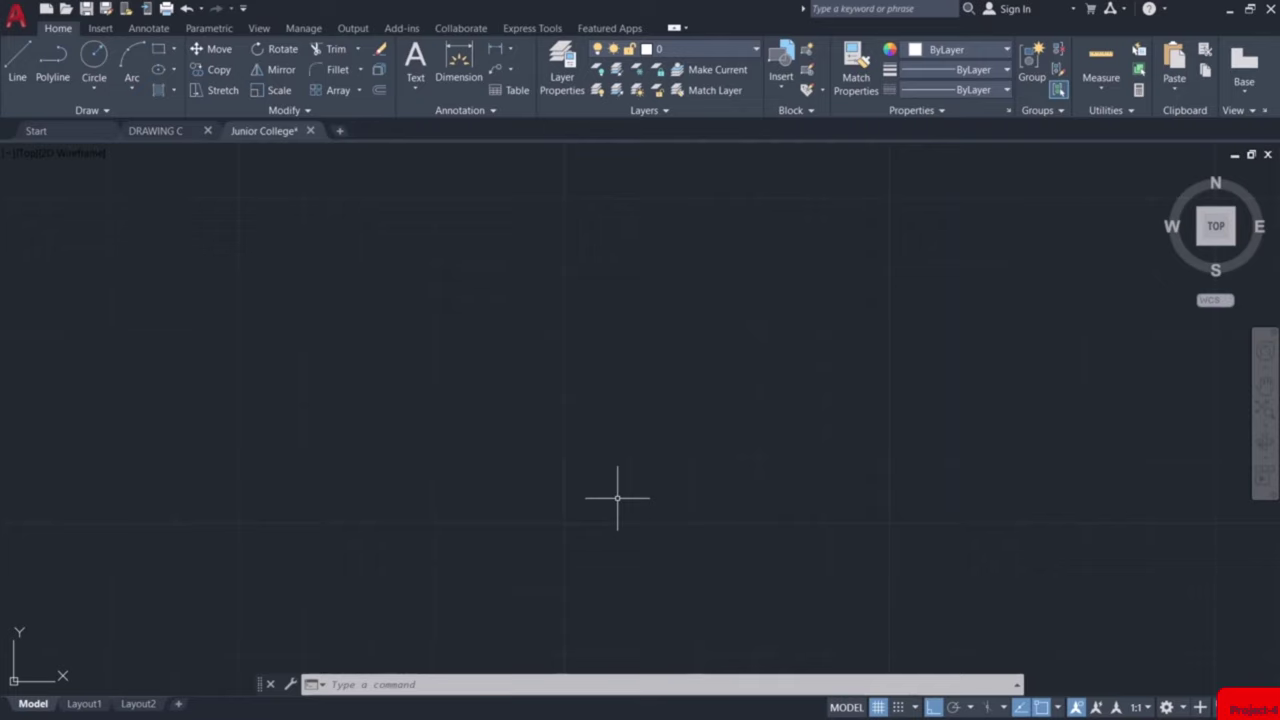
Draw a vertical line 8.75 units long in the empty drawing area
{"action": "type", "text": "l"}
{"action": "key", "text": "Return"}
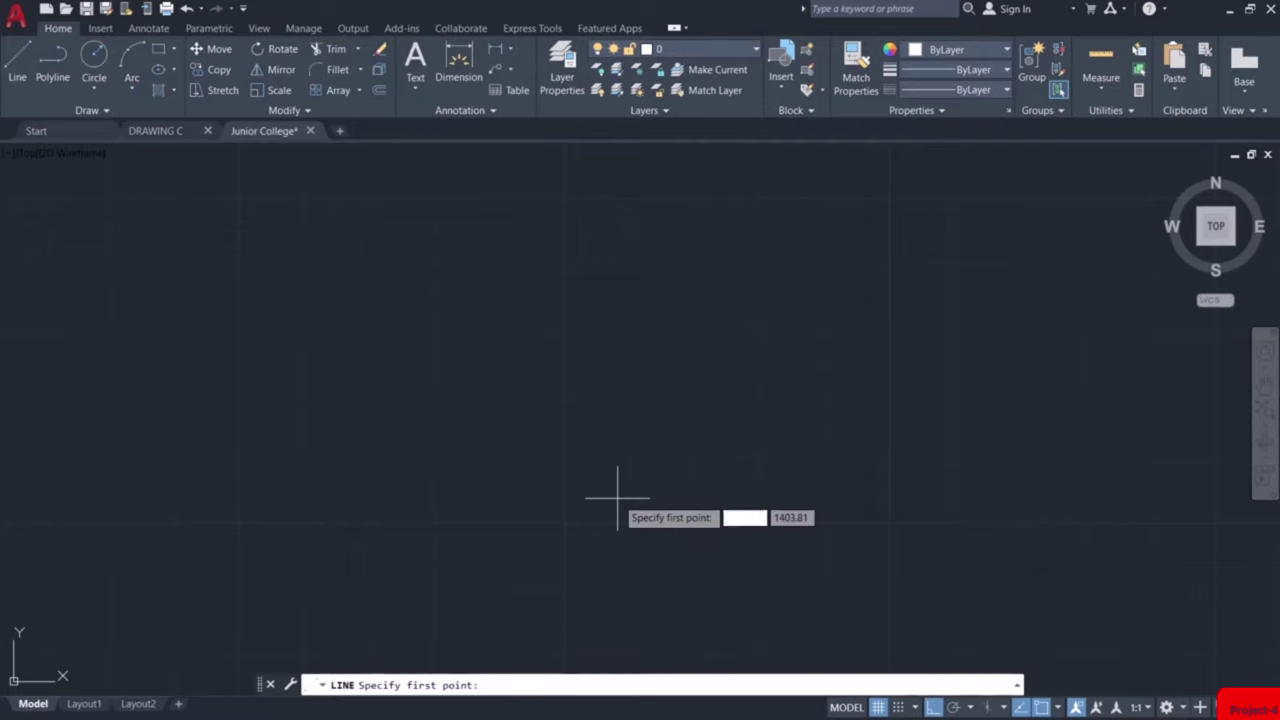
{"action": "left_click", "coordinate": [608, 524]}
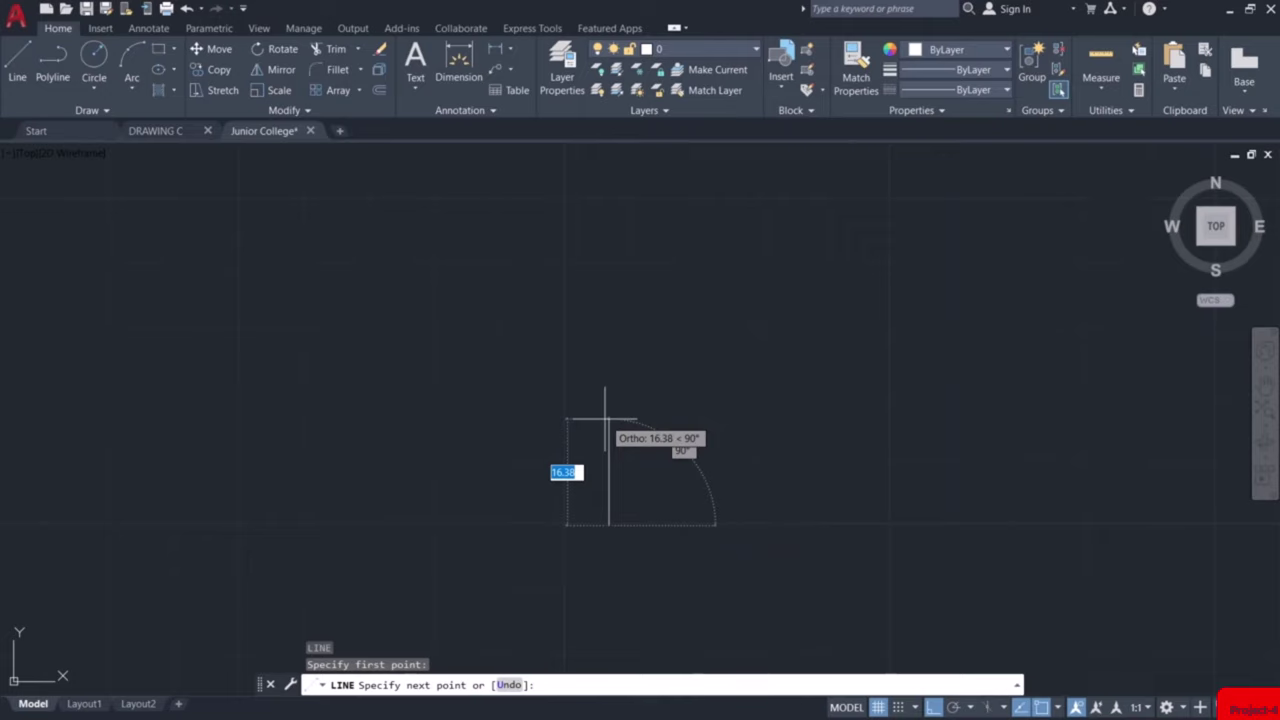
{"action": "type", "text": "8.75"}
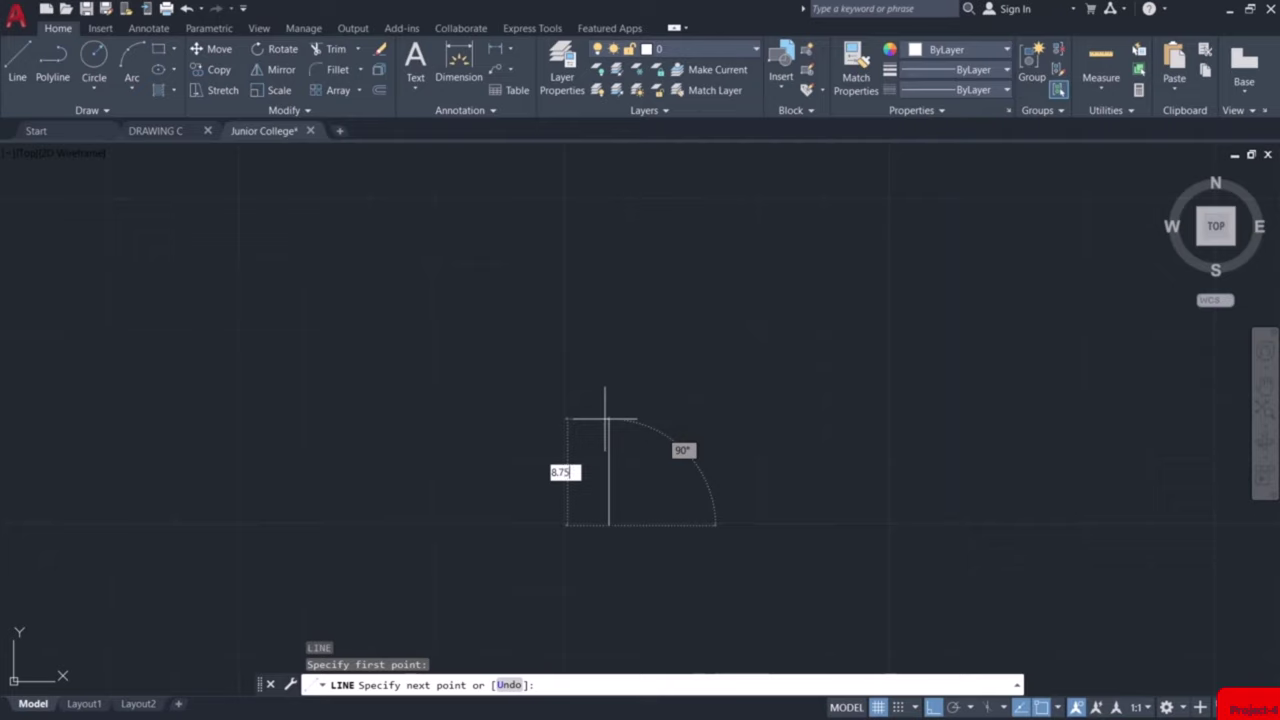
{"action": "key", "text": "Return"}
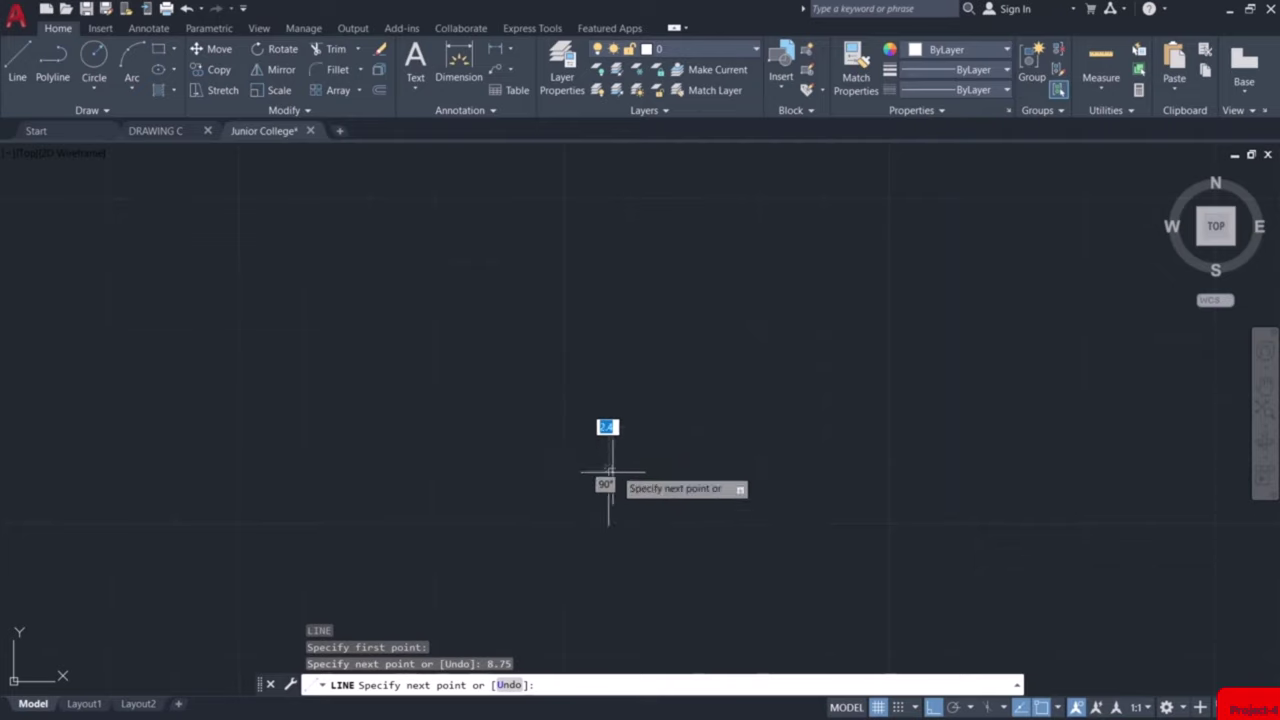
{"action": "scroll", "coordinate": [610, 500], "scroll_direction": "up", "scroll_amount": 6}
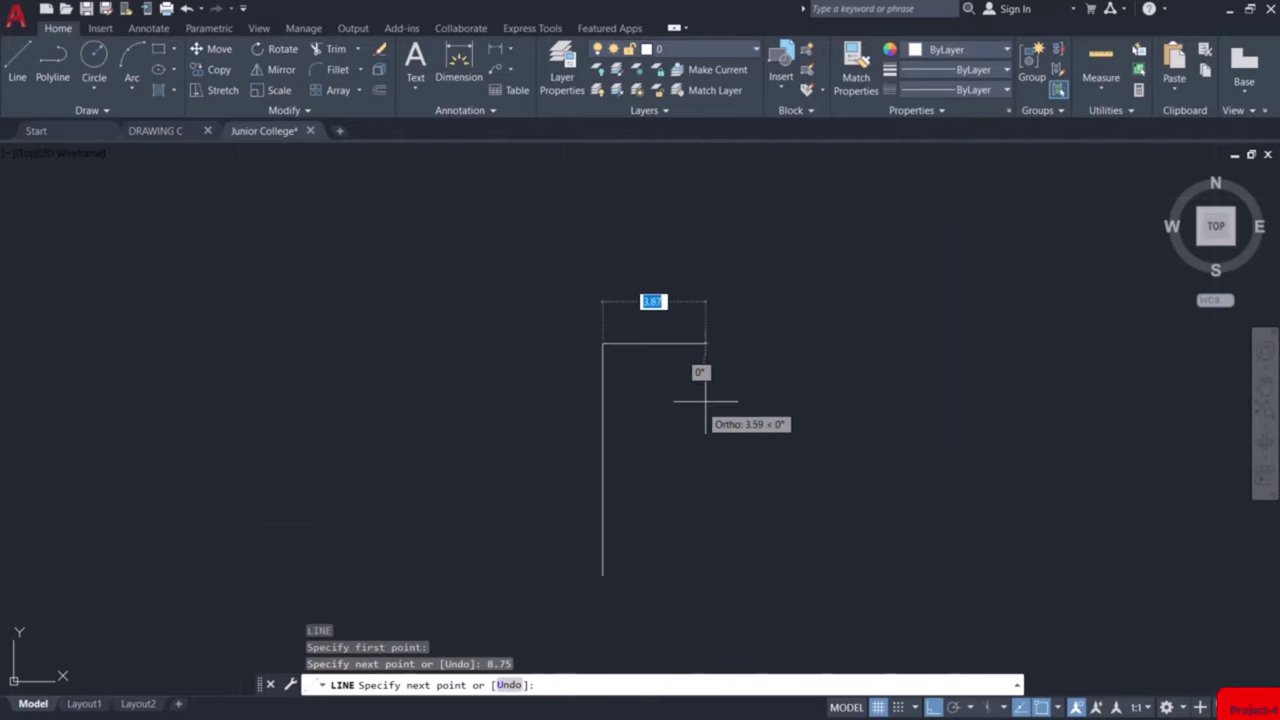
{"action": "key", "text": "Escape"}
Offset the vertical line 15.68 units to its right
{"action": "type", "text": "o"}
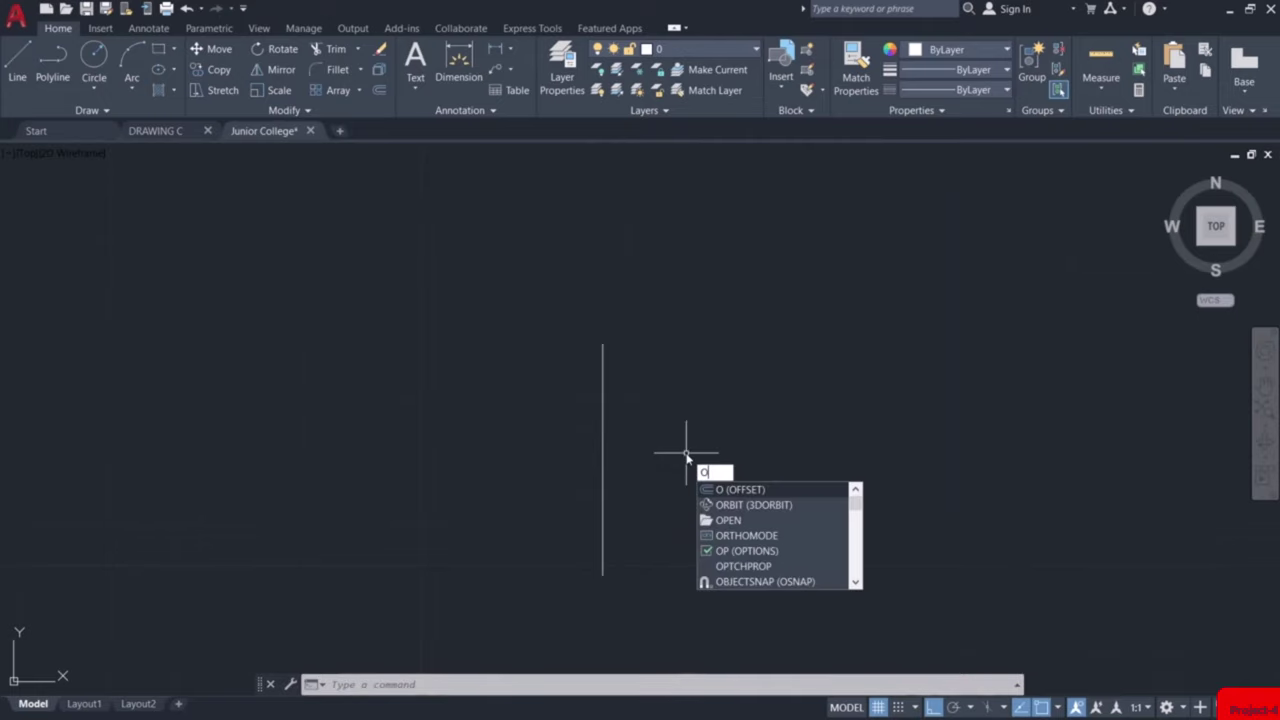
{"action": "key", "text": "Return"}
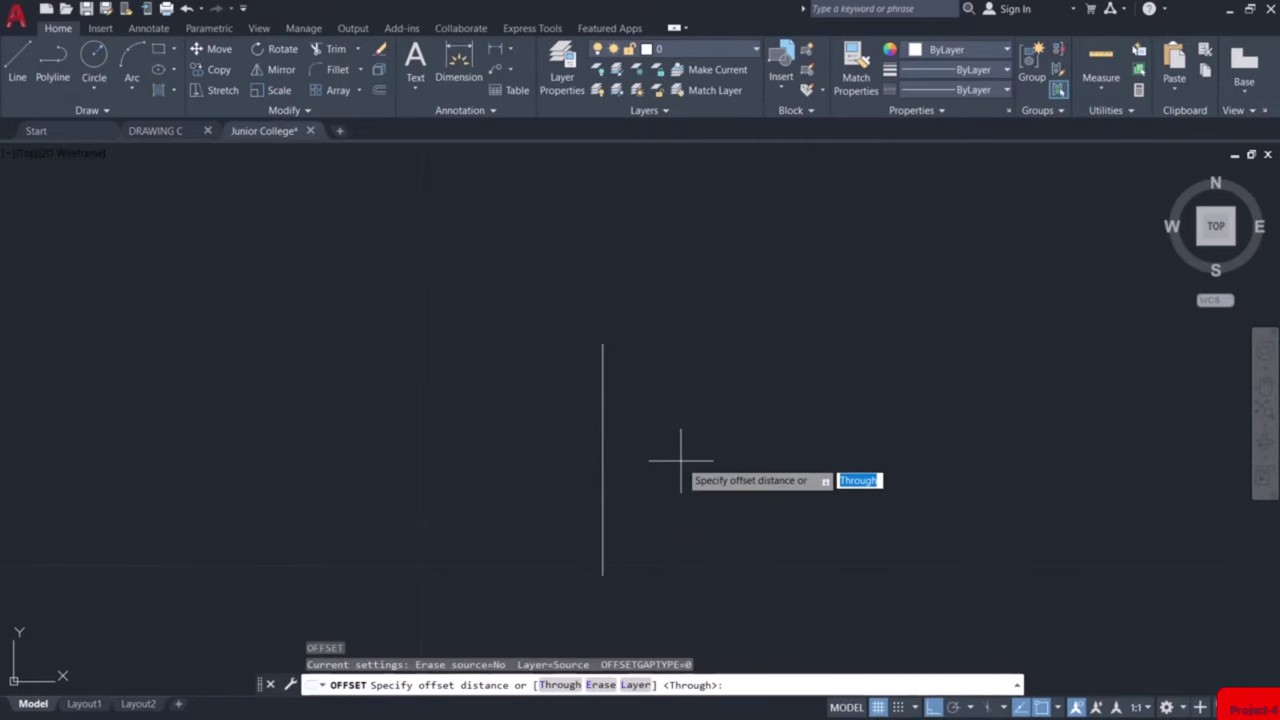
{"action": "type", "text": "15.68"}
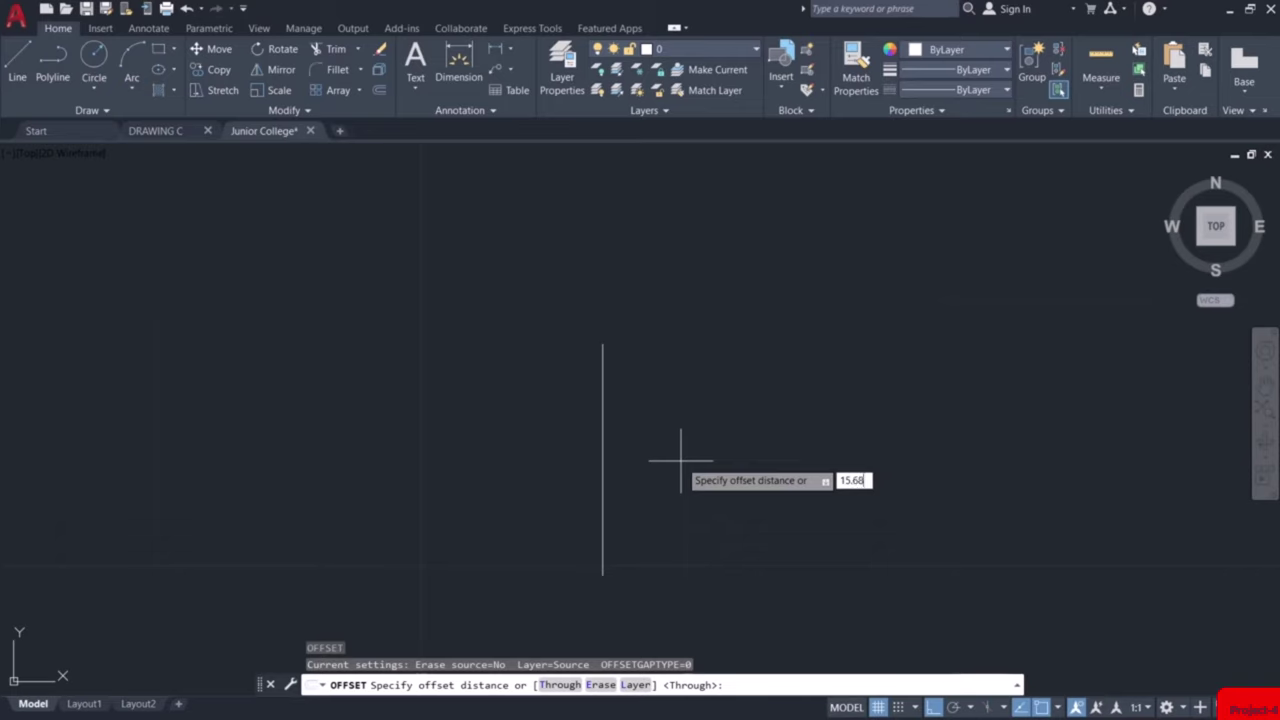
{"action": "key", "text": "Return"}
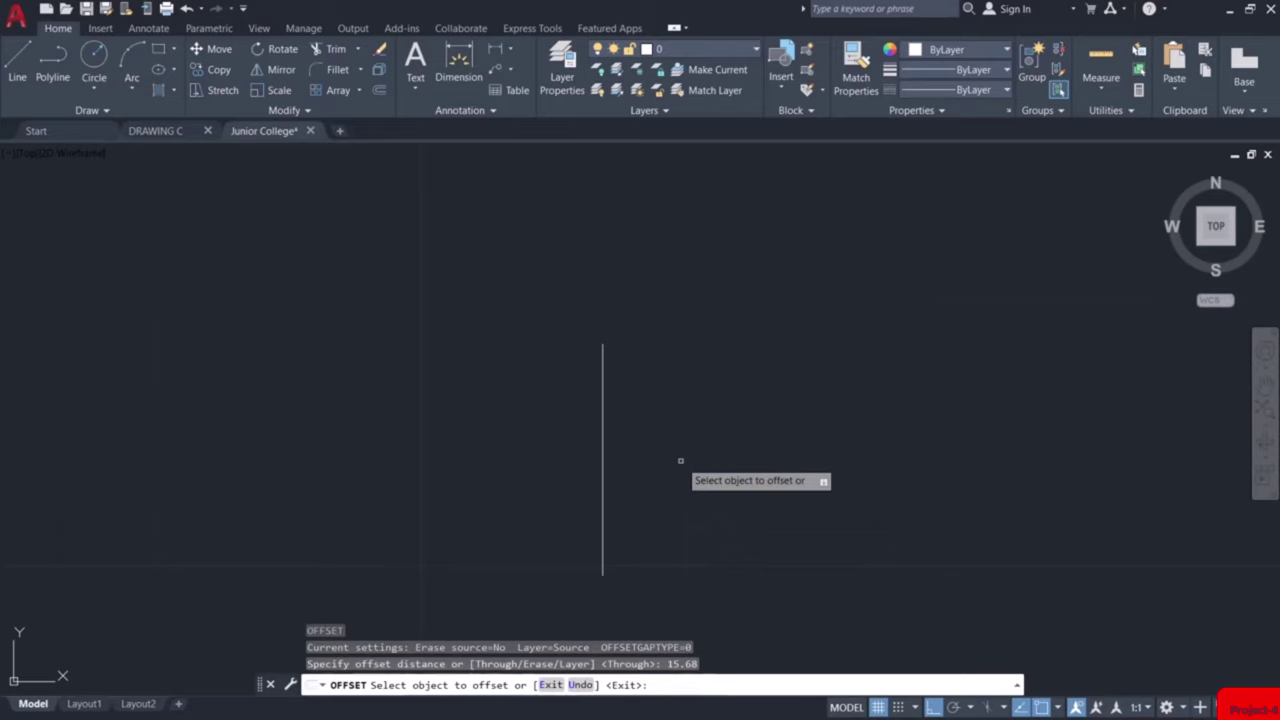
{"action": "left_click", "coordinate": [602, 464]}
{"action": "left_click", "coordinate": [790, 467]}
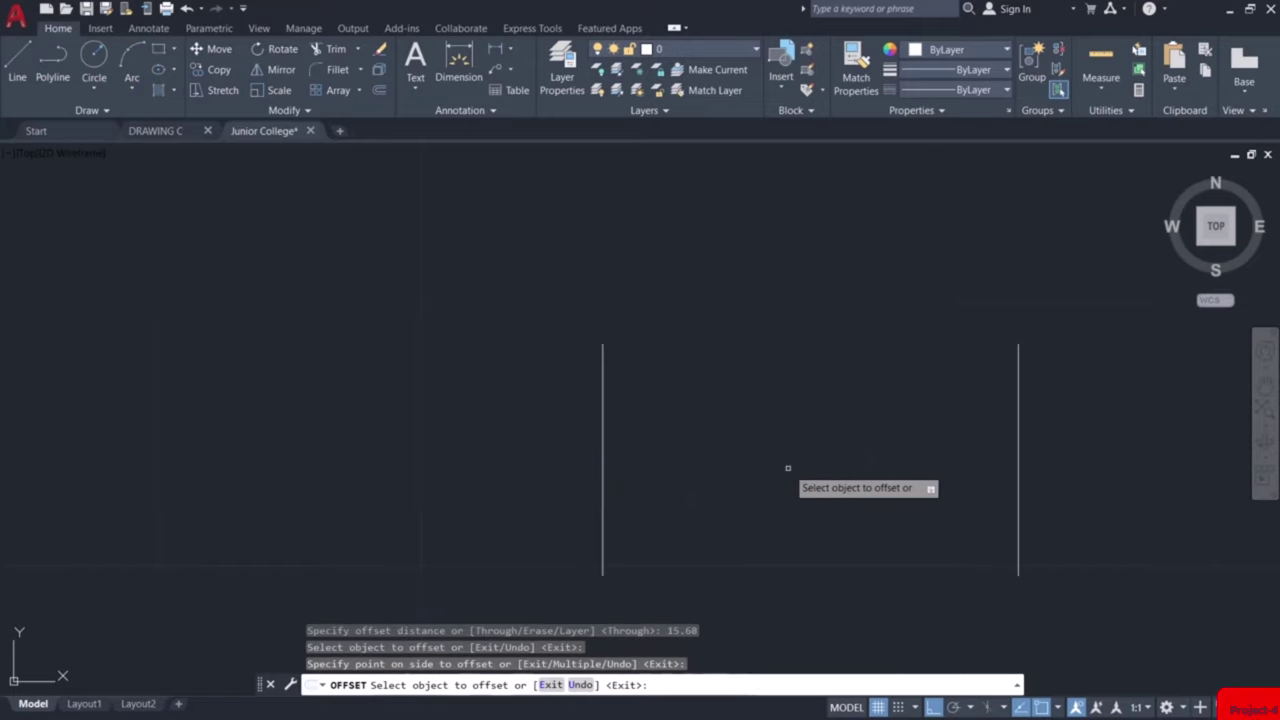
{"action": "key", "text": "Escape"}
Offset both vertical lines 0.23 units outward to give each side wall its thickness
{"action": "key", "text": "Return"}
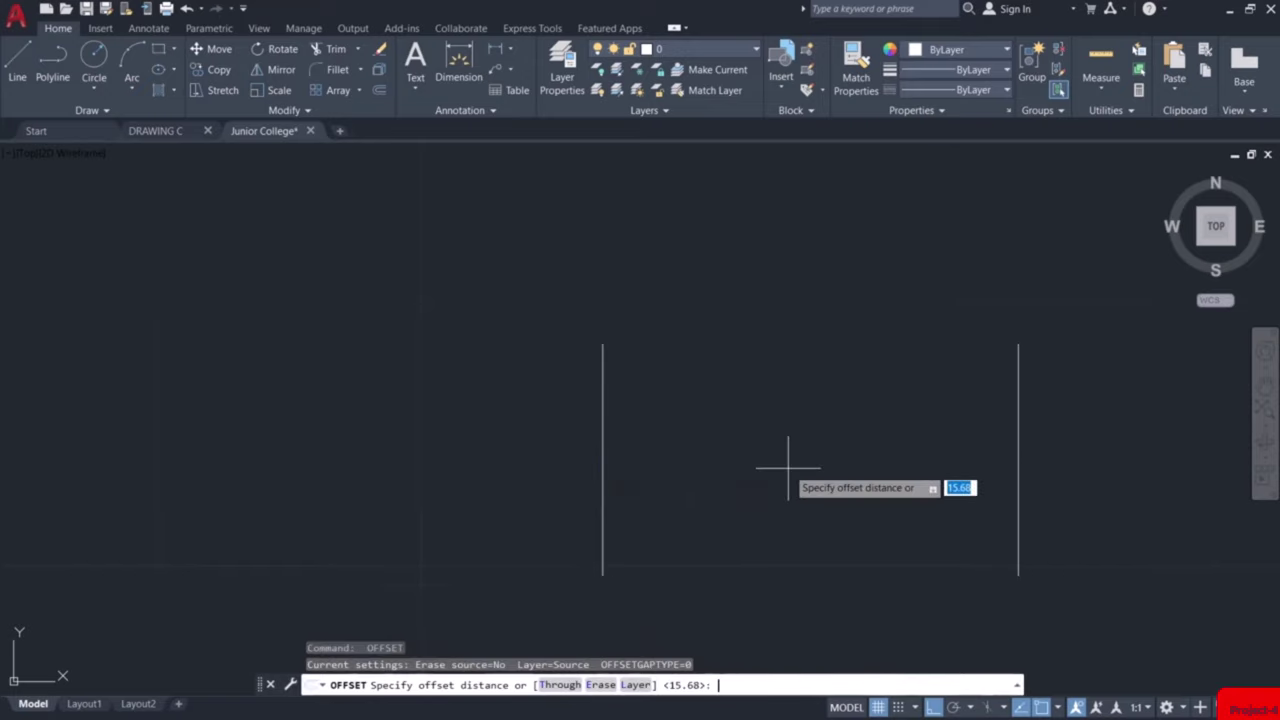
{"action": "type", "text": "0.23"}
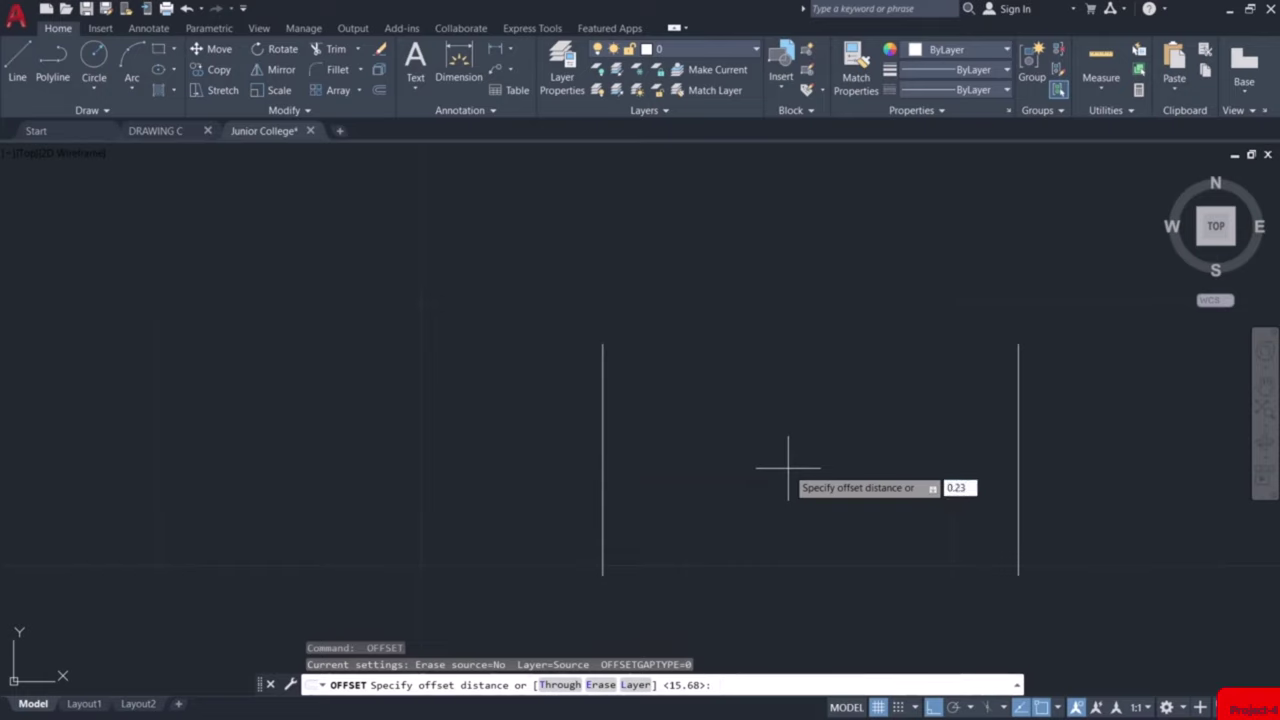
{"action": "key", "text": "Return"}
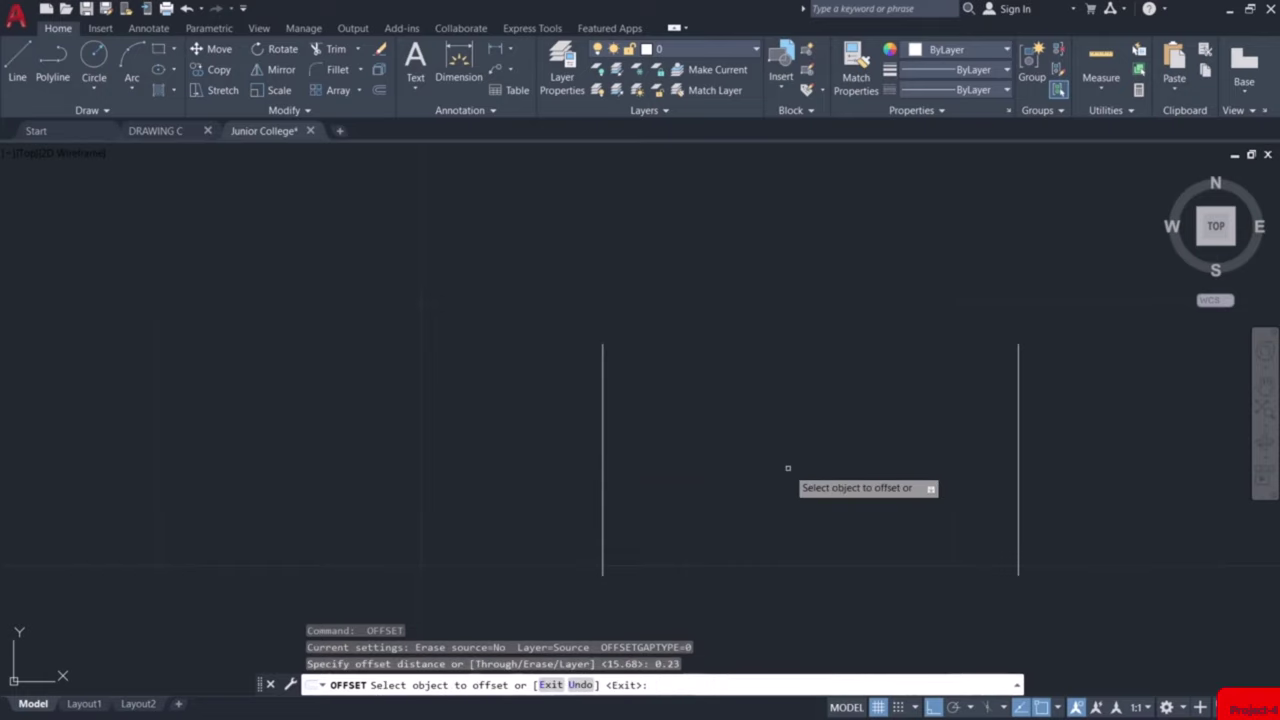
{"action": "left_click", "coordinate": [600, 500]}
{"action": "left_click", "coordinate": [585, 493]}
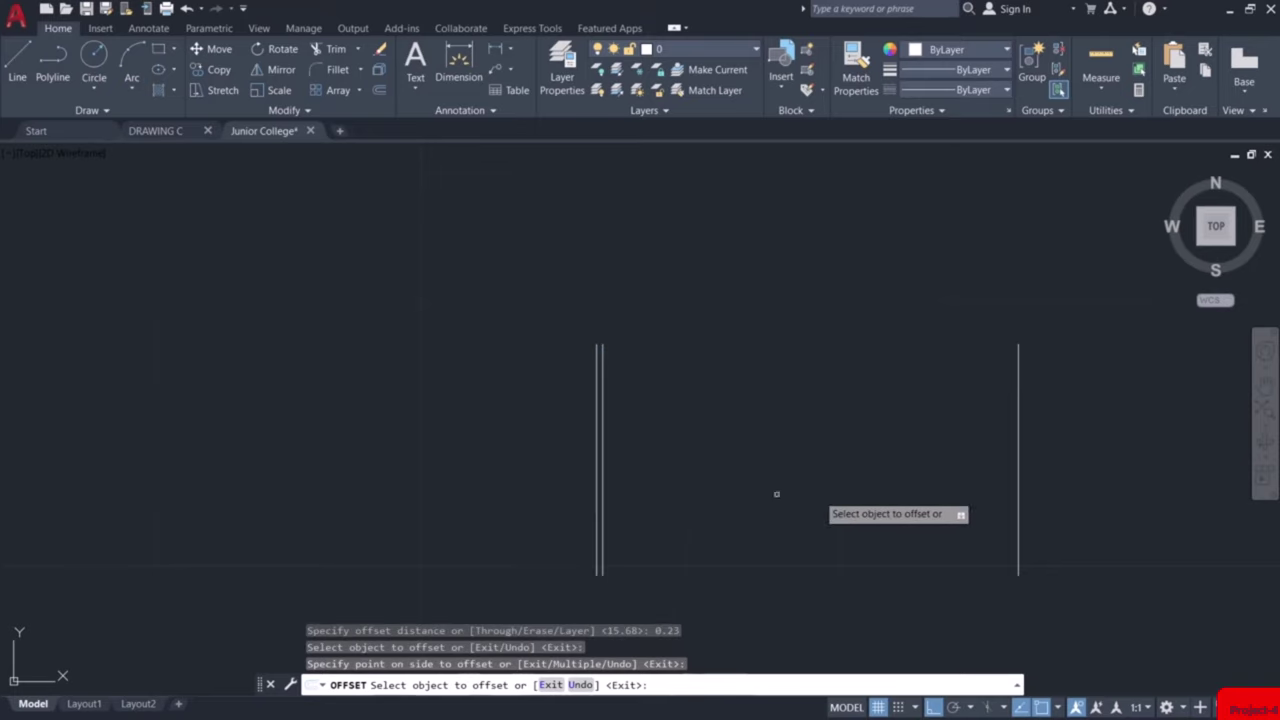
{"action": "left_click", "coordinate": [1020, 490]}
{"action": "left_click", "coordinate": [1047, 485]}
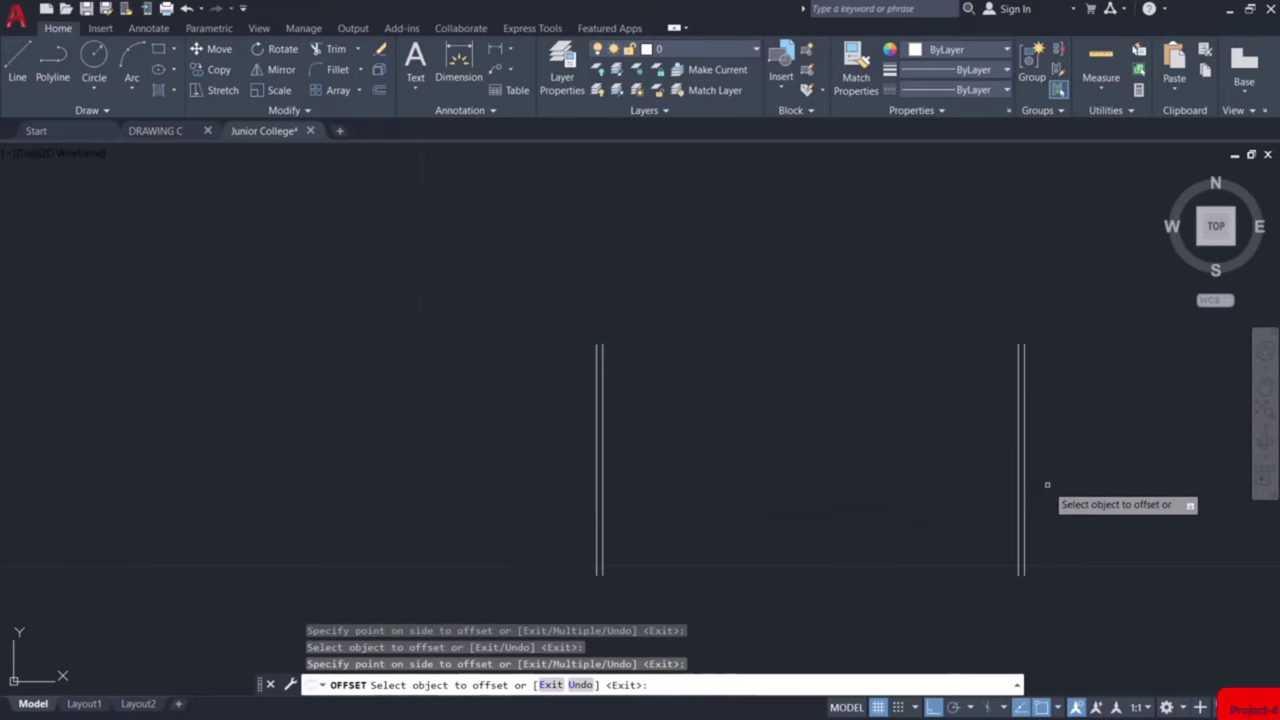
{"action": "key", "text": "Escape"}
Draw a horizontal line joining the lower outer corners of the two walls
{"action": "middle_click_drag", "start_coordinate": [913, 545], "coordinate": [760, 403]}
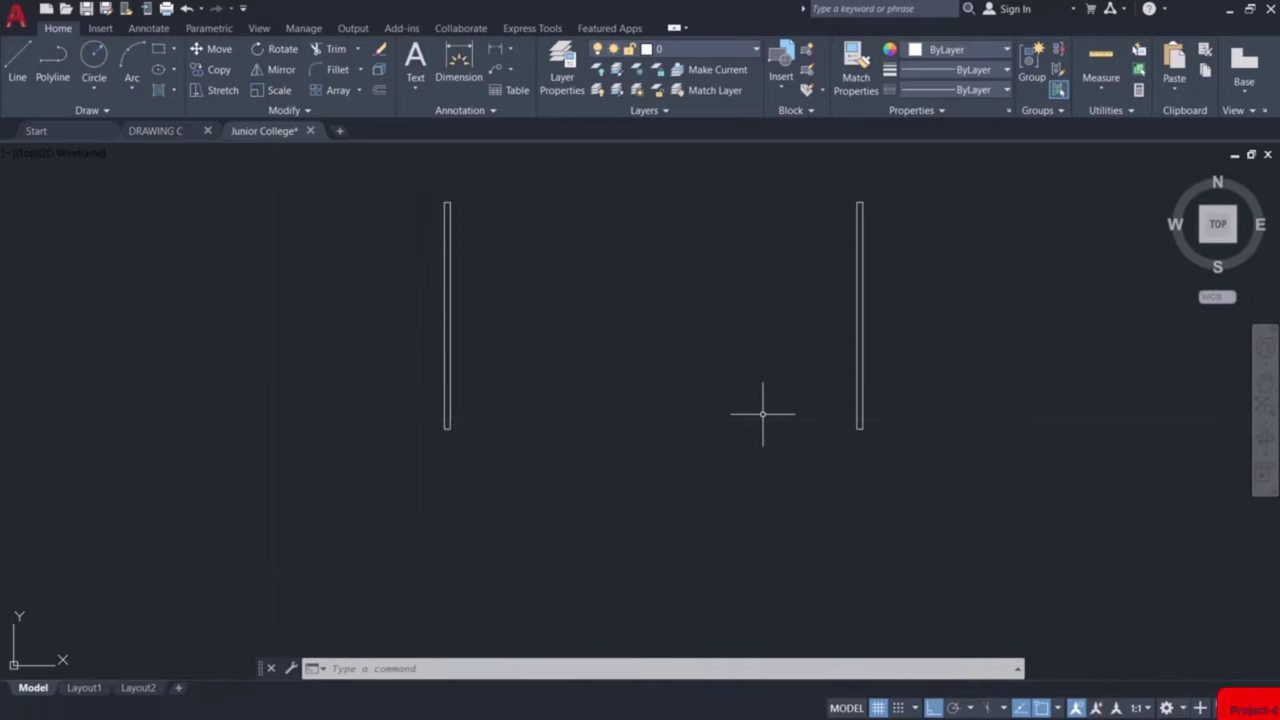
{"action": "type", "text": "l"}
{"action": "key", "text": "Return"}
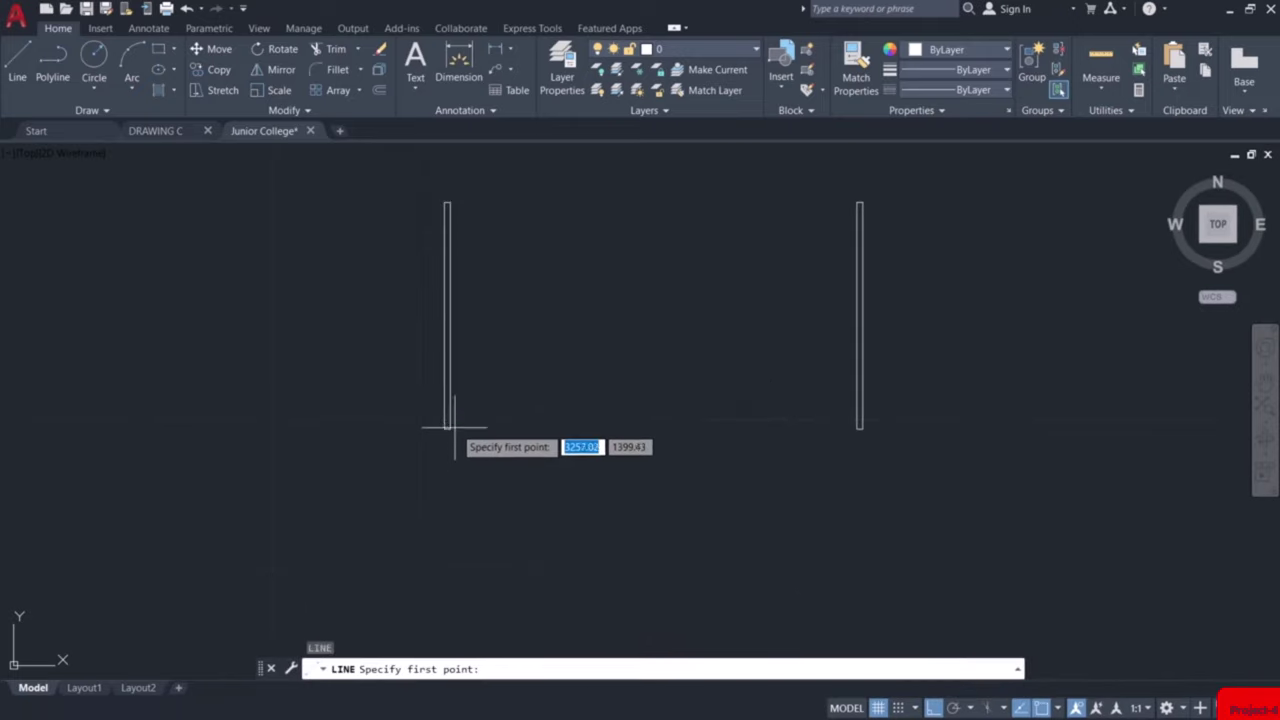
{"action": "left_click", "coordinate": [445, 428]}
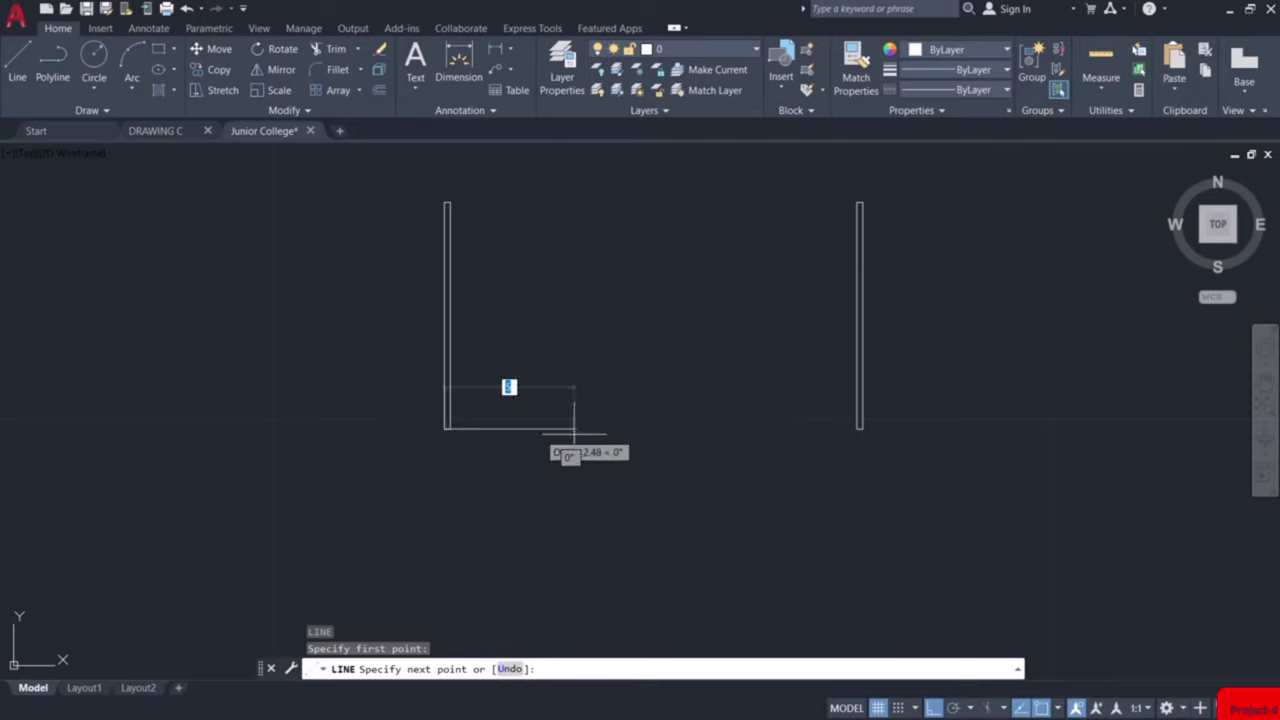
{"action": "left_click", "coordinate": [862, 428]}
{"action": "key", "text": "Escape"}
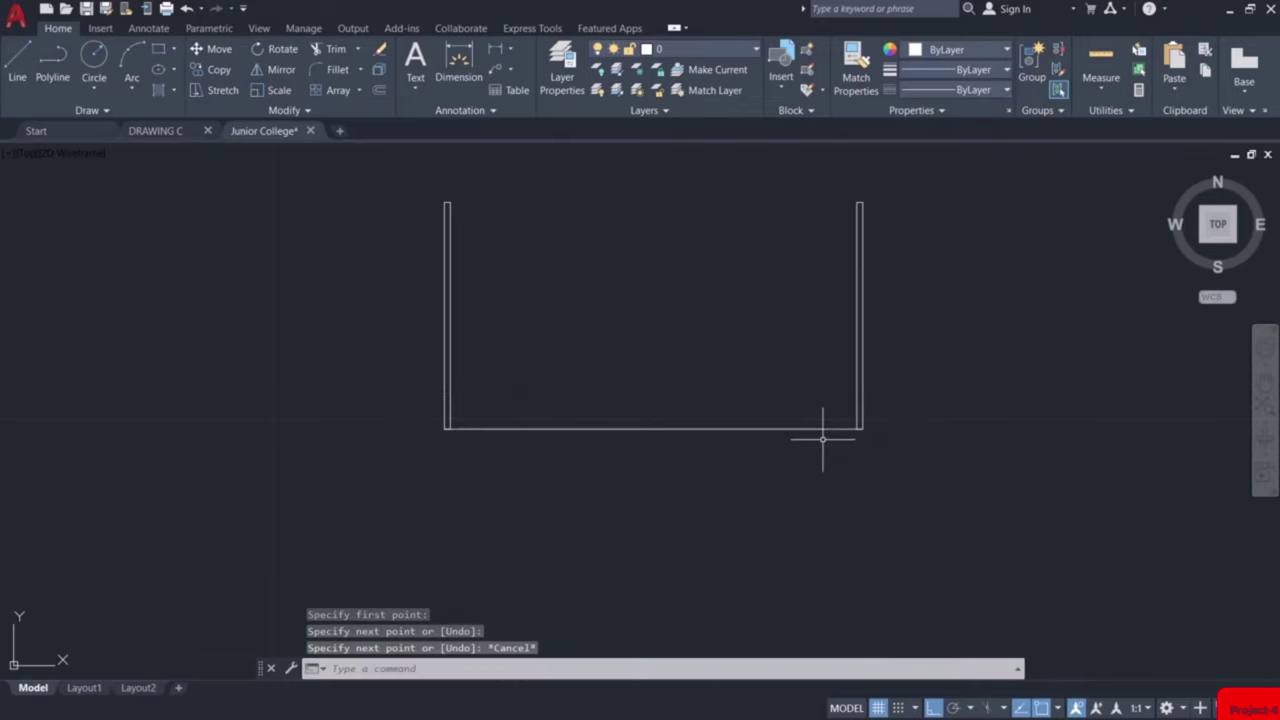
Offset the horizontal bottom line downward three times in succession at 0.3 unit spacing
{"action": "type", "text": "o"}
{"action": "key", "text": "Return"}
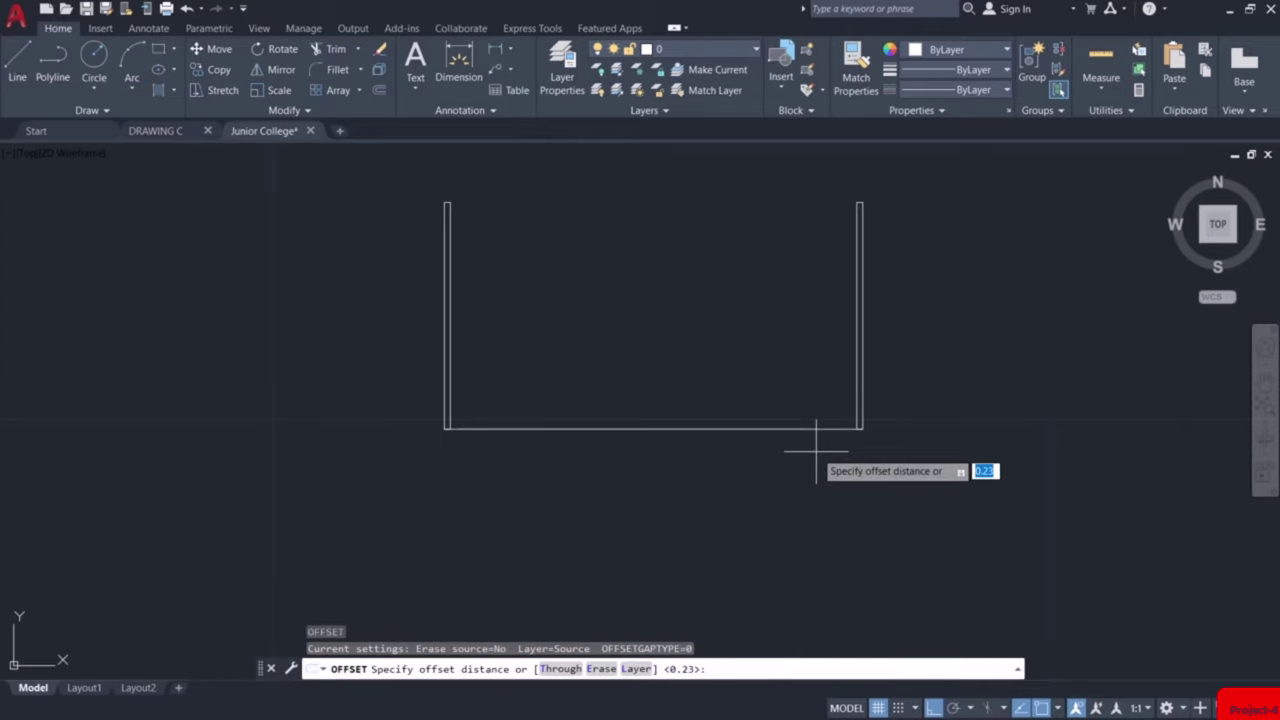
{"action": "type", "text": "0.3"}
{"action": "key", "text": "Return"}
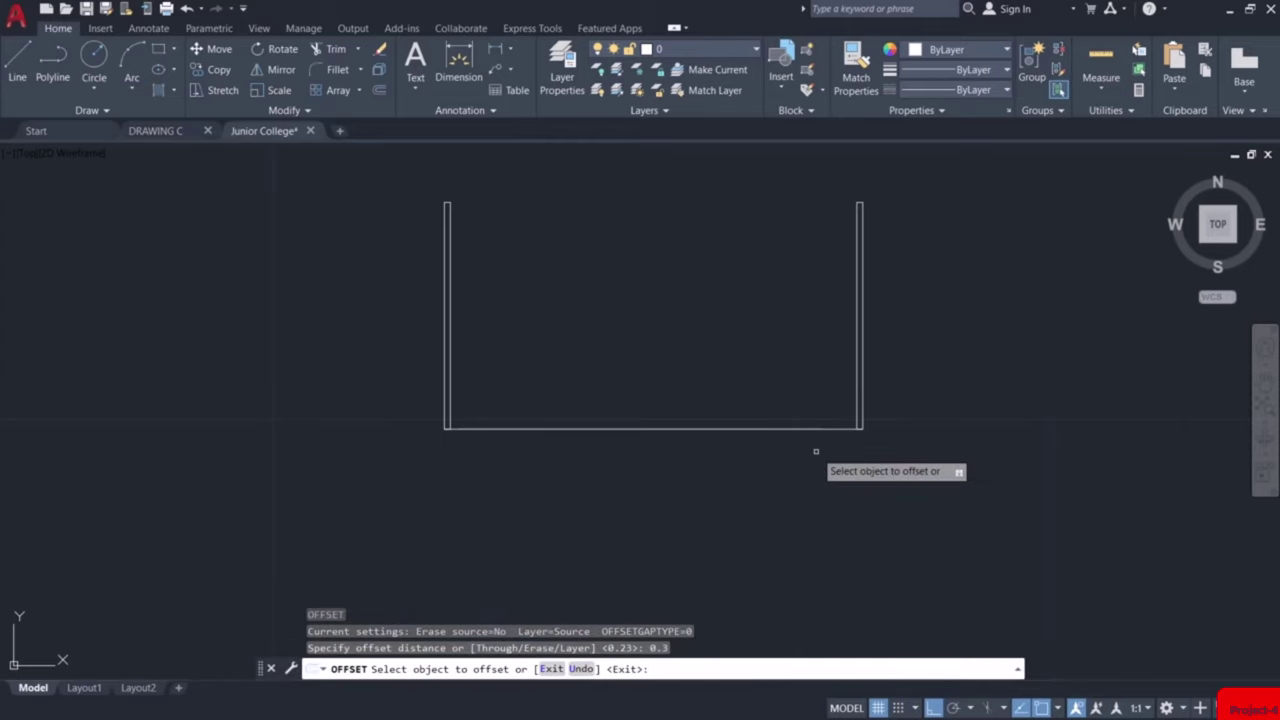
{"action": "scroll", "coordinate": [626, 429], "scroll_direction": "up", "scroll_amount": 3}
{"action": "scroll", "coordinate": [611, 416], "scroll_direction": "down", "scroll_amount": 1}
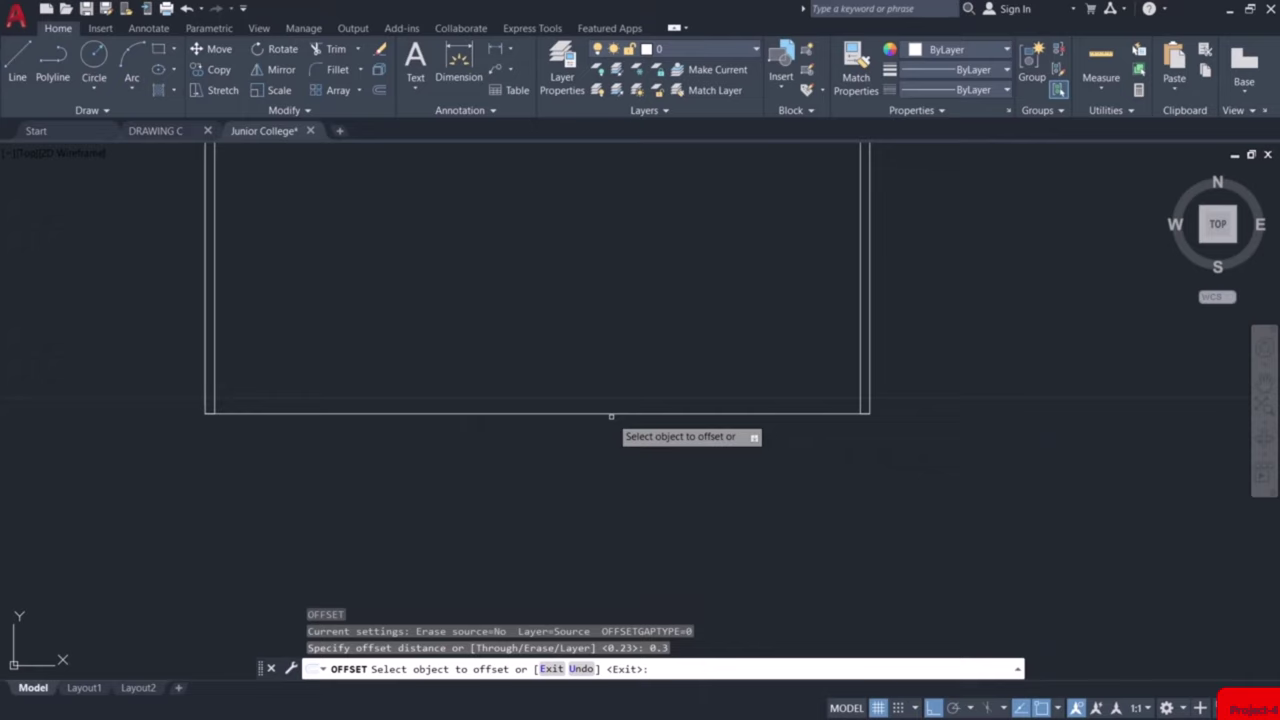
{"action": "left_click", "coordinate": [556, 413]}
{"action": "left_click", "coordinate": [560, 440]}
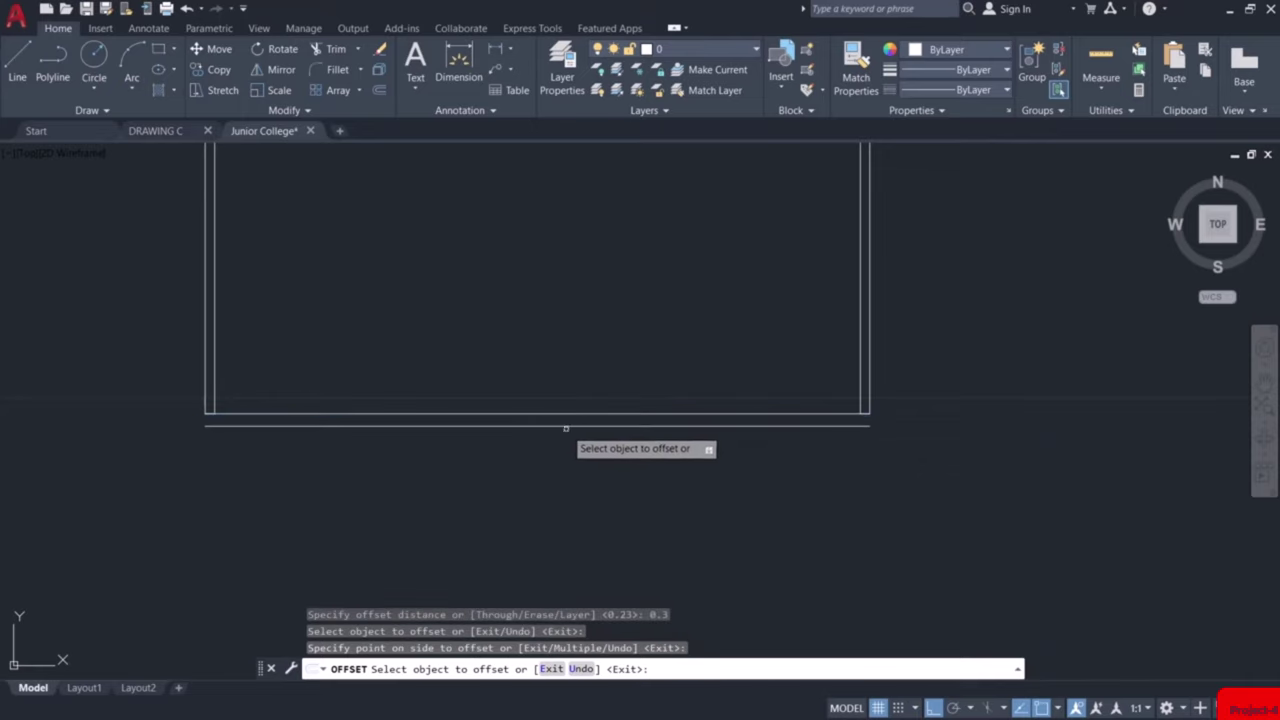
{"action": "left_click", "coordinate": [566, 426]}
{"action": "left_click", "coordinate": [570, 441]}
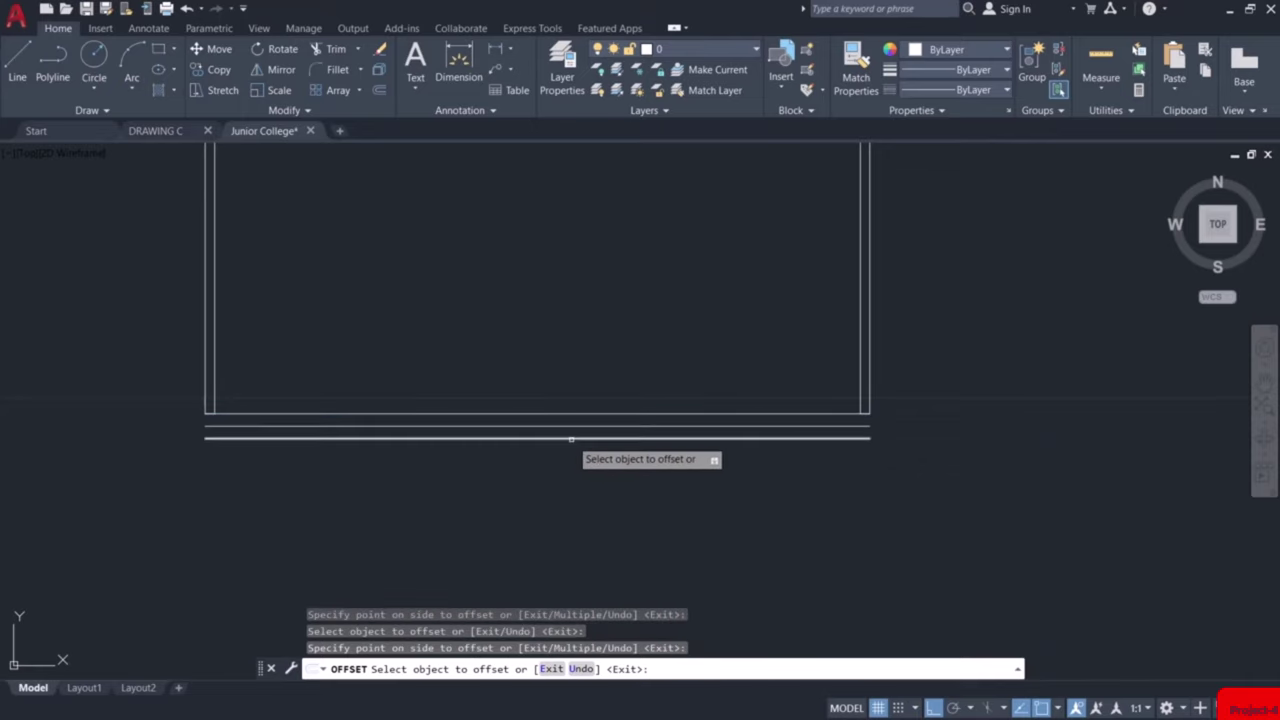
{"action": "left_click", "coordinate": [570, 439]}
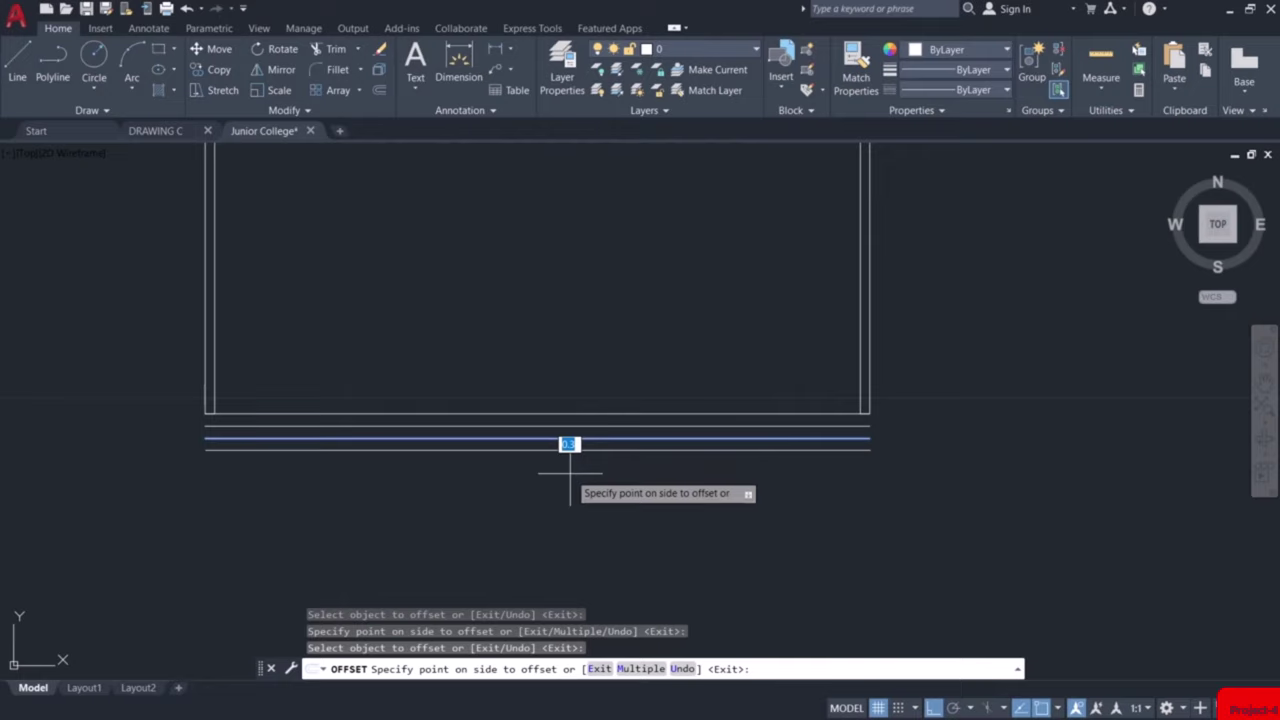
{"action": "left_click", "coordinate": [570, 473]}
{"action": "key", "text": "Escape"}
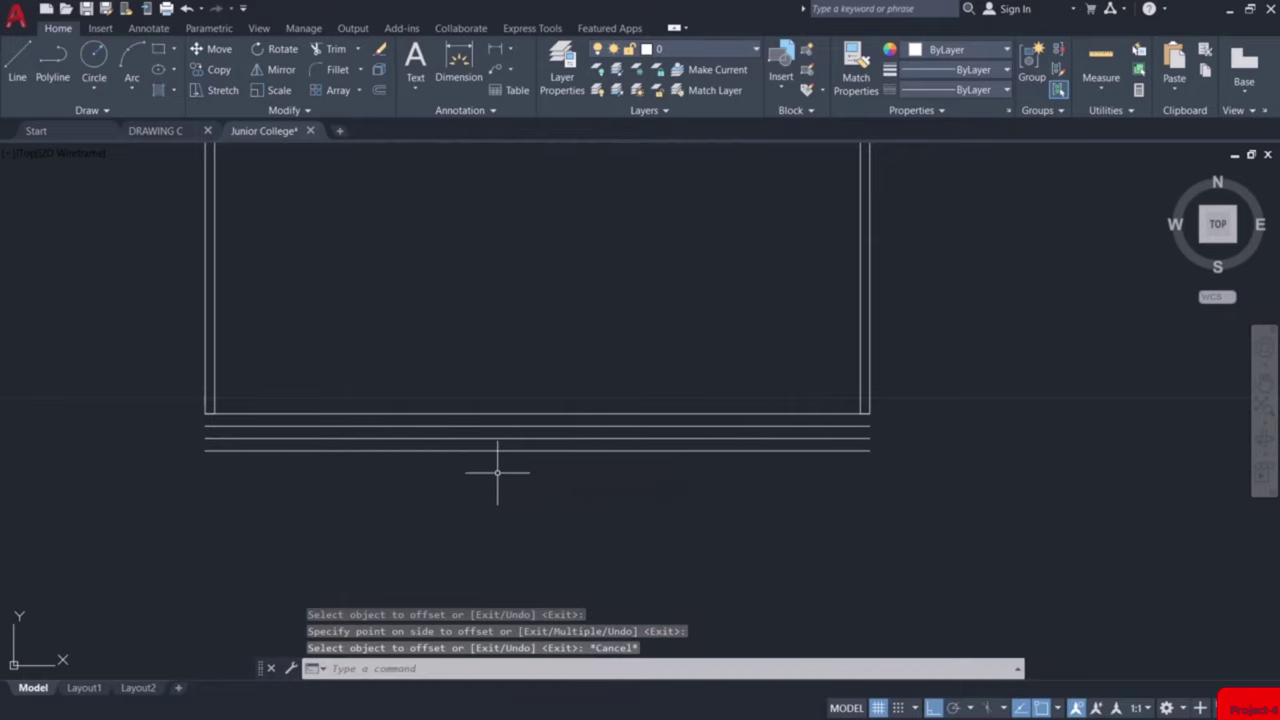
Close the left ends of the parallel lines with a vertical line up to the left wall's outer corner
{"action": "type", "text": "l"}
{"action": "key", "text": "Return"}
{"action": "scroll", "coordinate": [210, 455], "scroll_direction": "up", "scroll_amount": 6}
{"action": "left_click", "coordinate": [183, 445]}
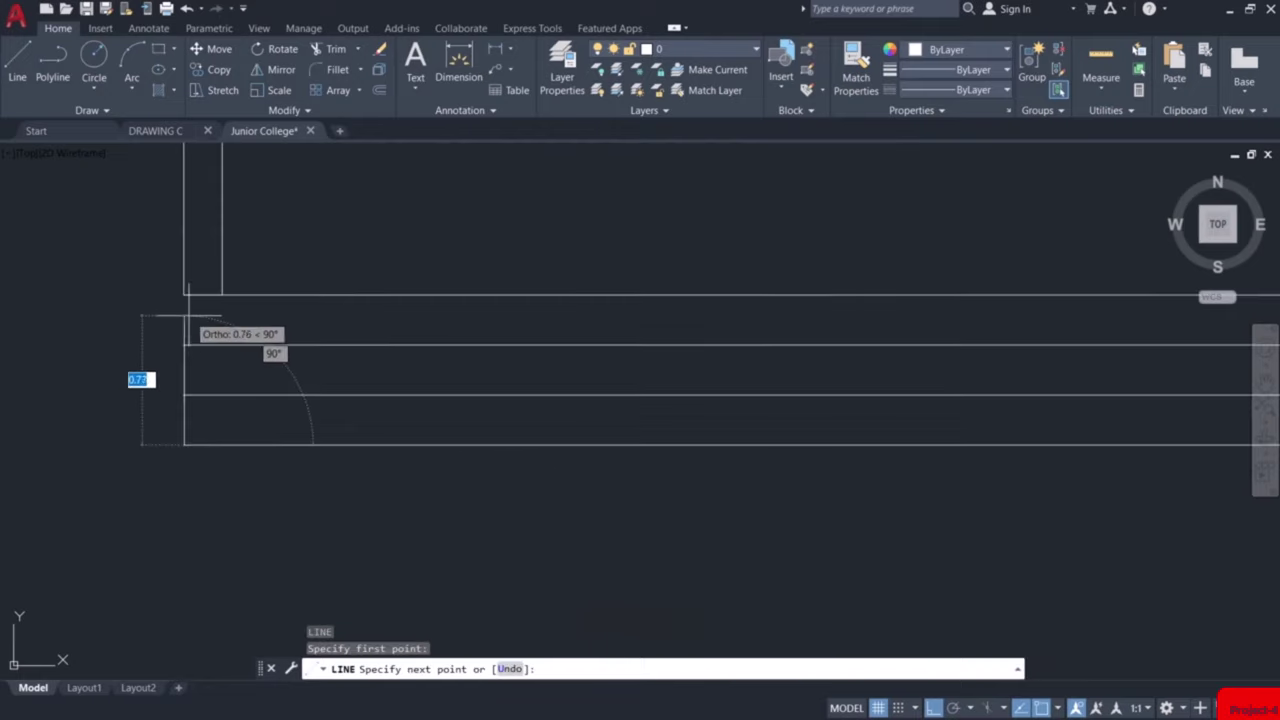
{"action": "left_click", "coordinate": [184, 296]}
{"action": "key", "text": "Return"}
Close the right ends of the parallel lines with a vertical line up to the right wall's outer corner
{"action": "scroll", "coordinate": [184, 296], "scroll_direction": "down", "scroll_amount": 10}
{"action": "scroll", "coordinate": [580, 323], "scroll_direction": "up", "scroll_amount": 5}
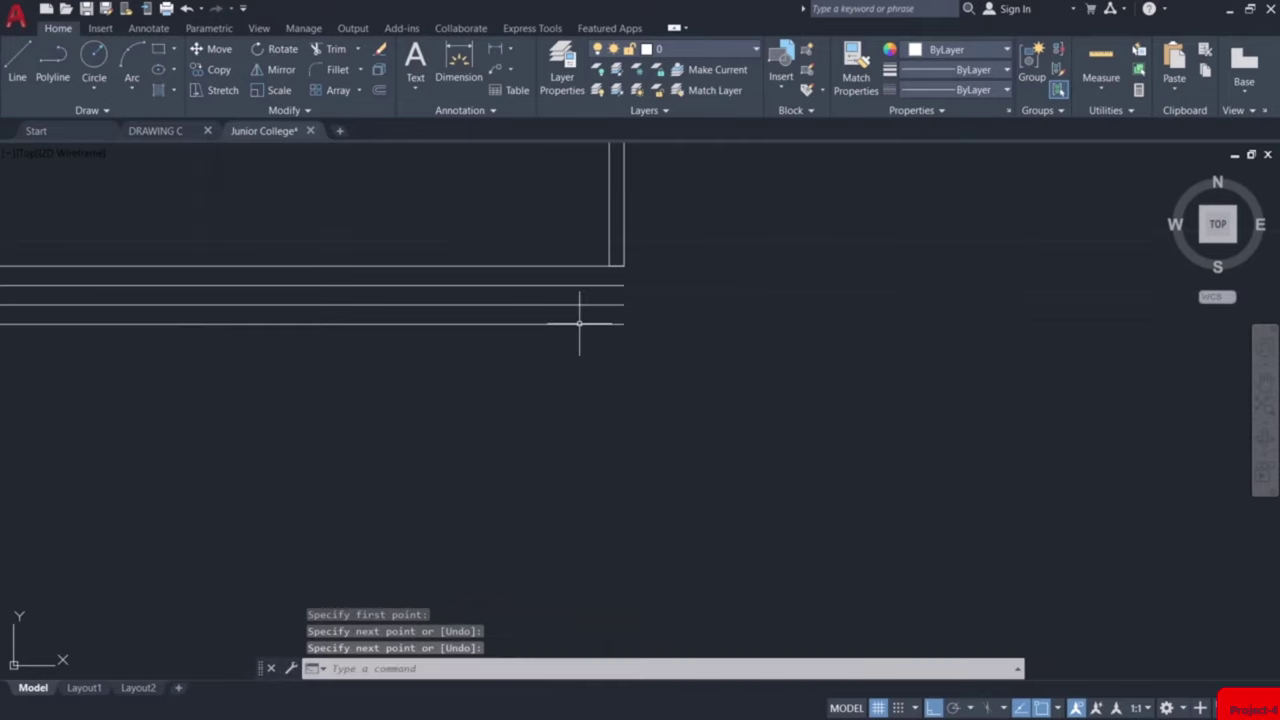
{"action": "key", "text": "Return"}
{"action": "left_click", "coordinate": [624, 324]}
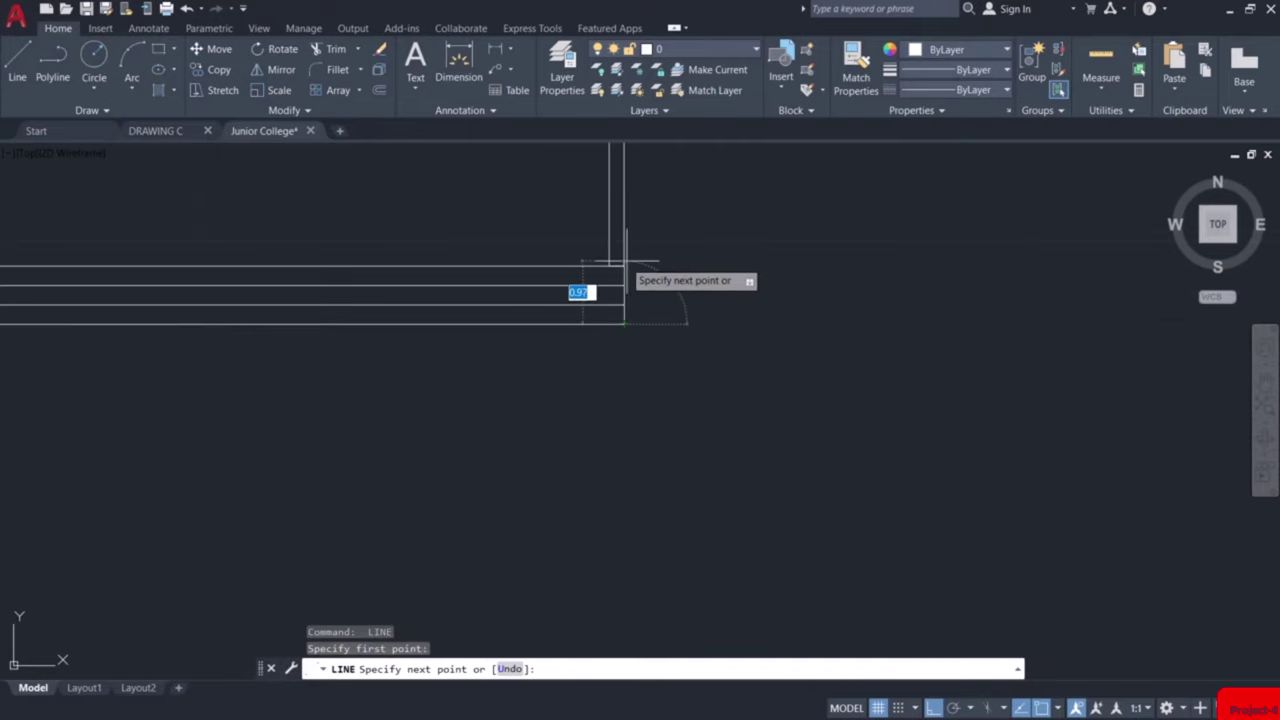
{"action": "key", "text": "Escape"}
{"action": "scroll", "coordinate": [624, 264], "scroll_direction": "down", "scroll_amount": 5}
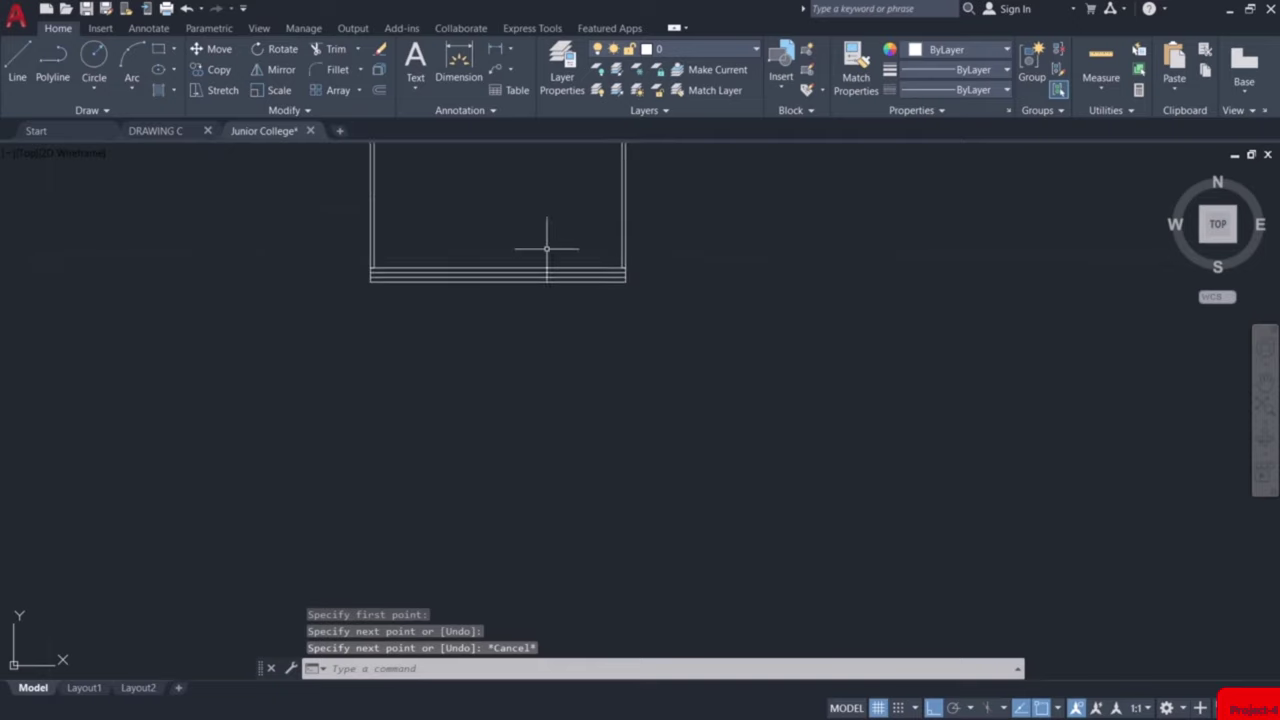
Draw a 7 by 4.65 rectangle outside the left wall, starting at the short cross line near the wall's lower end
{"action": "middle_click_drag", "start_coordinate": [549, 249], "coordinate": [611, 369]}
{"action": "scroll", "coordinate": [581, 398], "scroll_direction": "down", "scroll_amount": 2}
{"action": "scroll", "coordinate": [480, 371], "scroll_direction": "up", "scroll_amount": 3}
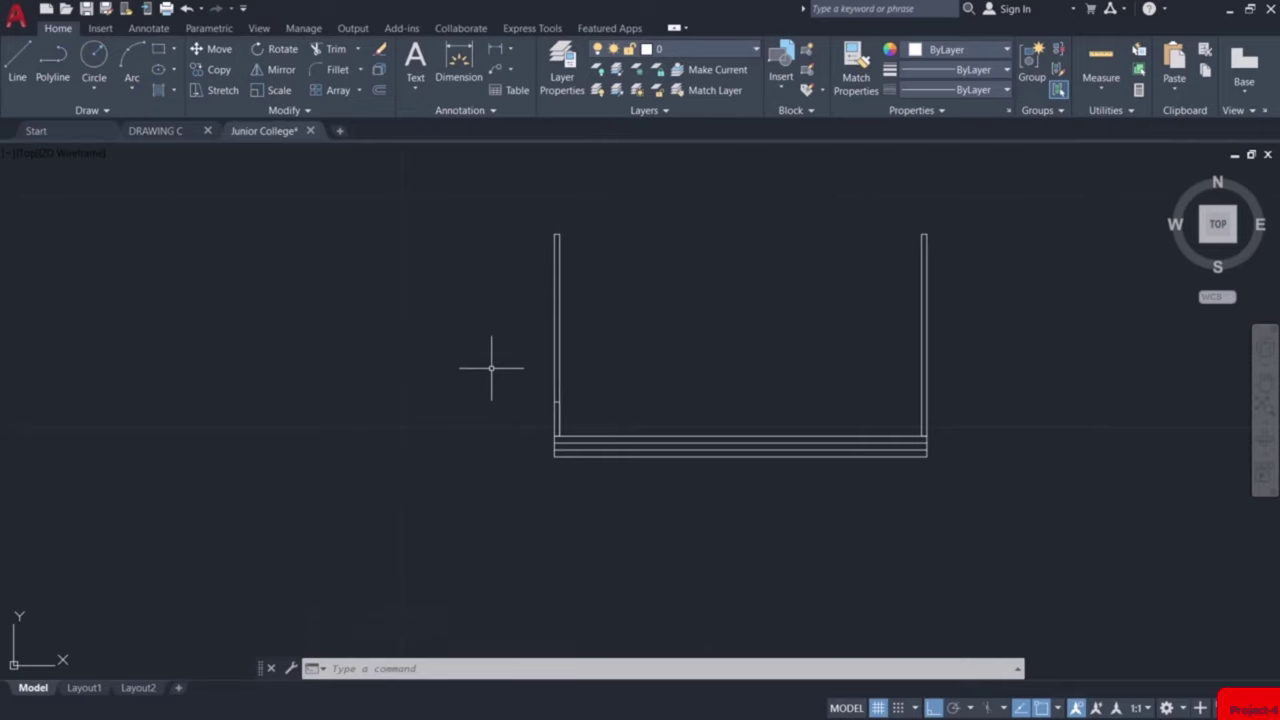
{"action": "type", "text": "rec"}
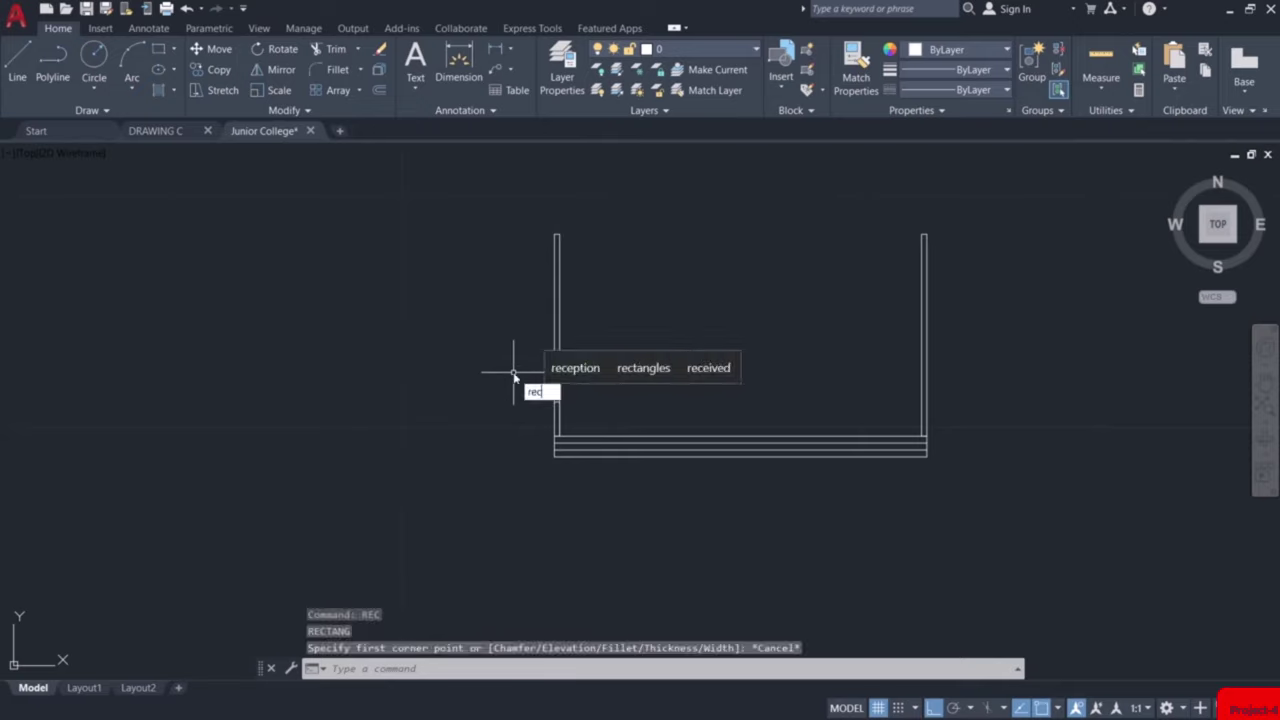
{"action": "key", "text": "Return"}
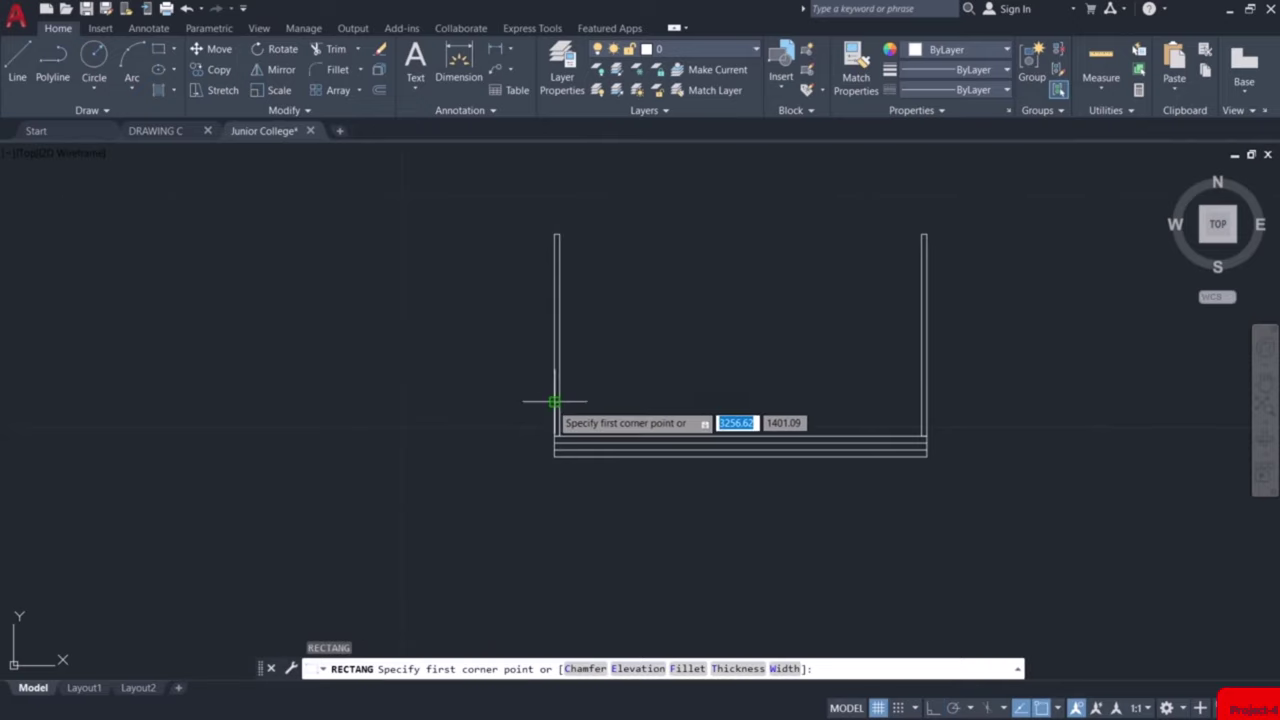
{"action": "left_click", "coordinate": [557, 402]}
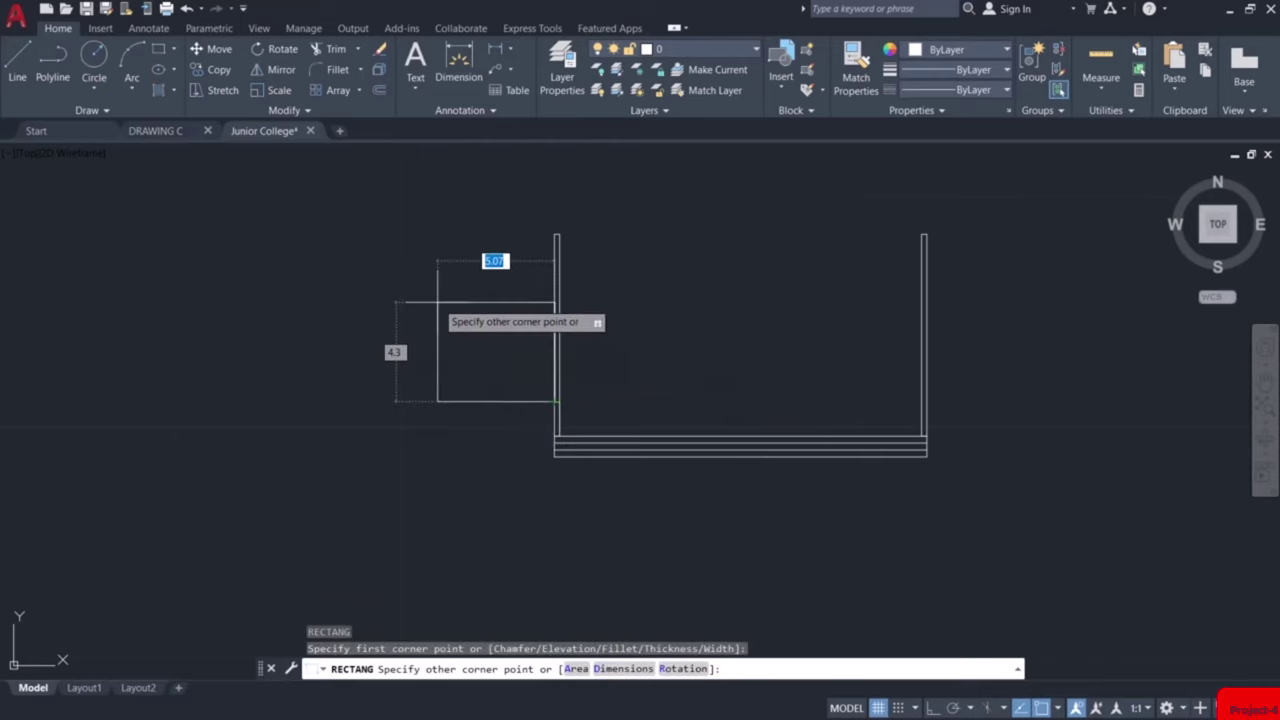
{"action": "type", "text": "d"}
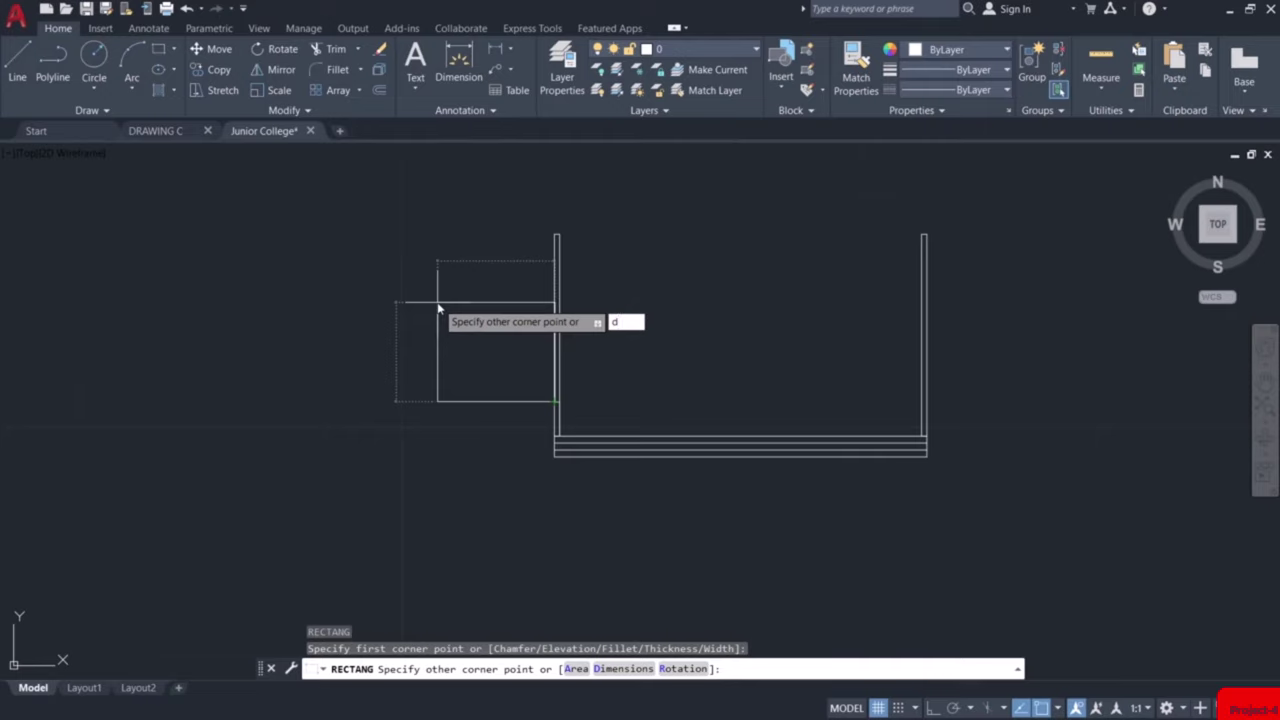
{"action": "key", "text": "Return"}
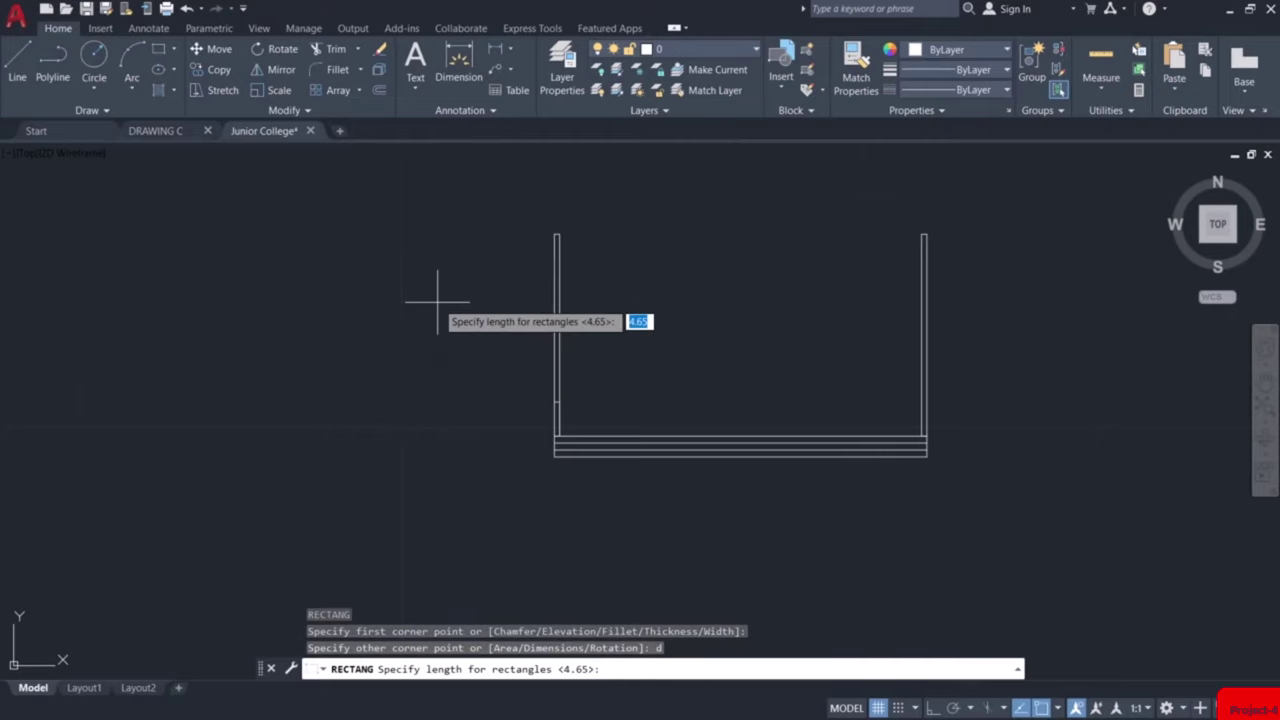
{"action": "type", "text": "7"}
{"action": "key", "text": "Return"}
{"action": "type", "text": "4.65"}
{"action": "key", "text": "Return"}
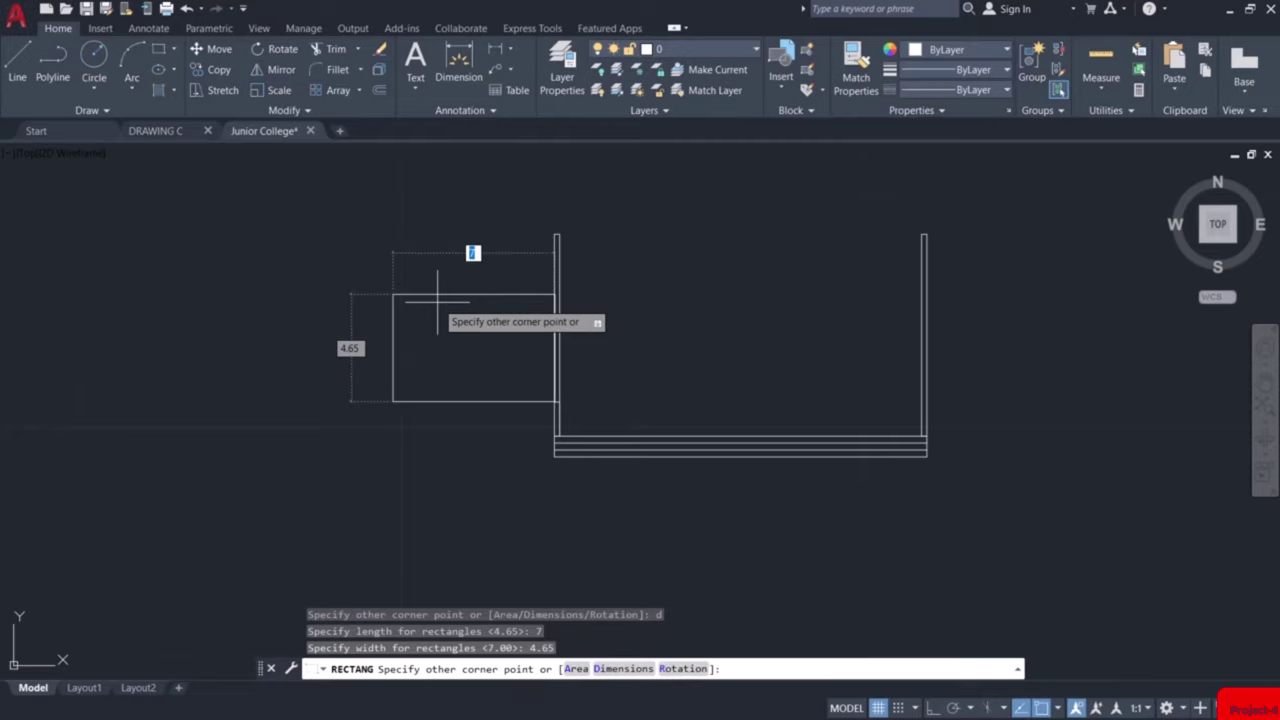
{"action": "left_click", "coordinate": [437, 301]}
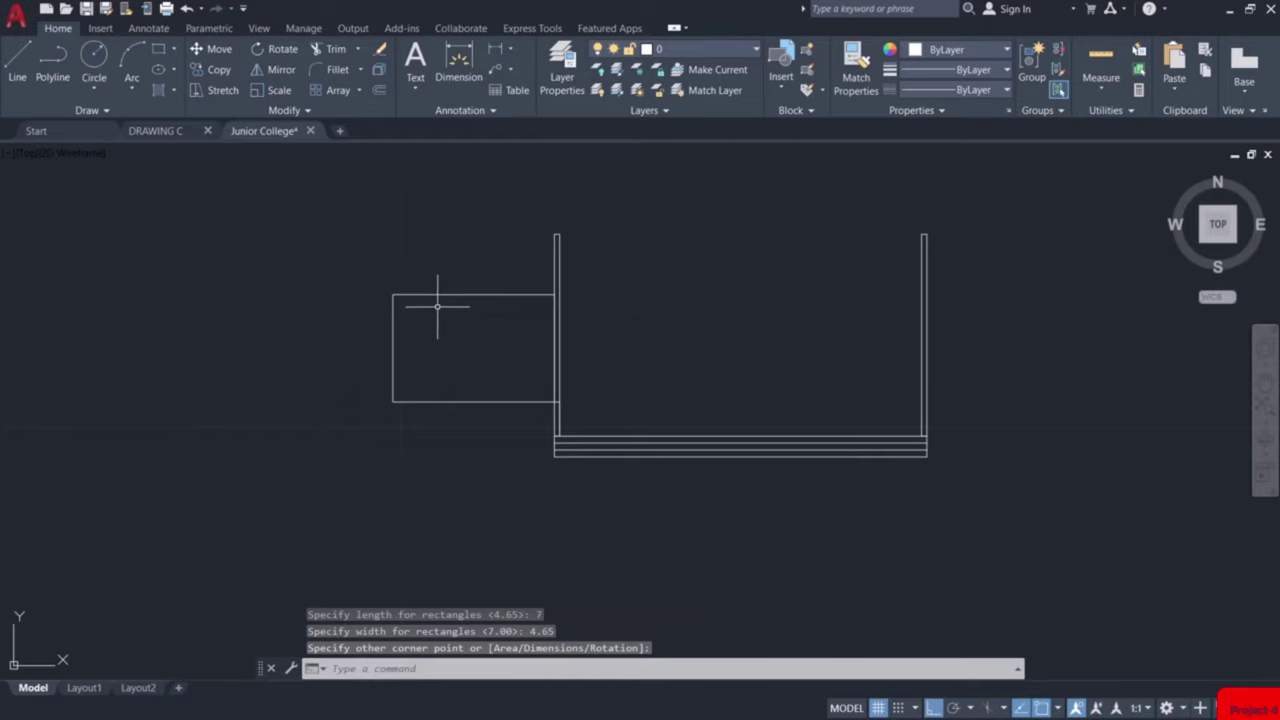
Offset the 7 by 4.65 rectangle outward by 0.23 to form the room's walls
{"action": "type", "text": "o"}
{"action": "key", "text": "Return"}
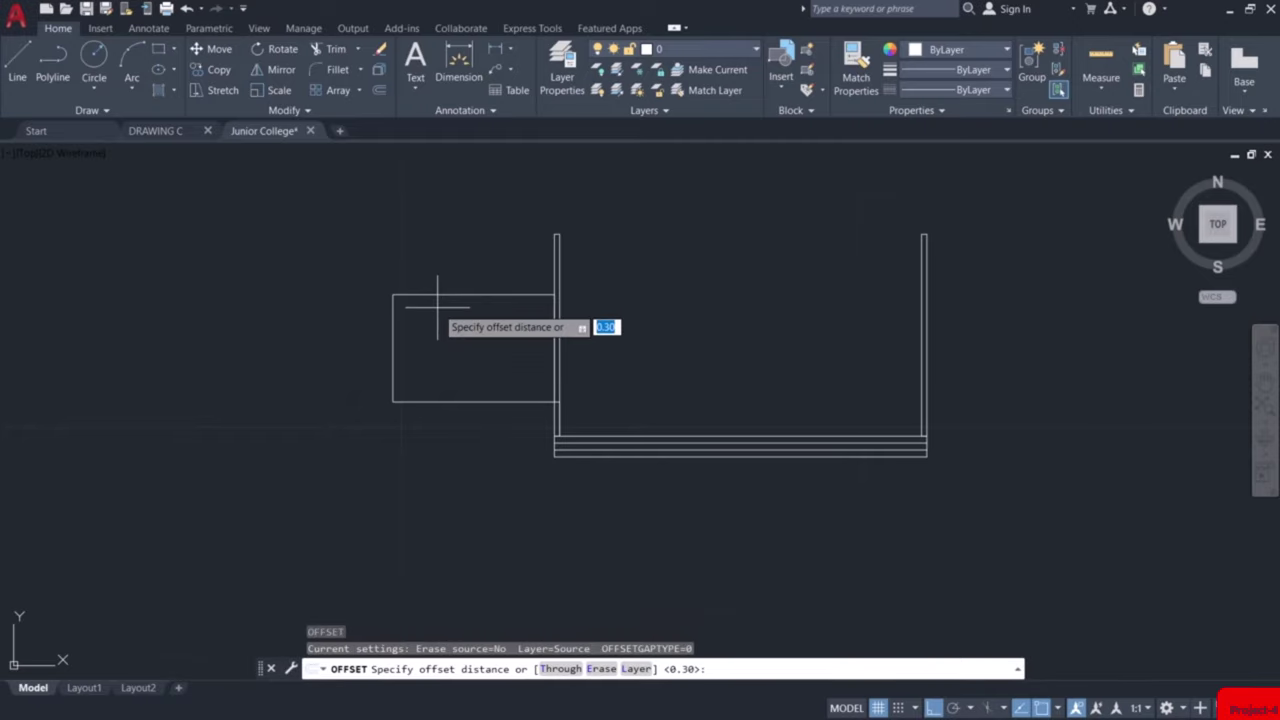
{"action": "type", "text": "0.23"}
{"action": "key", "text": "Return"}
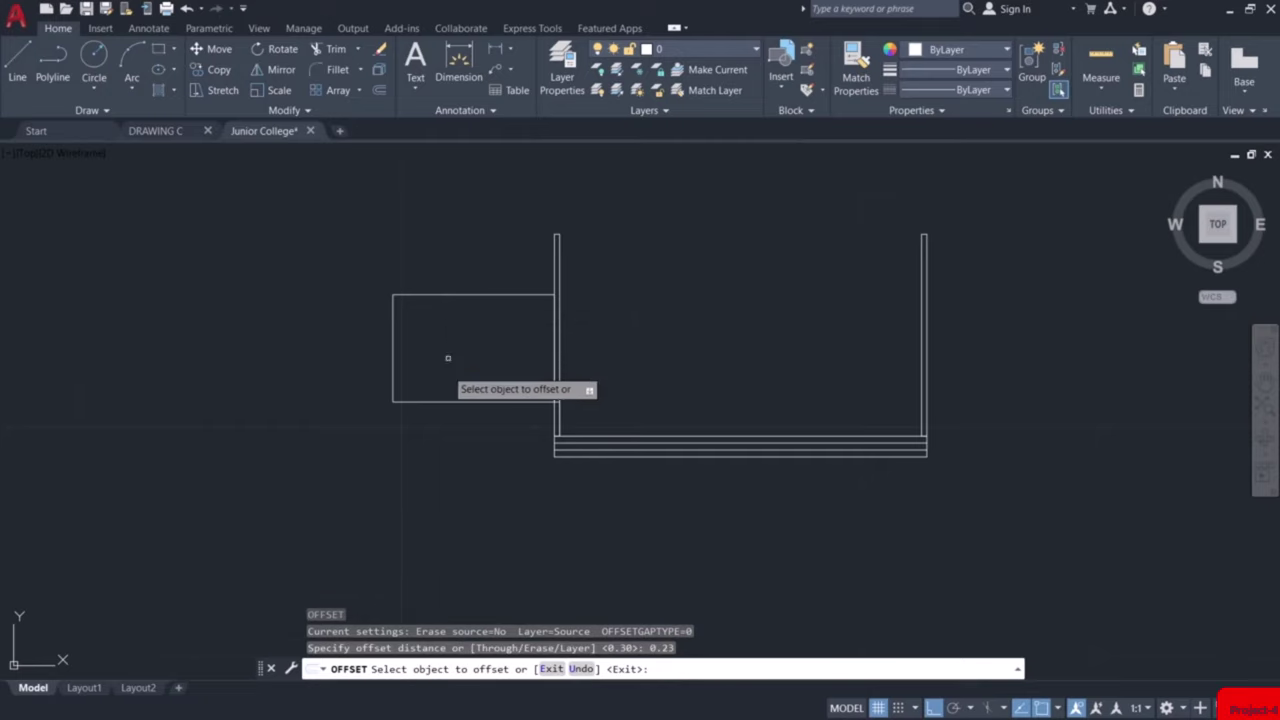
{"action": "left_click", "coordinate": [454, 401]}
{"action": "left_click", "coordinate": [454, 420]}
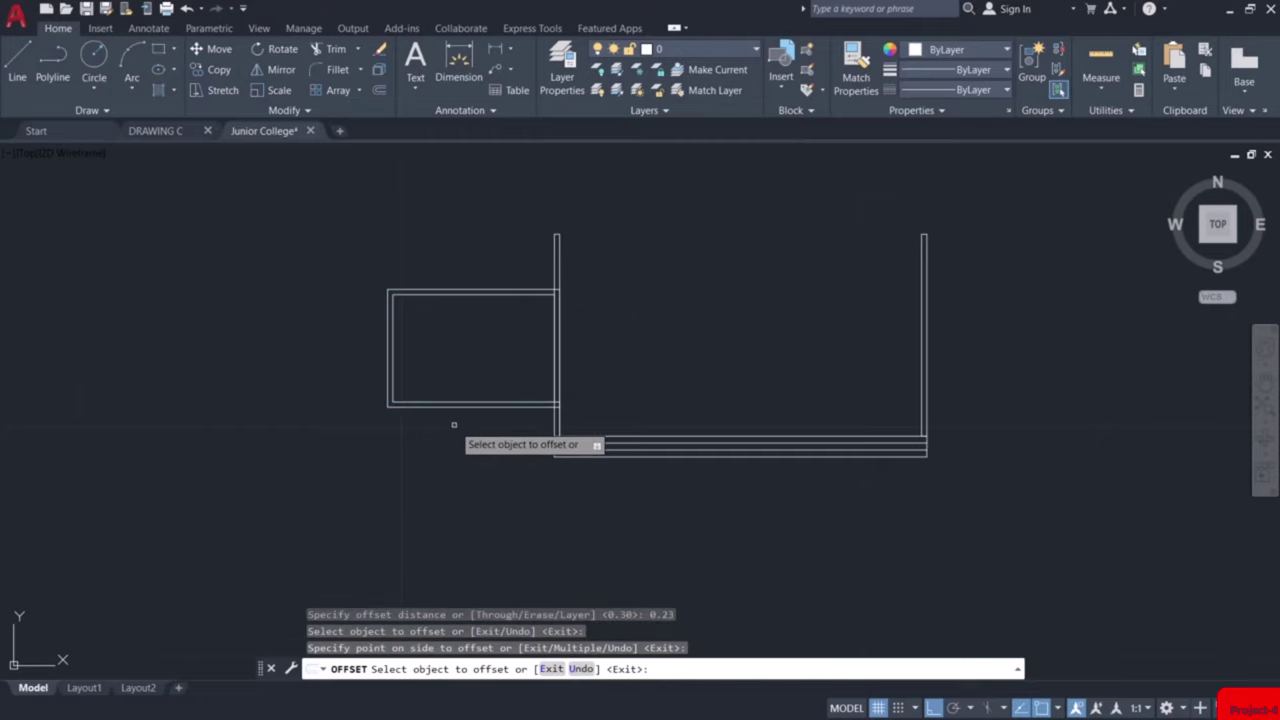
{"action": "key", "text": "Escape"}
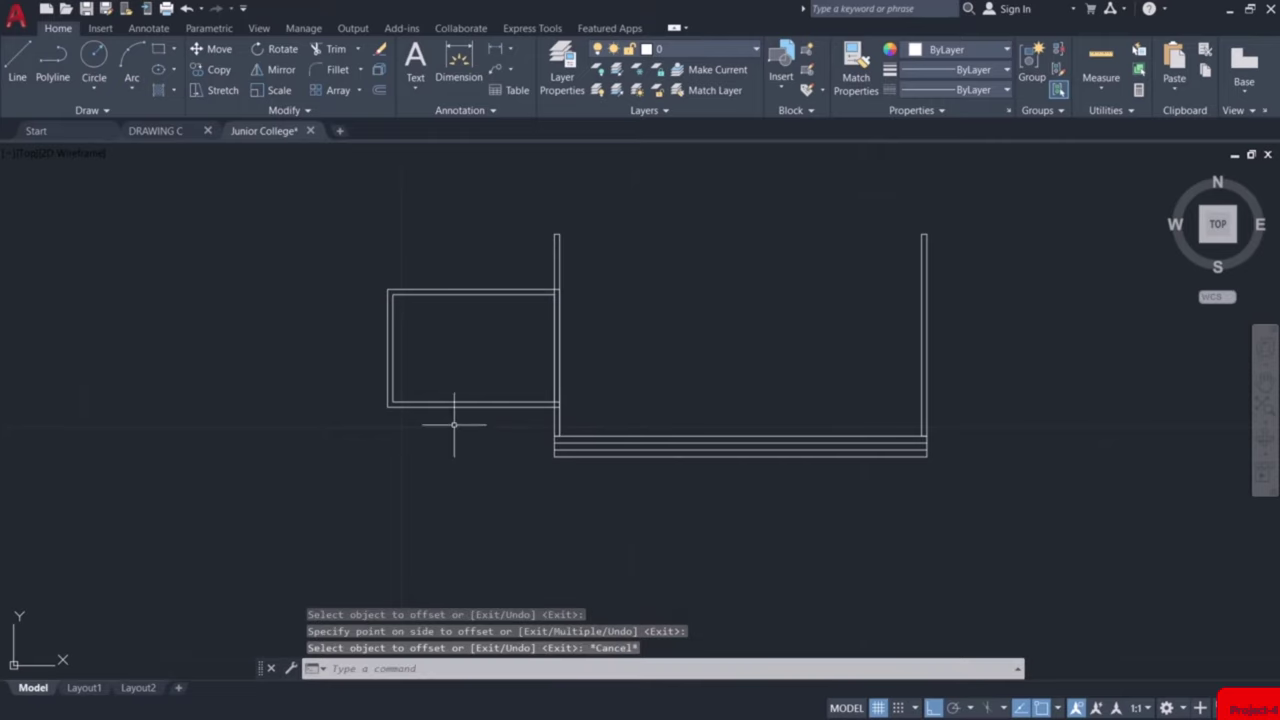
Draw a 4.9 by 4.65 rectangle to the left of the first room, starting on its outer wall level with the inner bottom edge
{"action": "middle_click_drag", "start_coordinate": [414, 371], "coordinate": [536, 450]}
{"action": "scroll", "coordinate": [536, 450], "scroll_direction": "up", "scroll_amount": 2}
{"action": "type", "text": "rec"}
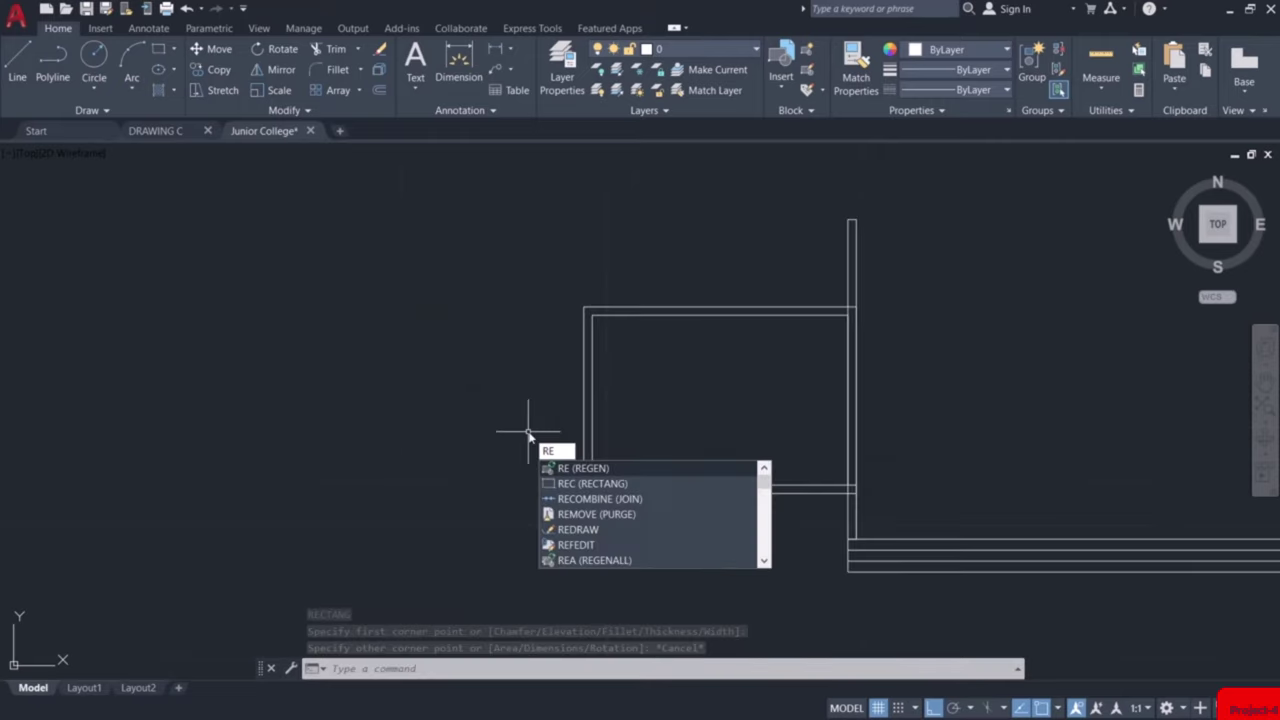
{"action": "key", "text": "Escape"}
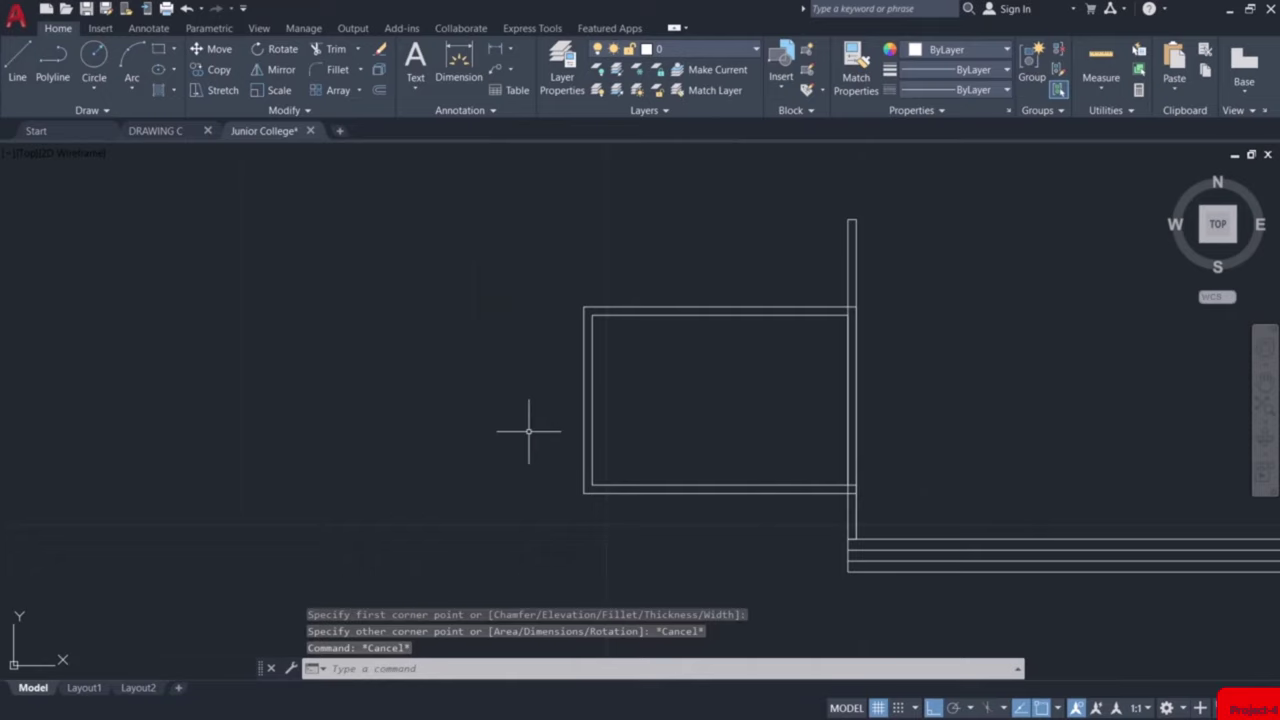
{"action": "type", "text": "rec"}
{"action": "key", "text": "Return"}
{"action": "scroll", "coordinate": [581, 494], "scroll_direction": "up", "scroll_amount": 4}
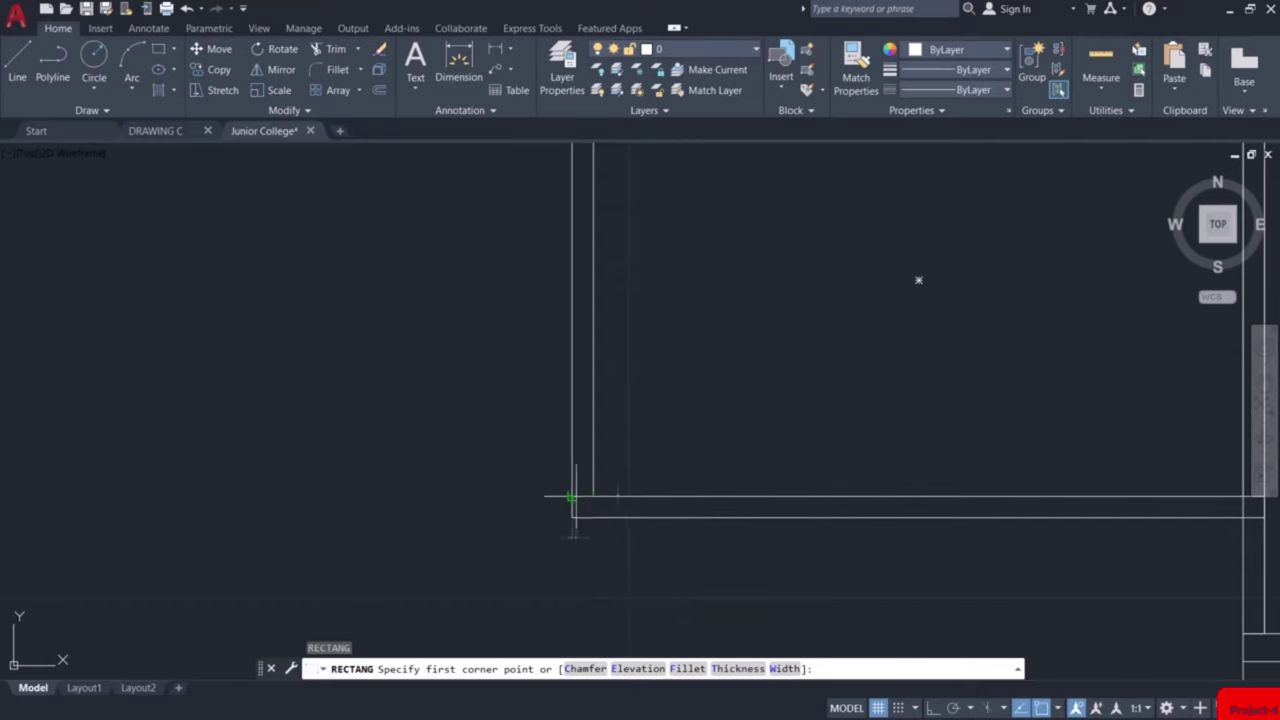
{"action": "left_click", "coordinate": [570, 497]}
{"action": "scroll", "coordinate": [400, 358], "scroll_direction": "down", "scroll_amount": 2}
{"action": "type", "text": "d"}
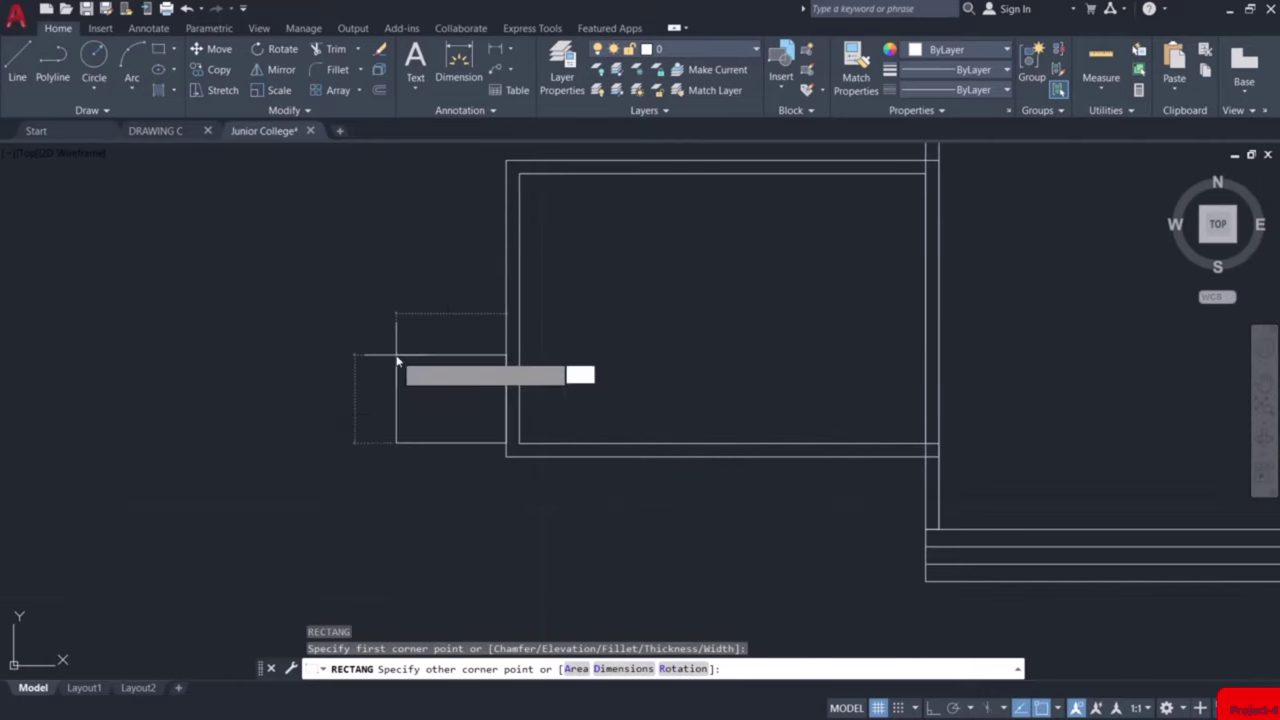
{"action": "key", "text": "Return"}
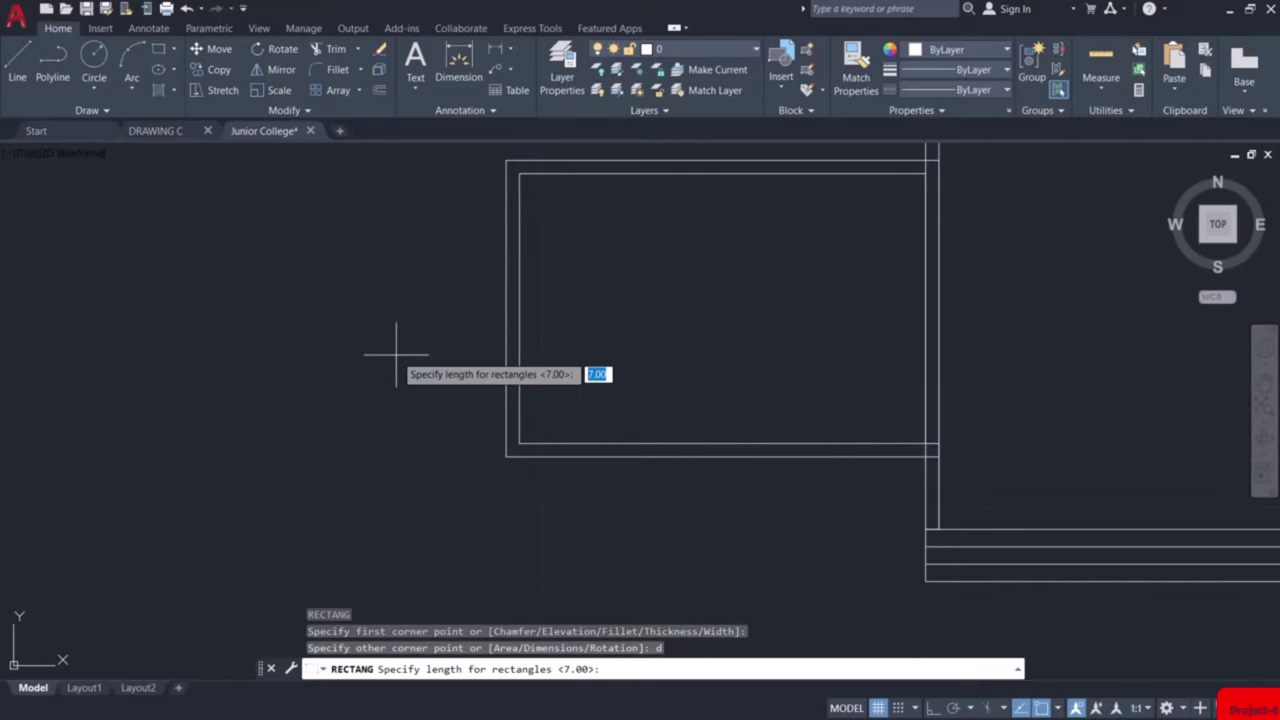
{"action": "type", "text": "4.9"}
{"action": "key", "text": "Return"}
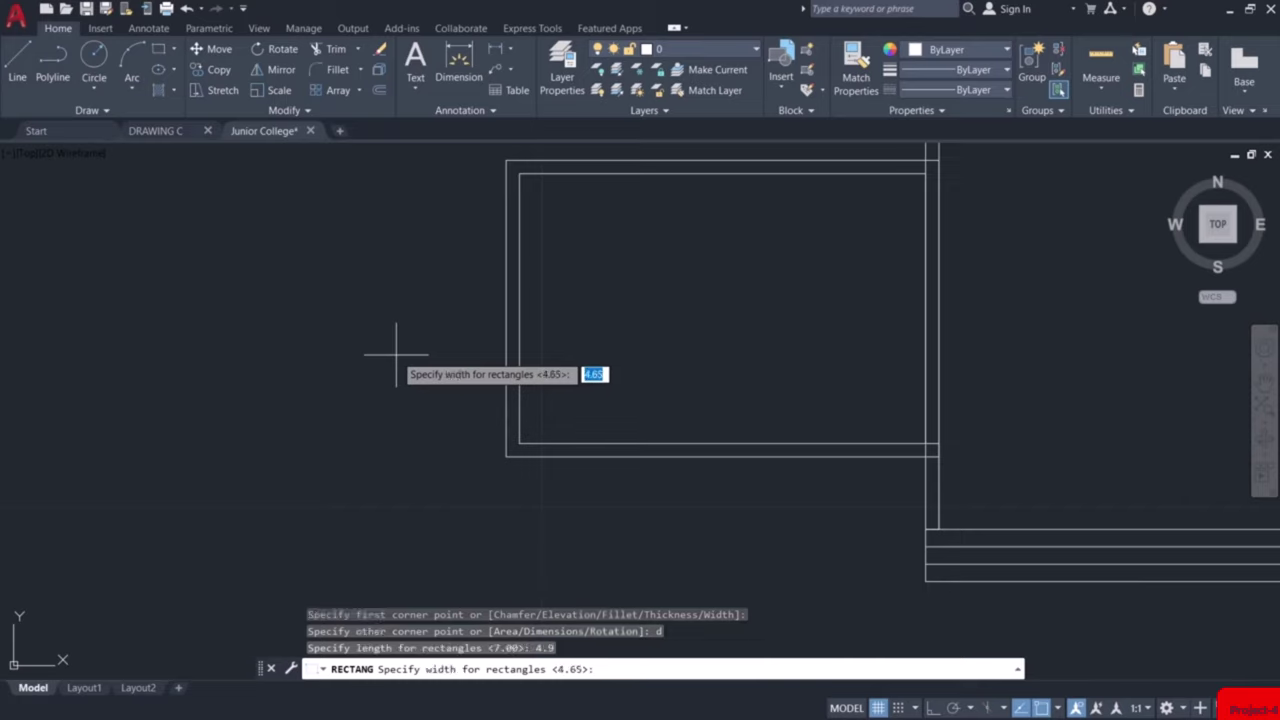
{"action": "type", "text": "4.6"}
{"action": "key", "text": "Return"}
{"action": "left_click", "coordinate": [396, 354]}
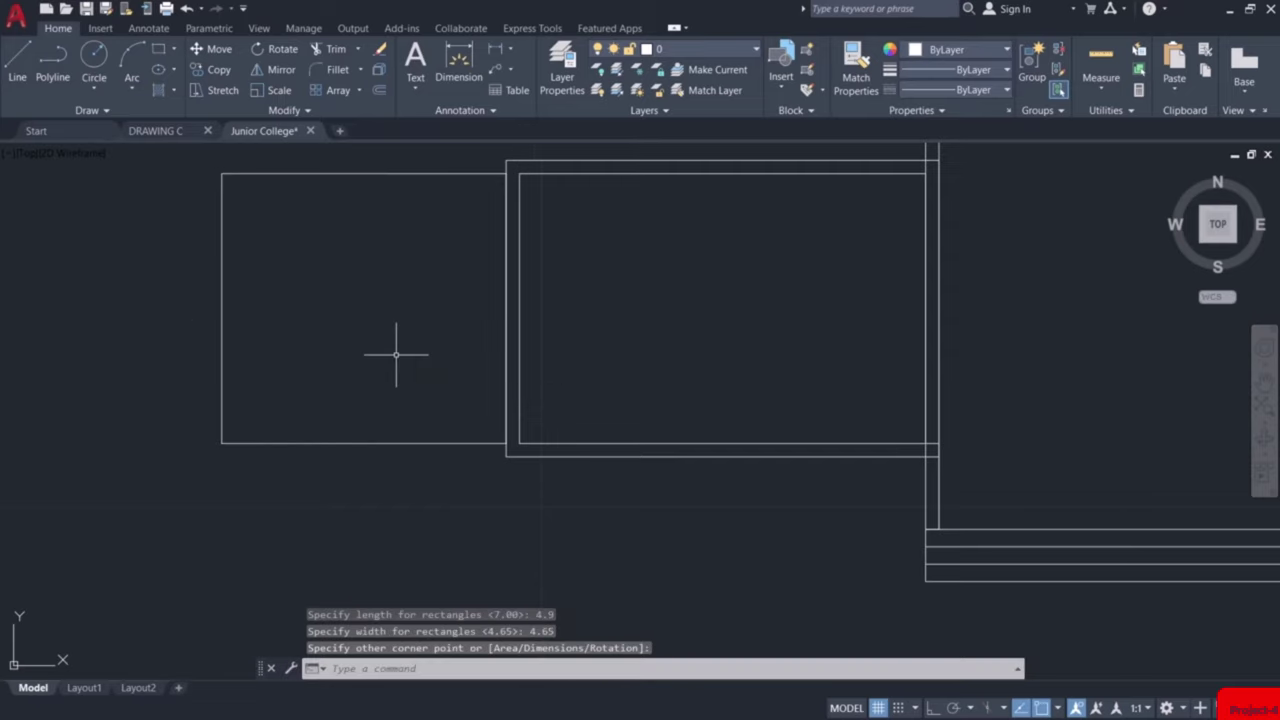
Offset the 4.9 by 4.65 rectangle outward by 0.23 to form the second room's walls
{"action": "type", "text": "o"}
{"action": "key", "text": "Return"}
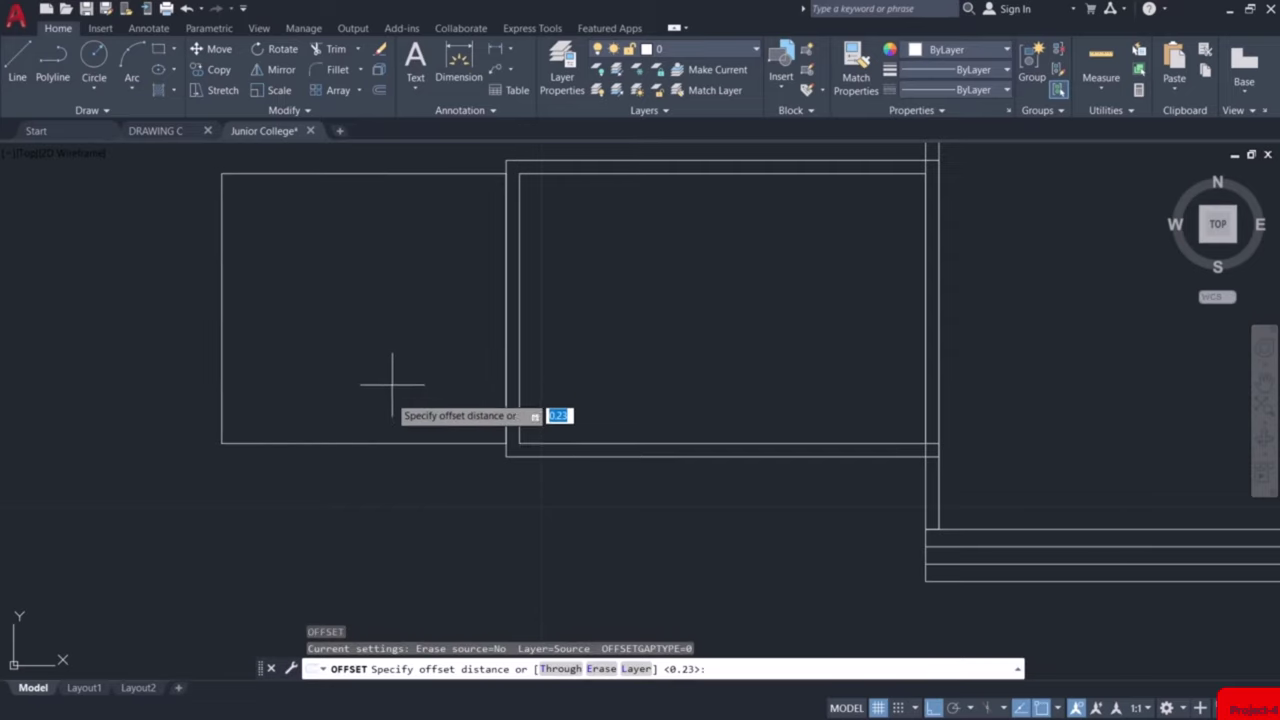
{"action": "key", "text": "Return"}
{"action": "left_click", "coordinate": [380, 443]}
{"action": "left_click", "coordinate": [380, 462]}
{"action": "scroll", "coordinate": [380, 462], "scroll_direction": "down", "scroll_amount": 3}
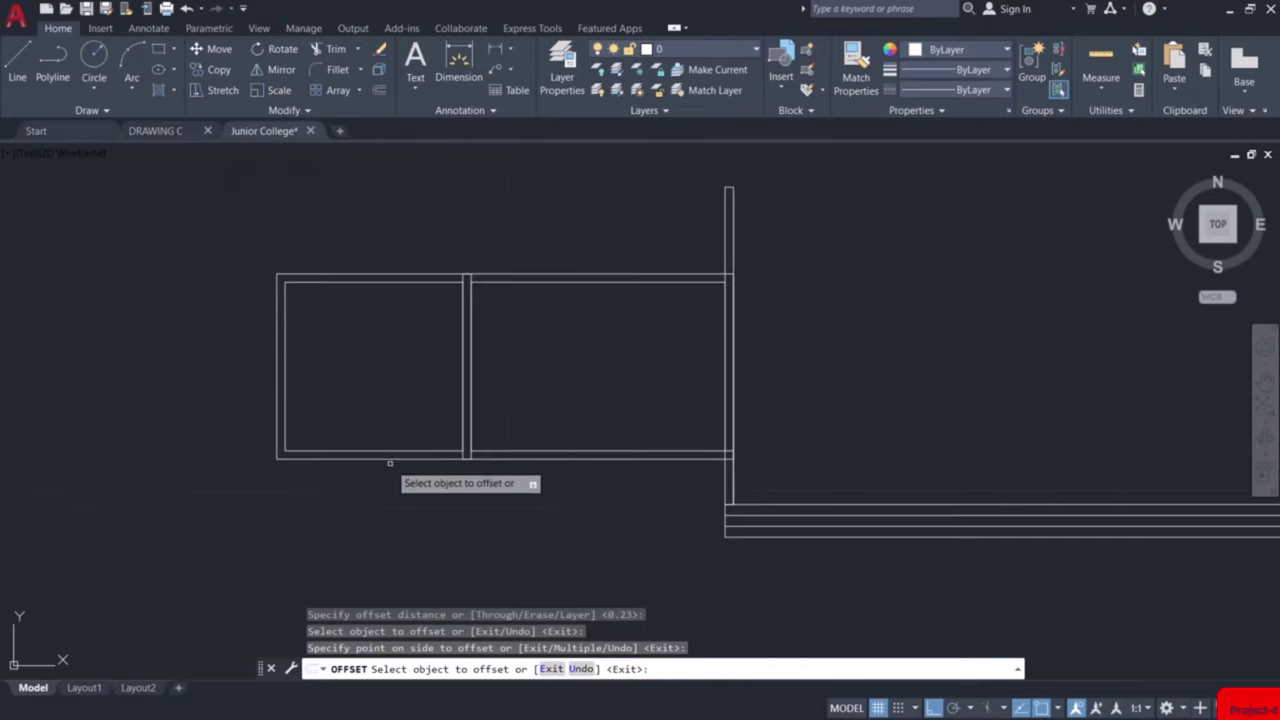
{"action": "mouse_move", "coordinate": [395, 465]}
{"action": "middle_mouse_down"}
{"action": "mouse_move", "coordinate": [527, 497]}
{"action": "mouse_move", "coordinate": [634, 434]}
{"action": "middle_mouse_up"}
{"action": "key", "text": "Escape"}
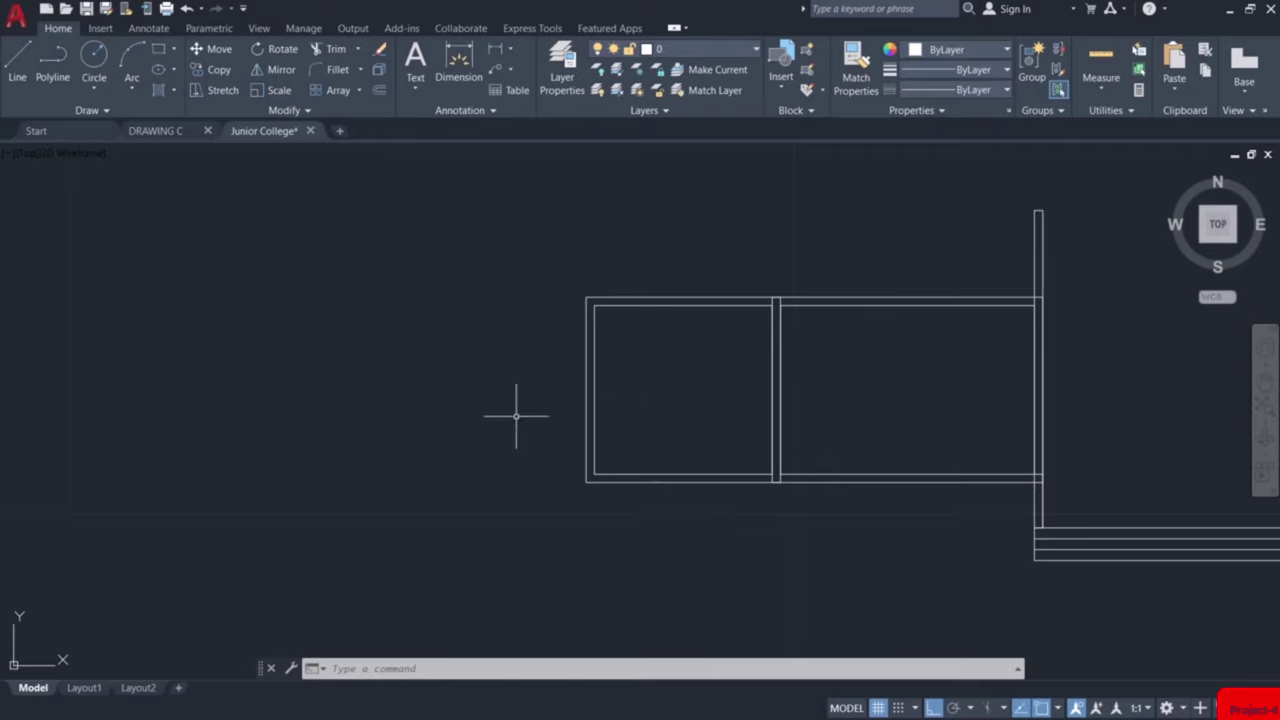
Draw a 4 by 4.65 rectangle to the left of the second room, starting on its outer wall level with the inner bottom edge
{"action": "type", "text": "rec"}
{"action": "key", "text": "Return"}
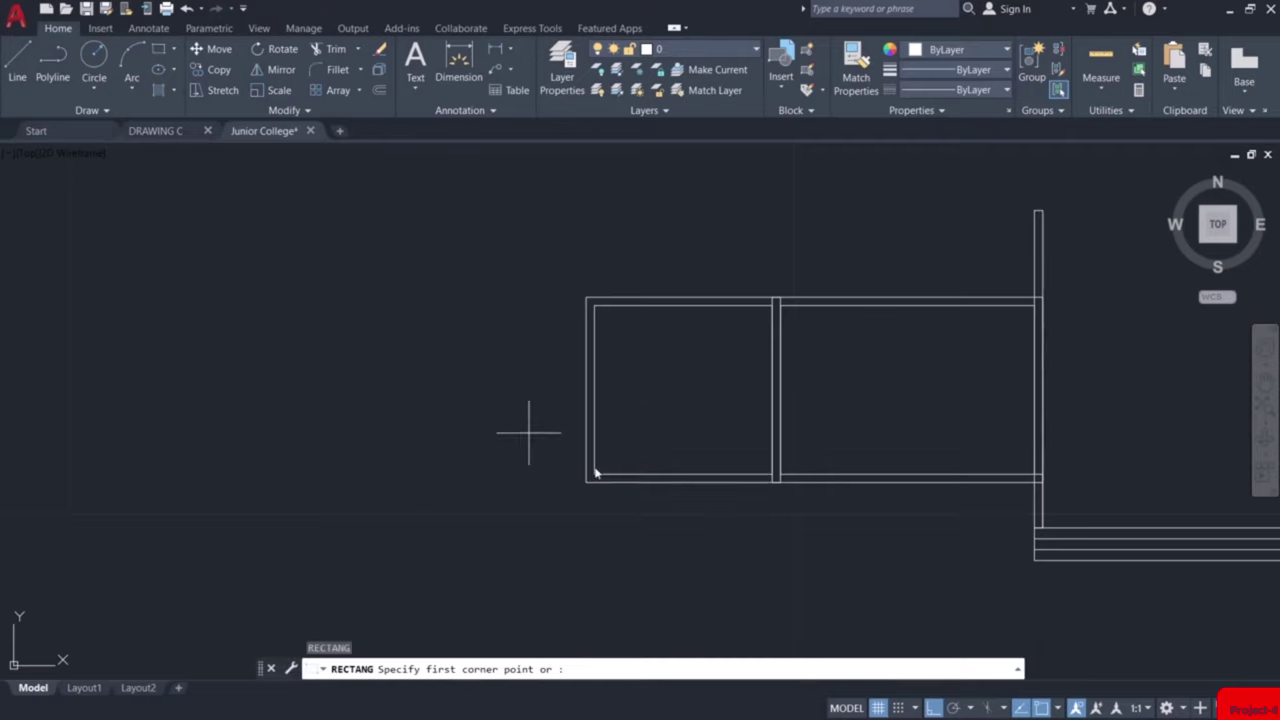
{"action": "scroll", "coordinate": [598, 467], "scroll_direction": "up", "scroll_amount": 2}
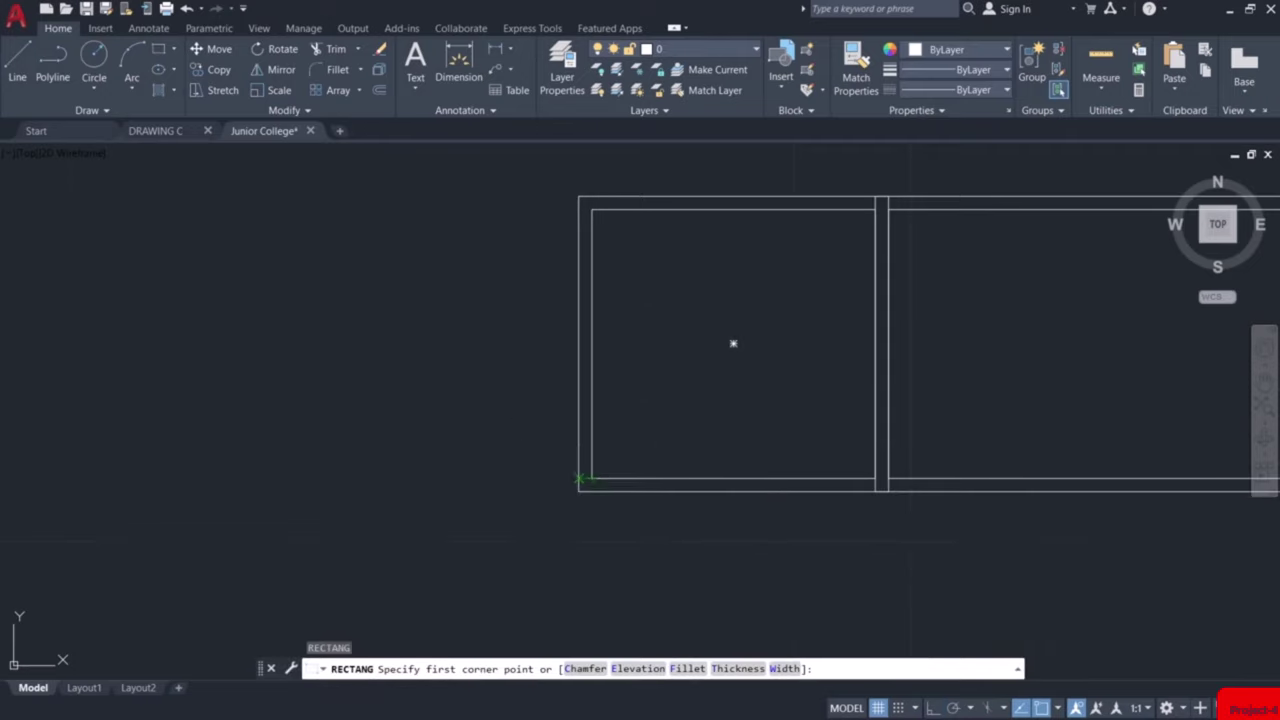
{"action": "left_click", "coordinate": [578, 477]}
{"action": "type", "text": "d"}
{"action": "key", "text": "Return"}
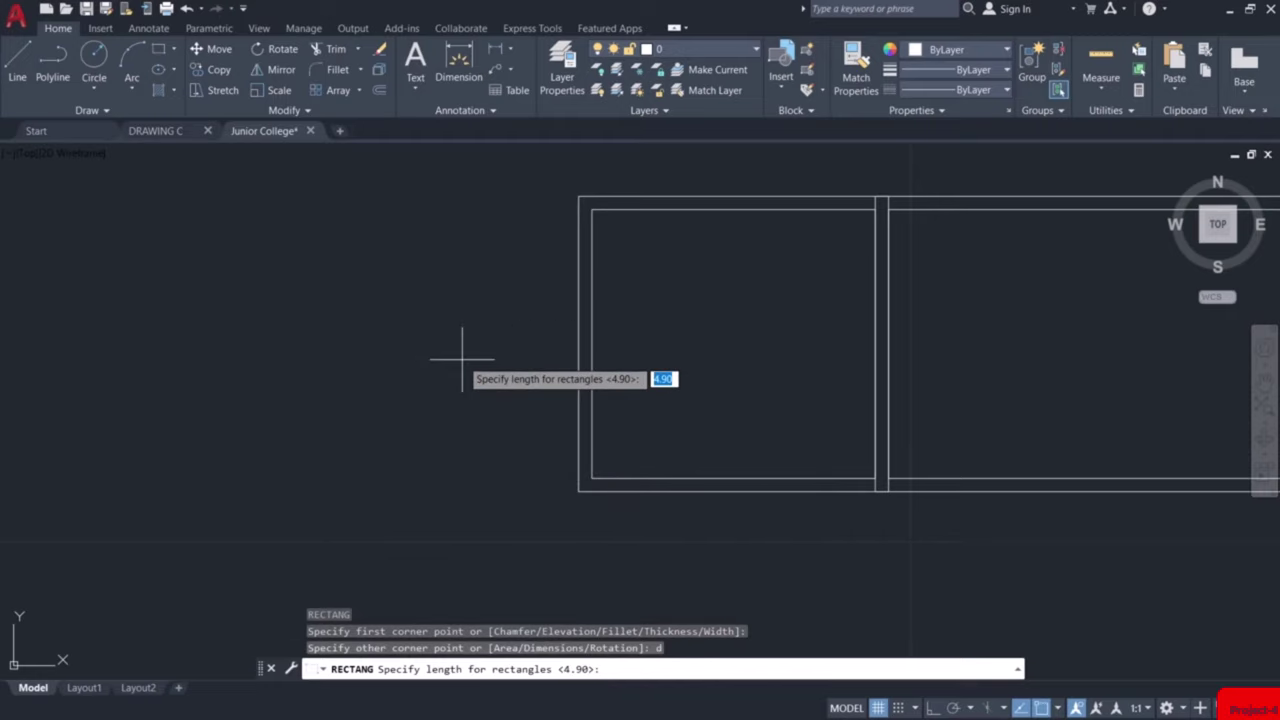
{"action": "type", "text": "4"}
{"action": "key", "text": "Return"}
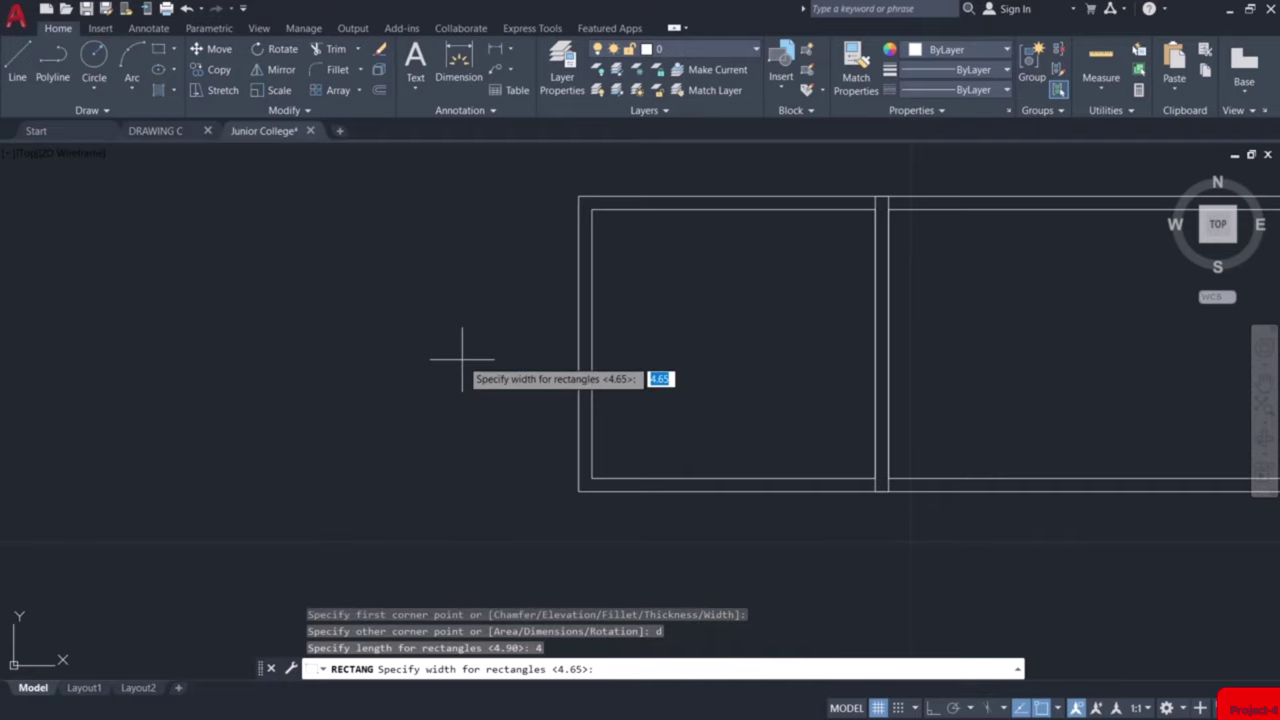
{"action": "key", "text": "BackSpace"}
{"action": "type", "text": "4.65"}
{"action": "key", "text": "Return"}
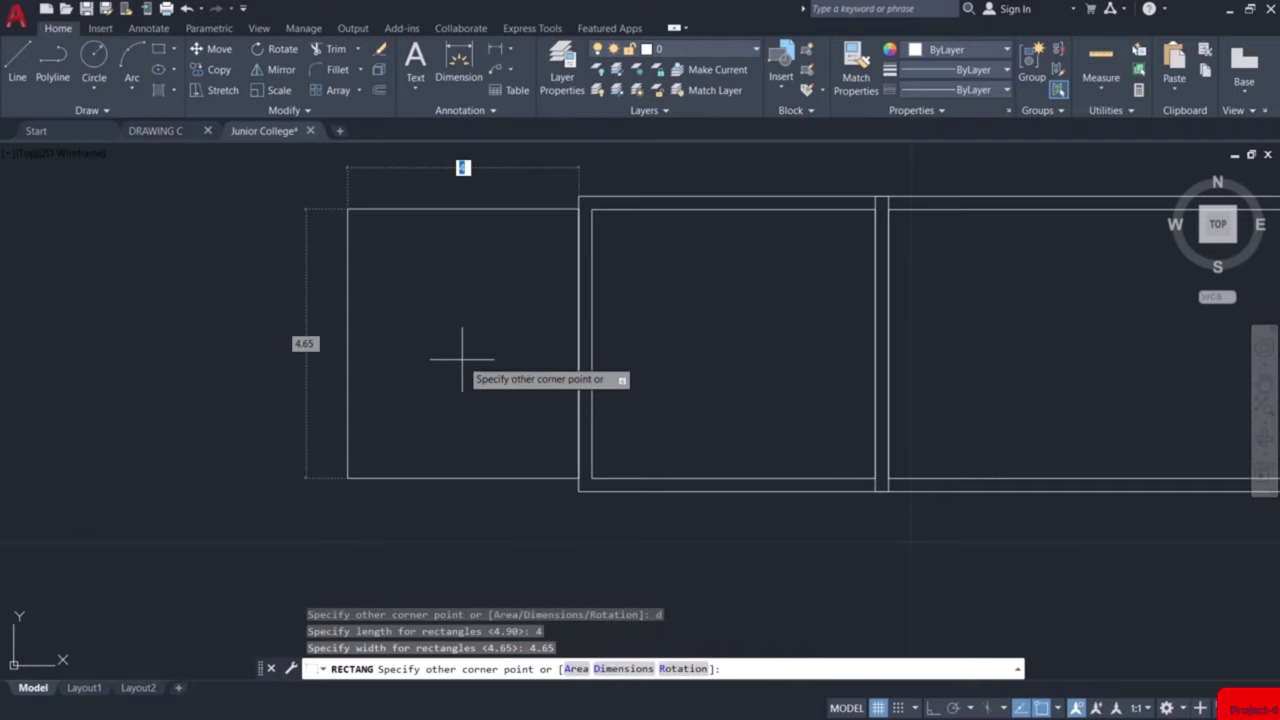
{"action": "left_click", "coordinate": [462, 358]}
Offset the 4 by 4.65 rectangle outward by 0.23 to form the third room's walls
{"action": "type", "text": "o"}
{"action": "key", "text": "Return"}
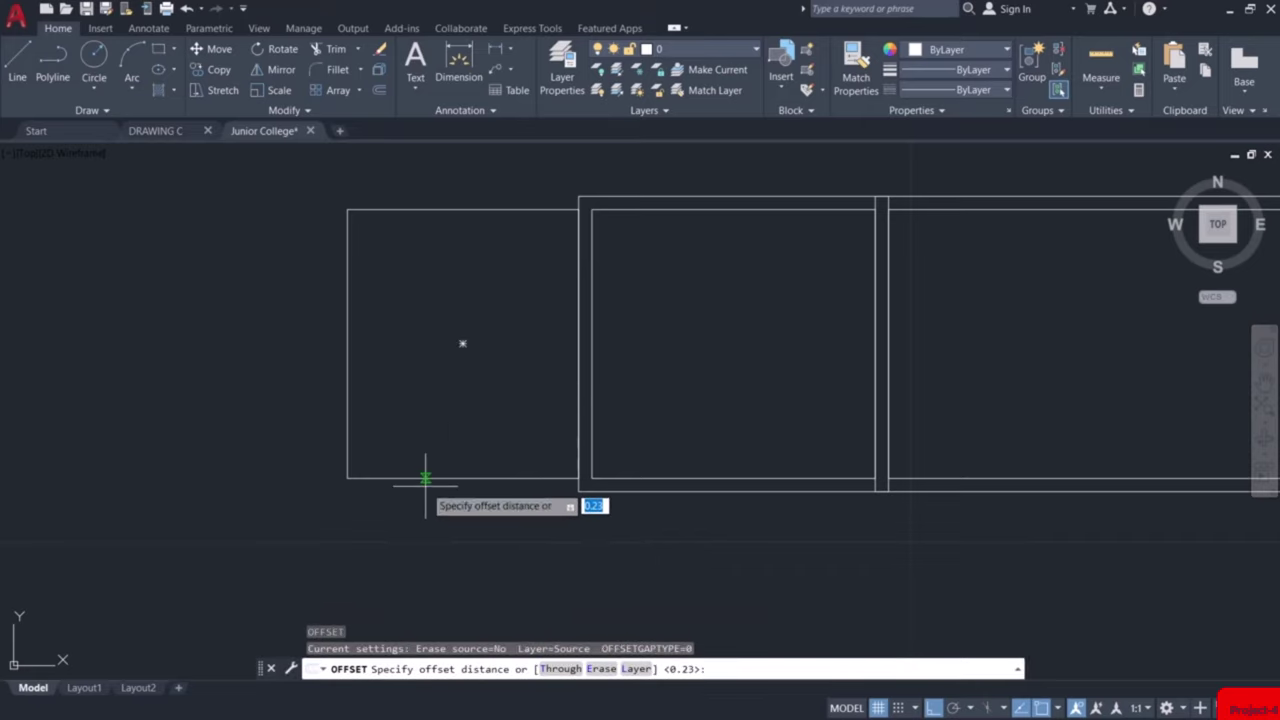
{"action": "key", "text": "Return"}
{"action": "left_click", "coordinate": [426, 490]}
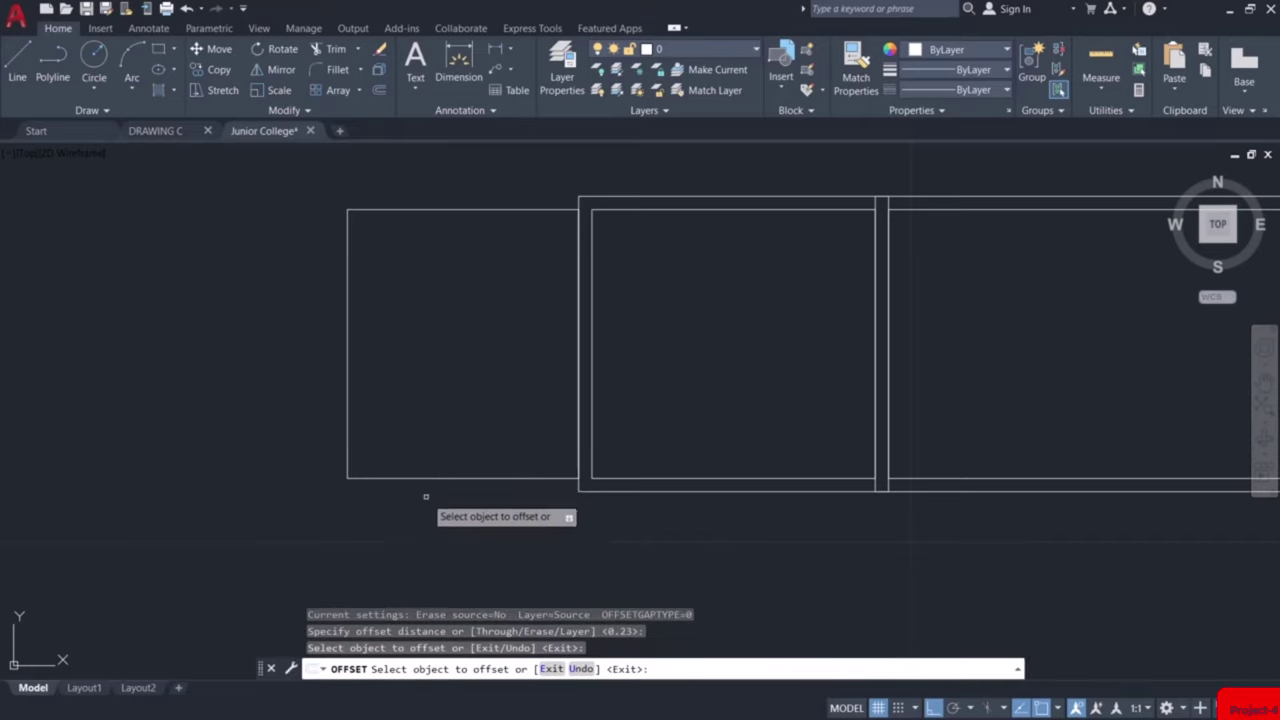
{"action": "left_click", "coordinate": [425, 479]}
{"action": "left_click", "coordinate": [426, 497]}
{"action": "key", "text": "Escape"}
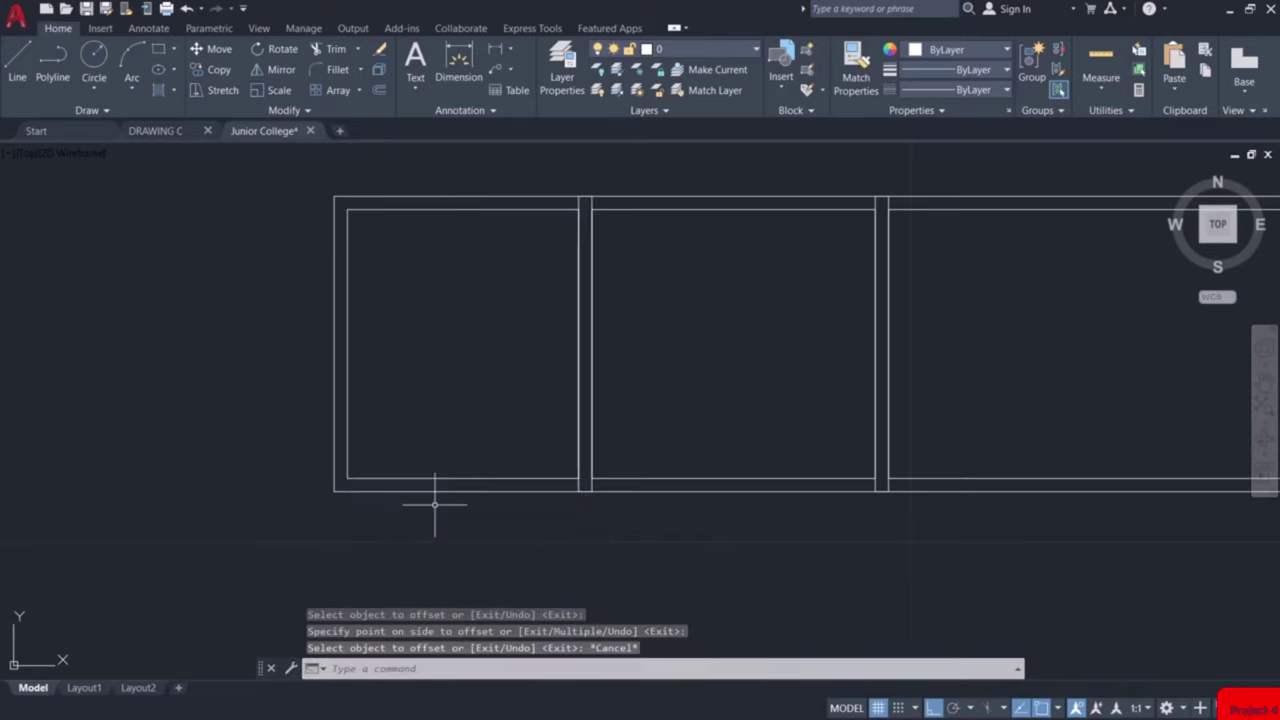
Draw a 7.5 by 8.35 rectangle up and to the left from the free end of the short line left of the third room
{"action": "scroll", "coordinate": [432, 505], "scroll_direction": "down", "scroll_amount": 3}
{"action": "scroll", "coordinate": [360, 462], "scroll_direction": "up", "scroll_amount": 2}
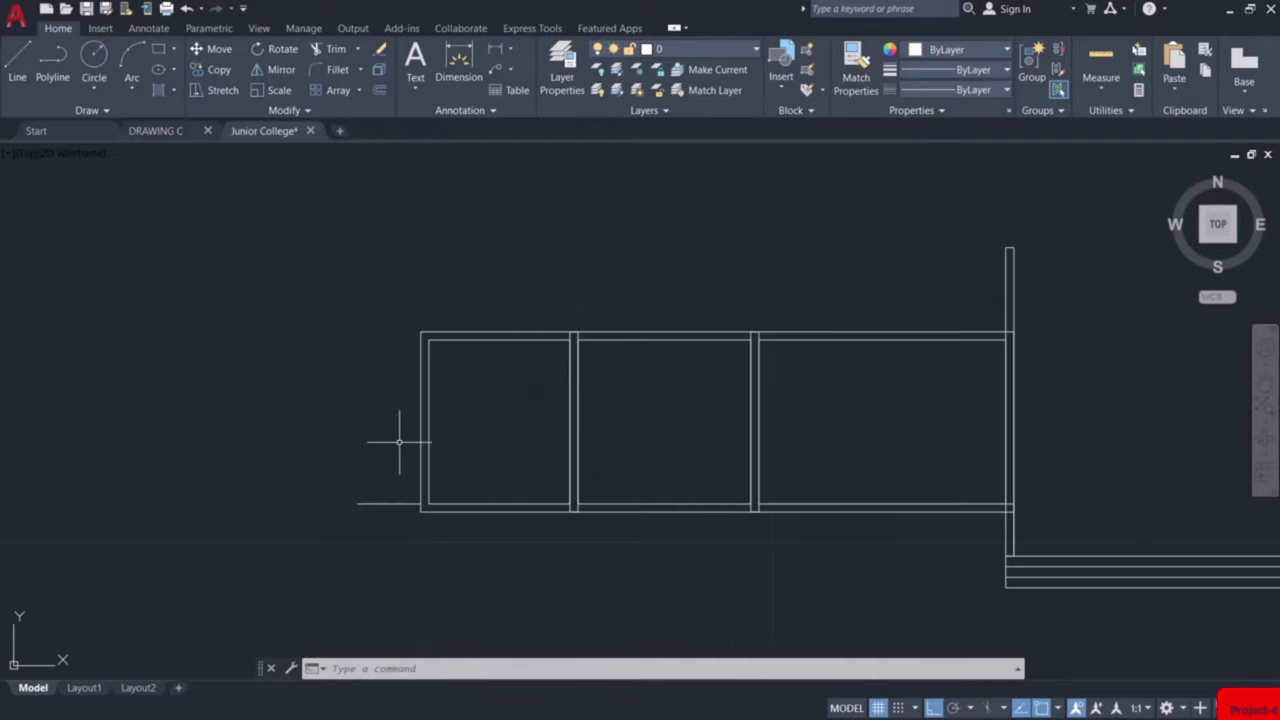
{"action": "type", "text": "rec"}
{"action": "key", "text": "Return"}
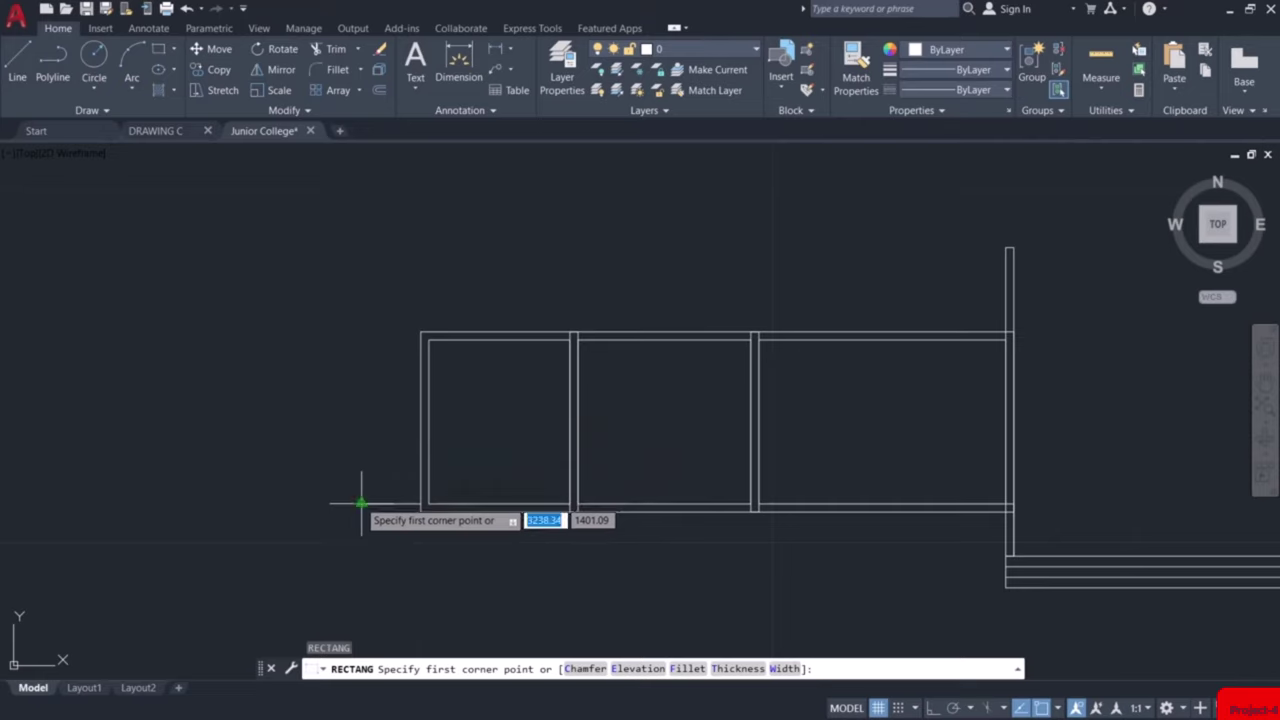
{"action": "scroll", "coordinate": [355, 505], "scroll_direction": "up", "scroll_amount": 4}
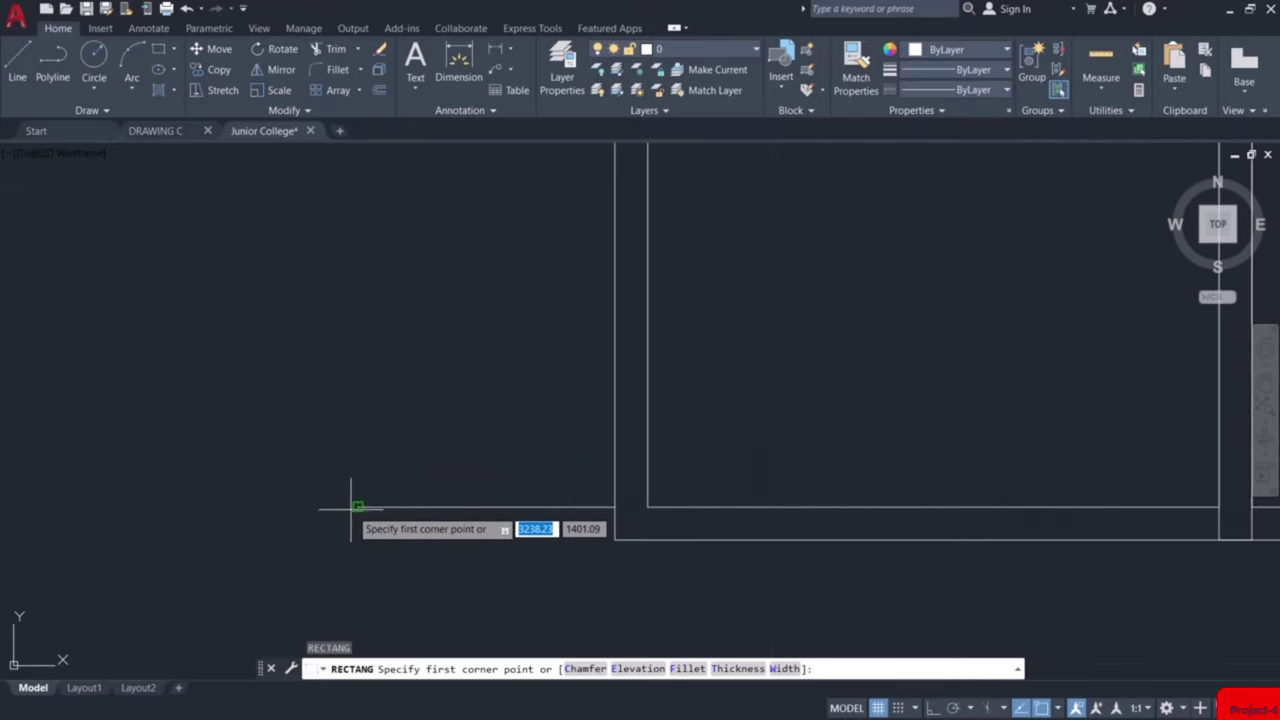
{"action": "left_click", "coordinate": [355, 505]}
{"action": "scroll", "coordinate": [366, 508], "scroll_direction": "down", "scroll_amount": 4}
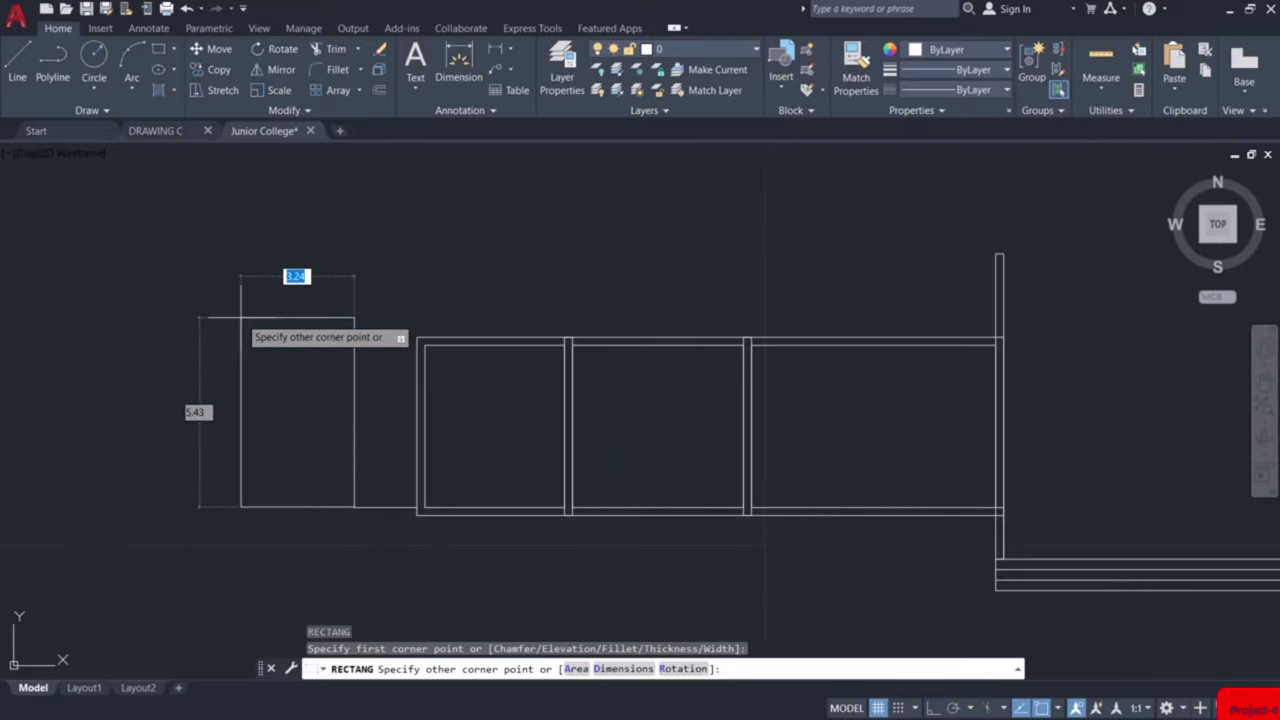
{"action": "type", "text": "d"}
{"action": "key", "text": "Return"}
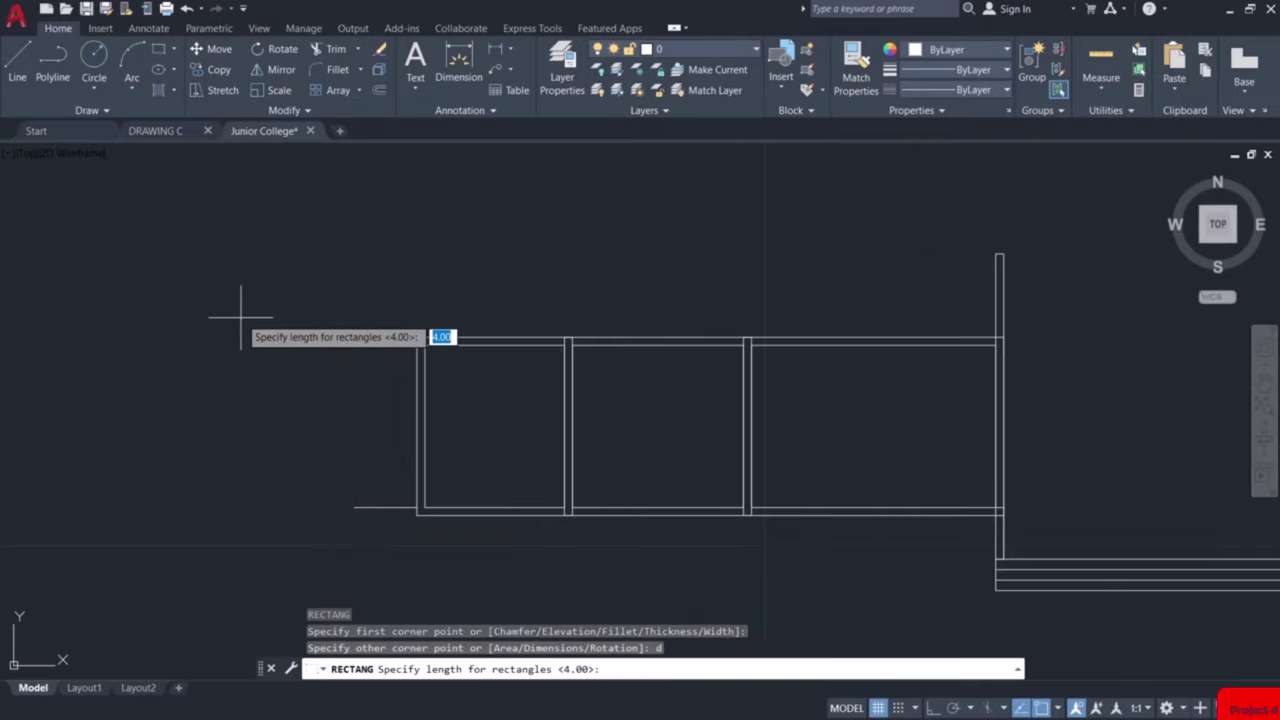
{"action": "type", "text": "7.5"}
{"action": "key", "text": "Return"}
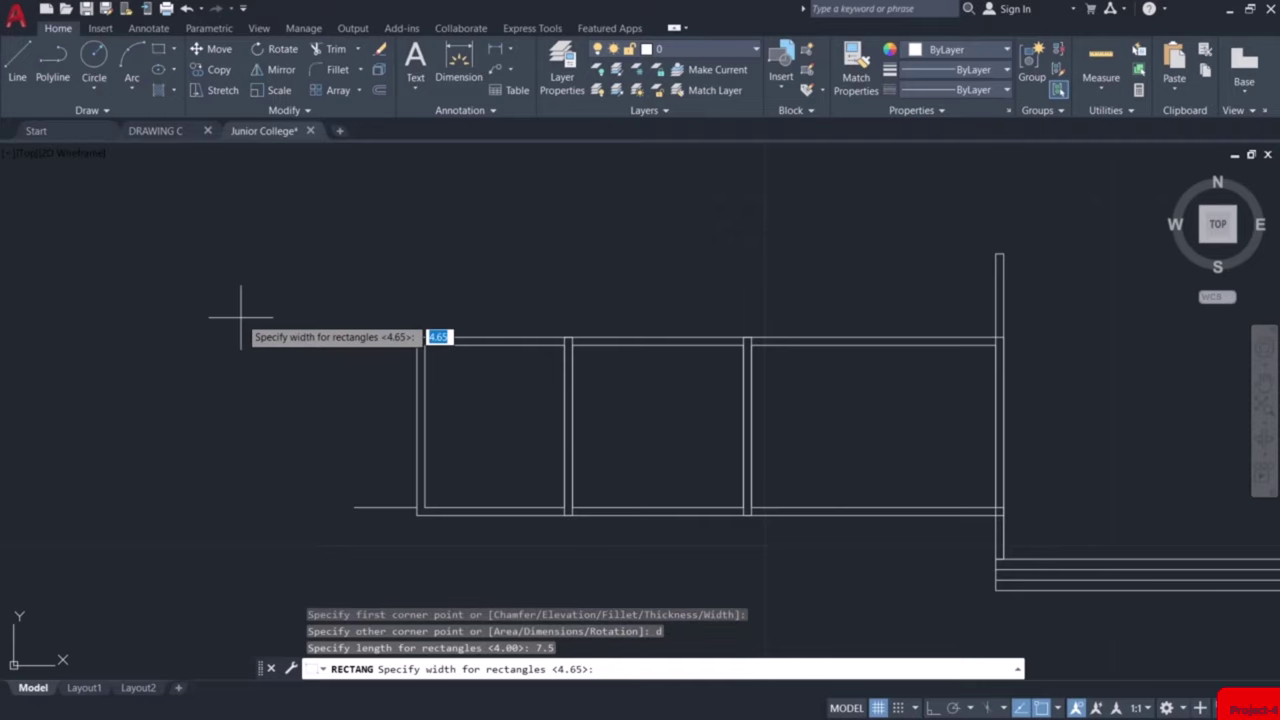
{"action": "type", "text": "8.35"}
{"action": "key", "text": "Return"}
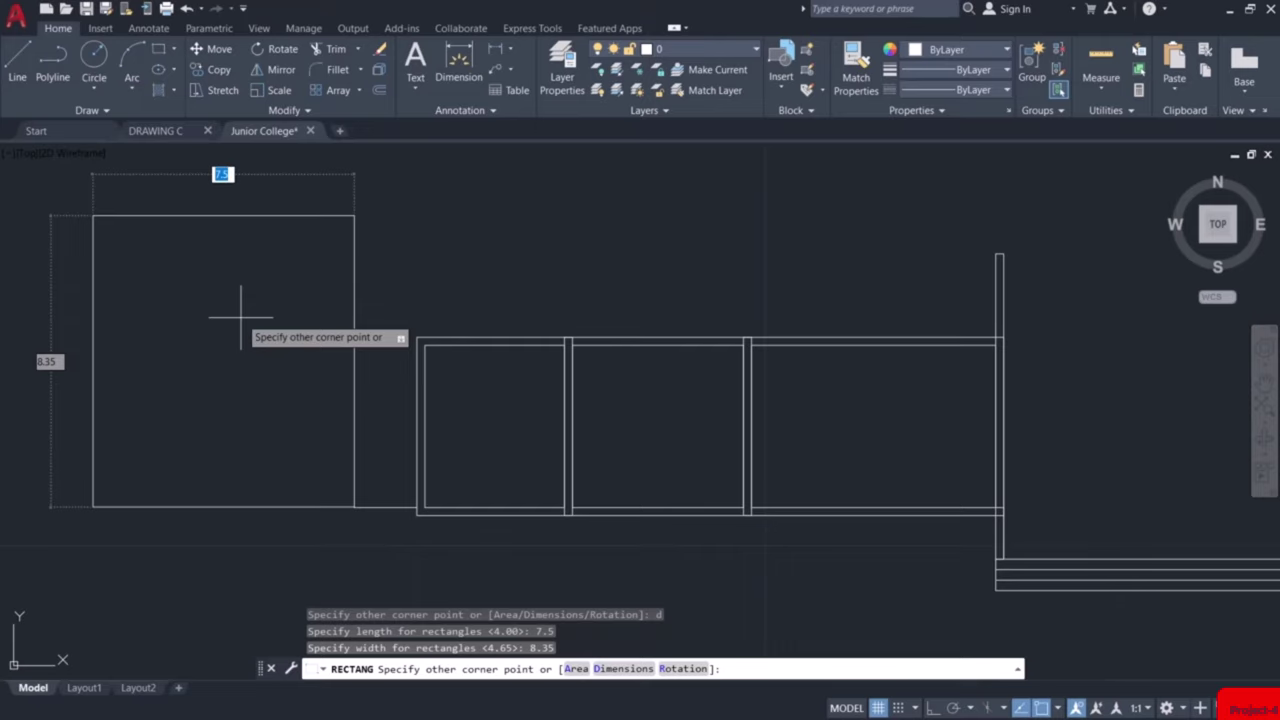
{"action": "left_click", "coordinate": [240, 318]}
Offset the 7.5 by 8.35 rectangle outward by 0.23 to form the large room's walls
{"action": "type", "text": "o"}
{"action": "key", "text": "Return"}
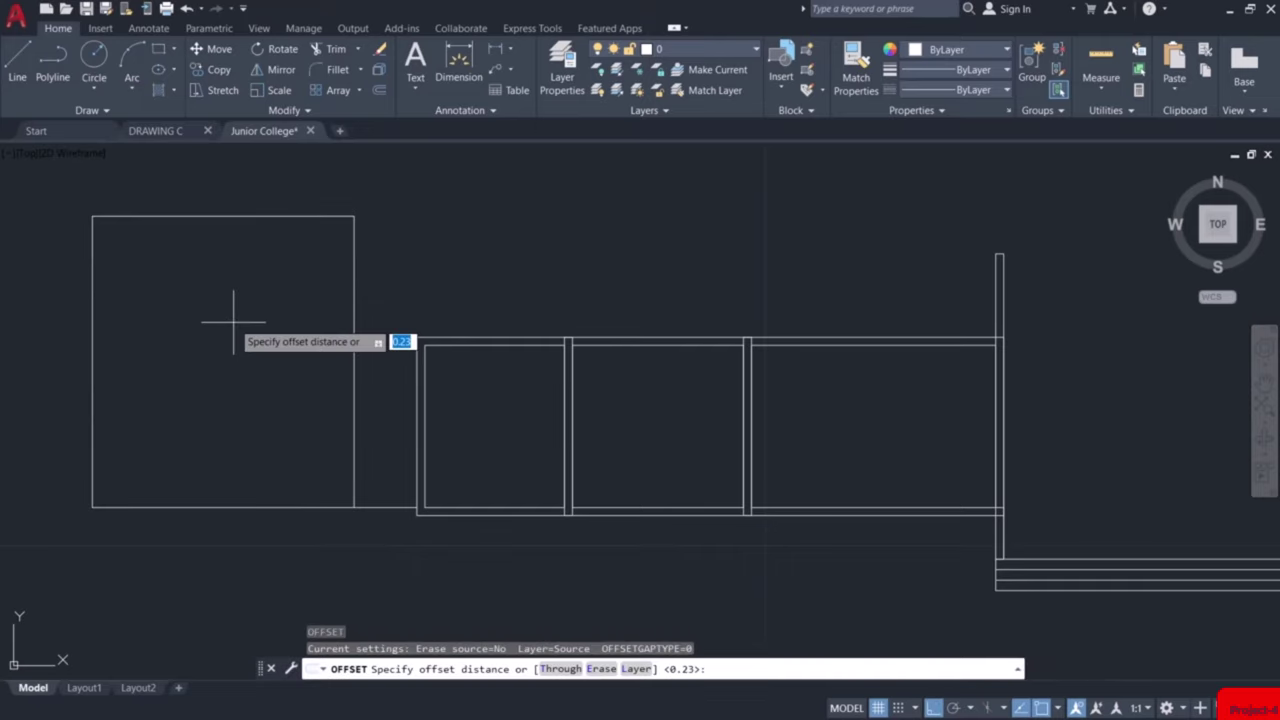
{"action": "key", "text": "Return"}
{"action": "left_click", "coordinate": [356, 338]}
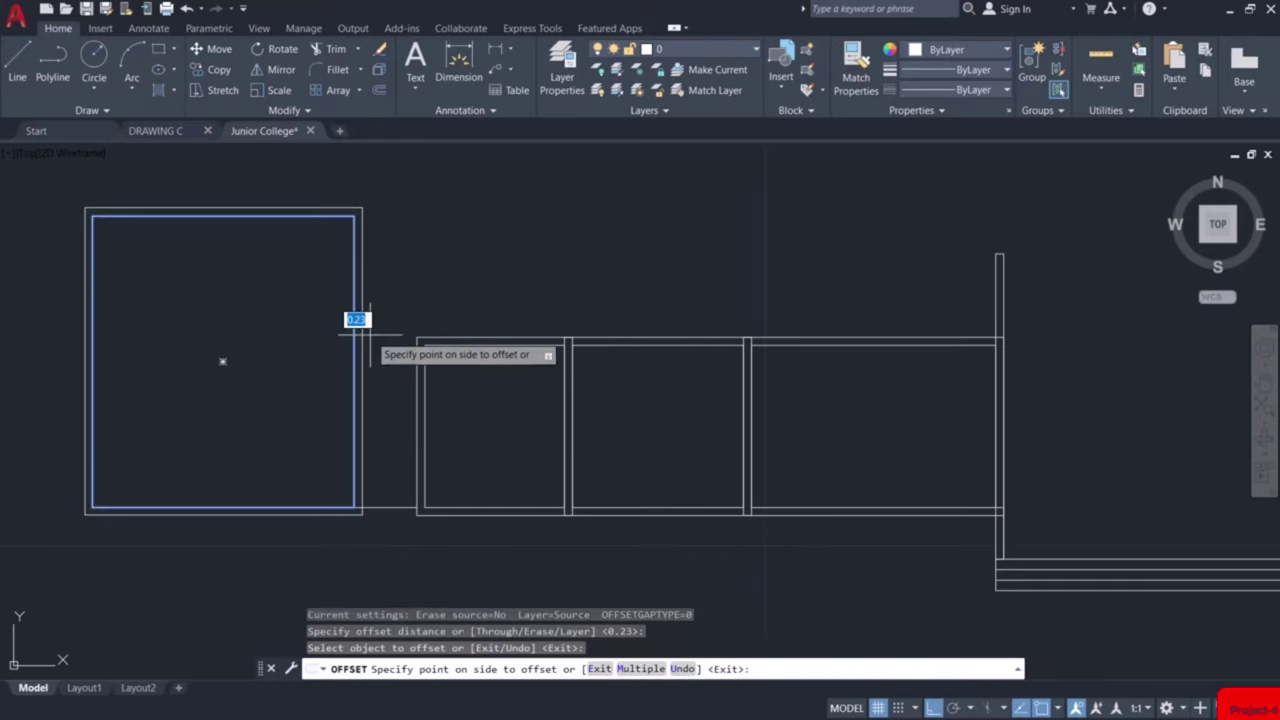
{"action": "left_click", "coordinate": [371, 334]}
{"action": "key", "text": "Escape"}
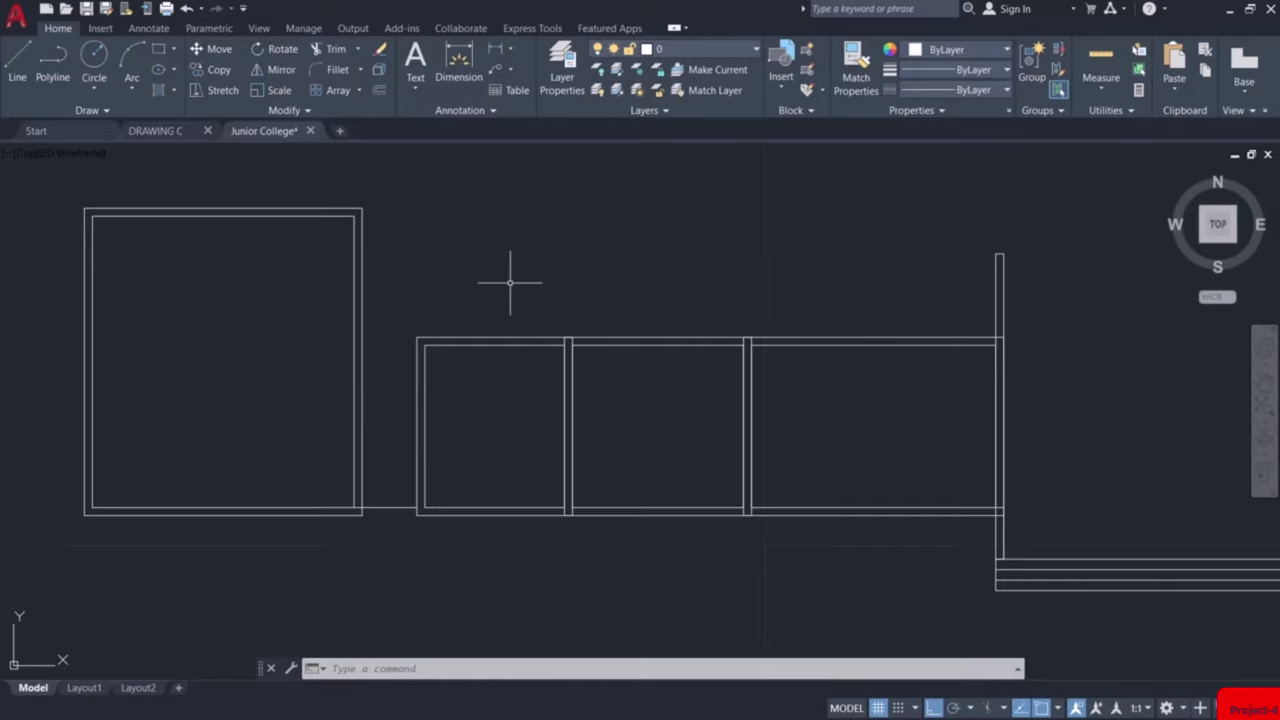
Draw a horizontal line from the large room's outer top-right corner to the point directly above the hall wall's left face
{"action": "type", "text": "l"}
{"action": "key", "text": "Return"}
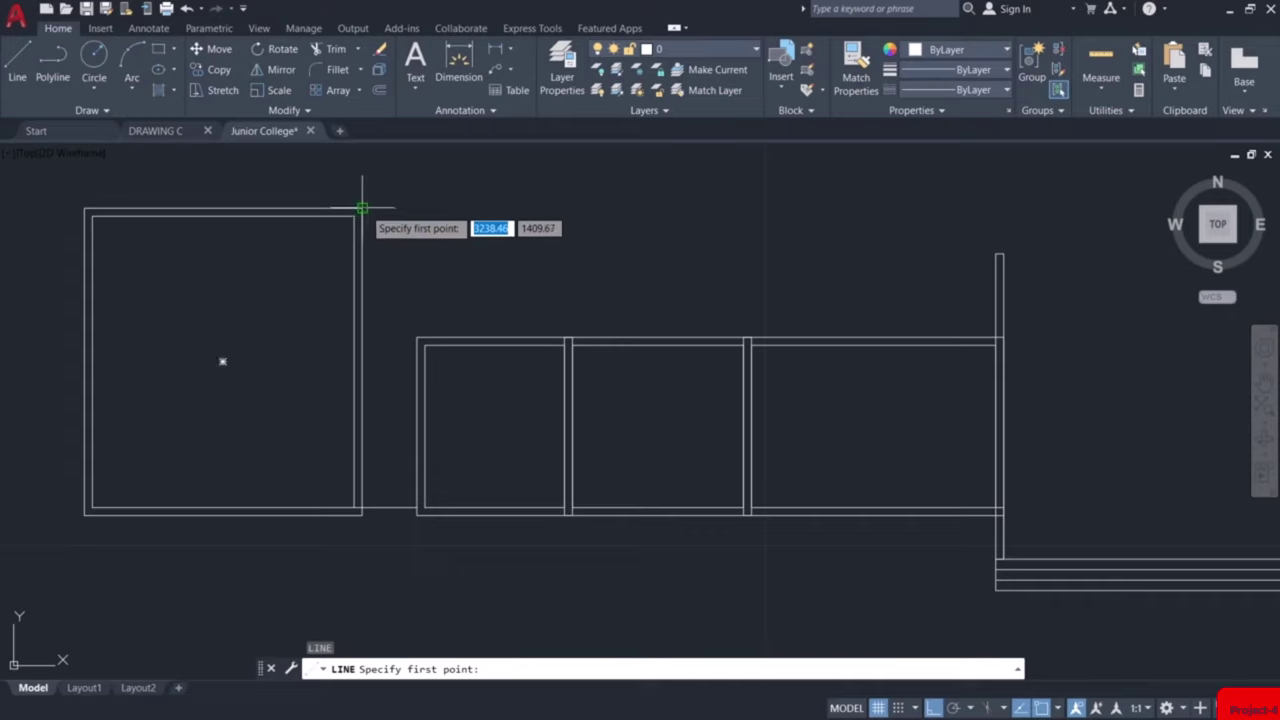
{"action": "left_click", "coordinate": [362, 209]}
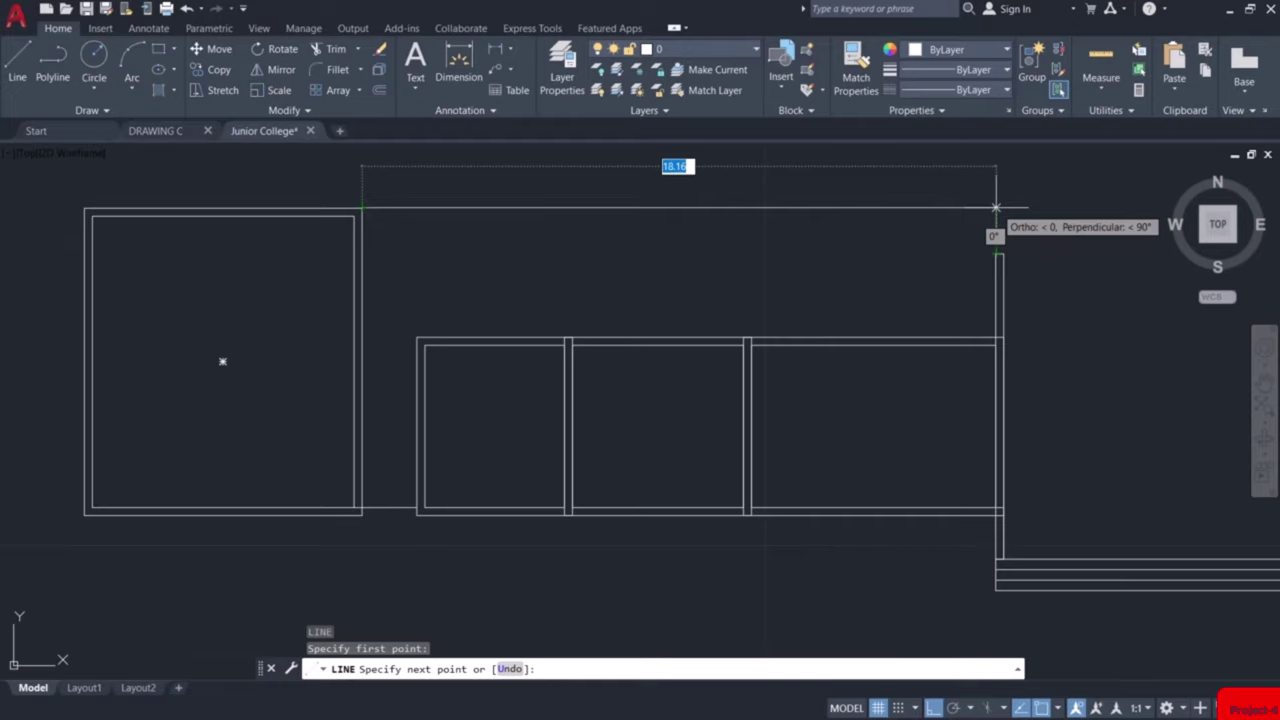
{"action": "left_click", "coordinate": [995, 208]}
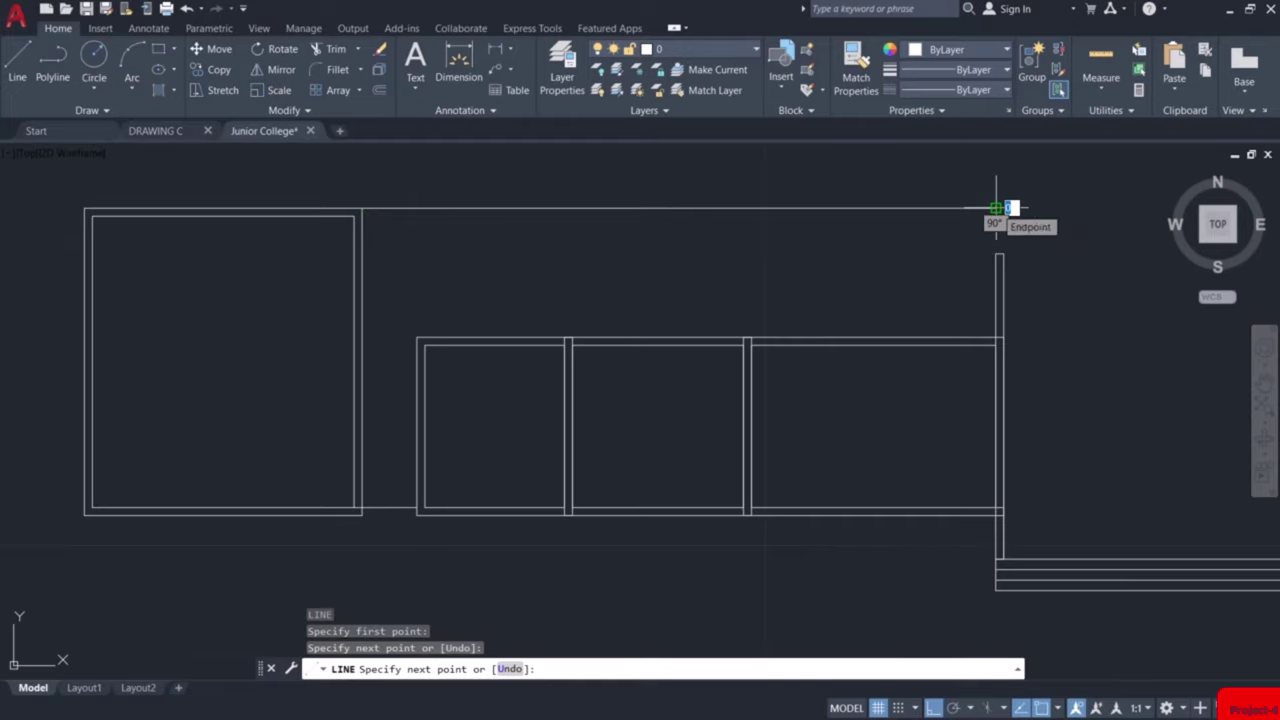
{"action": "key", "text": "Escape"}
Offset the long horizontal line downward by 0.23 to form the corridor's upper wall
{"action": "type", "text": "o"}
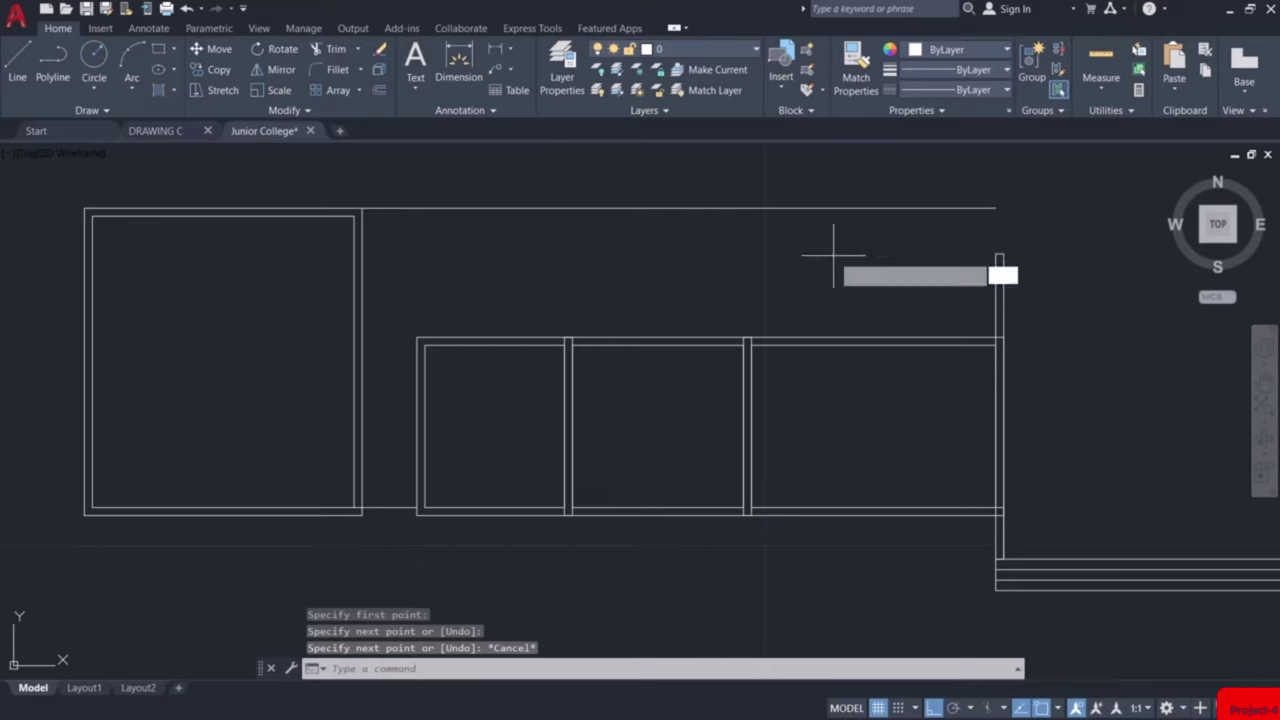
{"action": "key", "text": "Return"}
{"action": "key", "text": "Return"}
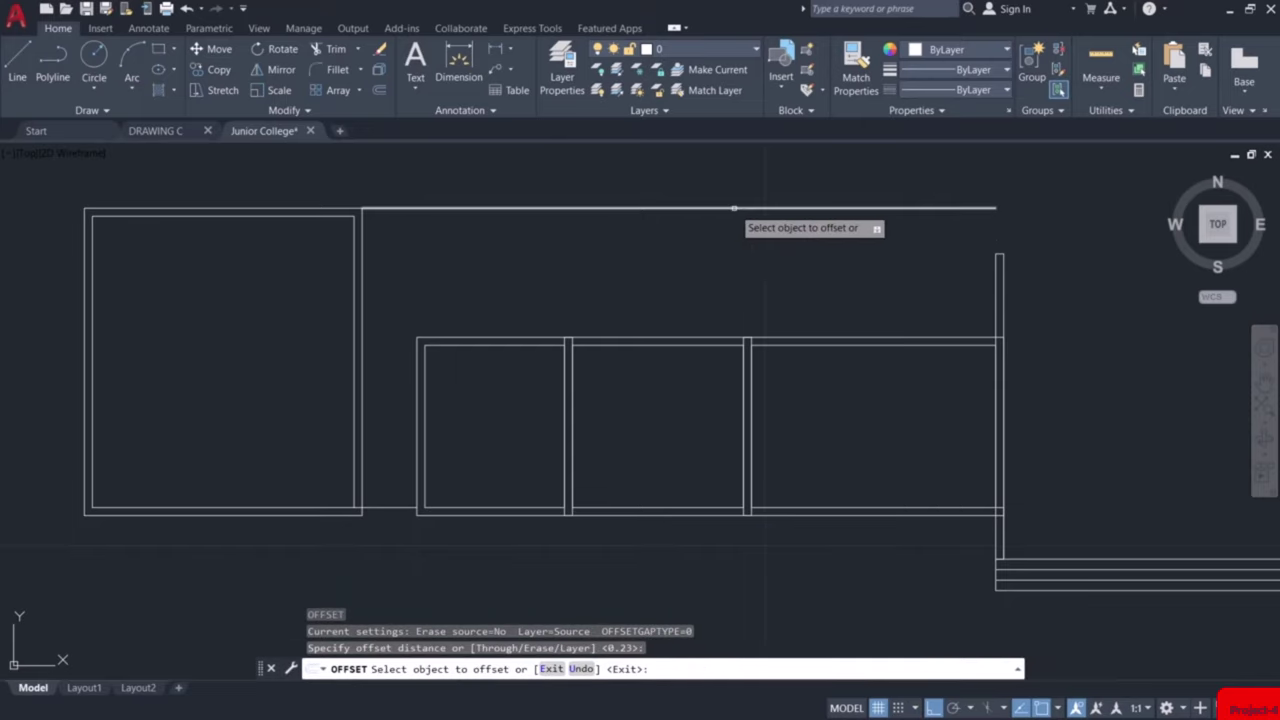
{"action": "left_click", "coordinate": [728, 211]}
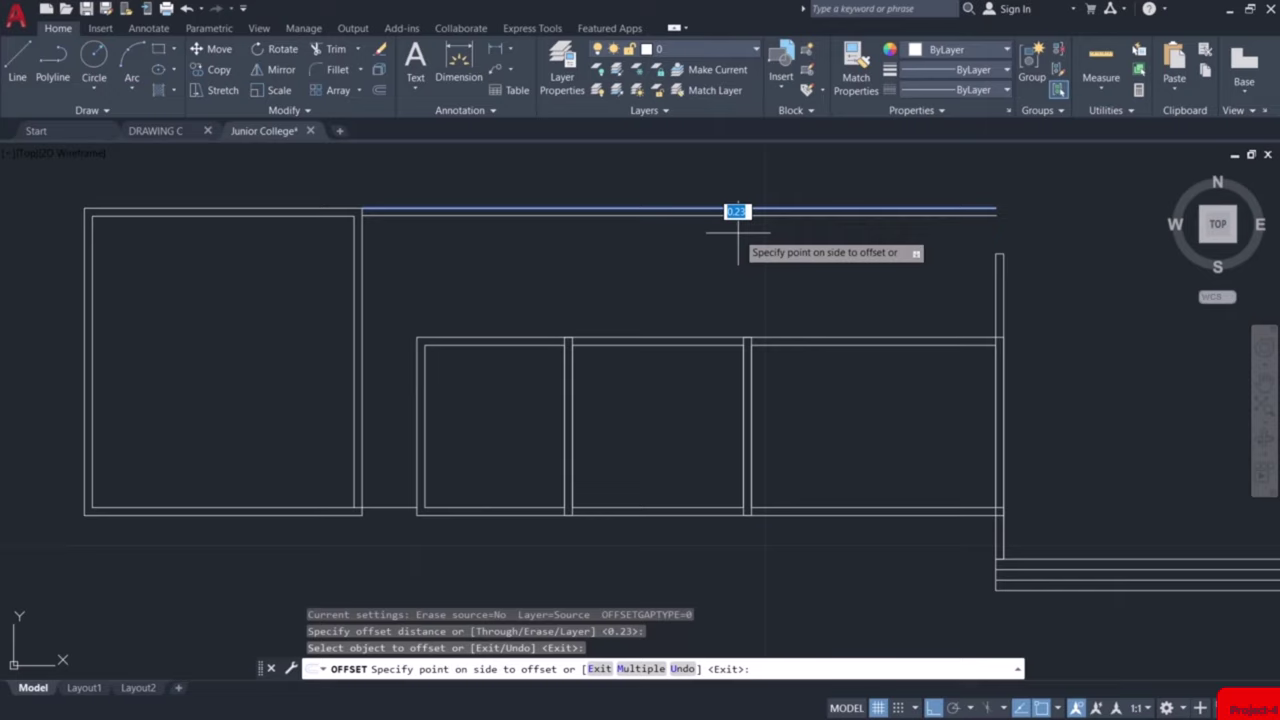
{"action": "left_click", "coordinate": [738, 236]}
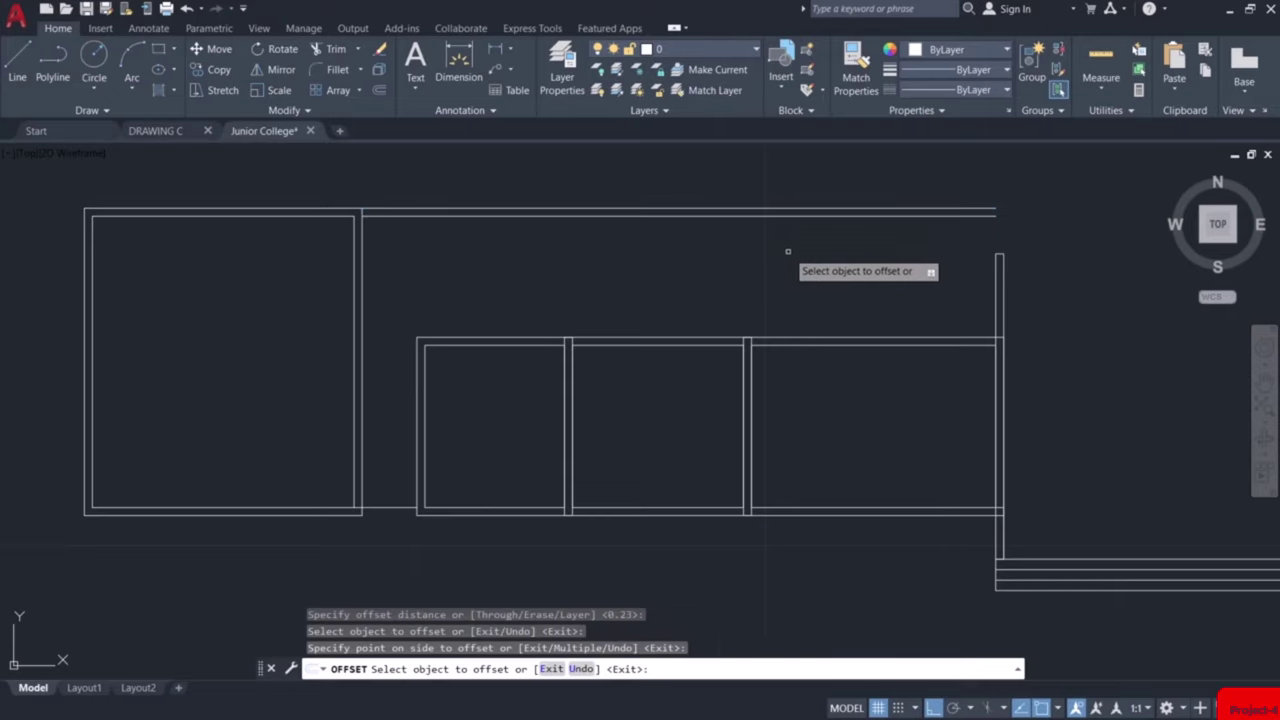
{"action": "key", "text": "Escape"}
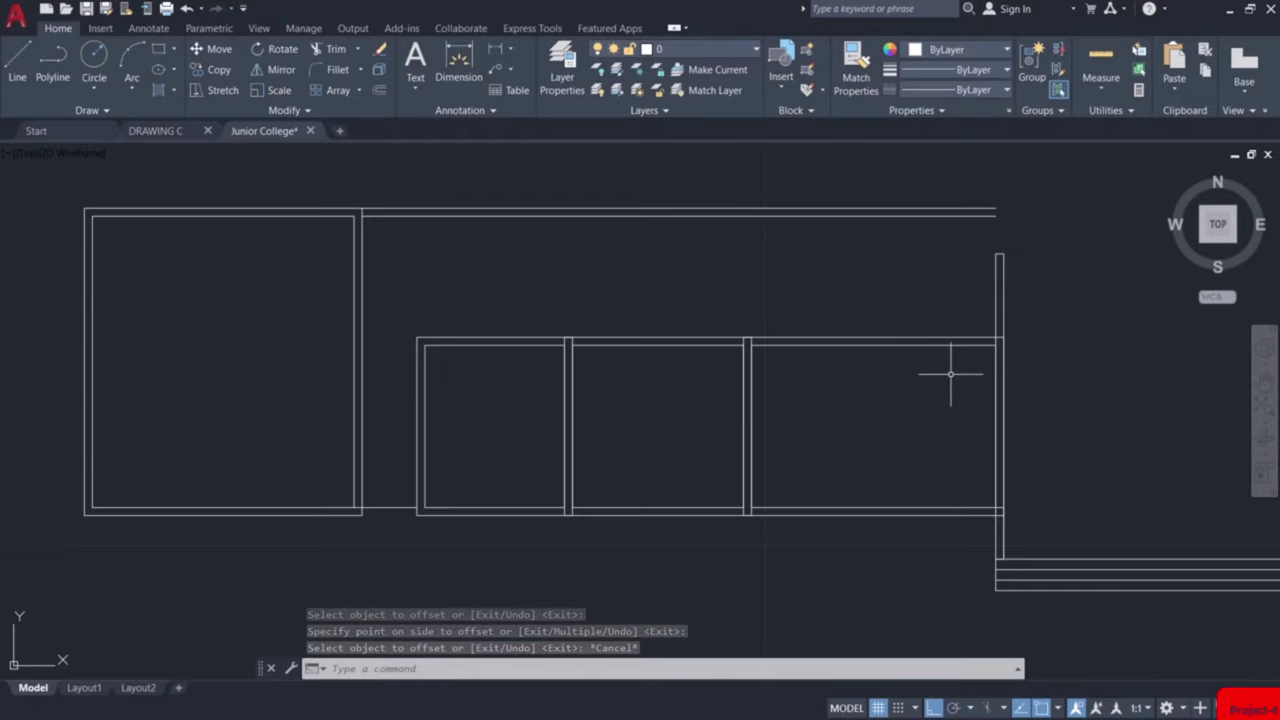
Offset the short closing line at the right end of the corridor's upper wall 1.5 to the left
{"action": "scroll", "coordinate": [1014, 266], "scroll_direction": "up", "scroll_amount": 3}
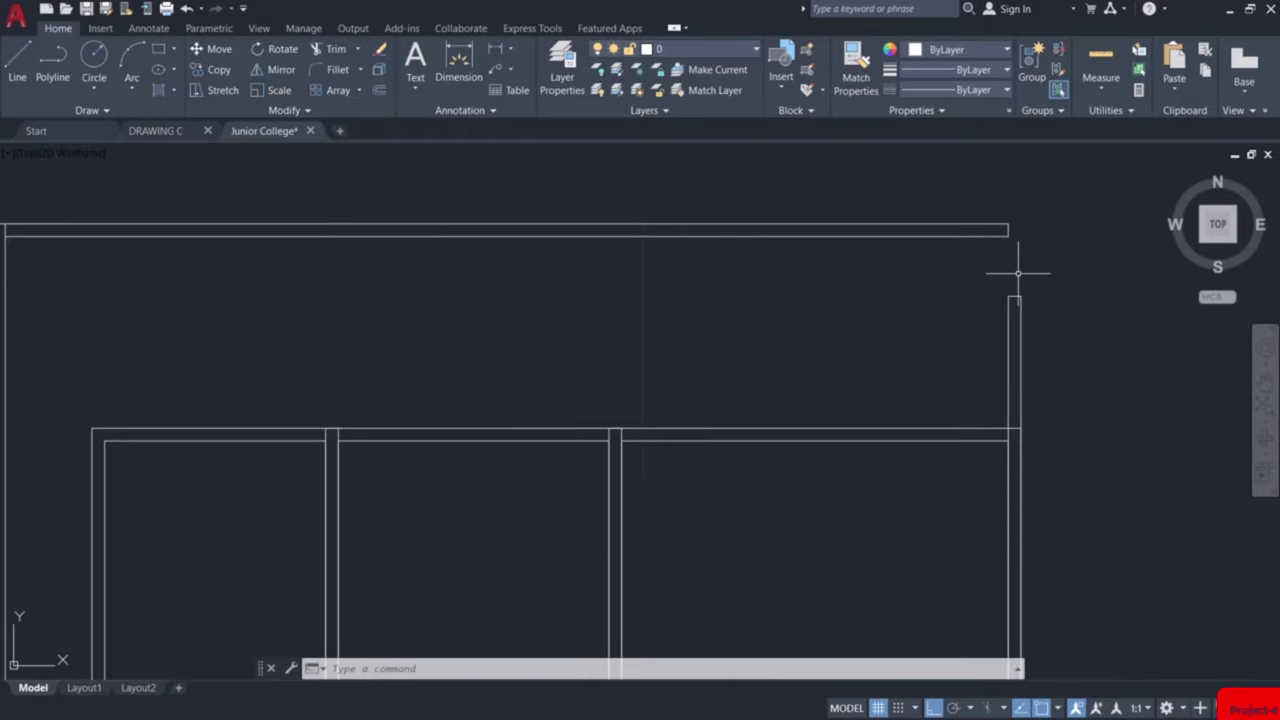
{"action": "type", "text": "o"}
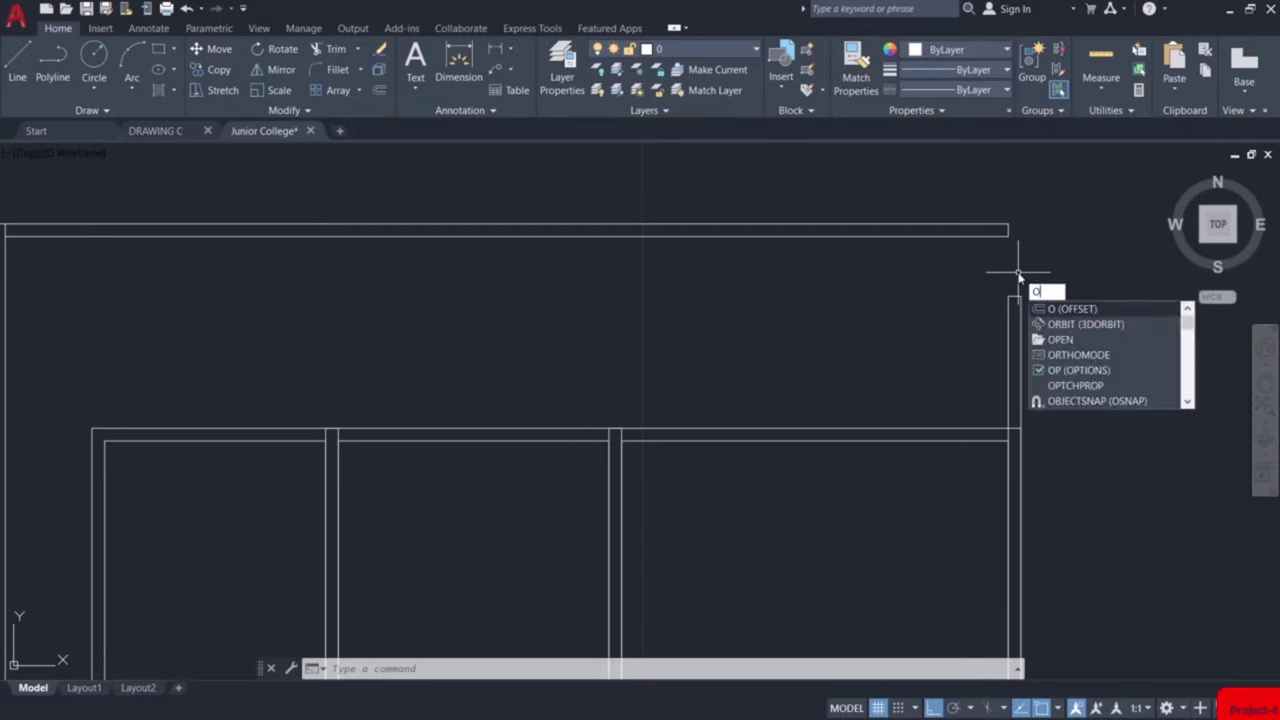
{"action": "key", "text": "Return"}
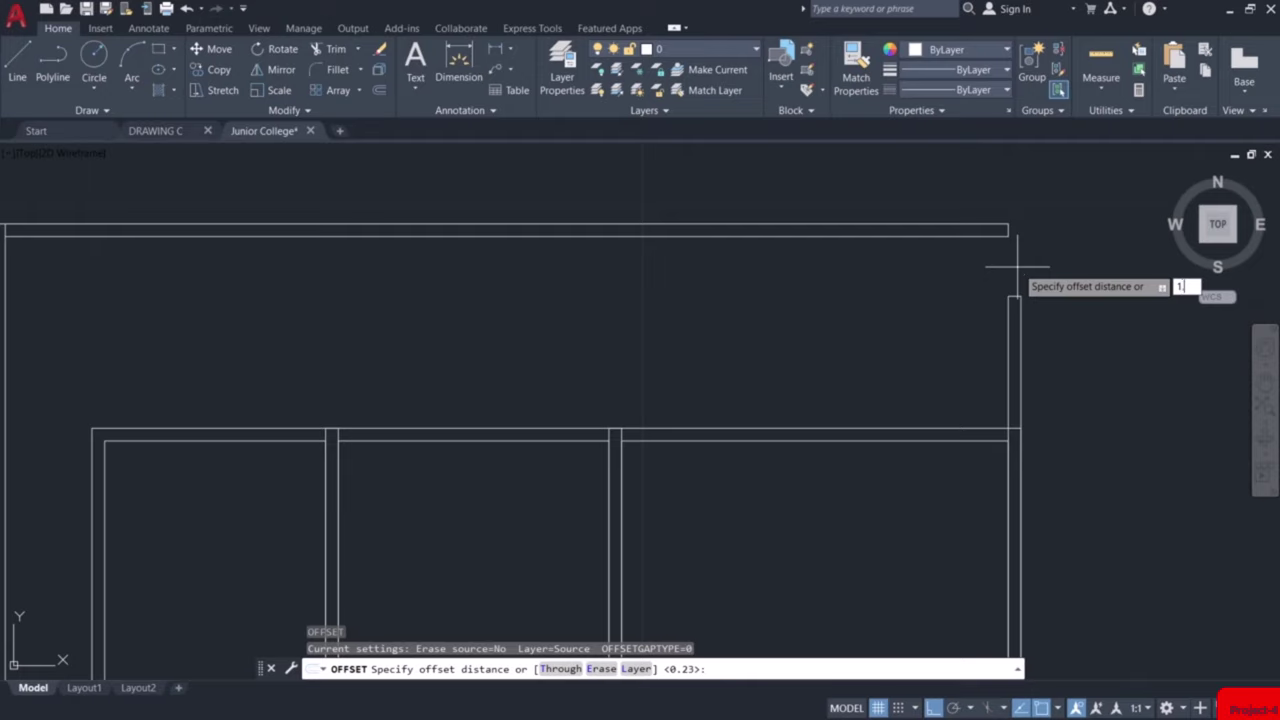
{"action": "key", "text": "Return"}
{"action": "left_click", "coordinate": [1000, 230]}
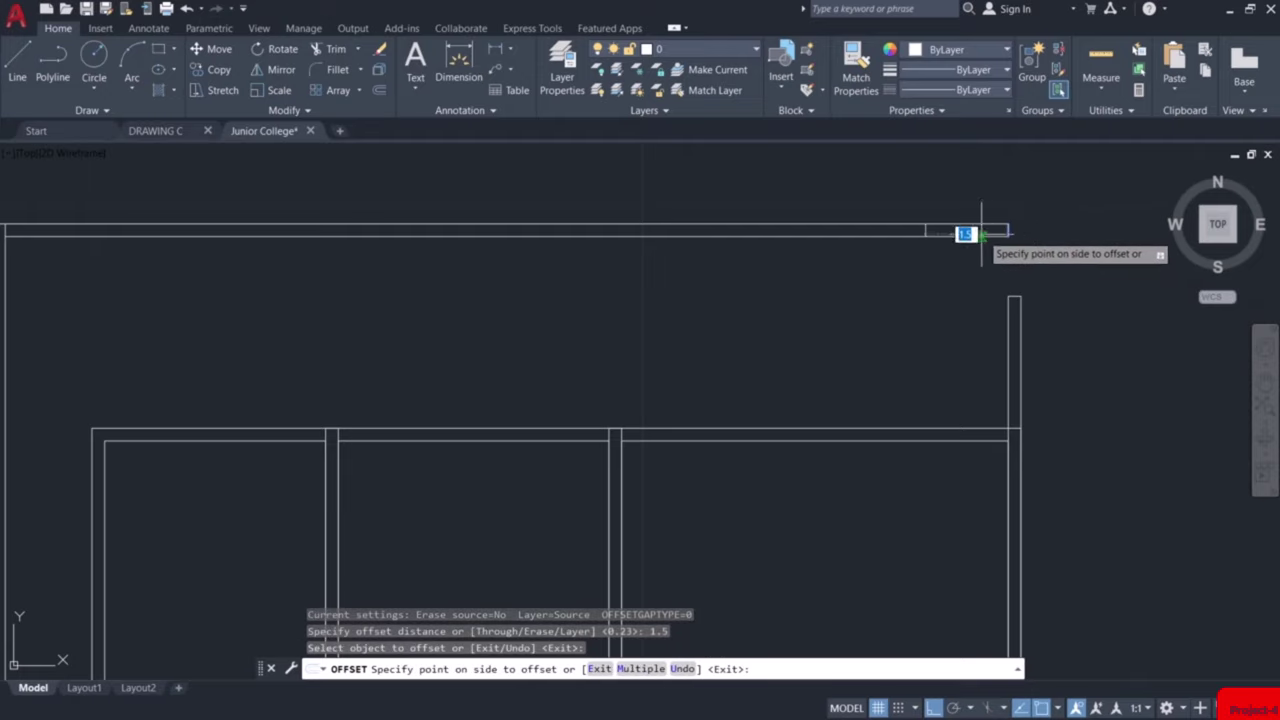
{"action": "left_click", "coordinate": [972, 233]}
{"action": "key", "text": "Escape"}
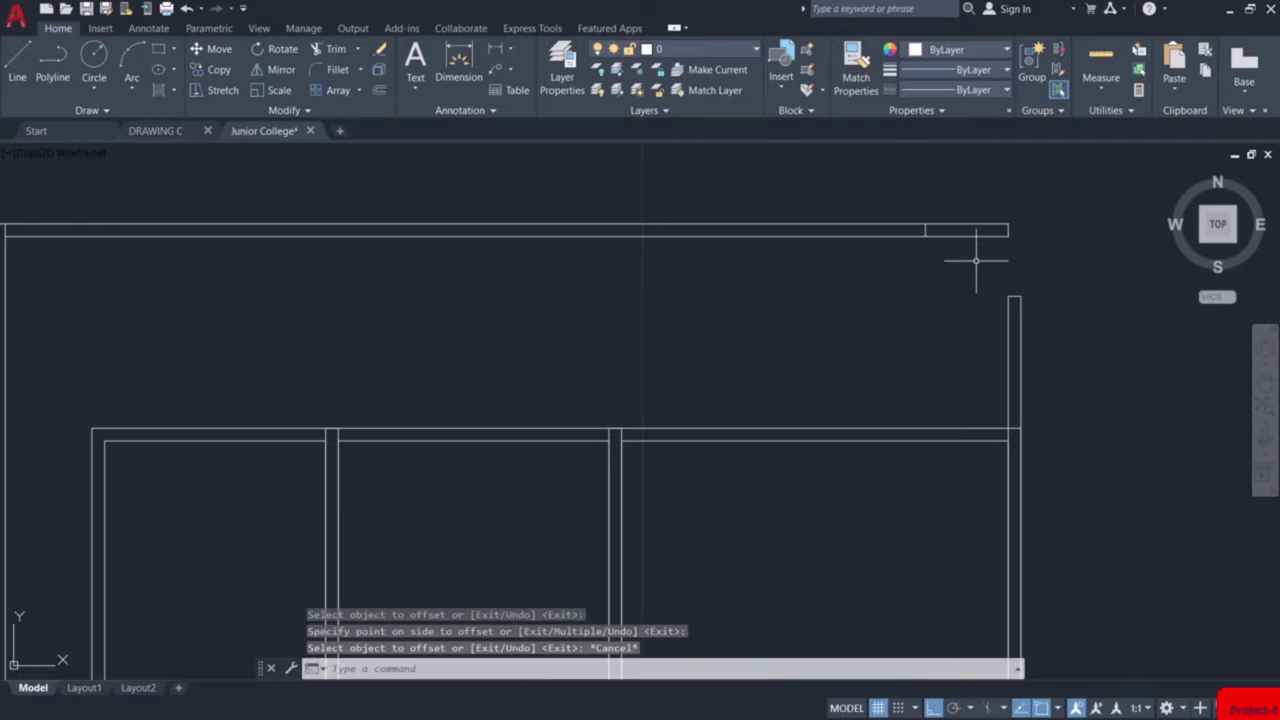
Trim away the last 1.5 of the corridor's upper wall, ending it at the offset line
{"action": "type", "text": "t or"}
{"action": "key", "text": "Return"}
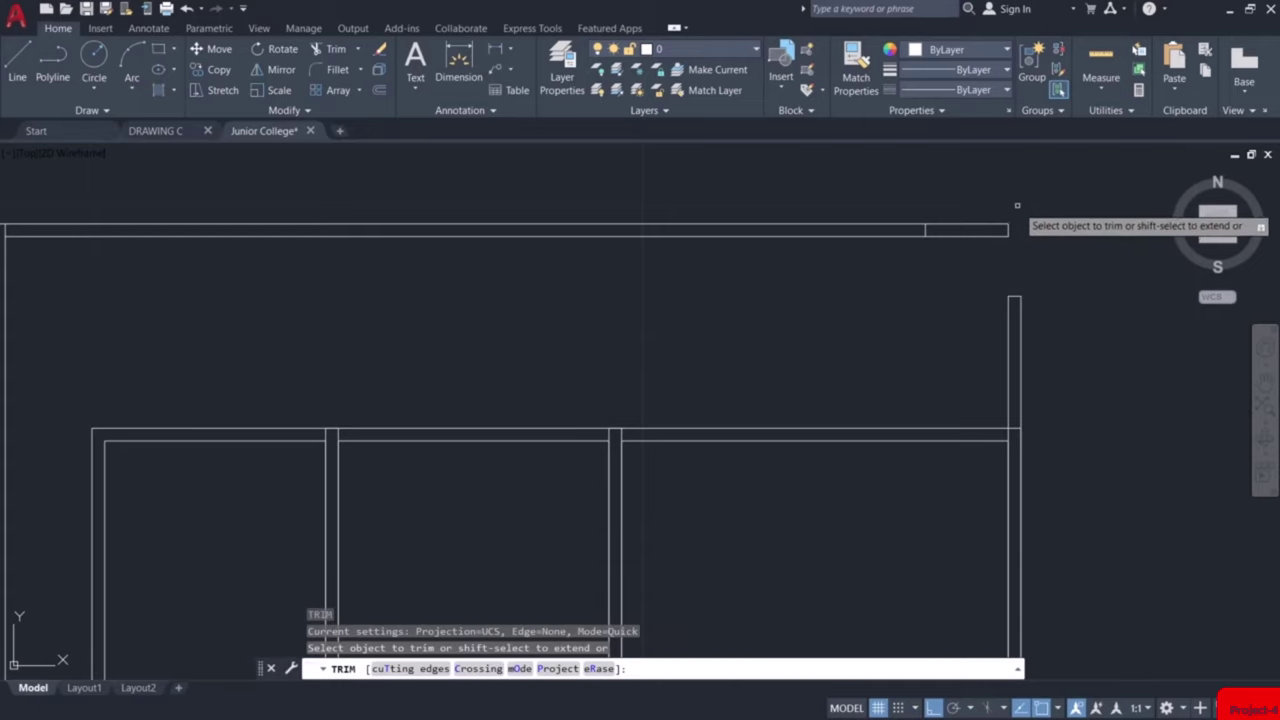
{"action": "left_click", "coordinate": [1017, 211]}
{"action": "left_click", "coordinate": [980, 262]}
{"action": "key", "text": "Return"}
{"action": "left_click", "coordinate": [960, 243]}
{"action": "key", "text": "Return"}
{"action": "key", "text": "Escape"}
{"action": "scroll", "coordinate": [984, 250], "scroll_direction": "down", "scroll_amount": 2}
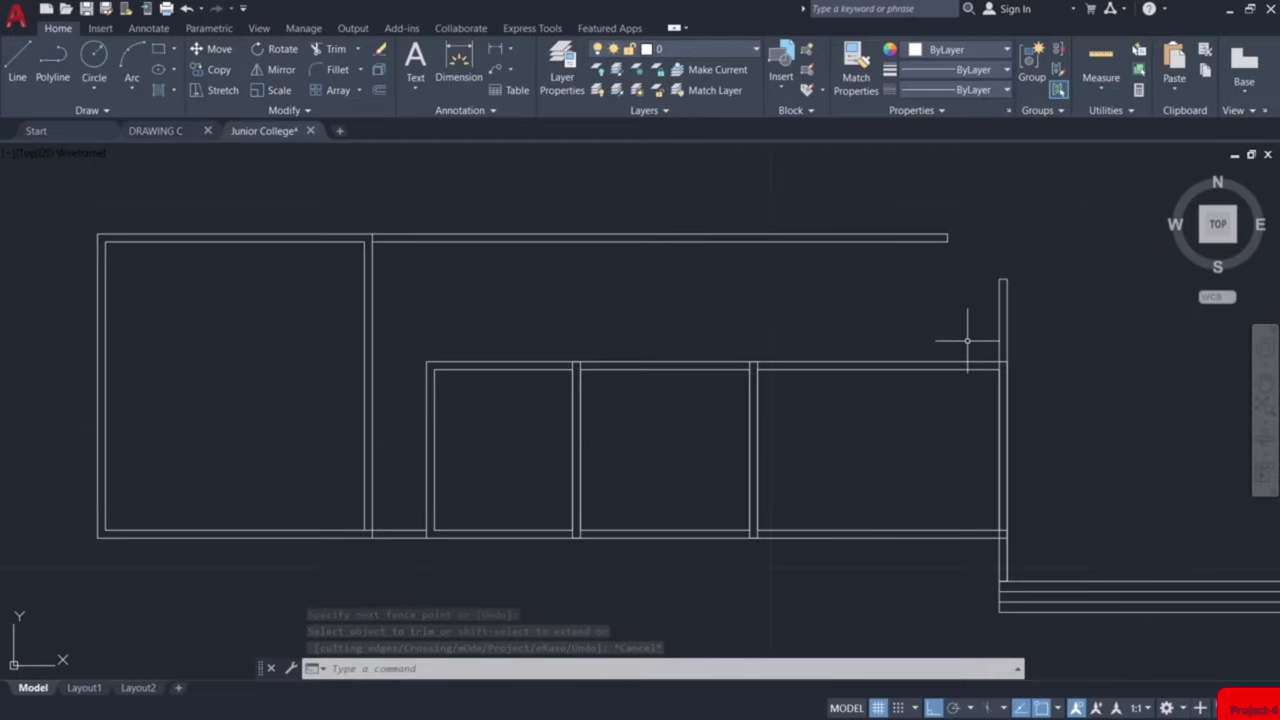
Draw a short vertical line across the first room's top wall, from its inner top-right corner to the outer edge
{"action": "scroll", "coordinate": [920, 380], "scroll_direction": "up", "scroll_amount": 2}
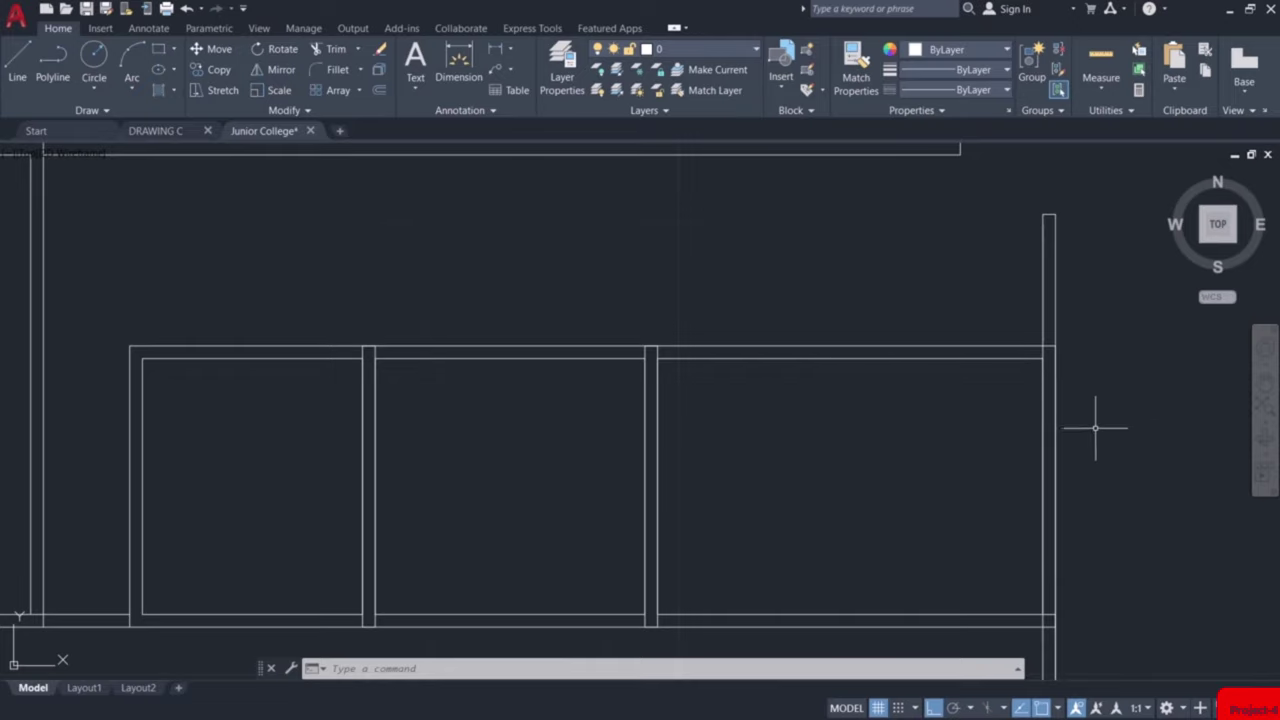
{"action": "key", "text": "Delete"}
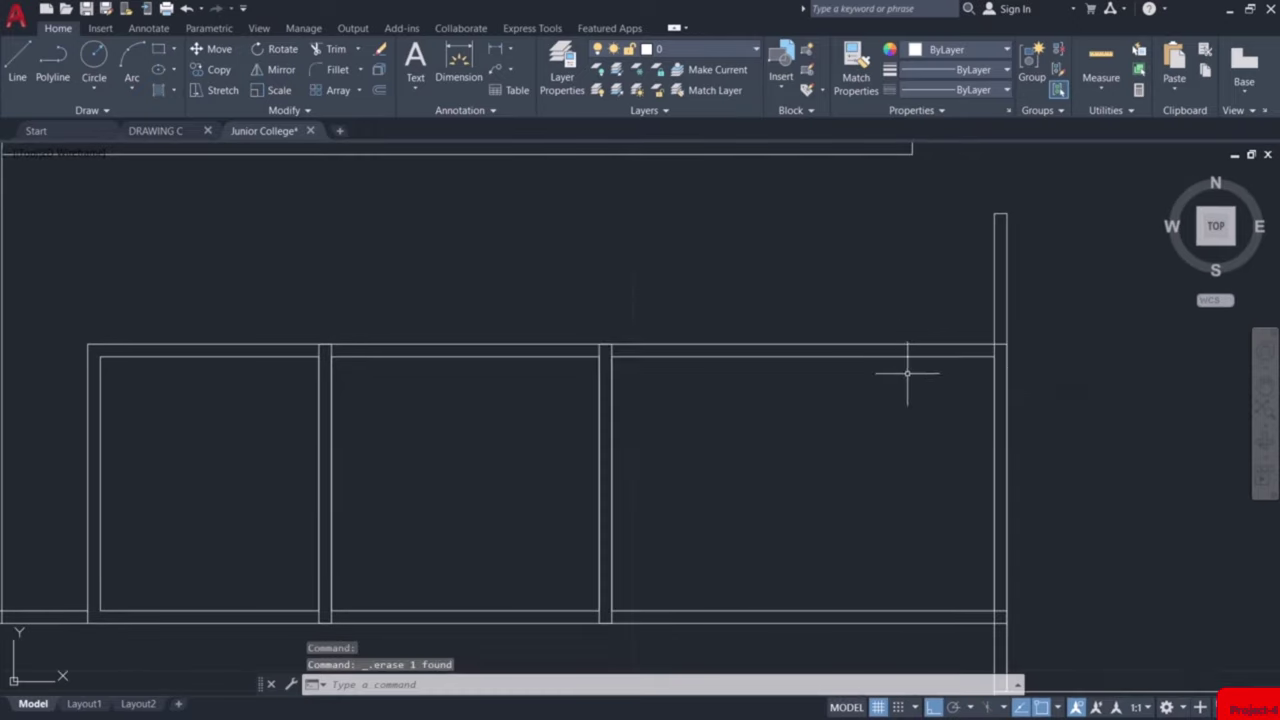
{"action": "scroll", "coordinate": [990, 358], "scroll_direction": "up", "scroll_amount": 3}
{"action": "type", "text": "l"}
{"action": "key", "text": "Return"}
{"action": "left_click", "coordinate": [1000, 347]}
{"action": "key", "text": "Escape"}
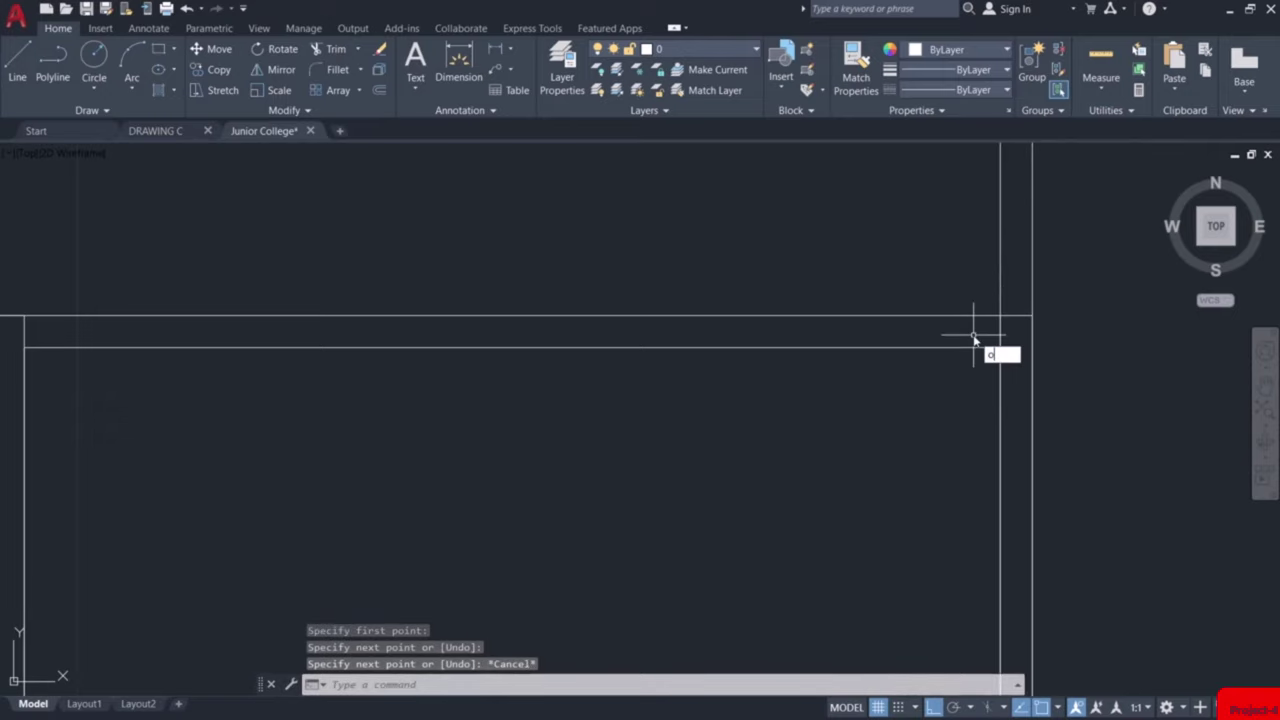
Offset the short line across the first room's top wall 1.5 to the left
{"action": "type", "text": "o"}
{"action": "key", "text": "Return"}
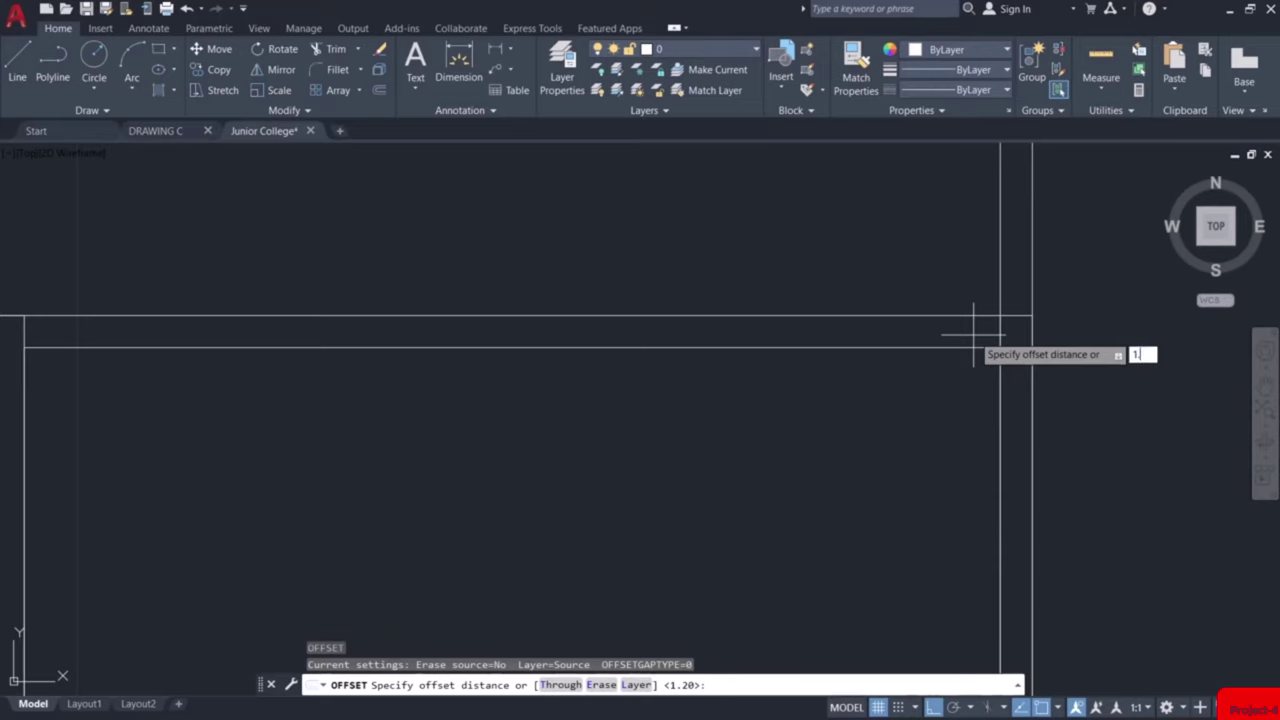
{"action": "type", "text": "1.5"}
{"action": "key", "text": "Return"}
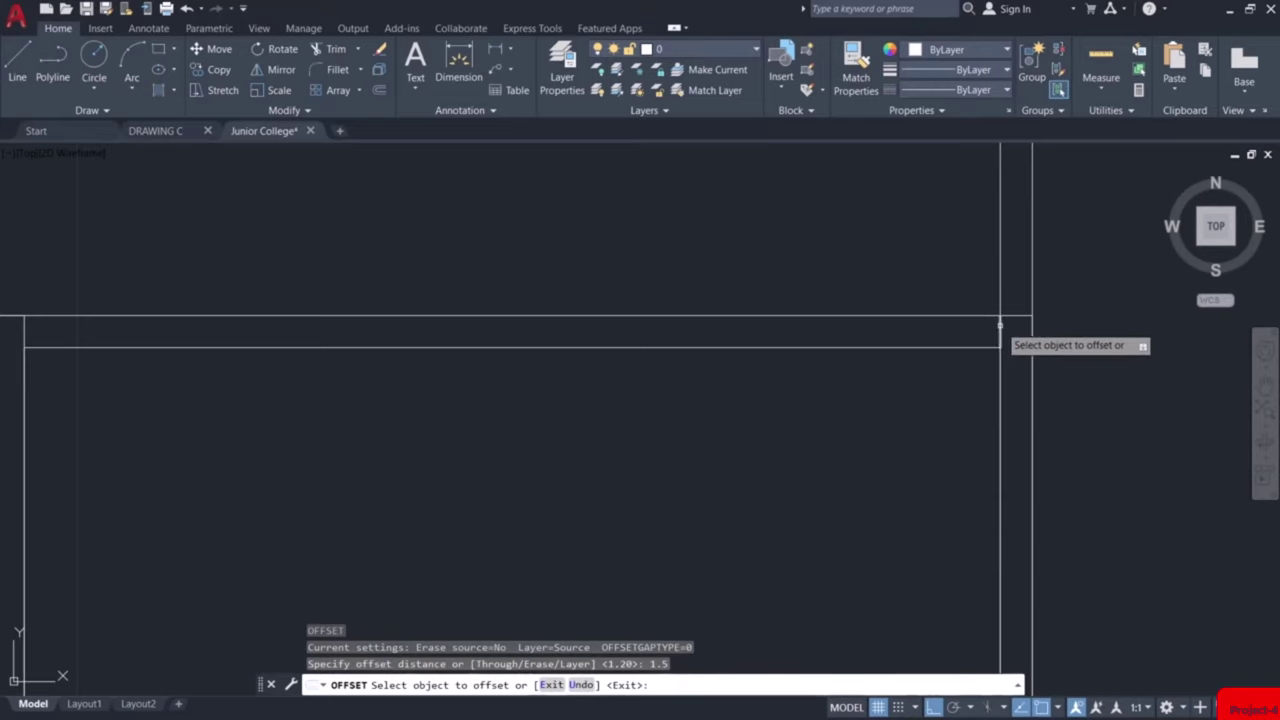
{"action": "left_click", "coordinate": [998, 327]}
{"action": "left_click", "coordinate": [905, 338]}
{"action": "key", "text": "Escape"}
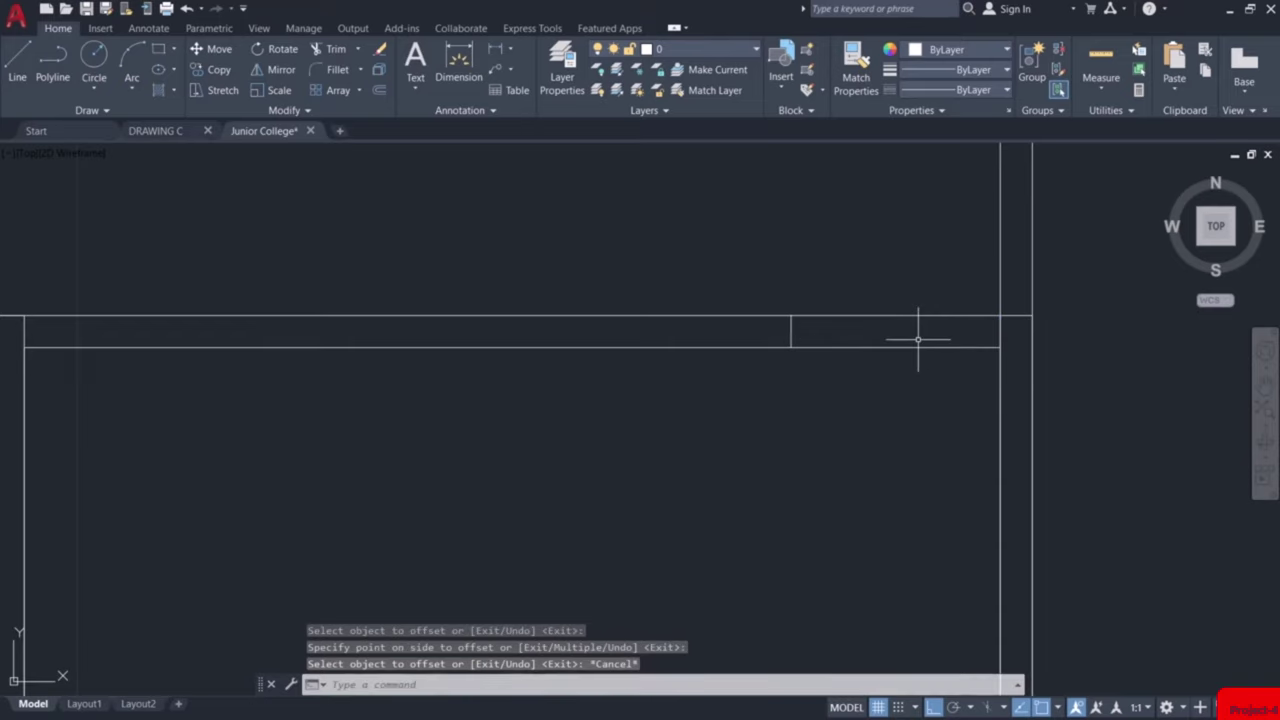
Trim the first room's top wall between the offset line and the hall wall to leave a 1.5 opening
{"action": "type", "text": "tr"}
{"action": "key", "text": "Return"}
{"action": "left_click_drag", "start_coordinate": [912, 292], "coordinate": [886, 407]}
{"action": "key", "text": "Escape"}
{"action": "scroll", "coordinate": [888, 404], "scroll_direction": "down", "scroll_amount": 4}
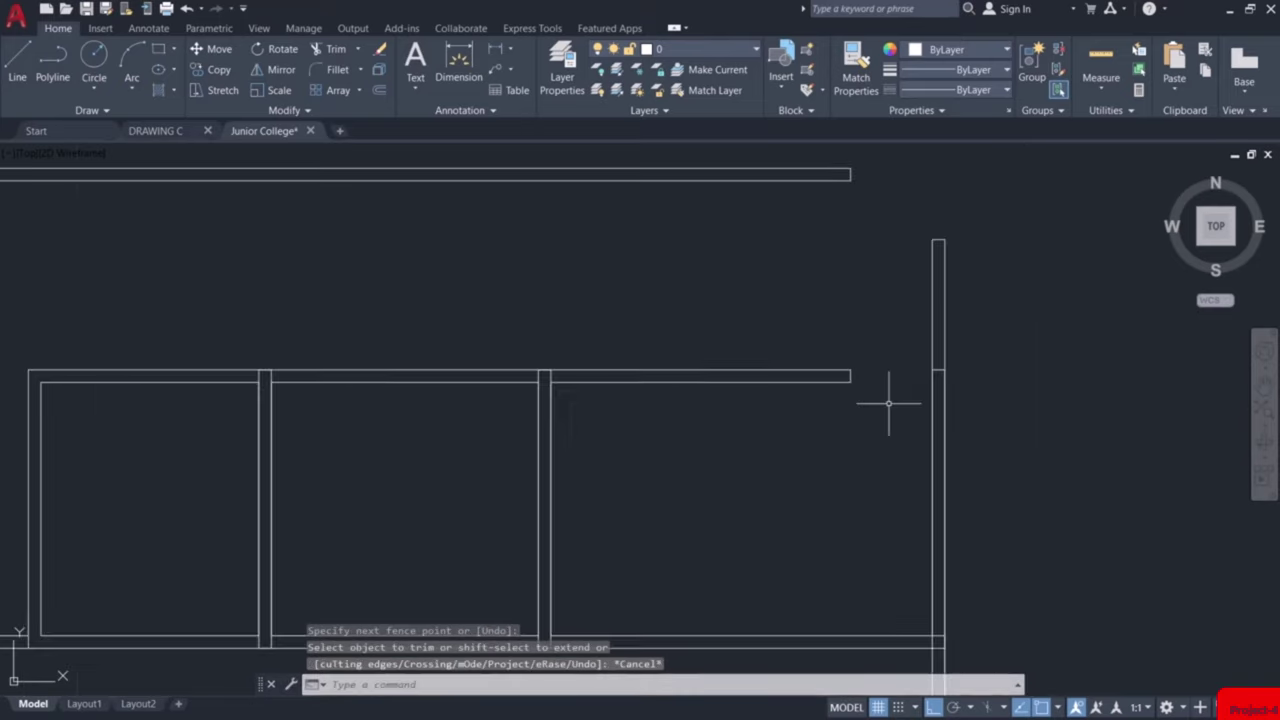
{"action": "scroll", "coordinate": [944, 379], "scroll_direction": "up", "scroll_amount": 3}
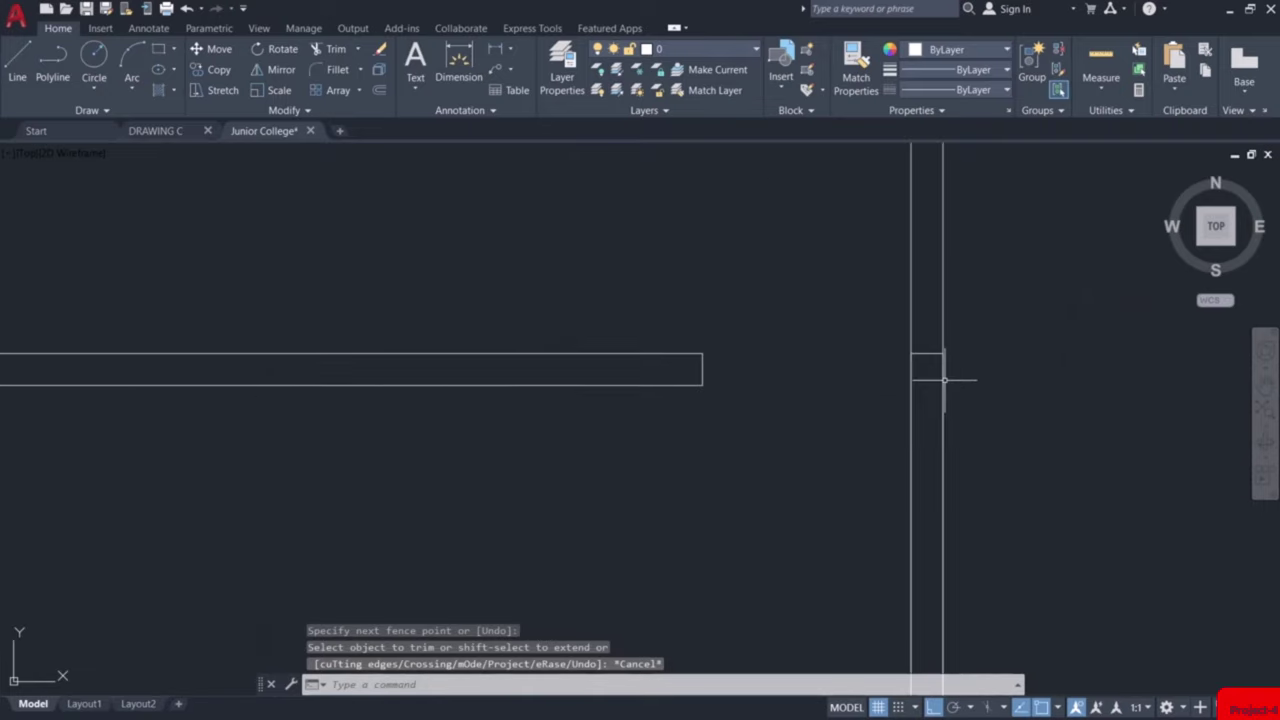
{"action": "scroll", "coordinate": [930, 370], "scroll_direction": "down", "scroll_amount": 3}
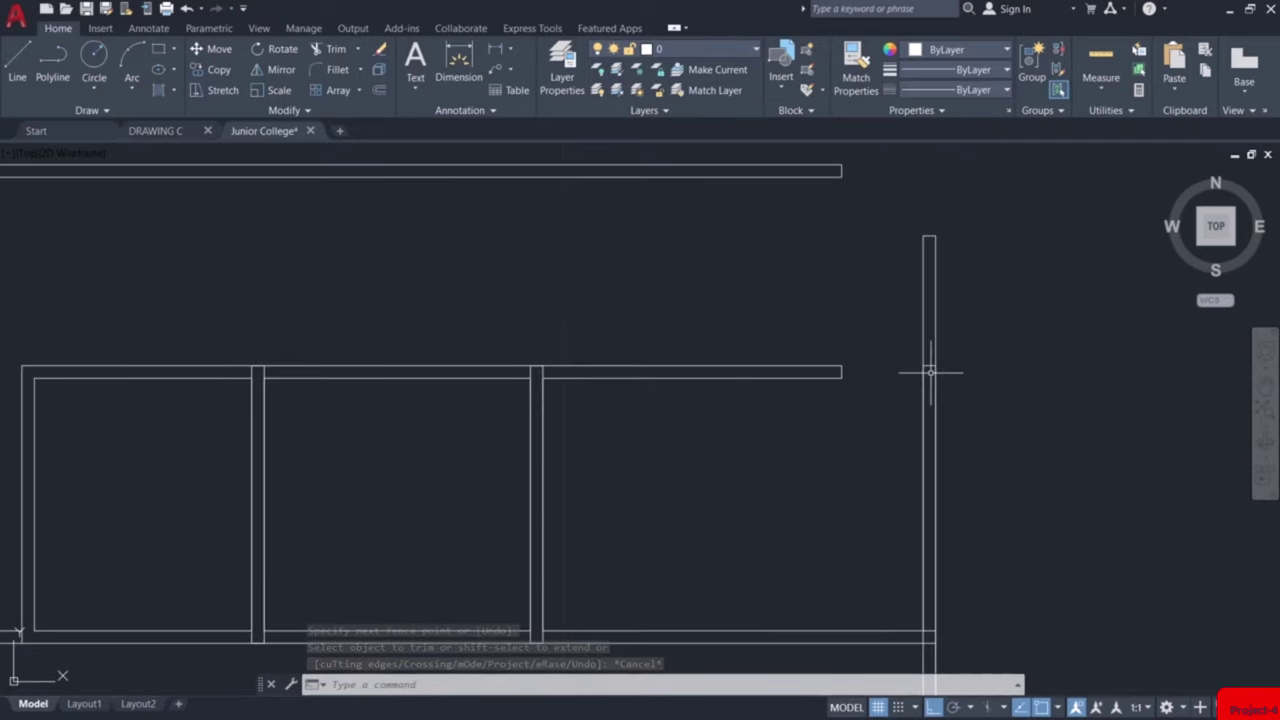
{"action": "scroll", "coordinate": [574, 400], "scroll_direction": "up", "scroll_amount": 4}
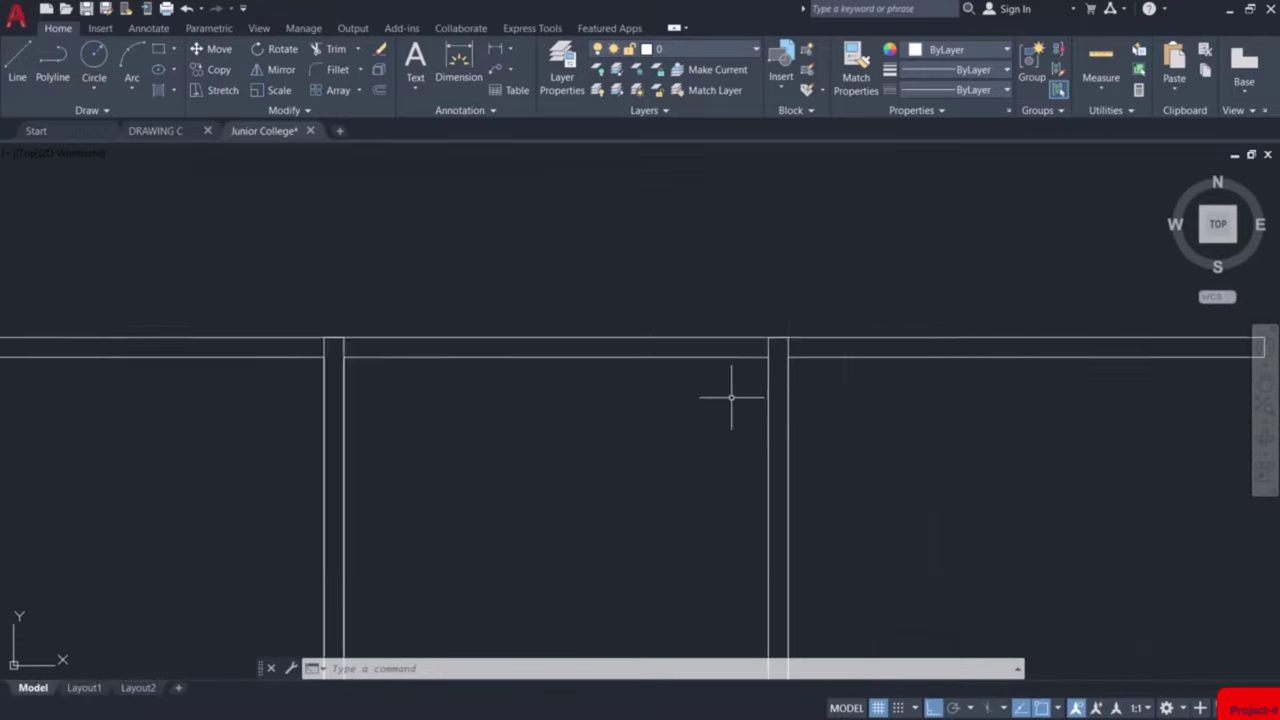
Draw a short vertical line across the second room's top wall, from its inner top-right corner to the outer edge
{"action": "type", "text": "l"}
{"action": "key", "text": "Return"}
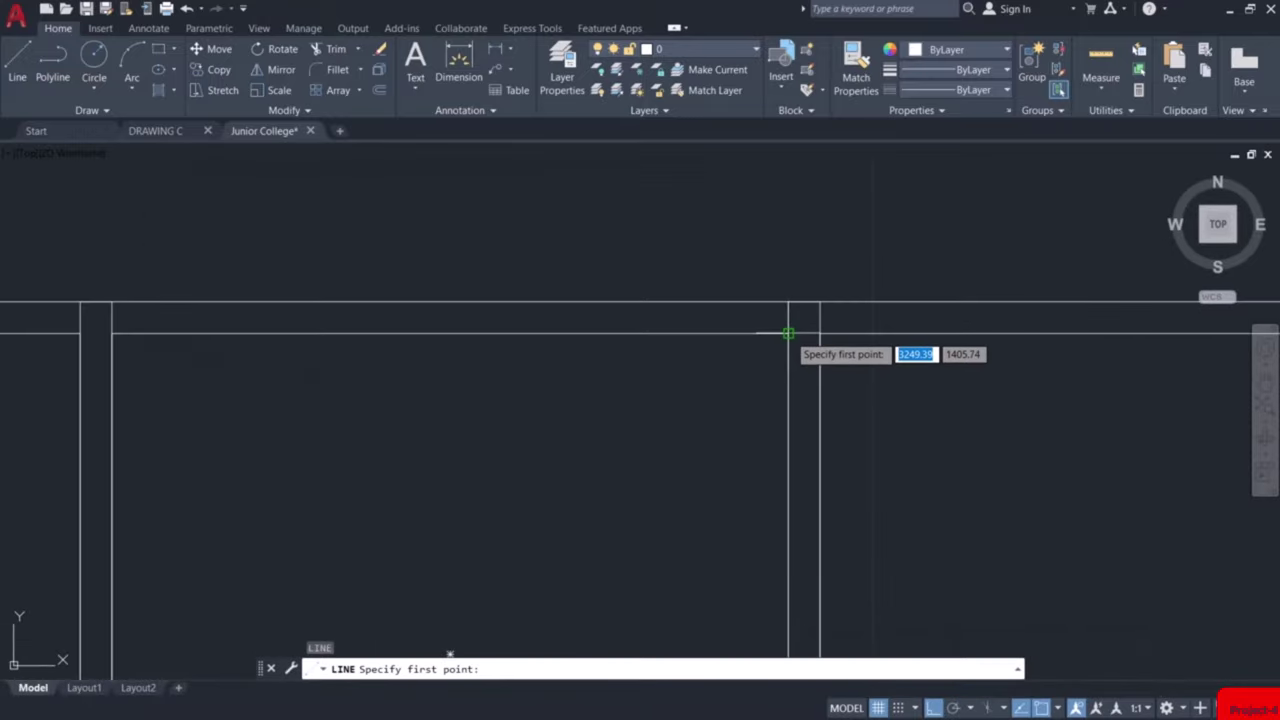
{"action": "left_click", "coordinate": [789, 332]}
{"action": "left_click", "coordinate": [789, 302]}
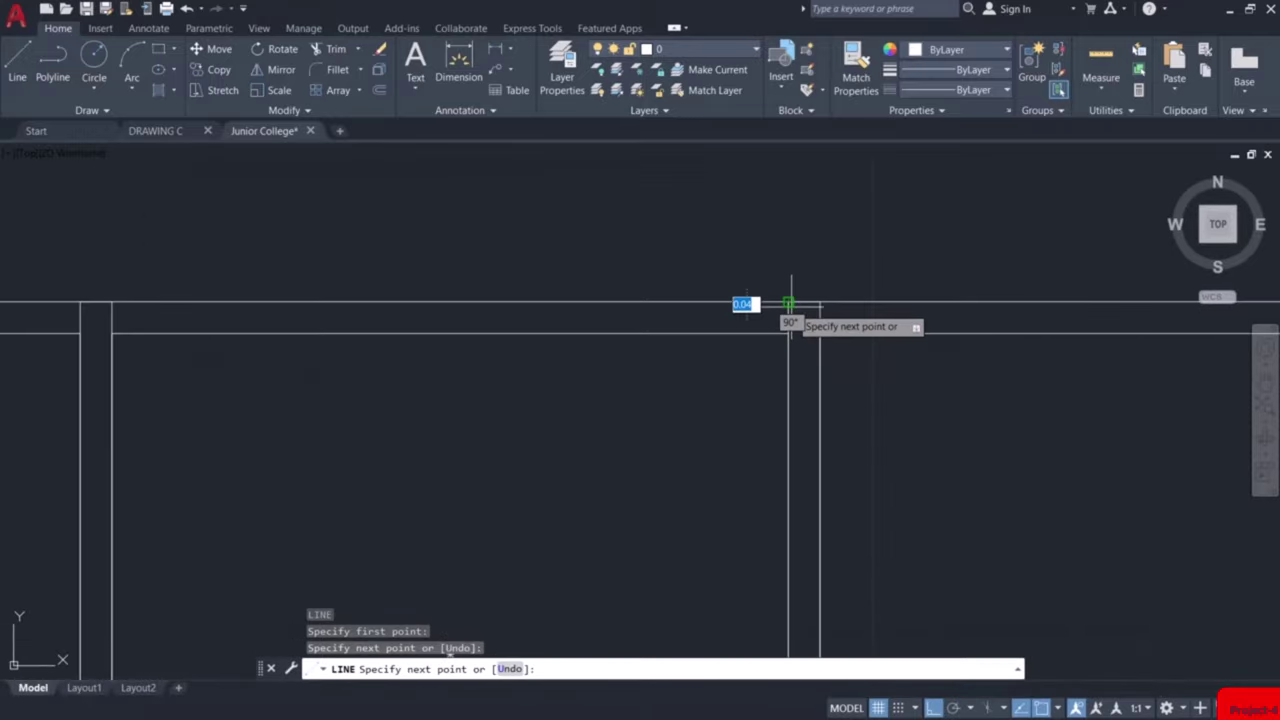
{"action": "key", "text": "Escape"}
Offset the short line across the second room's top wall 1.5 to the left
{"action": "type", "text": "o"}
{"action": "key", "text": "Return"}
{"action": "key", "text": "Return"}
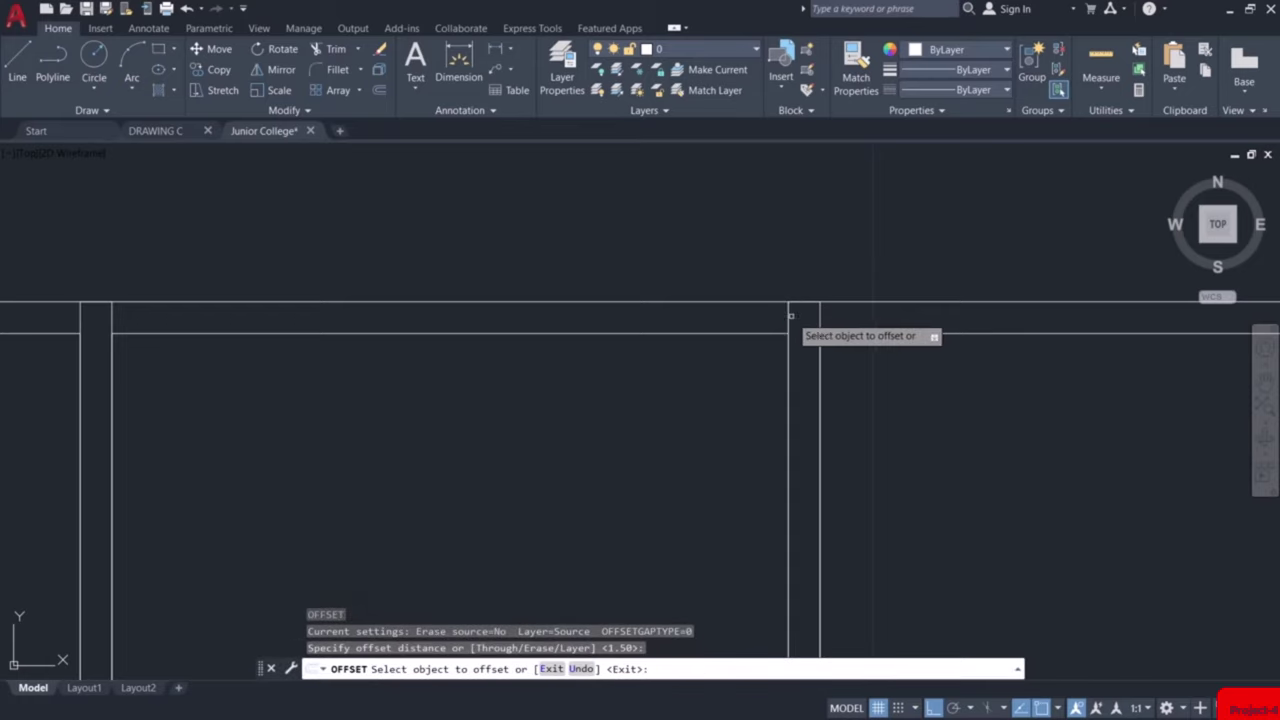
{"action": "left_click", "coordinate": [789, 314]}
{"action": "left_click", "coordinate": [754, 320]}
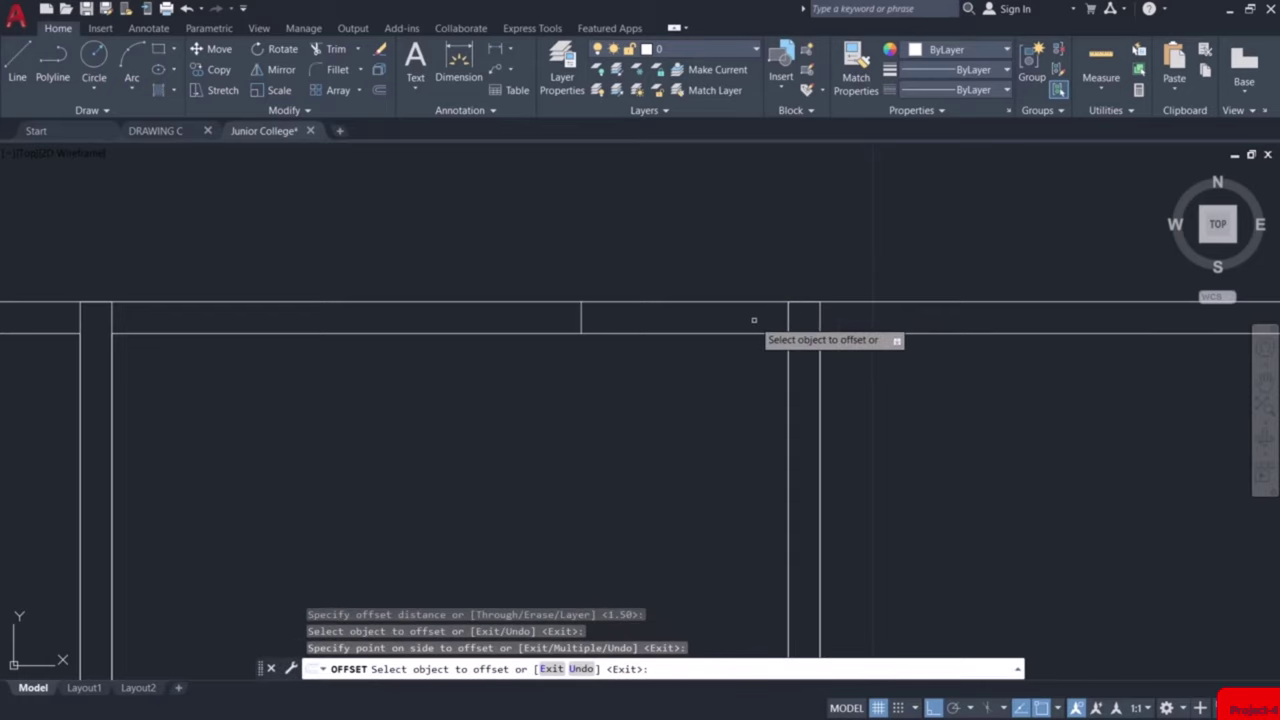
{"action": "key", "text": "Escape"}
Trim the second room's top wall between the offset line and the partition wall to leave a 1.5 opening
{"action": "type", "text": "tr"}
{"action": "key", "text": "Return"}
{"action": "left_click", "coordinate": [726, 268]}
{"action": "left_click", "coordinate": [700, 385]}
{"action": "key", "text": "Return"}
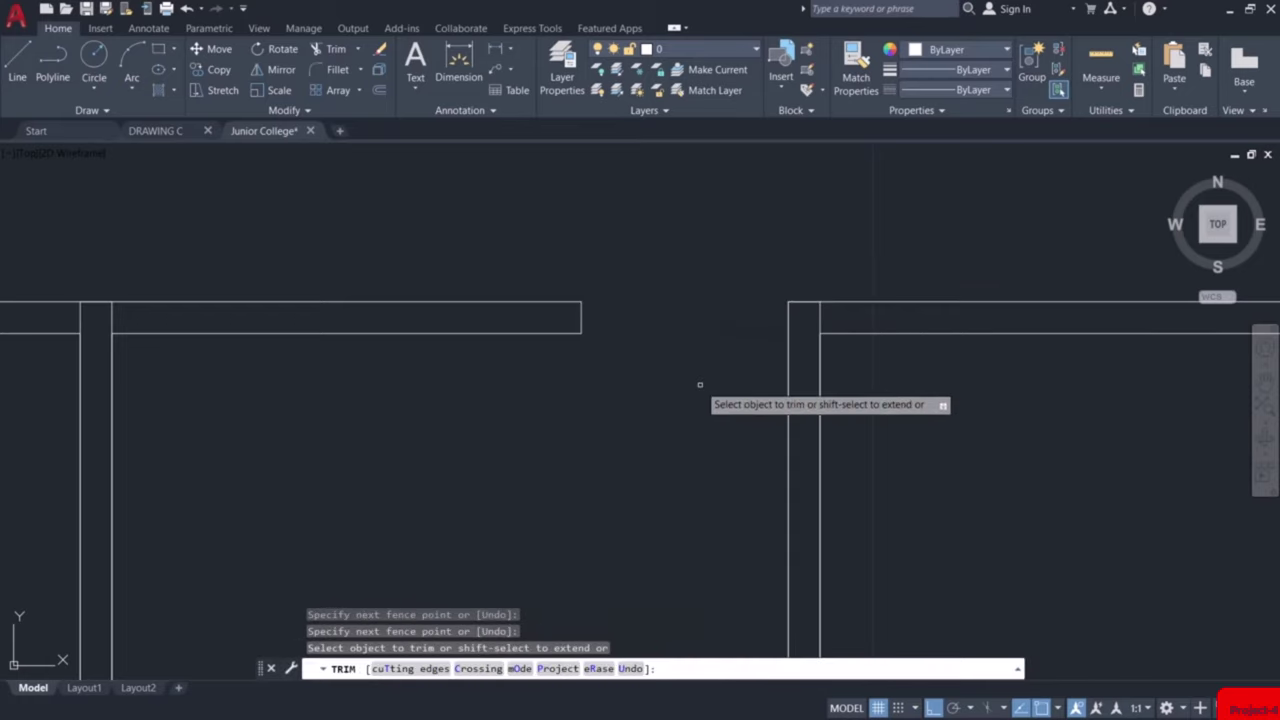
{"action": "key", "text": "Escape"}
Draw a short vertical line across the third room's top wall, from its inner top-right corner to the outer edge
{"action": "scroll", "coordinate": [714, 371], "scroll_direction": "down", "scroll_amount": 3}
{"action": "scroll", "coordinate": [557, 367], "scroll_direction": "up", "scroll_amount": 3}
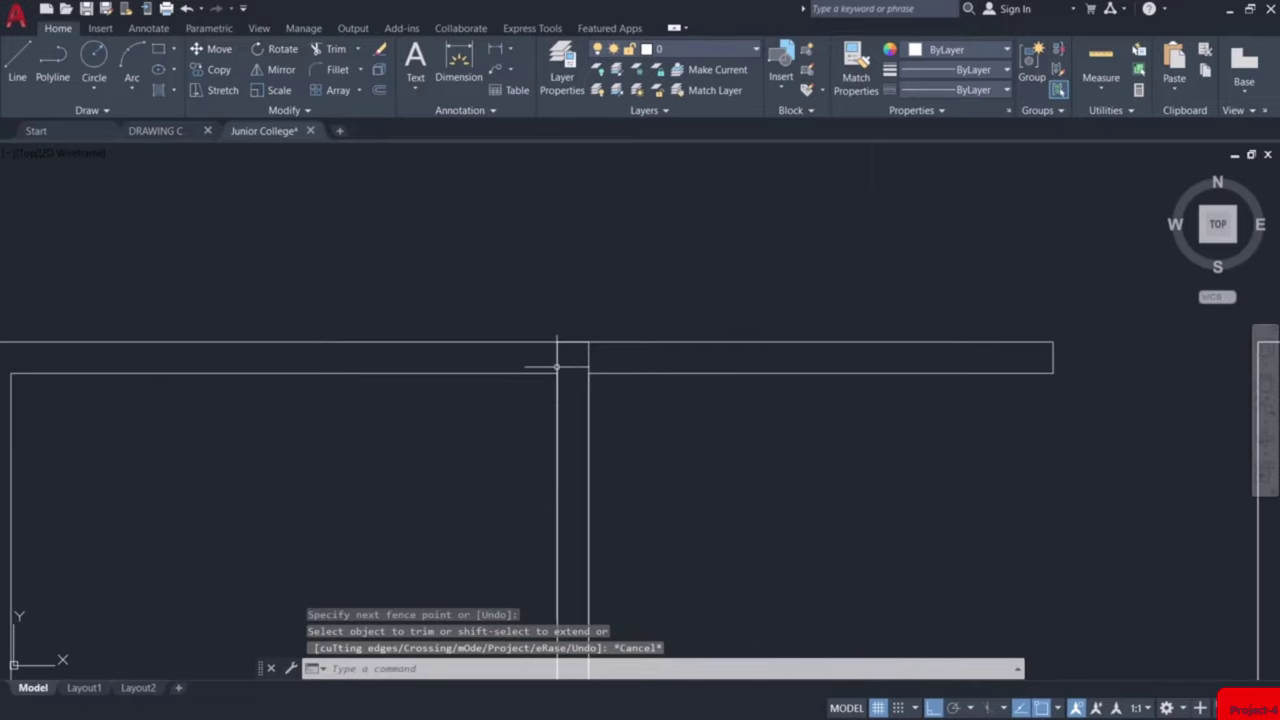
{"action": "type", "text": "l"}
{"action": "key", "text": "Return"}
{"action": "left_click", "coordinate": [557, 372]}
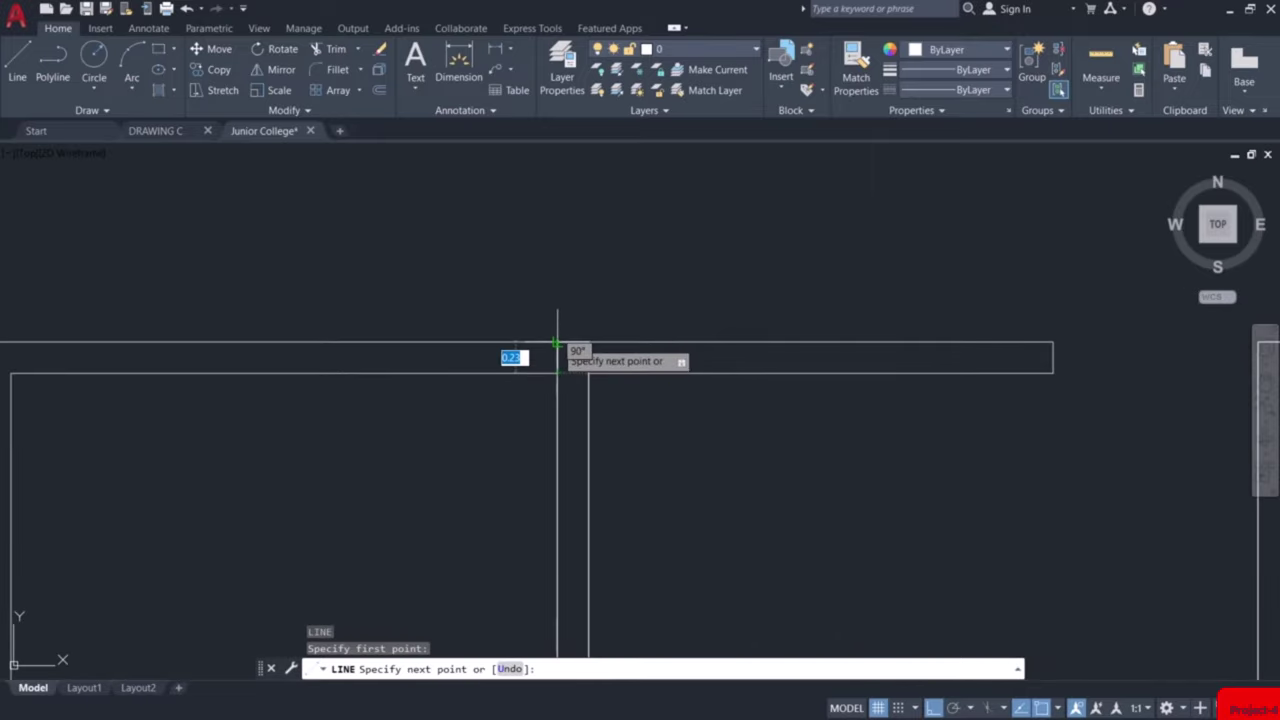
{"action": "left_click", "coordinate": [557, 342]}
{"action": "key", "text": "Escape"}
Offset the short line across the third room's top wall 1.5 to the left
{"action": "type", "text": "o"}
{"action": "key", "text": "Return"}
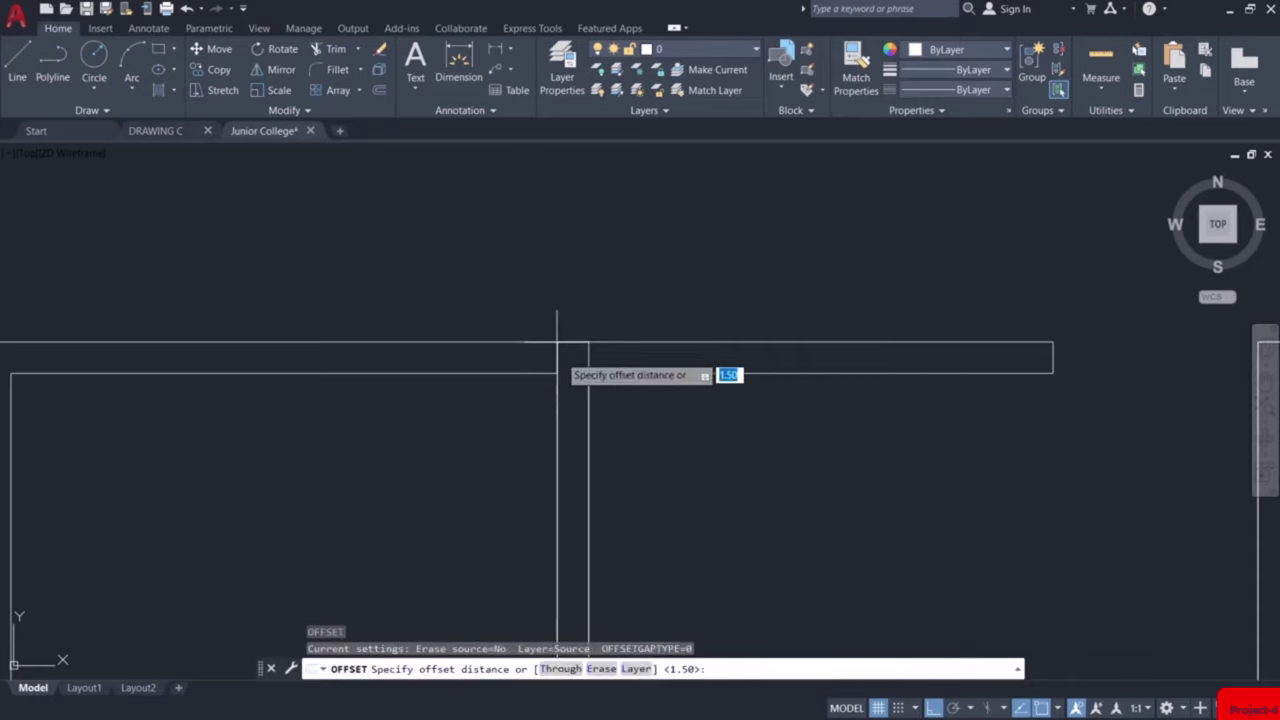
{"action": "key", "text": "Return"}
{"action": "left_click", "coordinate": [557, 355]}
{"action": "left_click", "coordinate": [515, 360]}
{"action": "key", "text": "Escape"}
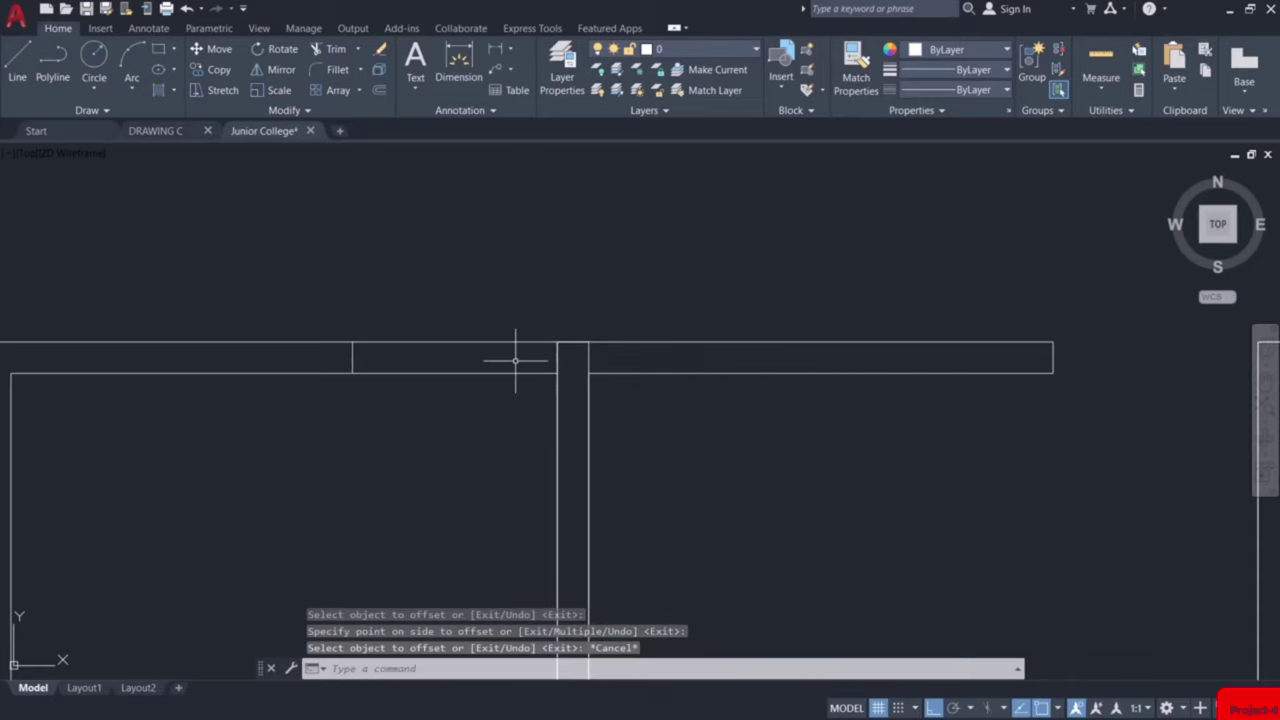
Trim the third room's top wall between the offset line and the partition wall to leave a 1.5 opening
{"action": "type", "text": "tr"}
{"action": "key", "text": "Return"}
{"action": "left_click", "coordinate": [500, 286]}
{"action": "left_click", "coordinate": [491, 418]}
{"action": "key", "text": "Return"}
{"action": "key", "text": "Escape"}
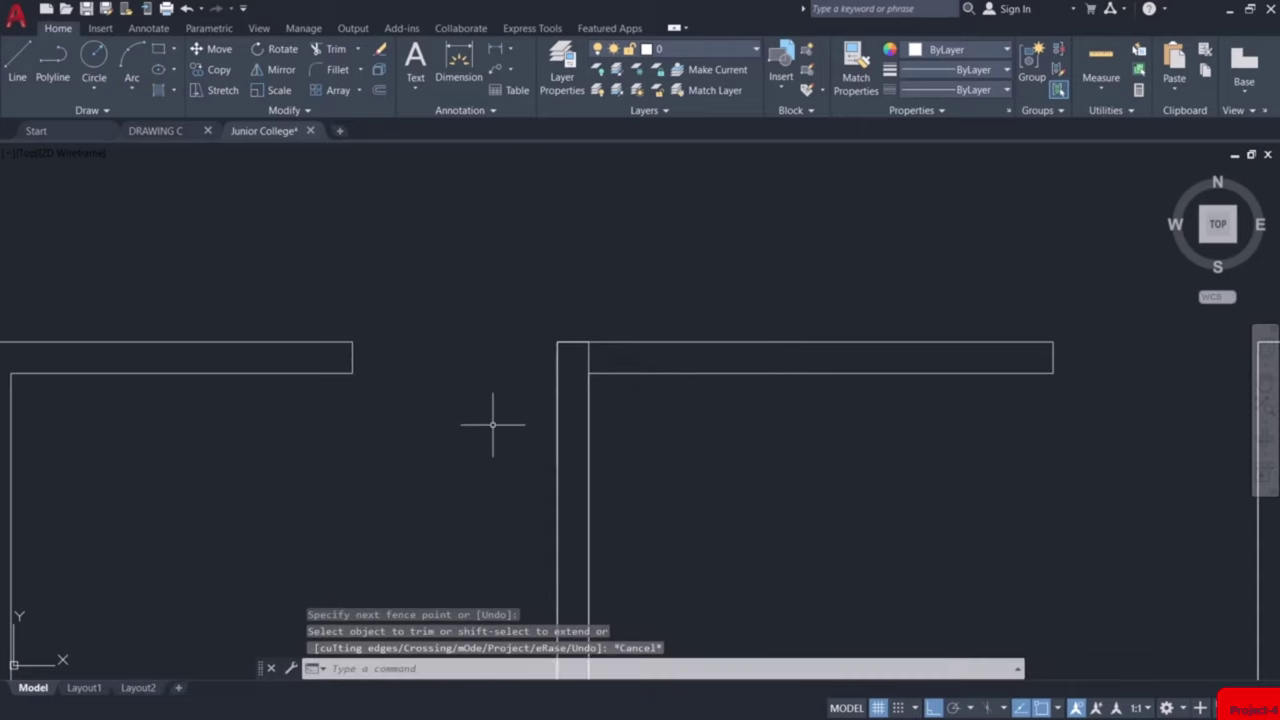
Draw a short horizontal line across the upper end of the large left room's right wall, where it meets the top wall
{"action": "scroll", "coordinate": [329, 378], "scroll_direction": "down", "scroll_amount": 5}
{"action": "scroll", "coordinate": [290, 310], "scroll_direction": "up", "scroll_amount": 5}
{"action": "type", "text": "l"}
{"action": "key", "text": "Return"}
{"action": "left_click", "coordinate": [361, 232]}
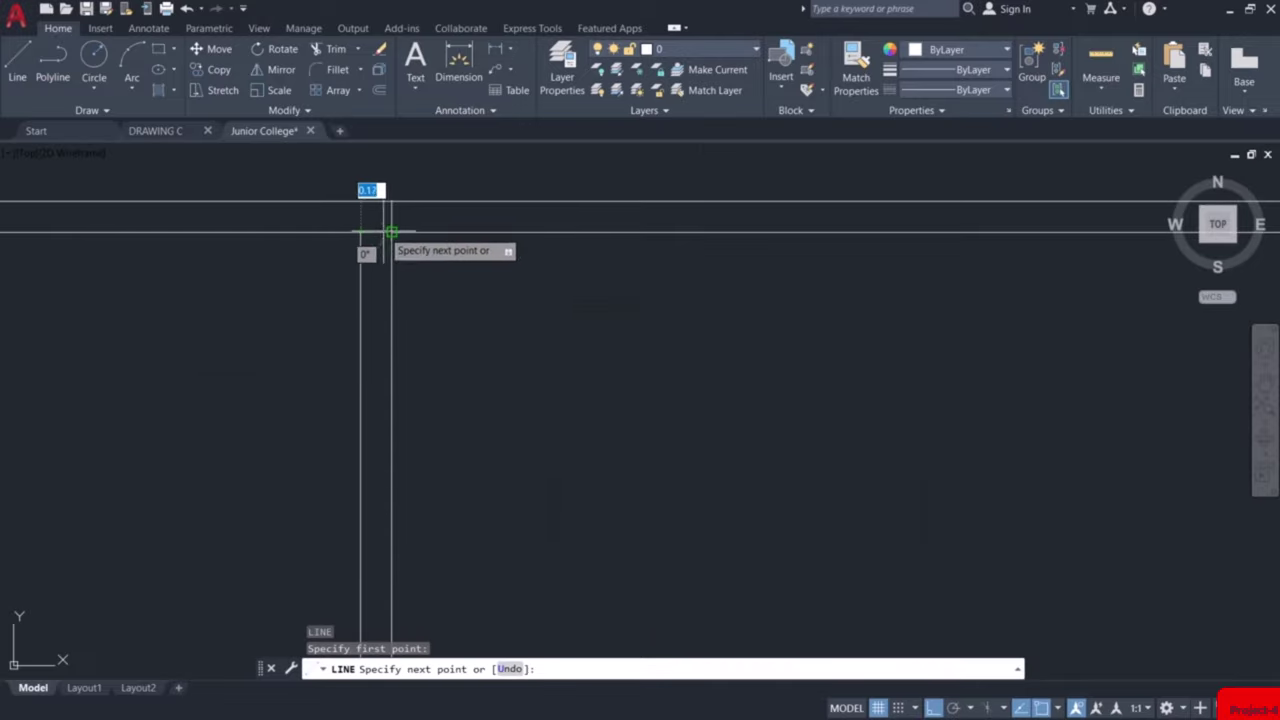
{"action": "left_click", "coordinate": [390, 232]}
{"action": "key", "text": "Escape"}
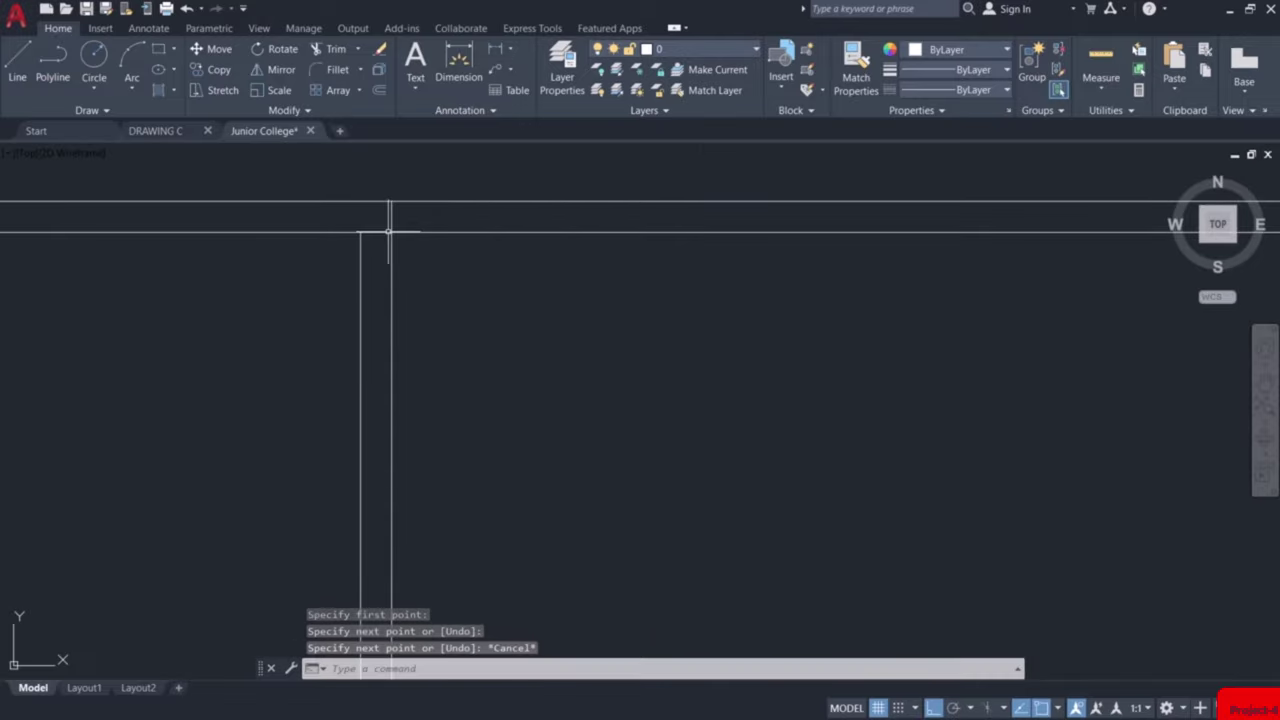
Offset the short line at the upper end of the large left room's right wall 1.5 downward
{"action": "type", "text": "o"}
{"action": "key", "text": "Return"}
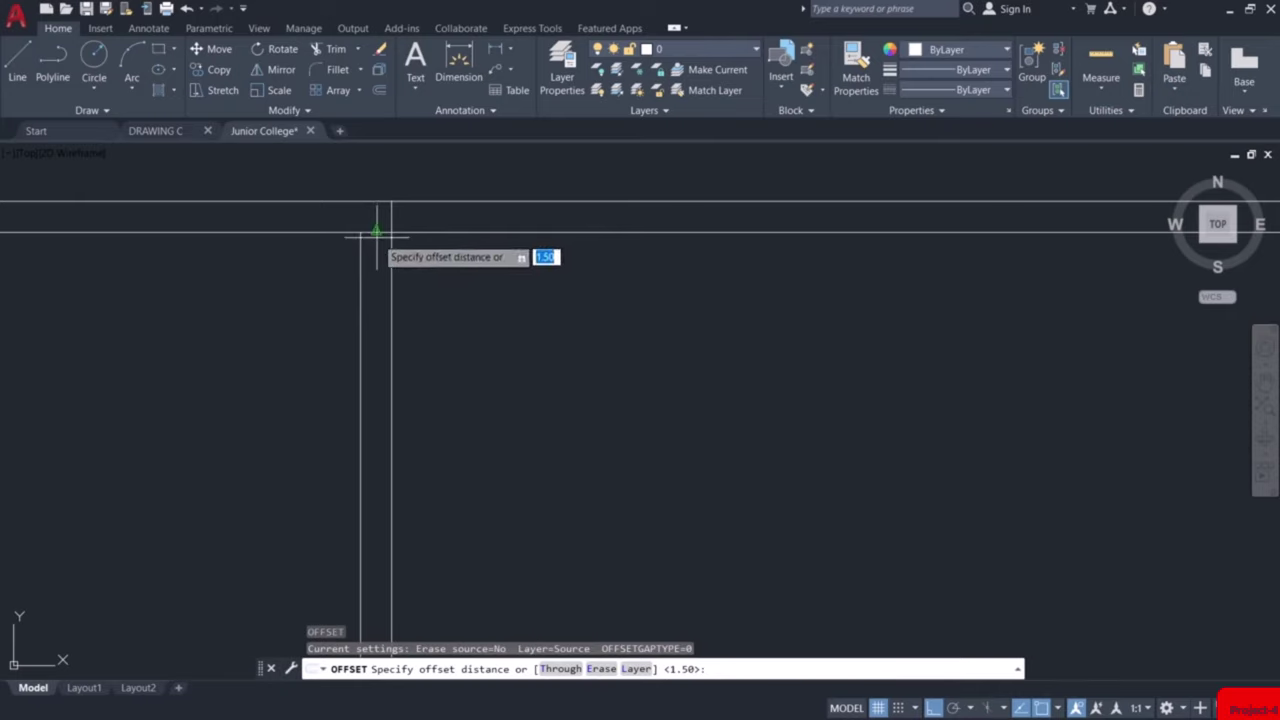
{"action": "key", "text": "Return"}
{"action": "left_click", "coordinate": [380, 232]}
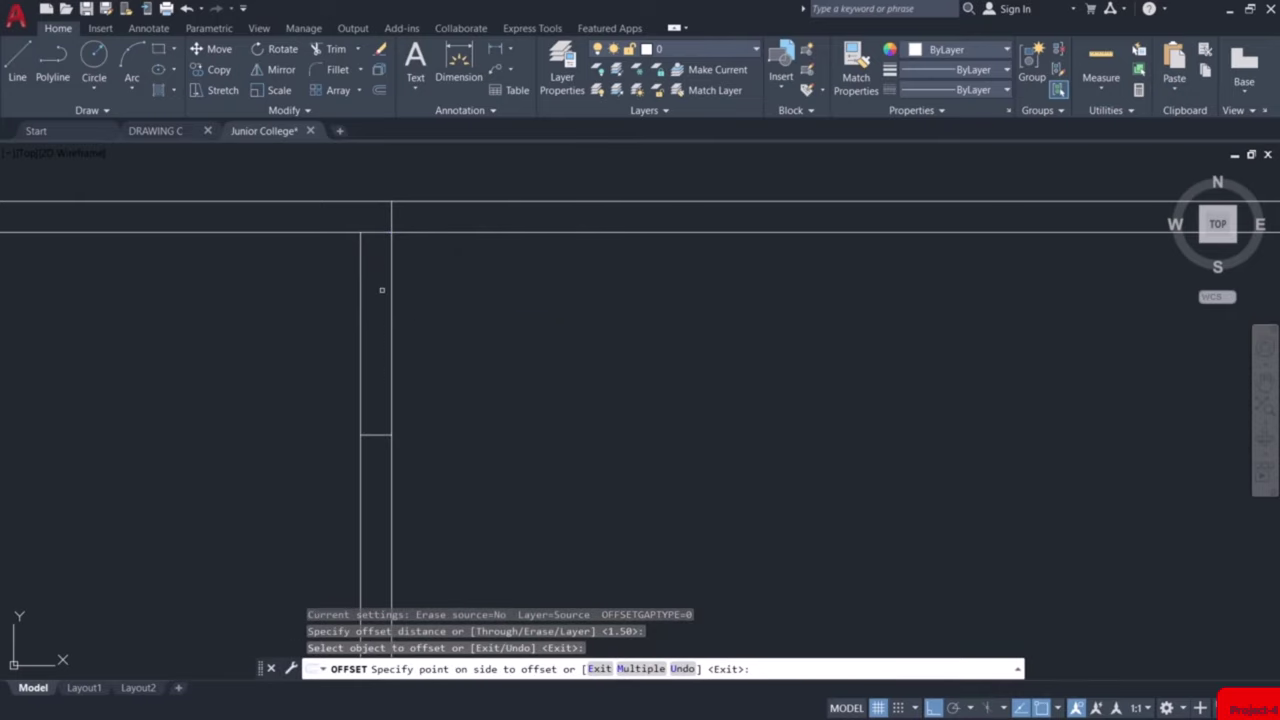
{"action": "left_click", "coordinate": [381, 290]}
{"action": "key", "text": "Escape"}
Trim the large left room's right wall above the offset line to leave a 1.5 opening below the top wall
{"action": "type", "text": "tr"}
{"action": "key", "text": "Return"}
{"action": "left_click", "coordinate": [318, 302]}
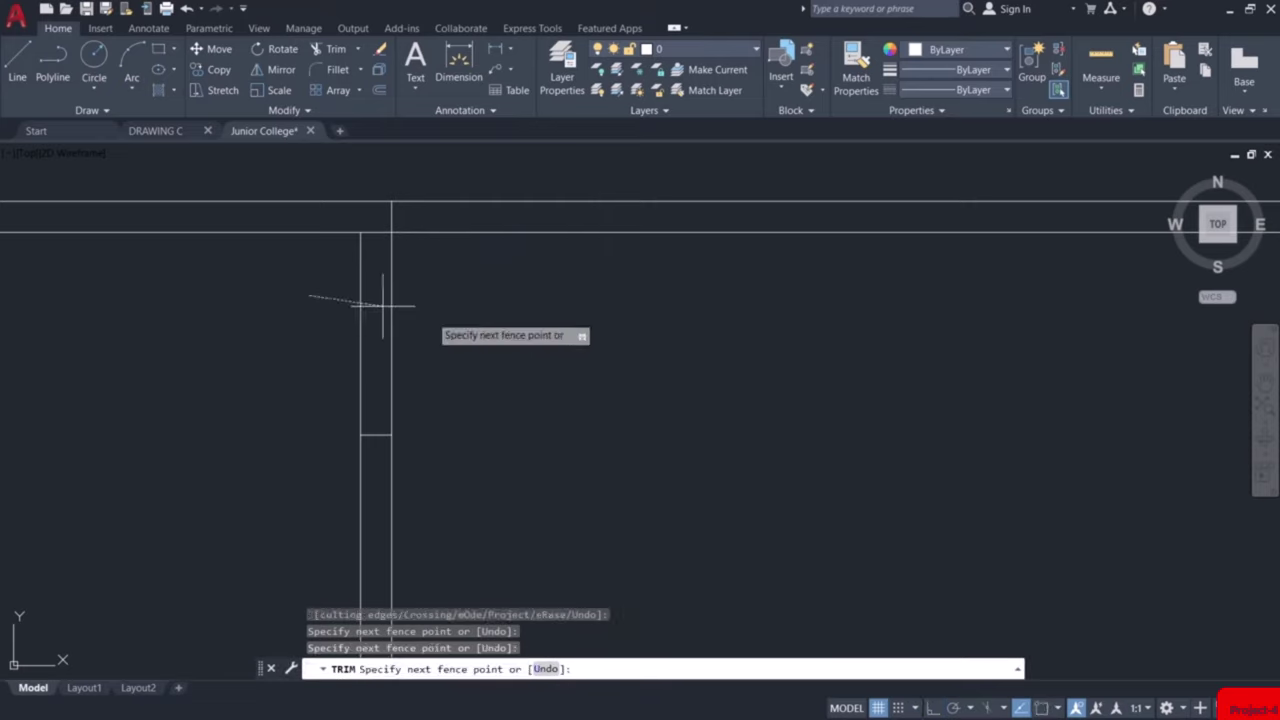
{"action": "left_click", "coordinate": [440, 318]}
{"action": "key", "text": "Return"}
{"action": "key", "text": "Escape"}
{"action": "scroll", "coordinate": [520, 321], "scroll_direction": "down", "scroll_amount": 6}
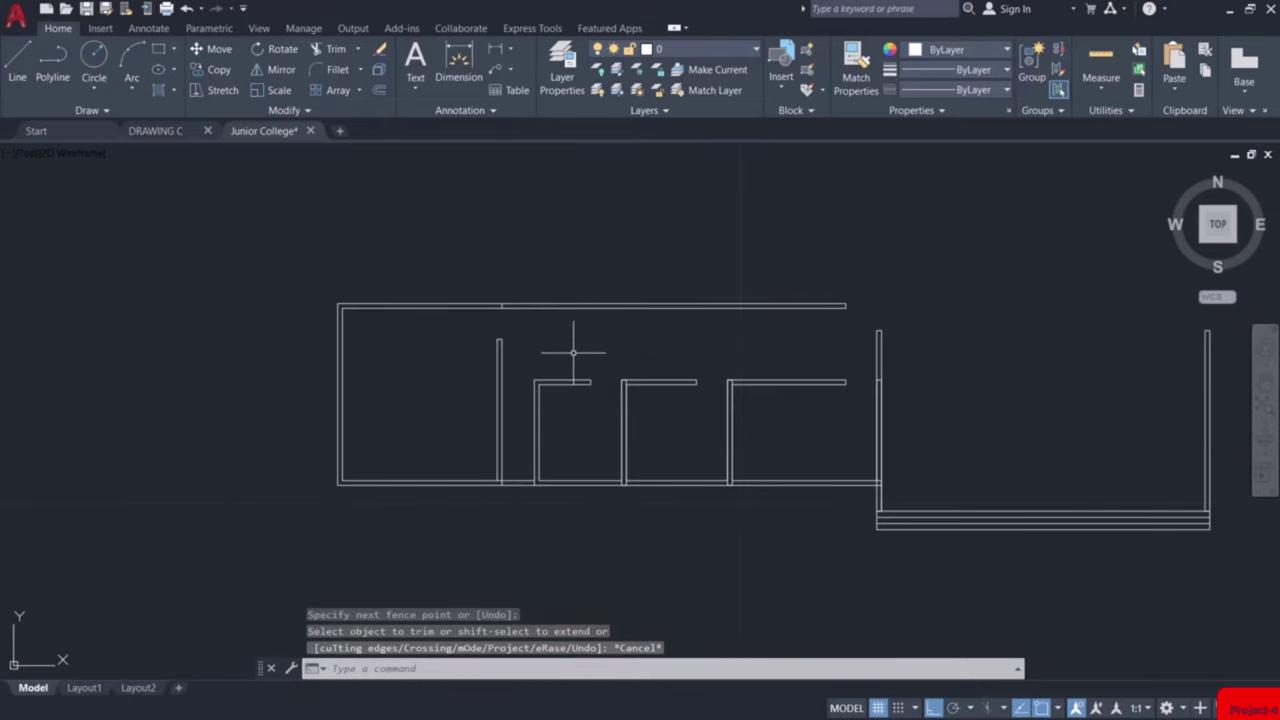
Draw a 6 by 8.3 rectangle above the large left room, starting on its outer top edge directly above the inner top-left corner
{"action": "scroll", "coordinate": [704, 431], "scroll_direction": "down", "scroll_amount": 1}
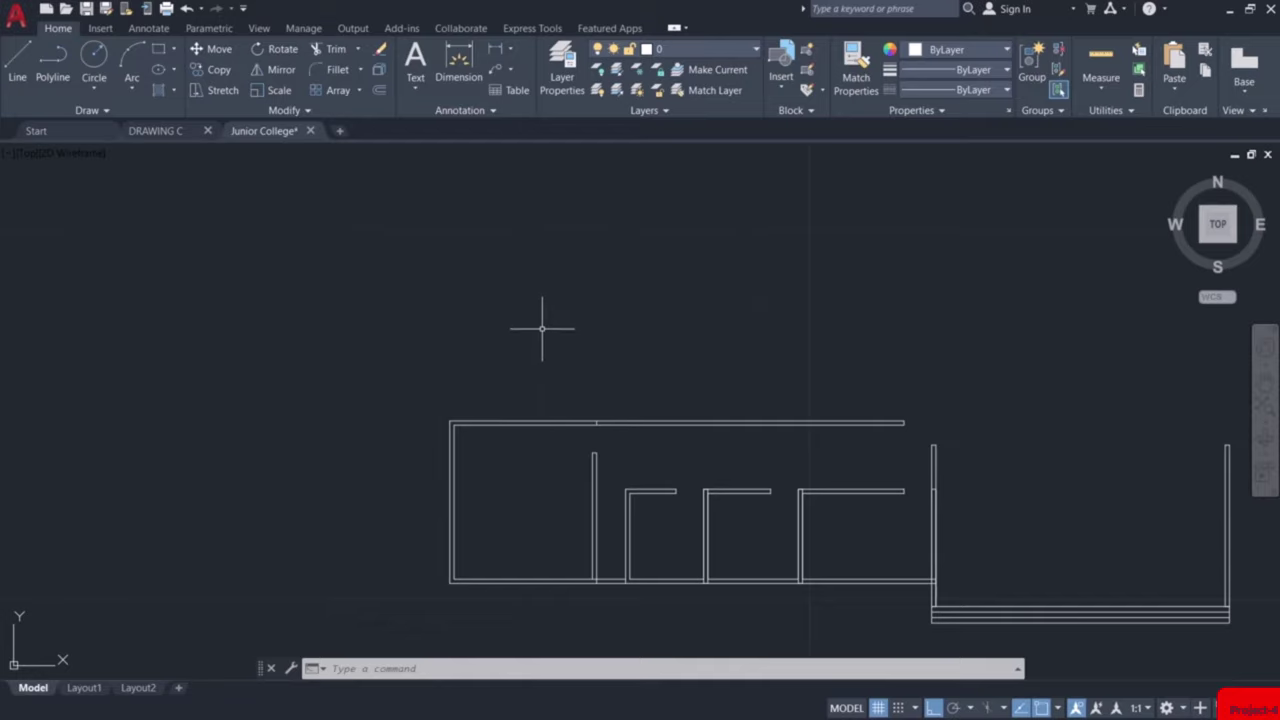
{"action": "type", "text": "ec"}
{"action": "key", "text": "Return"}
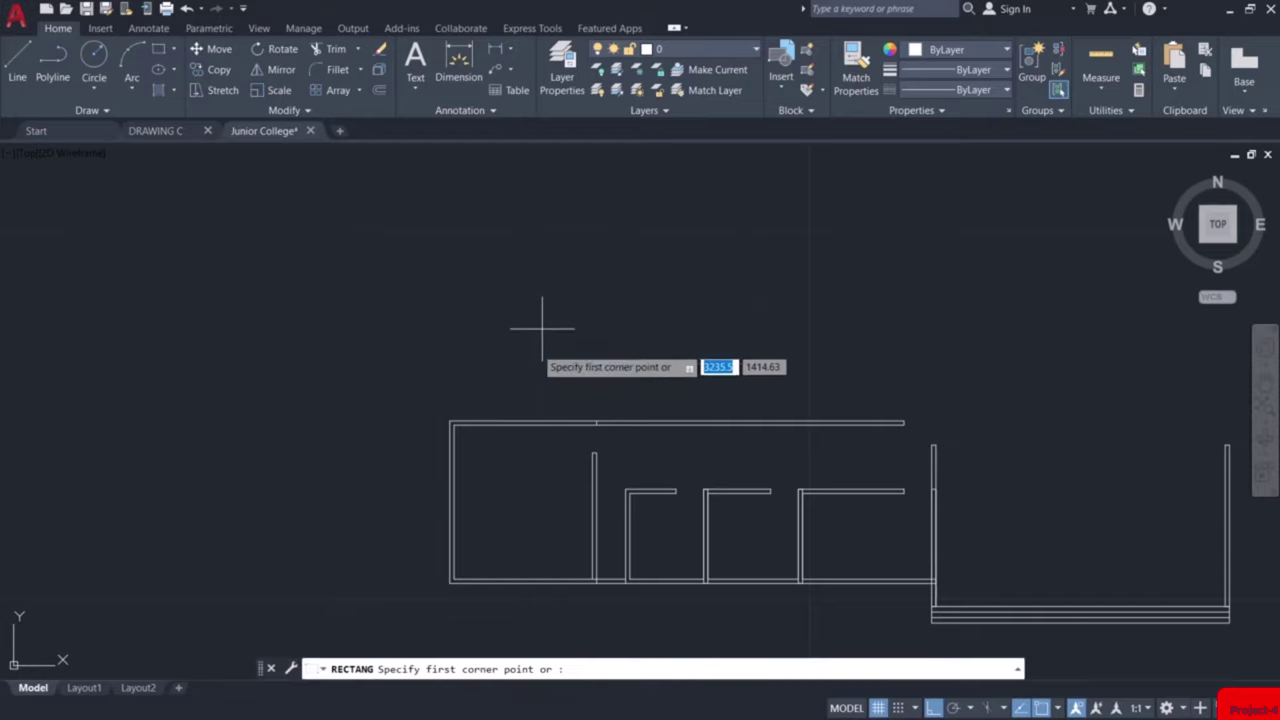
{"action": "scroll", "coordinate": [457, 428], "scroll_direction": "up", "scroll_amount": 3}
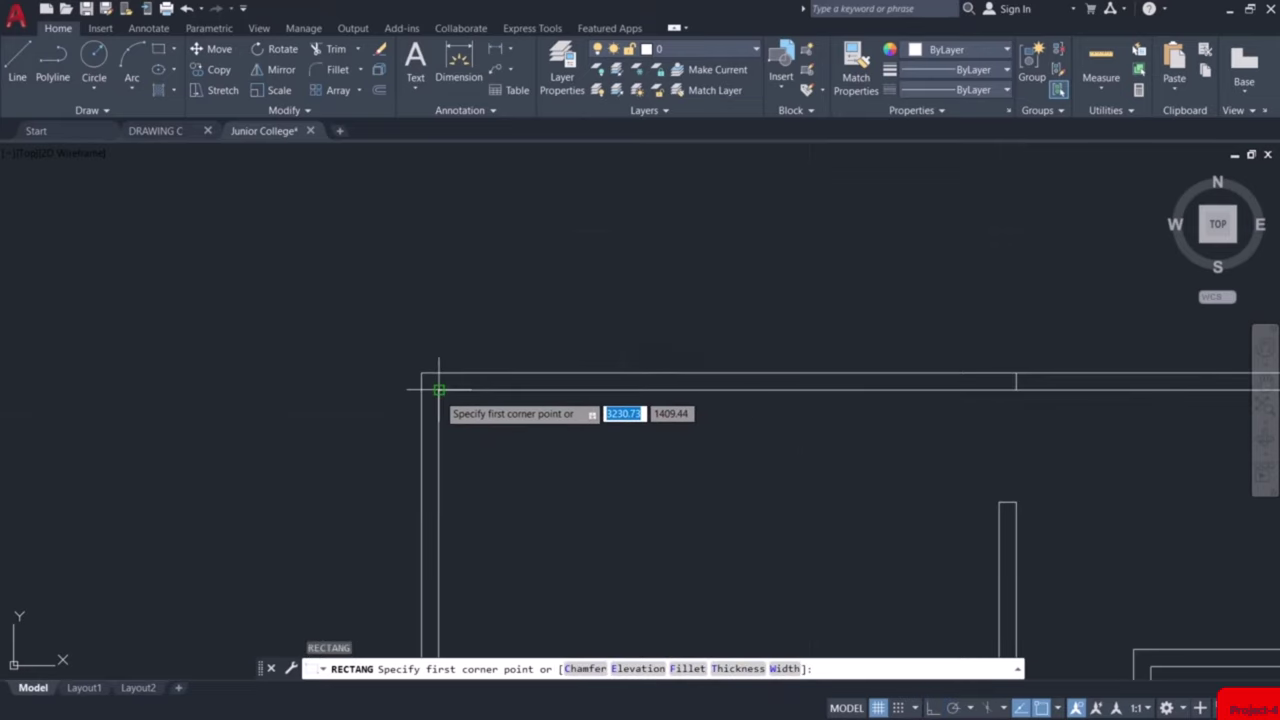
{"action": "left_click", "coordinate": [438, 373]}
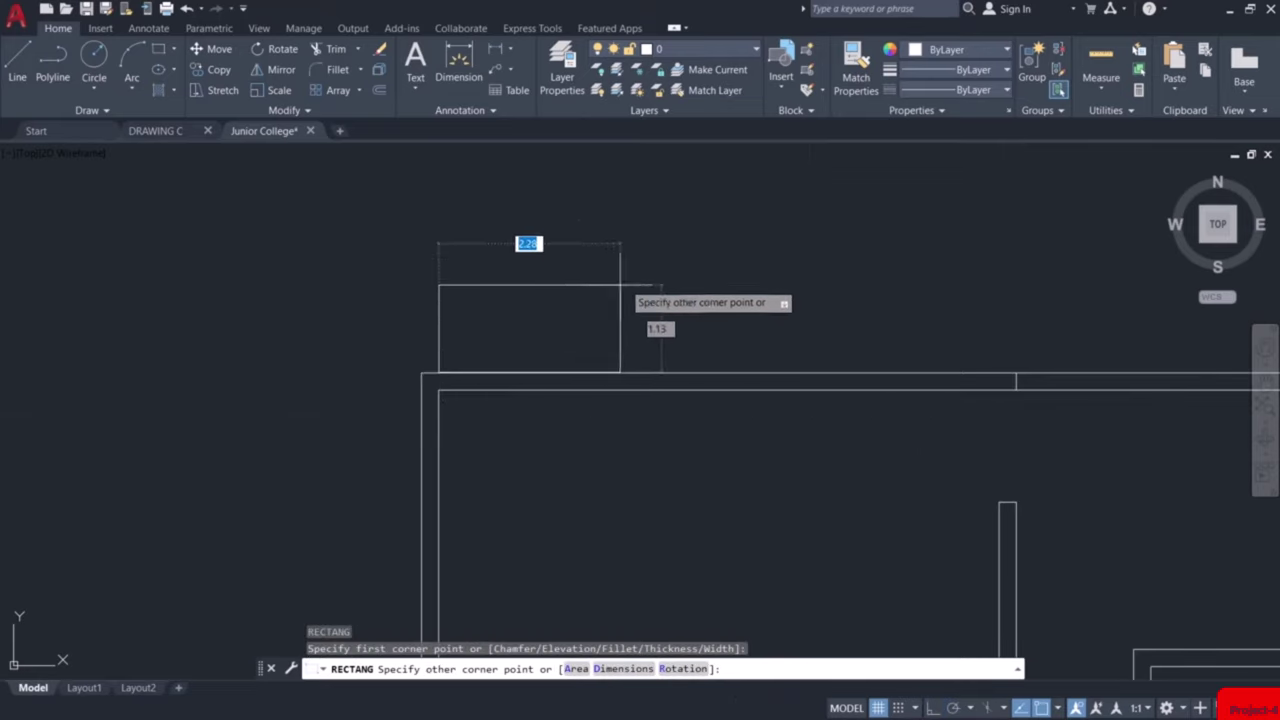
{"action": "scroll", "coordinate": [656, 271], "scroll_direction": "down", "scroll_amount": 3}
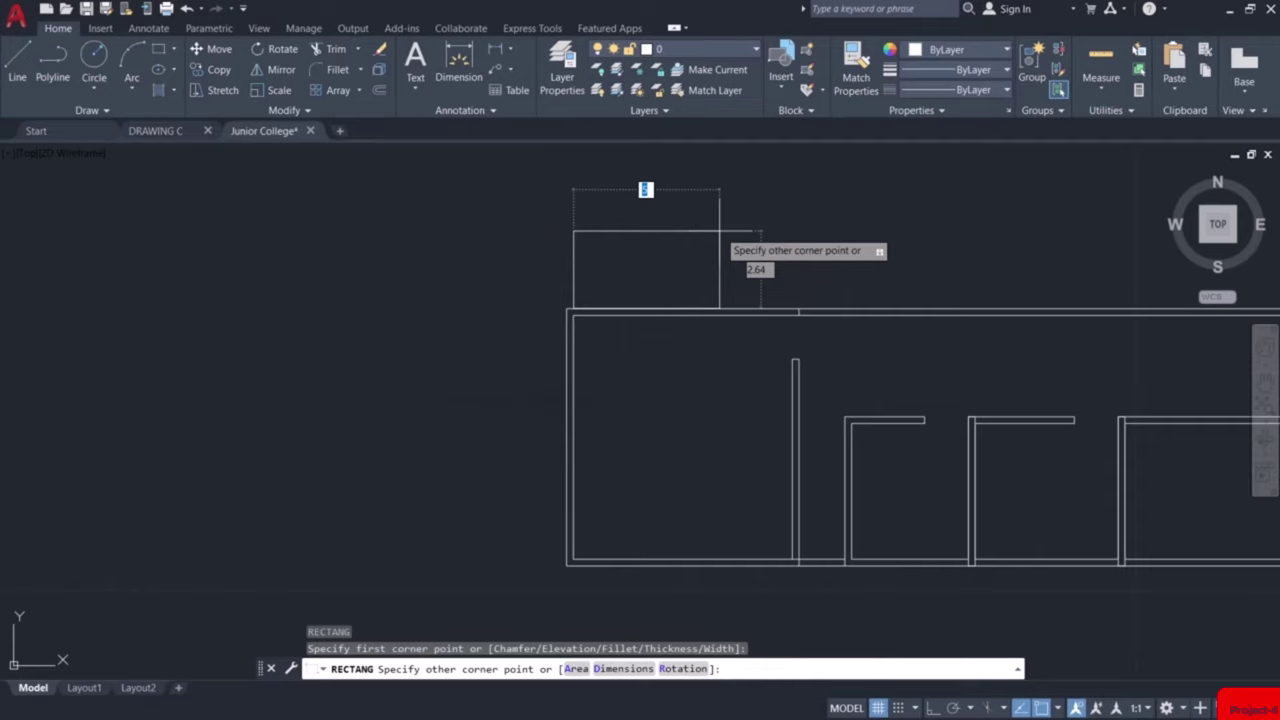
{"action": "type", "text": "d"}
{"action": "key", "text": "Return"}
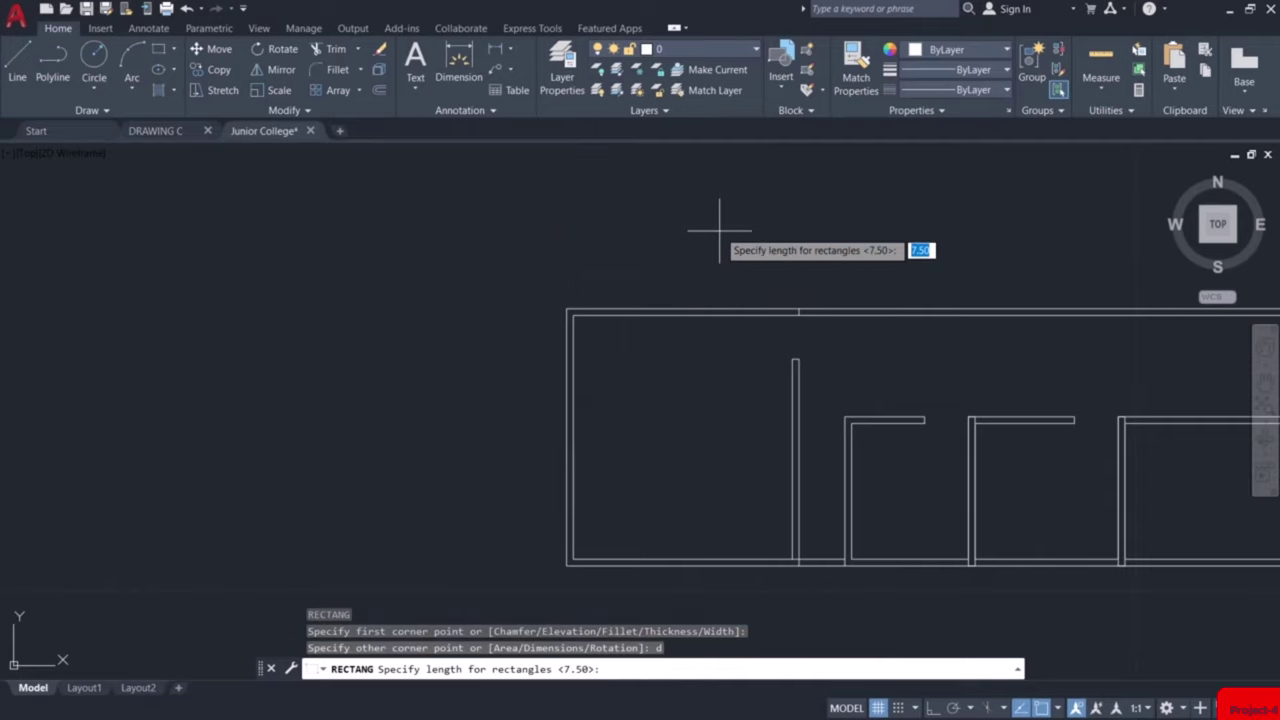
{"action": "key", "text": "Return"}
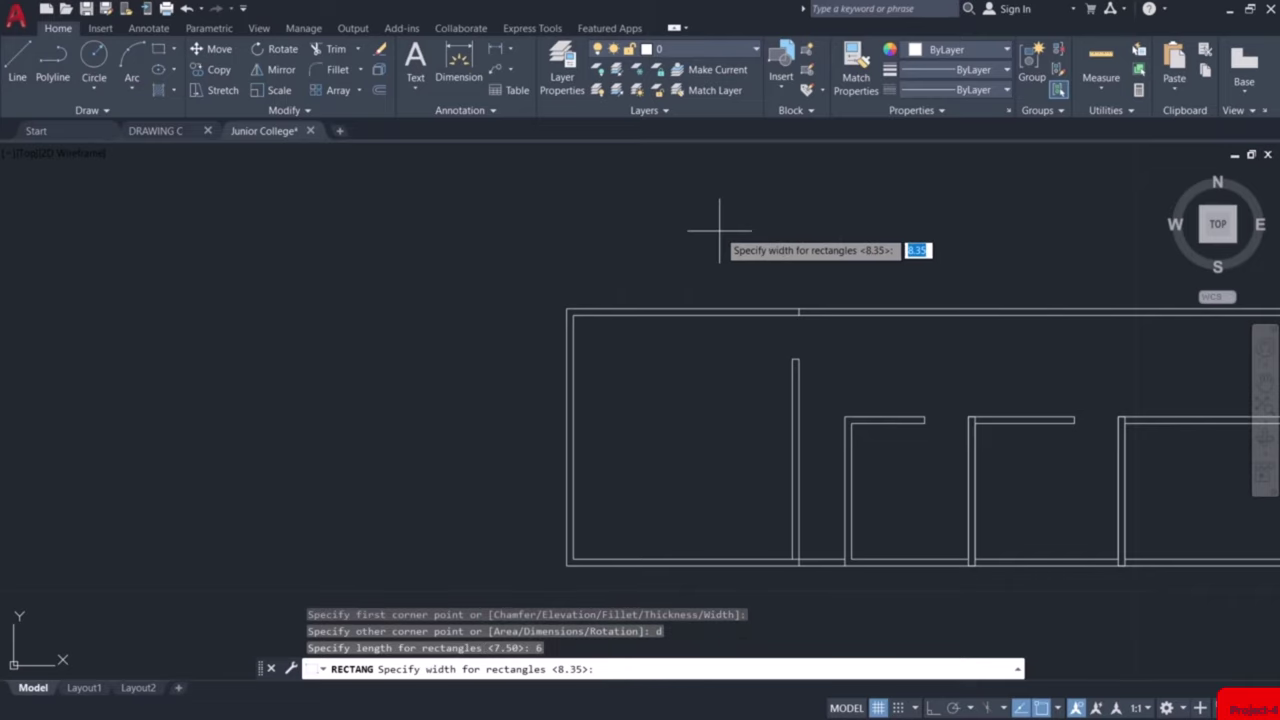
{"action": "key", "text": "Return"}
{"action": "middle_click_drag", "start_coordinate": [720, 232], "coordinate": [723, 400]}
{"action": "left_click", "coordinate": [738, 389]}
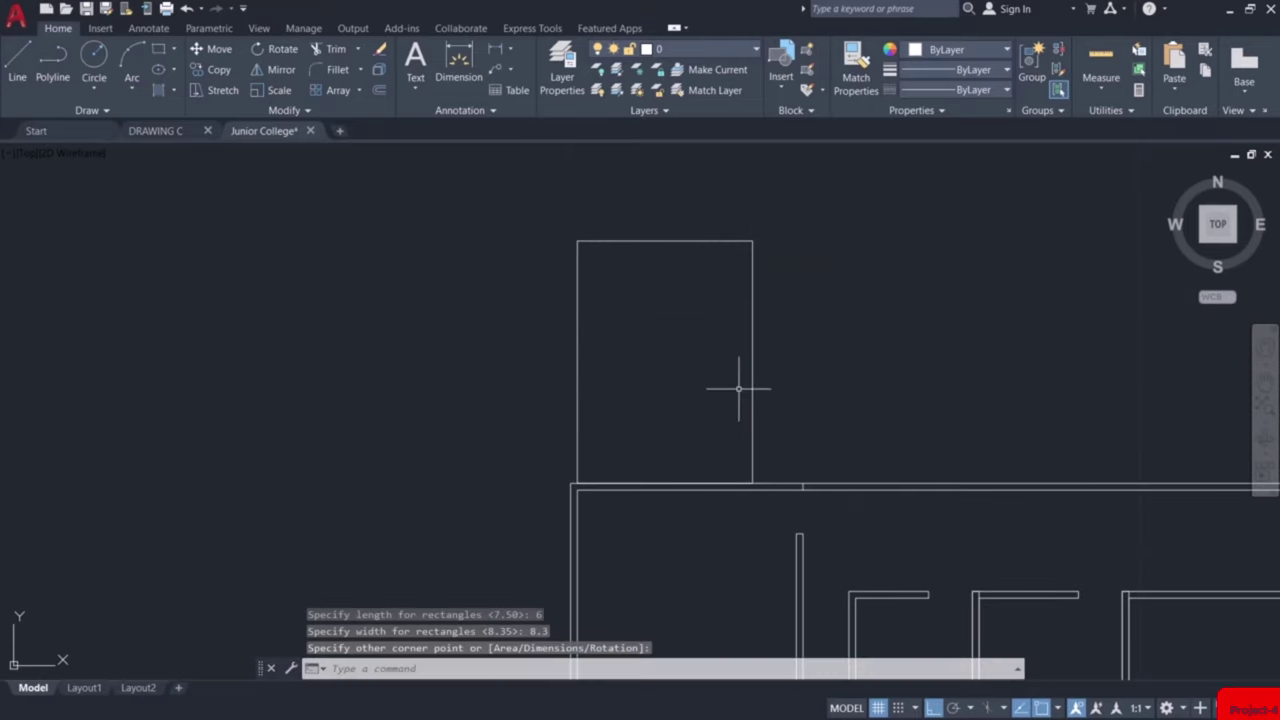
Offset the new room's rectangle 0.23 outward to form its walls
{"action": "type", "text": "o"}
{"action": "key", "text": "Return"}
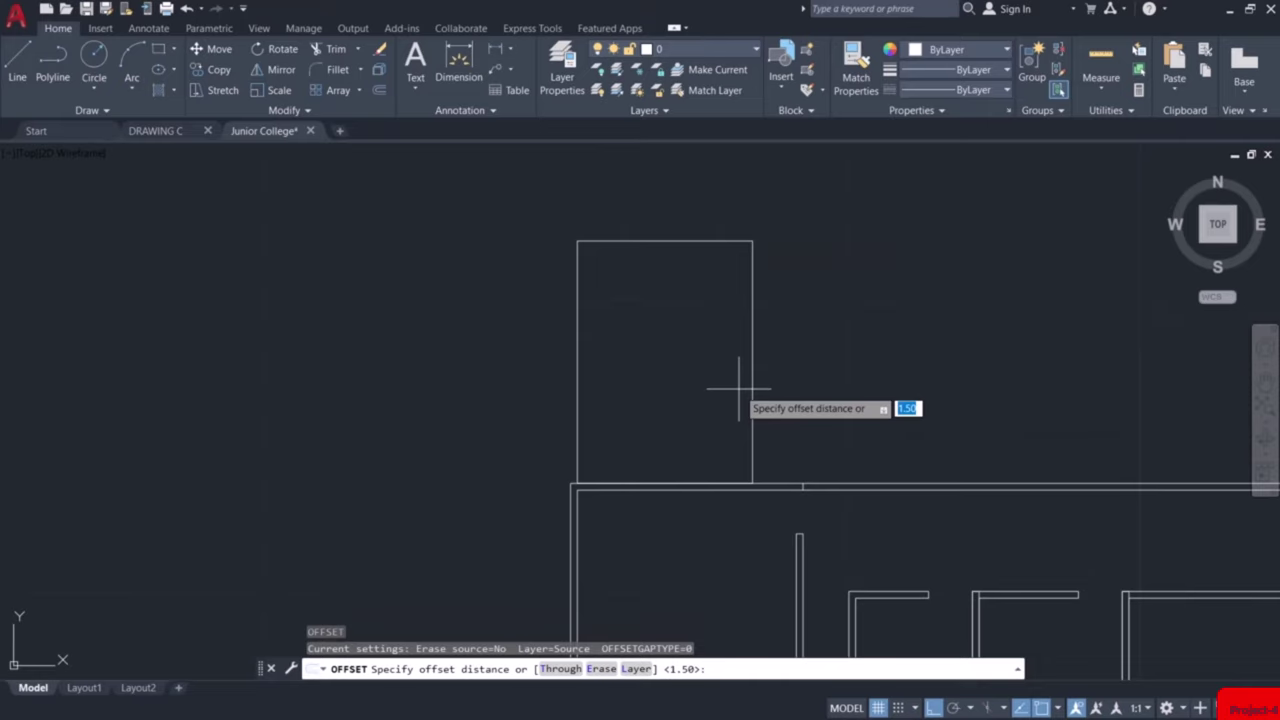
{"action": "type", "text": "0.23"}
{"action": "key", "text": "Return"}
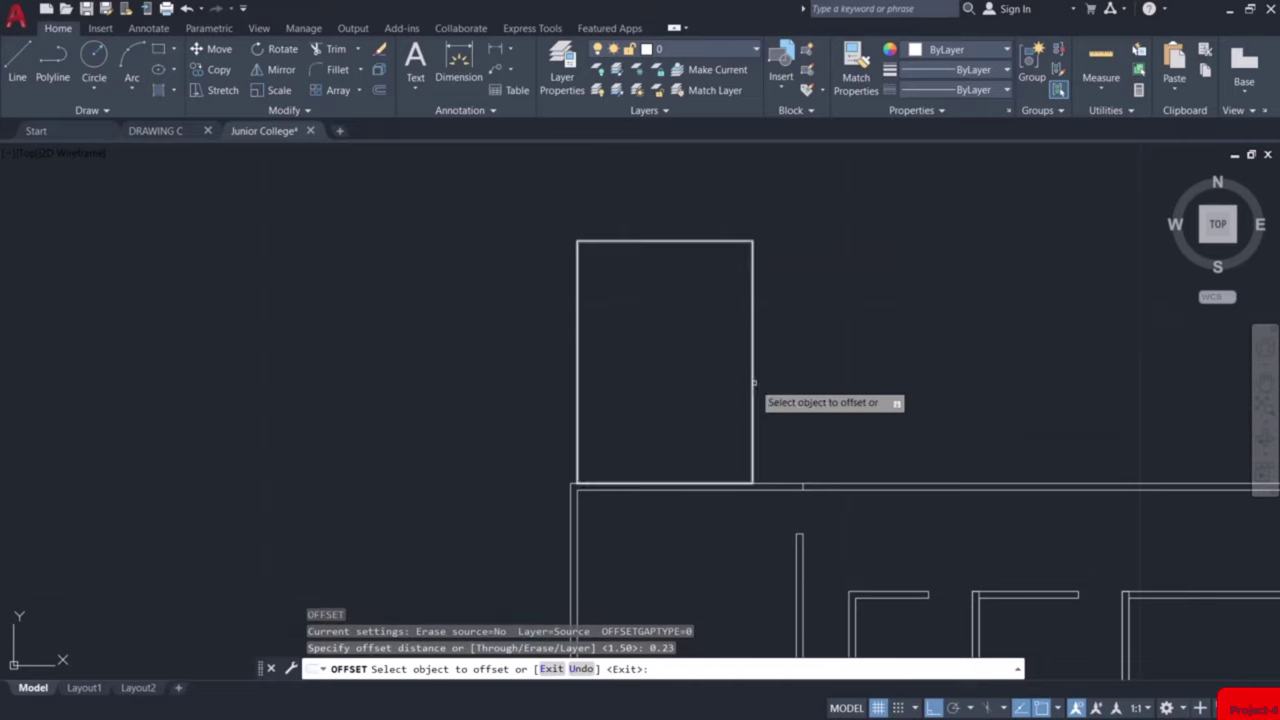
{"action": "left_click", "coordinate": [753, 386]}
{"action": "left_click", "coordinate": [778, 382]}
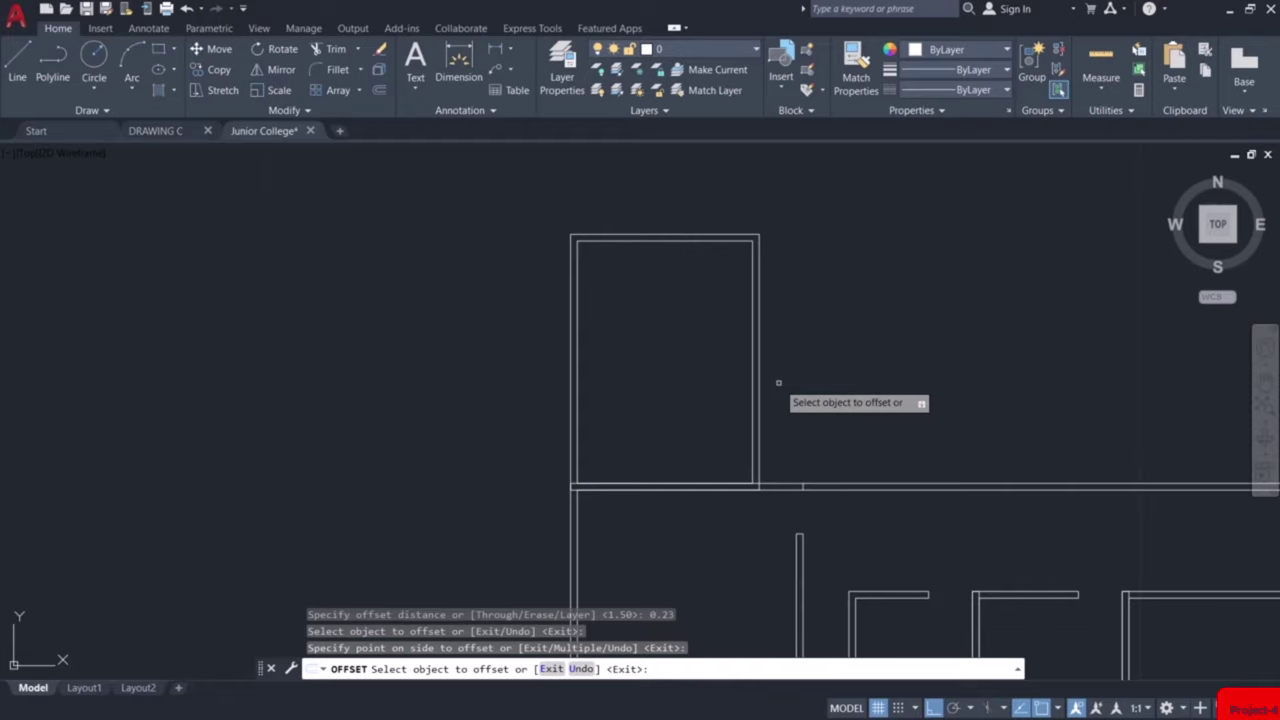
{"action": "key", "text": "Escape"}
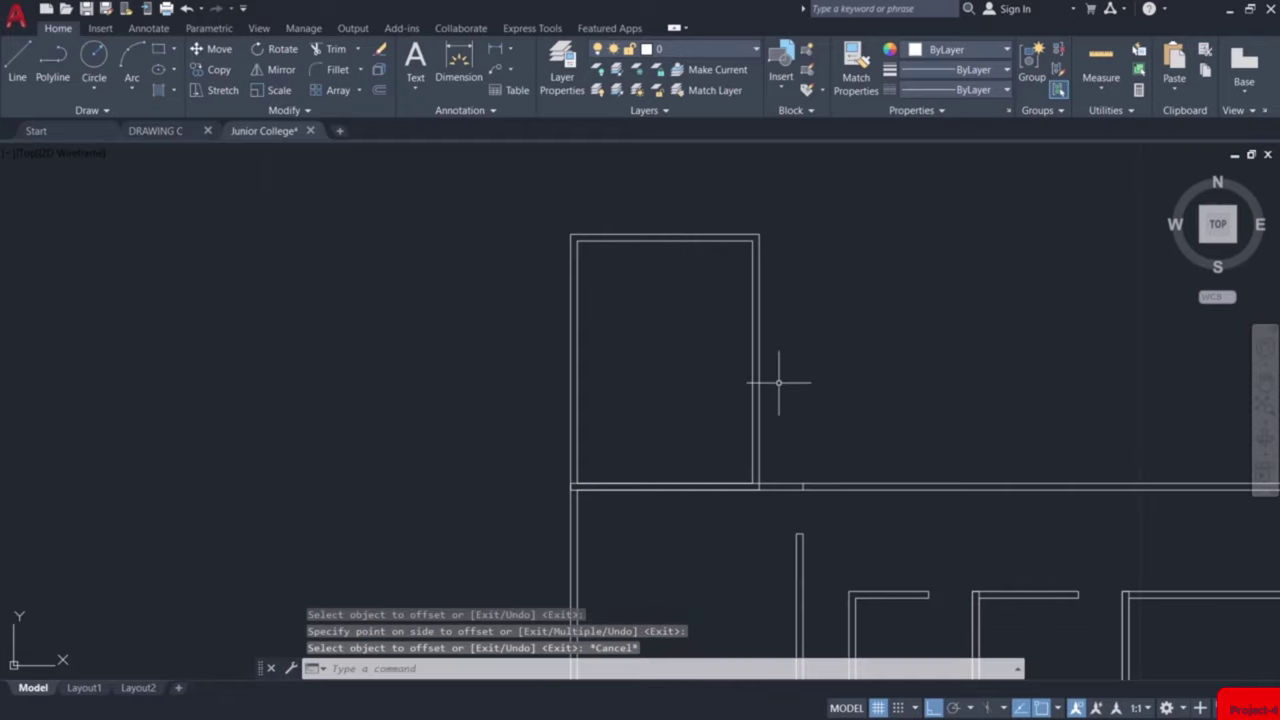
Copy both rectangles of the new room straight up, from the inner bottom-left corner to the top wall's outer edge above it
{"action": "middle_click_drag", "start_coordinate": [675, 345], "coordinate": [679, 420]}
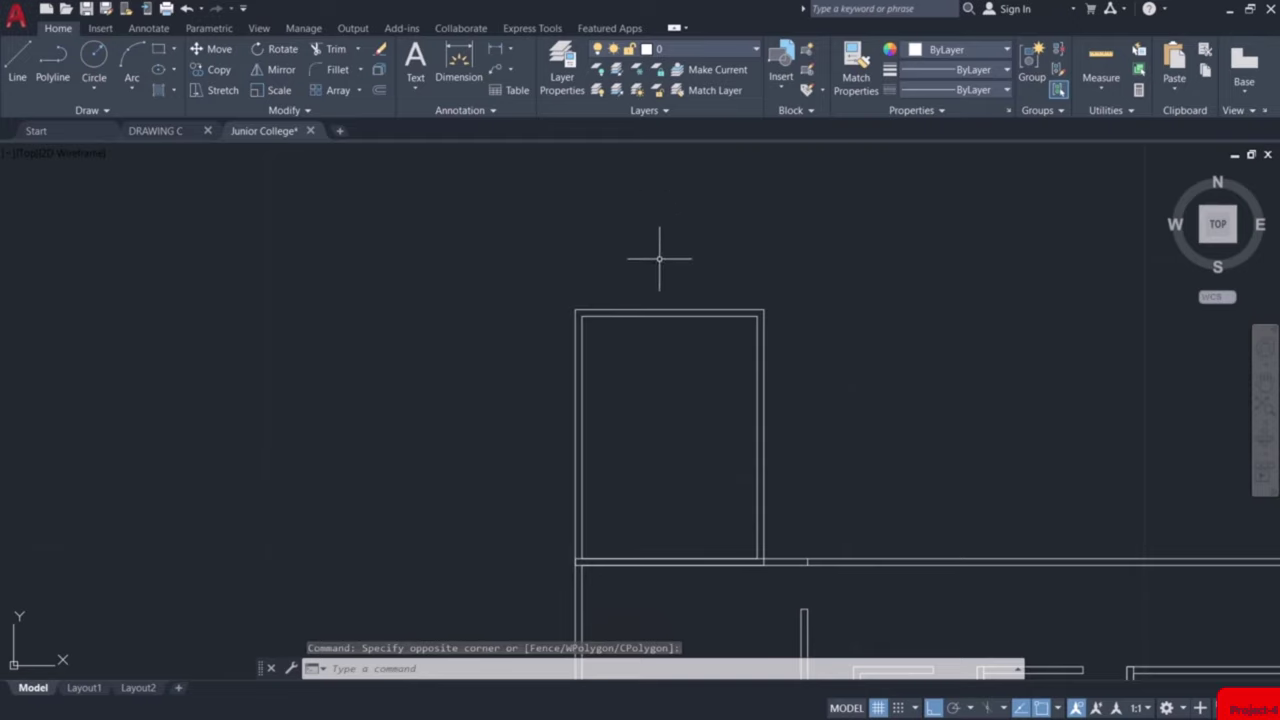
{"action": "left_click", "coordinate": [608, 284]}
{"action": "key", "text": "Escape"}
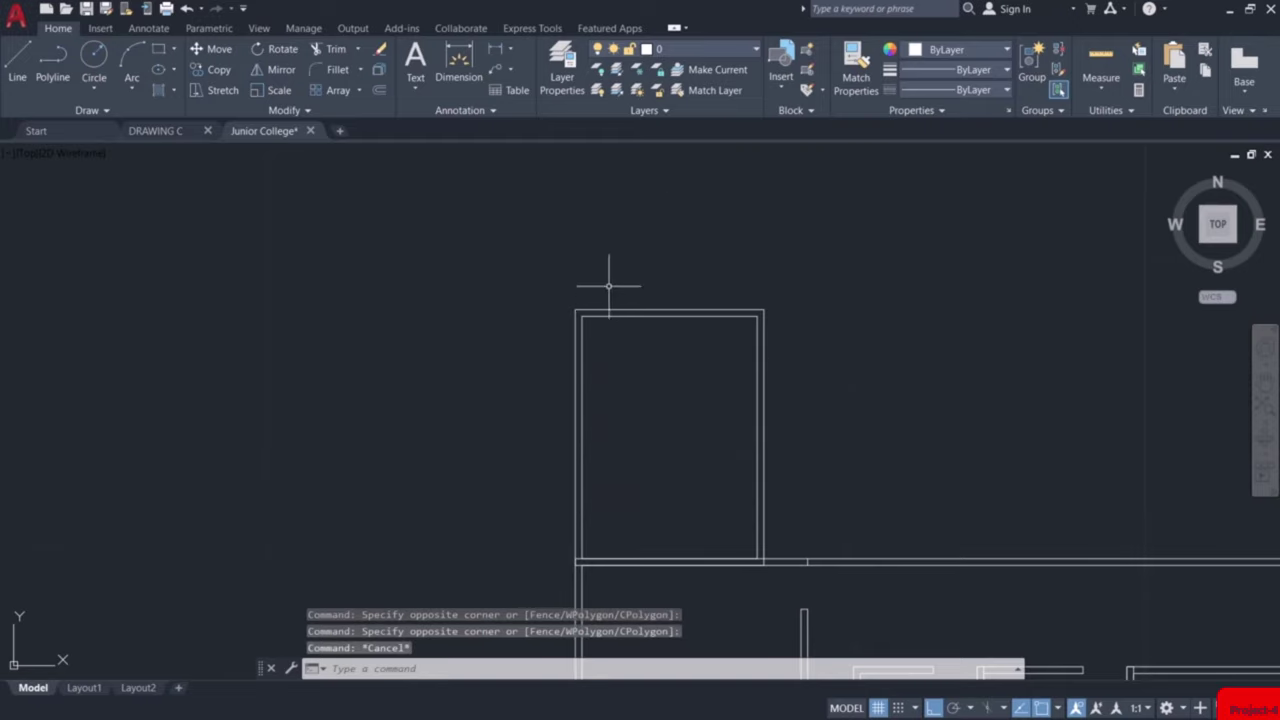
{"action": "left_click", "coordinate": [612, 280]}
{"action": "left_click", "coordinate": [584, 322]}
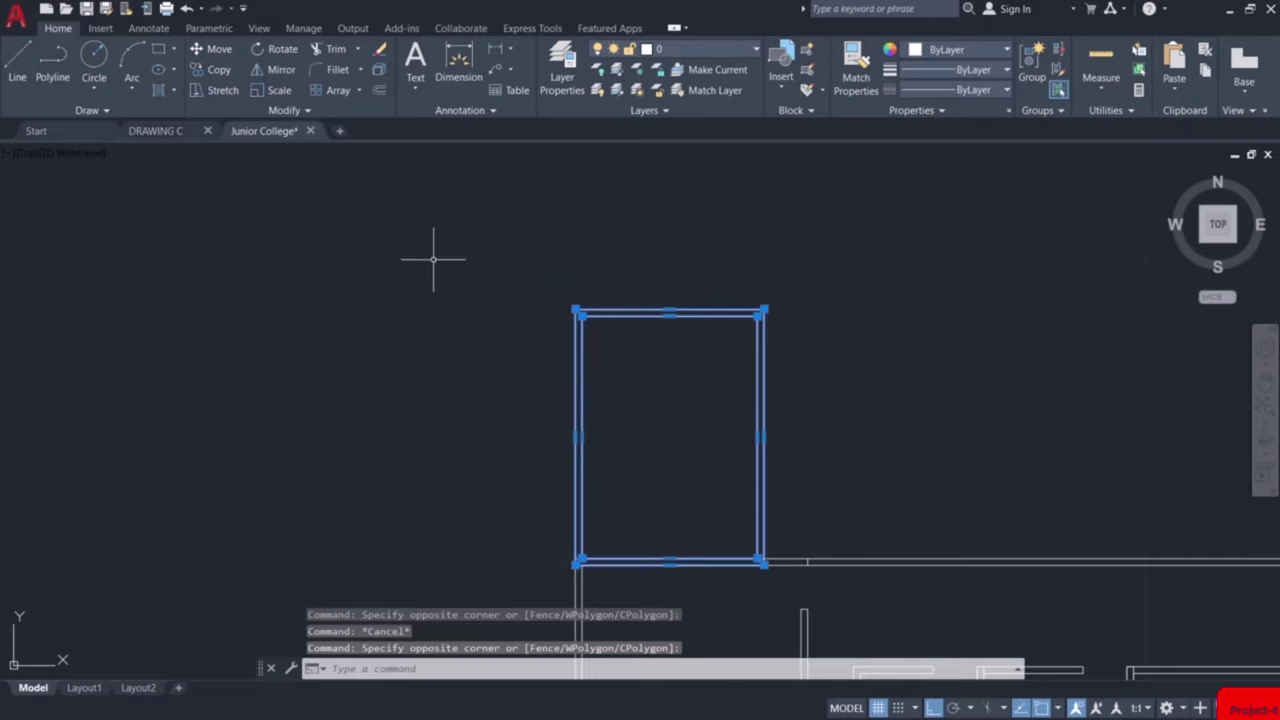
{"action": "left_click", "coordinate": [216, 70]}
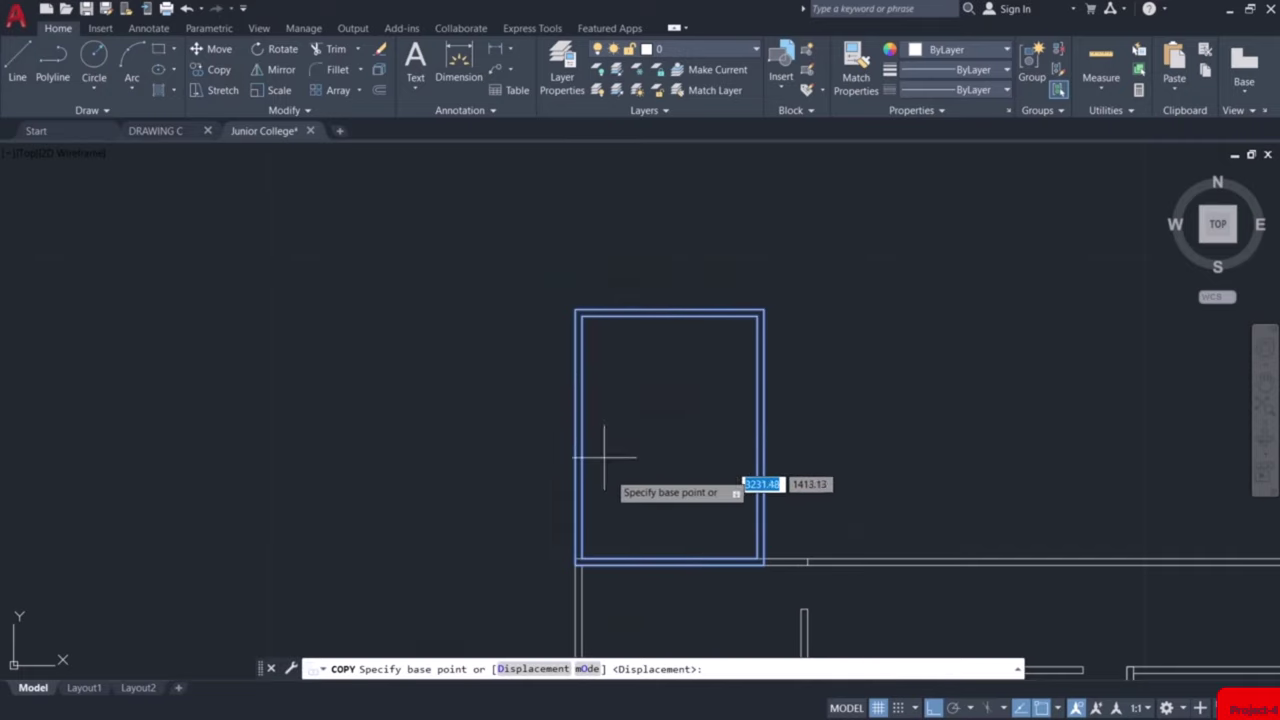
{"action": "scroll", "coordinate": [582, 565], "scroll_direction": "up", "scroll_amount": 4}
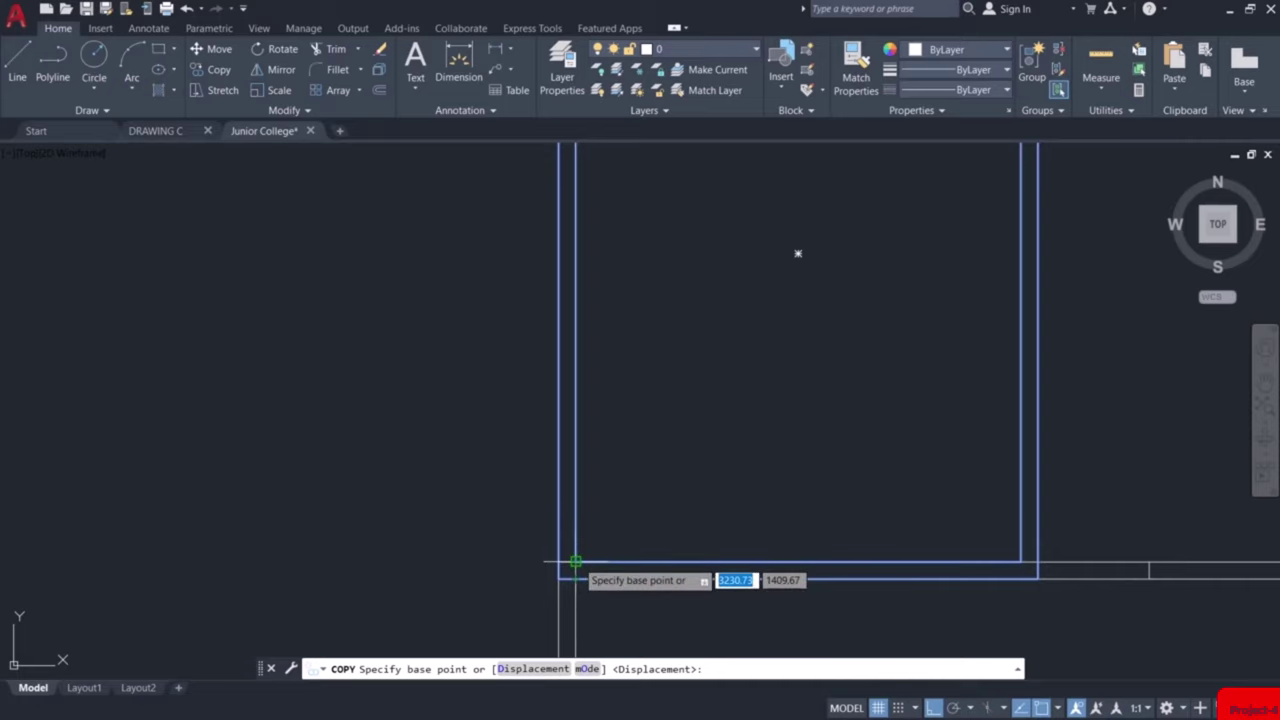
{"action": "left_click", "coordinate": [575, 563]}
{"action": "scroll", "coordinate": [580, 551], "scroll_direction": "down", "scroll_amount": 4}
{"action": "scroll", "coordinate": [586, 317], "scroll_direction": "up", "scroll_amount": 5}
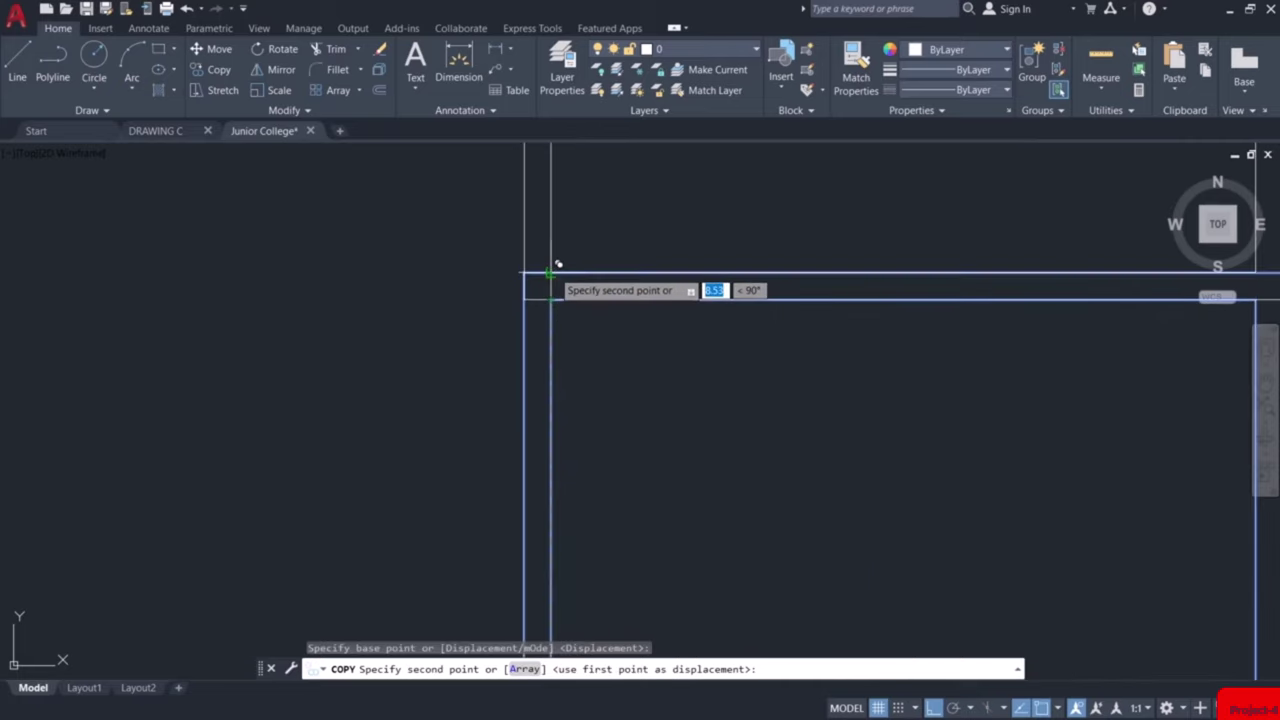
{"action": "left_click", "coordinate": [550, 272]}
{"action": "scroll", "coordinate": [560, 275], "scroll_direction": "down", "scroll_amount": 4}
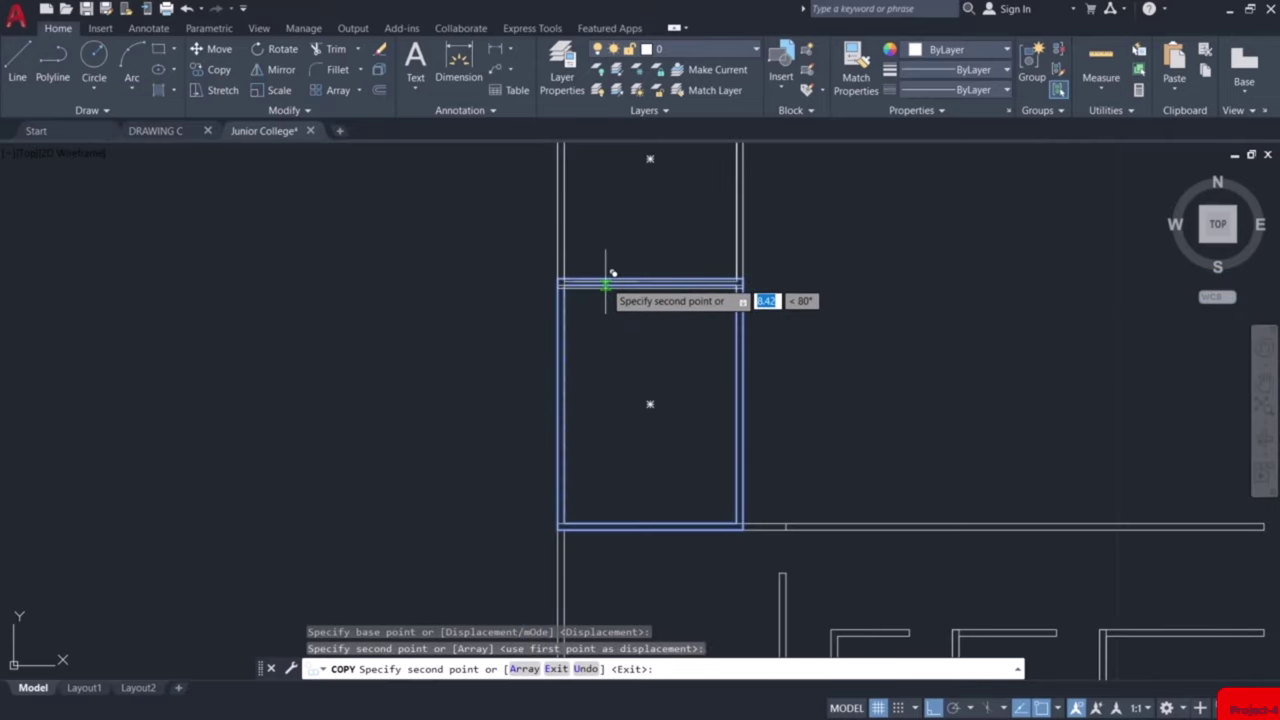
Draw lines from the upper room's outer top-right corner, 1.31 to the left along the wall and 1.5 straight up
{"action": "key", "text": "Escape"}
{"action": "mouse_move", "coordinate": [634, 277]}
{"action": "middle_mouse_down"}
{"action": "mouse_move", "coordinate": [600, 497]}
{"action": "mouse_move", "coordinate": [622, 594]}
{"action": "middle_mouse_up"}
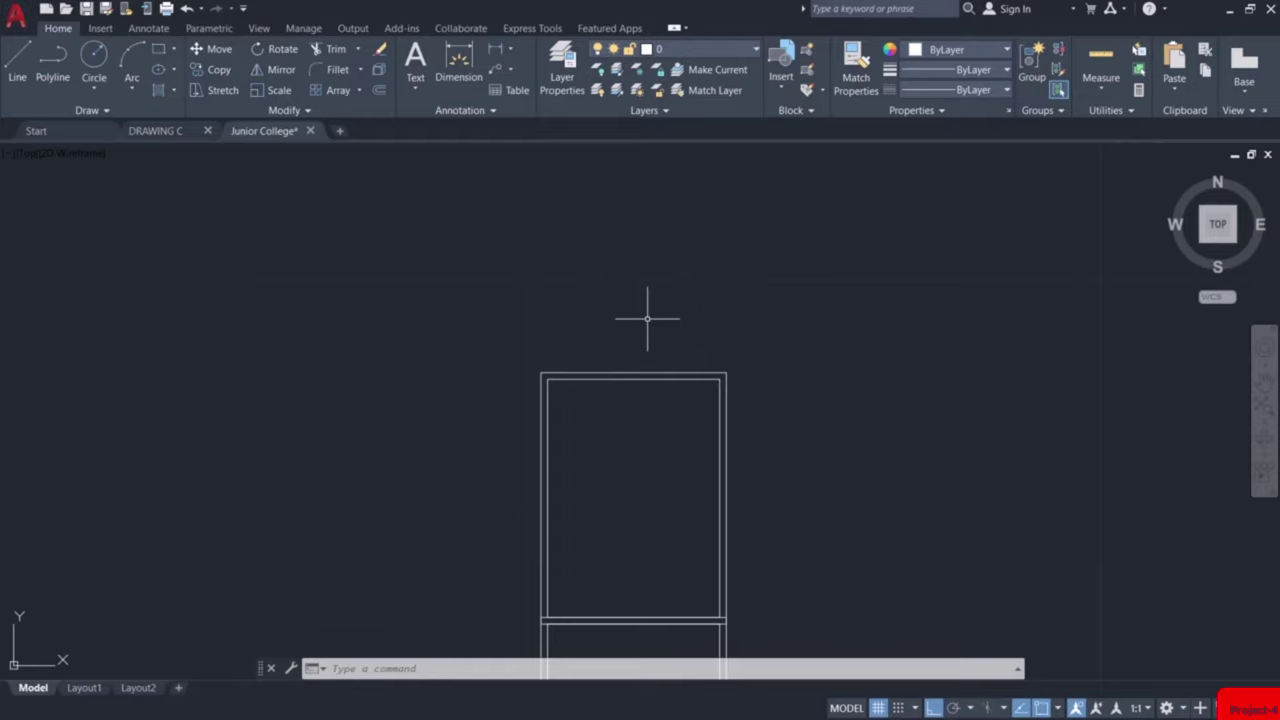
{"action": "type", "text": "l"}
{"action": "key", "text": "Return"}
{"action": "scroll", "coordinate": [728, 372], "scroll_direction": "up", "scroll_amount": 4}
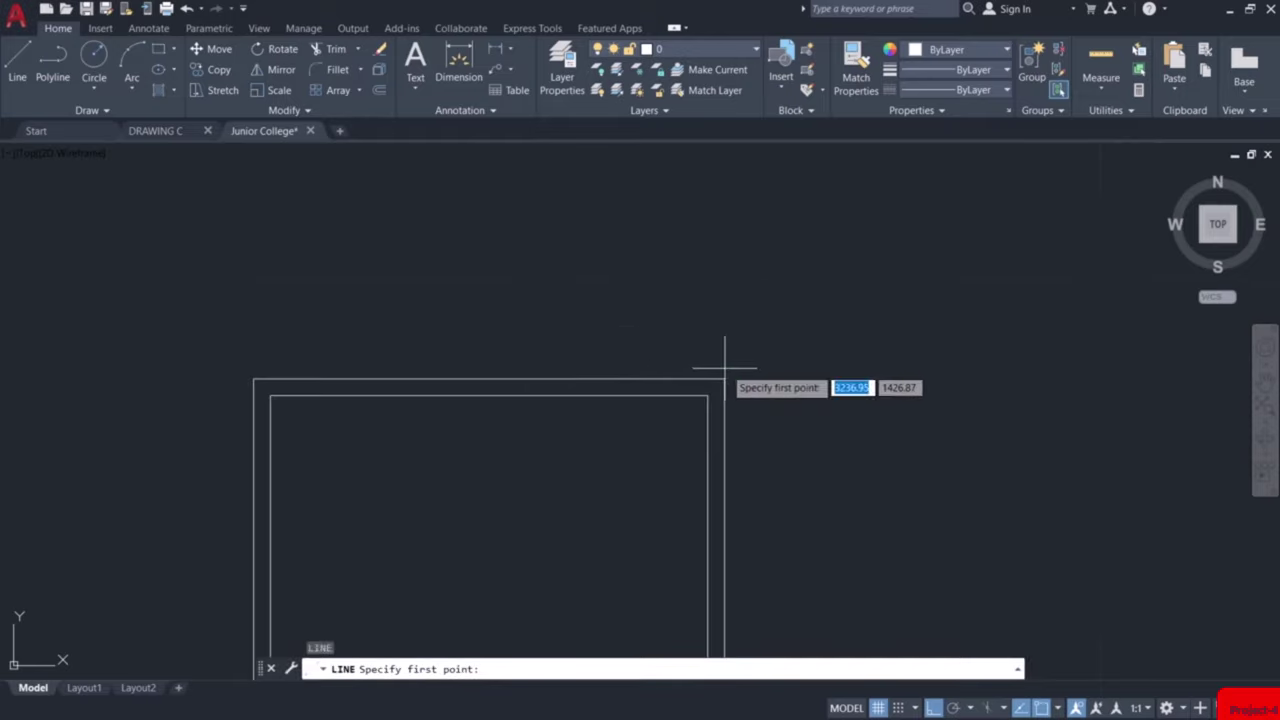
{"action": "left_click", "coordinate": [686, 379]}
{"action": "type", "text": "1"}
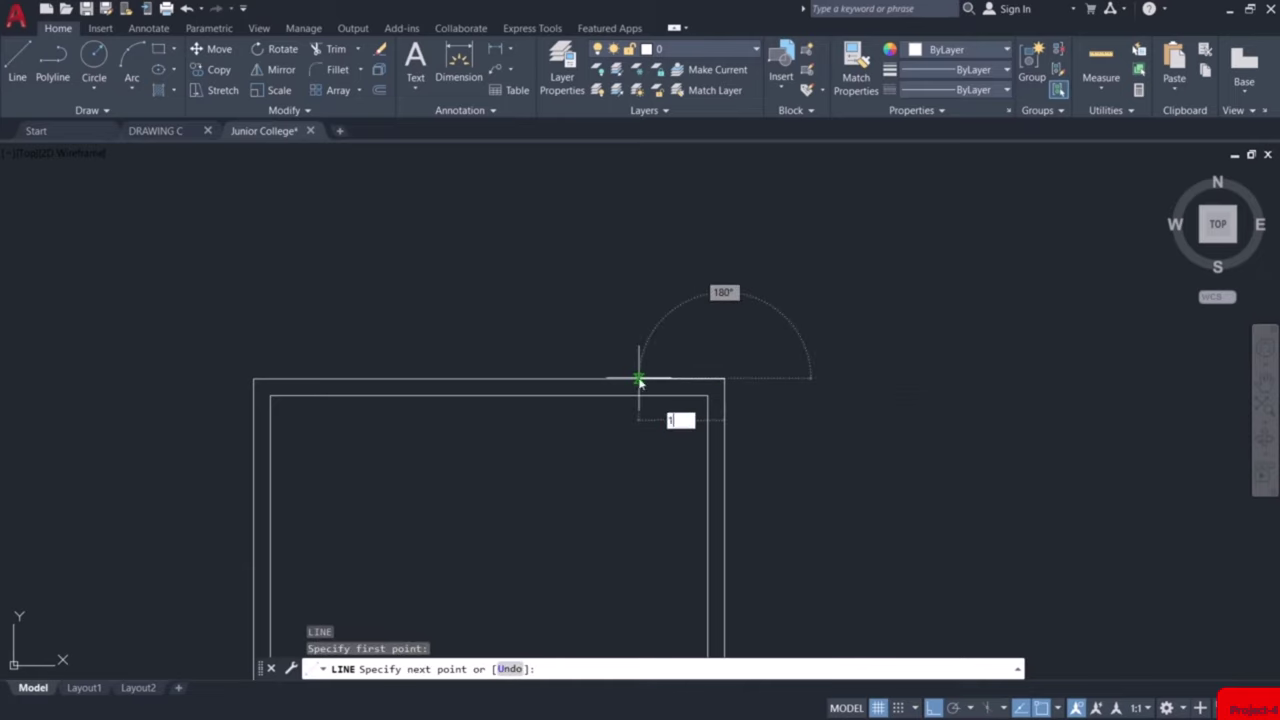
{"action": "type", "text": ".31"}
{"action": "key", "text": "Return"}
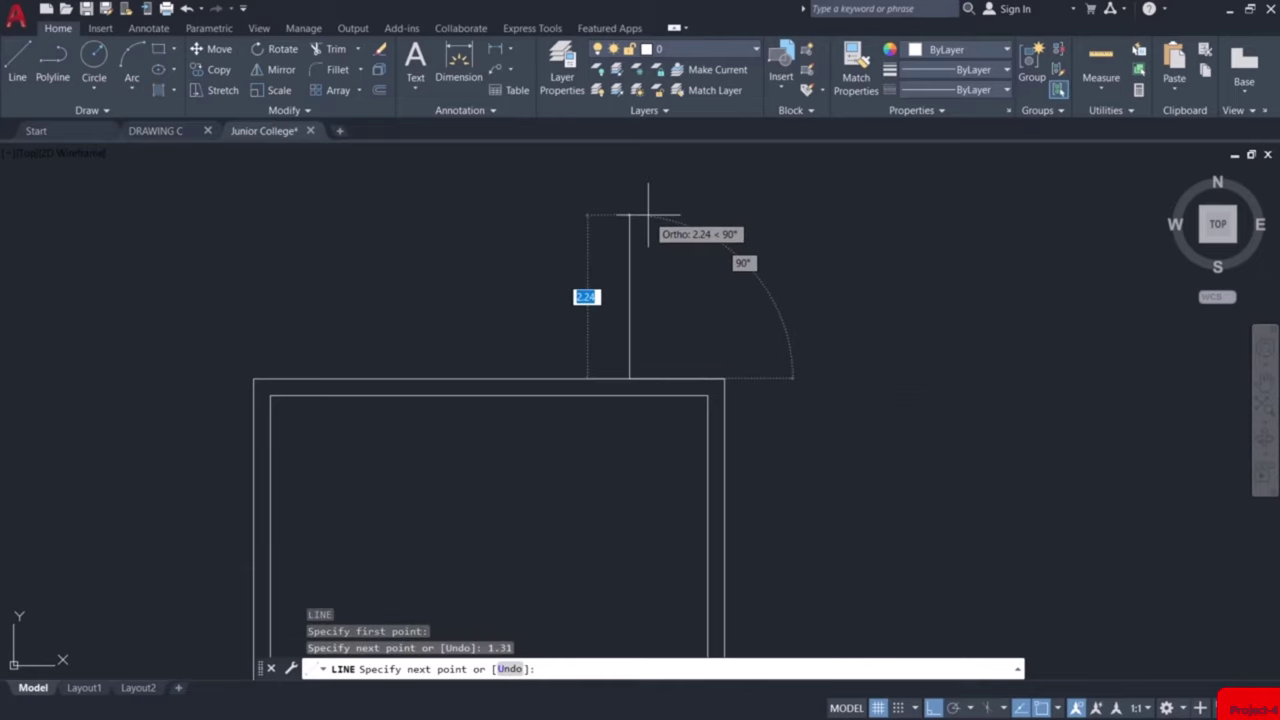
{"action": "key", "text": "Return"}
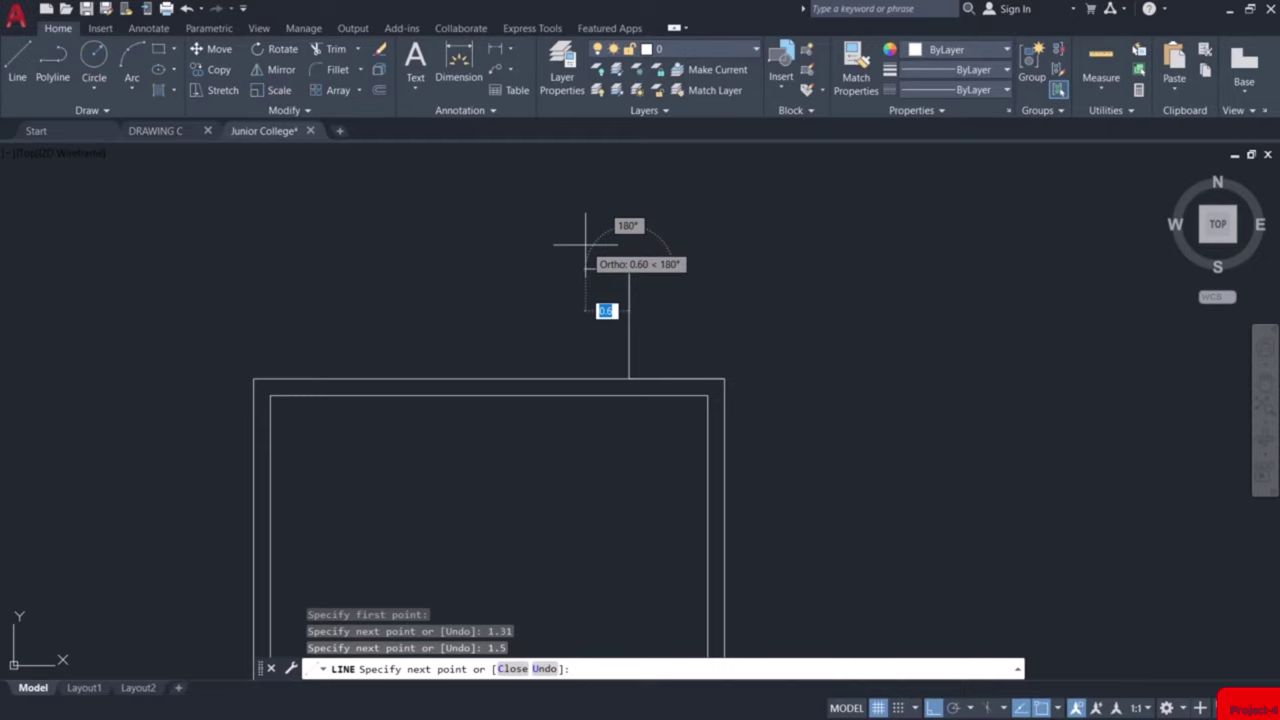
{"action": "key", "text": "Return"}
{"action": "scroll", "coordinate": [586, 243], "scroll_direction": "up", "scroll_amount": 2}
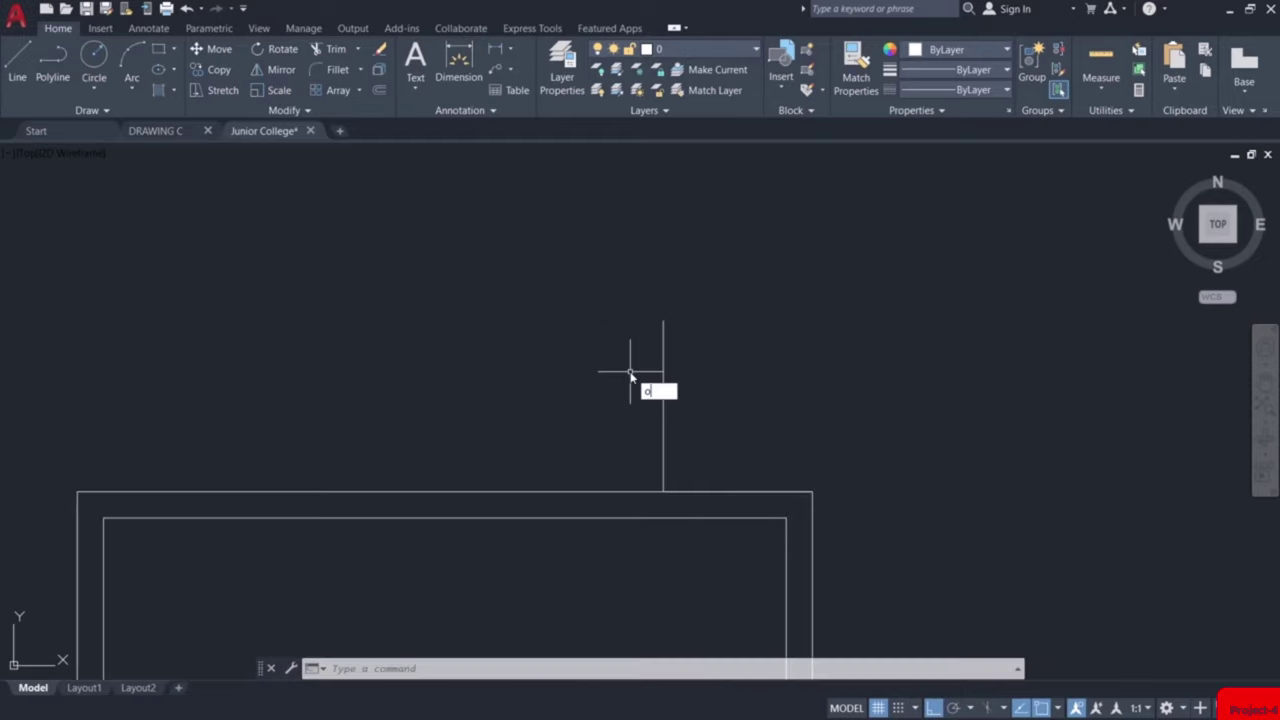
{"action": "key", "text": "Return"}
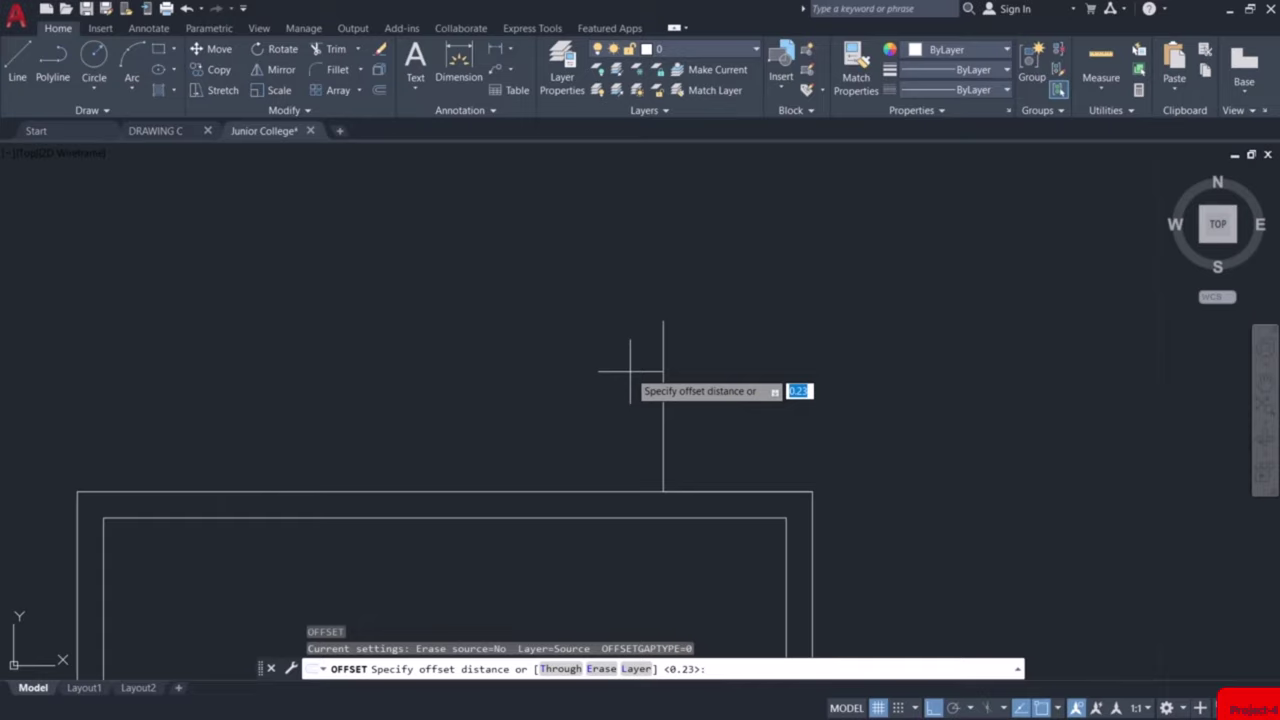
{"action": "key", "text": "Escape"}
{"action": "scroll", "coordinate": [862, 320], "scroll_direction": "down", "scroll_amount": 4}
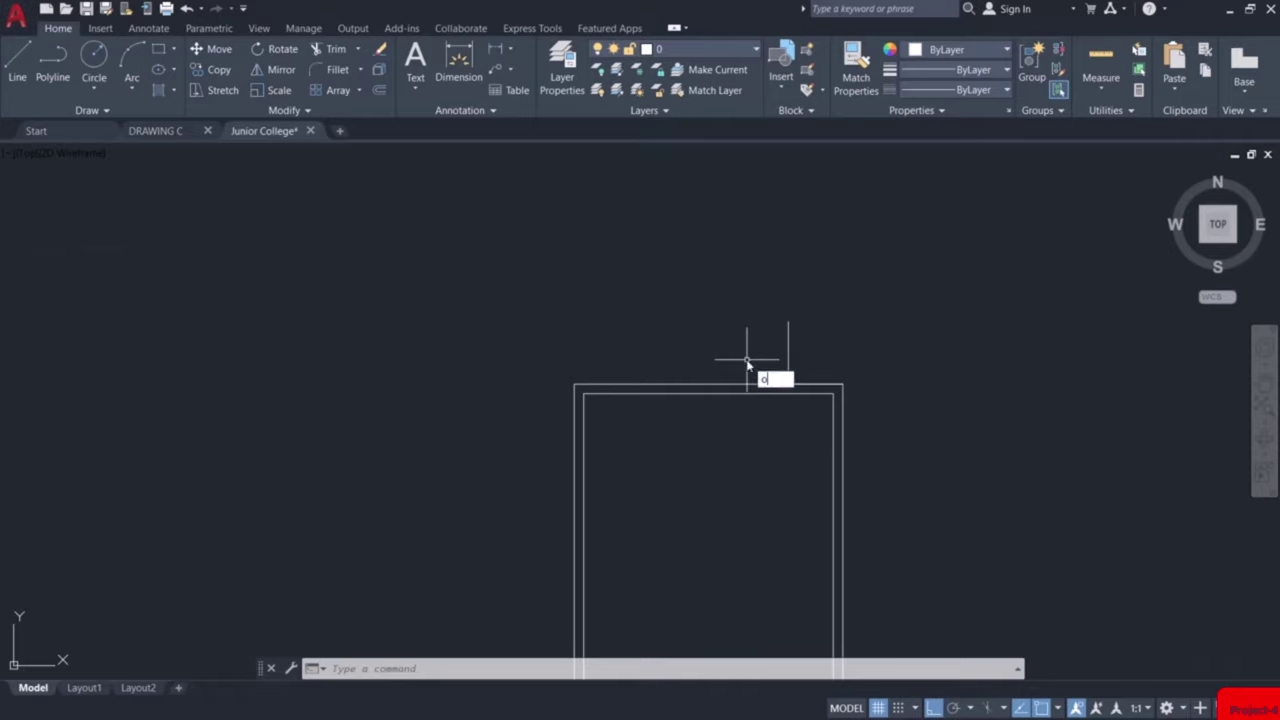
Offset the 1.5 vertical line to the left twelve times at 0.25 spacing to form the stair treads
{"action": "key", "text": "Return"}
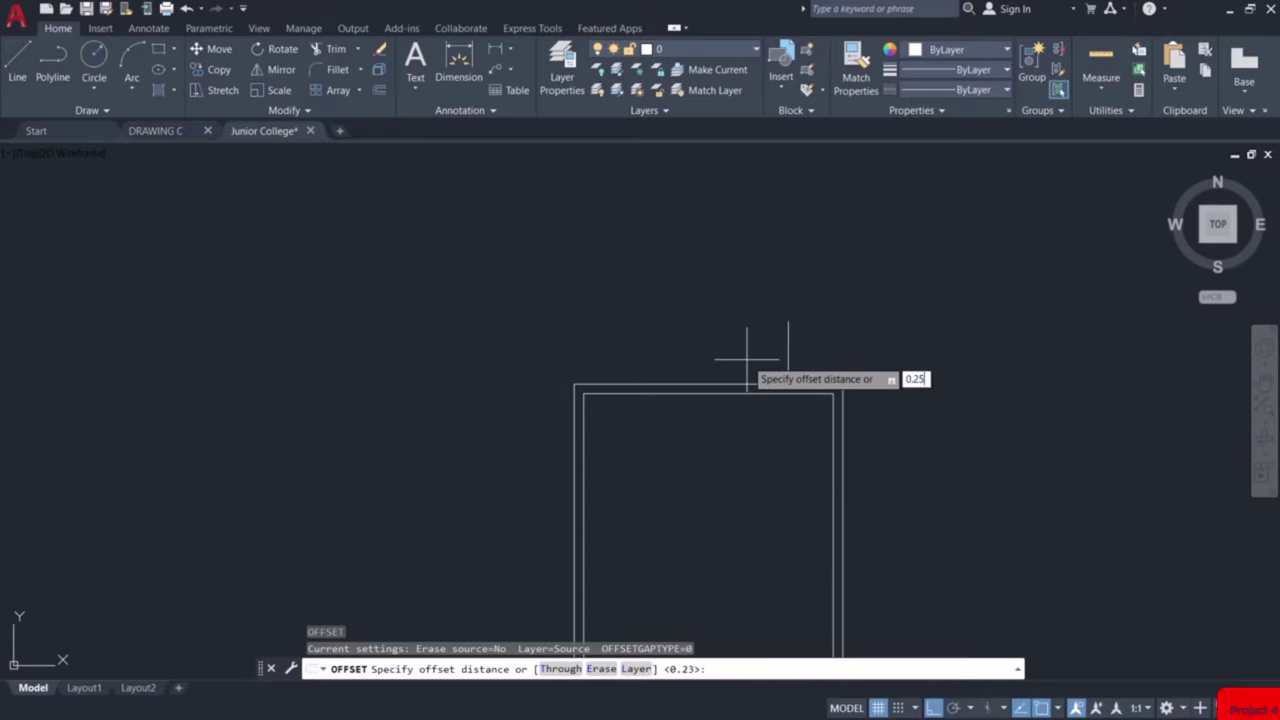
{"action": "key", "text": "Return"}
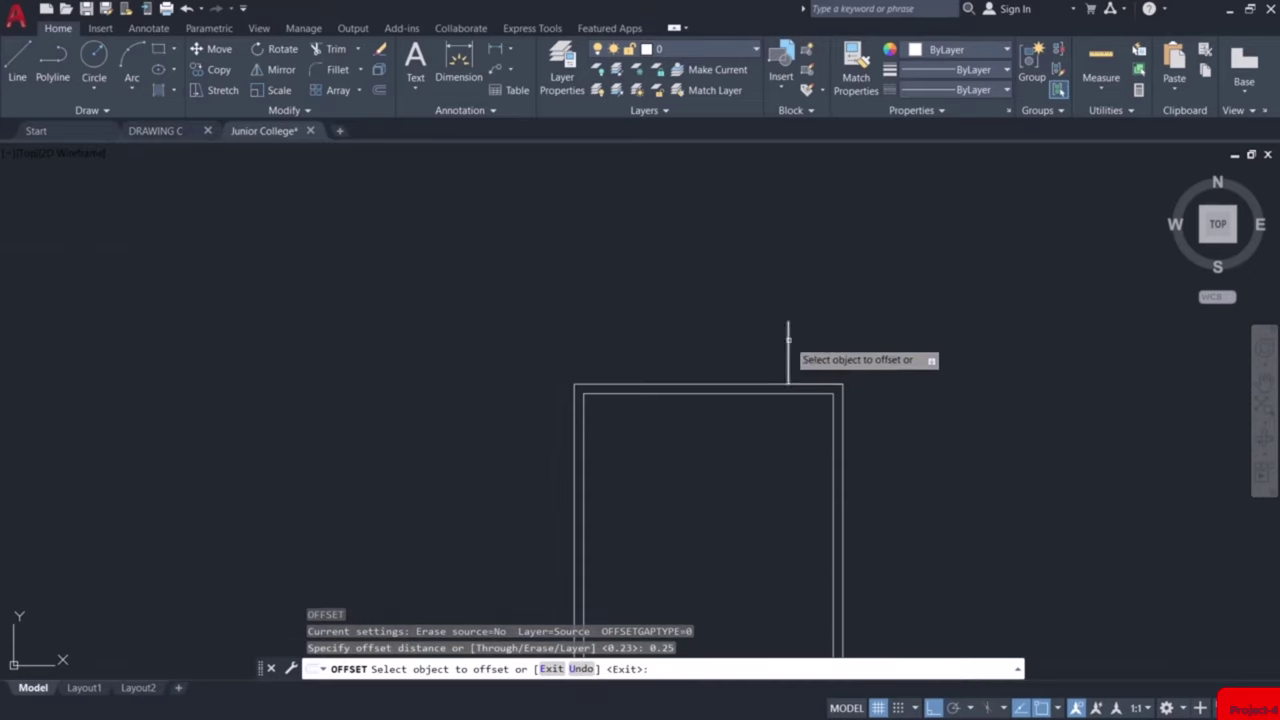
{"action": "left_click", "coordinate": [788, 345]}
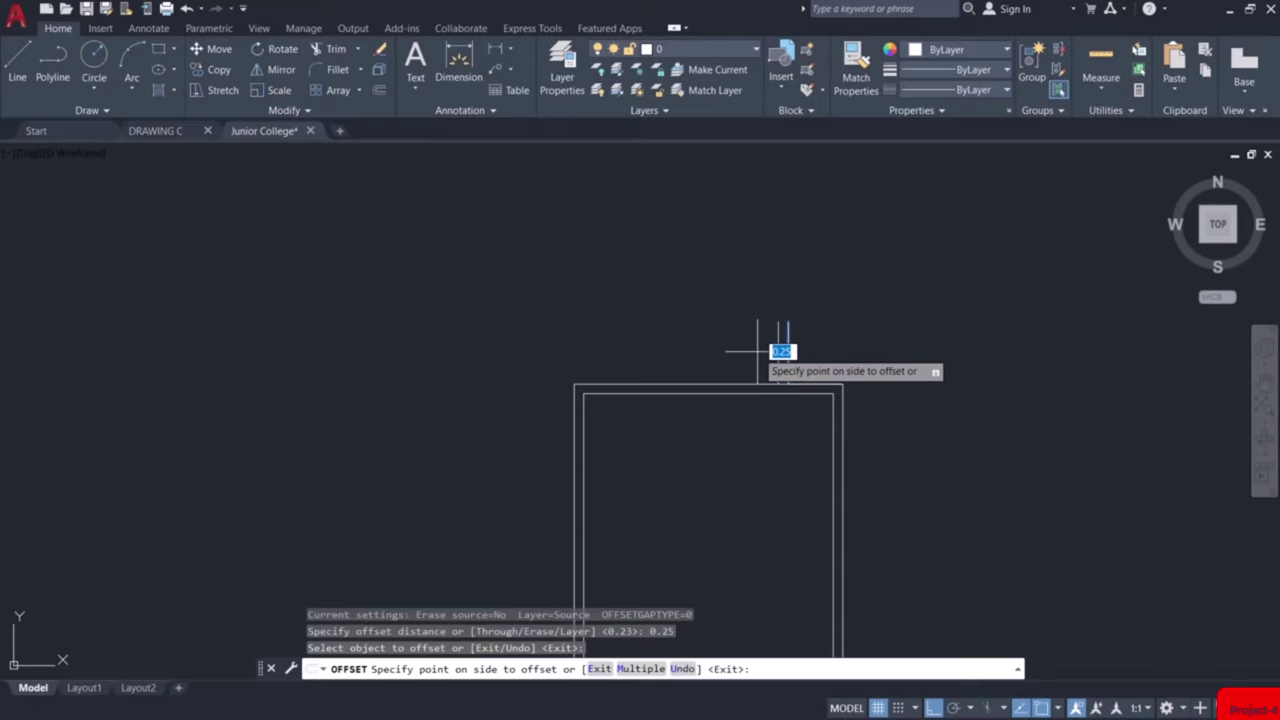
{"action": "left_click", "coordinate": [758, 351]}
{"action": "left_click", "coordinate": [778, 345]}
{"action": "type", "text": "m"}
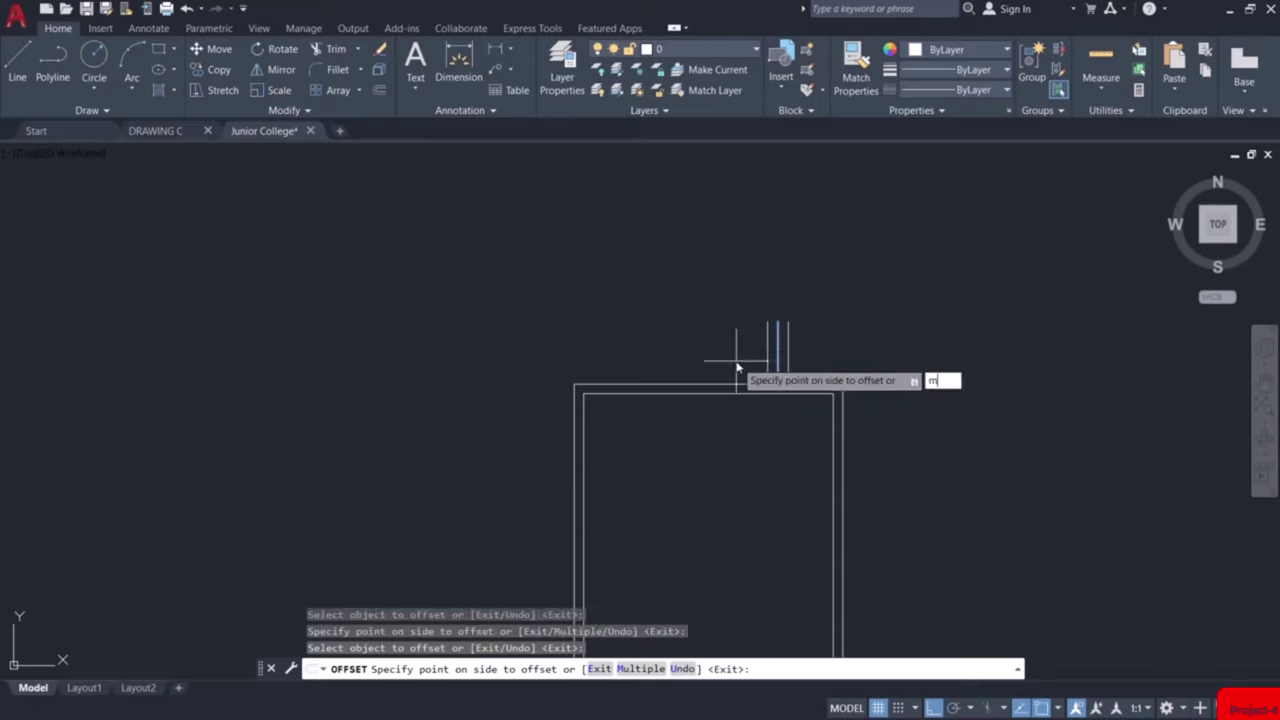
{"action": "key", "text": "Return"}
{"action": "left_click", "coordinate": [705, 362]}
{"action": "left_click", "coordinate": [712, 364]}
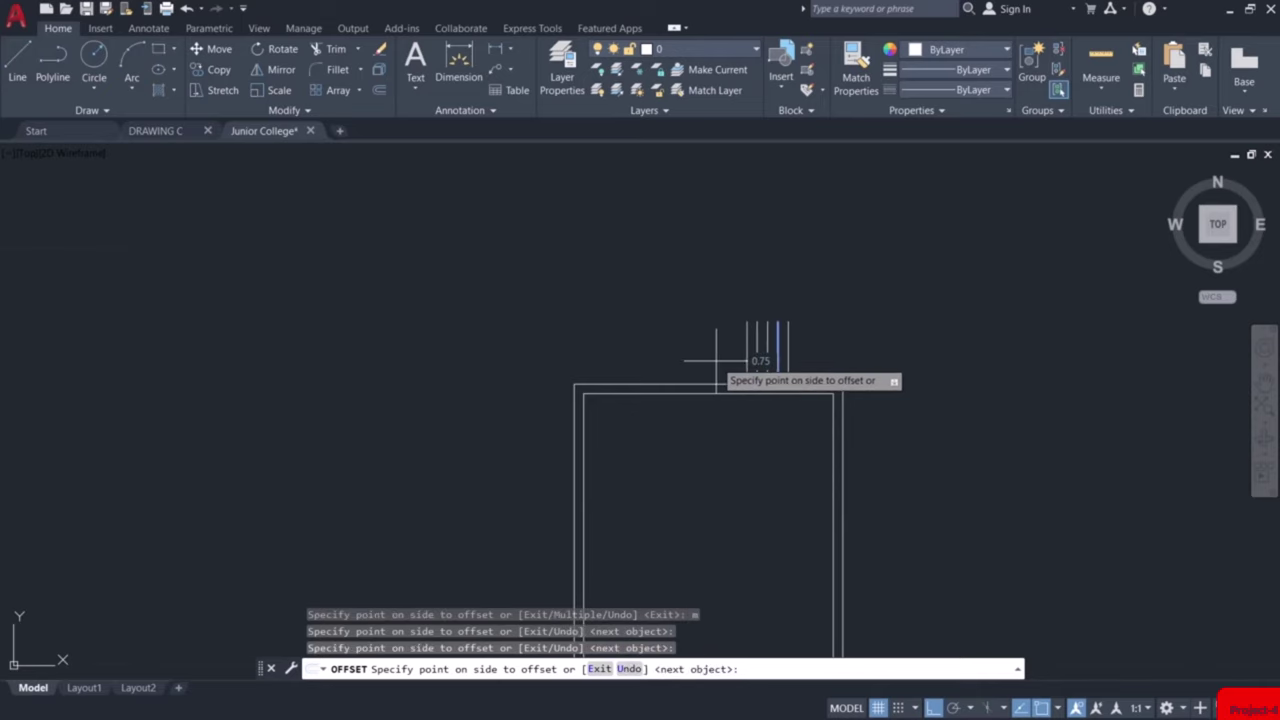
{"action": "left_click", "coordinate": [700, 360]}
{"action": "left_click", "coordinate": [686, 358]}
{"action": "left_click", "coordinate": [674, 360]}
{"action": "left_click", "coordinate": [660, 362]}
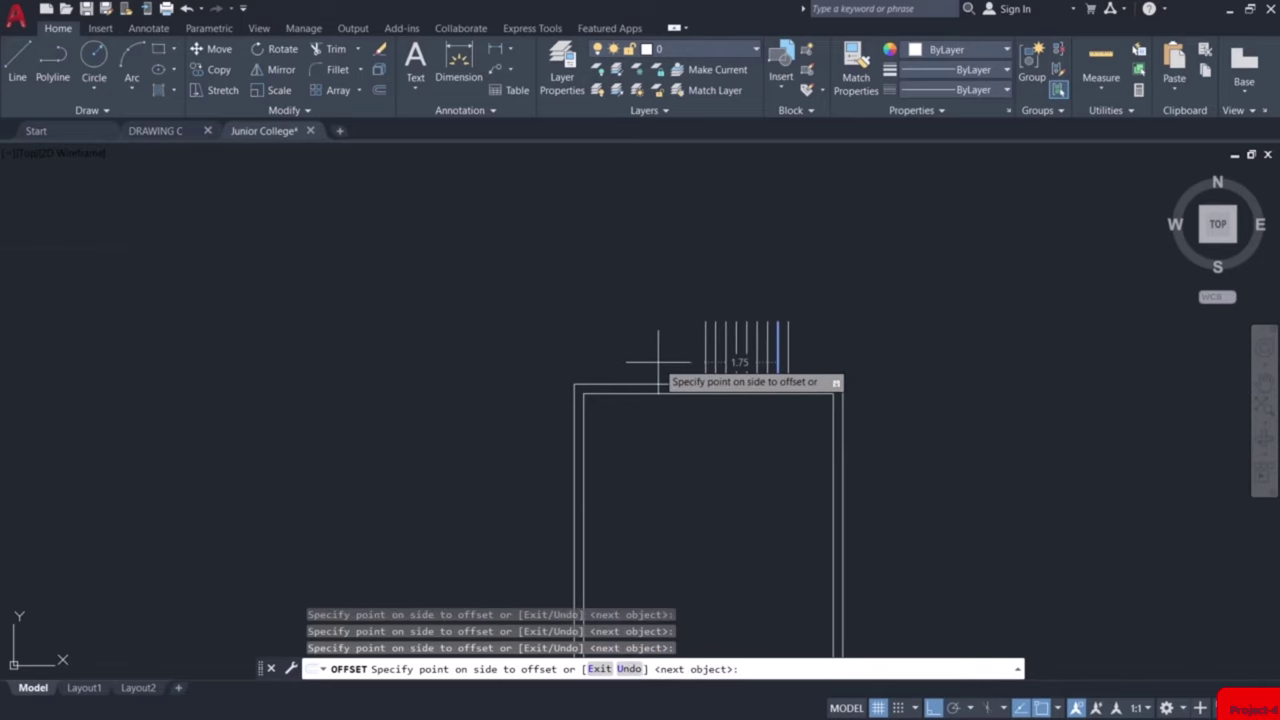
{"action": "left_click", "coordinate": [646, 363]}
{"action": "left_click", "coordinate": [640, 363]}
{"action": "left_click", "coordinate": [632, 363]}
{"action": "left_click", "coordinate": [624, 364]}
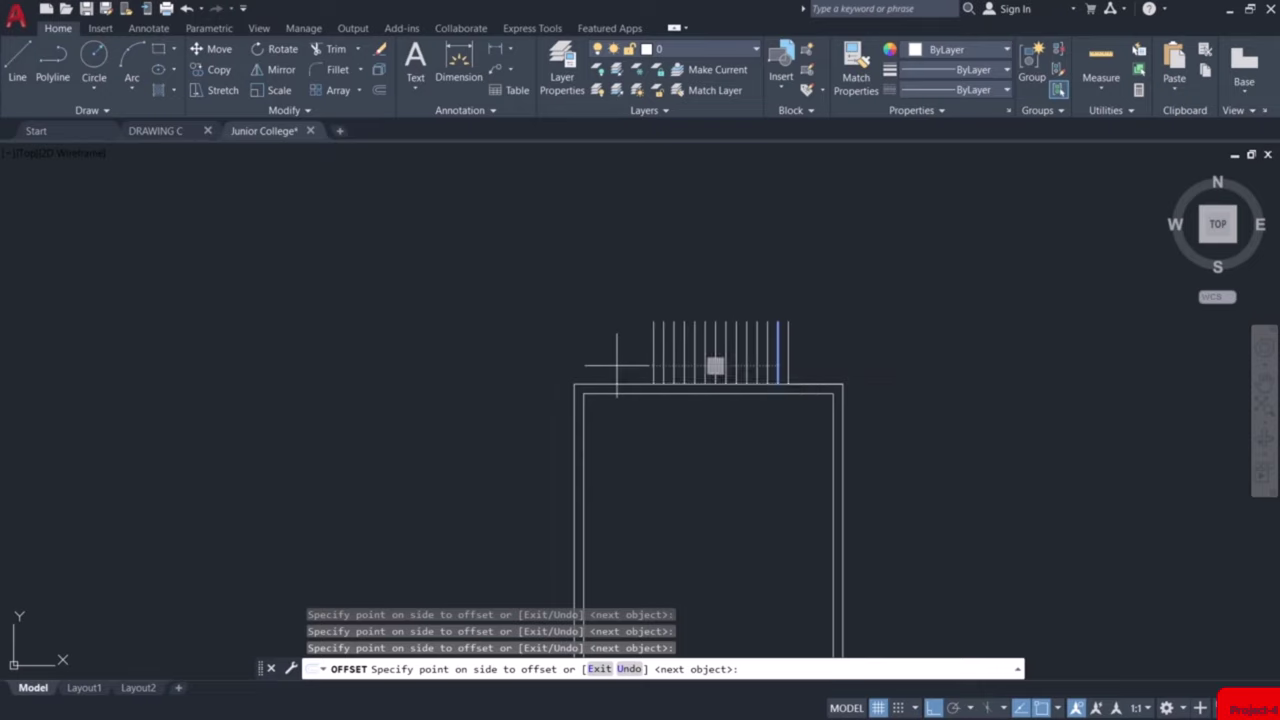
{"action": "left_click", "coordinate": [617, 364]}
{"action": "key", "text": "Escape"}
Draw a line across the top ends of all the stair treads and offset it upward to form a narrow strip
{"action": "scroll", "coordinate": [700, 362], "scroll_direction": "up", "scroll_amount": 3}
{"action": "type", "text": "l"}
{"action": "key", "text": "Return"}
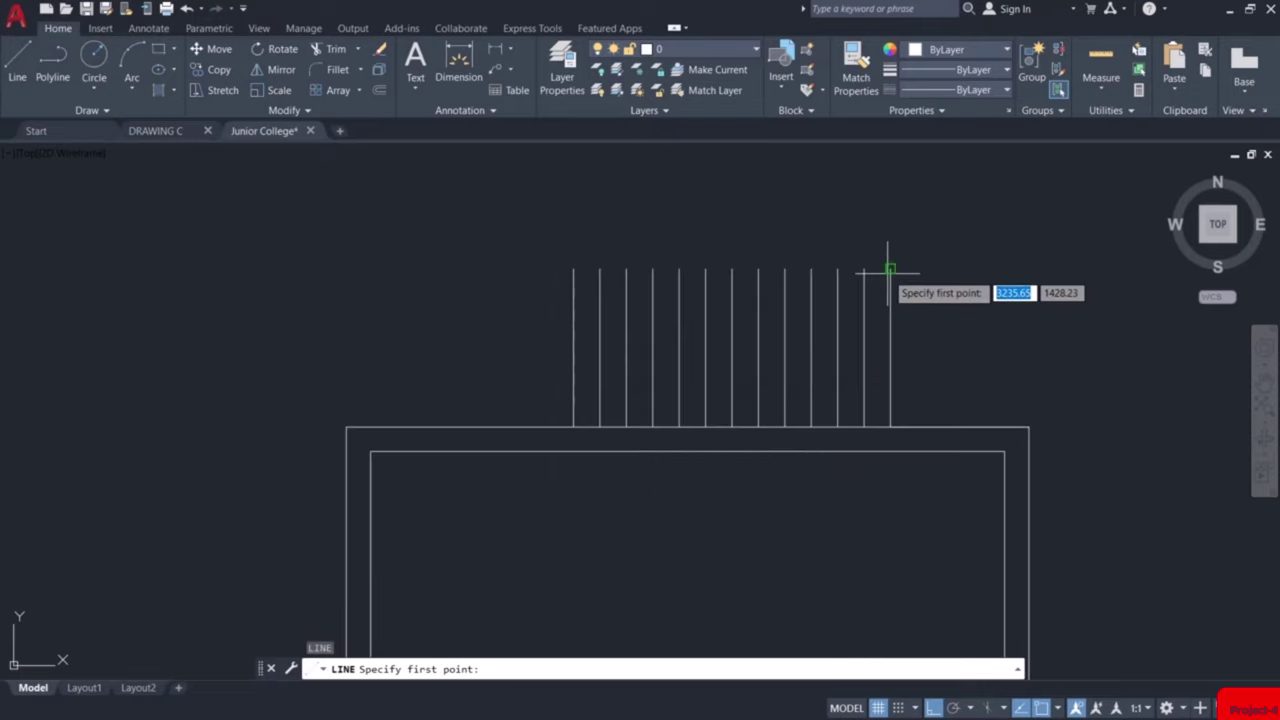
{"action": "left_click", "coordinate": [891, 267]}
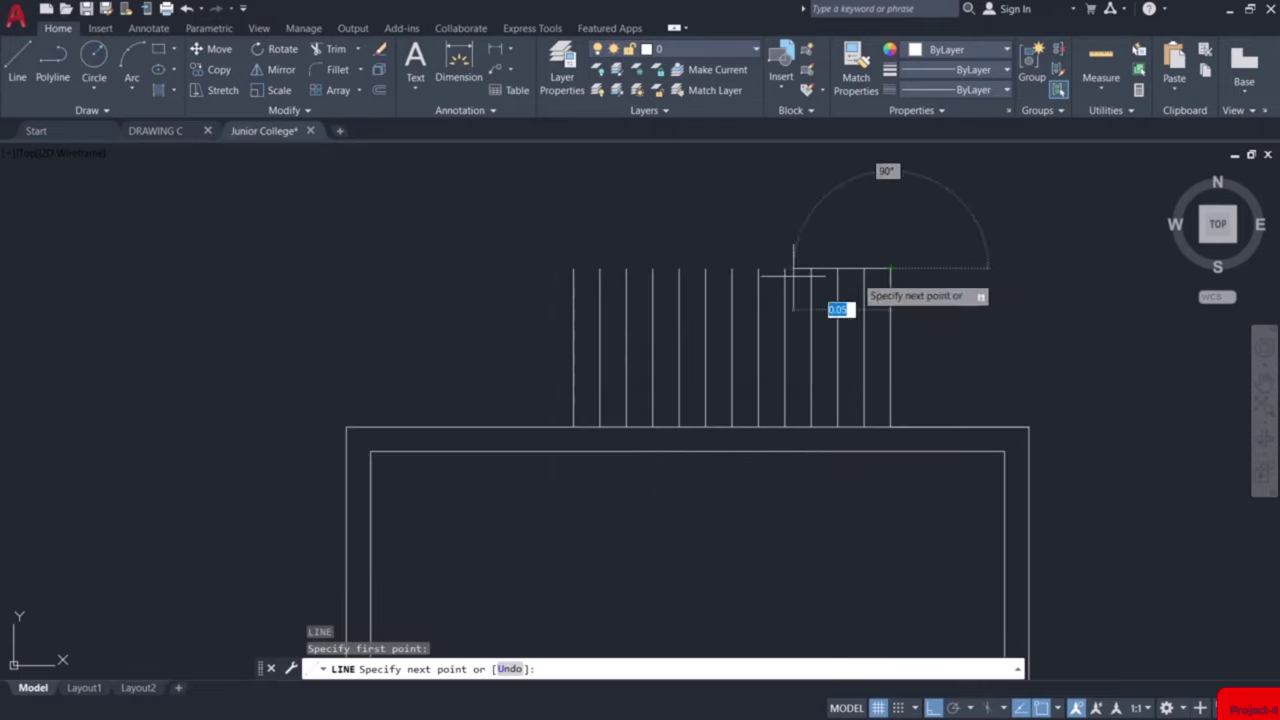
{"action": "left_click", "coordinate": [573, 268]}
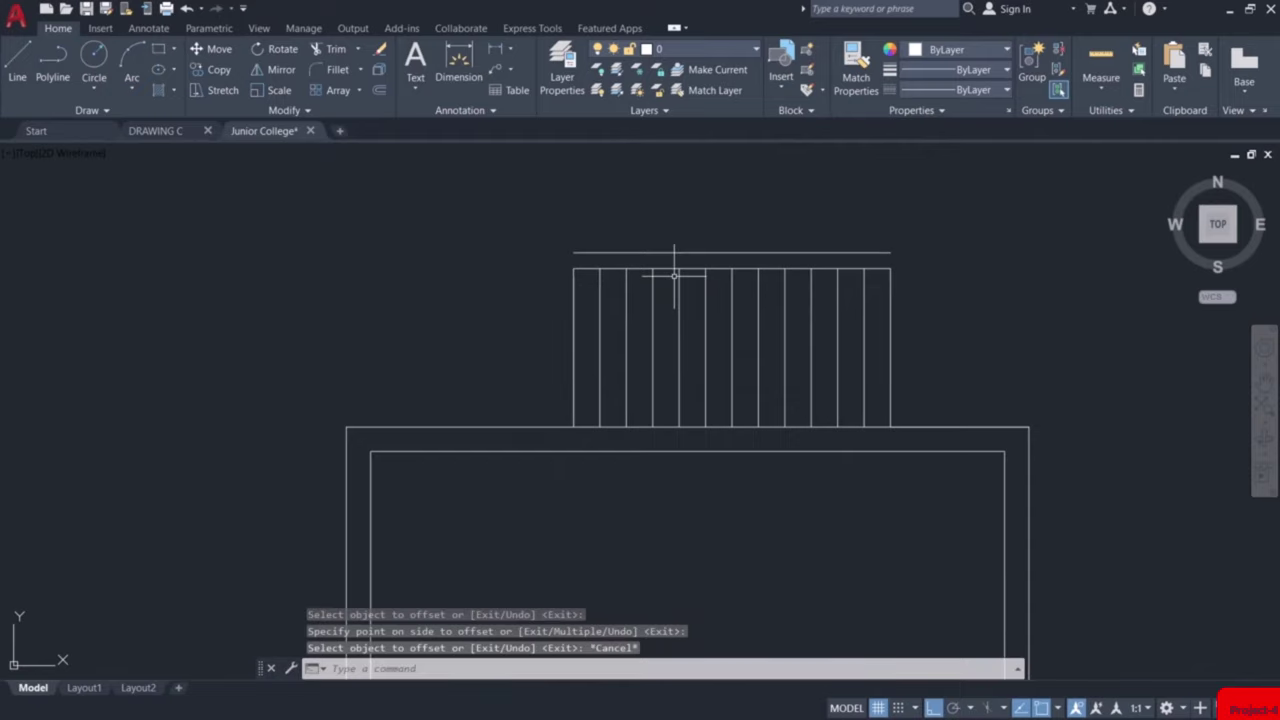
Close both ends of the narrow strip above the treads with short vertical lines
{"action": "type", "text": "l"}
{"action": "key", "text": "Return"}
{"action": "left_click", "coordinate": [573, 252]}
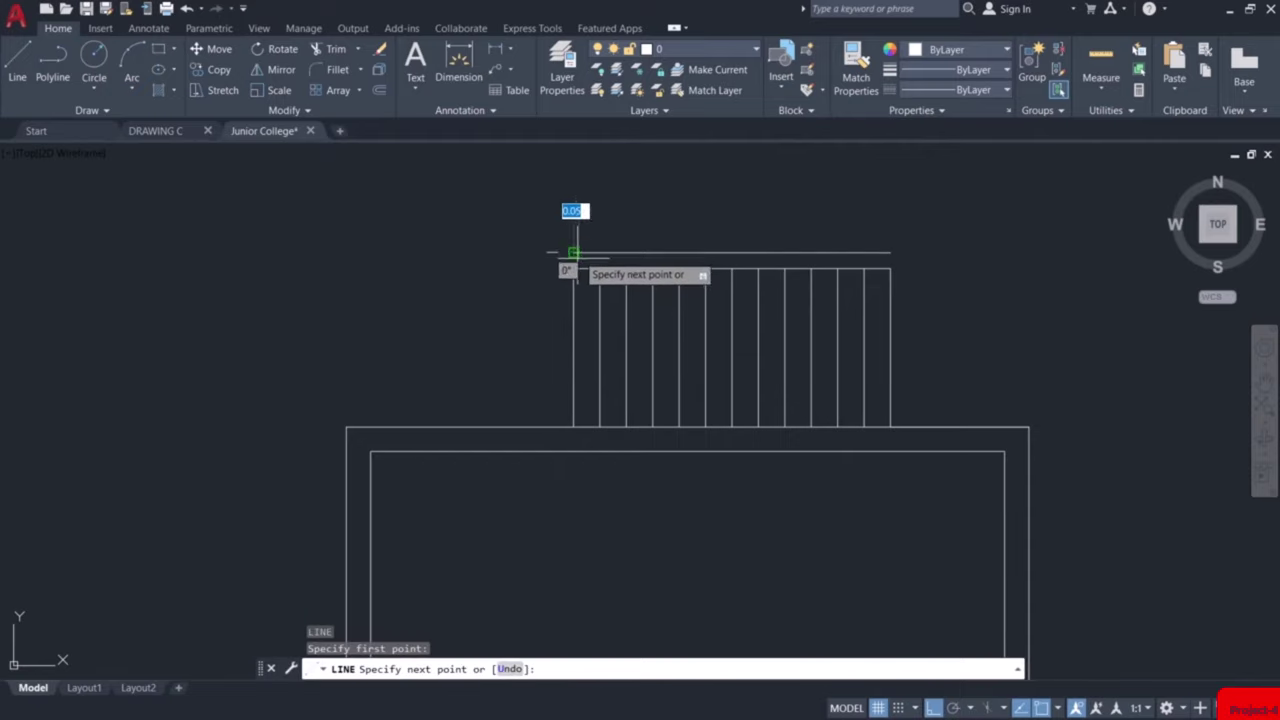
{"action": "left_click", "coordinate": [573, 268]}
{"action": "key", "text": "Return"}
{"action": "key", "text": "Return"}
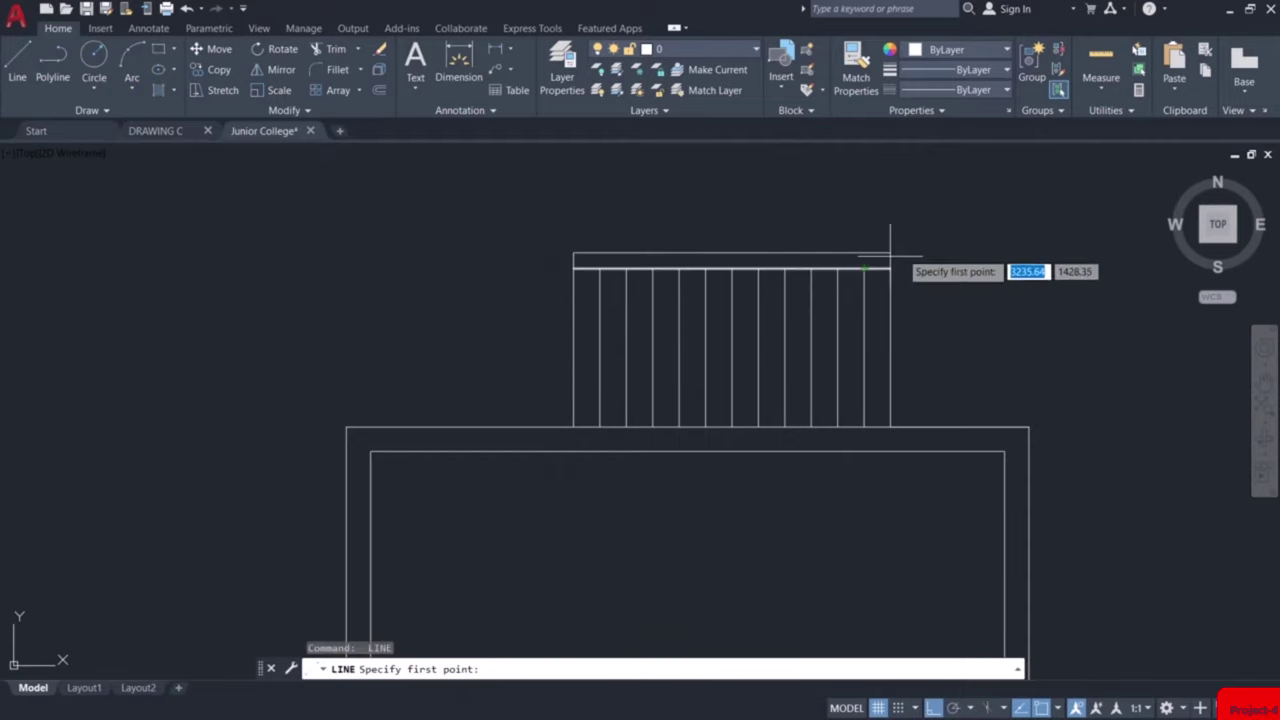
{"action": "left_click", "coordinate": [891, 268]}
{"action": "left_click", "coordinate": [891, 252]}
{"action": "key", "text": "Escape"}
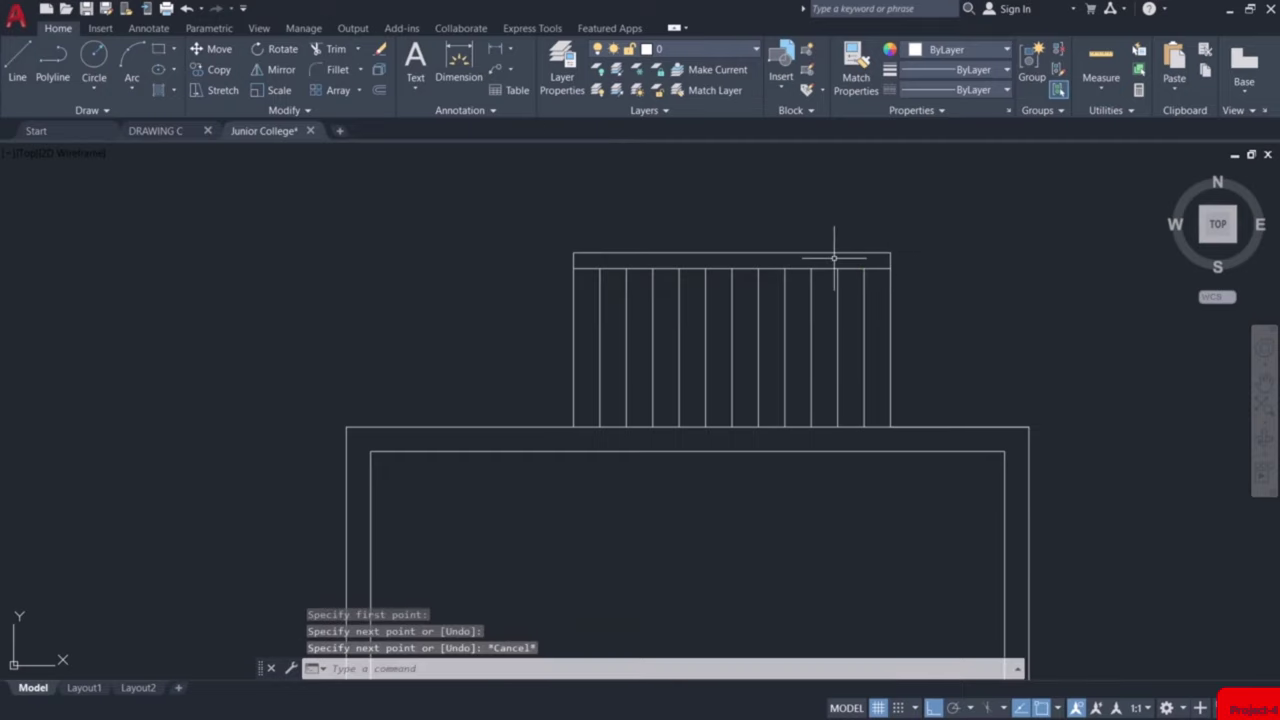
Draw a line along the foot of the stair treads on the room's top wall, from the rightmost tread to the leftmost
{"action": "middle_click_drag", "start_coordinate": [859, 252], "coordinate": [816, 333]}
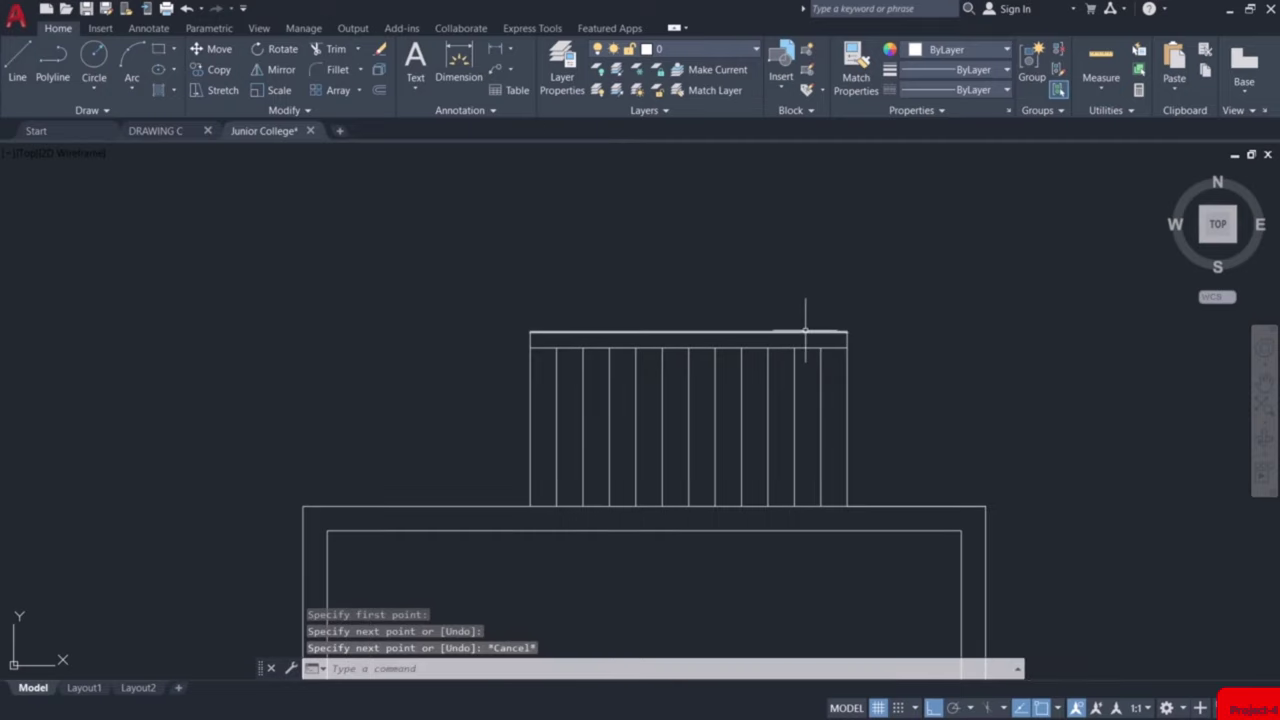
{"action": "key", "text": "Return"}
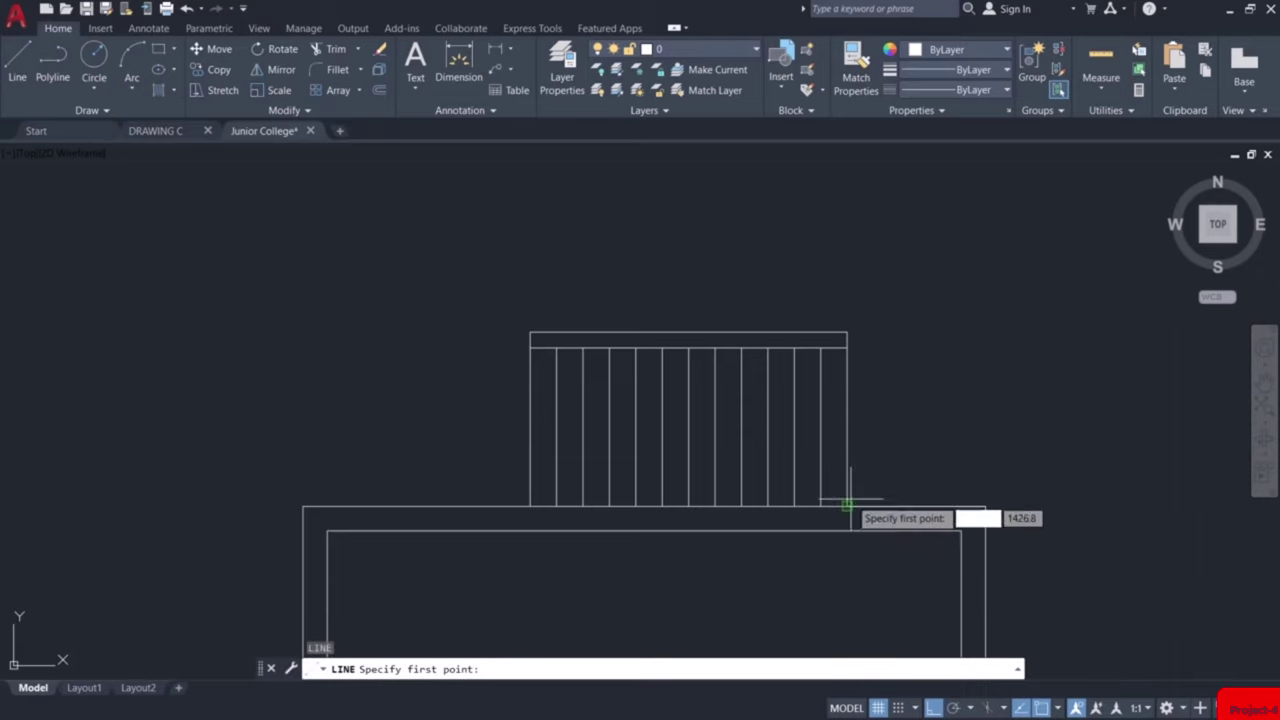
{"action": "left_click", "coordinate": [848, 506]}
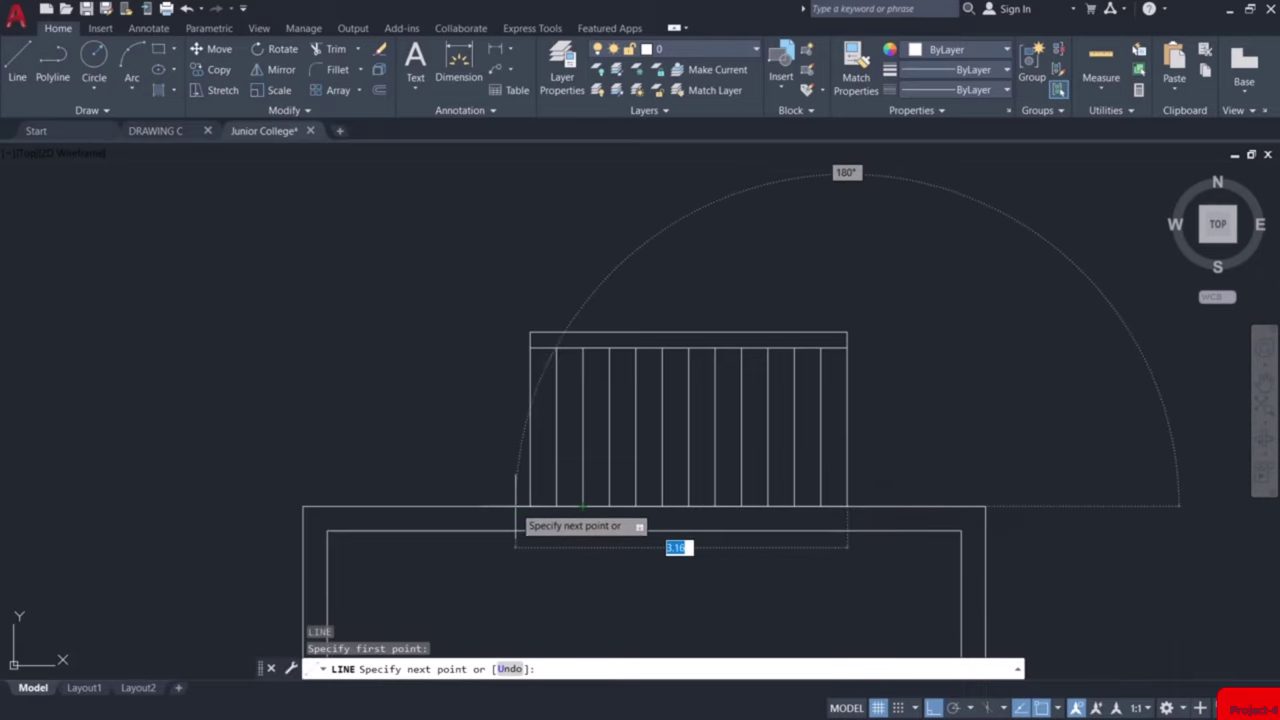
{"action": "left_click", "coordinate": [537, 507]}
{"action": "key", "text": "Escape"}
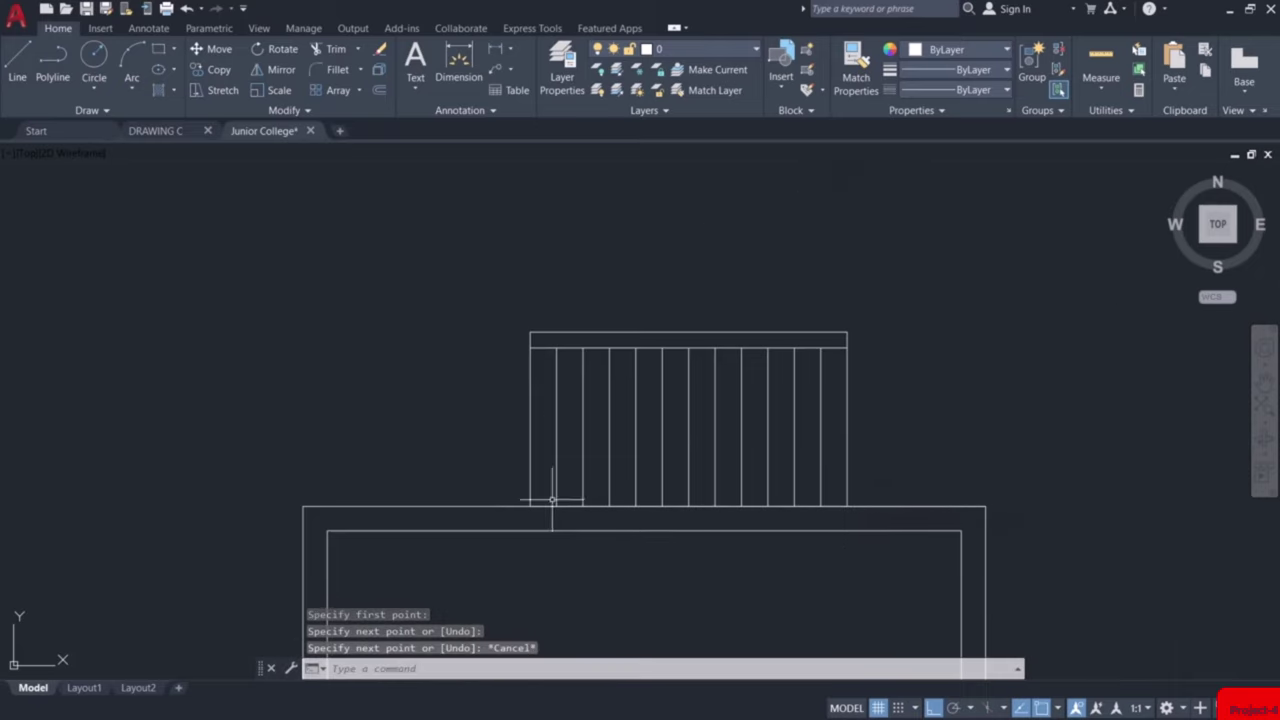
Mirror the treads and strip upward about a horizontal line through the midpoint of the strip's right end, keeping the originals
{"action": "left_click", "coordinate": [917, 289]}
{"action": "left_click", "coordinate": [464, 435]}
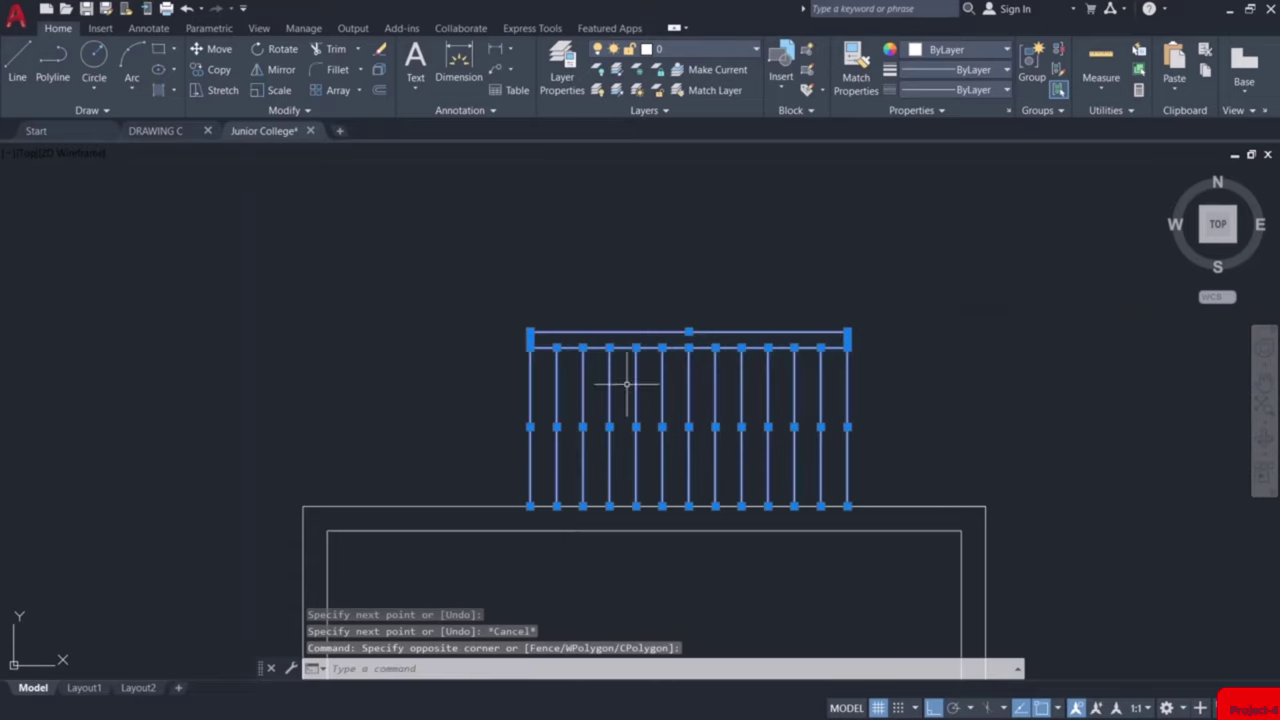
{"action": "type", "text": "mi"}
{"action": "key", "text": "Return"}
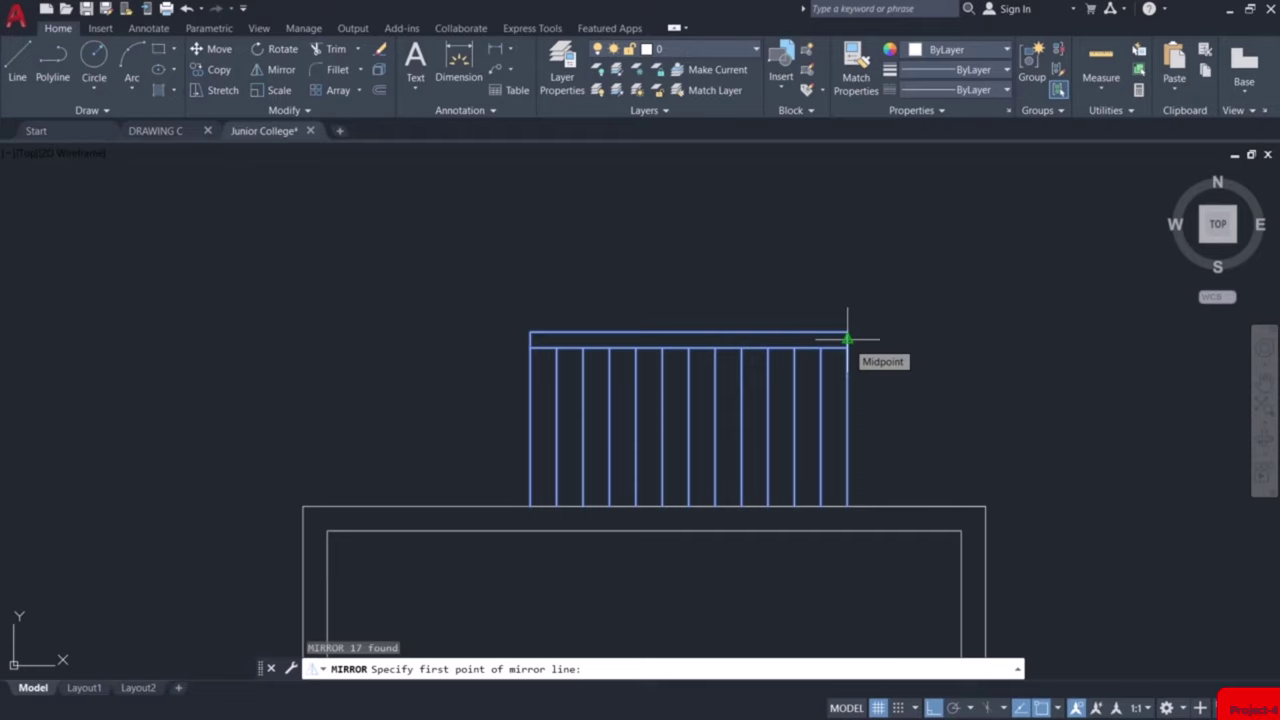
{"action": "left_click", "coordinate": [847, 340]}
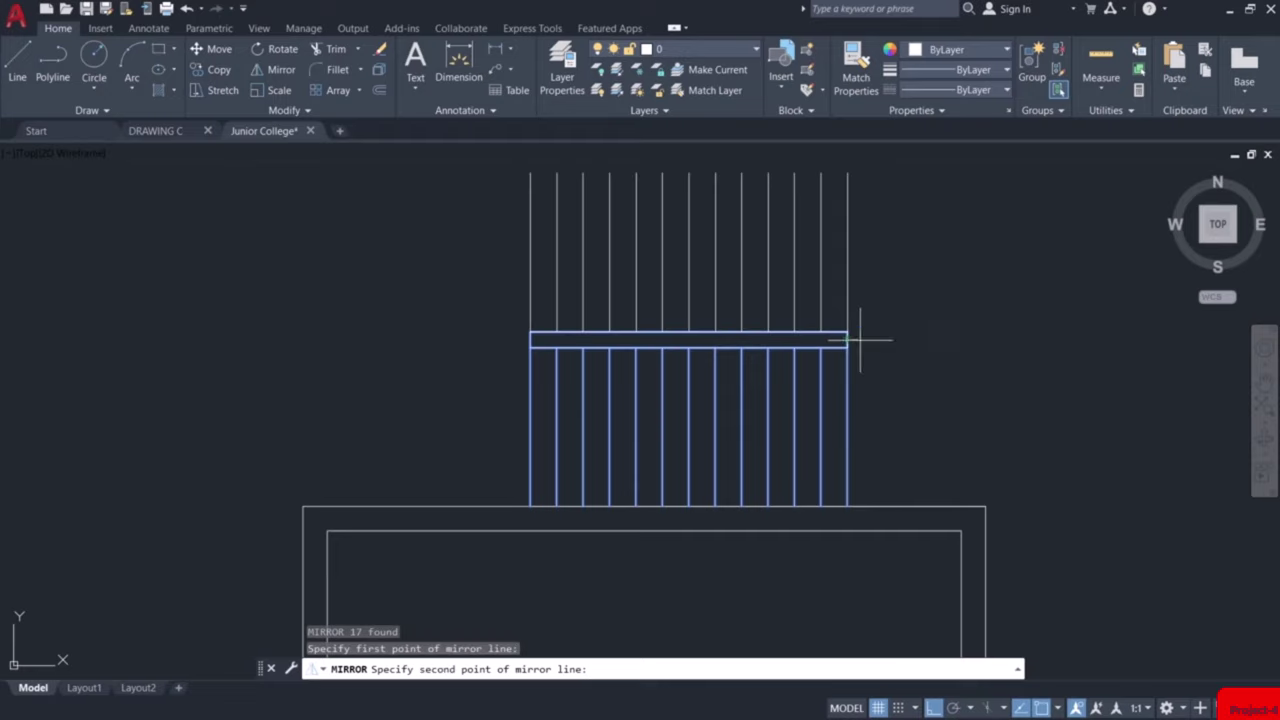
{"action": "left_click", "coordinate": [957, 338]}
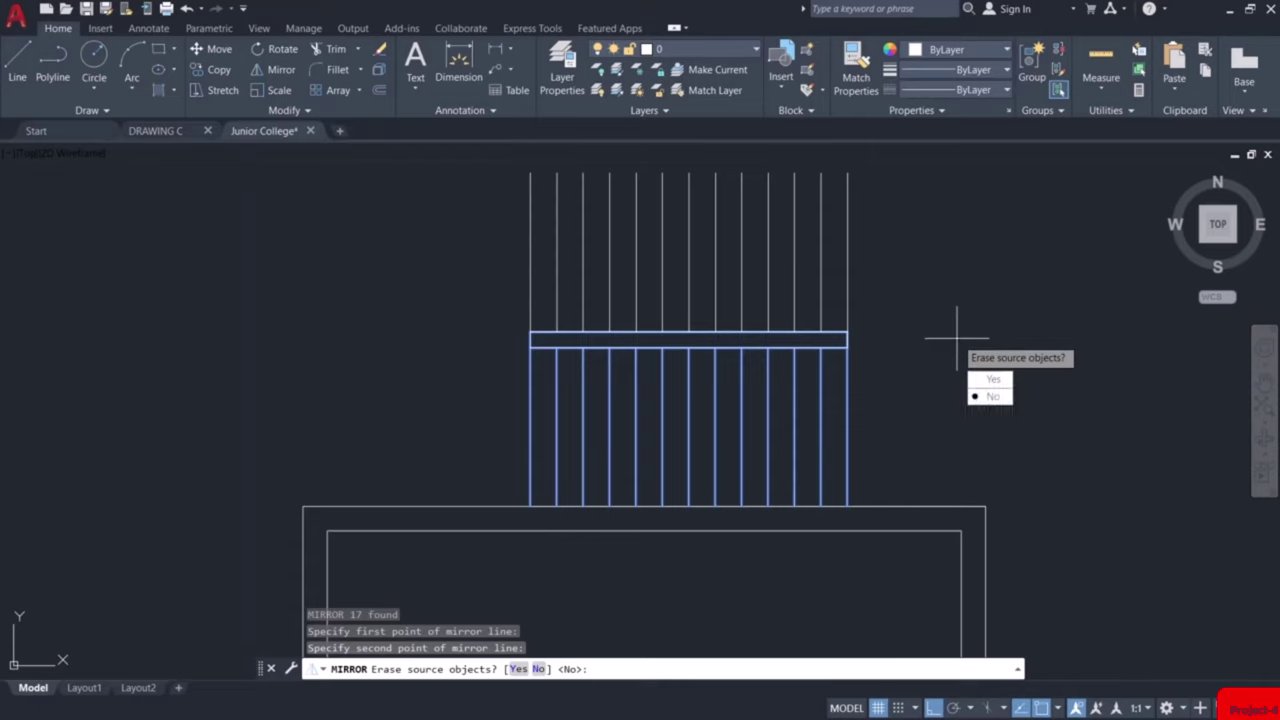
{"action": "key", "text": "Return"}
Draw a line across the top ends of the mirrored upper treads, from the leftmost to the rightmost
{"action": "type", "text": "l"}
{"action": "key", "text": "Return"}
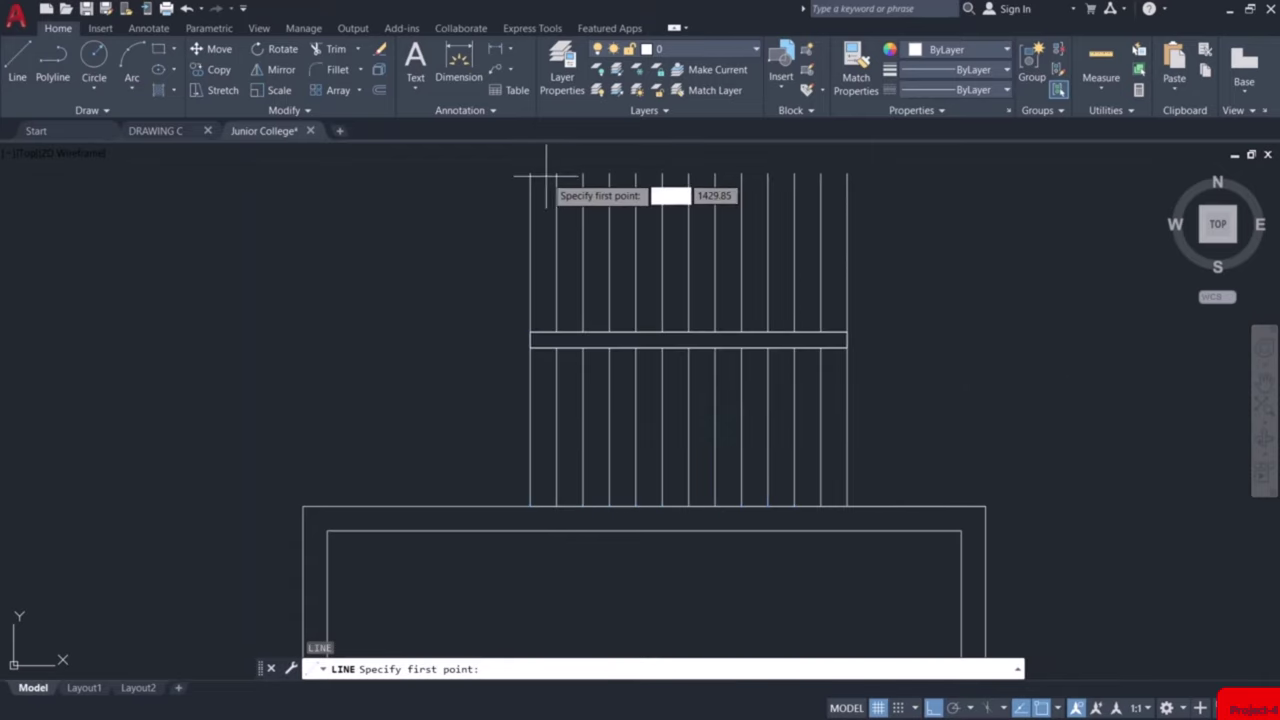
{"action": "left_click", "coordinate": [530, 173]}
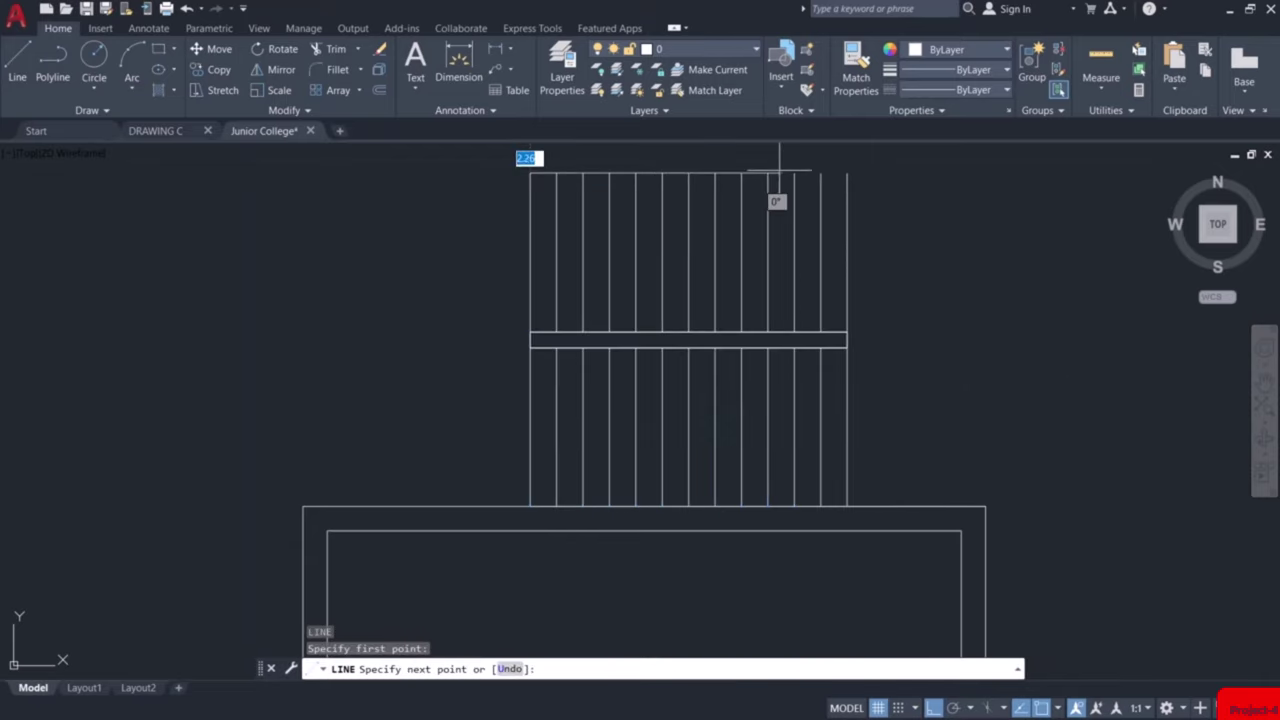
{"action": "left_click", "coordinate": [846, 173]}
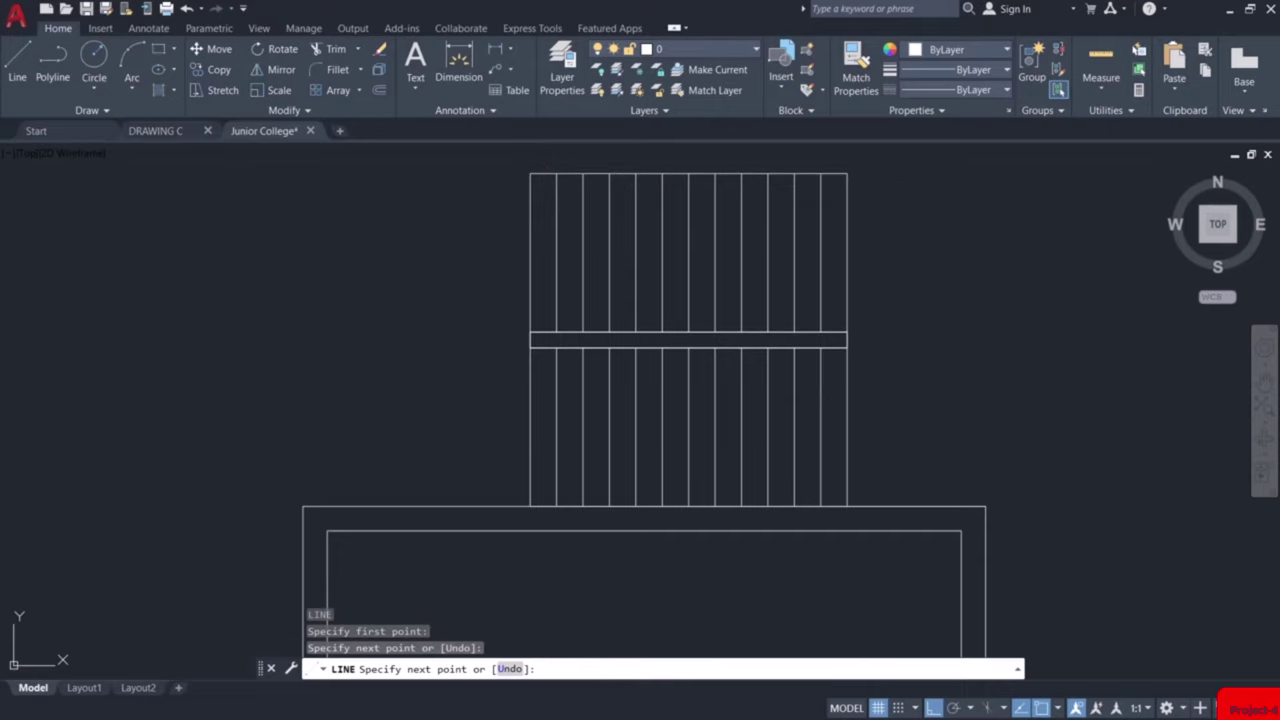
{"action": "key", "text": "Return"}
Draw a rectangle 10.13 long and 10 wide above the staircase, starting where the left wall's inner line meets the stair block's top edge
{"action": "scroll", "coordinate": [814, 349], "scroll_direction": "down", "scroll_amount": 3}
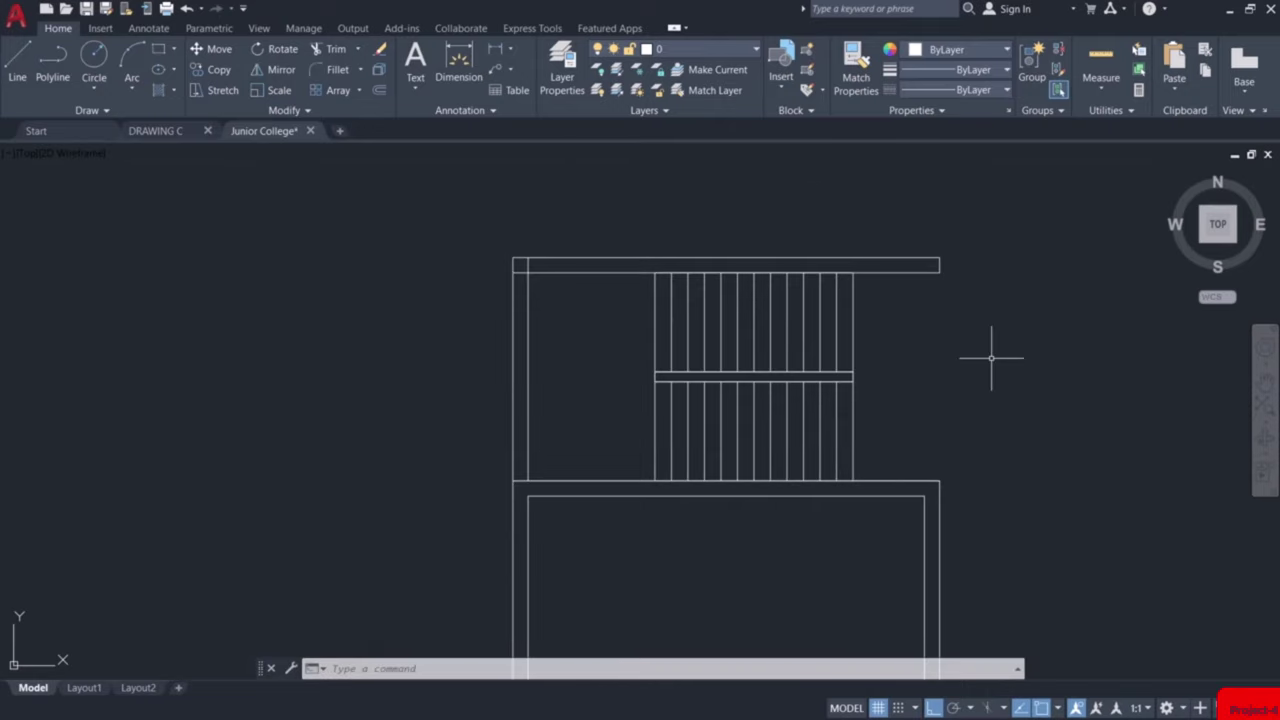
{"action": "scroll", "coordinate": [991, 357], "scroll_direction": "down", "scroll_amount": 4}
{"action": "middle_click_drag", "start_coordinate": [991, 357], "coordinate": [857, 453]}
{"action": "scroll", "coordinate": [784, 437], "scroll_direction": "up", "scroll_amount": 4}
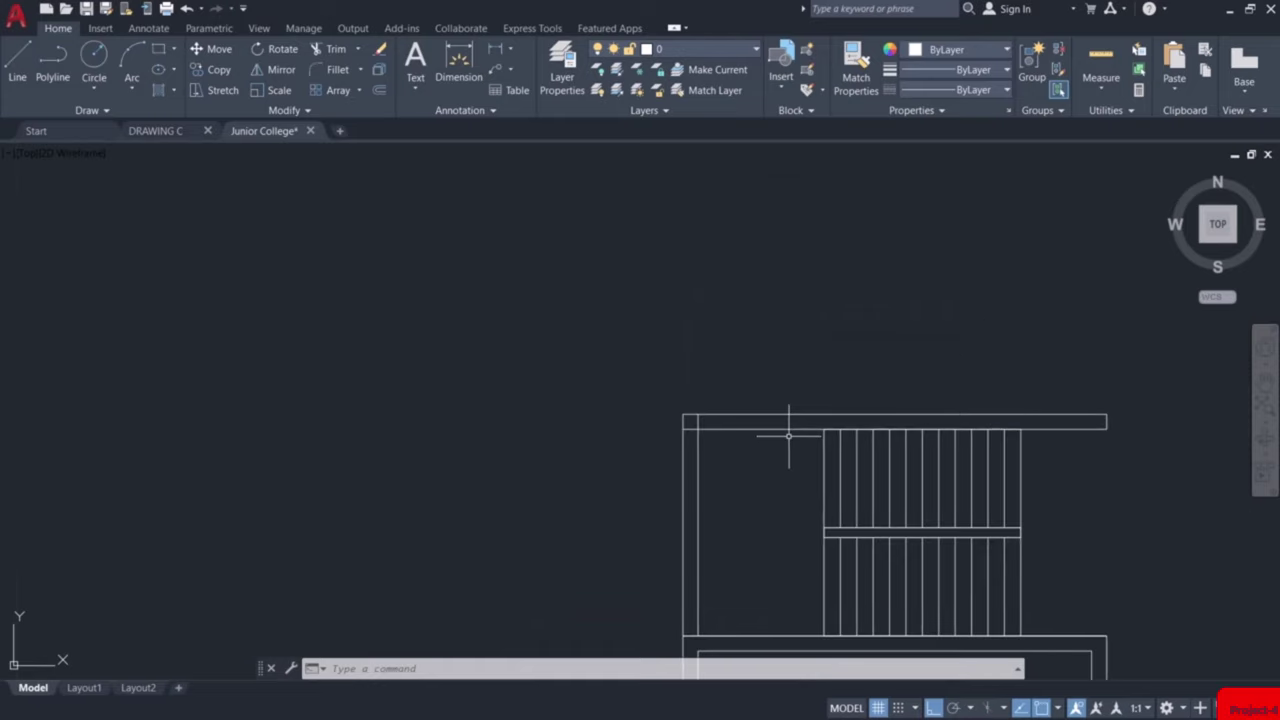
{"action": "type", "text": "rec"}
{"action": "key", "text": "Return"}
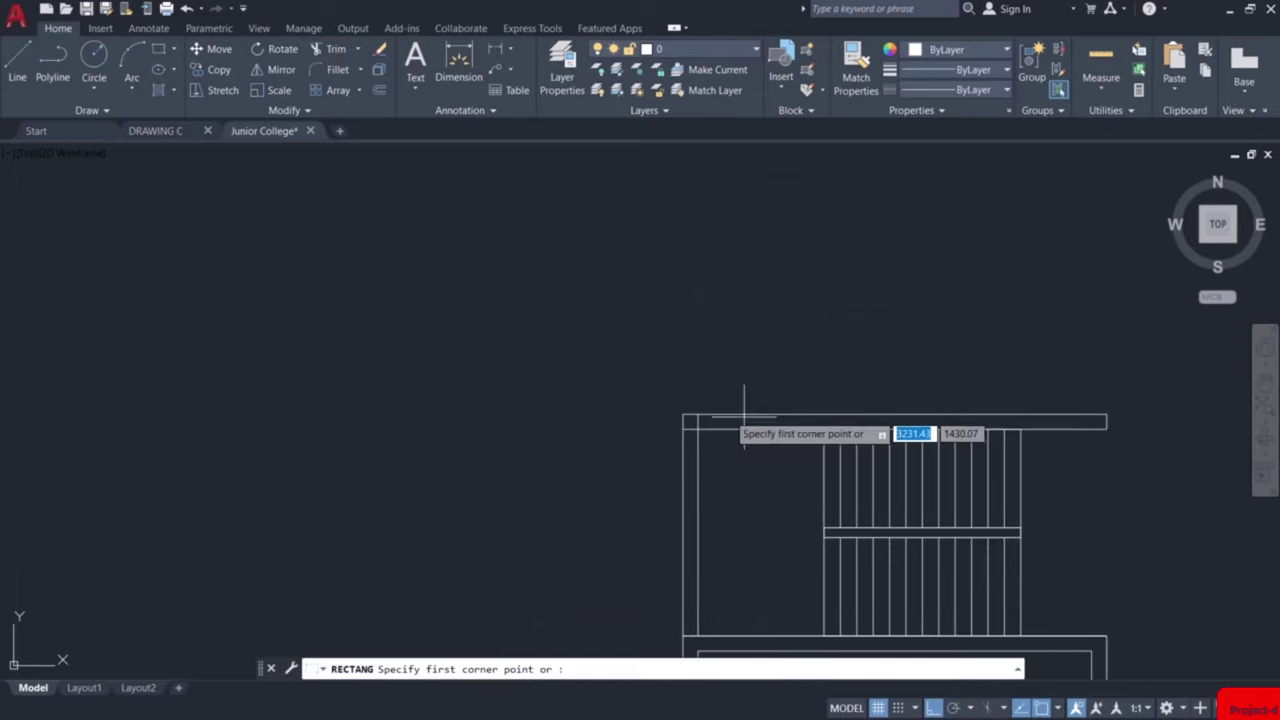
{"action": "left_click", "coordinate": [698, 413]}
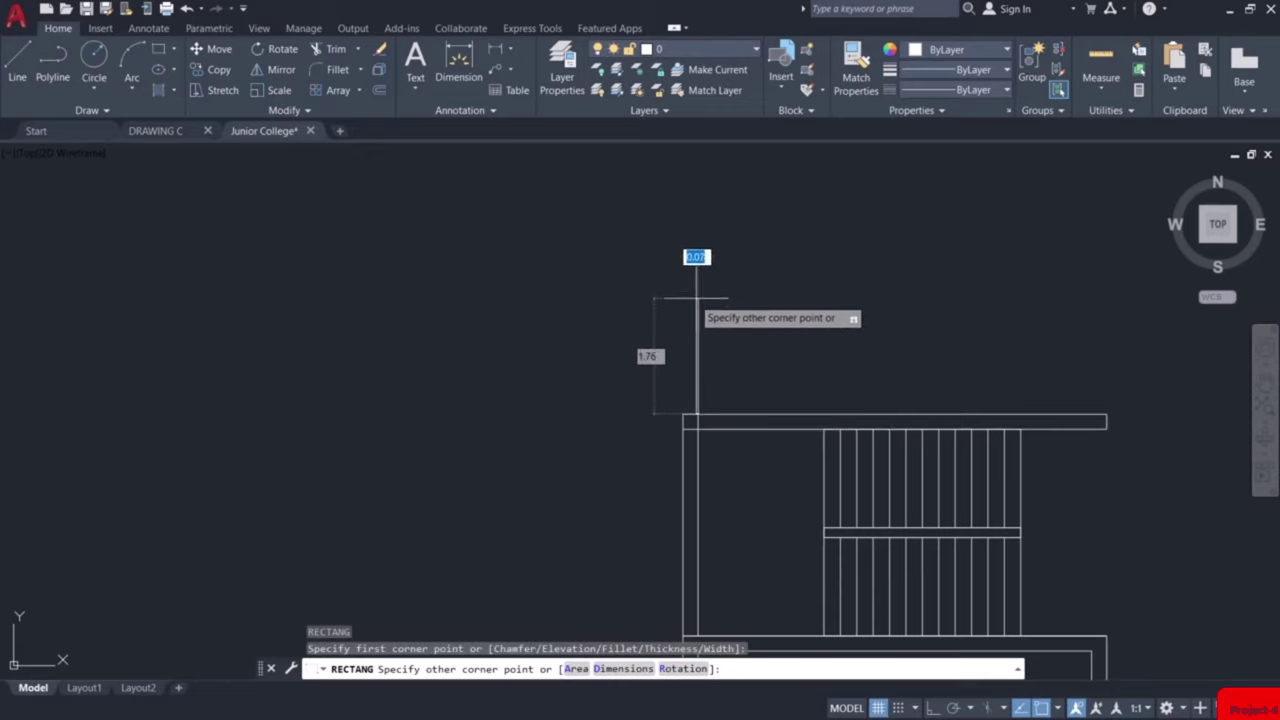
{"action": "scroll", "coordinate": [940, 264], "scroll_direction": "up", "scroll_amount": 4}
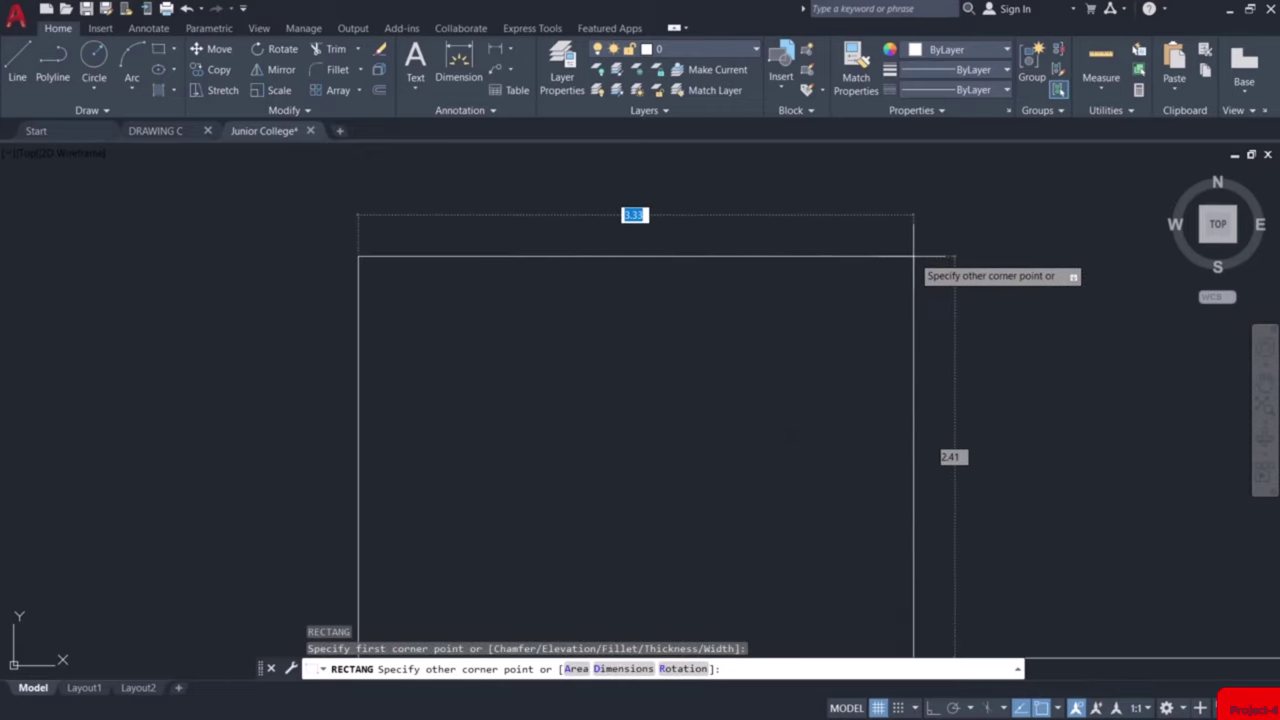
{"action": "scroll", "coordinate": [790, 395], "scroll_direction": "down", "scroll_amount": 4}
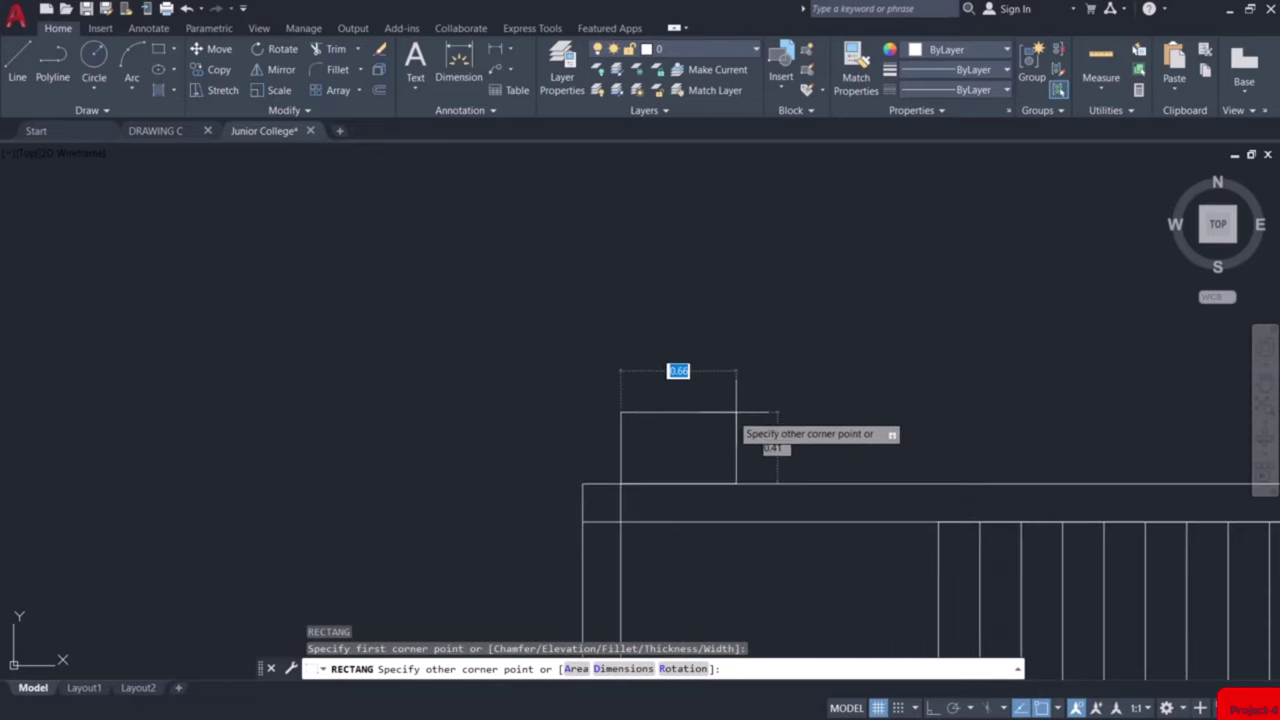
{"action": "type", "text": "d"}
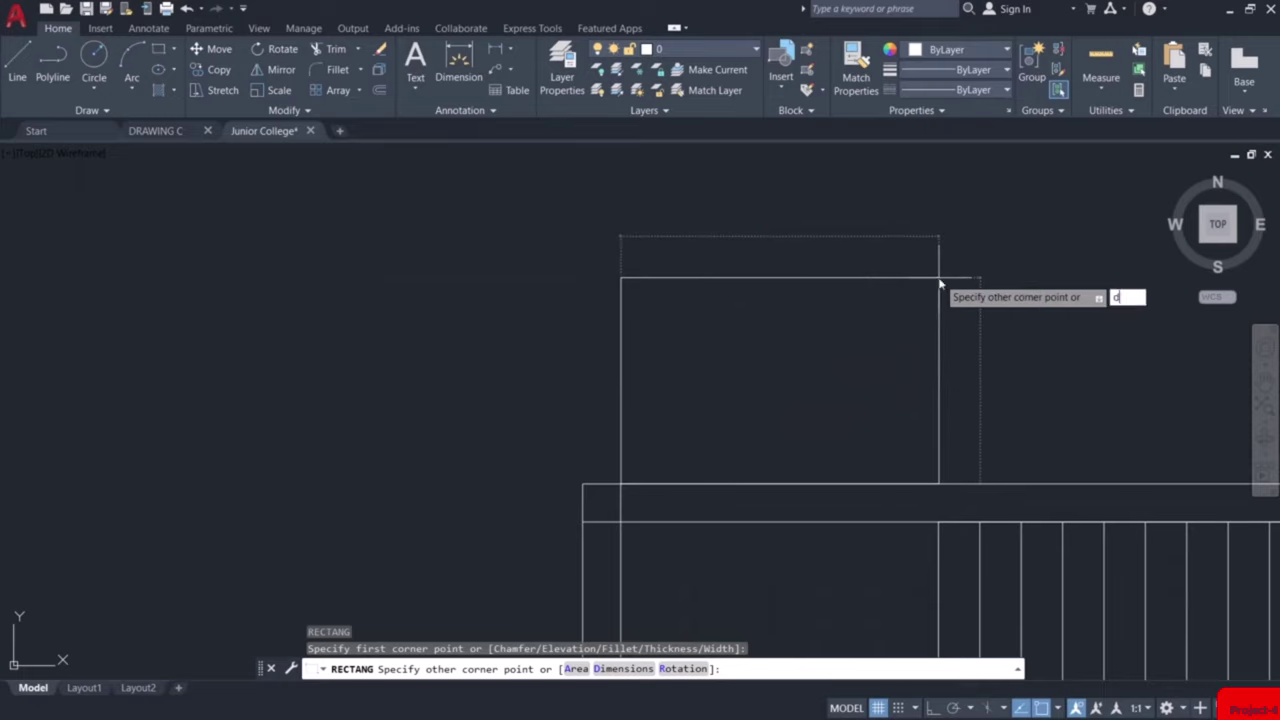
{"action": "key", "text": "Return"}
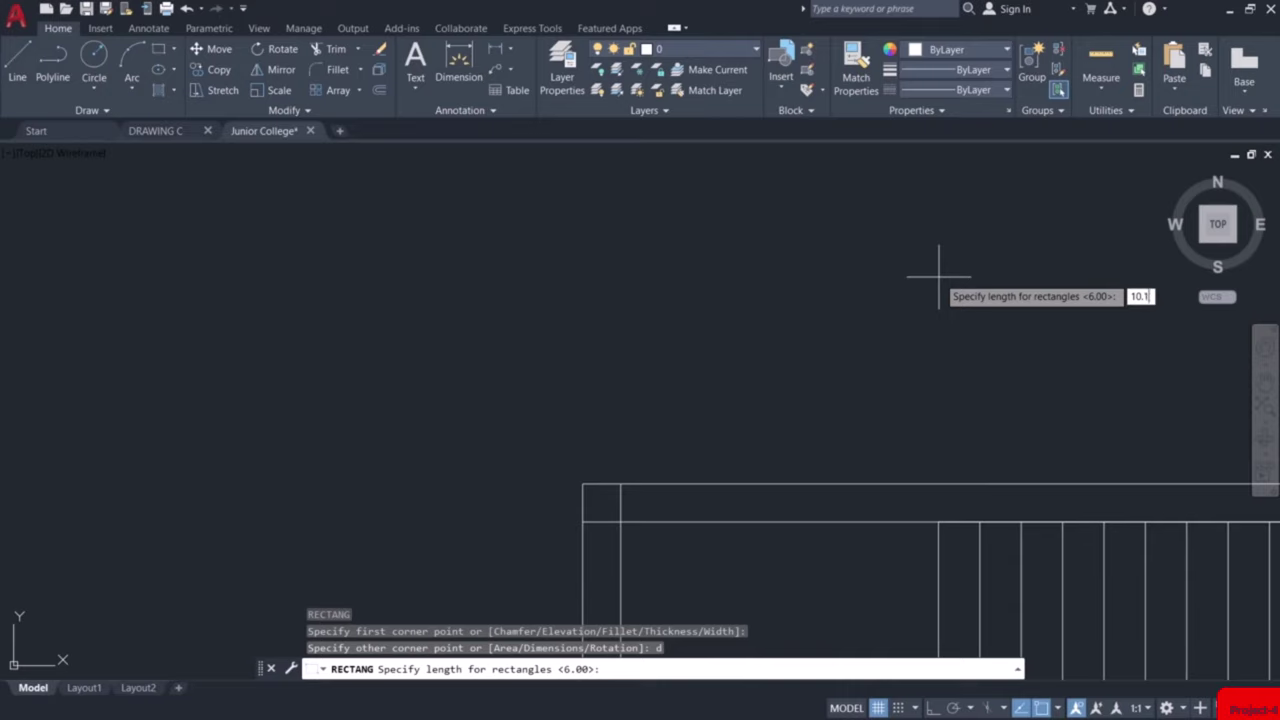
{"action": "key", "text": "Return"}
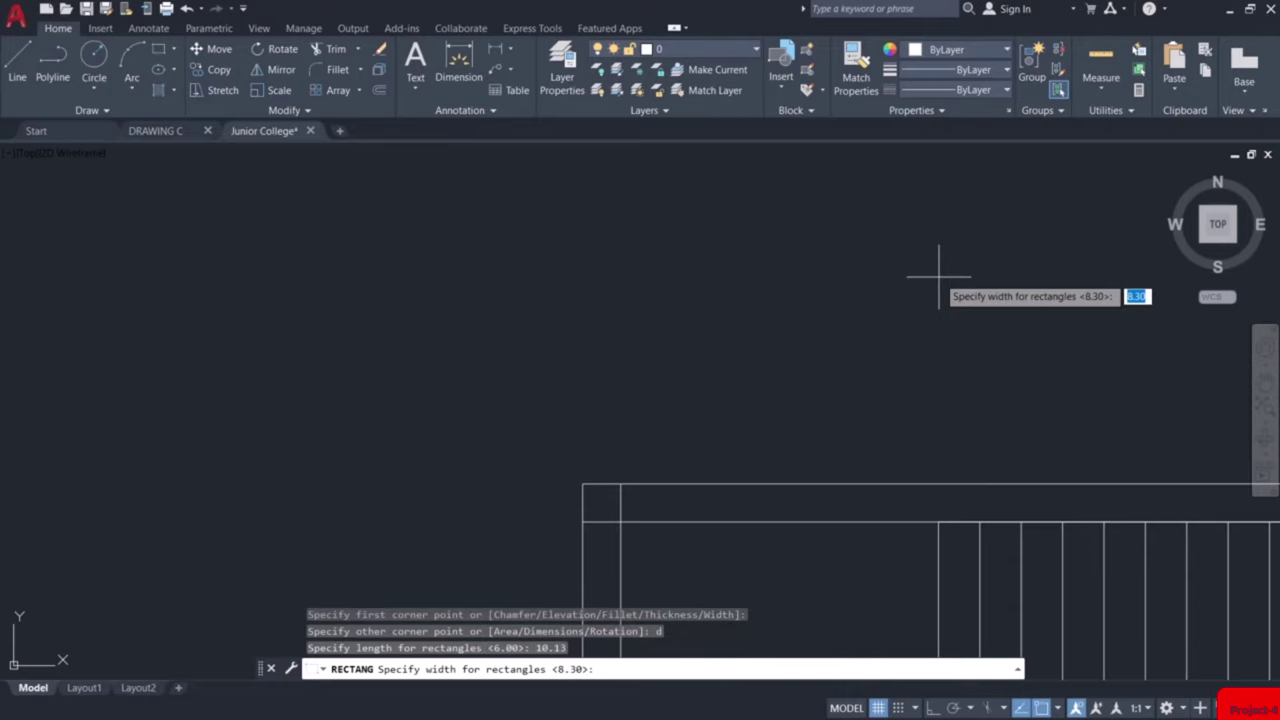
{"action": "type", "text": "10"}
{"action": "key", "text": "Return"}
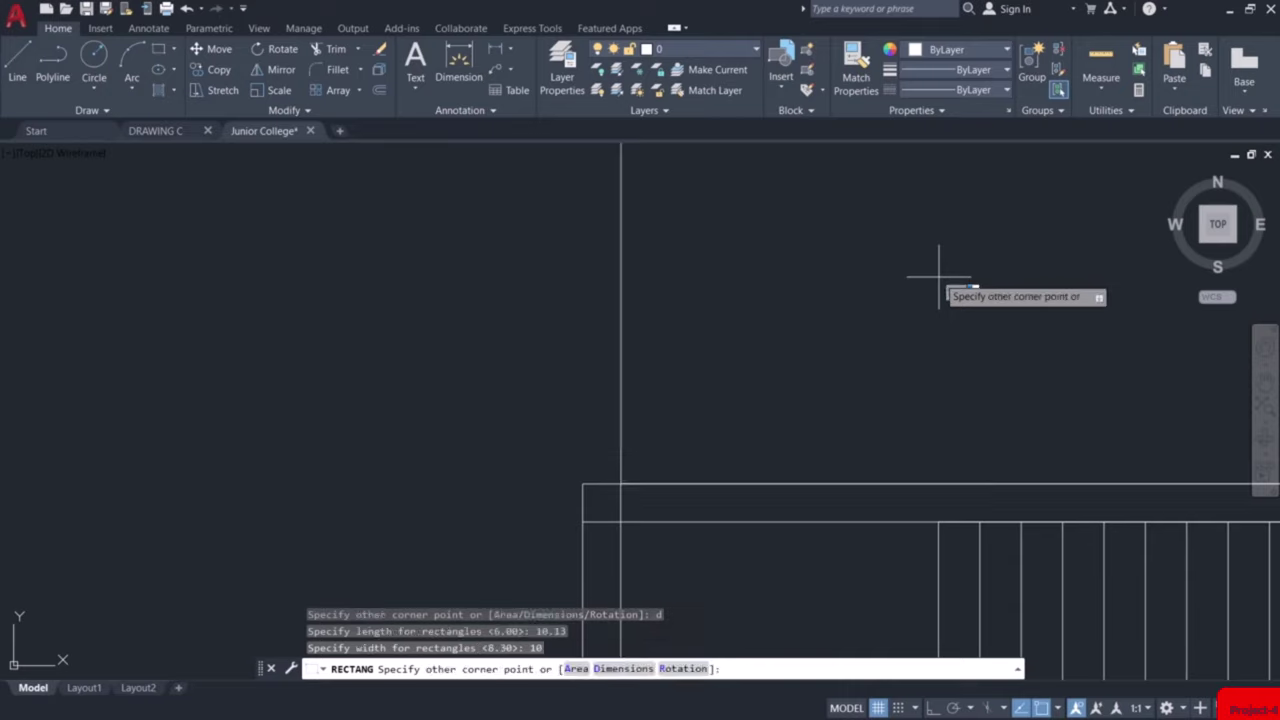
{"action": "scroll", "coordinate": [938, 277], "scroll_direction": "down", "scroll_amount": 5}
{"action": "middle_click_drag", "start_coordinate": [940, 277], "coordinate": [734, 434]}
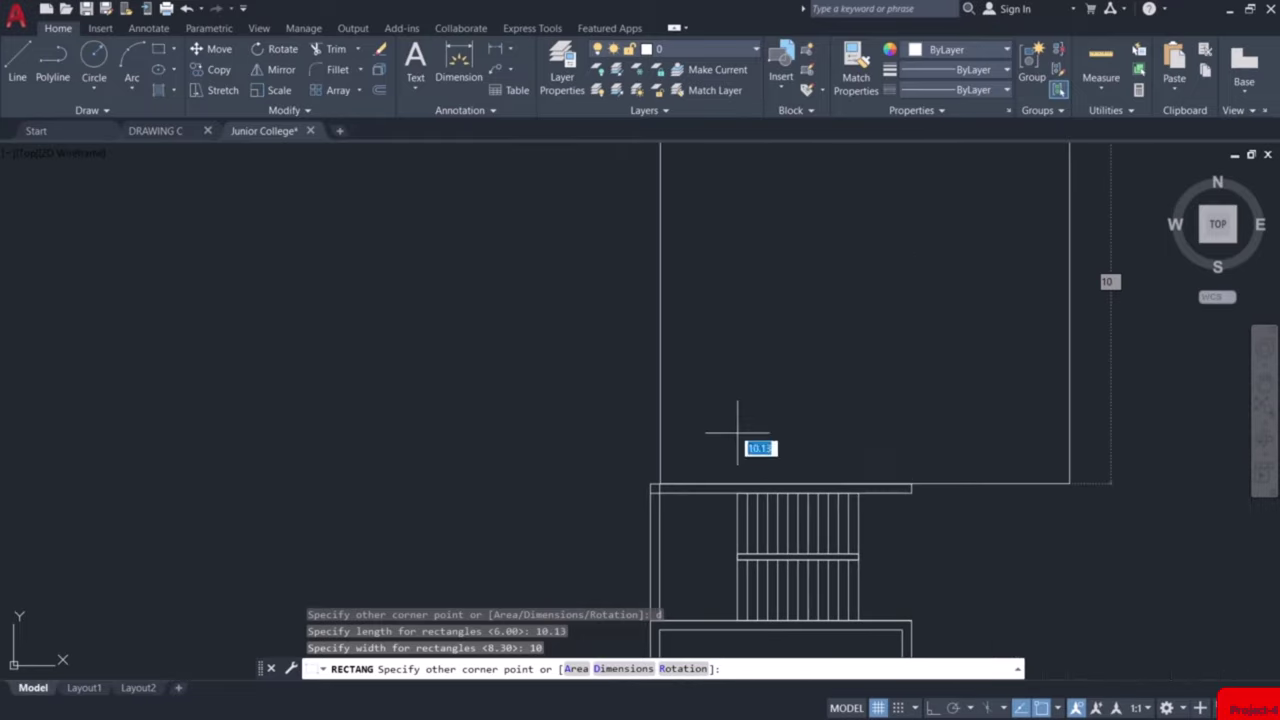
{"action": "left_click", "coordinate": [791, 408]}
Offset the large rectangle above the staircase outward by 0.23 to form its walls
{"action": "type", "text": "o"}
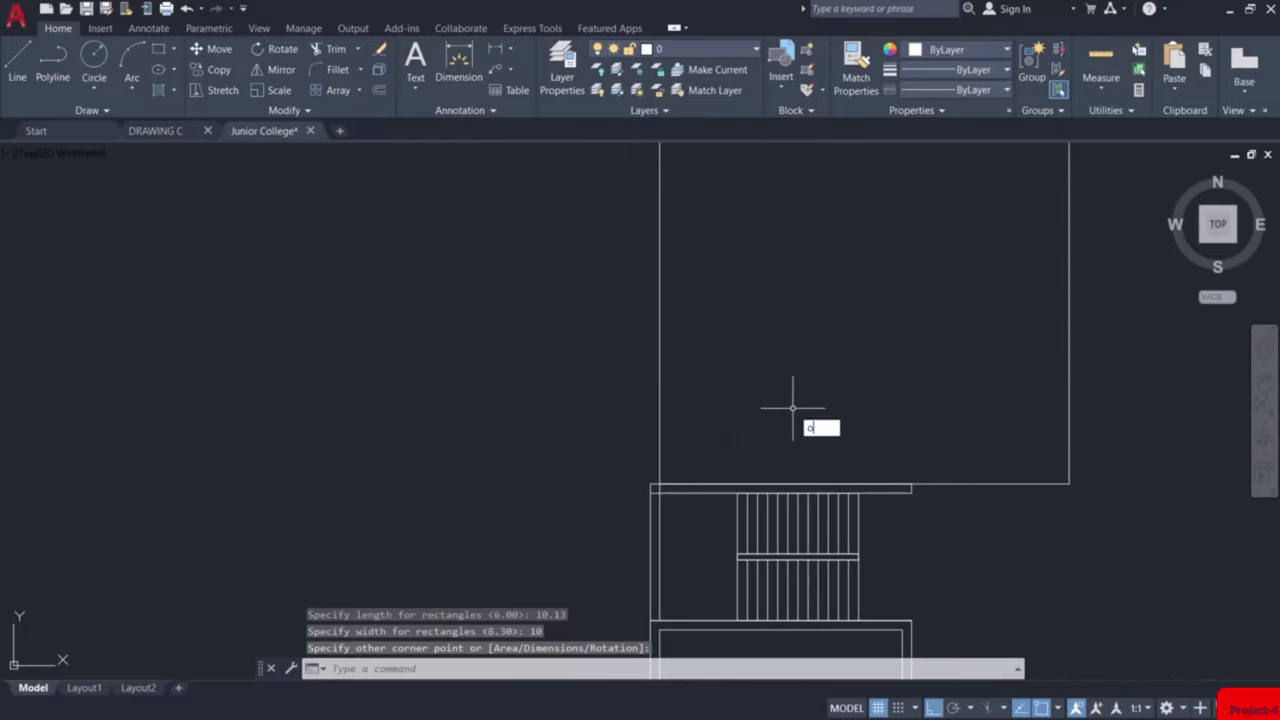
{"action": "key", "text": "Return"}
{"action": "key", "text": "Return"}
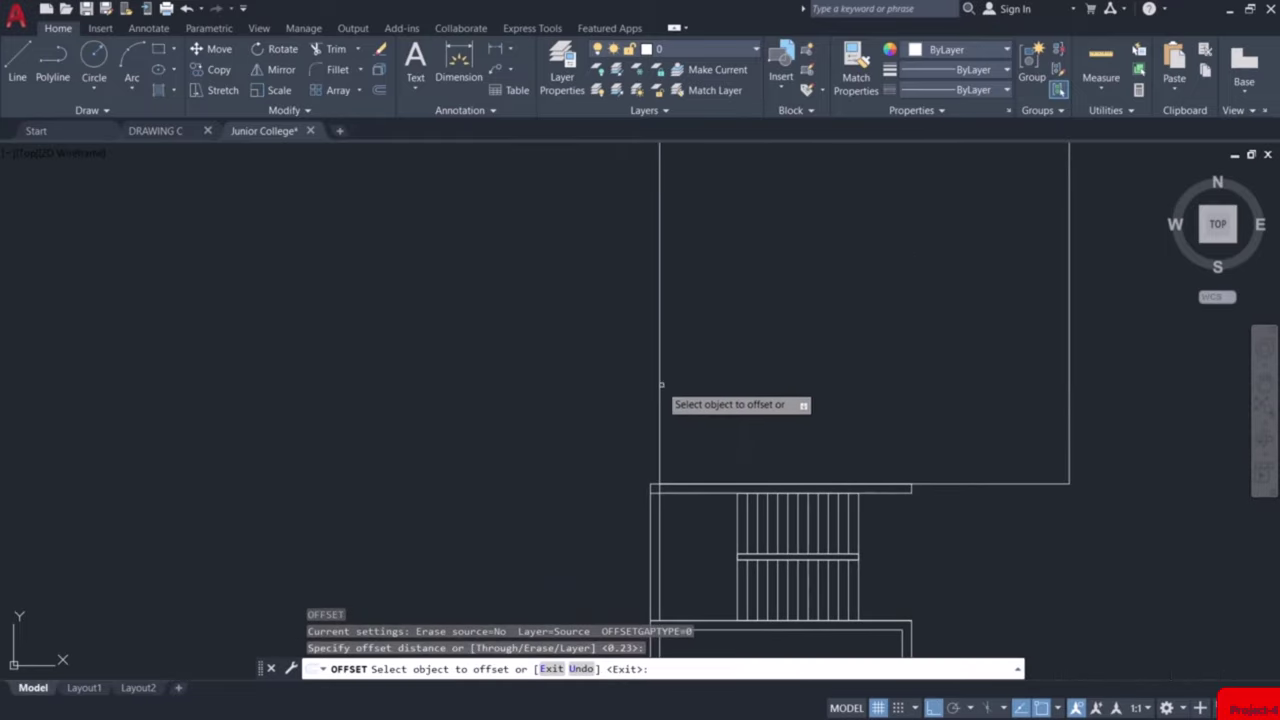
{"action": "left_click", "coordinate": [660, 383]}
{"action": "left_click", "coordinate": [639, 387]}
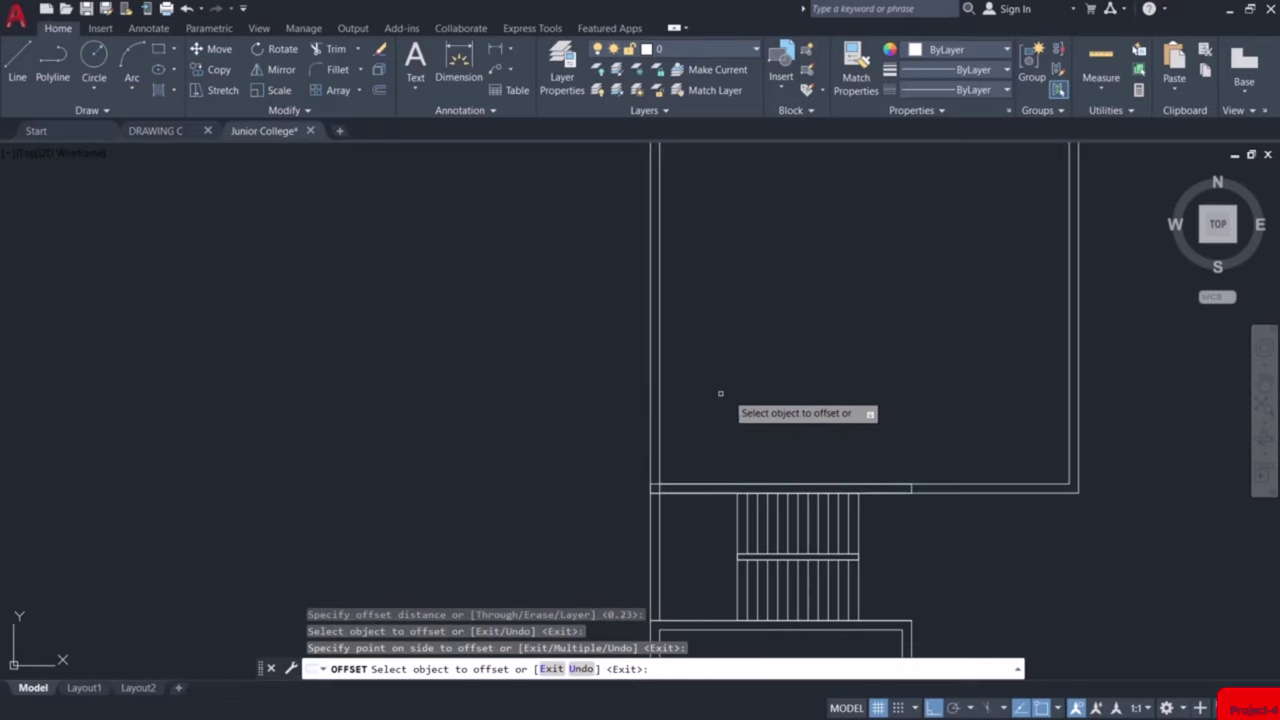
{"action": "key", "text": "Escape"}
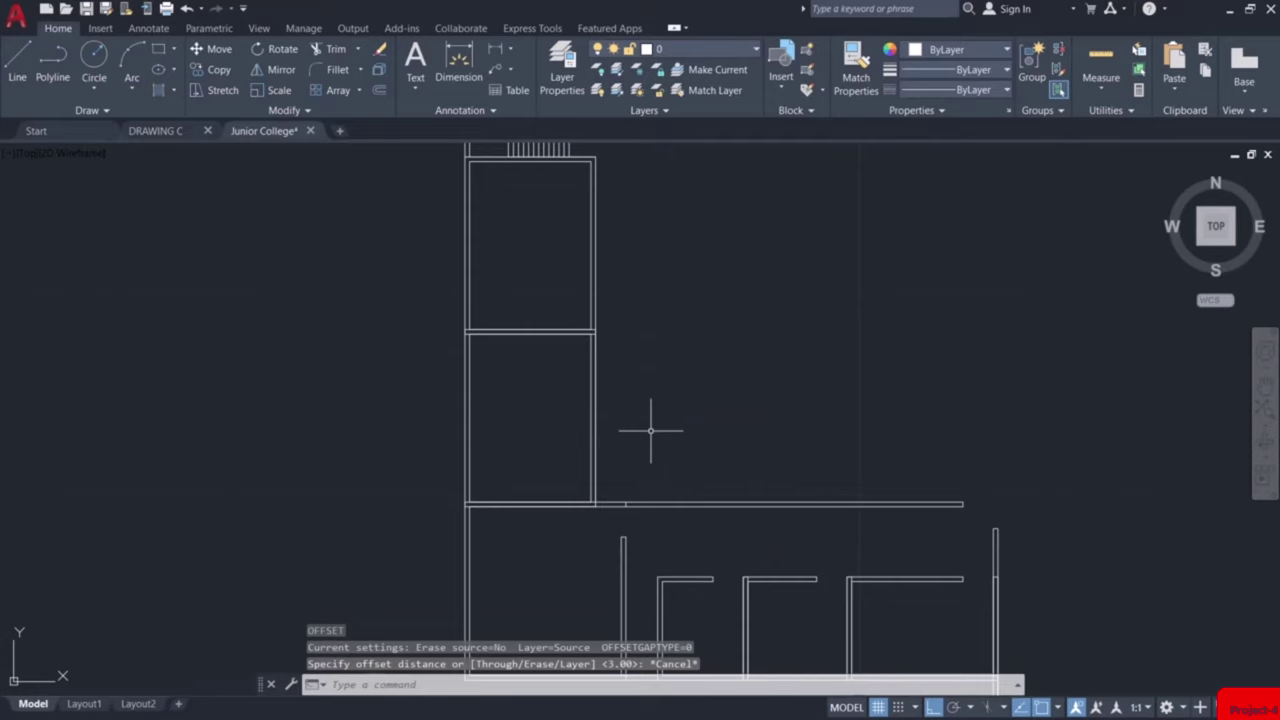
Offset the outer right wall line of the left wing's lowest stacked room 3 to the right as a guide
{"action": "type", "text": "o"}
{"action": "key", "text": "Return"}
{"action": "key", "text": "Return"}
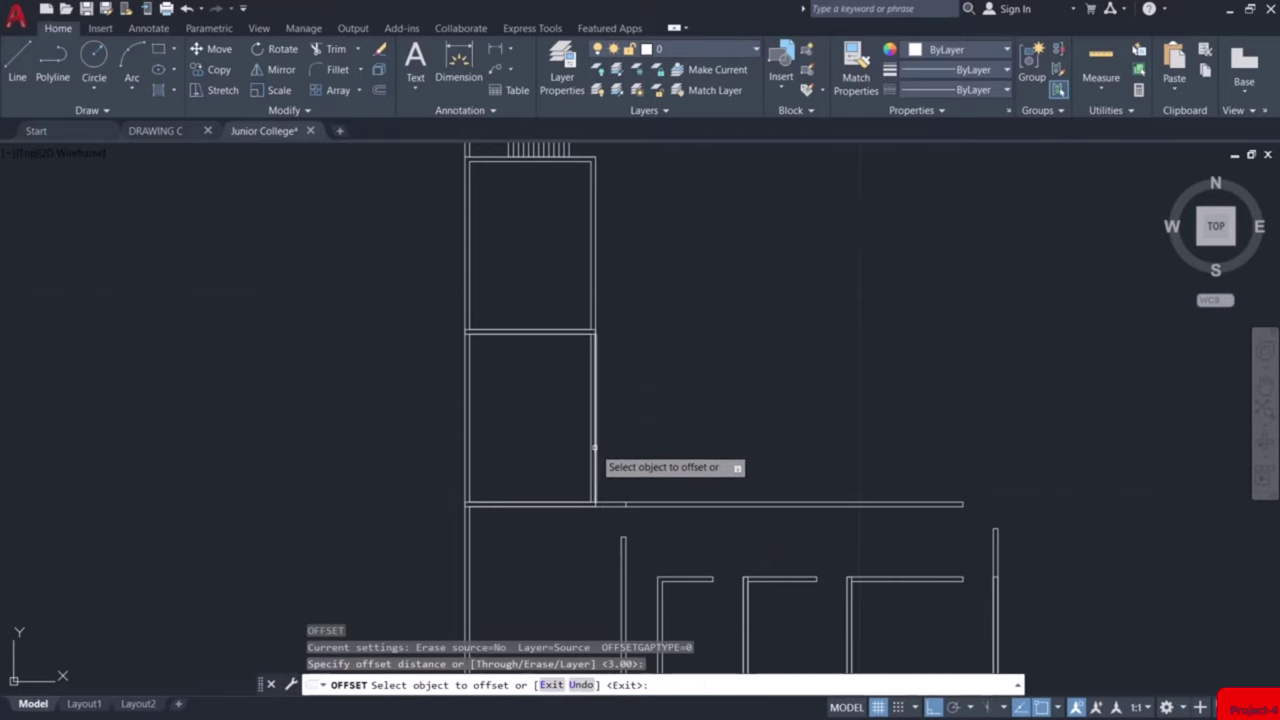
{"action": "left_click", "coordinate": [595, 449]}
{"action": "left_click", "coordinate": [650, 449]}
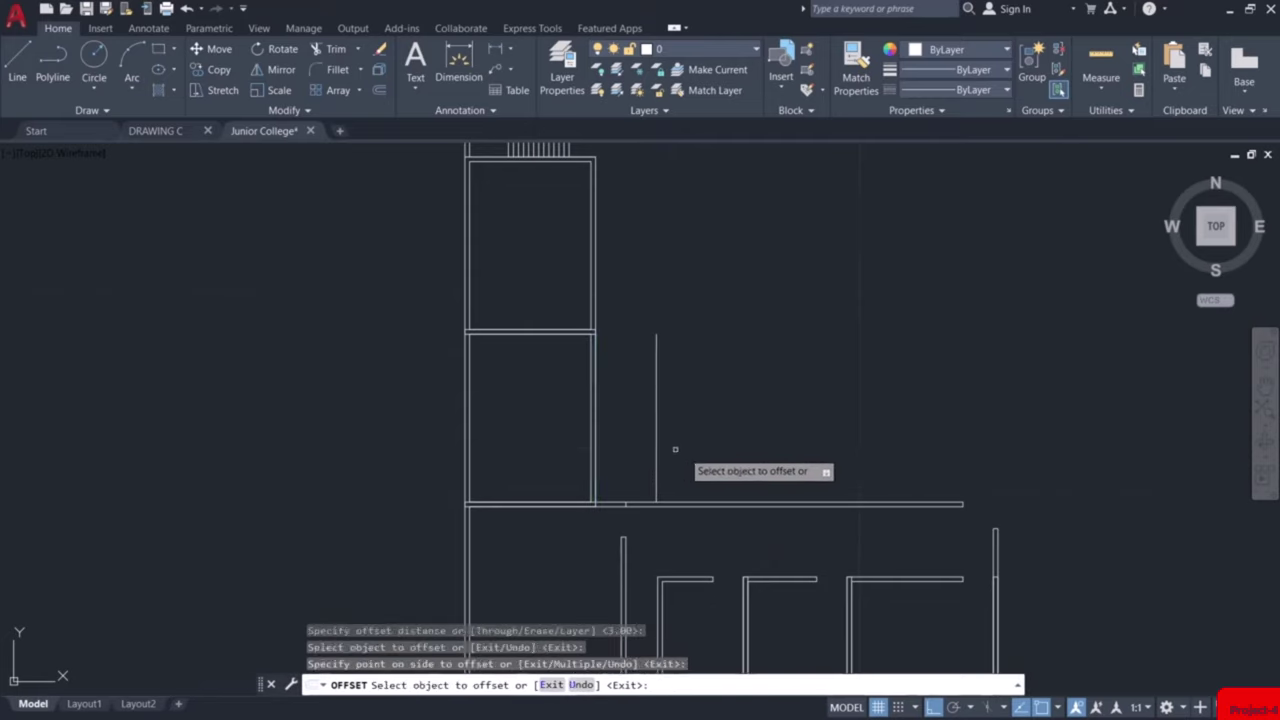
{"action": "scroll", "coordinate": [715, 476], "scroll_direction": "up", "scroll_amount": 2}
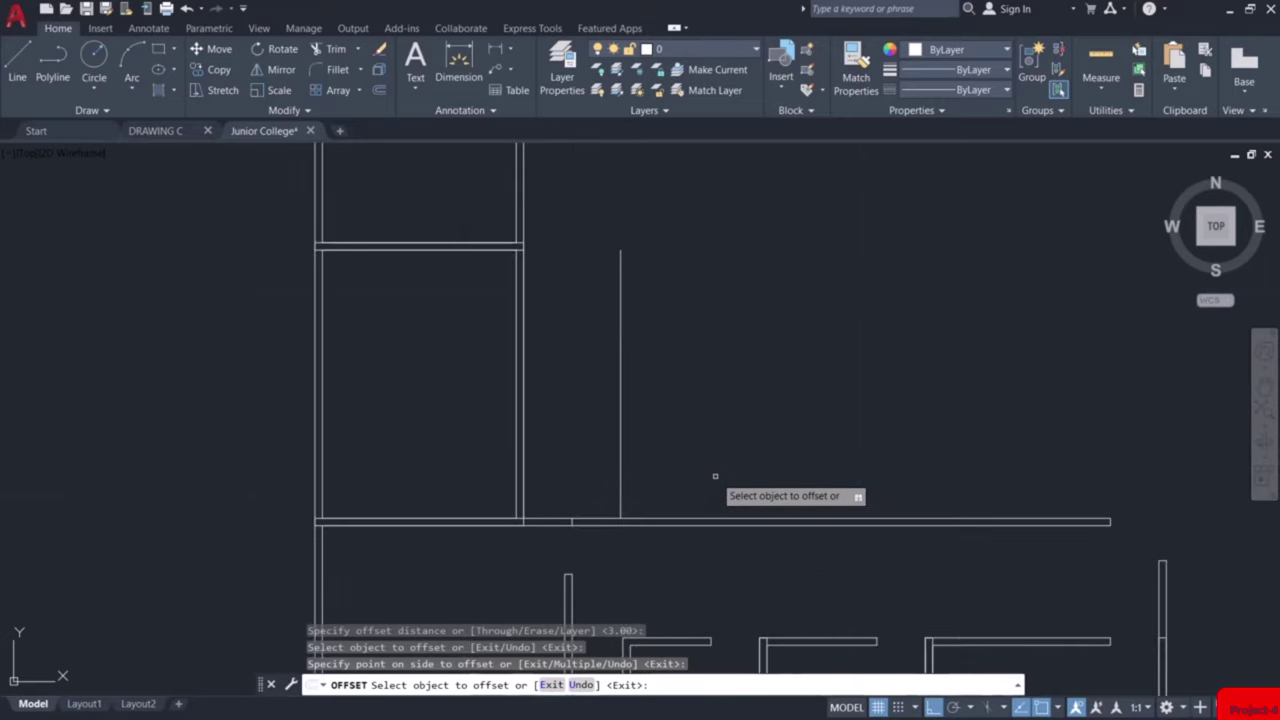
{"action": "key", "text": "Escape"}
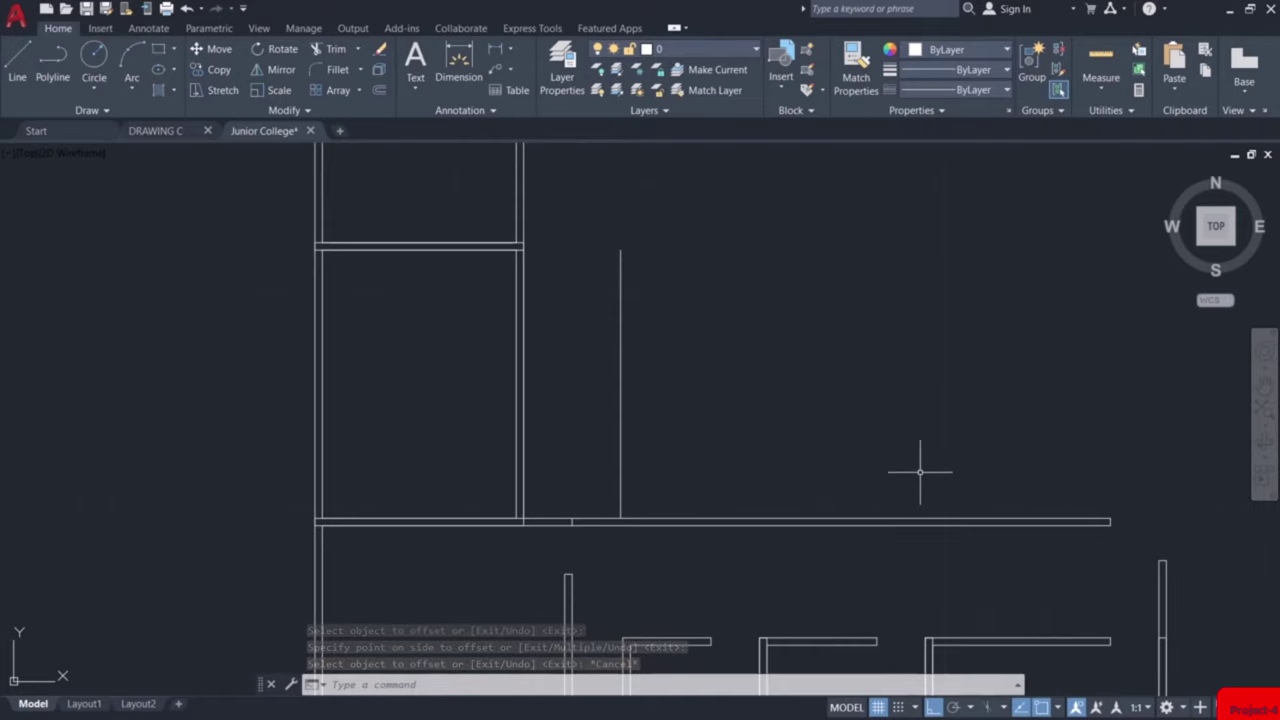
Offset the upper line of the long horizontal wall 2.2 upward as a guide
{"action": "type", "text": "o"}
{"action": "key", "text": "Return"}
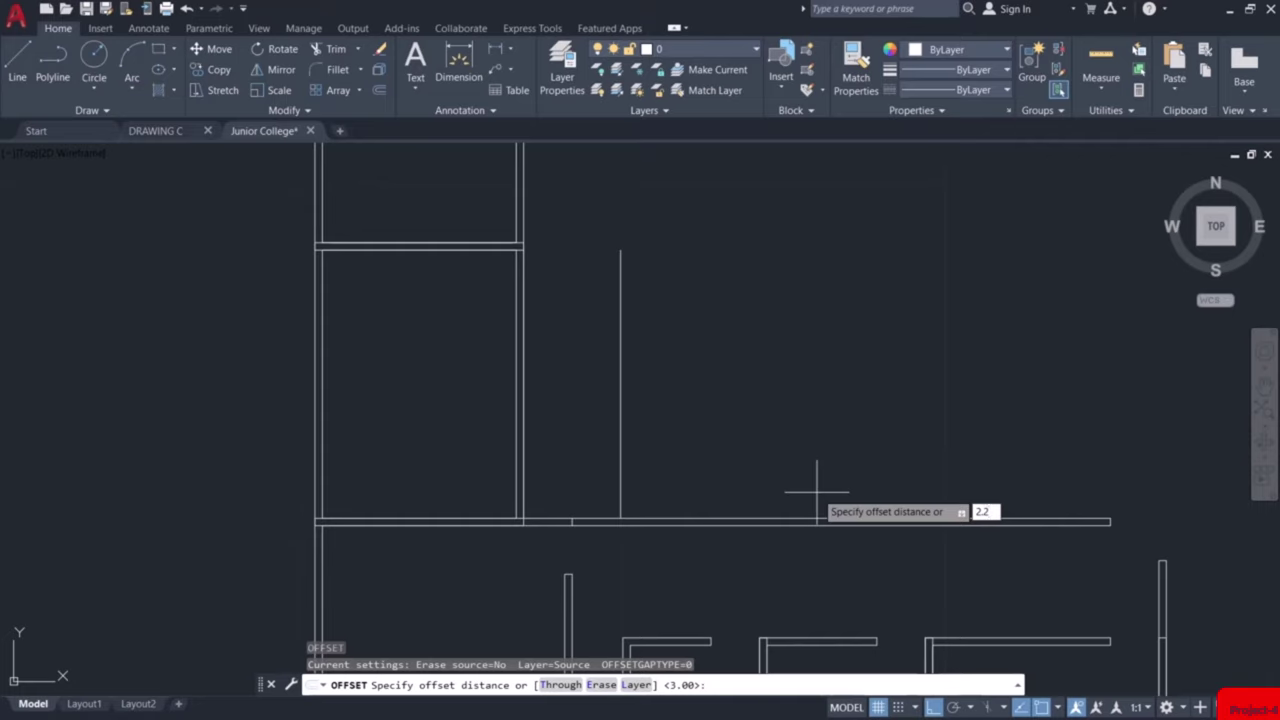
{"action": "type", "text": "2.2"}
{"action": "key", "text": "Return"}
{"action": "left_click", "coordinate": [810, 521]}
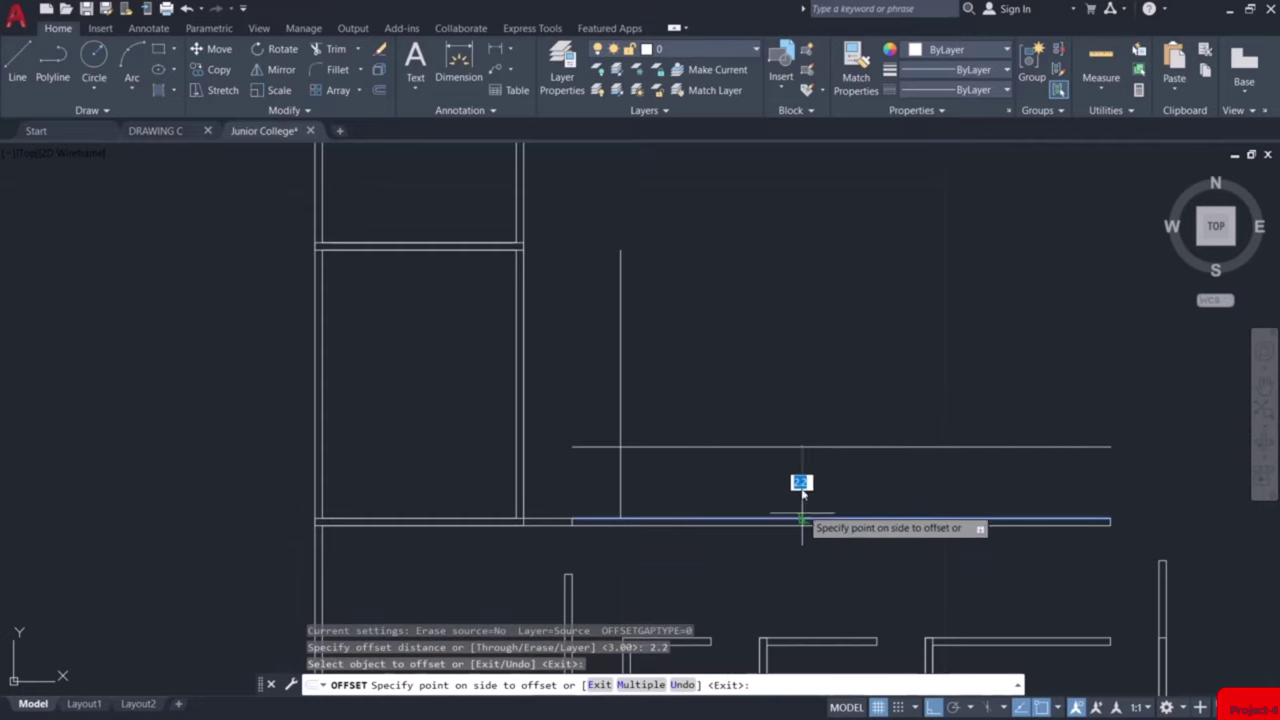
{"action": "left_click", "coordinate": [804, 470]}
{"action": "key", "text": "Escape"}
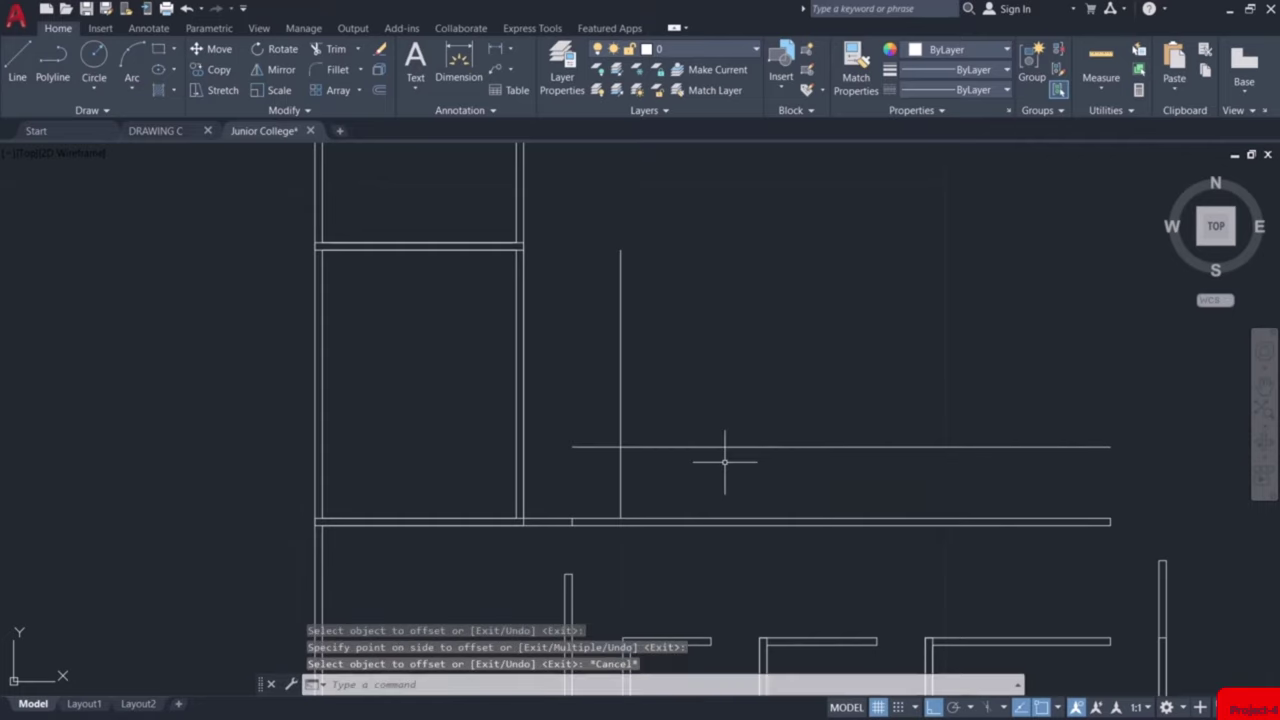
Copy the lowest stacked room's double outline from its outer lower-left corner to the intersection of the two guide lines
{"action": "left_click", "coordinate": [616, 438]}
{"action": "left_click", "coordinate": [529, 420]}
{"action": "left_click", "coordinate": [520, 400]}
{"action": "left_click", "coordinate": [460, 377]}
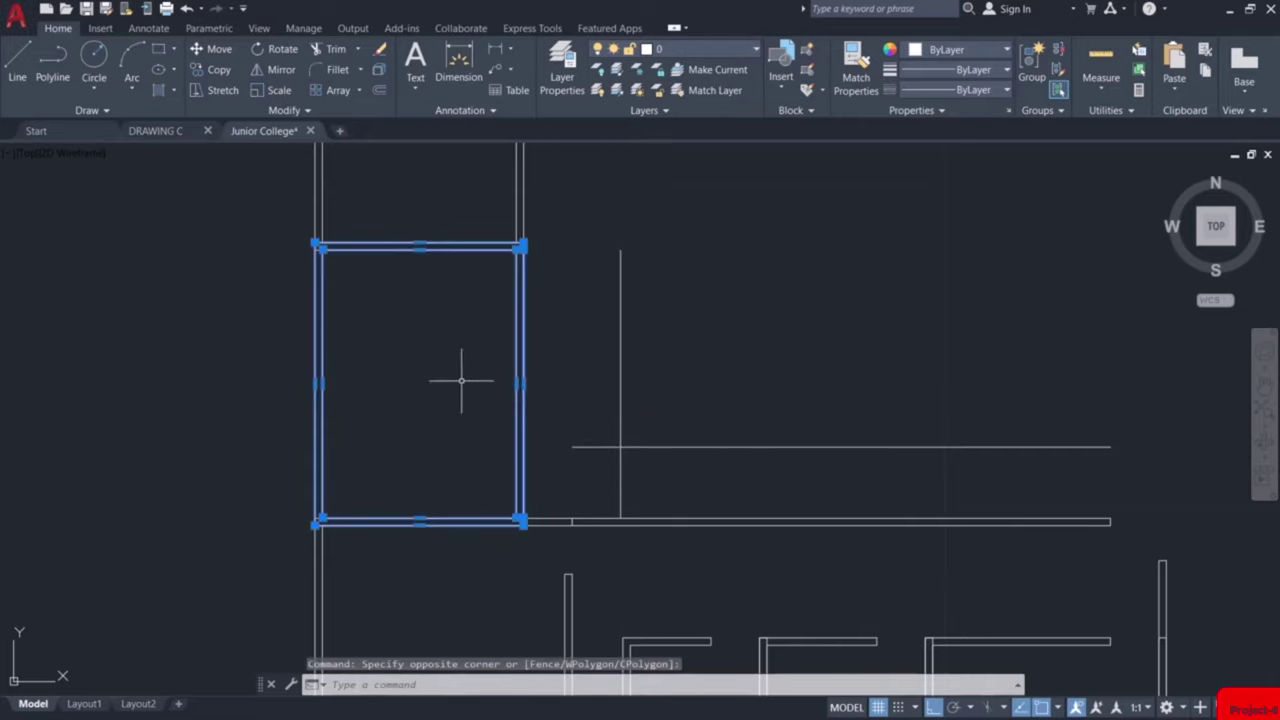
{"action": "left_click", "coordinate": [217, 71]}
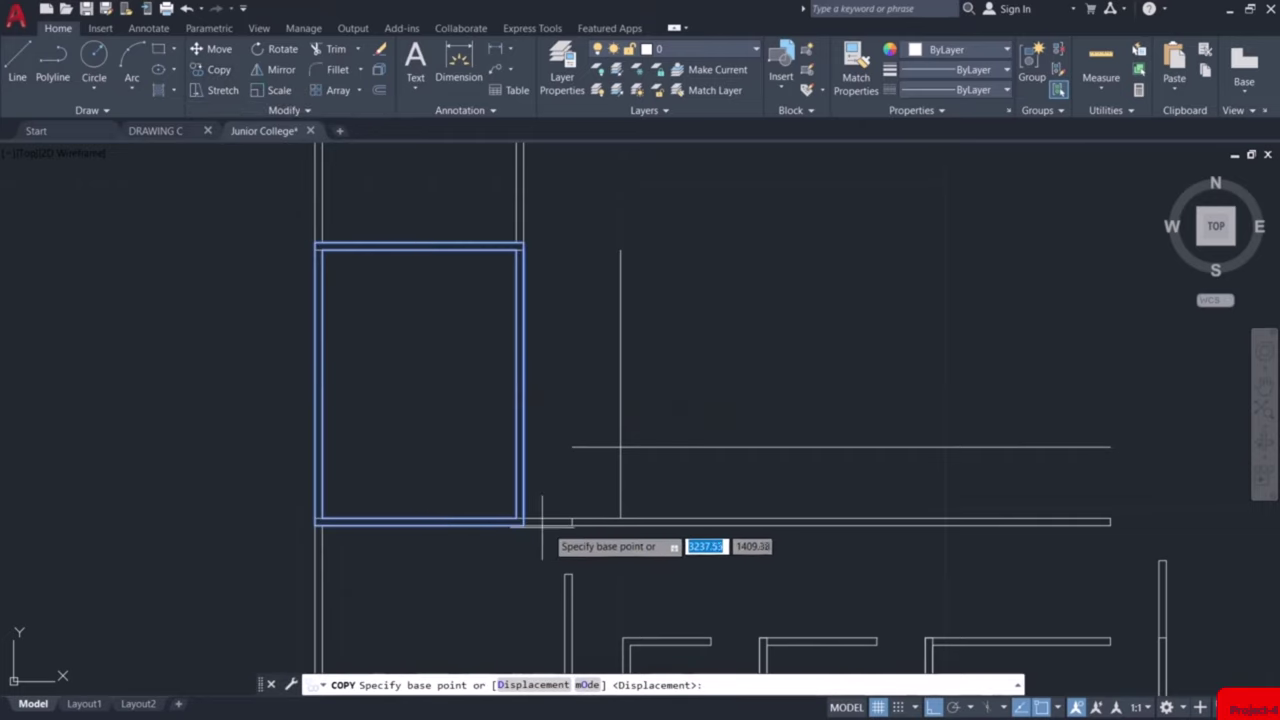
{"action": "left_click", "coordinate": [318, 521]}
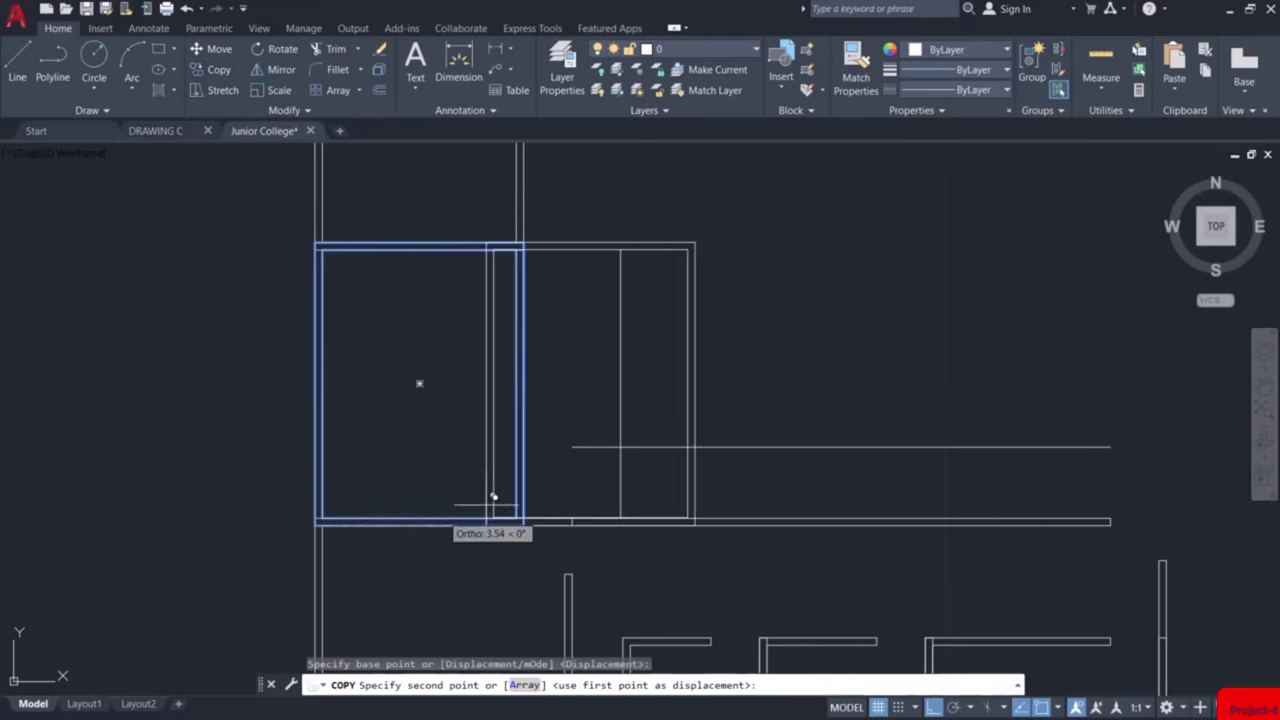
{"action": "scroll", "coordinate": [625, 445], "scroll_direction": "up", "scroll_amount": 6}
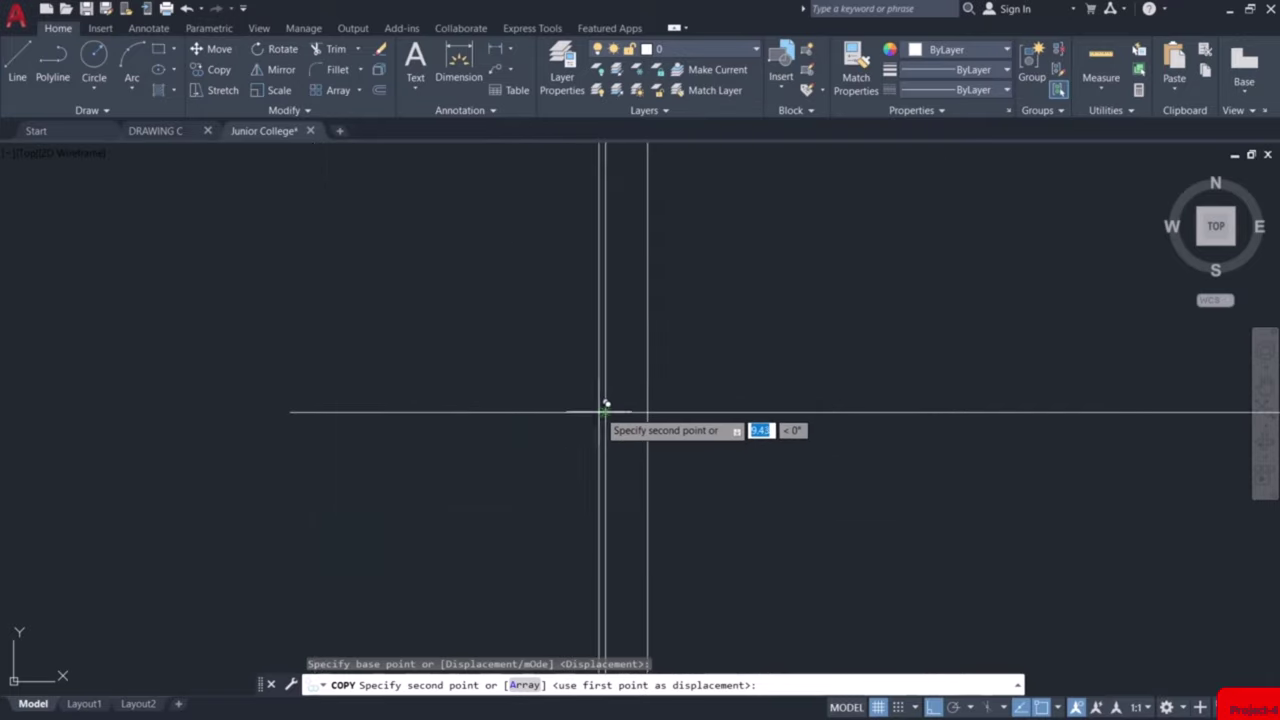
{"action": "left_click", "coordinate": [606, 408]}
{"action": "scroll", "coordinate": [740, 425], "scroll_direction": "down", "scroll_amount": 5}
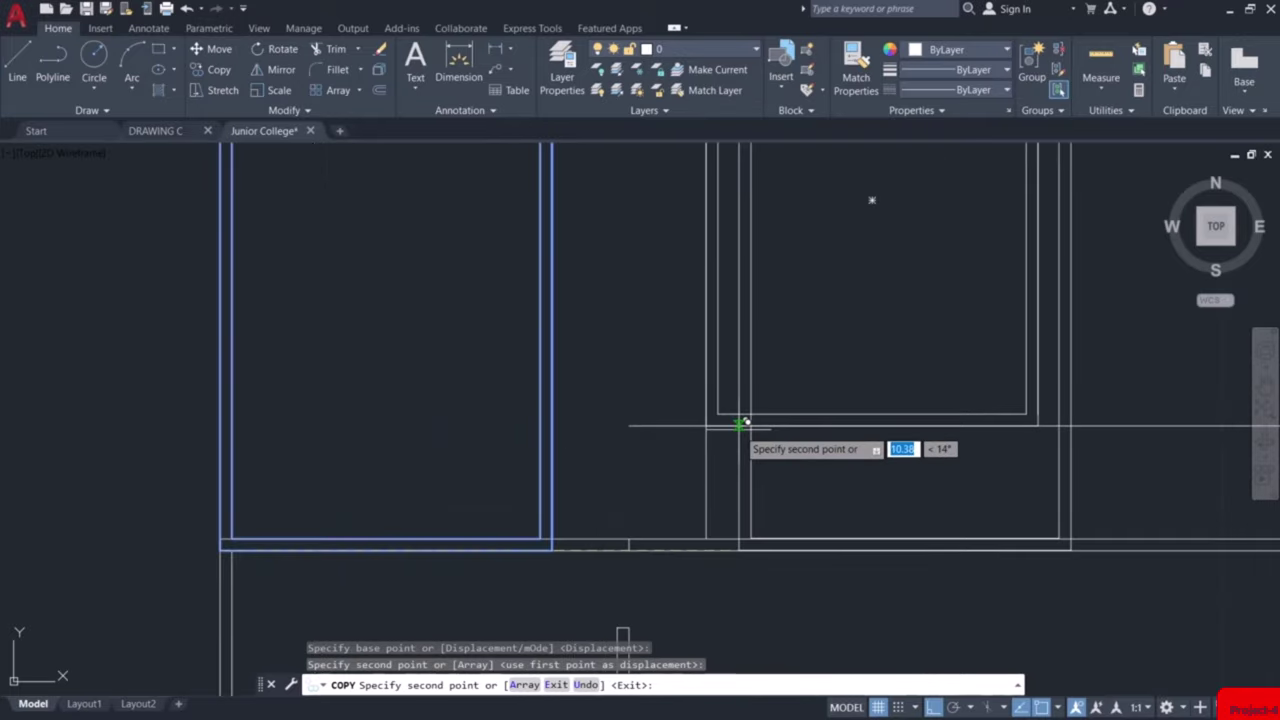
{"action": "key", "text": "Return"}
{"action": "scroll", "coordinate": [740, 425], "scroll_direction": "down", "scroll_amount": 5}
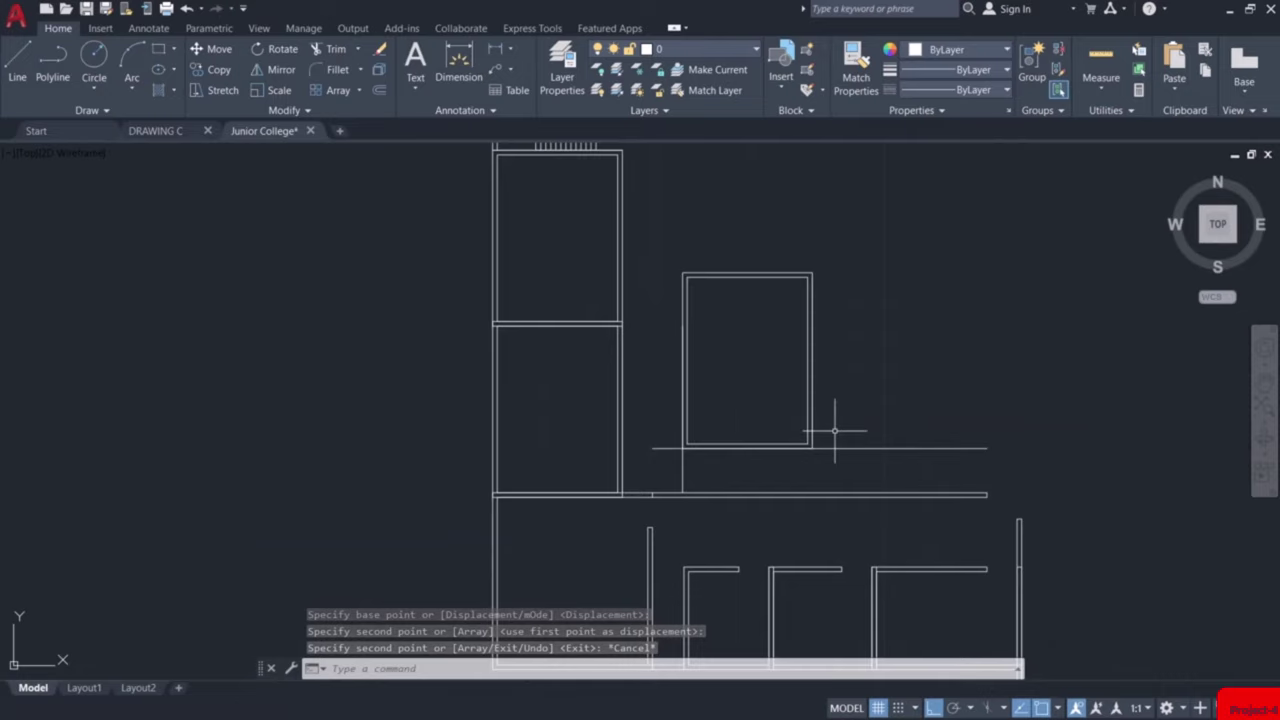
Erase the horizontal and vertical guide lines around the copied room
{"action": "scroll", "coordinate": [835, 431], "scroll_direction": "up", "scroll_amount": 4}
{"action": "scroll", "coordinate": [835, 433], "scroll_direction": "down", "scroll_amount": 2}
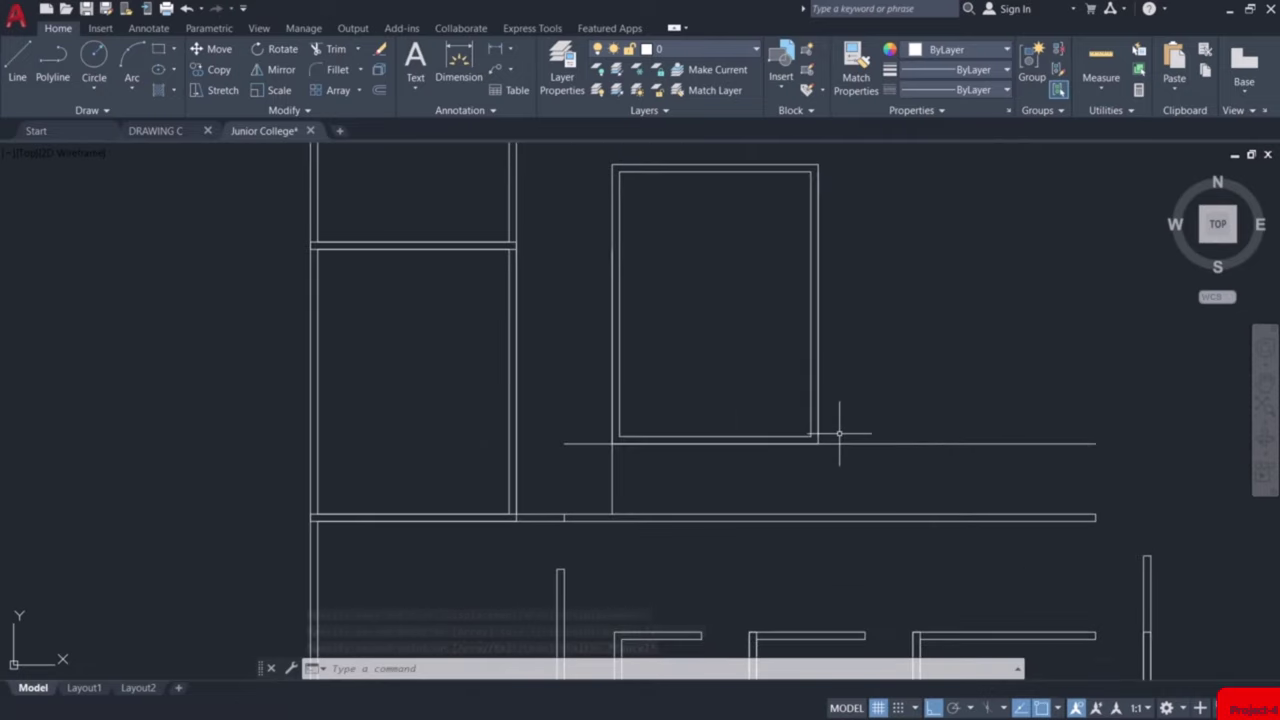
{"action": "left_click", "coordinate": [857, 429]}
{"action": "left_click", "coordinate": [855, 486]}
{"action": "left_click", "coordinate": [628, 466]}
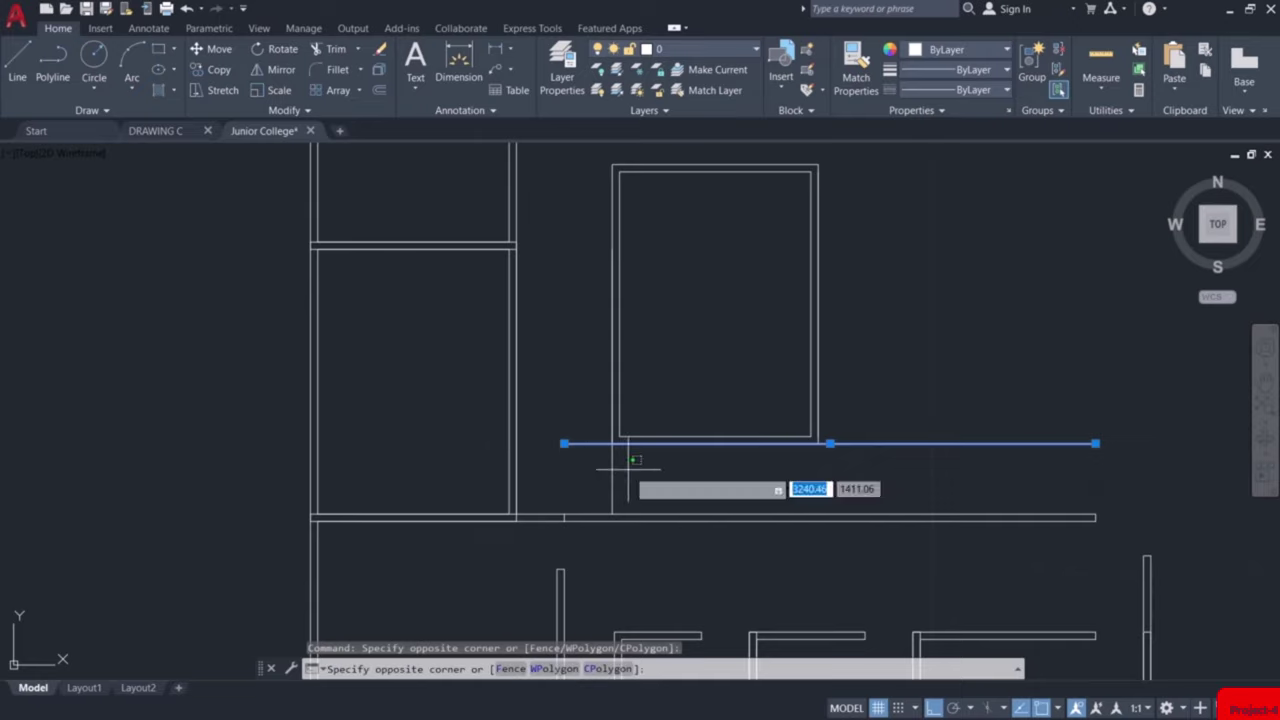
{"action": "left_click", "coordinate": [599, 480]}
{"action": "key", "text": "Delete"}
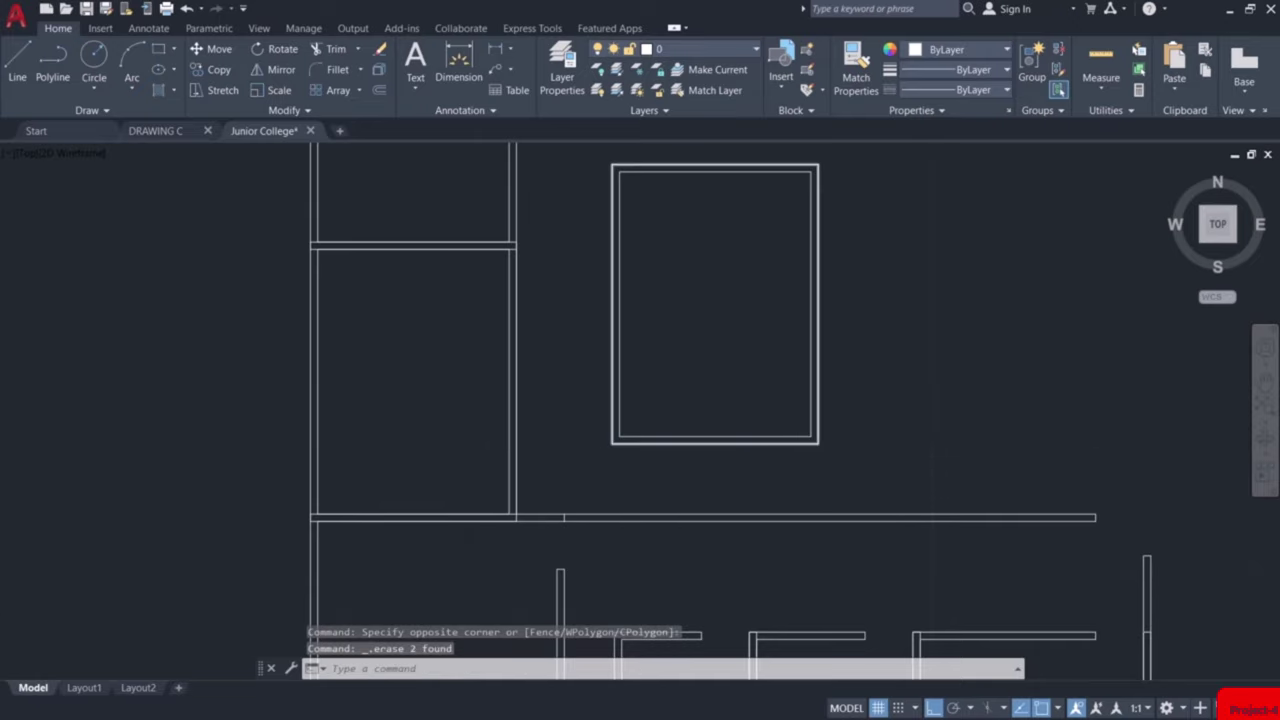
Draw a 3.93 by 5.5 rectangle upward and rightward from the copied room's outer right wall, level with its inner lower edge
{"action": "scroll", "coordinate": [820, 436], "scroll_direction": "up", "scroll_amount": 4}
{"action": "type", "text": "rec"}
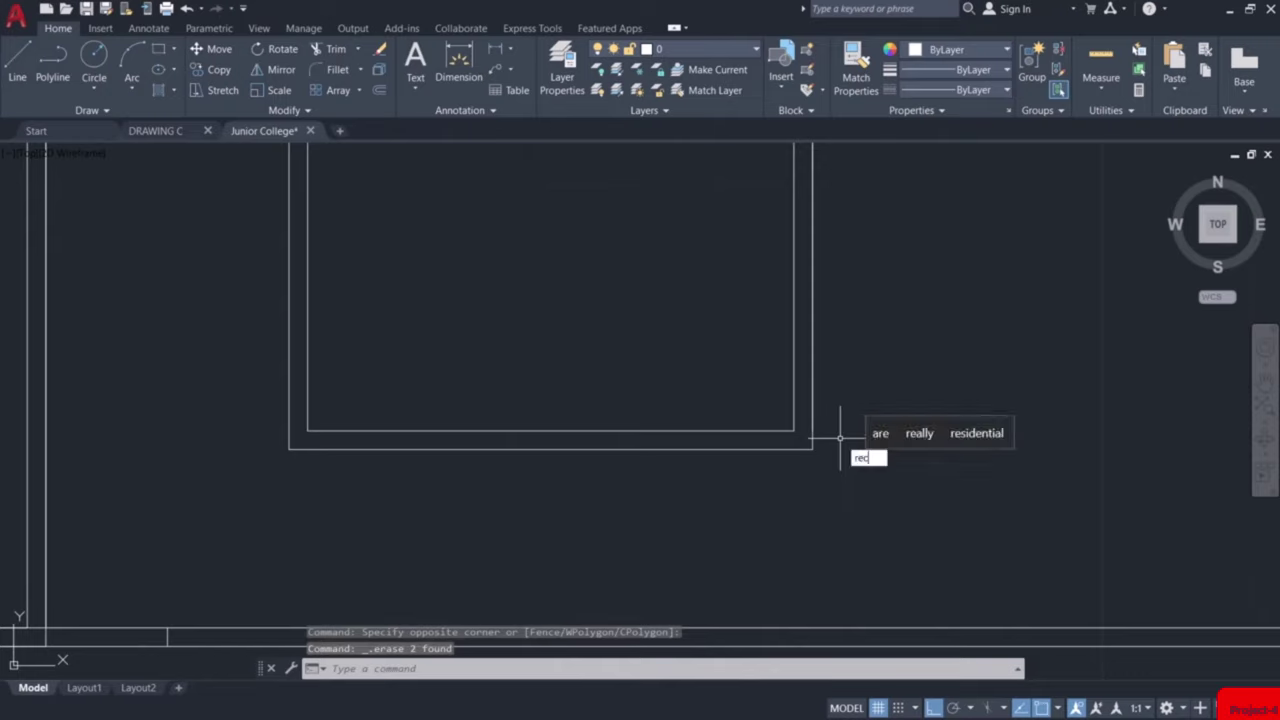
{"action": "key", "text": "Return"}
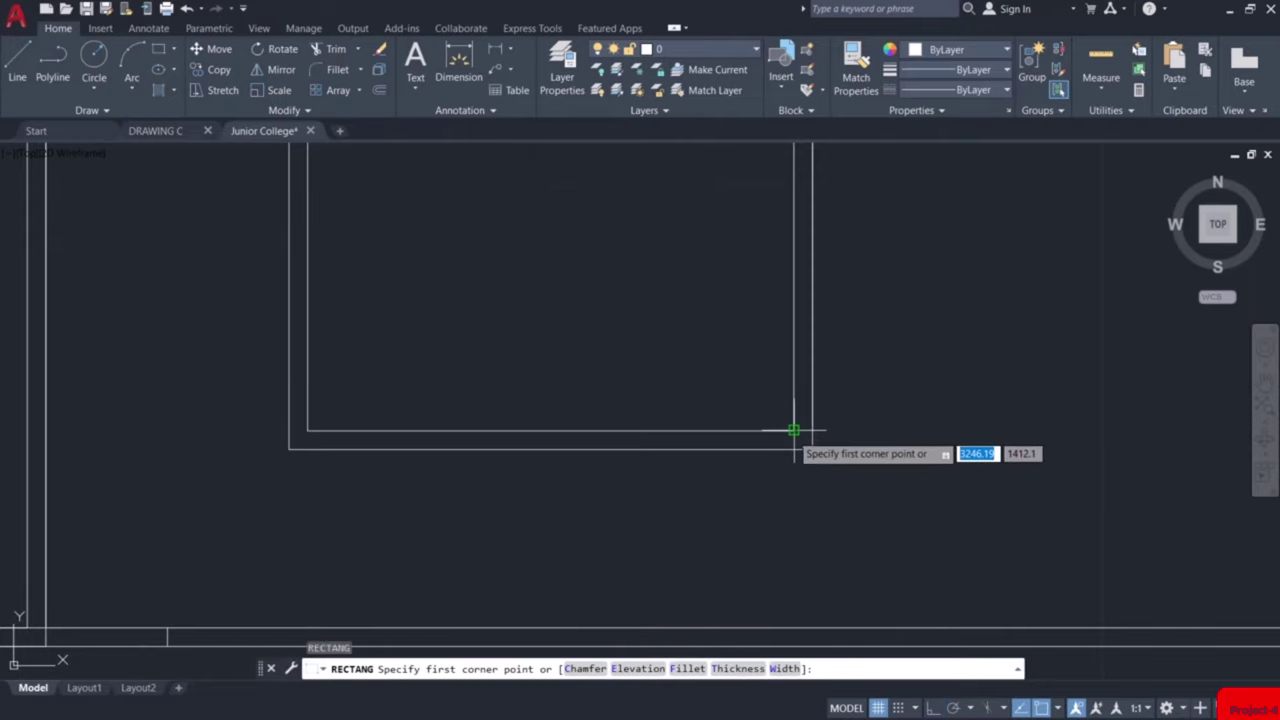
{"action": "left_click", "coordinate": [812, 430]}
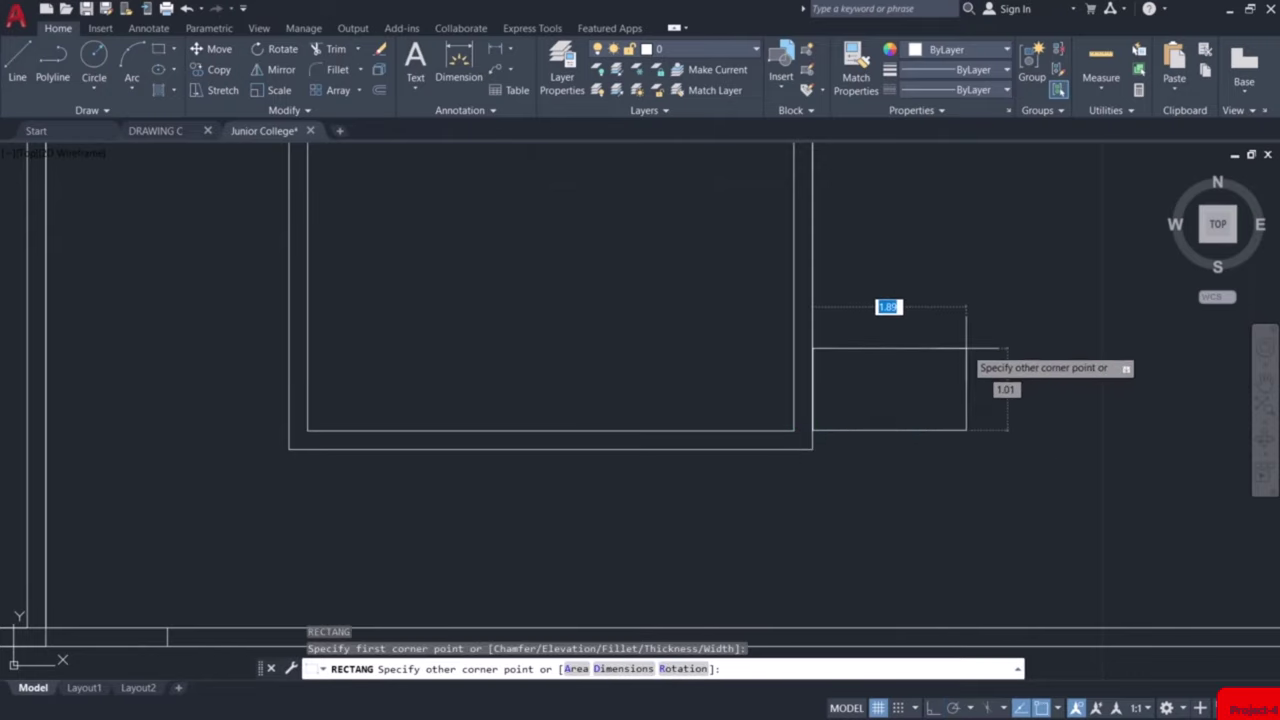
{"action": "type", "text": "d"}
{"action": "key", "text": "Return"}
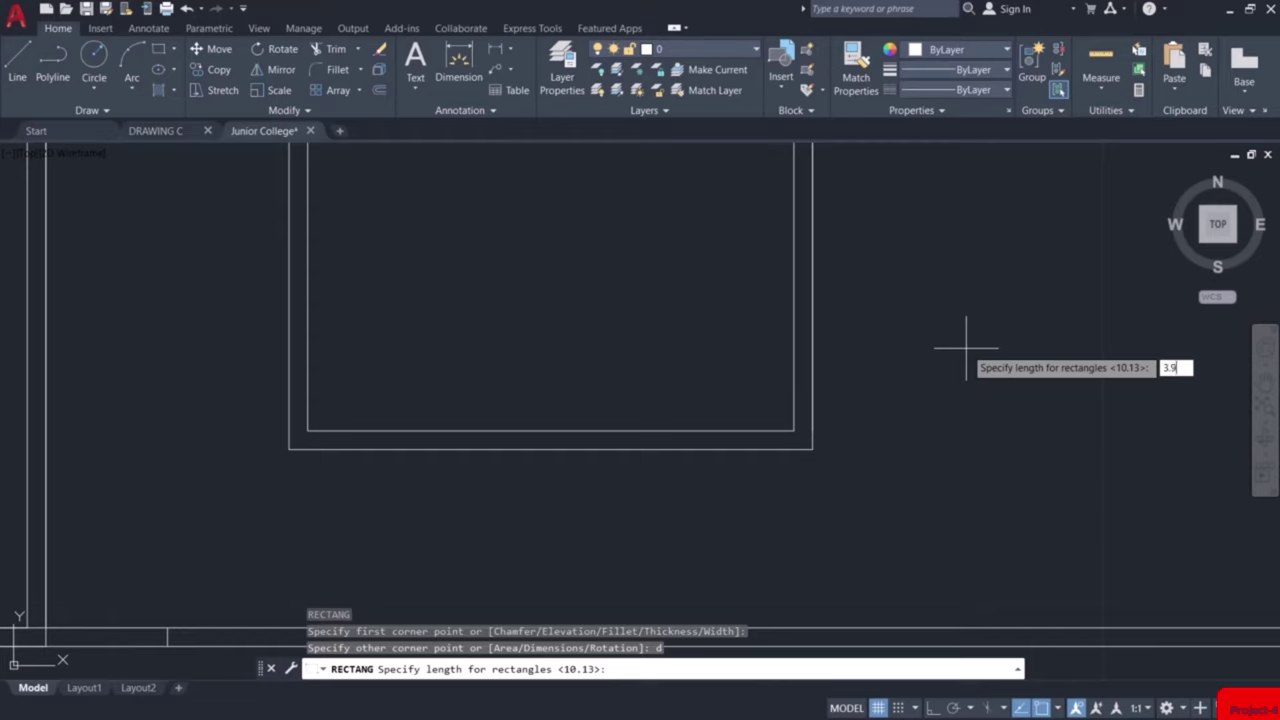
{"action": "key", "text": "Return"}
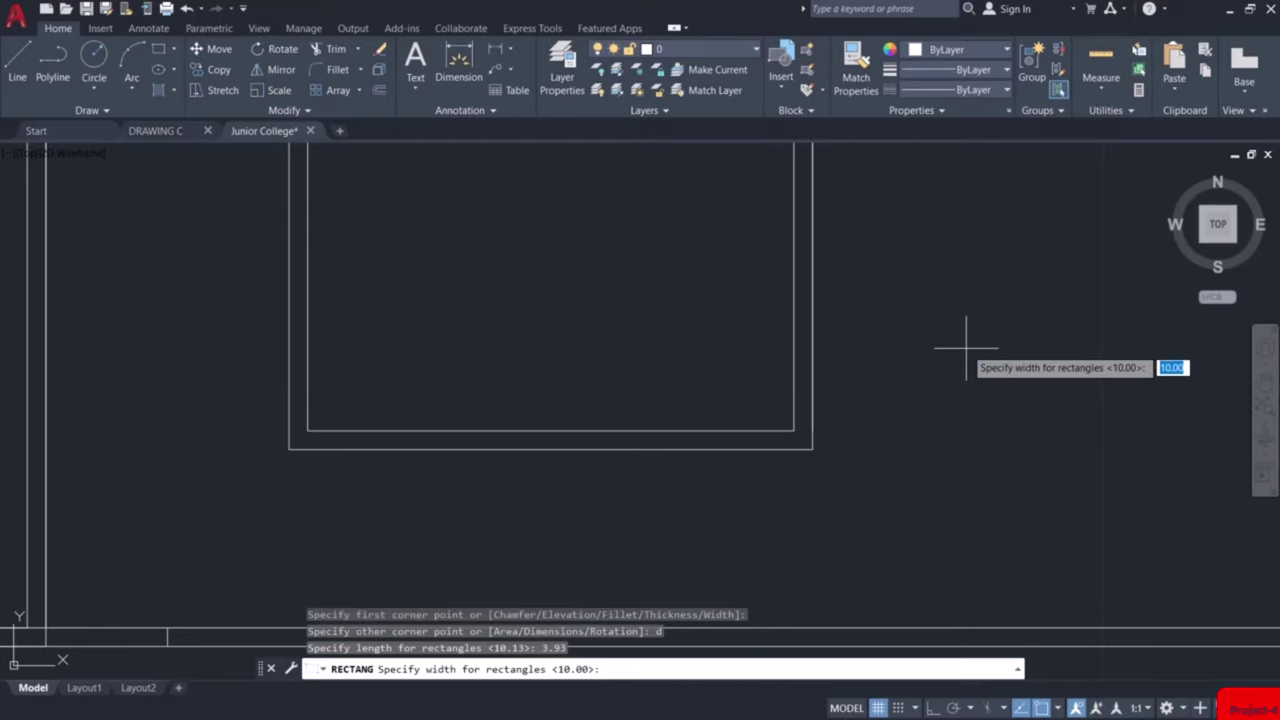
{"action": "key", "text": "Return"}
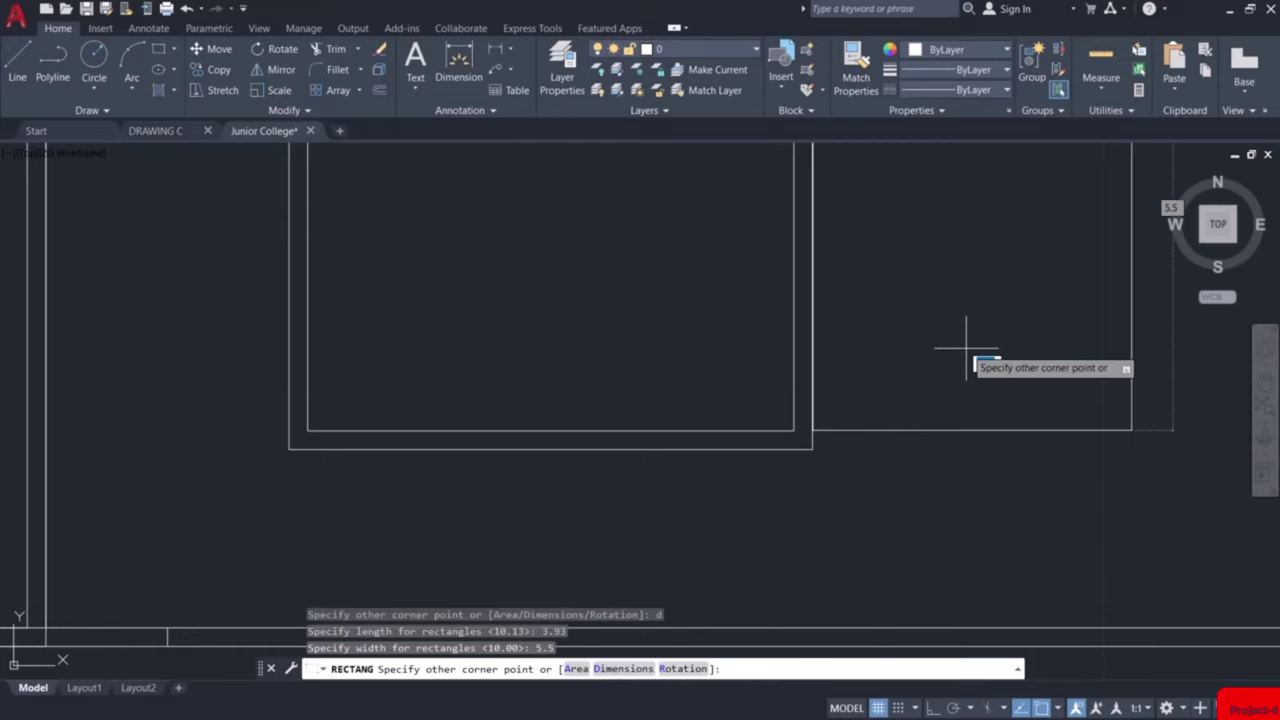
{"action": "left_click", "coordinate": [972, 350]}
{"action": "type", "text": "o"}
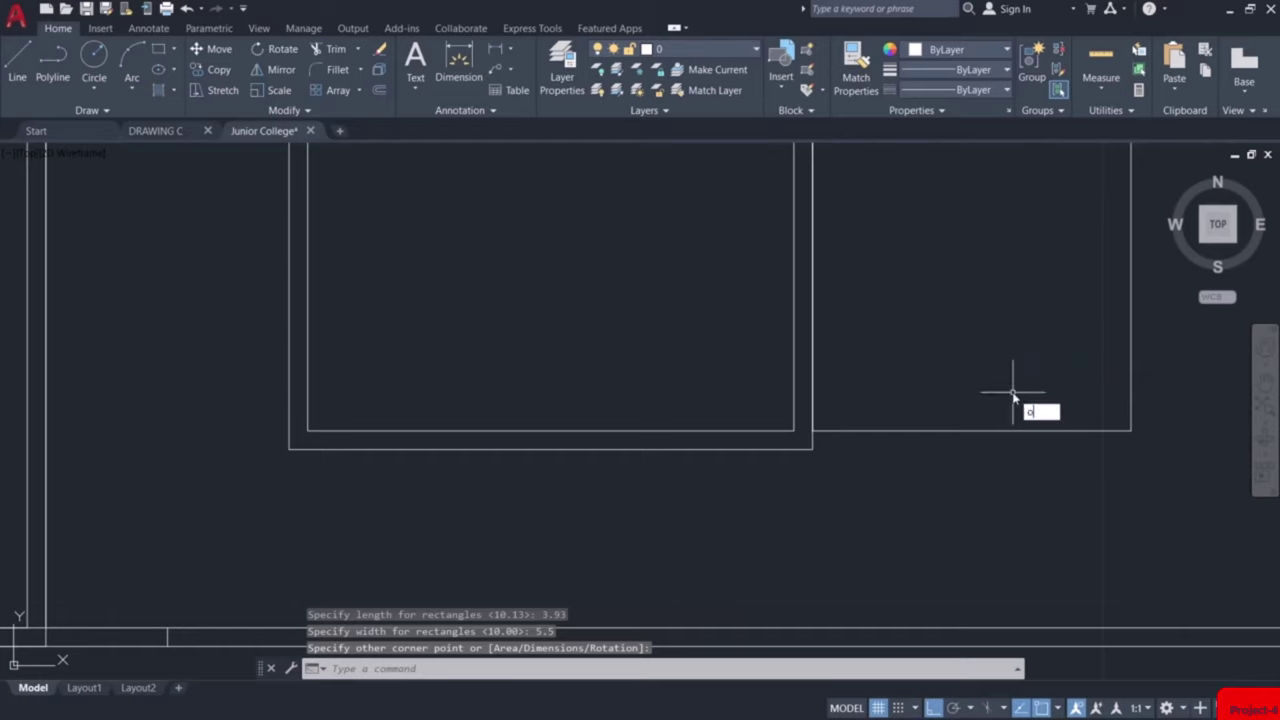
{"action": "key", "text": "Return"}
{"action": "key", "text": "Return"}
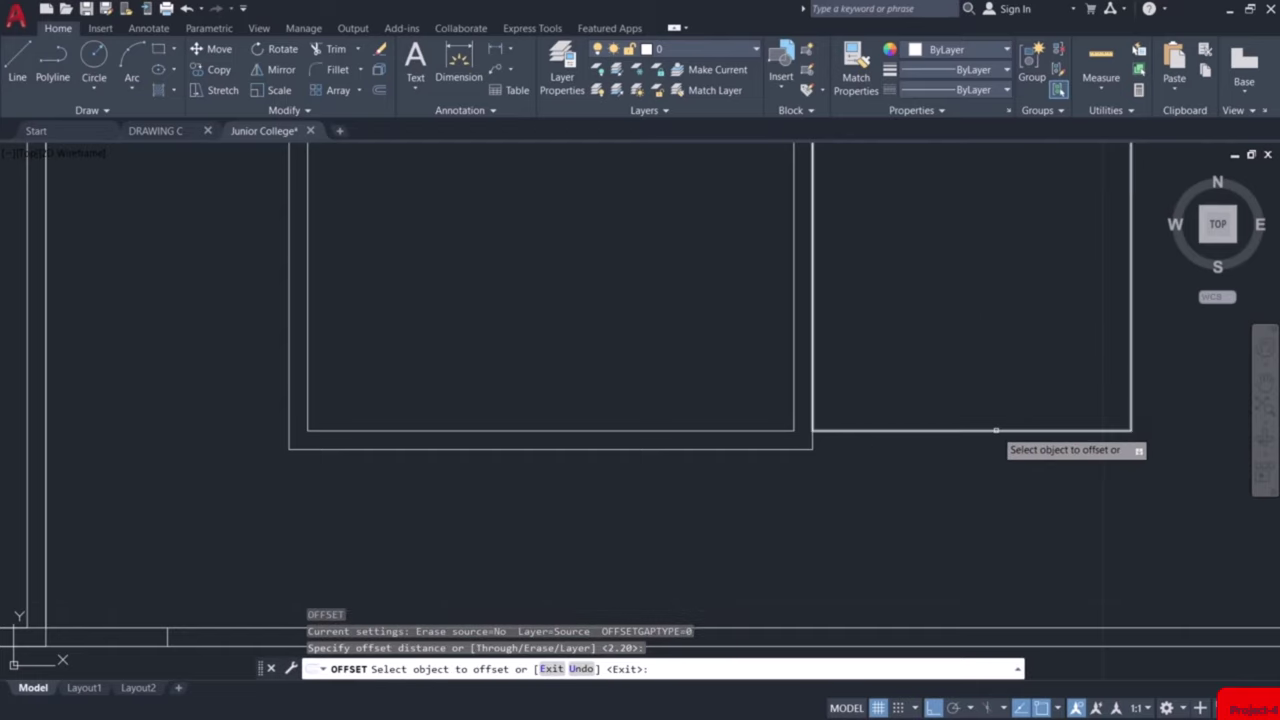
{"action": "left_click", "coordinate": [996, 432]}
{"action": "key", "text": "Escape"}
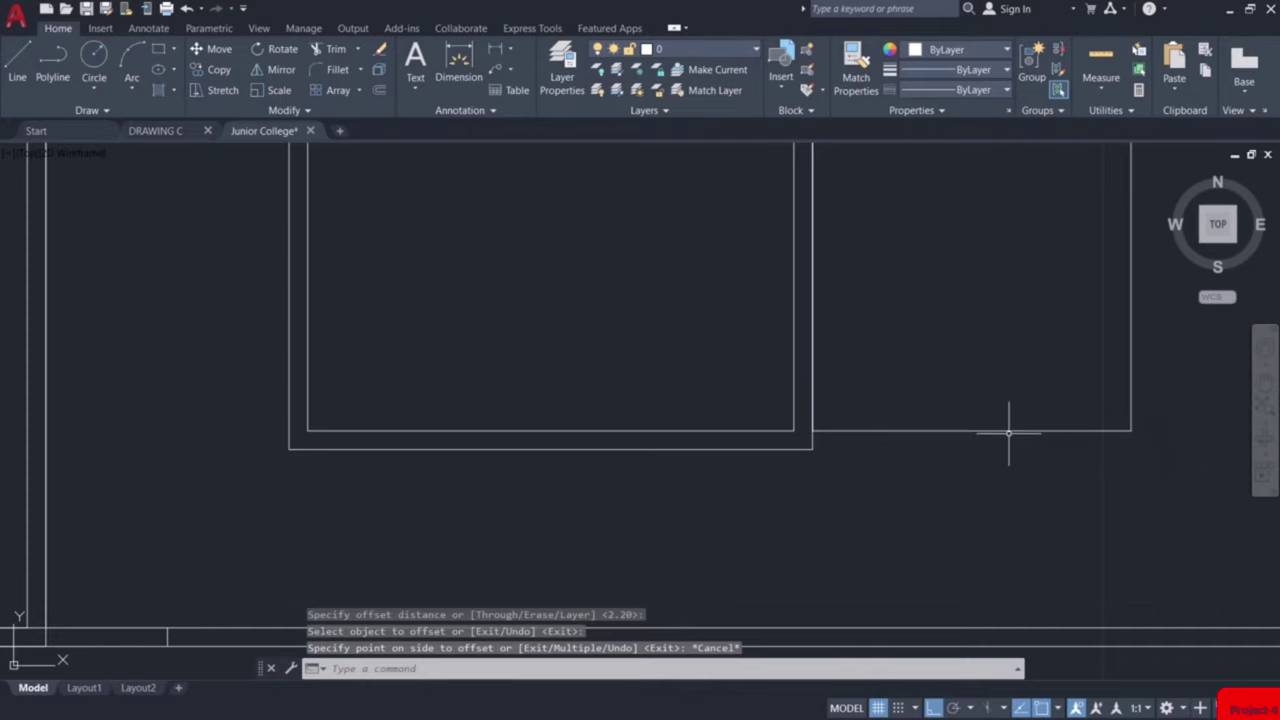
Offset the 3.93 by 5.5 rectangle 0.23 outward and erase the leftover object near its junction with the larger room
{"action": "type", "text": "o"}
{"action": "key", "text": "Return"}
{"action": "type", "text": "2"}
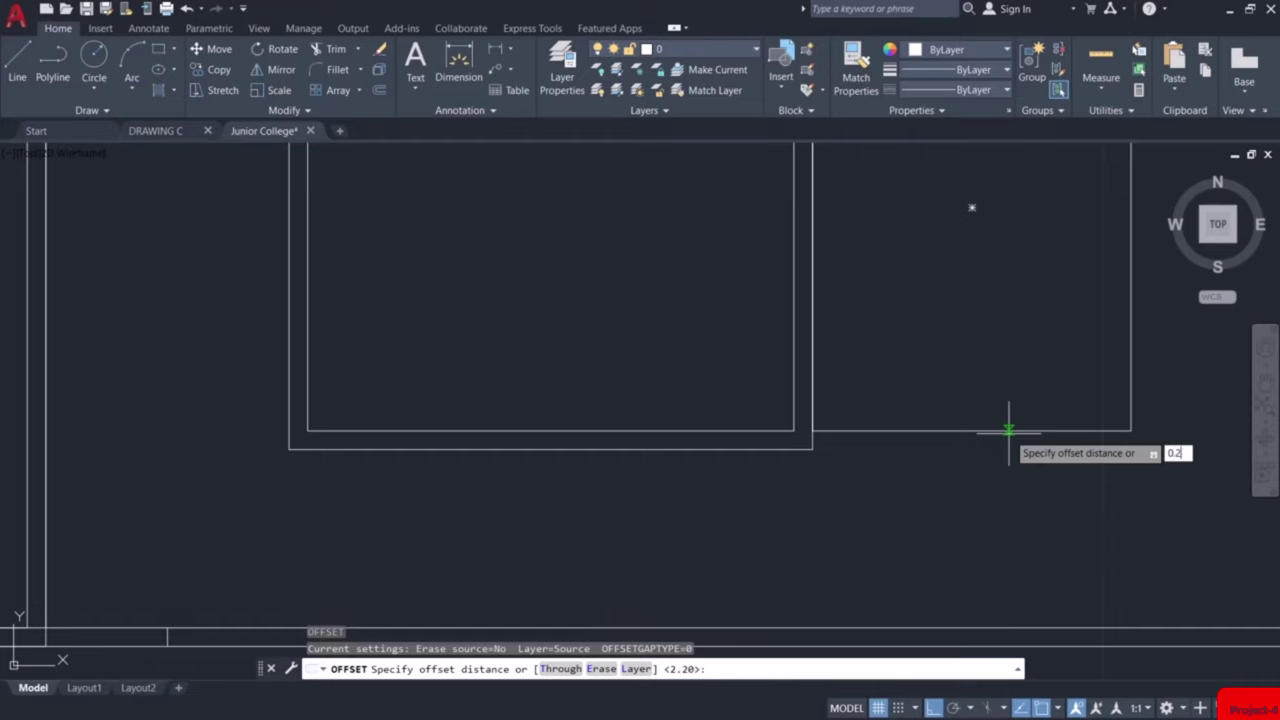
{"action": "type", "text": "3"}
{"action": "key", "text": "Return"}
{"action": "left_click", "coordinate": [1006, 431]}
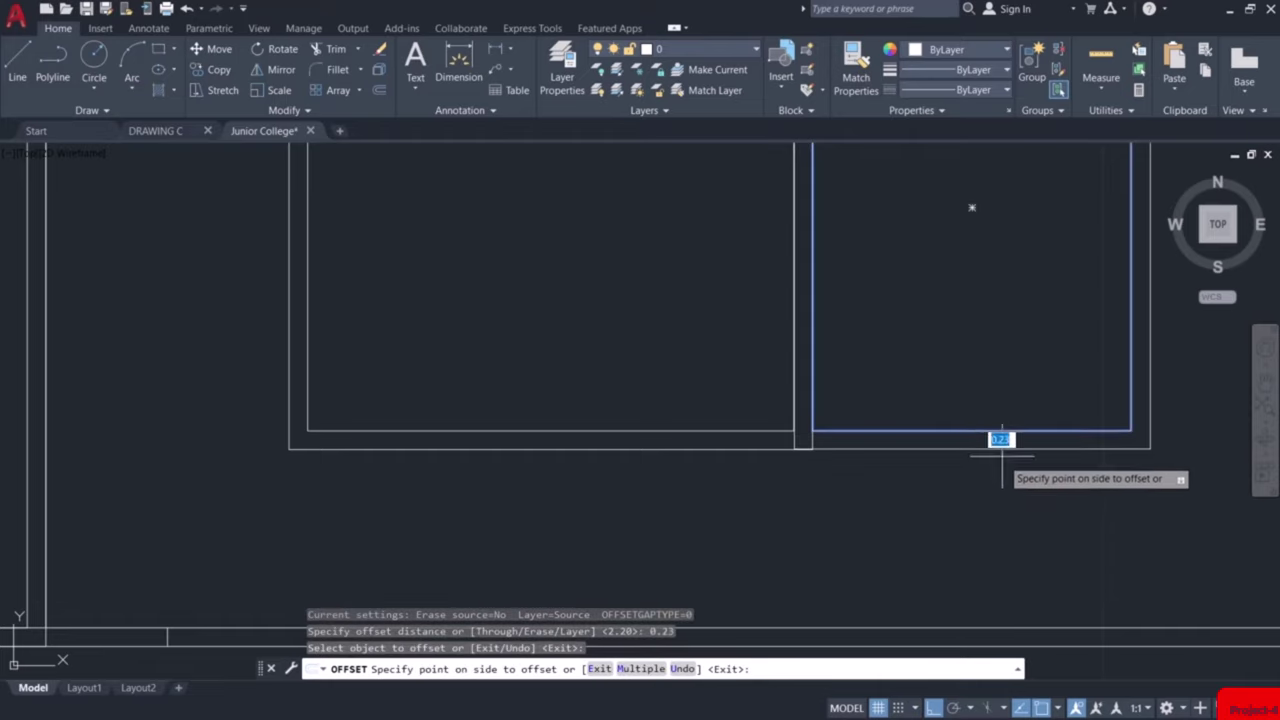
{"action": "left_click", "coordinate": [1002, 458]}
{"action": "key", "text": "Escape"}
{"action": "scroll", "coordinate": [1005, 462], "scroll_direction": "down", "scroll_amount": 5}
{"action": "left_click", "coordinate": [966, 357]}
{"action": "key", "text": "Delete"}
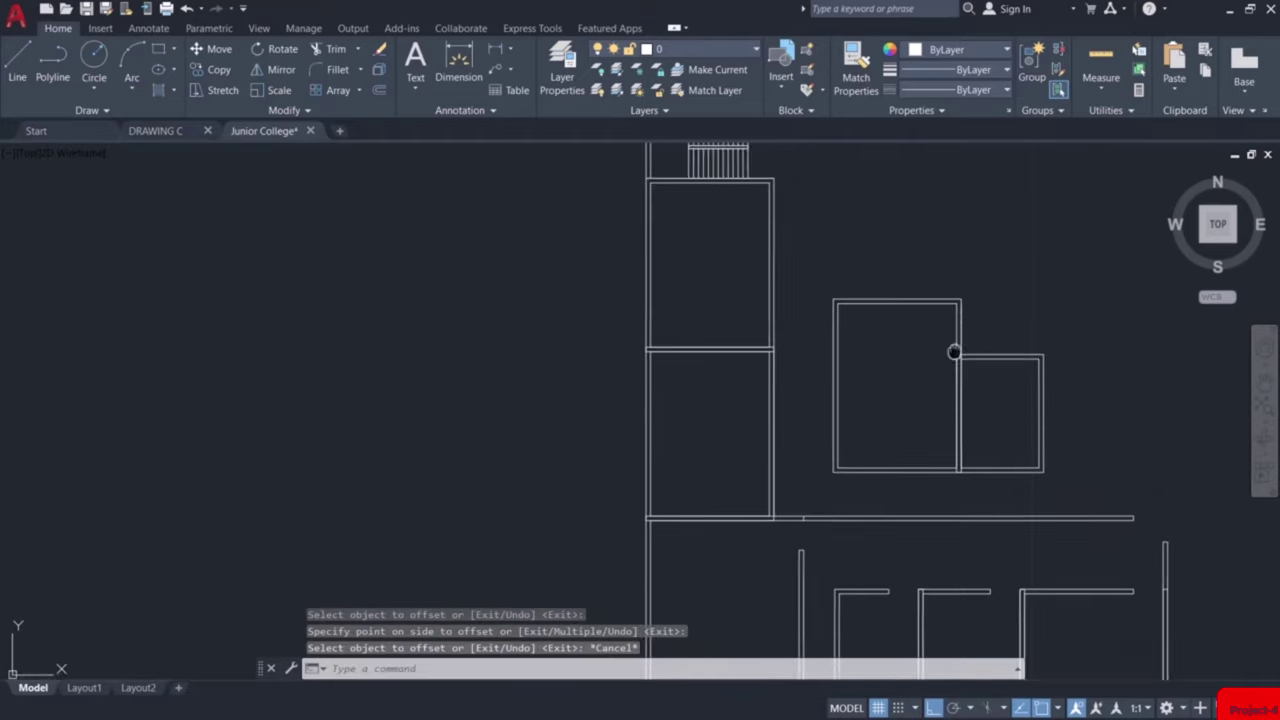
Draw a 6.84 by 11.88 rectangle extending up and left from the small room's outer top edge, aligned with its inner right wall
{"action": "scroll", "coordinate": [954, 351], "scroll_direction": "up", "scroll_amount": 3}
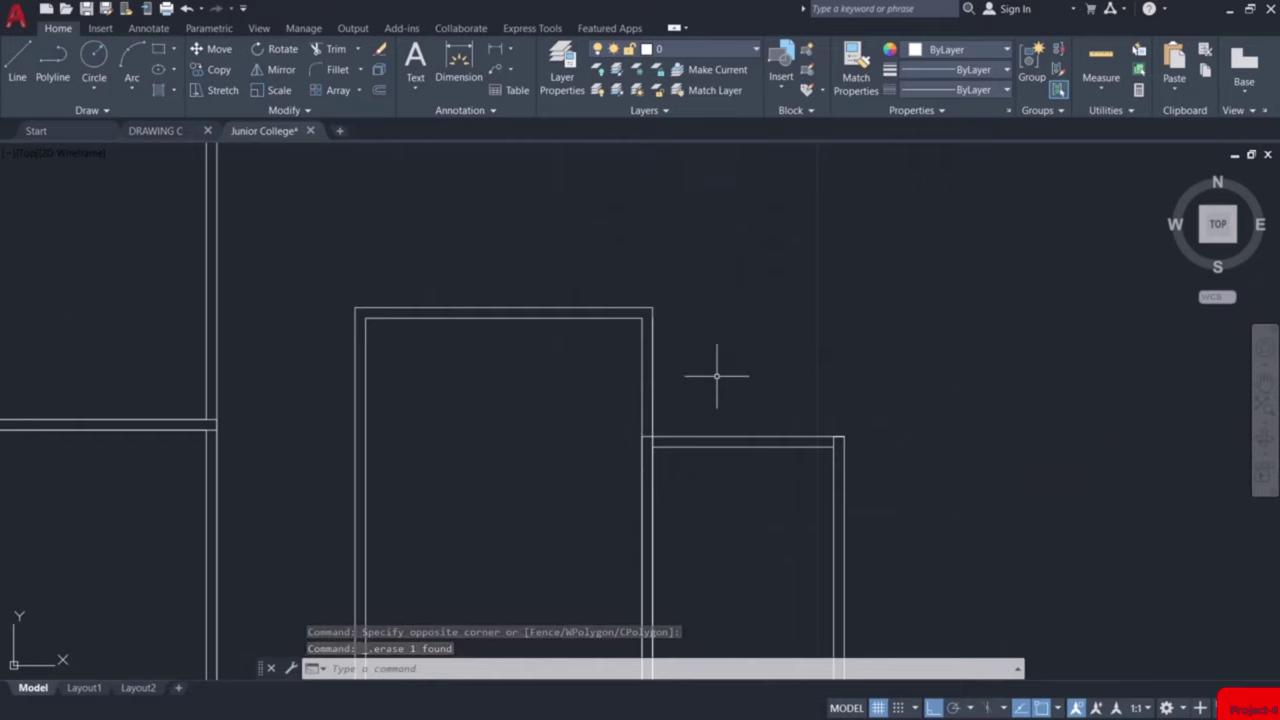
{"action": "type", "text": "rec"}
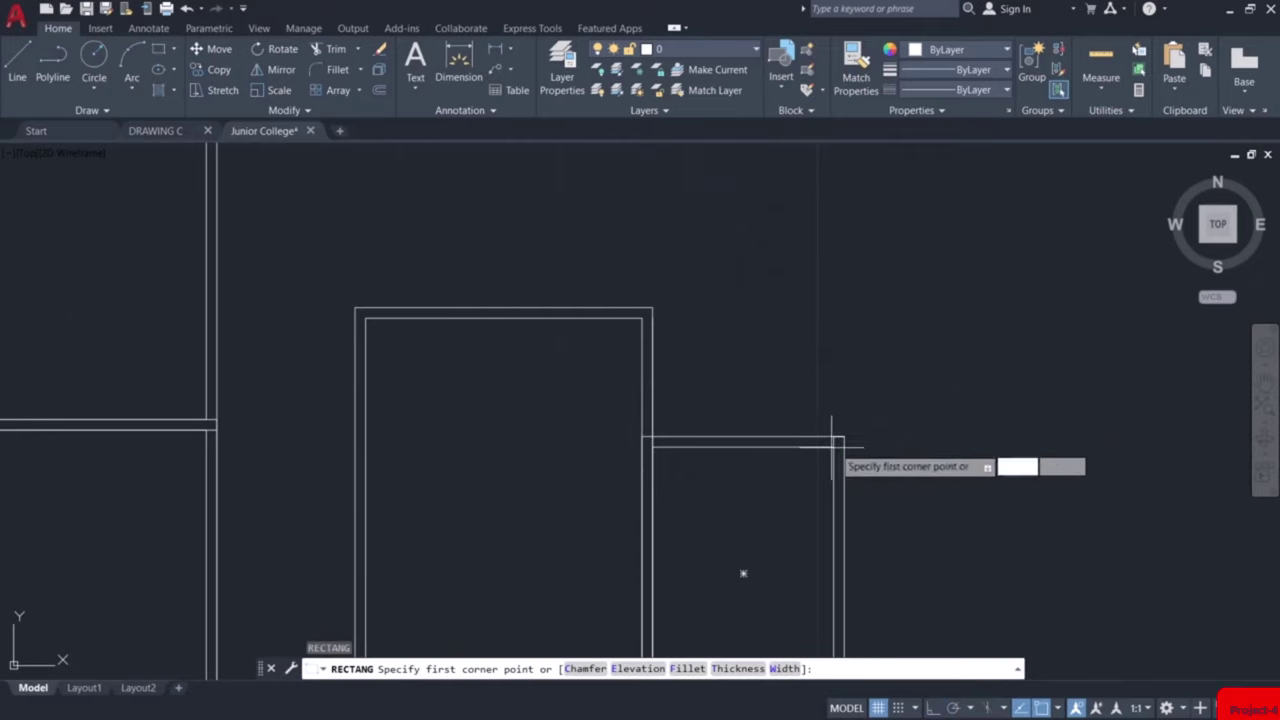
{"action": "left_click", "coordinate": [833, 437]}
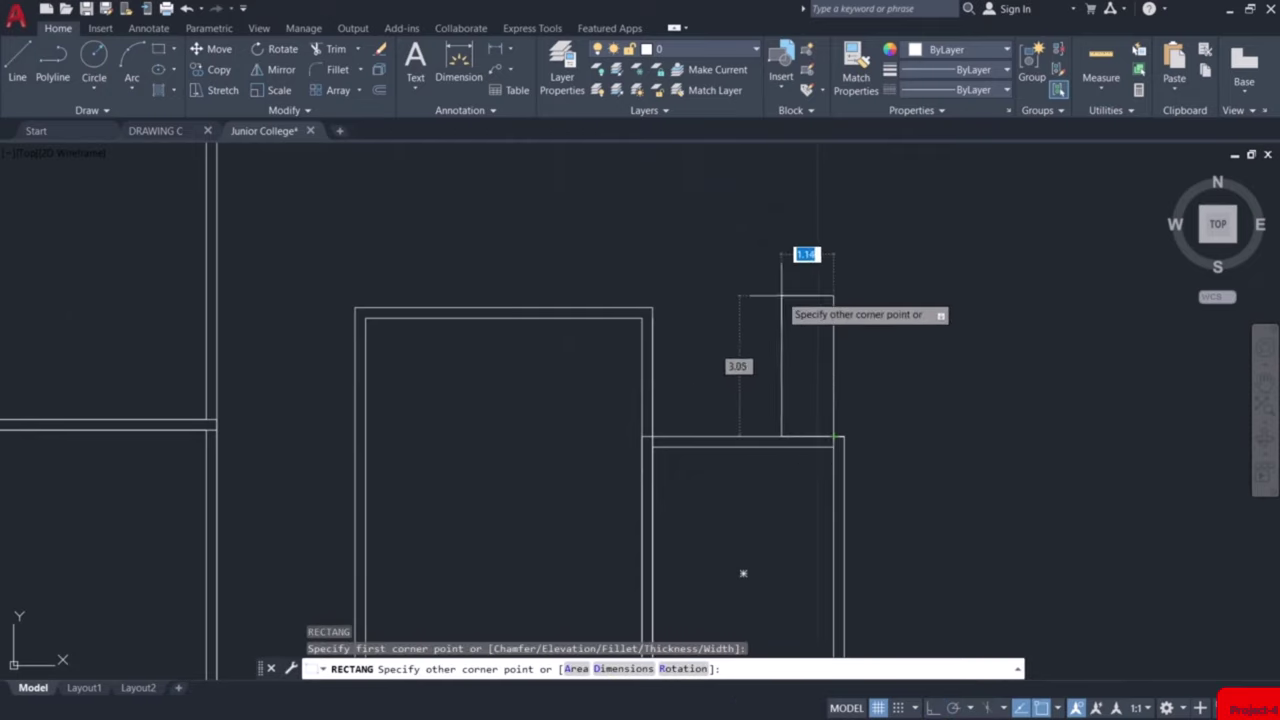
{"action": "type", "text": "d"}
{"action": "key", "text": "Return"}
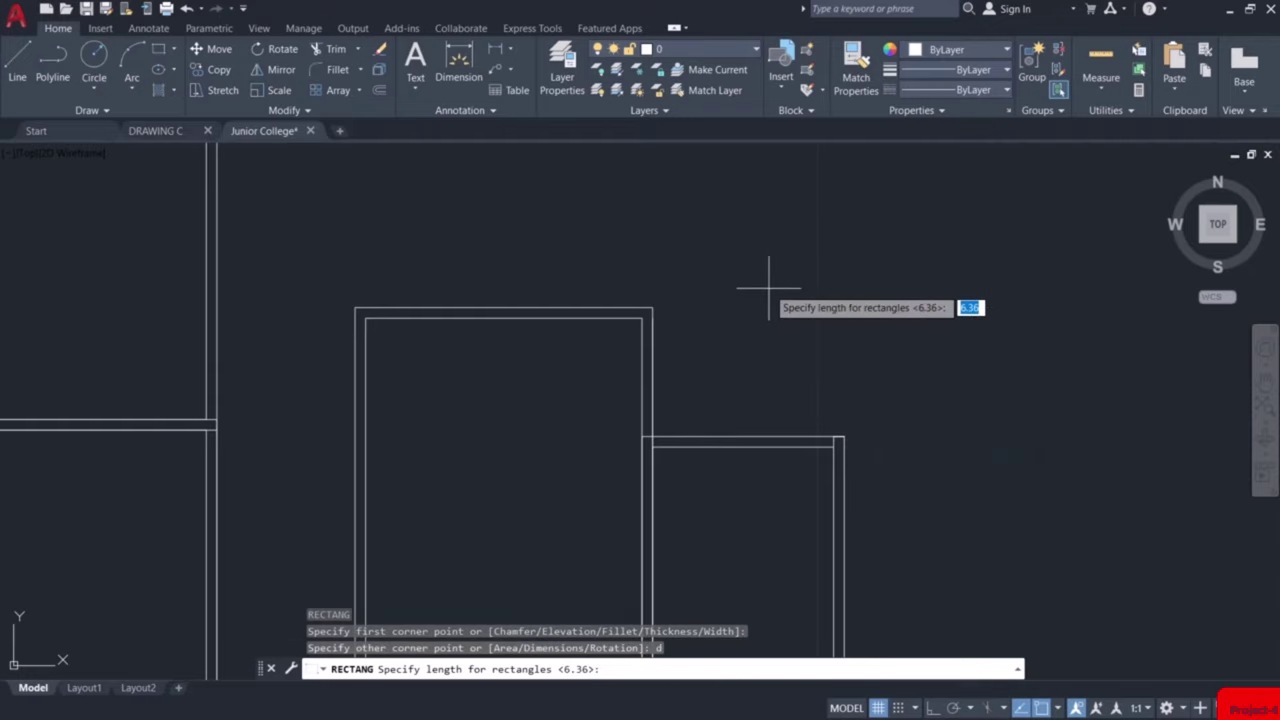
{"action": "key", "text": "Return"}
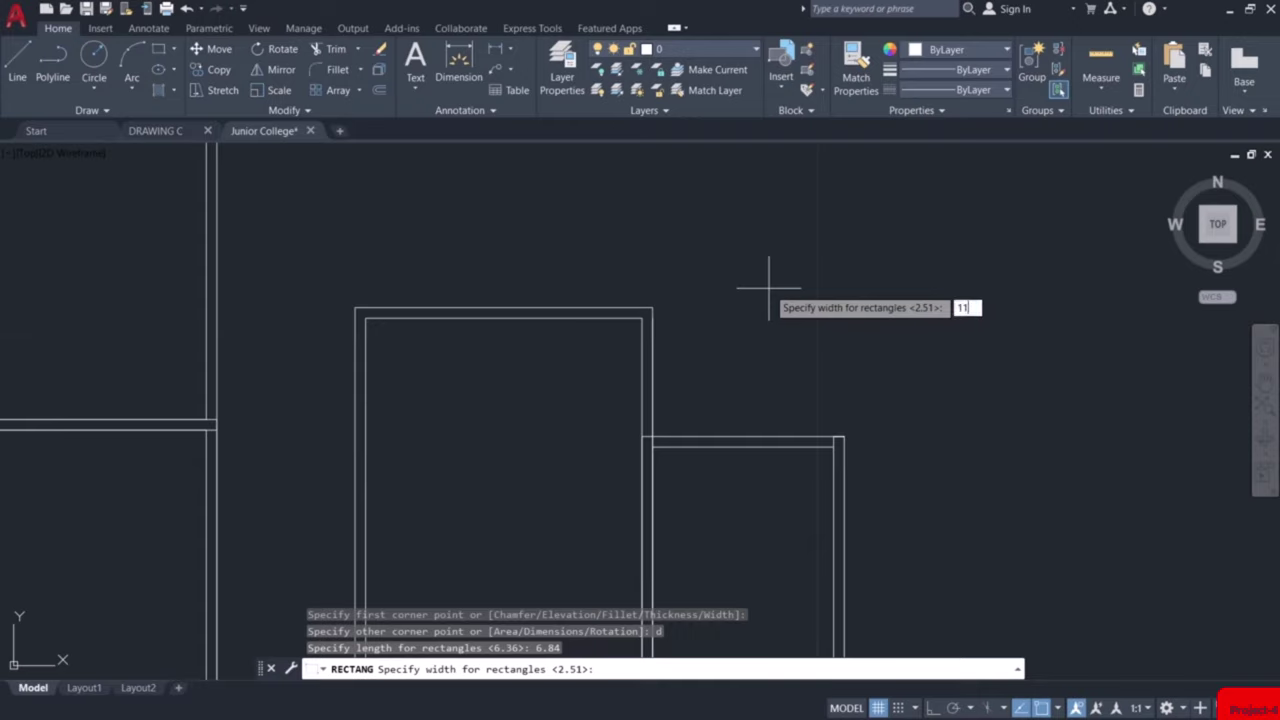
{"action": "type", "text": "11.88"}
{"action": "key", "text": "Return"}
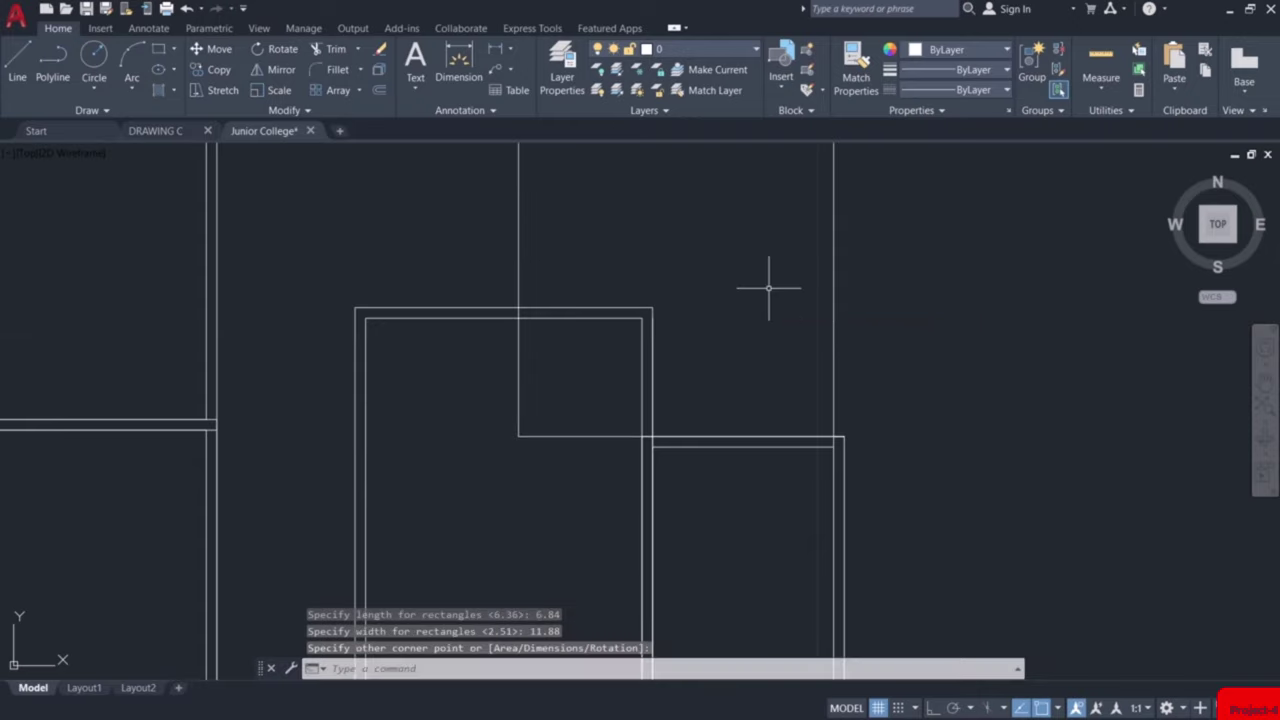
{"action": "left_click", "coordinate": [769, 288]}
Offset the 6.84 by 11.88 rectangle 0.23 outward to form its walls
{"action": "type", "text": "o"}
{"action": "key", "text": "Return"}
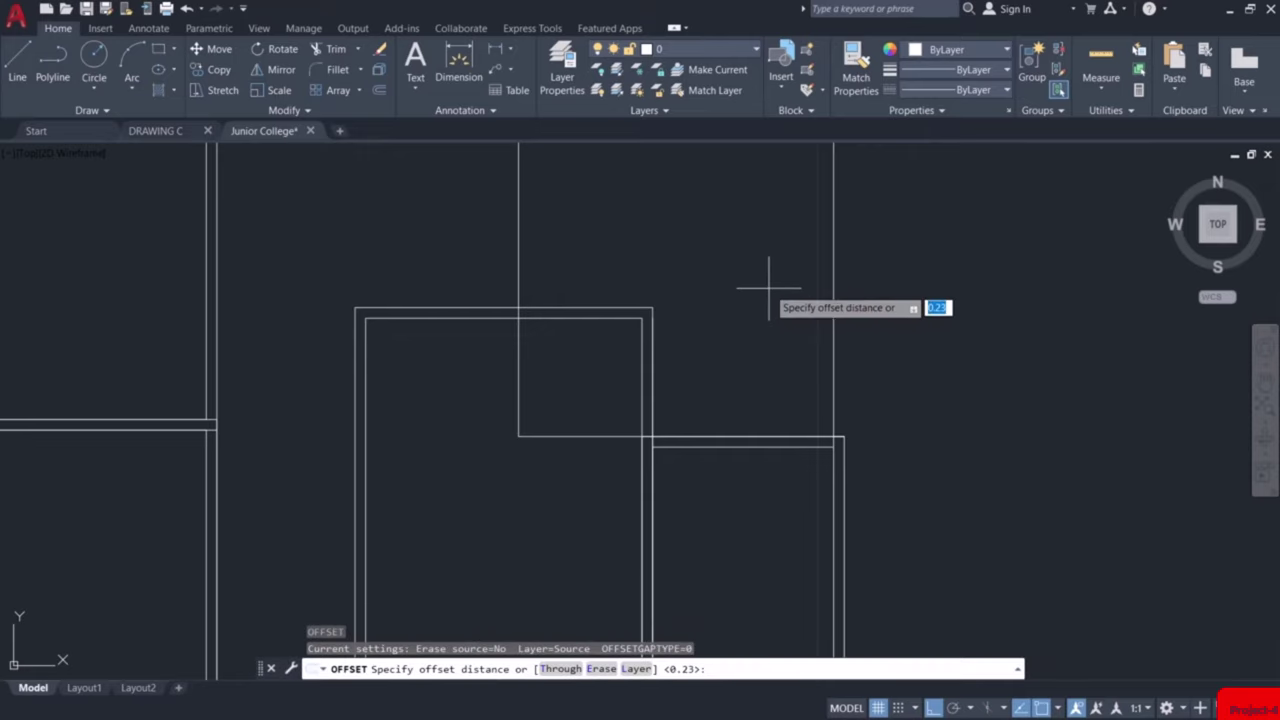
{"action": "key", "text": "Return"}
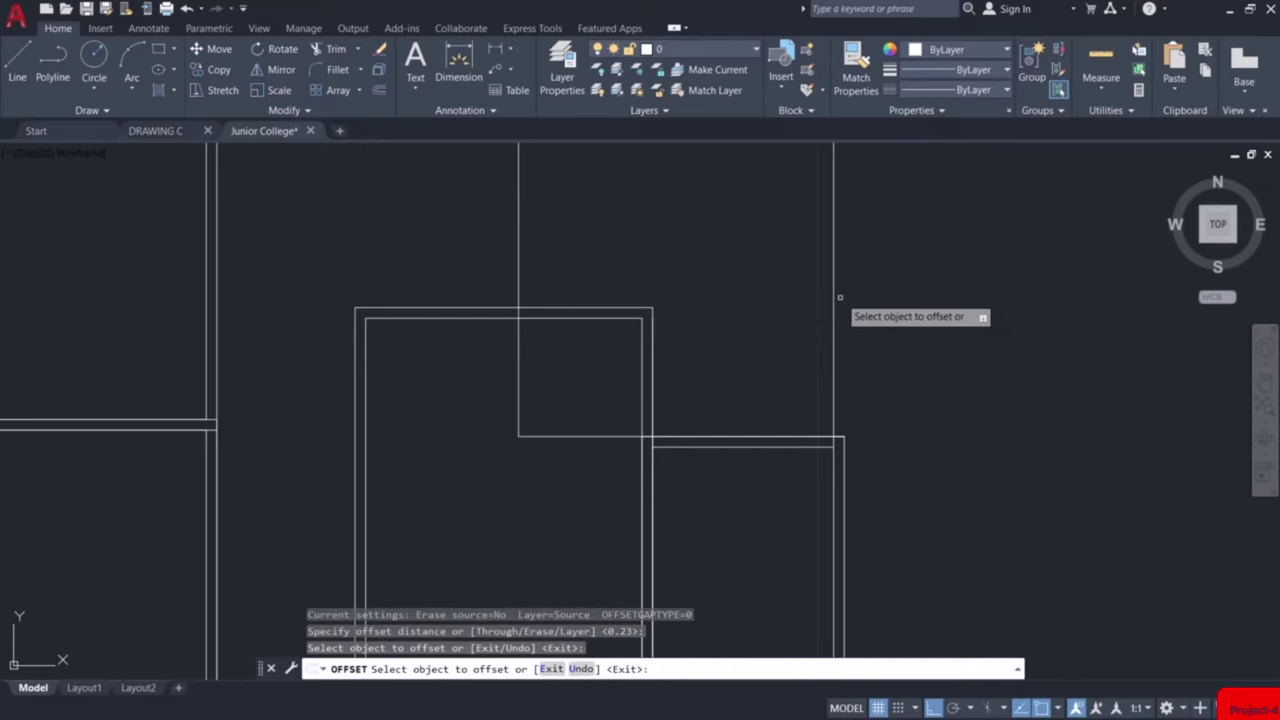
{"action": "left_click", "coordinate": [835, 294]}
{"action": "left_click", "coordinate": [870, 306]}
{"action": "key", "text": "Escape"}
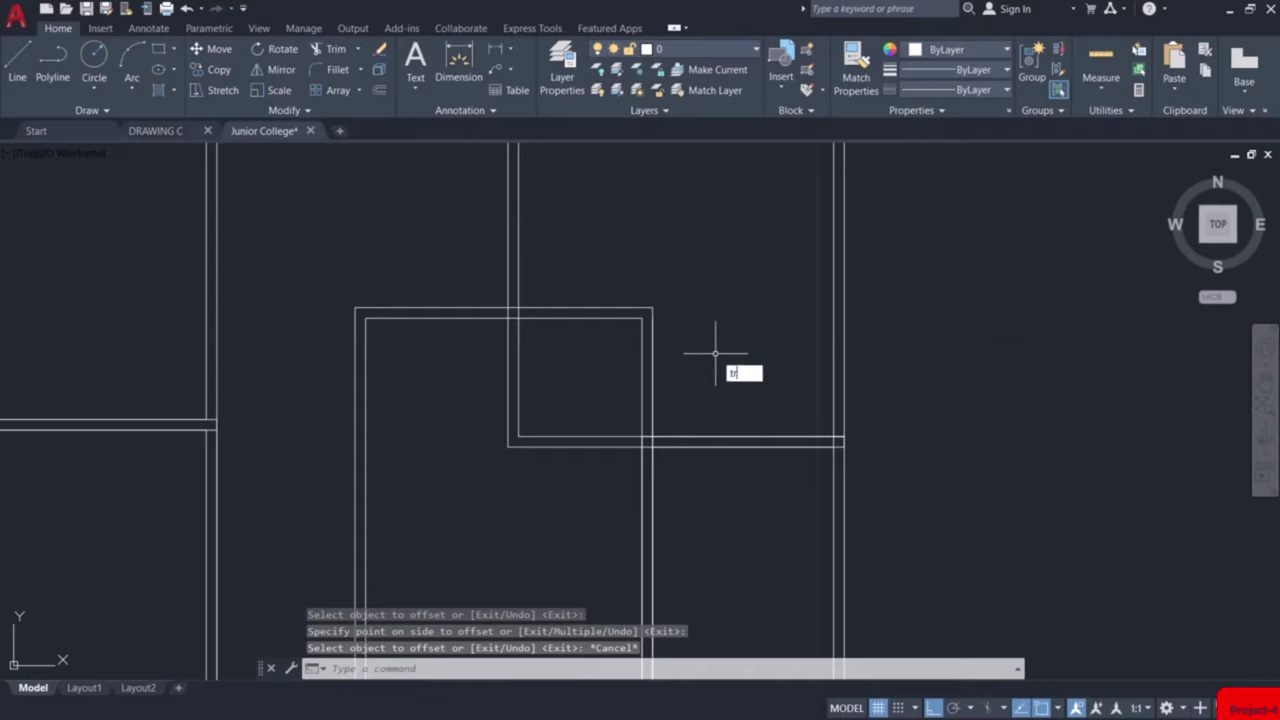
Trim the tall room's vertical and horizontal wall lines that overlap the interior of the copied room
{"action": "type", "text": "tr"}
{"action": "key", "text": "Return"}
{"action": "mouse_move", "coordinate": [537, 394]}
{"action": "left_mouse_down"}
{"action": "mouse_move", "coordinate": [506, 382]}
{"action": "mouse_move", "coordinate": [480, 402]}
{"action": "left_mouse_up"}
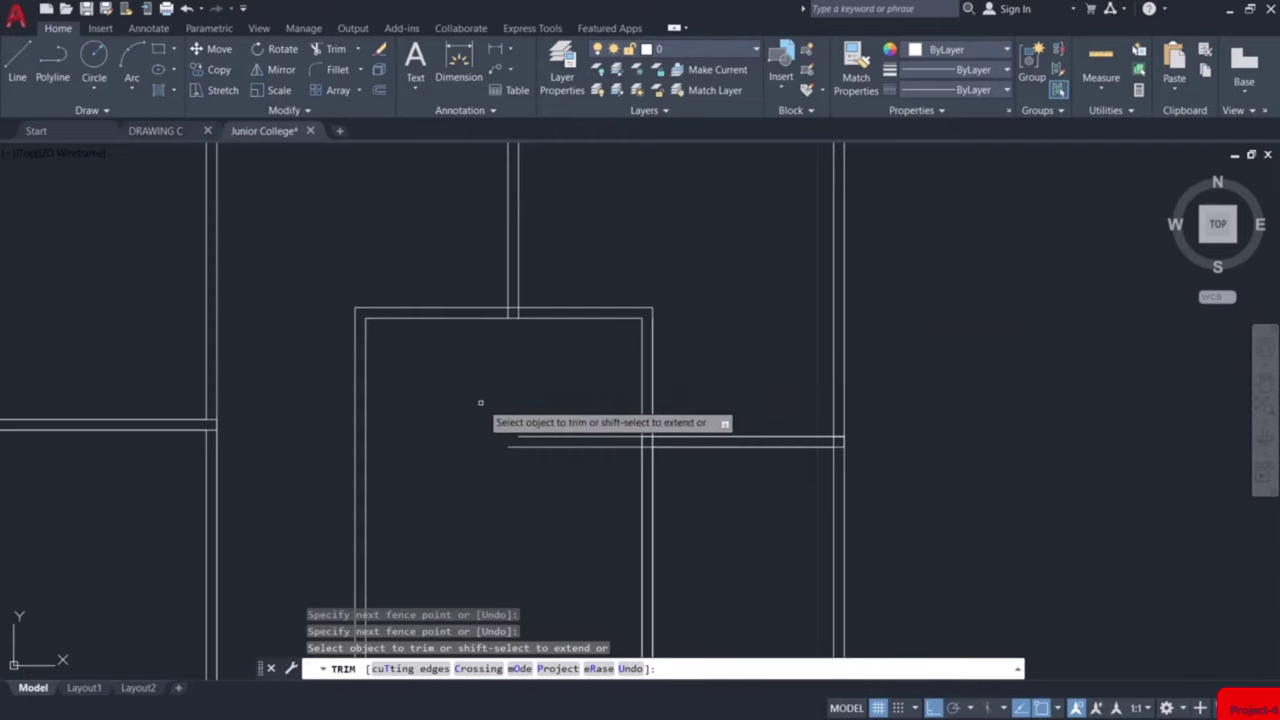
{"action": "mouse_move", "coordinate": [587, 399]}
{"action": "left_mouse_down"}
{"action": "mouse_move", "coordinate": [566, 480]}
{"action": "mouse_move", "coordinate": [577, 483]}
{"action": "left_mouse_up"}
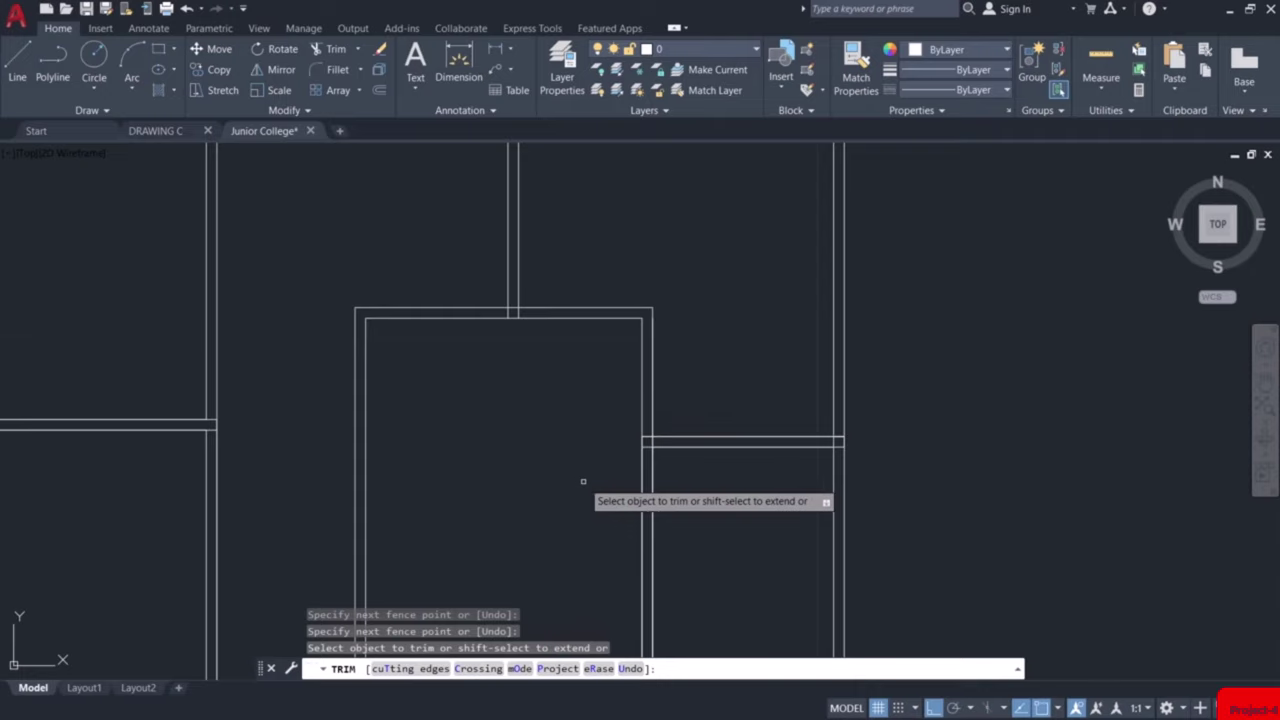
{"action": "key", "text": "Return"}
{"action": "scroll", "coordinate": [822, 320], "scroll_direction": "down", "scroll_amount": 2}
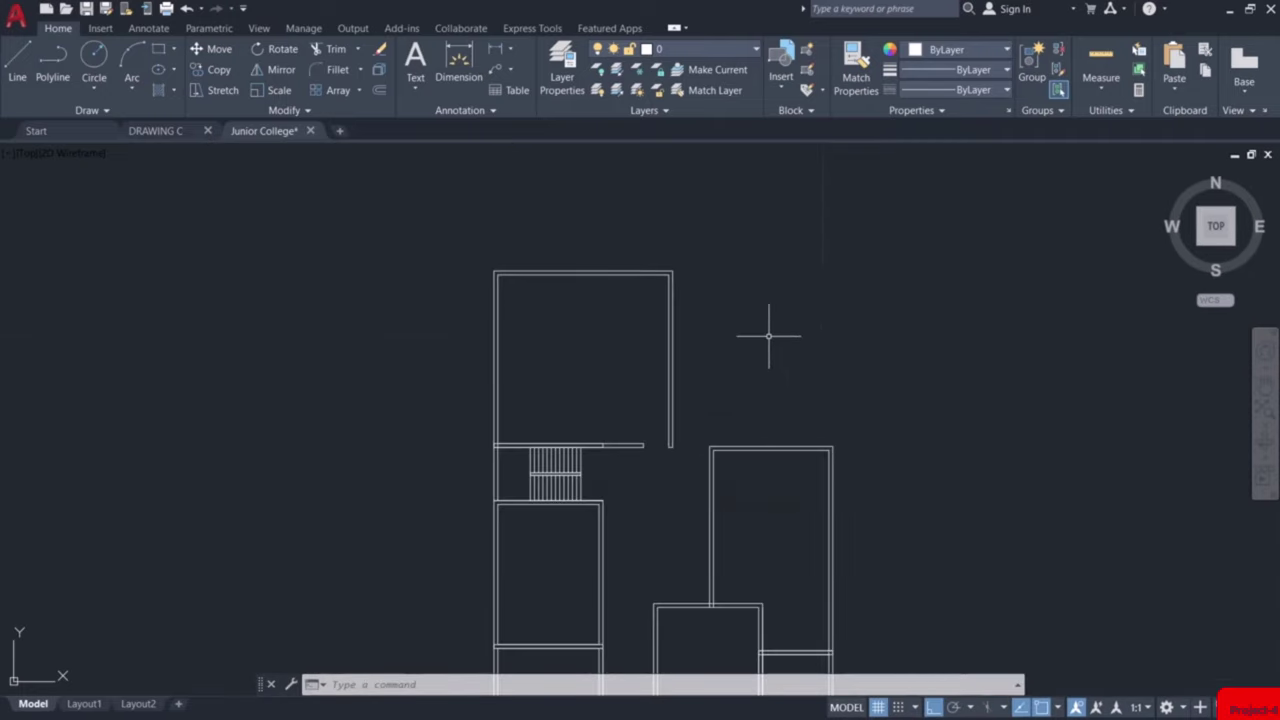
{"action": "scroll", "coordinate": [752, 342], "scroll_direction": "up", "scroll_amount": 2}
{"action": "key", "text": "o"}
{"action": "key", "text": "Return"}
{"action": "key", "text": "Return"}
{"action": "key", "text": "Escape"}
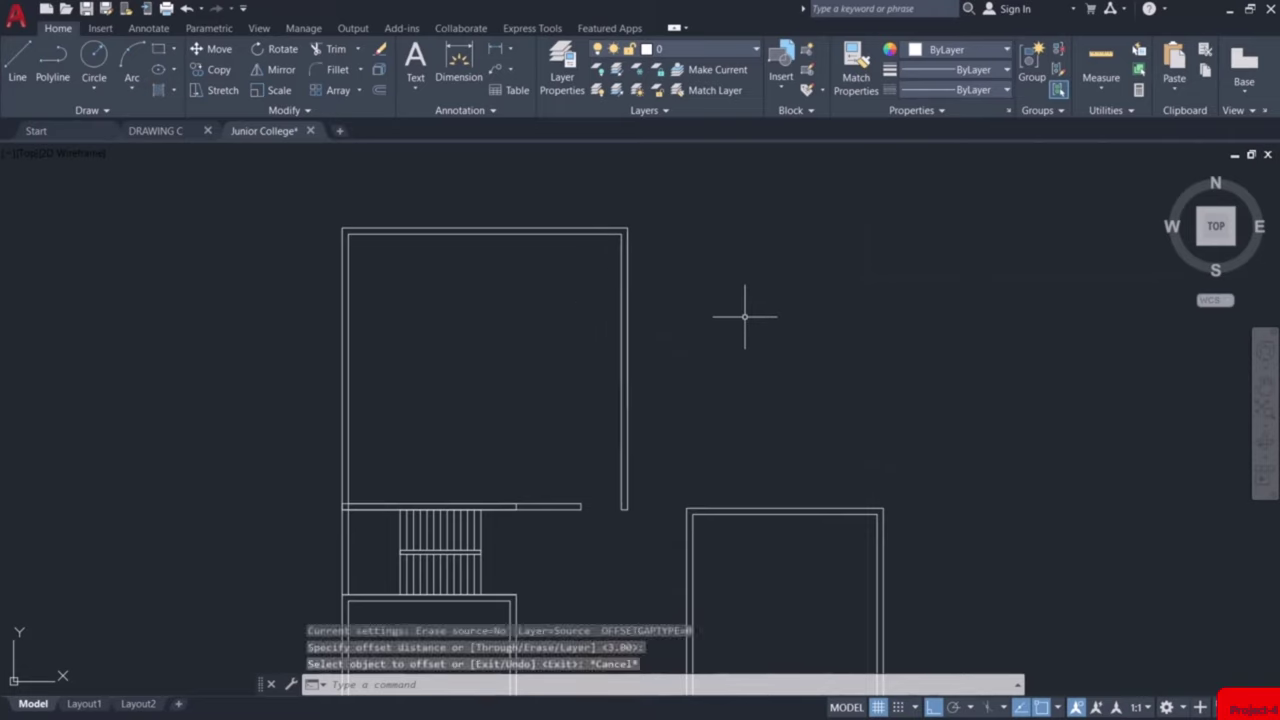
Offset the outer right wall line of the room above the staircase 3 to the right as a guide, and erase one surplus object
{"action": "key", "text": "o"}
{"action": "key", "text": "Return"}
{"action": "key", "text": "Return"}
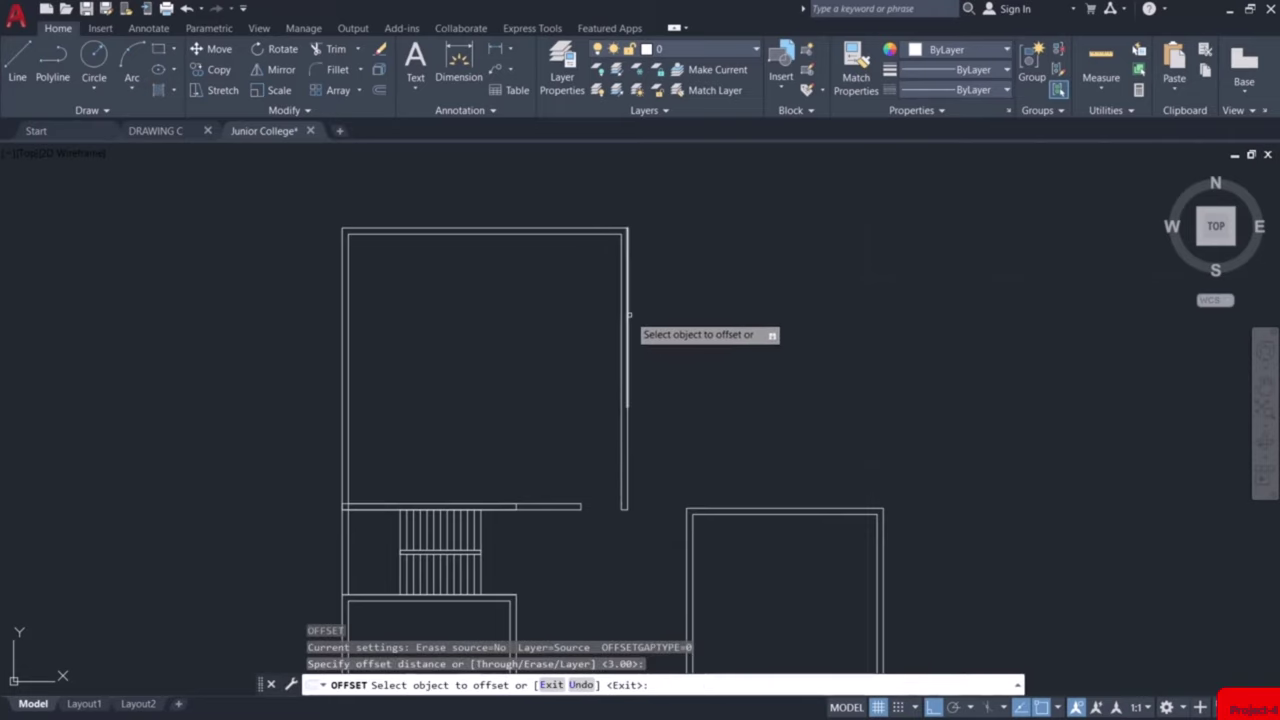
{"action": "left_click", "coordinate": [629, 315]}
{"action": "left_click", "coordinate": [714, 316]}
{"action": "key", "text": "Escape"}
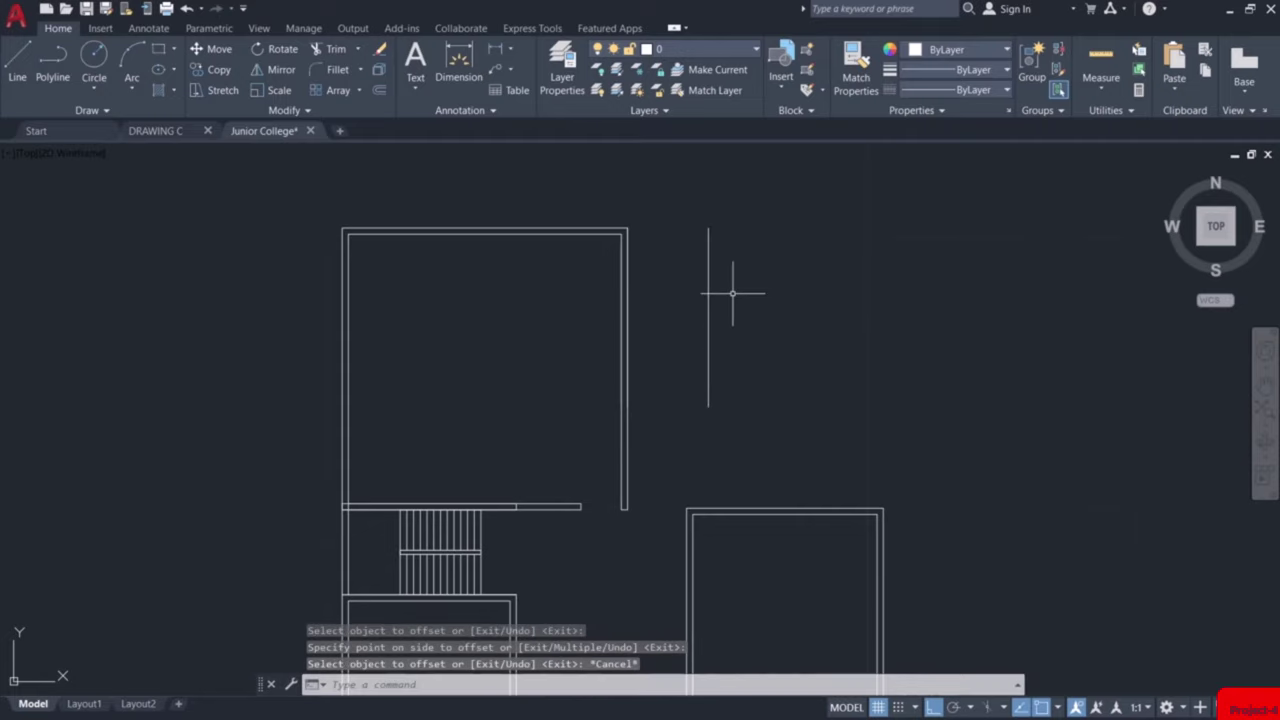
{"action": "key", "text": "Delete"}
Draw a 6.7 by 4.9 rectangle down and to the right from the upper end of the guide line
{"action": "scroll", "coordinate": [718, 238], "scroll_direction": "up", "scroll_amount": 4}
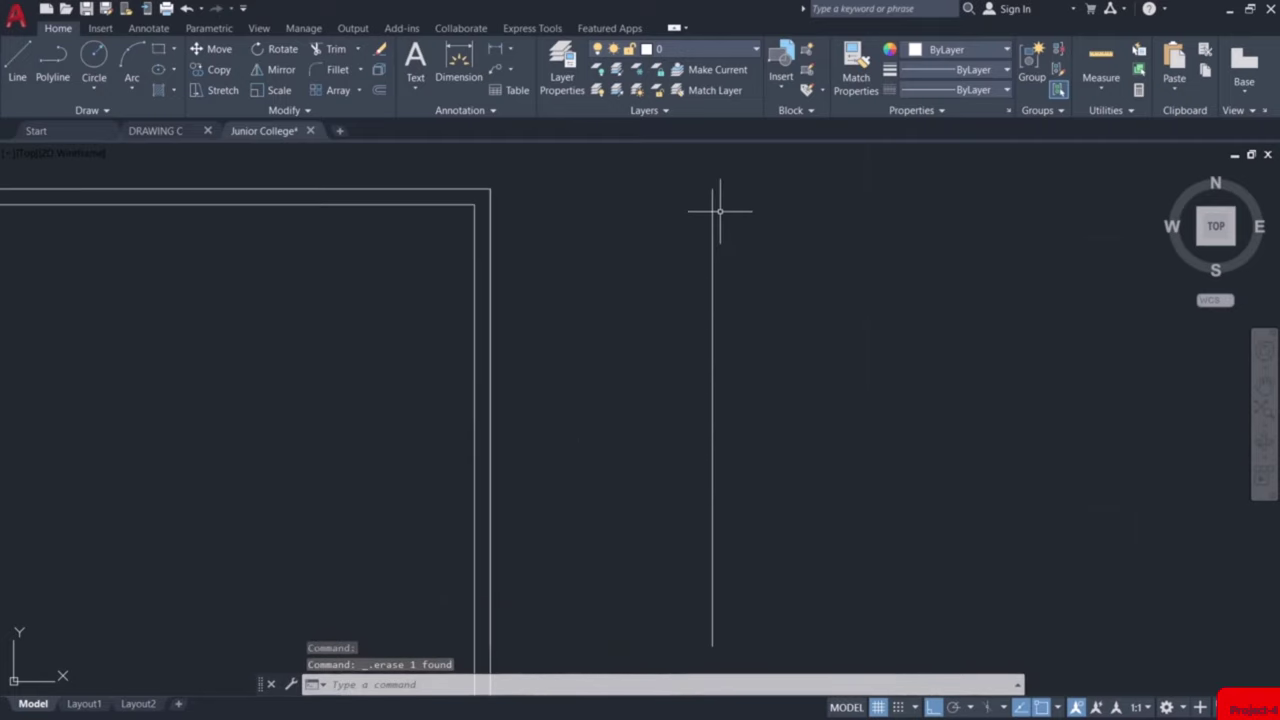
{"action": "scroll", "coordinate": [720, 210], "scroll_direction": "down", "scroll_amount": 2}
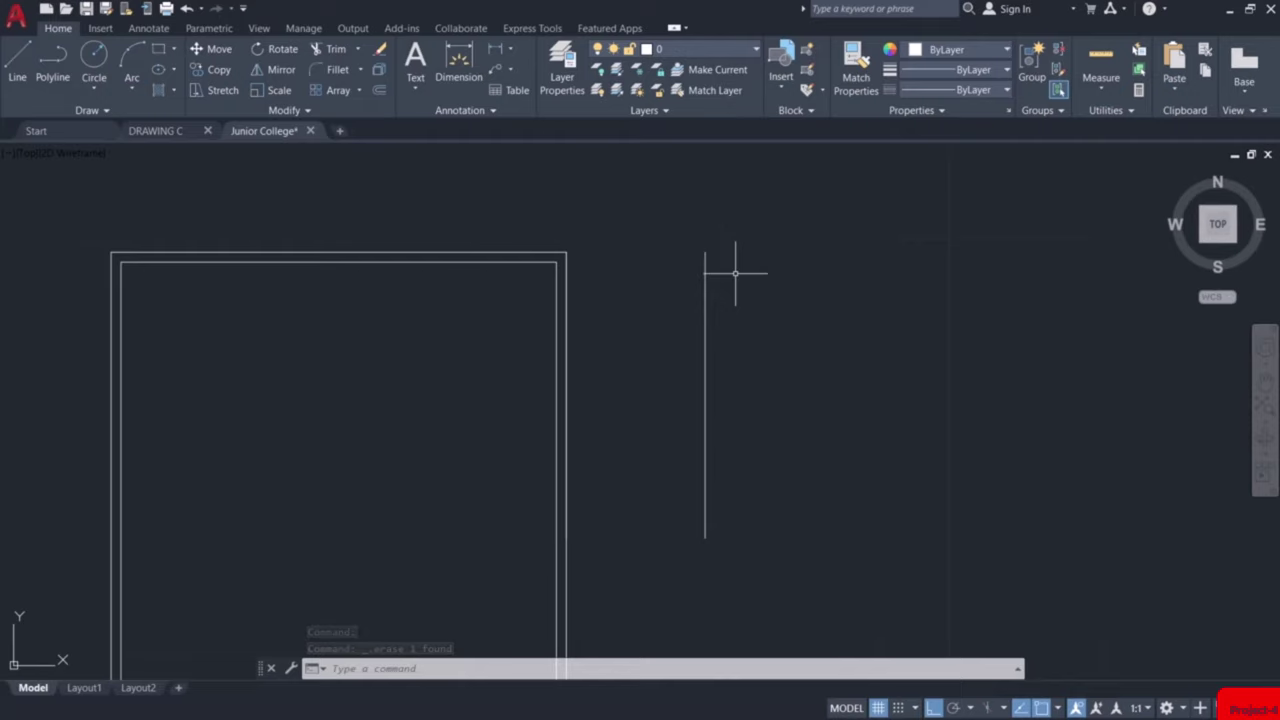
{"action": "type", "text": "c"}
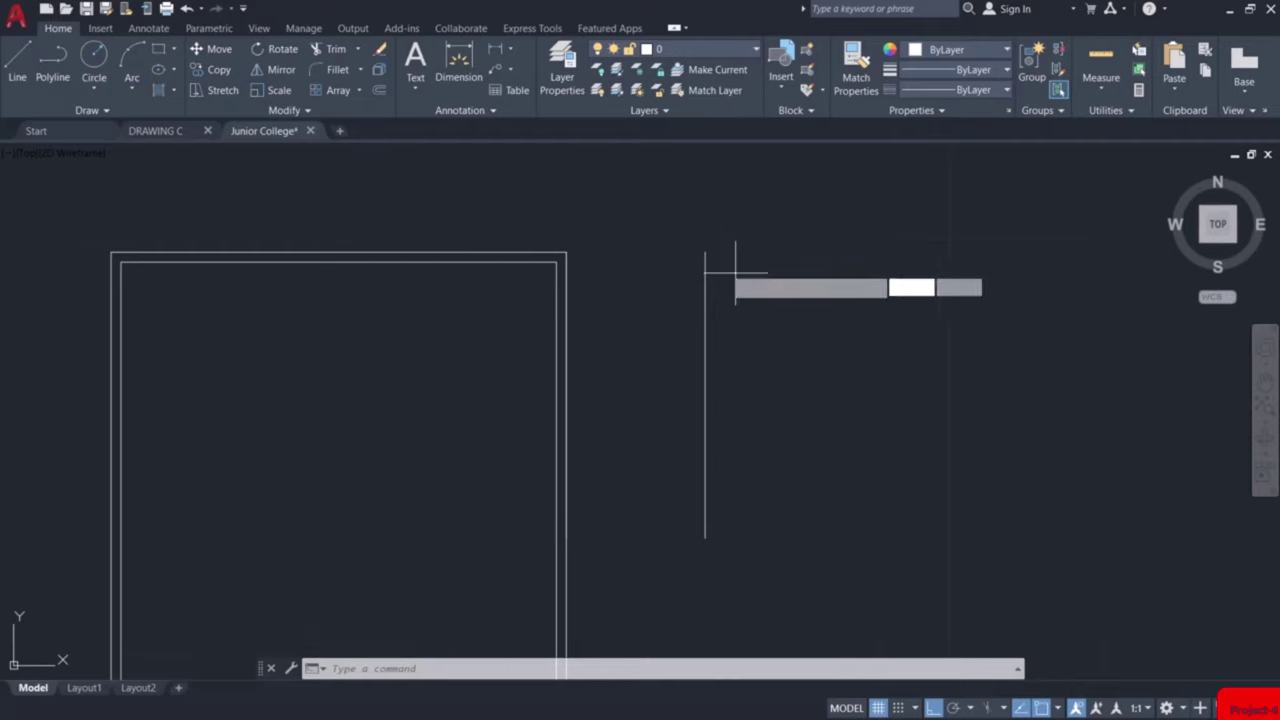
{"action": "key", "text": "Return"}
{"action": "left_click", "coordinate": [704, 251]}
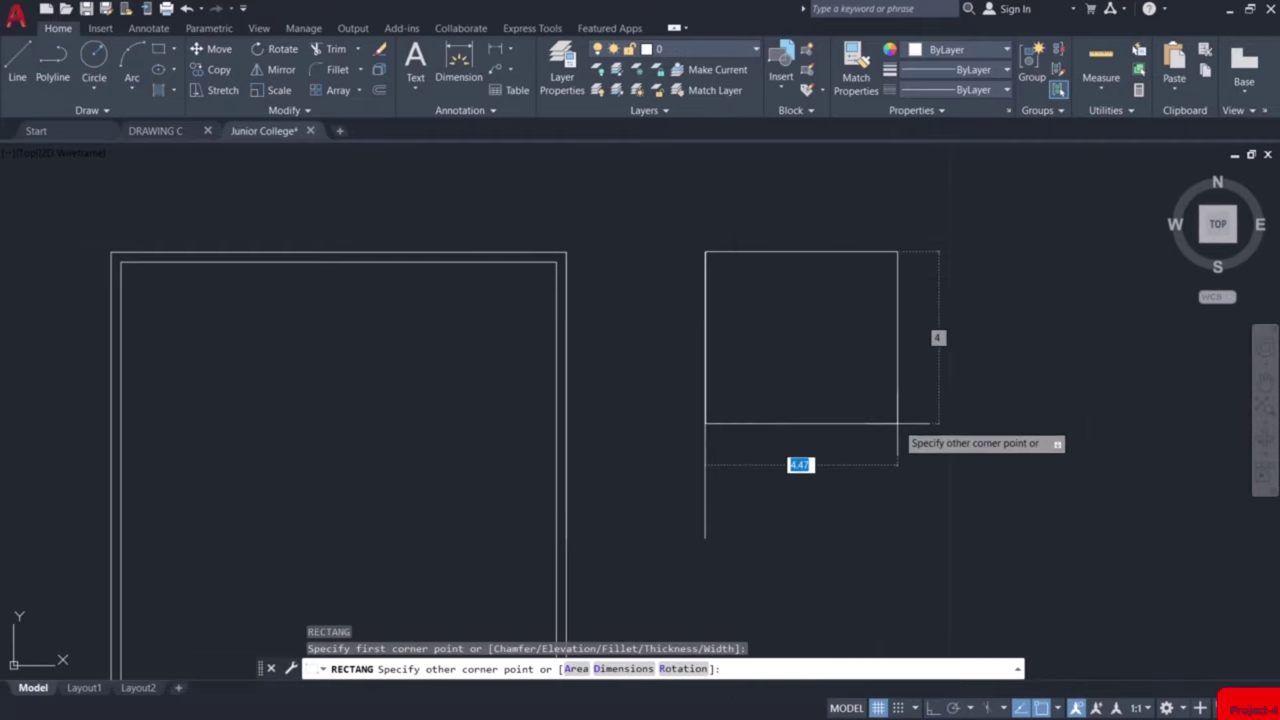
{"action": "type", "text": "d"}
{"action": "key", "text": "Return"}
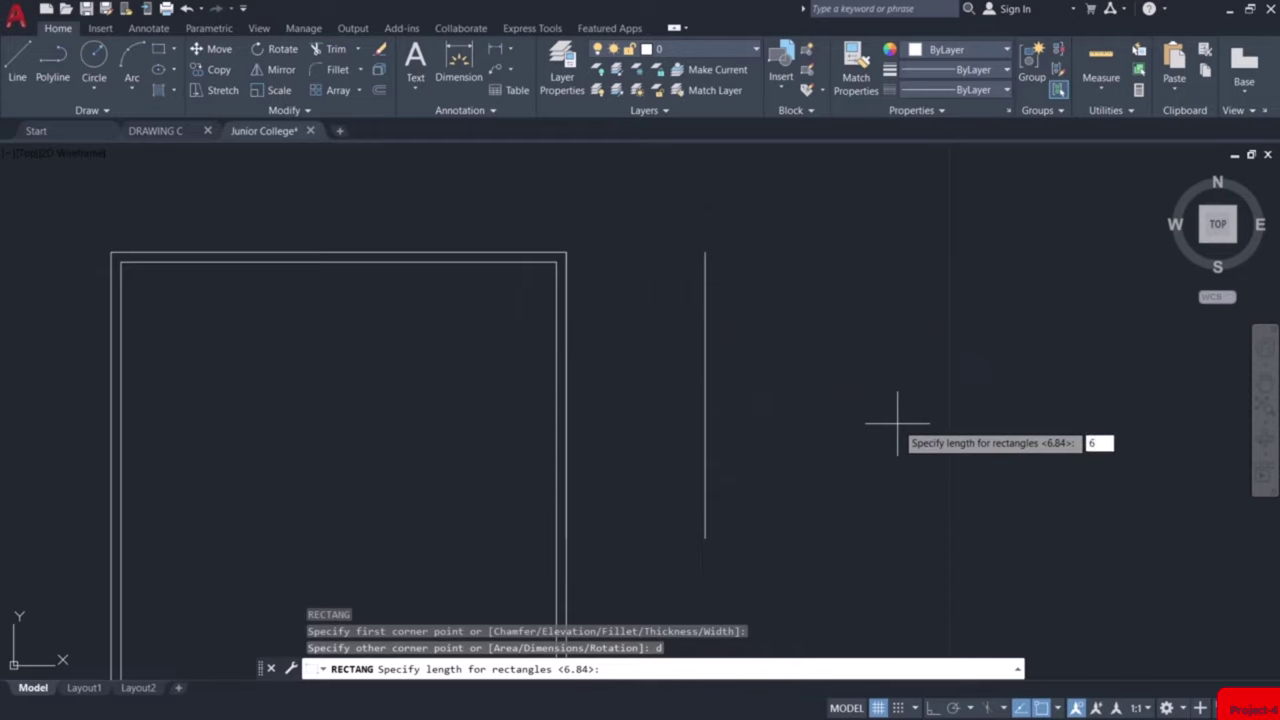
{"action": "type", "text": "6.7"}
{"action": "key", "text": "Return"}
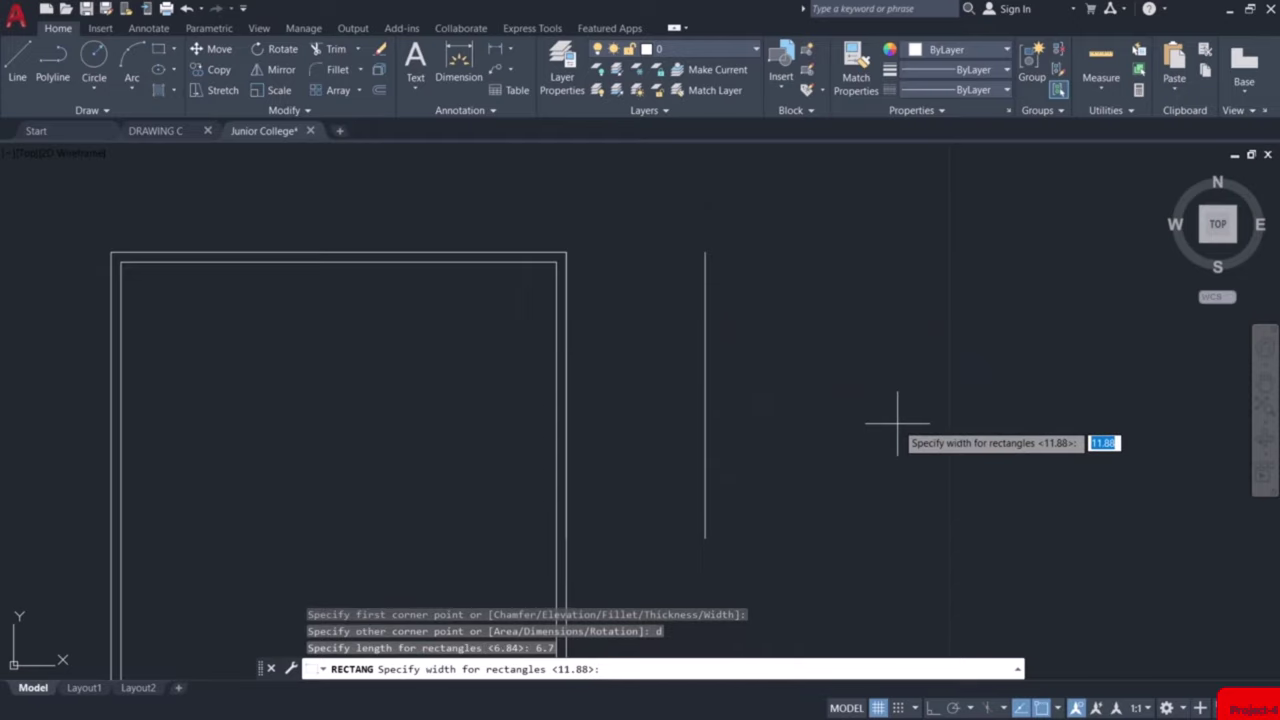
{"action": "type", "text": "4.9"}
{"action": "key", "text": "Return"}
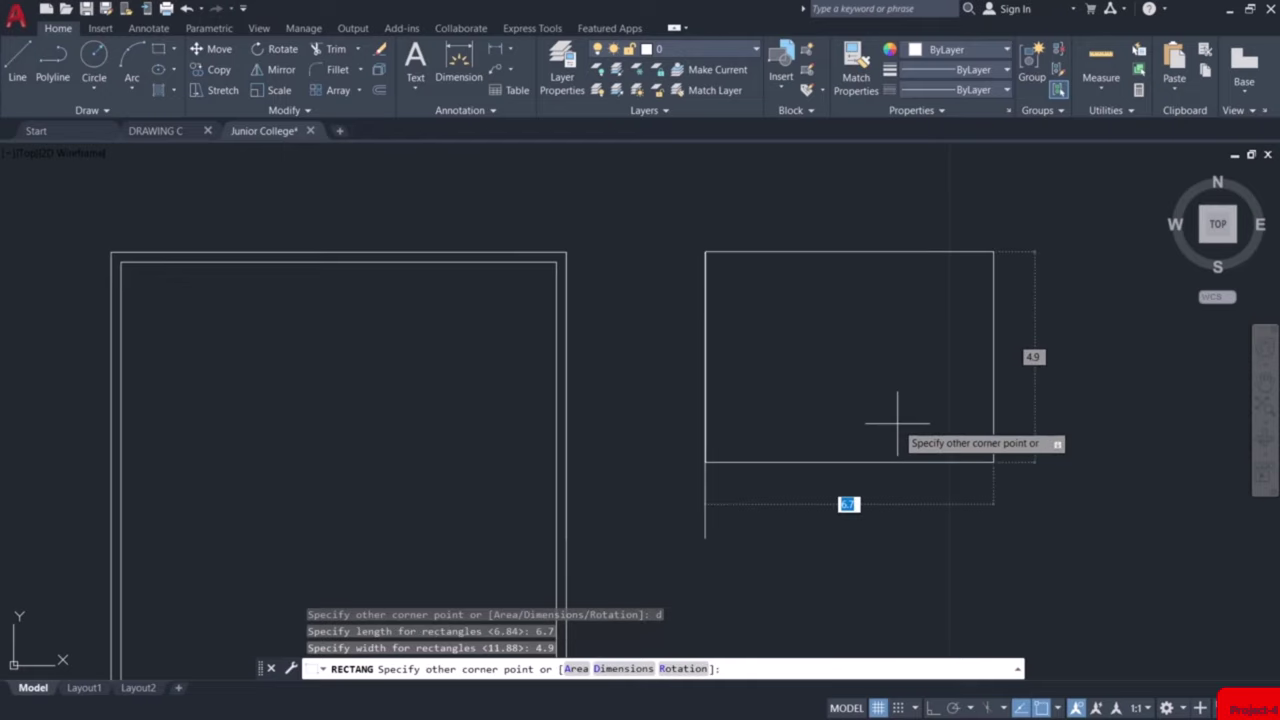
{"action": "left_click", "coordinate": [897, 423]}
Offset the 6.7 by 4.9 rectangle 0.23 outward to form its walls, and erase the leftover guide line
{"action": "key", "text": "Return"}
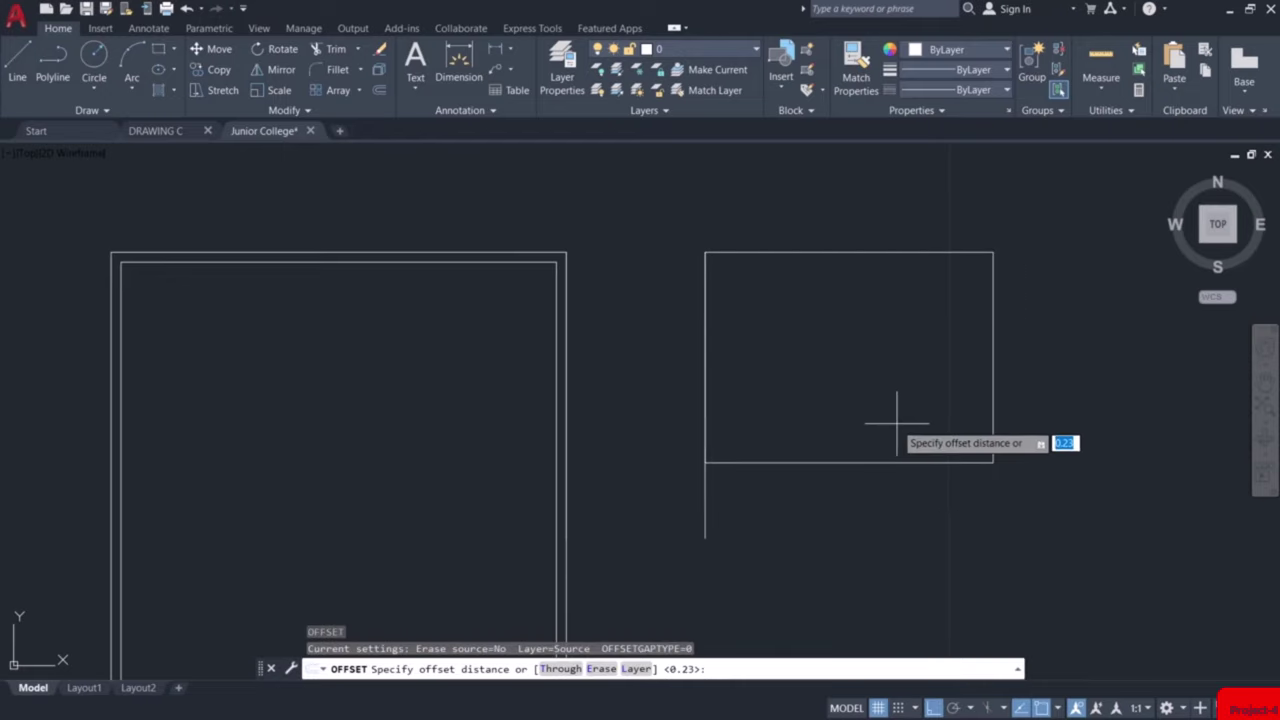
{"action": "key", "text": "Return"}
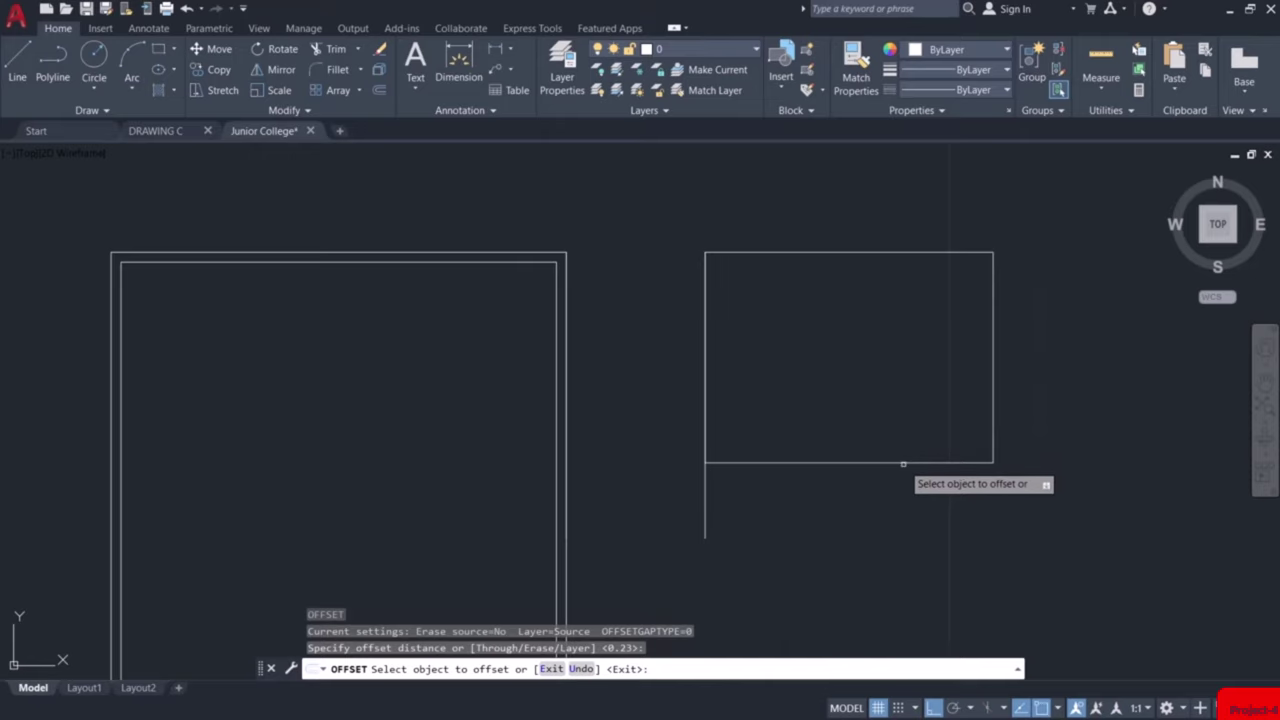
{"action": "left_click", "coordinate": [903, 460]}
{"action": "left_click", "coordinate": [911, 503]}
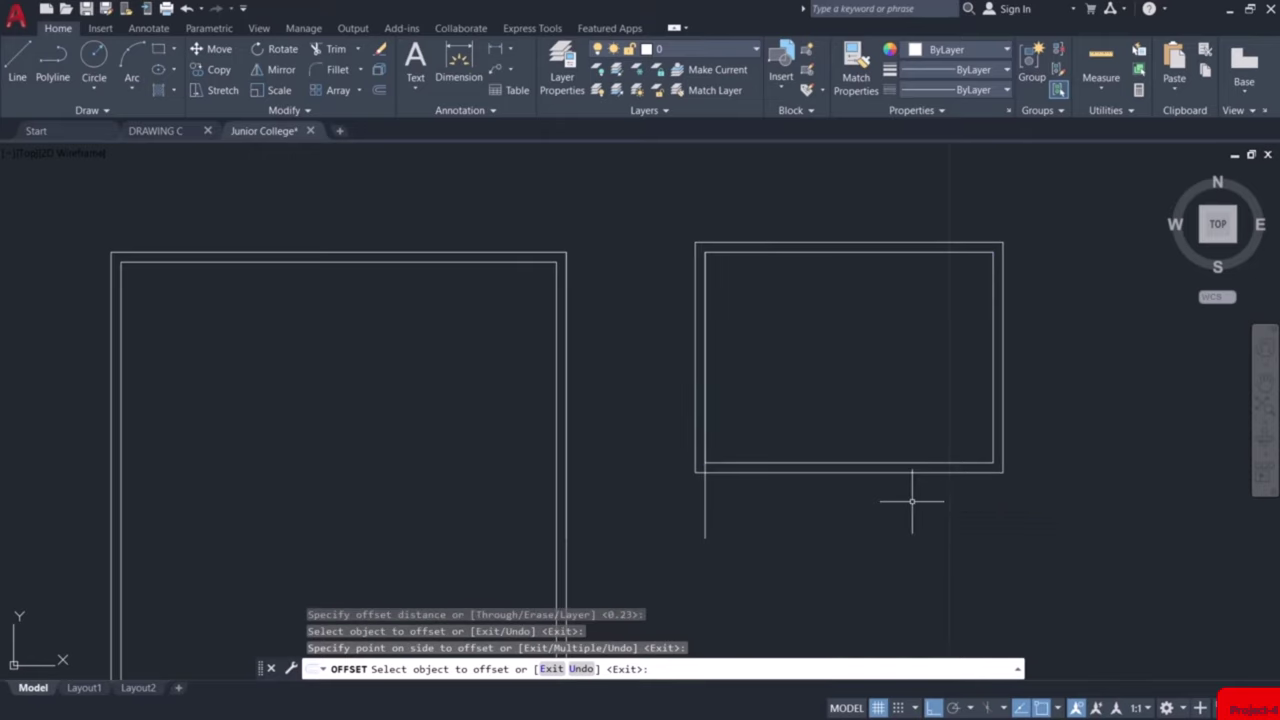
{"action": "key", "text": "Escape"}
{"action": "scroll", "coordinate": [628, 386], "scroll_direction": "down", "scroll_amount": 3}
Draw a vertical centre line in the 6.7 by 4.9 room between the midpoints of its upper and lower inner walls
{"action": "type", "text": "l"}
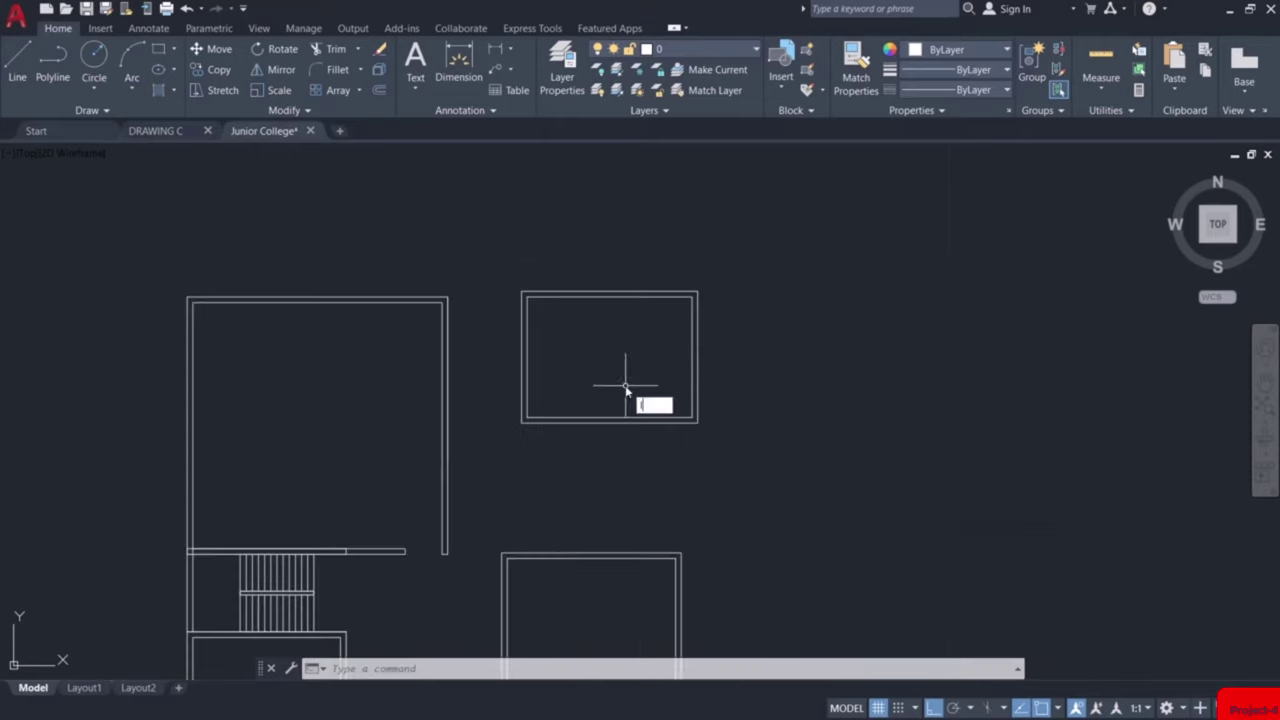
{"action": "key", "text": "Return"}
{"action": "scroll", "coordinate": [610, 305], "scroll_direction": "up", "scroll_amount": 3}
{"action": "left_click", "coordinate": [600, 281]}
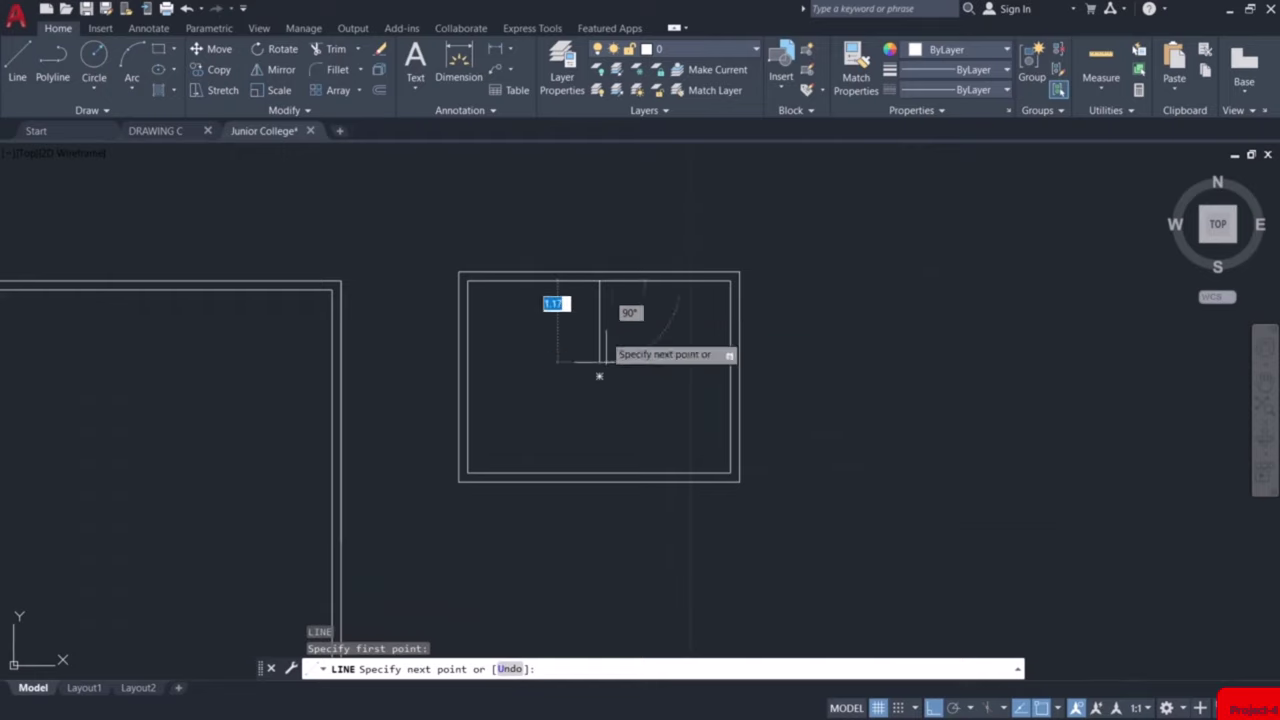
{"action": "left_click", "coordinate": [600, 472]}
{"action": "key", "text": "Escape"}
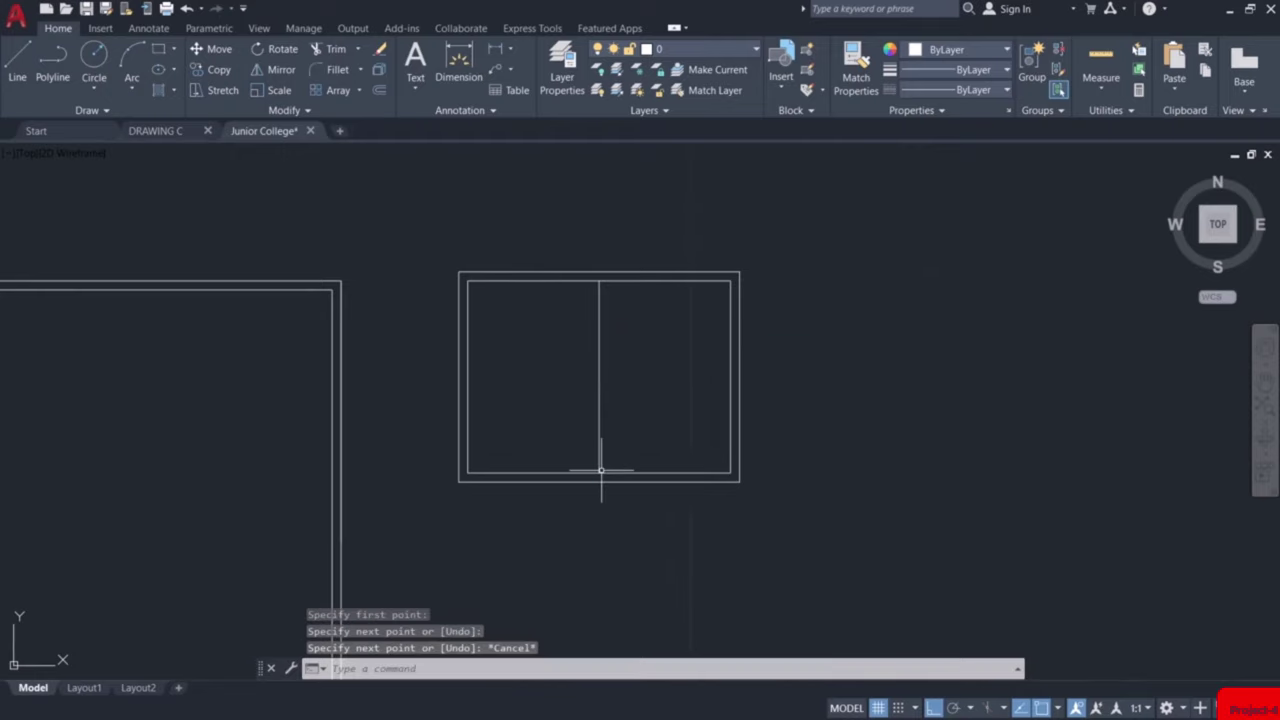
Offset the room's centre line 0.5 to each side to mark the middle passage, and erase the centre line
{"action": "key", "text": "Return"}
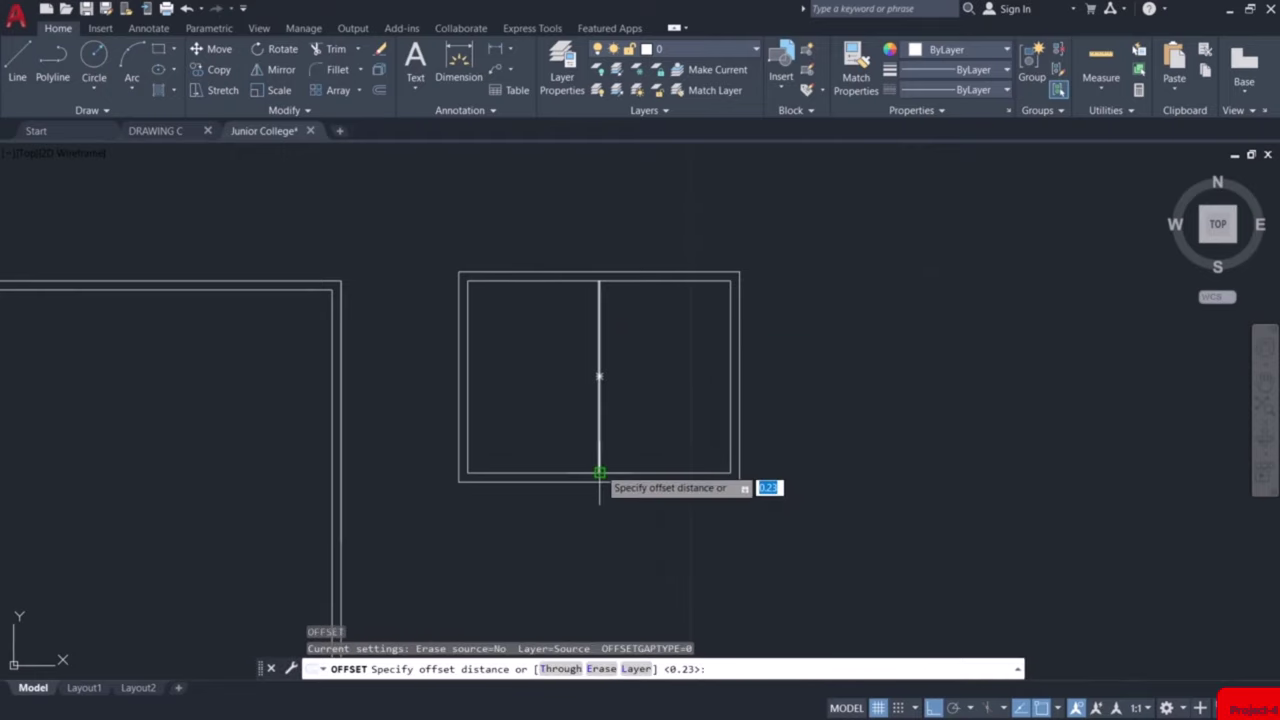
{"action": "key", "text": "Return"}
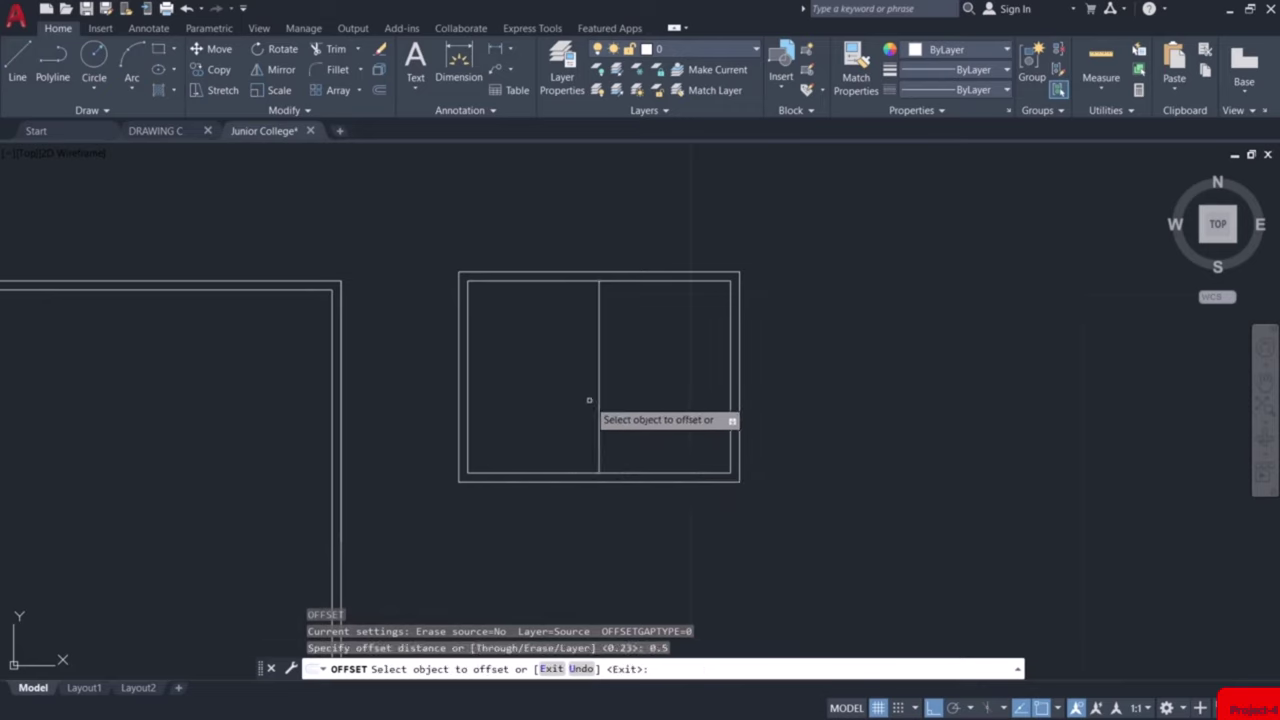
{"action": "left_click", "coordinate": [599, 398]}
{"action": "left_click", "coordinate": [578, 400]}
{"action": "left_click", "coordinate": [600, 396]}
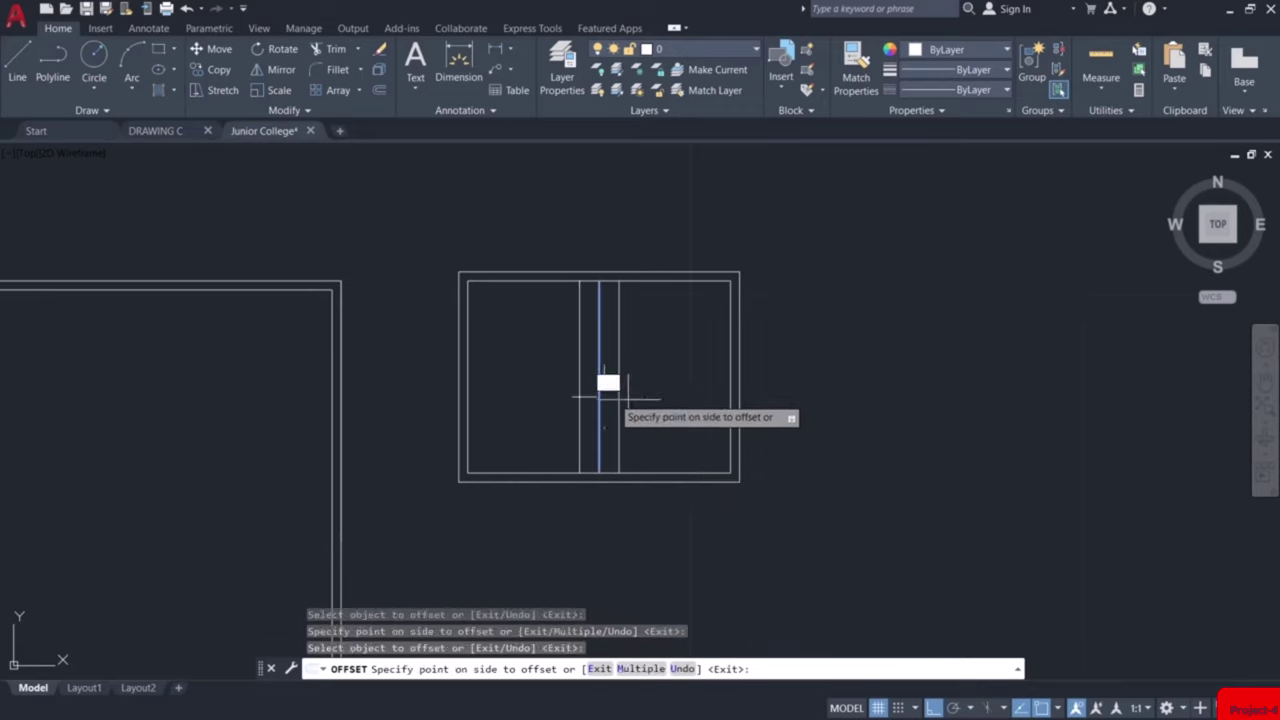
{"action": "left_click", "coordinate": [640, 400]}
{"action": "key", "text": "Escape"}
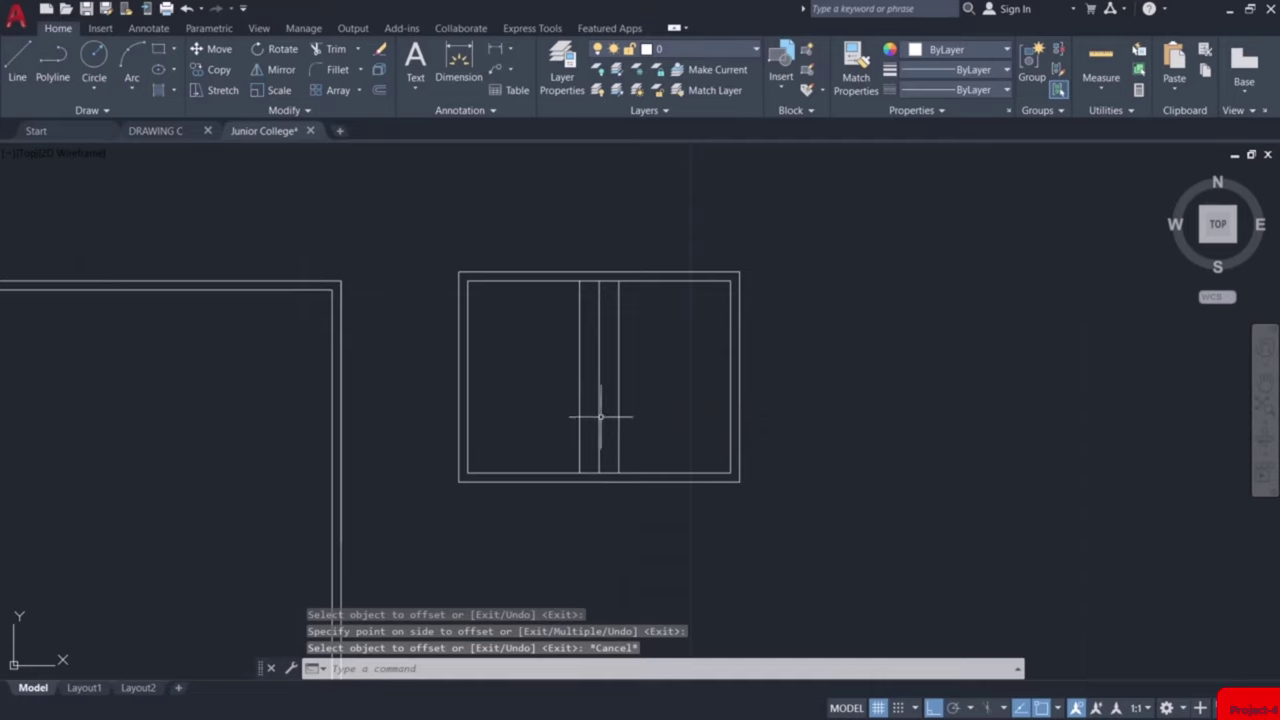
{"action": "left_click", "coordinate": [600, 417]}
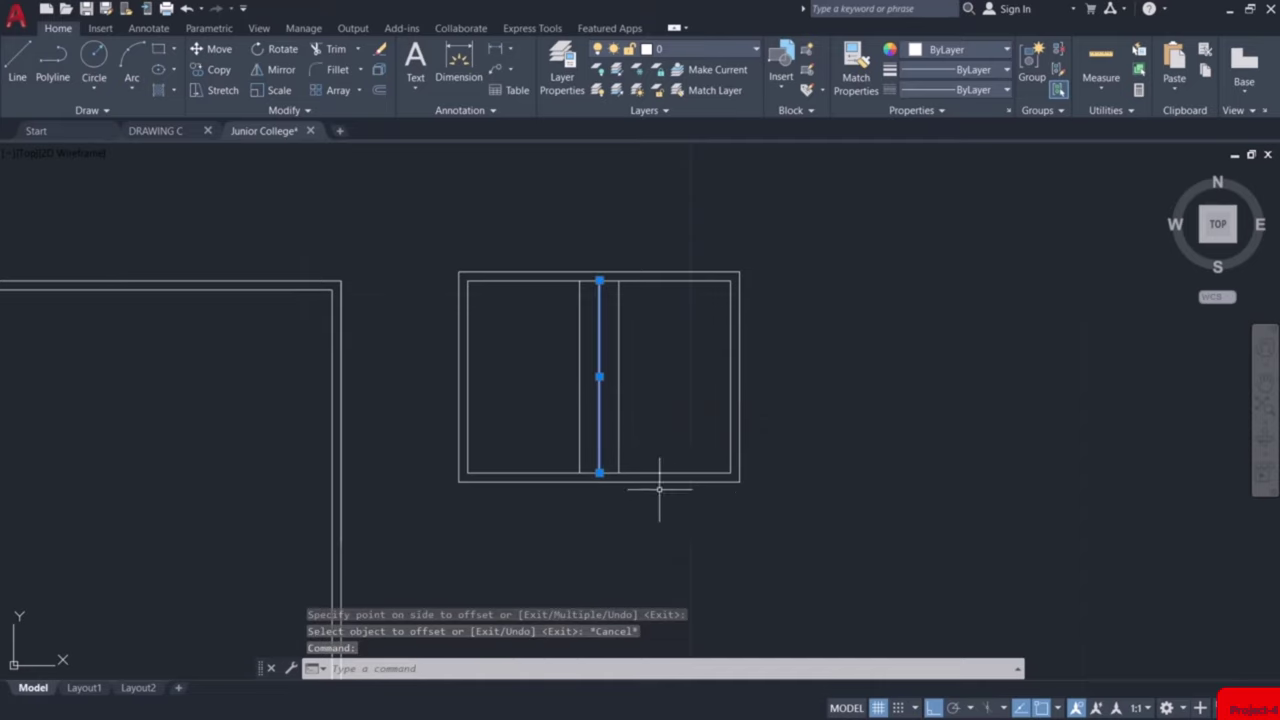
{"action": "key", "text": "Delete"}
Extend both passage lines down through the lower wall to its outer line
{"action": "scroll", "coordinate": [571, 471], "scroll_direction": "up", "scroll_amount": 4}
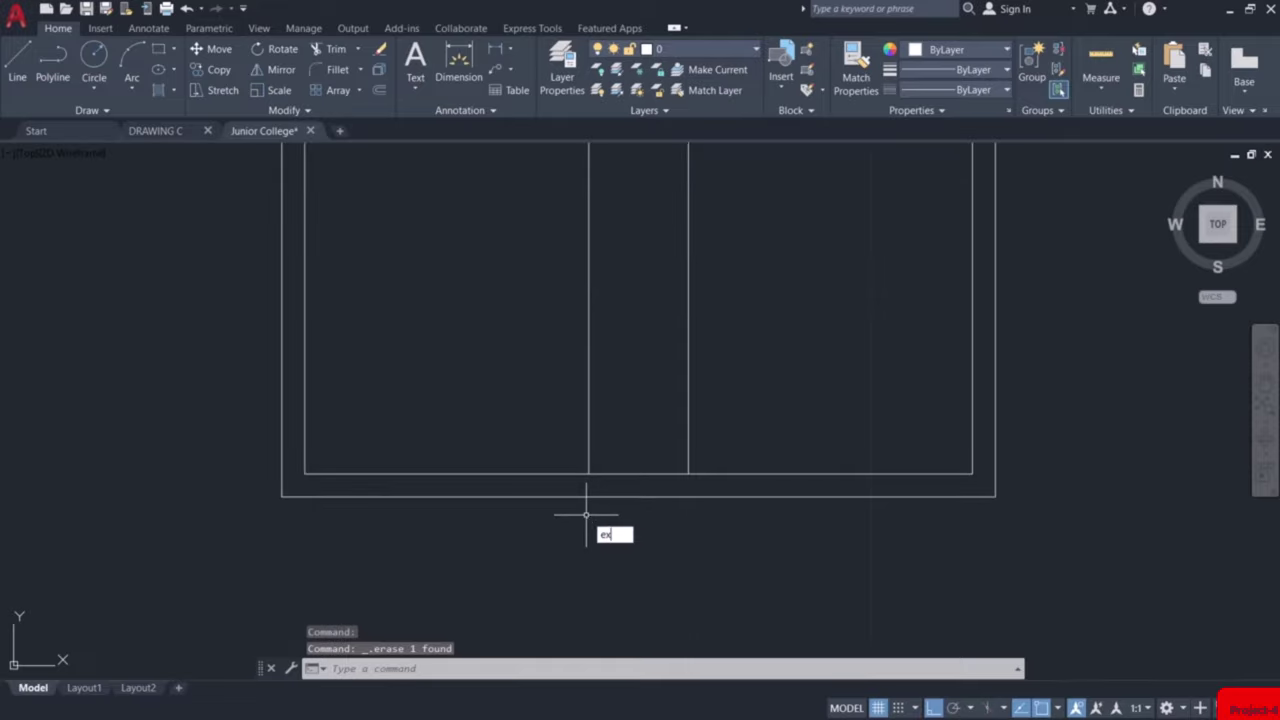
{"action": "key", "text": "Return"}
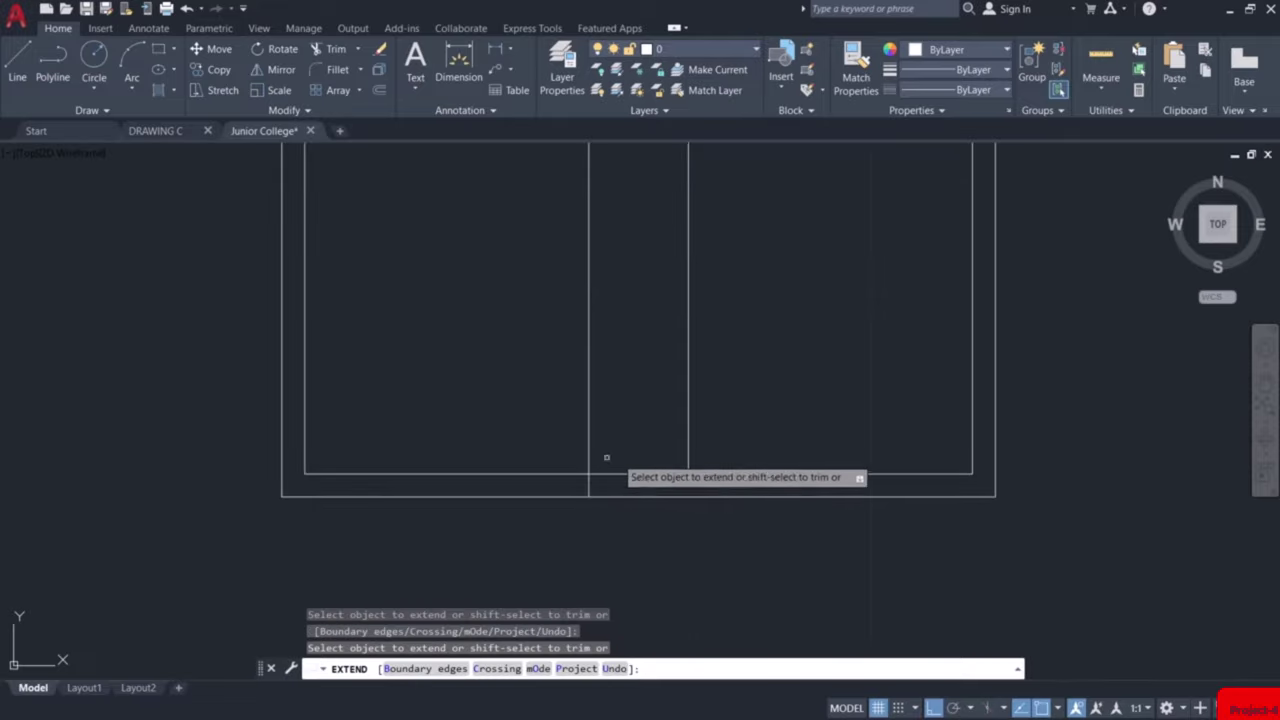
{"action": "left_click", "coordinate": [687, 460]}
{"action": "key", "text": "Escape"}
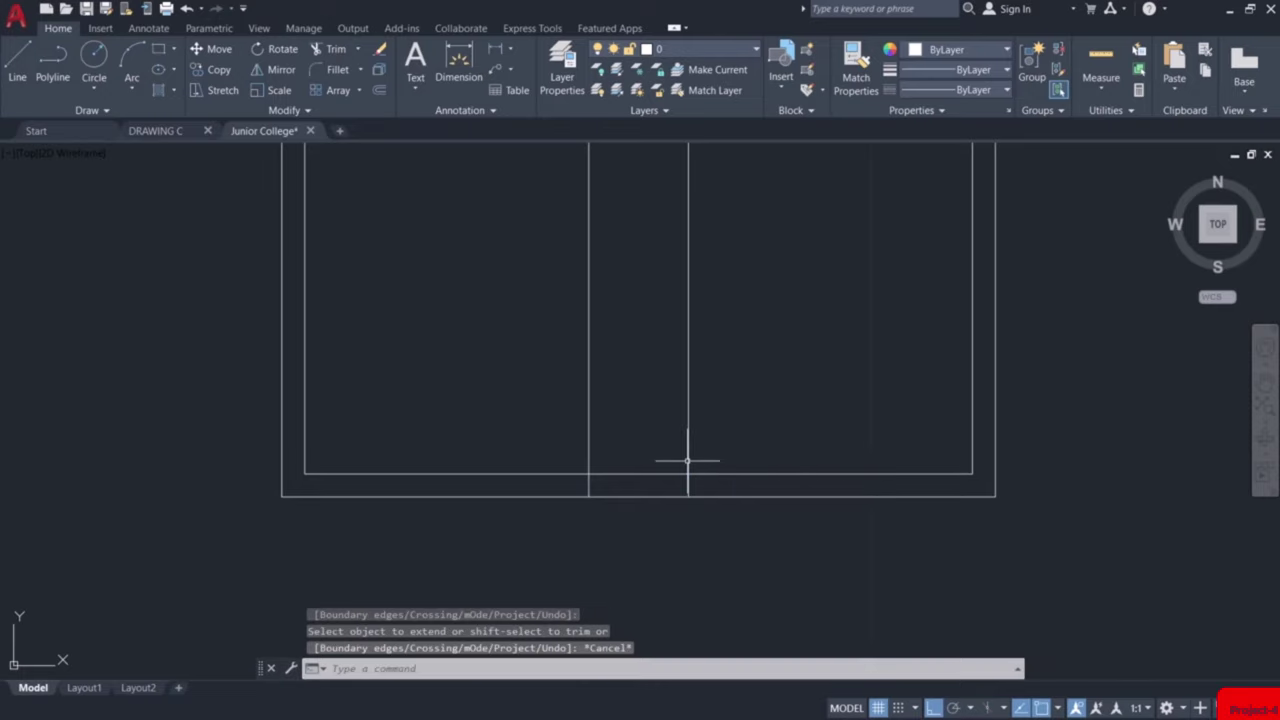
Draw short vertical lines across the lower wall's thickness at the room's two lower inner corners
{"action": "type", "text": "l"}
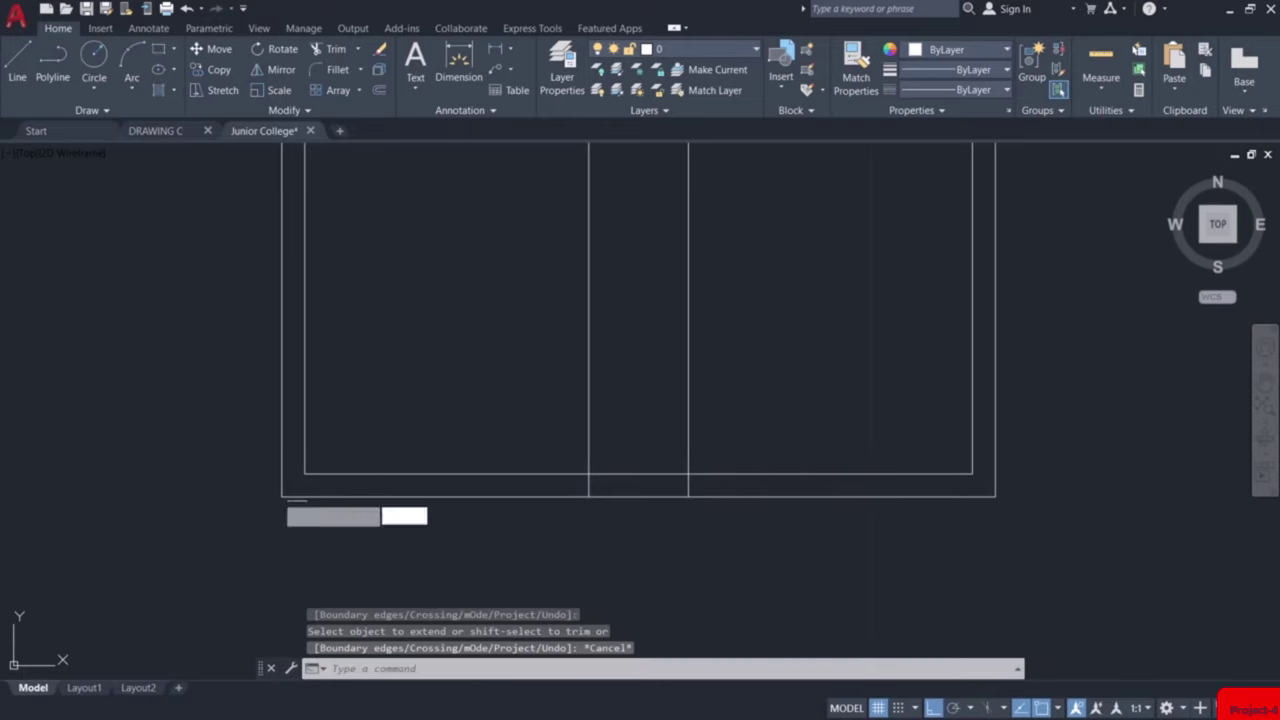
{"action": "key", "text": "Return"}
{"action": "left_click", "coordinate": [305, 473]}
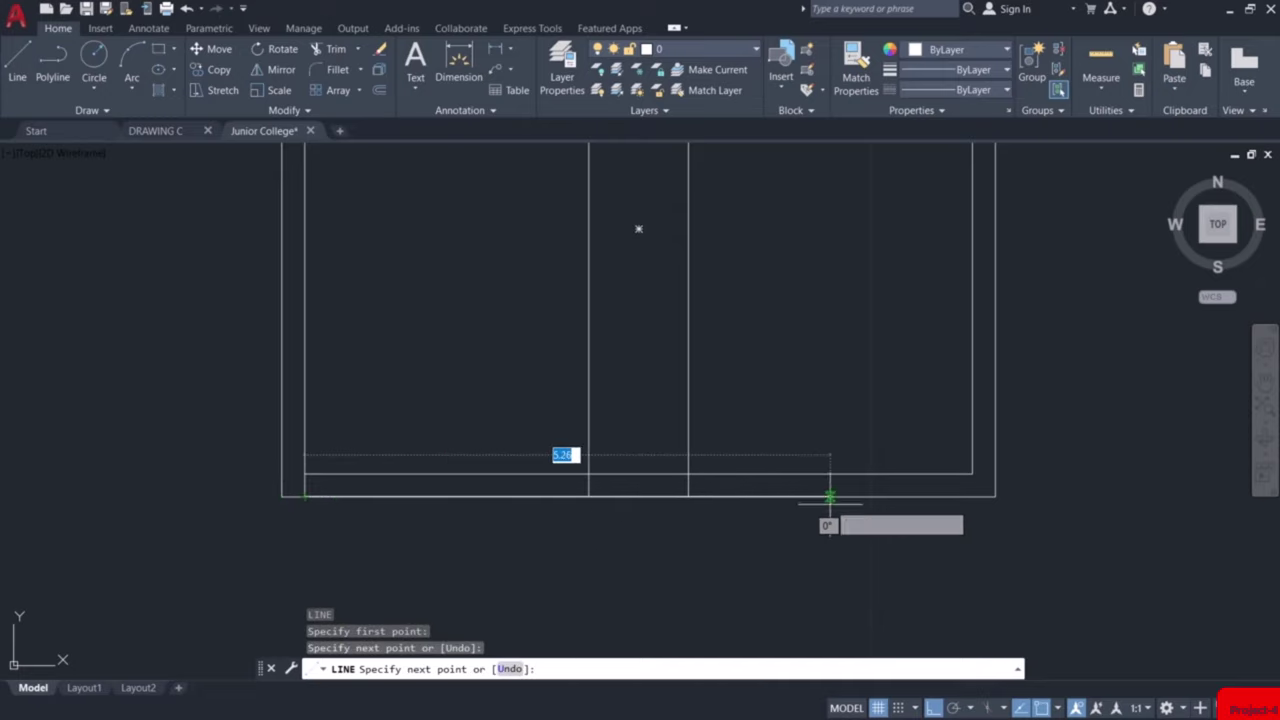
{"action": "left_click", "coordinate": [975, 480]}
{"action": "key", "text": "Return"}
{"action": "key", "text": "Return"}
{"action": "left_click", "coordinate": [972, 473]}
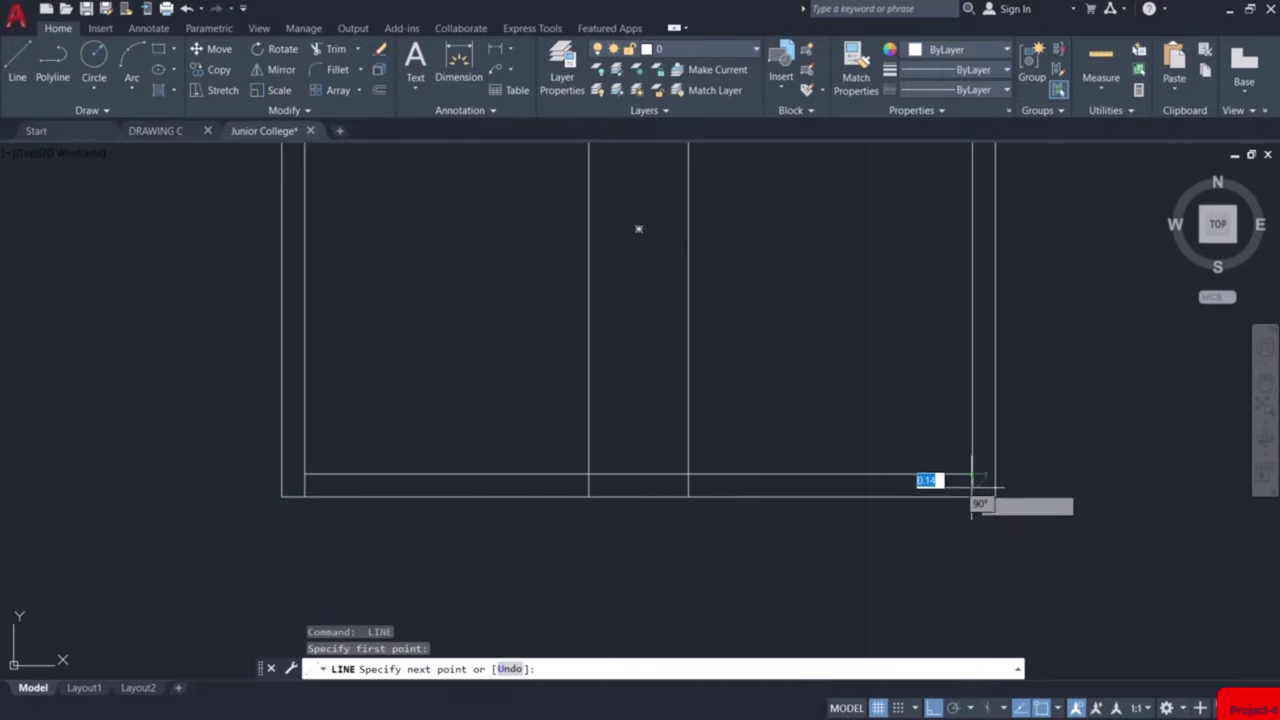
{"action": "left_click", "coordinate": [970, 494]}
{"action": "key", "text": "Escape"}
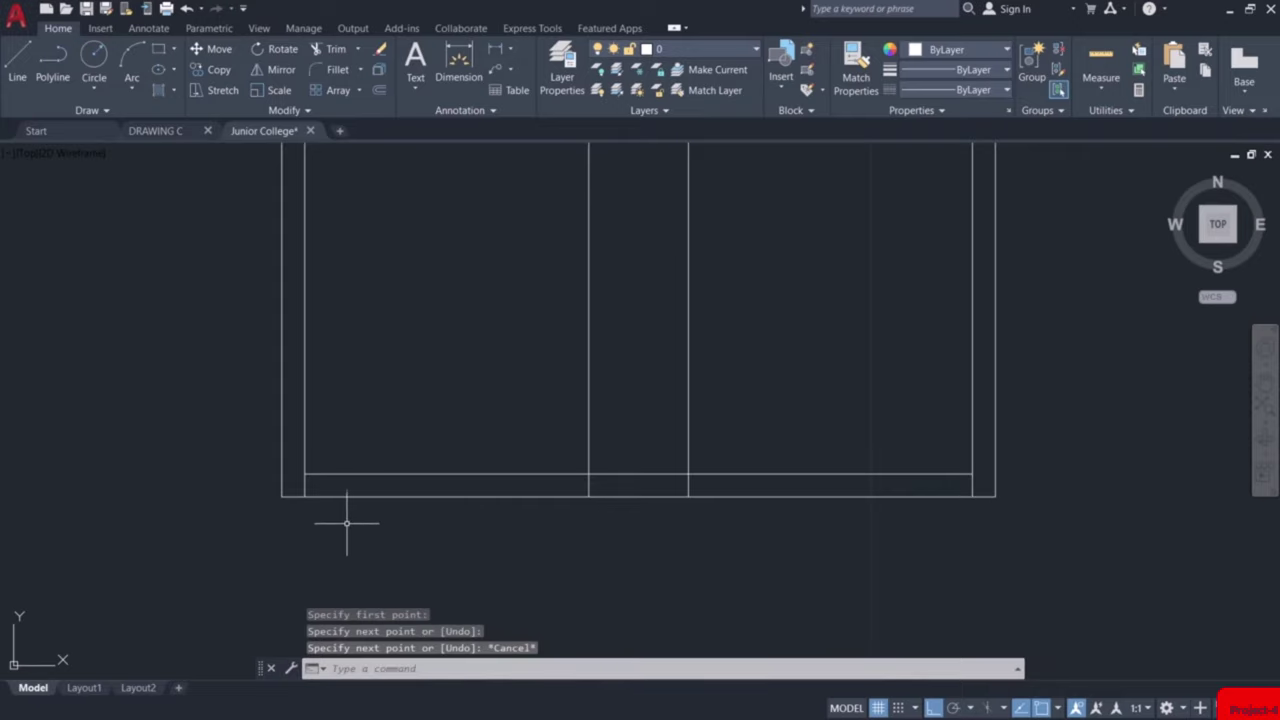
Offset the two short corner lines 1 inward along the lower wall to mark the door openings
{"action": "type", "text": "o"}
{"action": "key", "text": "Return"}
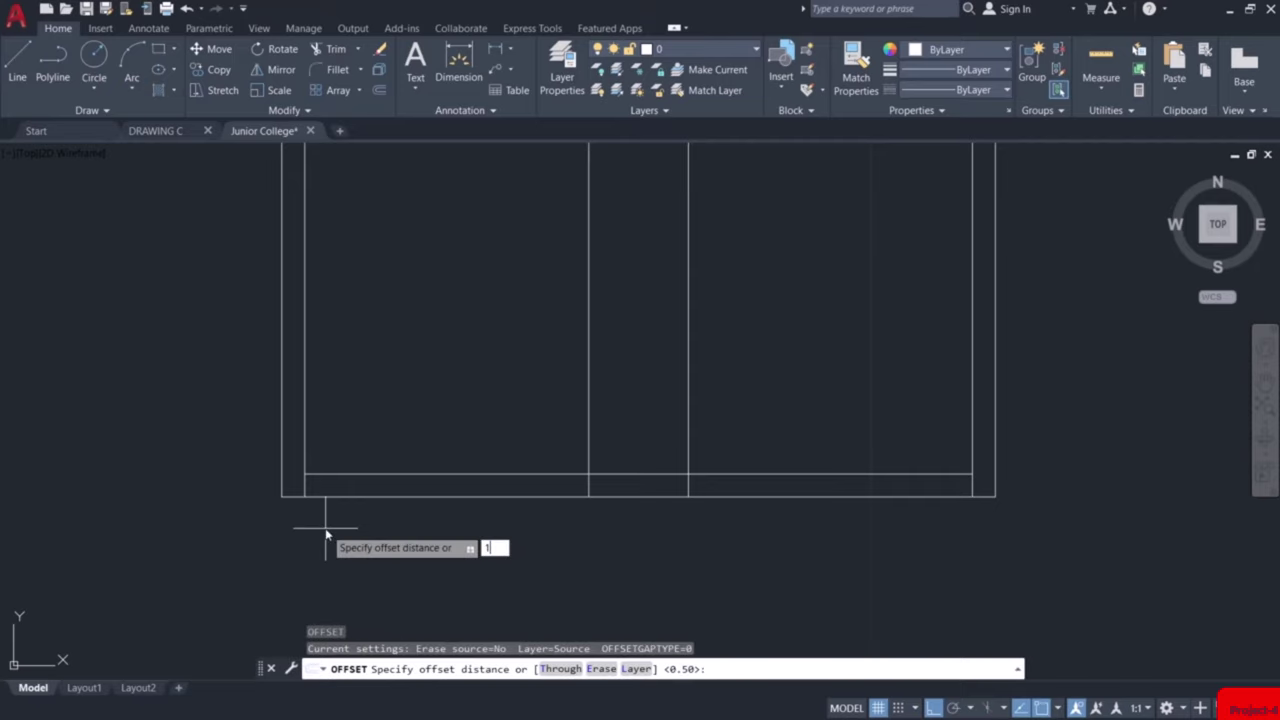
{"action": "type", "text": "1"}
{"action": "key", "text": "Return"}
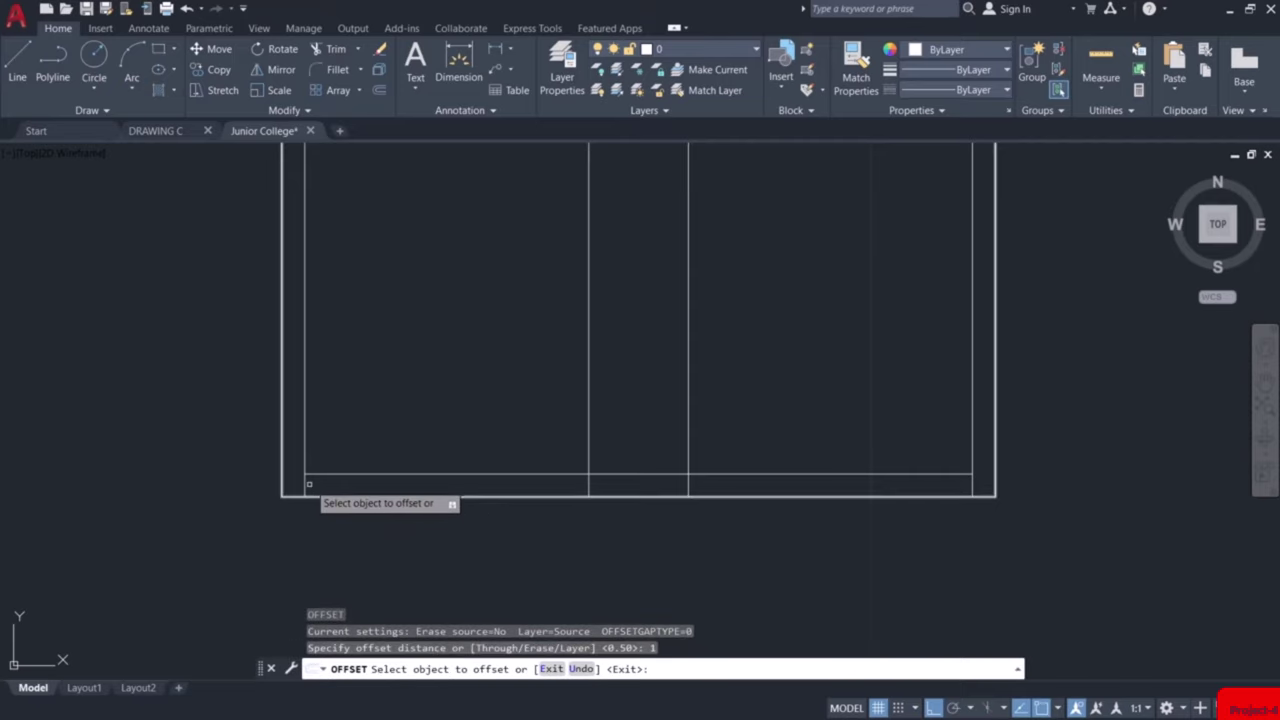
{"action": "left_click", "coordinate": [306, 486]}
{"action": "left_click", "coordinate": [320, 488]}
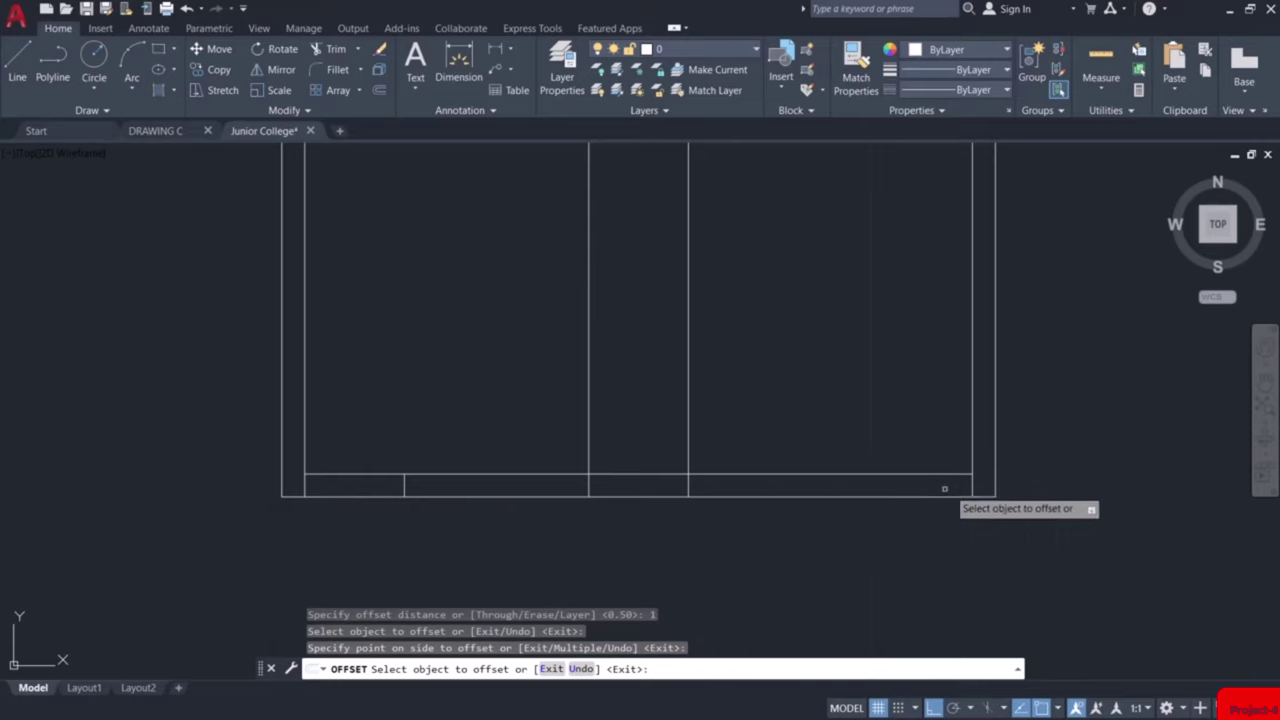
{"action": "left_click", "coordinate": [971, 489]}
{"action": "left_click", "coordinate": [936, 492]}
{"action": "key", "text": "Return"}
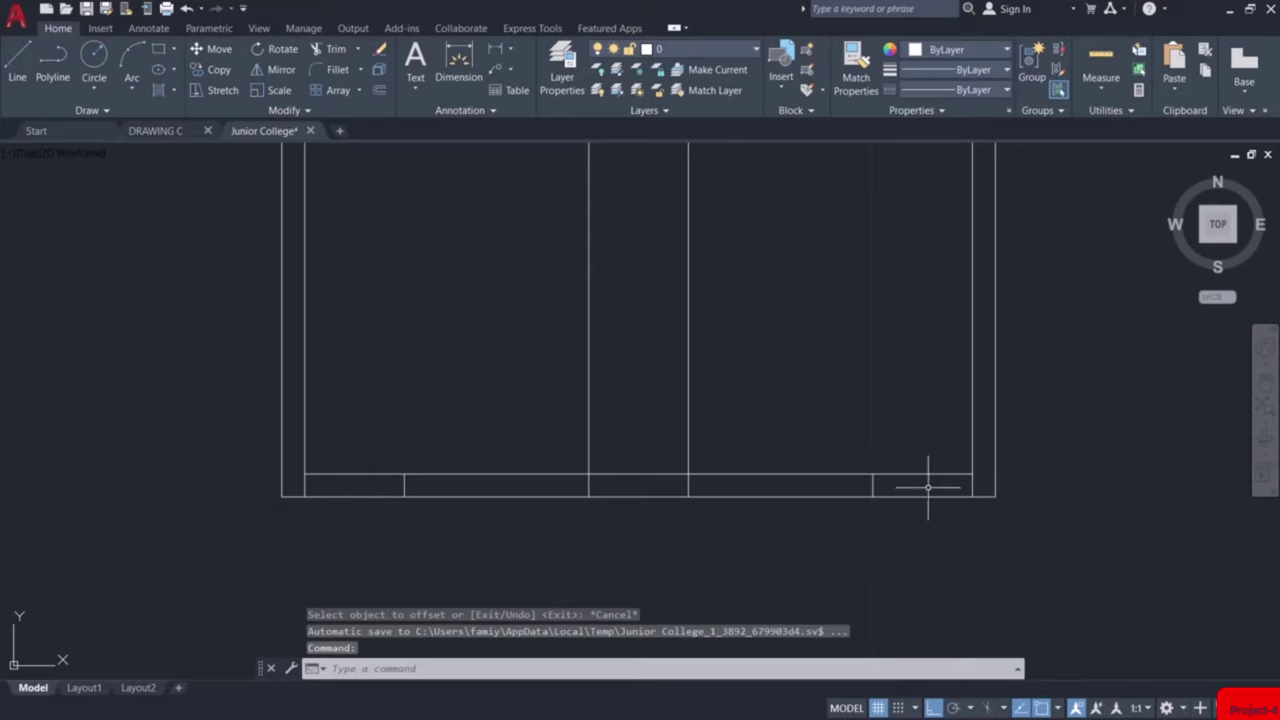
Trim the lower wall lines at the two door openings and across the middle passage
{"action": "type", "text": "tr"}
{"action": "key", "text": "Return"}
{"action": "left_click", "coordinate": [354, 443]}
{"action": "left_click", "coordinate": [368, 522]}
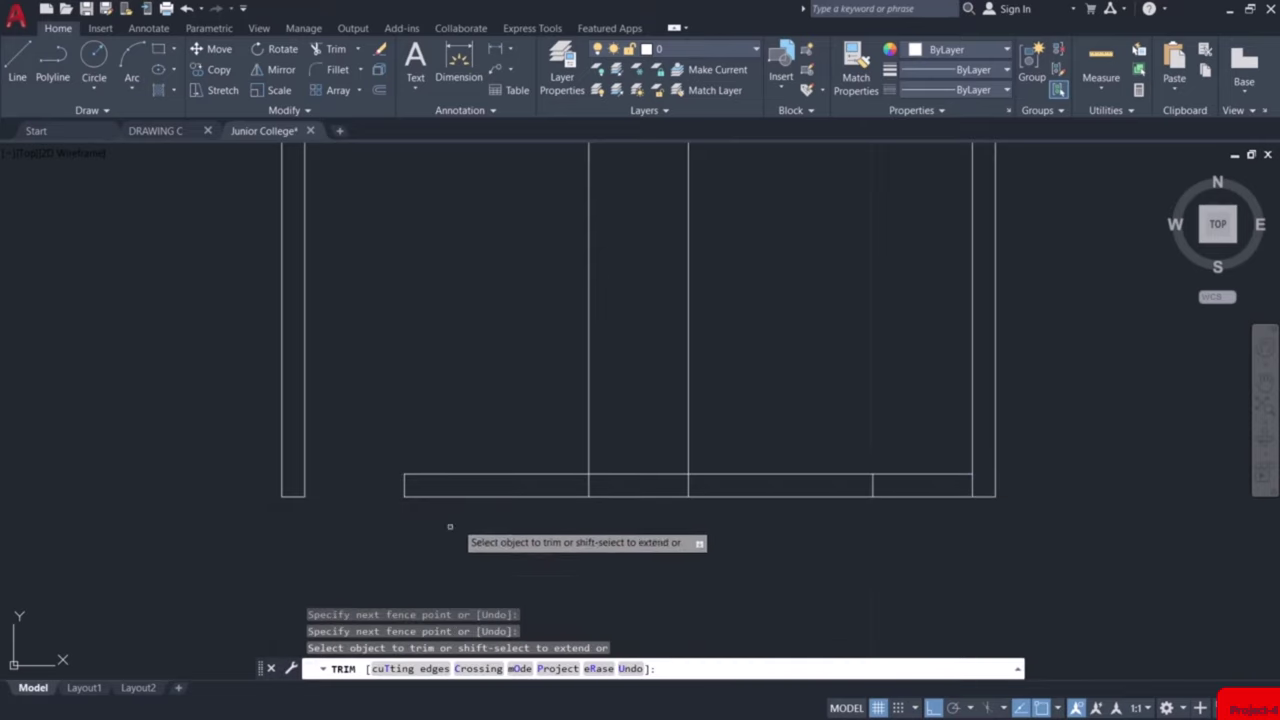
{"action": "left_click", "coordinate": [634, 449]}
{"action": "left_click", "coordinate": [689, 547]}
{"action": "left_click", "coordinate": [884, 452]}
{"action": "left_click", "coordinate": [920, 557]}
{"action": "key", "text": "Escape"}
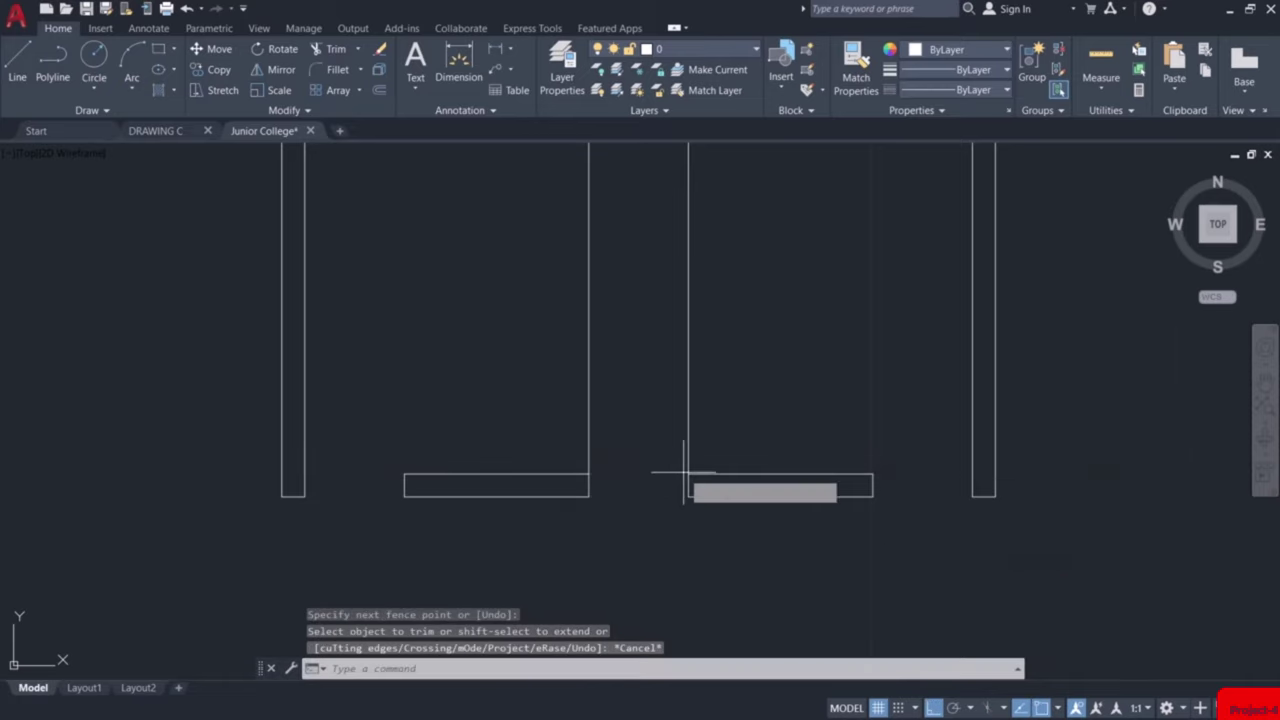
Offset both passage lines 0.23 away from the passage to form partition walls, and erase the surplus line offset into the passage
{"action": "key", "text": "Return"}
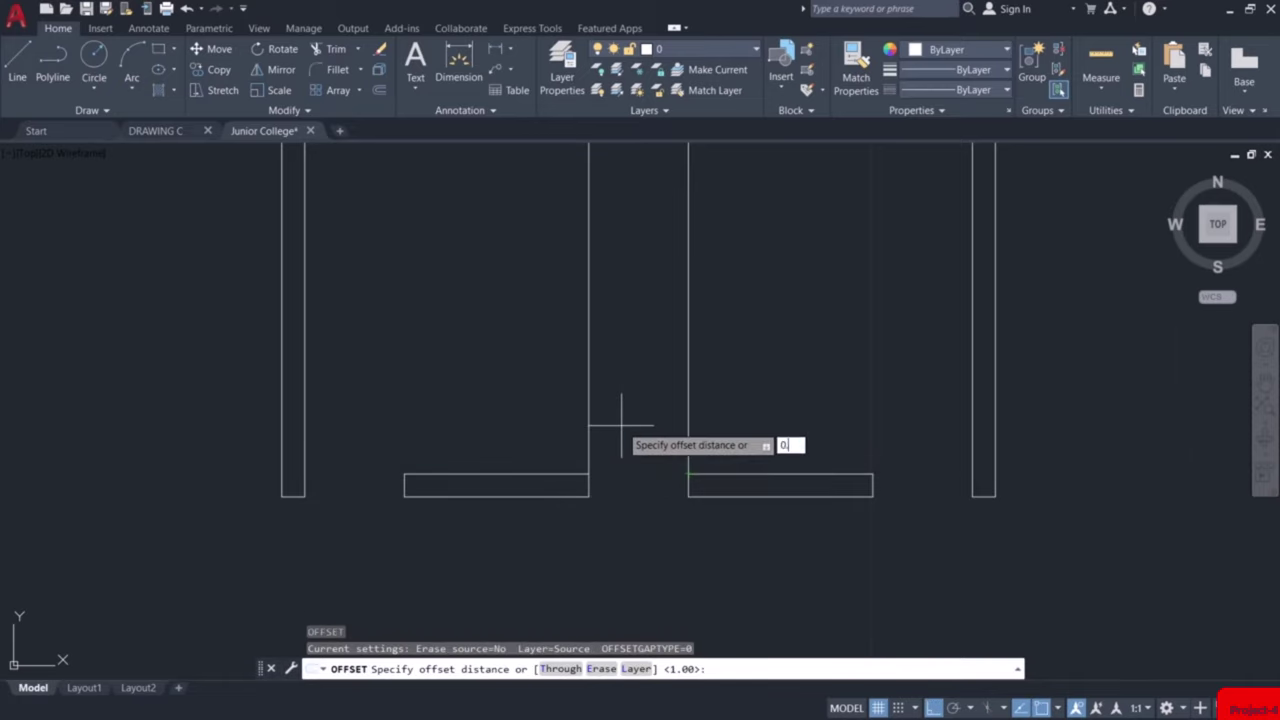
{"action": "key", "text": "Return"}
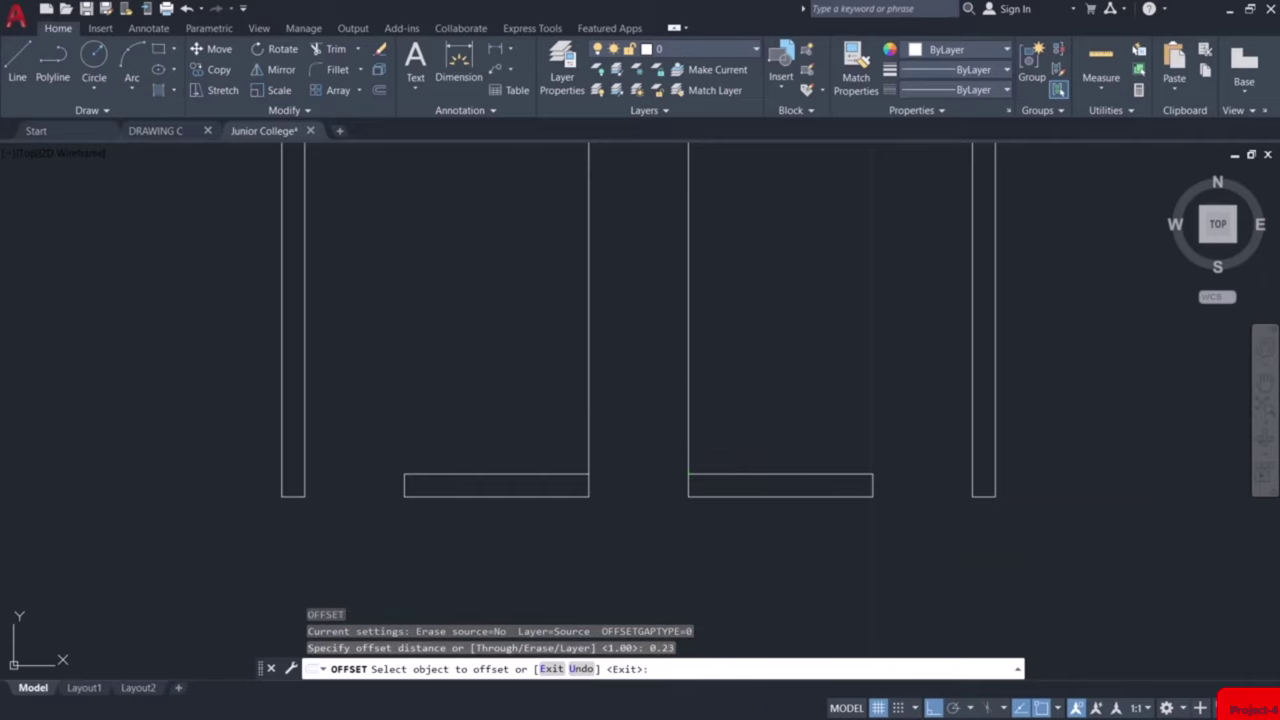
{"action": "left_click", "coordinate": [589, 382]}
{"action": "left_click", "coordinate": [603, 382]}
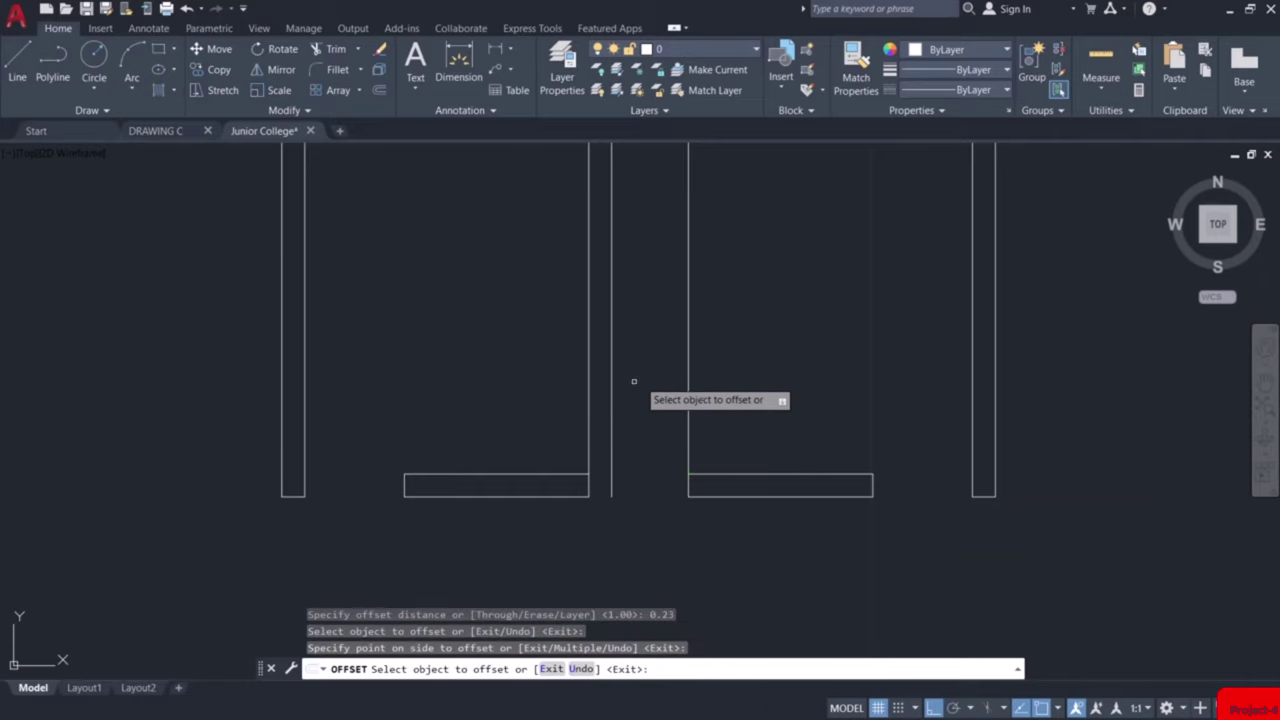
{"action": "left_click", "coordinate": [688, 365]}
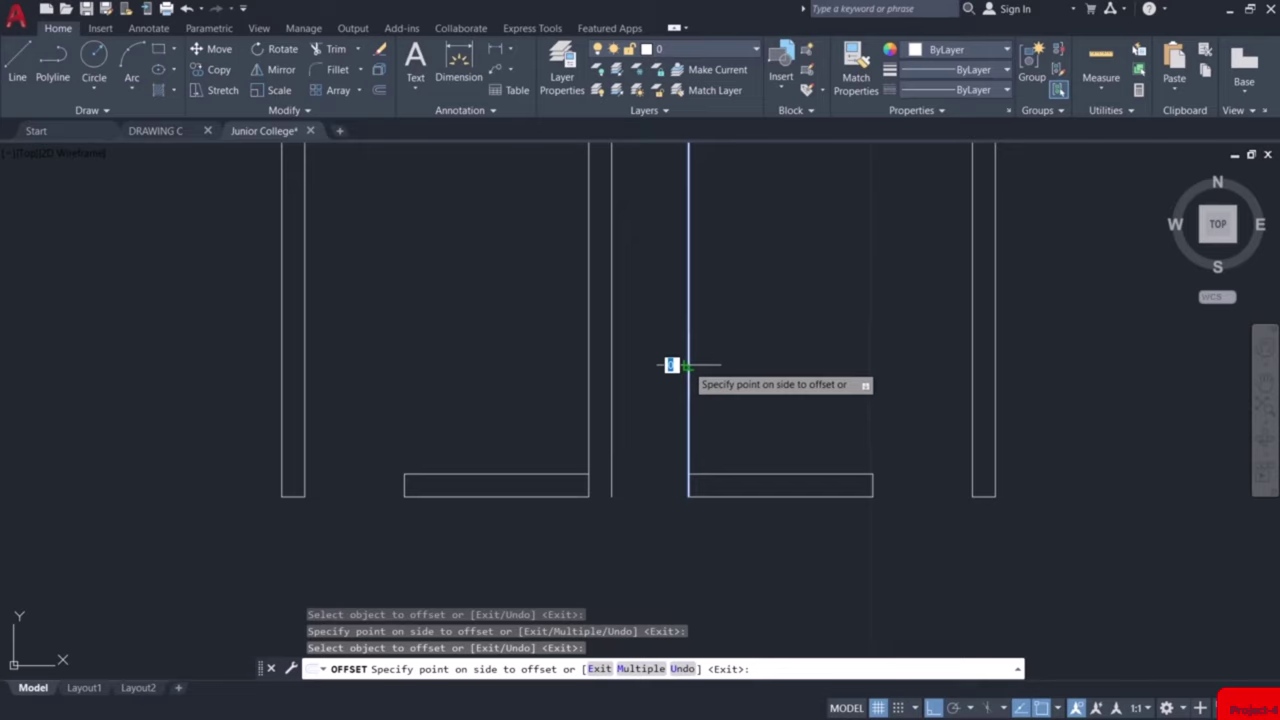
{"action": "left_click", "coordinate": [698, 356]}
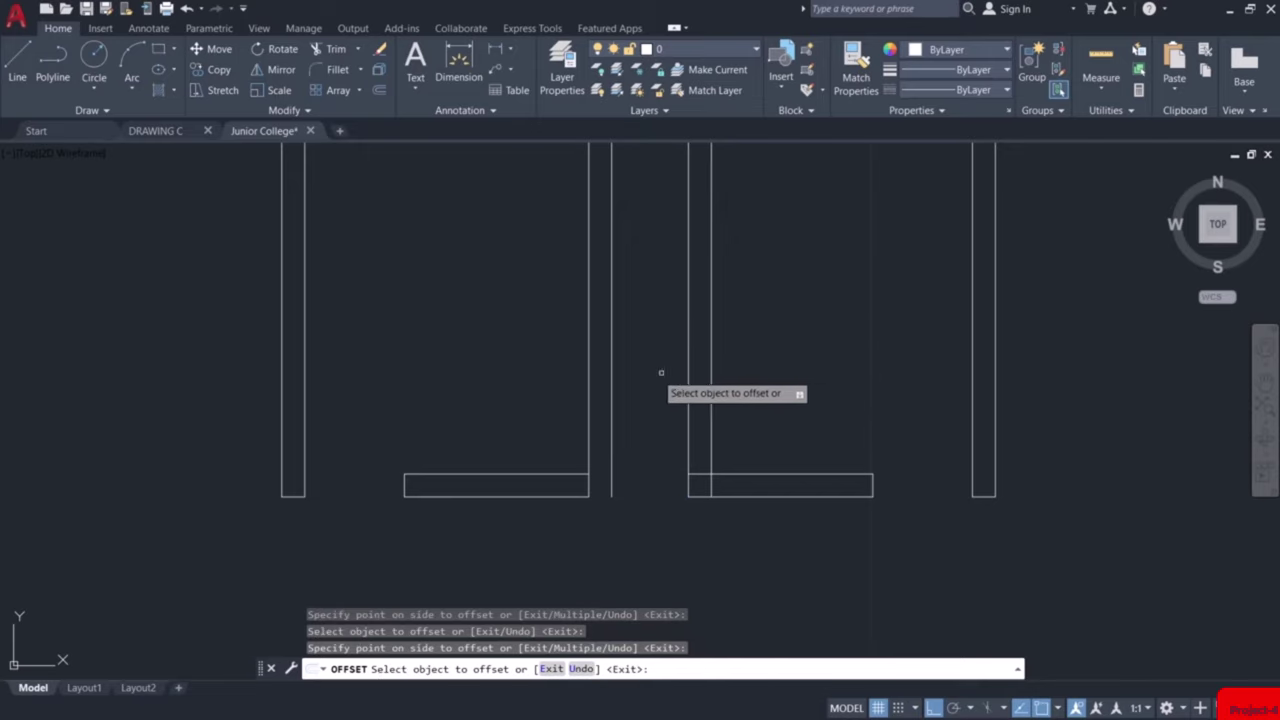
{"action": "left_click", "coordinate": [588, 388]}
{"action": "left_click", "coordinate": [574, 380]}
{"action": "key", "text": "Escape"}
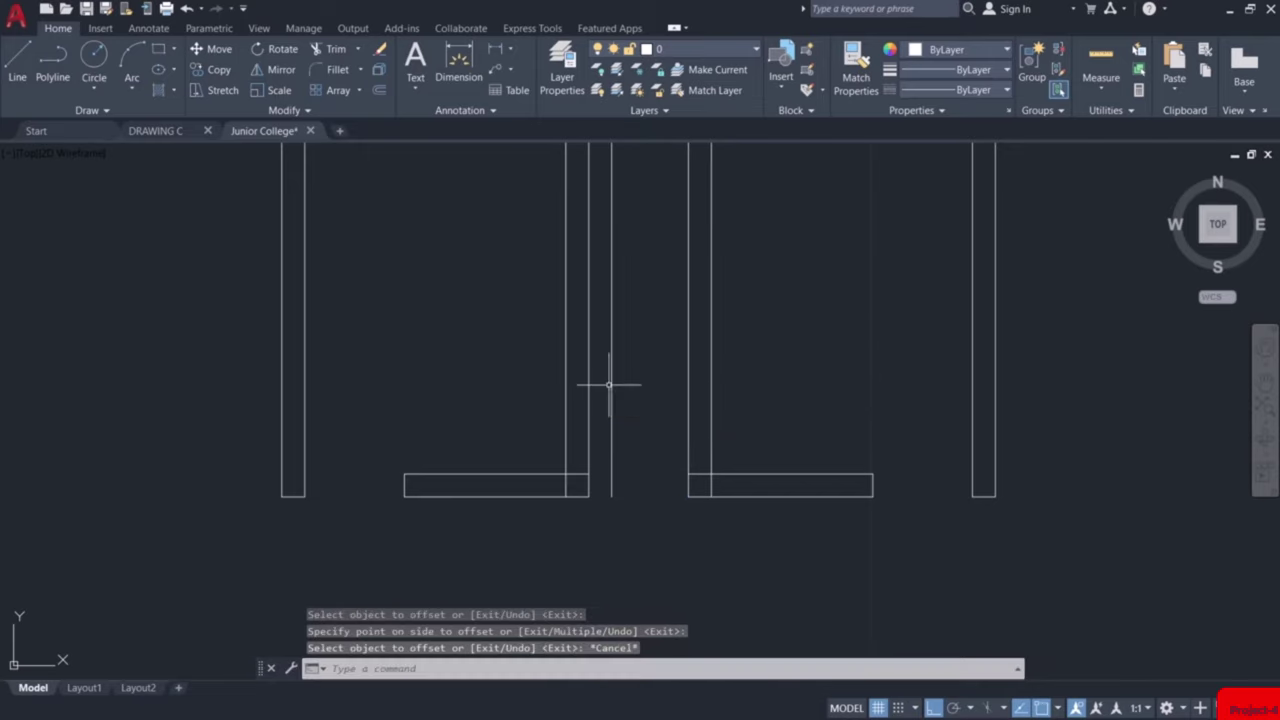
{"action": "left_click", "coordinate": [610, 384]}
{"action": "key", "text": "Delete"}
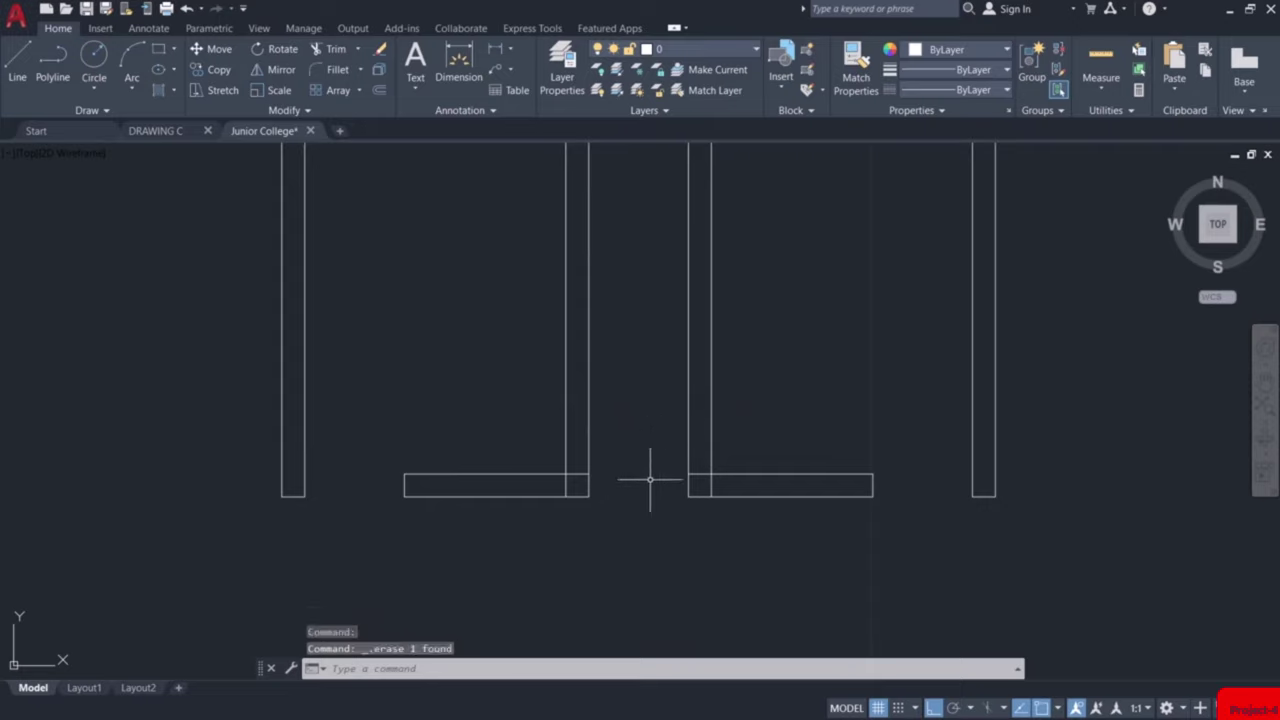
Draw a horizontal line between the outer lower corners of the upper room, across its door openings and passage
{"action": "scroll", "coordinate": [660, 511], "scroll_direction": "down", "scroll_amount": 2}
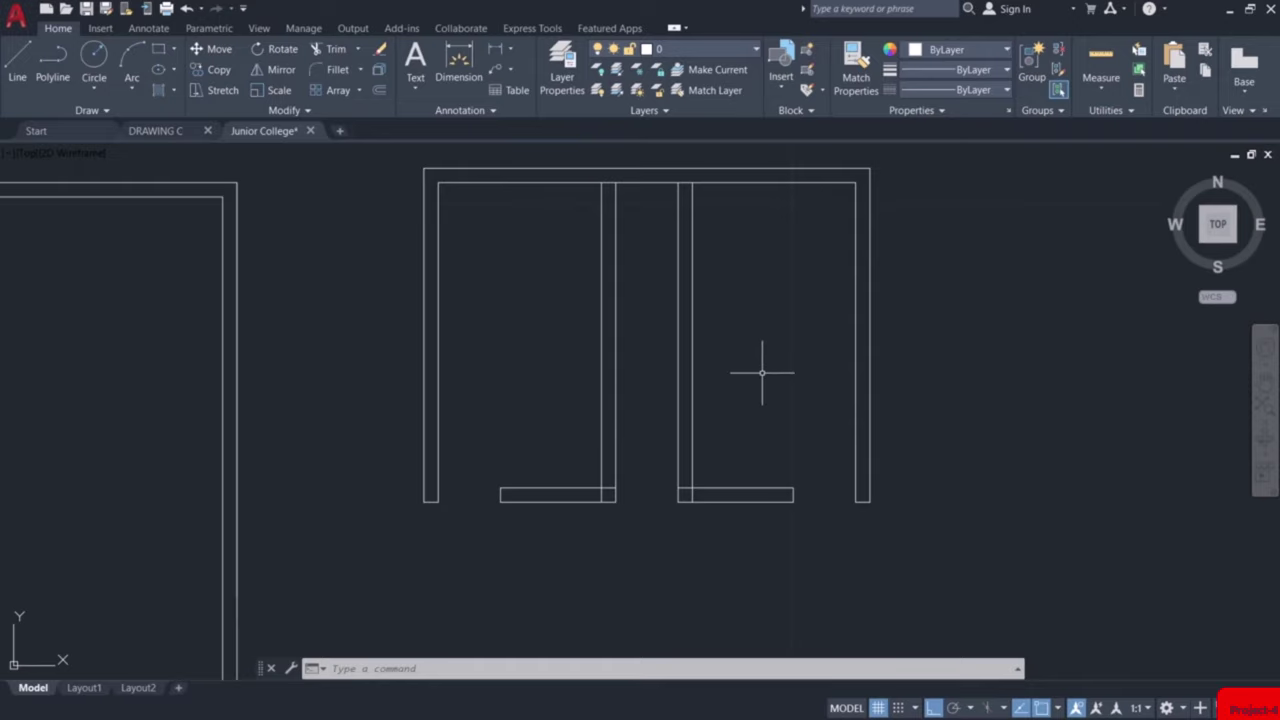
{"action": "scroll", "coordinate": [689, 424], "scroll_direction": "down", "scroll_amount": 2}
{"action": "scroll", "coordinate": [659, 528], "scroll_direction": "up", "scroll_amount": 2}
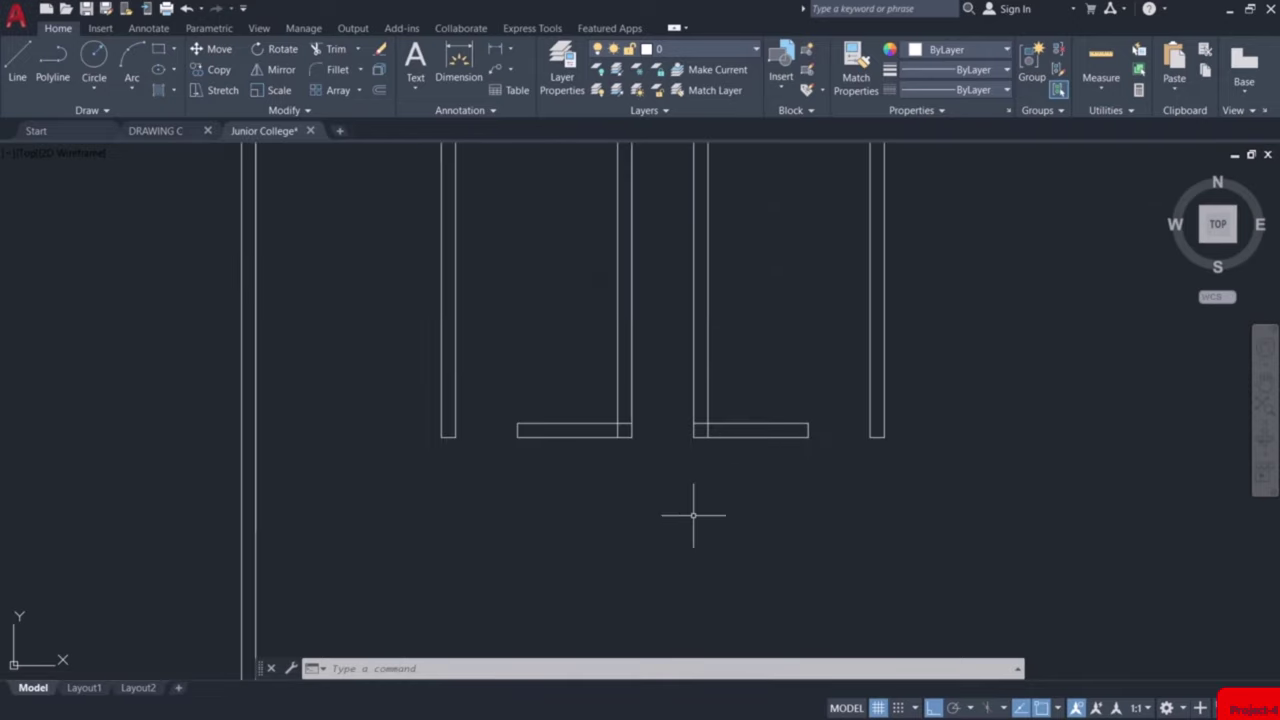
{"action": "key", "text": "Return"}
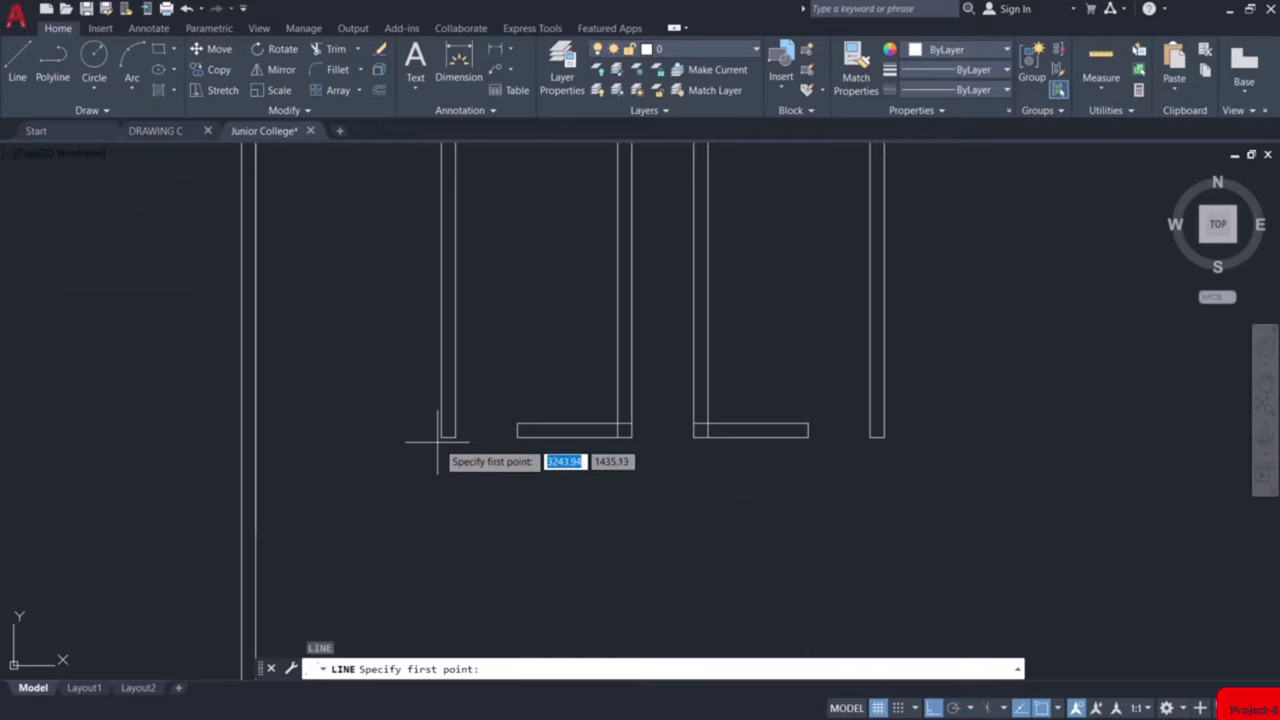
{"action": "left_click", "coordinate": [443, 437]}
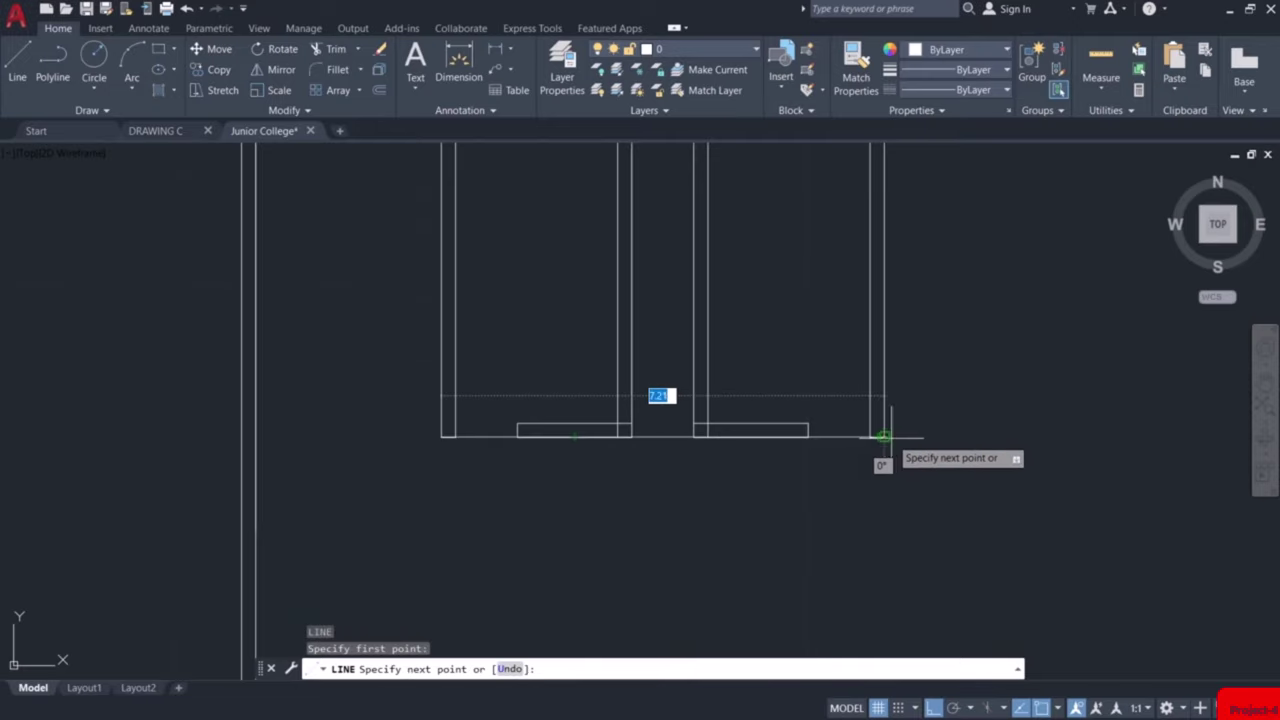
{"action": "left_click", "coordinate": [884, 437]}
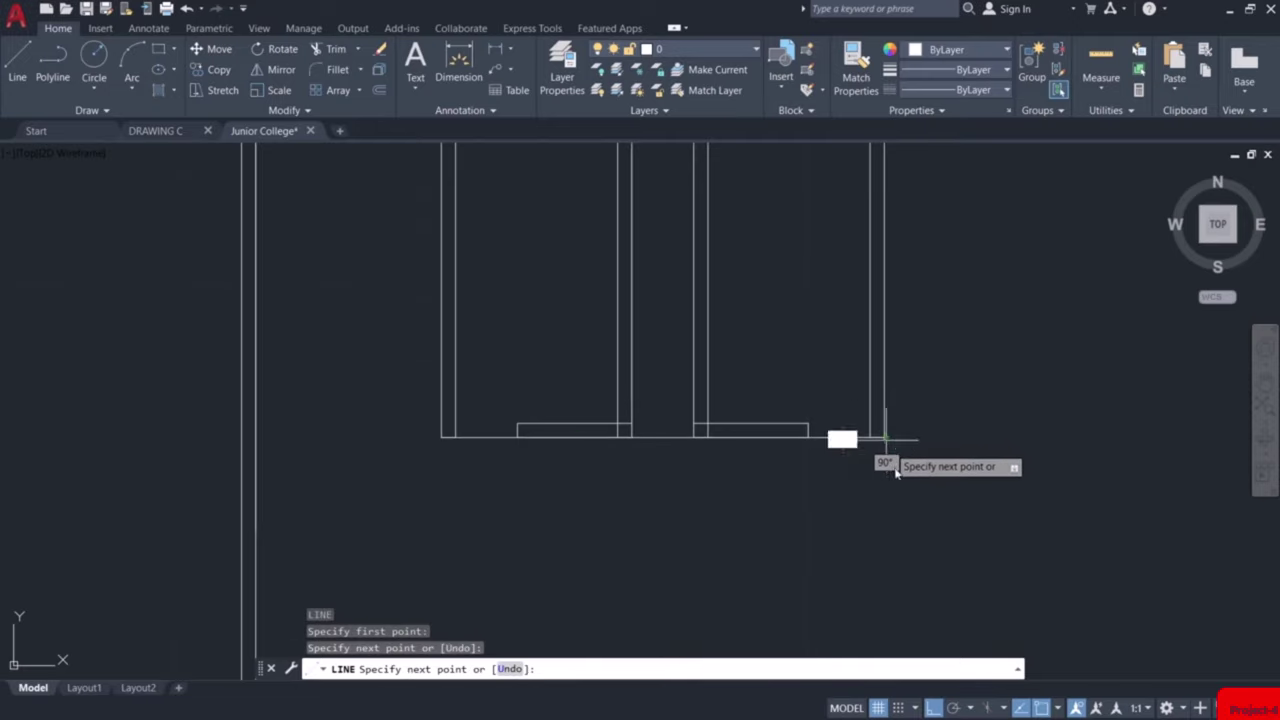
{"action": "key", "text": "Escape"}
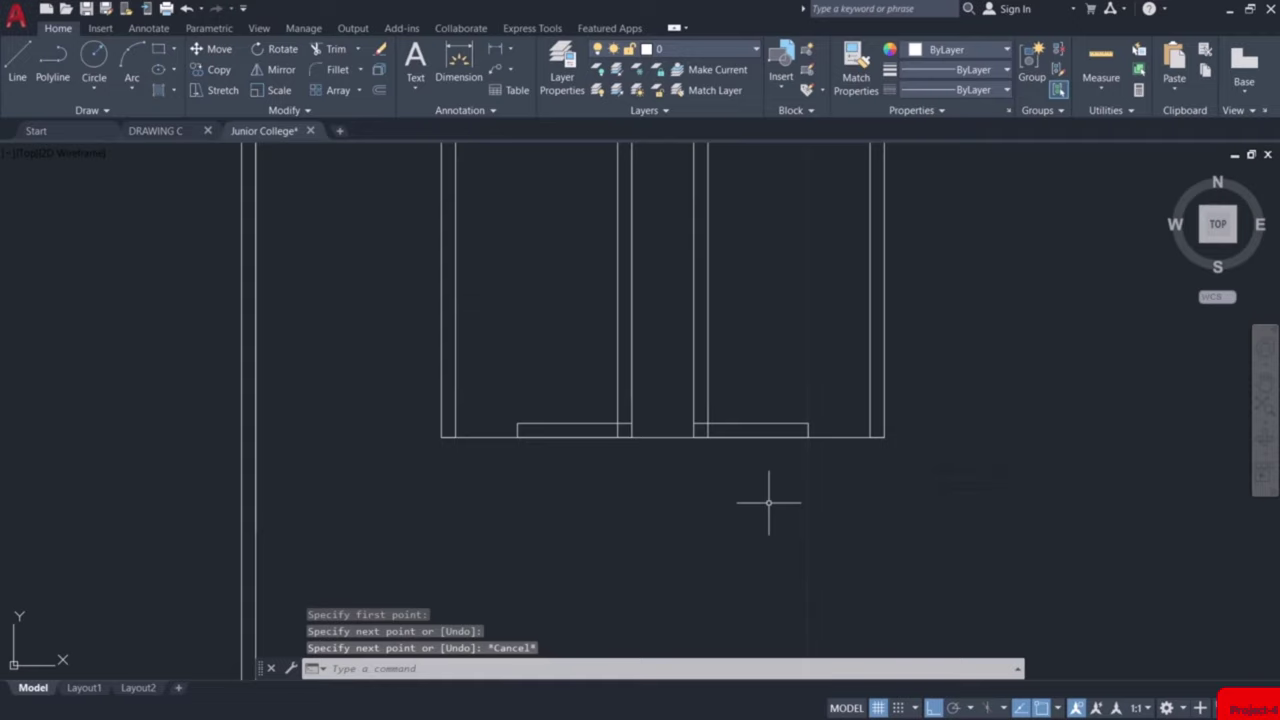
Move the horizontal line 1.75 straight down from the room's lower edge
{"action": "left_click", "coordinate": [213, 51]}
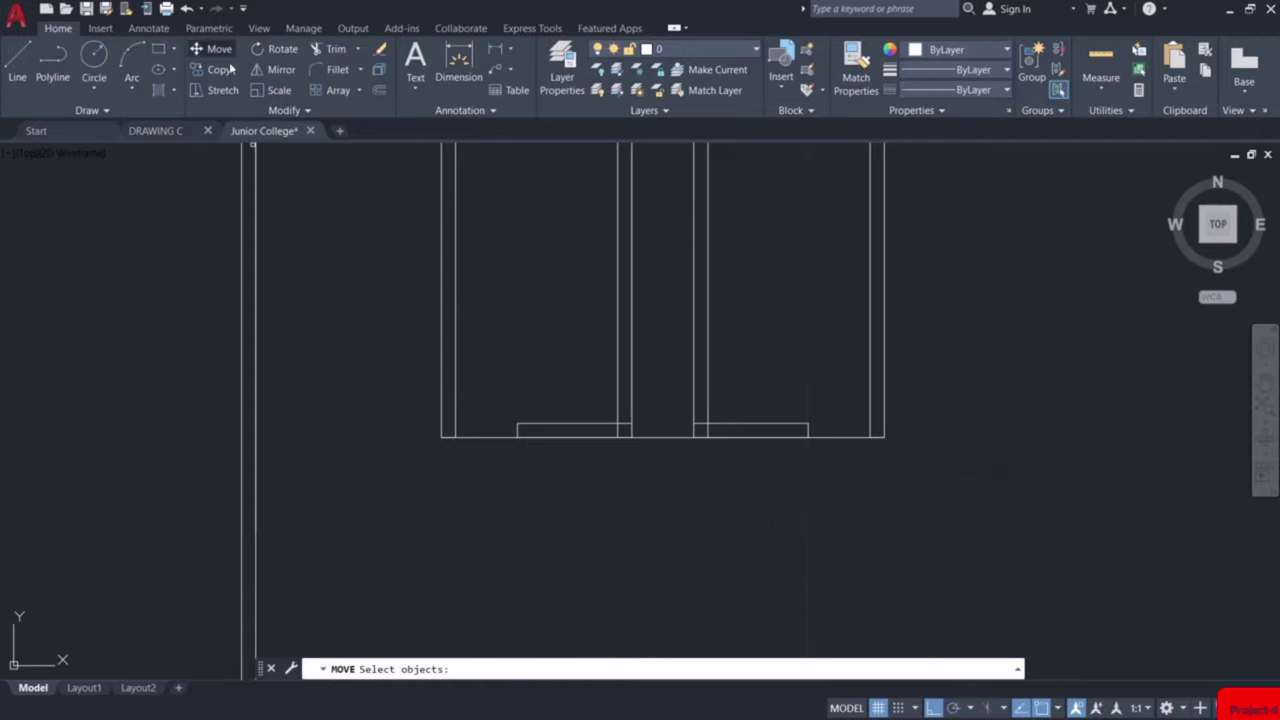
{"action": "left_click", "coordinate": [477, 437]}
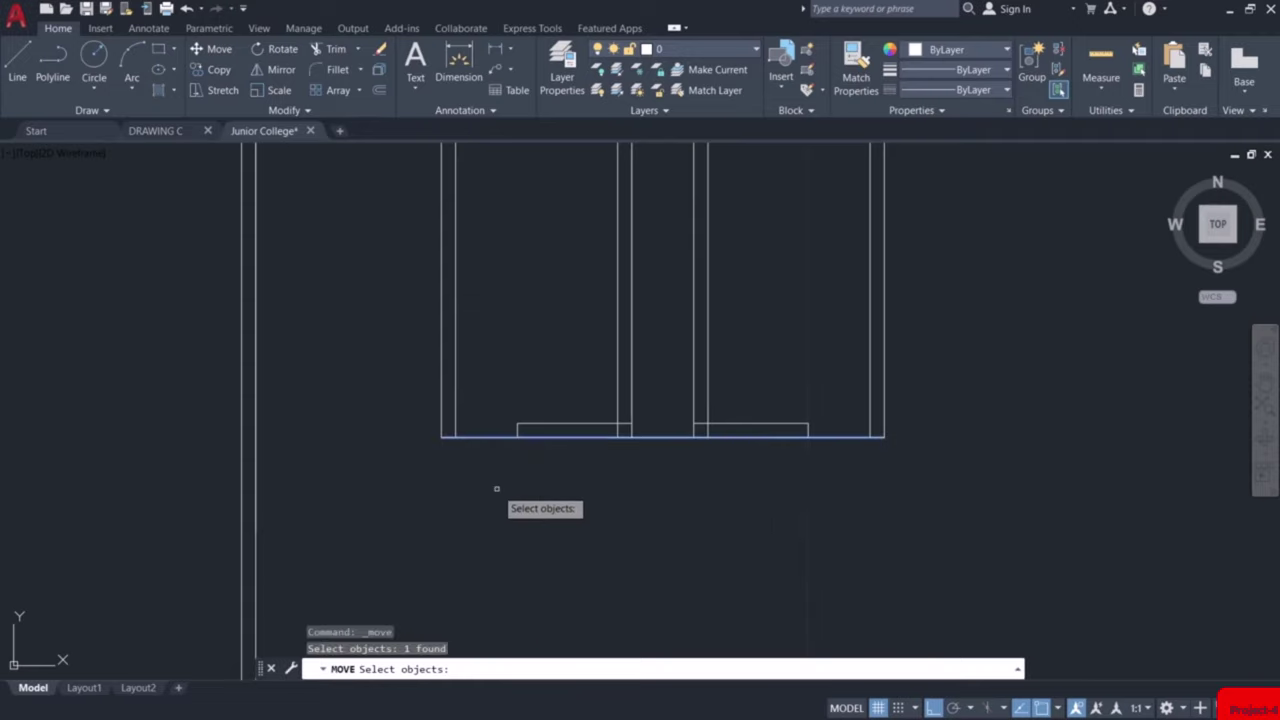
{"action": "key", "text": "Return"}
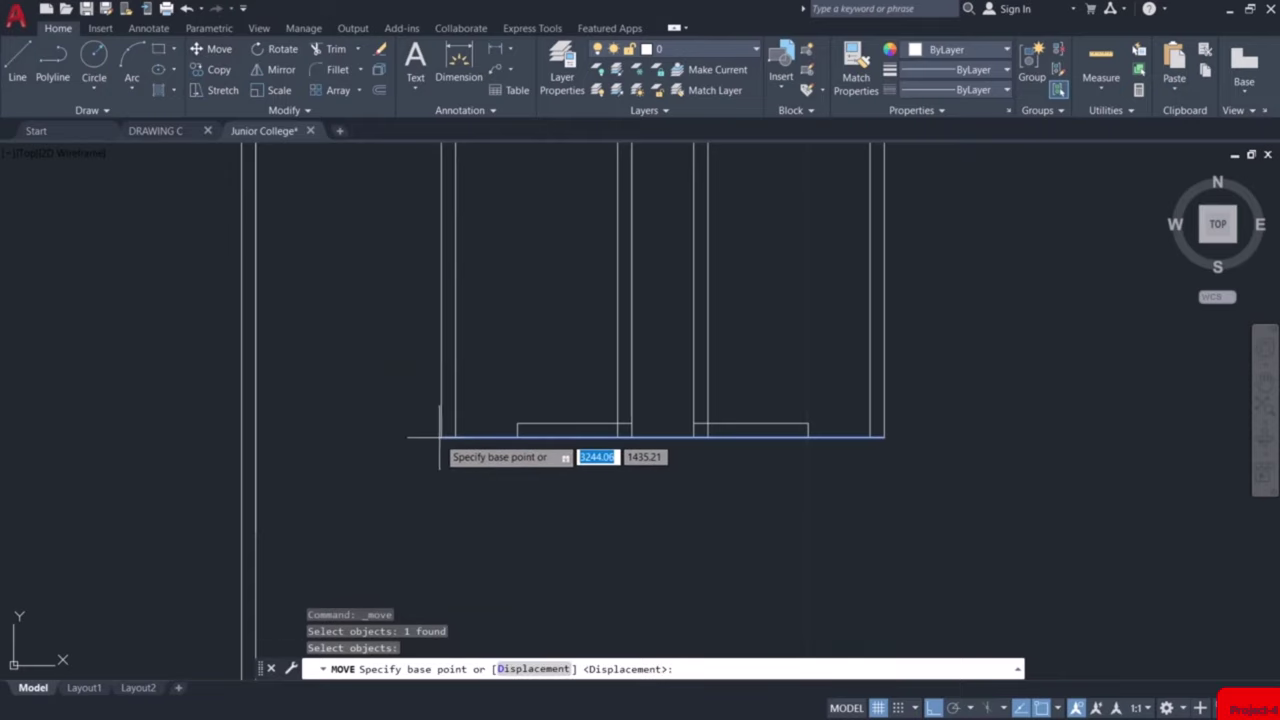
{"action": "left_click", "coordinate": [441, 437]}
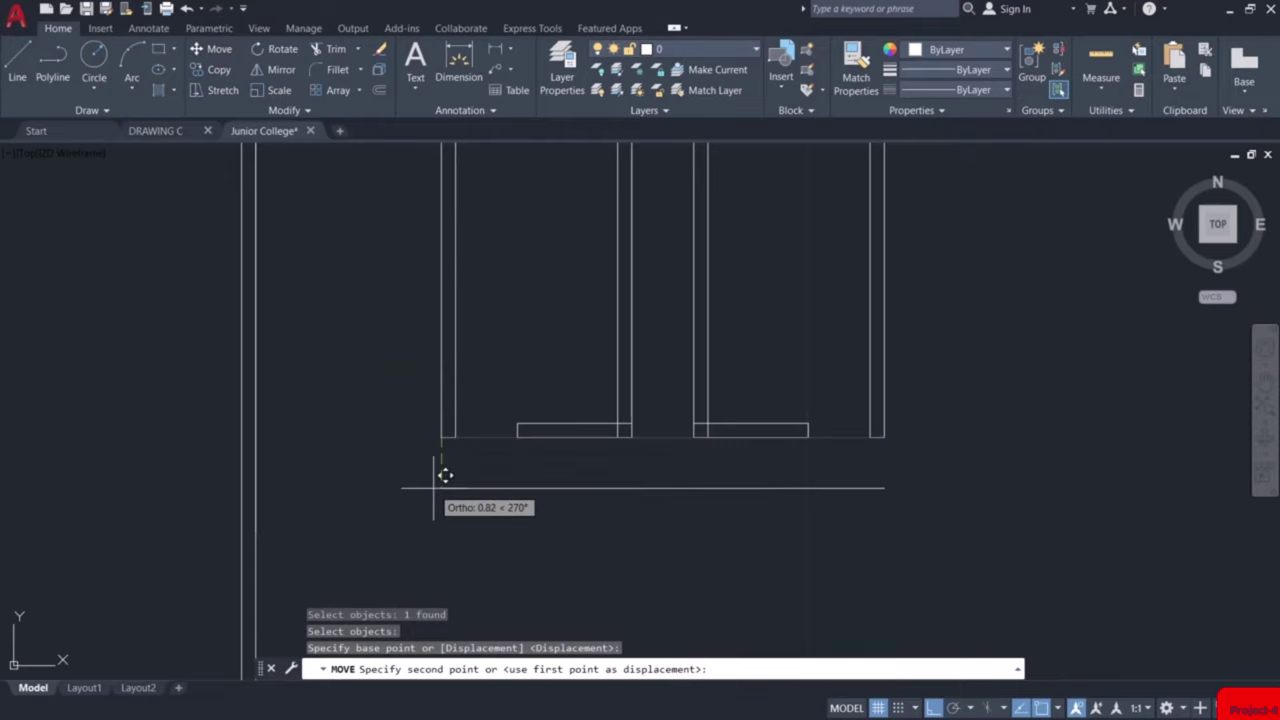
{"action": "type", "text": "1.75"}
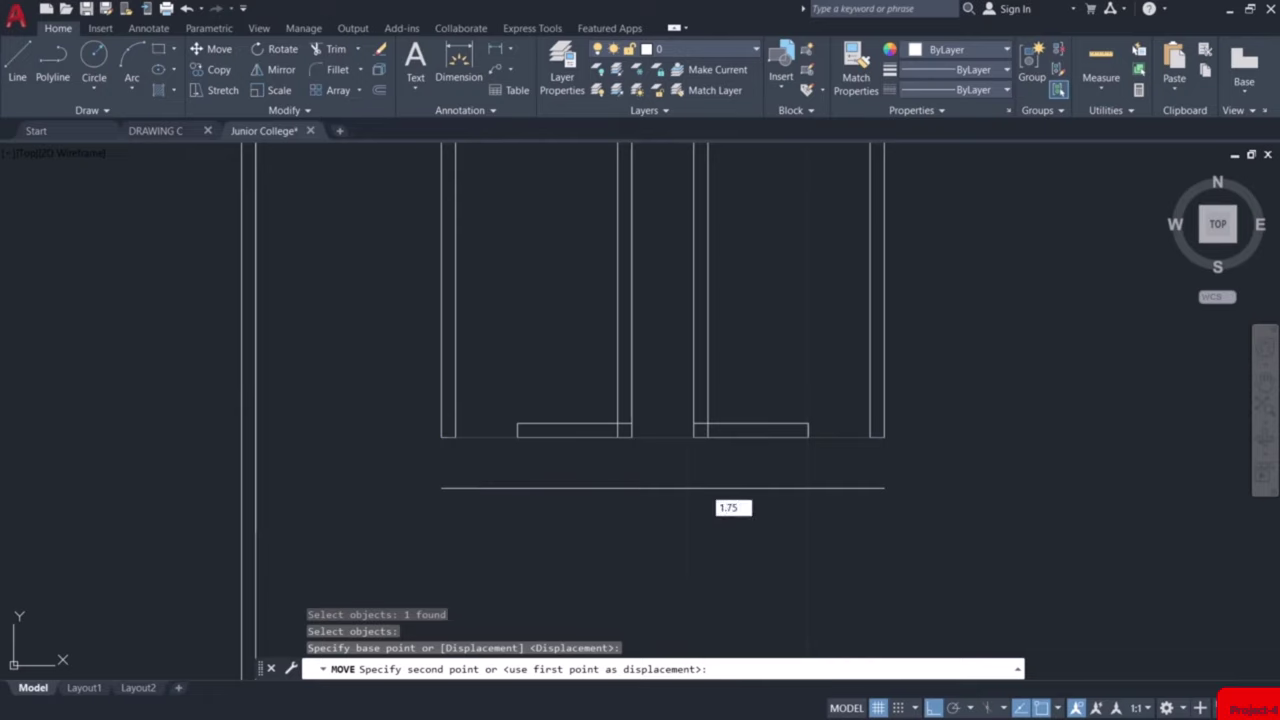
{"action": "key", "text": "Return"}
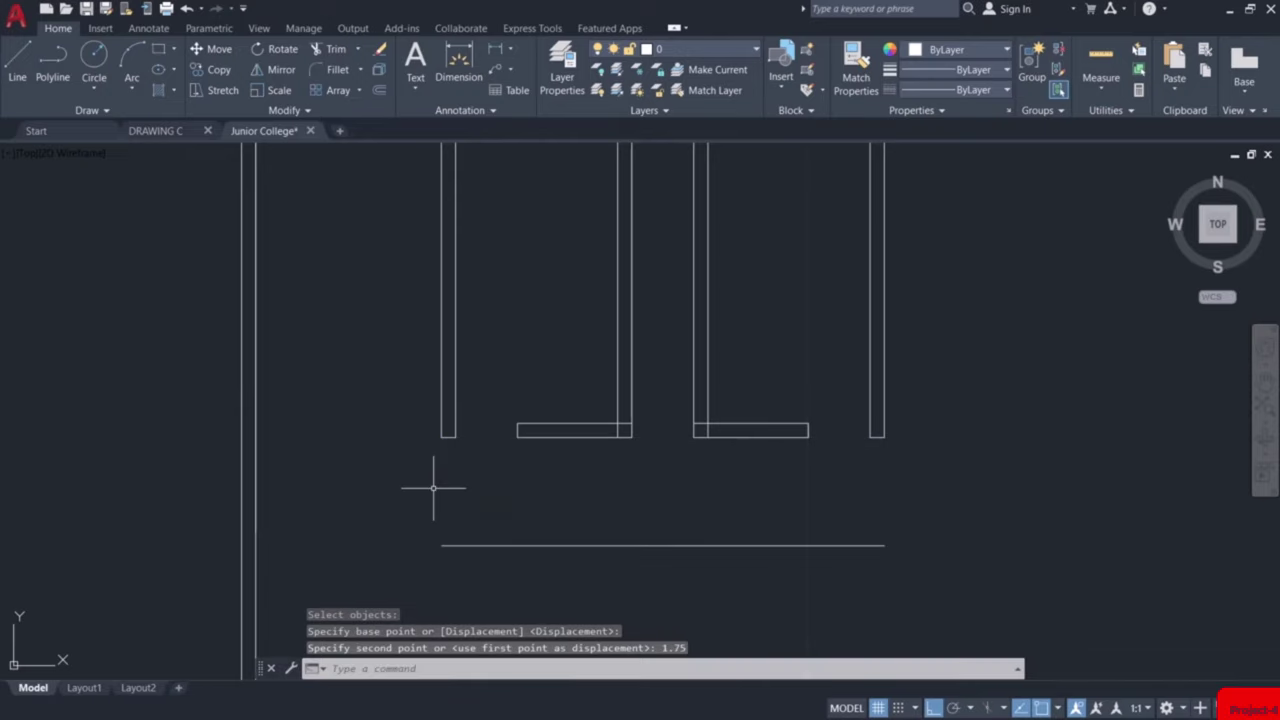
Offset the moved horizontal line 0.23 downward to form the wall below the room
{"action": "type", "text": "o"}
{"action": "key", "text": "Return"}
{"action": "key", "text": "Return"}
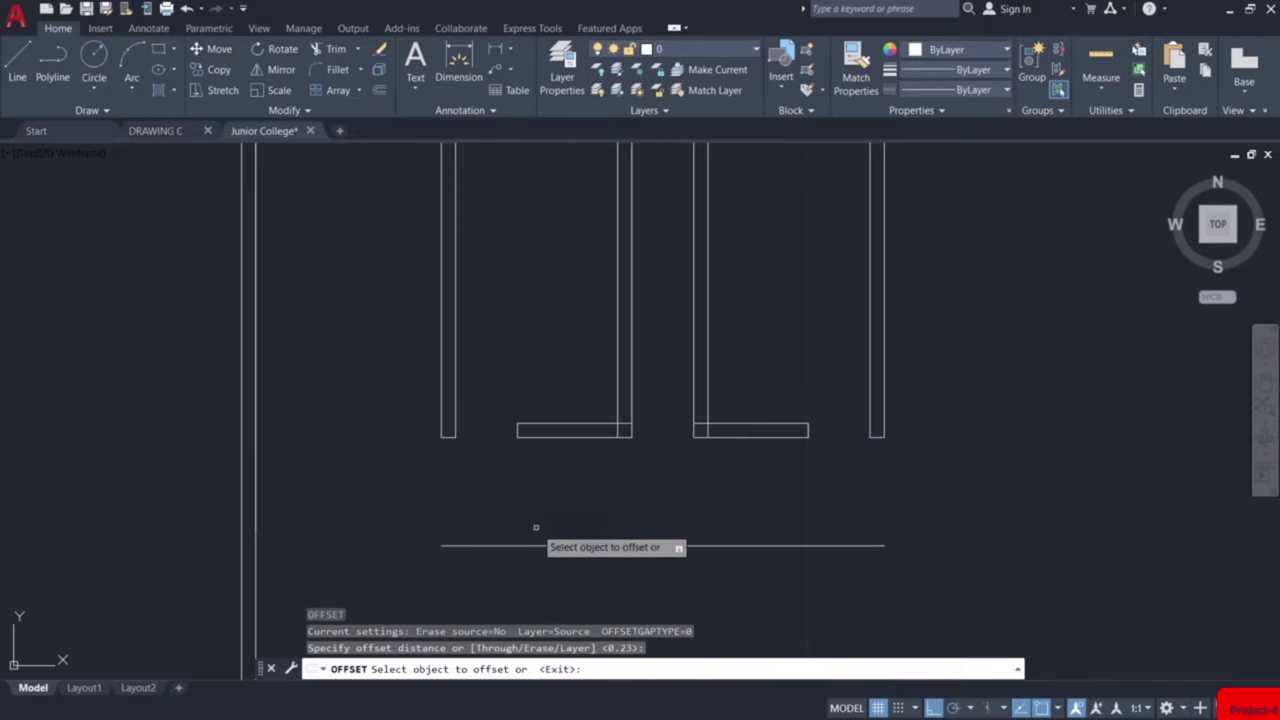
{"action": "left_click", "coordinate": [542, 545]}
{"action": "left_click", "coordinate": [543, 575]}
{"action": "key", "text": "Escape"}
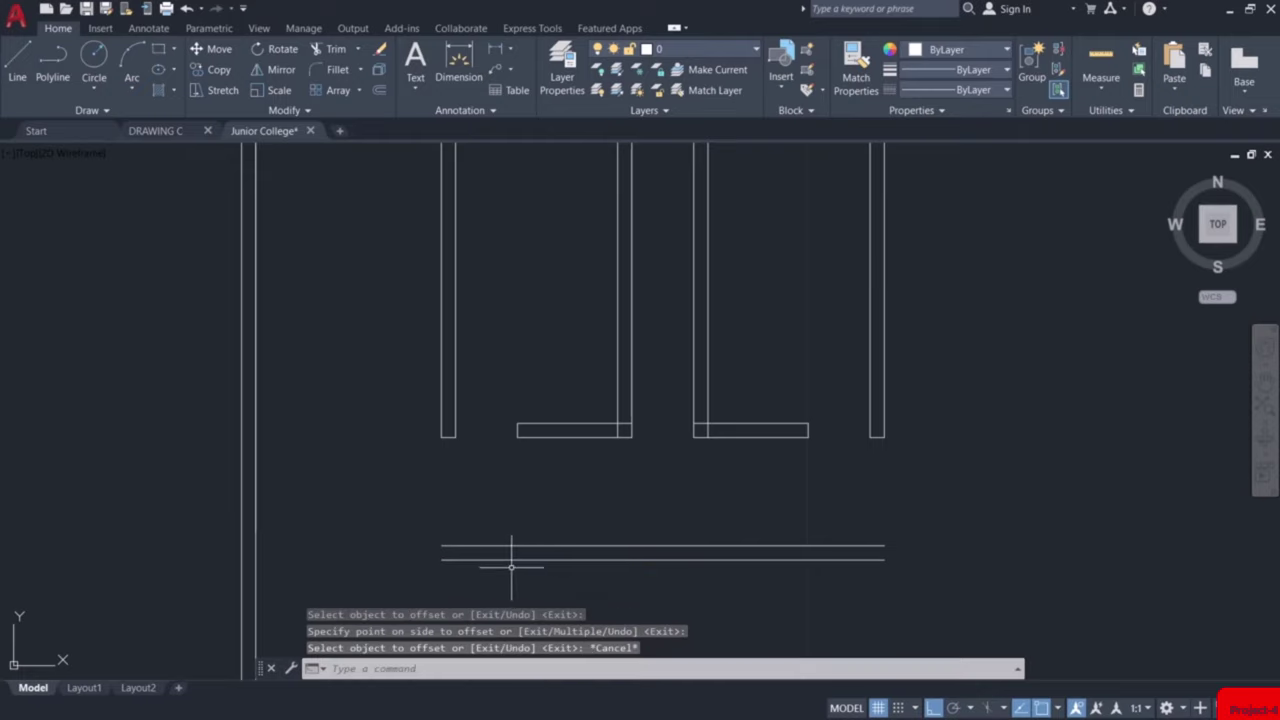
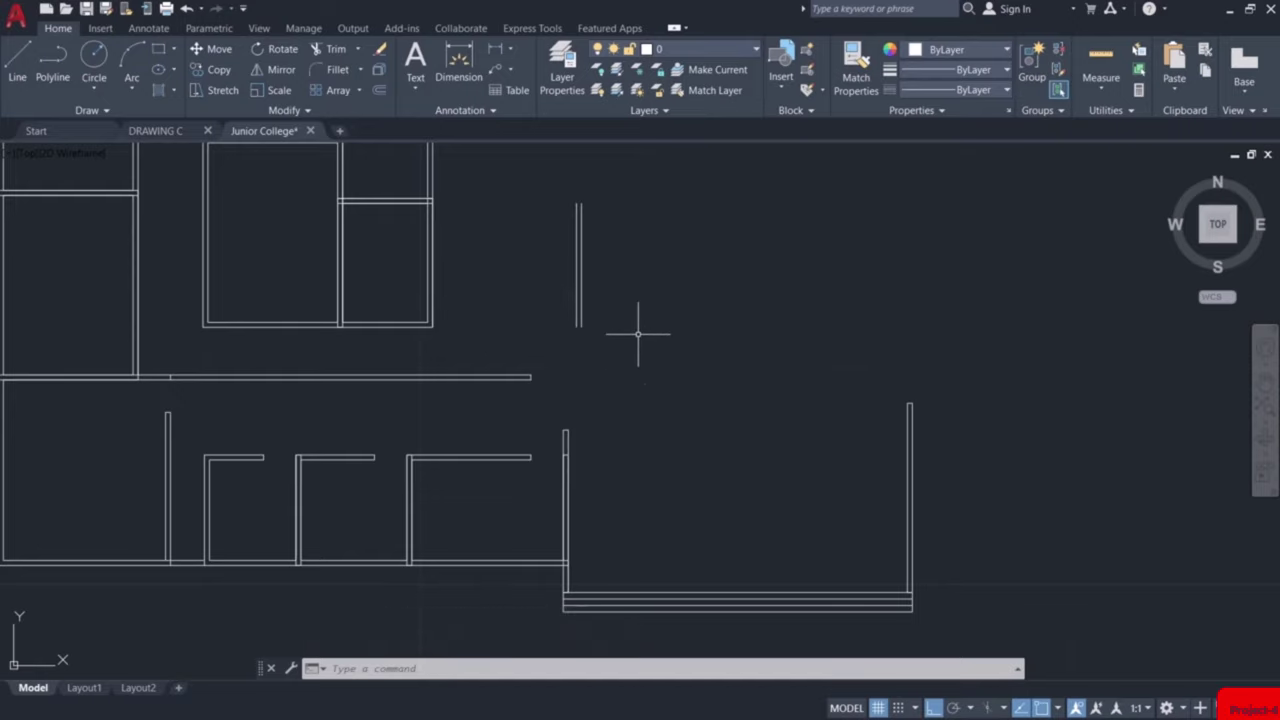
{"action": "scroll", "coordinate": [634, 334], "scroll_direction": "up", "scroll_amount": 2}
{"action": "middle_click_drag", "start_coordinate": [567, 320], "coordinate": [563, 437]}
{"action": "type", "text": "l"}
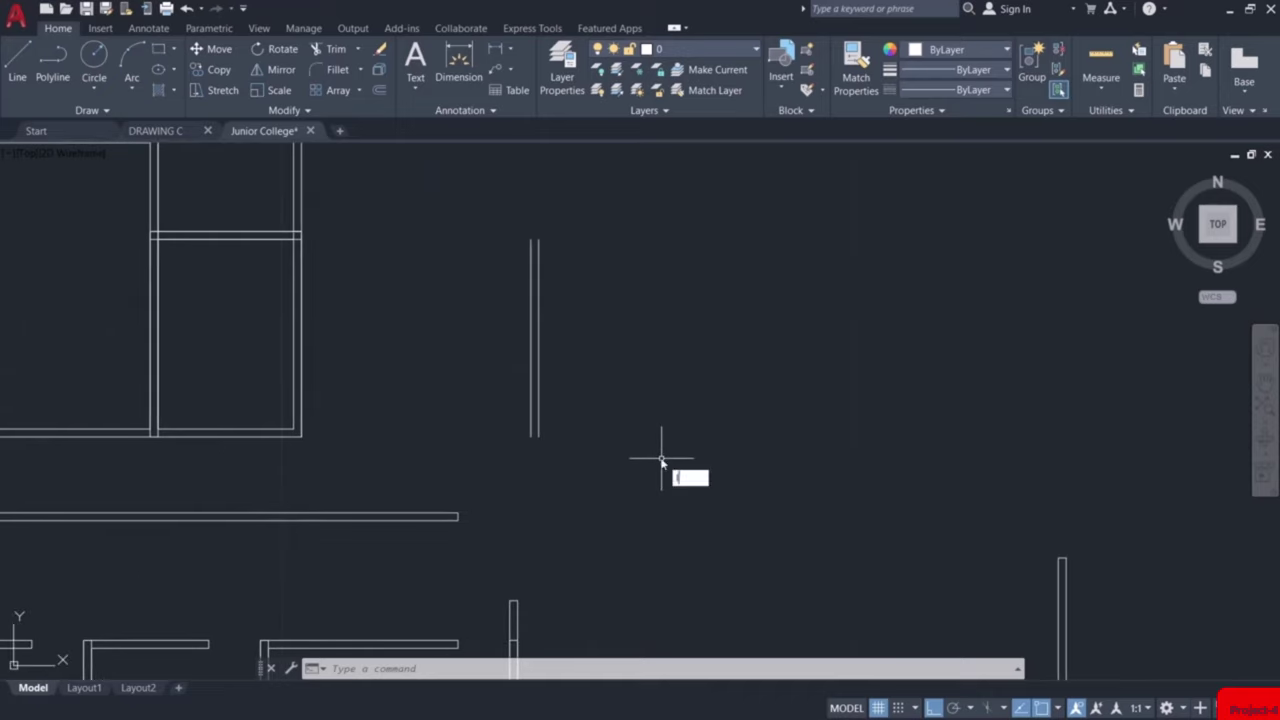
{"action": "key", "text": "Return"}
{"action": "key", "text": "Escape"}
Draw an 11.2 by 6.6 rectangle extending up and right from the lower end of the short free-standing wall's right line
{"action": "type", "text": "rec"}
{"action": "key", "text": "Return"}
{"action": "scroll", "coordinate": [534, 437], "scroll_direction": "down", "scroll_amount": 1}
{"action": "left_click", "coordinate": [486, 412]}
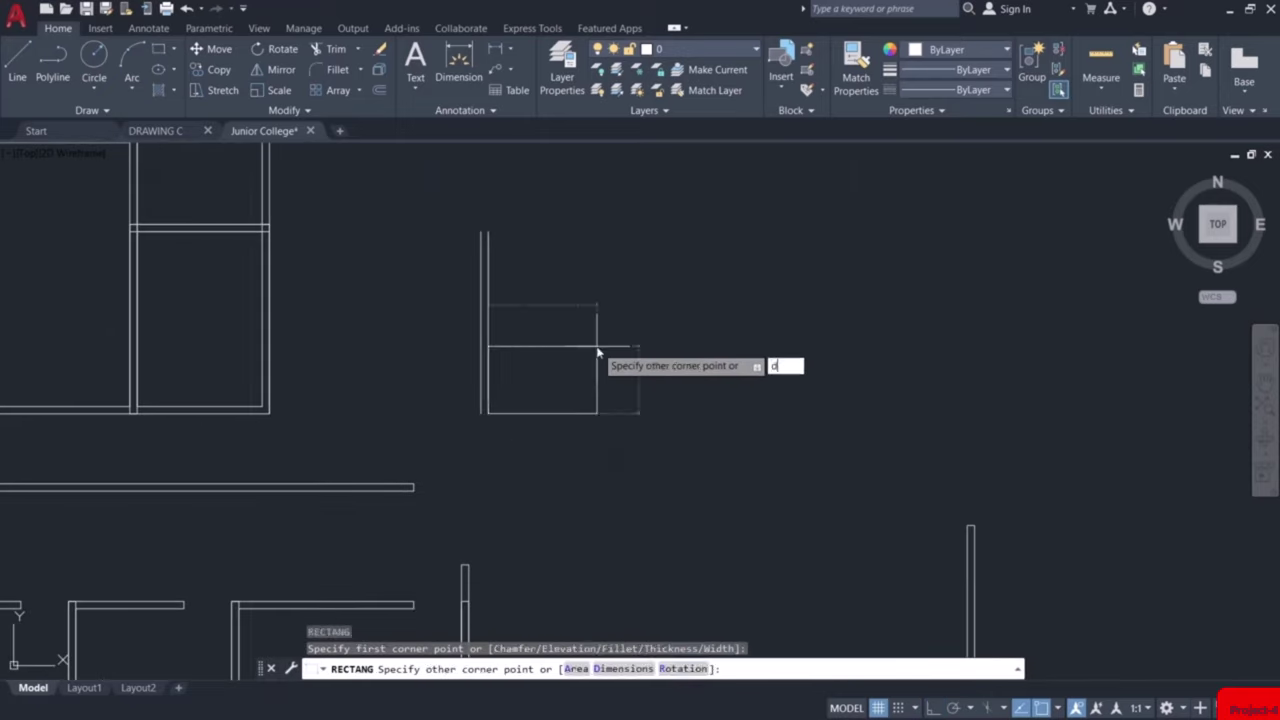
{"action": "type", "text": "d"}
{"action": "key", "text": "Return"}
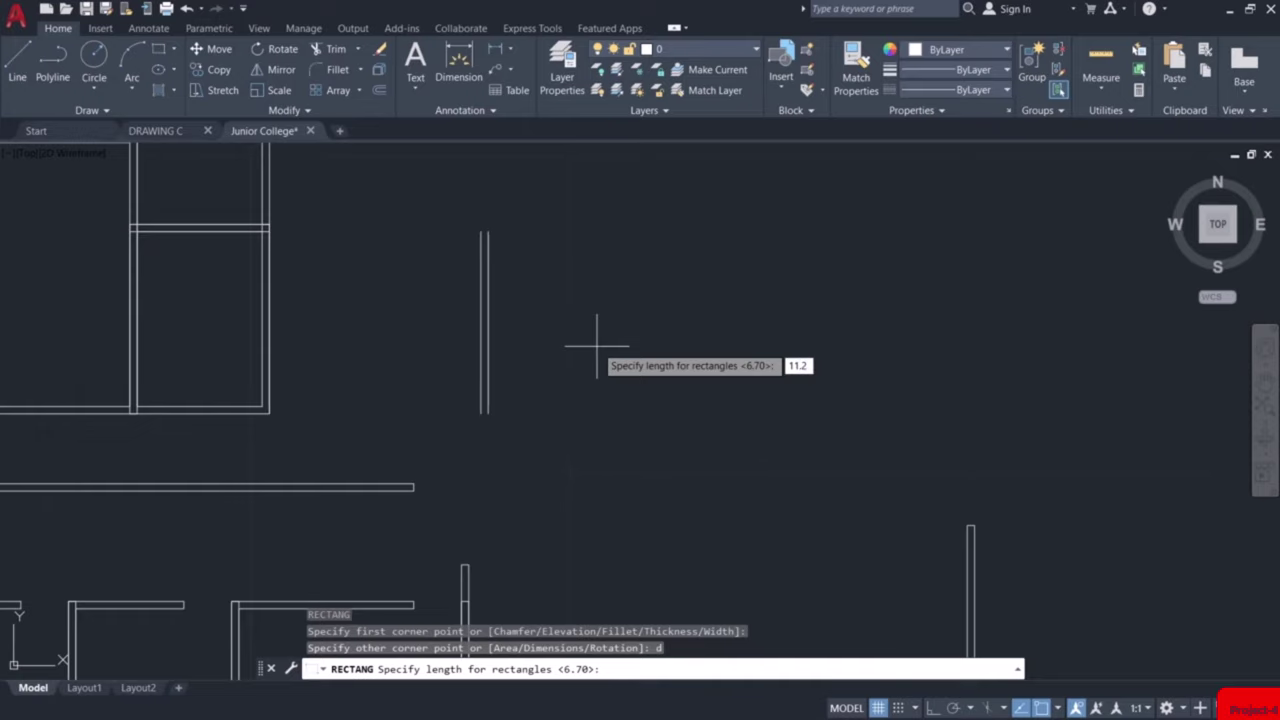
{"action": "key", "text": "Return"}
{"action": "middle_click_drag", "start_coordinate": [597, 345], "coordinate": [540, 490]}
{"action": "scroll", "coordinate": [540, 490], "scroll_direction": "up", "scroll_amount": 1}
{"action": "type", "text": "6"}
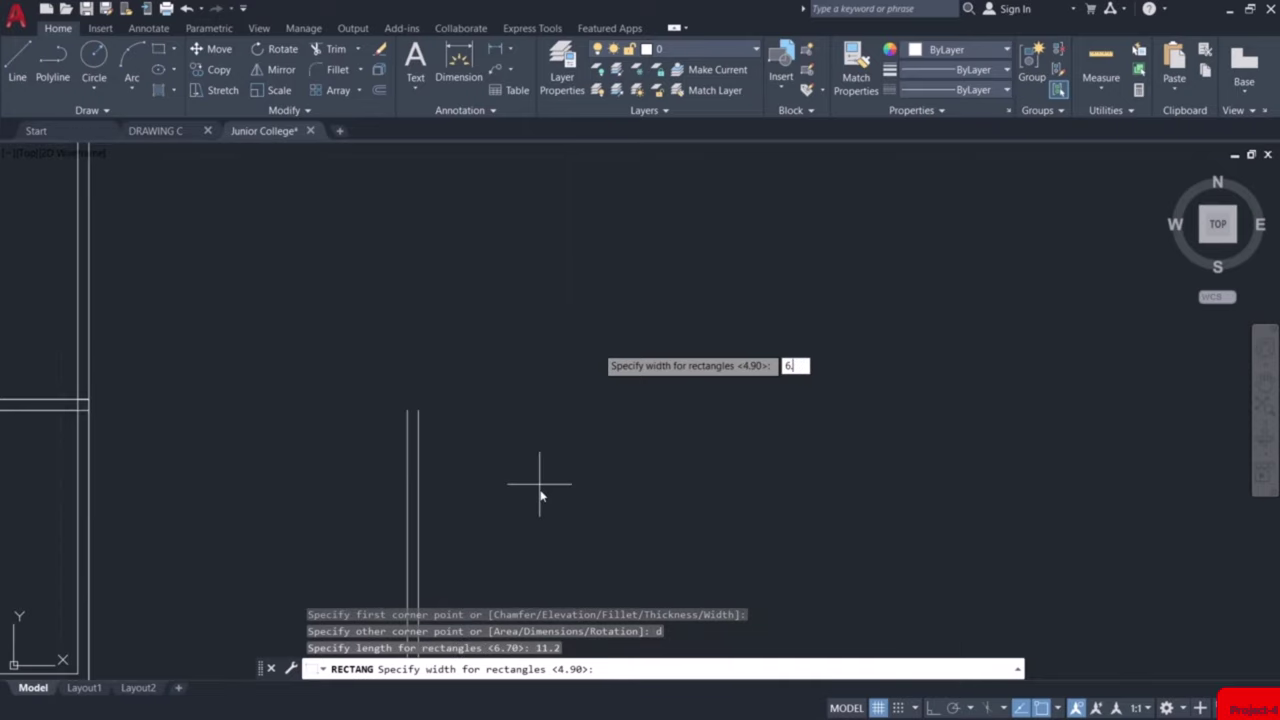
{"action": "type", "text": ".6"}
{"action": "key", "text": "Return"}
{"action": "left_click", "coordinate": [597, 345]}
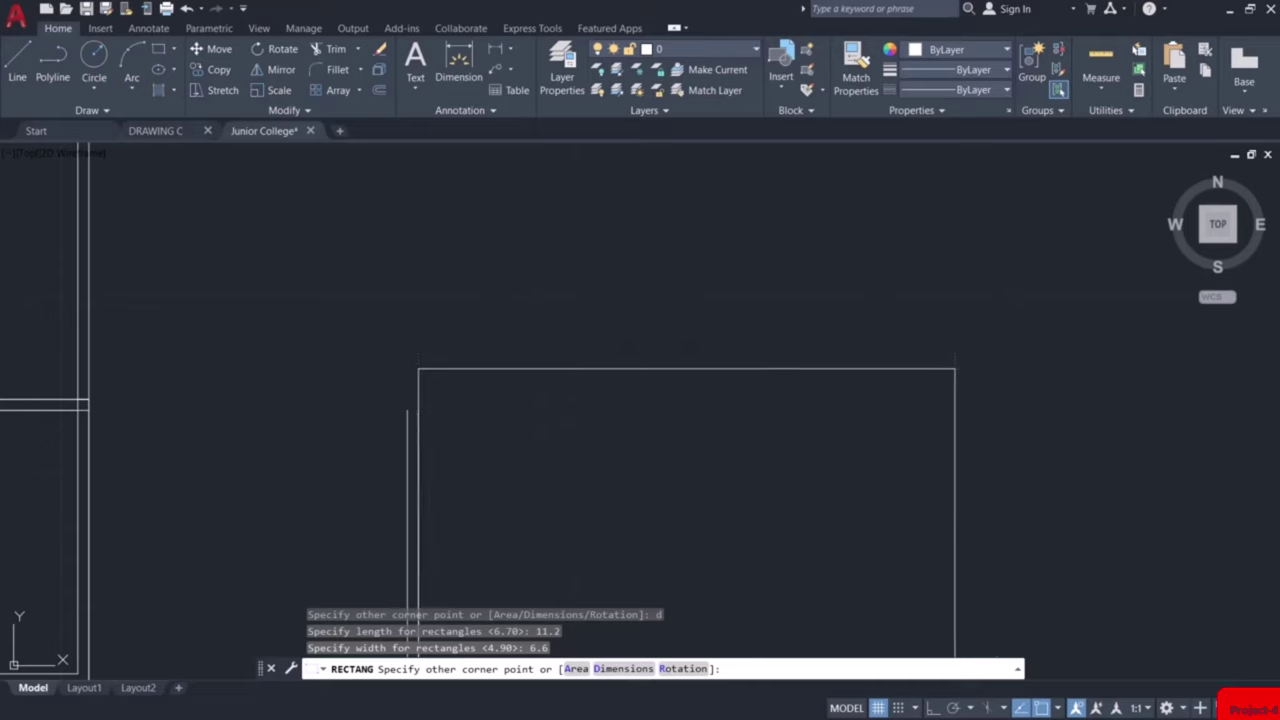
Draw a vertical centre line from the midpoint of the rectangle's lower edge to its upper edge
{"action": "scroll", "coordinate": [600, 334], "scroll_direction": "down", "scroll_amount": 3}
{"action": "scroll", "coordinate": [605, 451], "scroll_direction": "up", "scroll_amount": 3}
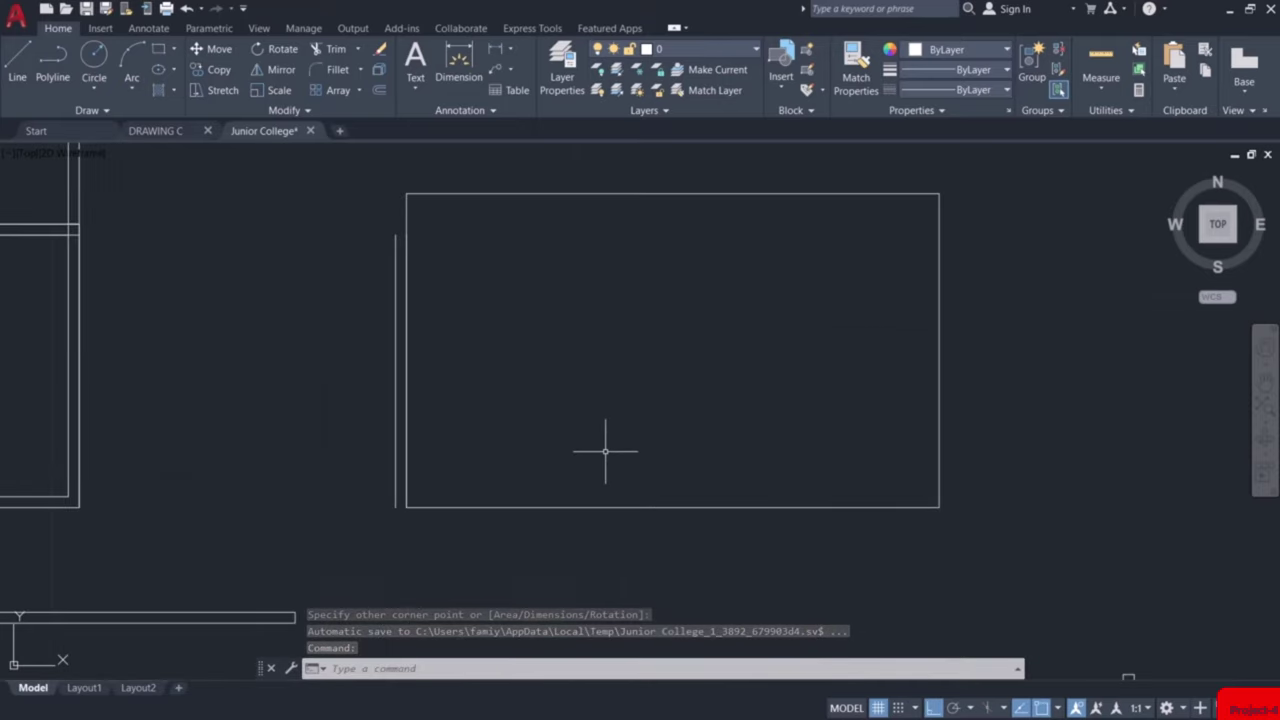
{"action": "type", "text": "l"}
{"action": "key", "text": "Return"}
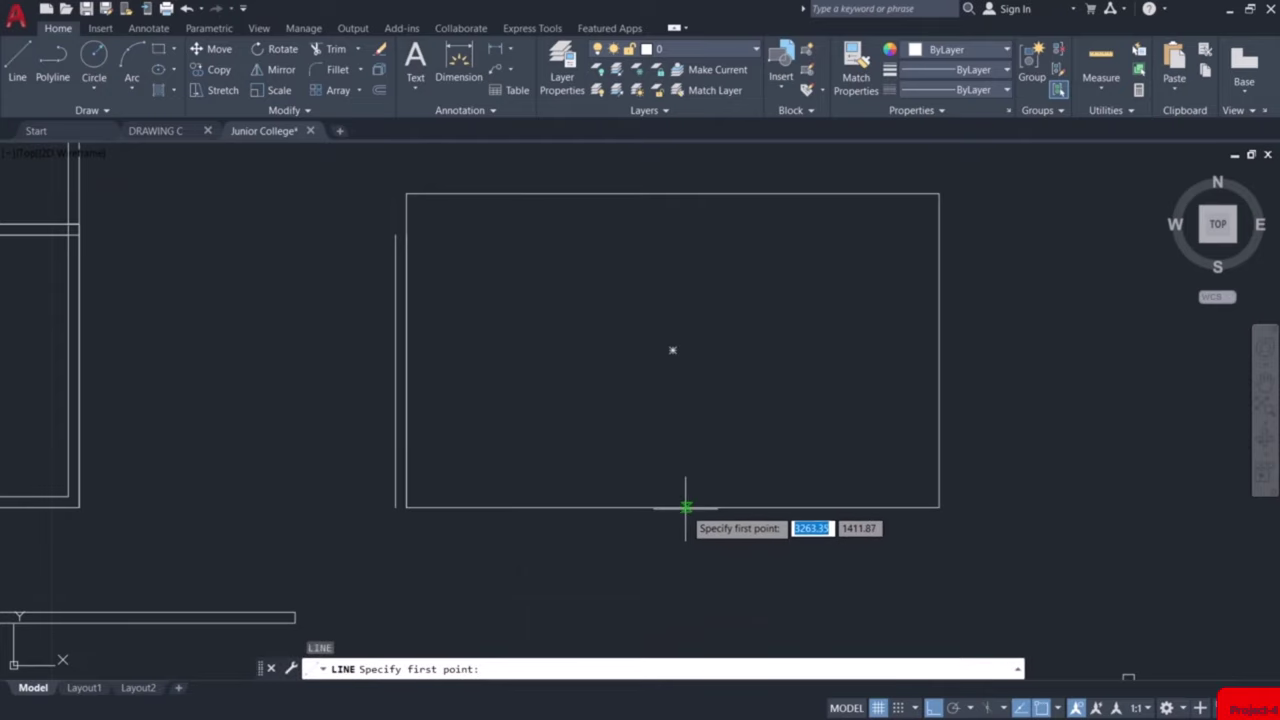
{"action": "left_click", "coordinate": [673, 507]}
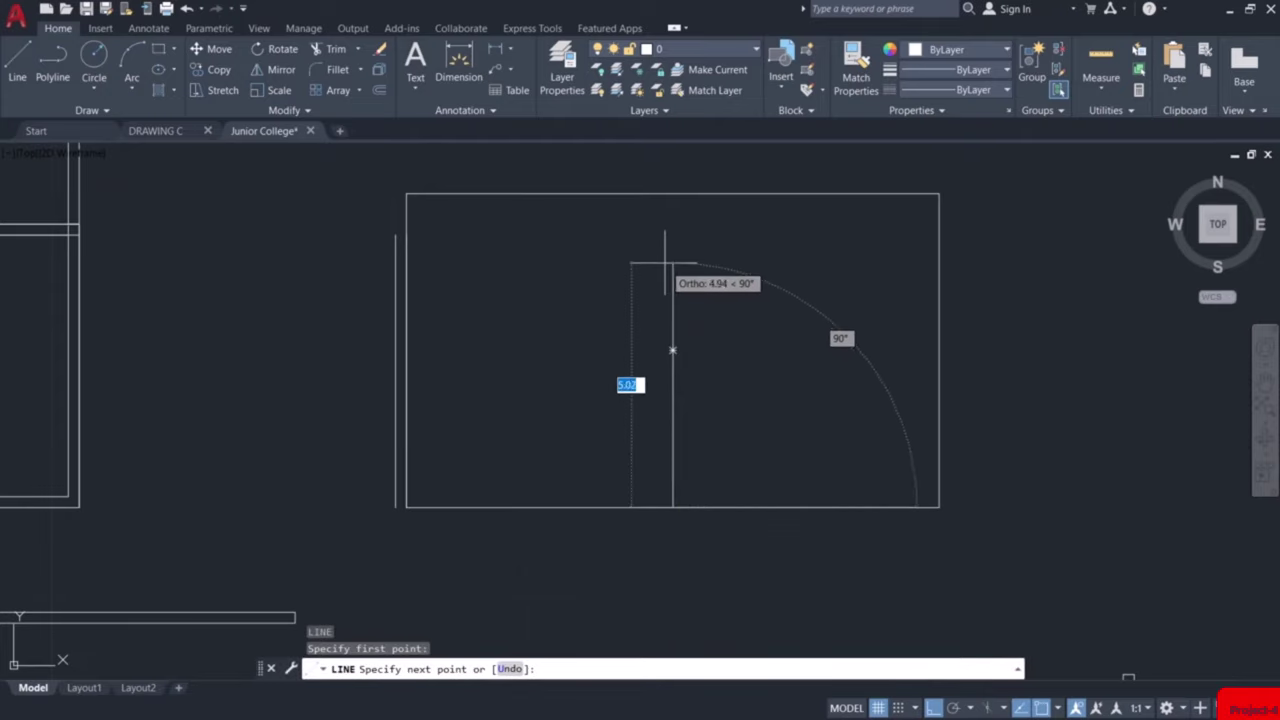
{"action": "left_click", "coordinate": [673, 193]}
{"action": "key", "text": "Escape"}
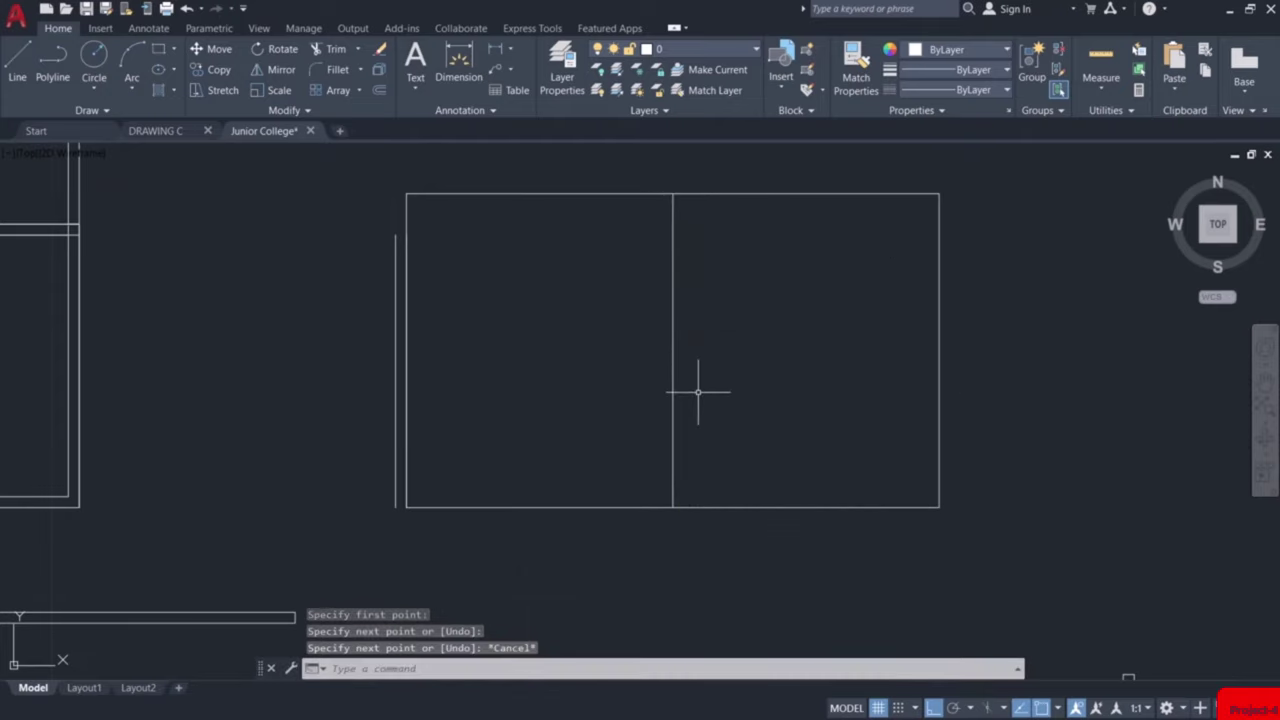
Offset the vertical centre line 2.5 to both sides inside the rectangle
{"action": "key", "text": "Return"}
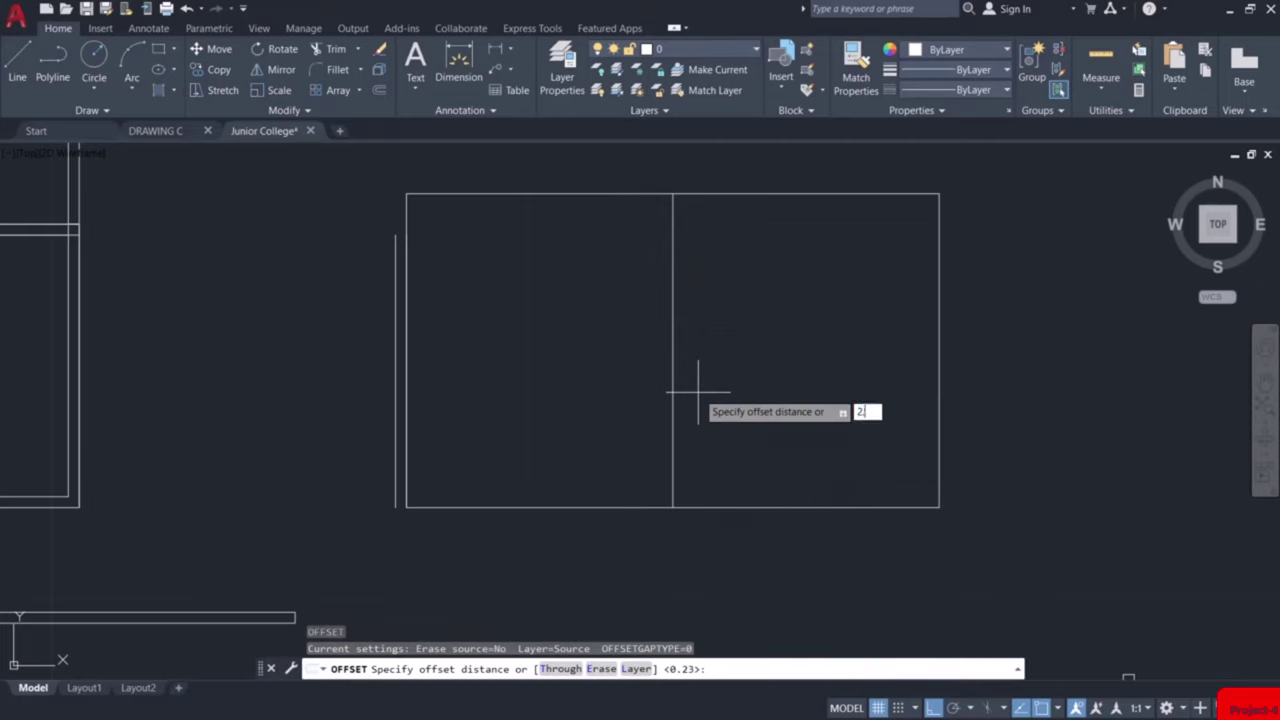
{"action": "type", "text": "2.5"}
{"action": "key", "text": "Return"}
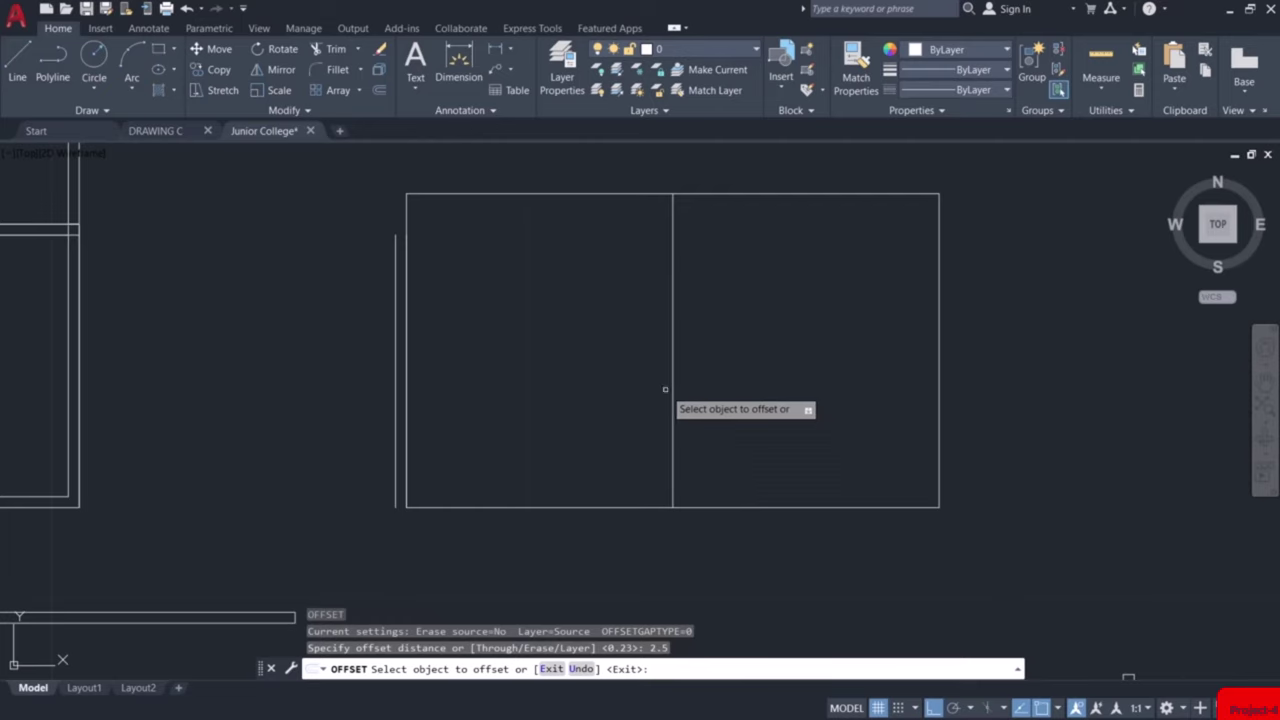
{"action": "left_click", "coordinate": [671, 388]}
{"action": "left_click", "coordinate": [594, 377]}
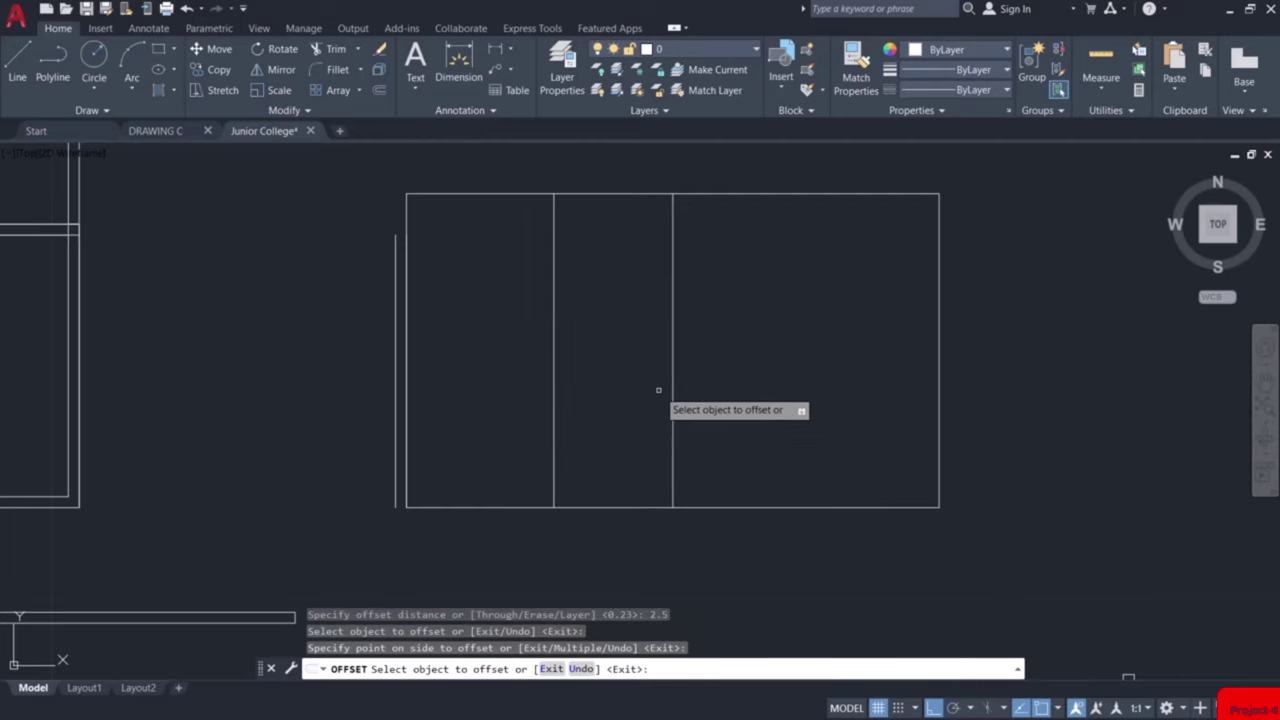
{"action": "left_click", "coordinate": [677, 389]}
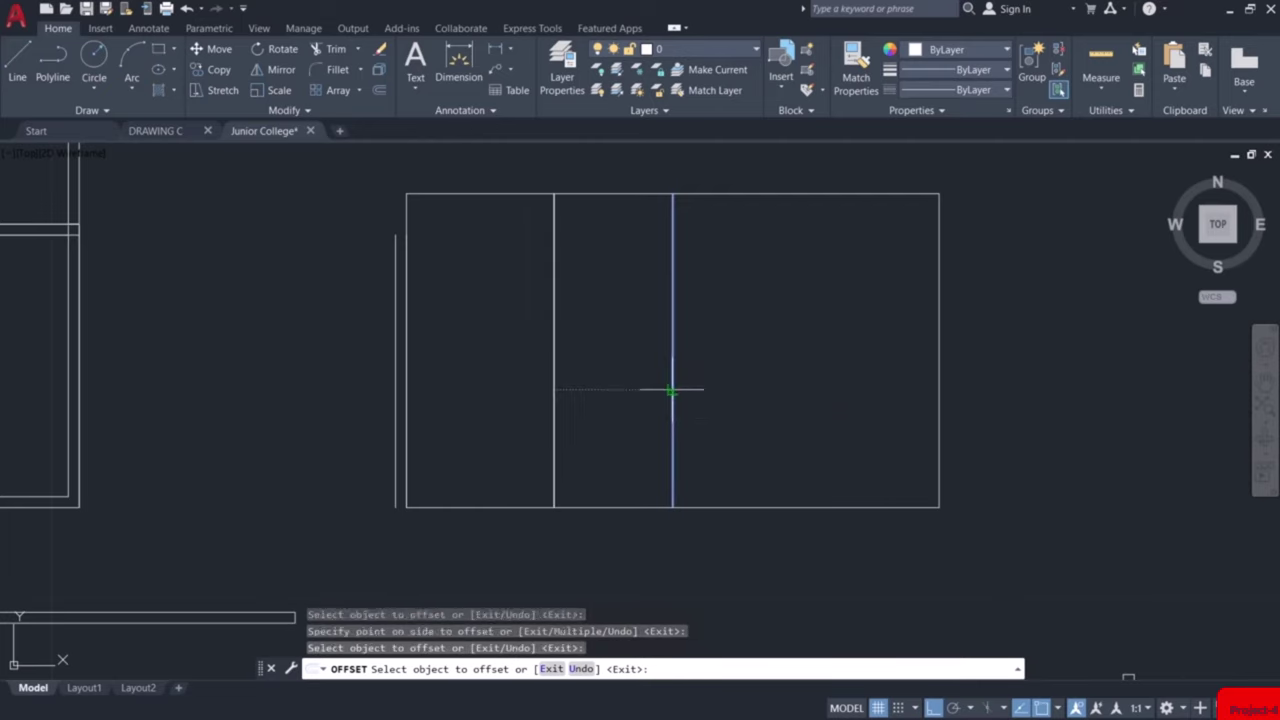
{"action": "left_click", "coordinate": [675, 388]}
{"action": "left_click", "coordinate": [747, 386]}
{"action": "key", "text": "Escape"}
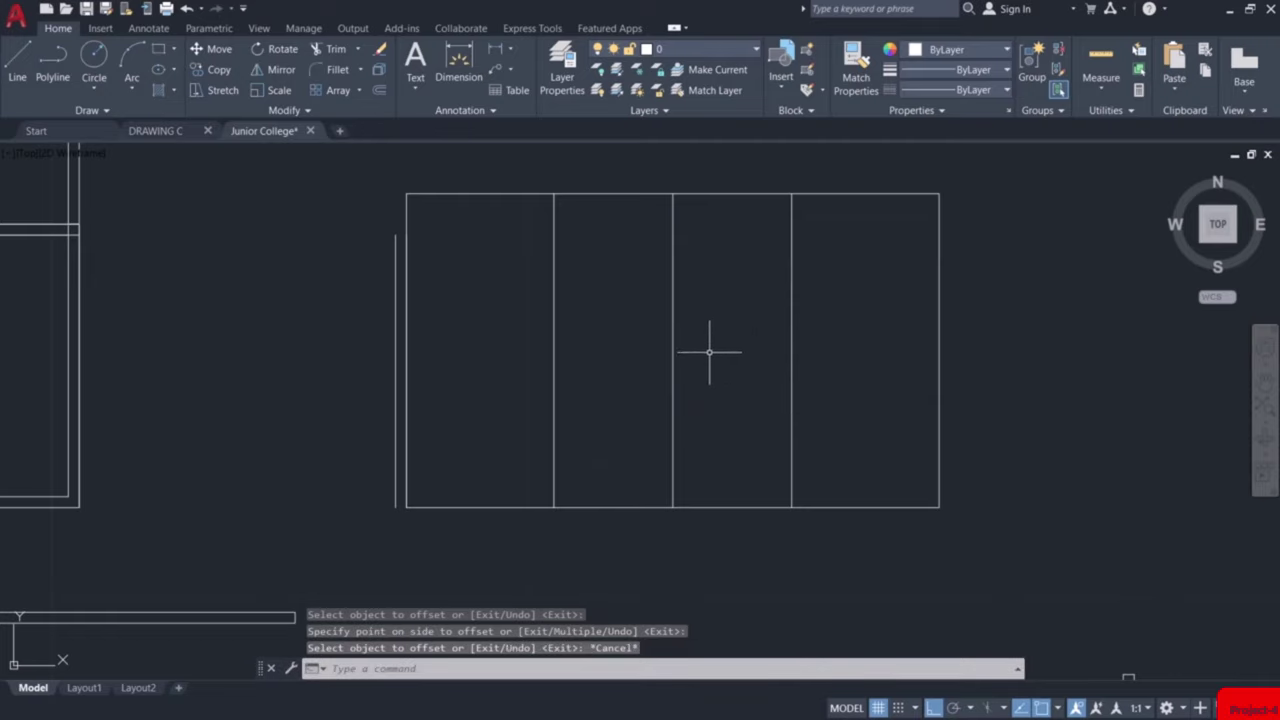
Erase the original vertical centre line between the two offset lines
{"action": "left_click", "coordinate": [688, 377]}
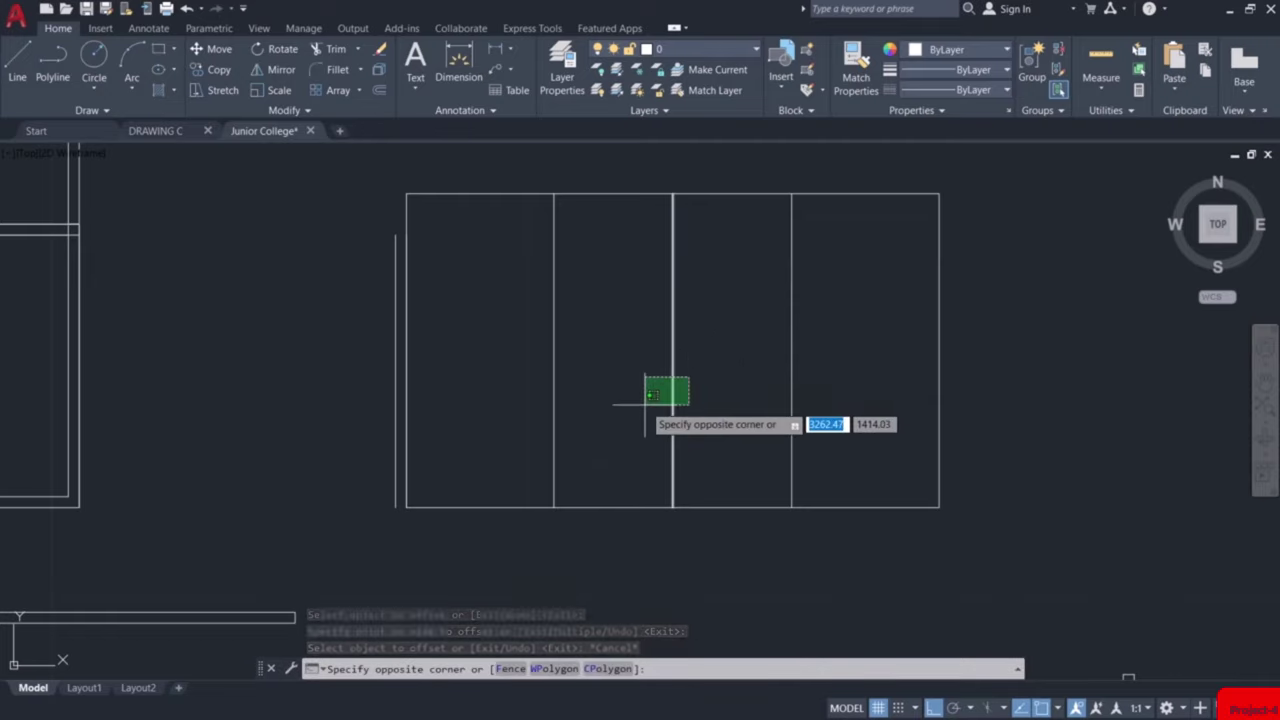
{"action": "left_click", "coordinate": [645, 405]}
{"action": "key", "text": "Delete"}
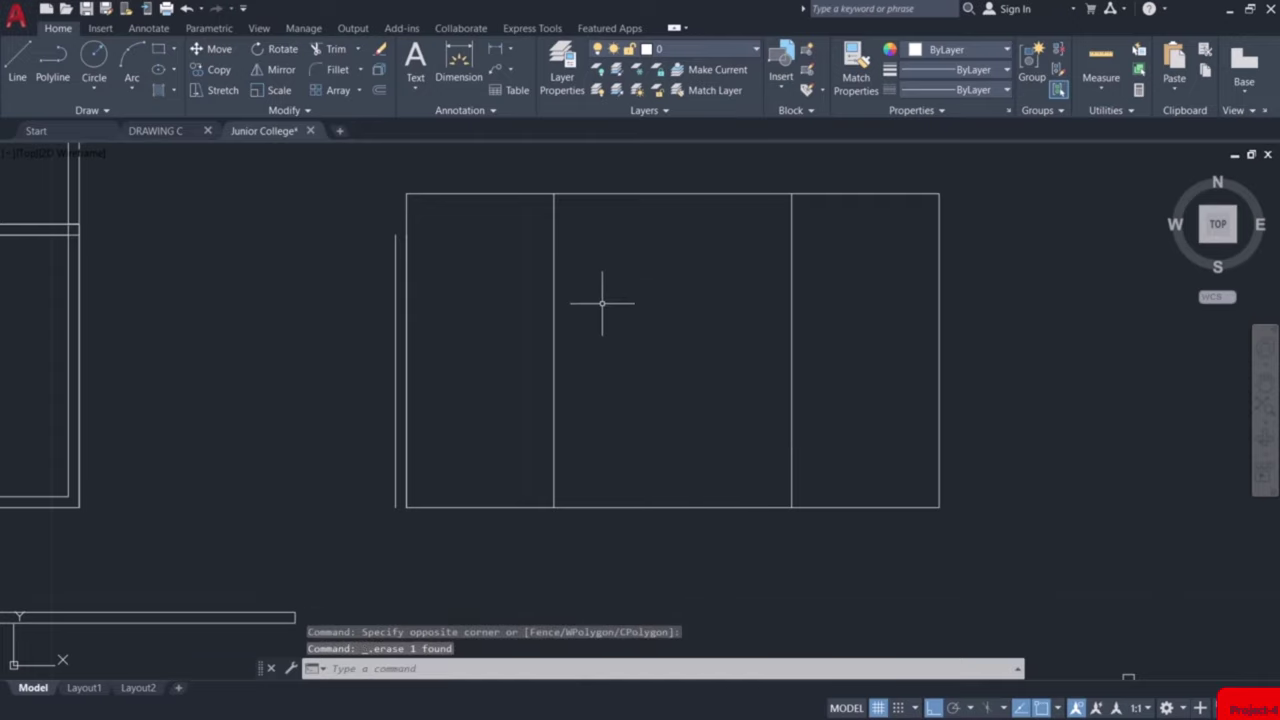
Draw a line from the rectangle's upper-left corner 3 down its left edge, continuing horizontally across to the right edge
{"action": "key", "text": "Return"}
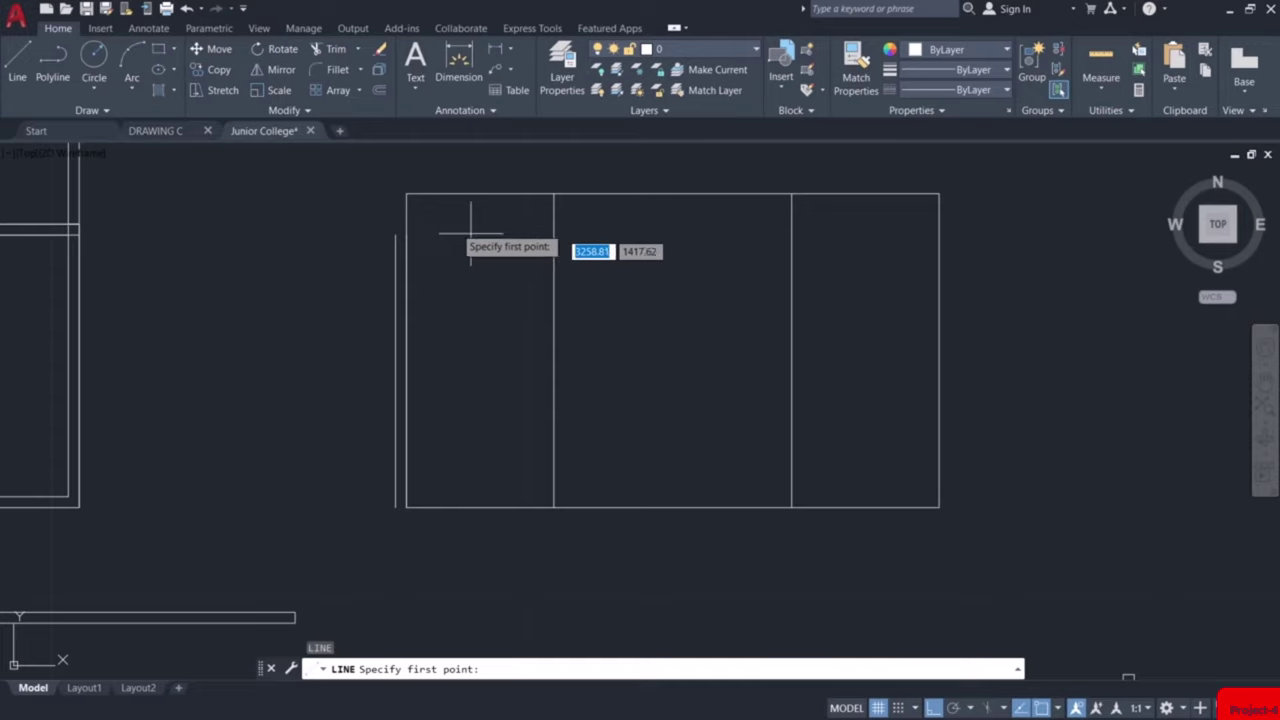
{"action": "left_click", "coordinate": [407, 195]}
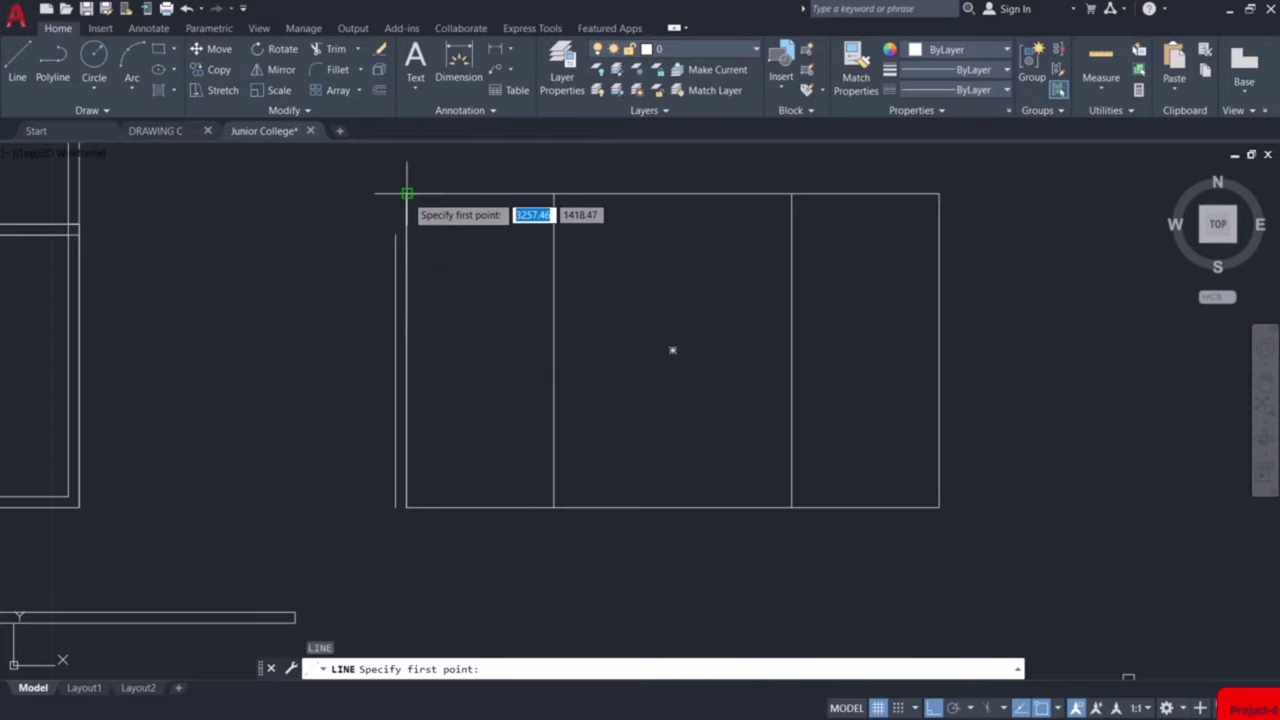
{"action": "left_click", "coordinate": [407, 195]}
{"action": "type", "text": "3"}
{"action": "key", "text": "Return"}
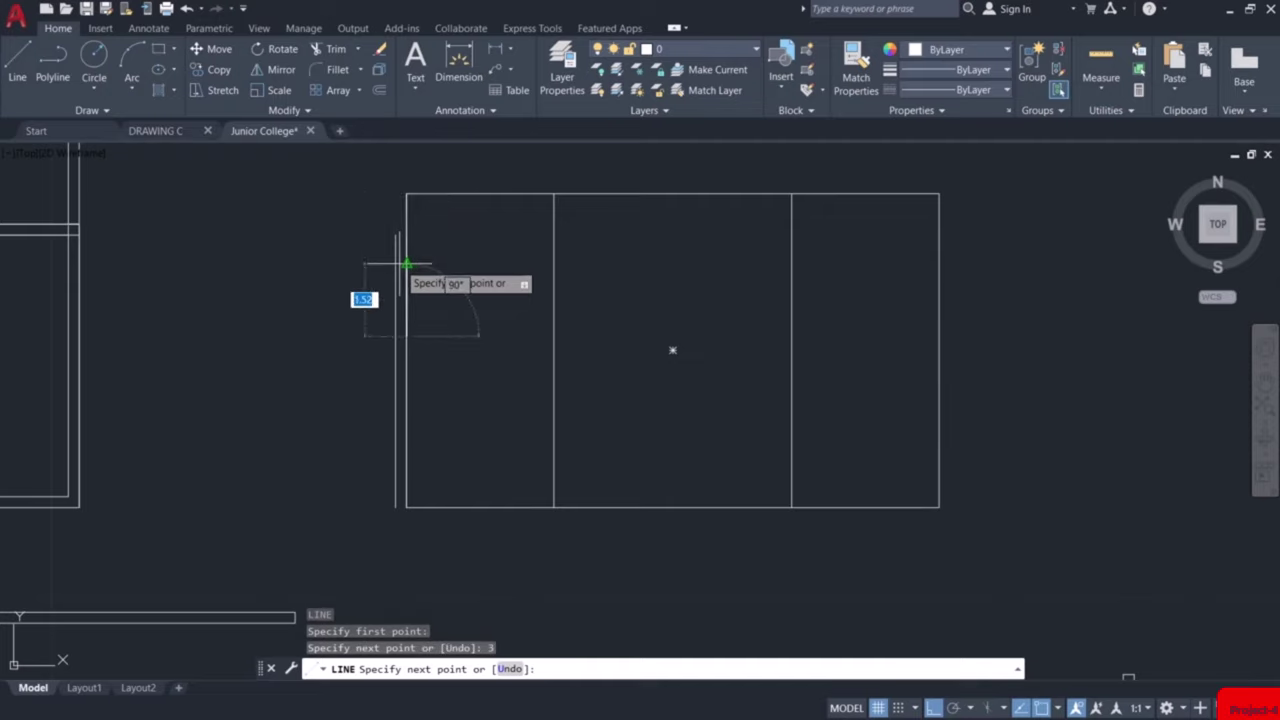
{"action": "left_click", "coordinate": [938, 337]}
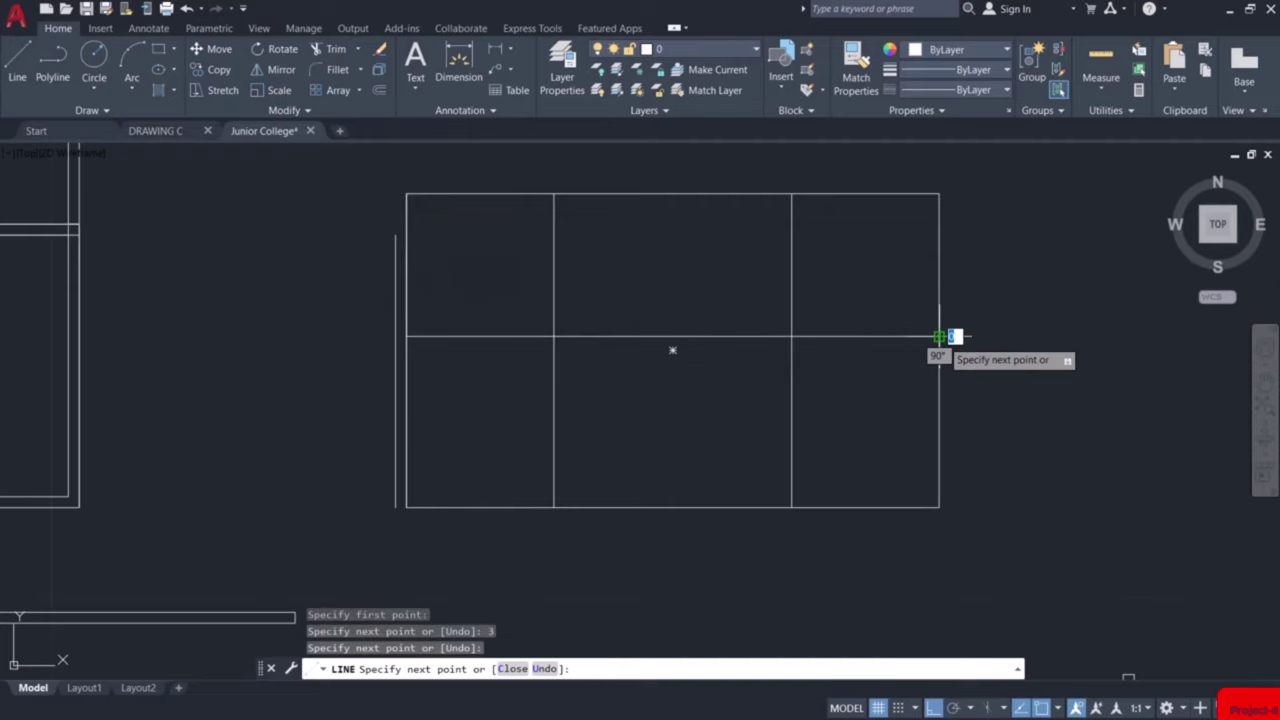
{"action": "key", "text": "Escape"}
Trim away the parts of both vertical division lines above the new horizontal line
{"action": "type", "text": "tr"}
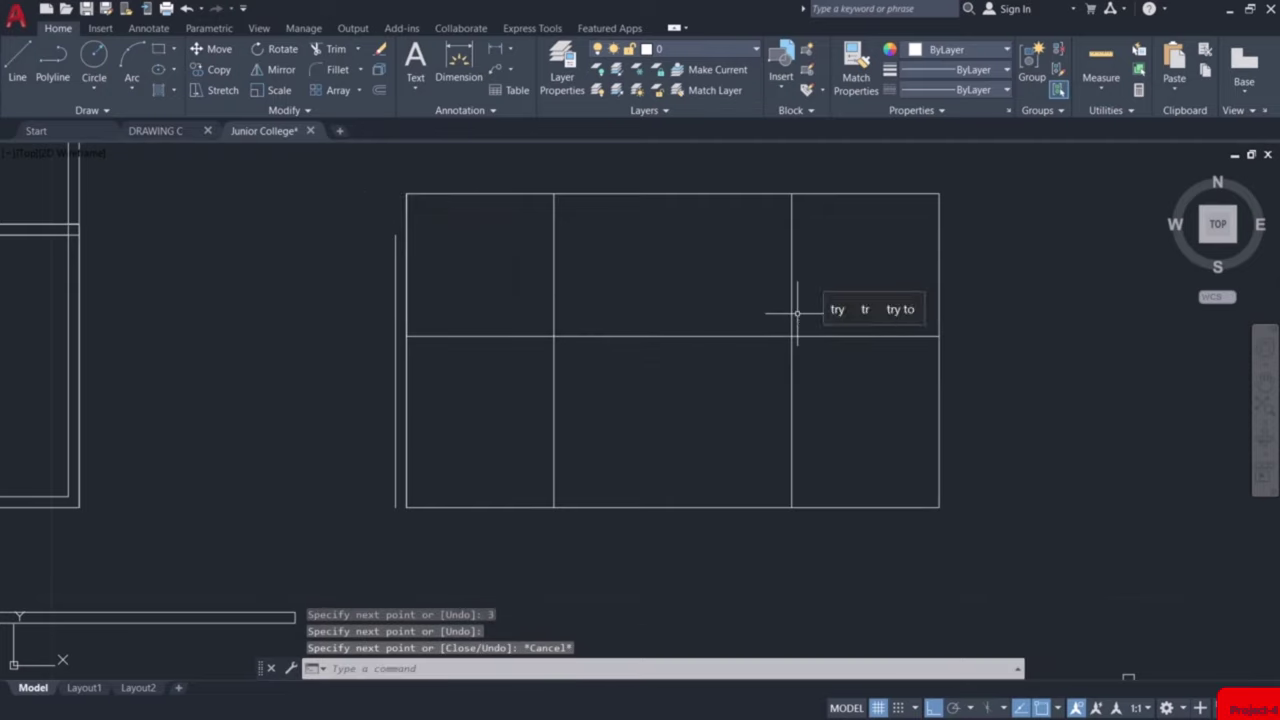
{"action": "key", "text": "Return"}
{"action": "left_click_drag", "start_coordinate": [798, 290], "coordinate": [534, 288]}
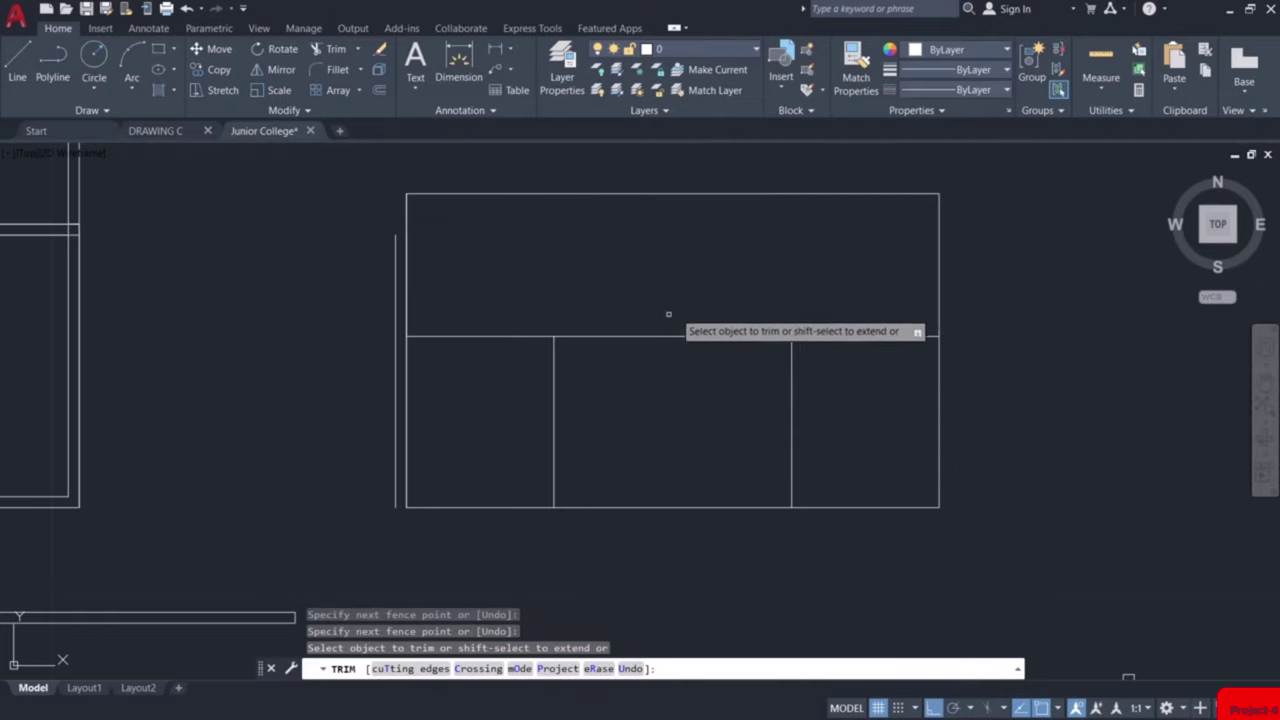
{"action": "key", "text": "Escape"}
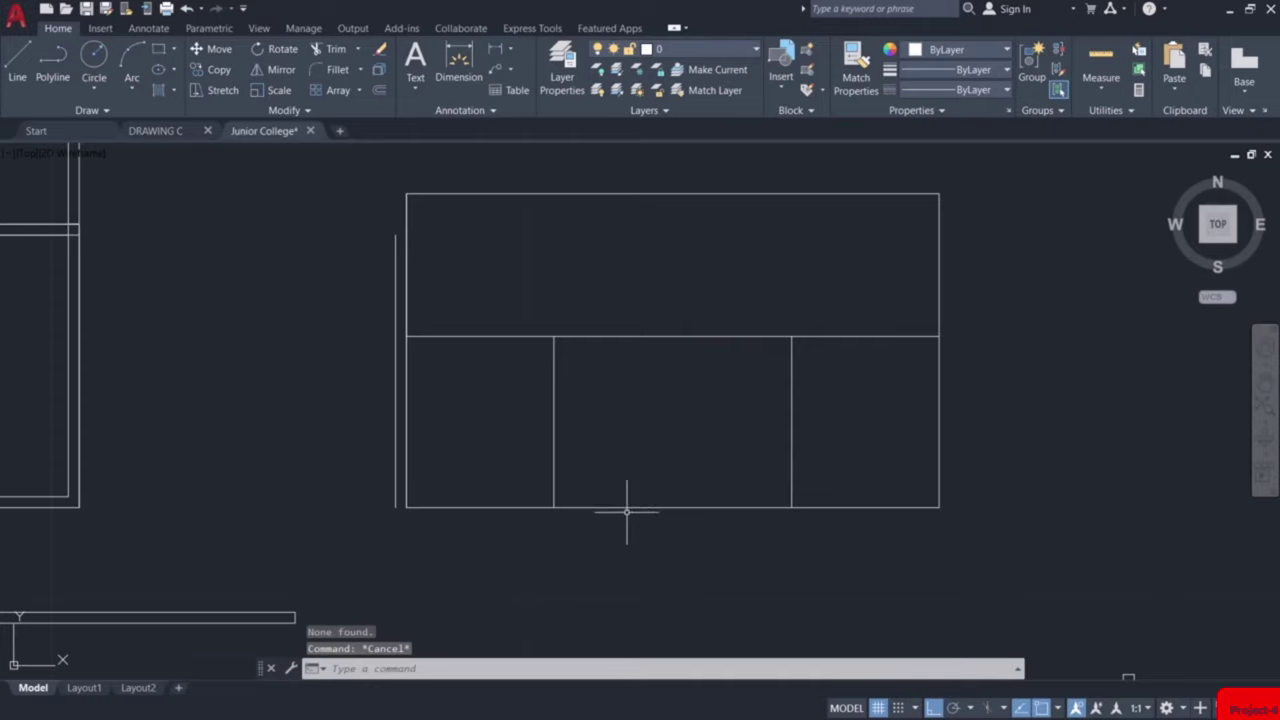
Explode the outer 11.2 by 6.6 rectangle into separate lines
{"action": "type", "text": "x"}
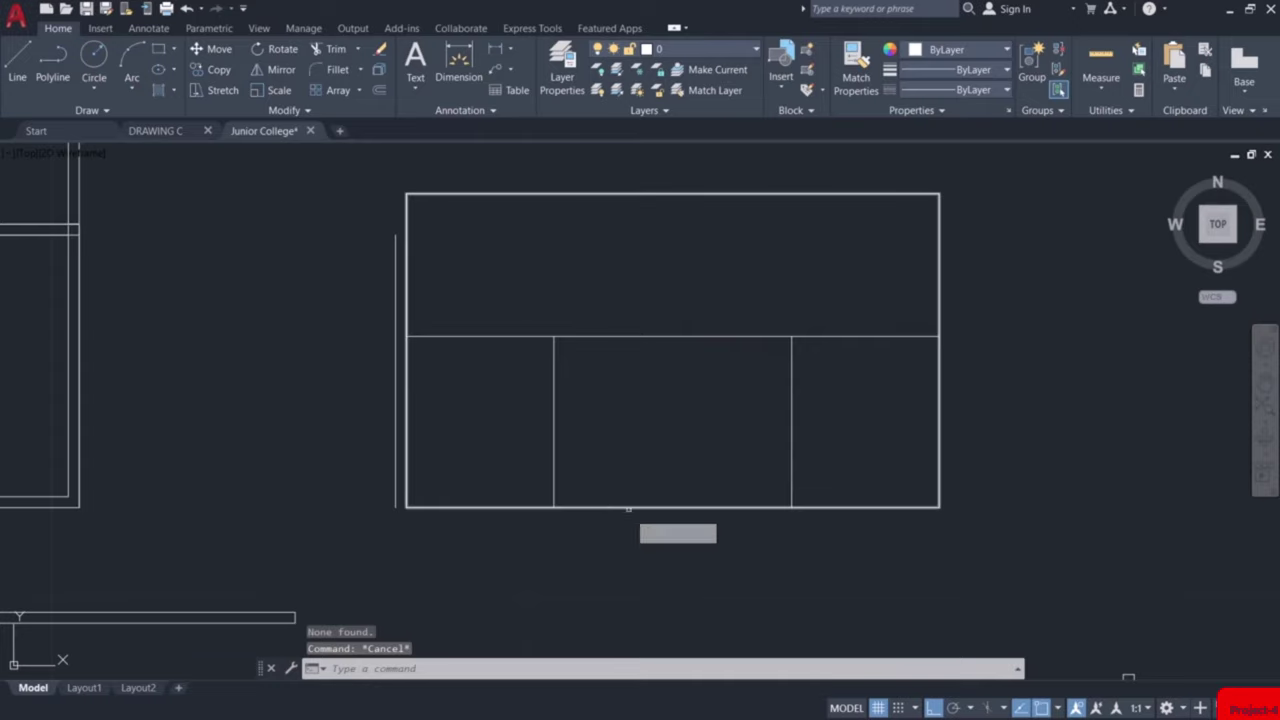
{"action": "key", "text": "Return"}
{"action": "left_click", "coordinate": [629, 508]}
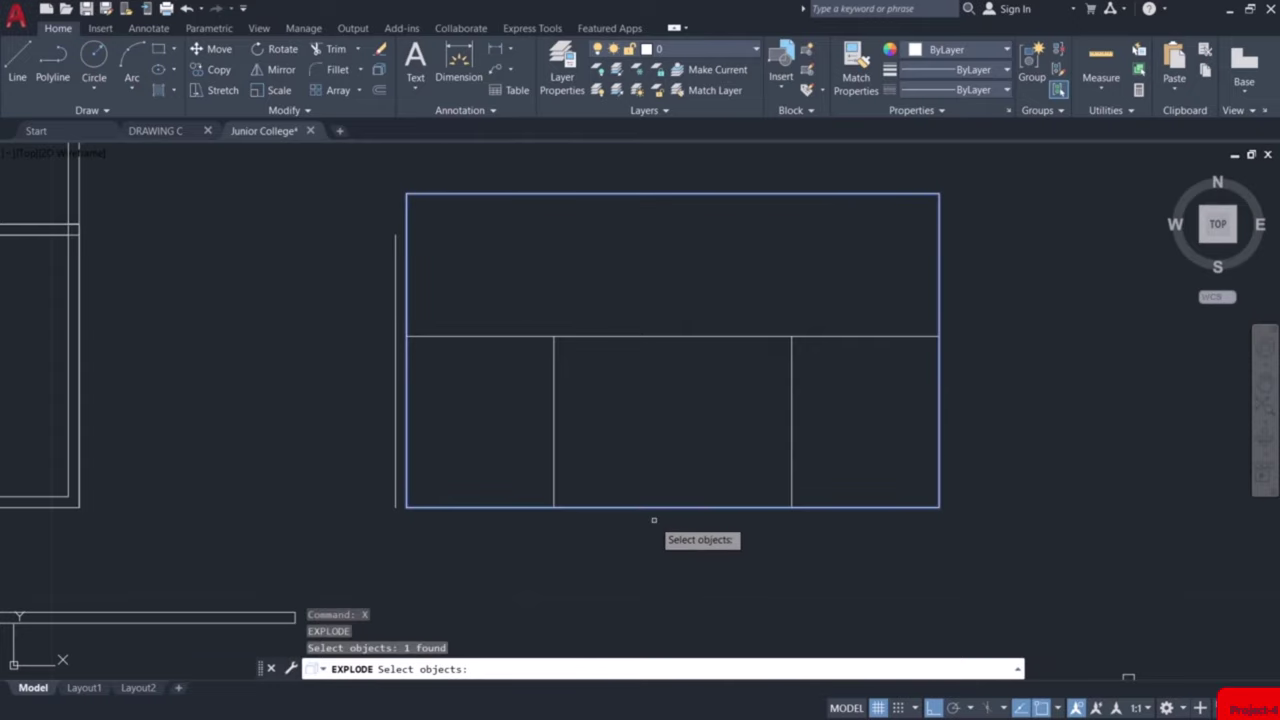
{"action": "key", "text": "Return"}
Offset the room's lower edge upward repeatedly at 0.3 spacing to make ten parallel stair tread lines below the horizontal division line
{"action": "scroll", "coordinate": [634, 470], "scroll_direction": "down", "scroll_amount": 1}
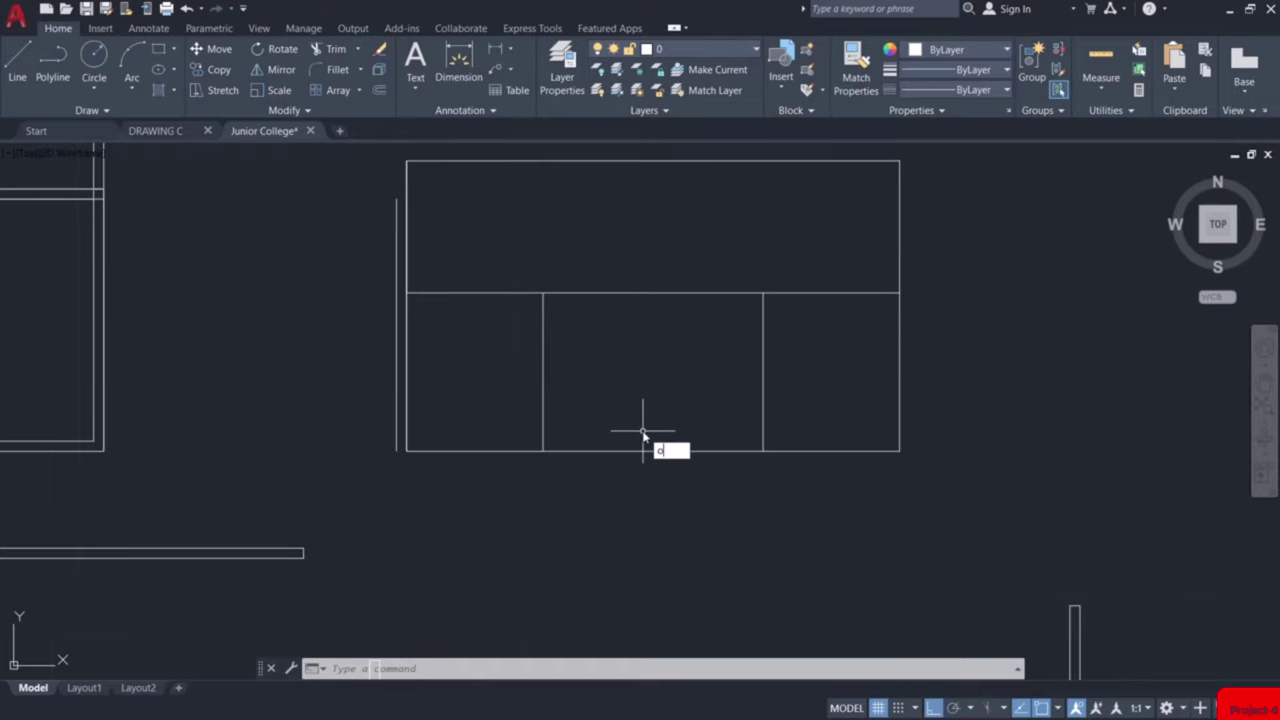
{"action": "type", "text": "o"}
{"action": "key", "text": "Return"}
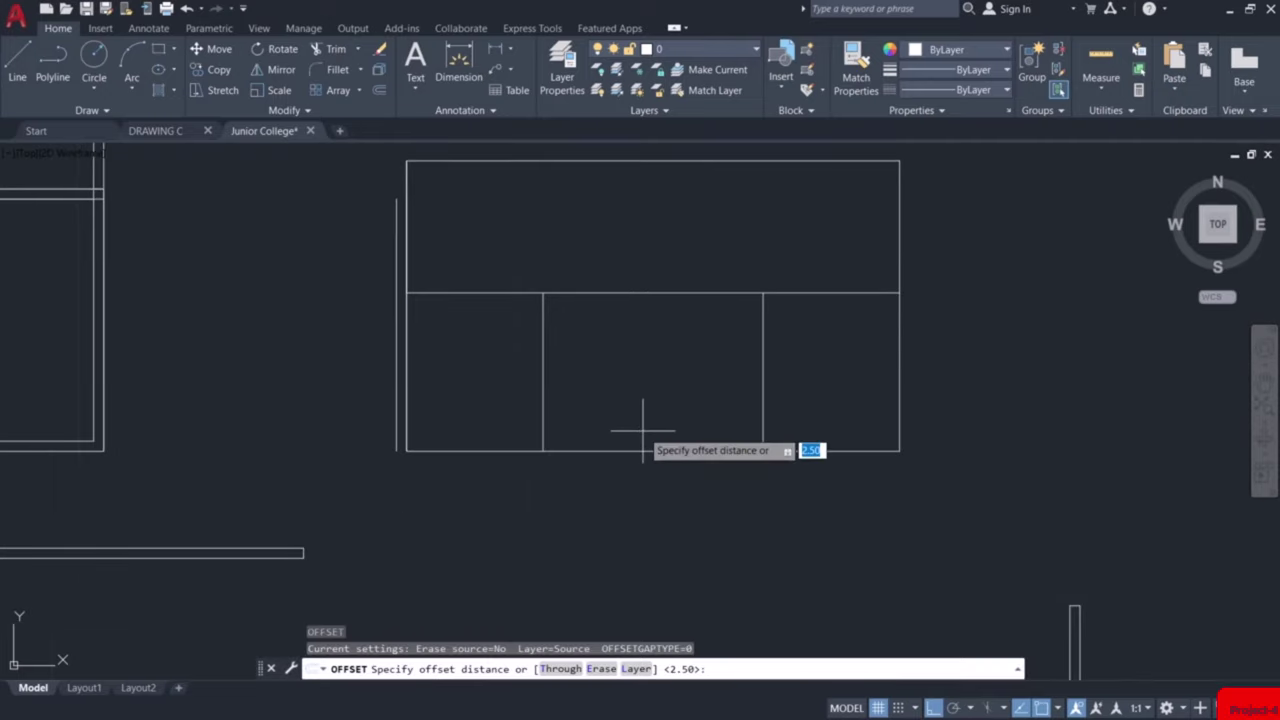
{"action": "key", "text": "Return"}
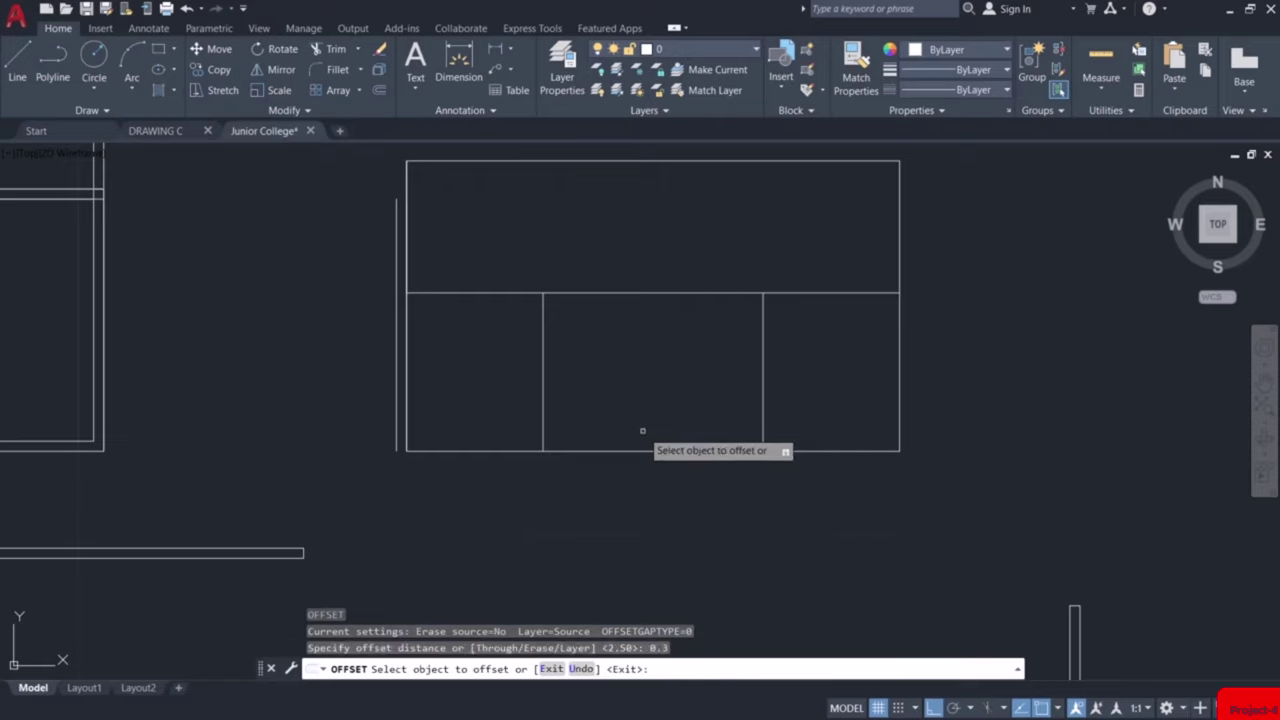
{"action": "left_click", "coordinate": [645, 450]}
{"action": "left_click", "coordinate": [680, 420]}
{"action": "left_click", "coordinate": [690, 437]}
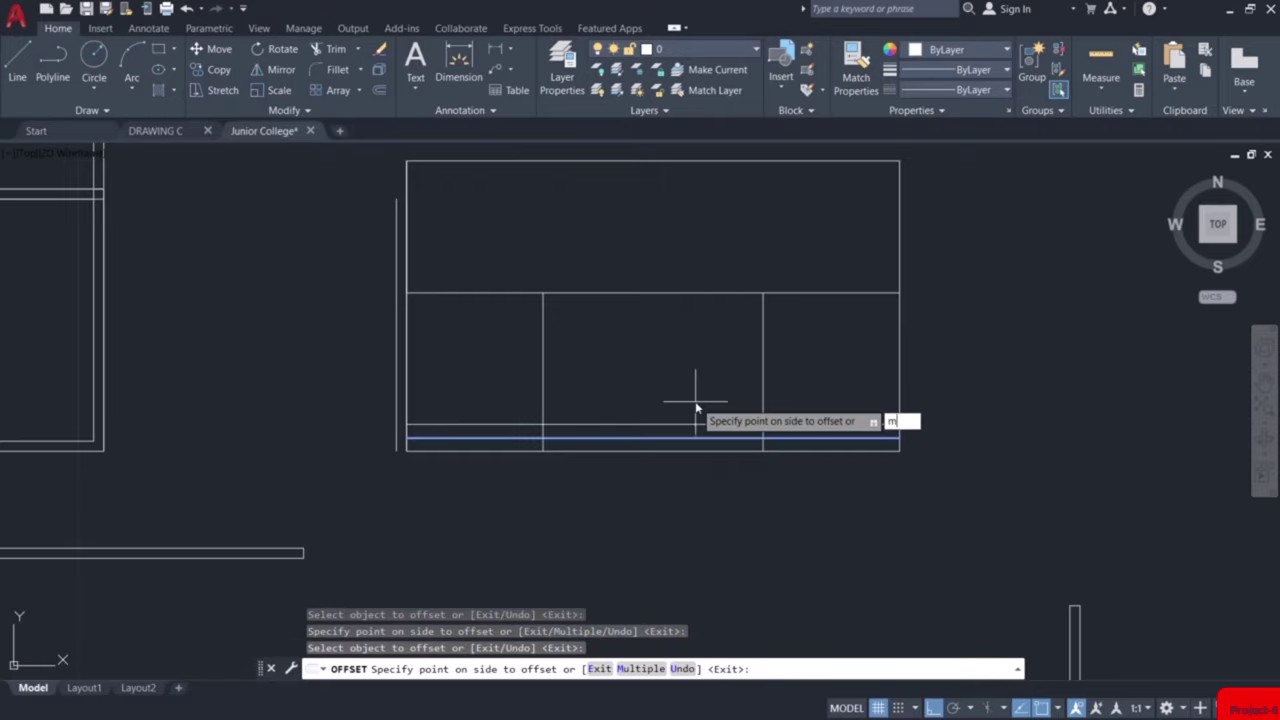
{"action": "key", "text": "Return"}
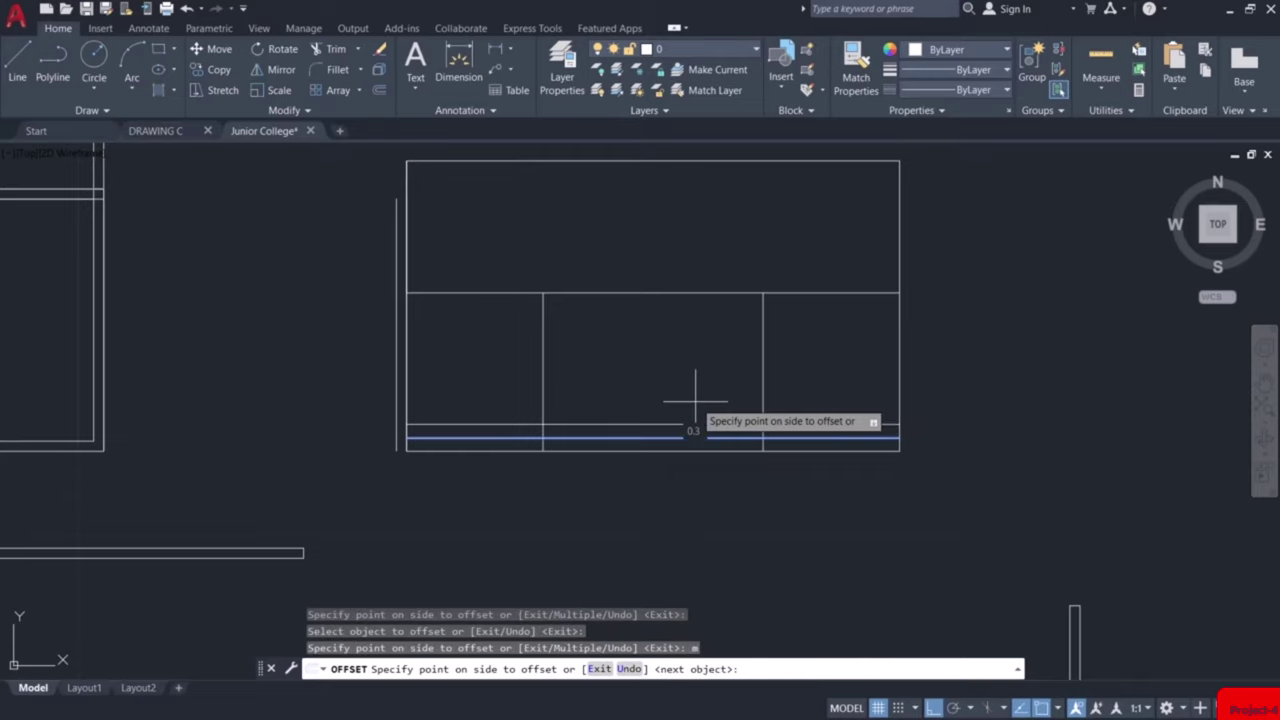
{"action": "left_click", "coordinate": [690, 388]}
{"action": "left_click", "coordinate": [695, 355]}
{"action": "left_click", "coordinate": [702, 332]}
{"action": "left_click", "coordinate": [700, 316]}
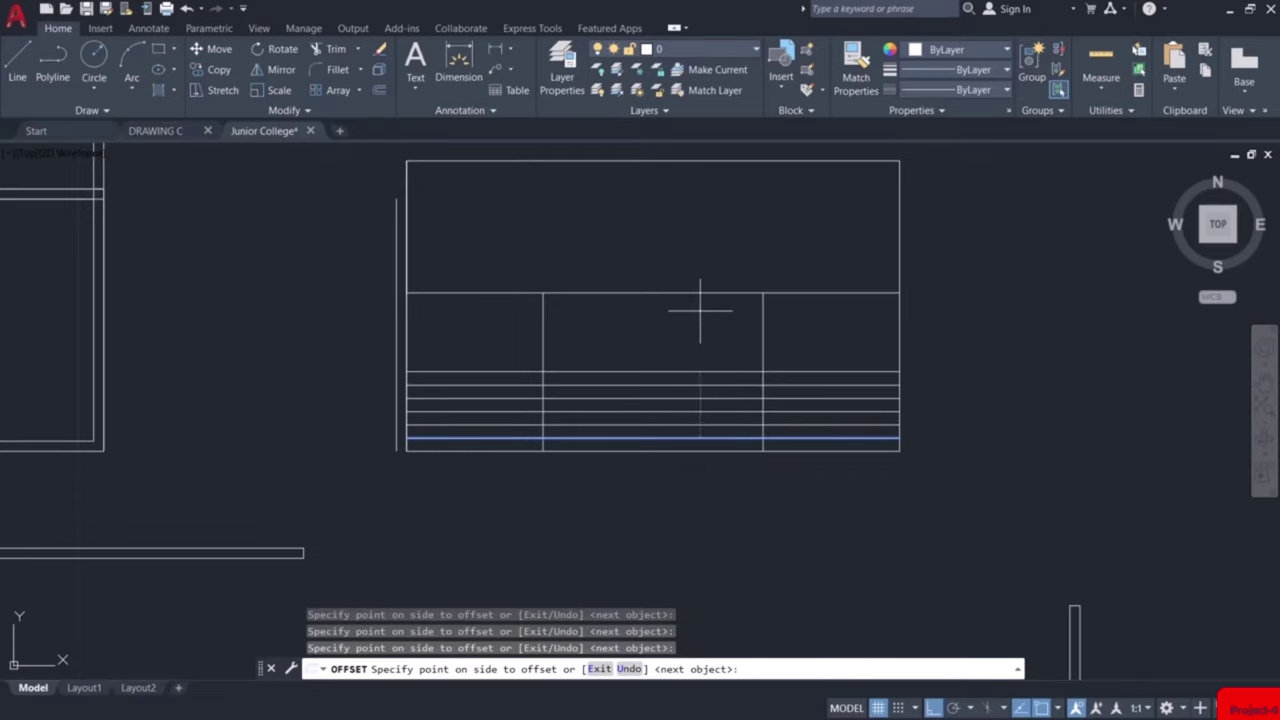
{"action": "left_click", "coordinate": [706, 292]}
{"action": "left_click", "coordinate": [709, 268]}
{"action": "left_click", "coordinate": [703, 254]}
{"action": "left_click", "coordinate": [712, 228]}
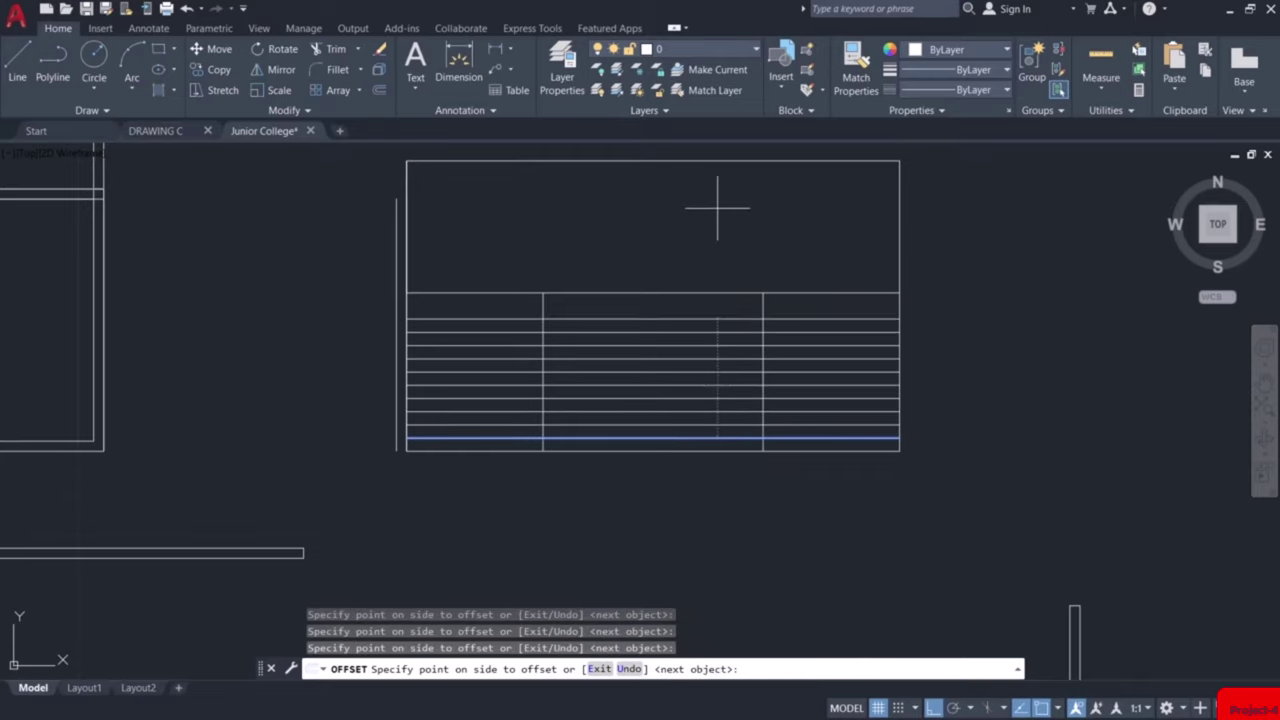
{"action": "left_click", "coordinate": [715, 205]}
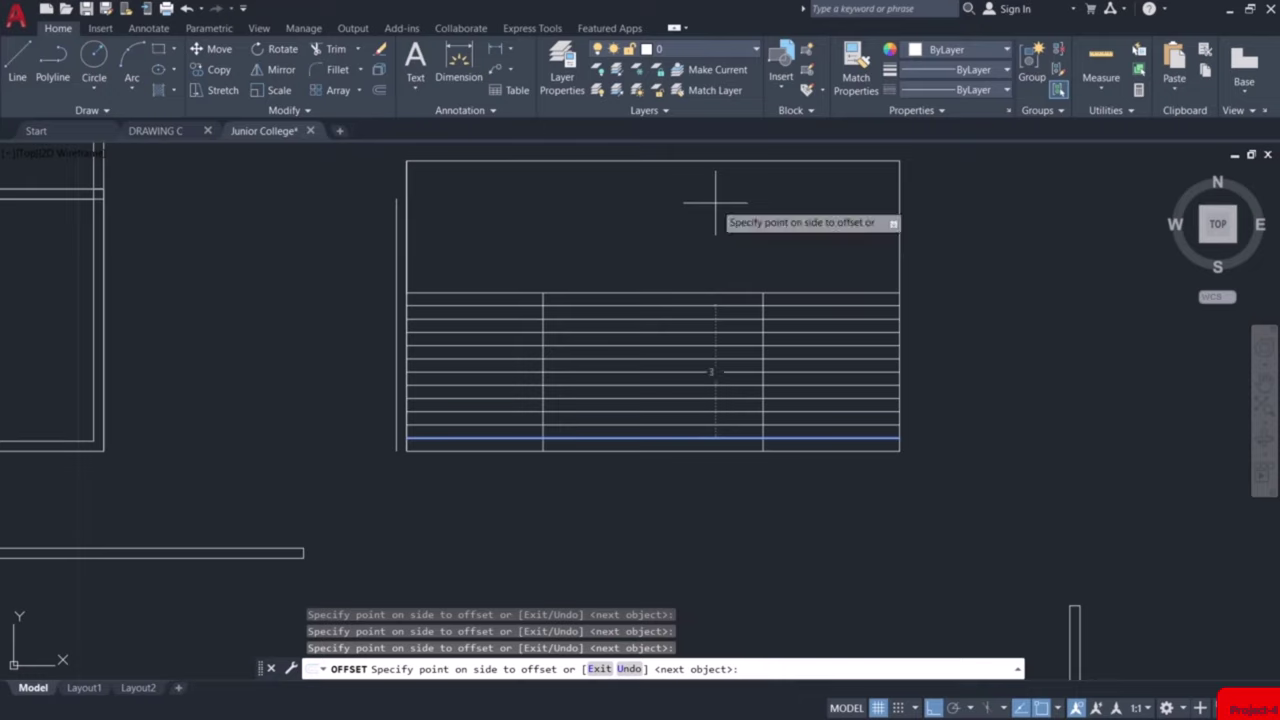
{"action": "key", "text": "Escape"}
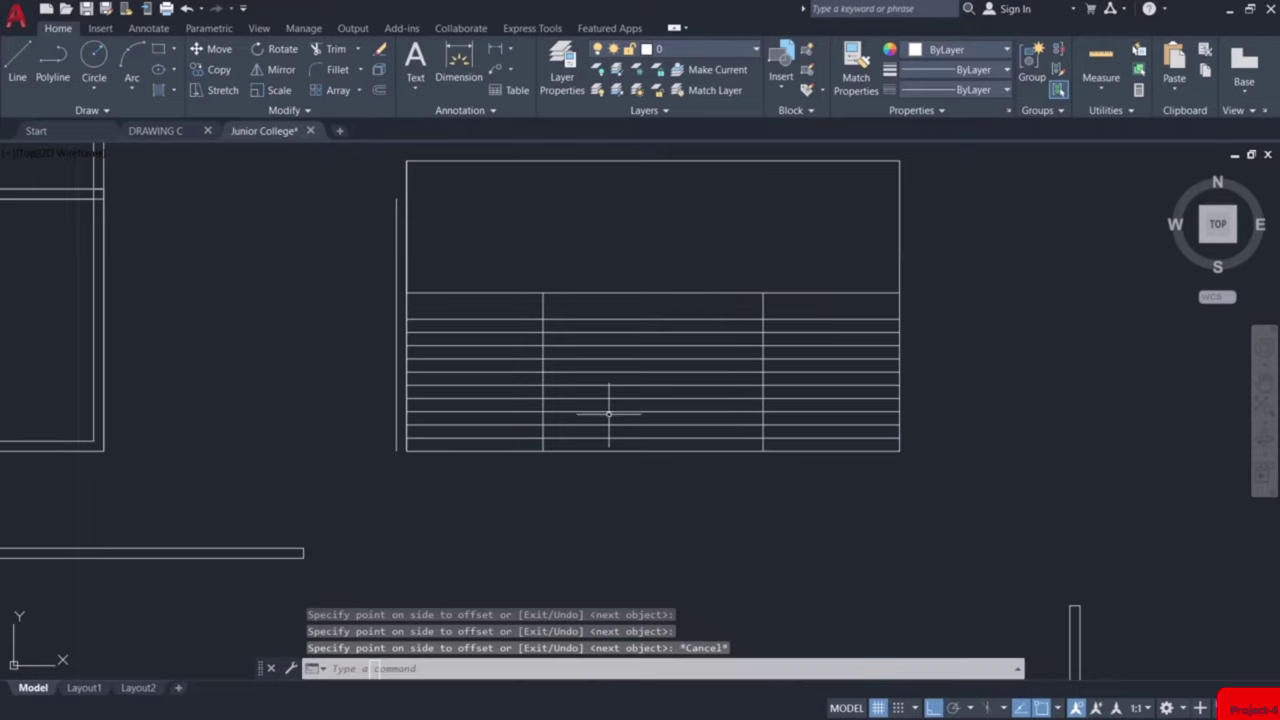
Offset the uppermost tread line another 0.3 upward to fill the remaining gap below the horizontal division line
{"action": "type", "text": "o"}
{"action": "key", "text": "Return"}
{"action": "key", "text": "Return"}
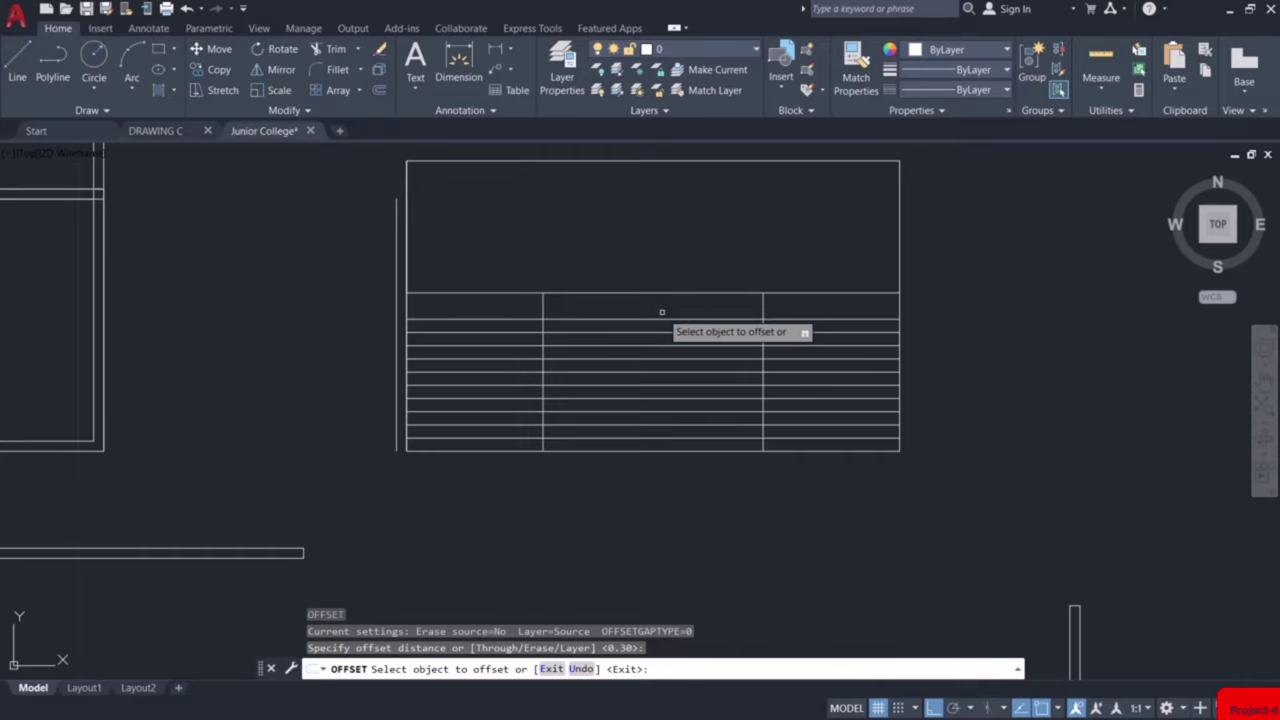
{"action": "scroll", "coordinate": [670, 313], "scroll_direction": "up", "scroll_amount": 5}
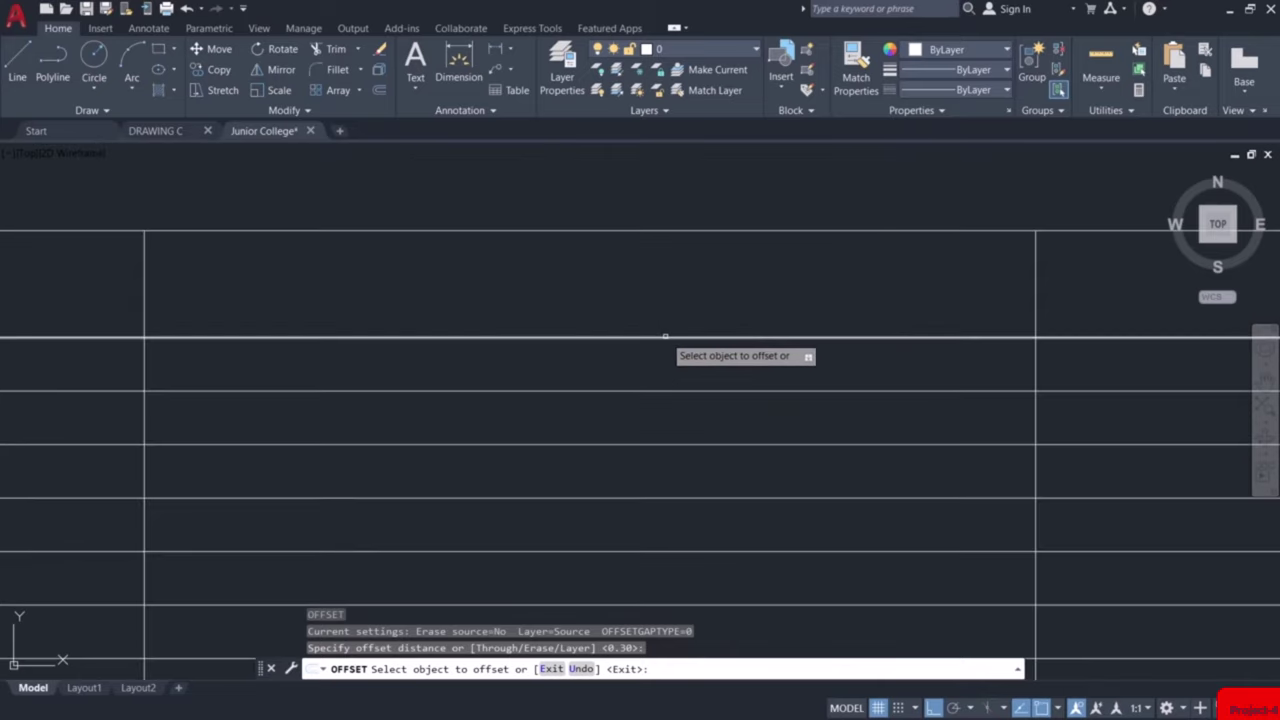
{"action": "left_click", "coordinate": [671, 337]}
{"action": "left_click", "coordinate": [671, 290]}
{"action": "key", "text": "Escape"}
{"action": "scroll", "coordinate": [674, 286], "scroll_direction": "down", "scroll_amount": 5}
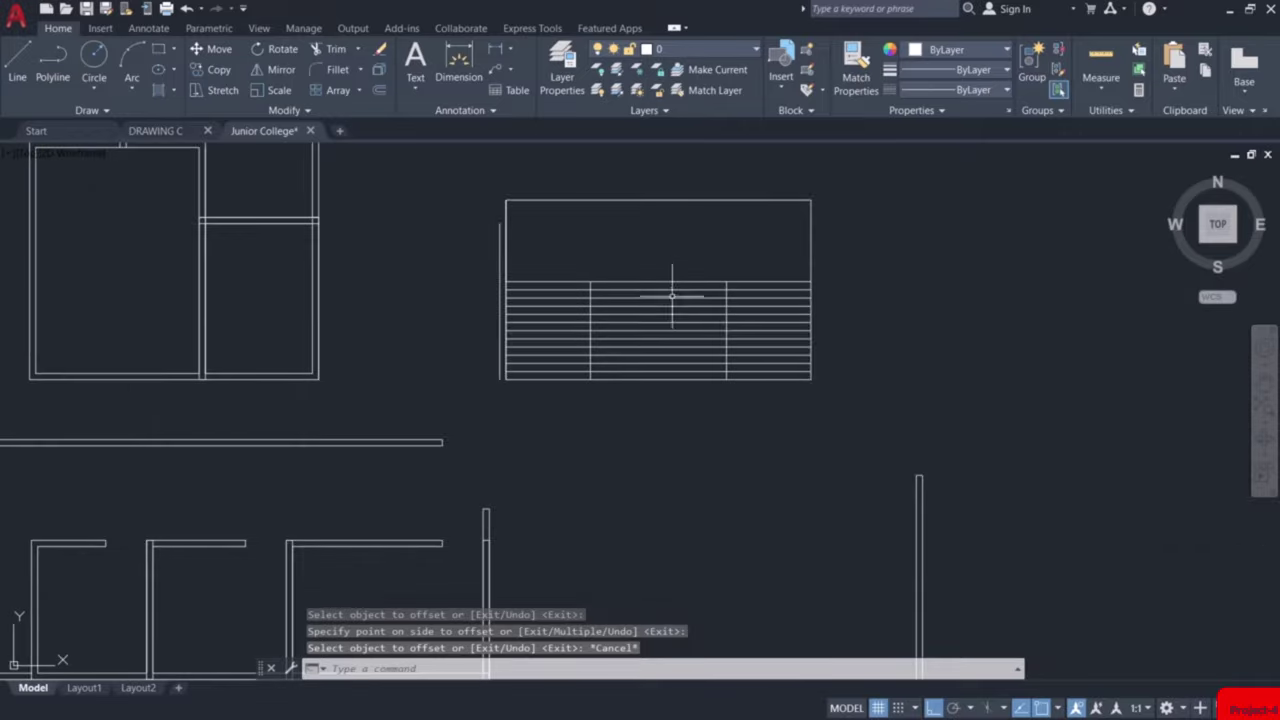
{"action": "scroll", "coordinate": [623, 329], "scroll_direction": "up", "scroll_amount": 2}
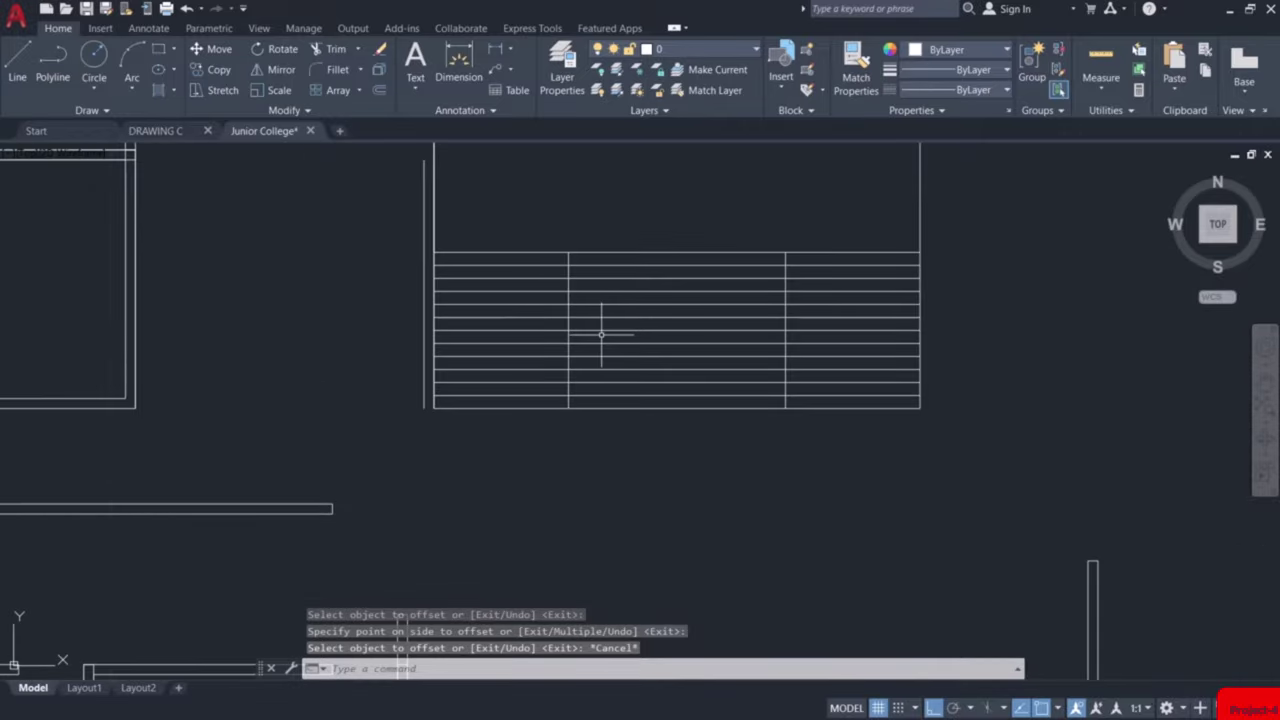
Offset the left vertical divider line of the stepped block by 0.075 to both sides
{"action": "type", "text": "o"}
{"action": "key", "text": "Return"}
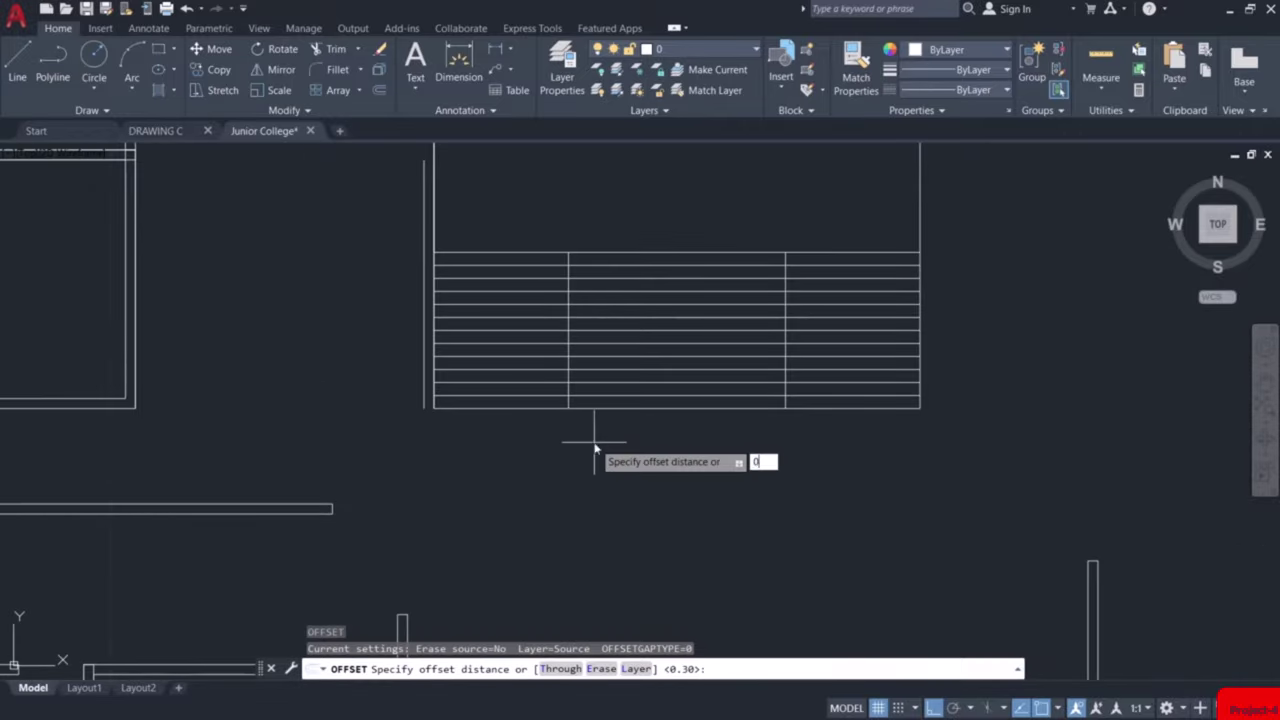
{"action": "key", "text": "Return"}
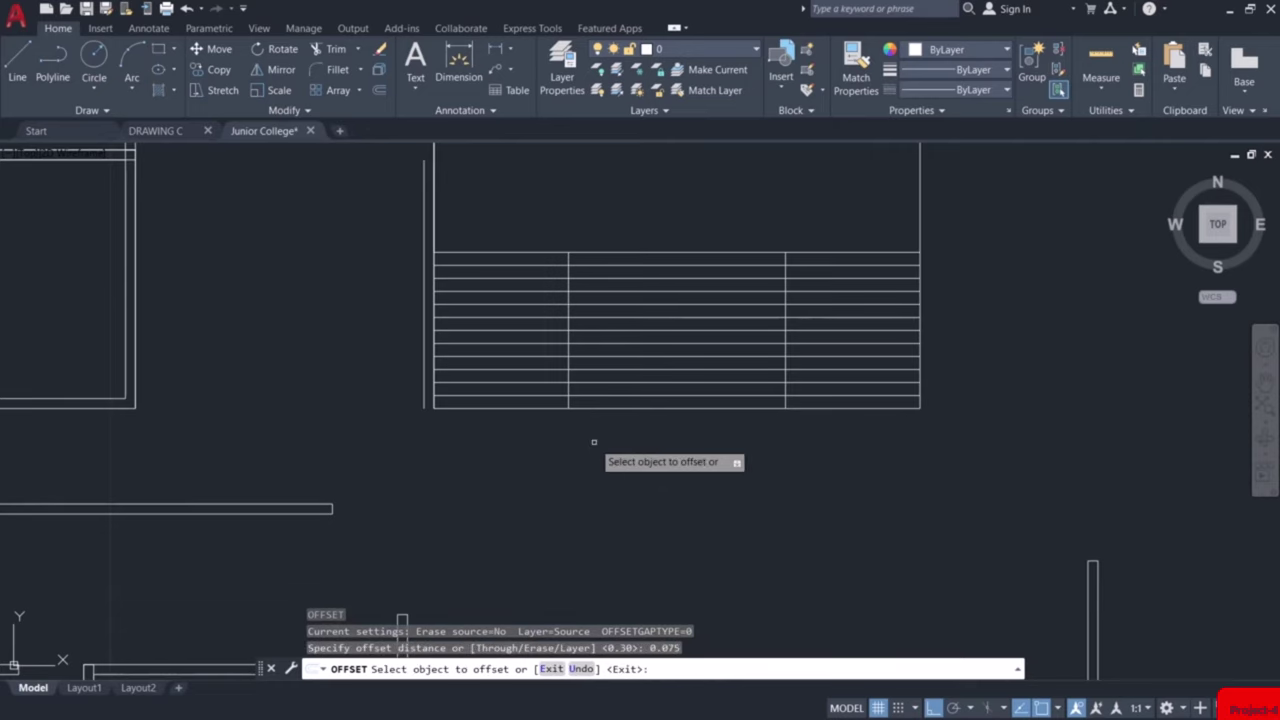
{"action": "scroll", "coordinate": [556, 350], "scroll_direction": "up", "scroll_amount": 6}
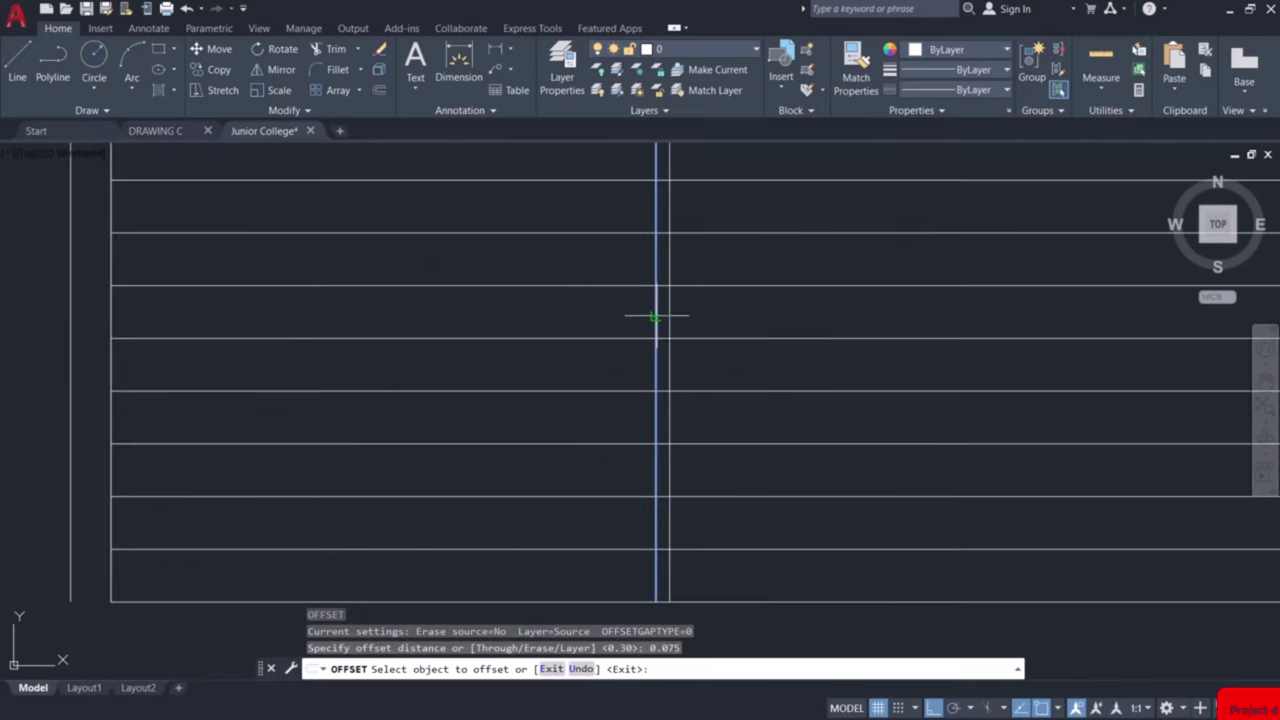
{"action": "left_click", "coordinate": [655, 318]}
{"action": "left_click", "coordinate": [634, 314]}
{"action": "left_click", "coordinate": [657, 320]}
{"action": "left_click", "coordinate": [688, 316]}
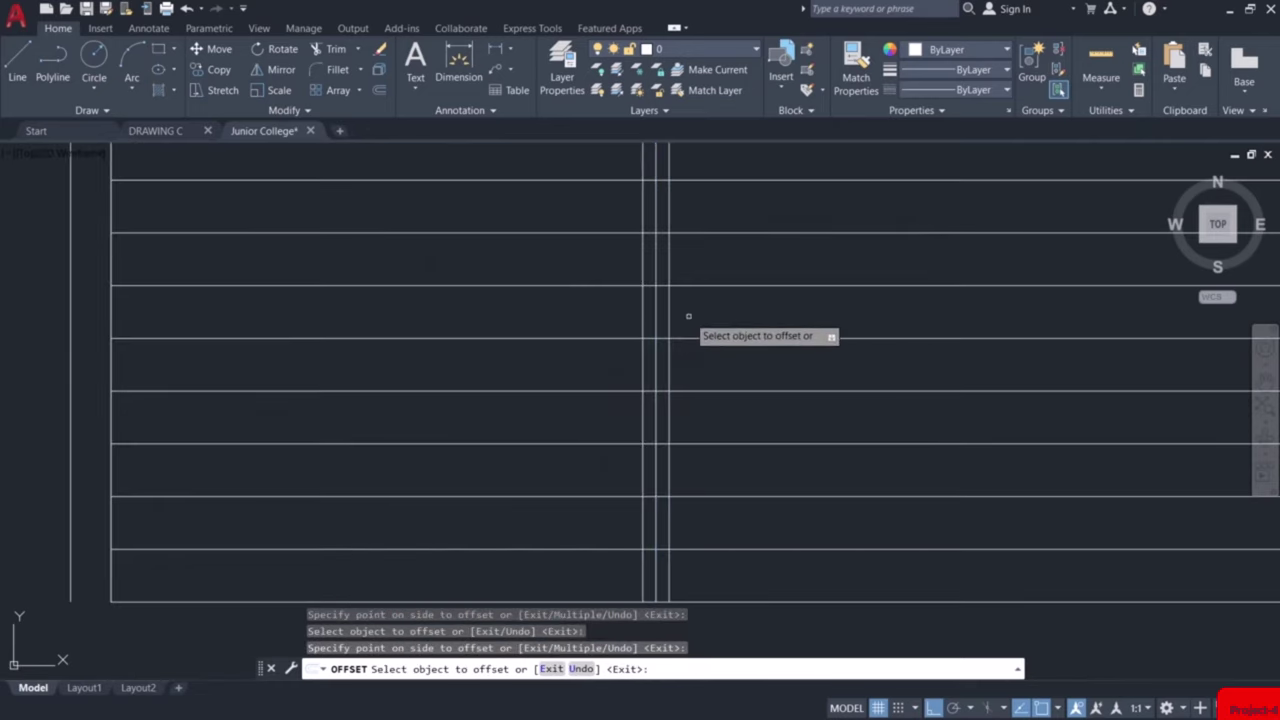
Offset the right vertical divider line of the stepped block by 0.075 to both sides
{"action": "scroll", "coordinate": [688, 316], "scroll_direction": "down", "scroll_amount": 3}
{"action": "scroll", "coordinate": [808, 314], "scroll_direction": "up", "scroll_amount": 4}
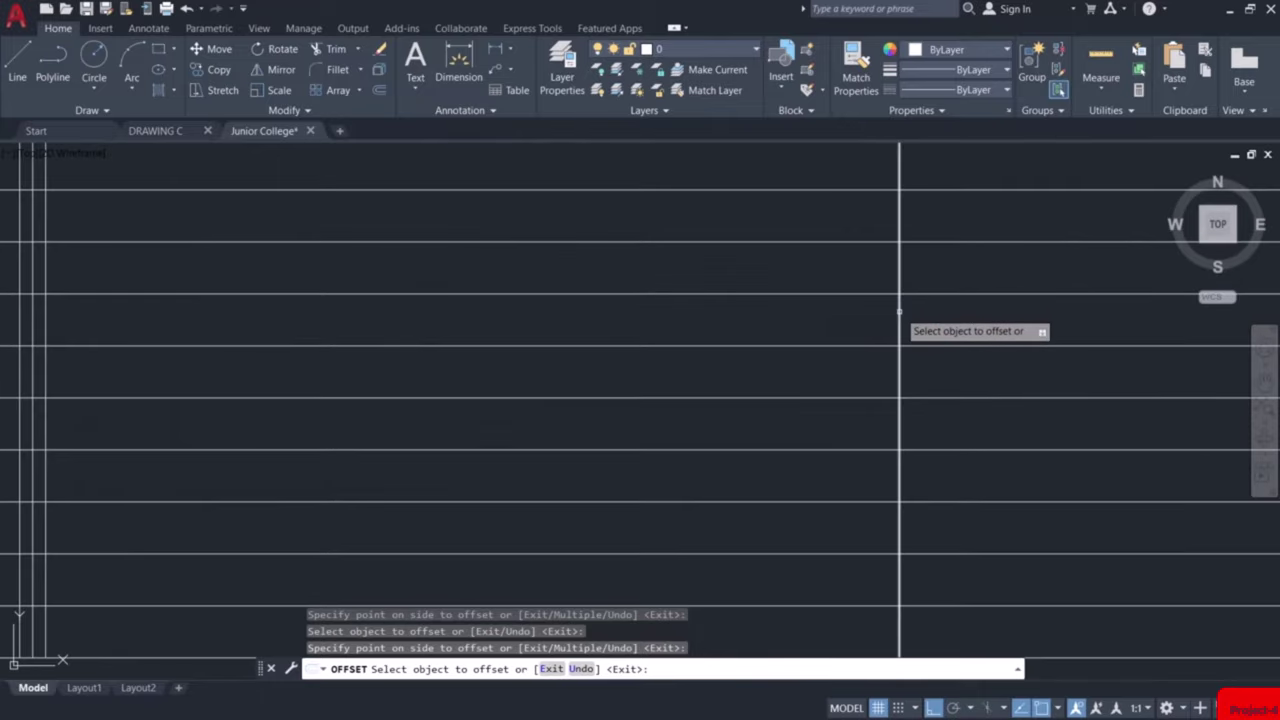
{"action": "left_click", "coordinate": [899, 311]}
{"action": "left_click", "coordinate": [867, 321]}
{"action": "left_click", "coordinate": [899, 320]}
{"action": "left_click", "coordinate": [904, 320]}
{"action": "left_click", "coordinate": [899, 320]}
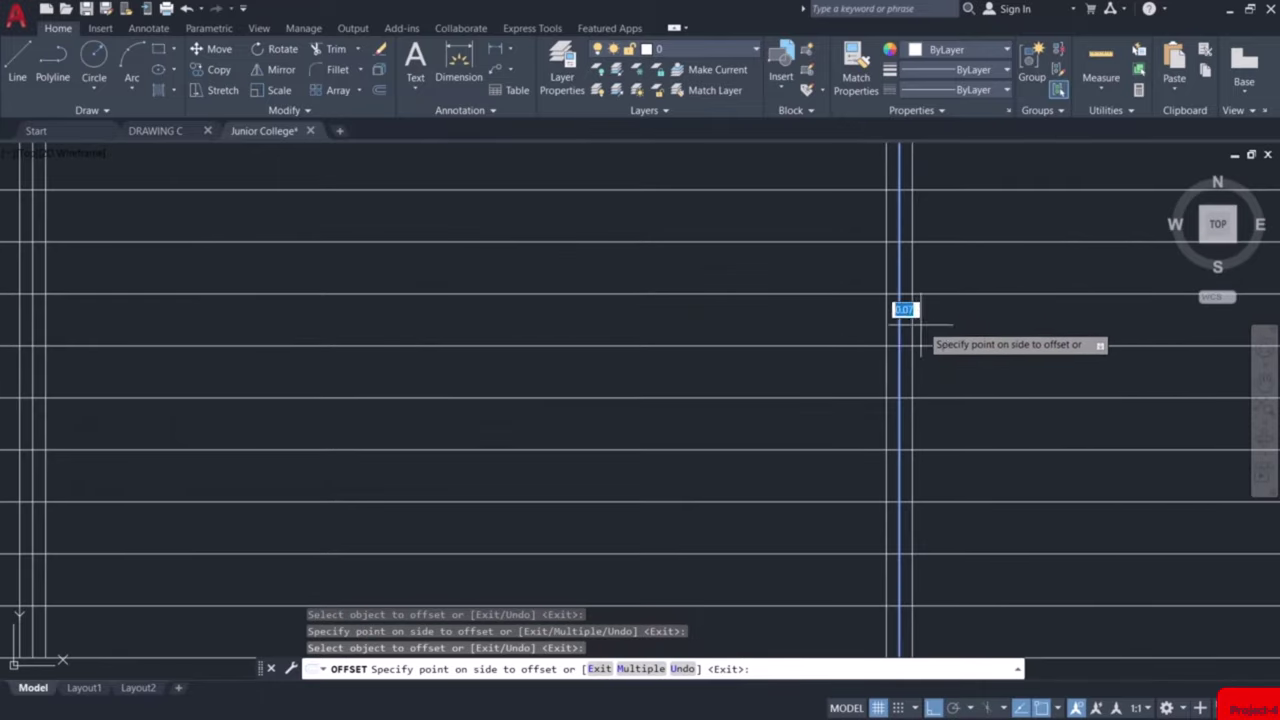
{"action": "left_click", "coordinate": [925, 324]}
{"action": "key", "text": "Escape"}
Delete the original centre line of each of the two vertical dividers
{"action": "left_click", "coordinate": [899, 331]}
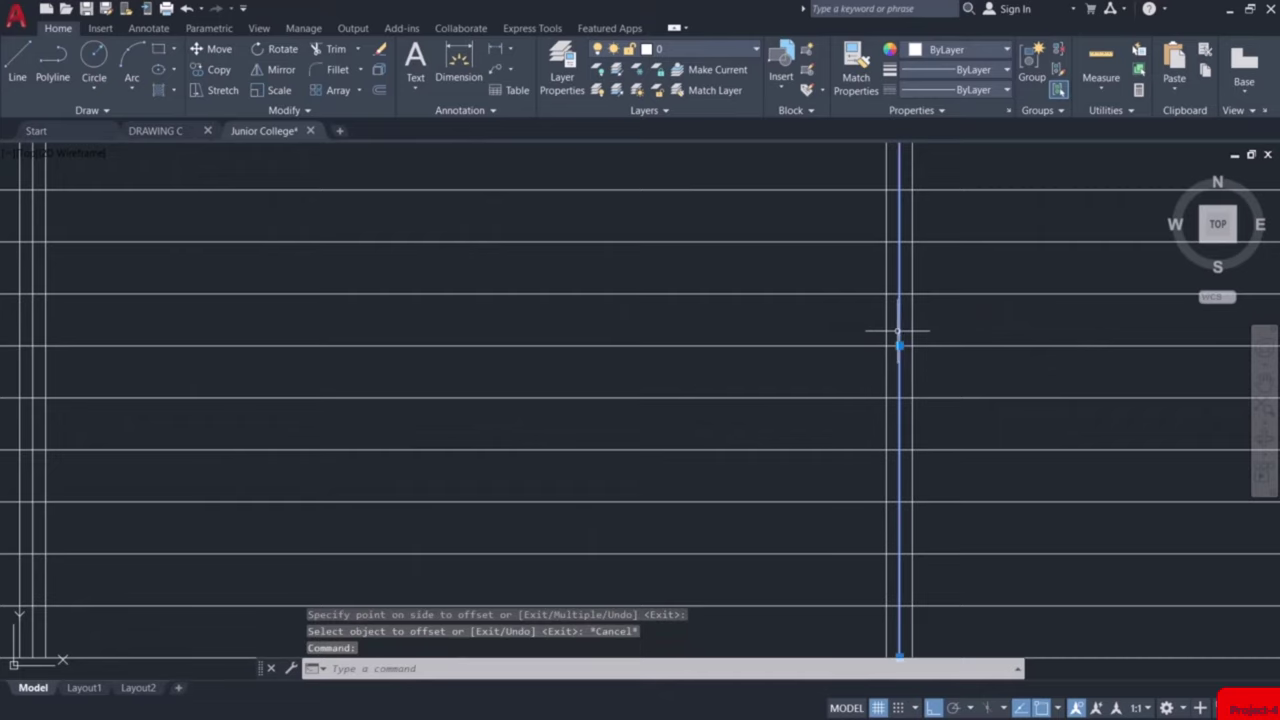
{"action": "left_click", "coordinate": [33, 368]}
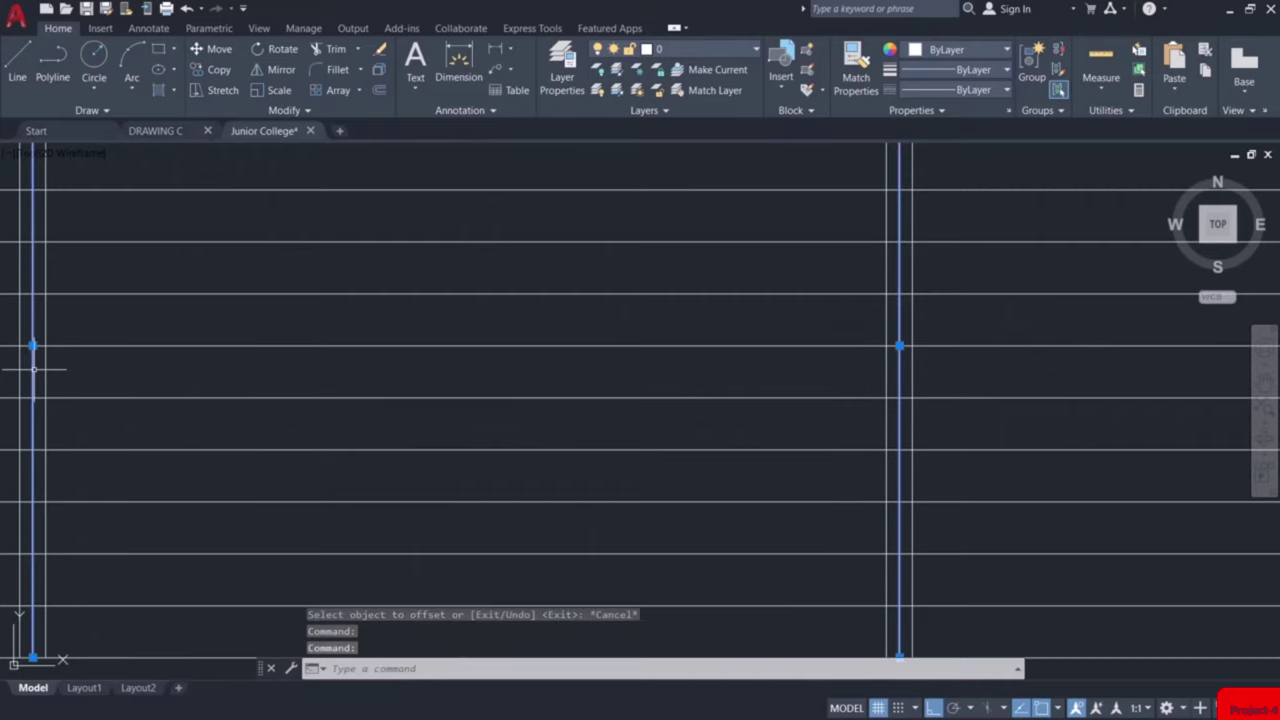
{"action": "key", "text": "Delete"}
Trim the horizontal step lines out of the gap between the left divider's two lines, using a fence down the gap
{"action": "scroll", "coordinate": [60, 375], "scroll_direction": "down", "scroll_amount": 5}
{"action": "mouse_move", "coordinate": [89, 386]}
{"action": "middle_mouse_down"}
{"action": "mouse_move", "coordinate": [306, 389]}
{"action": "mouse_move", "coordinate": [384, 412]}
{"action": "mouse_move", "coordinate": [423, 491]}
{"action": "middle_mouse_up"}
{"action": "scroll", "coordinate": [434, 414], "scroll_direction": "up", "scroll_amount": 4}
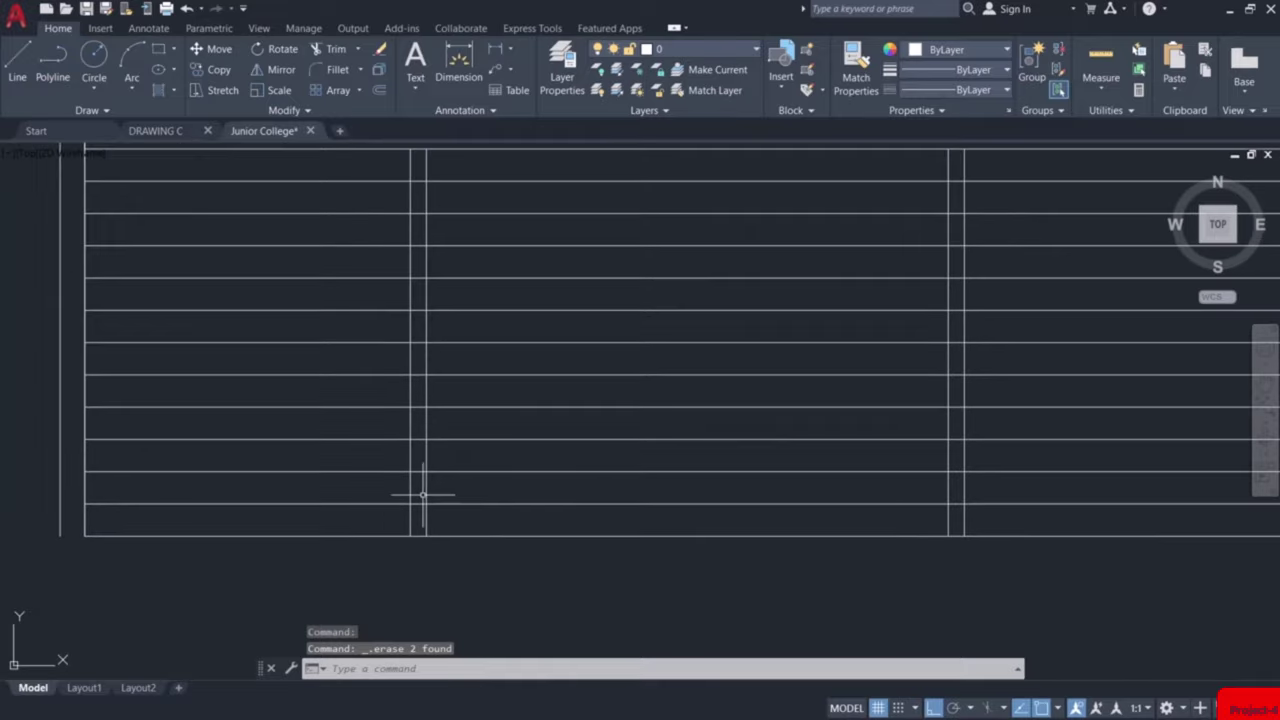
{"action": "scroll", "coordinate": [430, 493], "scroll_direction": "down", "scroll_amount": 2}
{"action": "type", "text": "tr"}
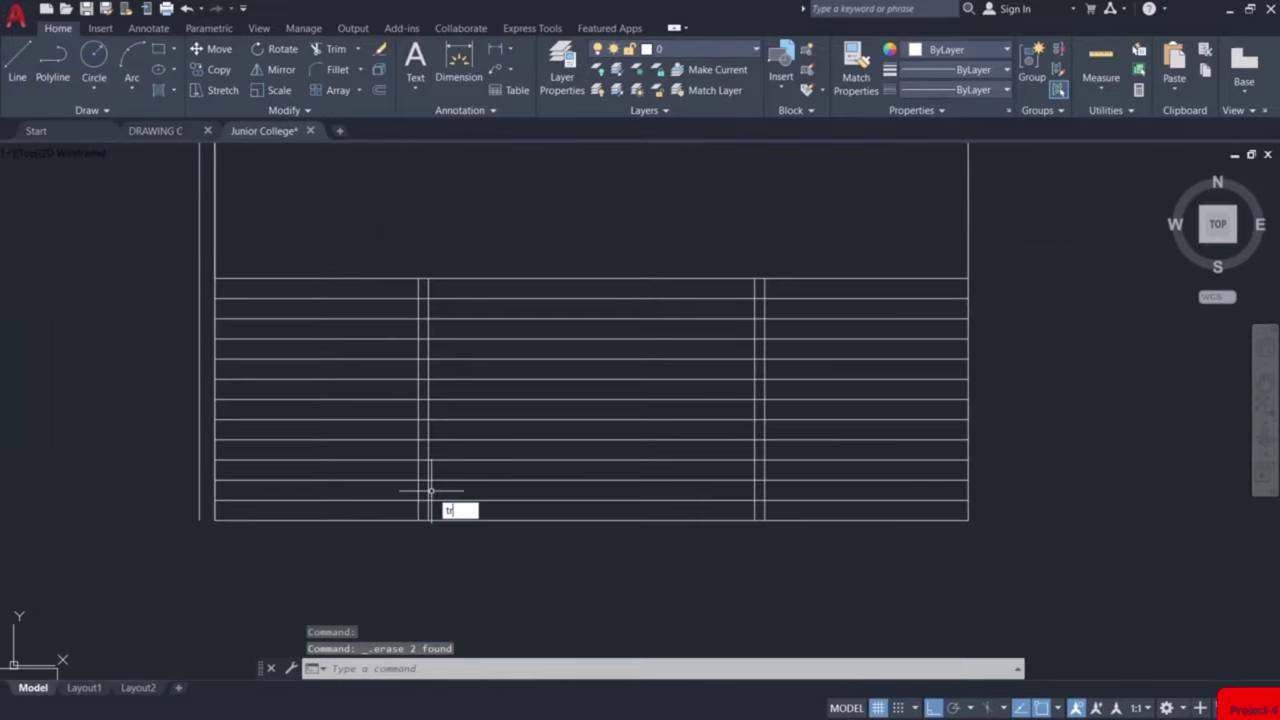
{"action": "key", "text": "Return"}
{"action": "scroll", "coordinate": [434, 306], "scroll_direction": "up", "scroll_amount": 2}
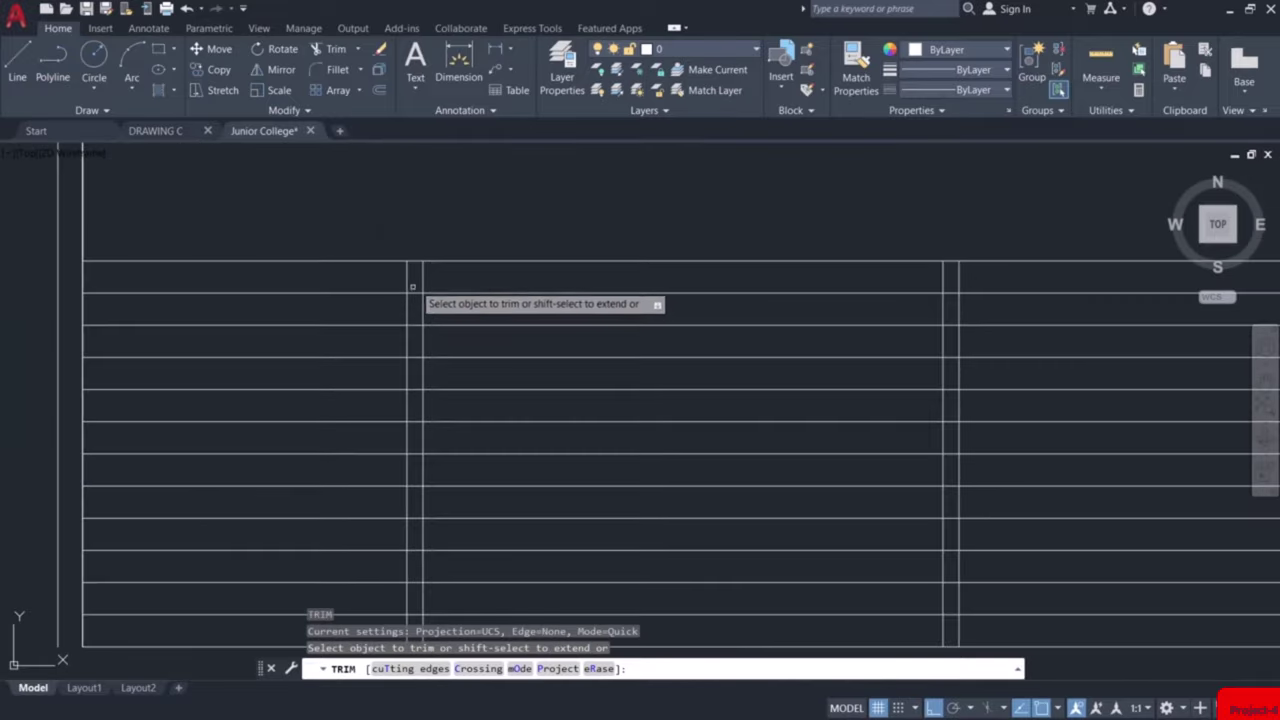
{"action": "left_click", "coordinate": [418, 268]}
{"action": "left_click", "coordinate": [415, 472]}
{"action": "middle_click_drag", "start_coordinate": [415, 472], "coordinate": [390, 306]}
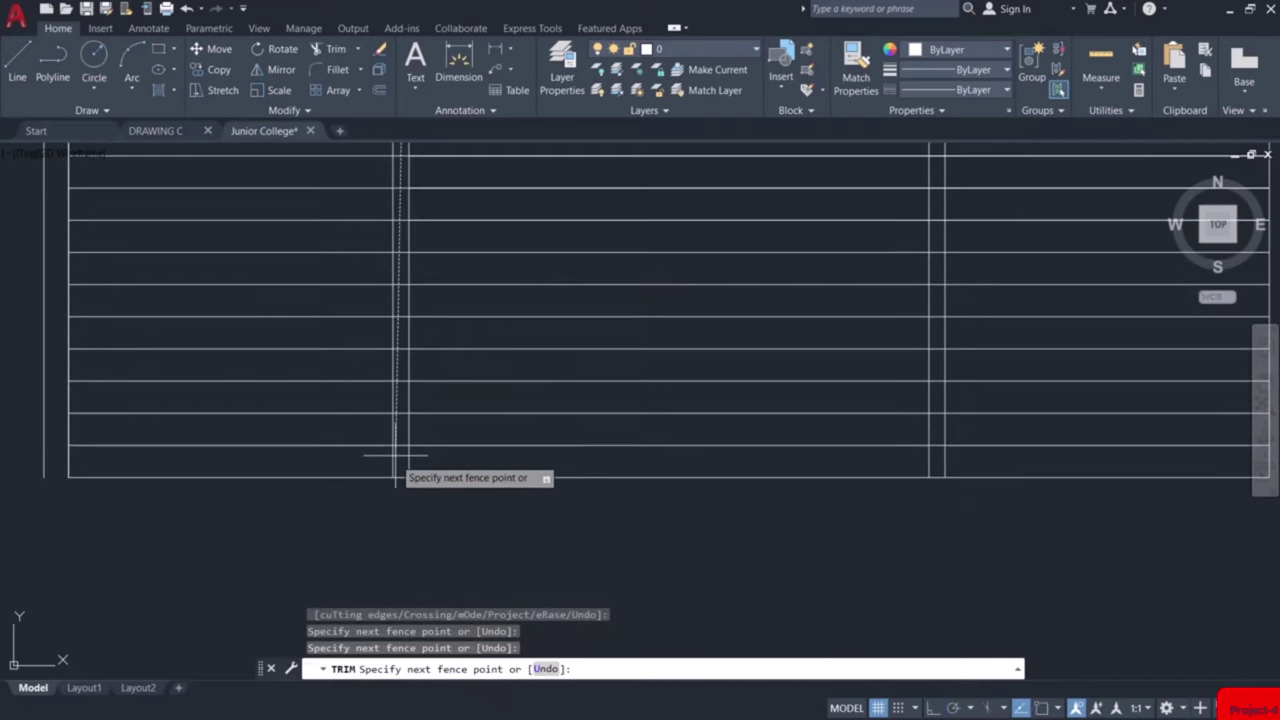
{"action": "key", "text": "Return"}
Trim the horizontal step lines out of the gap between the right divider's two lines, using a fence down the gap
{"action": "scroll", "coordinate": [493, 460], "scroll_direction": "down", "scroll_amount": 3}
{"action": "scroll", "coordinate": [615, 345], "scroll_direction": "up", "scroll_amount": 4}
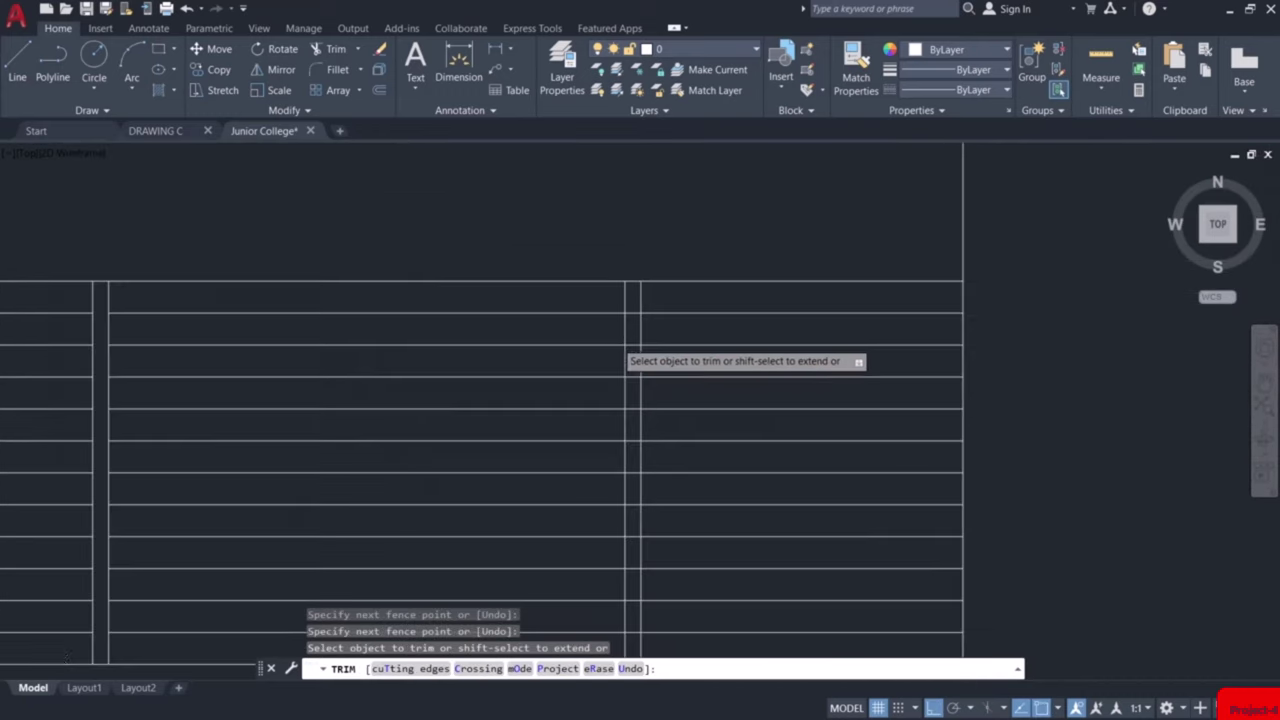
{"action": "left_click", "coordinate": [634, 294]}
{"action": "scroll", "coordinate": [634, 352], "scroll_direction": "down", "scroll_amount": 4}
{"action": "scroll", "coordinate": [634, 372], "scroll_direction": "down", "scroll_amount": 2}
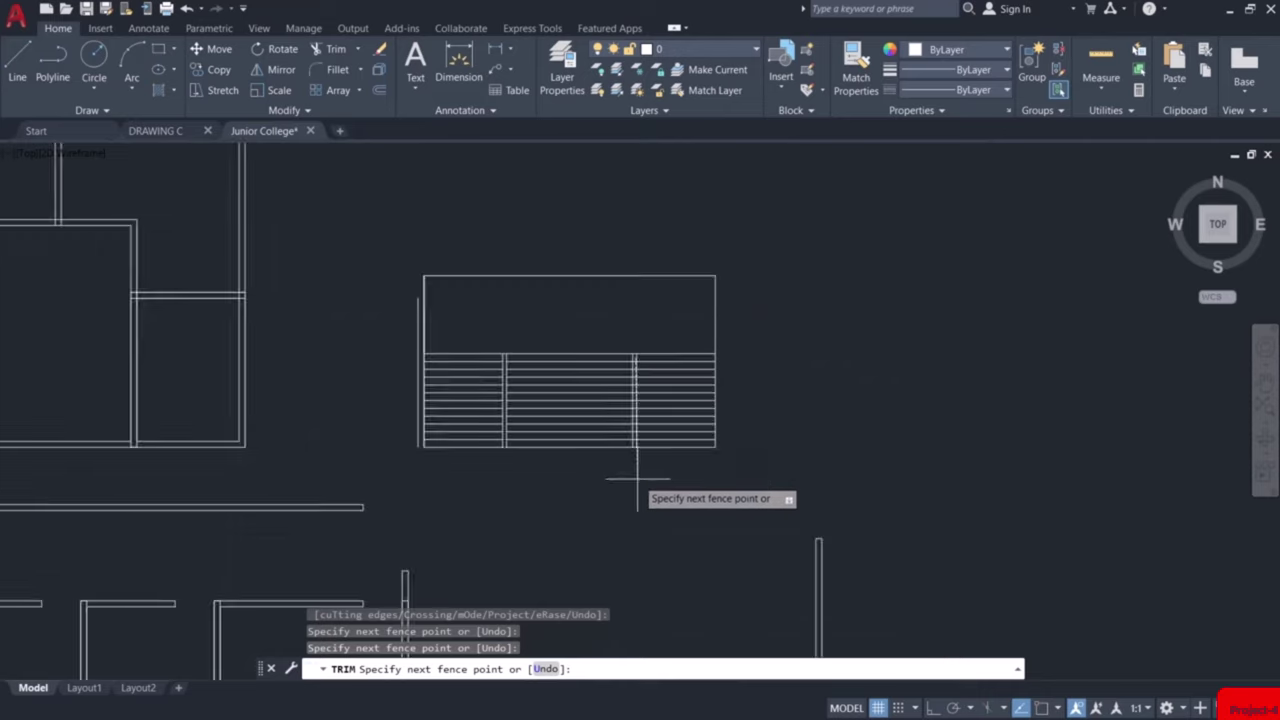
{"action": "scroll", "coordinate": [634, 440], "scroll_direction": "up", "scroll_amount": 4}
{"action": "scroll", "coordinate": [632, 440], "scroll_direction": "up", "scroll_amount": 5}
{"action": "left_click", "coordinate": [632, 440]}
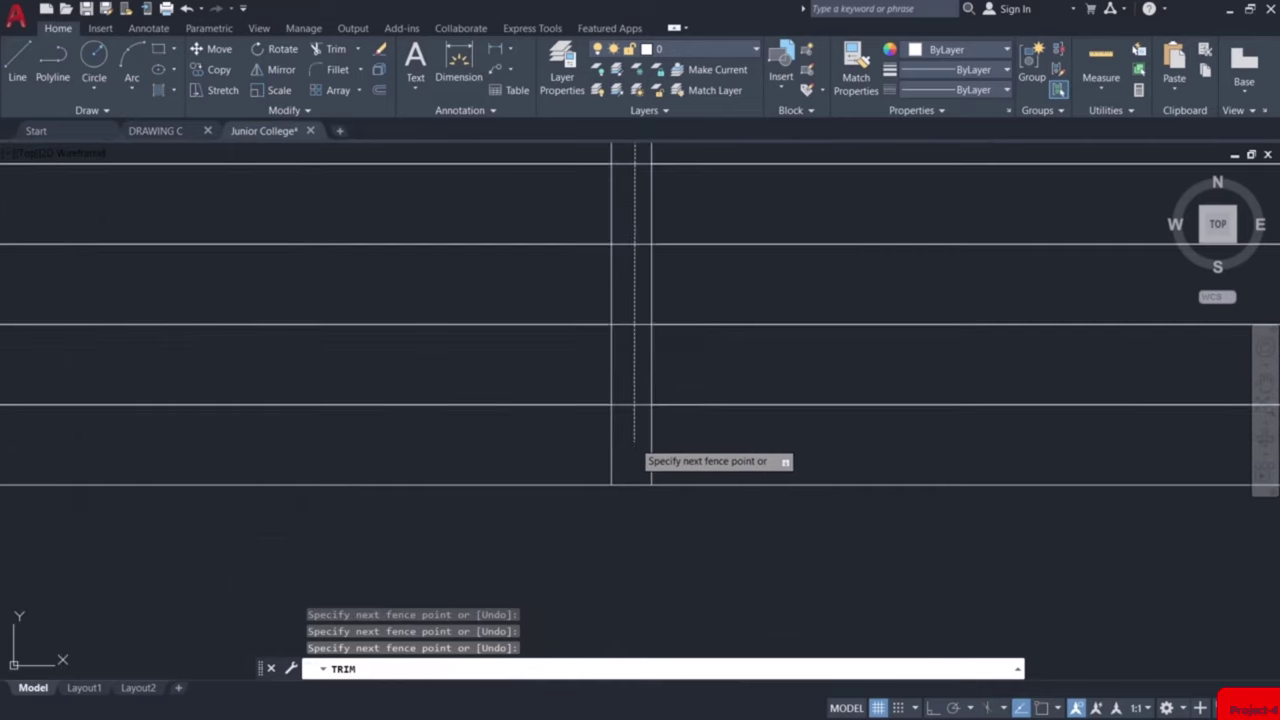
{"action": "key", "text": "Return"}
{"action": "scroll", "coordinate": [634, 440], "scroll_direction": "down", "scroll_amount": 5}
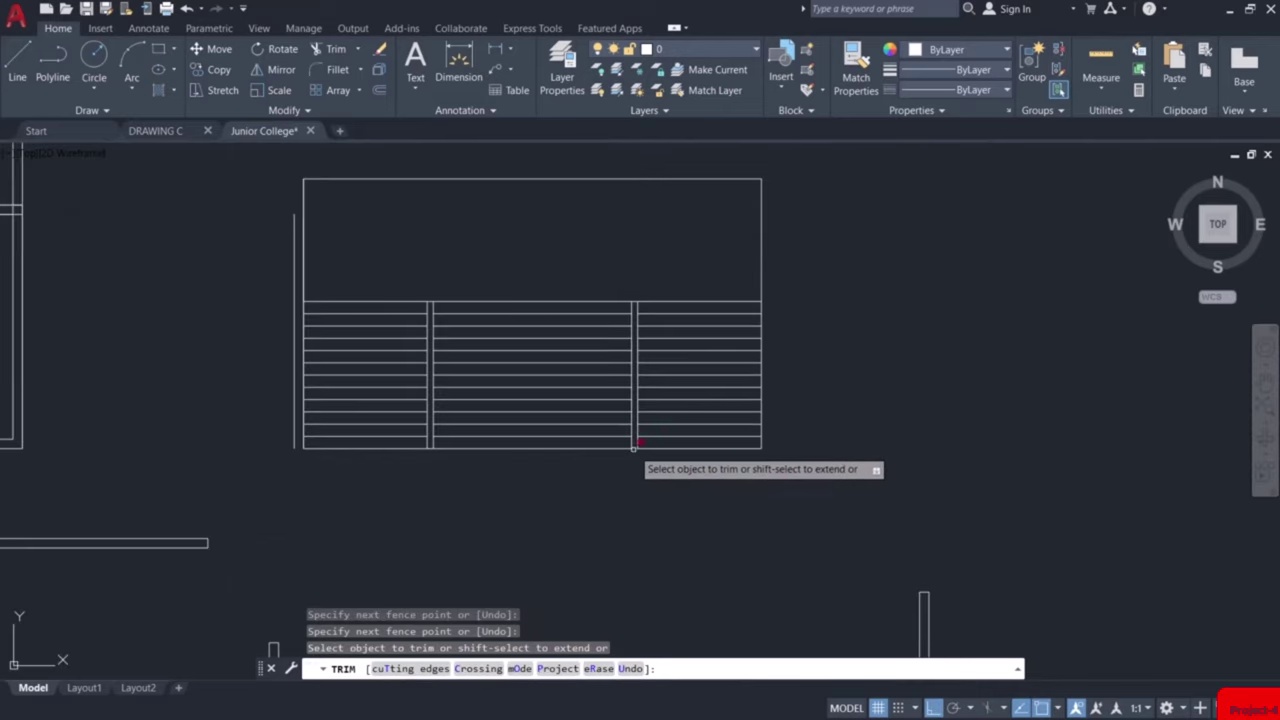
{"action": "key", "text": "Escape"}
Offset the top, upper-left and right edges of the stepped block outward by 0.23 for the walls
{"action": "type", "text": "o"}
{"action": "key", "text": "Return"}
{"action": "key", "text": "Return"}
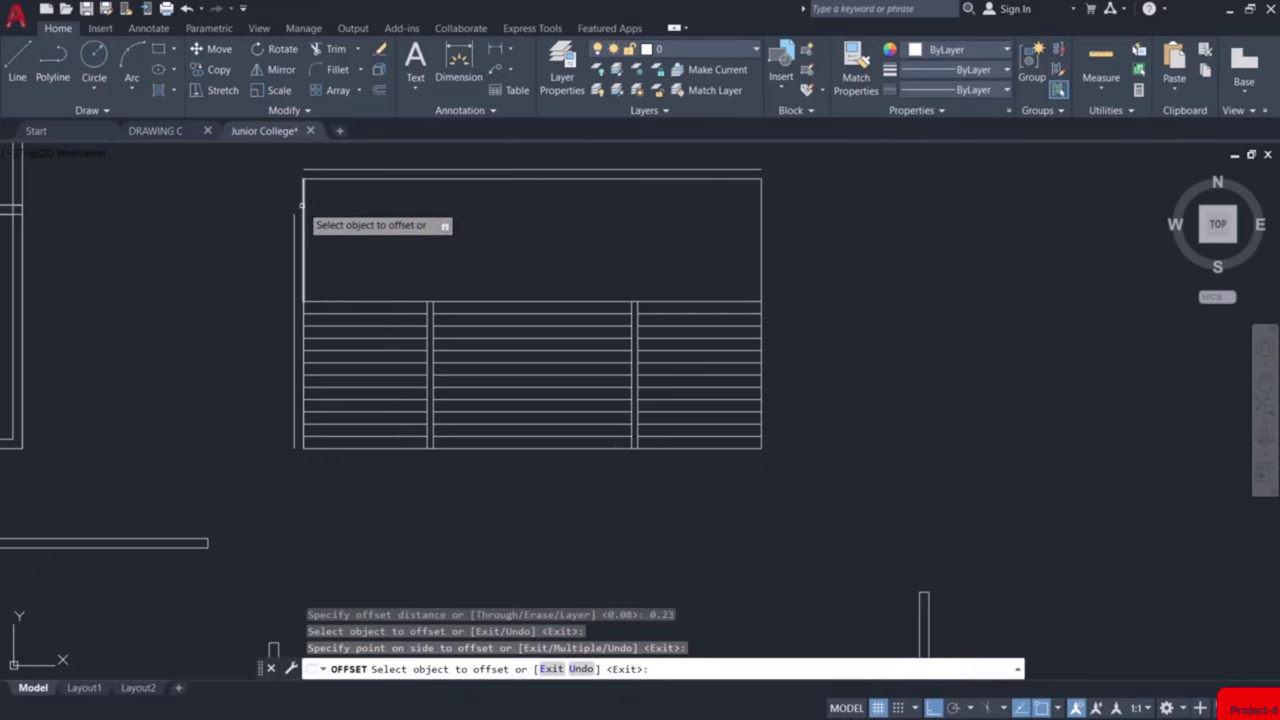
{"action": "left_click", "coordinate": [310, 179]}
{"action": "left_click", "coordinate": [305, 166]}
{"action": "left_click", "coordinate": [303, 200]}
{"action": "left_click", "coordinate": [294, 192]}
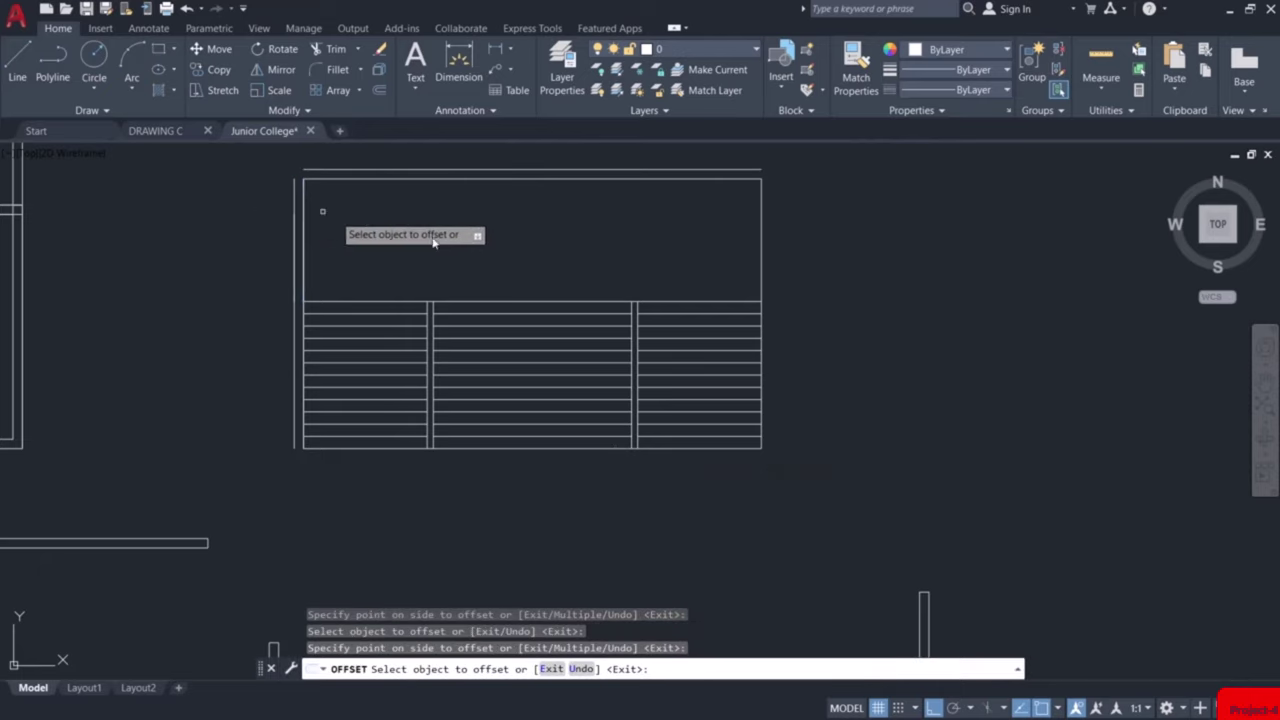
{"action": "left_click", "coordinate": [762, 240]}
{"action": "left_click", "coordinate": [779, 242]}
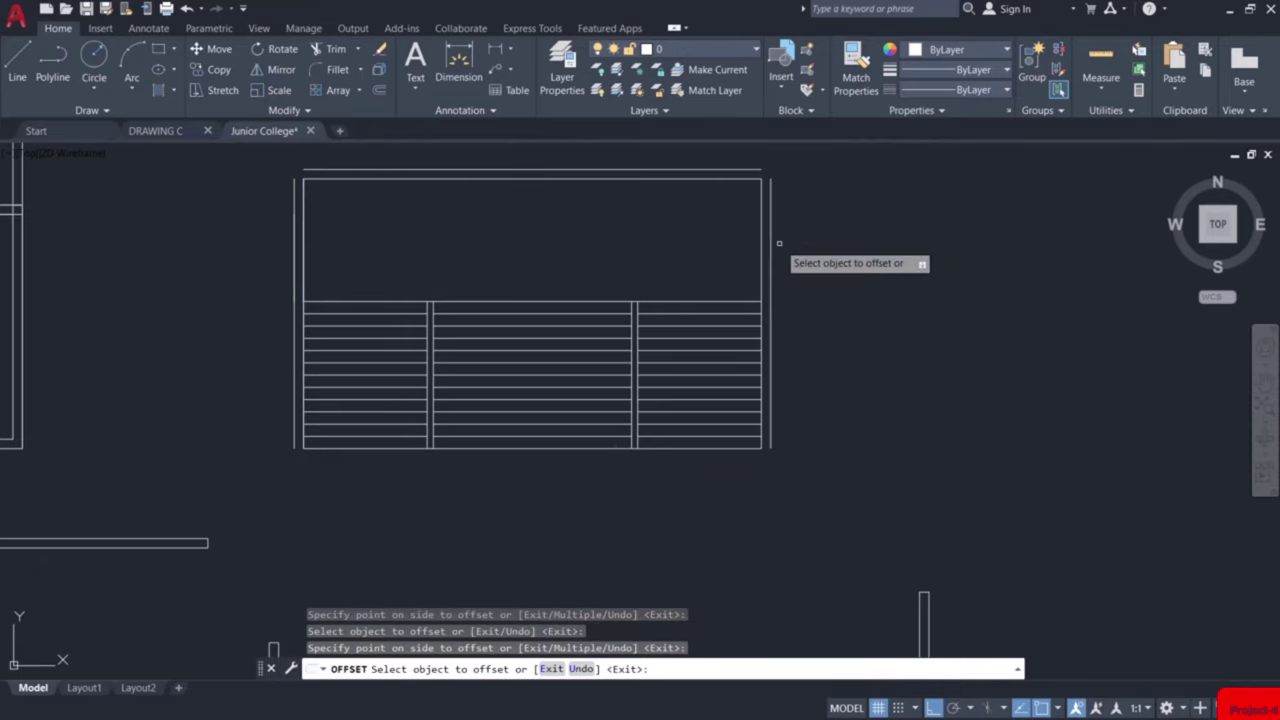
{"action": "key", "text": "Escape"}
Join the outer wall lines at the block's upper-left and upper-right corners with zero-radius fillets
{"action": "key", "text": "Return"}
{"action": "scroll", "coordinate": [320, 205], "scroll_direction": "up", "scroll_amount": 5}
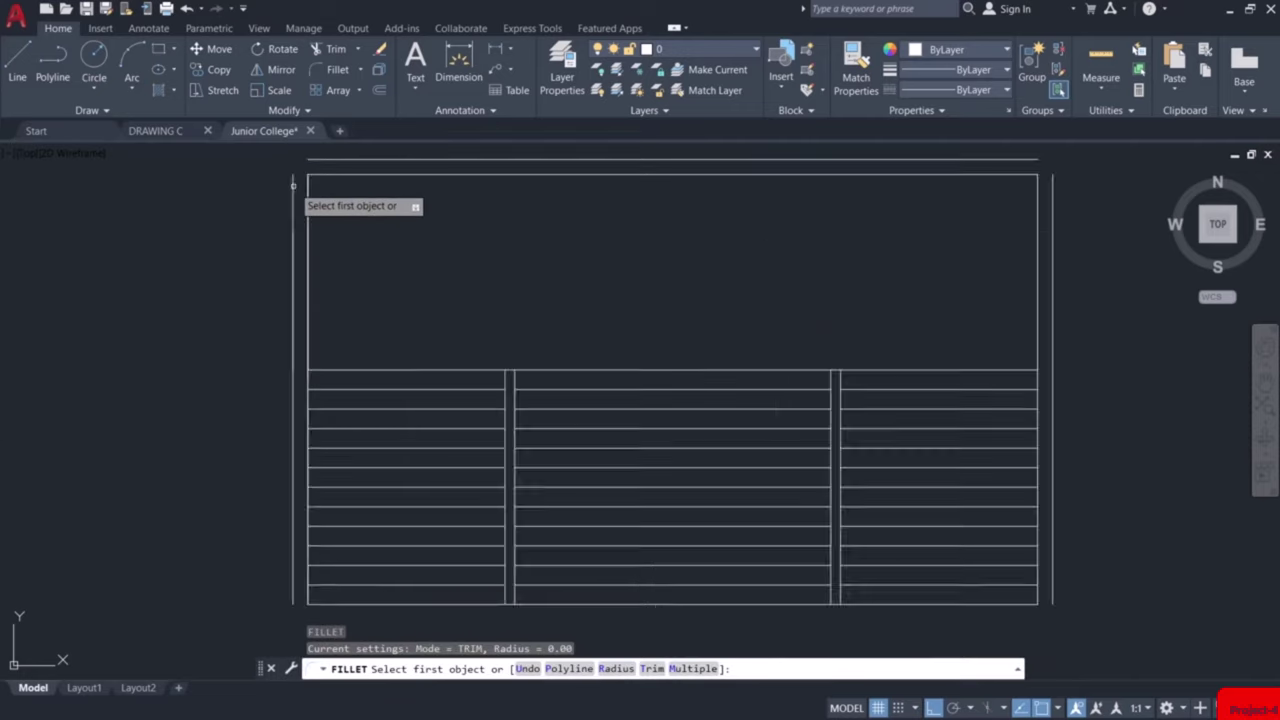
{"action": "left_click", "coordinate": [321, 310]}
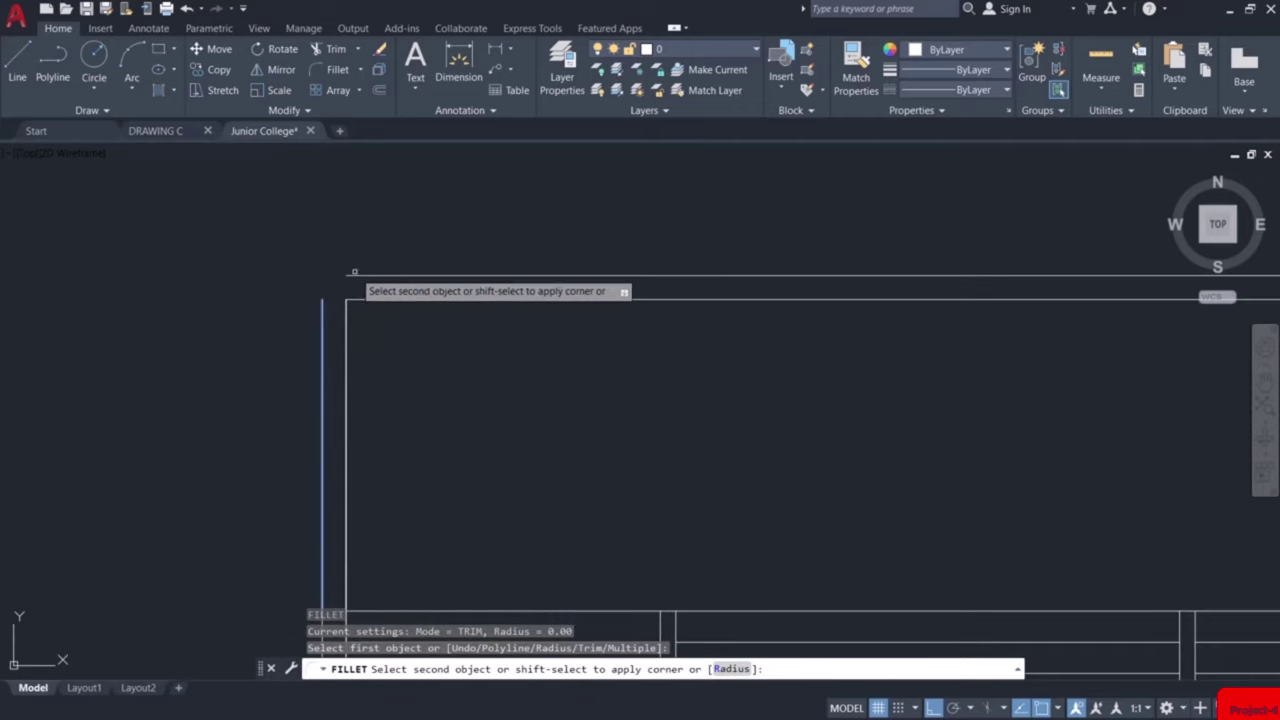
{"action": "left_click", "coordinate": [358, 276]}
{"action": "scroll", "coordinate": [857, 343], "scroll_direction": "down", "scroll_amount": 5}
{"action": "scroll", "coordinate": [837, 337], "scroll_direction": "up", "scroll_amount": 5}
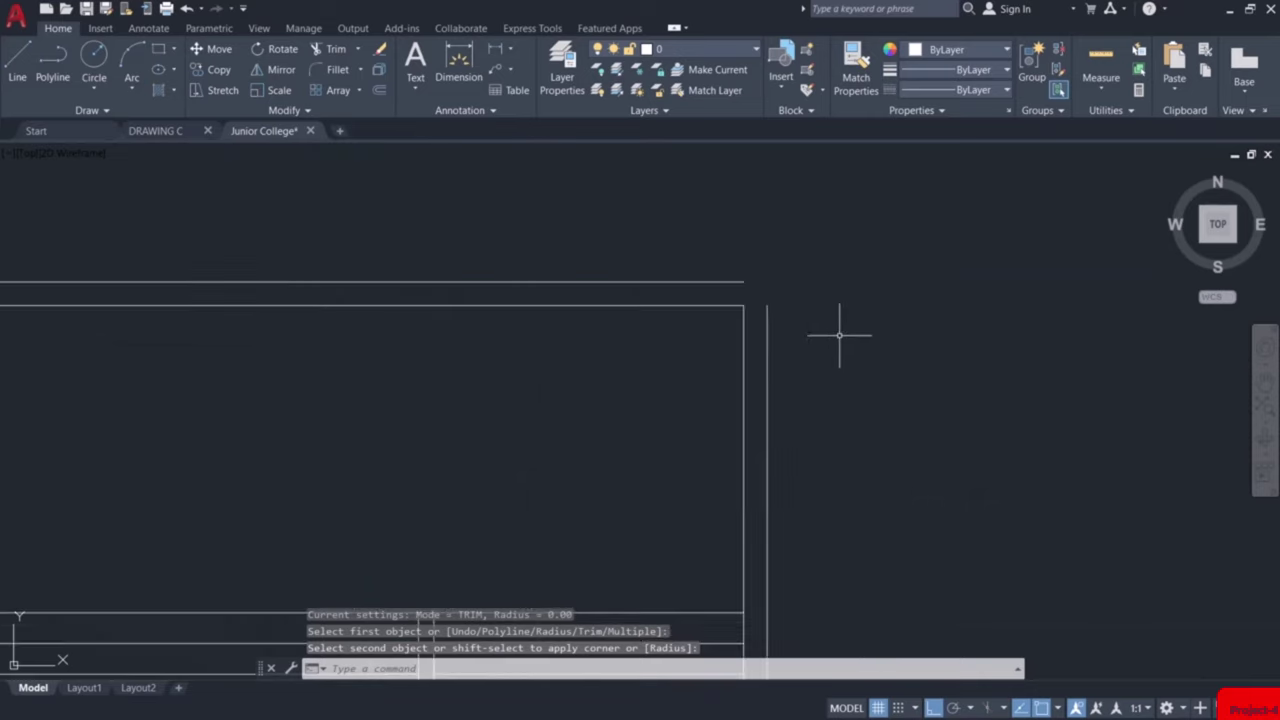
{"action": "key", "text": "Return"}
{"action": "left_click", "coordinate": [767, 316]}
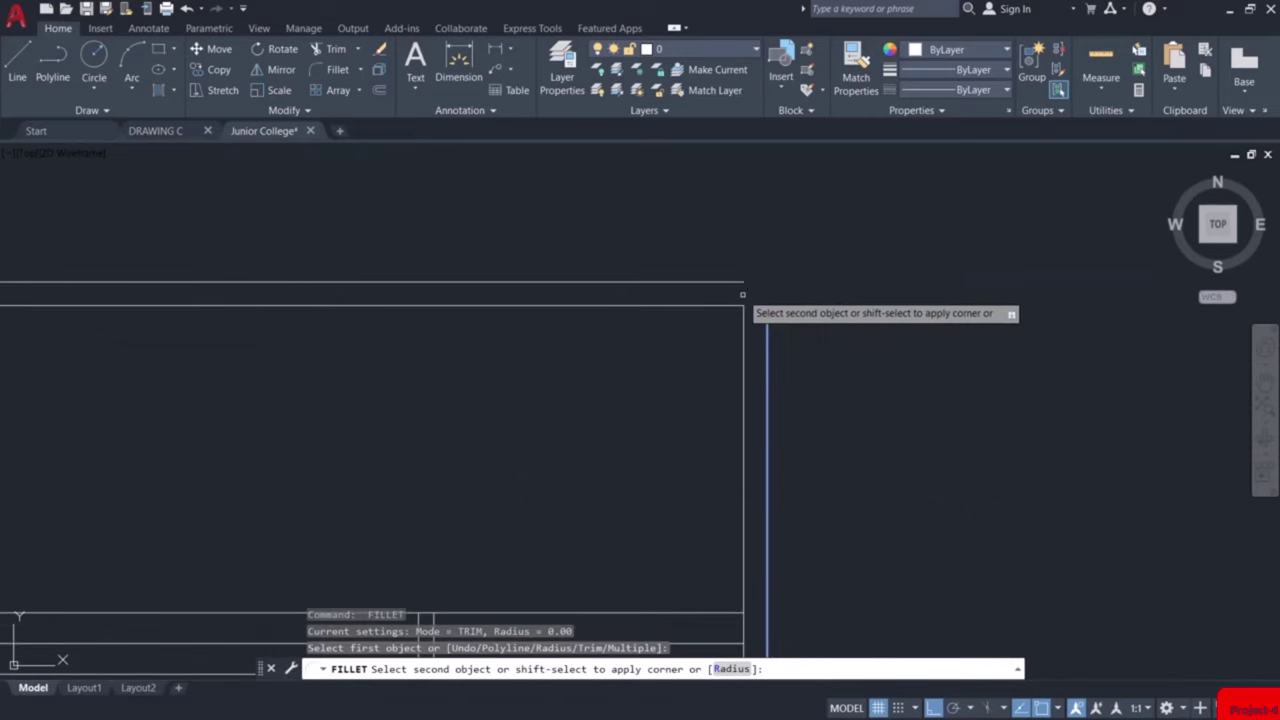
{"action": "left_click", "coordinate": [744, 284]}
{"action": "key", "text": "Escape"}
Offset the outer right wall line of the small partitioned block near the plan's top by 8.9 to the right
{"action": "scroll", "coordinate": [744, 284], "scroll_direction": "down", "scroll_amount": 5}
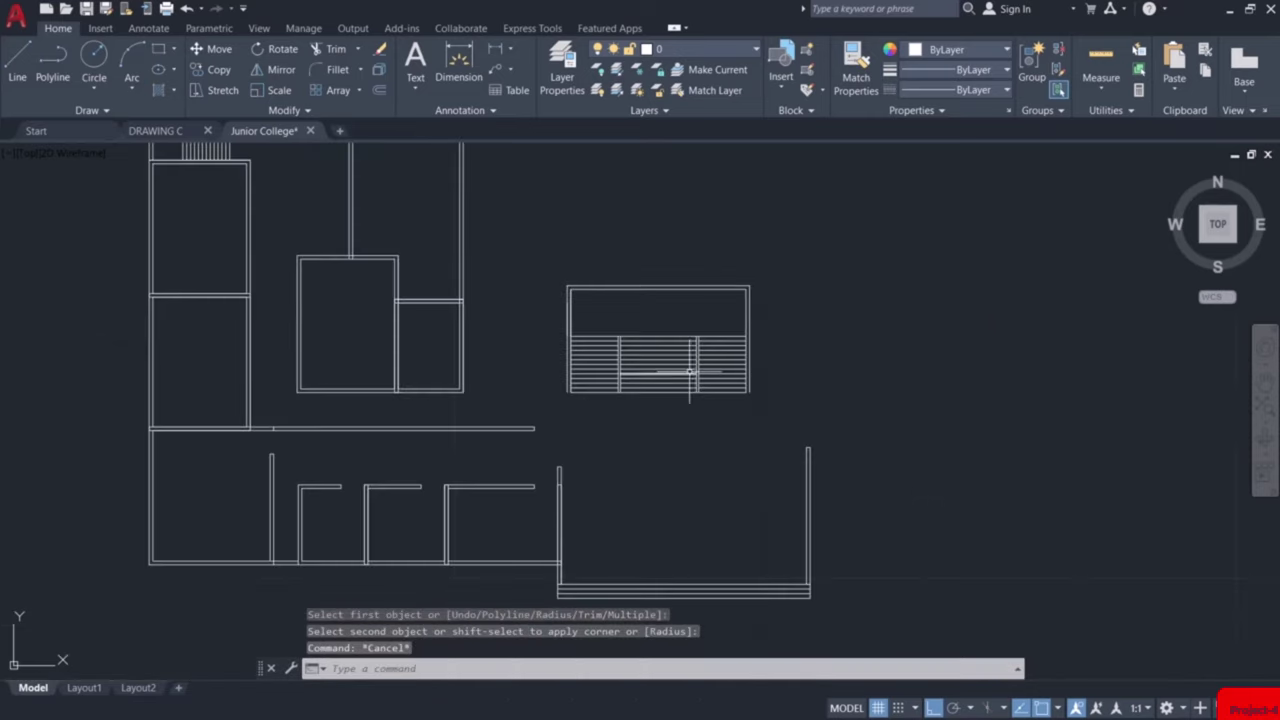
{"action": "scroll", "coordinate": [689, 371], "scroll_direction": "up", "scroll_amount": 6}
{"action": "scroll", "coordinate": [694, 378], "scroll_direction": "down", "scroll_amount": 3}
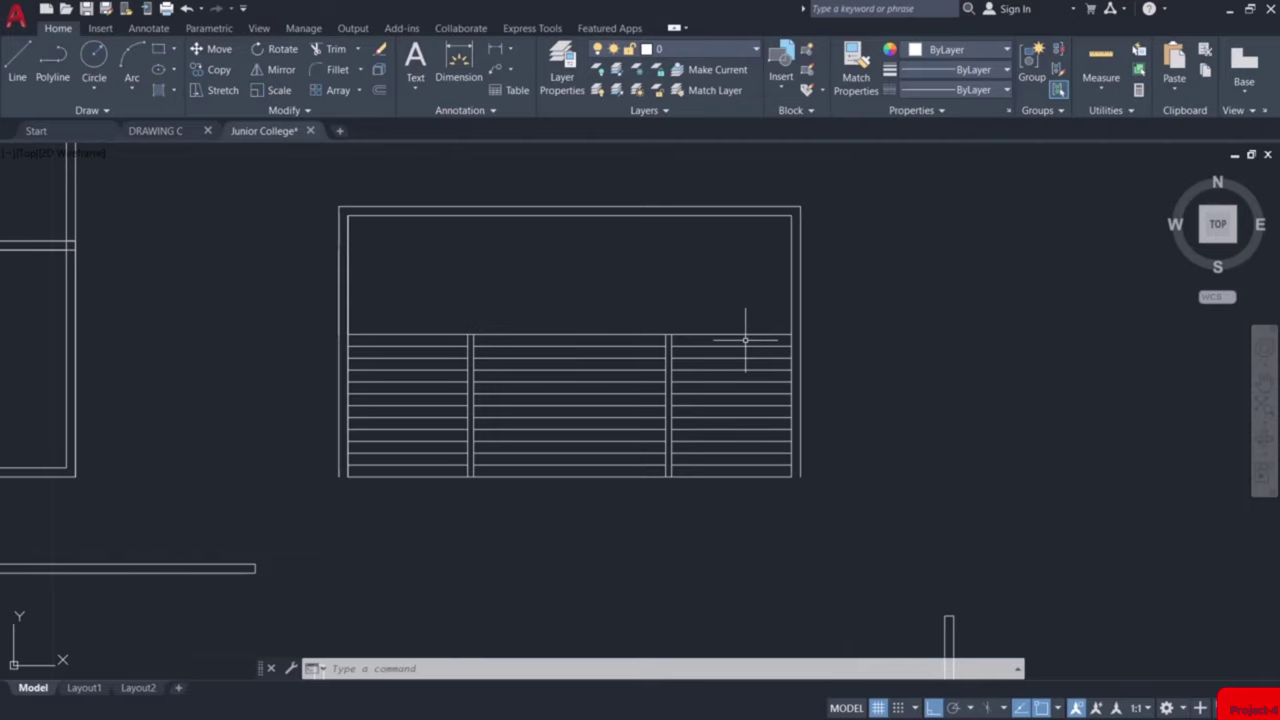
{"action": "scroll", "coordinate": [745, 340], "scroll_direction": "down", "scroll_amount": 3}
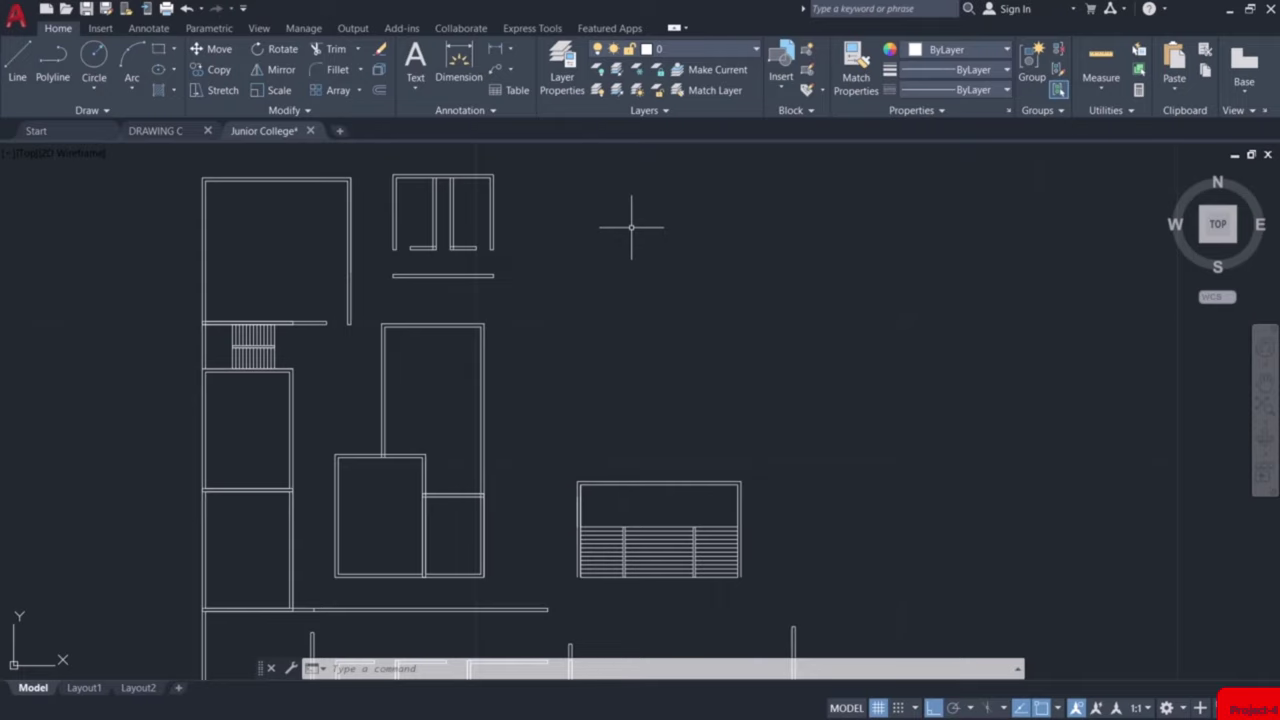
{"action": "middle_click_drag", "start_coordinate": [631, 227], "coordinate": [594, 294]}
{"action": "scroll", "coordinate": [548, 300], "scroll_direction": "up", "scroll_amount": 3}
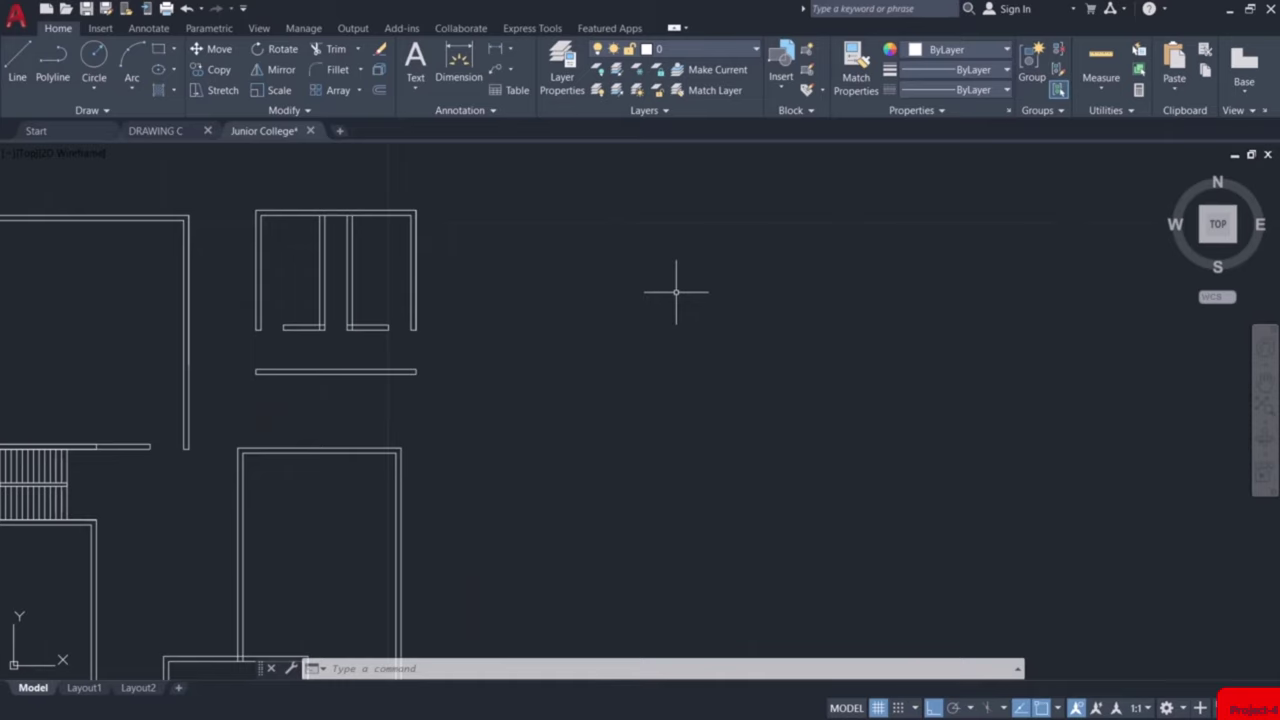
{"action": "key", "text": "Return"}
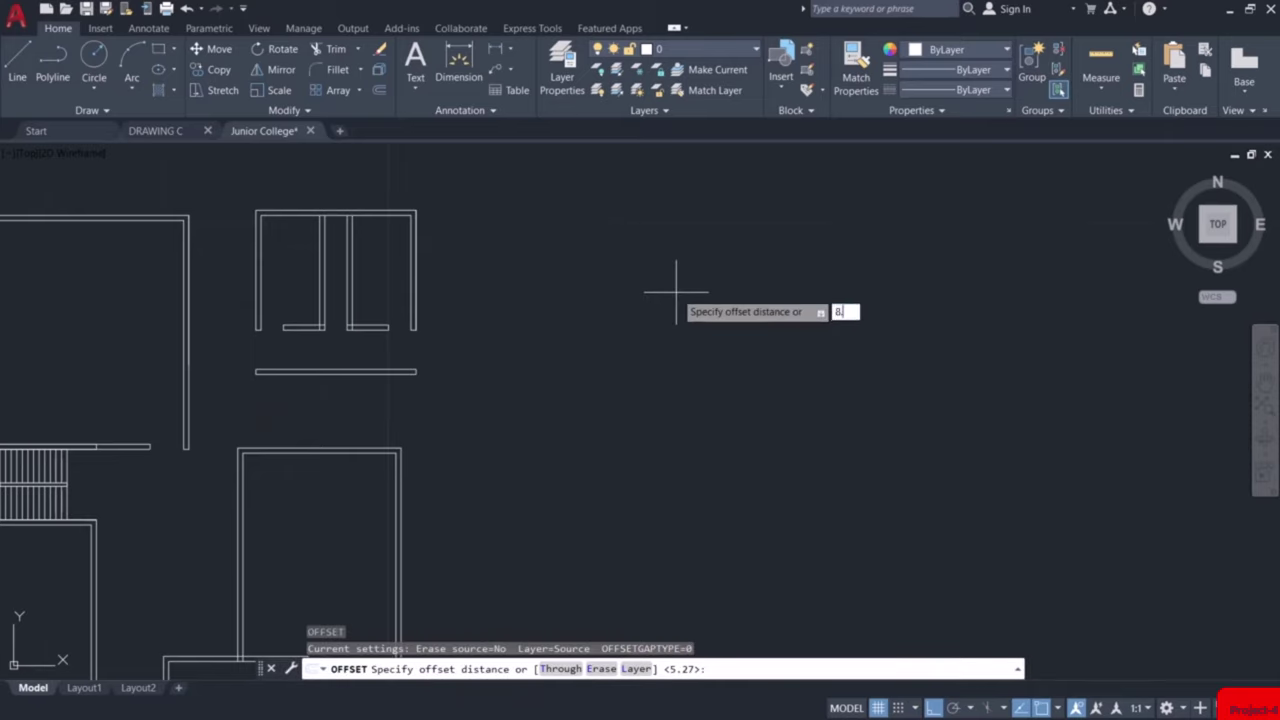
{"action": "key", "text": "Return"}
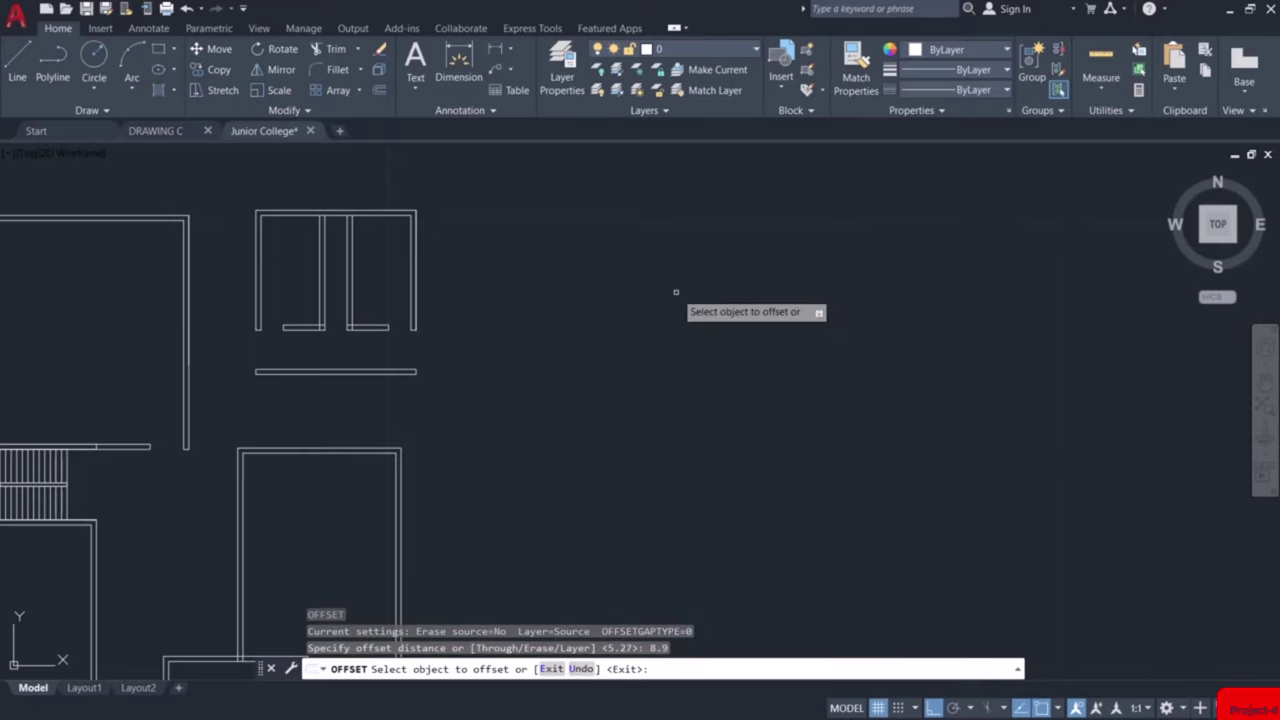
{"action": "left_click", "coordinate": [416, 263]}
{"action": "left_click", "coordinate": [600, 264]}
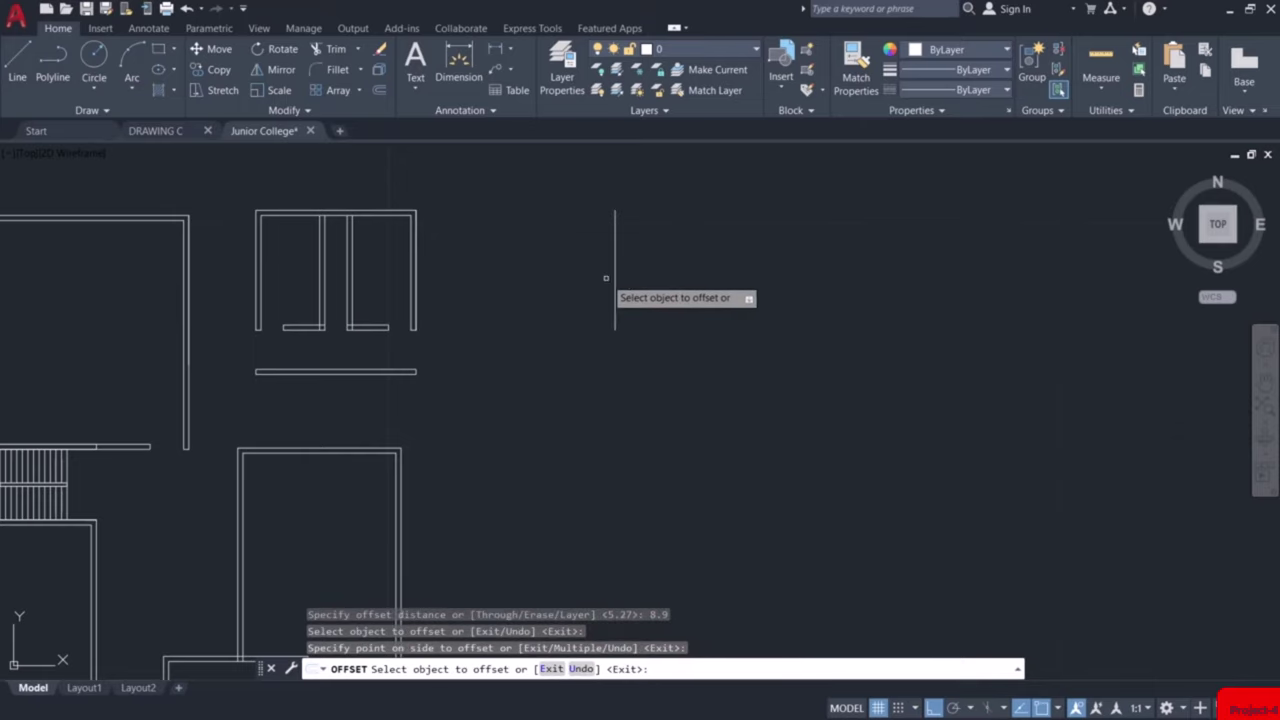
{"action": "middle_click_drag", "start_coordinate": [689, 264], "coordinate": [671, 299]}
{"action": "key", "text": "Escape"}
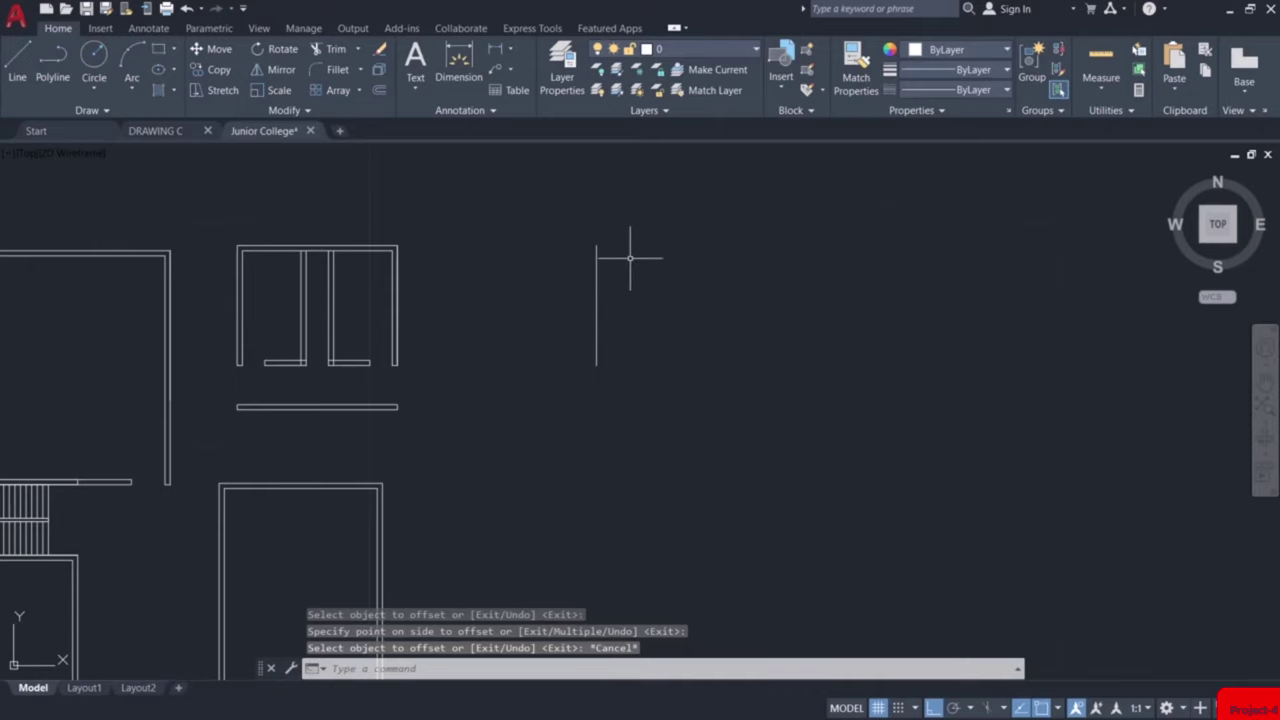
Draw a 7 by 3 rectangle downward and rightward from where the offset vertical line meets the thin wall rectangle's lower edge
{"action": "scroll", "coordinate": [630, 258], "scroll_direction": "up", "scroll_amount": 2}
{"action": "type", "text": "rec"}
{"action": "key", "text": "Return"}
{"action": "scroll", "coordinate": [600, 260], "scroll_direction": "up", "scroll_amount": 2}
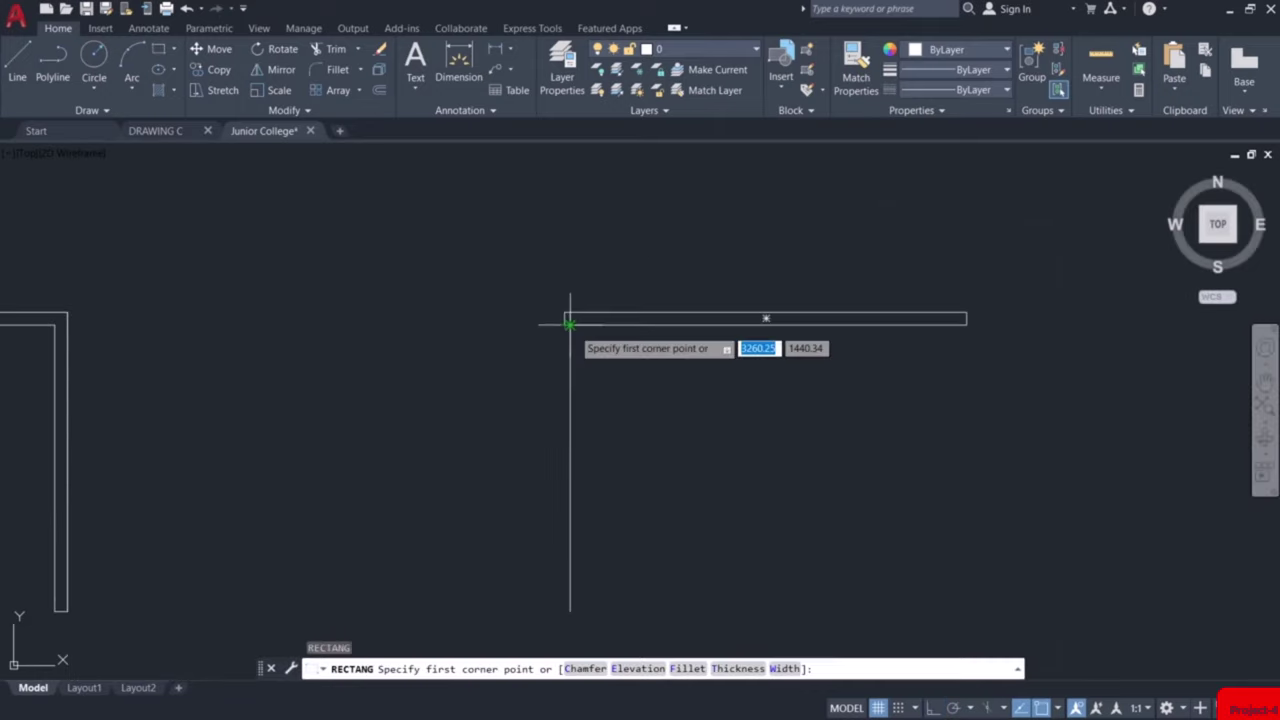
{"action": "left_click", "coordinate": [569, 324]}
{"action": "type", "text": "d"}
{"action": "key", "text": "Return"}
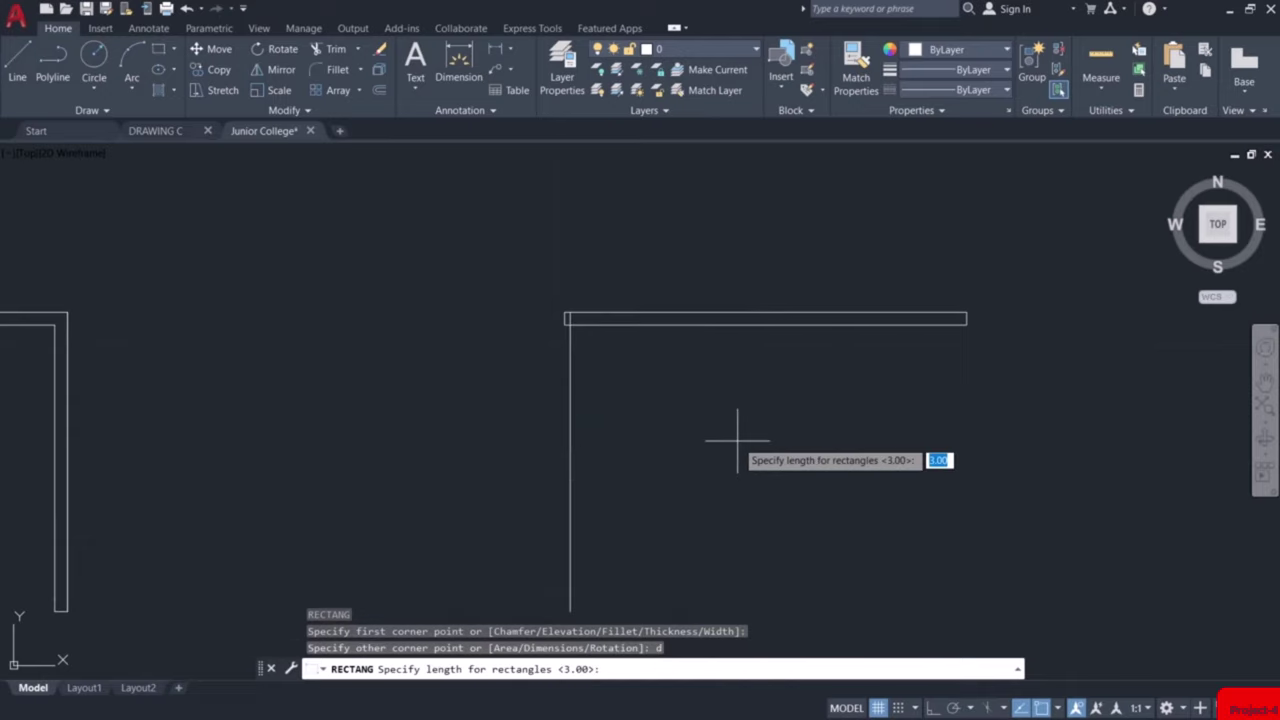
{"action": "type", "text": "3"}
{"action": "key", "text": "Return"}
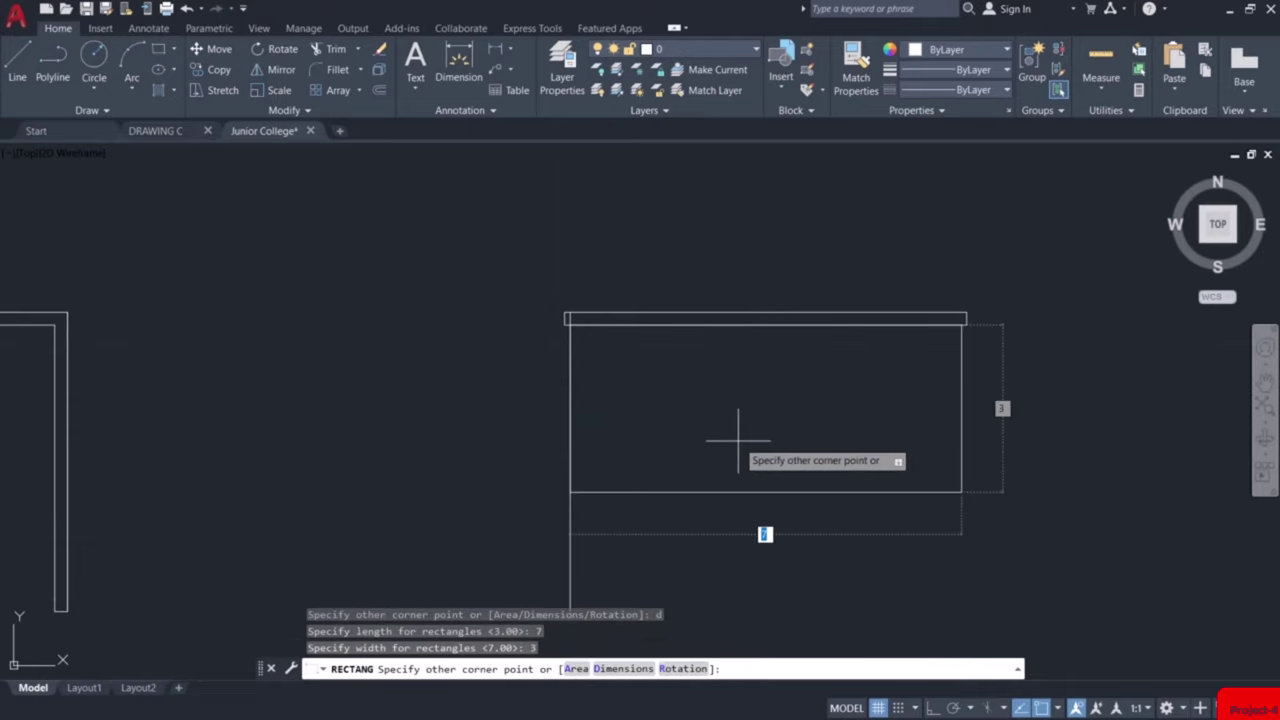
{"action": "left_click", "coordinate": [822, 532]}
Erase the vertical offset guide line that runs along the new rectangle's left edge and past its lower edge
{"action": "left_click", "coordinate": [613, 535]}
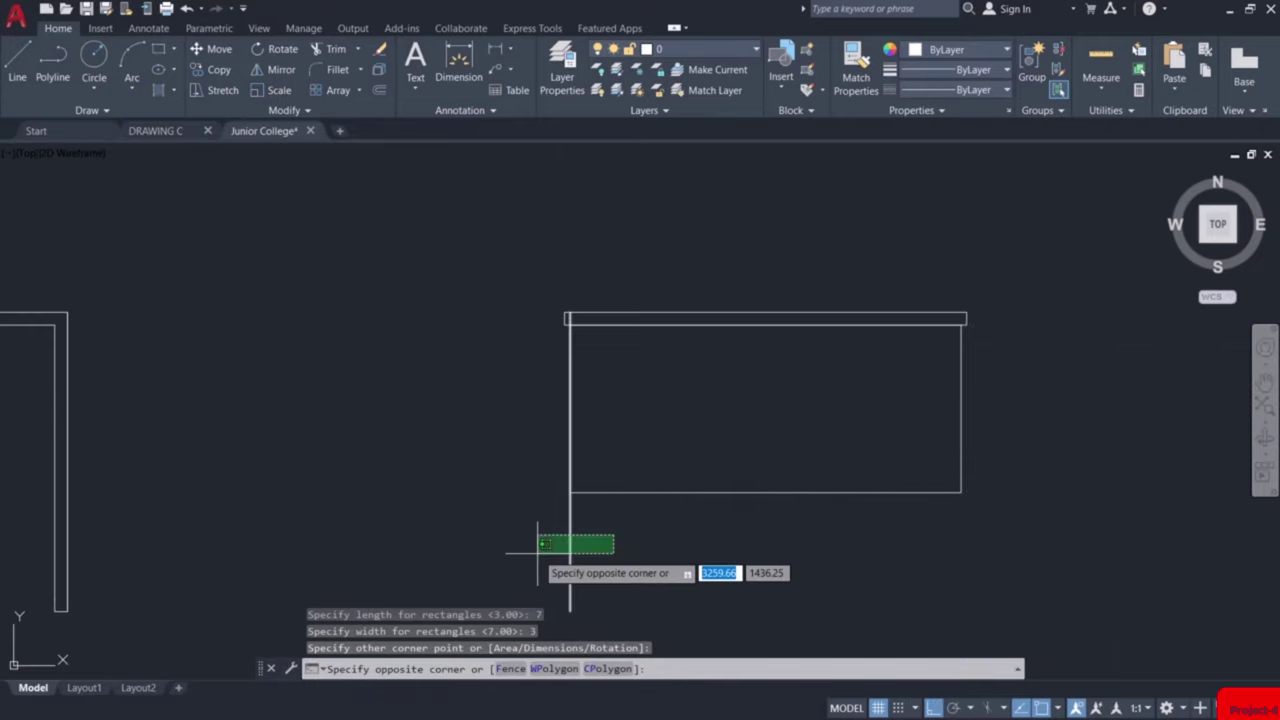
{"action": "left_click", "coordinate": [537, 552]}
{"action": "key", "text": "Delete"}
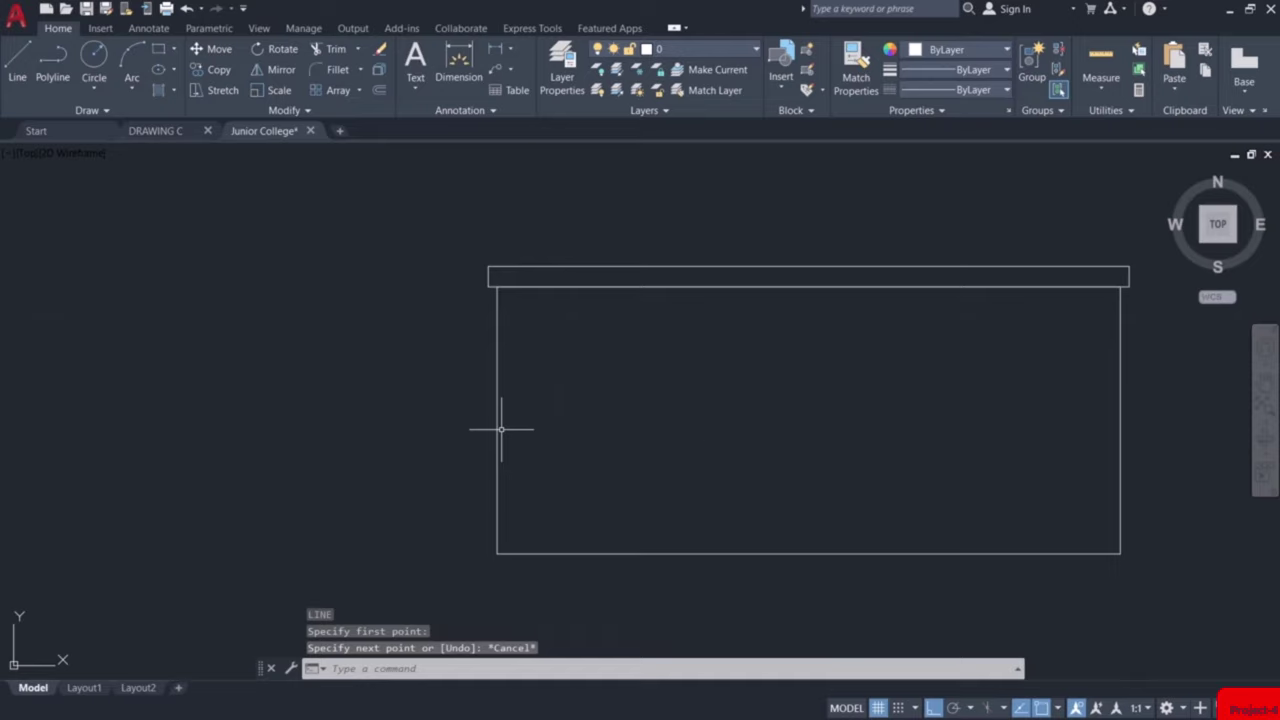
Draw a 0.9 line horizontally outward from the midpoint of the 7 by 3 rectangle's left edge
{"action": "type", "text": "l"}
{"action": "key", "text": "Return"}
{"action": "left_click", "coordinate": [498, 422]}
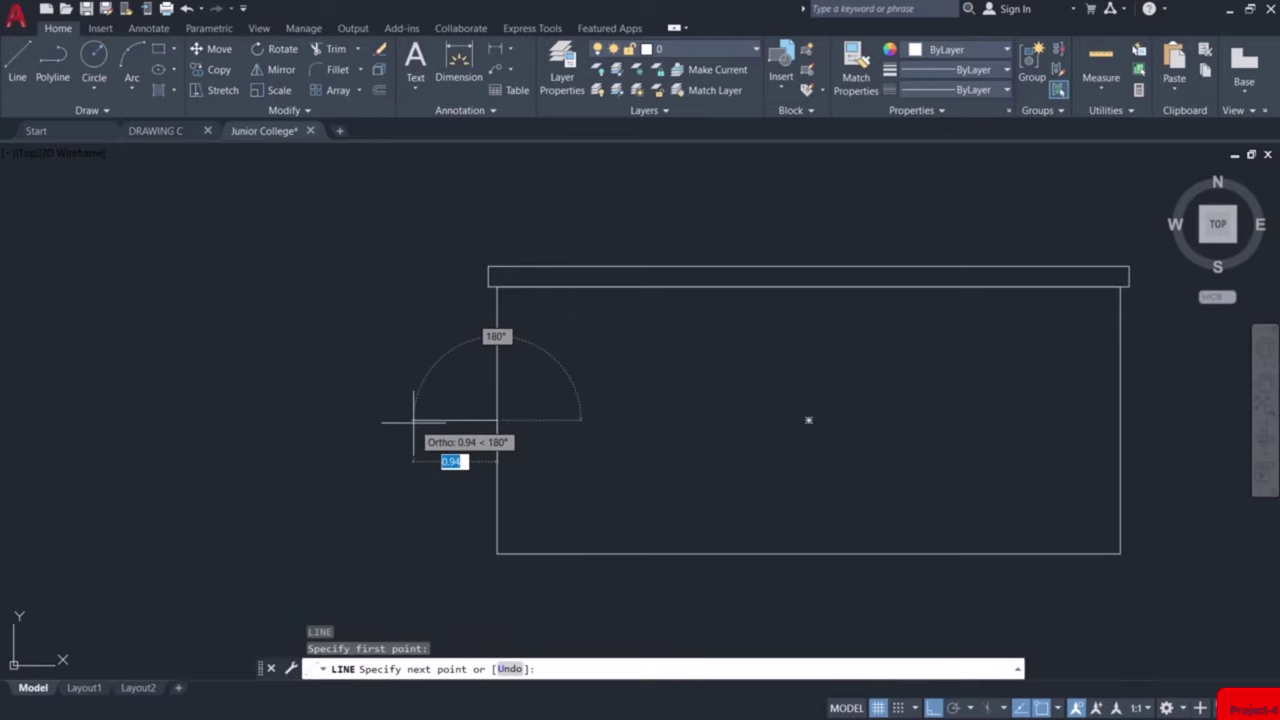
{"action": "type", "text": "0"}
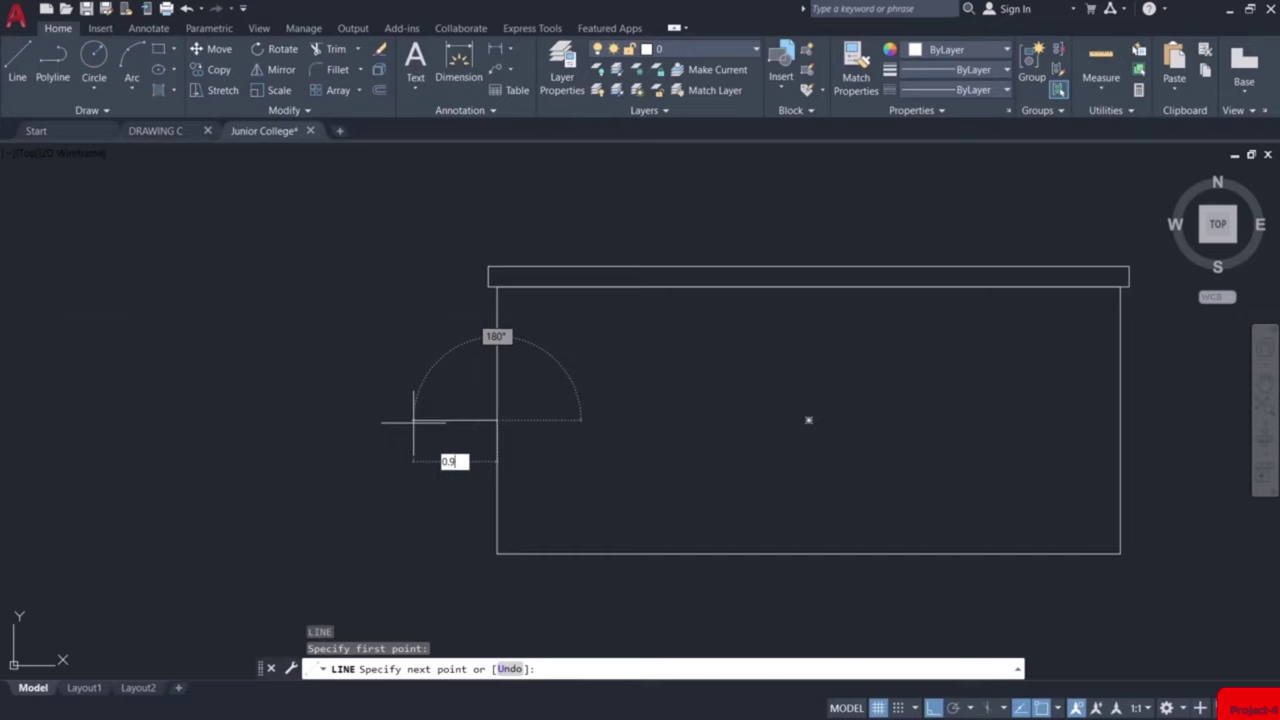
{"action": "type", "text": ".9"}
{"action": "key", "text": "Return"}
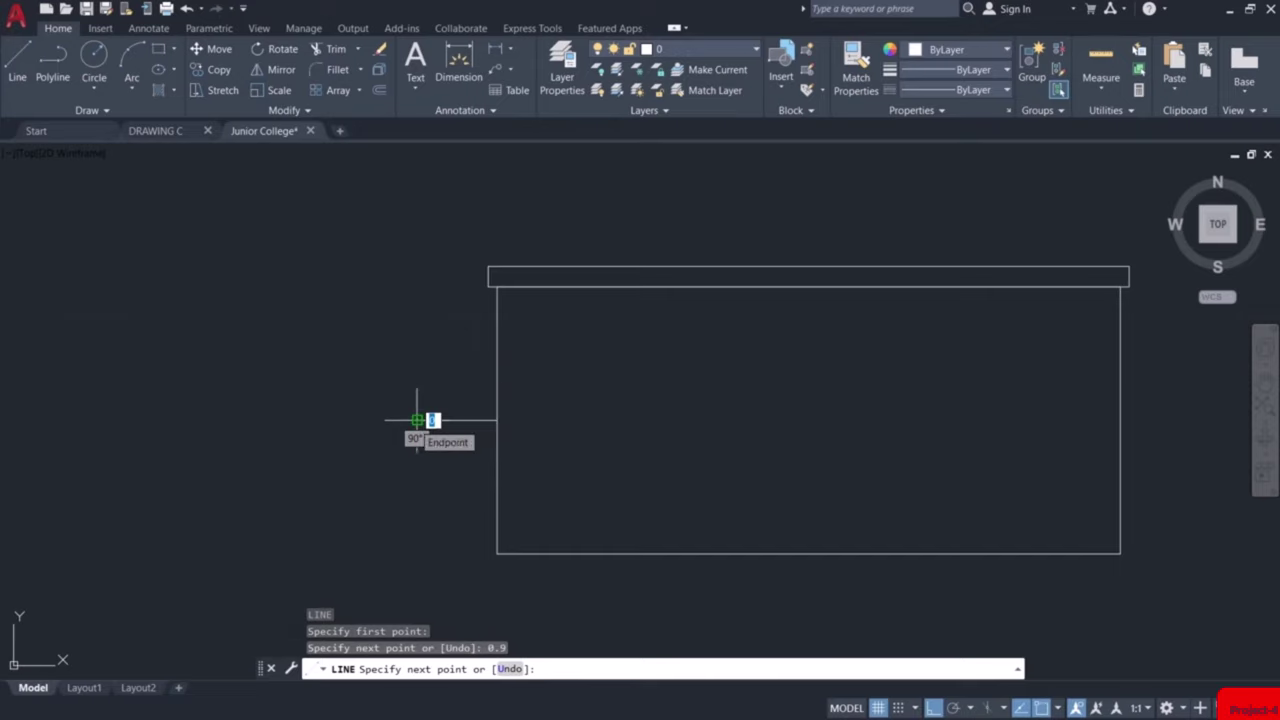
{"action": "key", "text": "Escape"}
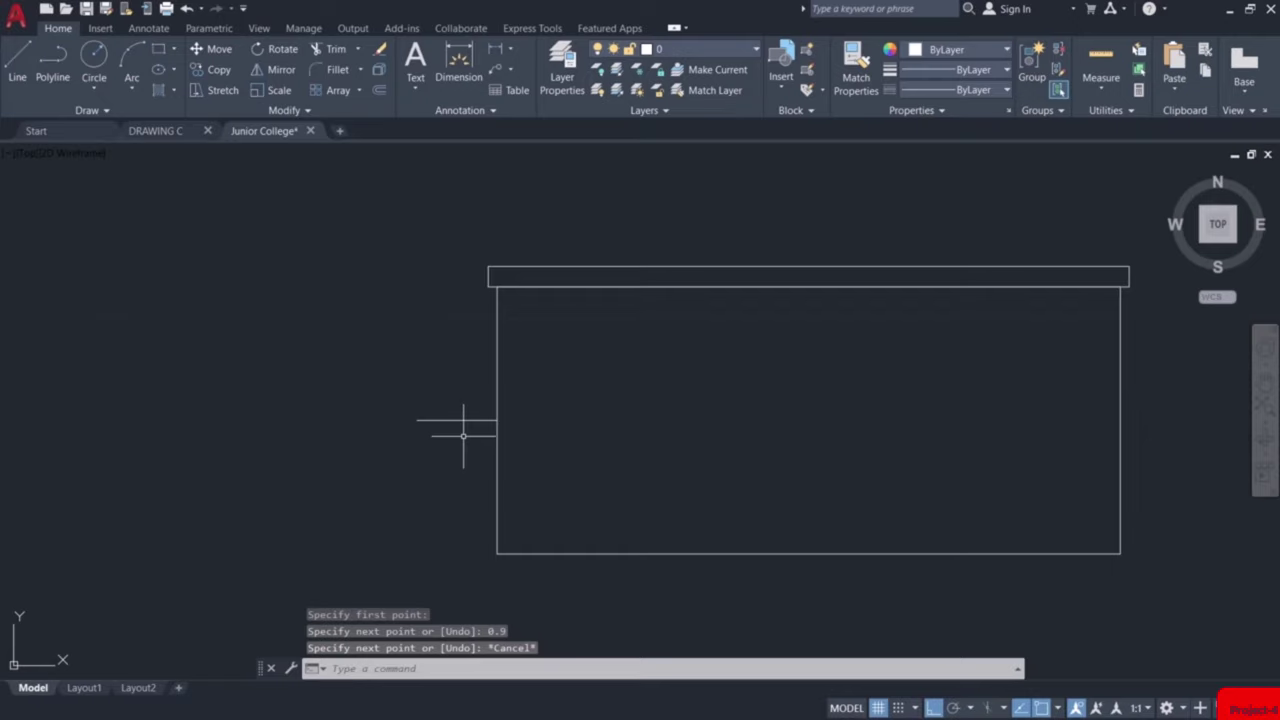
Offset the short horizontal line by 0.7 both upward and downward
{"action": "type", "text": "o"}
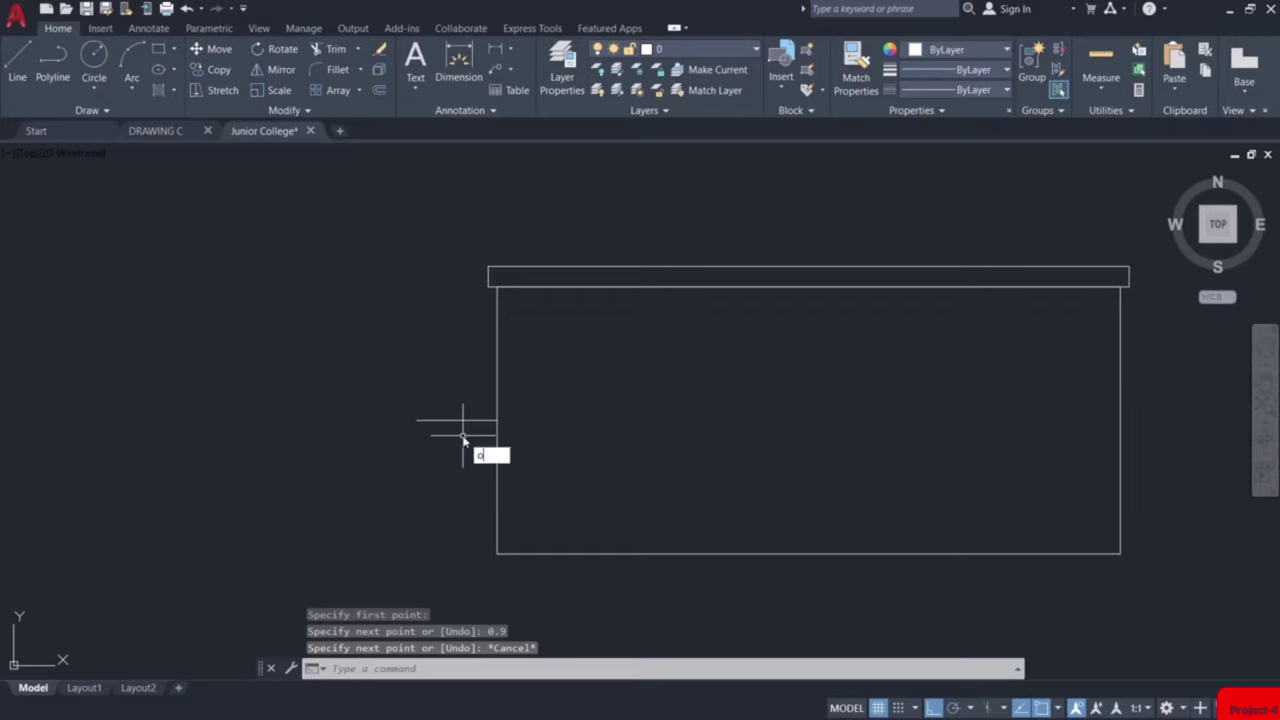
{"action": "key", "text": "Return"}
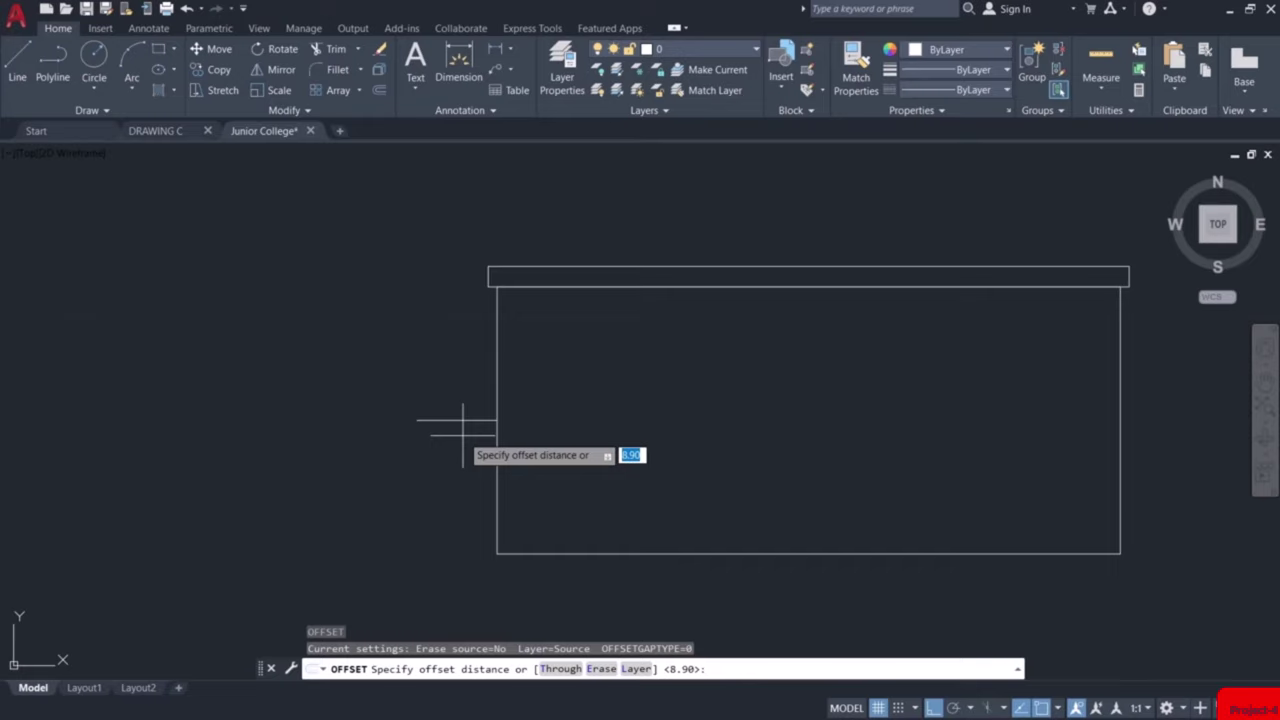
{"action": "type", "text": "0.7"}
{"action": "key", "text": "Return"}
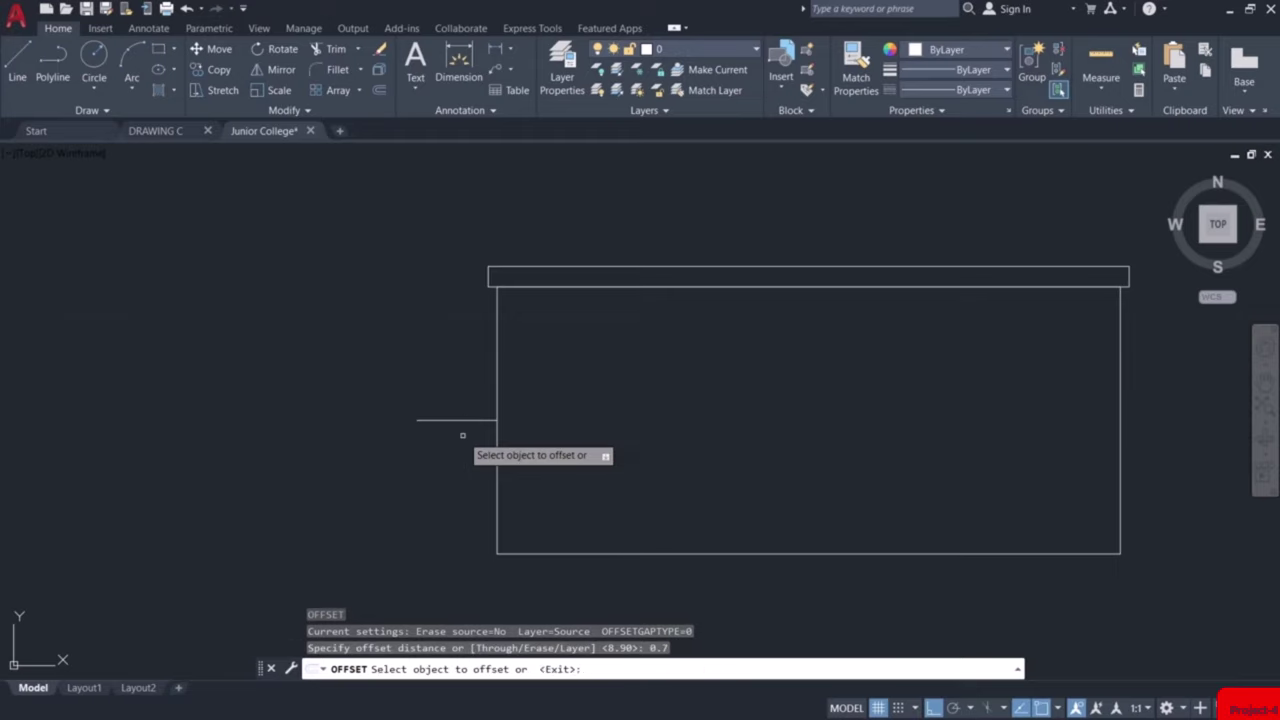
{"action": "left_click", "coordinate": [462, 420]}
{"action": "left_click", "coordinate": [462, 377]}
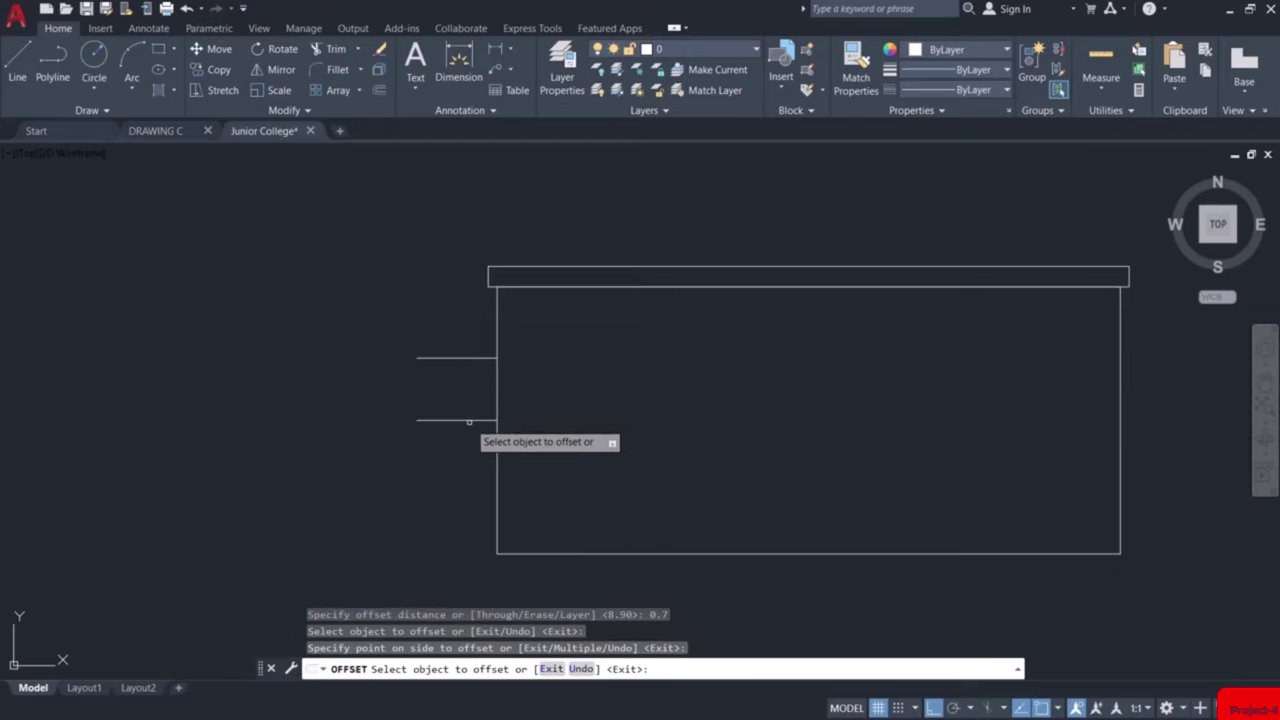
{"action": "left_click", "coordinate": [445, 420]}
{"action": "left_click", "coordinate": [470, 457]}
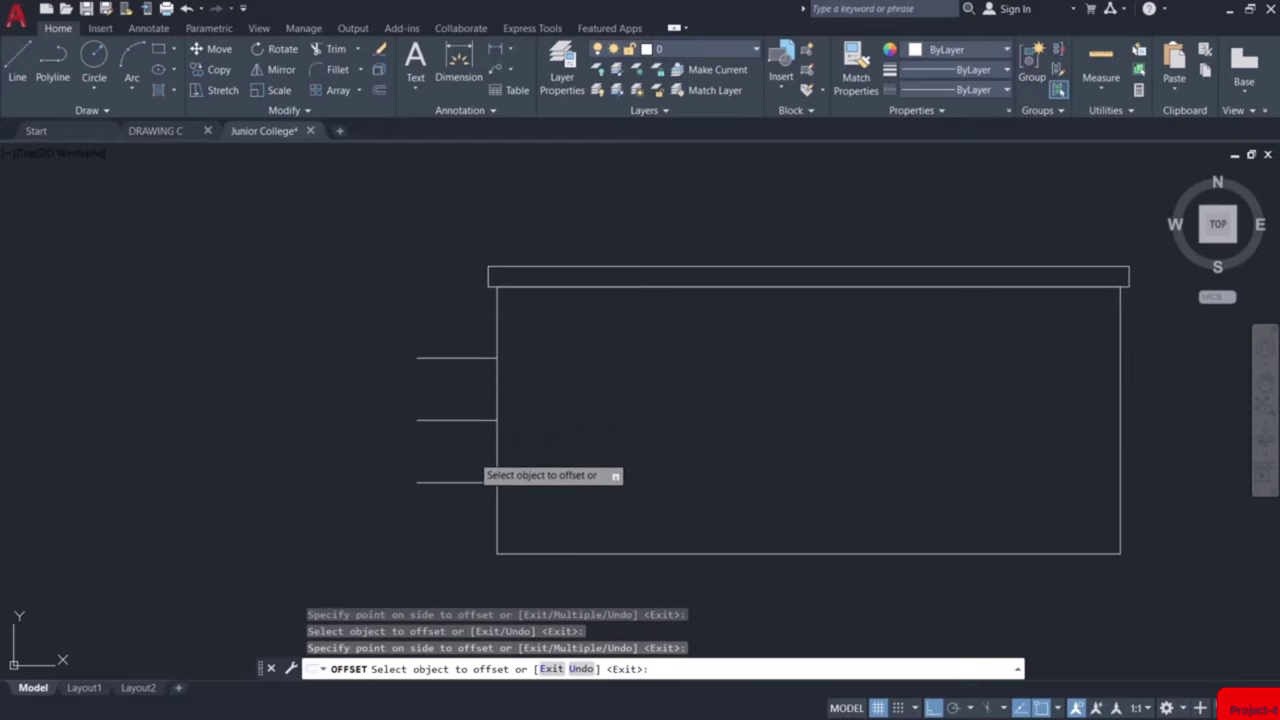
{"action": "key", "text": "Escape"}
Erase the original middle line and join the outer ends of the two offset lines with a vertical line
{"action": "left_click", "coordinate": [459, 418]}
{"action": "left_click", "coordinate": [448, 460]}
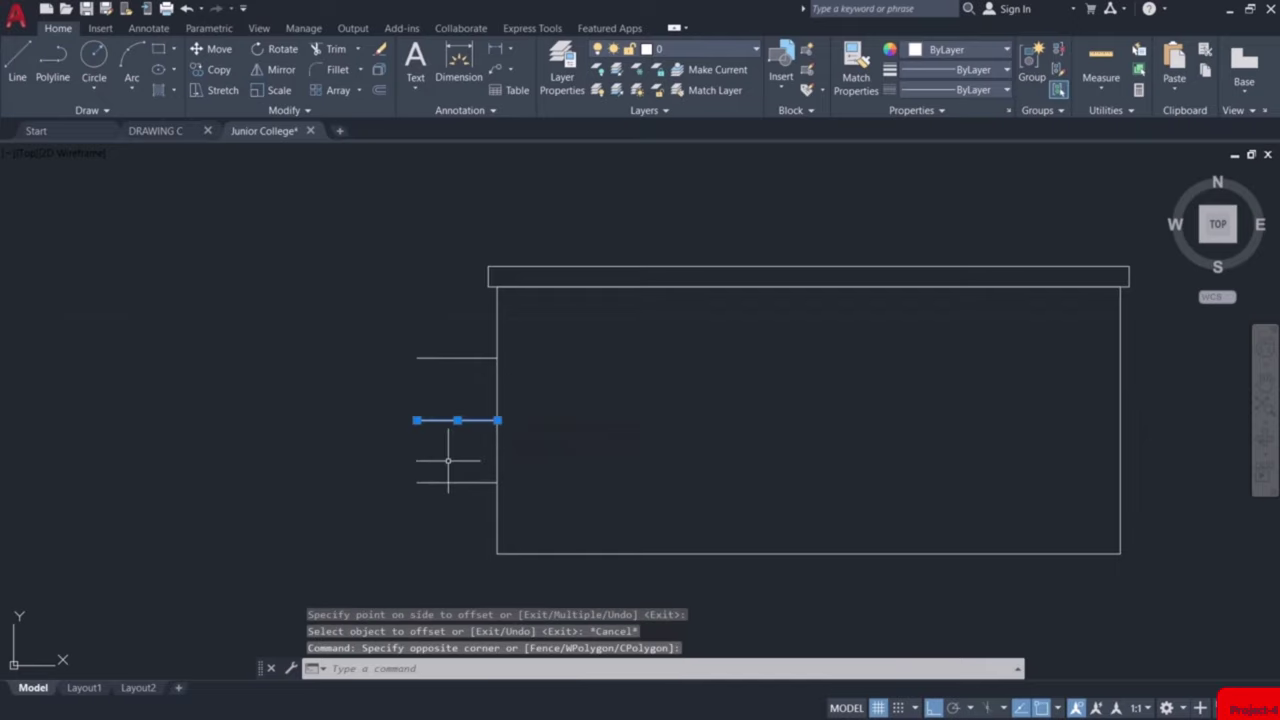
{"action": "key", "text": "Delete"}
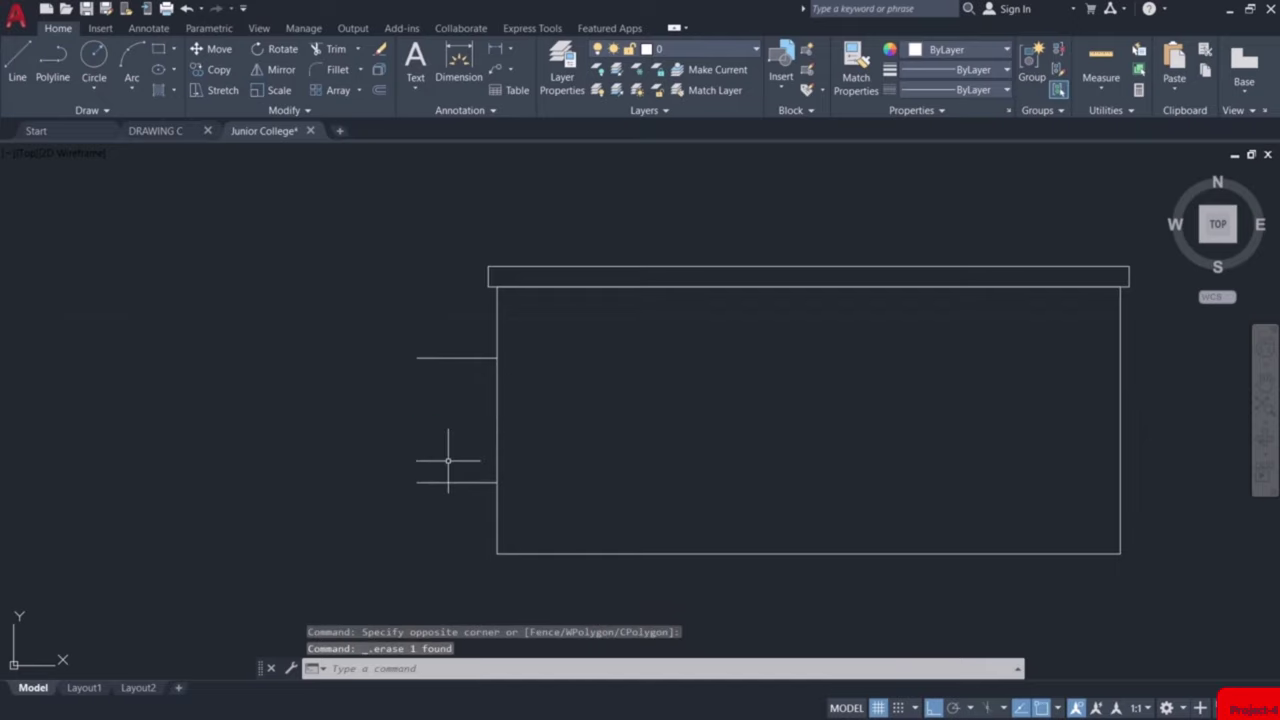
{"action": "type", "text": "l"}
{"action": "key", "text": "Return"}
{"action": "left_click", "coordinate": [417, 482]}
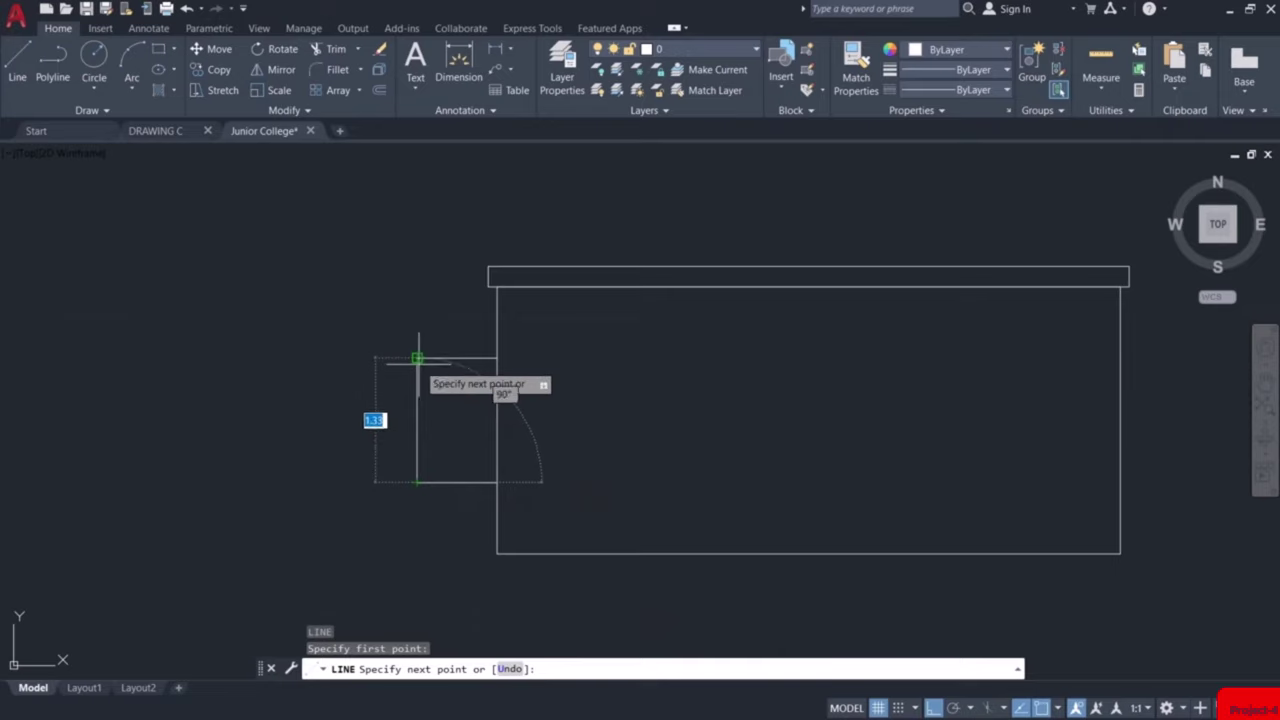
{"action": "left_click", "coordinate": [417, 358]}
{"action": "key", "text": "Escape"}
Offset the small box's outer vertical line twice inward at 0.3 spacing to form the stair treads
{"action": "type", "text": "o"}
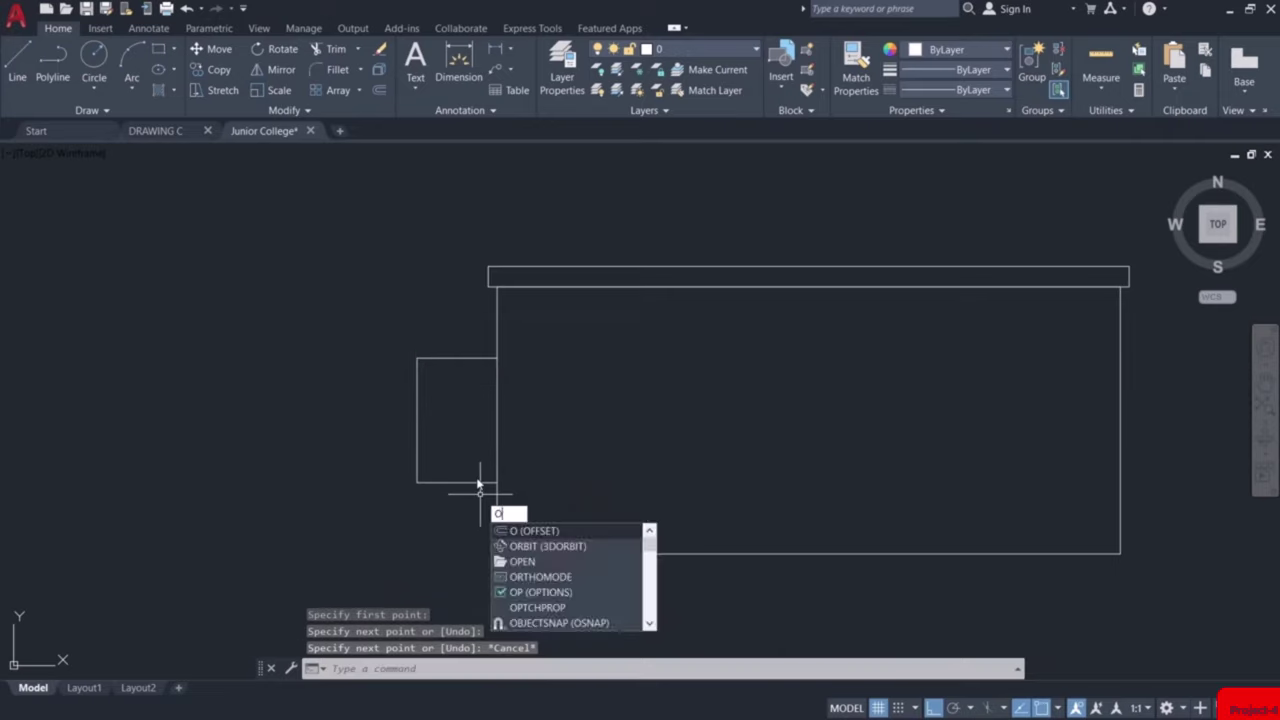
{"action": "key", "text": "Return"}
{"action": "type", "text": "0"}
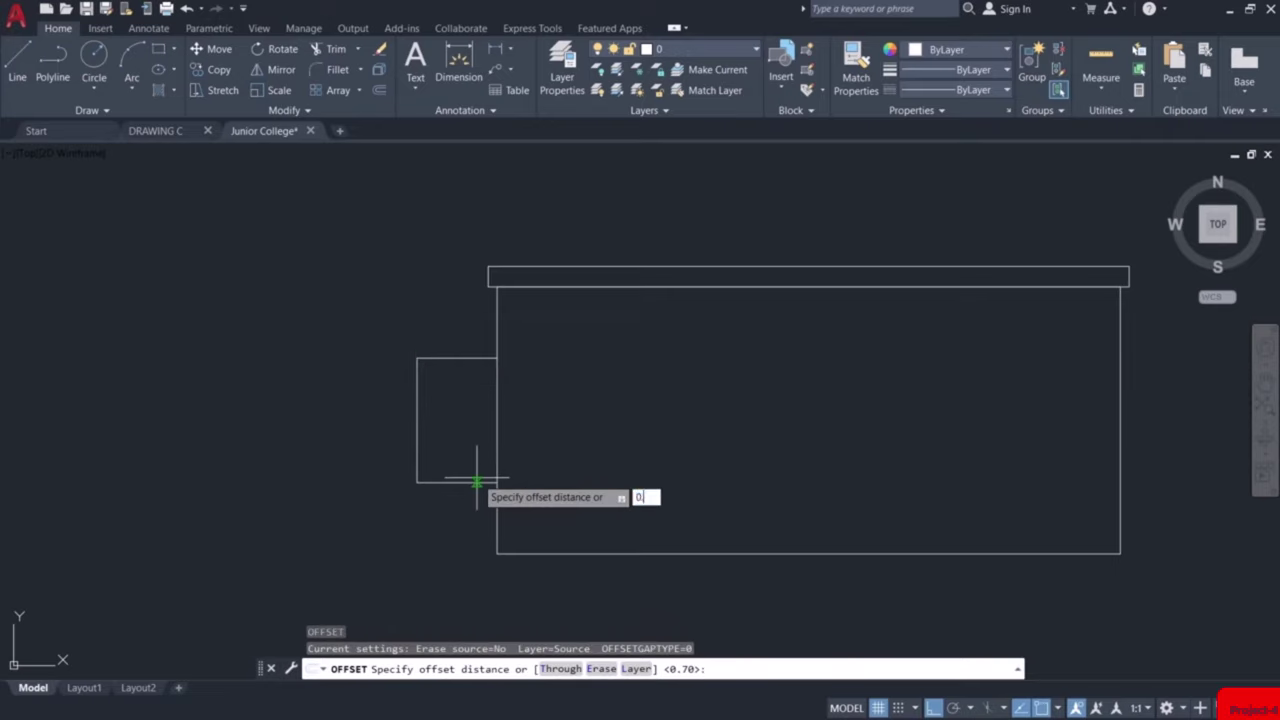
{"action": "type", "text": ".3"}
{"action": "key", "text": "Return"}
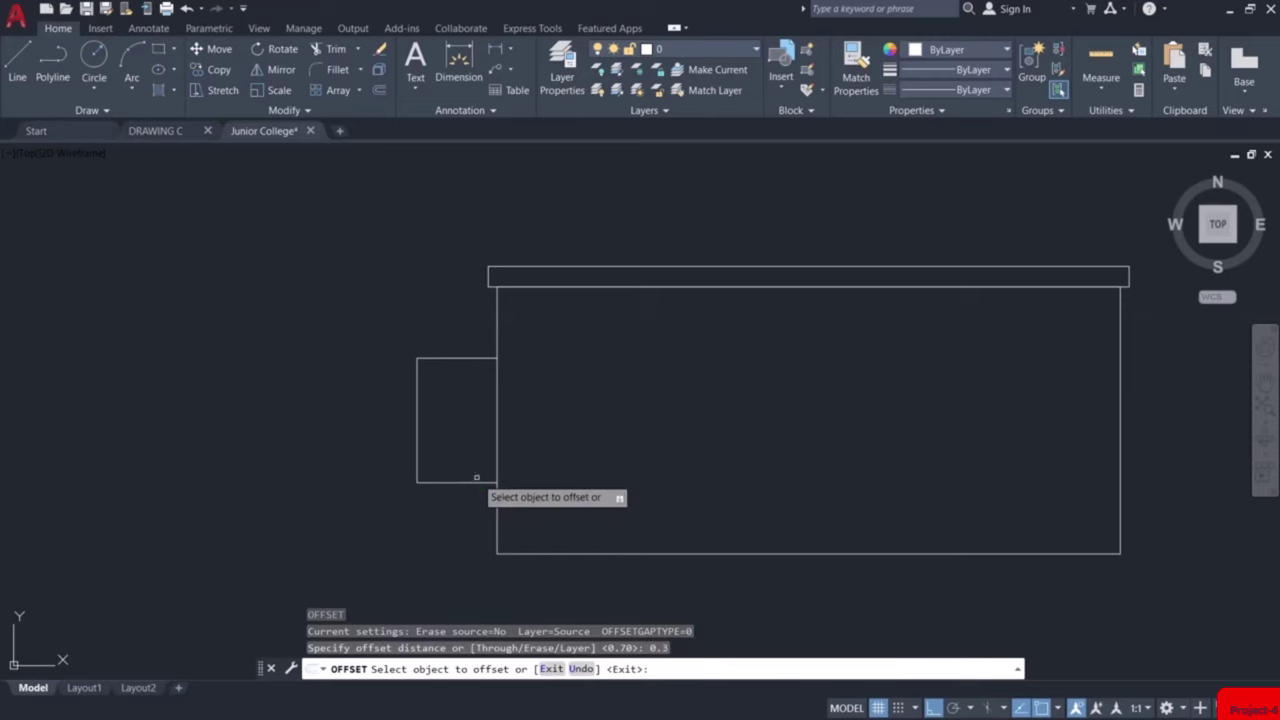
{"action": "left_click", "coordinate": [417, 445]}
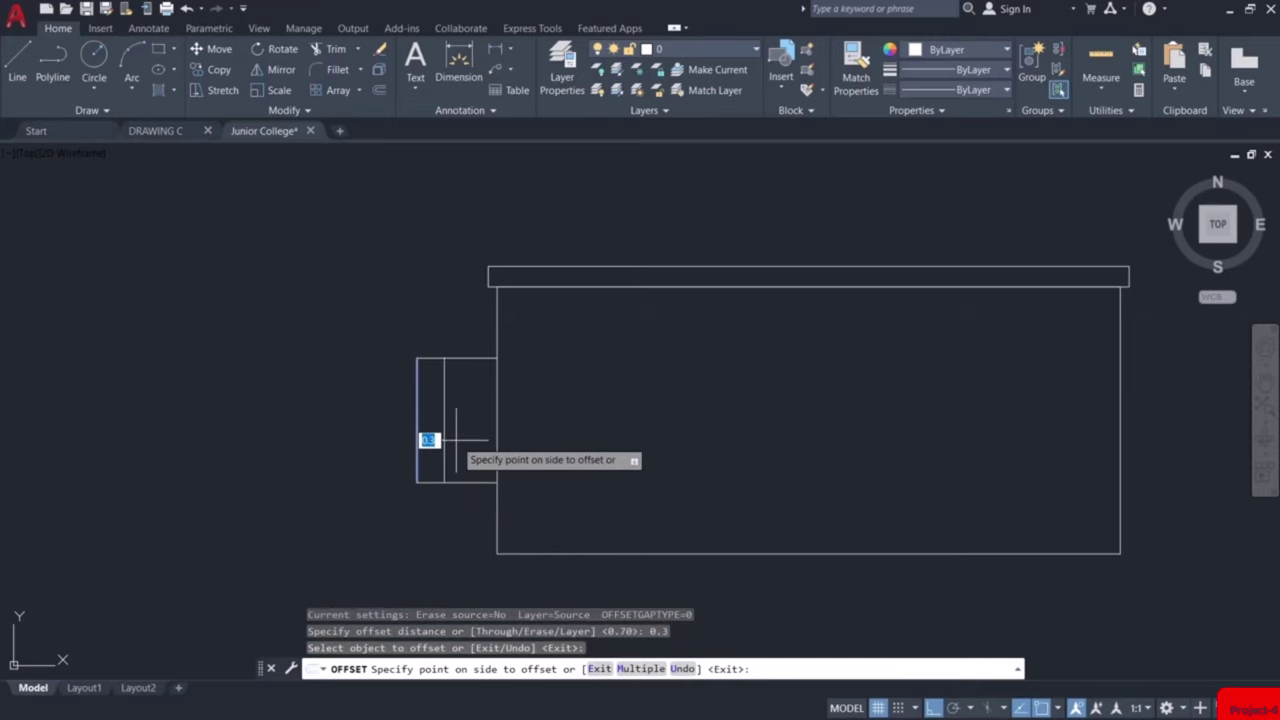
{"action": "left_click", "coordinate": [456, 440]}
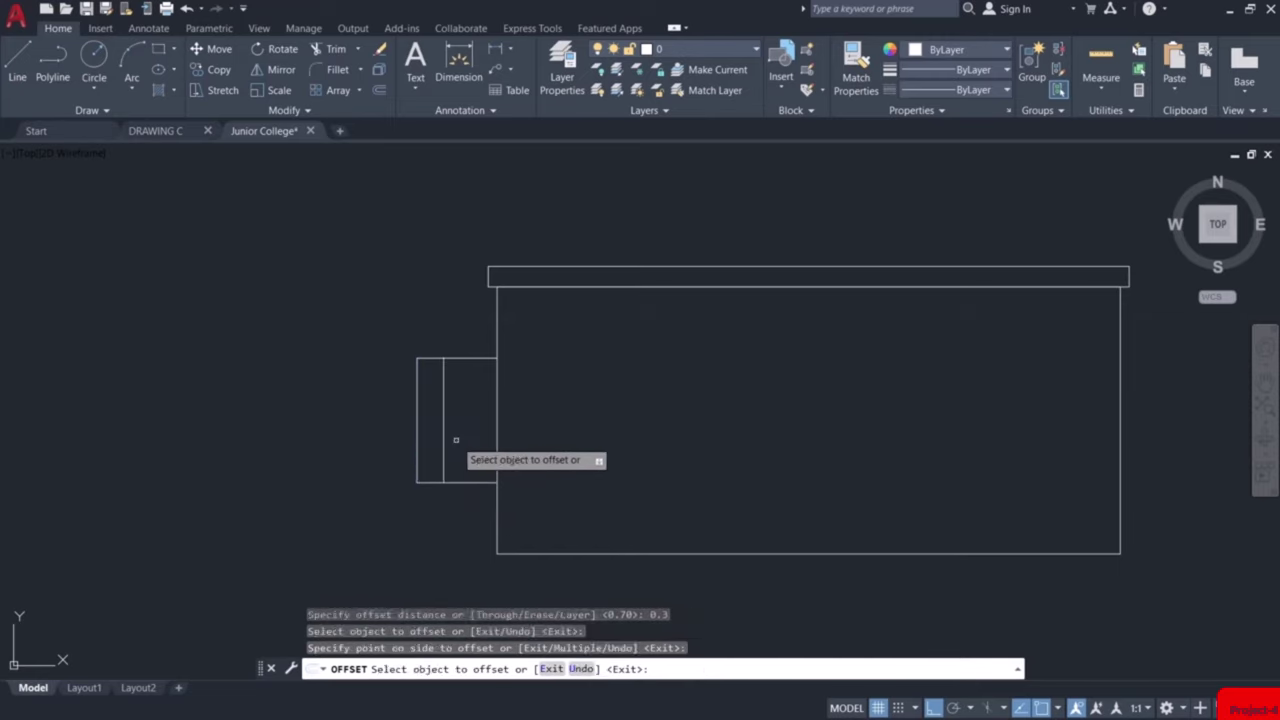
{"action": "key", "text": "Return"}
{"action": "left_click", "coordinate": [444, 442]}
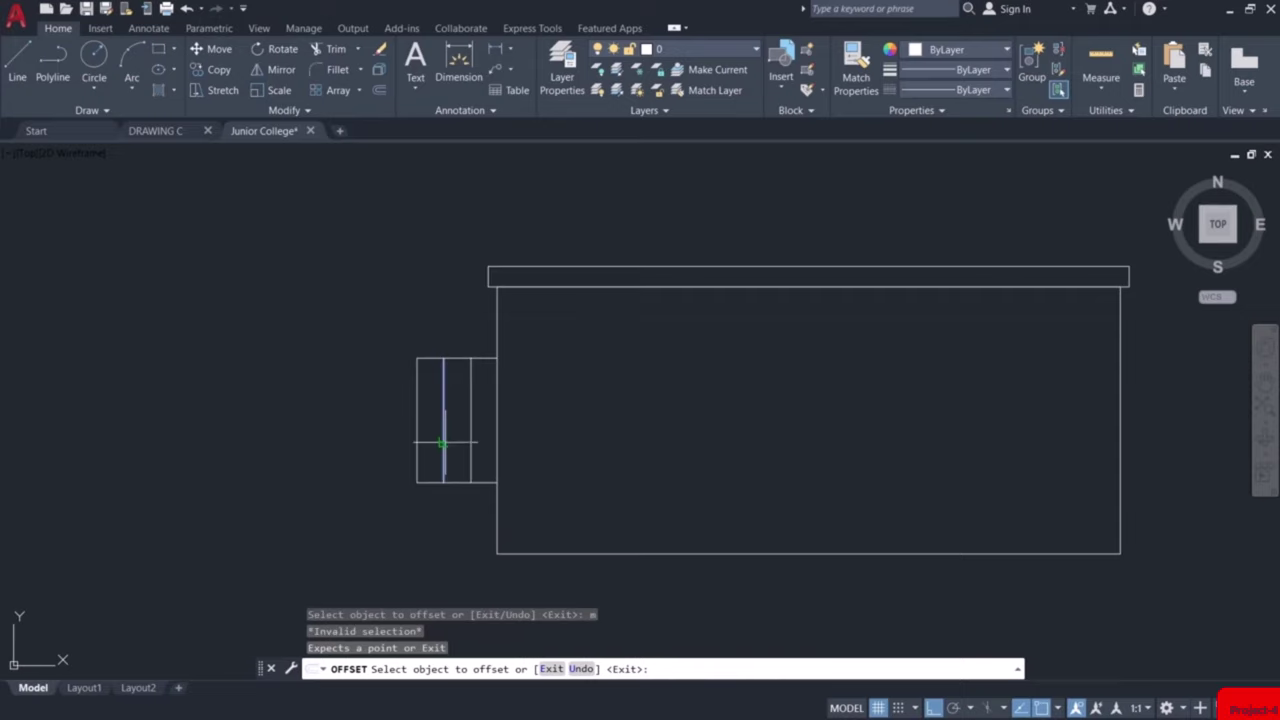
{"action": "left_click", "coordinate": [470, 443]}
{"action": "key", "text": "Escape"}
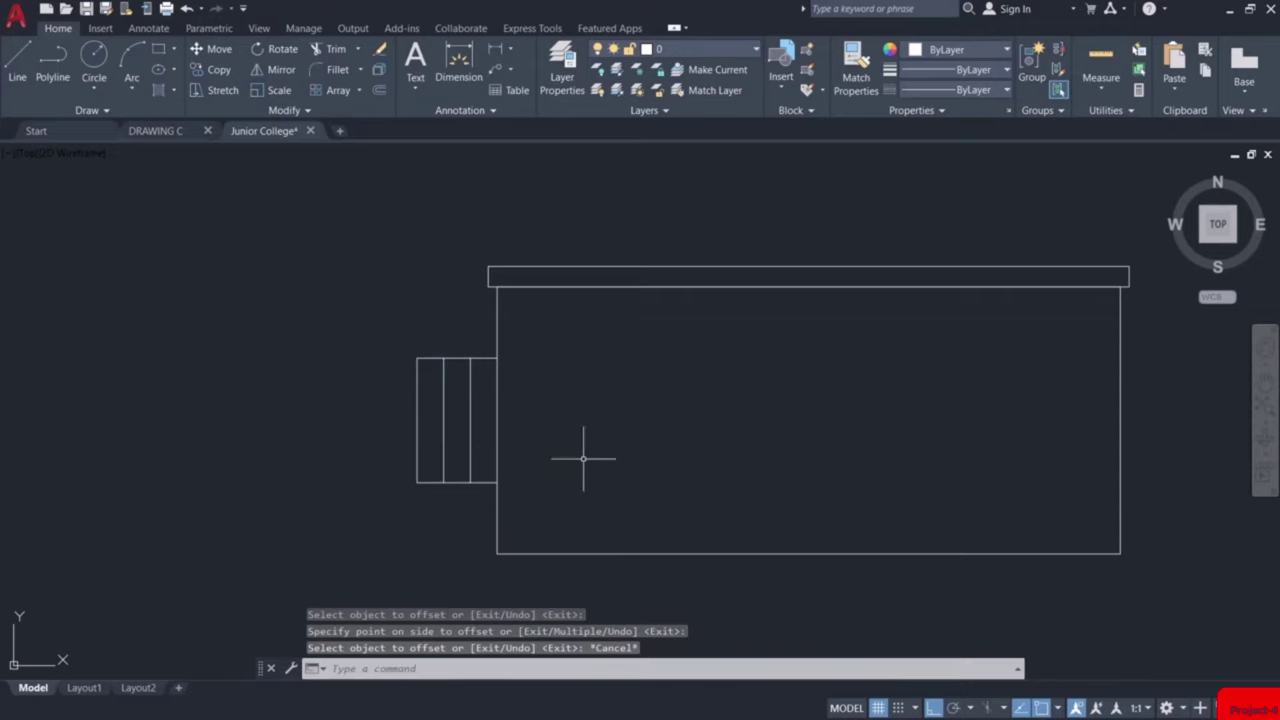
Mirror the stairs to the rectangle's right side about the vertical line through its lower edge's midpoint, keeping the originals
{"action": "middle_click_drag", "start_coordinate": [685, 467], "coordinate": [633, 421]}
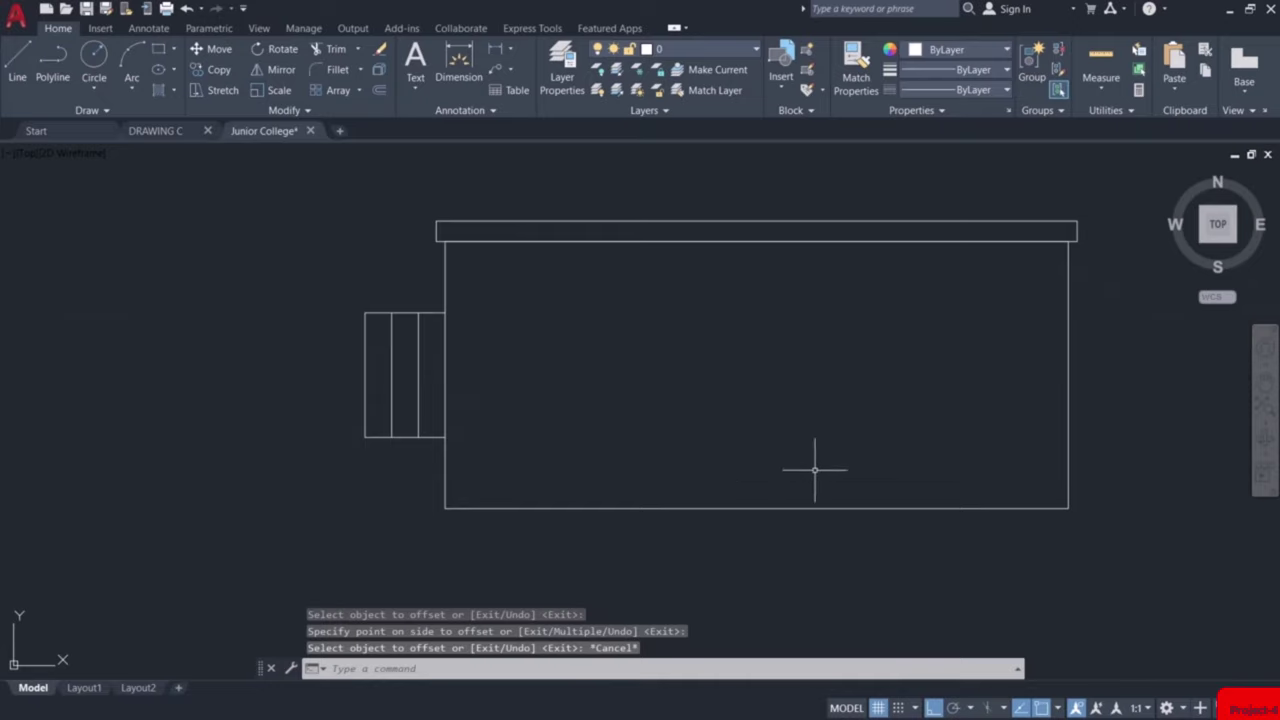
{"action": "type", "text": "mi"}
{"action": "key", "text": "Return"}
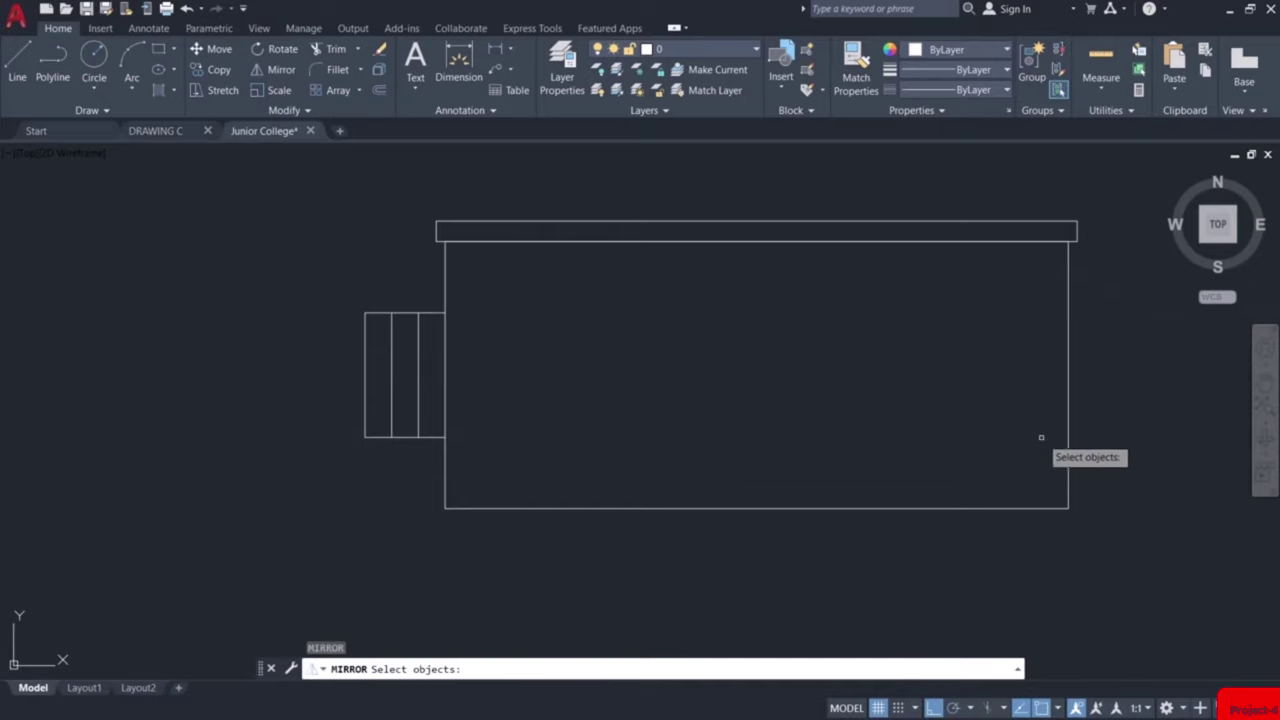
{"action": "left_click", "coordinate": [320, 280]}
{"action": "left_click", "coordinate": [509, 471]}
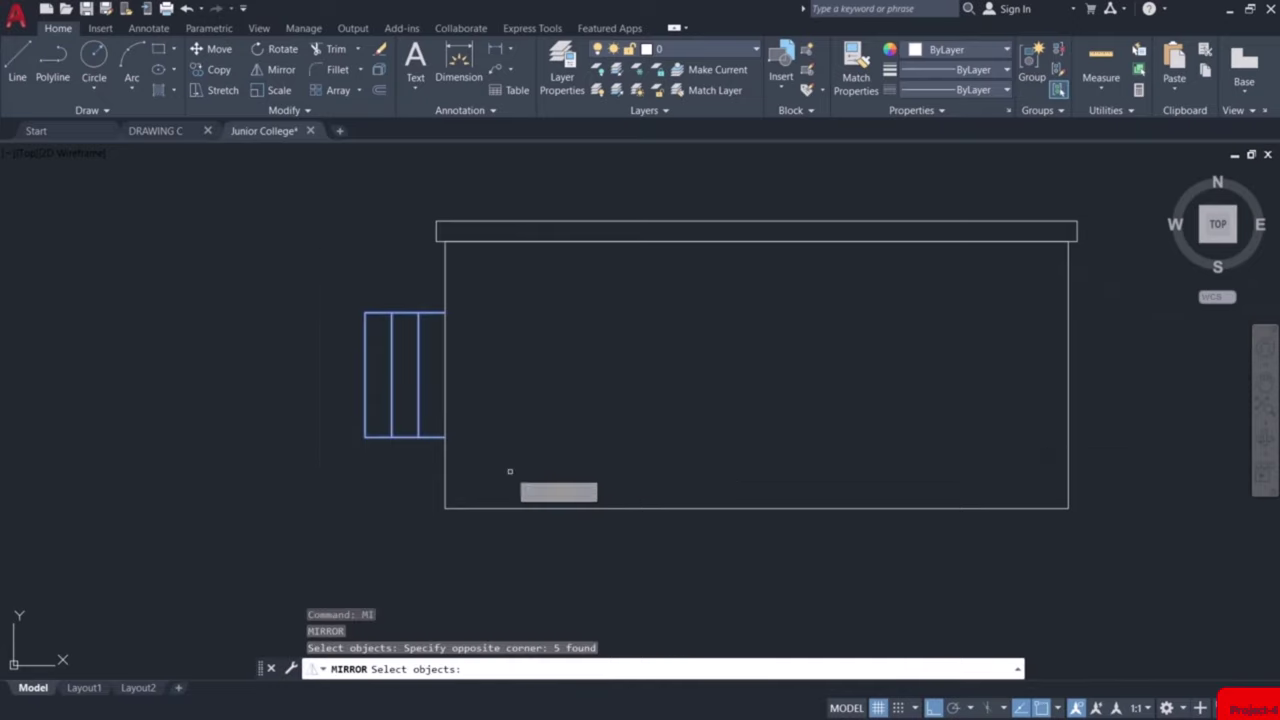
{"action": "key", "text": "Return"}
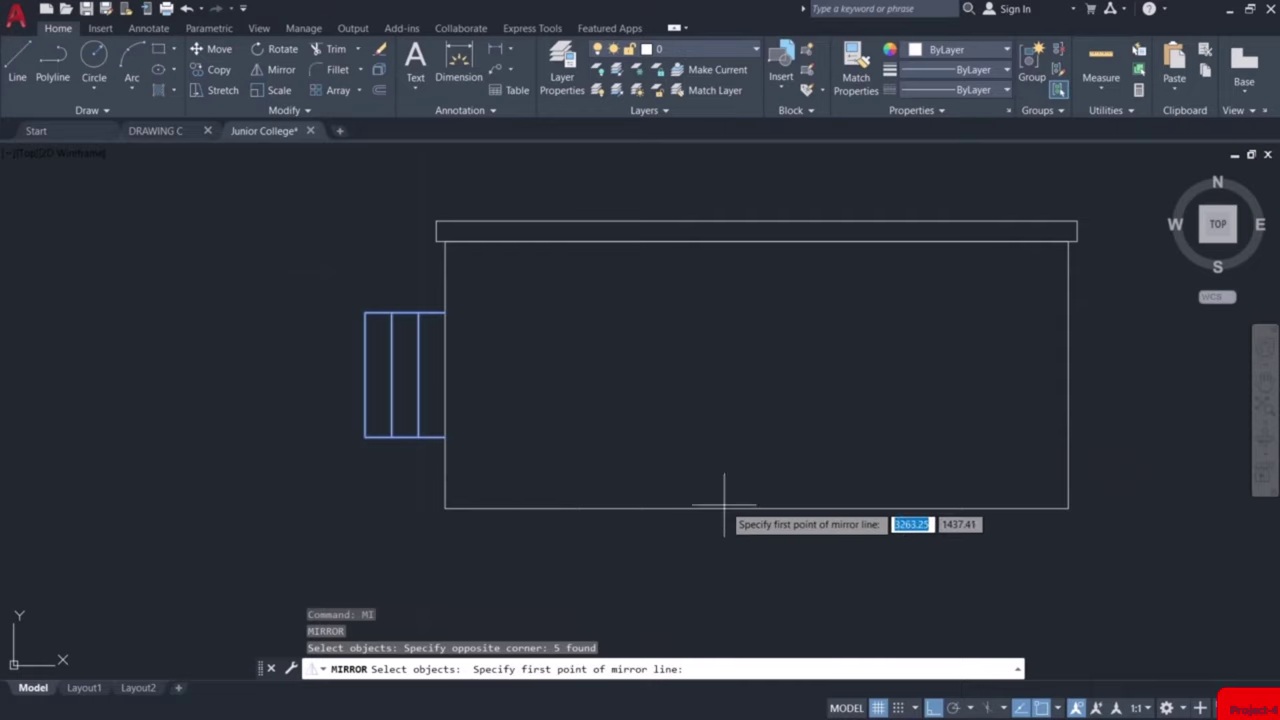
{"action": "left_click", "coordinate": [757, 508]}
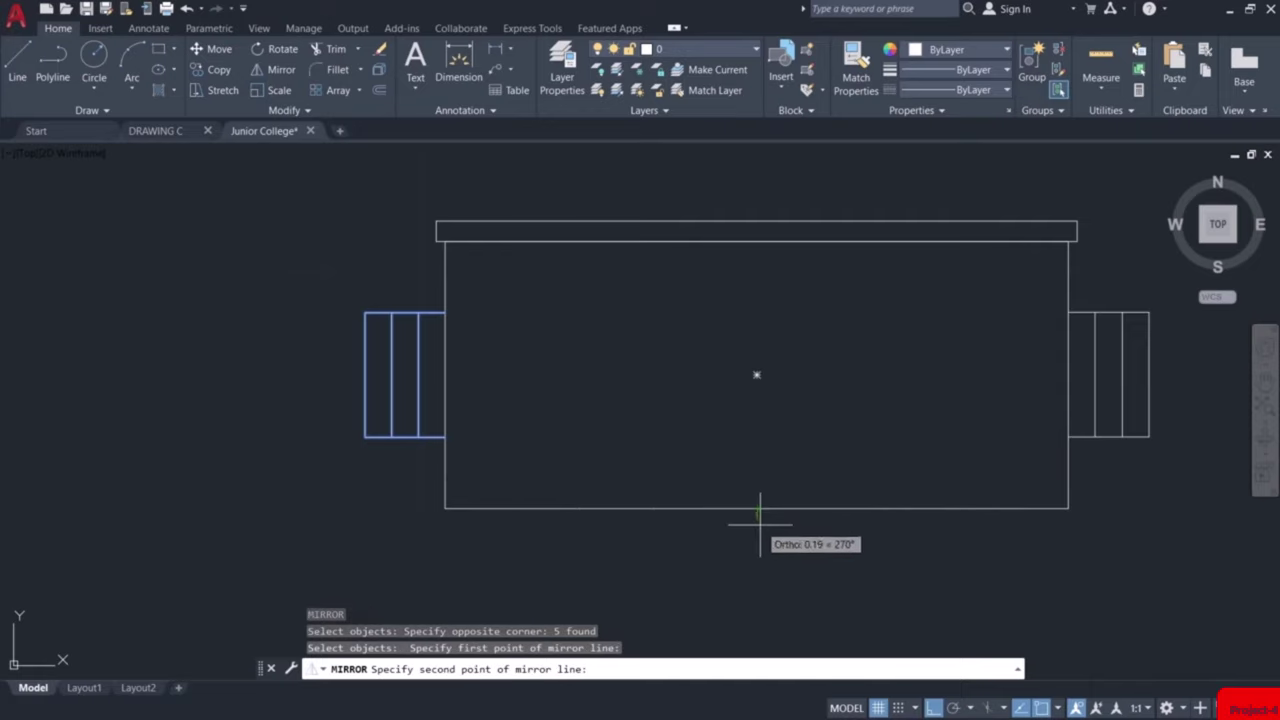
{"action": "left_click", "coordinate": [760, 522]}
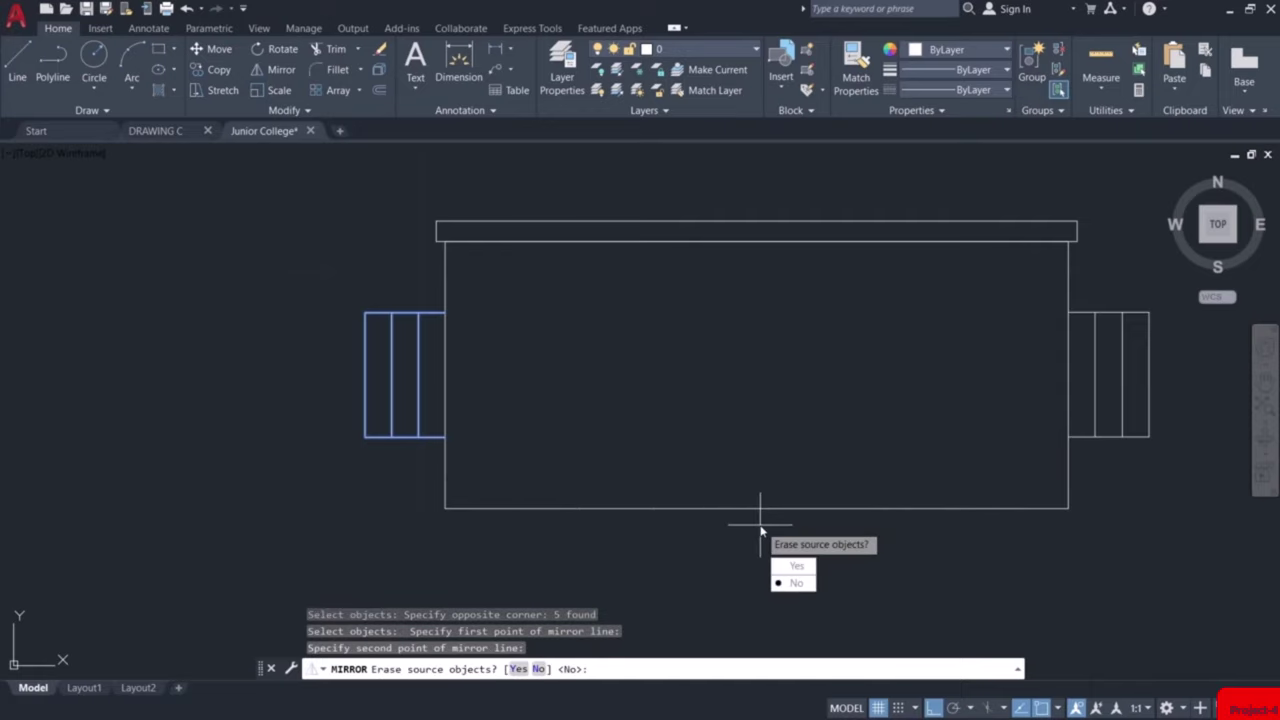
{"action": "left_click", "coordinate": [793, 582]}
Draw a 7 by 5.27 rectangle upward from the thin wall's upper edge, aligned with the lower rectangle's left side
{"action": "middle_click_drag", "start_coordinate": [763, 408], "coordinate": [744, 520]}
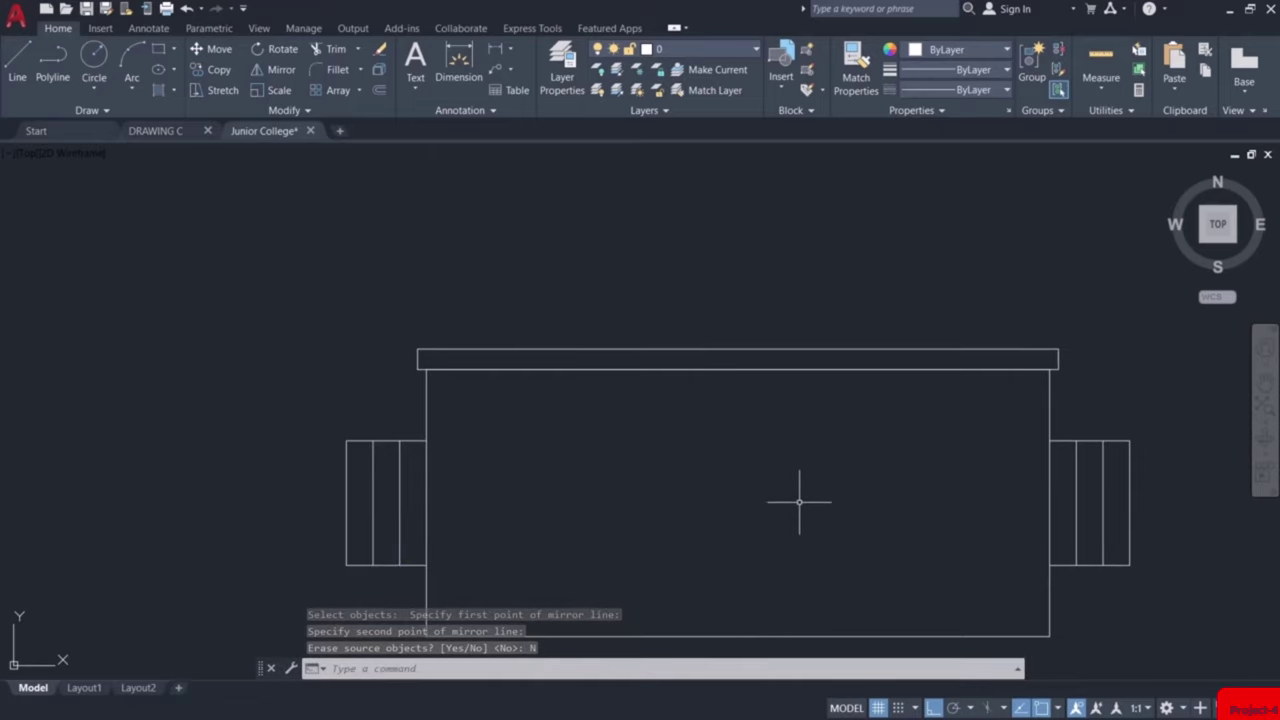
{"action": "type", "text": "rec"}
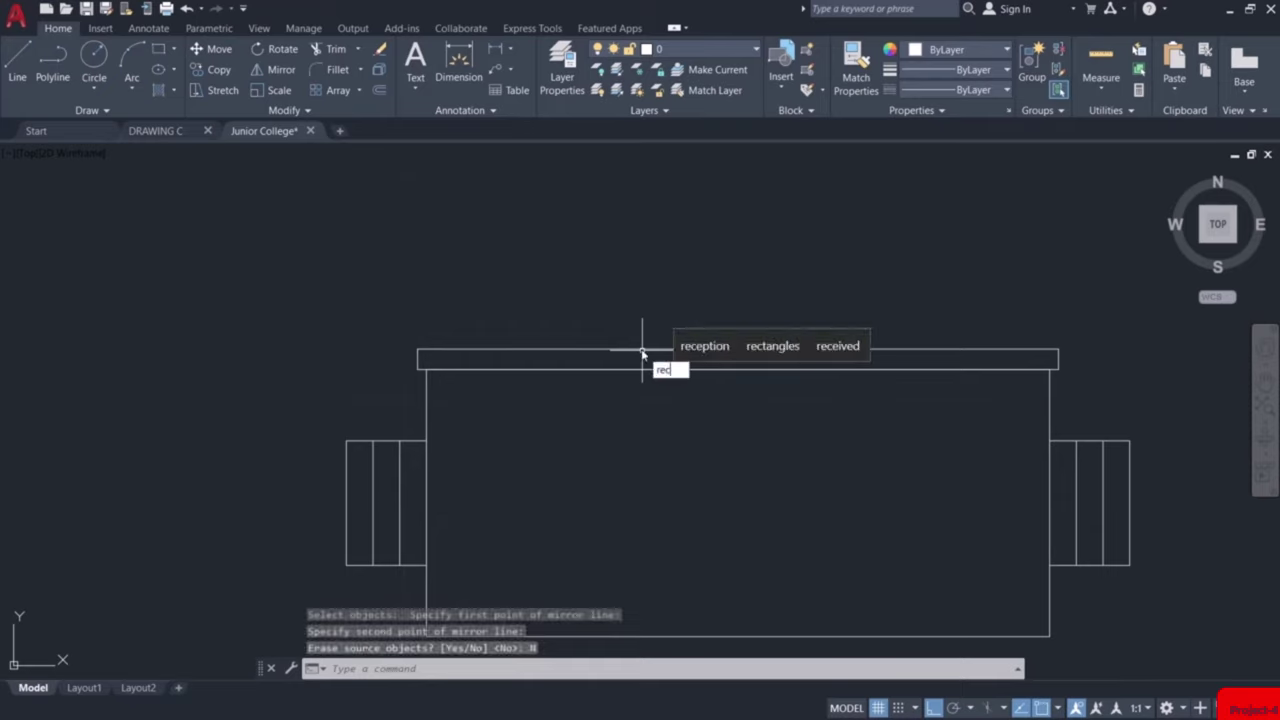
{"action": "key", "text": "Return"}
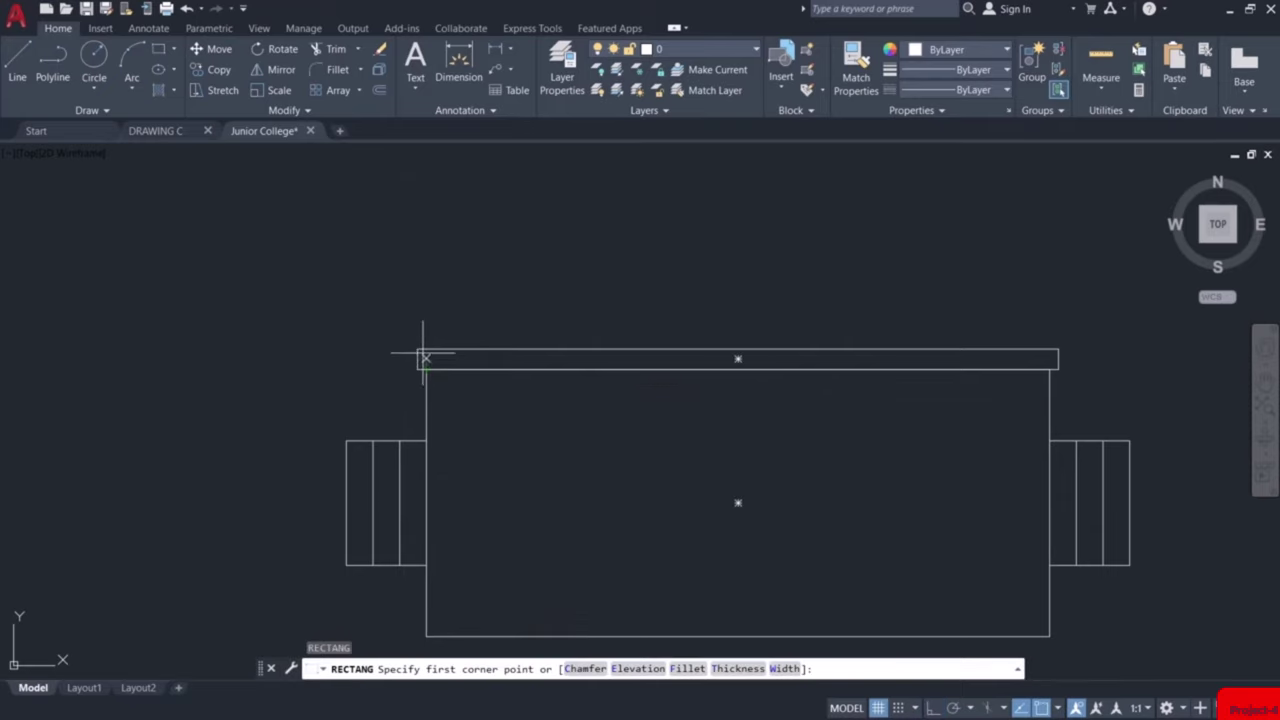
{"action": "left_click", "coordinate": [427, 350]}
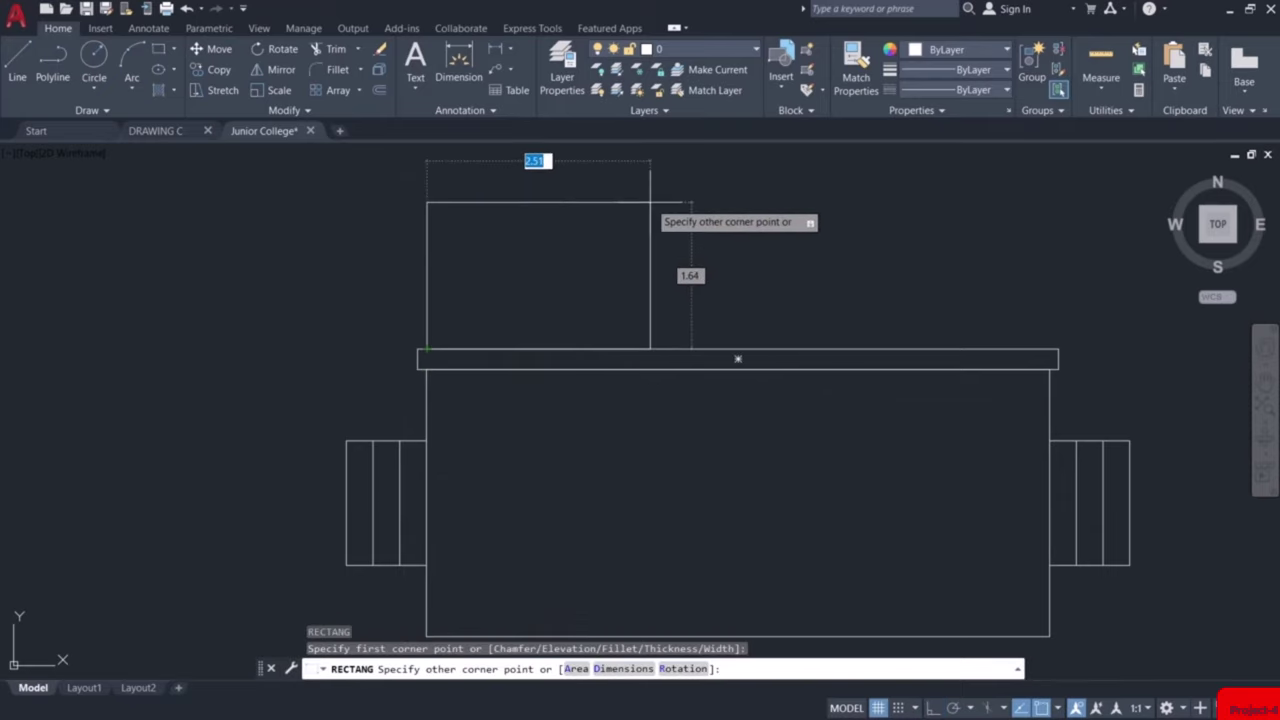
{"action": "type", "text": "d"}
{"action": "key", "text": "Return"}
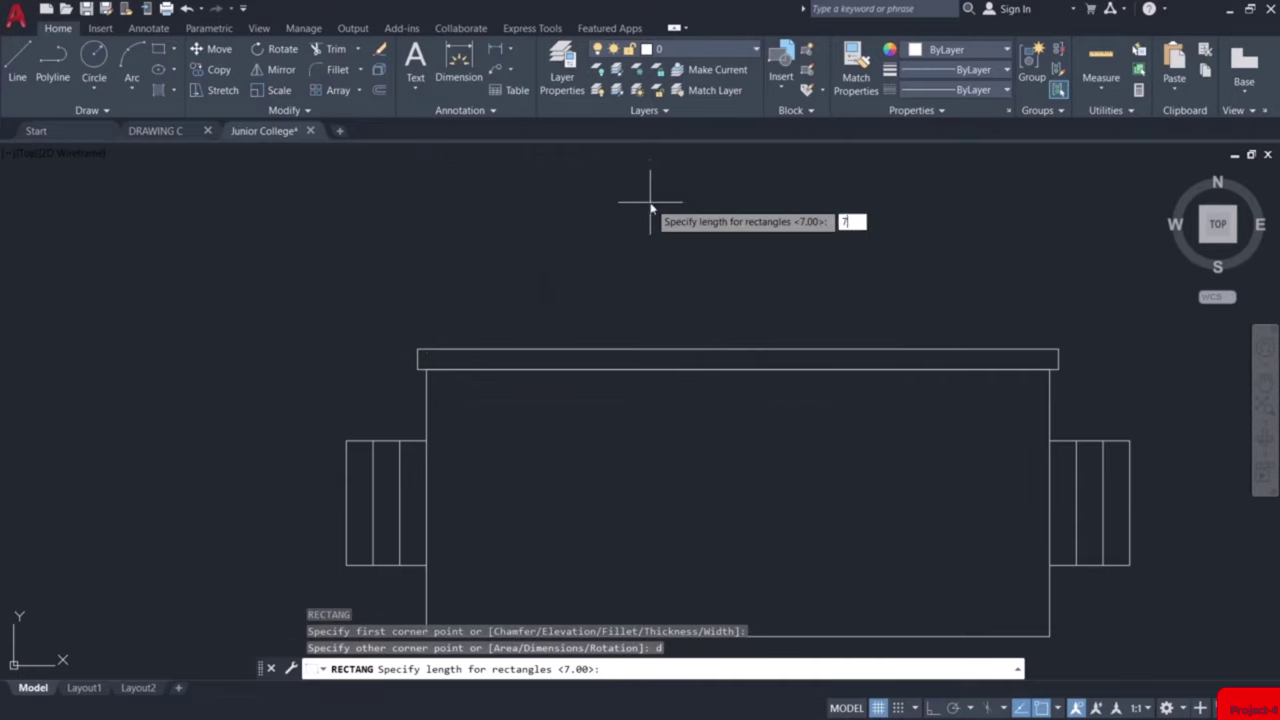
{"action": "key", "text": "Return"}
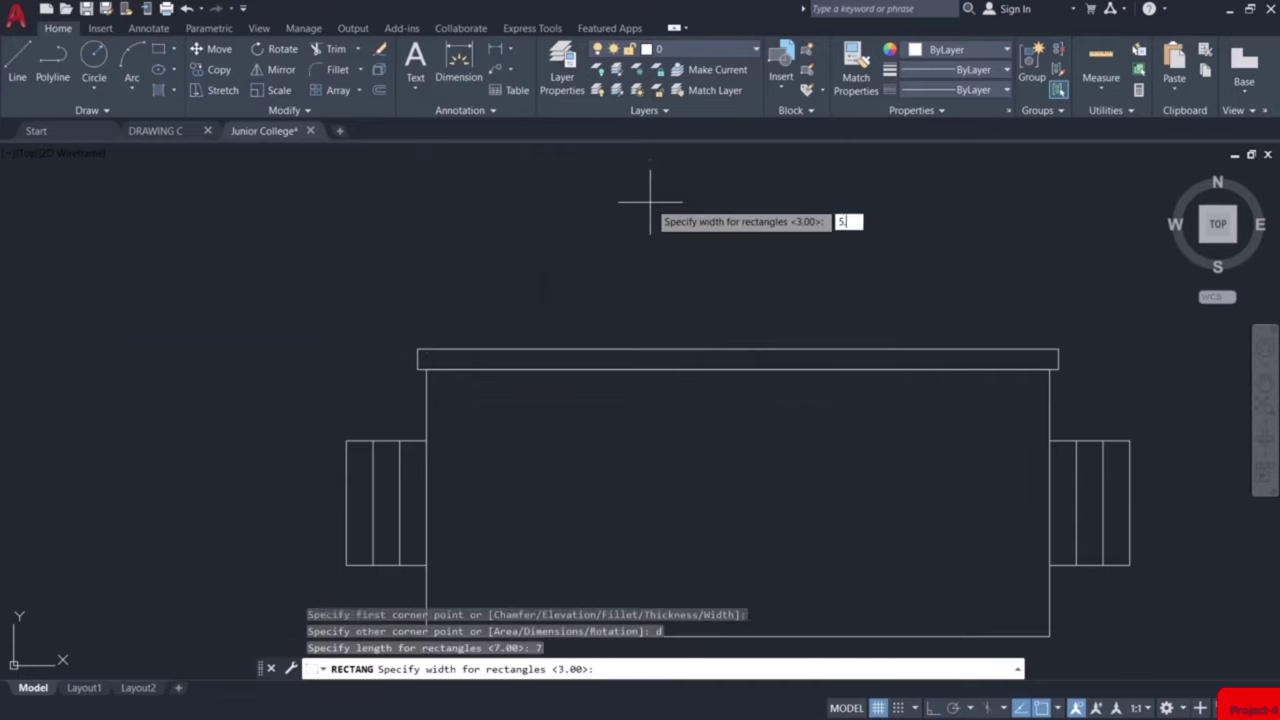
{"action": "type", "text": "5.27"}
{"action": "key", "text": "Return"}
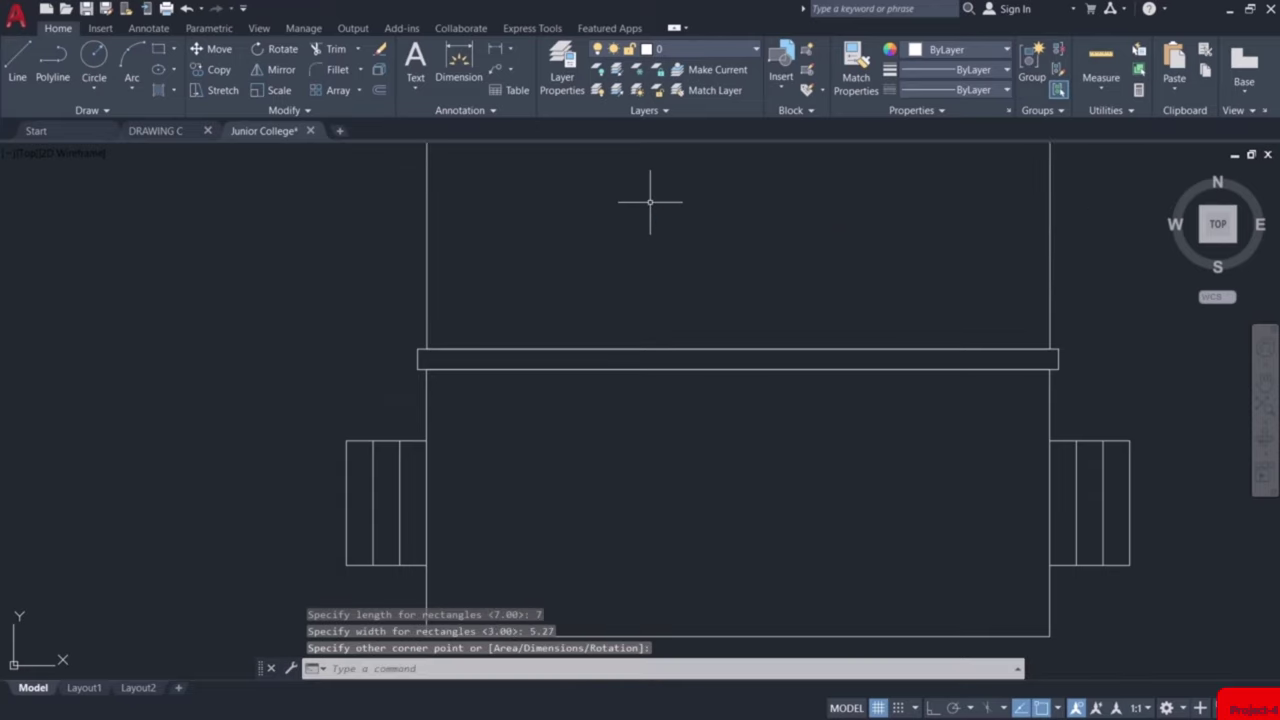
{"action": "scroll", "coordinate": [650, 201], "scroll_direction": "down", "scroll_amount": 2}
{"action": "middle_click_drag", "start_coordinate": [651, 201], "coordinate": [641, 366]}
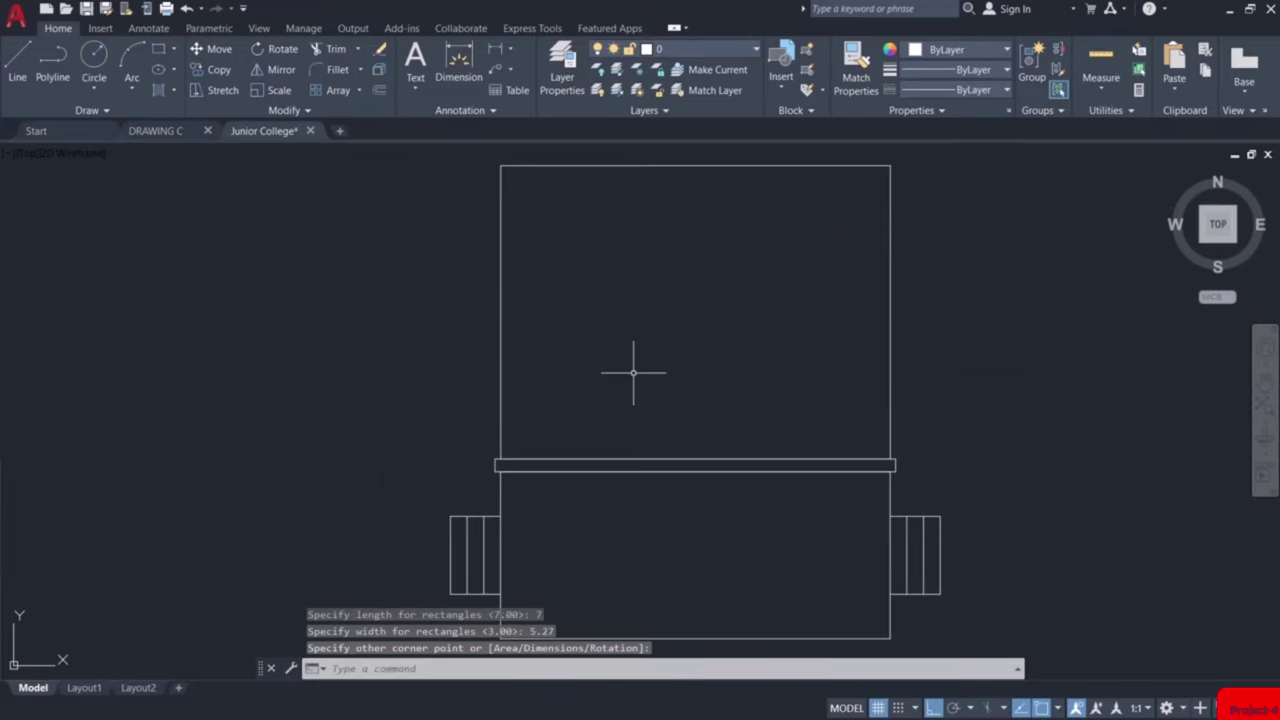
Offset the 7 by 5.27 rectangle outward by 0.23 to form the room's walls
{"action": "key", "text": "Escape"}
{"action": "type", "text": "o"}
{"action": "key", "text": "Return"}
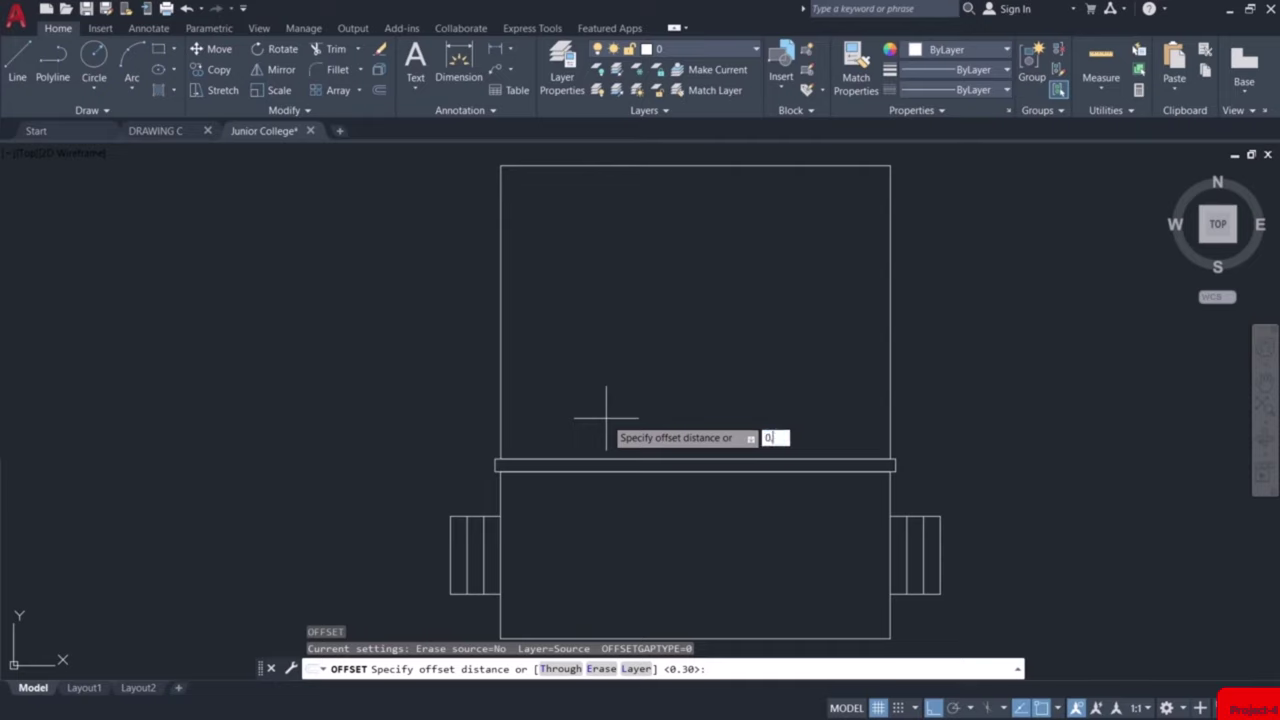
{"action": "type", "text": "0.23"}
{"action": "key", "text": "Return"}
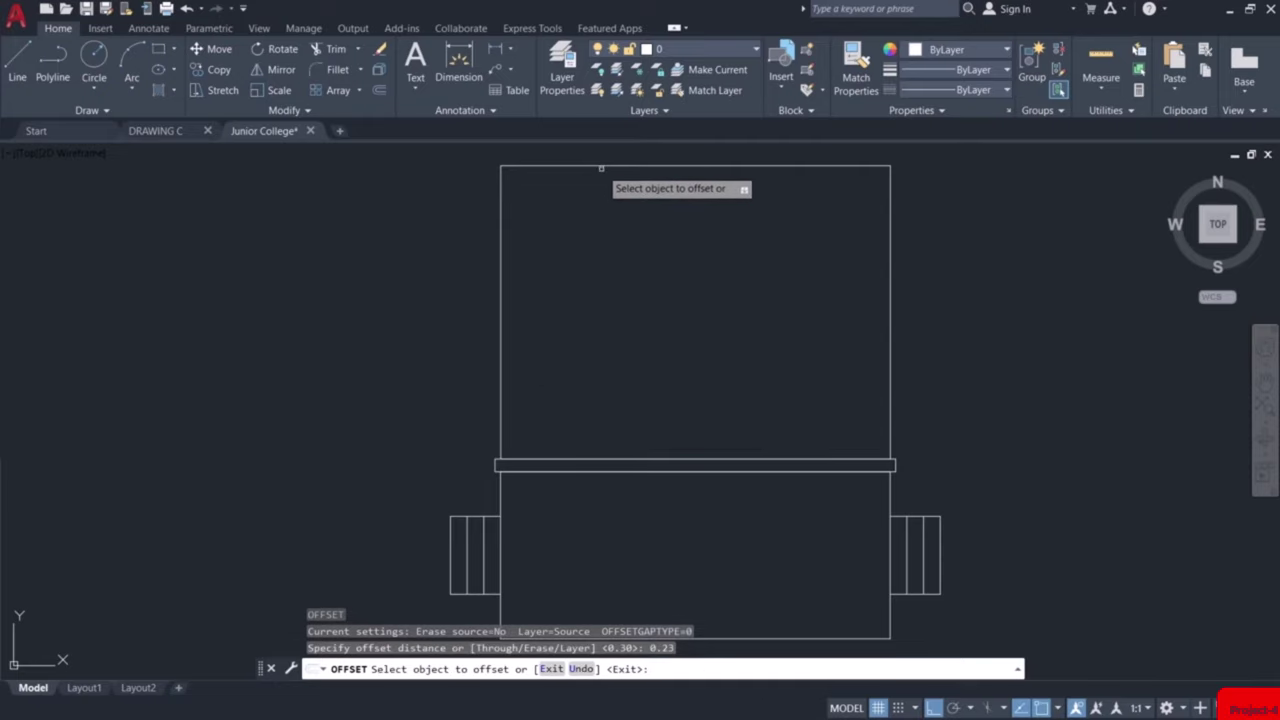
{"action": "left_click", "coordinate": [608, 165]}
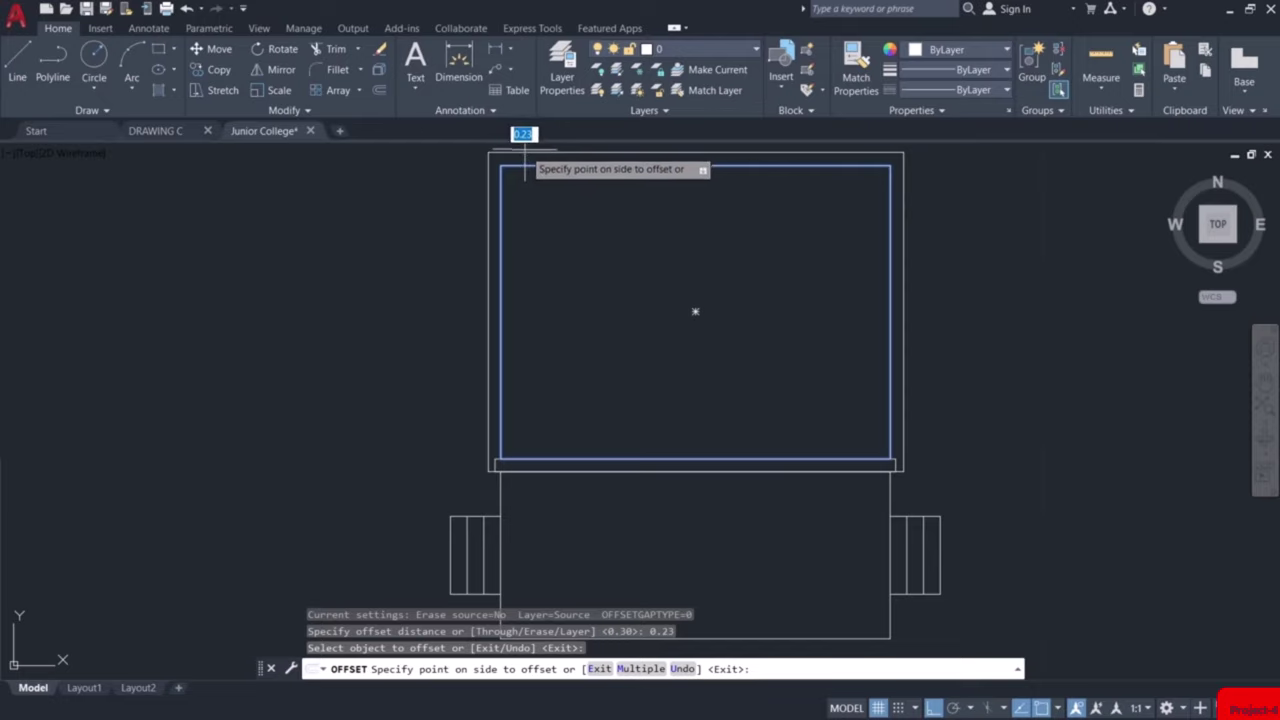
{"action": "middle_click_drag", "start_coordinate": [520, 131], "coordinate": [525, 229]}
{"action": "left_click", "coordinate": [522, 210]}
{"action": "scroll", "coordinate": [597, 357], "scroll_direction": "down", "scroll_amount": 3}
{"action": "key", "text": "Escape"}
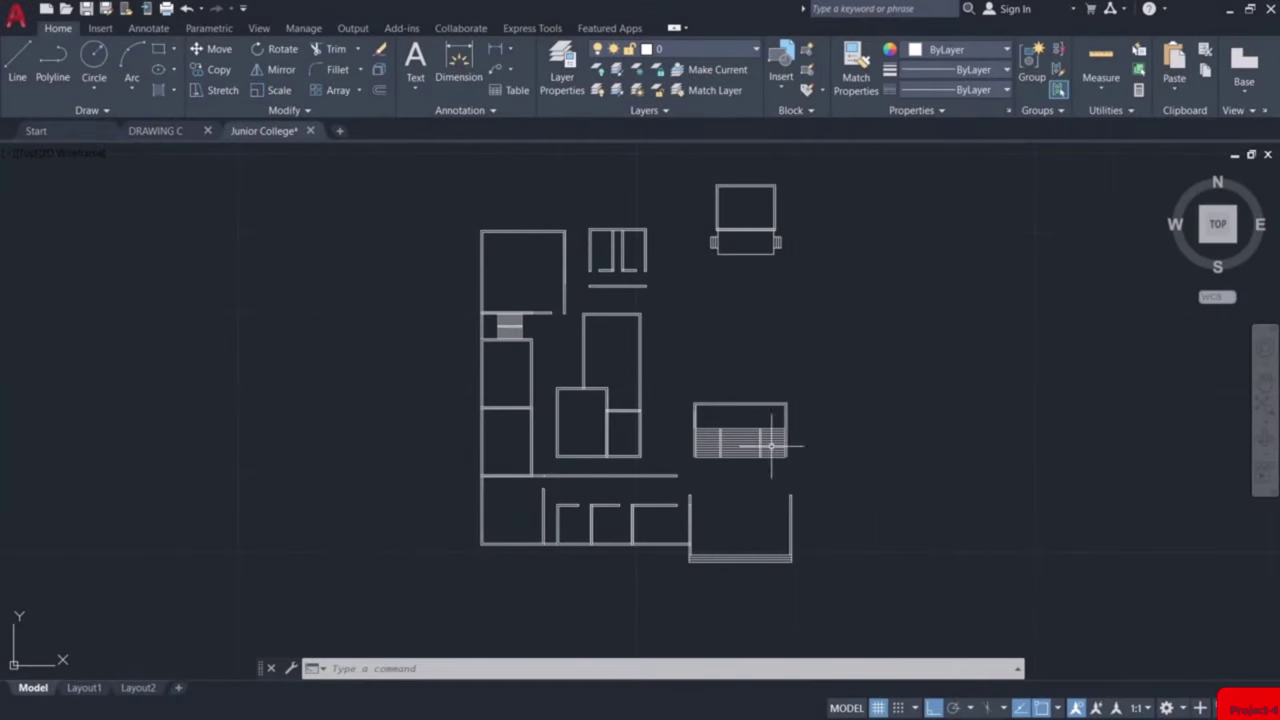
Mirror the entire left wing about the vertical line through the midpoint of the front entrance steps, keeping the originals
{"action": "left_click", "coordinate": [729, 533]}
{"action": "key", "text": "Escape"}
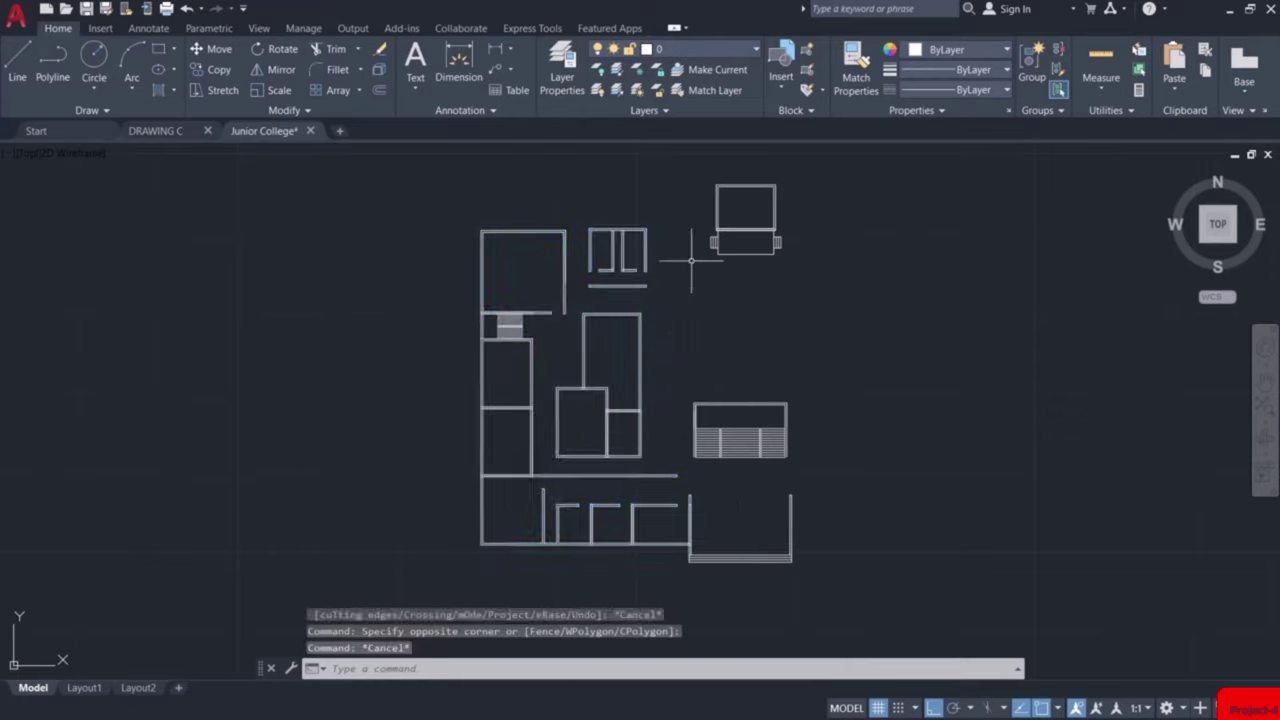
{"action": "left_click", "coordinate": [681, 206]}
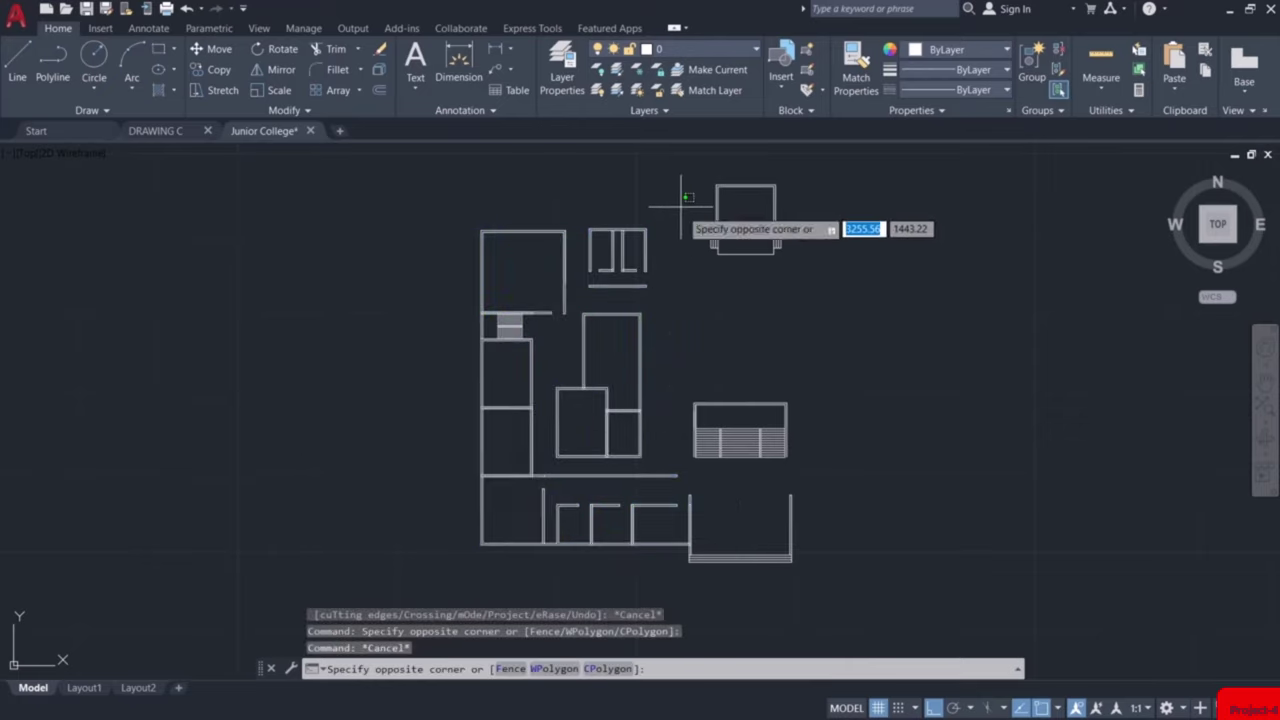
{"action": "left_click", "coordinate": [460, 567]}
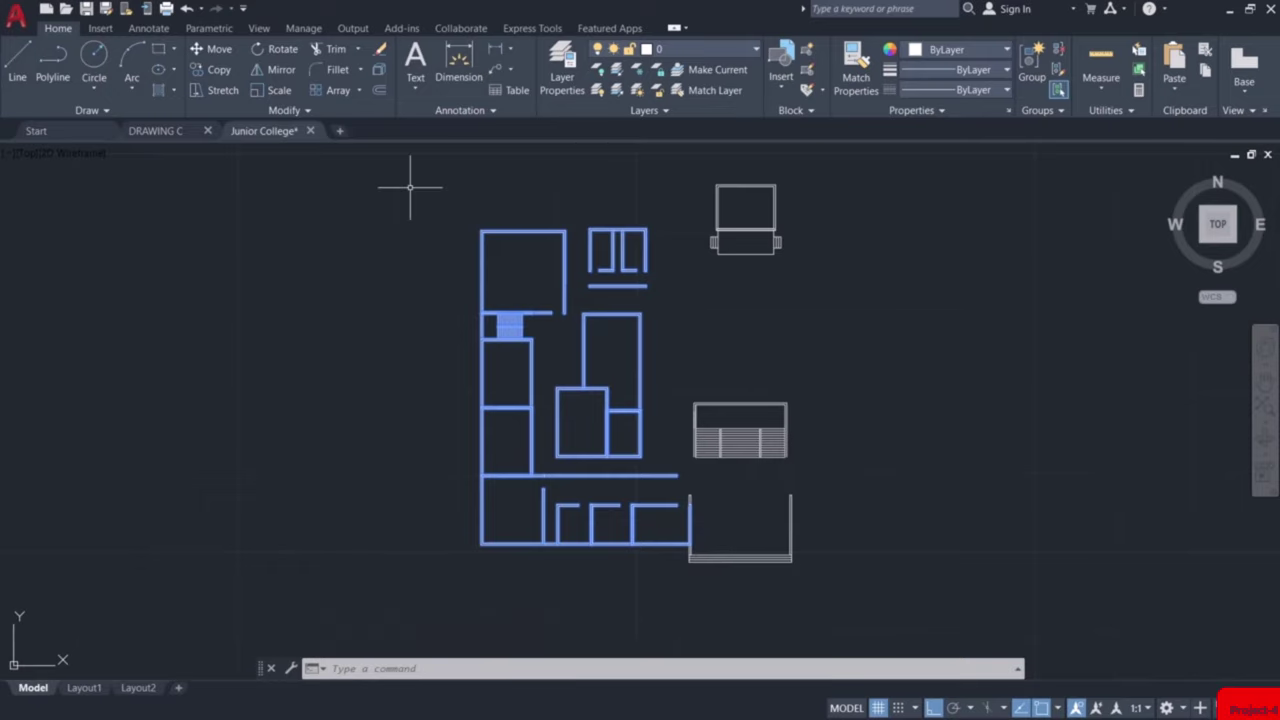
{"action": "type", "text": "mi"}
{"action": "key", "text": "Return"}
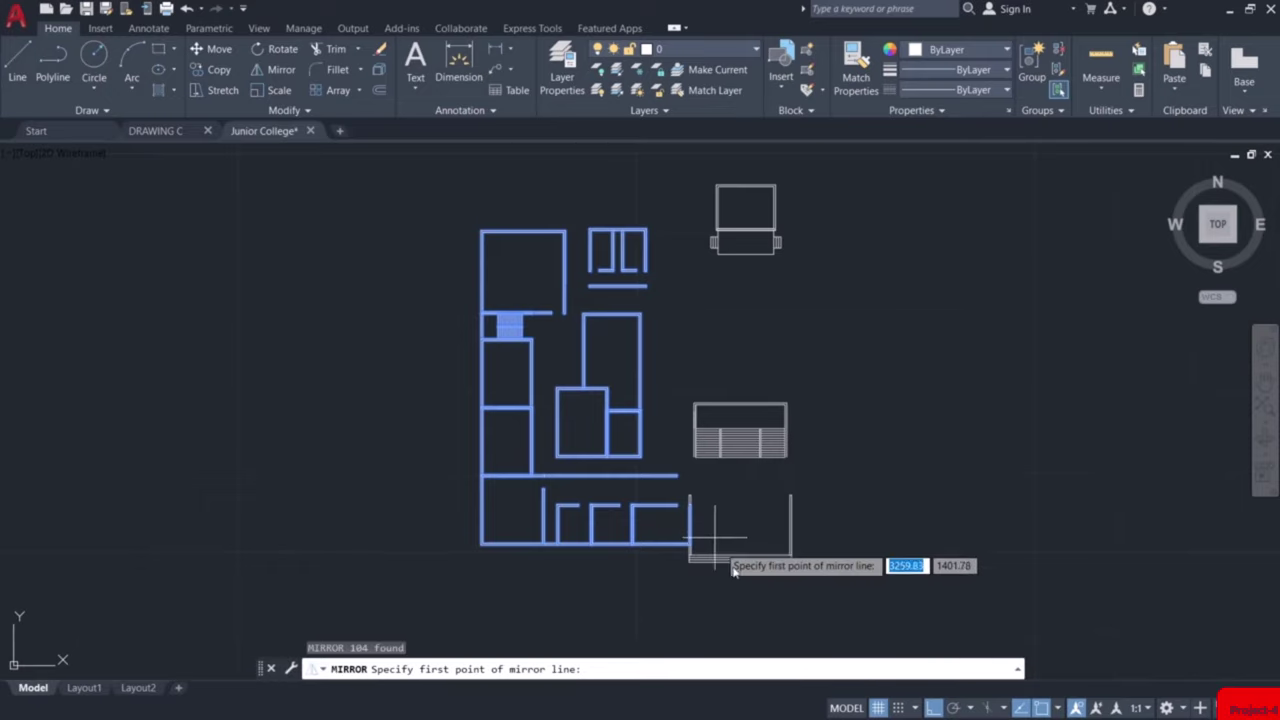
{"action": "scroll", "coordinate": [746, 580], "scroll_direction": "up", "scroll_amount": 5}
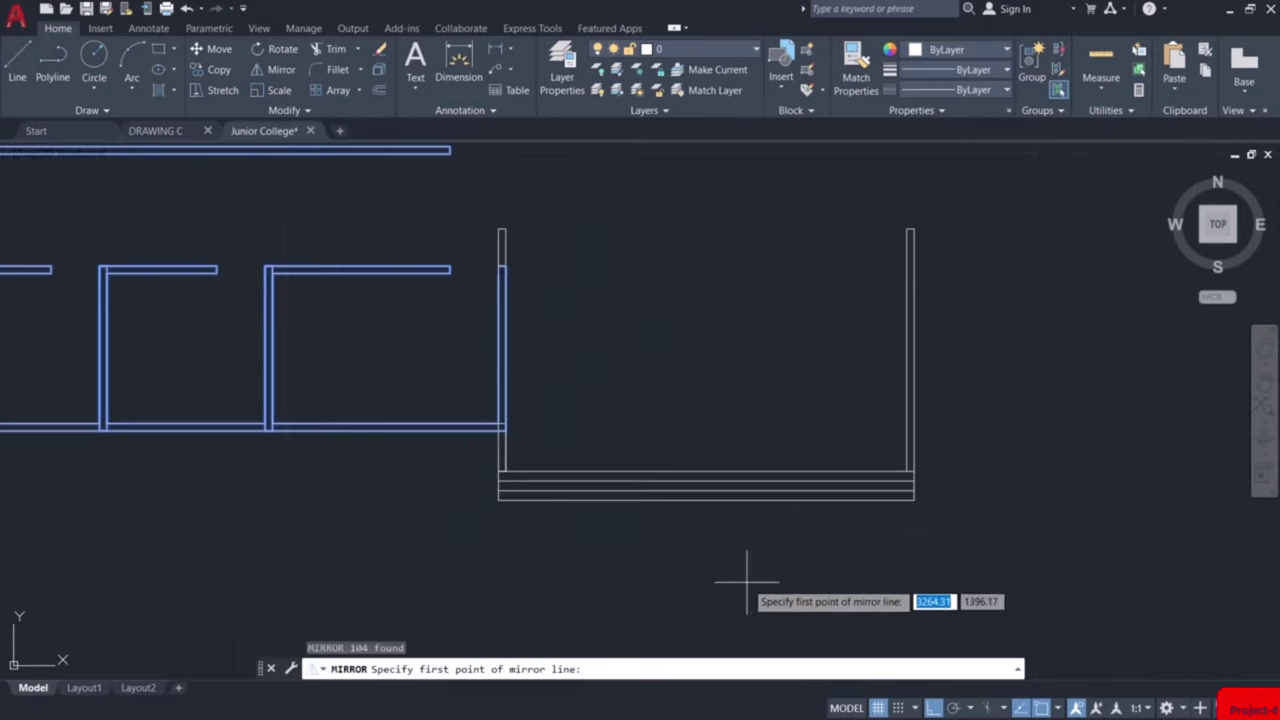
{"action": "left_click", "coordinate": [706, 470]}
{"action": "scroll", "coordinate": [714, 545], "scroll_direction": "down", "scroll_amount": 5}
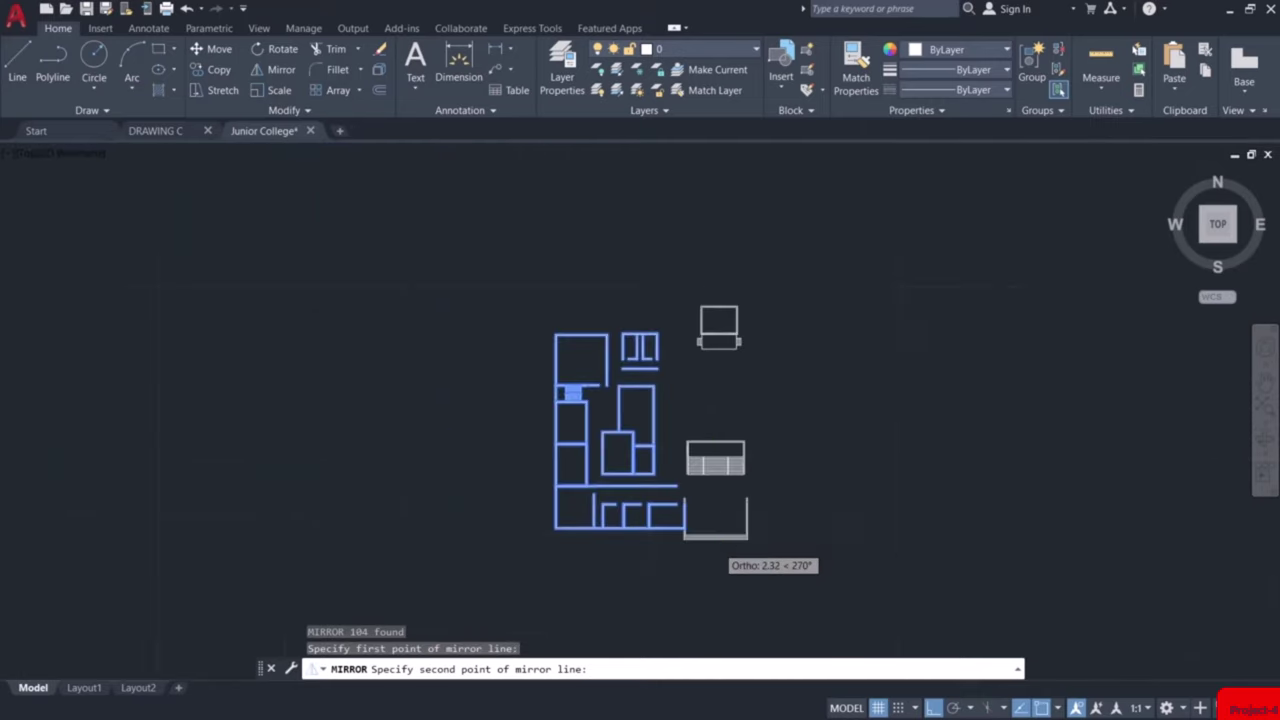
{"action": "left_click", "coordinate": [714, 566]}
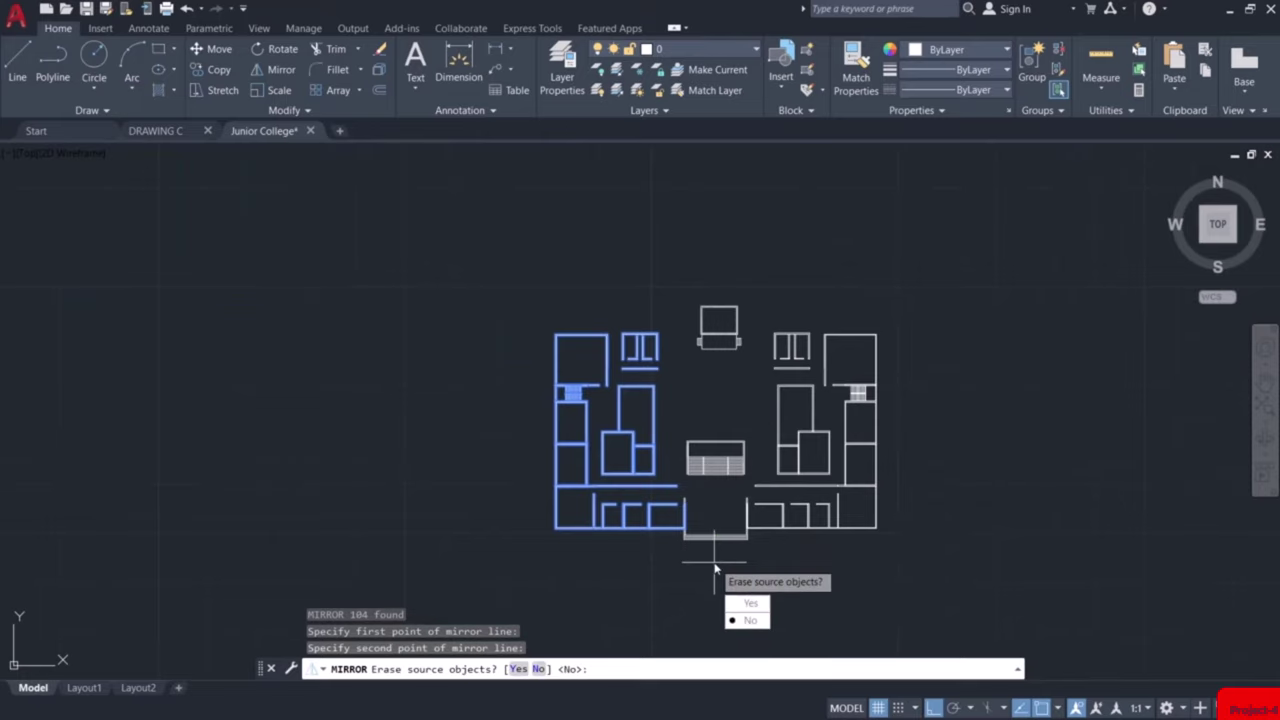
{"action": "left_click", "coordinate": [762, 621]}
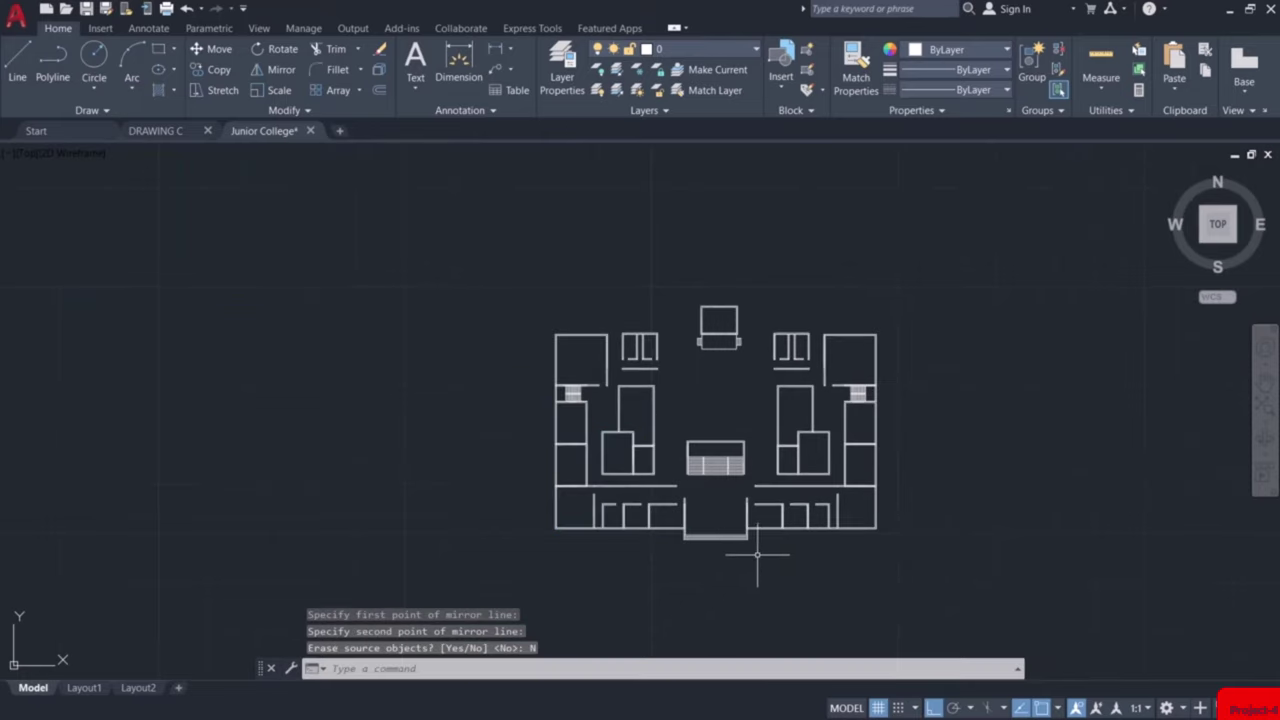
Trim the overlapping line ends where the left wing's small-room partitions meet the lower outer wall
{"action": "scroll", "coordinate": [748, 555], "scroll_direction": "up", "scroll_amount": 4}
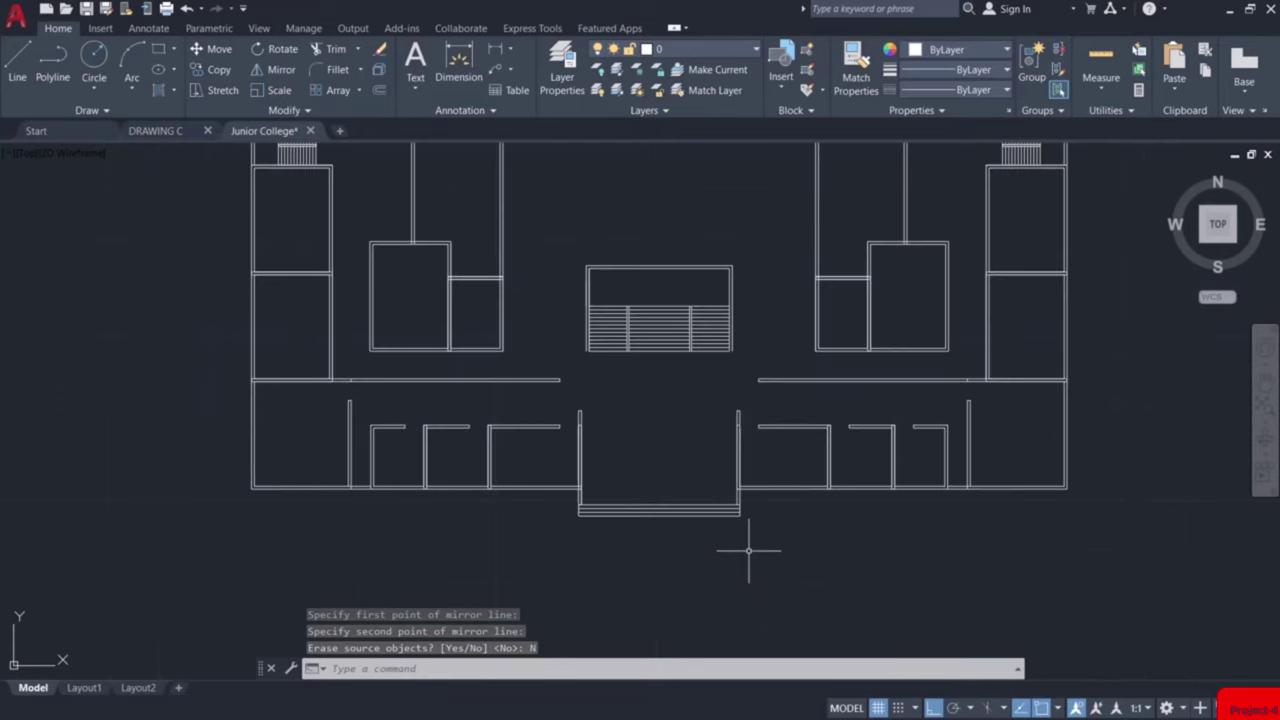
{"action": "scroll", "coordinate": [740, 520], "scroll_direction": "up", "scroll_amount": 3}
{"action": "type", "text": "tr"}
{"action": "key", "text": "Return"}
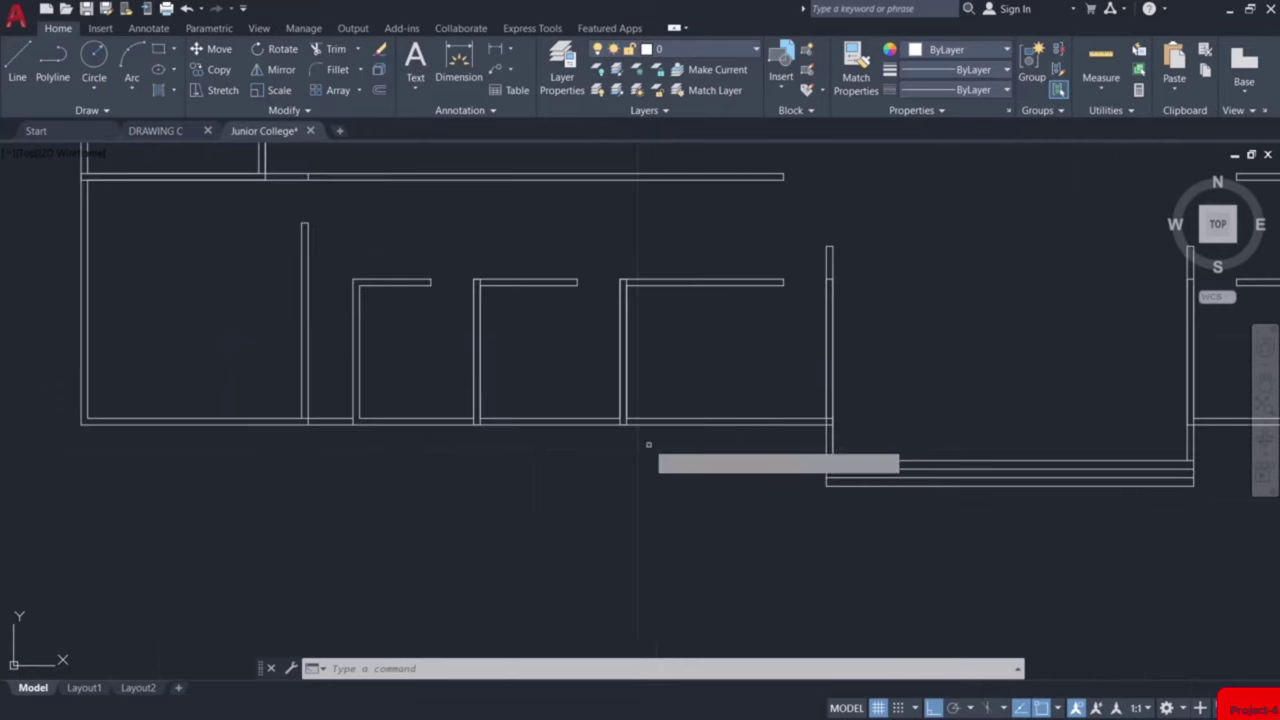
{"action": "scroll", "coordinate": [605, 431], "scroll_direction": "up", "scroll_amount": 2}
{"action": "scroll", "coordinate": [720, 366], "scroll_direction": "up", "scroll_amount": 2}
{"action": "mouse_move", "coordinate": [720, 366]}
{"action": "left_mouse_down"}
{"action": "mouse_move", "coordinate": [729, 349]}
{"action": "mouse_move", "coordinate": [634, 366]}
{"action": "mouse_move", "coordinate": [703, 377]}
{"action": "left_mouse_up"}
{"action": "scroll", "coordinate": [703, 378], "scroll_direction": "down", "scroll_amount": 4}
{"action": "scroll", "coordinate": [551, 380], "scroll_direction": "up", "scroll_amount": 6}
{"action": "left_click_drag", "start_coordinate": [626, 354], "coordinate": [447, 358]}
{"action": "scroll", "coordinate": [491, 366], "scroll_direction": "down", "scroll_amount": 4}
{"action": "scroll", "coordinate": [480, 362], "scroll_direction": "up", "scroll_amount": 4}
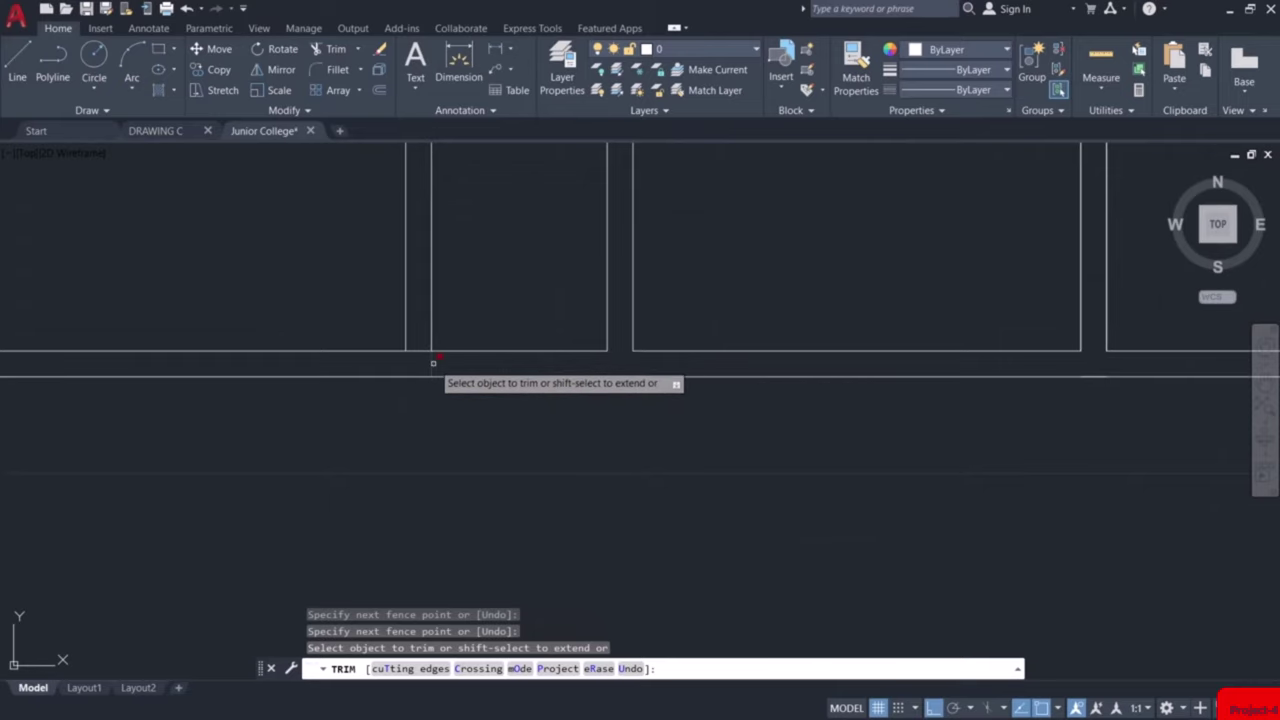
{"action": "scroll", "coordinate": [440, 375], "scroll_direction": "down", "scroll_amount": 3}
{"action": "scroll", "coordinate": [489, 303], "scroll_direction": "up", "scroll_amount": 5}
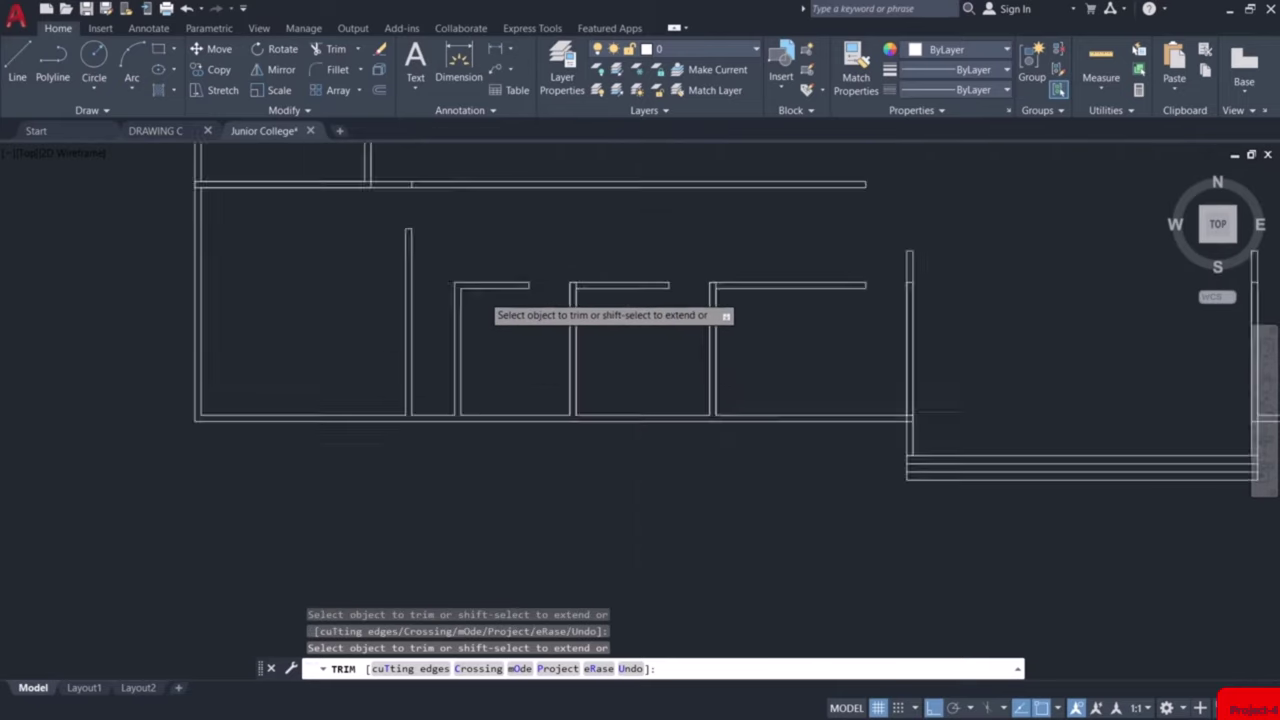
Trim the short leftover line across the upper-left wall corner of the middle small room in the left wing
{"action": "scroll", "coordinate": [660, 306], "scroll_direction": "down", "scroll_amount": 3}
{"action": "scroll", "coordinate": [634, 297], "scroll_direction": "up", "scroll_amount": 3}
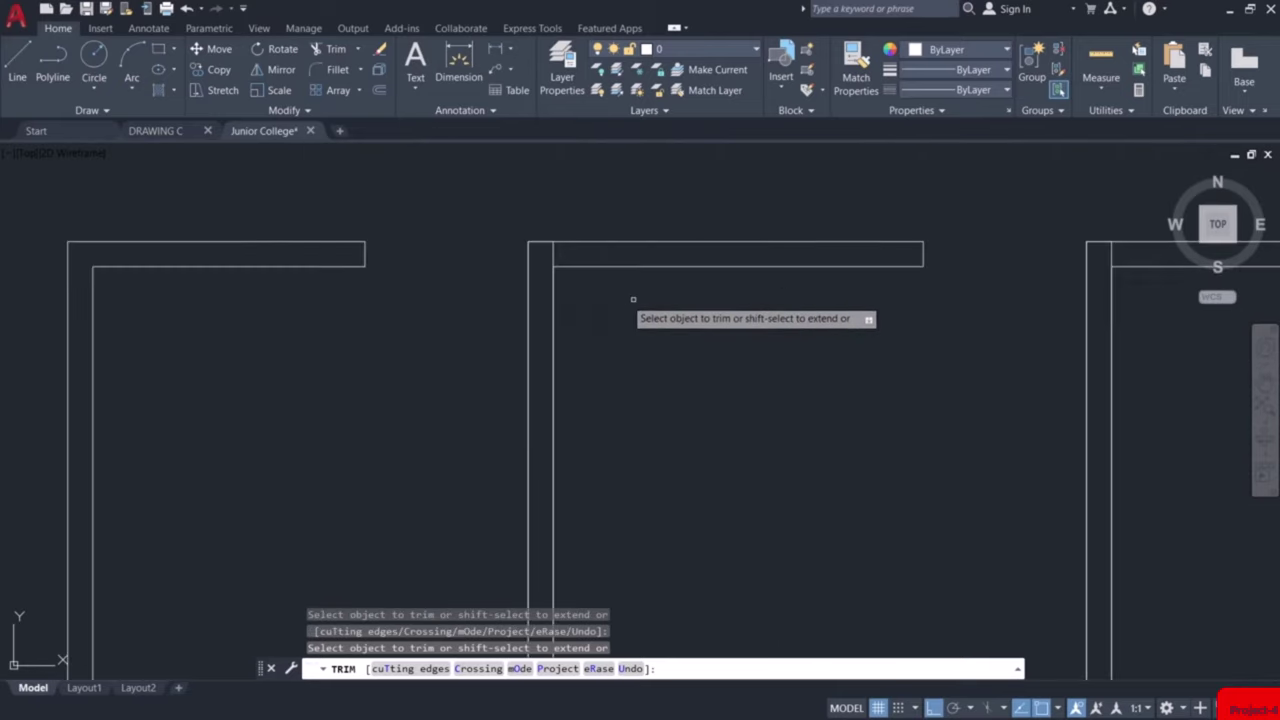
{"action": "left_click", "coordinate": [550, 254]}
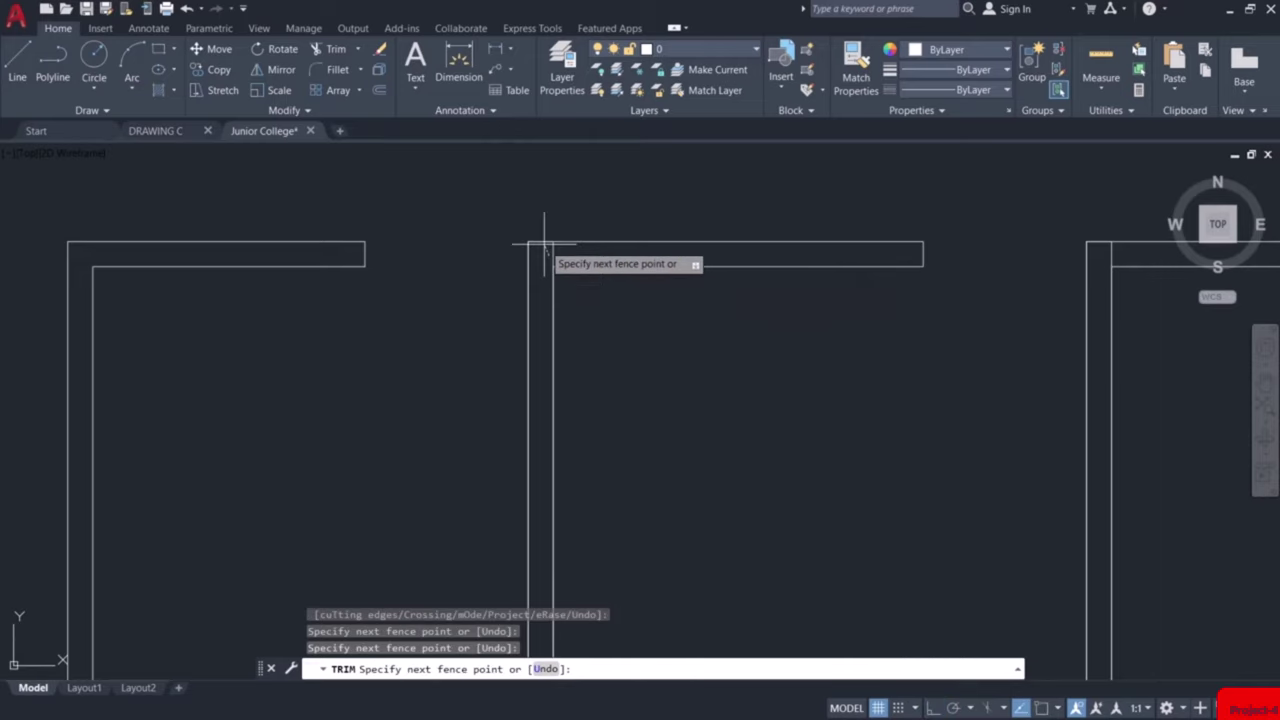
{"action": "key", "text": "Return"}
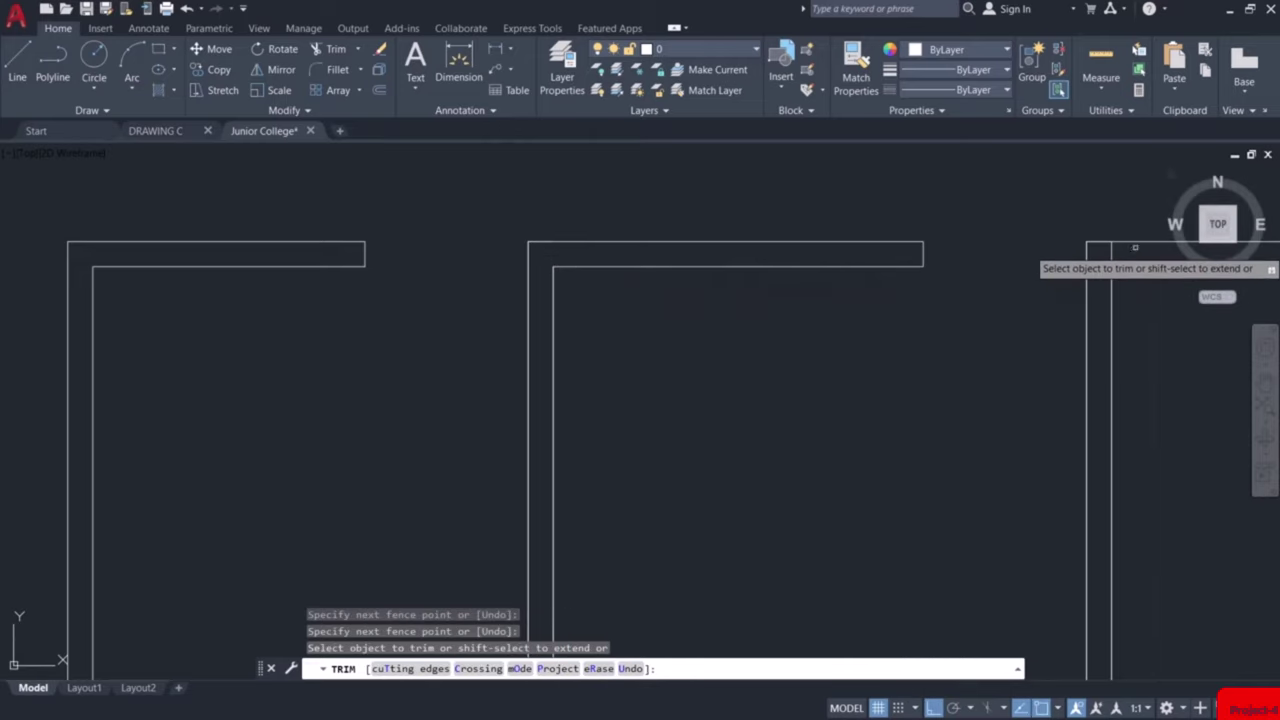
{"action": "key", "text": "Escape"}
{"action": "scroll", "coordinate": [891, 515], "scroll_direction": "down", "scroll_amount": 10}
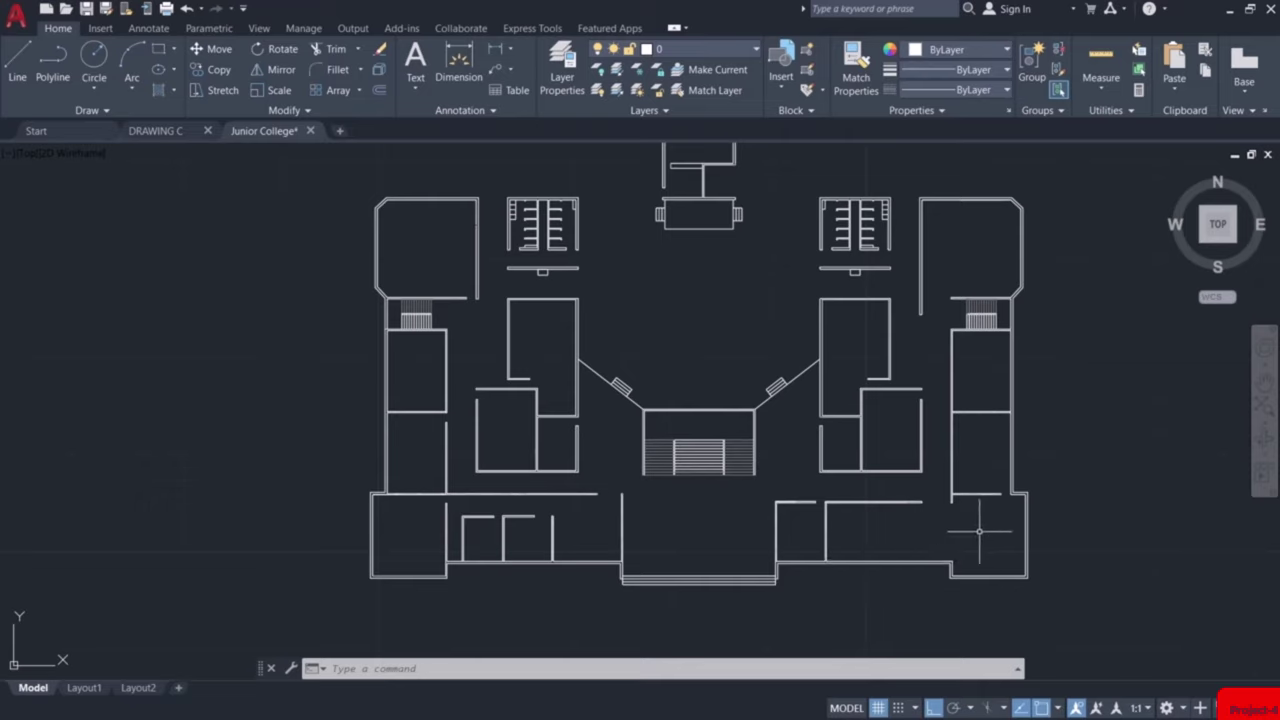
{"action": "scroll", "coordinate": [636, 400], "scroll_direction": "up", "scroll_amount": 6}
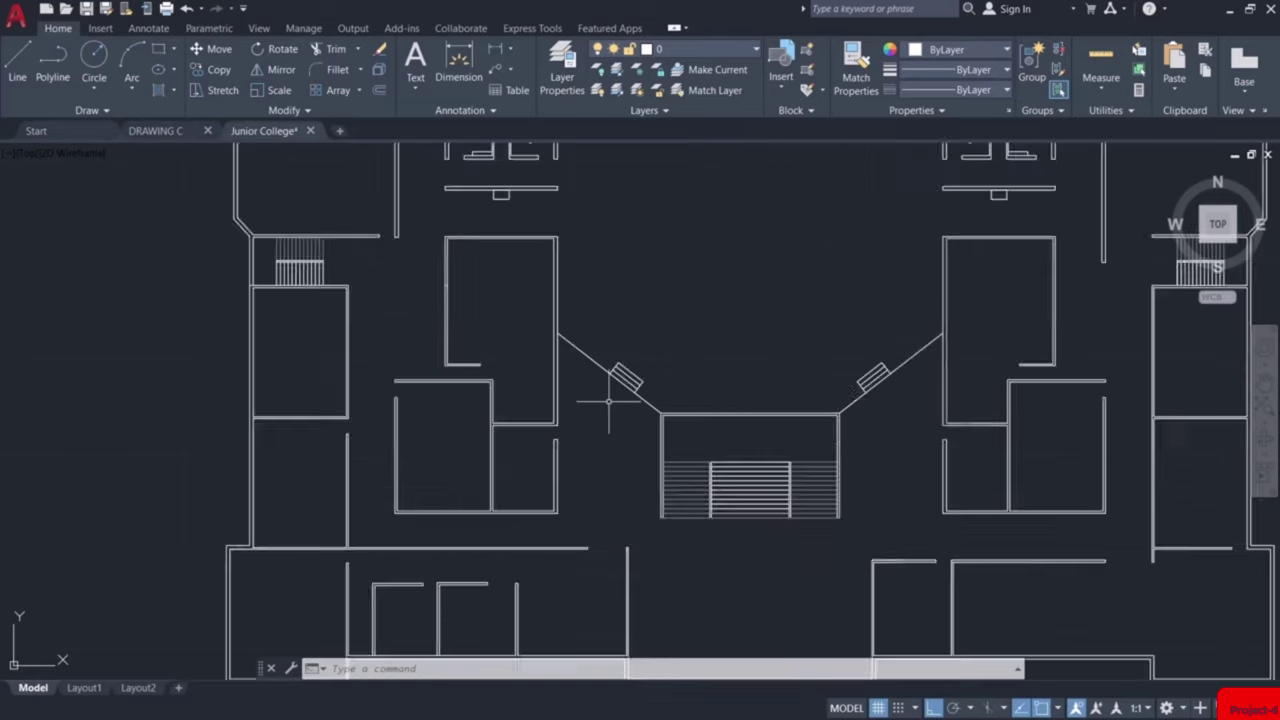
{"action": "middle_click_drag", "start_coordinate": [916, 376], "coordinate": [680, 429]}
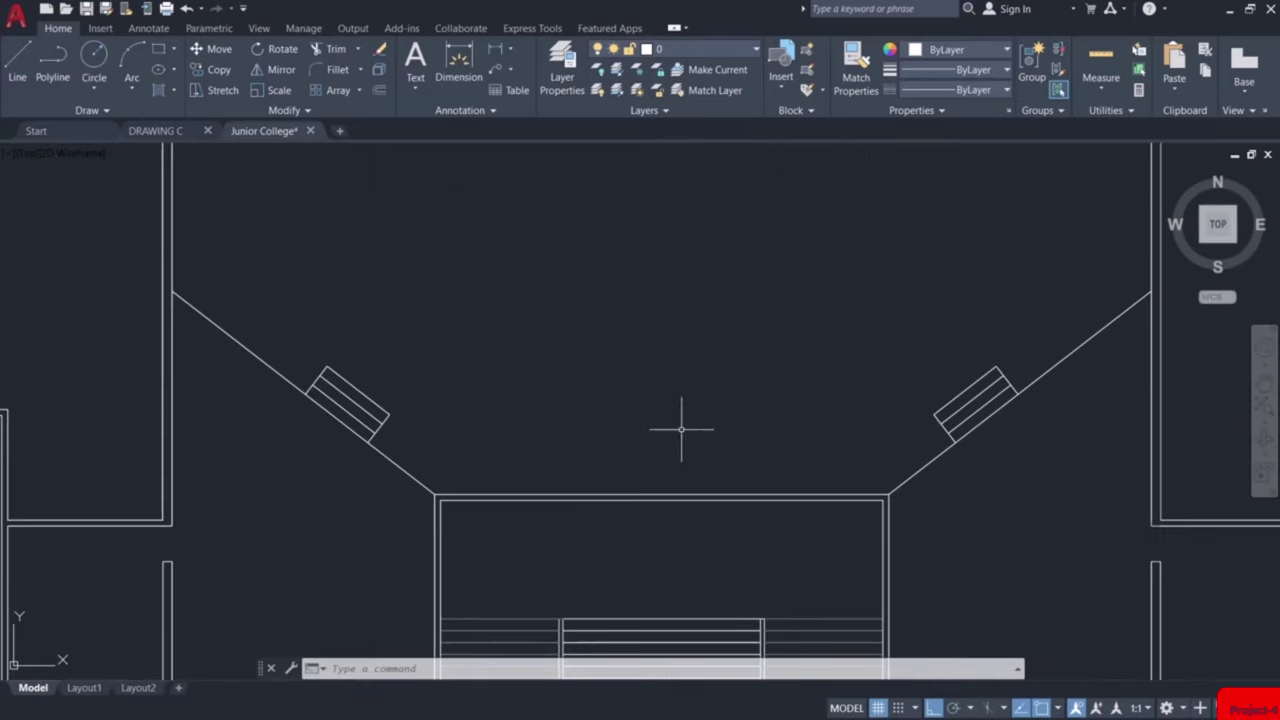
{"action": "scroll", "coordinate": [1010, 430], "scroll_direction": "down", "scroll_amount": 5}
{"action": "middle_click_drag", "start_coordinate": [1028, 462], "coordinate": [810, 470]}
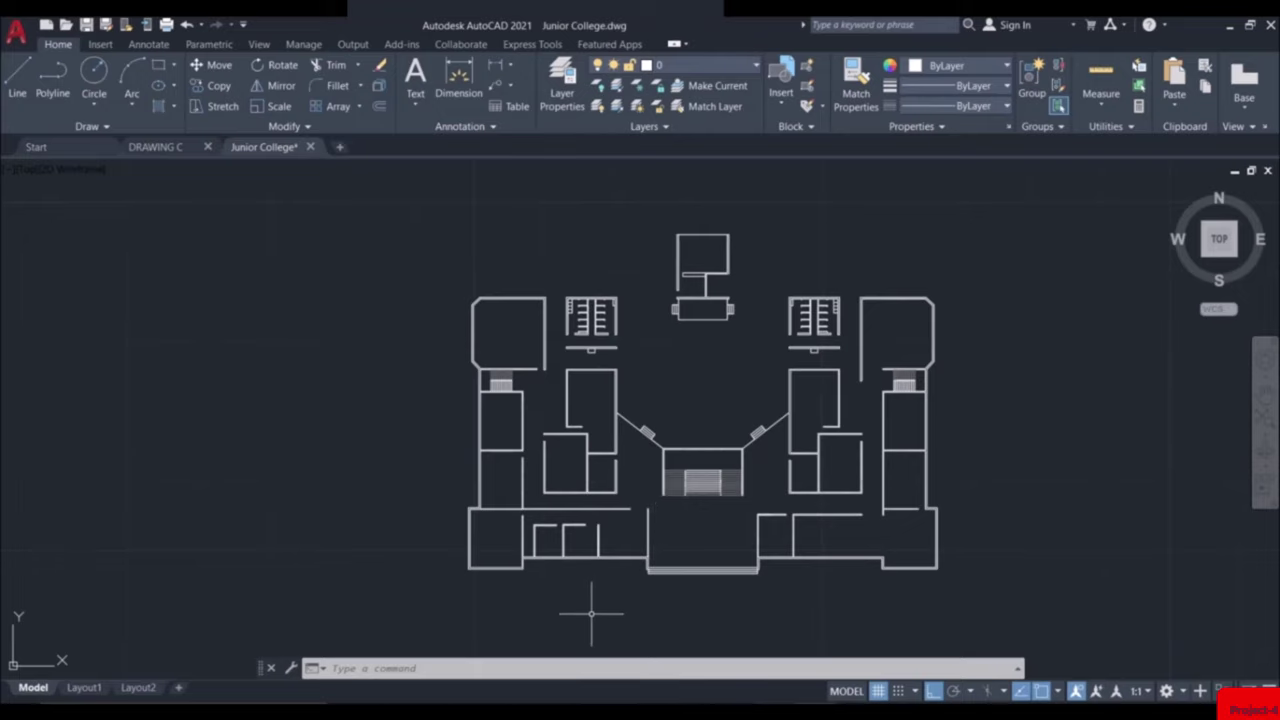
Draw a 2 by 0.23 rectangle in the empty space below the left wing's lower outer wall
{"action": "scroll", "coordinate": [591, 614], "scroll_direction": "up", "scroll_amount": 5}
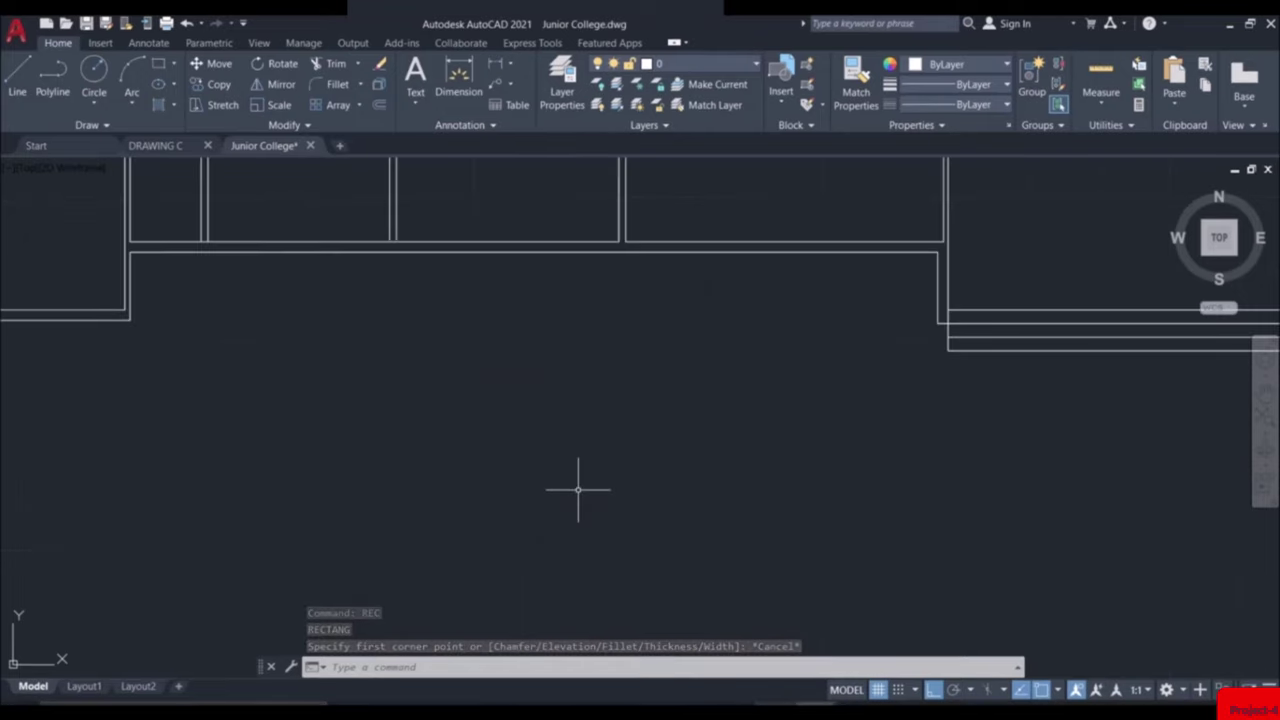
{"action": "type", "text": "l"}
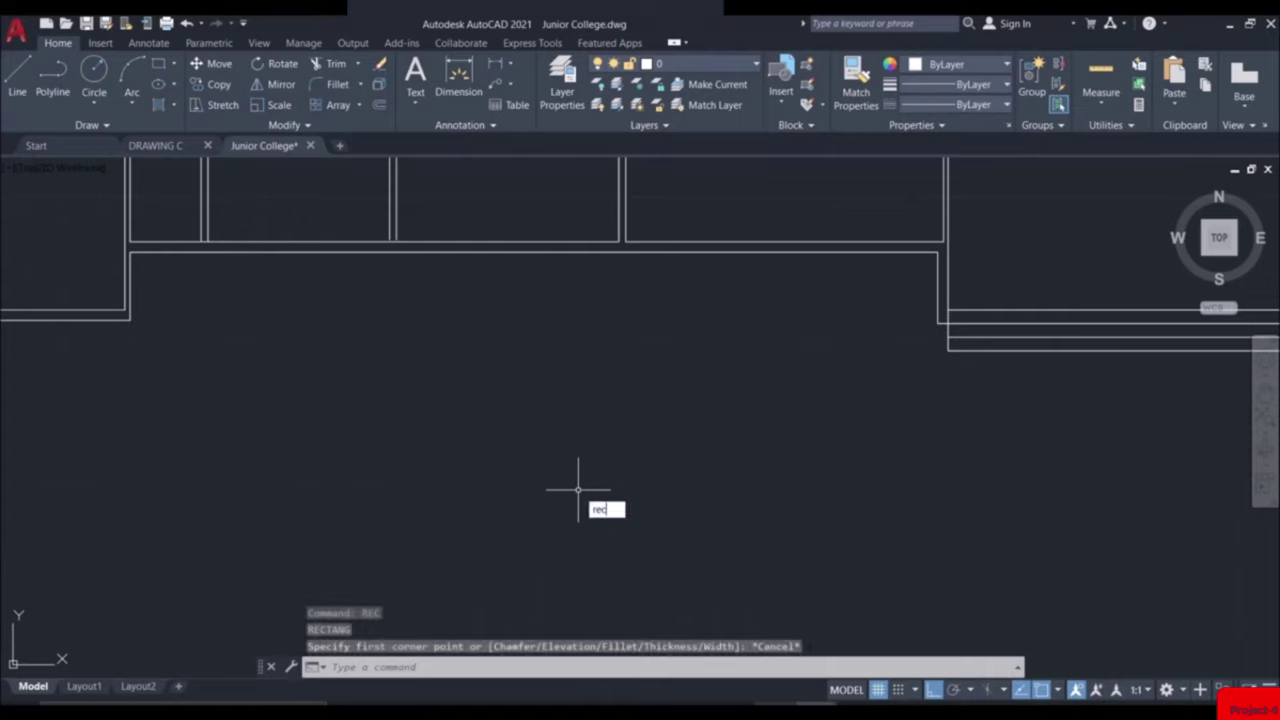
{"action": "type", "text": "ec"}
{"action": "key", "text": "Return"}
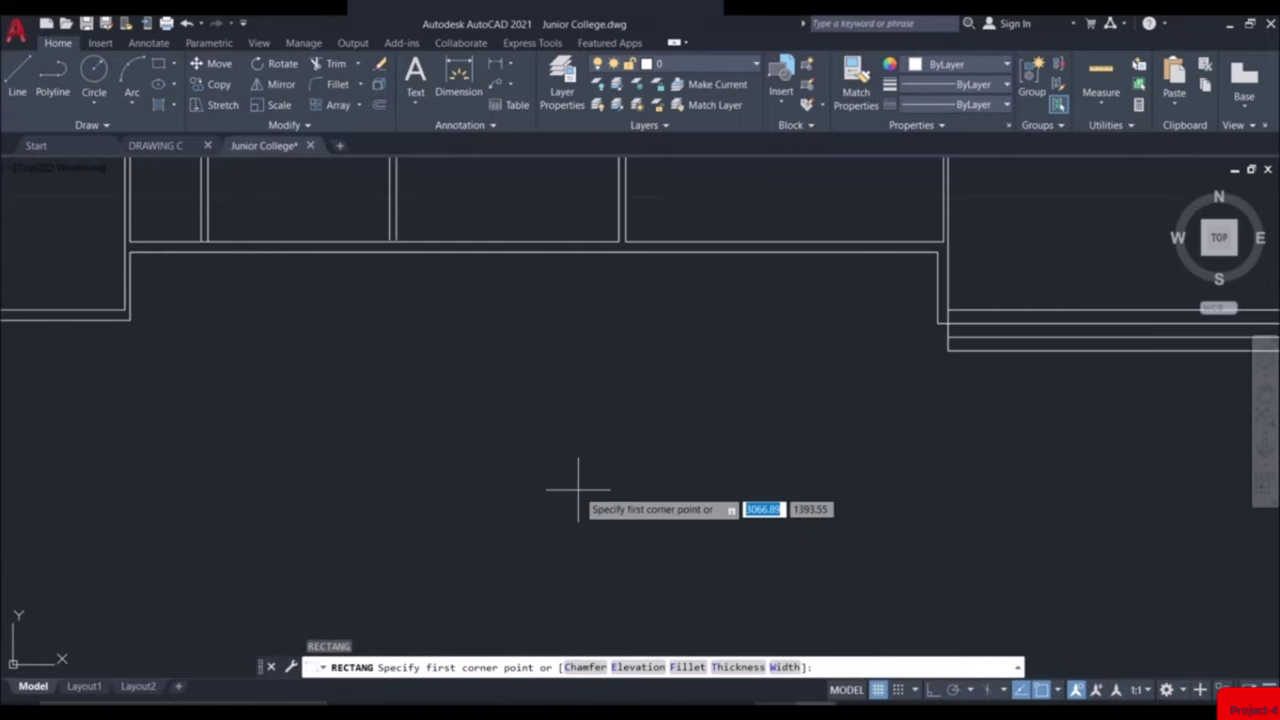
{"action": "left_click", "coordinate": [523, 458]}
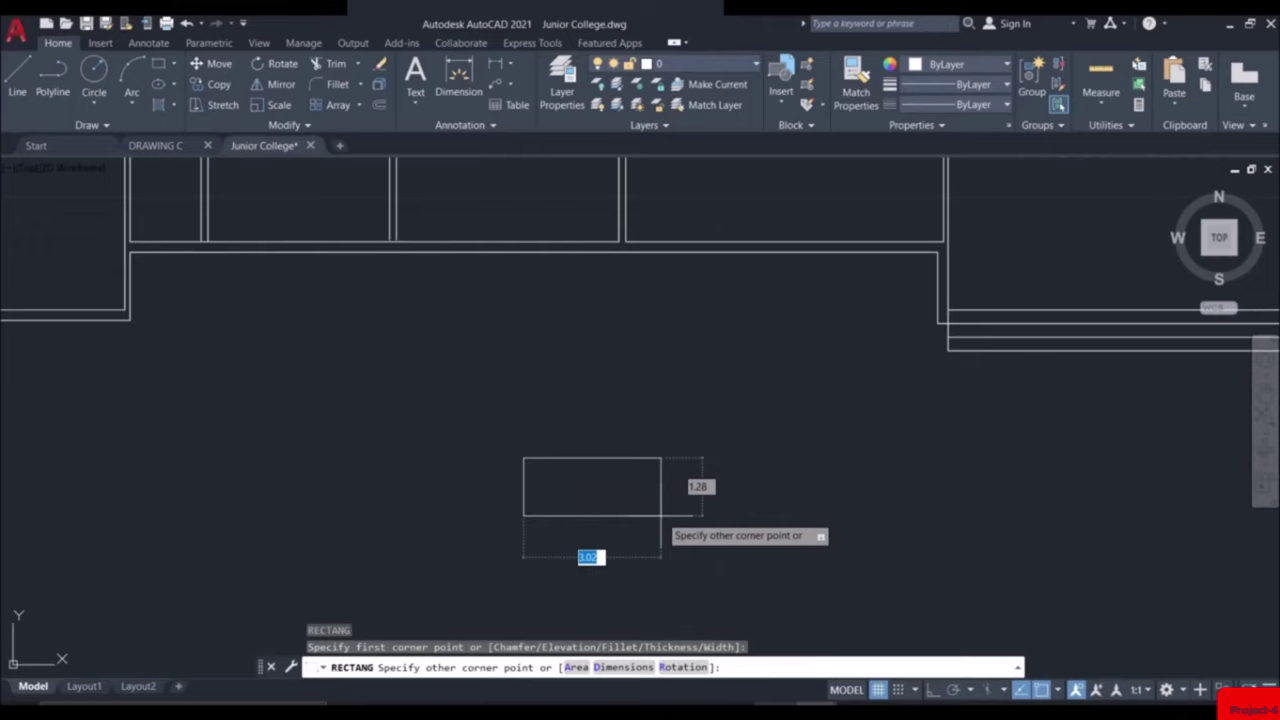
{"action": "type", "text": "d"}
{"action": "key", "text": "Return"}
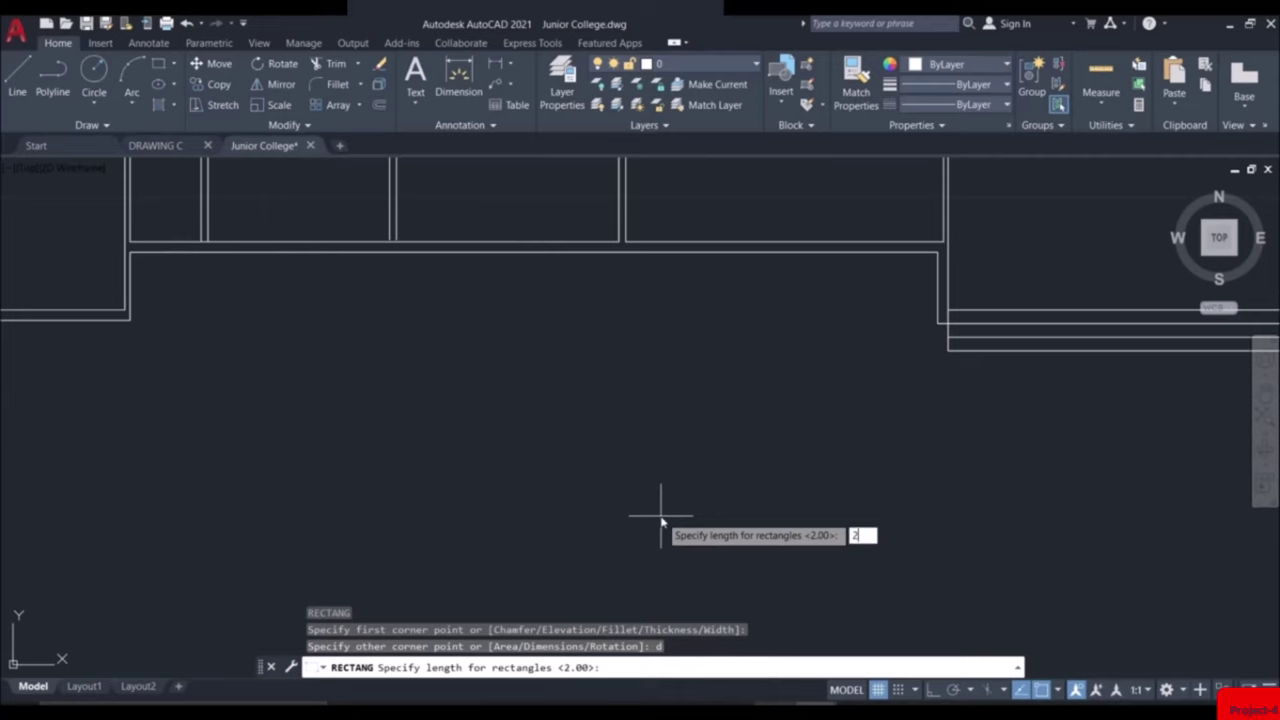
{"action": "type", "text": "2"}
{"action": "key", "text": "Return"}
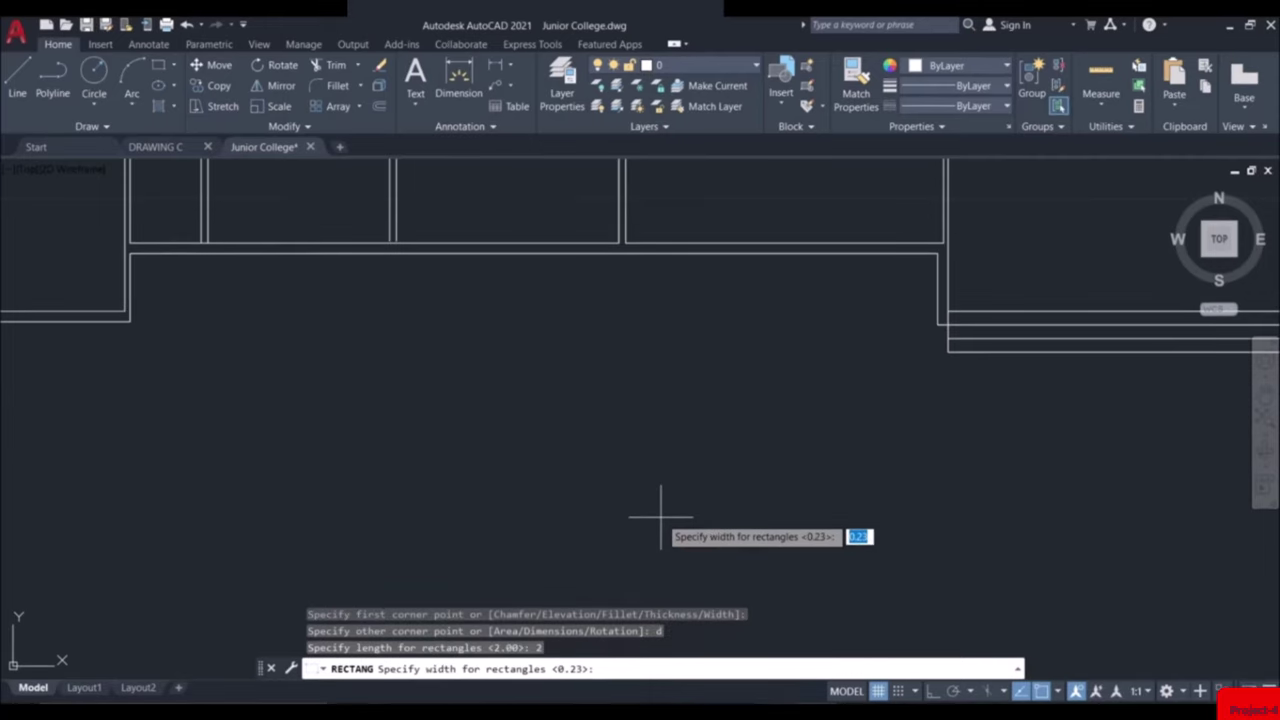
{"action": "key", "text": "Return"}
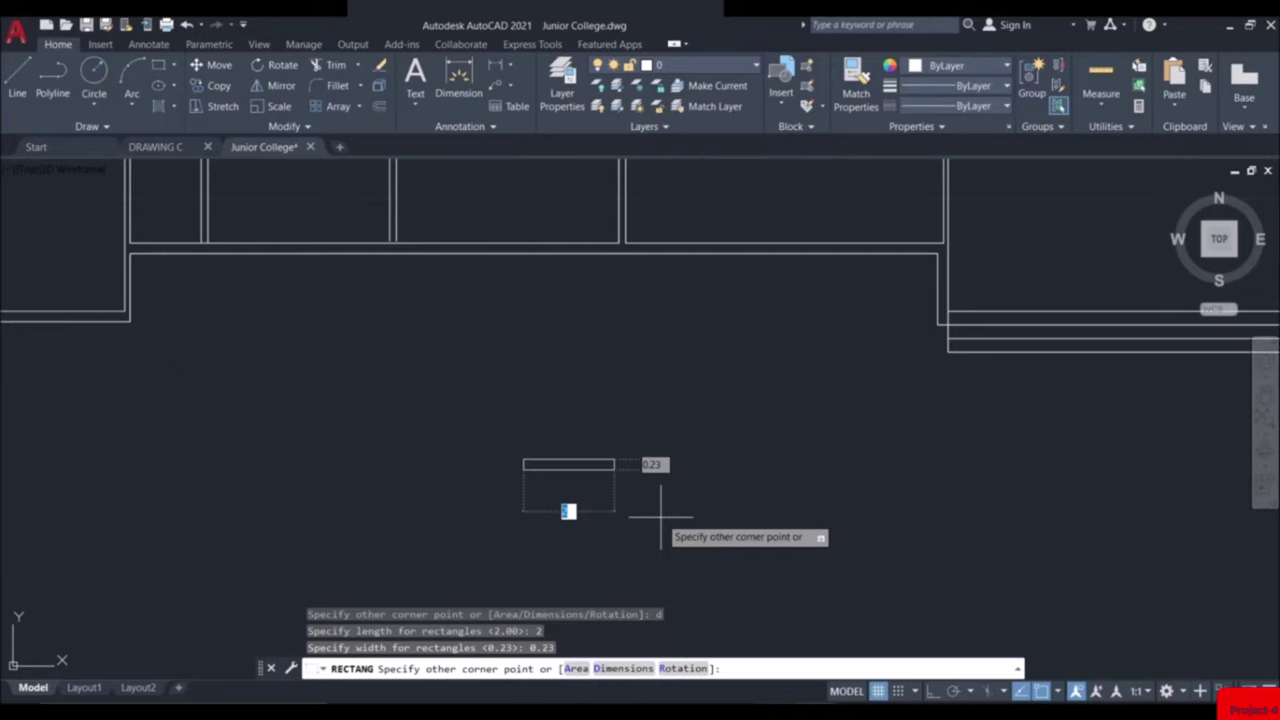
{"action": "left_click", "coordinate": [660, 517]}
Draw a horizontal centre line through the thin rectangle between the midpoints of its short sides
{"action": "scroll", "coordinate": [563, 462], "scroll_direction": "up", "scroll_amount": 4}
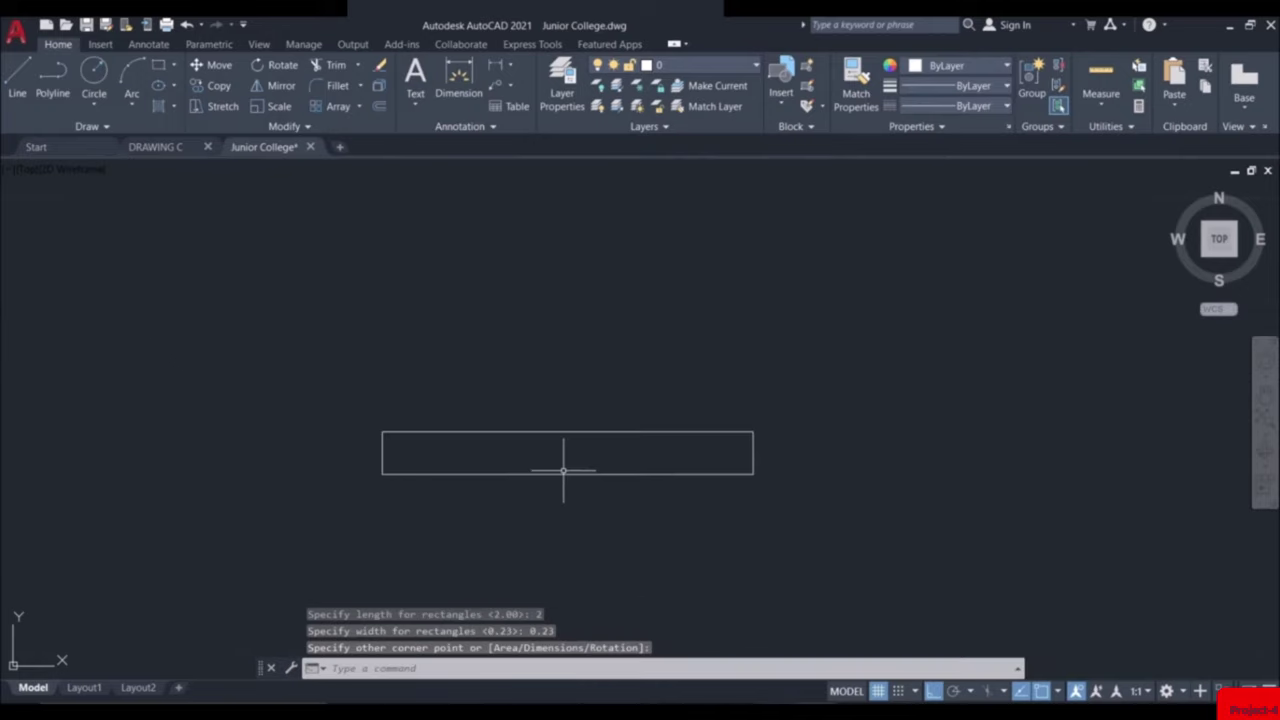
{"action": "type", "text": "l"}
{"action": "key", "text": "Return"}
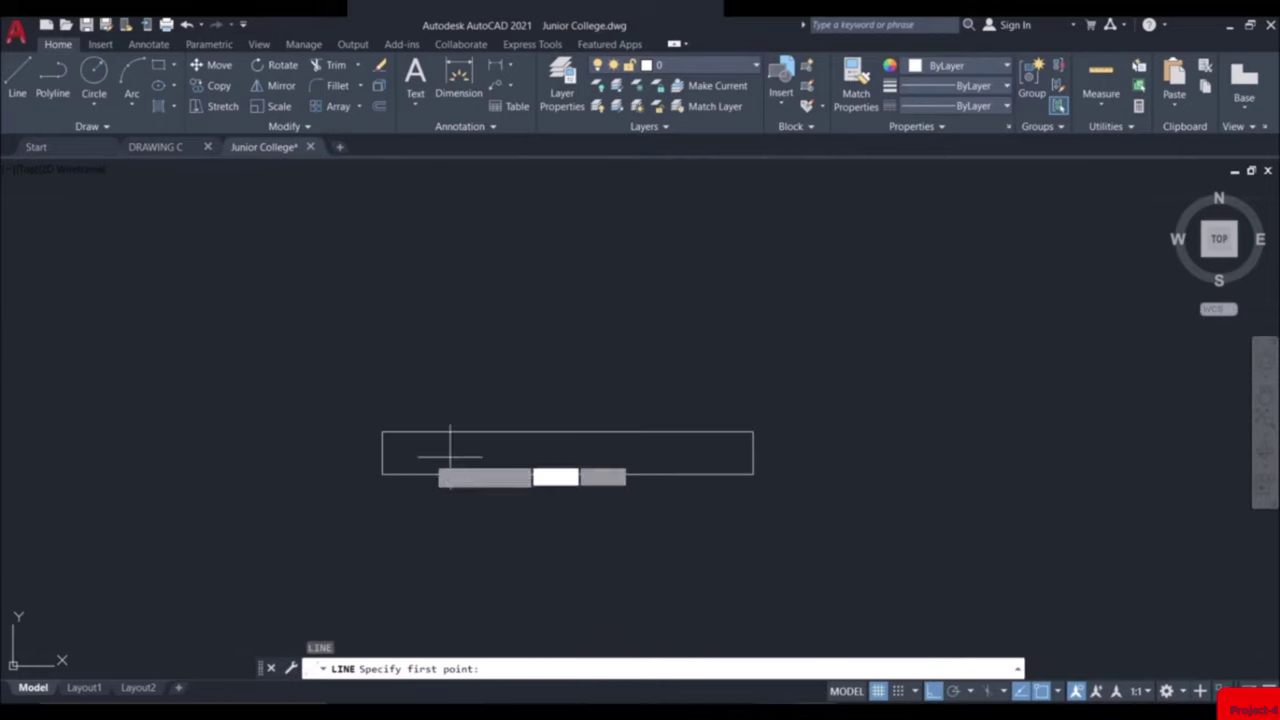
{"action": "left_click", "coordinate": [381, 453]}
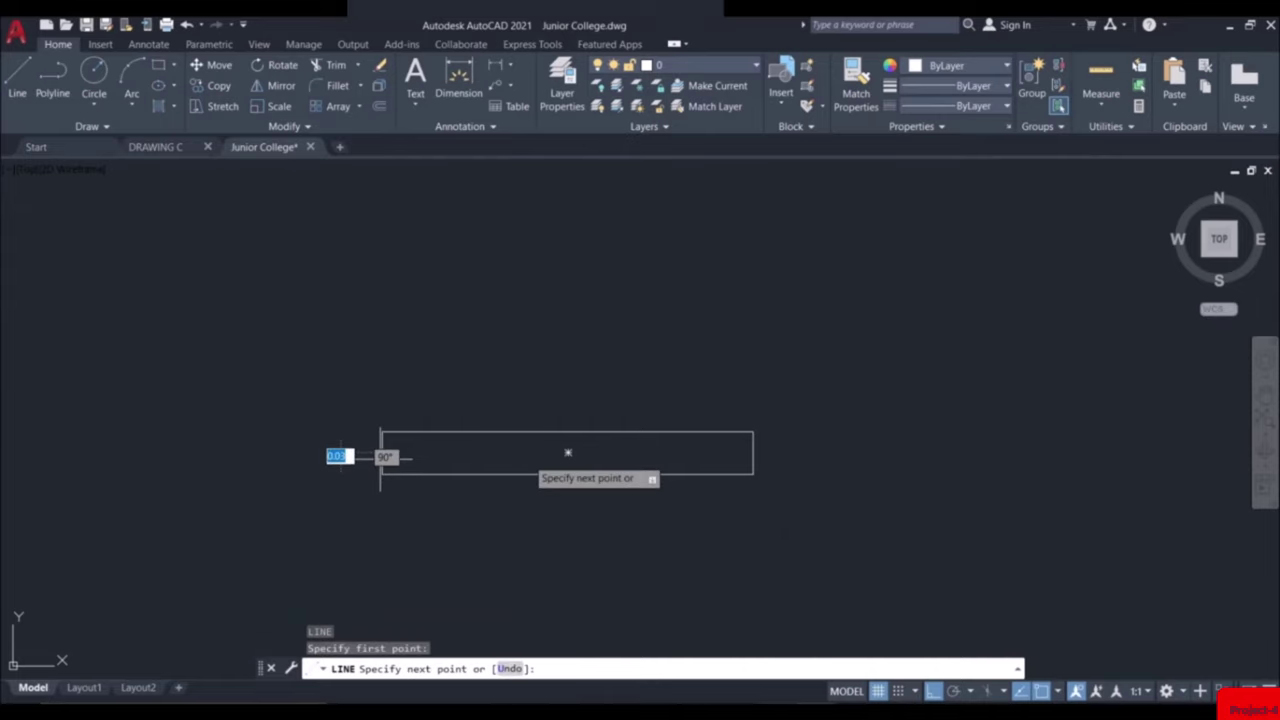
{"action": "left_click", "coordinate": [753, 453]}
{"action": "key", "text": "Escape"}
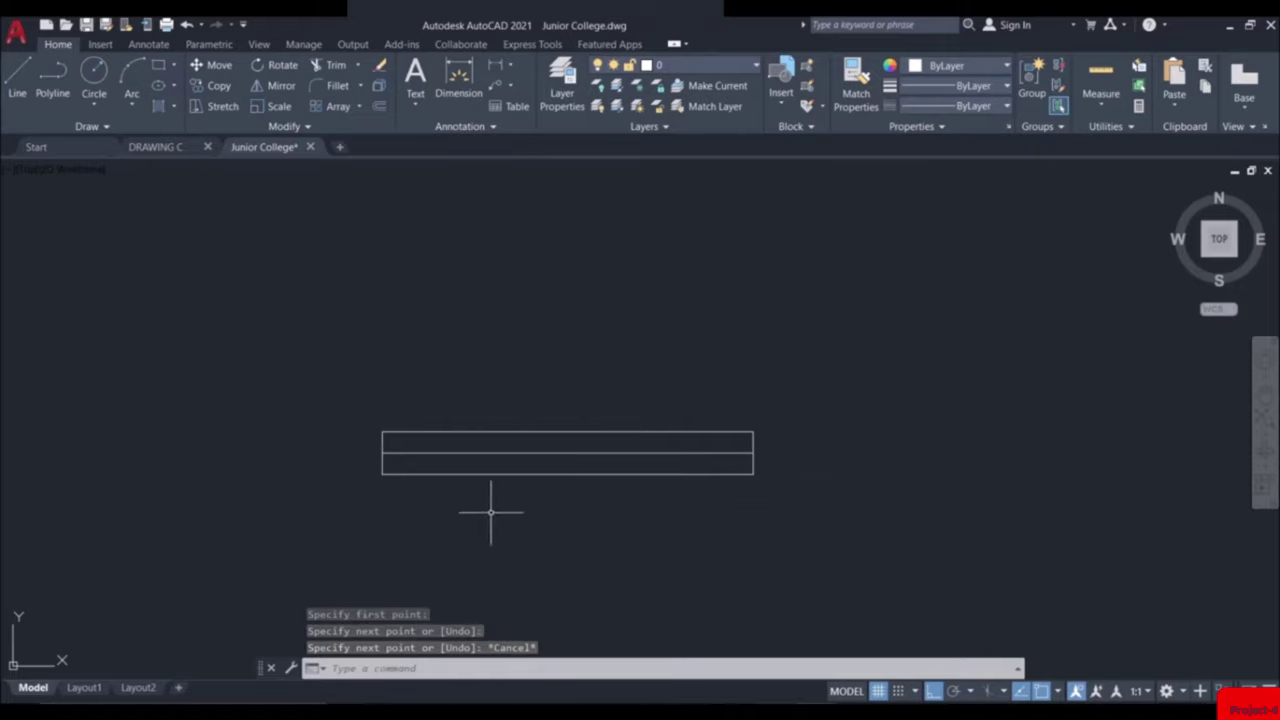
Draw a three-sided line outline extending 0.5 below the thin rectangle, joining its lower corners across the rectangle's full length
{"action": "type", "text": "l"}
{"action": "key", "text": "Return"}
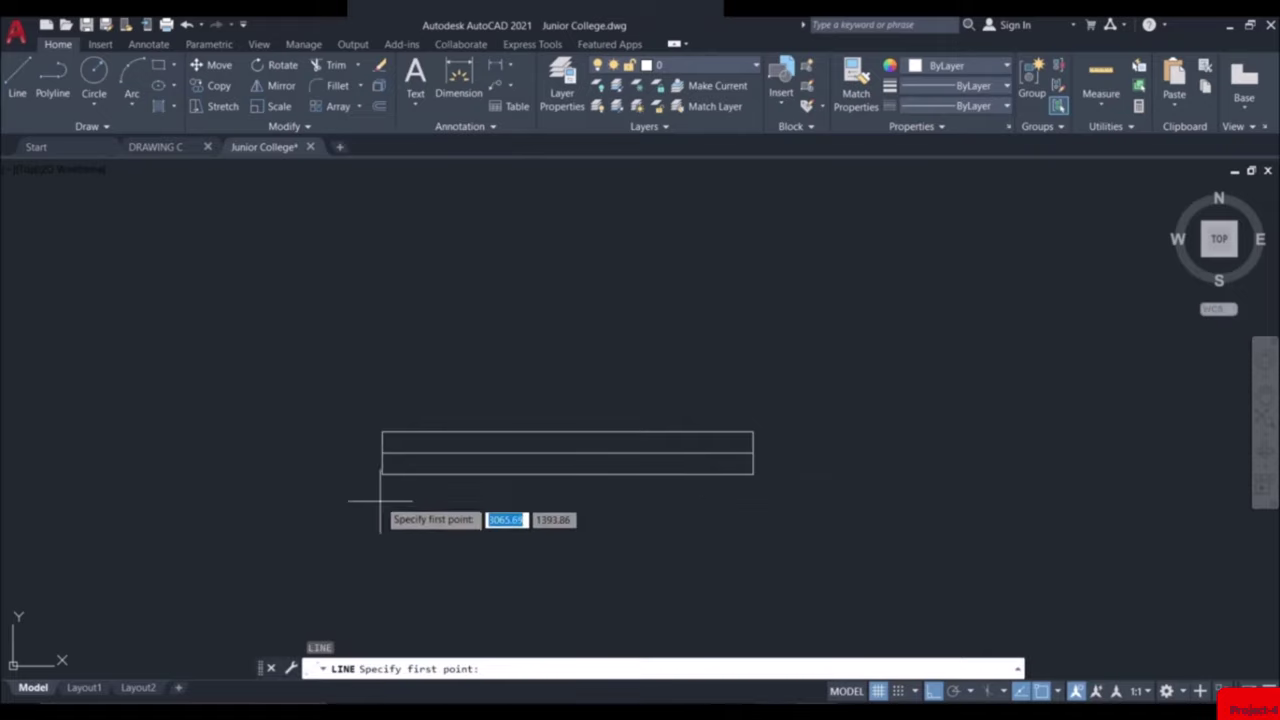
{"action": "left_click", "coordinate": [382, 474]}
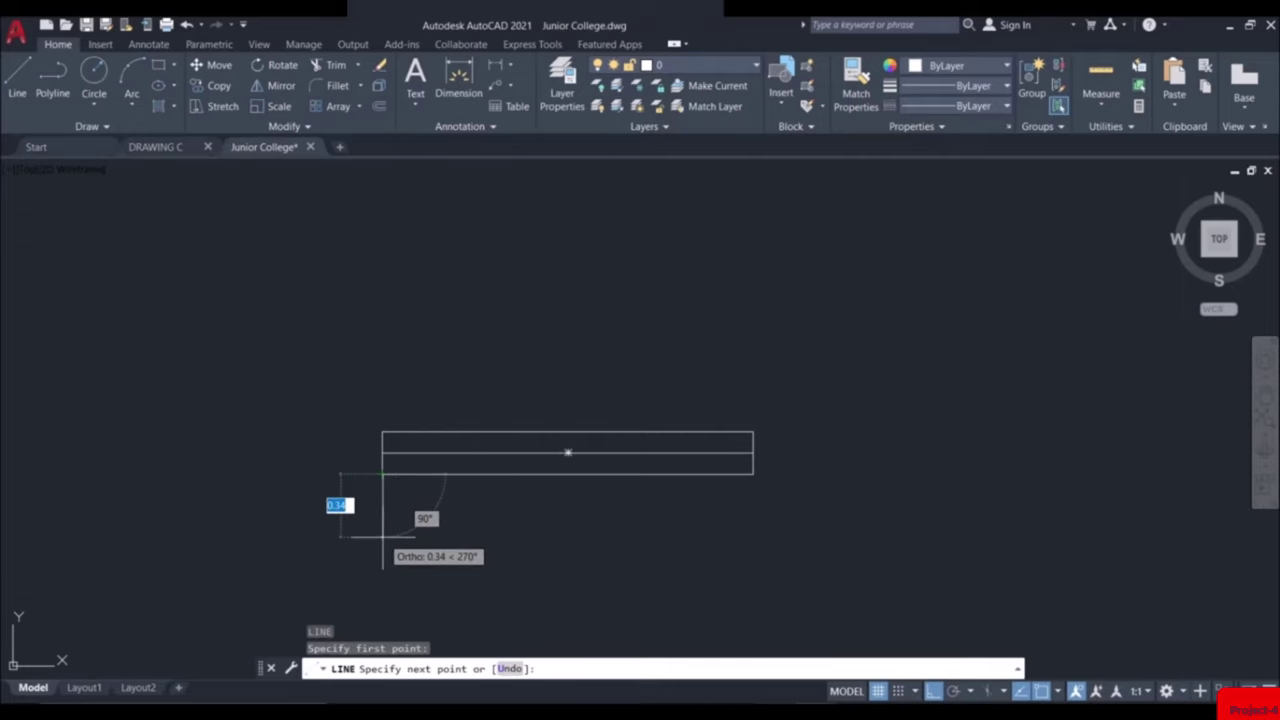
{"action": "type", "text": "0."}
{"action": "key", "text": "Return"}
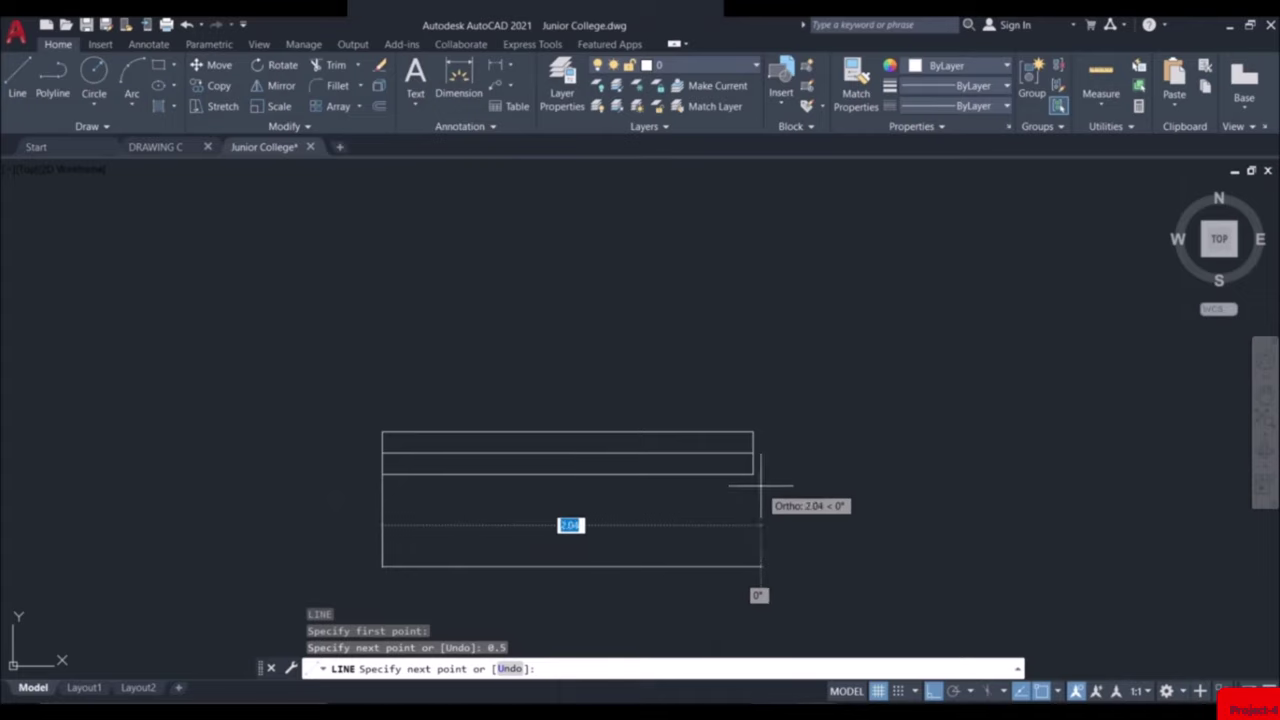
{"action": "left_click", "coordinate": [753, 567]}
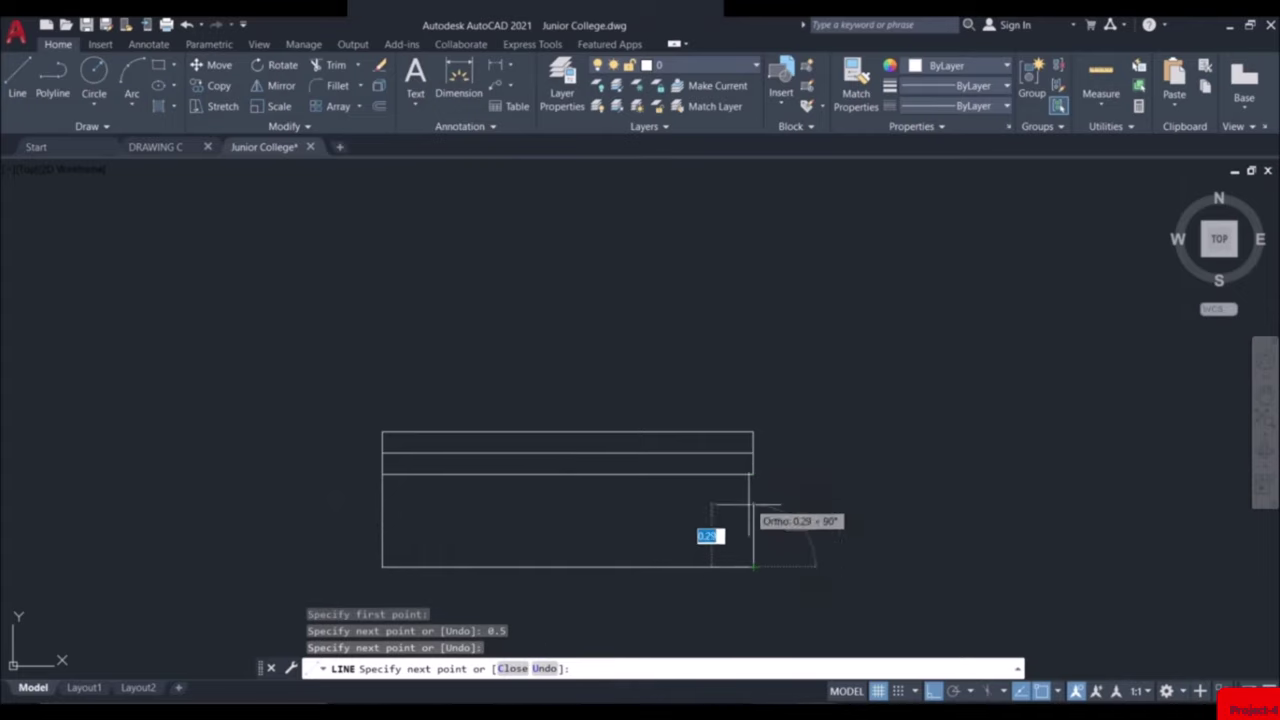
{"action": "left_click", "coordinate": [752, 474]}
{"action": "key", "text": "Escape"}
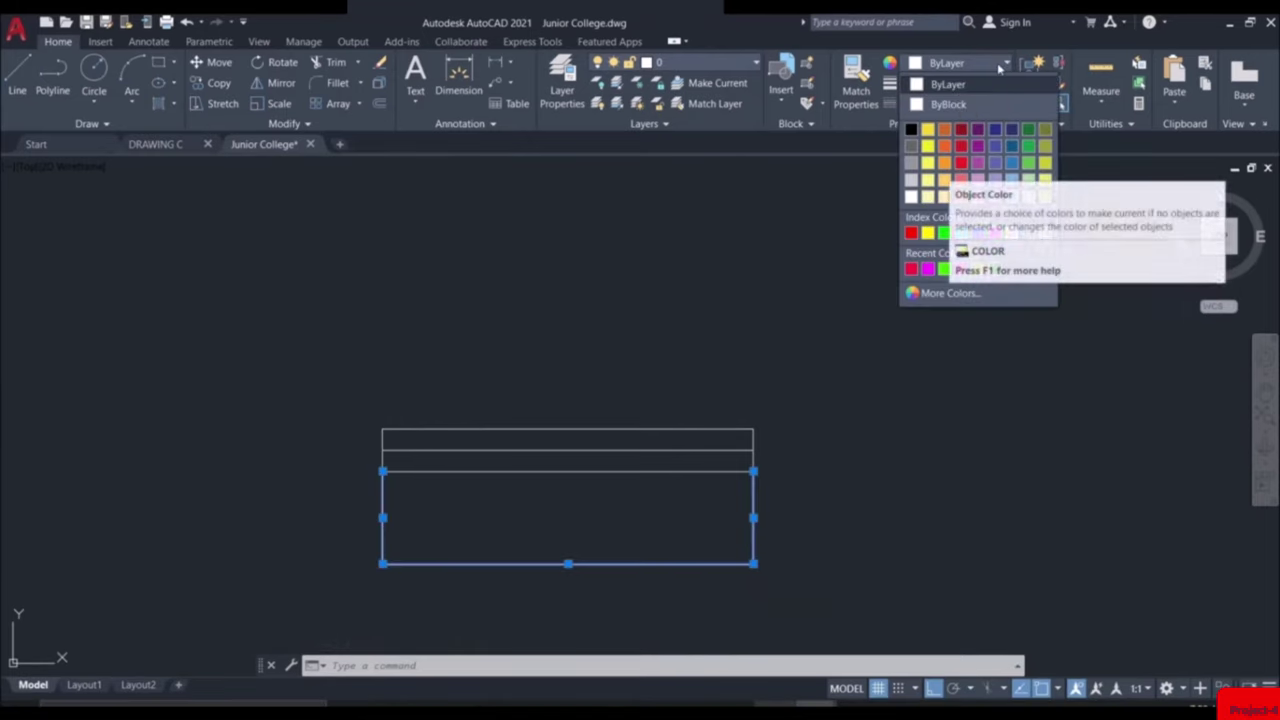
Set the colour of the three outline lines below the thin rectangle to Yellow
{"action": "key", "text": "Escape"}
{"action": "key", "text": "Escape"}
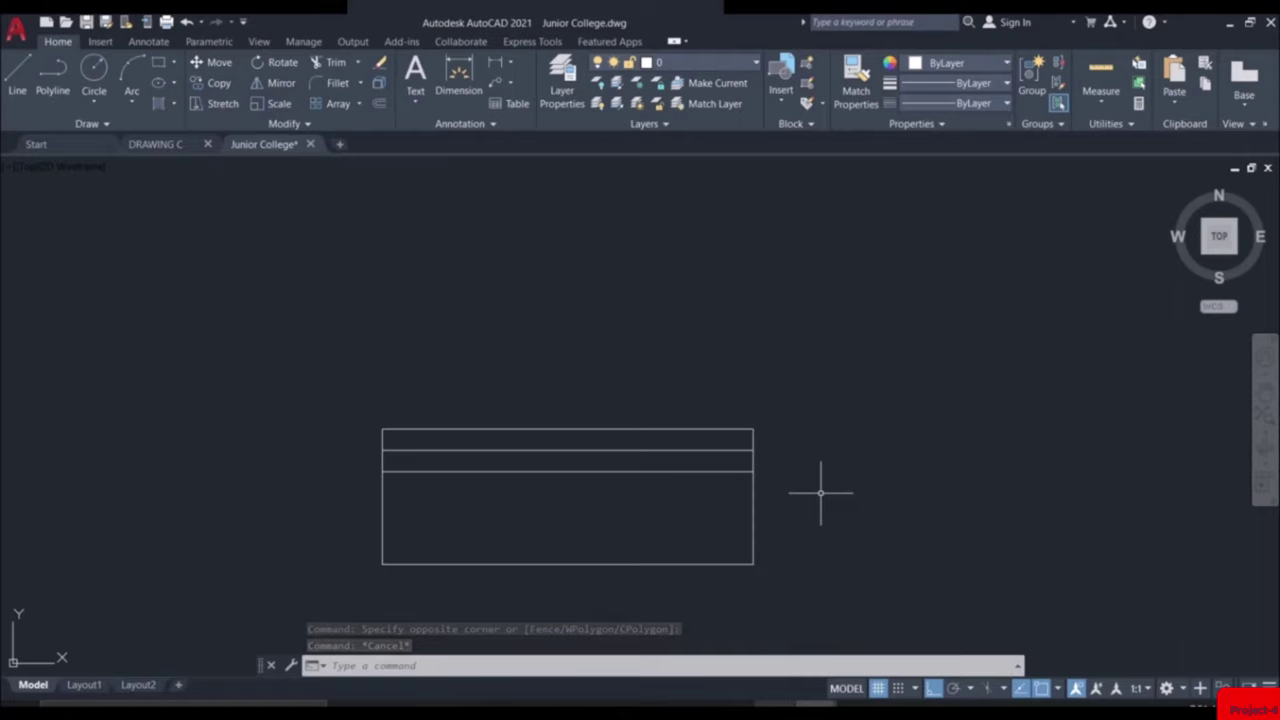
{"action": "left_click", "coordinate": [788, 512]}
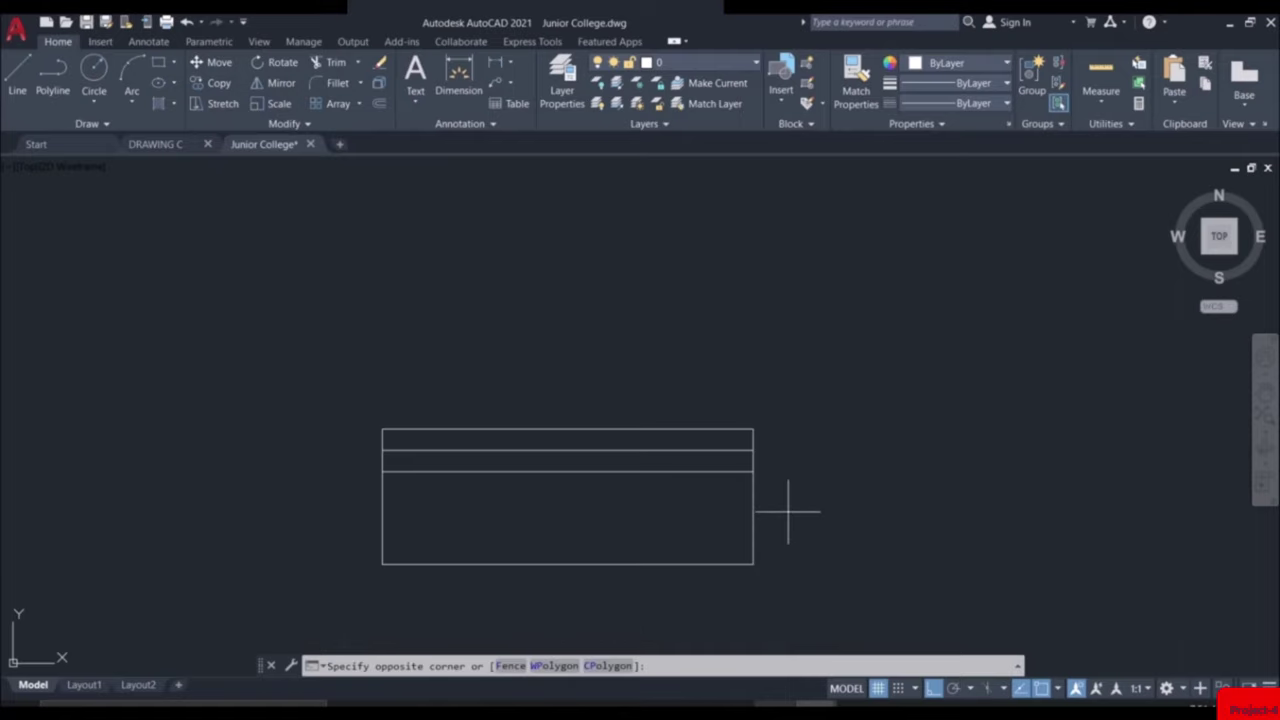
{"action": "left_click", "coordinate": [395, 592]}
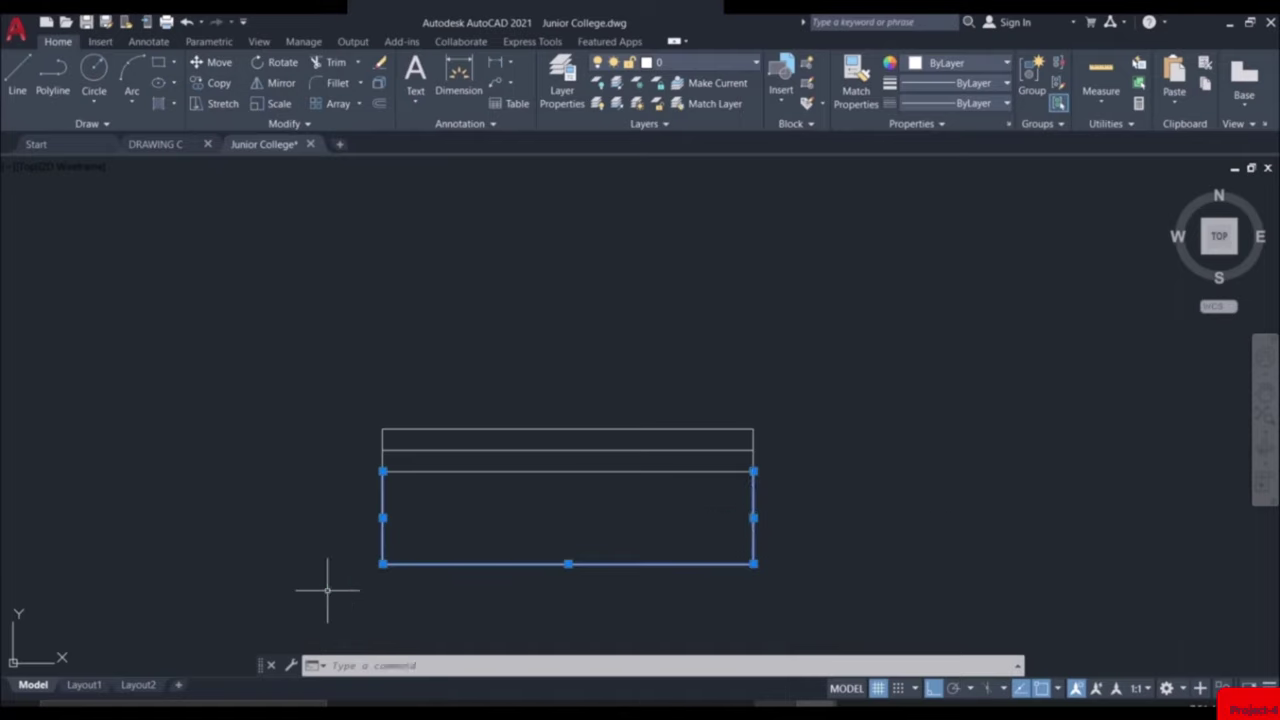
{"action": "left_click", "coordinate": [972, 64]}
{"action": "left_click", "coordinate": [934, 231]}
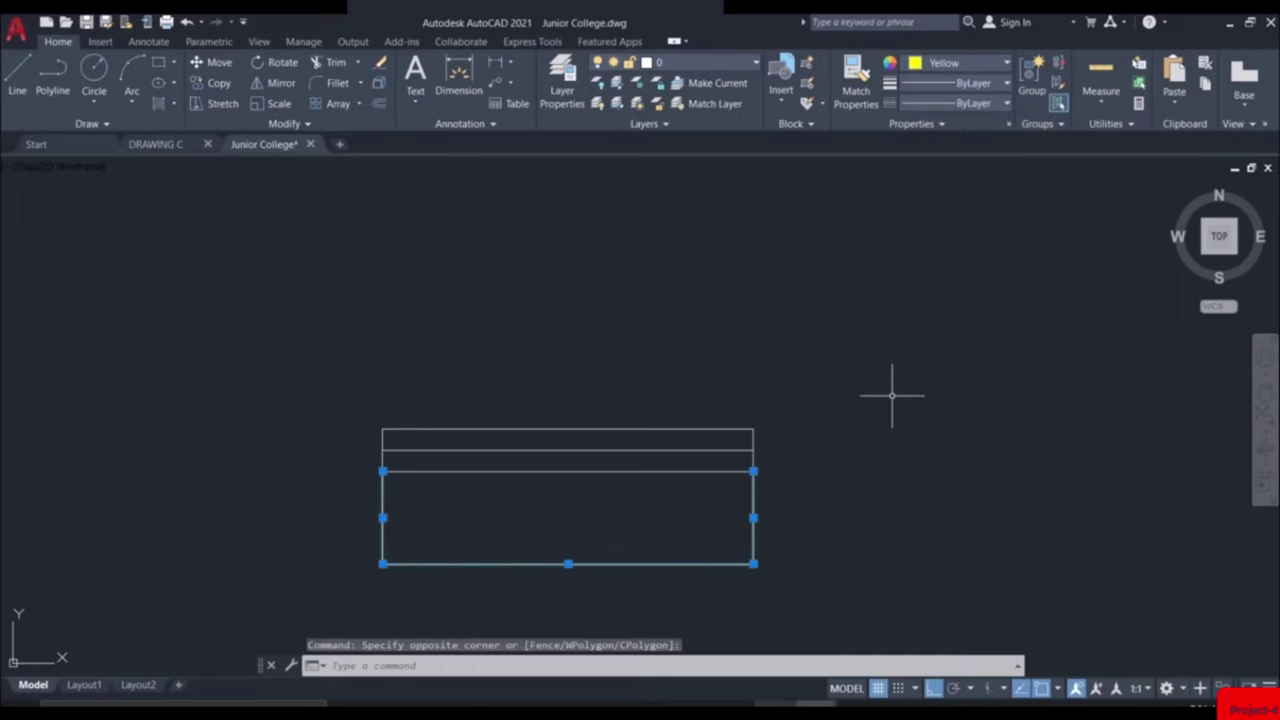
{"action": "key", "text": "Escape"}
Set the colour of the thin rectangle and its centre line to colour 240
{"action": "left_click", "coordinate": [346, 387]}
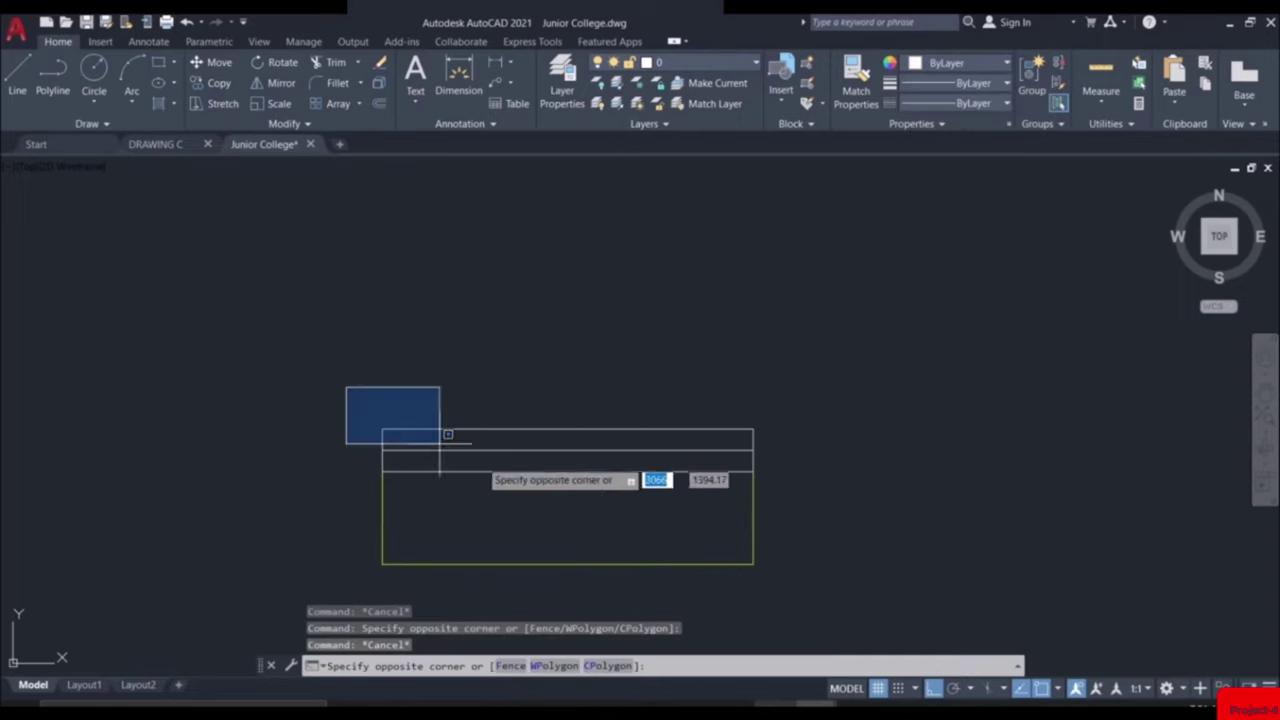
{"action": "left_click", "coordinate": [853, 492]}
{"action": "left_click", "coordinate": [972, 64]}
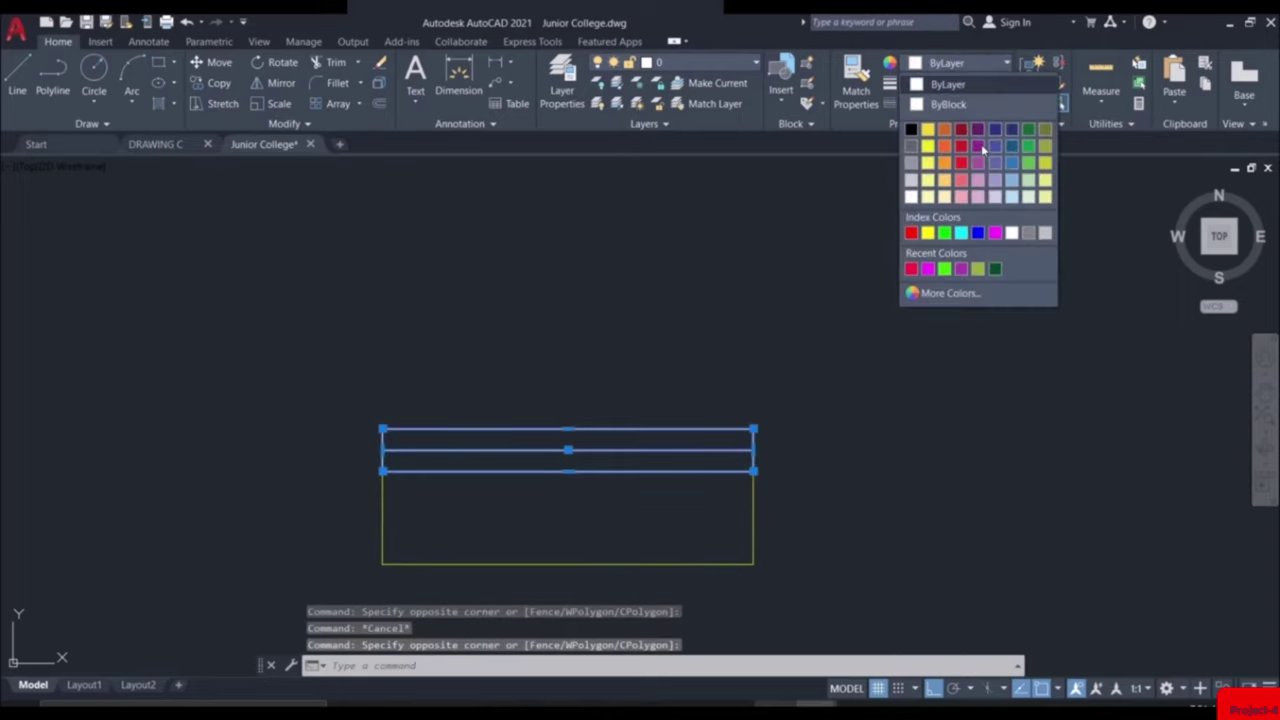
{"action": "left_click", "coordinate": [910, 268]}
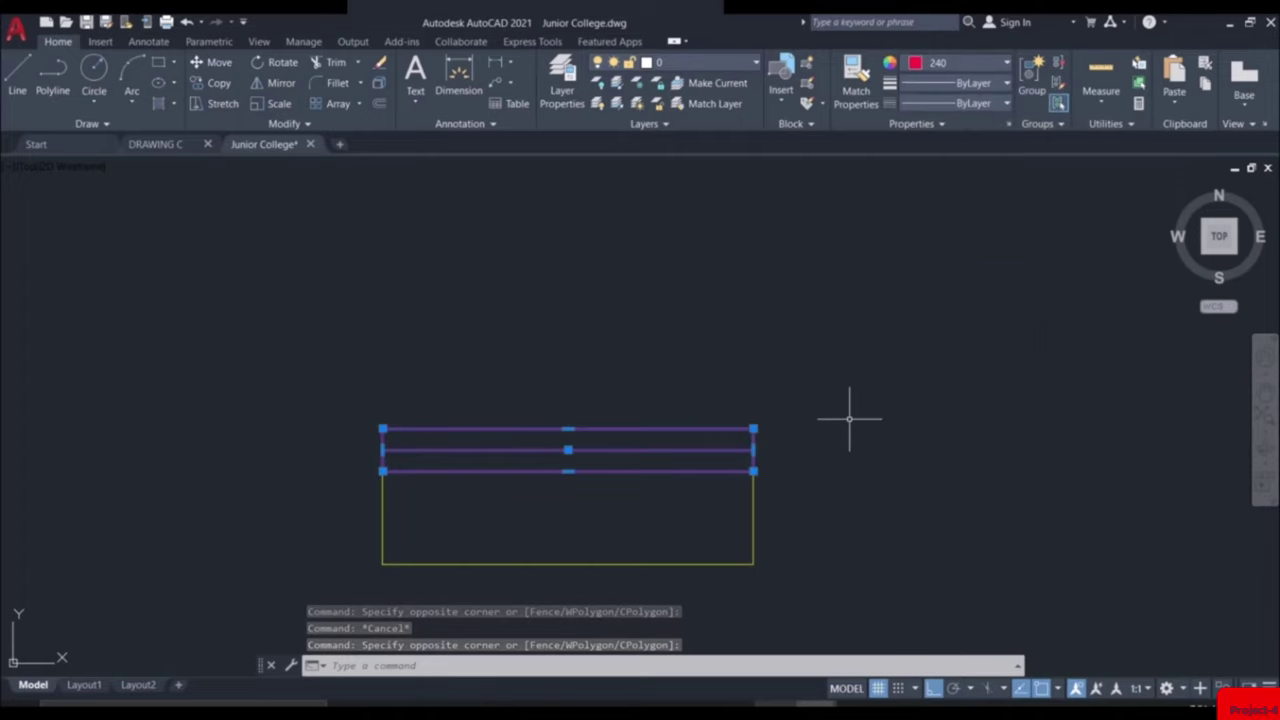
{"action": "key", "text": "Escape"}
Define the whole window symbol as block W1, with its base point at the midpoint of the thin rectangle's lower long side
{"action": "scroll", "coordinate": [762, 418], "scroll_direction": "down", "scroll_amount": 2}
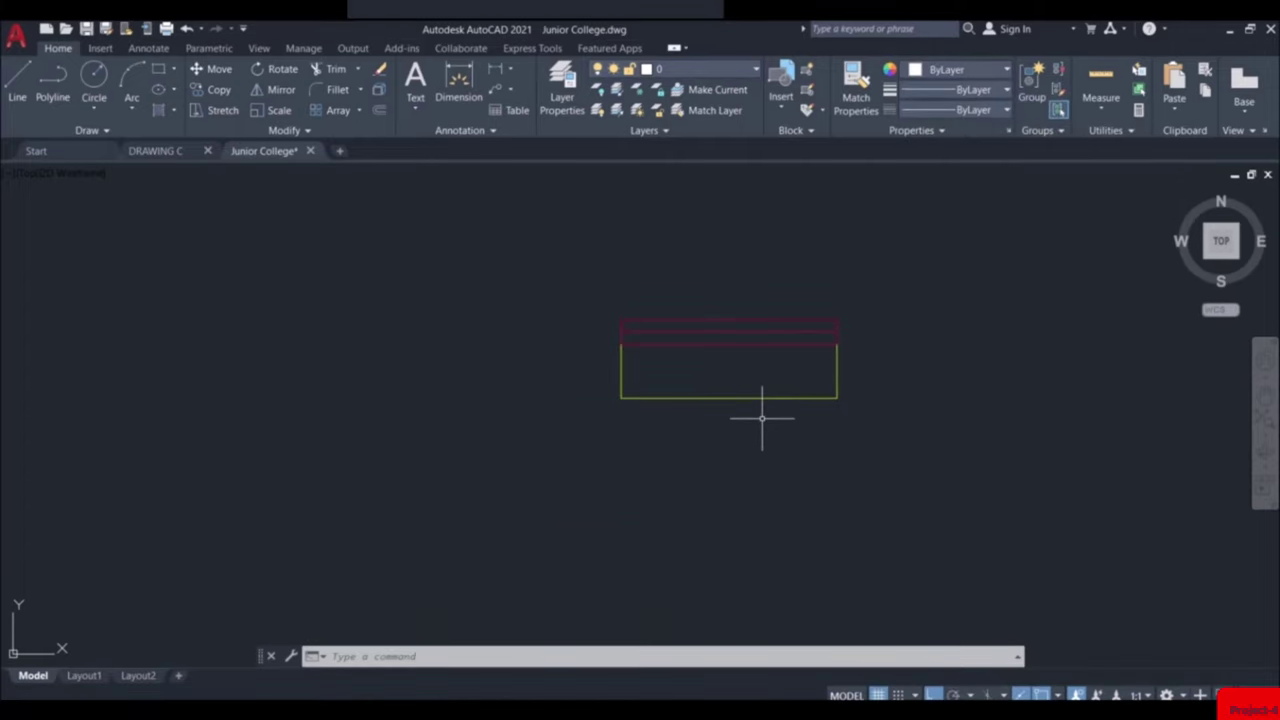
{"action": "type", "text": "block"}
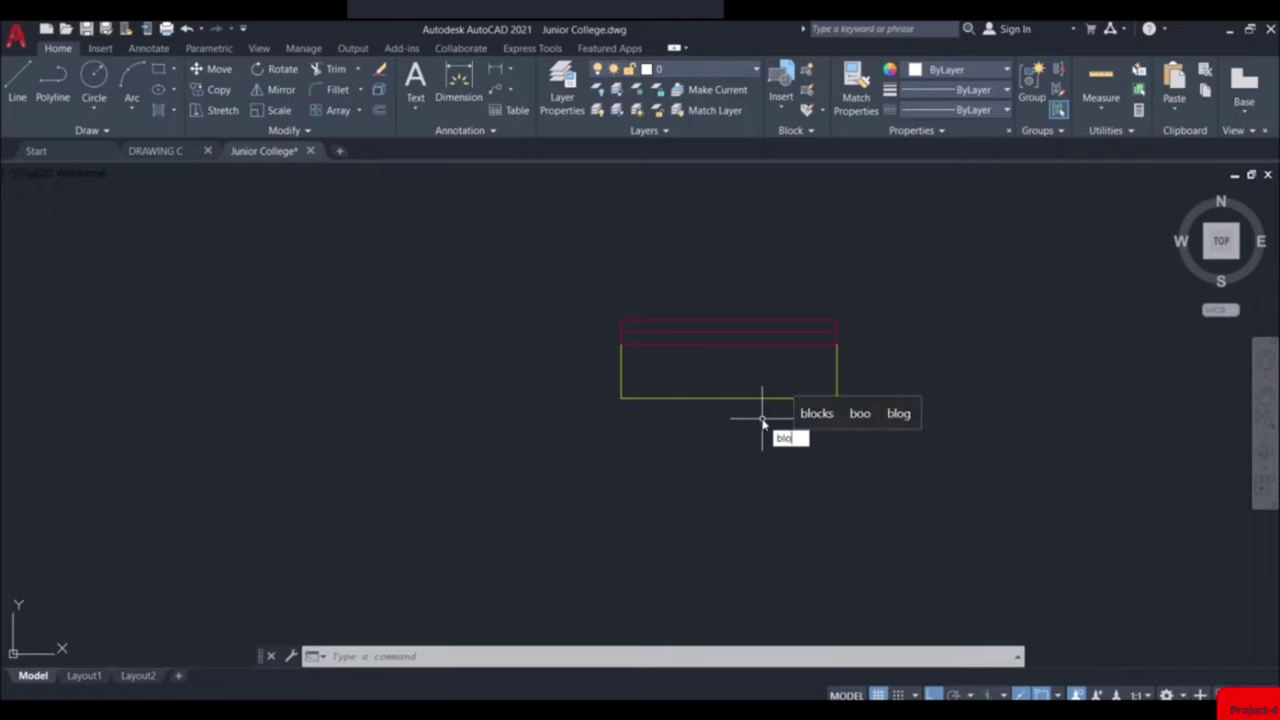
{"action": "key", "text": "Return"}
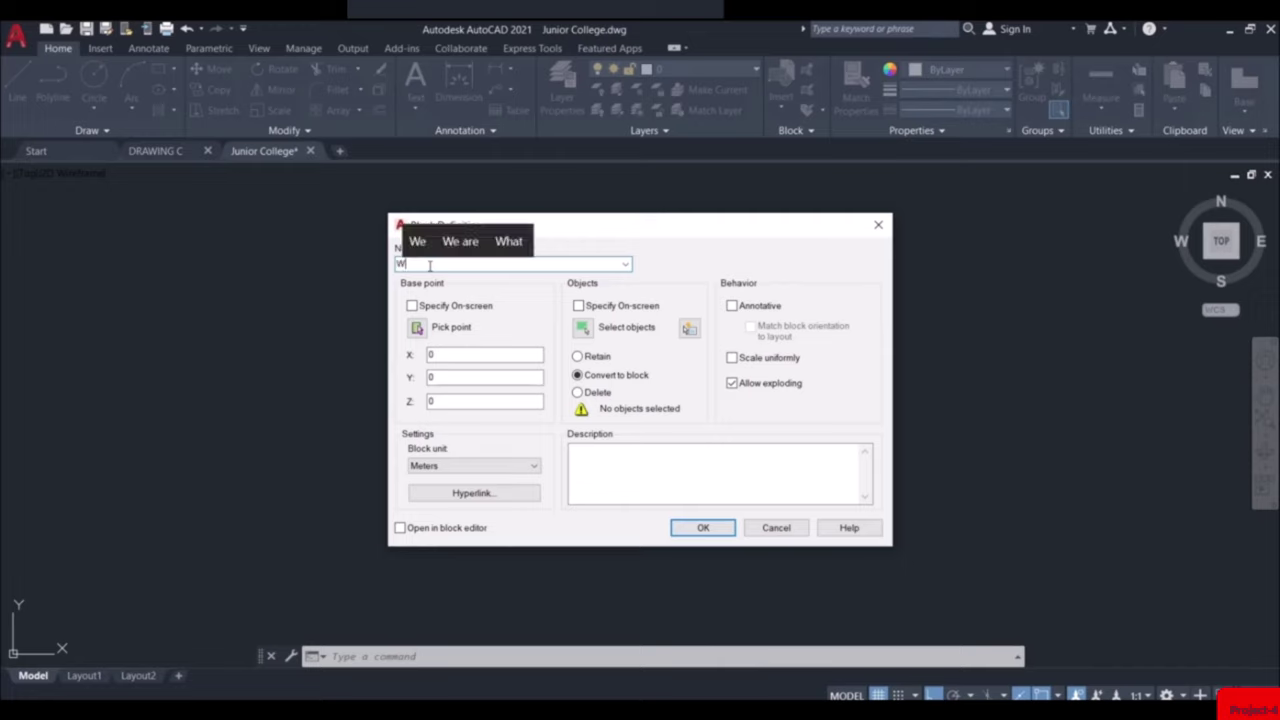
{"action": "type", "text": "1"}
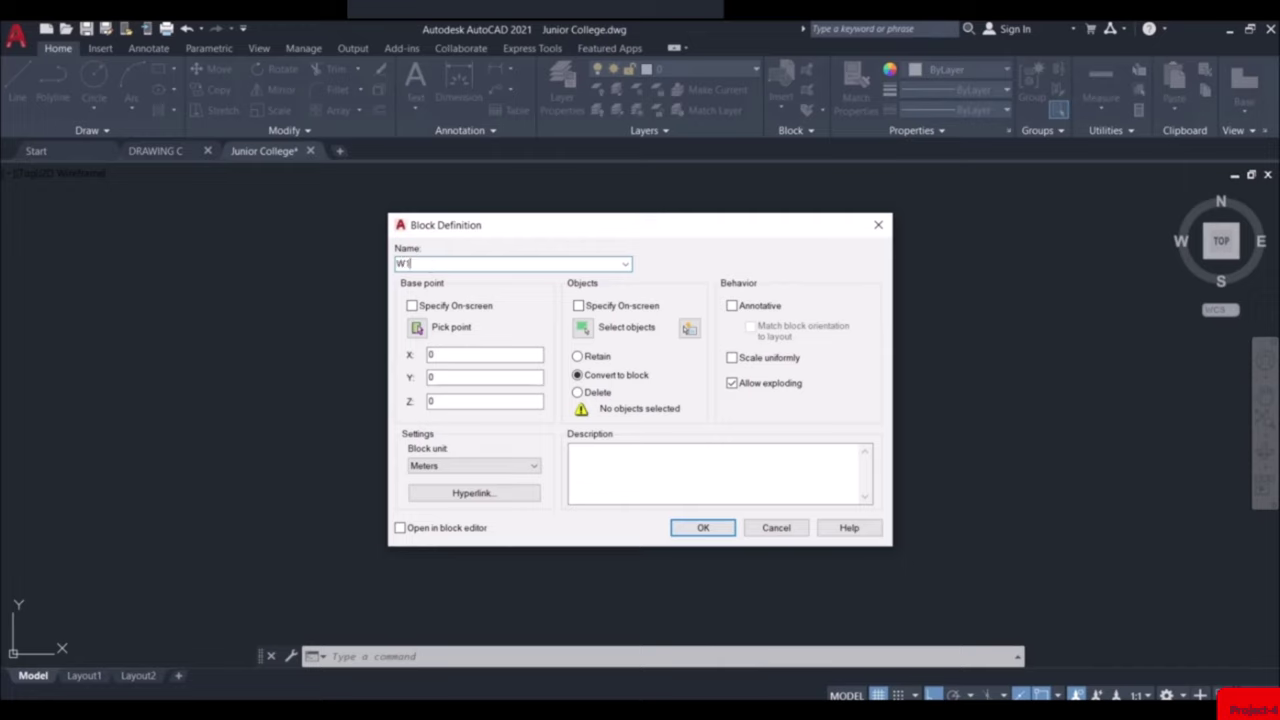
{"action": "left_click", "coordinate": [417, 330]}
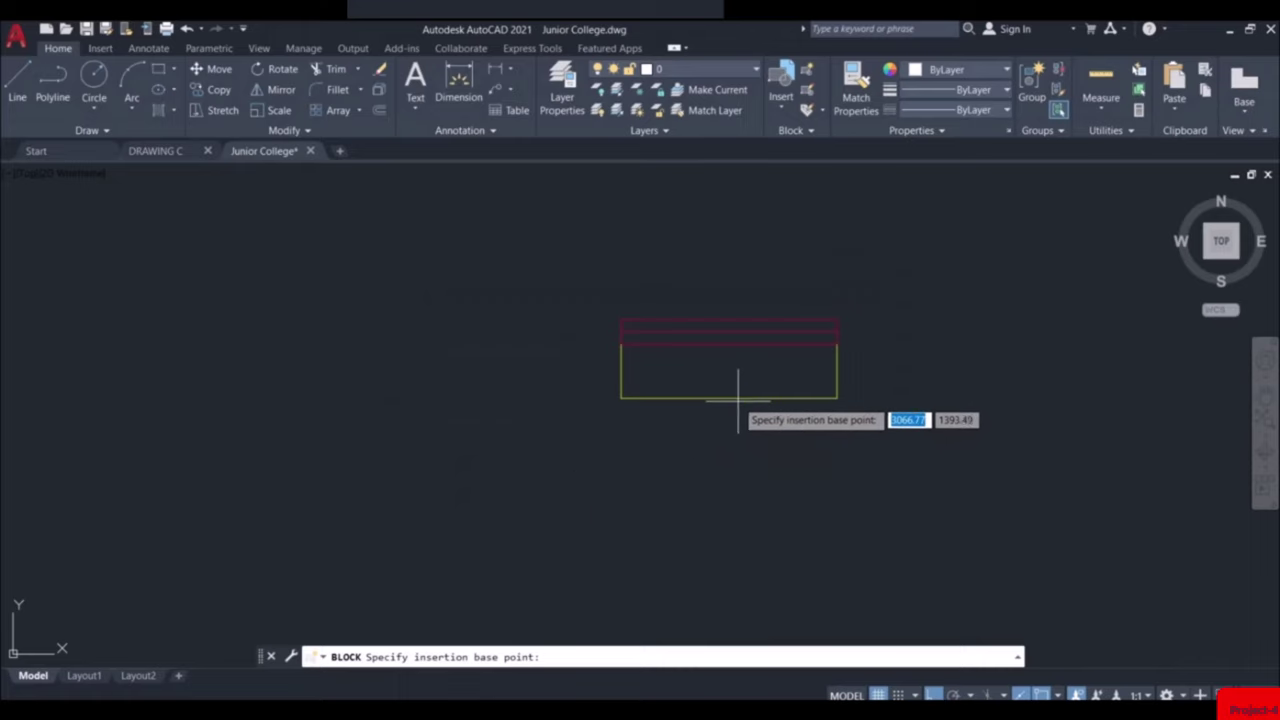
{"action": "left_click", "coordinate": [729, 343]}
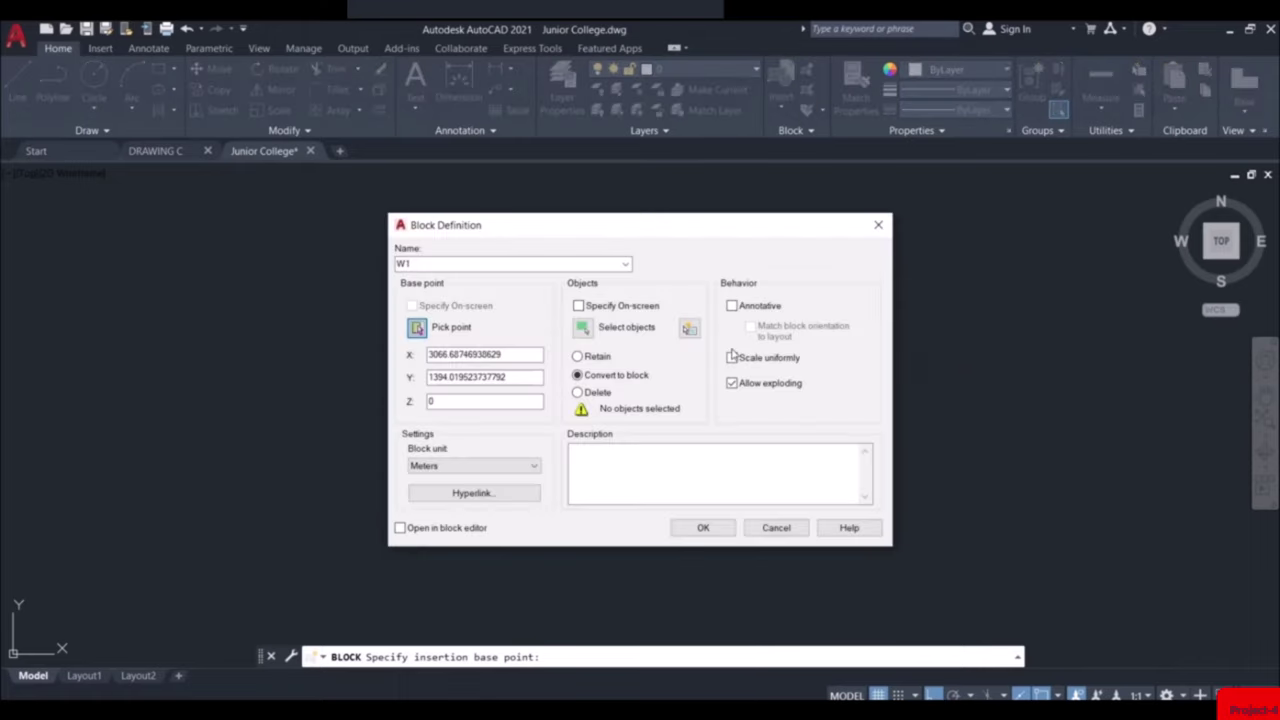
{"action": "left_click", "coordinate": [585, 329]}
{"action": "left_click", "coordinate": [583, 272]}
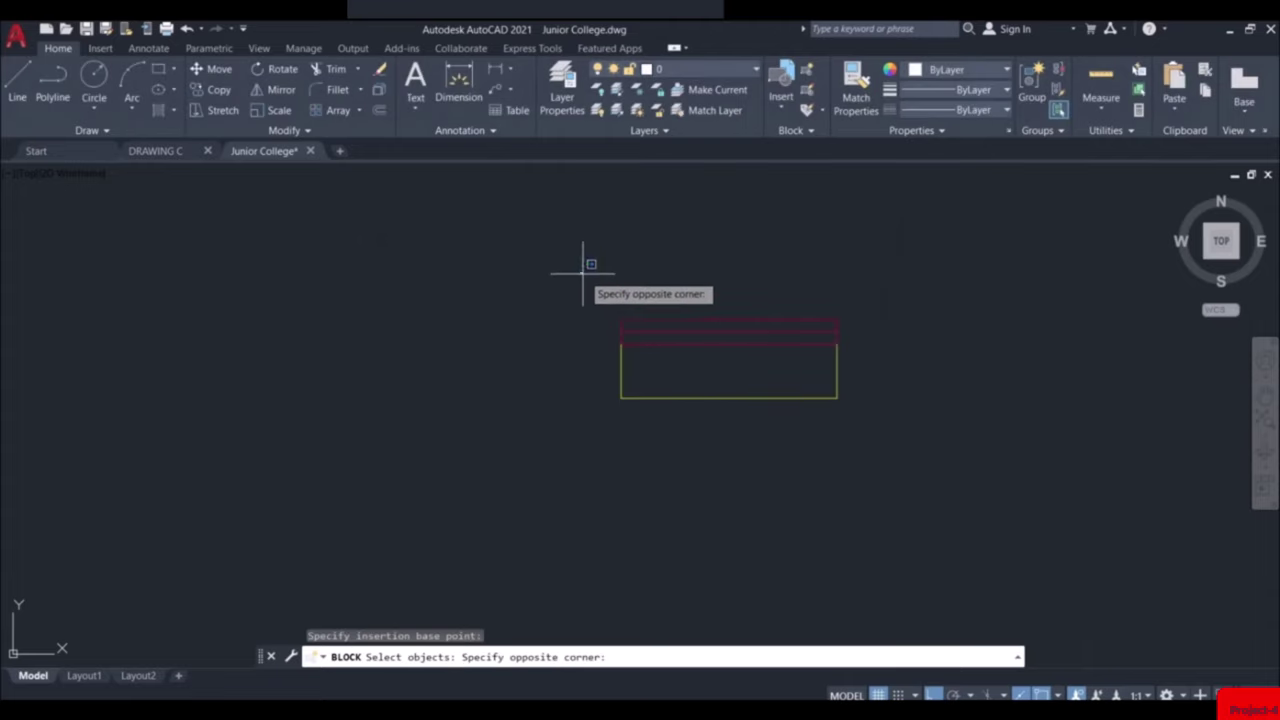
{"action": "left_click", "coordinate": [930, 451]}
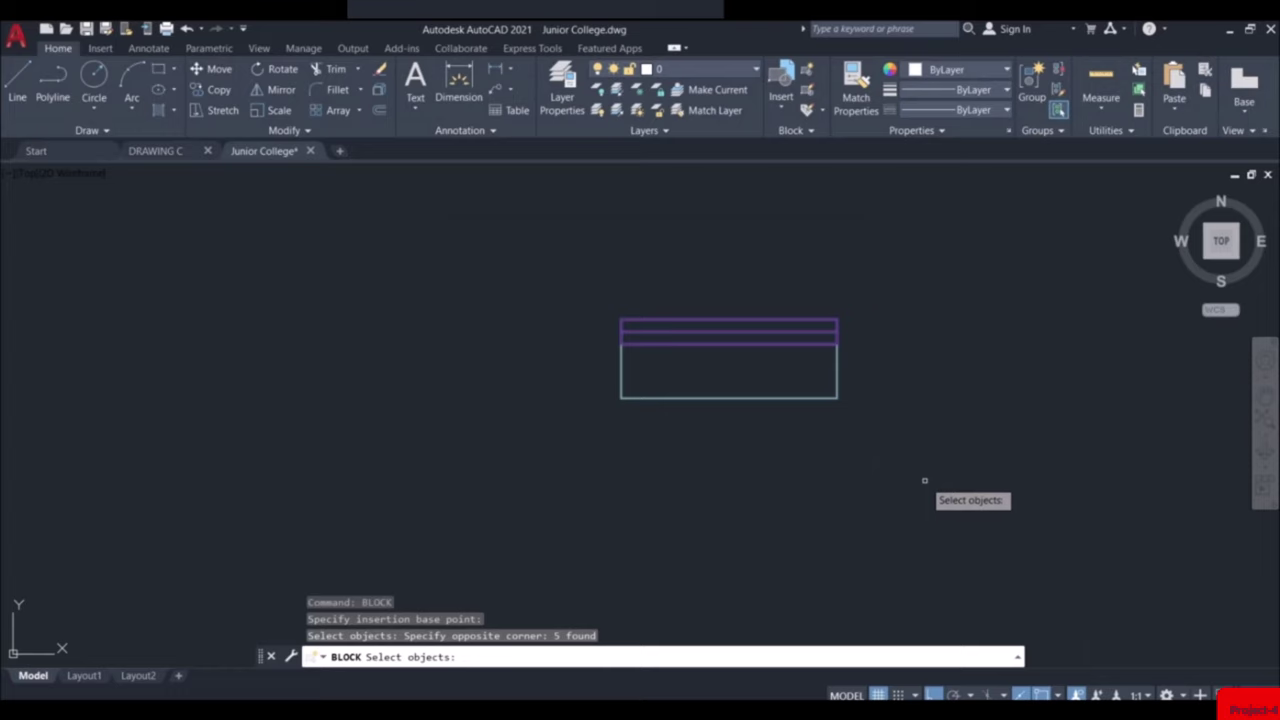
{"action": "key", "text": "Return"}
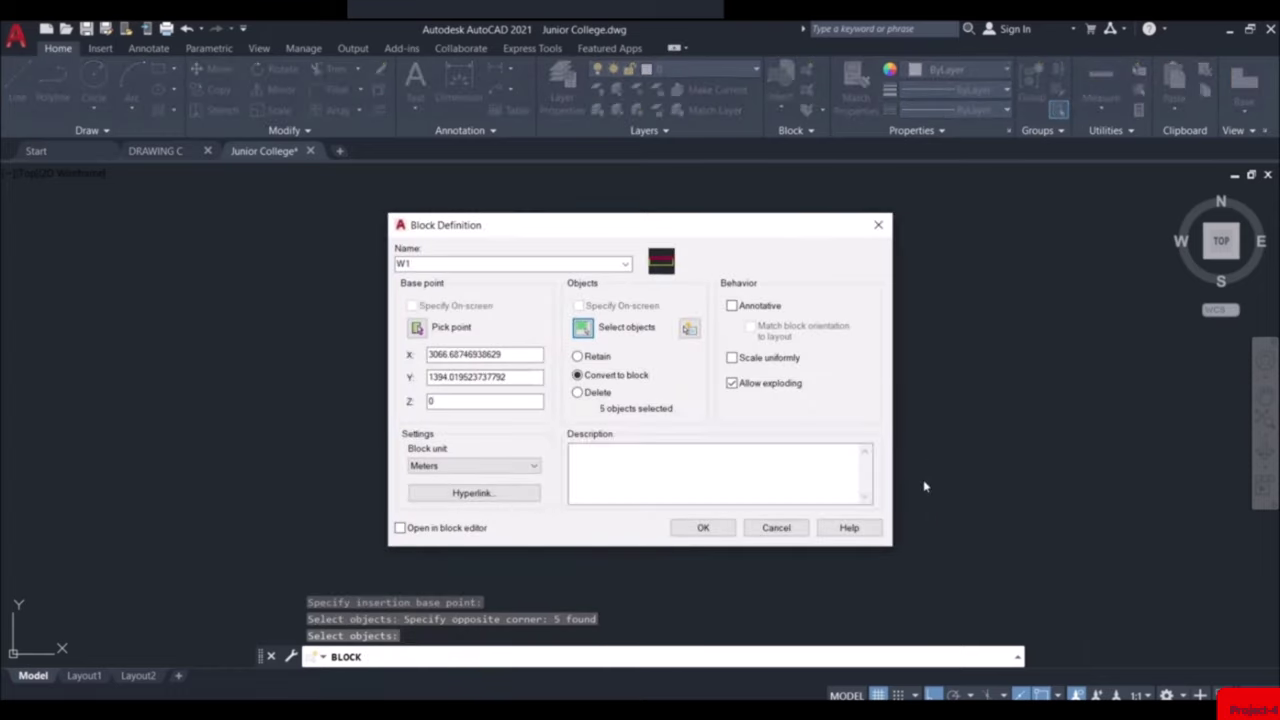
{"action": "left_click", "coordinate": [703, 528]}
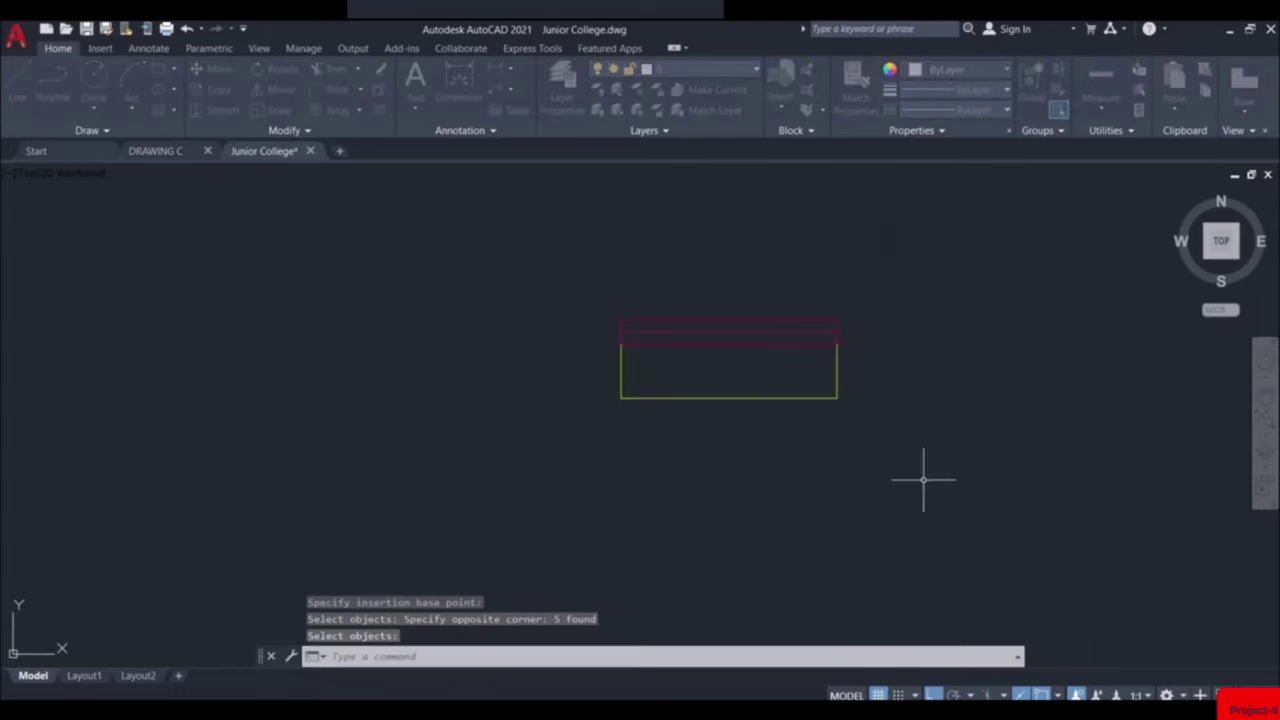
Delete the original window symbol from the empty space below the left wing
{"action": "left_click", "coordinate": [885, 278]}
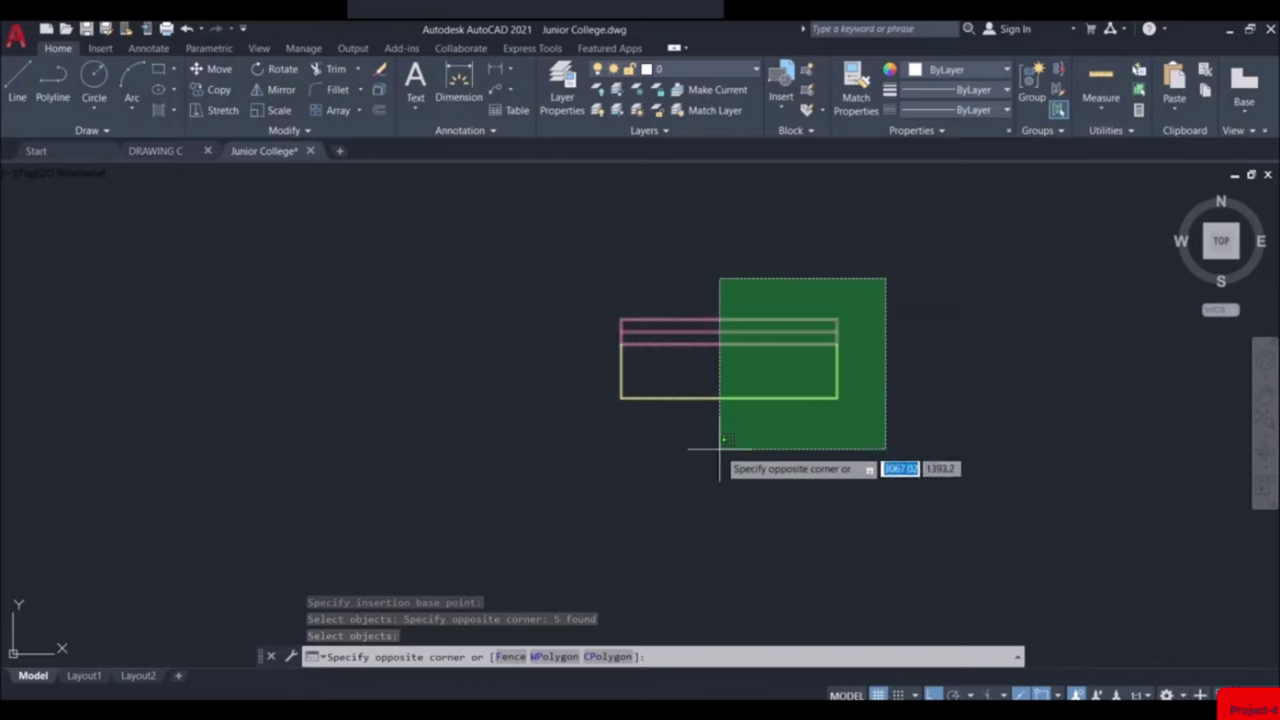
{"action": "left_click", "coordinate": [590, 462]}
{"action": "key", "text": "Delete"}
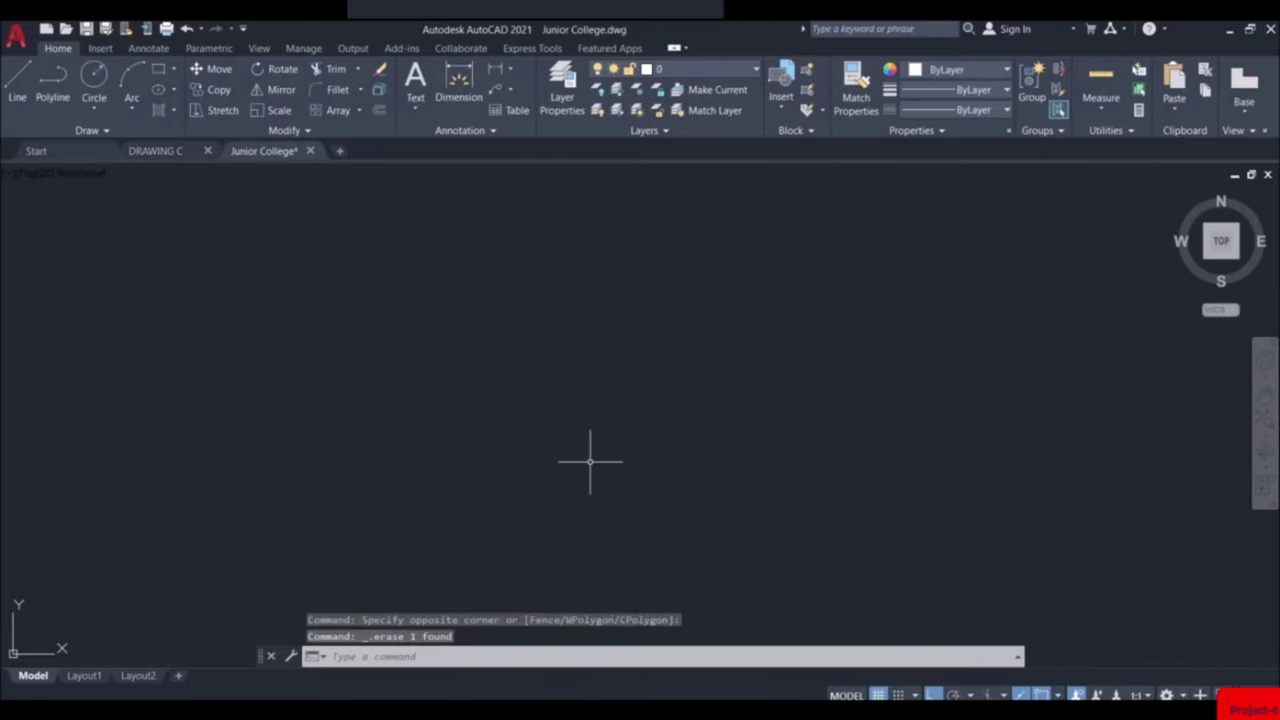
Insert block W1 on the outer face of the left wing's lower outer wall, between the second and third small-room partitions
{"action": "scroll", "coordinate": [808, 263], "scroll_direction": "down", "scroll_amount": 2}
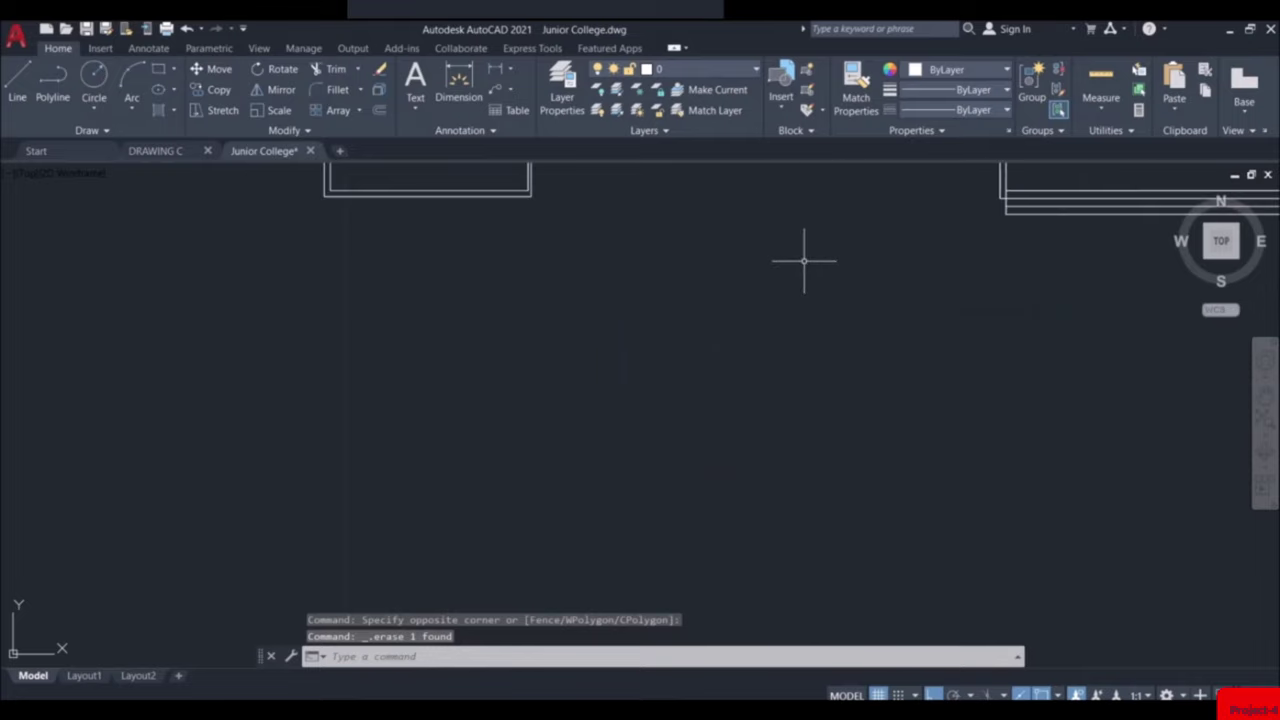
{"action": "middle_click_drag", "start_coordinate": [795, 261], "coordinate": [823, 437]}
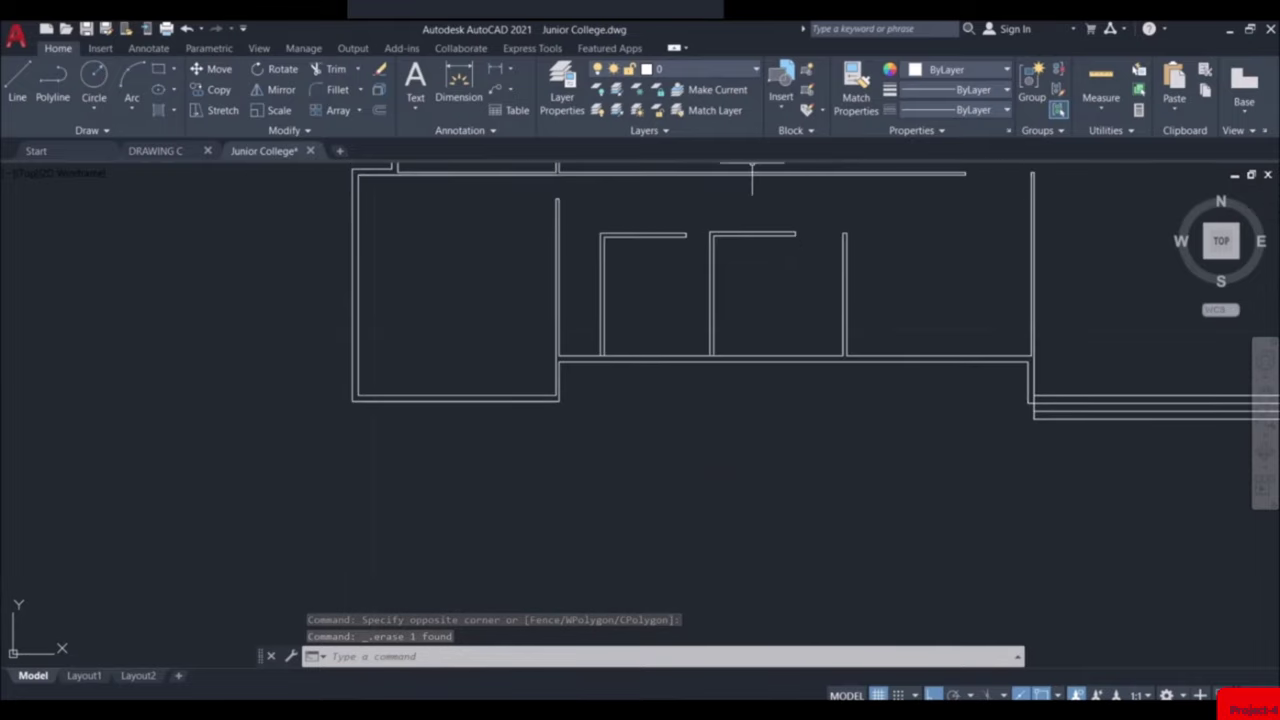
{"action": "left_click", "coordinate": [781, 95]}
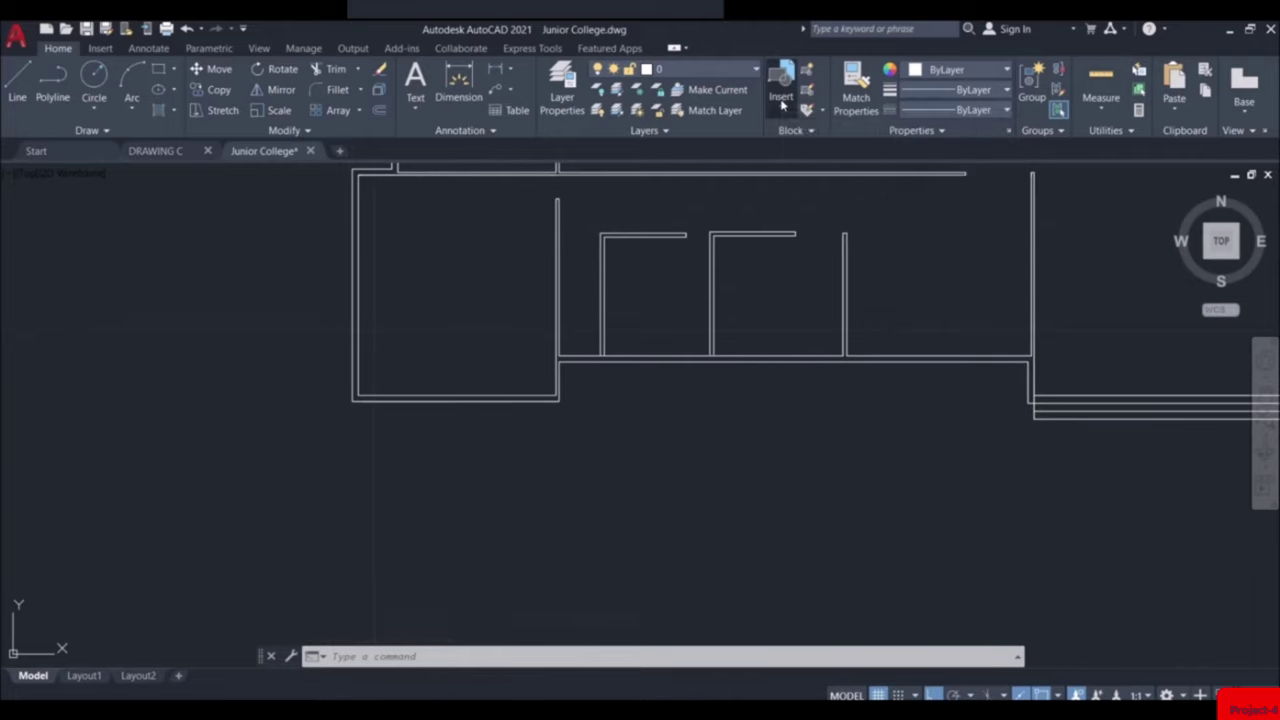
{"action": "left_click", "coordinate": [786, 105]}
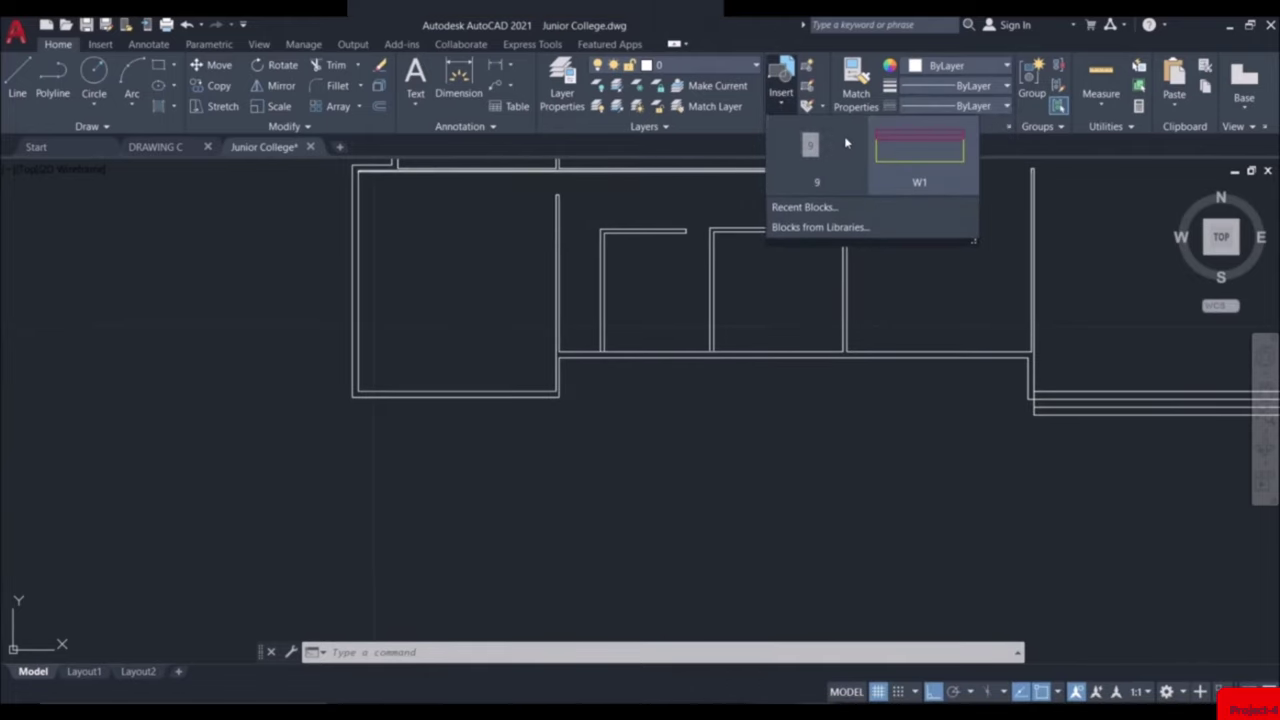
{"action": "left_click", "coordinate": [937, 162]}
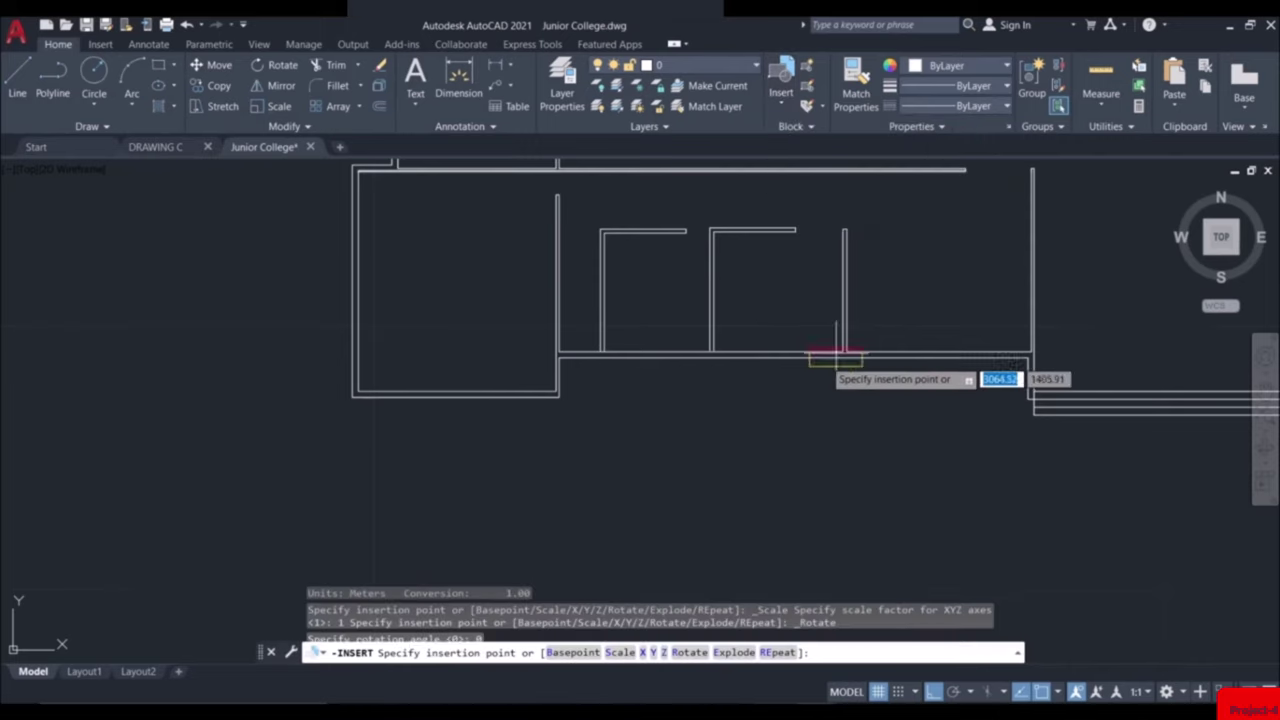
{"action": "scroll", "coordinate": [790, 375], "scroll_direction": "up", "scroll_amount": 3}
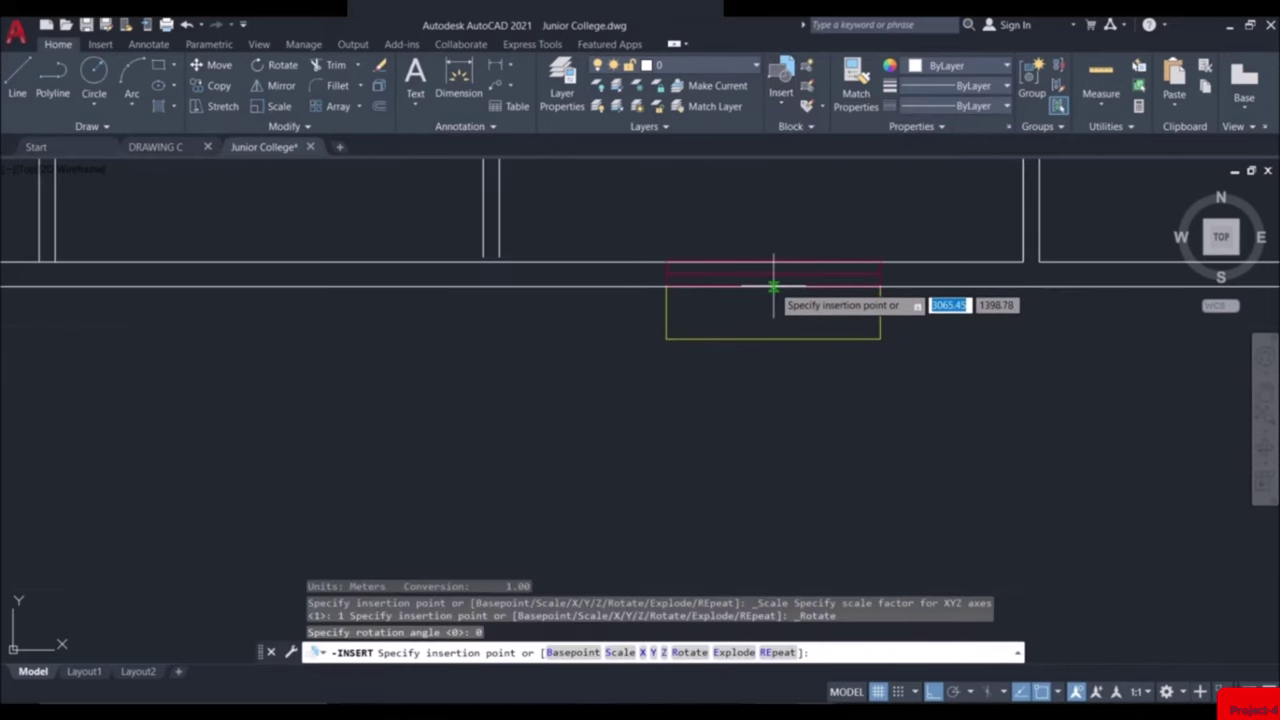
{"action": "scroll", "coordinate": [776, 287], "scroll_direction": "up", "scroll_amount": 5}
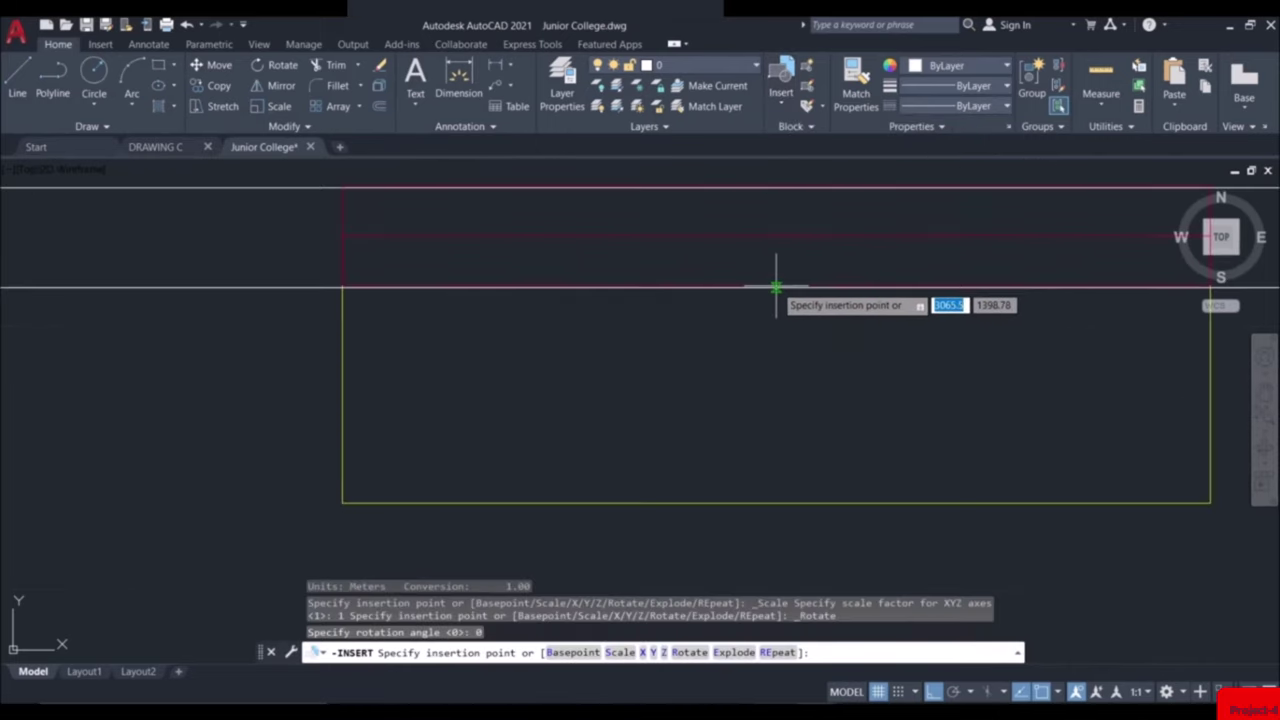
{"action": "scroll", "coordinate": [776, 287], "scroll_direction": "down", "scroll_amount": 4}
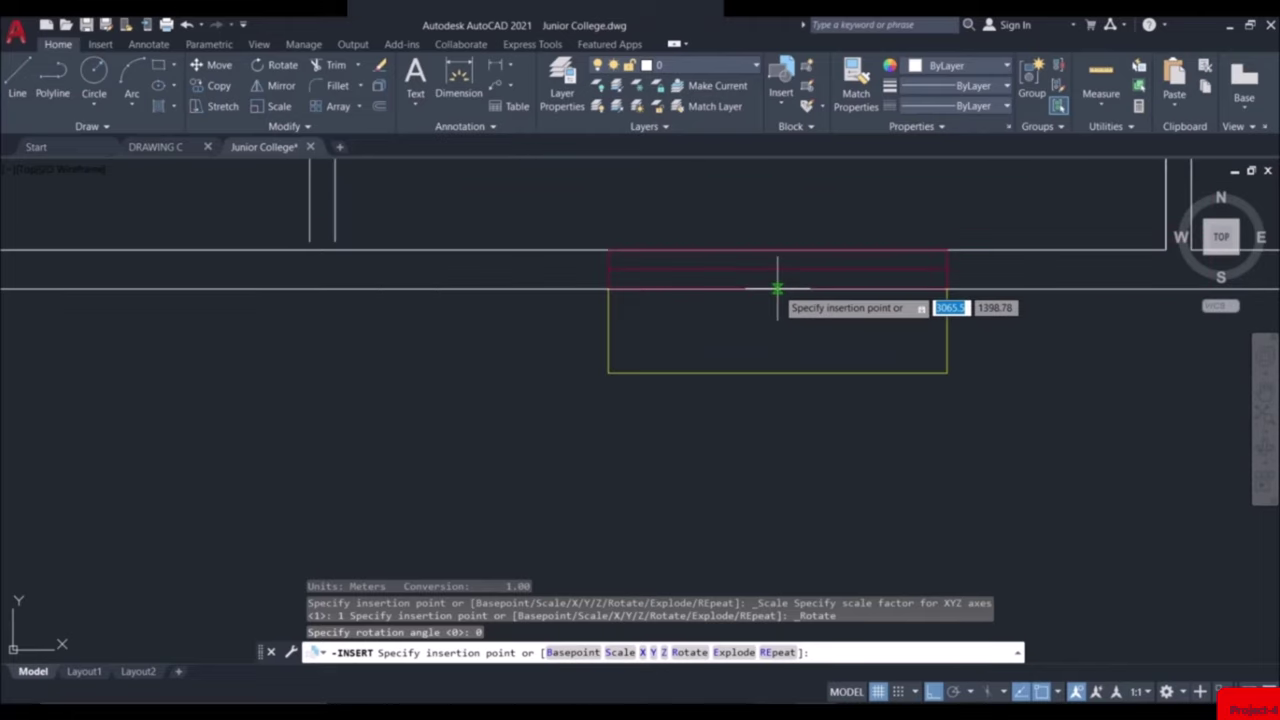
{"action": "scroll", "coordinate": [777, 289], "scroll_direction": "down", "scroll_amount": 2}
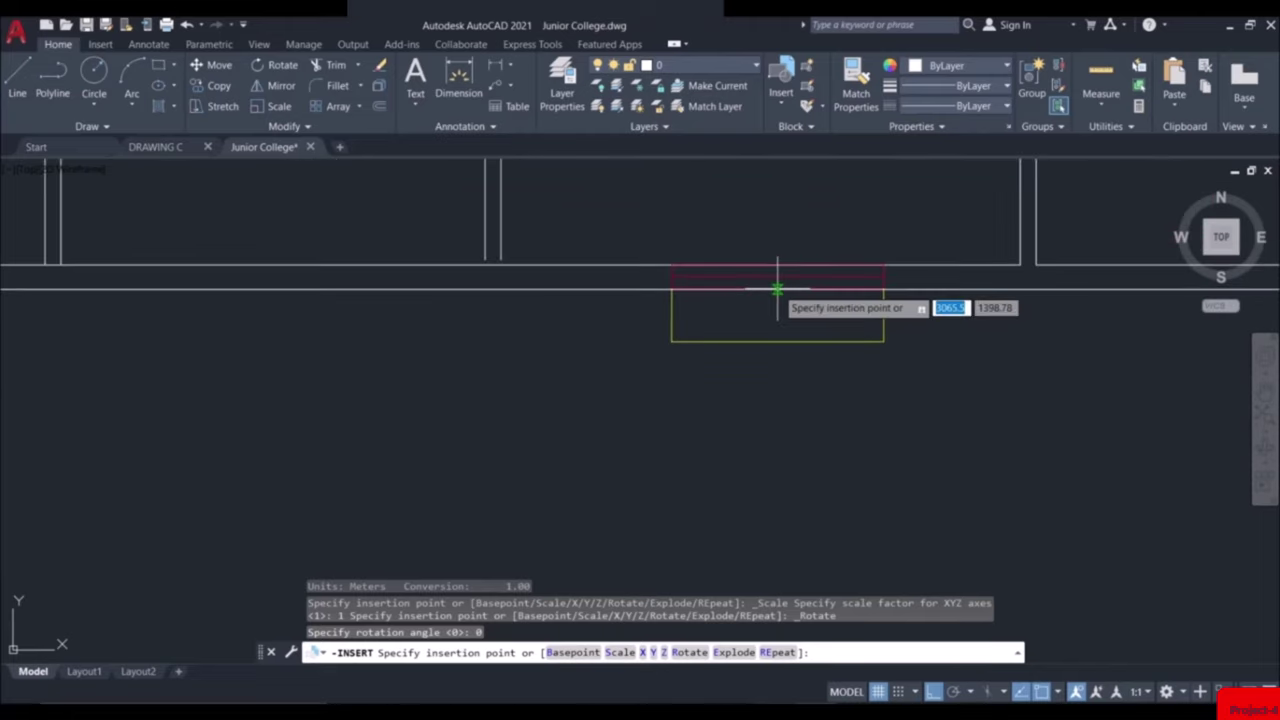
{"action": "left_click", "coordinate": [777, 289]}
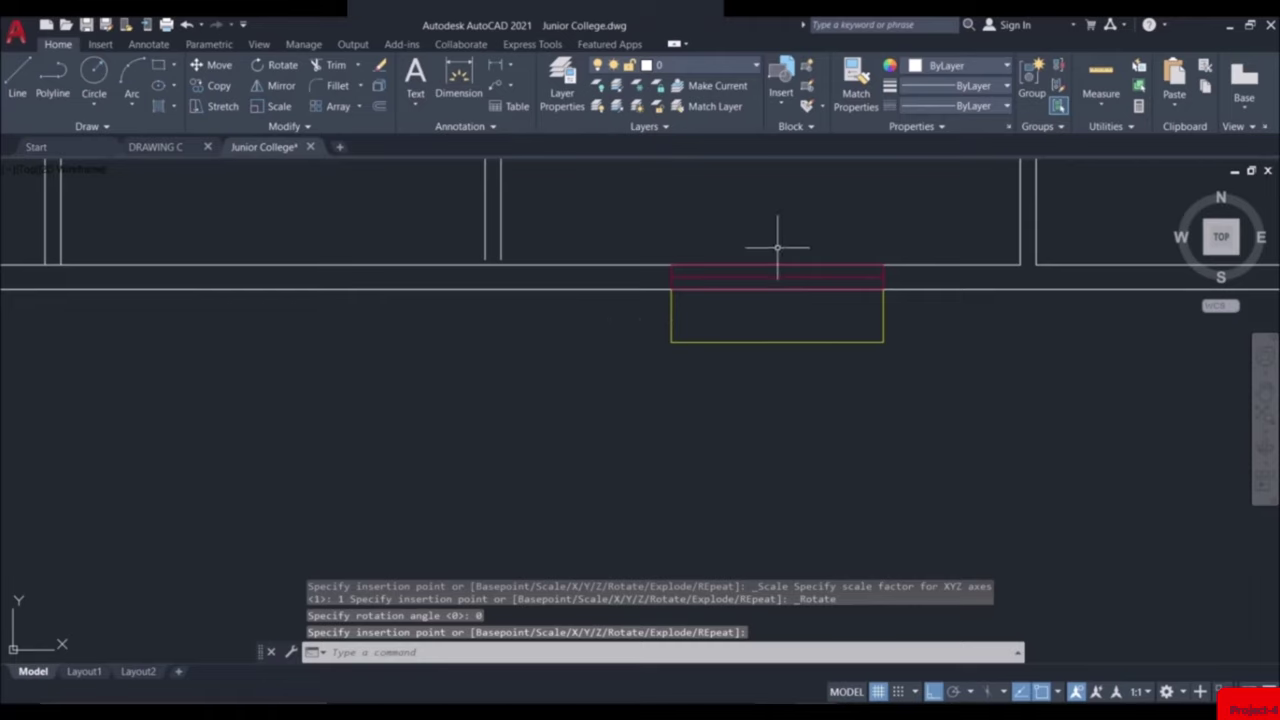
Insert block W1 on the outer face of the left wing's lower outer wall, between the first and second small-room partitions
{"action": "left_click", "coordinate": [782, 100]}
{"action": "left_click", "coordinate": [922, 160]}
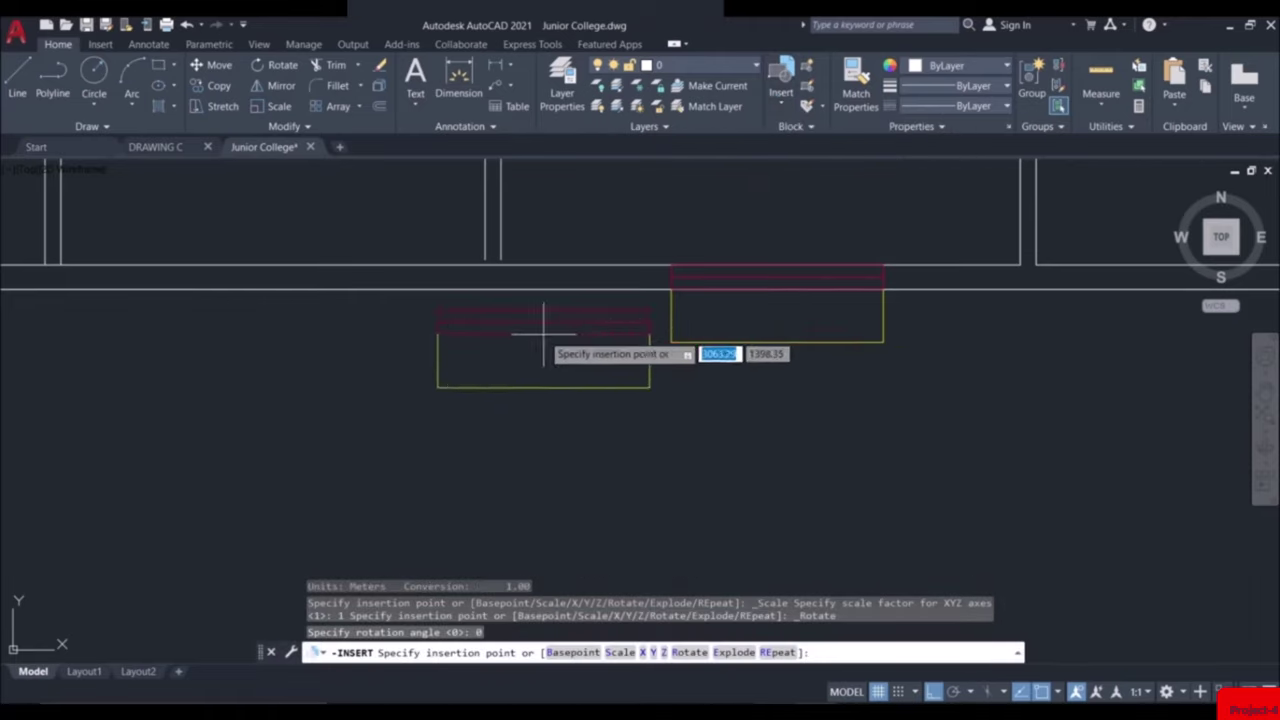
{"action": "middle_click_drag", "start_coordinate": [543, 333], "coordinate": [839, 393]}
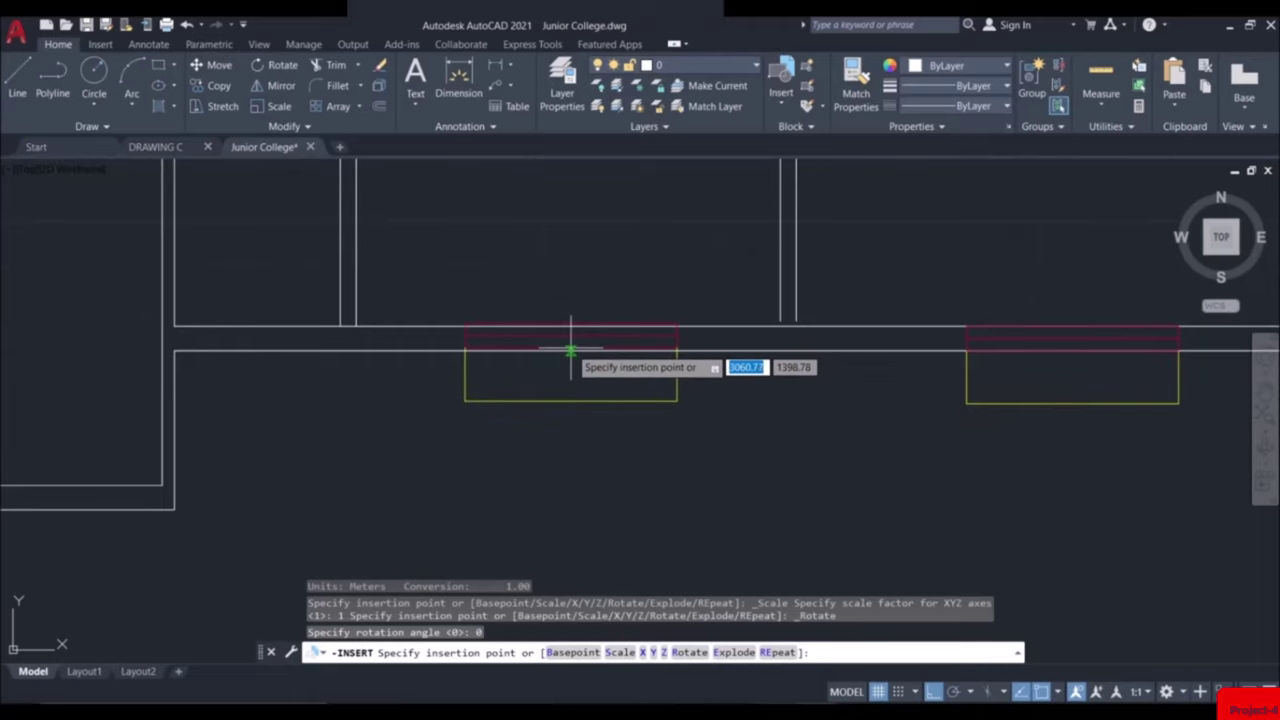
{"action": "scroll", "coordinate": [570, 350], "scroll_direction": "up", "scroll_amount": 4}
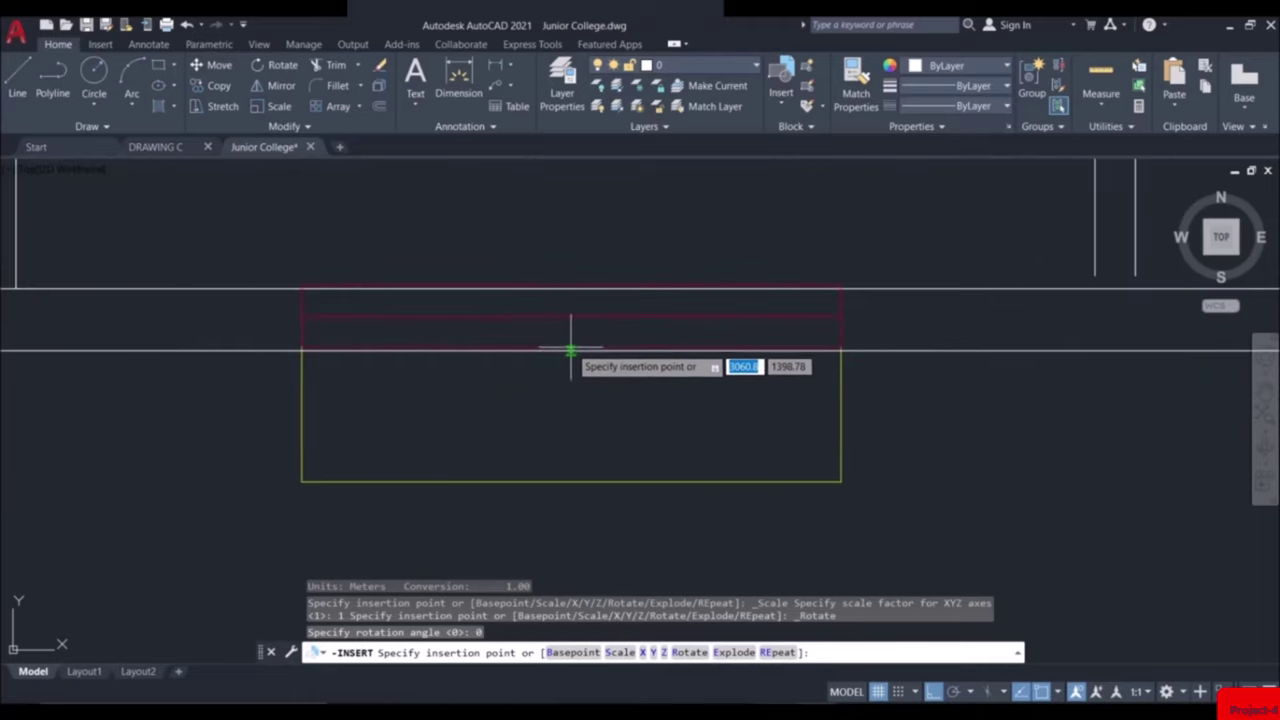
{"action": "left_click", "coordinate": [570, 350]}
{"action": "scroll", "coordinate": [908, 394], "scroll_direction": "down", "scroll_amount": 6}
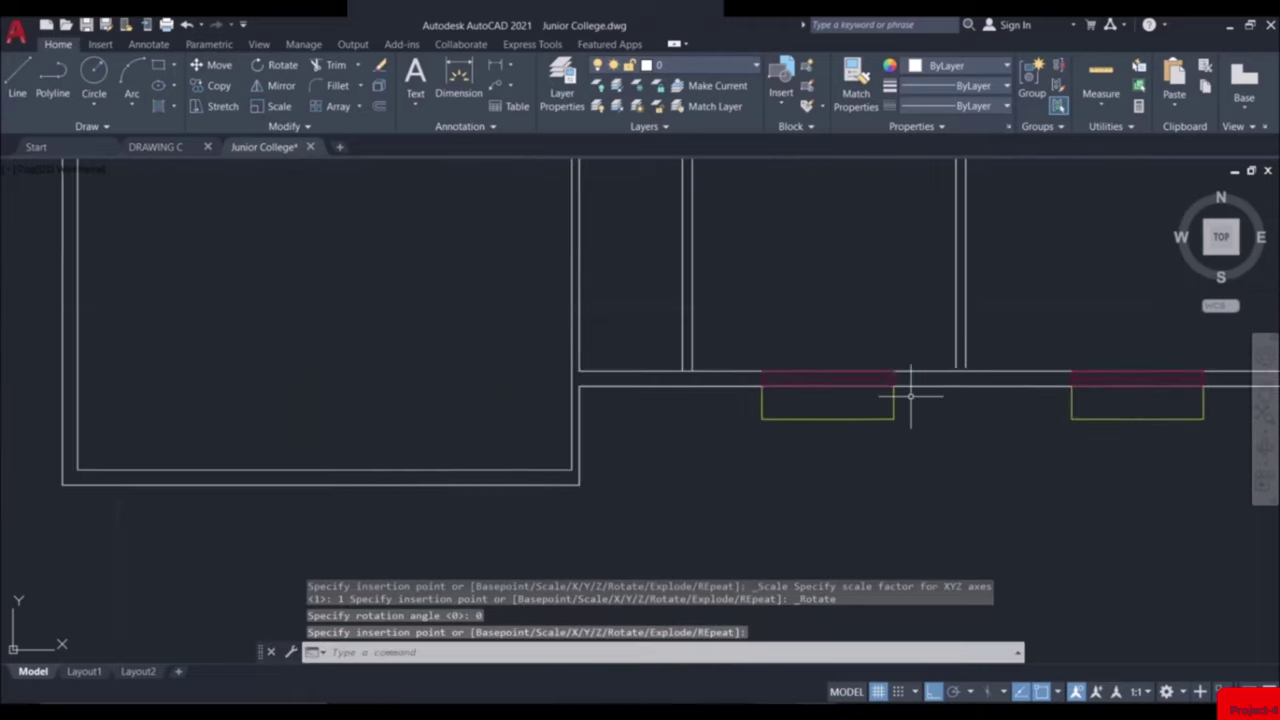
Examine the window placement across the whole floor plan, including the inner rooms of the left wing and the mirrored right wing
{"action": "middle_click_drag", "start_coordinate": [1006, 423], "coordinate": [688, 447]}
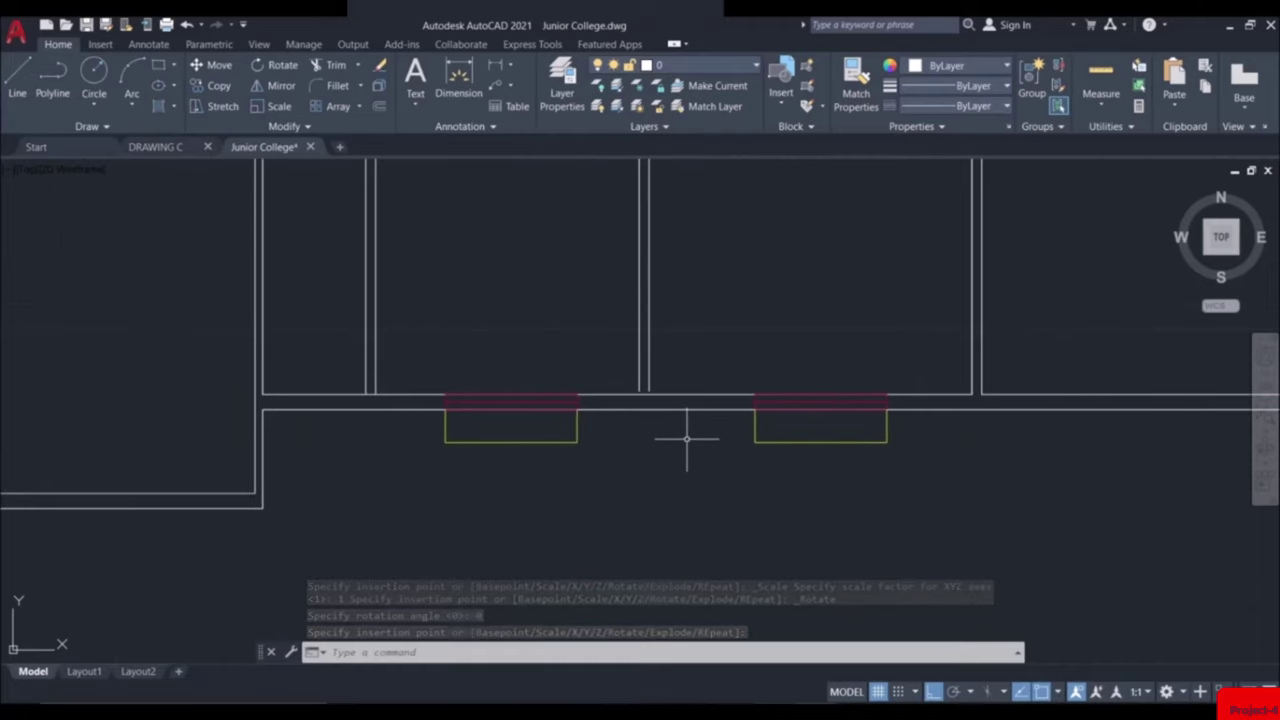
{"action": "scroll", "coordinate": [720, 410], "scroll_direction": "down", "scroll_amount": 2}
{"action": "scroll", "coordinate": [820, 446], "scroll_direction": "down", "scroll_amount": 4}
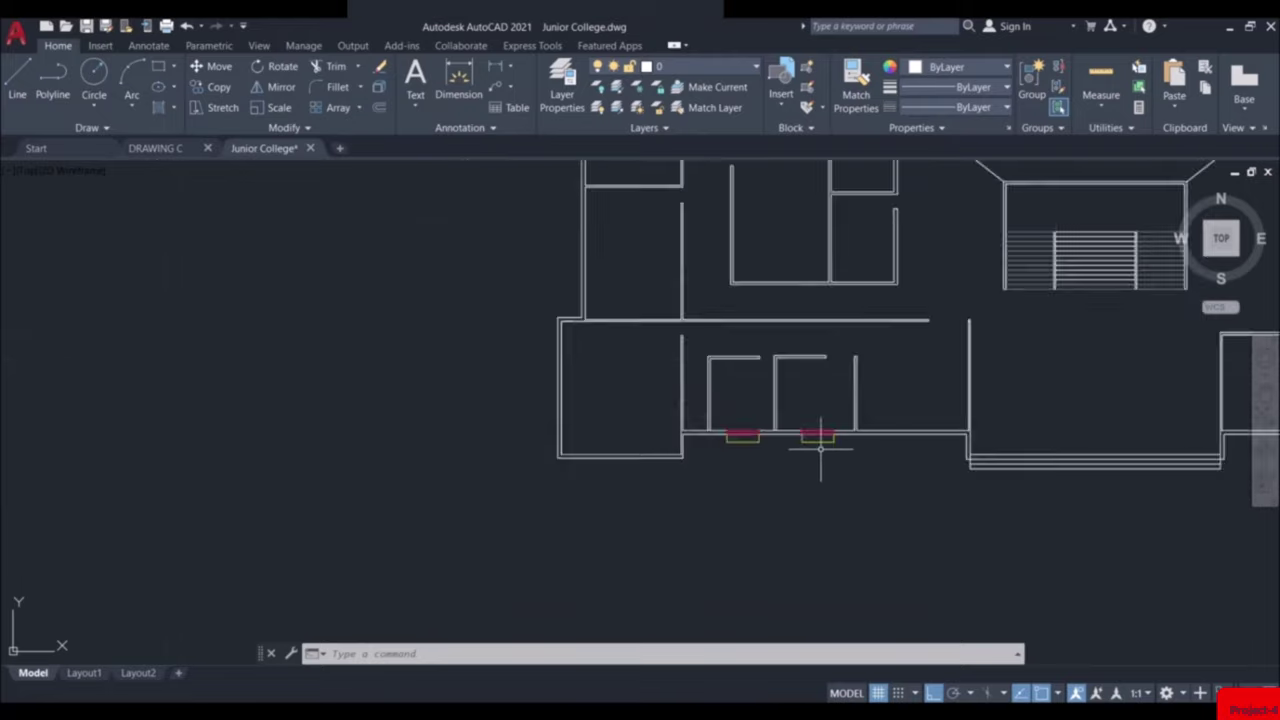
{"action": "scroll", "coordinate": [820, 446], "scroll_direction": "down", "scroll_amount": 2}
{"action": "mouse_move", "coordinate": [989, 371]}
{"action": "middle_mouse_down"}
{"action": "mouse_move", "coordinate": [780, 474]}
{"action": "mouse_move", "coordinate": [669, 510]}
{"action": "middle_mouse_up"}
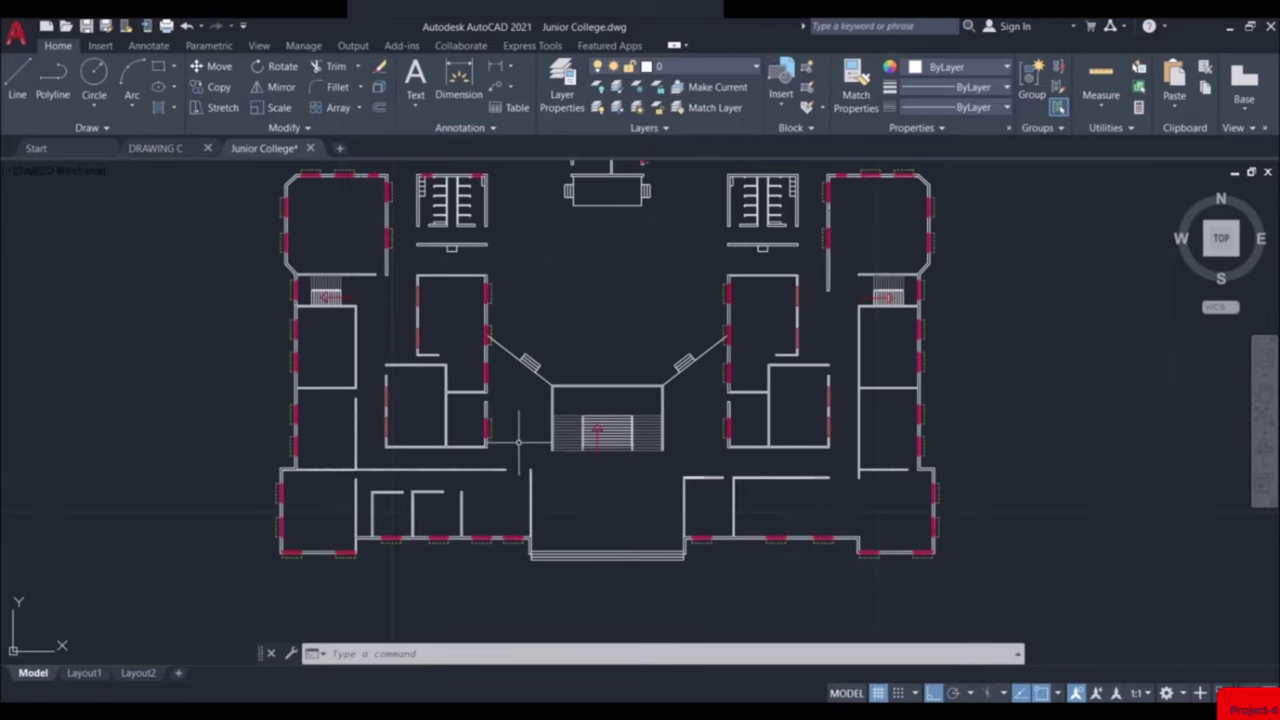
{"action": "middle_click_drag", "start_coordinate": [448, 457], "coordinate": [548, 457]}
{"action": "scroll", "coordinate": [495, 432], "scroll_direction": "up", "scroll_amount": 5}
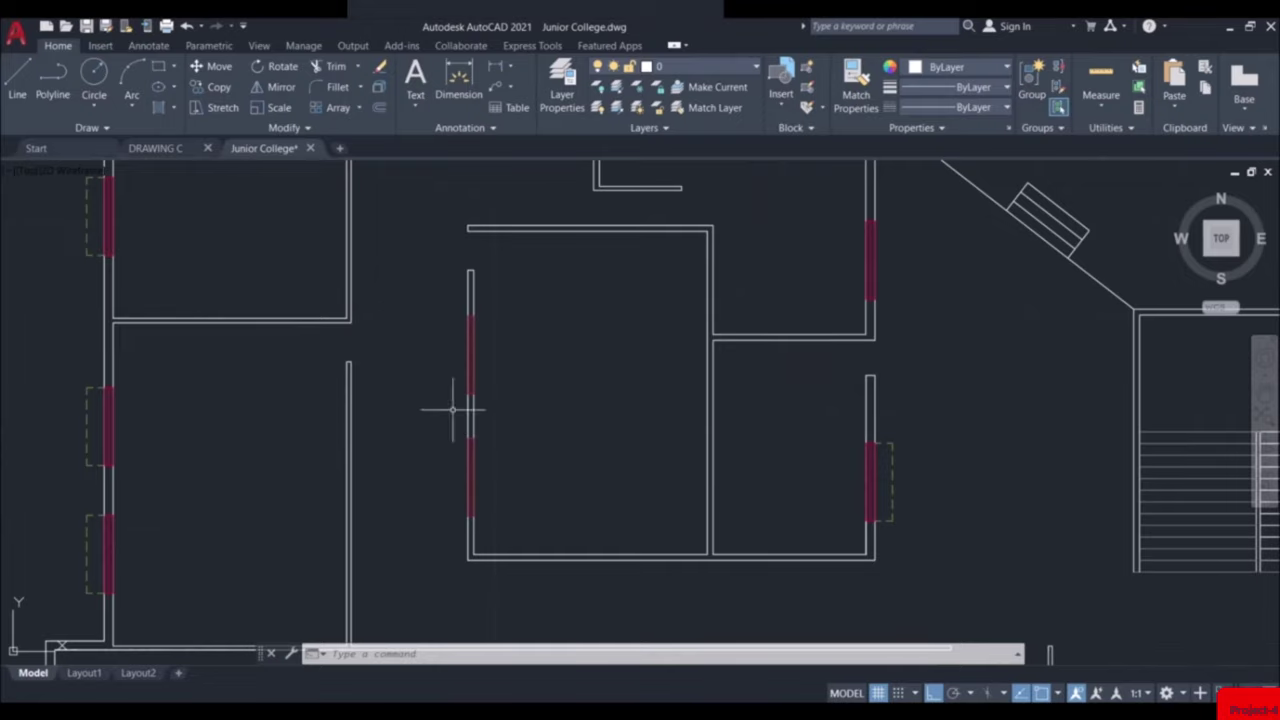
{"action": "scroll", "coordinate": [550, 470], "scroll_direction": "down", "scroll_amount": 5}
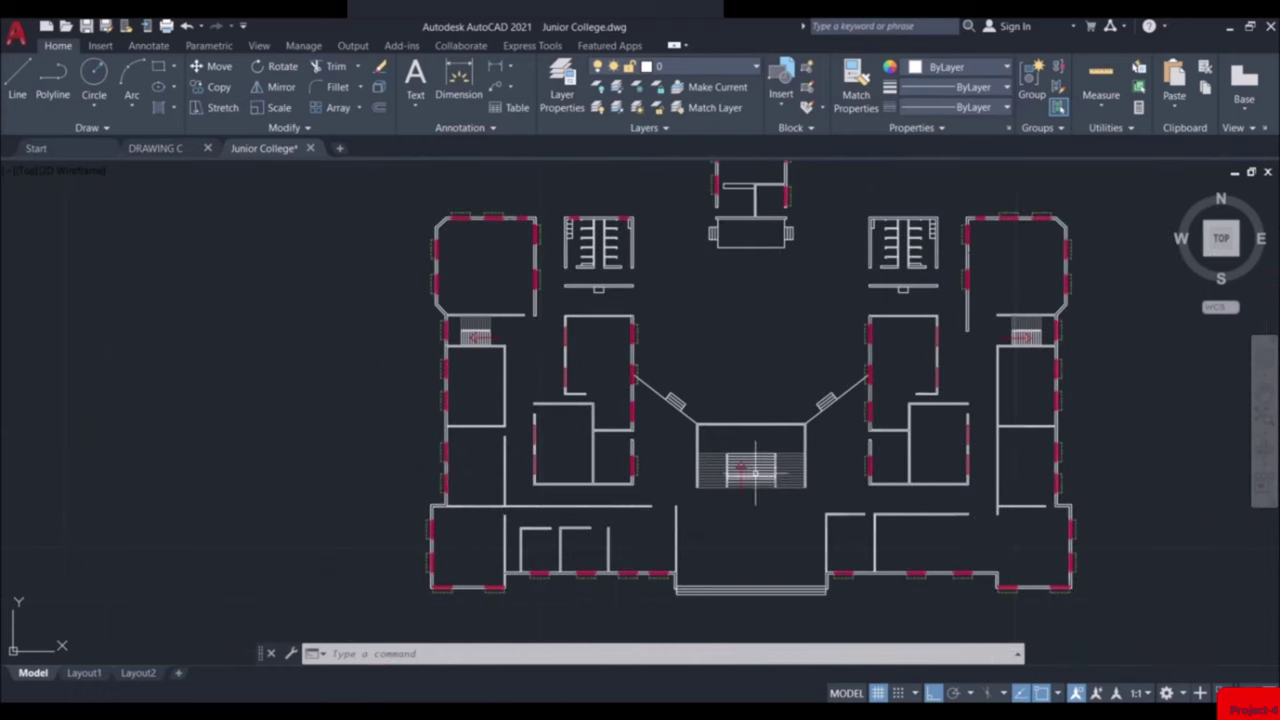
{"action": "middle_click_drag", "start_coordinate": [755, 470], "coordinate": [705, 484]}
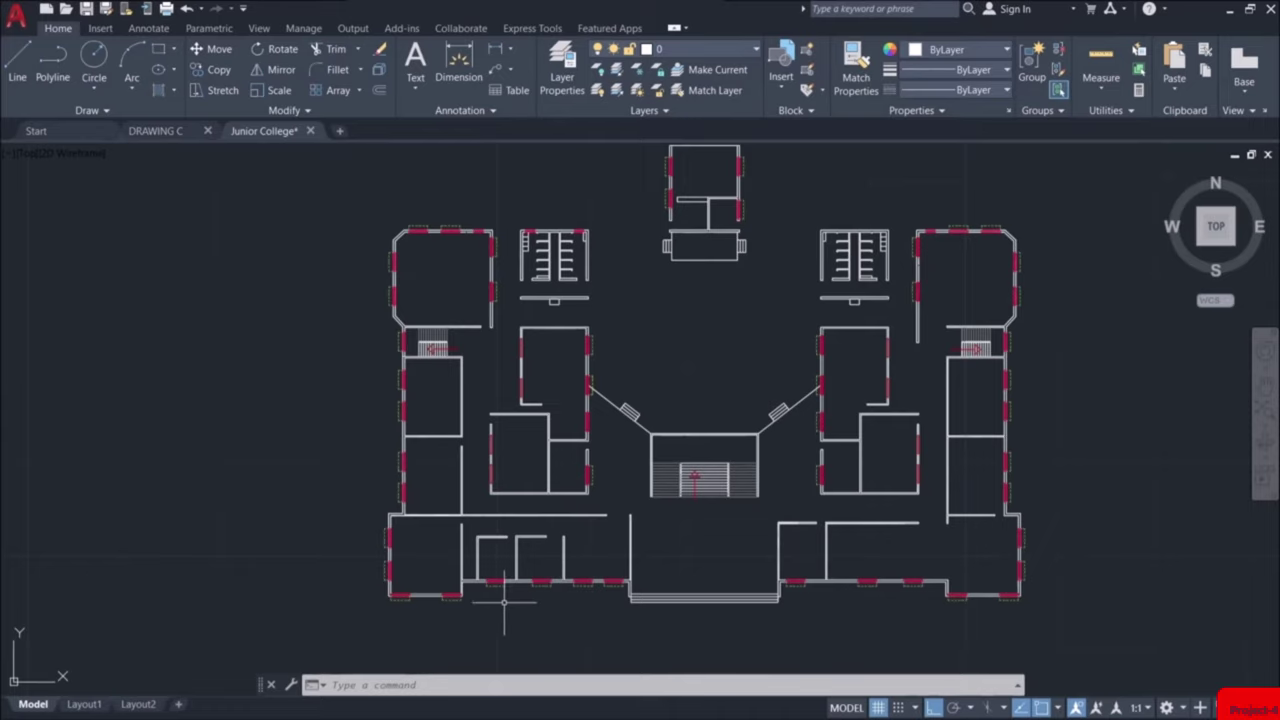
Add a vertical linear dimension between the inner faces of the lower-left corner room's bottom and top walls, placed near its left wall
{"action": "scroll", "coordinate": [395, 600], "scroll_direction": "up", "scroll_amount": 4}
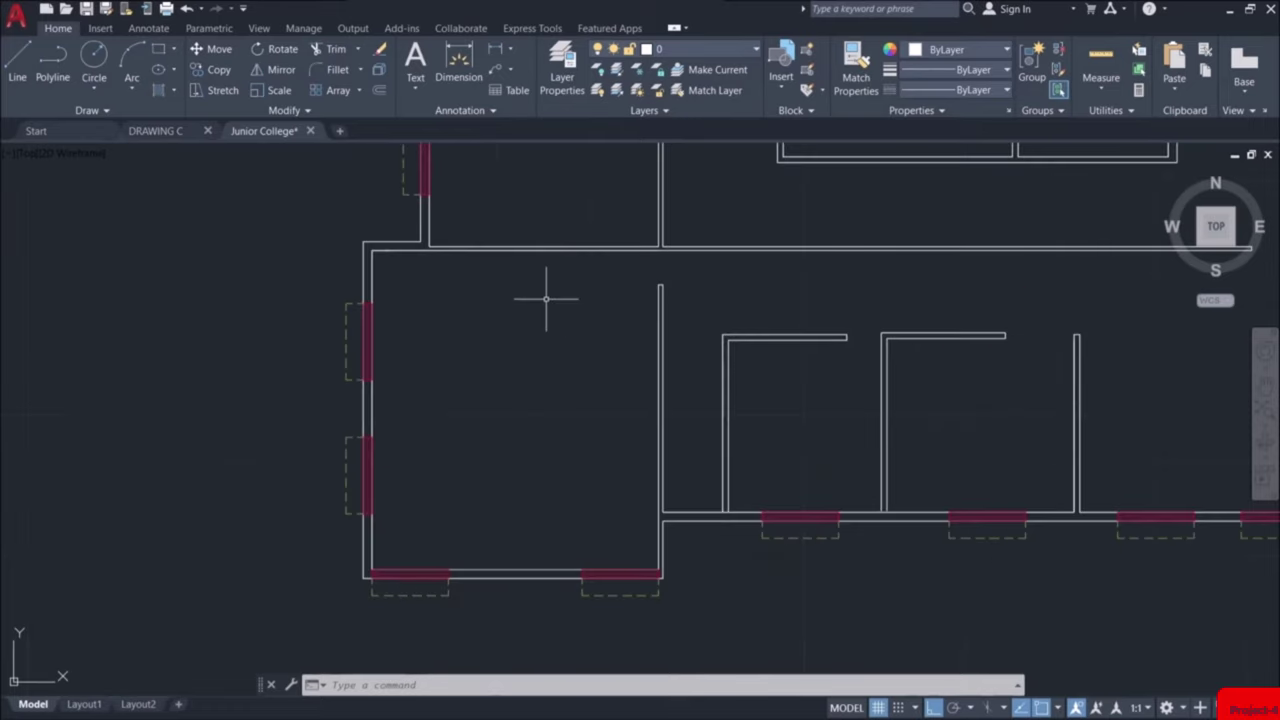
{"action": "left_click", "coordinate": [496, 52]}
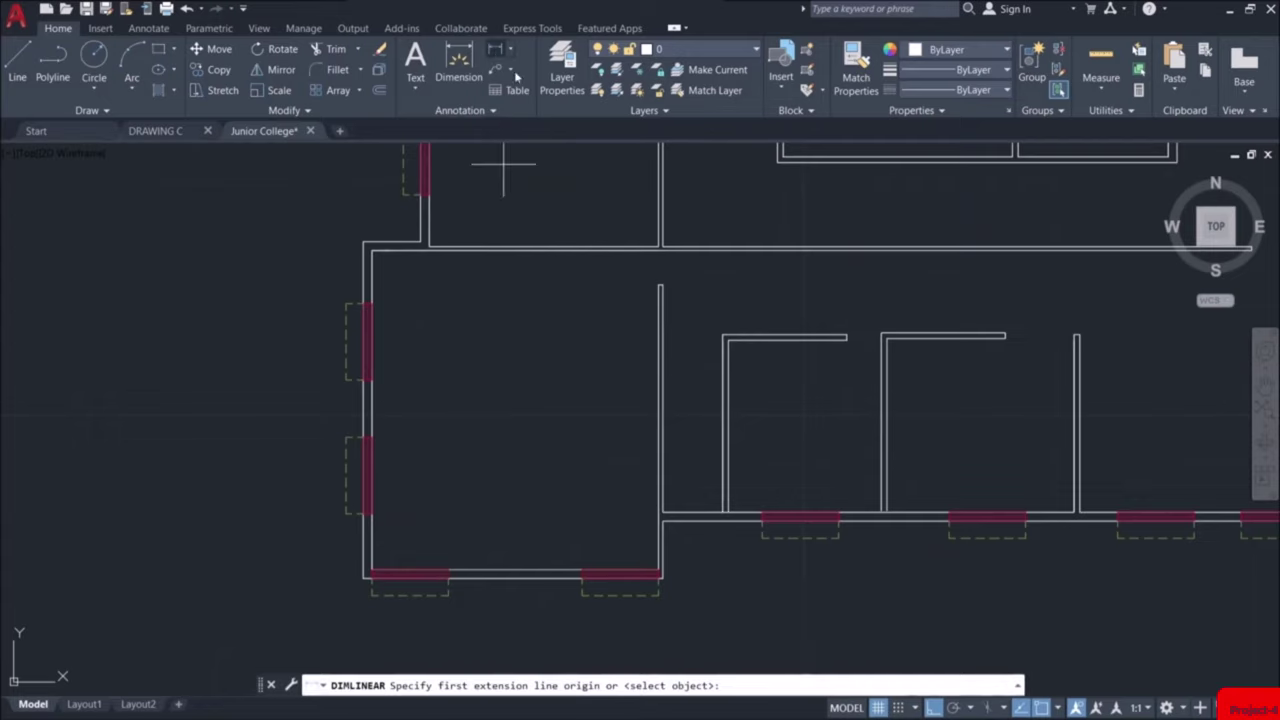
{"action": "scroll", "coordinate": [519, 577], "scroll_direction": "up", "scroll_amount": 4}
{"action": "left_click", "coordinate": [519, 577]}
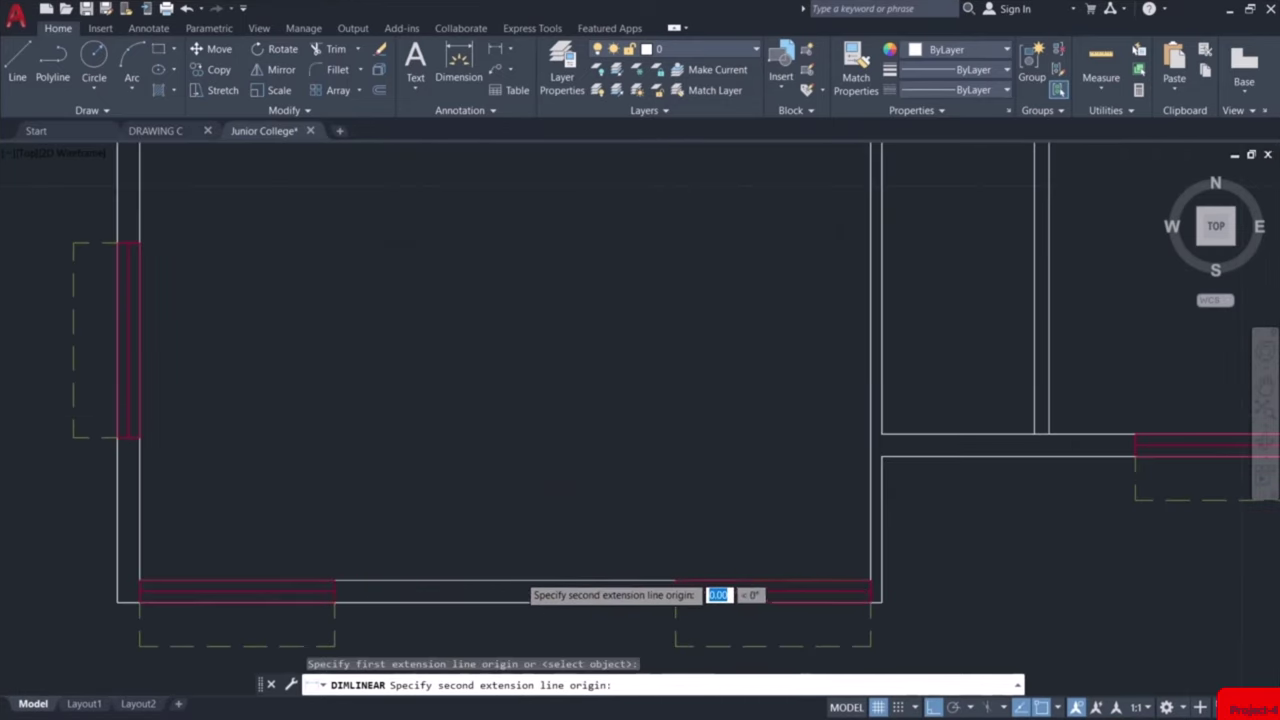
{"action": "scroll", "coordinate": [519, 577], "scroll_direction": "down", "scroll_amount": 4}
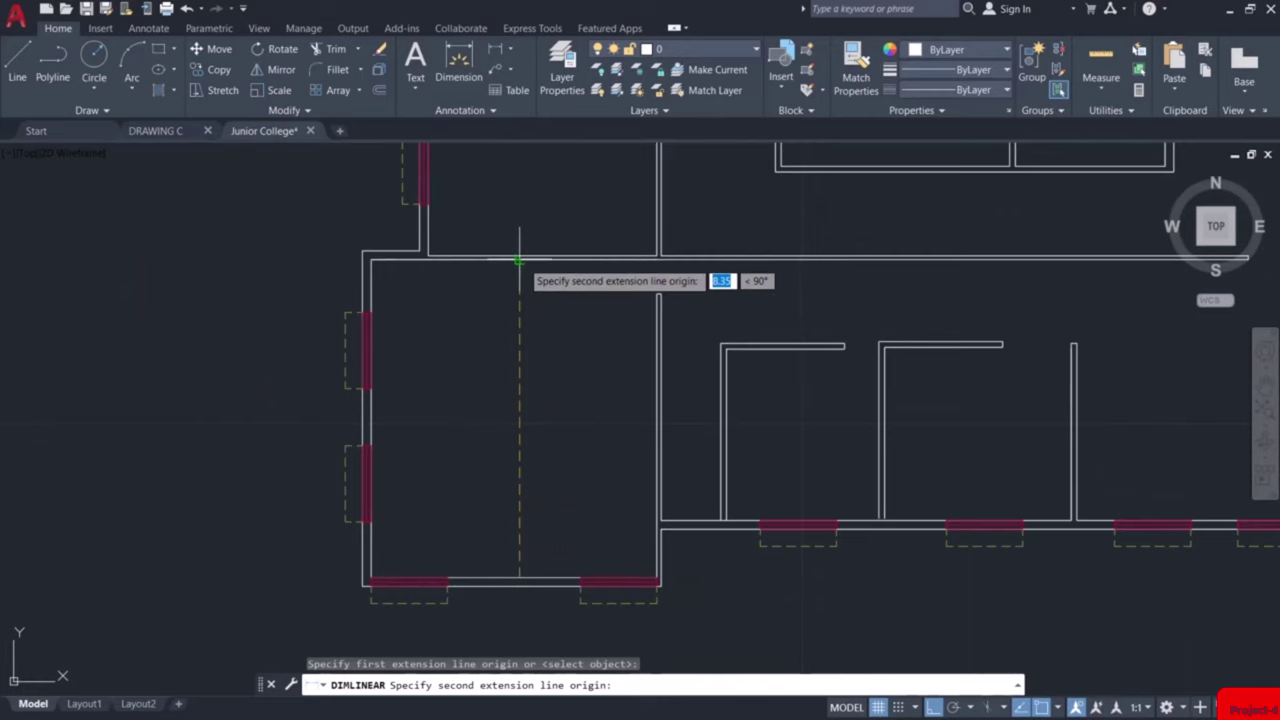
{"action": "scroll", "coordinate": [515, 252], "scroll_direction": "up", "scroll_amount": 4}
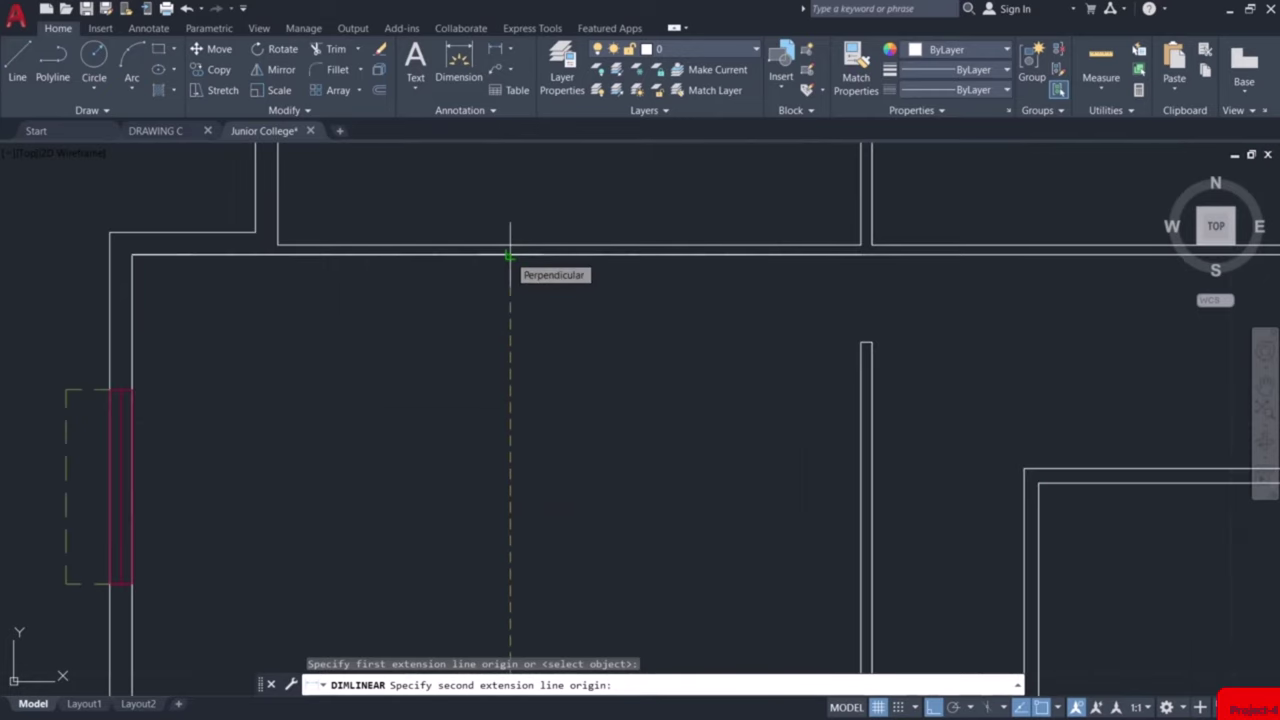
{"action": "left_click", "coordinate": [510, 256]}
{"action": "scroll", "coordinate": [509, 280], "scroll_direction": "down", "scroll_amount": 3}
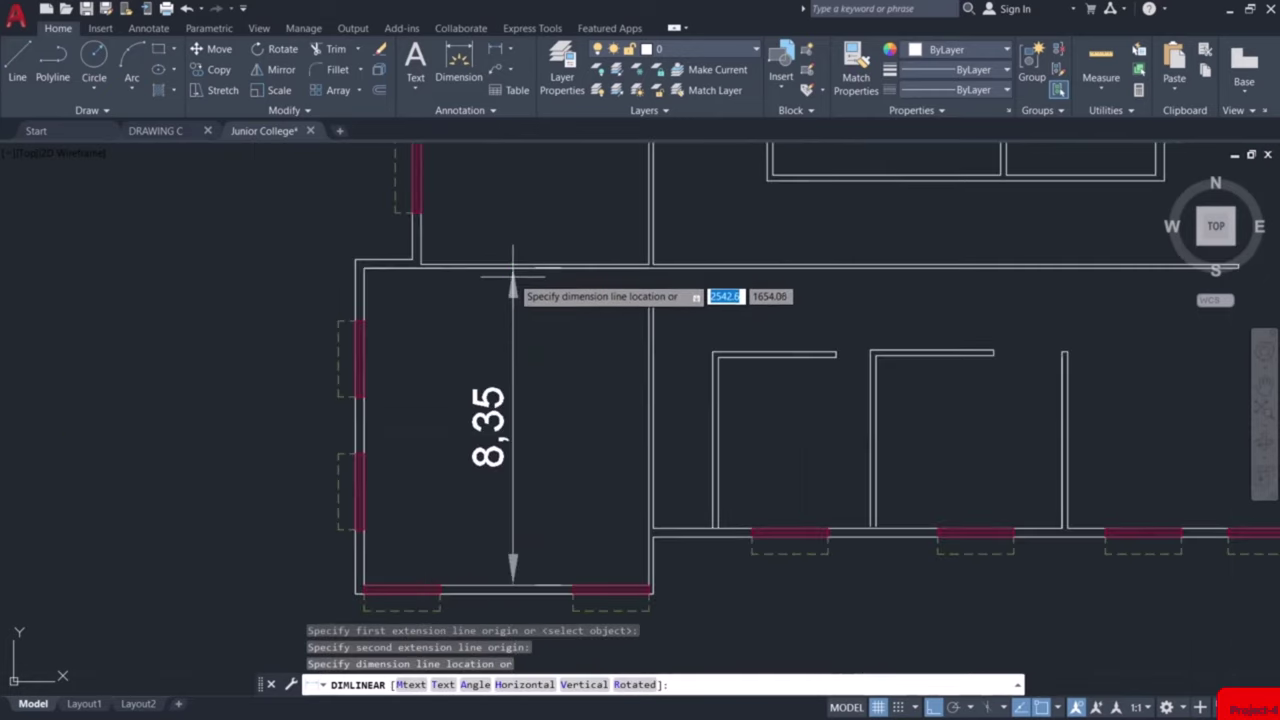
{"action": "left_click", "coordinate": [420, 290]}
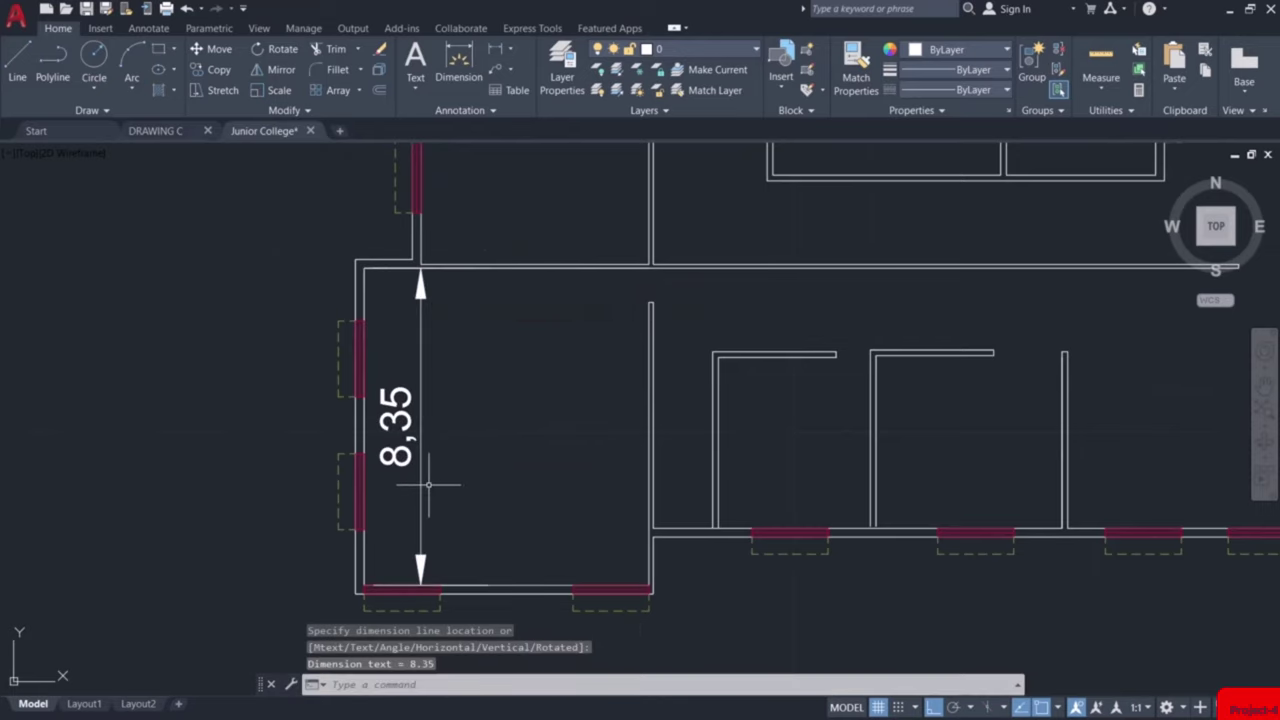
Add a horizontal linear dimension between the inner faces of the lower-left corner room's side walls, placed just above its bottom wall
{"action": "key", "text": "Return"}
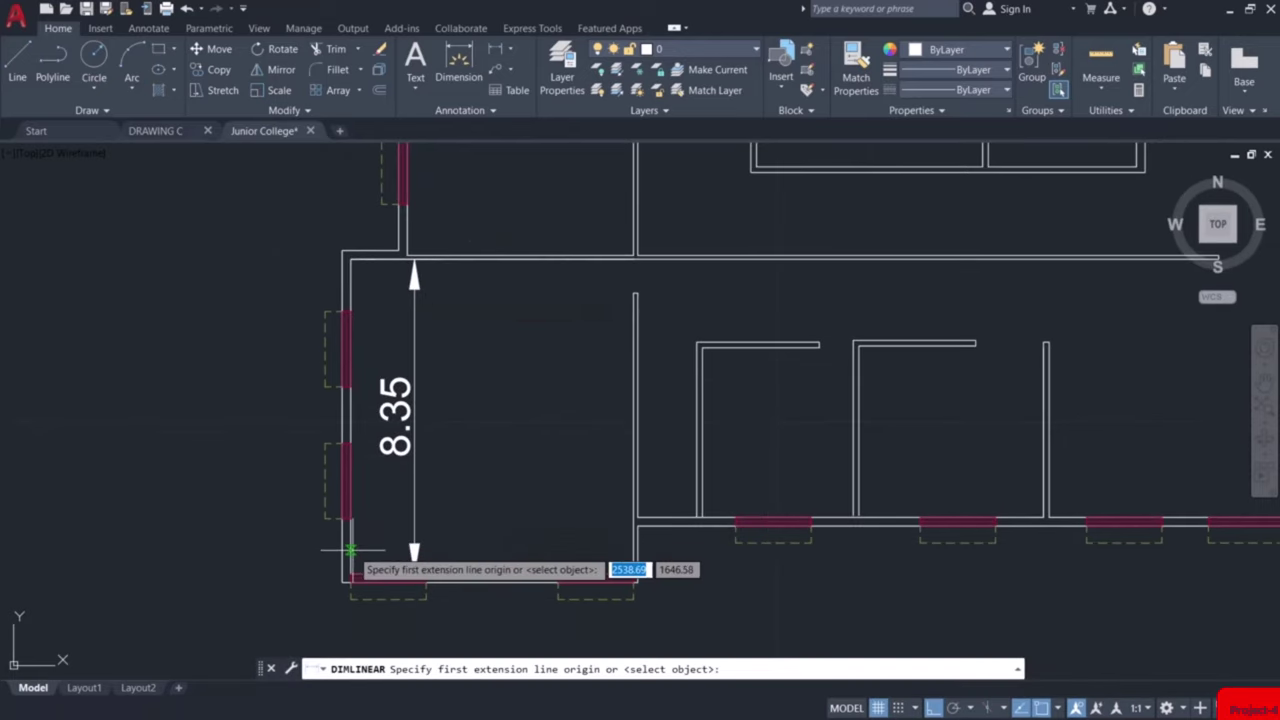
{"action": "left_click", "coordinate": [347, 548]}
{"action": "left_click", "coordinate": [634, 550]}
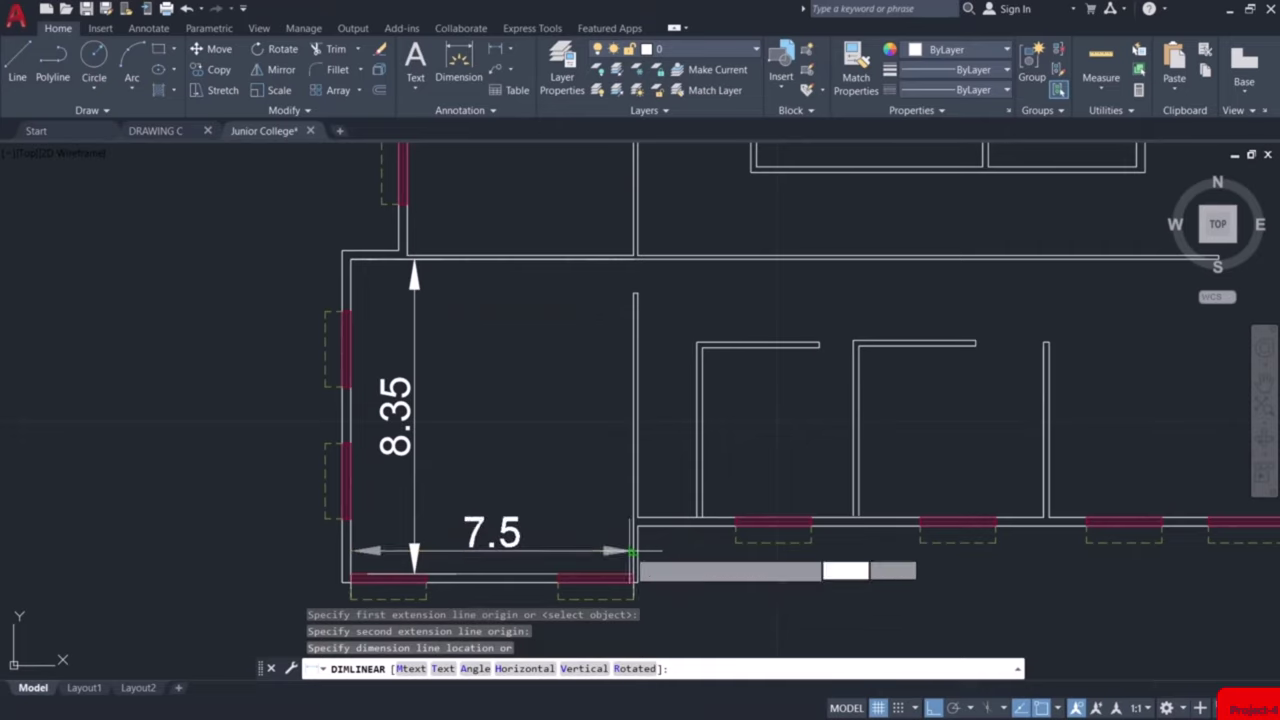
{"action": "left_click", "coordinate": [616, 521]}
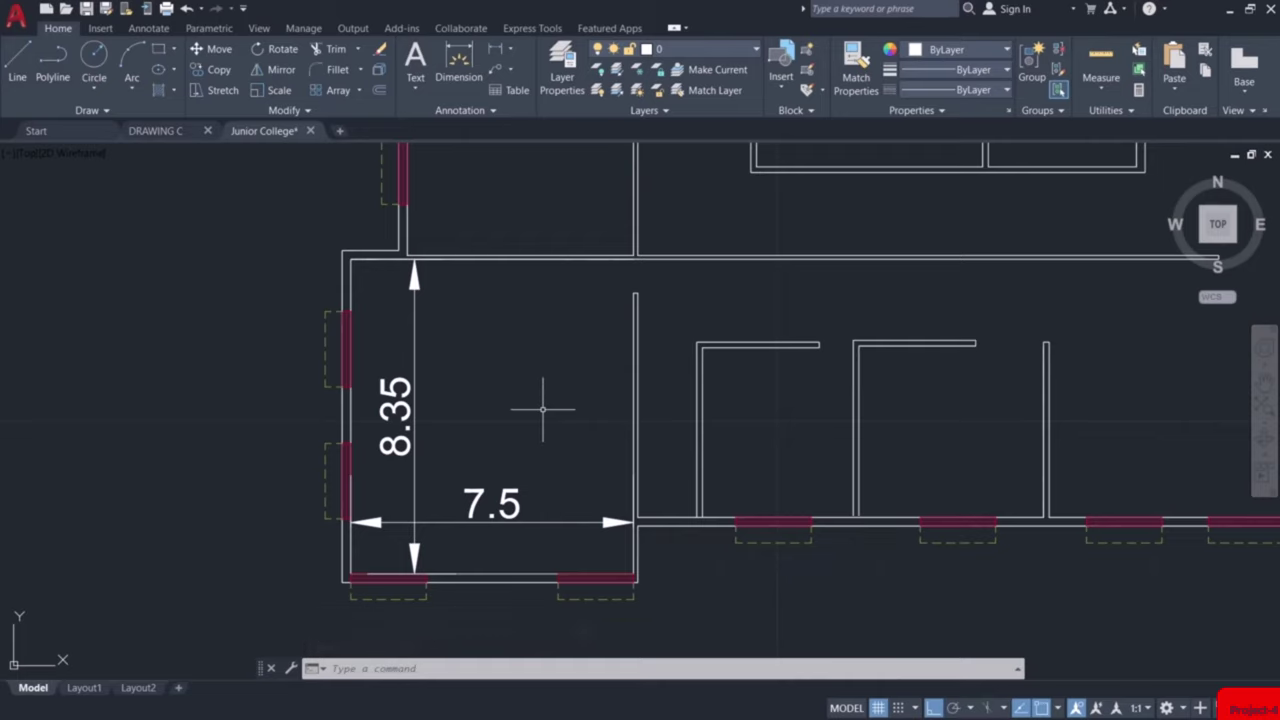
{"action": "key", "text": "Escape"}
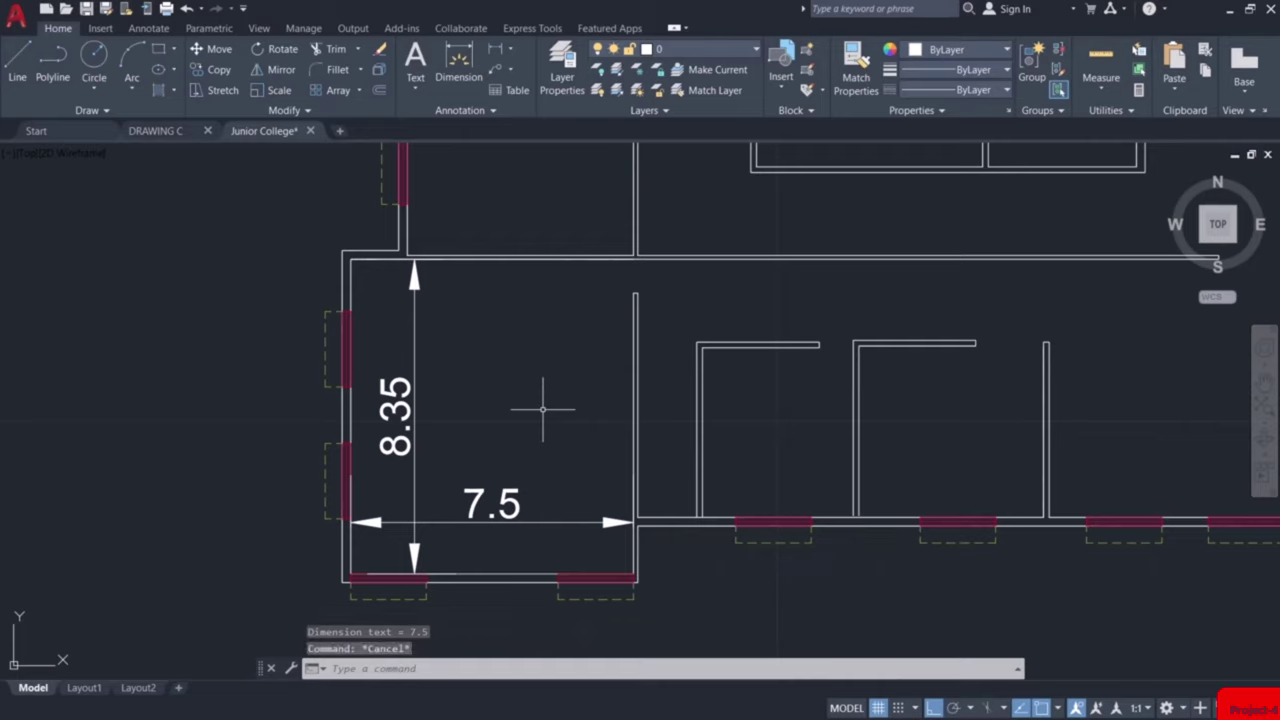
Create a multiline text label inside the lower-left corner room reading RECORD ROOM on two lines
{"action": "type", "text": "t"}
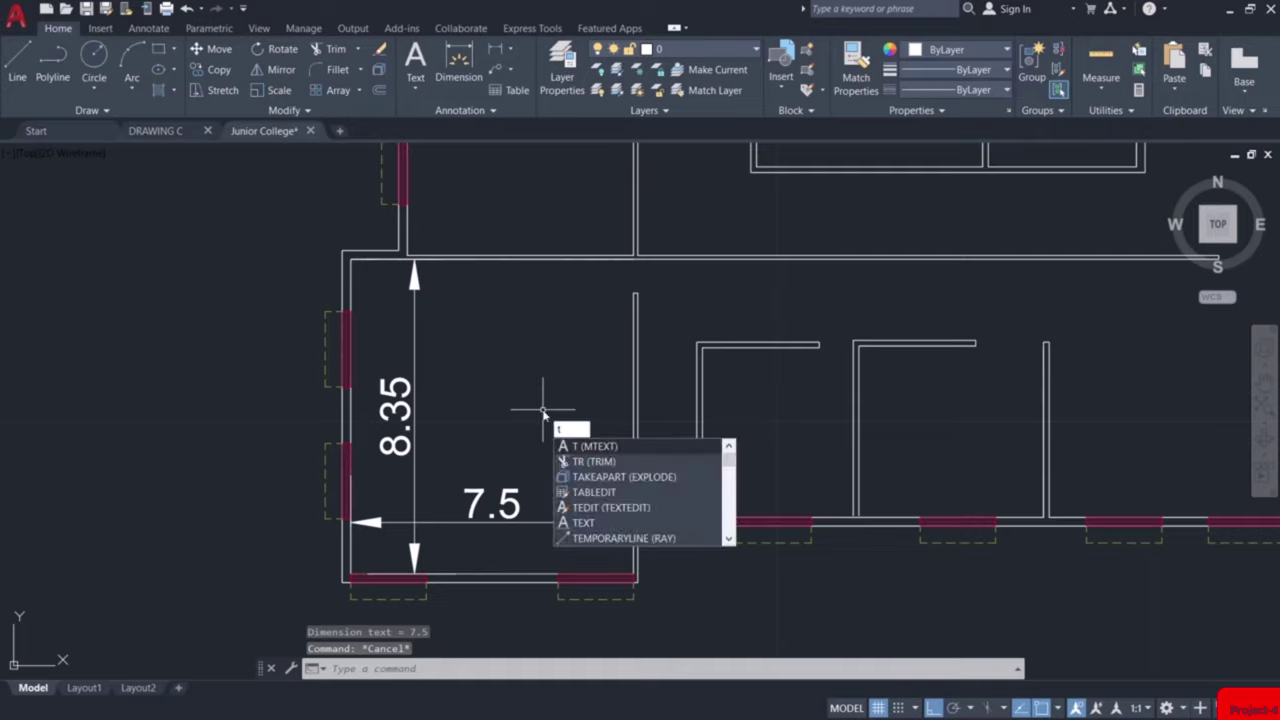
{"action": "key", "text": "Escape"}
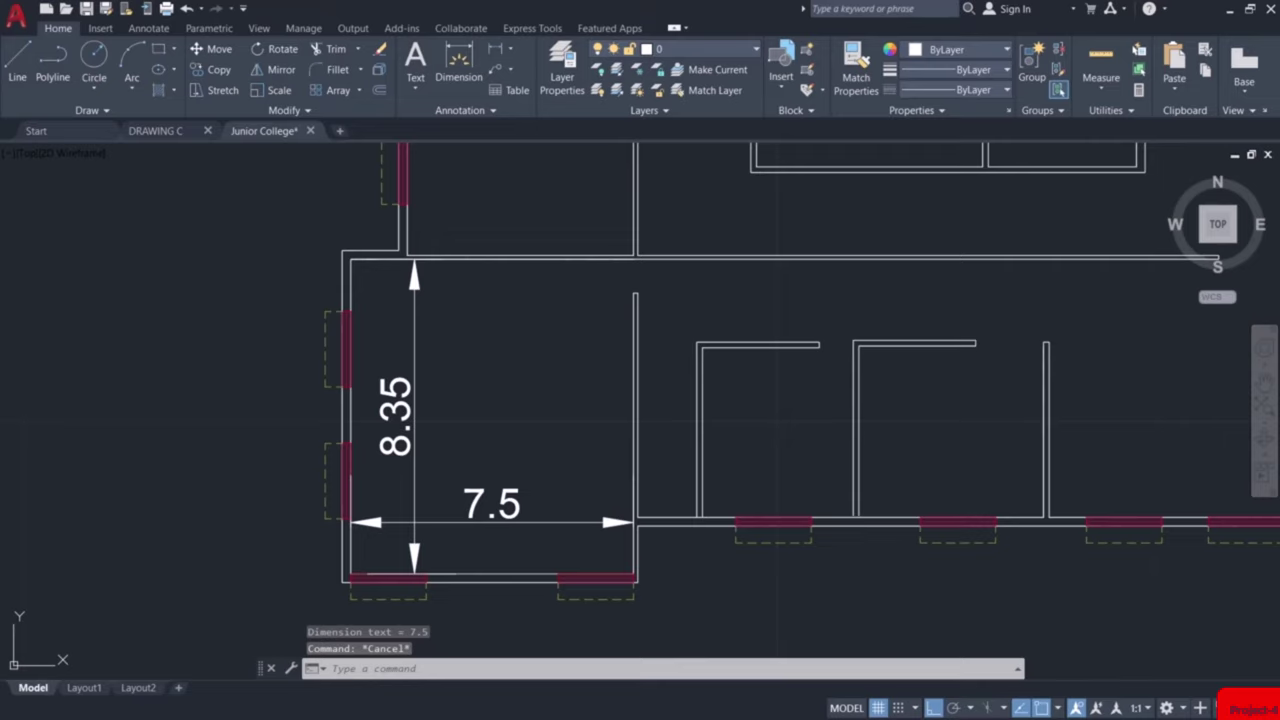
{"action": "type", "text": "t"}
{"action": "key", "text": "Return"}
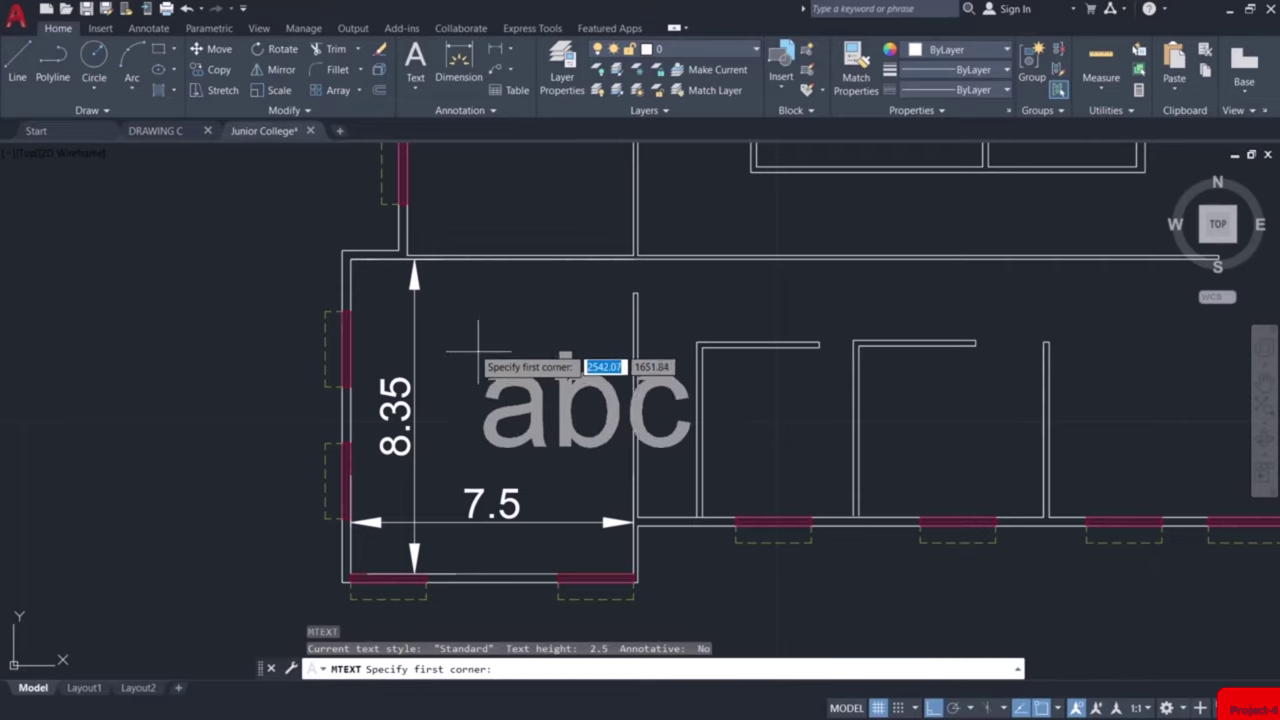
{"action": "left_click", "coordinate": [436, 306]}
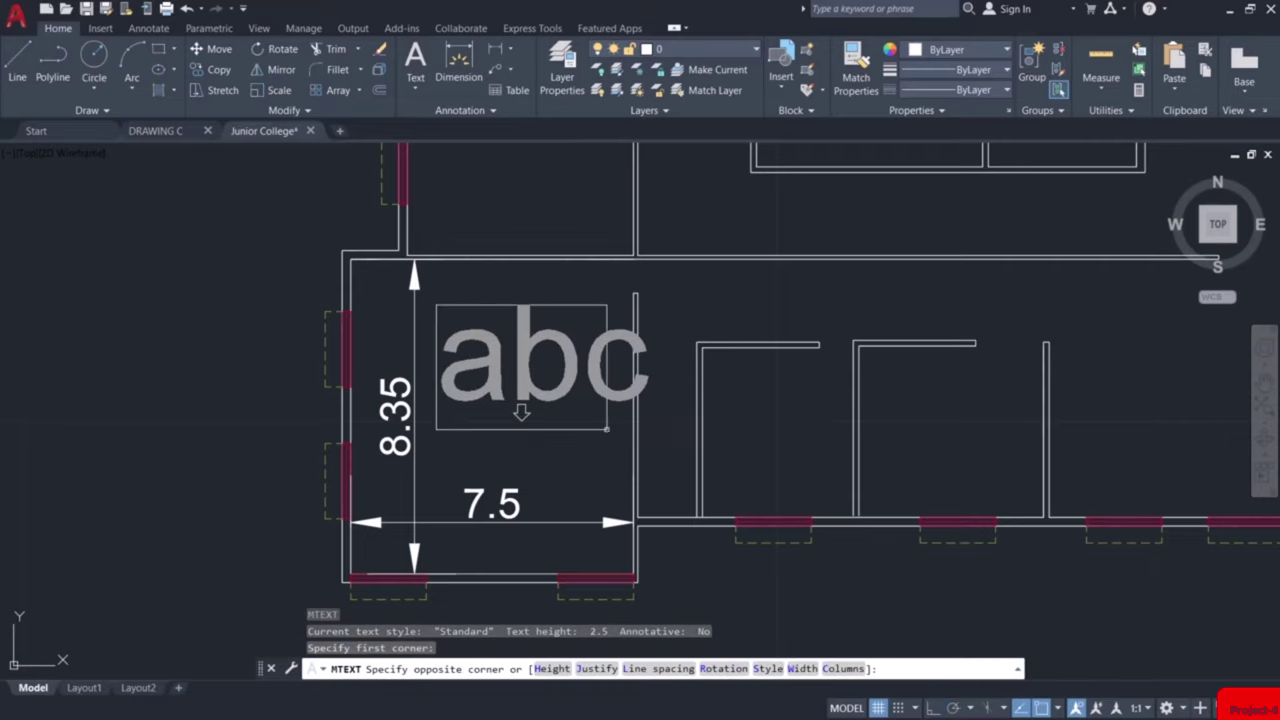
{"action": "left_click", "coordinate": [606, 429]}
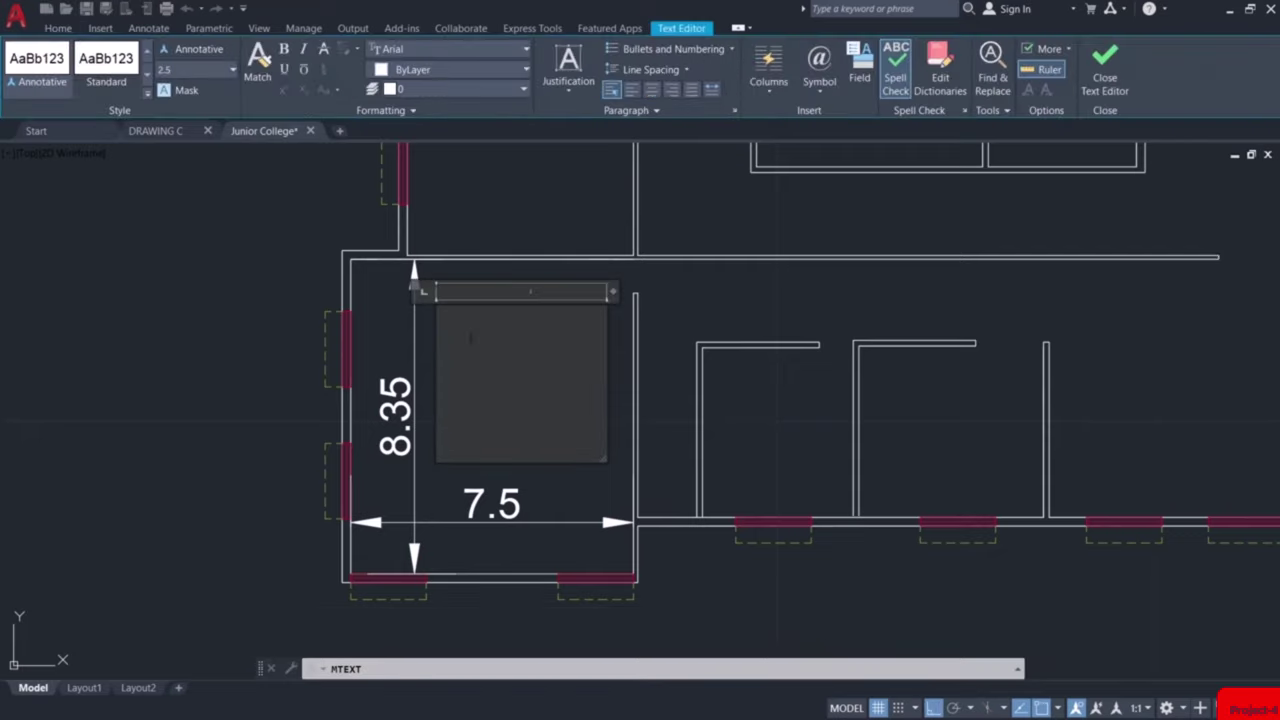
{"action": "type", "text": "RE"}
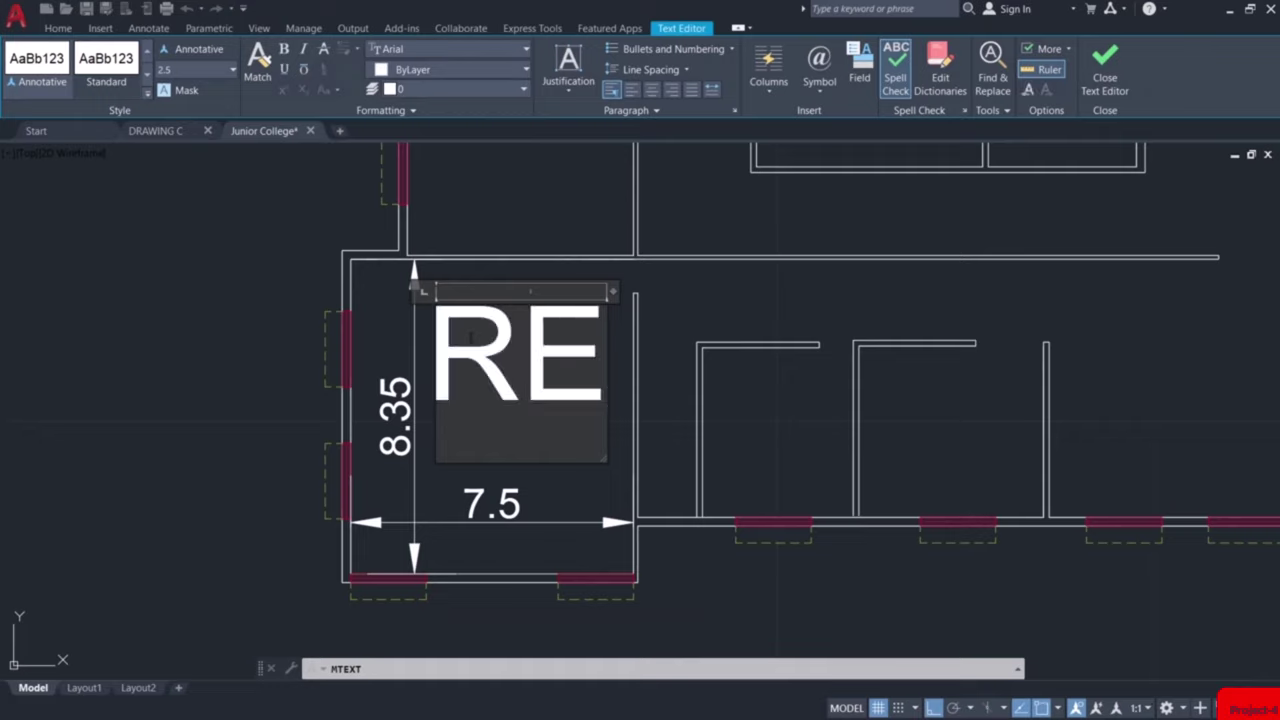
{"action": "type", "text": "CORD"}
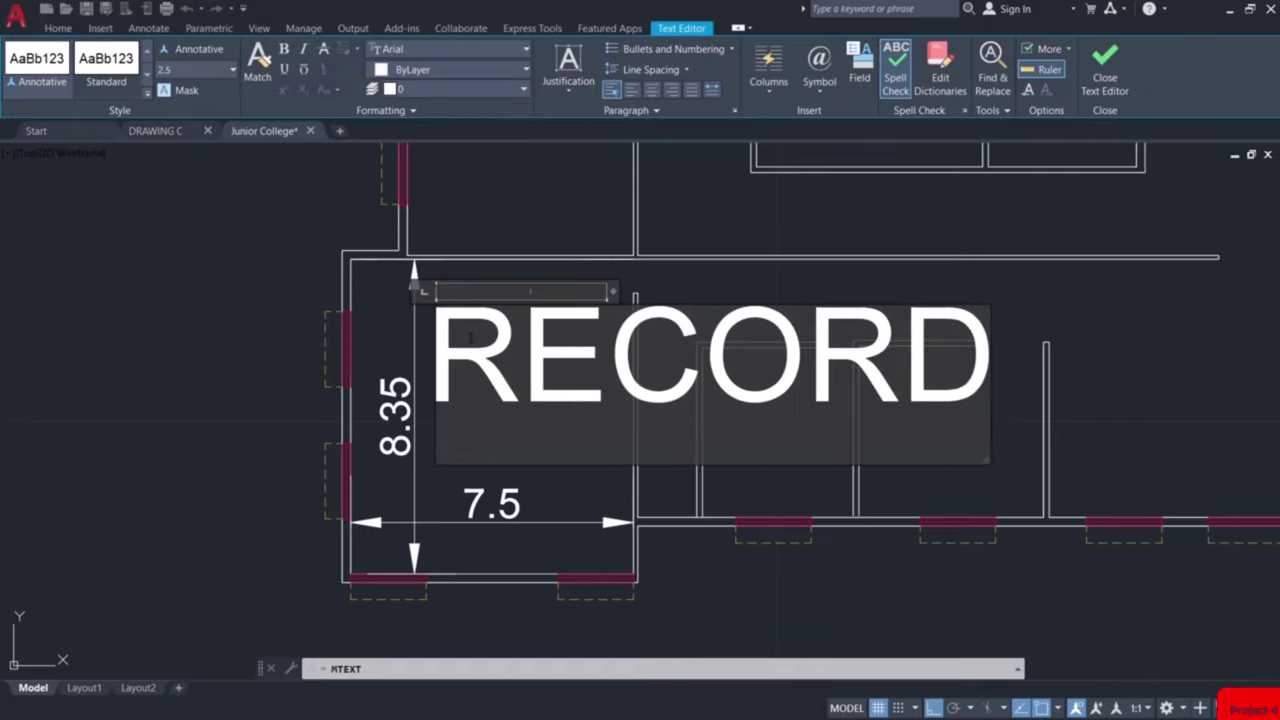
{"action": "key", "text": "Return"}
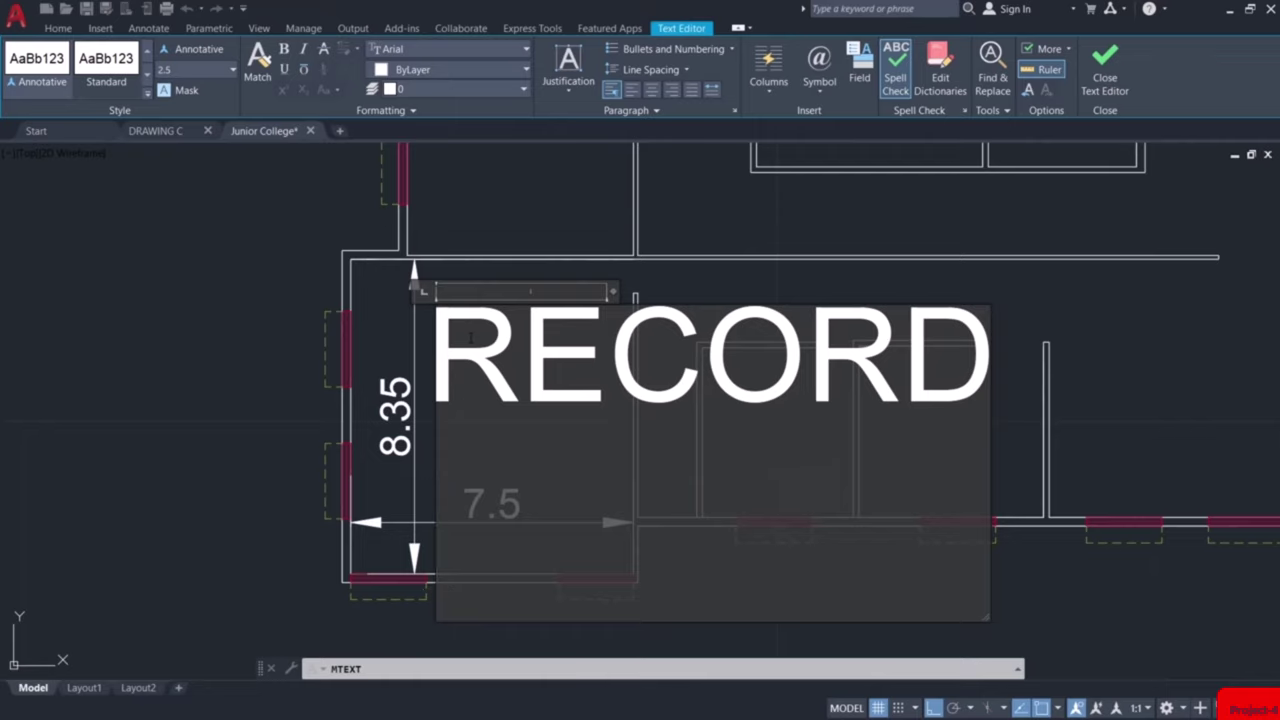
{"action": "type", "text": "ROOM"}
Set the text height of the whole RECORD ROOM label to 0.5 and finish the text
{"action": "key", "text": "ctrl+a"}
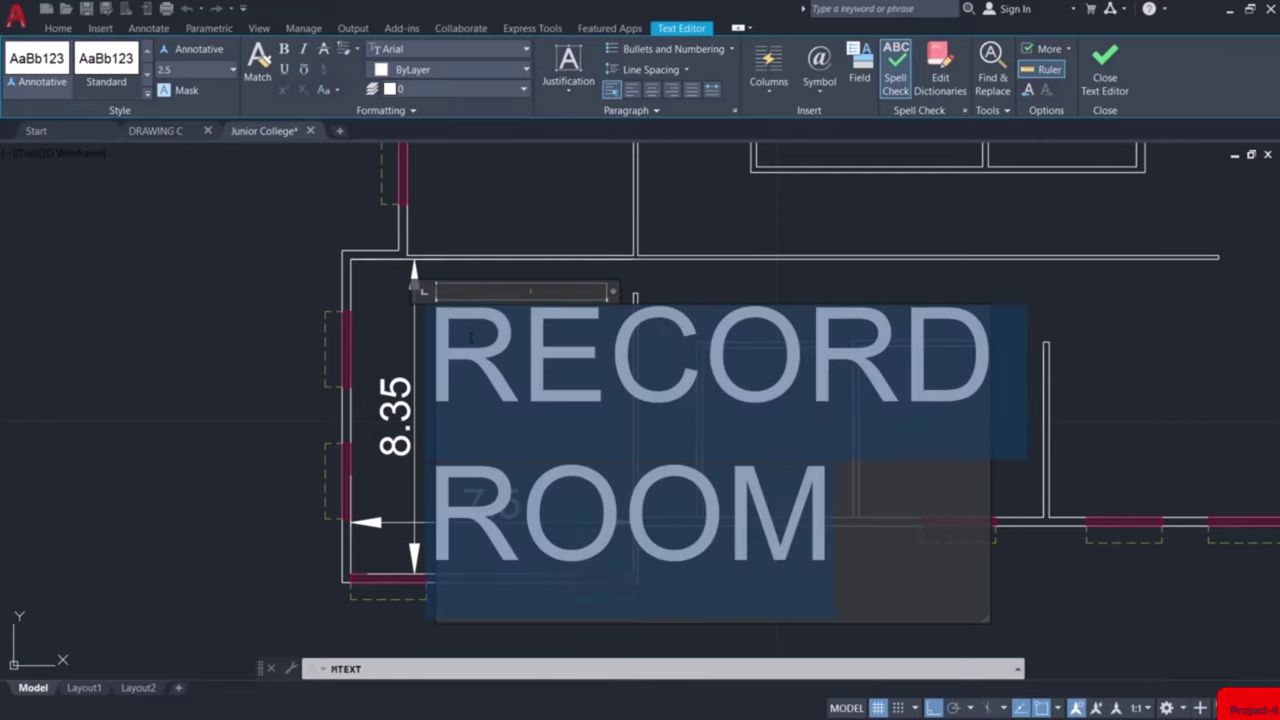
{"action": "left_click", "coordinate": [196, 70]}
{"action": "key", "text": "BackSpace"}
{"action": "type", "text": "1"}
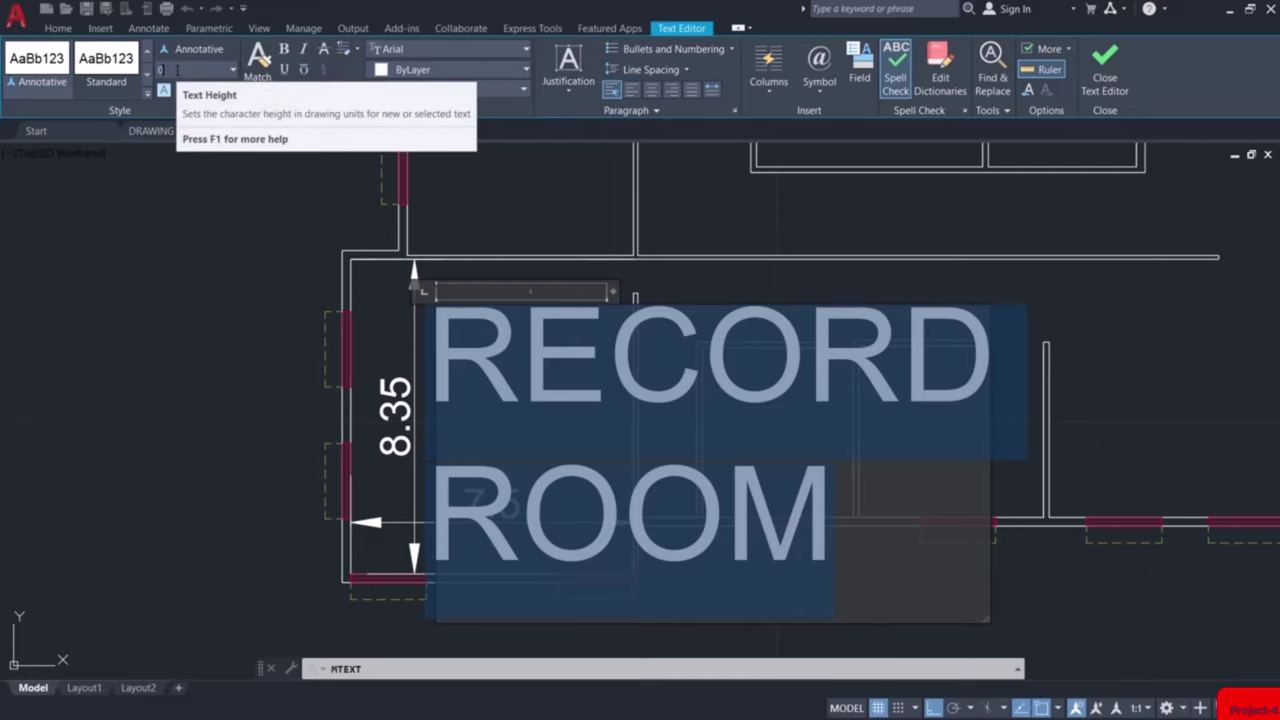
{"action": "type", "text": ".5"}
{"action": "key", "text": "Return"}
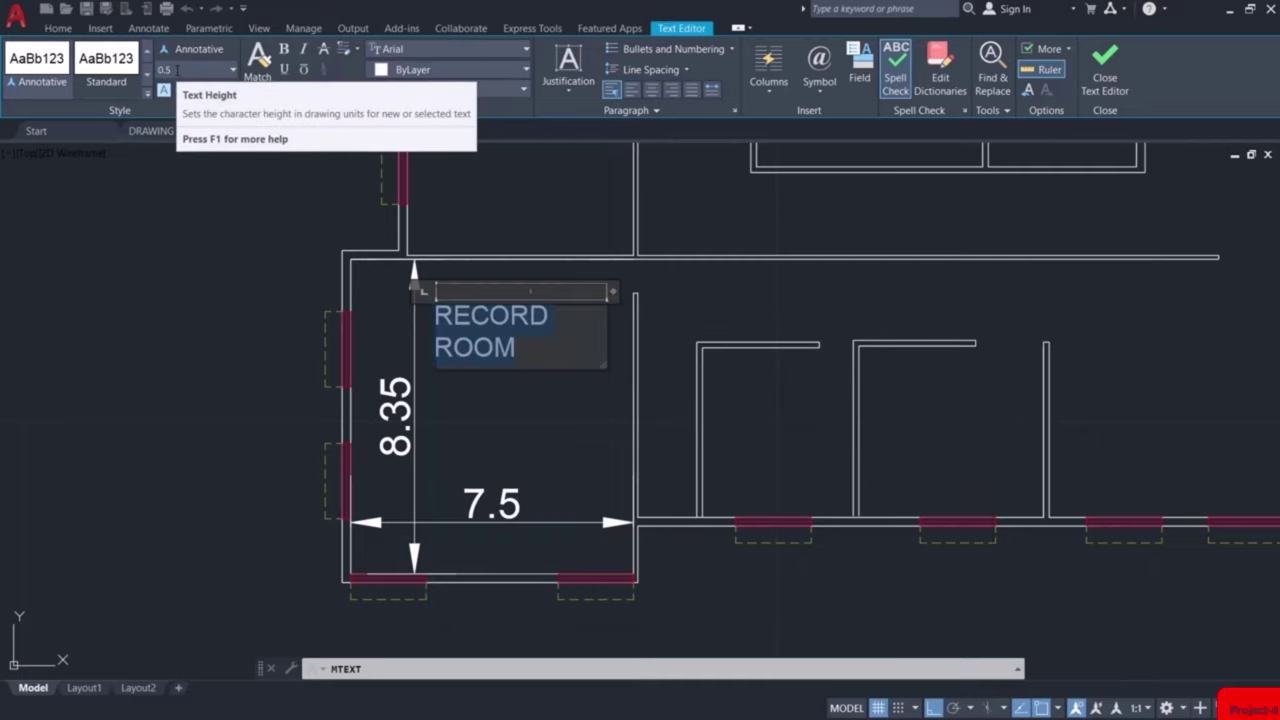
{"action": "left_click", "coordinate": [526, 383]}
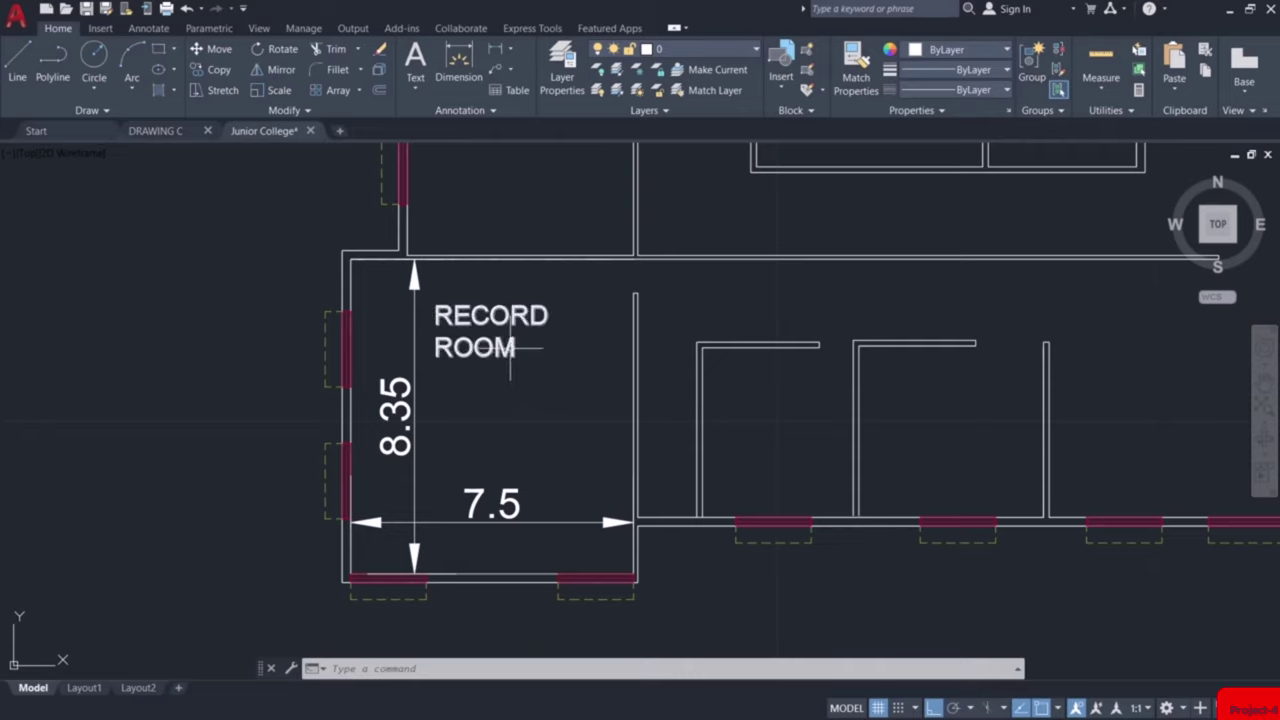
Add a third line reading 7.5 x 8.35 to the RECORD ROOM label and finish the text
{"action": "left_click", "coordinate": [514, 350]}
{"action": "double_click", "coordinate": [516, 350]}
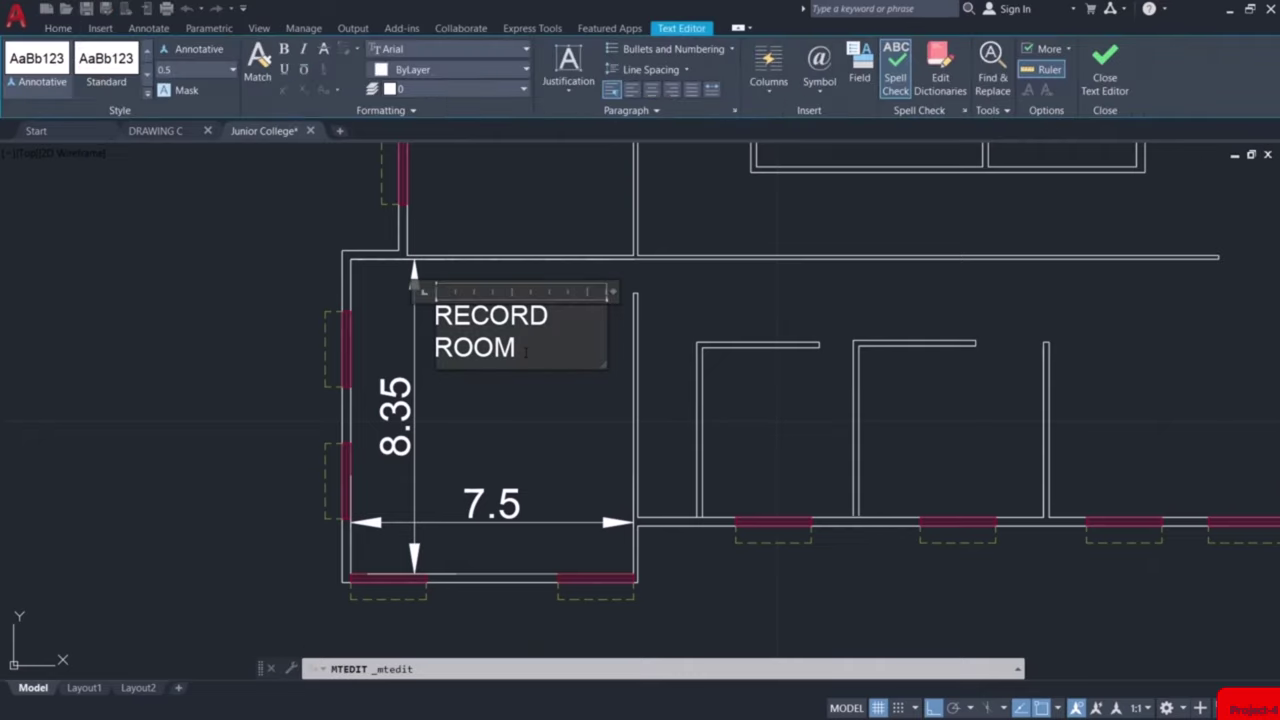
{"action": "key", "text": "Return"}
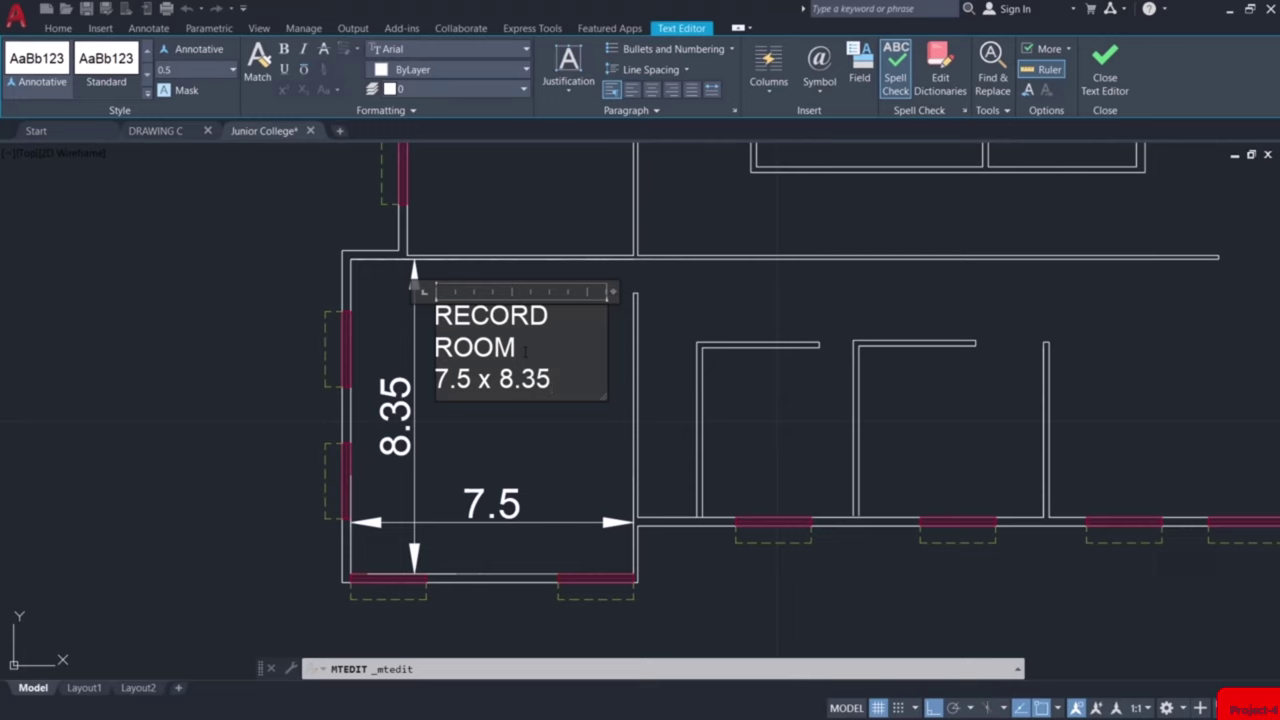
{"action": "left_click", "coordinate": [516, 458]}
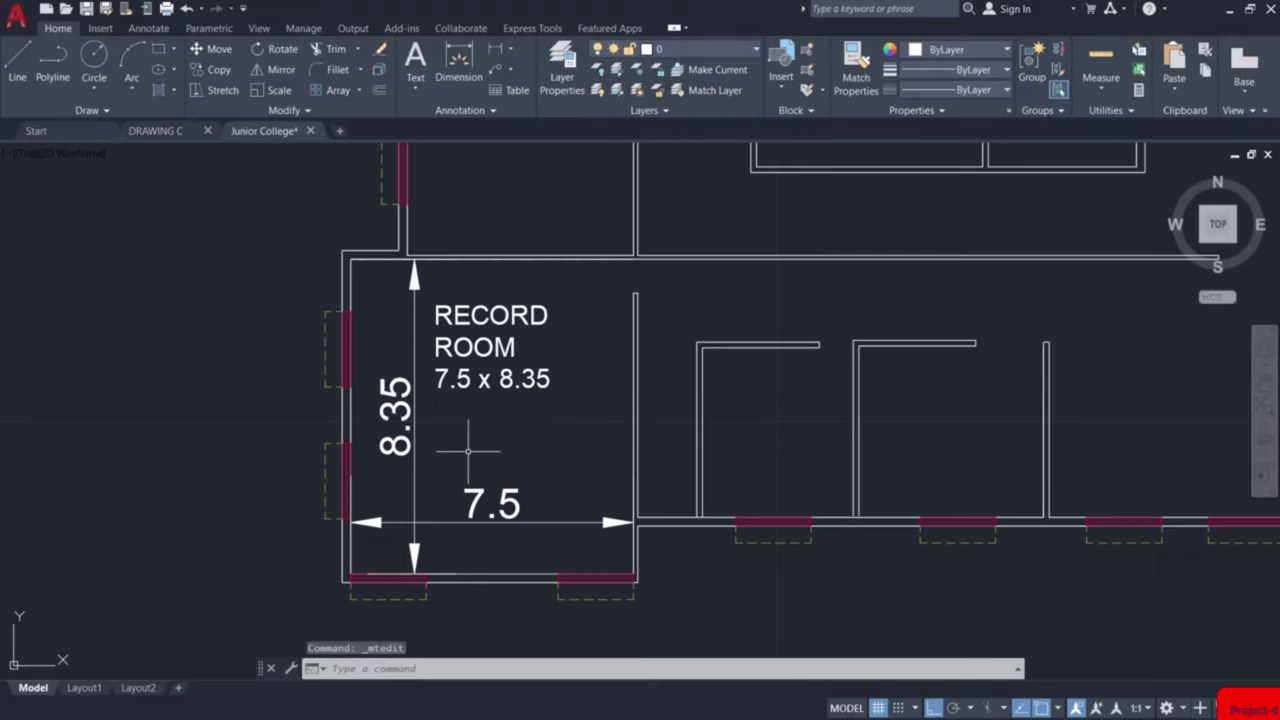
Erase the vertical and horizontal dimensions inside the record room
{"action": "left_click", "coordinate": [395, 418]}
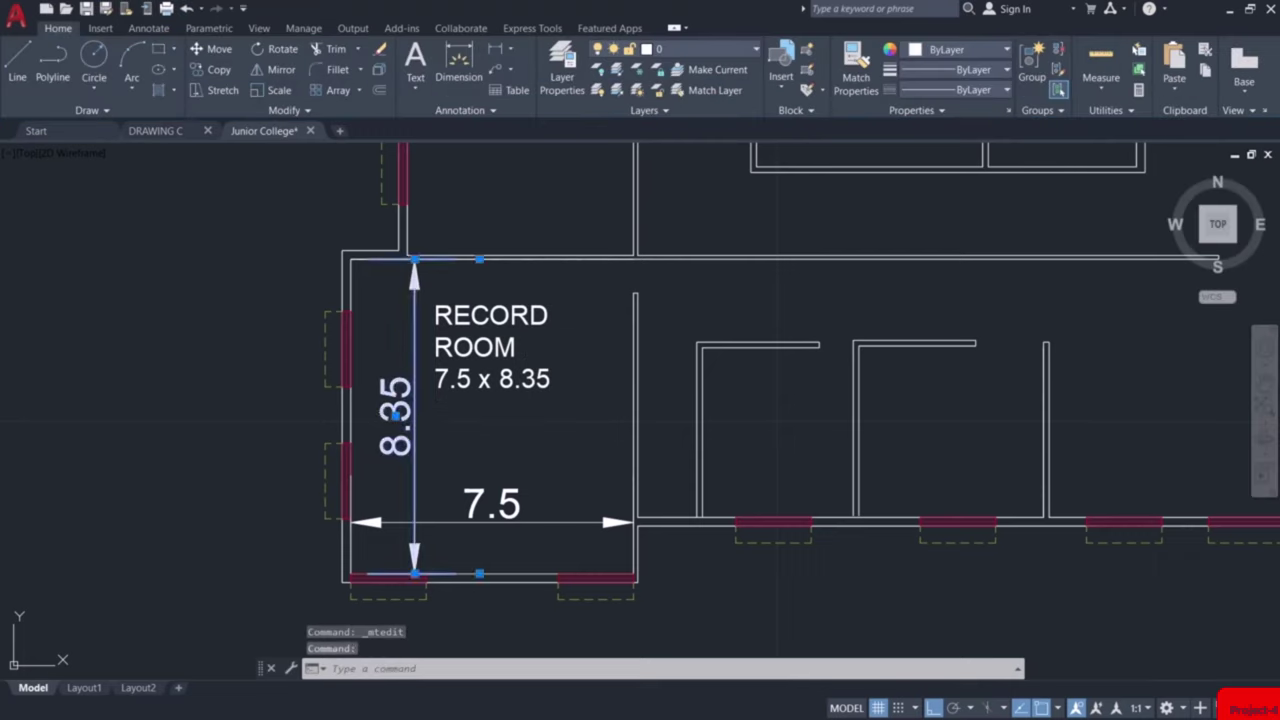
{"action": "left_click", "coordinate": [525, 508]}
{"action": "key", "text": "Delete"}
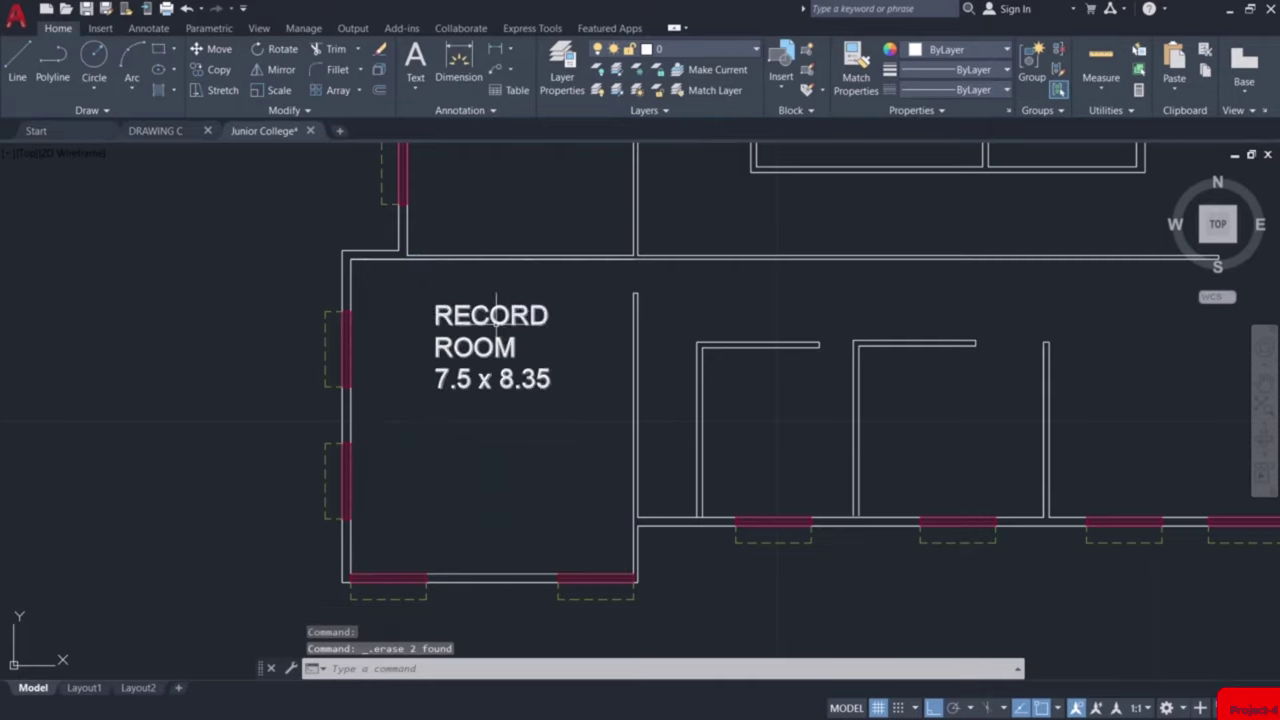
Change the colour of the RECORD ROOM label to green, colour 80, and deselect it
{"action": "left_click", "coordinate": [501, 338]}
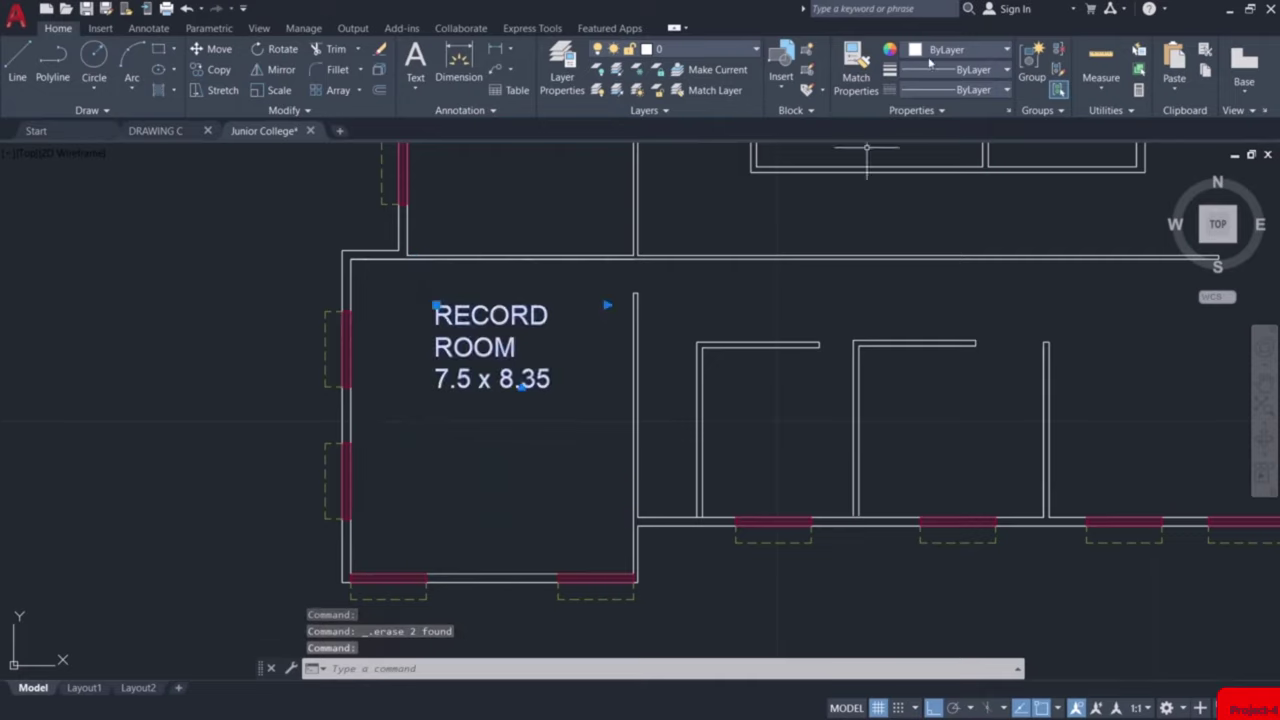
{"action": "left_click", "coordinate": [956, 54]}
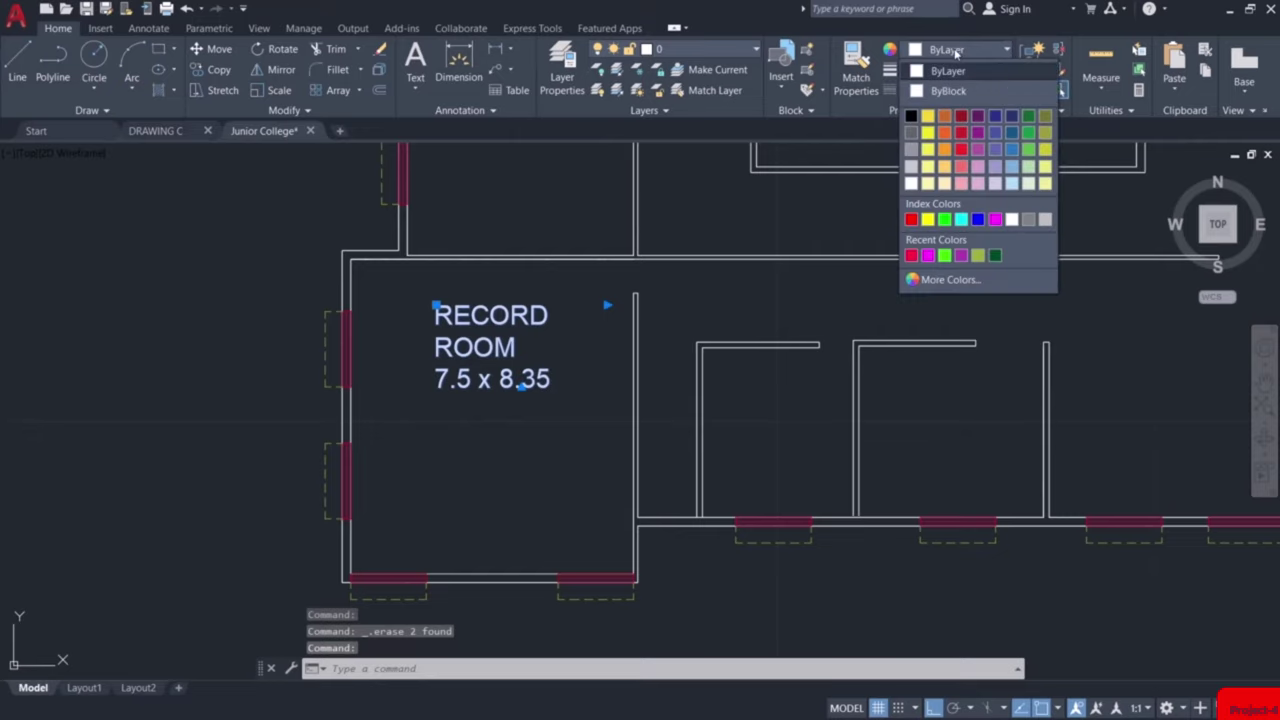
{"action": "left_click", "coordinate": [944, 255]}
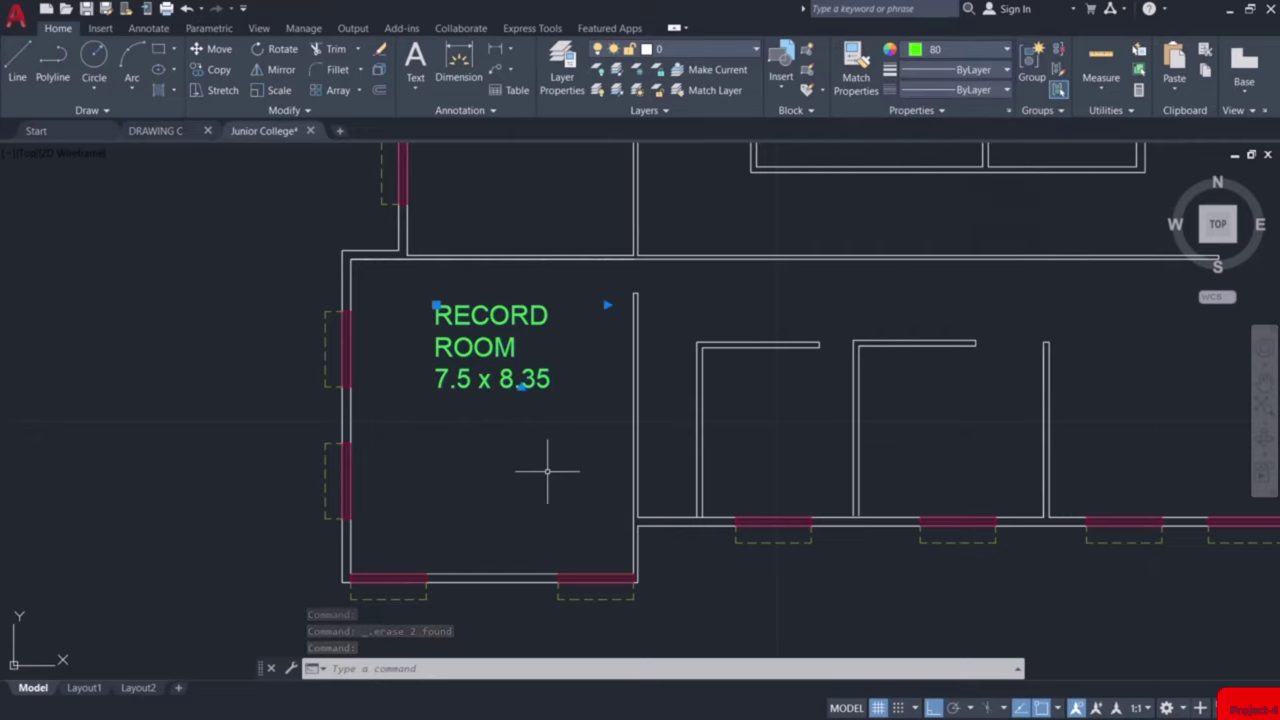
{"action": "key", "text": "Escape"}
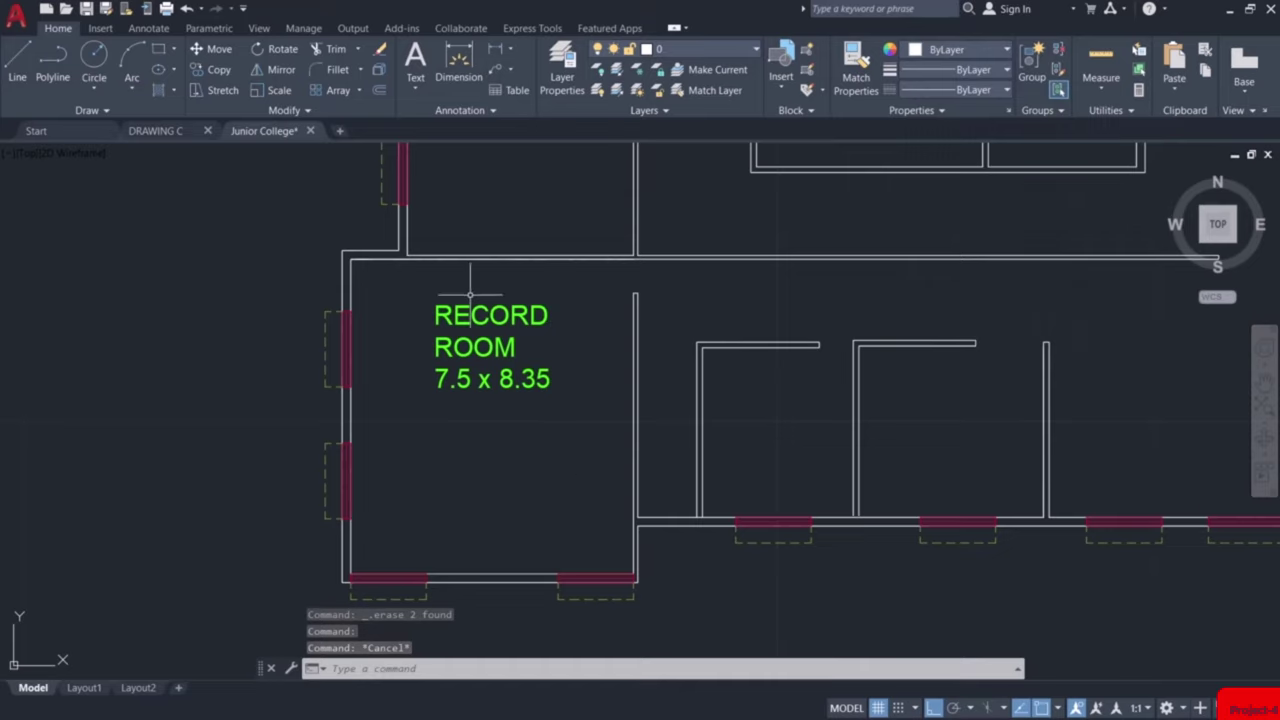
Examine the labelled ground floor and first floor plans, including their room names, sizes and titles
{"action": "scroll", "coordinate": [528, 397], "scroll_direction": "down", "scroll_amount": 4}
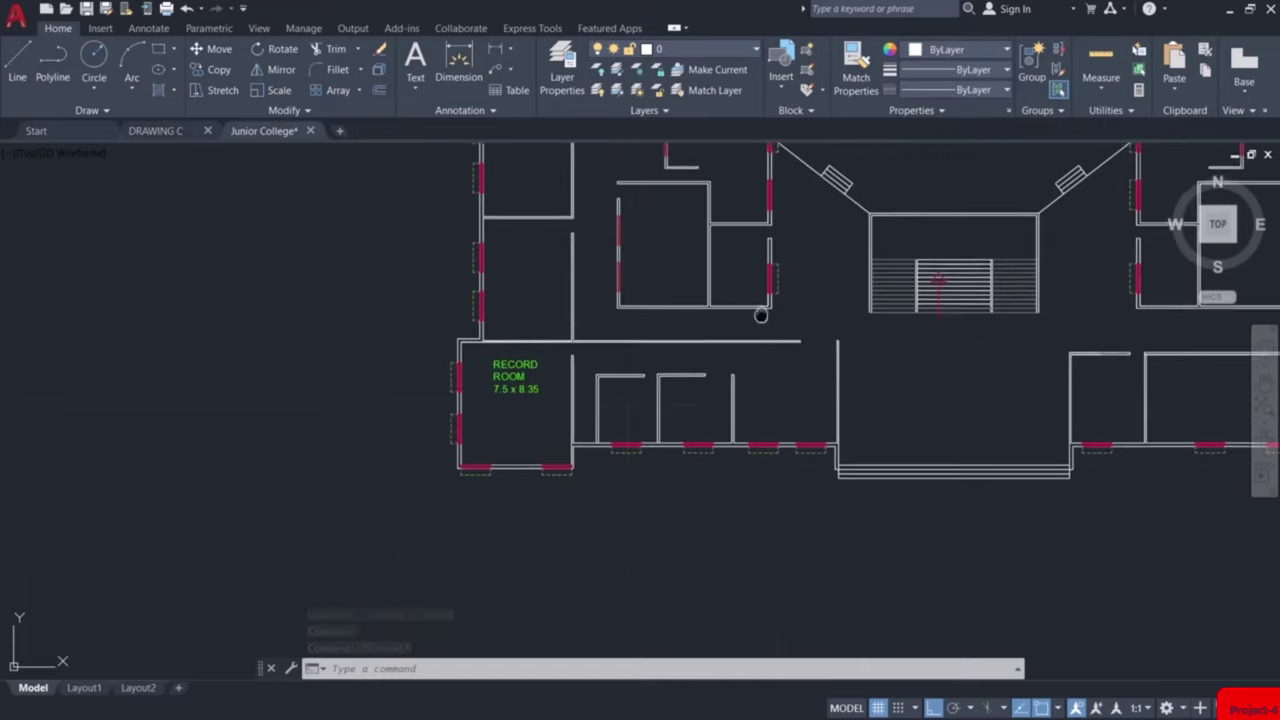
{"action": "middle_click_drag", "start_coordinate": [757, 314], "coordinate": [487, 453]}
{"action": "scroll", "coordinate": [487, 453], "scroll_direction": "down", "scroll_amount": 3}
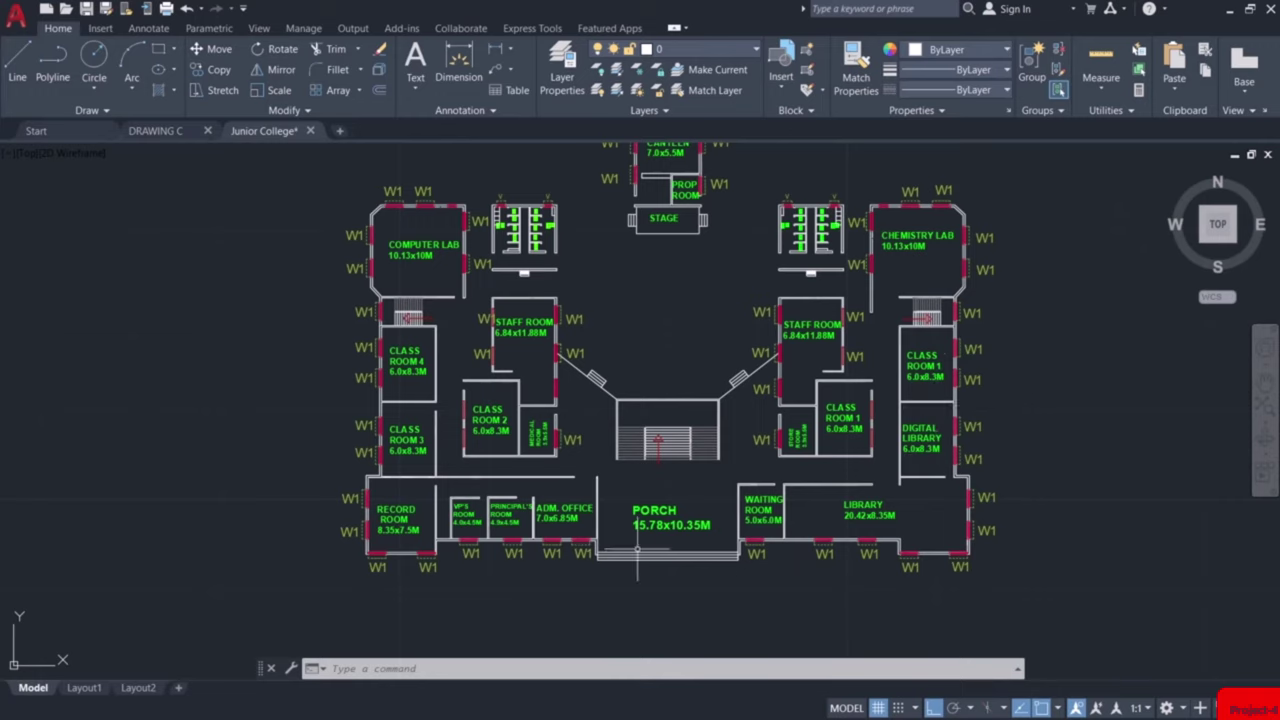
{"action": "scroll", "coordinate": [404, 600], "scroll_direction": "down", "scroll_amount": 3}
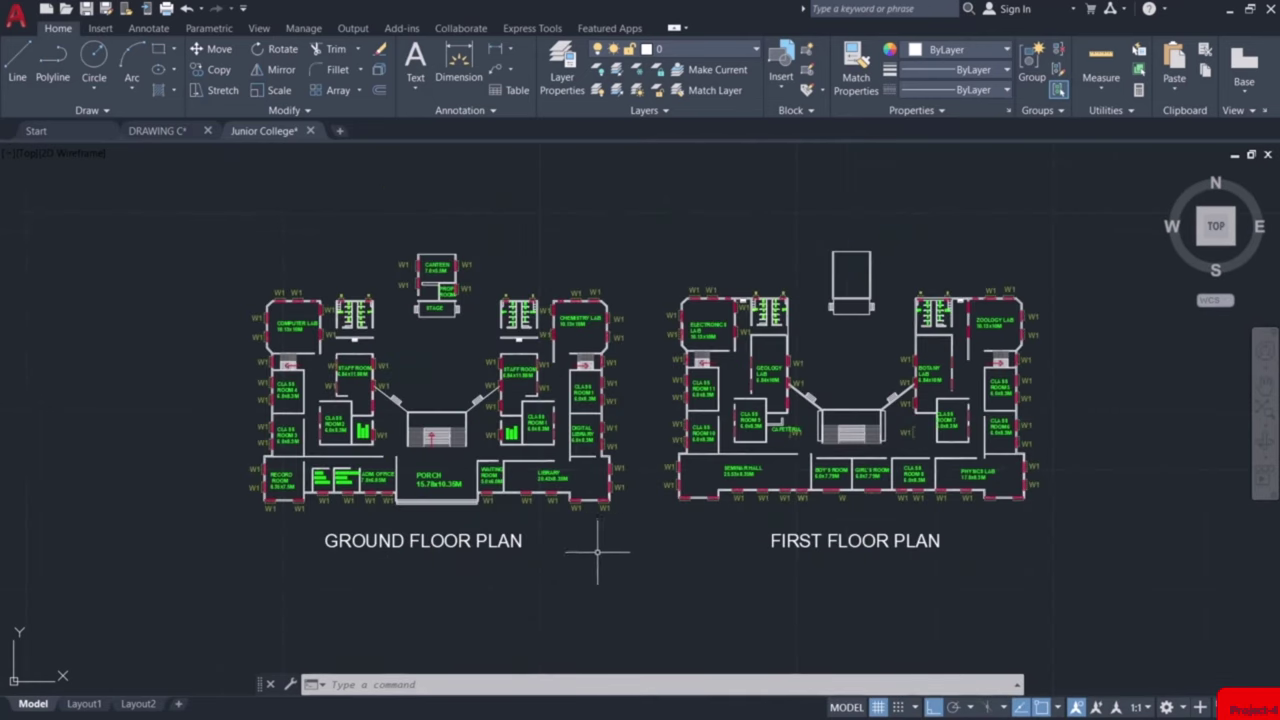
{"action": "scroll", "coordinate": [959, 507], "scroll_direction": "up", "scroll_amount": 2}
{"action": "scroll", "coordinate": [929, 462], "scroll_direction": "down", "scroll_amount": 1}
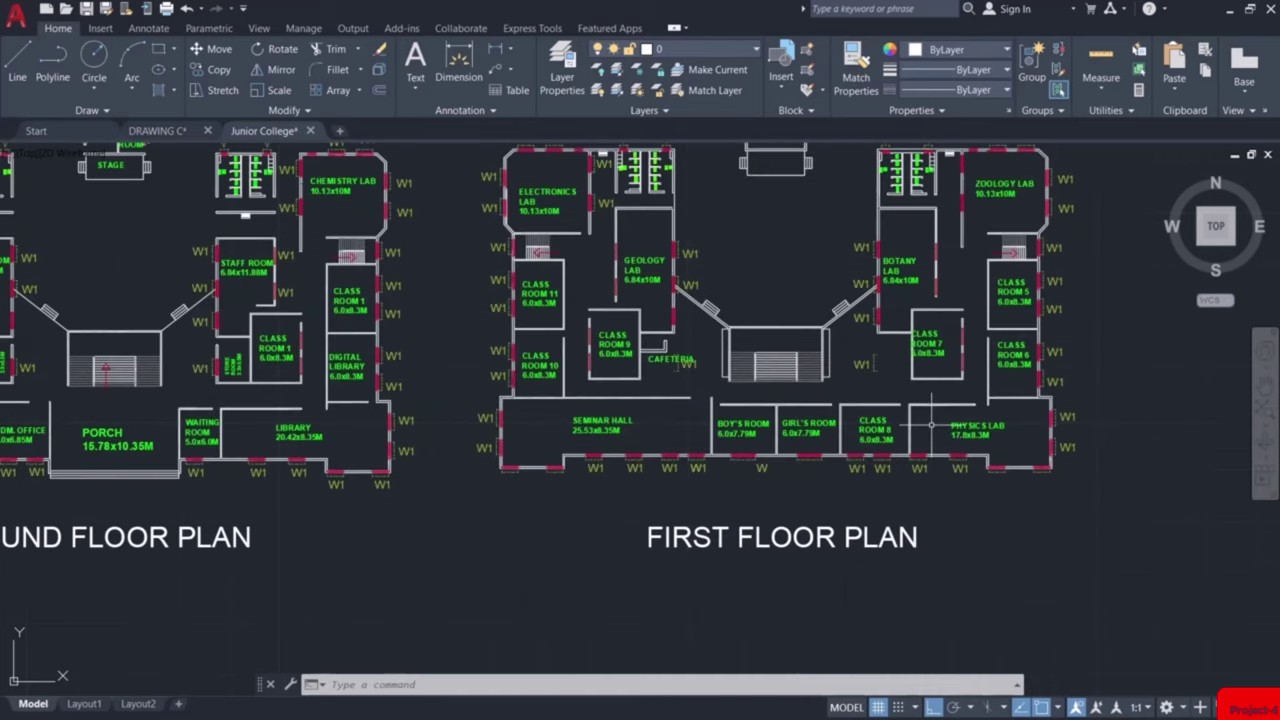
{"action": "mouse_move", "coordinate": [929, 462]}
{"action": "middle_mouse_down"}
{"action": "mouse_move", "coordinate": [869, 471]}
{"action": "mouse_move", "coordinate": [803, 505]}
{"action": "mouse_move", "coordinate": [787, 491]}
{"action": "middle_mouse_up"}
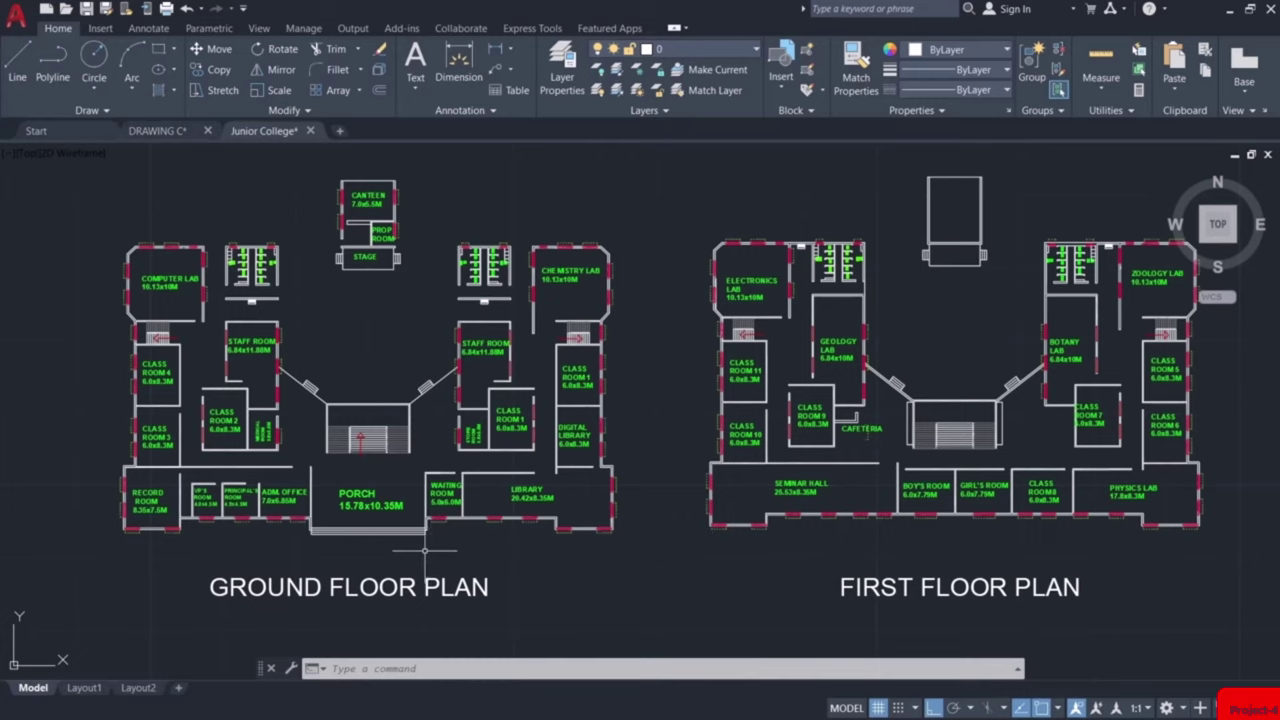
{"action": "middle_click_drag", "start_coordinate": [456, 553], "coordinate": [596, 443]}
{"action": "scroll", "coordinate": [596, 443], "scroll_direction": "up", "scroll_amount": 2}
{"action": "scroll", "coordinate": [674, 414], "scroll_direction": "up", "scroll_amount": 2}
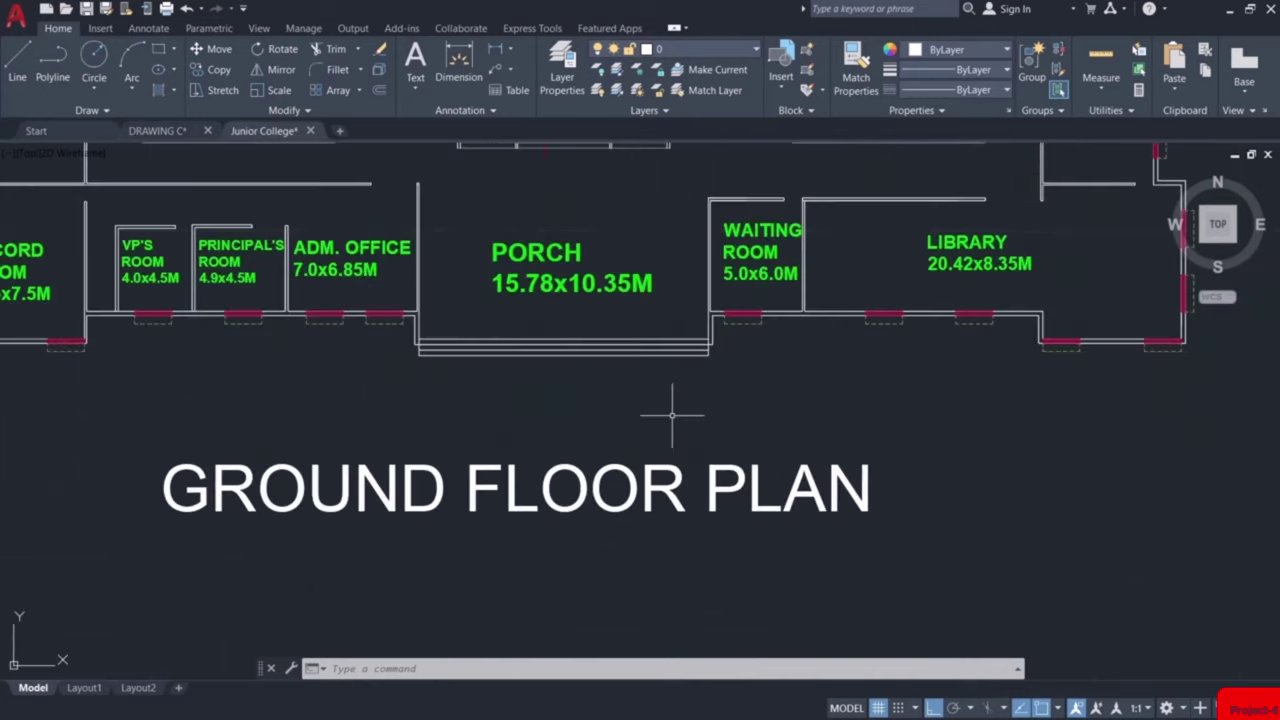
{"action": "scroll", "coordinate": [680, 416], "scroll_direction": "down", "scroll_amount": 2}
{"action": "middle_click_drag", "start_coordinate": [680, 416], "coordinate": [712, 460]}
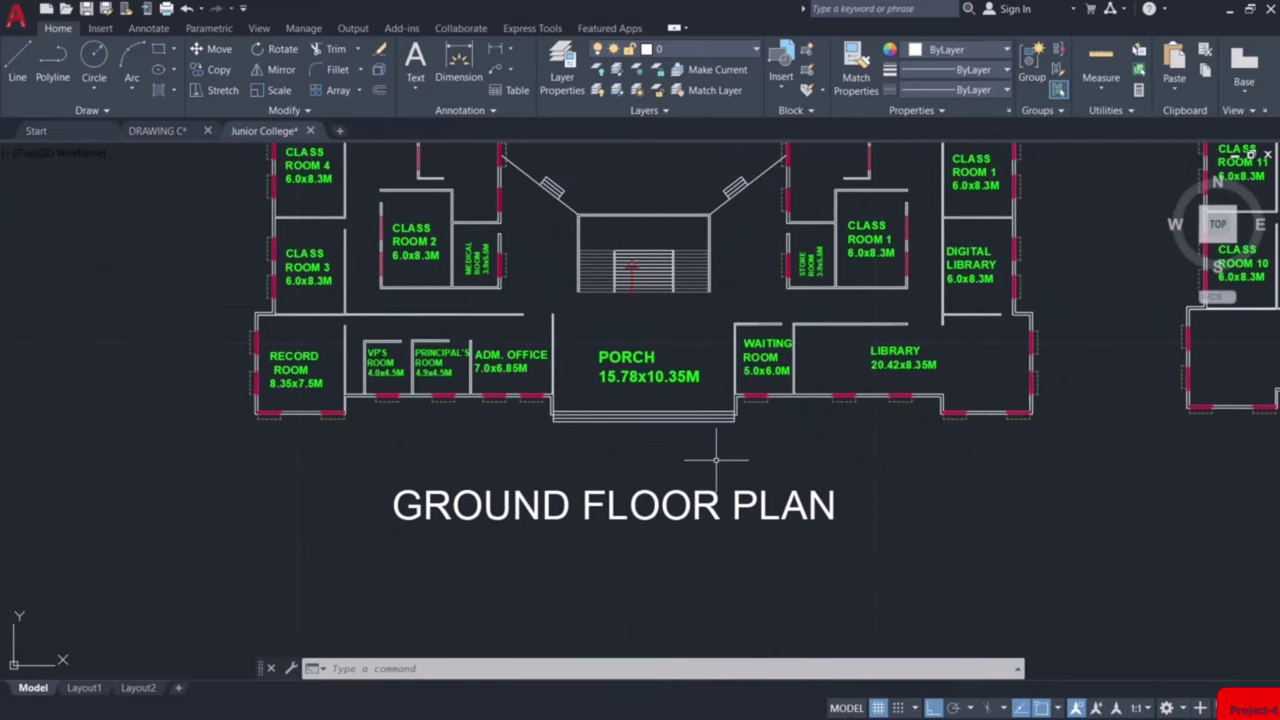
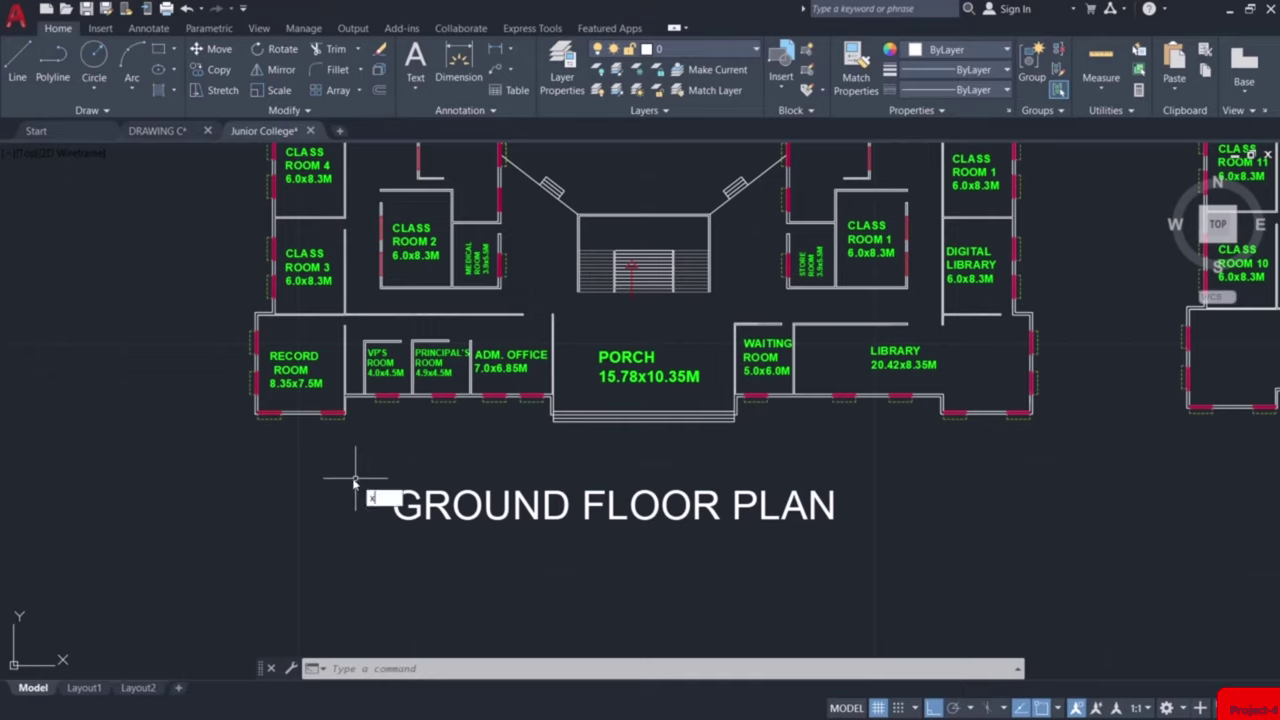
Place a vertical construction line through the outer lower-left corner of the record room on the ground floor plan
{"action": "type", "text": "L"}
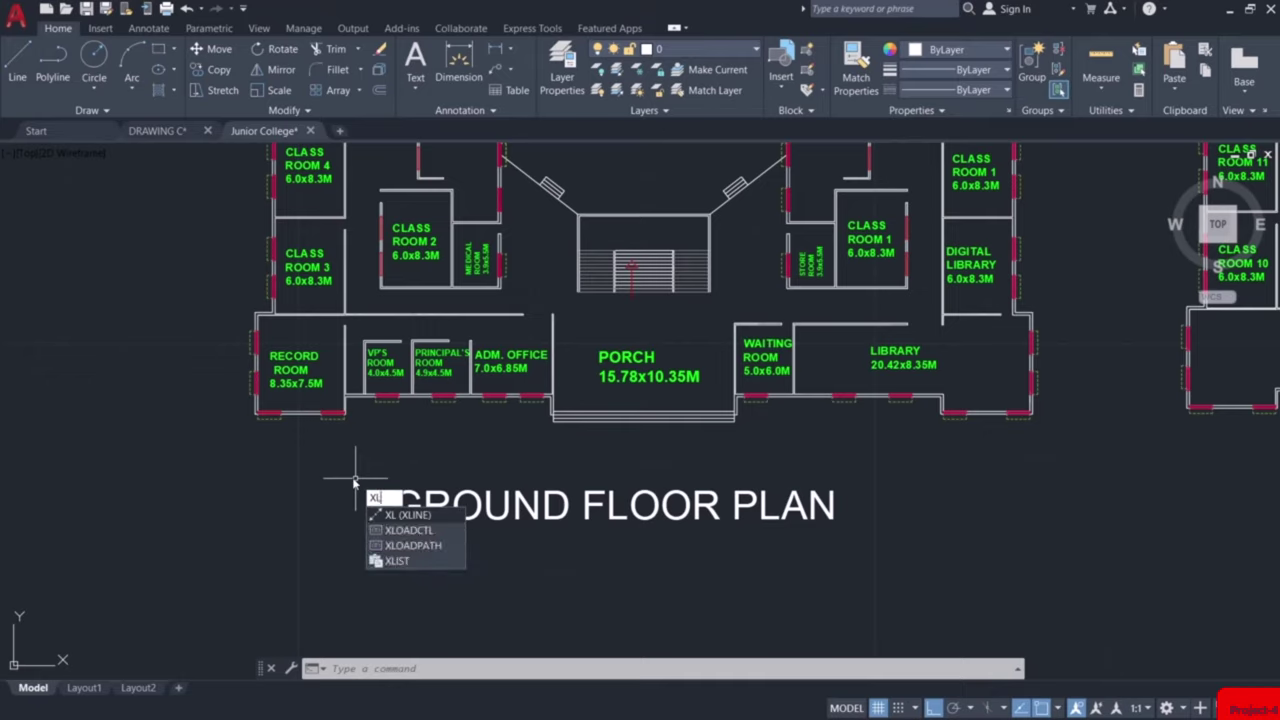
{"action": "key", "text": "Return"}
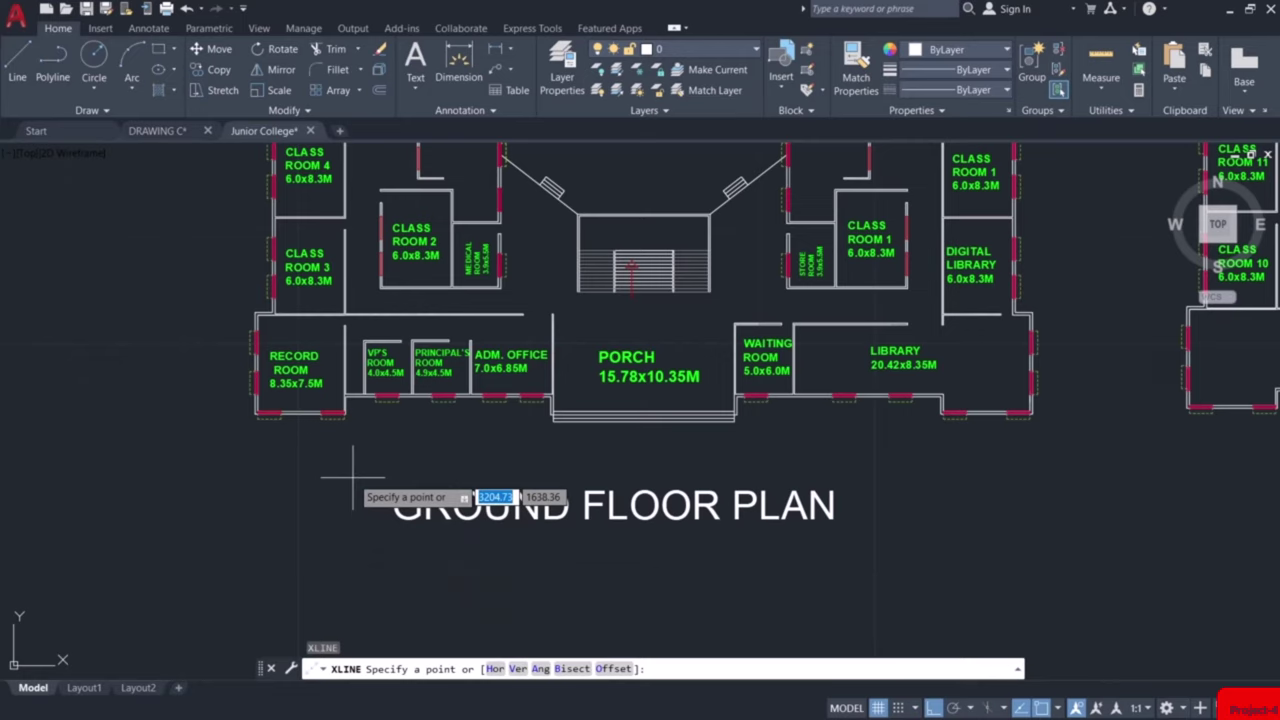
{"action": "type", "text": "v"}
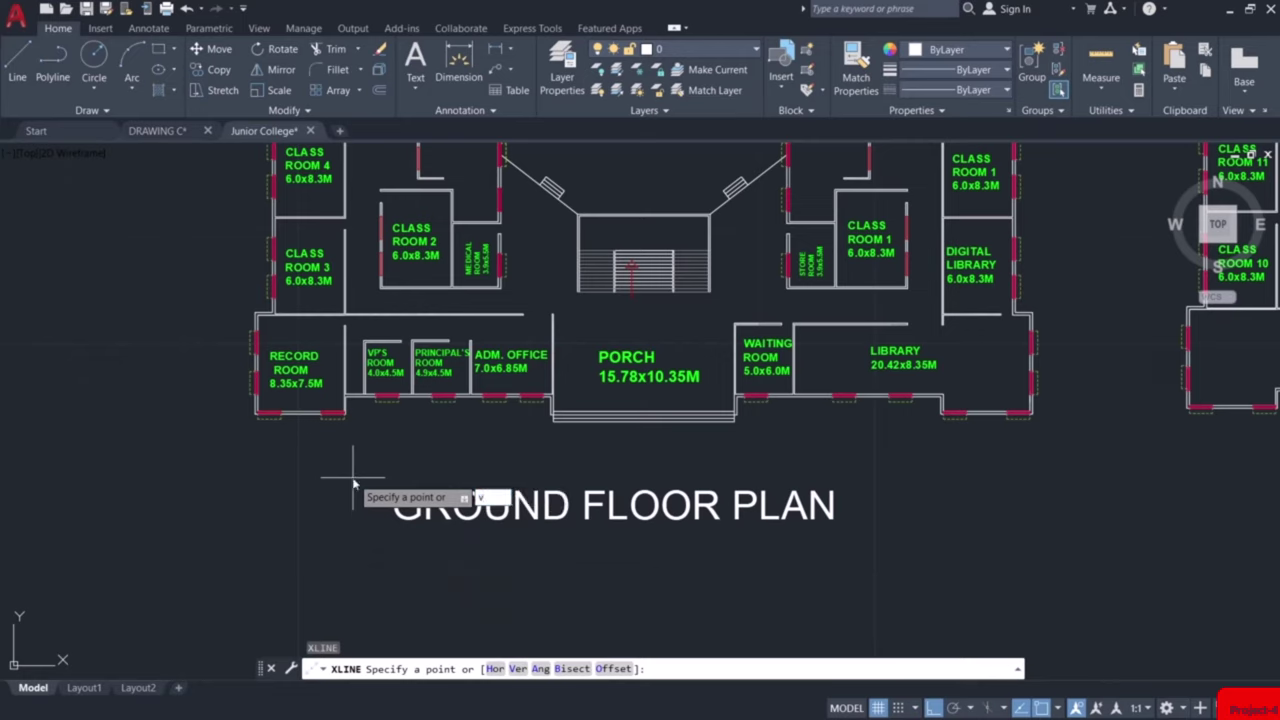
{"action": "key", "text": "Return"}
{"action": "scroll", "coordinate": [258, 414], "scroll_direction": "up", "scroll_amount": 2}
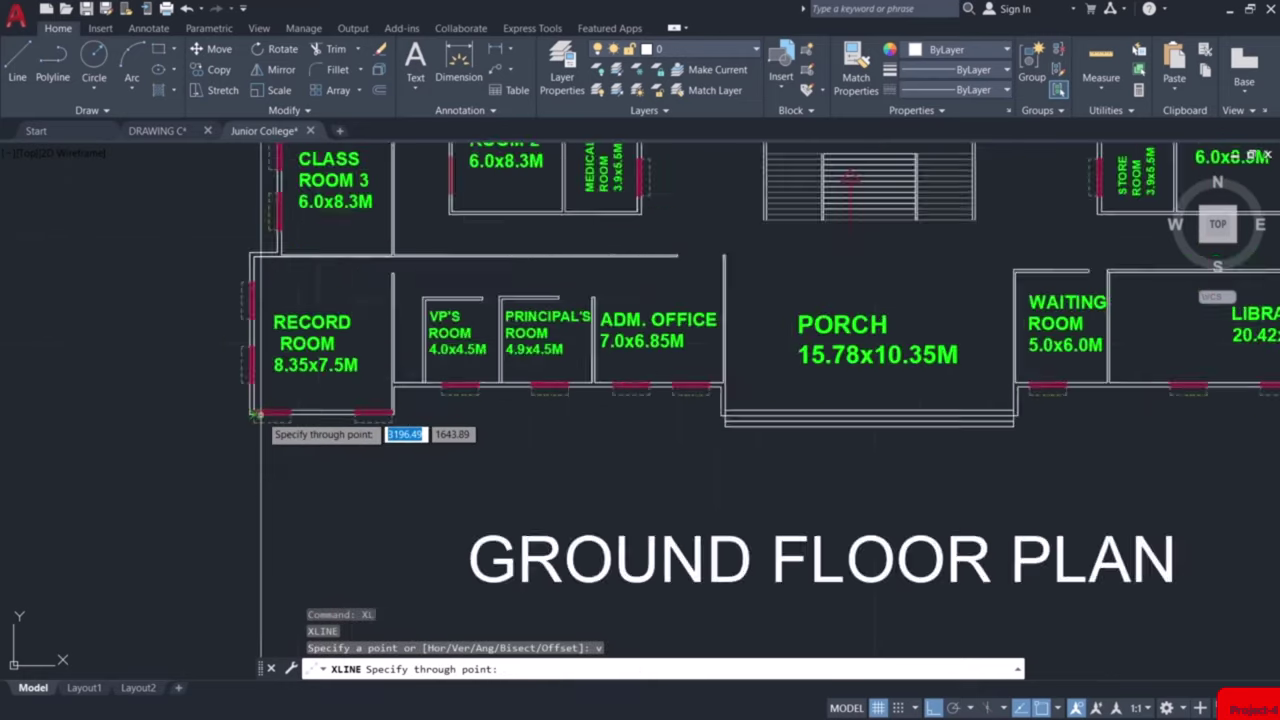
{"action": "scroll", "coordinate": [258, 414], "scroll_direction": "up", "scroll_amount": 5}
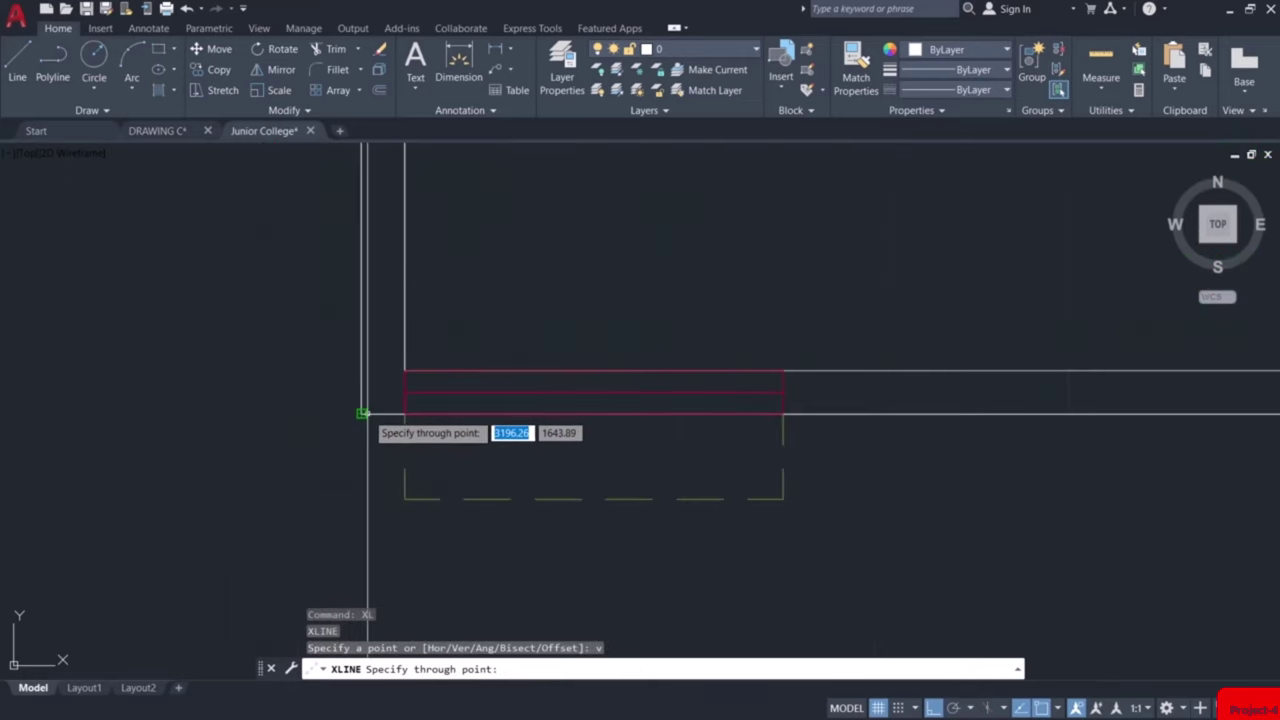
{"action": "scroll", "coordinate": [540, 490], "scroll_direction": "down", "scroll_amount": 5}
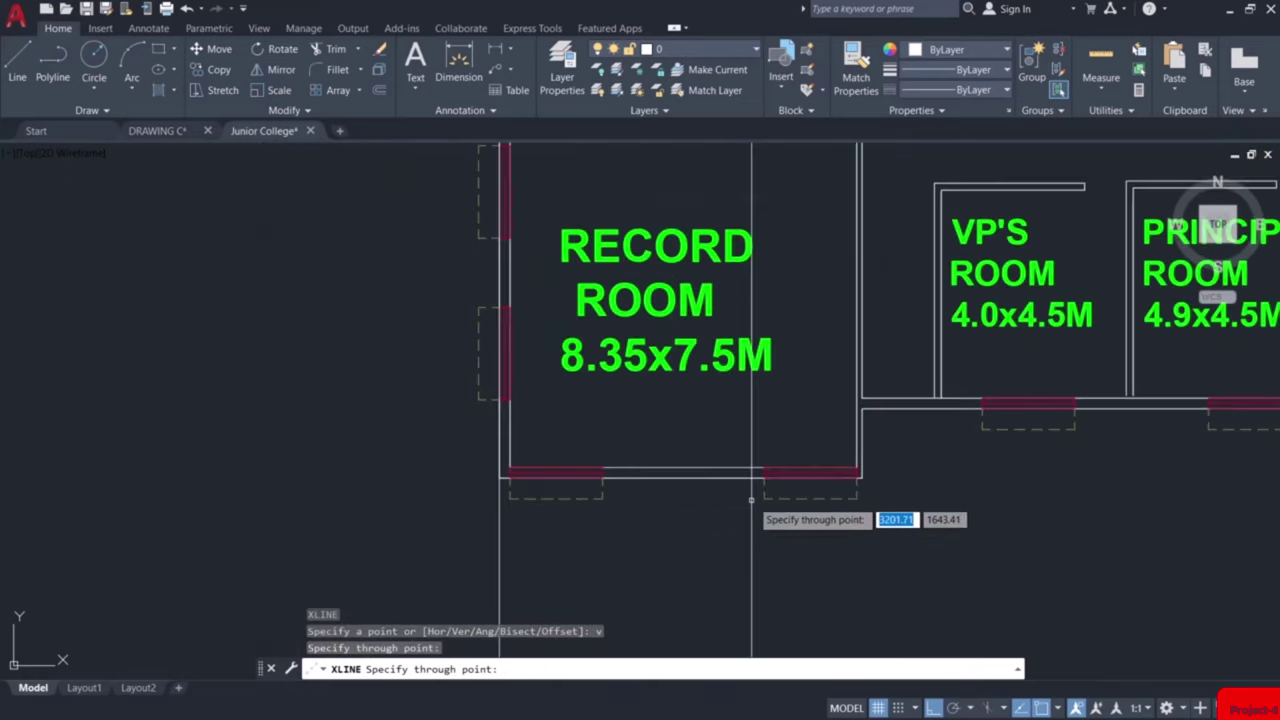
Place a second vertical construction line through the outer lower-right corner of the library and end the command
{"action": "scroll", "coordinate": [751, 498], "scroll_direction": "down", "scroll_amount": 6}
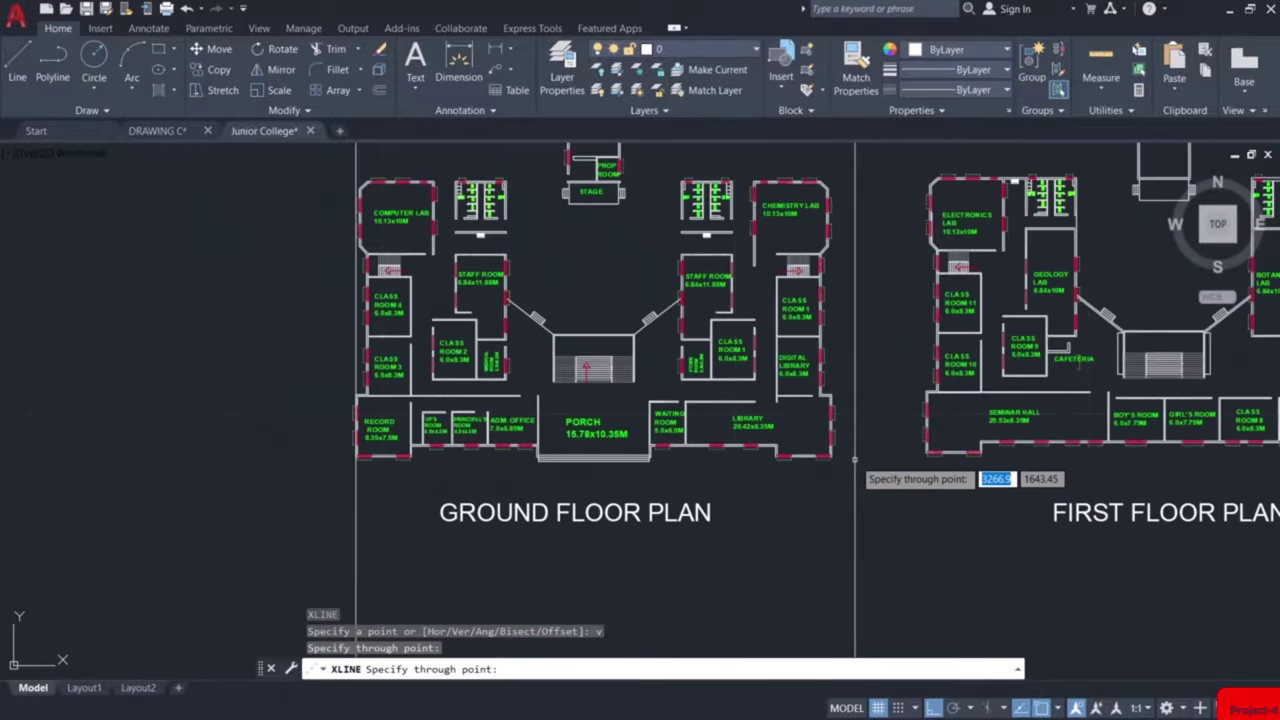
{"action": "scroll", "coordinate": [780, 458], "scroll_direction": "up", "scroll_amount": 8}
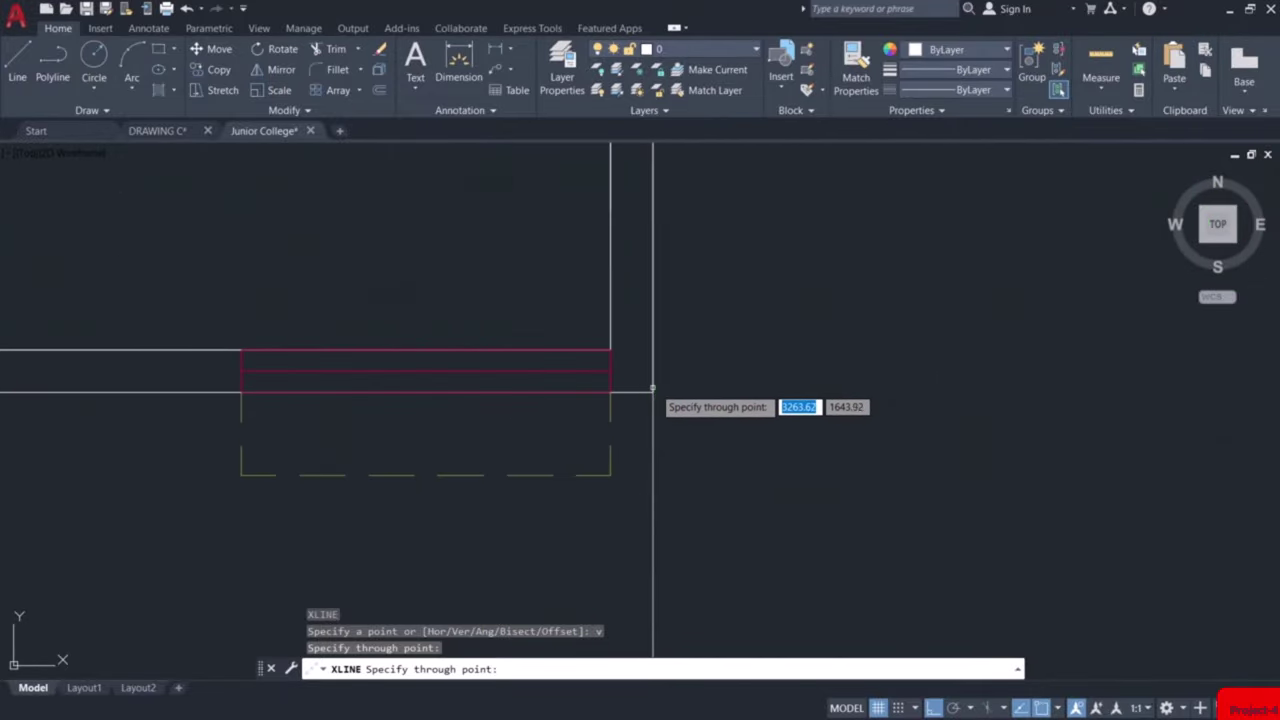
{"action": "left_click", "coordinate": [653, 390]}
{"action": "scroll", "coordinate": [758, 425], "scroll_direction": "down", "scroll_amount": 2}
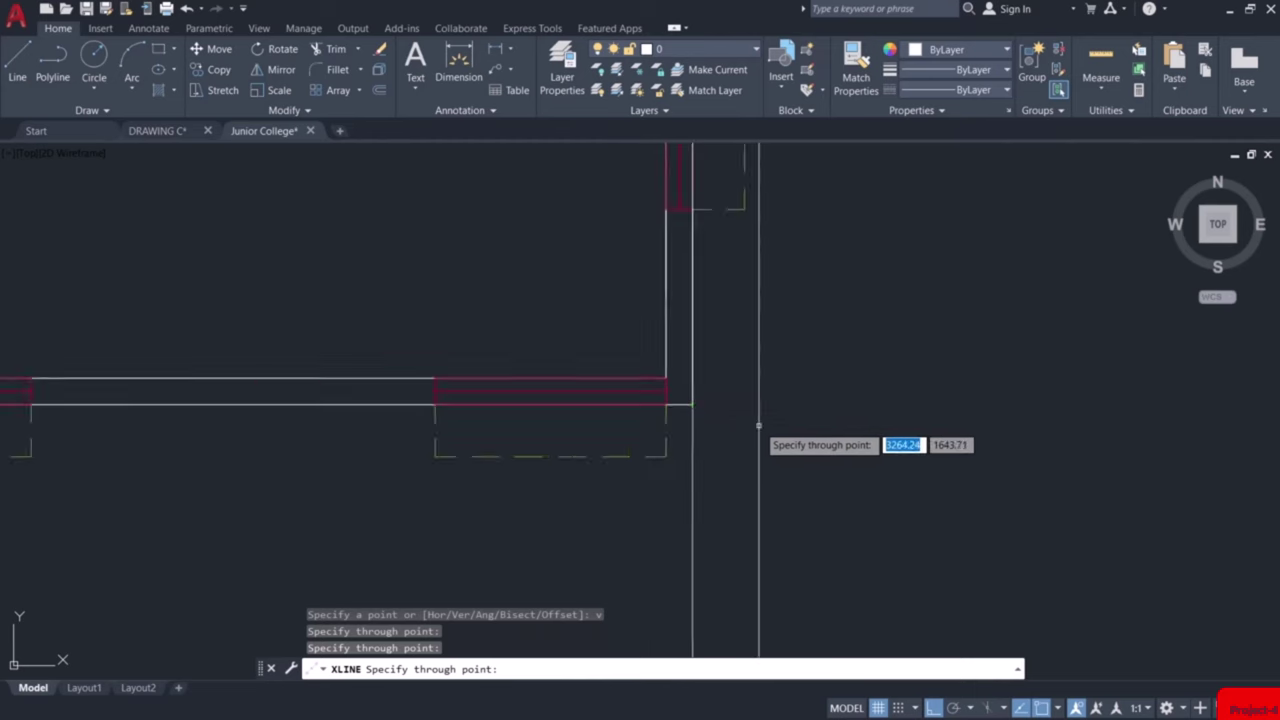
{"action": "scroll", "coordinate": [758, 425], "scroll_direction": "down", "scroll_amount": 5}
{"action": "key", "text": "Escape"}
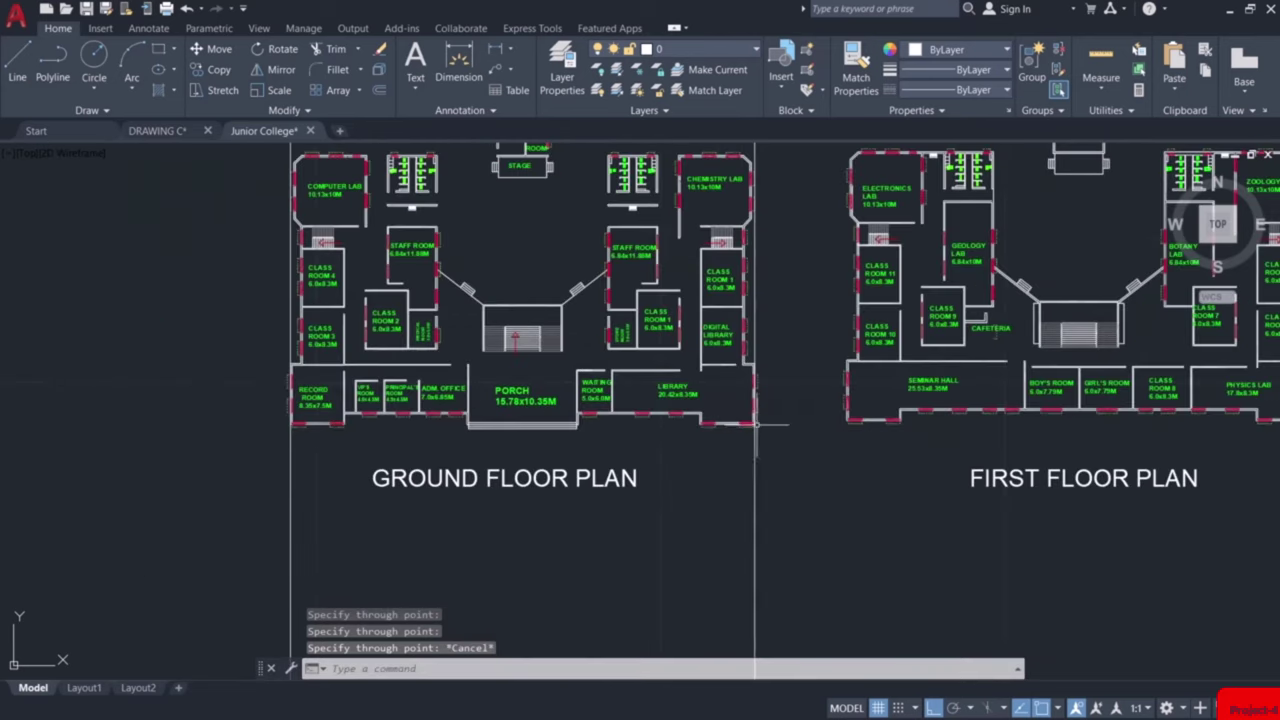
Draw a horizontal line between the two vertical construction lines, in the empty area above the canteen
{"action": "middle_click_drag", "start_coordinate": [615, 285], "coordinate": [702, 488]}
{"action": "scroll", "coordinate": [690, 475], "scroll_direction": "down", "scroll_amount": 2}
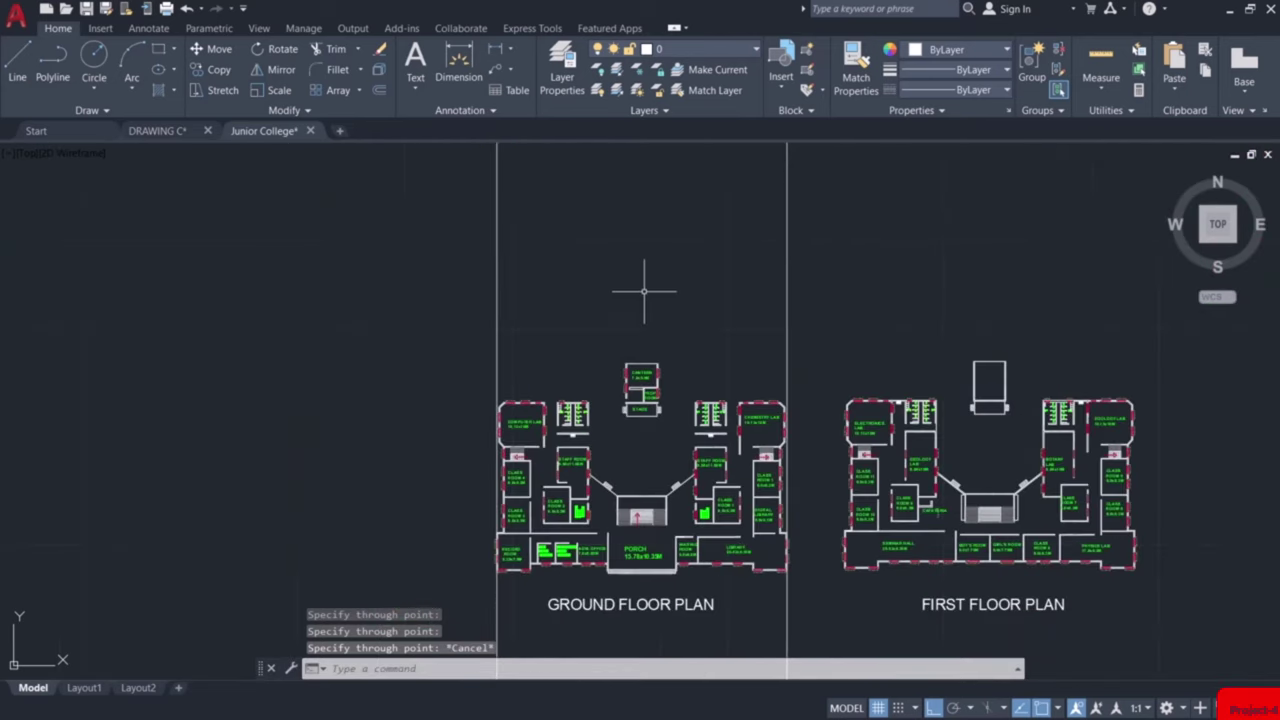
{"action": "scroll", "coordinate": [670, 400], "scroll_direction": "up", "scroll_amount": 3}
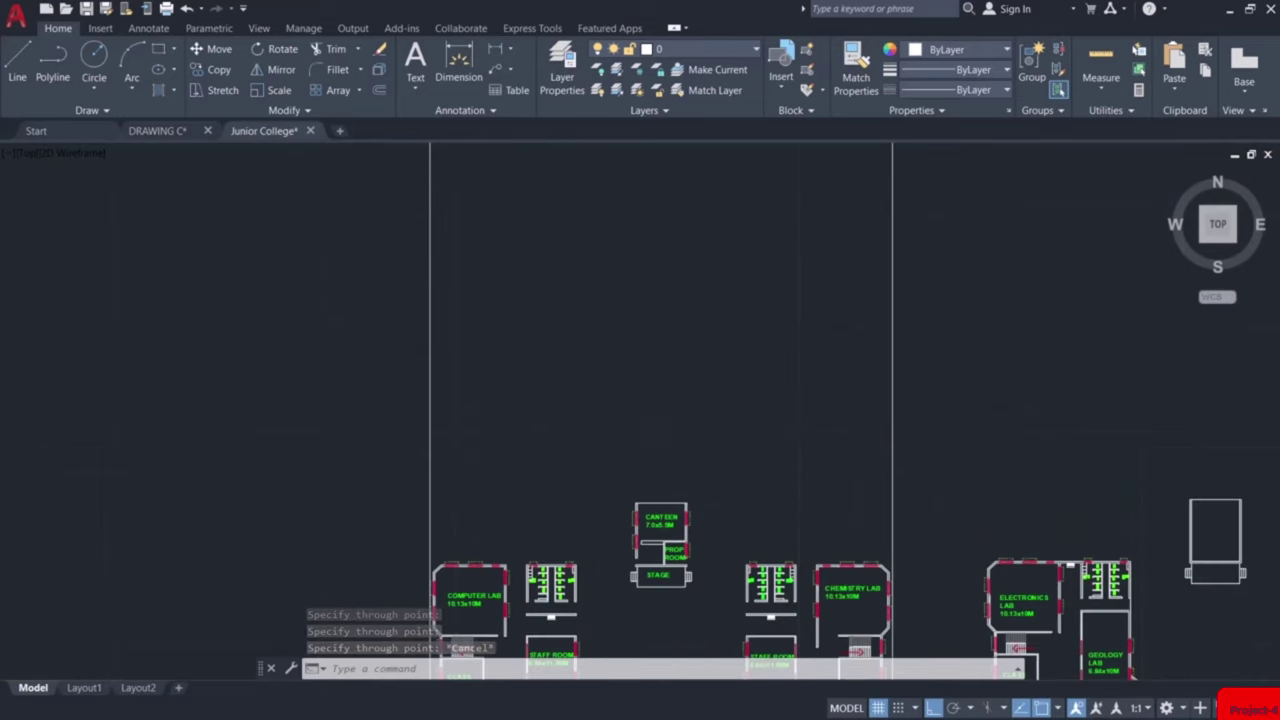
{"action": "scroll", "coordinate": [671, 403], "scroll_direction": "up", "scroll_amount": 2}
{"action": "type", "text": "l"}
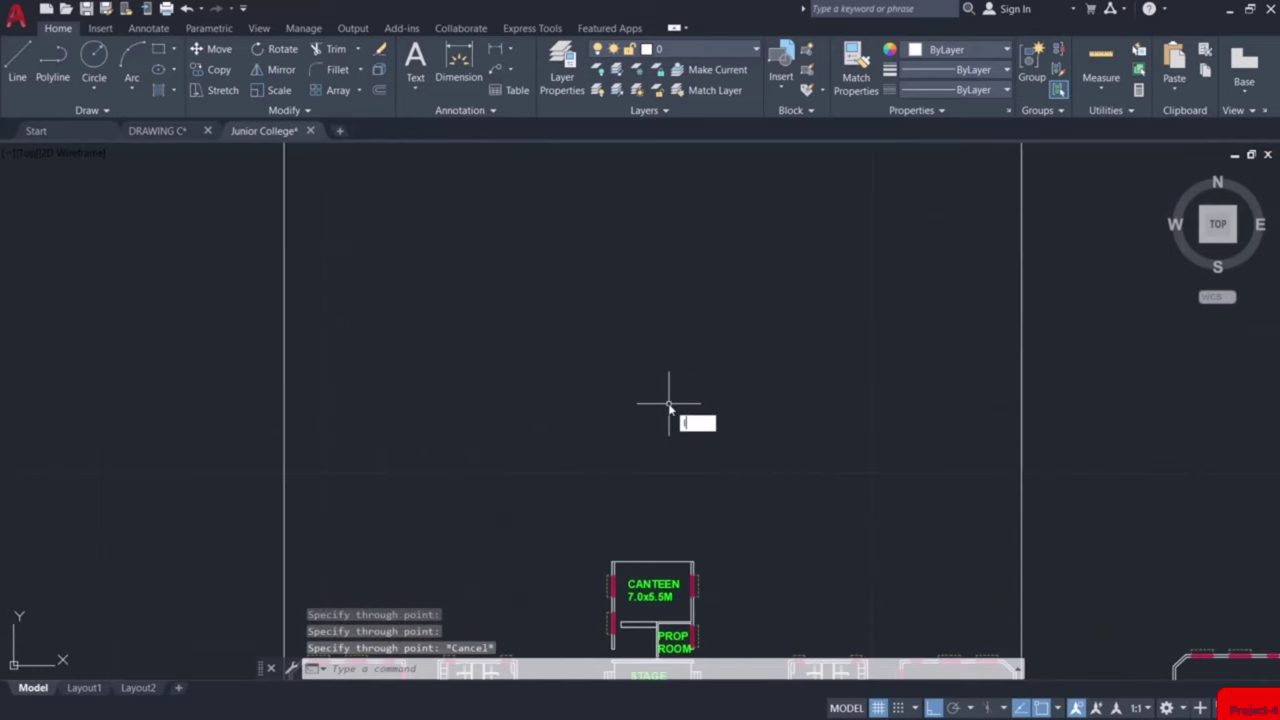
{"action": "key", "text": "Return"}
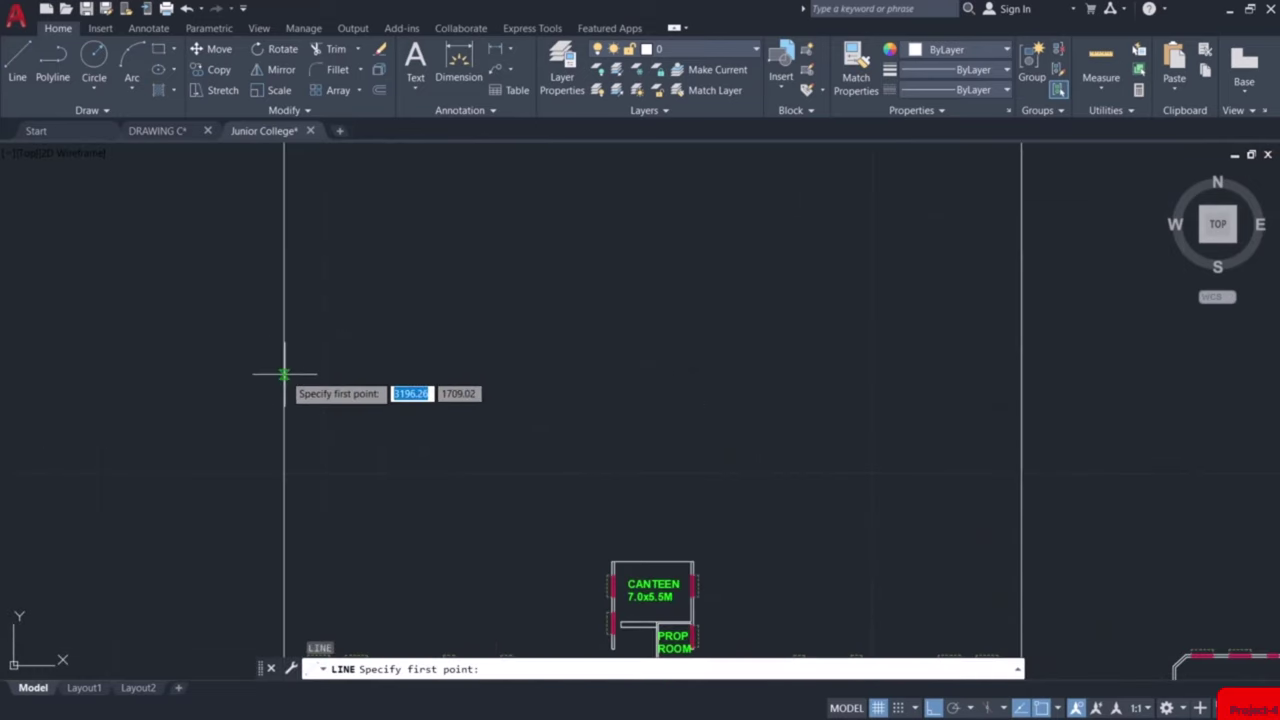
{"action": "left_click", "coordinate": [284, 374]}
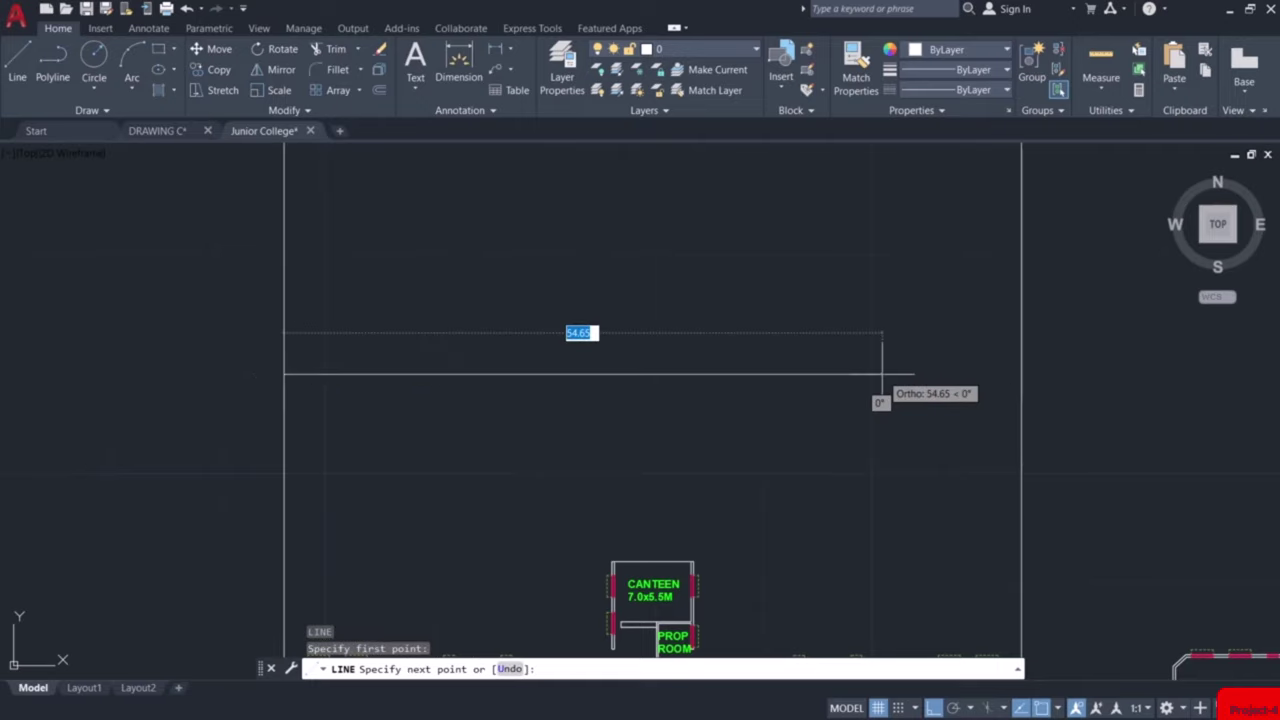
{"action": "left_click", "coordinate": [1020, 374]}
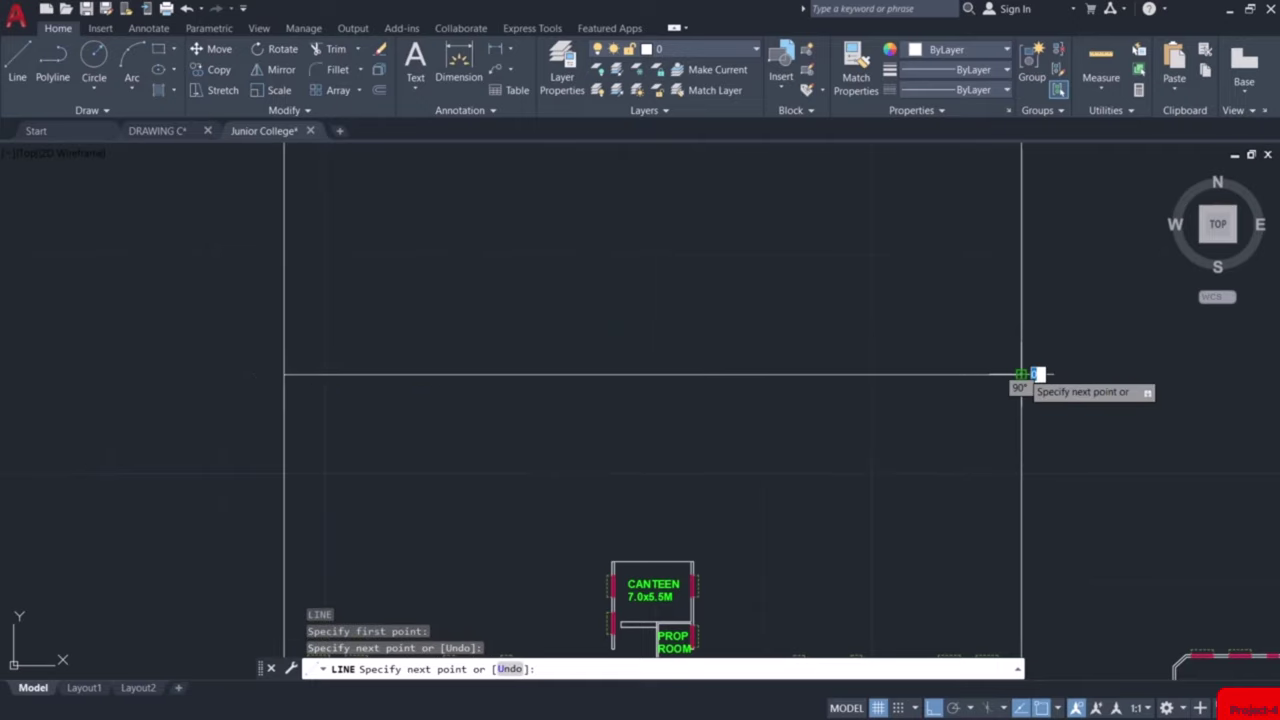
{"action": "key", "text": "Escape"}
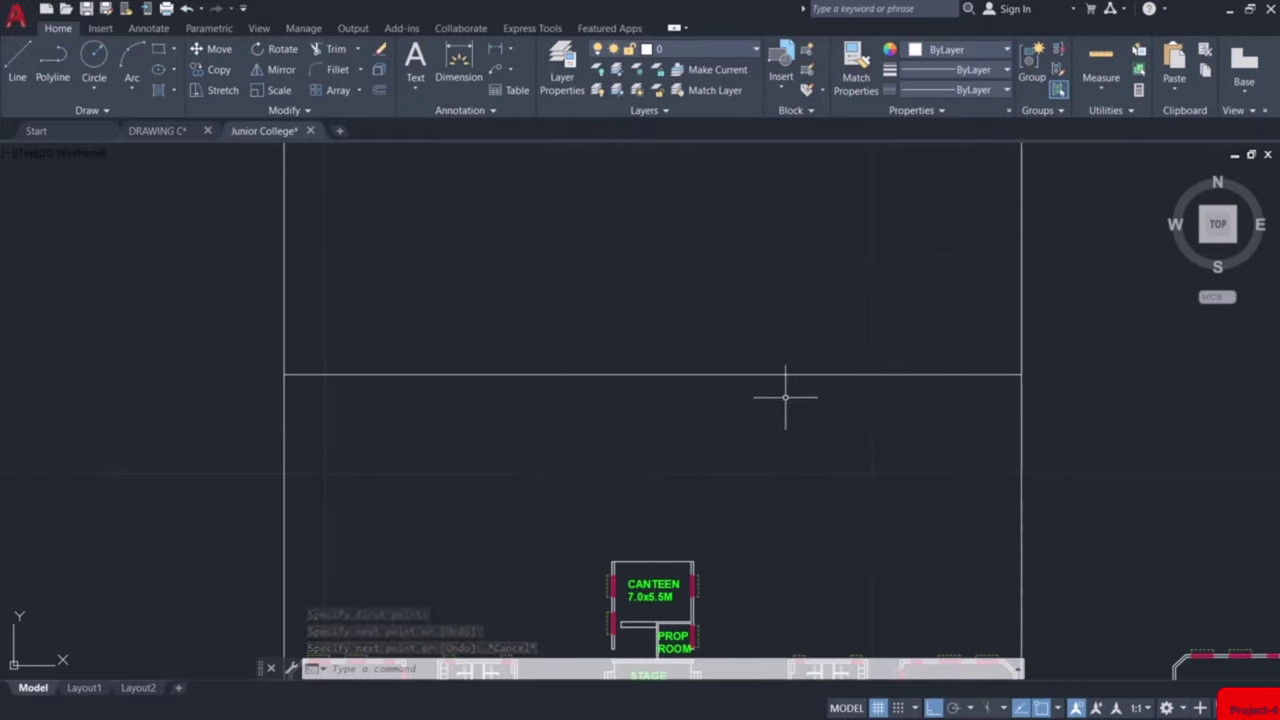
Offset the horizontal base line above the canteen upward by 0.6
{"action": "key", "text": "space"}
{"action": "key", "text": "Return"}
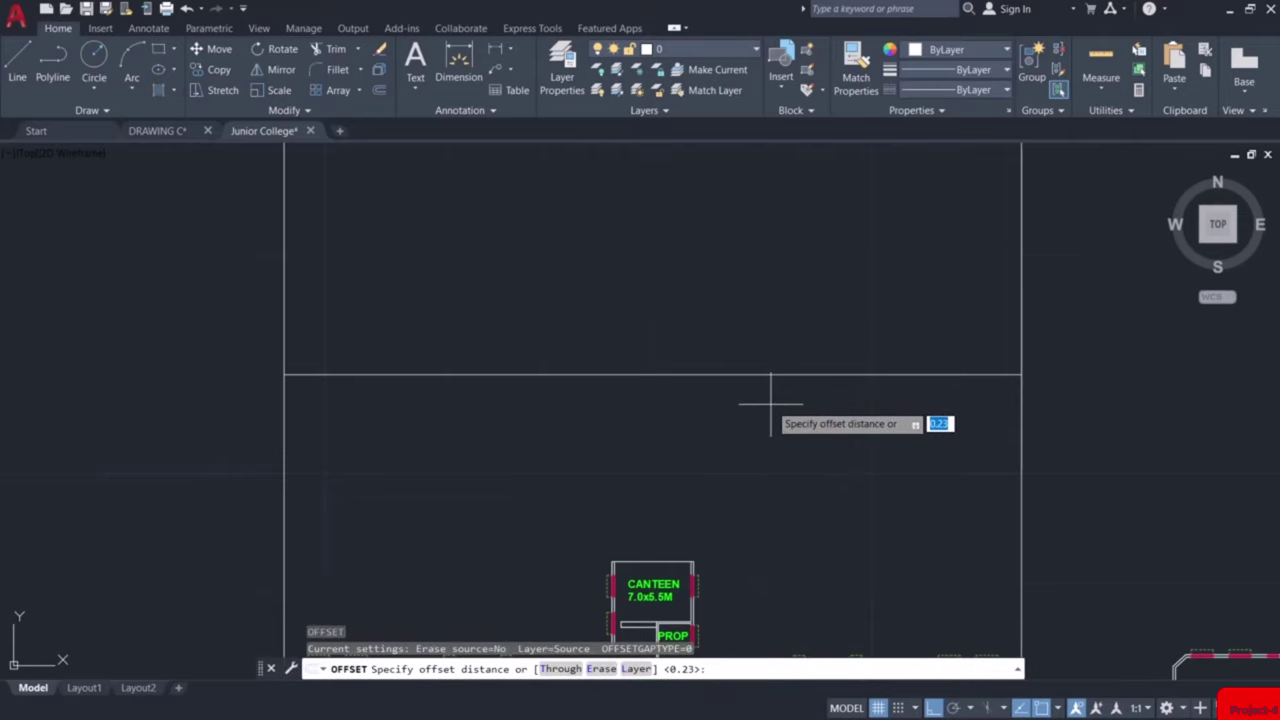
{"action": "type", "text": "0.6"}
{"action": "key", "text": "Return"}
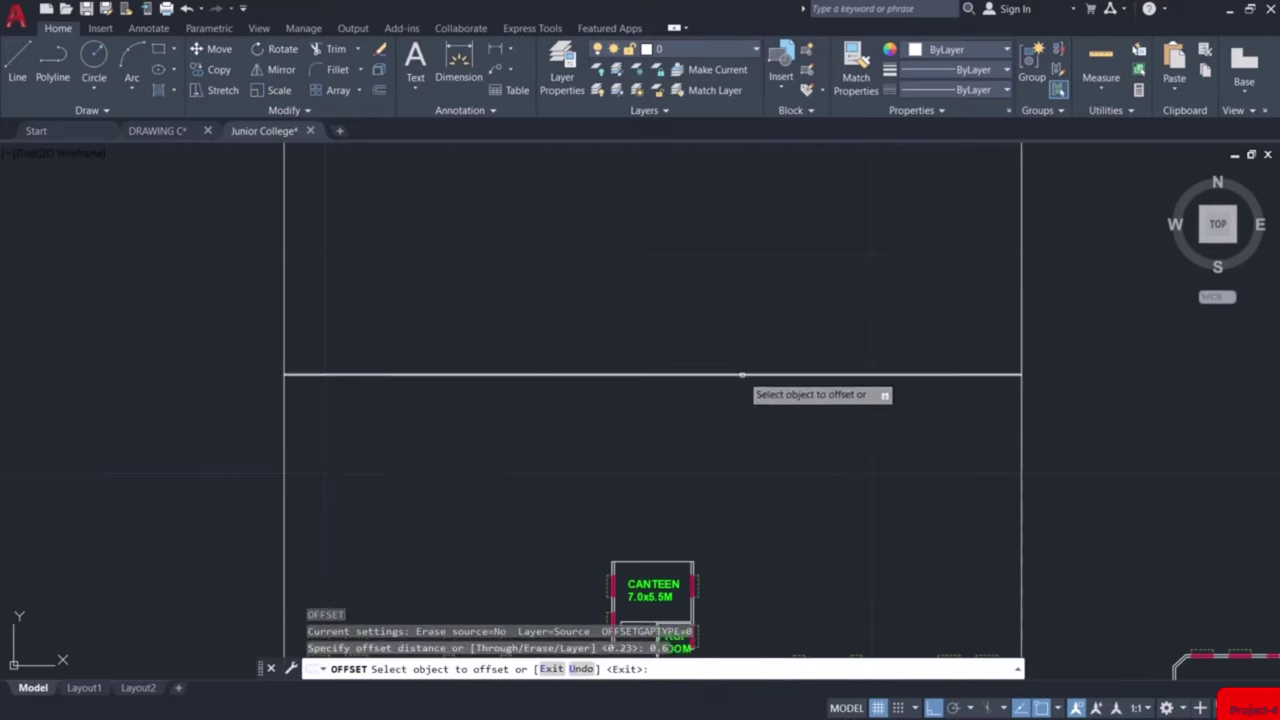
{"action": "left_click", "coordinate": [742, 375]}
{"action": "left_click", "coordinate": [757, 320]}
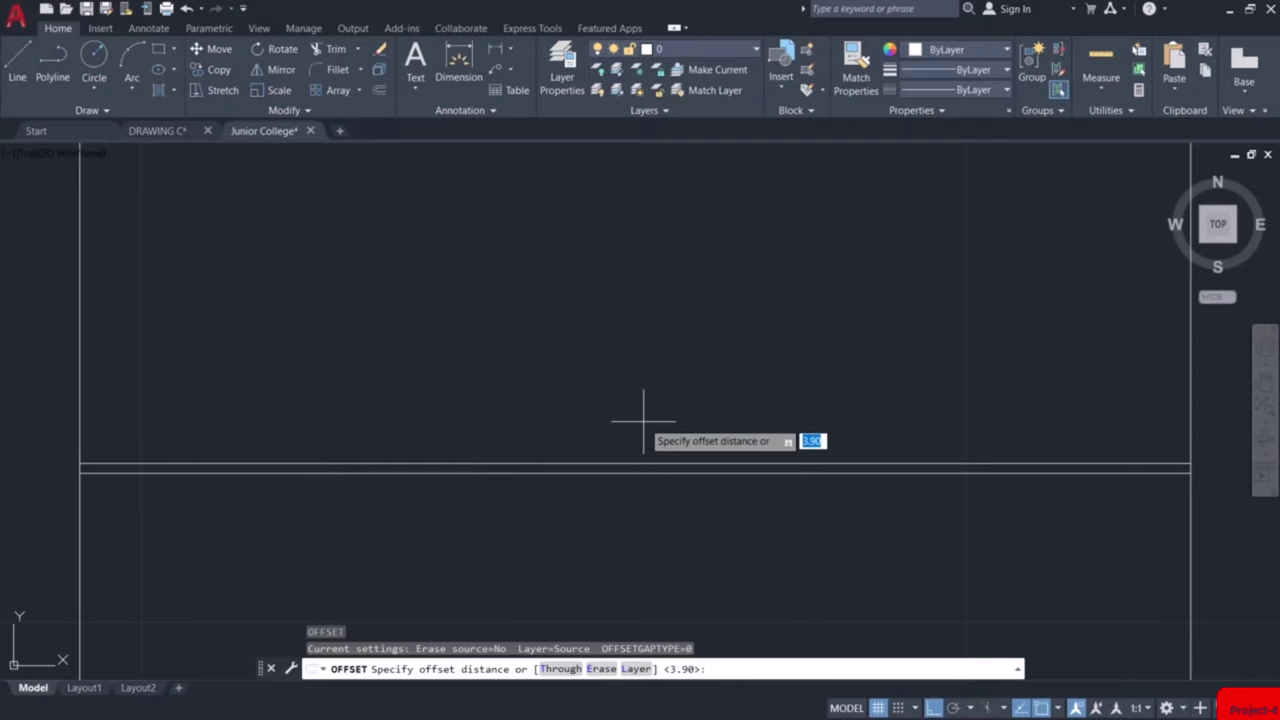
Offset the upper base line upward by 3.9, and offset the resulting line upward by another 3.9 for the two storeys
{"action": "key", "text": "Return"}
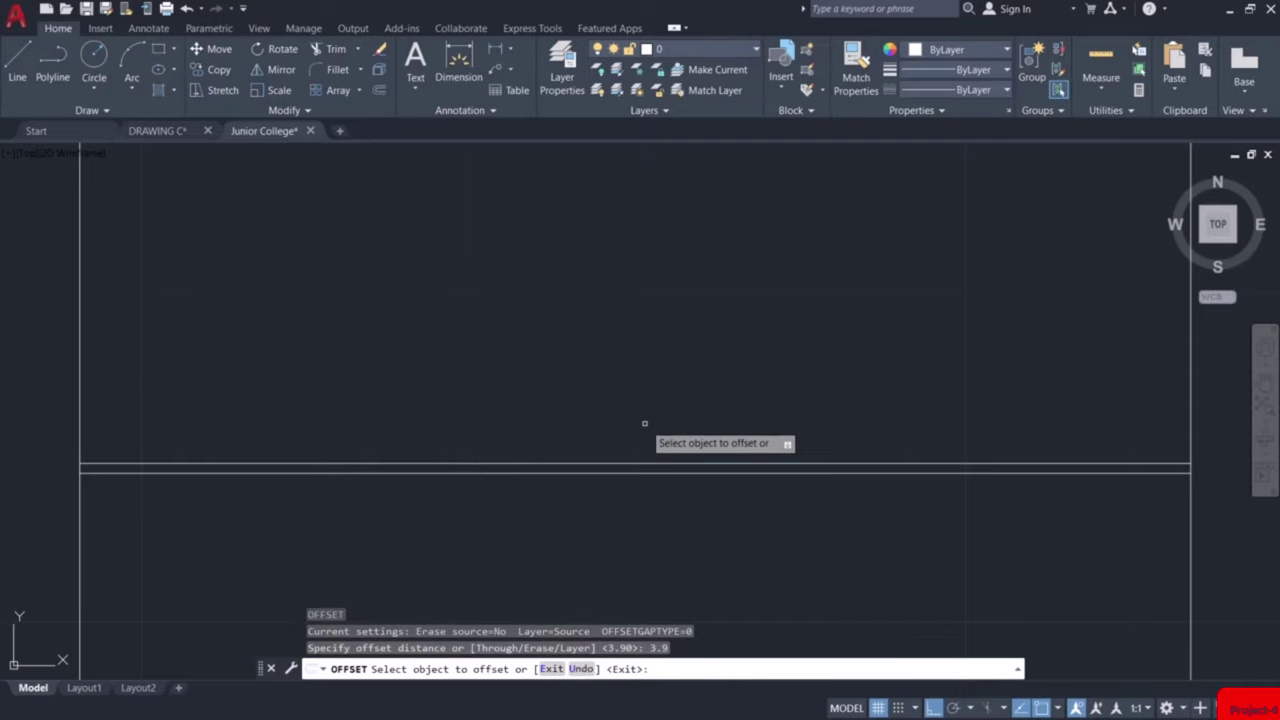
{"action": "left_click", "coordinate": [634, 463]}
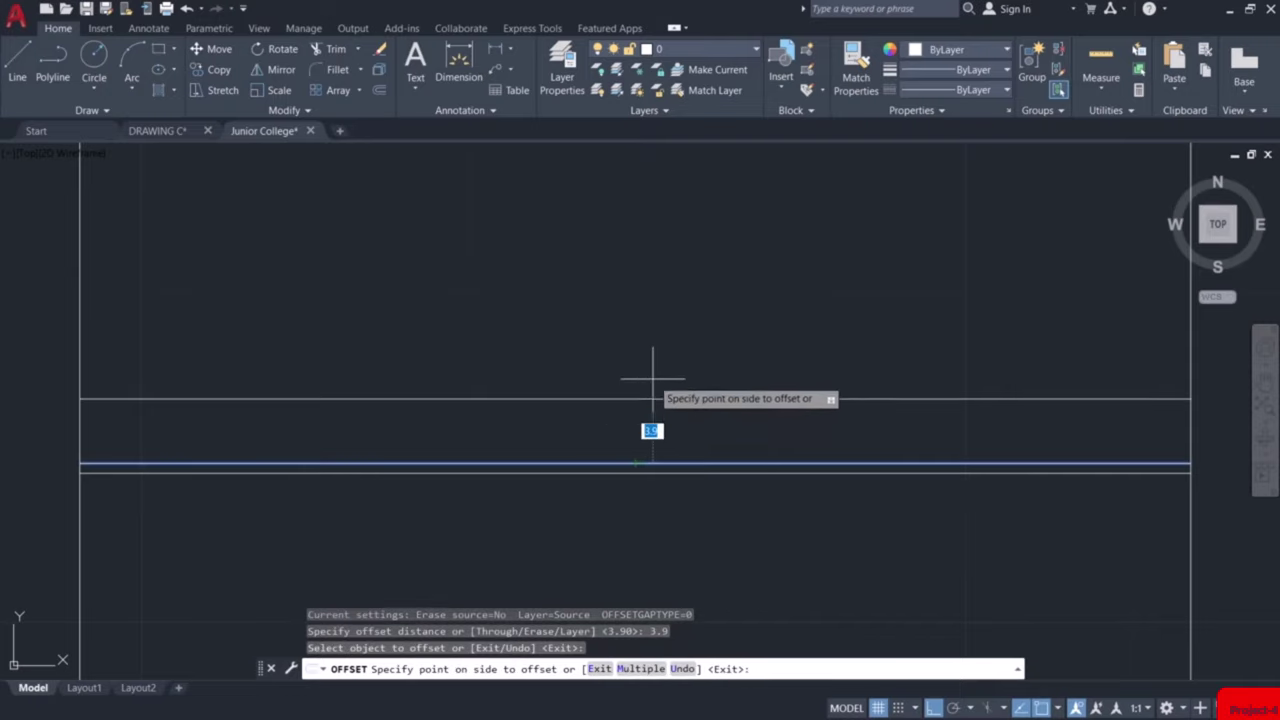
{"action": "left_click", "coordinate": [640, 373]}
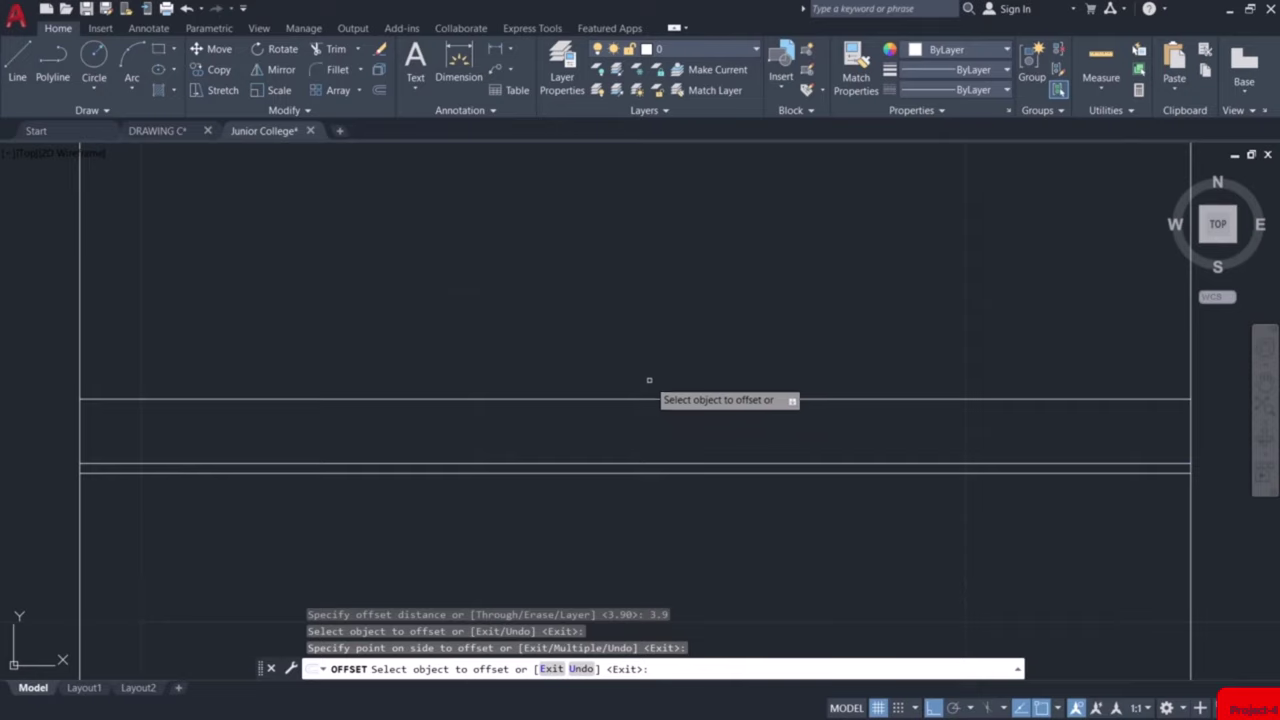
{"action": "left_click", "coordinate": [652, 398]}
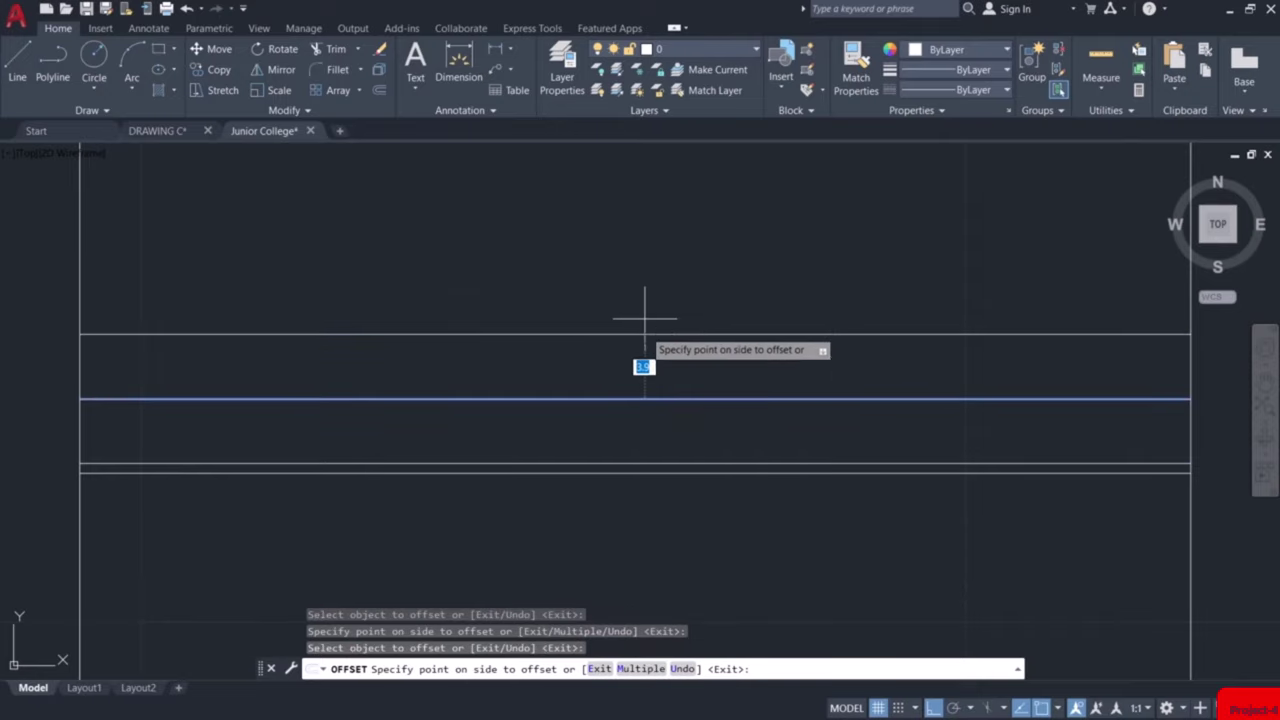
{"action": "left_click", "coordinate": [647, 306]}
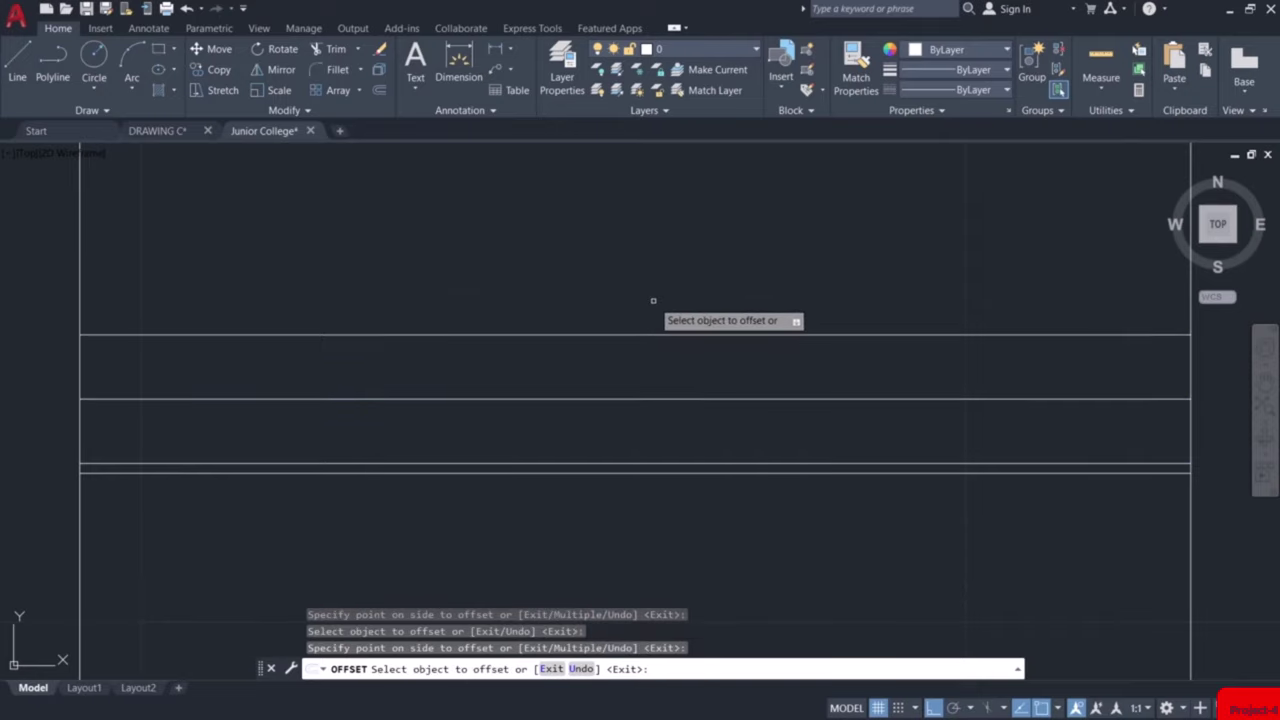
{"action": "key", "text": "Return"}
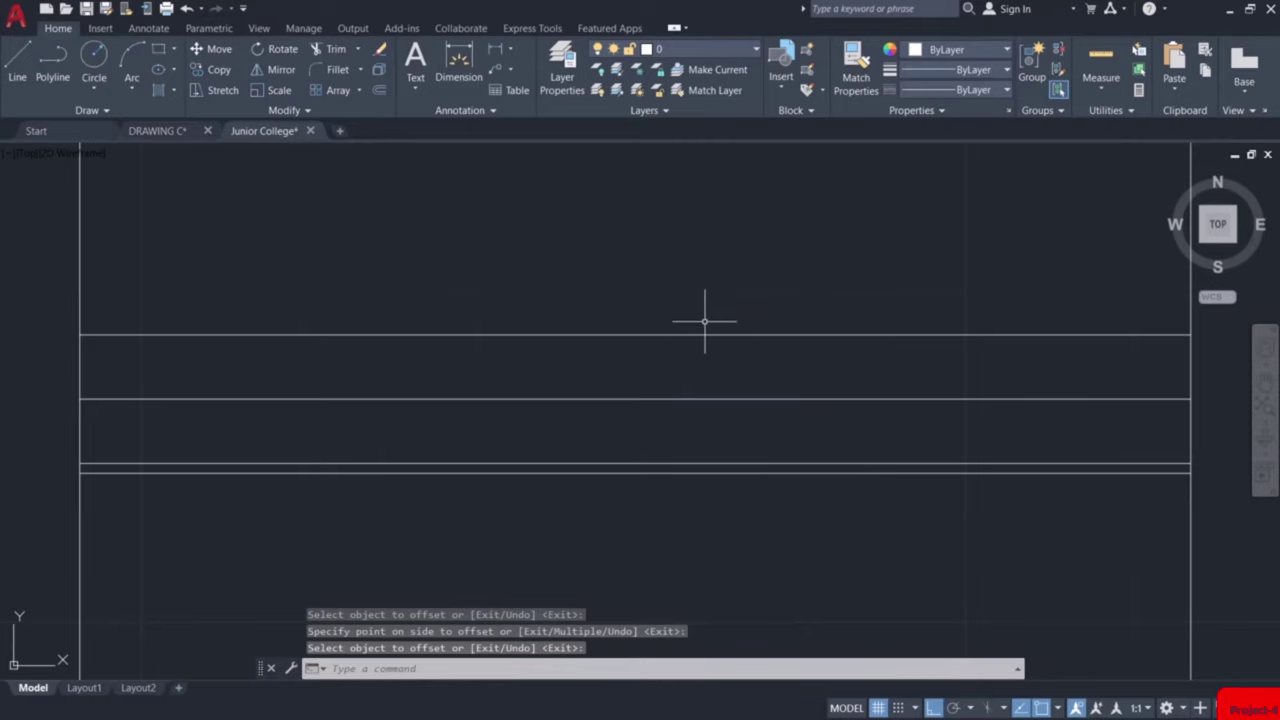
Offset the topmost horizontal line of the elevation upward by 1 for the parapet
{"action": "key", "text": "Return"}
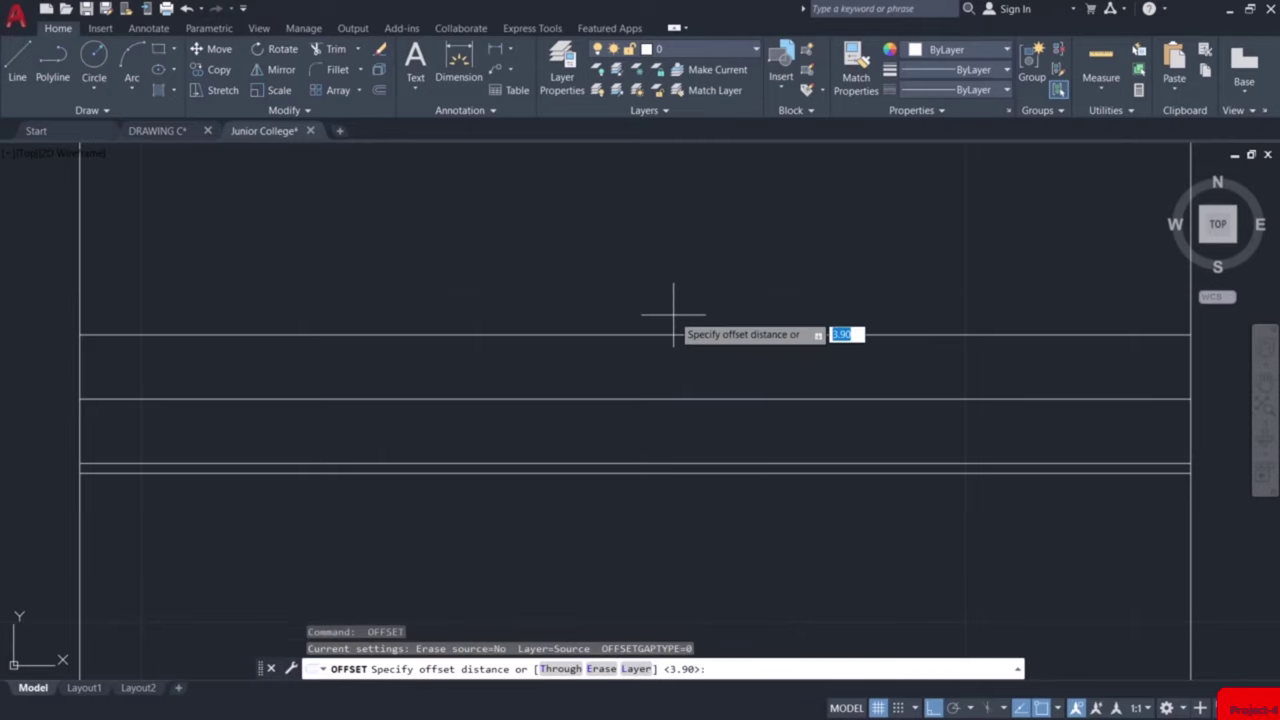
{"action": "type", "text": "1"}
{"action": "key", "text": "Return"}
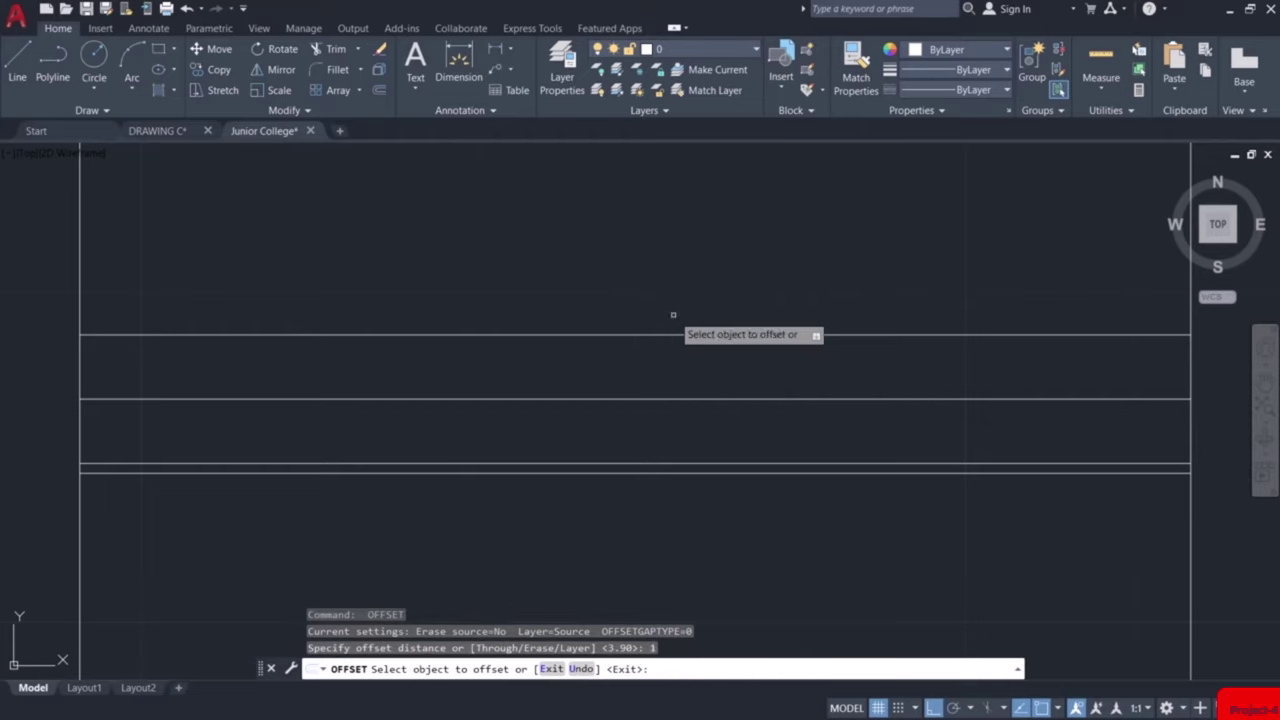
{"action": "left_click", "coordinate": [677, 335]}
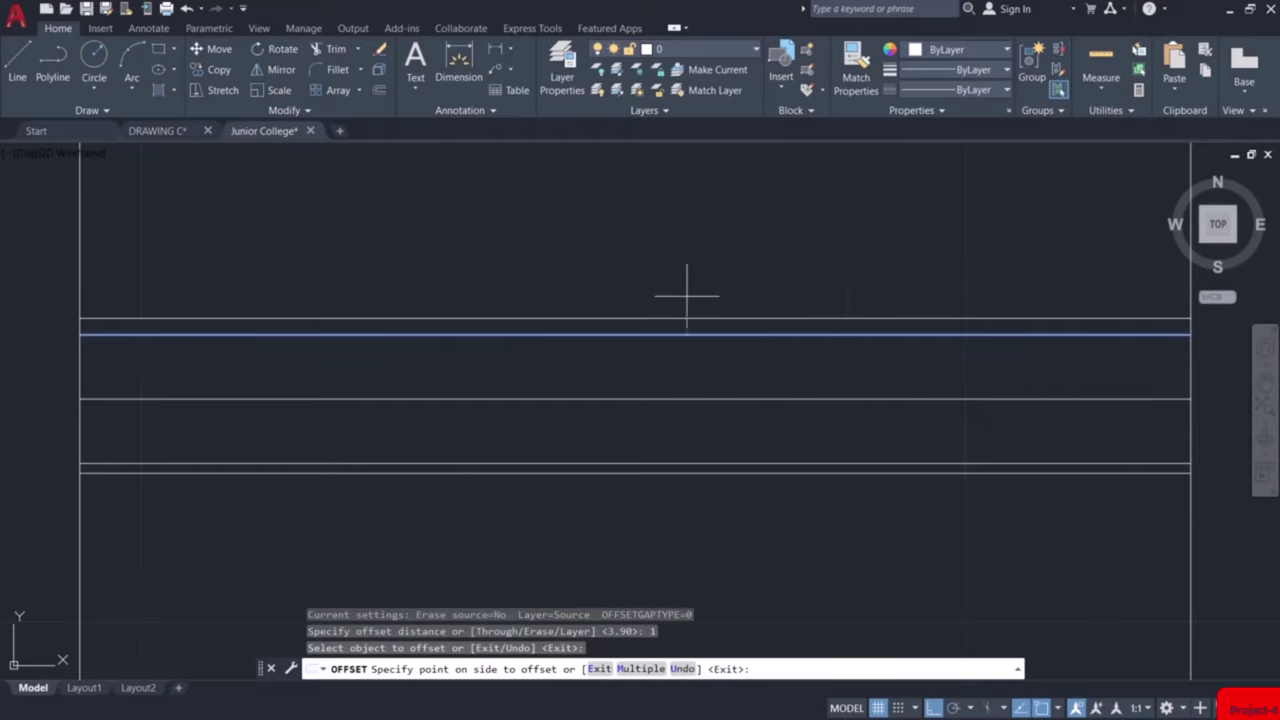
{"action": "left_click", "coordinate": [686, 296]}
{"action": "key", "text": "Escape"}
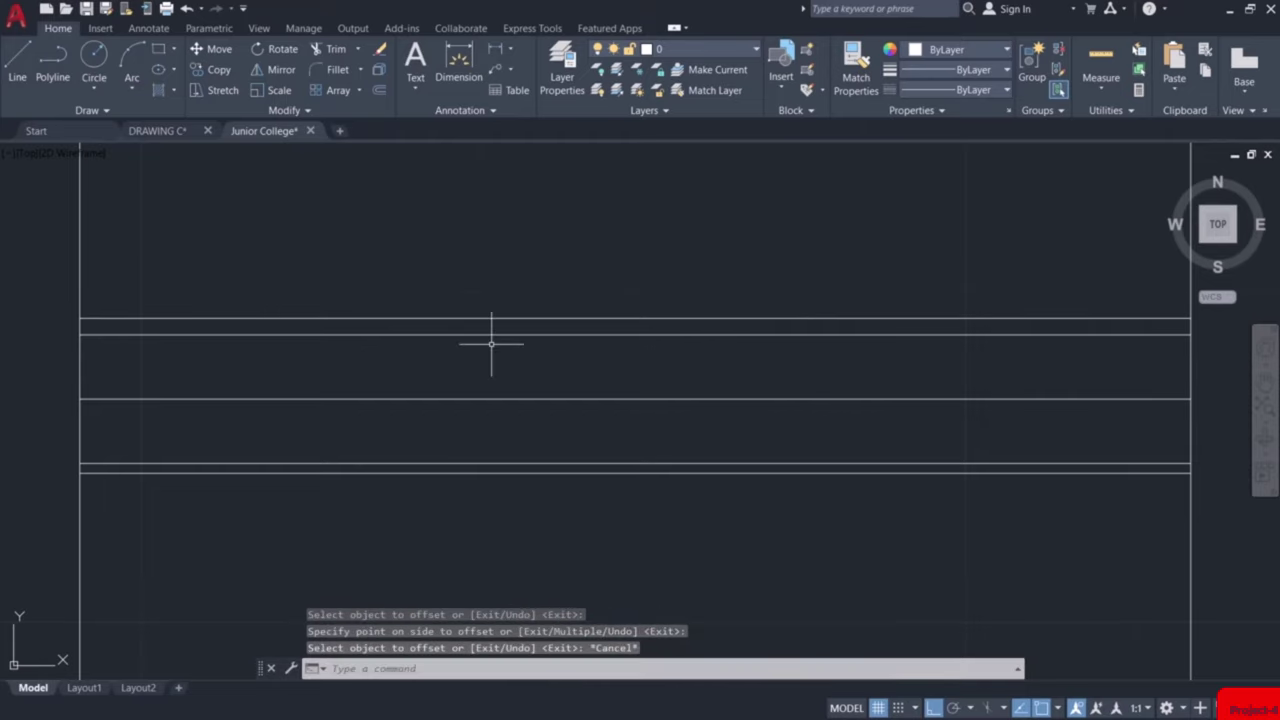
Draw the elevation's left edge as a vertical line from the bottom horizontal line to the topmost one
{"action": "type", "text": "l"}
{"action": "key", "text": "Return"}
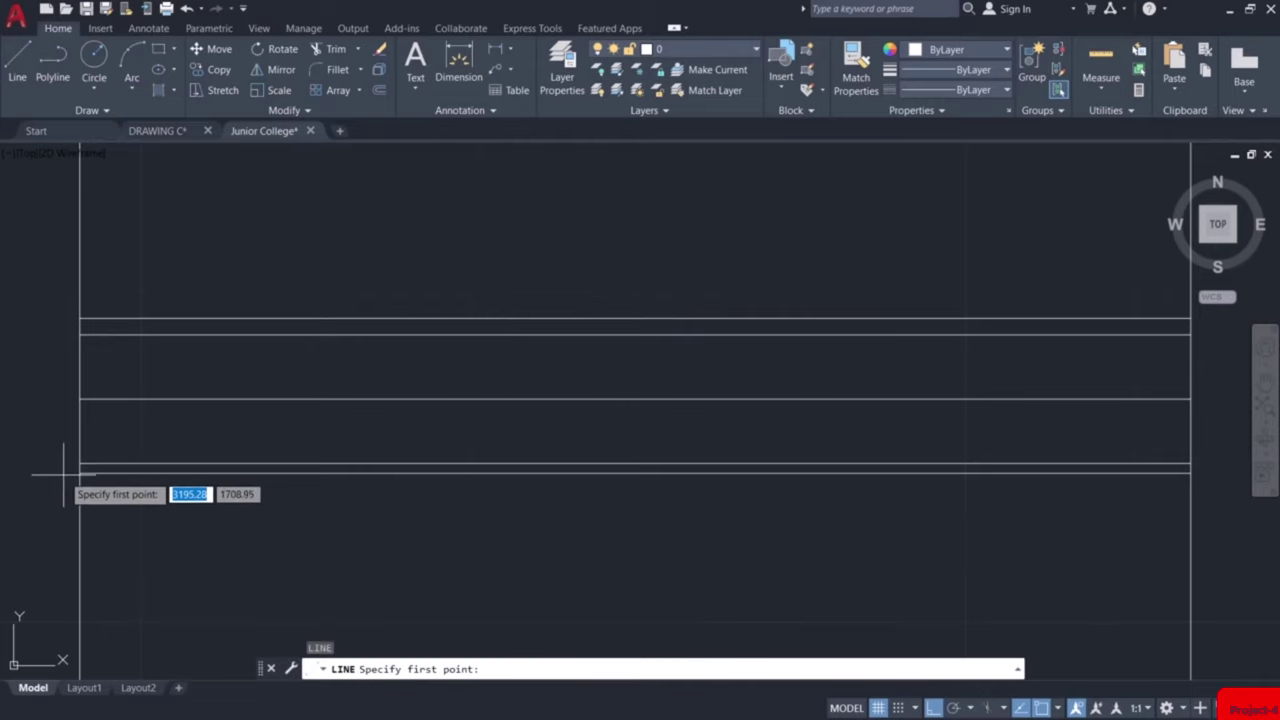
{"action": "scroll", "coordinate": [77, 476], "scroll_direction": "up", "scroll_amount": 4}
{"action": "left_click", "coordinate": [86, 463]}
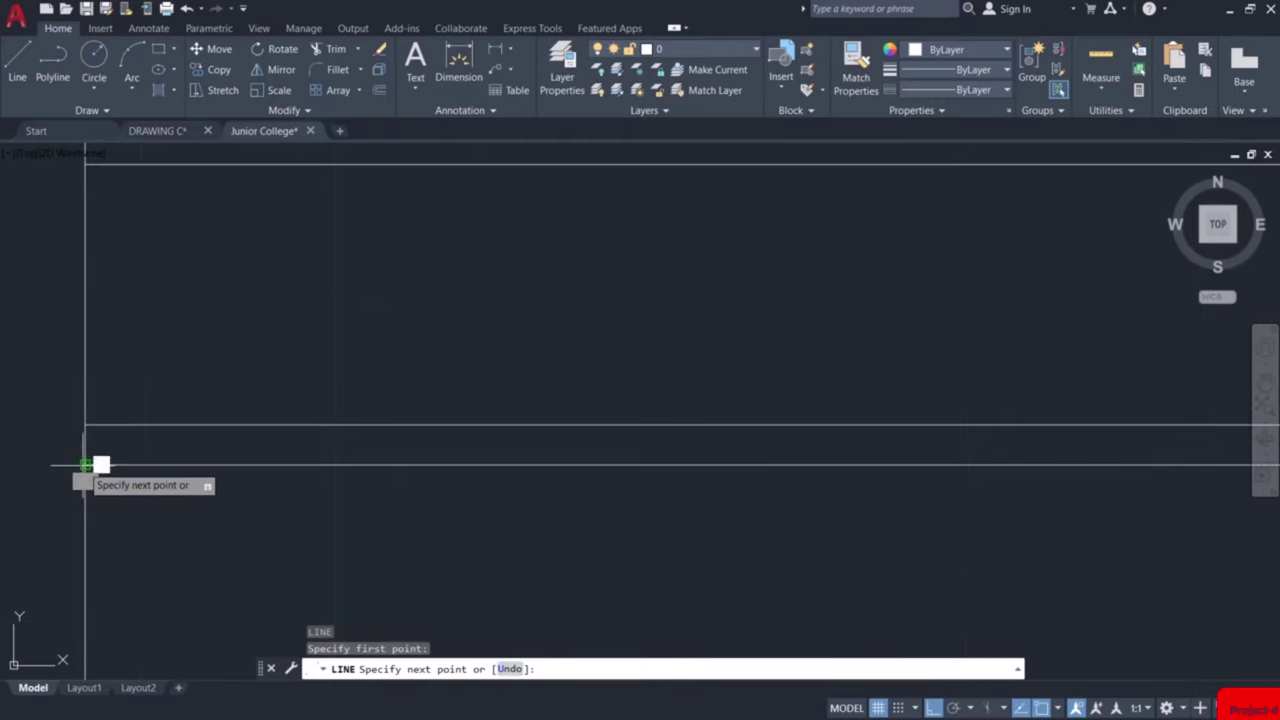
{"action": "scroll", "coordinate": [86, 440], "scroll_direction": "down", "scroll_amount": 4}
{"action": "left_click", "coordinate": [86, 219]}
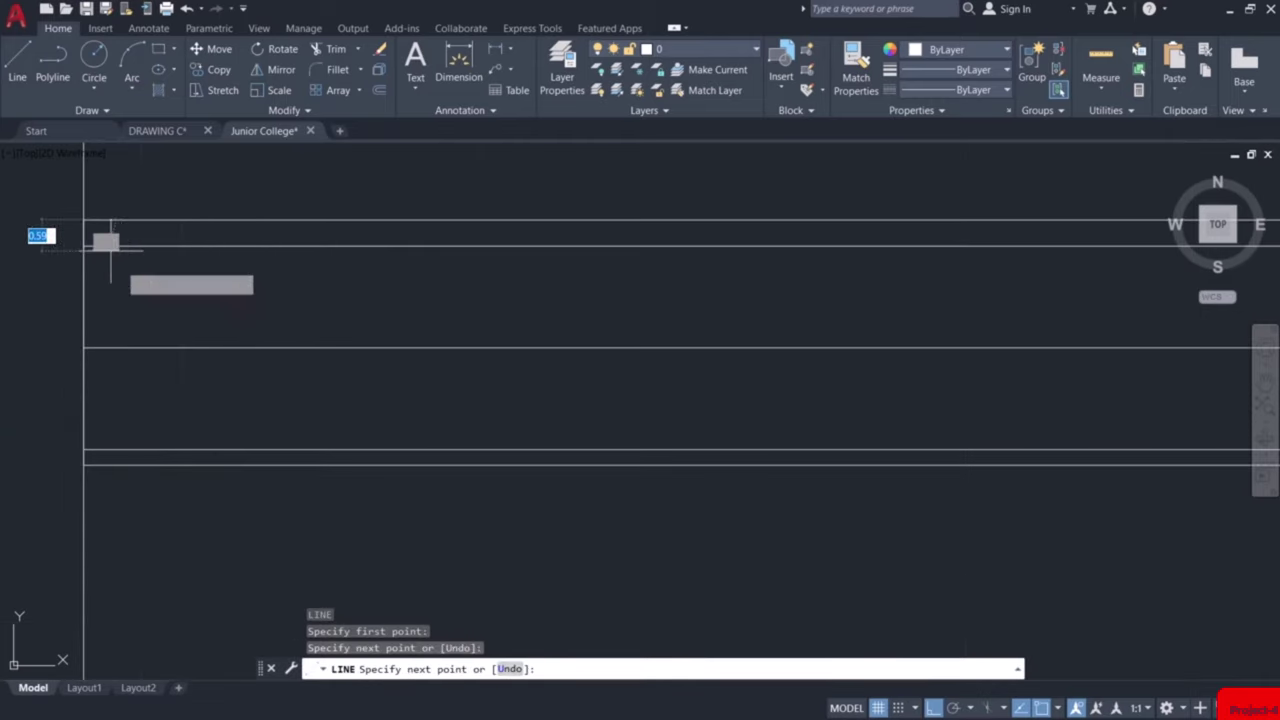
{"action": "key", "text": "Return"}
Draw the elevation's right edge as a vertical line joining the right ends of the bottom and topmost horizontal lines
{"action": "scroll", "coordinate": [744, 411], "scroll_direction": "down", "scroll_amount": 4}
{"action": "scroll", "coordinate": [680, 455], "scroll_direction": "up", "scroll_amount": 5}
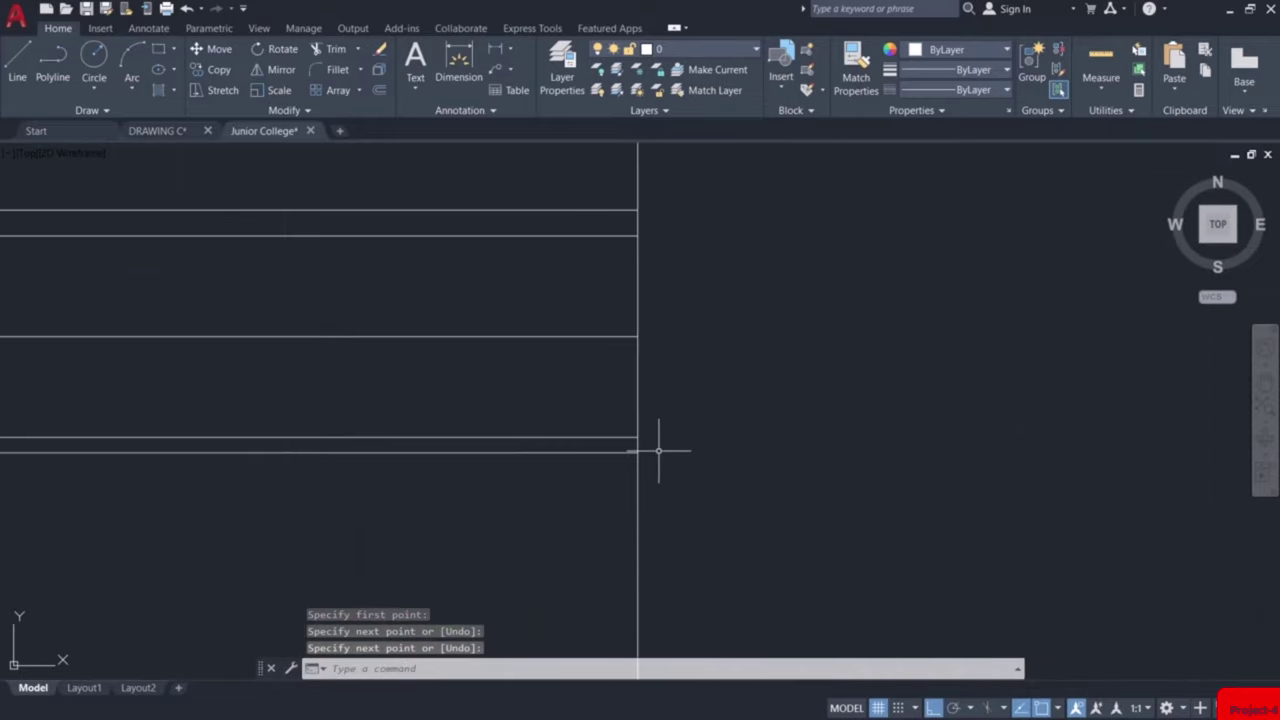
{"action": "key", "text": "Return"}
{"action": "left_click", "coordinate": [638, 452]}
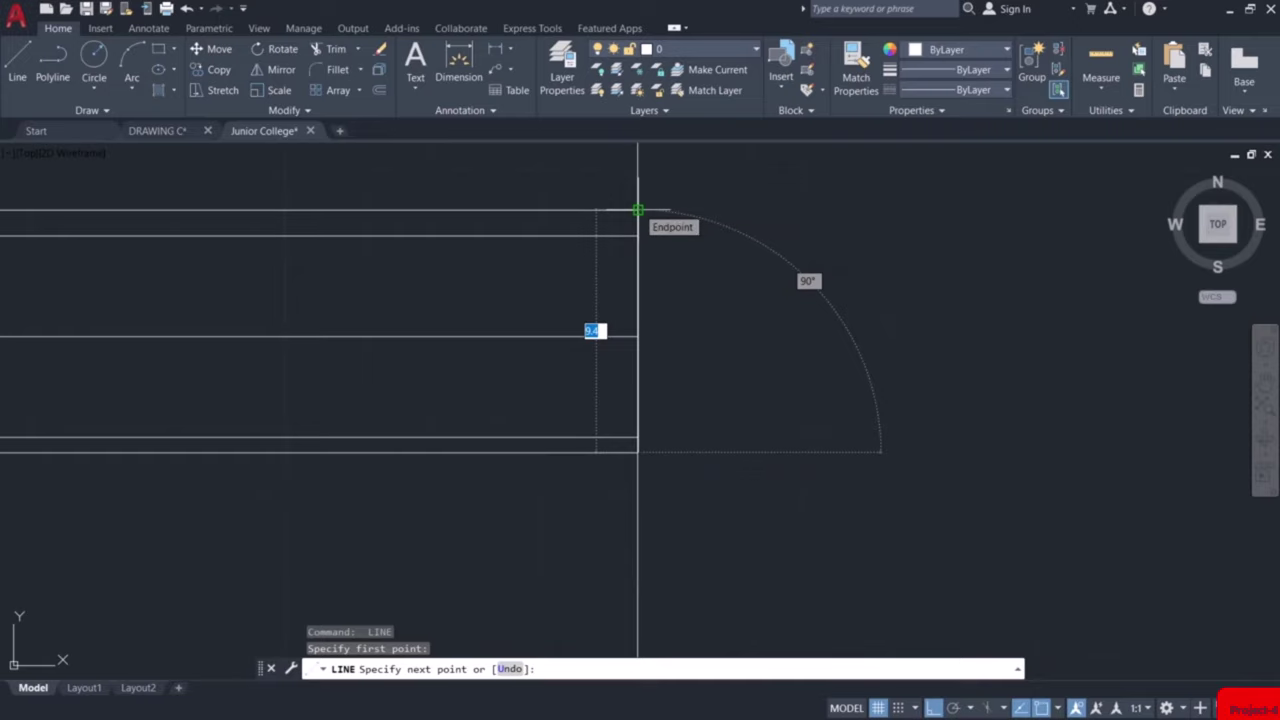
{"action": "left_click", "coordinate": [638, 210]}
{"action": "key", "text": "Escape"}
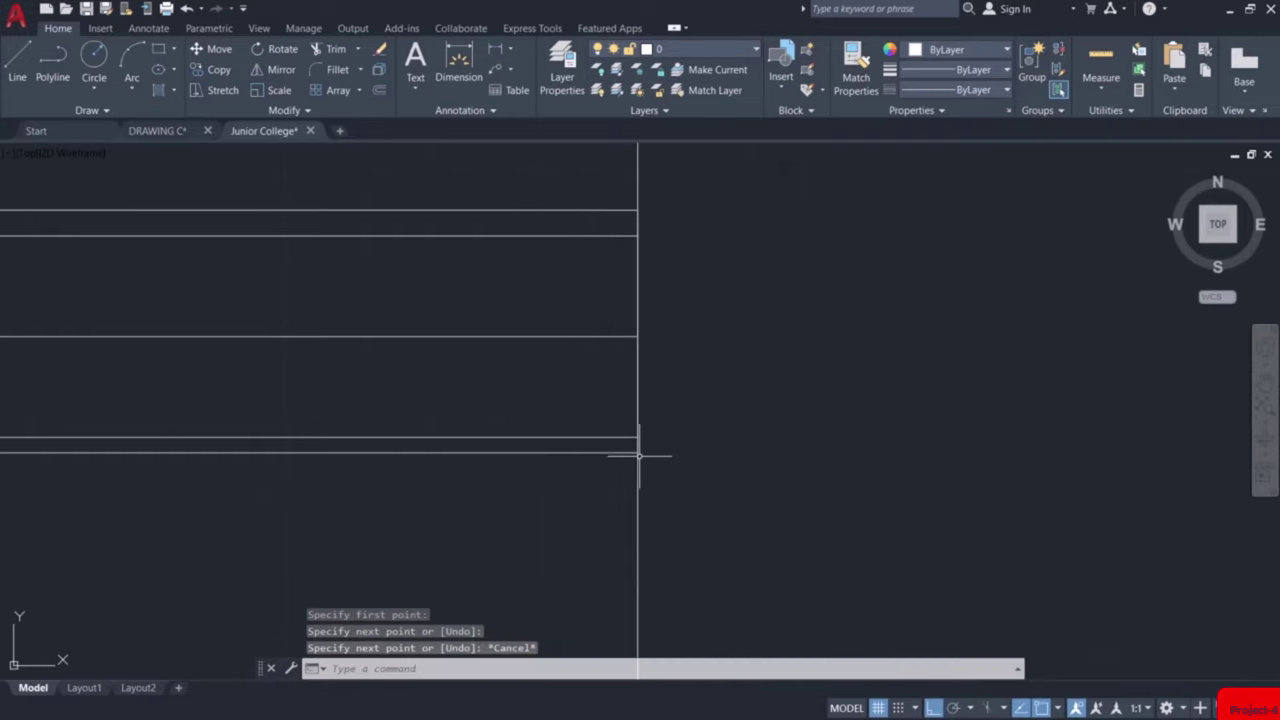
Delete the two vertical construction lines running along the outer edges of the elevation
{"action": "scroll", "coordinate": [638, 455], "scroll_direction": "down", "scroll_amount": 5}
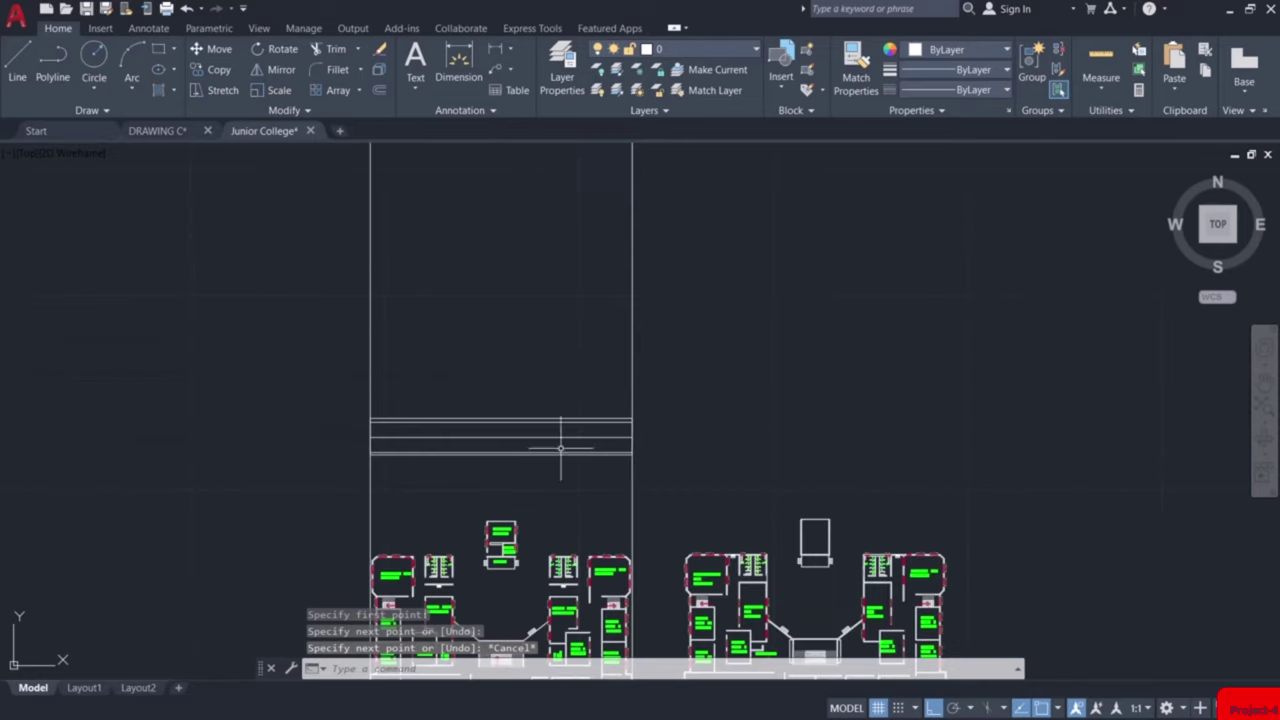
{"action": "scroll", "coordinate": [561, 448], "scroll_direction": "up", "scroll_amount": 2}
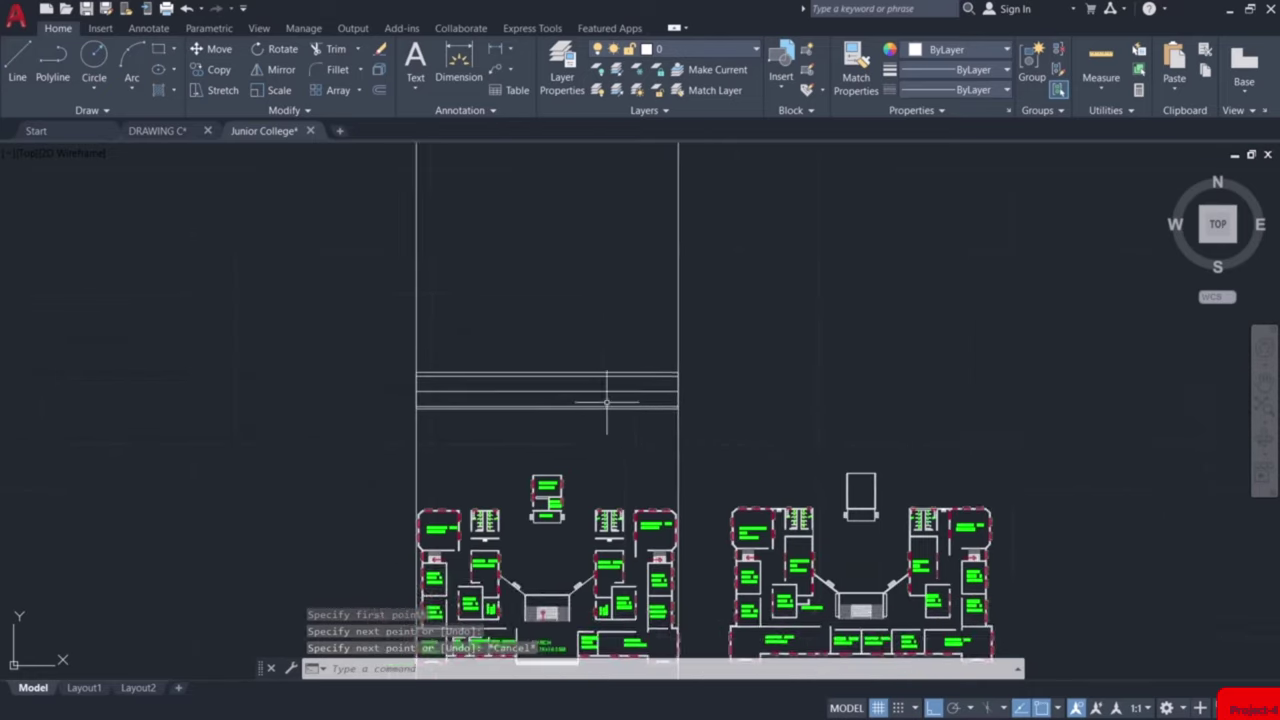
{"action": "left_click", "coordinate": [771, 200]}
{"action": "left_click", "coordinate": [226, 272]}
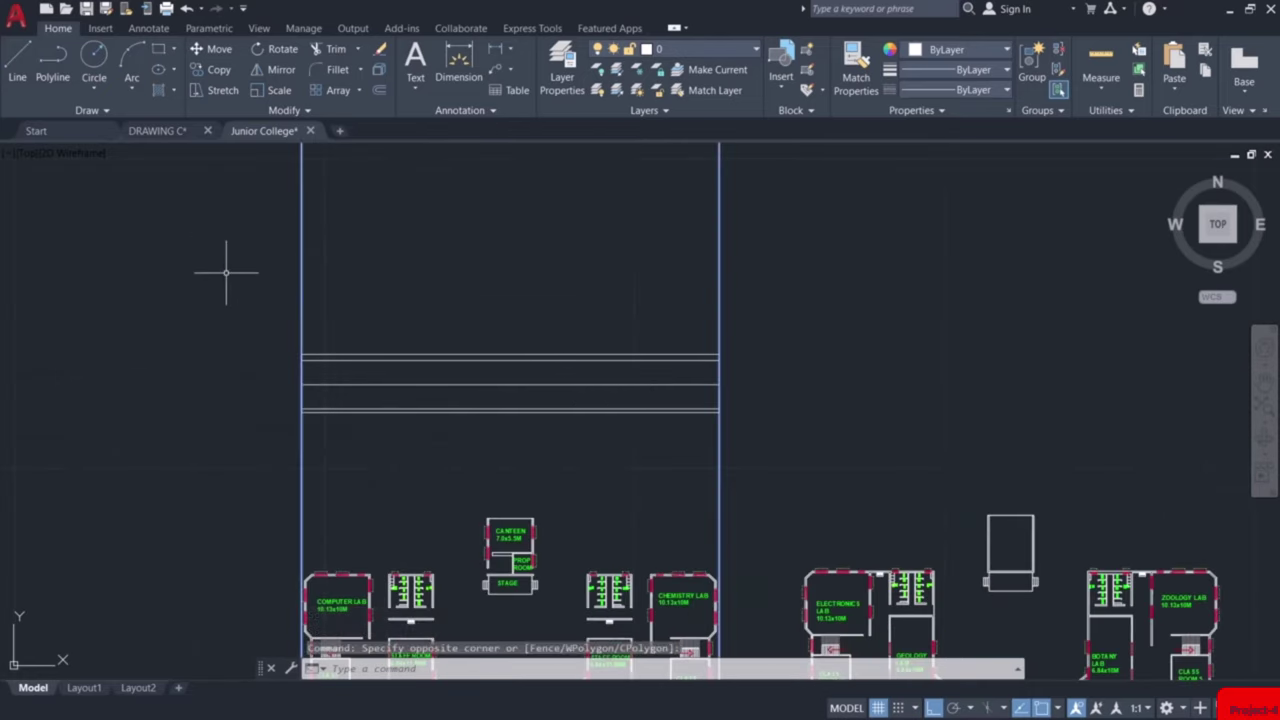
{"action": "key", "text": "Delete"}
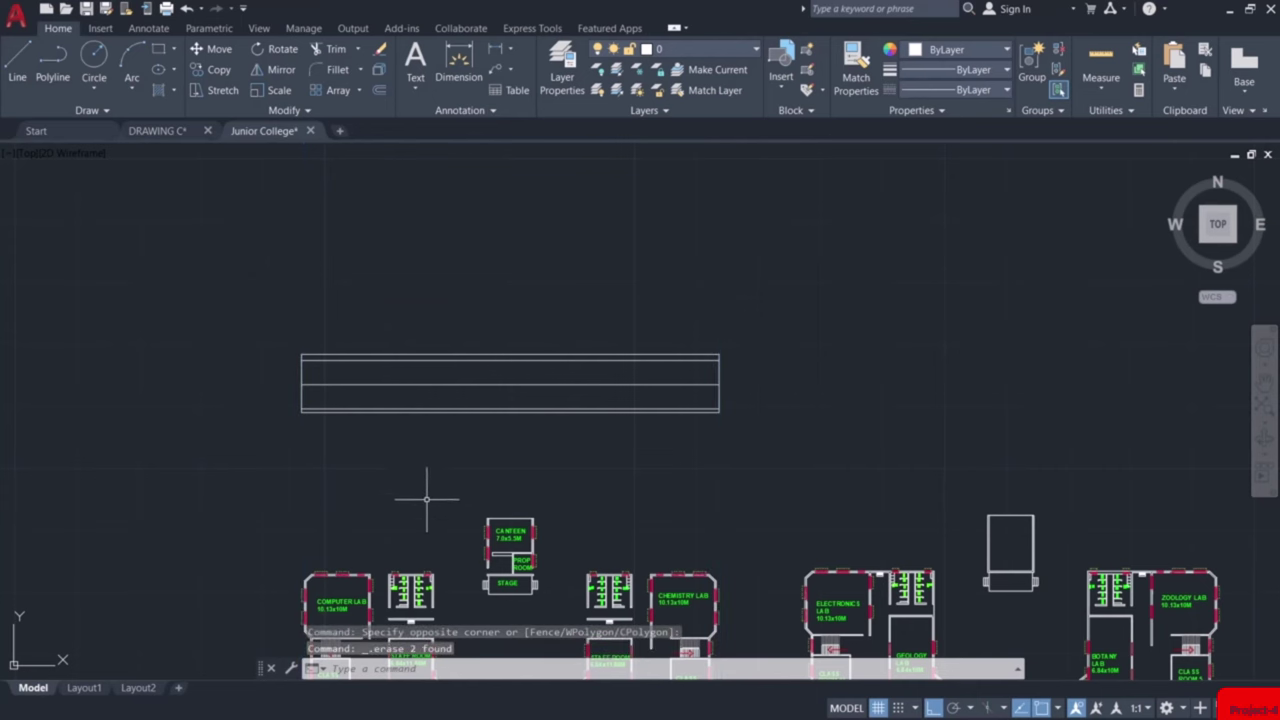
Place a vertical construction line through the outer lower-left corner of the porch steps on the ground floor plan
{"action": "scroll", "coordinate": [443, 266], "scroll_direction": "down", "scroll_amount": 2}
{"action": "scroll", "coordinate": [443, 266], "scroll_direction": "up", "scroll_amount": 2}
{"action": "scroll", "coordinate": [491, 451], "scroll_direction": "down", "scroll_amount": 3}
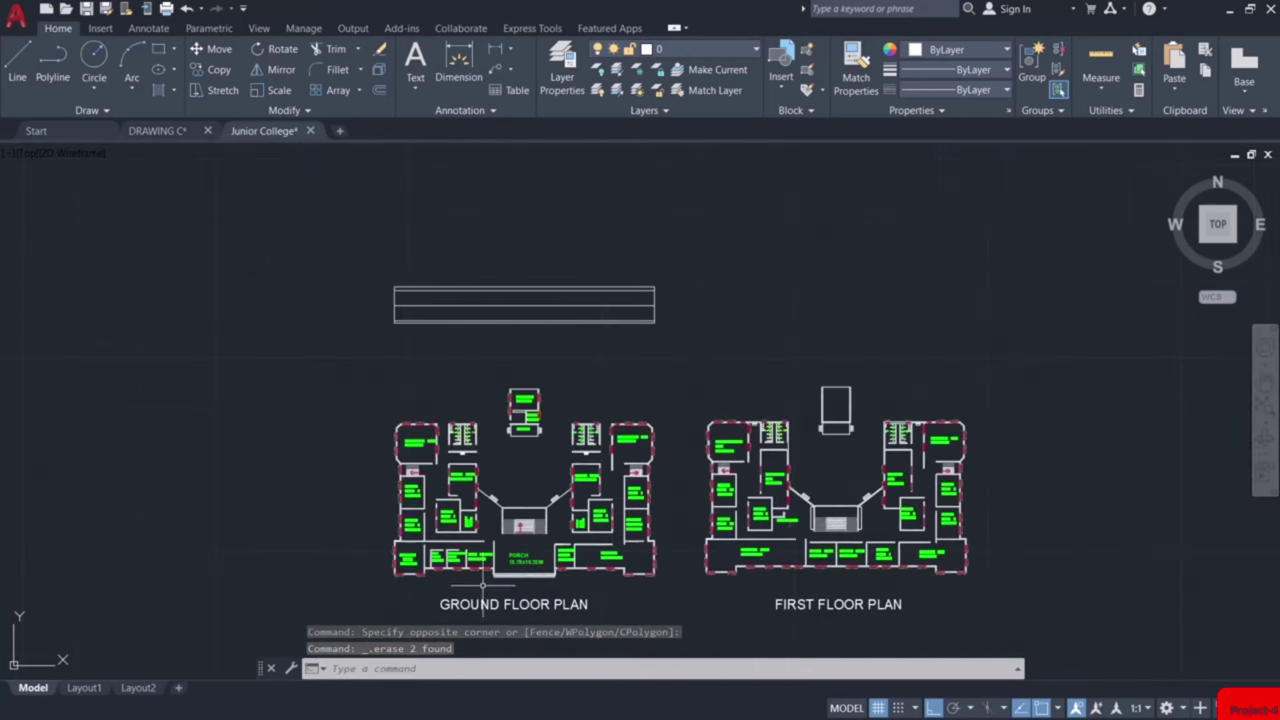
{"action": "scroll", "coordinate": [483, 586], "scroll_direction": "up", "scroll_amount": 4}
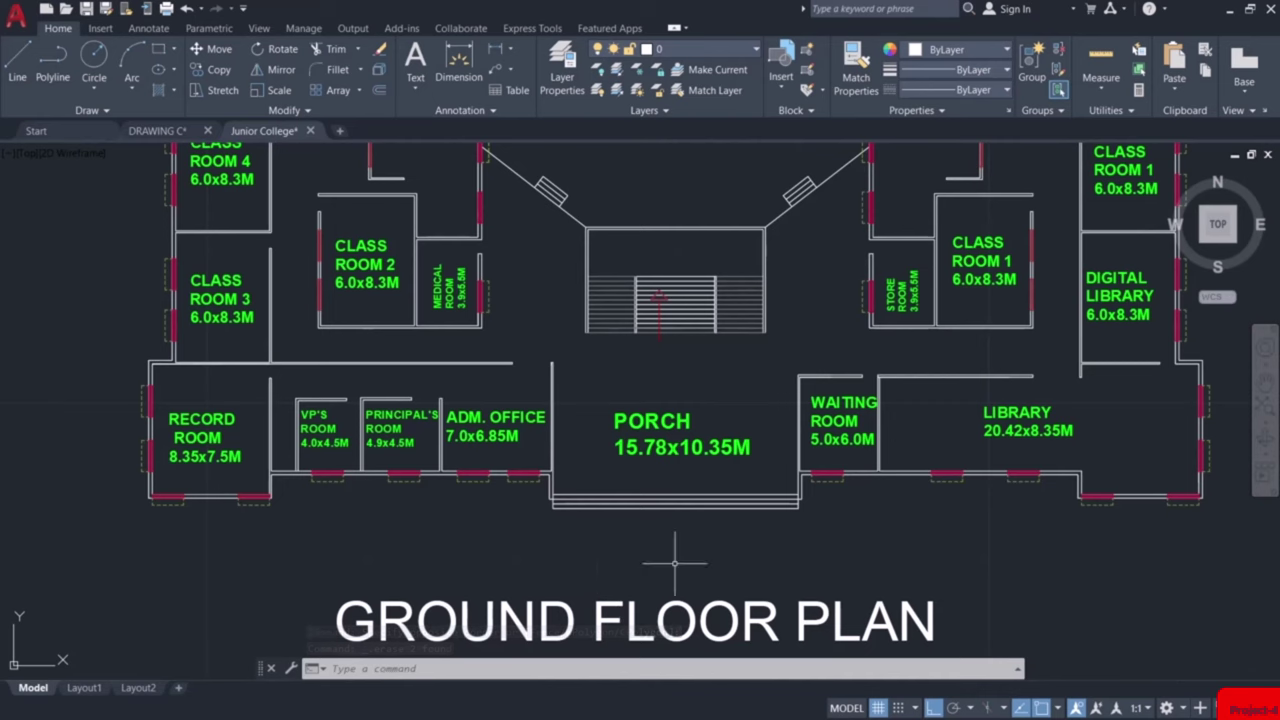
{"action": "scroll", "coordinate": [685, 556], "scroll_direction": "up", "scroll_amount": 2}
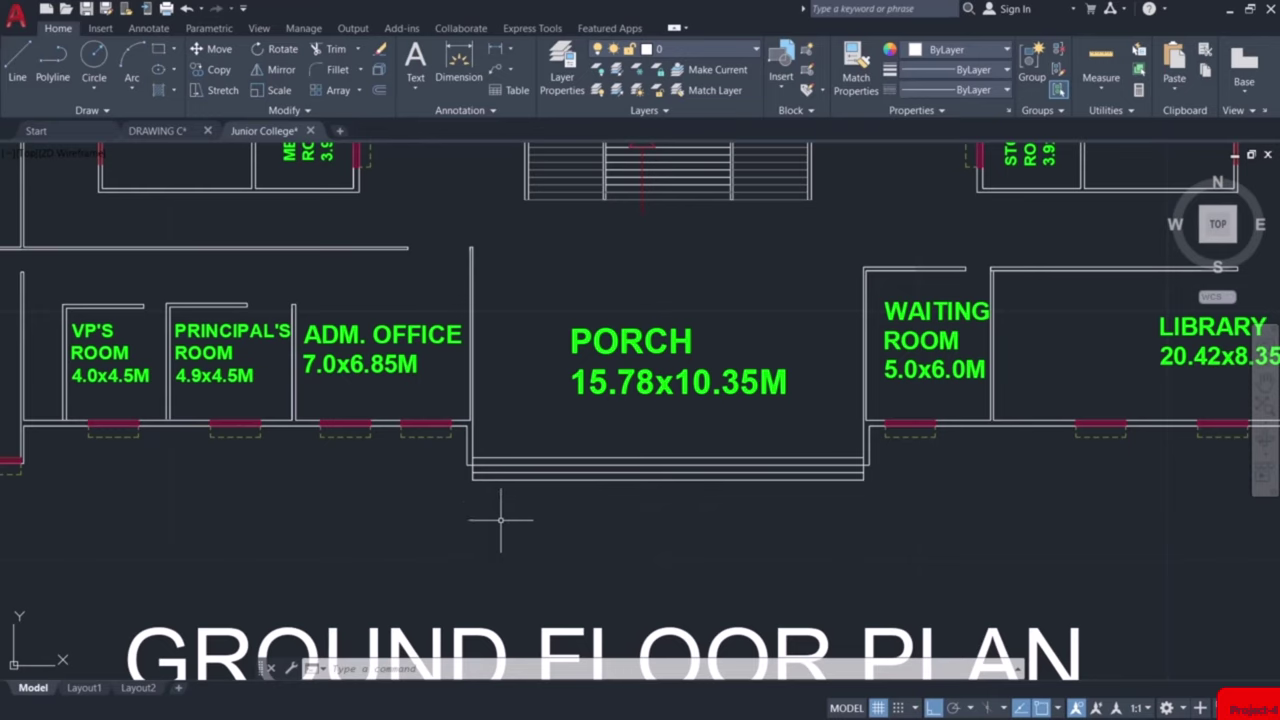
{"action": "type", "text": "l"}
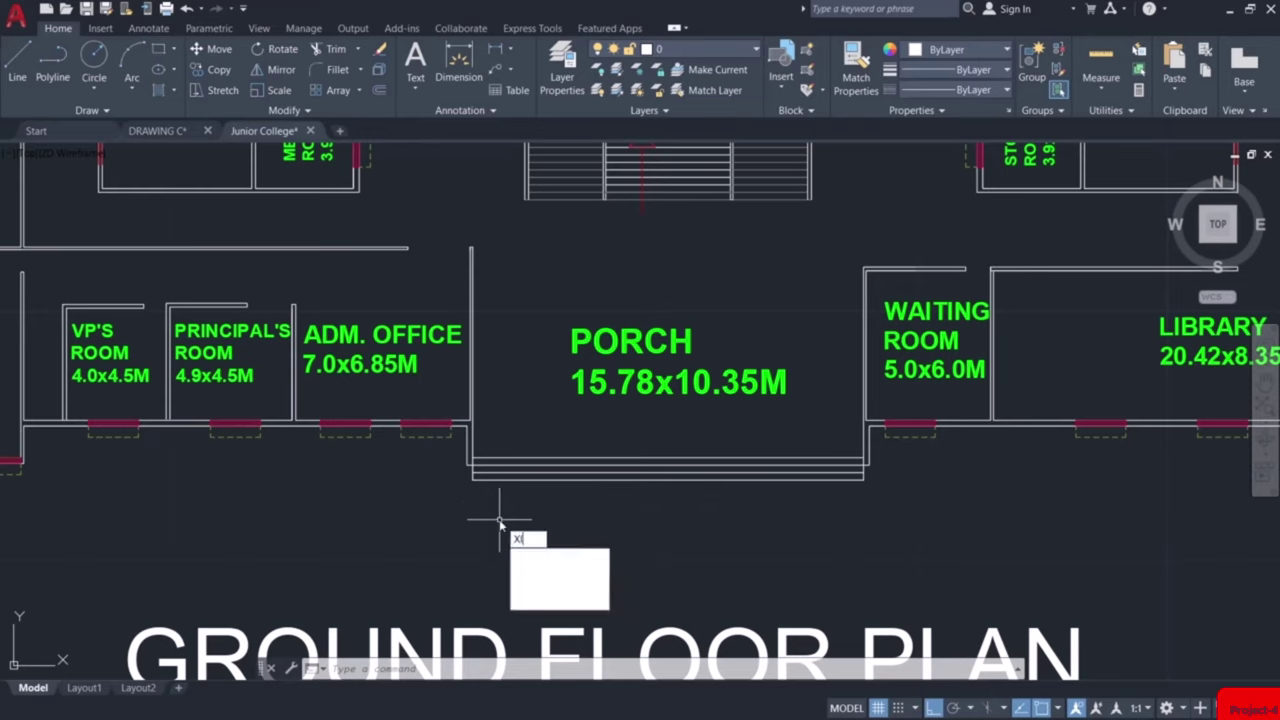
{"action": "key", "text": "Return"}
{"action": "type", "text": "v"}
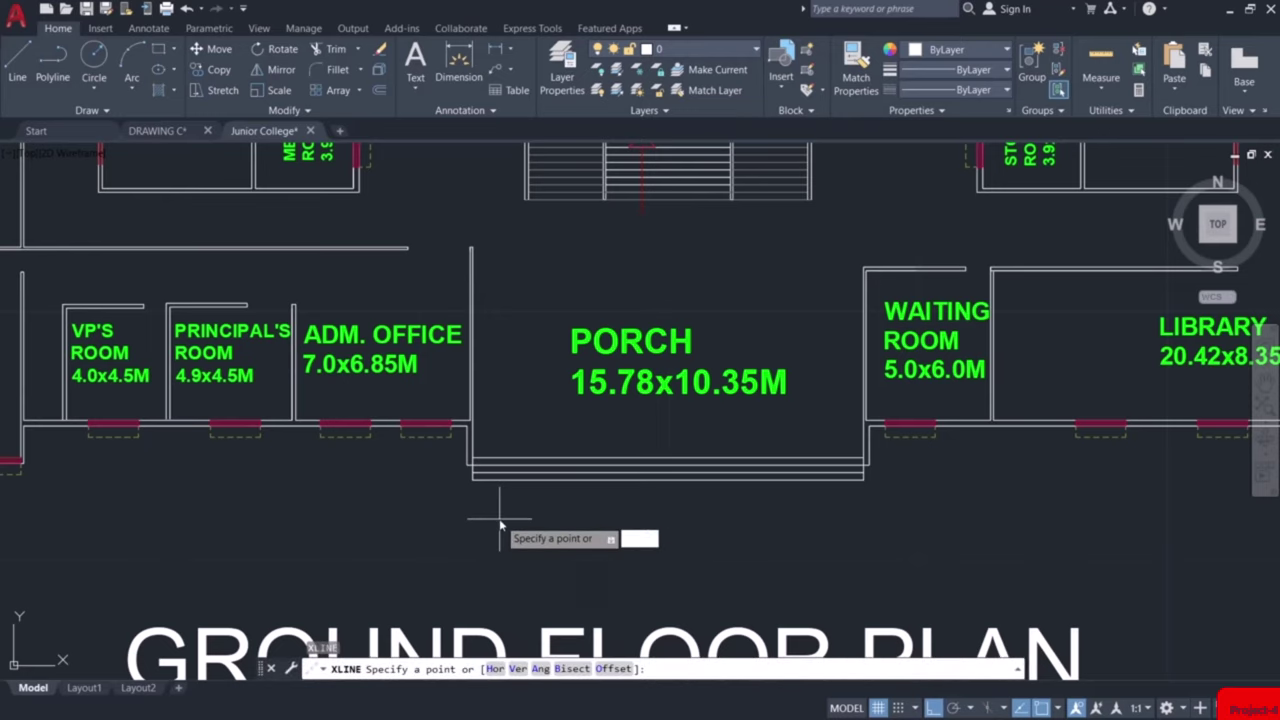
{"action": "key", "text": "Return"}
{"action": "scroll", "coordinate": [470, 472], "scroll_direction": "up", "scroll_amount": 4}
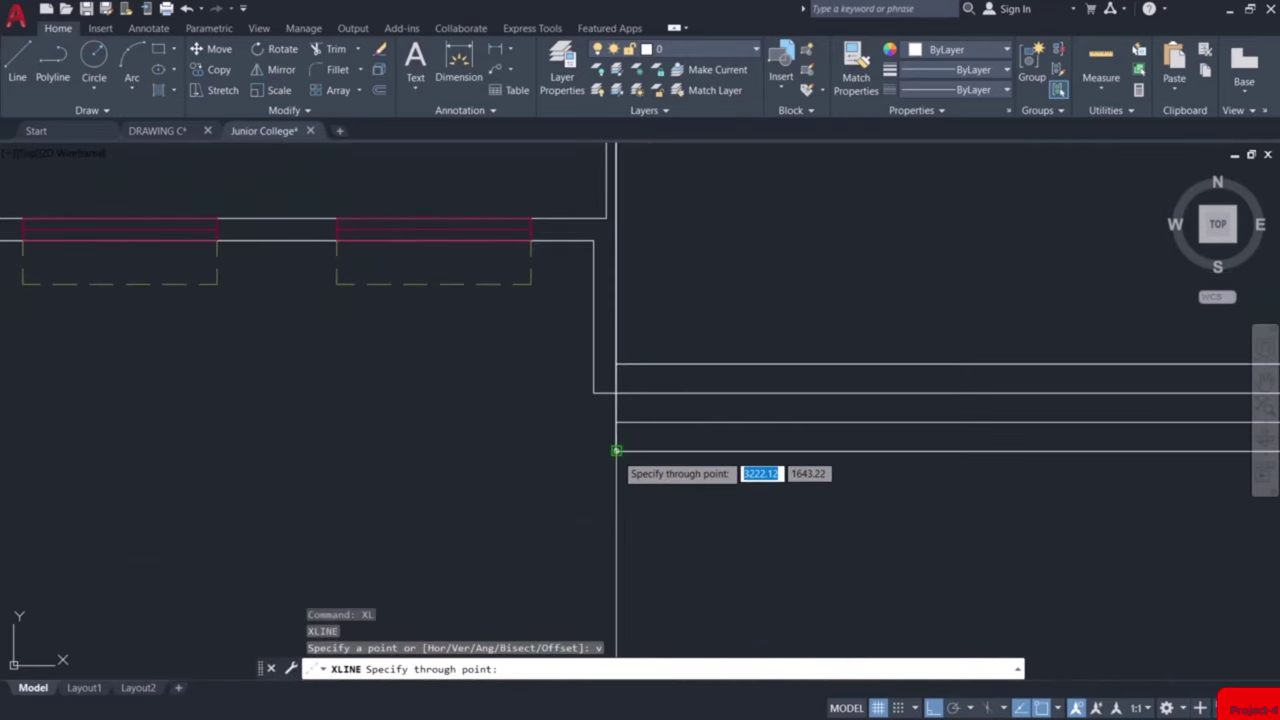
{"action": "left_click", "coordinate": [616, 451]}
Place a second vertical construction line through the outer lower-right corner of the porch steps and end the command
{"action": "middle_click_drag", "start_coordinate": [966, 449], "coordinate": [254, 465]}
{"action": "scroll", "coordinate": [658, 460], "scroll_direction": "down", "scroll_amount": 3}
{"action": "middle_click_drag", "start_coordinate": [863, 457], "coordinate": [697, 457]}
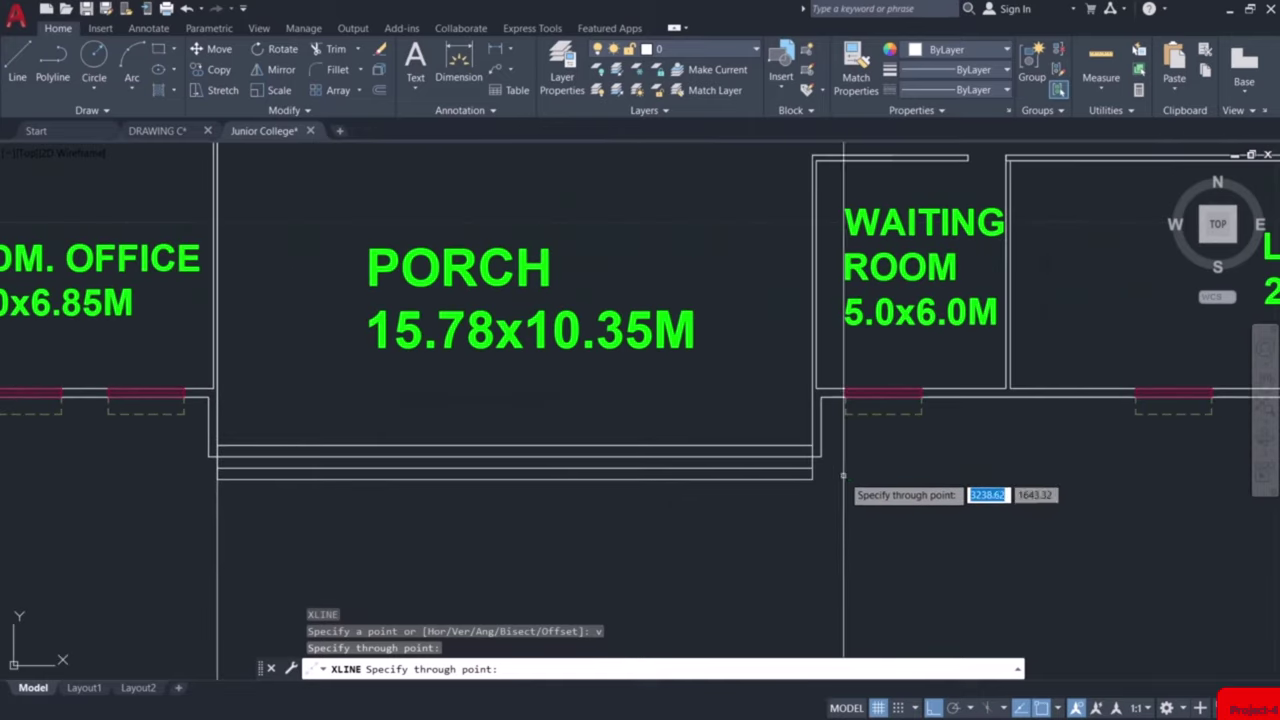
{"action": "scroll", "coordinate": [811, 478], "scroll_direction": "up", "scroll_amount": 2}
{"action": "scroll", "coordinate": [811, 478], "scroll_direction": "up", "scroll_amount": 2}
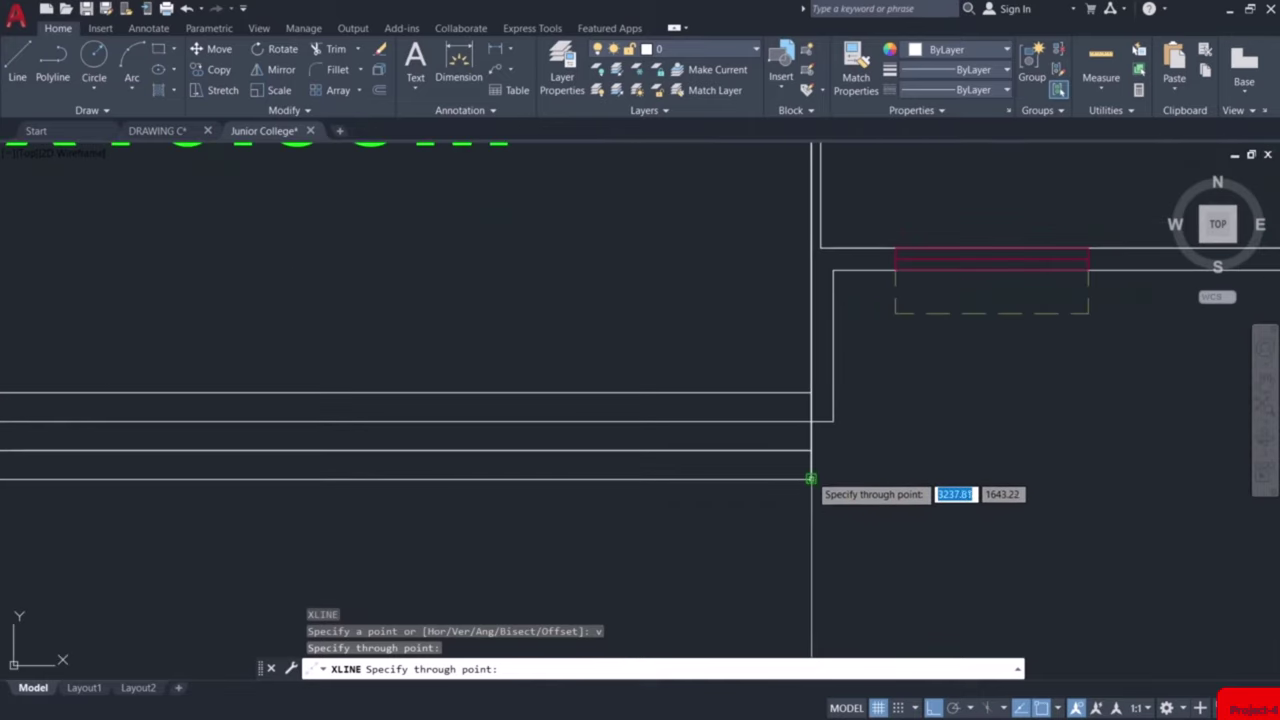
{"action": "left_click", "coordinate": [811, 478]}
{"action": "key", "text": "Escape"}
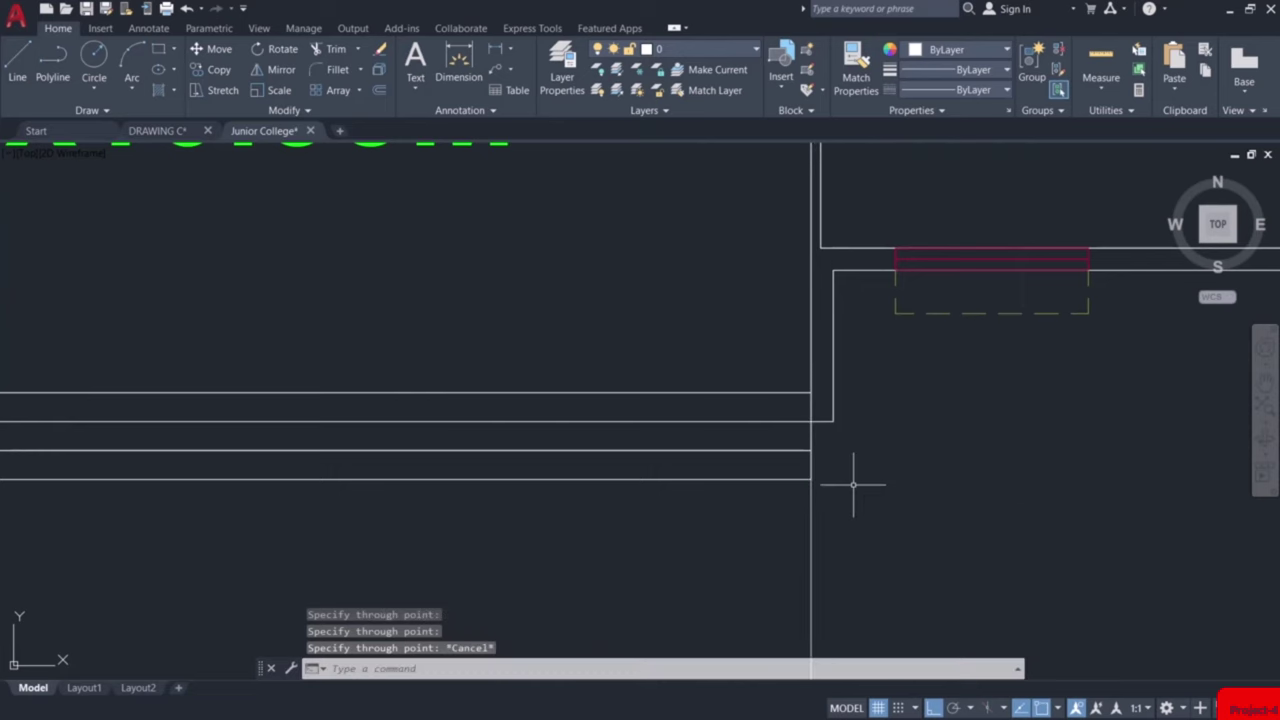
Draw a horizontal line along the elevation's bottom line, between the two vertical construction lines projected from the porch steps
{"action": "scroll", "coordinate": [852, 485], "scroll_direction": "down", "scroll_amount": 5}
{"action": "scroll", "coordinate": [815, 393], "scroll_direction": "down", "scroll_amount": 2}
{"action": "middle_click_drag", "start_coordinate": [766, 257], "coordinate": [745, 600]}
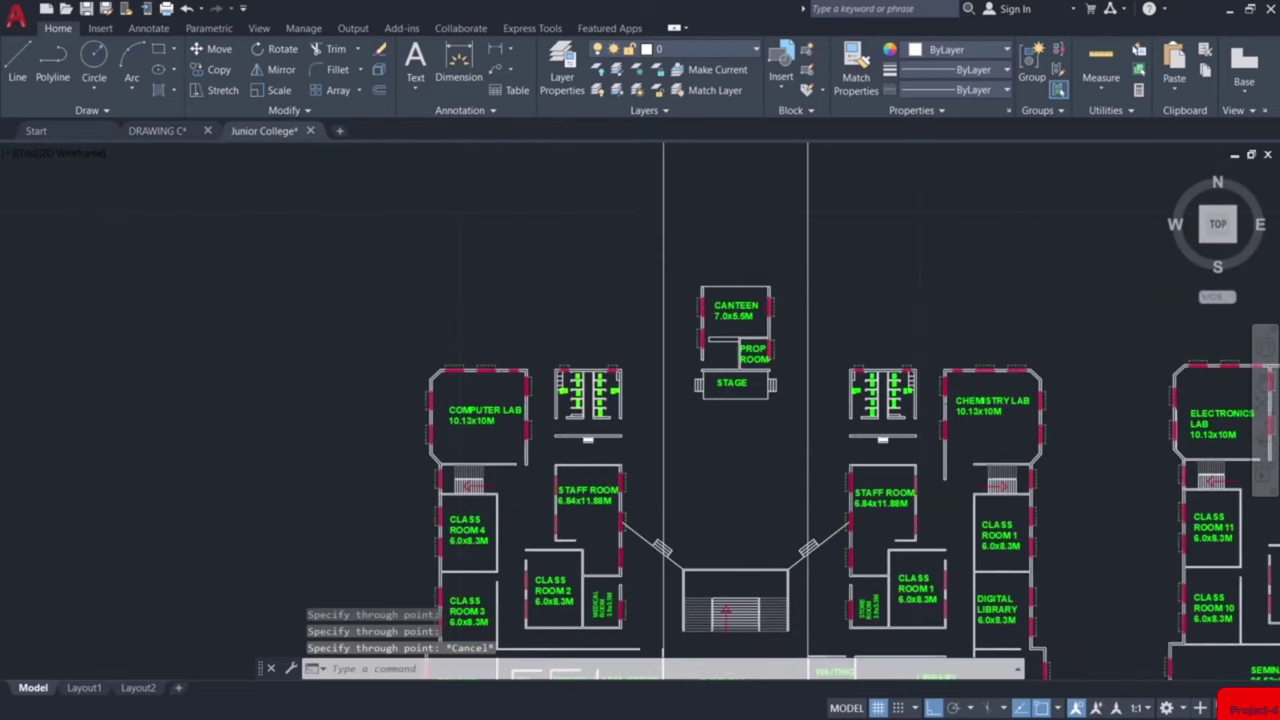
{"action": "middle_click_drag", "start_coordinate": [709, 274], "coordinate": [720, 423]}
{"action": "middle_click_drag", "start_coordinate": [725, 300], "coordinate": [728, 443]}
{"action": "scroll", "coordinate": [727, 430], "scroll_direction": "up", "scroll_amount": 6}
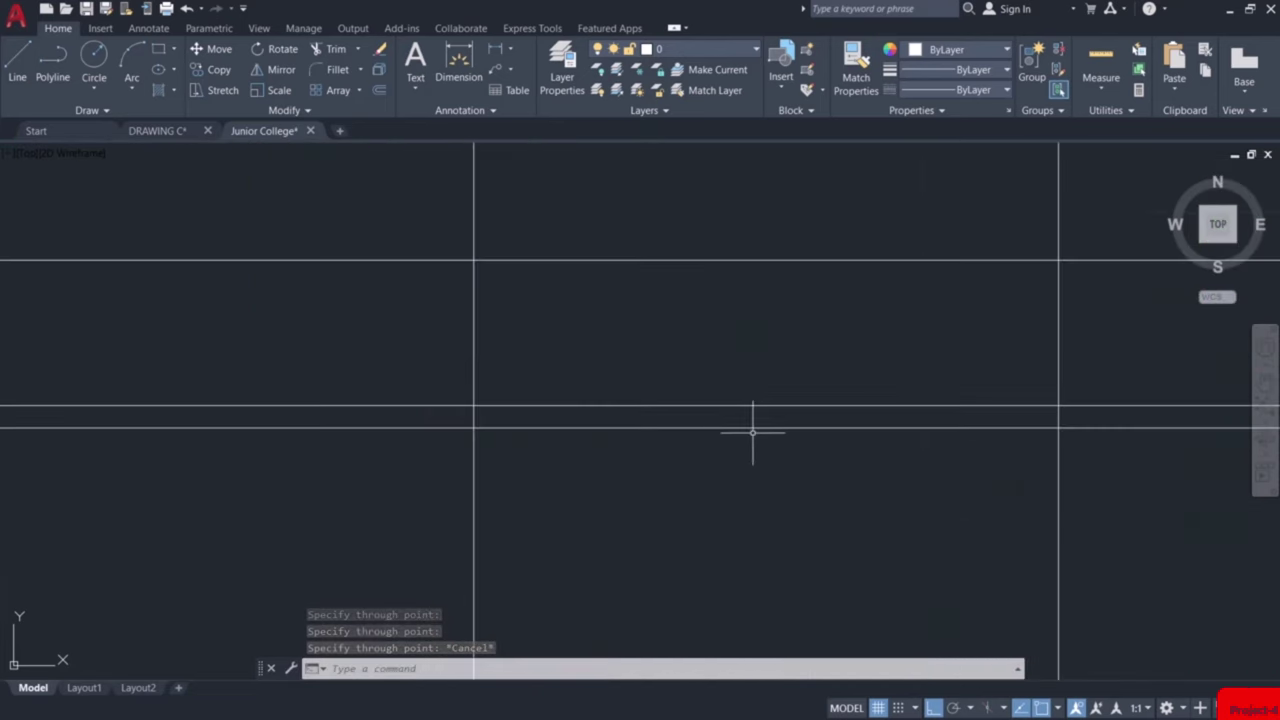
{"action": "scroll", "coordinate": [751, 429], "scroll_direction": "up", "scroll_amount": 2}
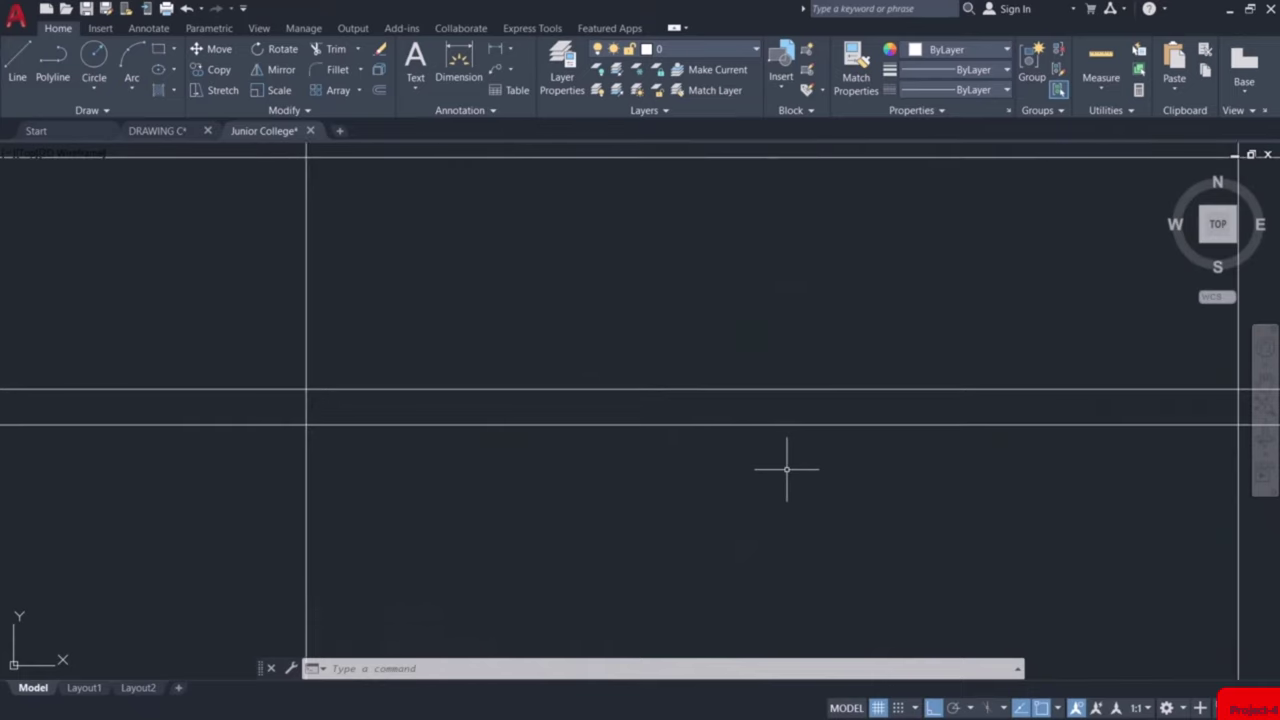
{"action": "key", "text": "Return"}
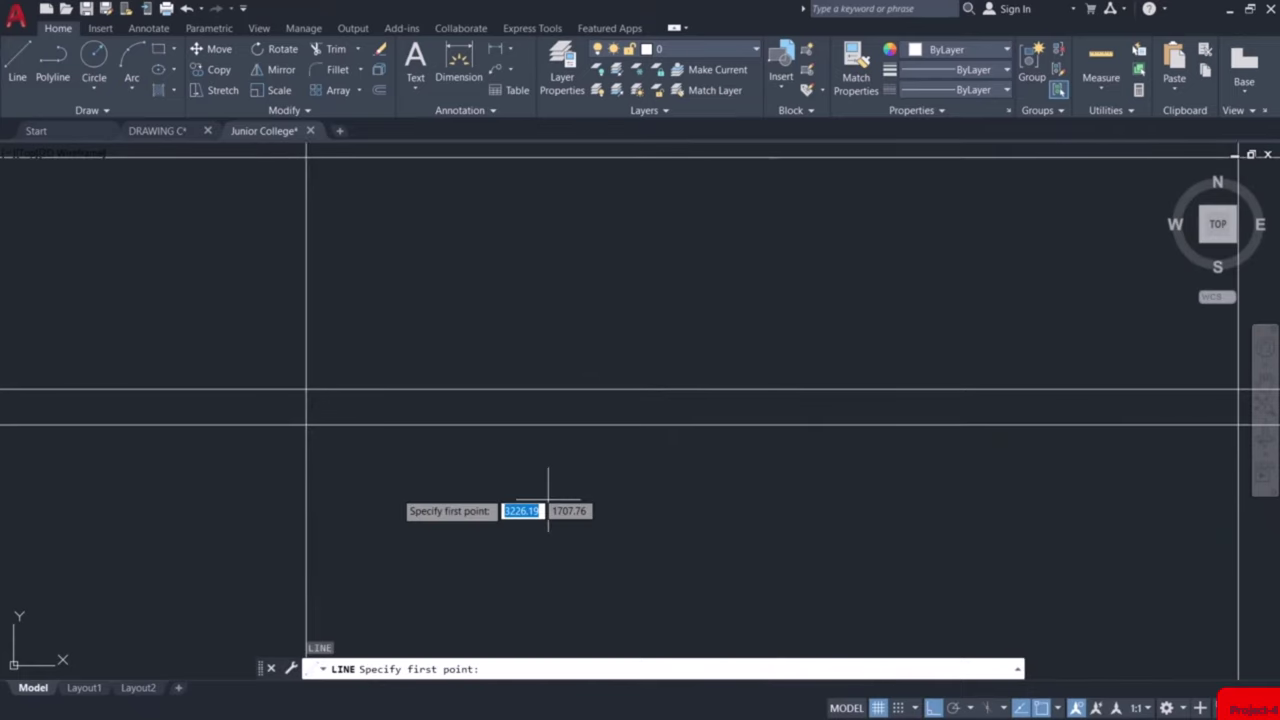
{"action": "left_click", "coordinate": [306, 425]}
{"action": "middle_click_drag", "start_coordinate": [1214, 423], "coordinate": [1034, 457]}
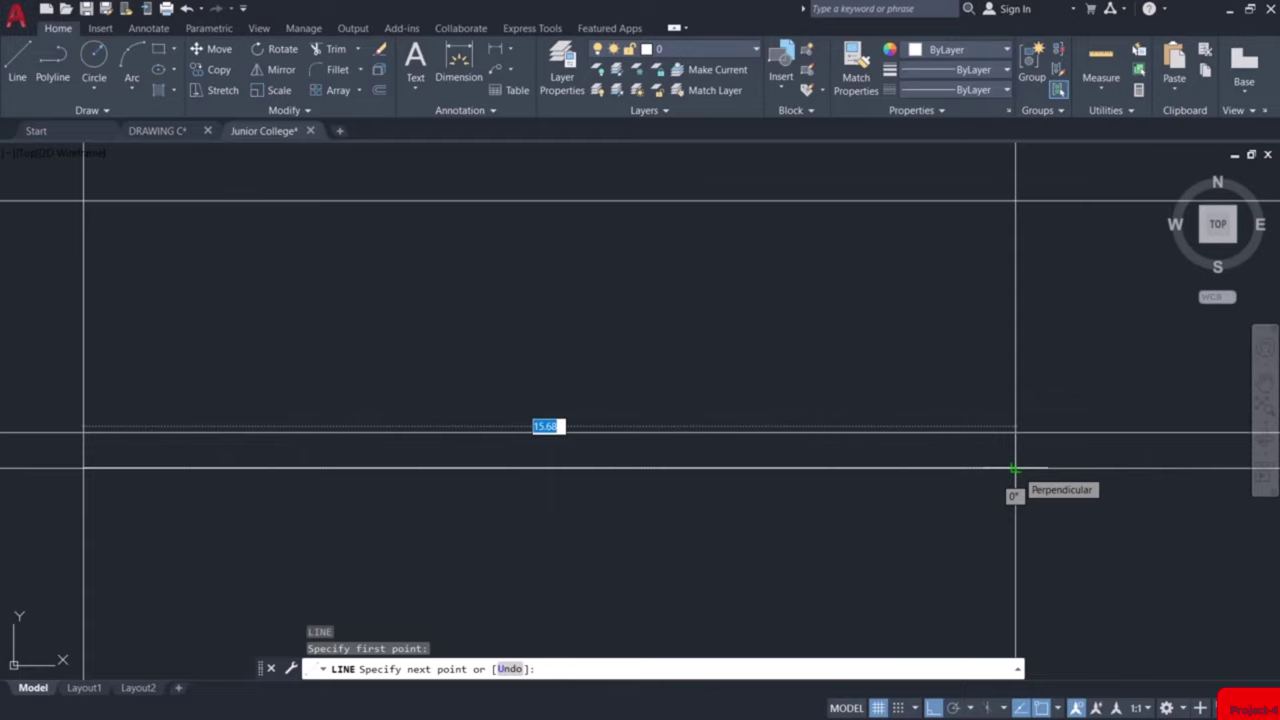
{"action": "left_click", "coordinate": [1014, 468]}
{"action": "key", "text": "Escape"}
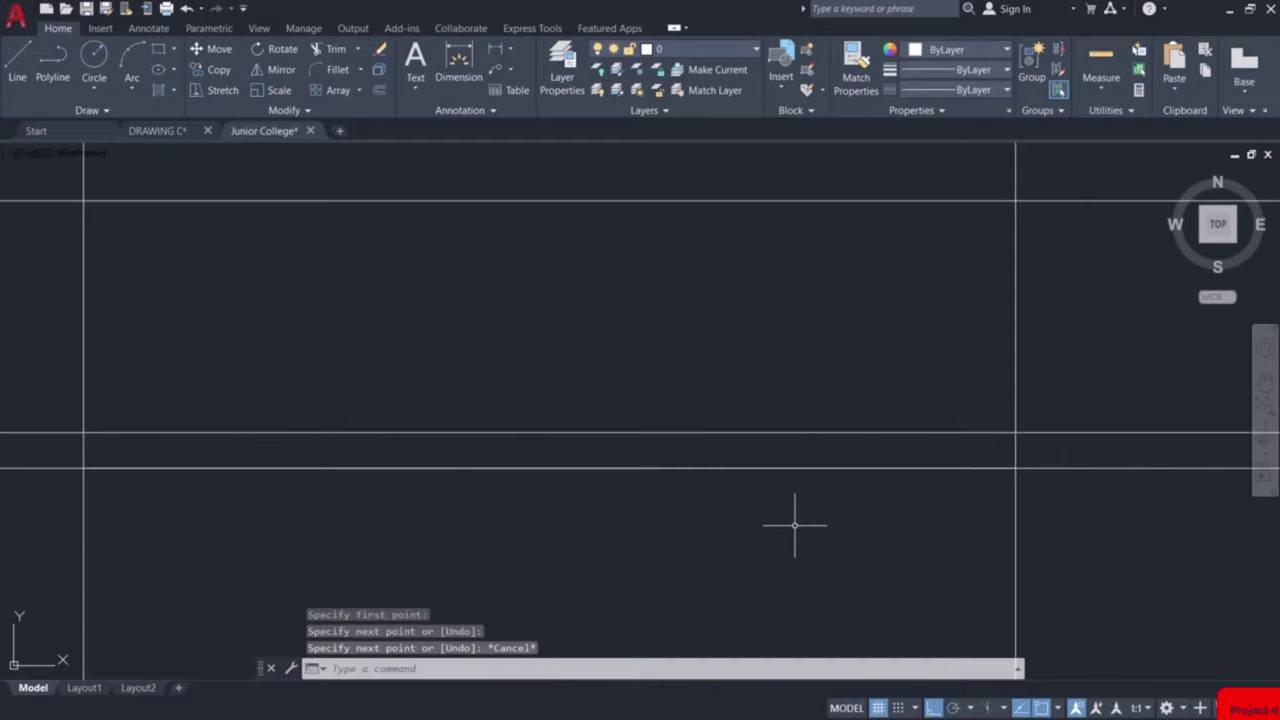
Offset the new bottom line upward three times at 0.15 spacing, using the Multiple option, to form the porch step lines
{"action": "type", "text": "o"}
{"action": "key", "text": "Return"}
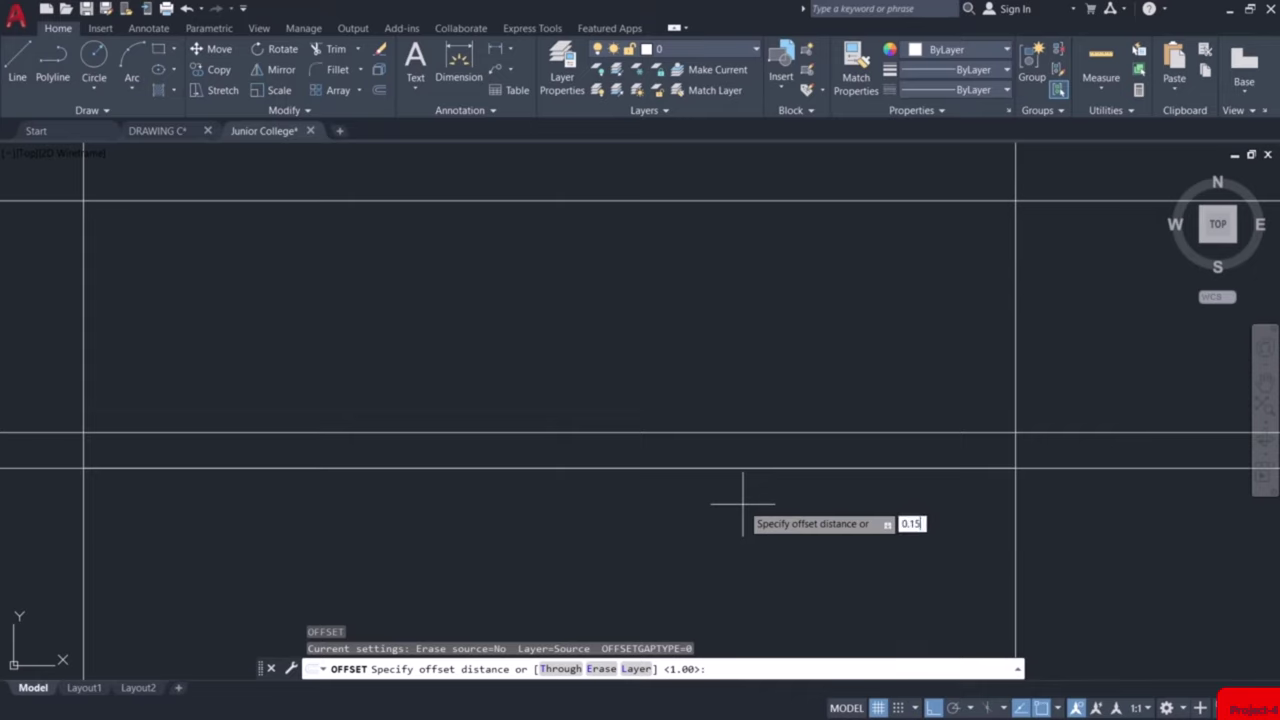
{"action": "key", "text": "Return"}
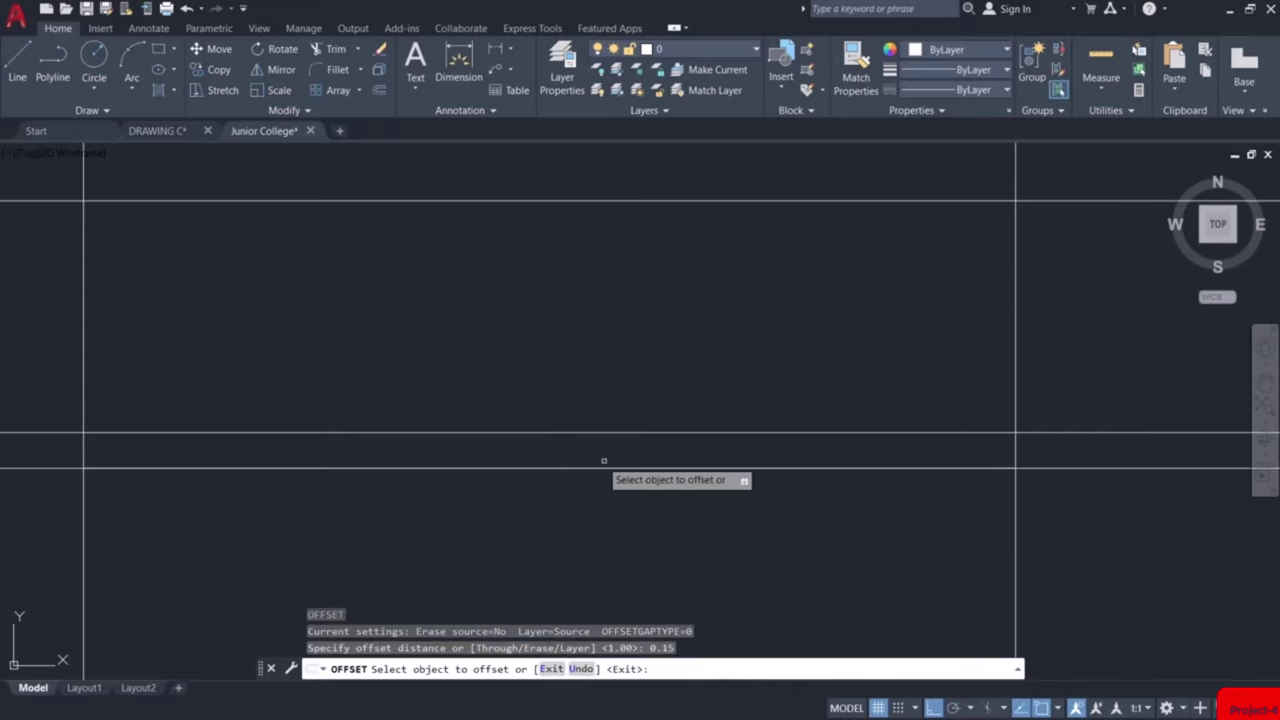
{"action": "scroll", "coordinate": [600, 467], "scroll_direction": "up", "scroll_amount": 4}
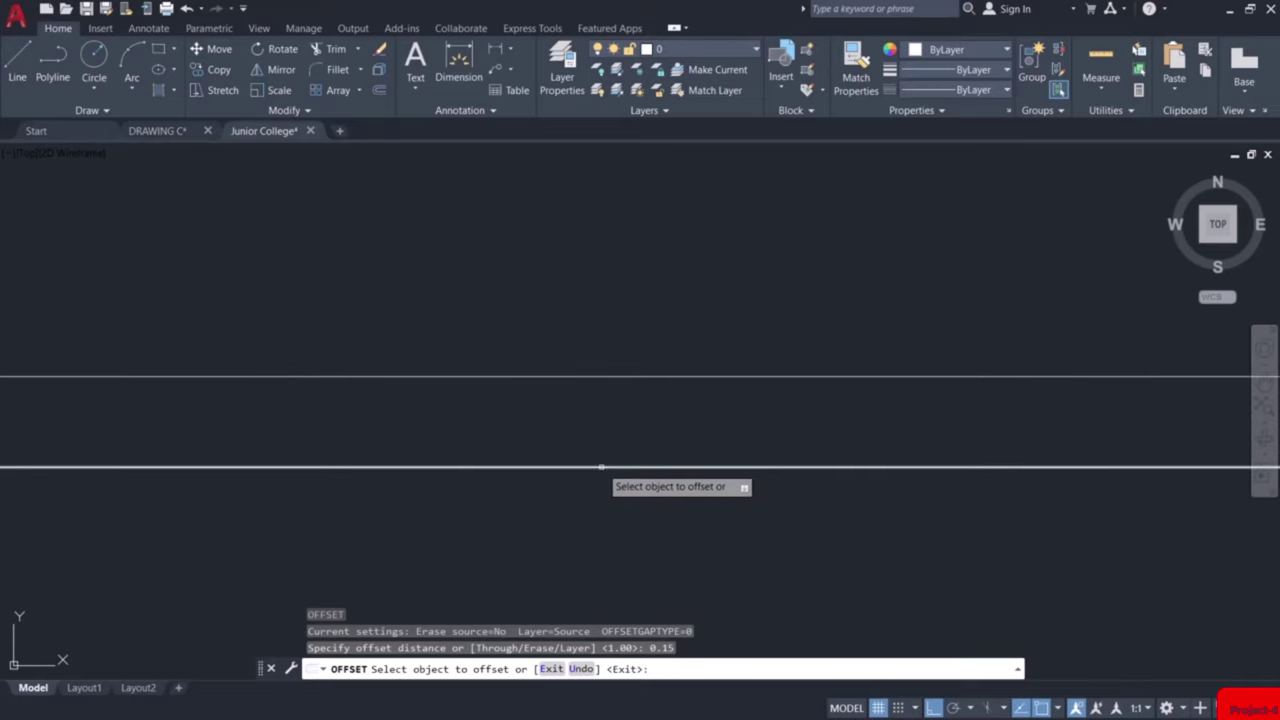
{"action": "left_click", "coordinate": [600, 467]}
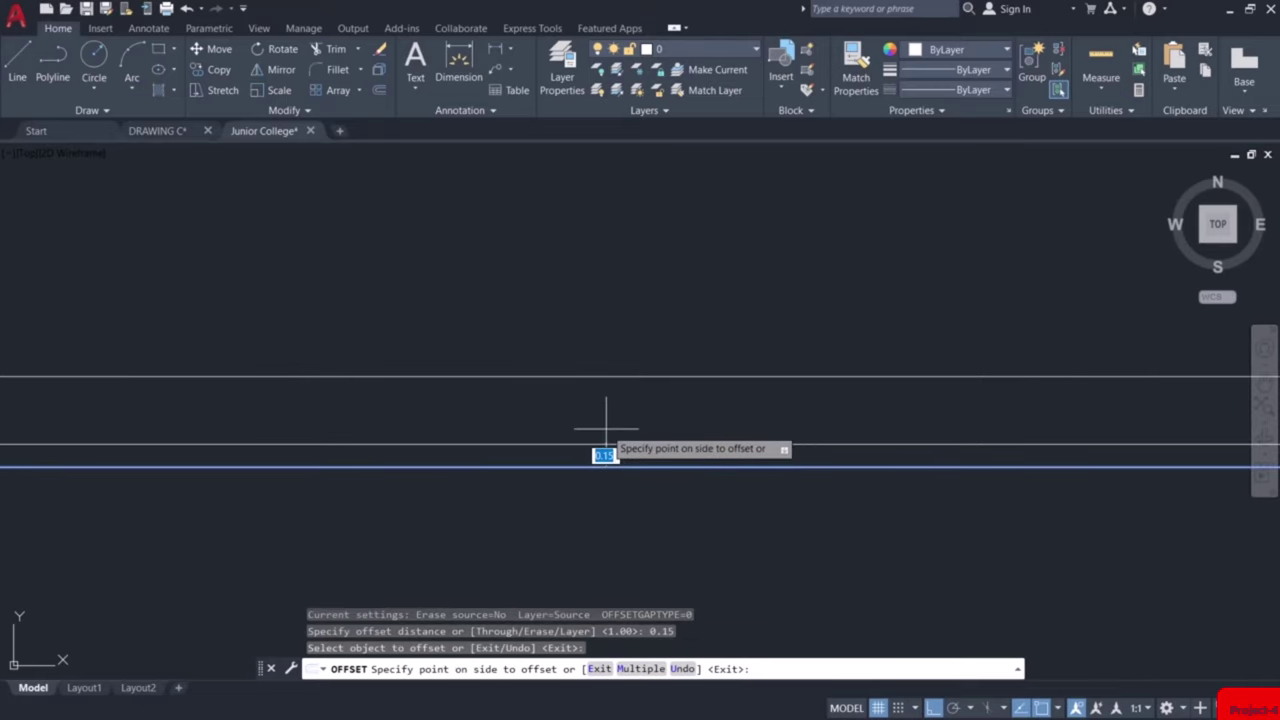
{"action": "type", "text": "m"}
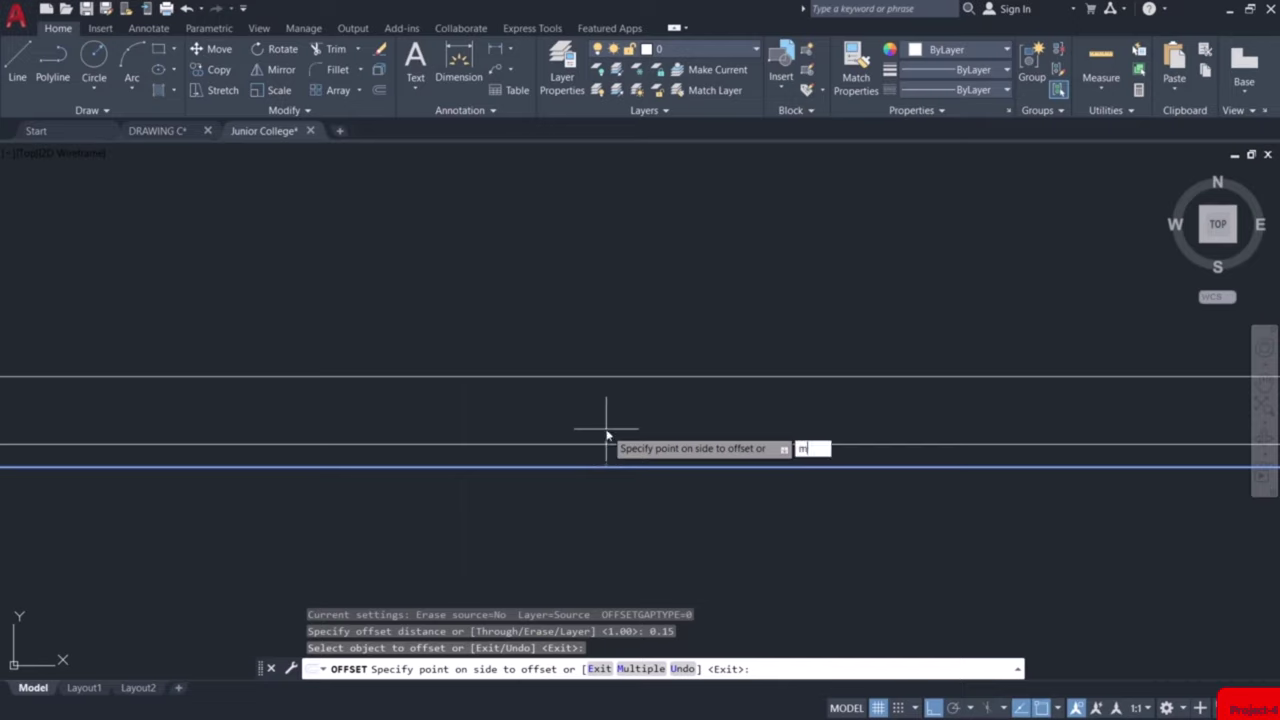
{"action": "key", "text": "Return"}
{"action": "left_click", "coordinate": [604, 404]}
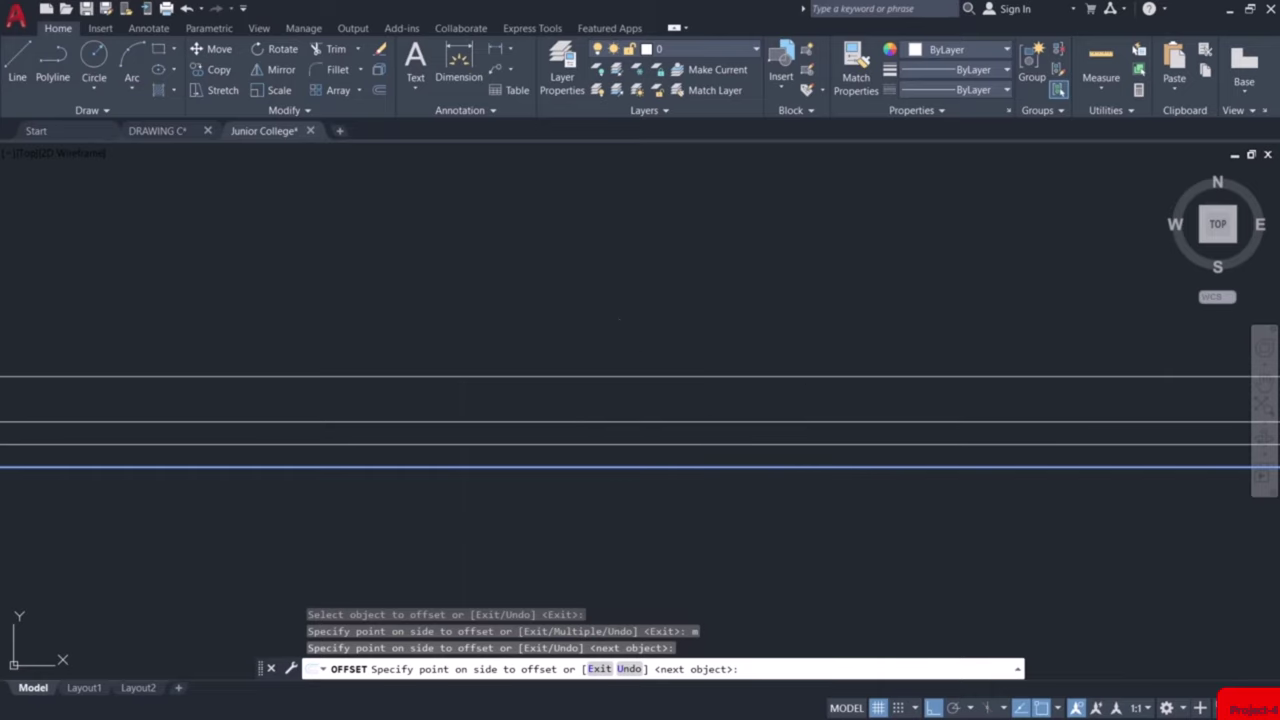
{"action": "left_click", "coordinate": [619, 352]}
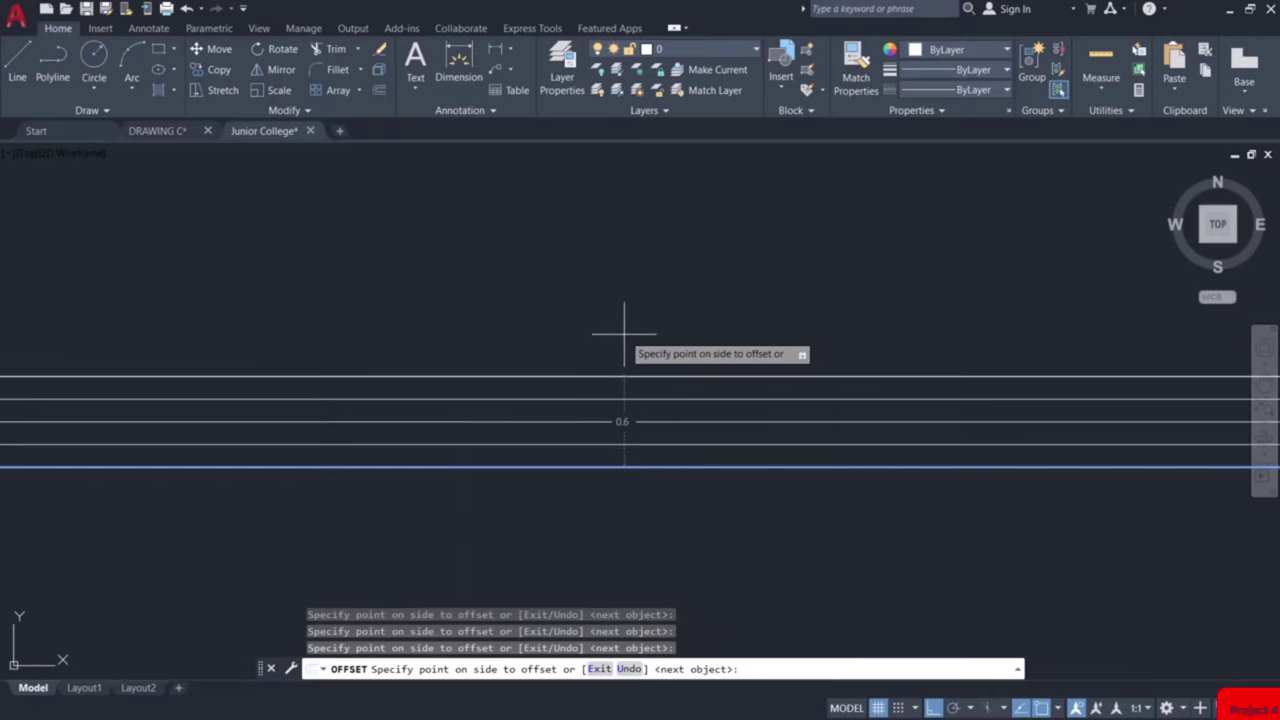
{"action": "key", "text": "Escape"}
Close the left end of the porch steps with a vertical line from the bottom line up to the plinth line
{"action": "scroll", "coordinate": [637, 340], "scroll_direction": "down", "scroll_amount": 5}
{"action": "scroll", "coordinate": [637, 340], "scroll_direction": "down", "scroll_amount": 2}
{"action": "scroll", "coordinate": [329, 363], "scroll_direction": "up", "scroll_amount": 4}
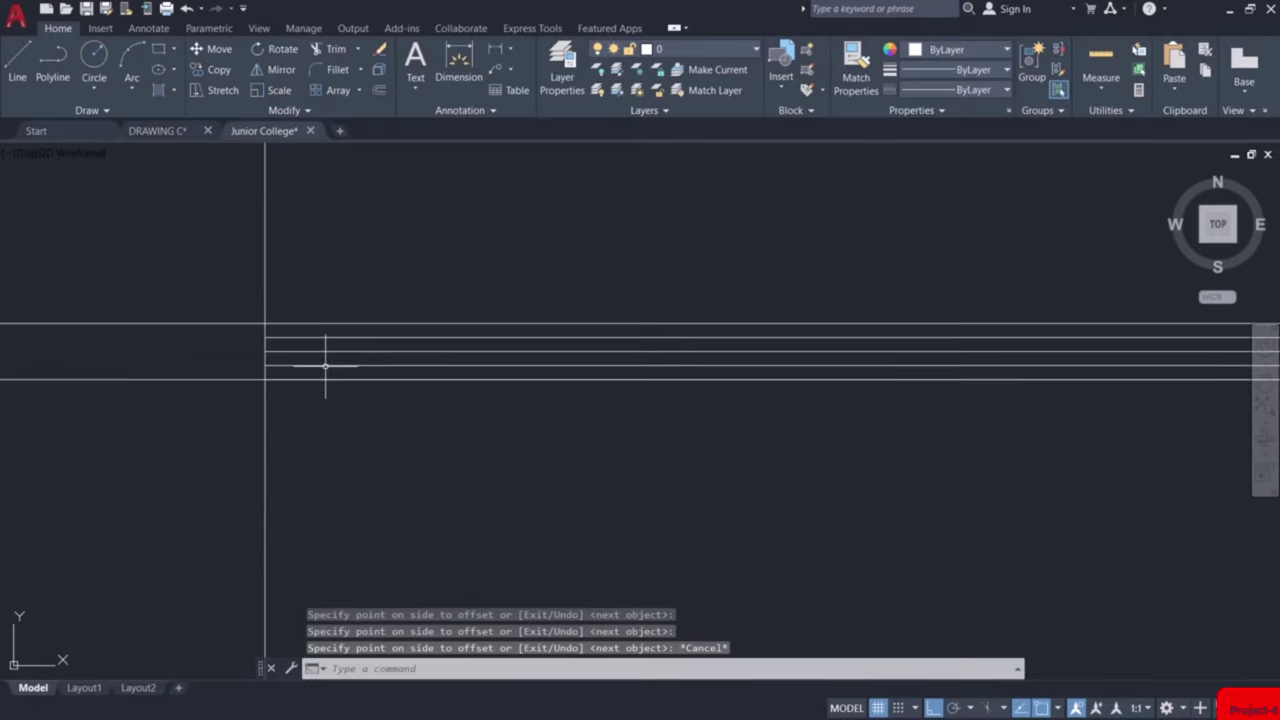
{"action": "type", "text": "l"}
{"action": "key", "text": "Return"}
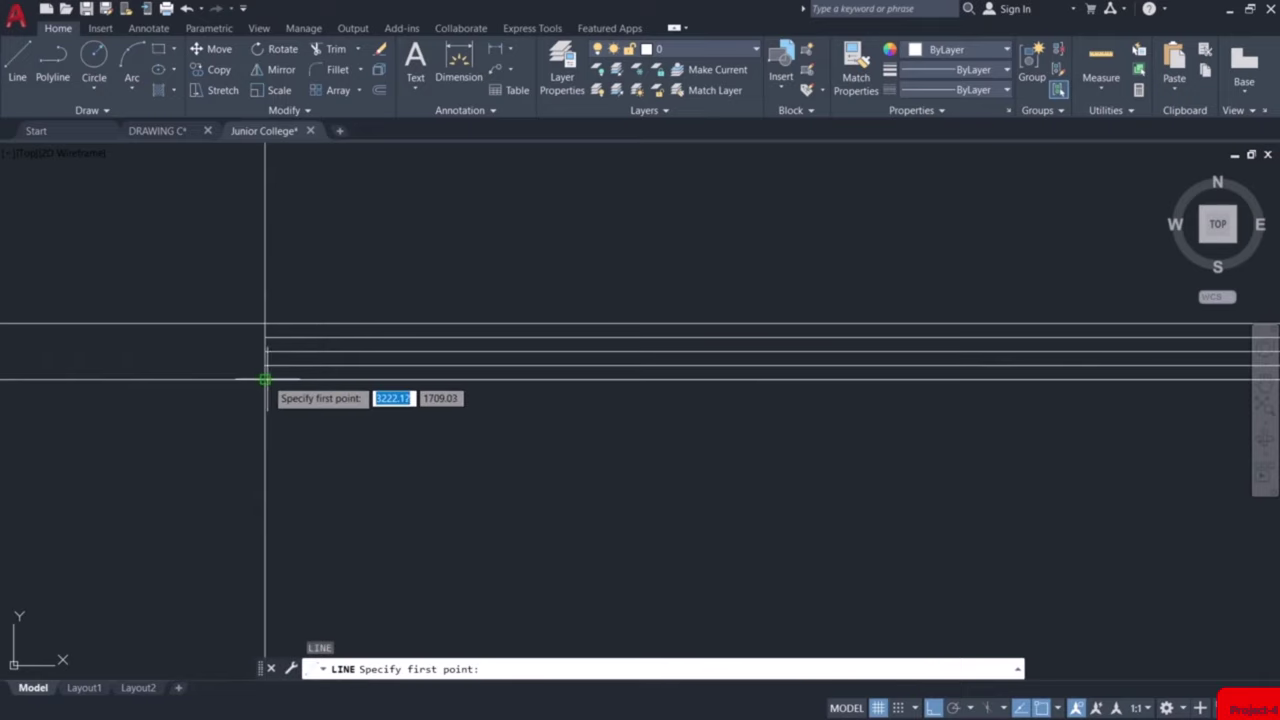
{"action": "left_click", "coordinate": [266, 377]}
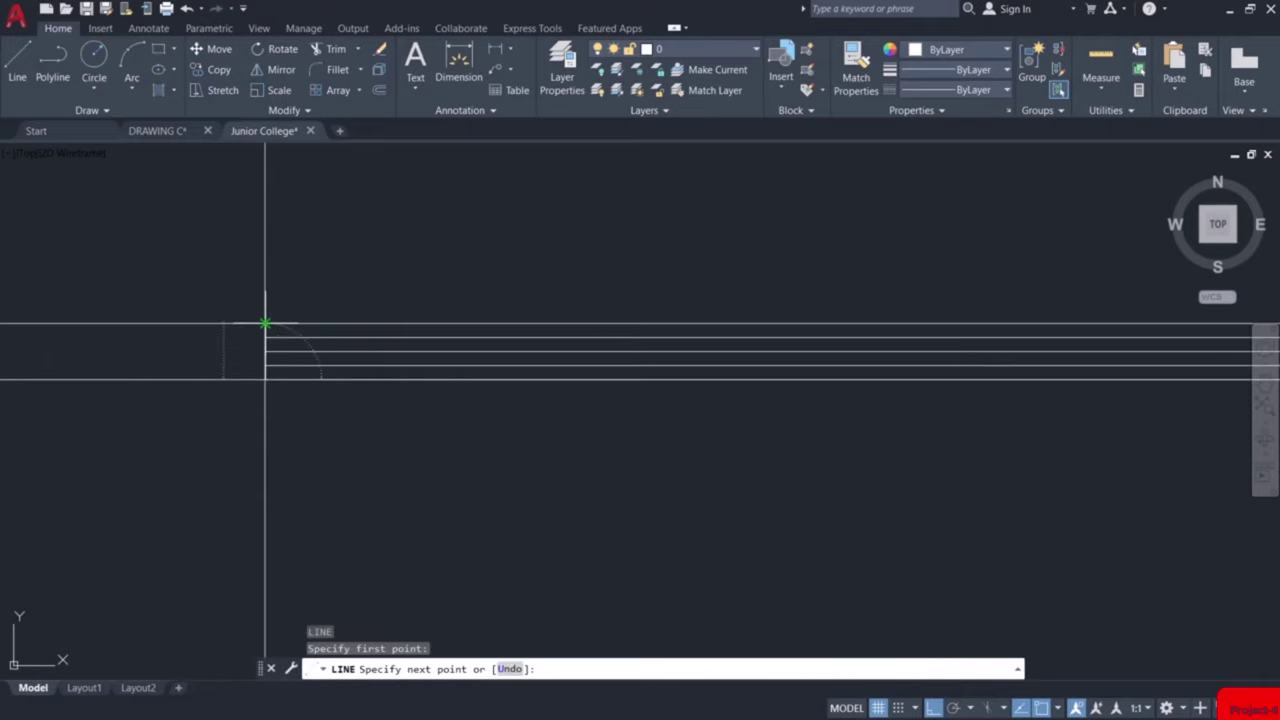
{"action": "left_click", "coordinate": [266, 323]}
{"action": "key", "text": "Return"}
Close the right end of the porch steps with a vertical line from the bottom line up to the plinth line
{"action": "key", "text": "Return"}
{"action": "mouse_move", "coordinate": [866, 376]}
{"action": "middle_mouse_down"}
{"action": "mouse_move", "coordinate": [714, 403]}
{"action": "mouse_move", "coordinate": [226, 389]}
{"action": "middle_mouse_up"}
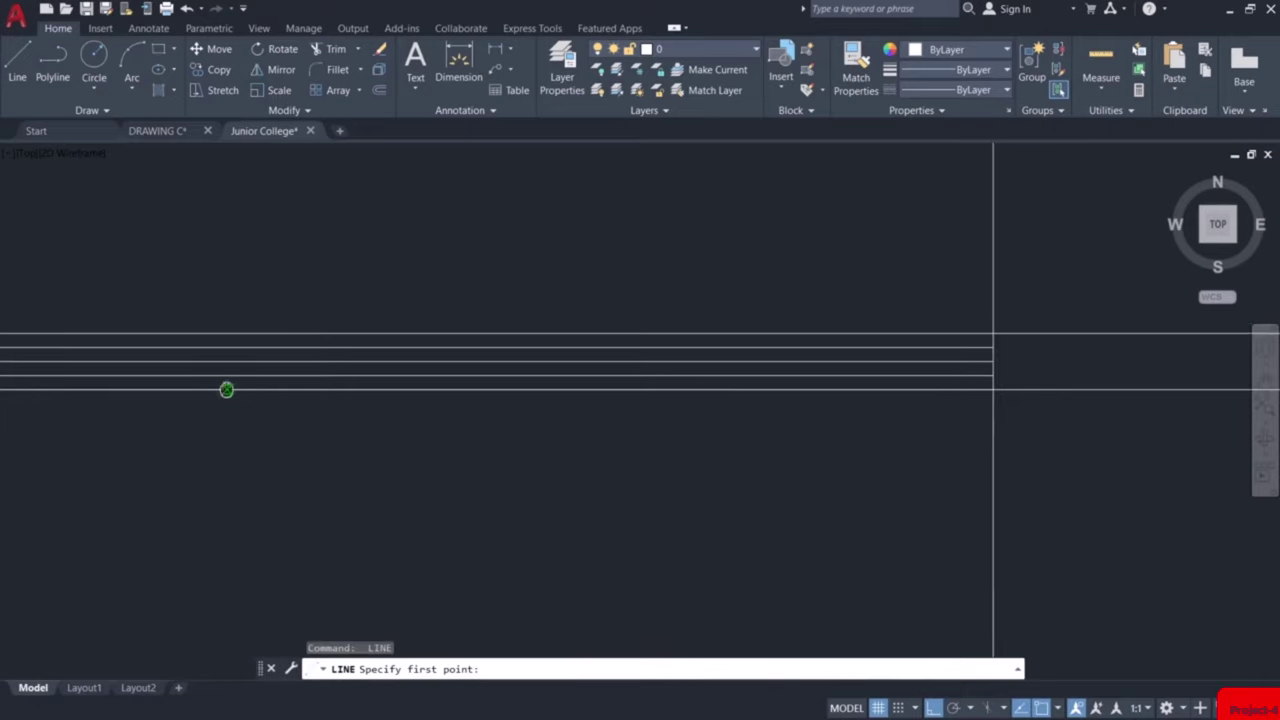
{"action": "left_click", "coordinate": [993, 389]}
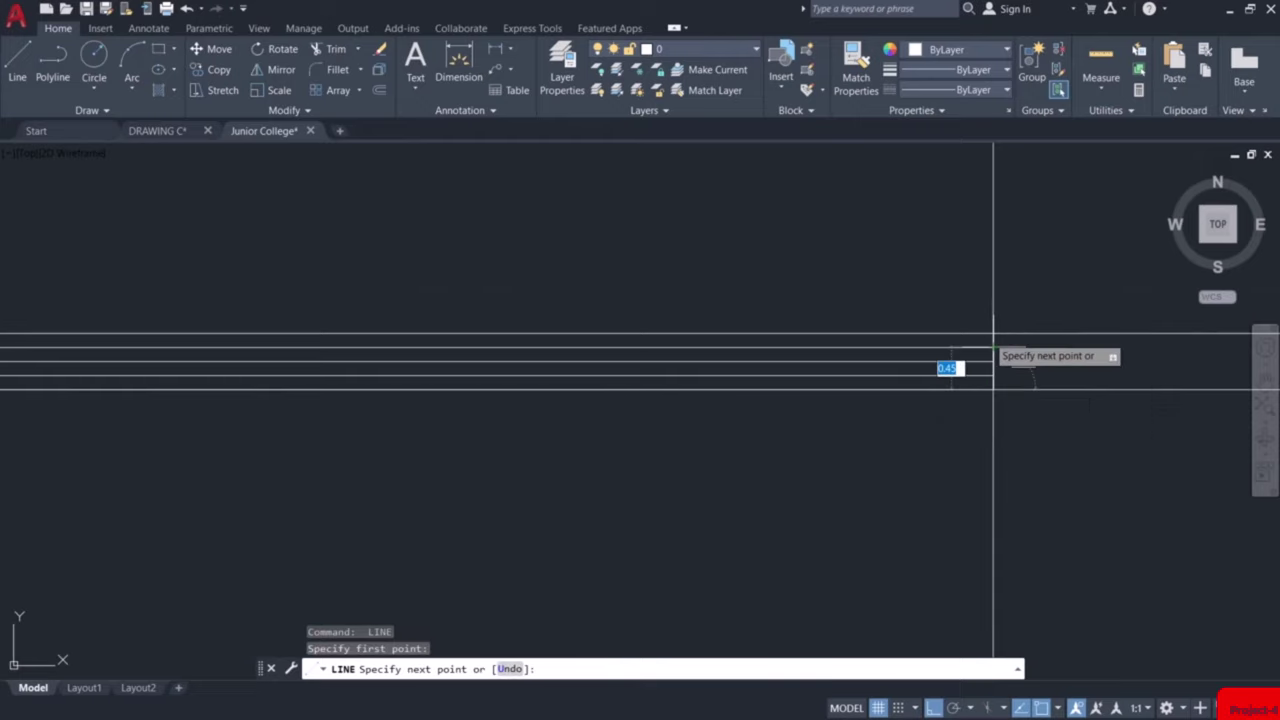
{"action": "left_click", "coordinate": [993, 333]}
{"action": "key", "text": "Escape"}
Delete the two vertical construction lines that pass through the ends of the porch steps
{"action": "scroll", "coordinate": [997, 337], "scroll_direction": "down", "scroll_amount": 5}
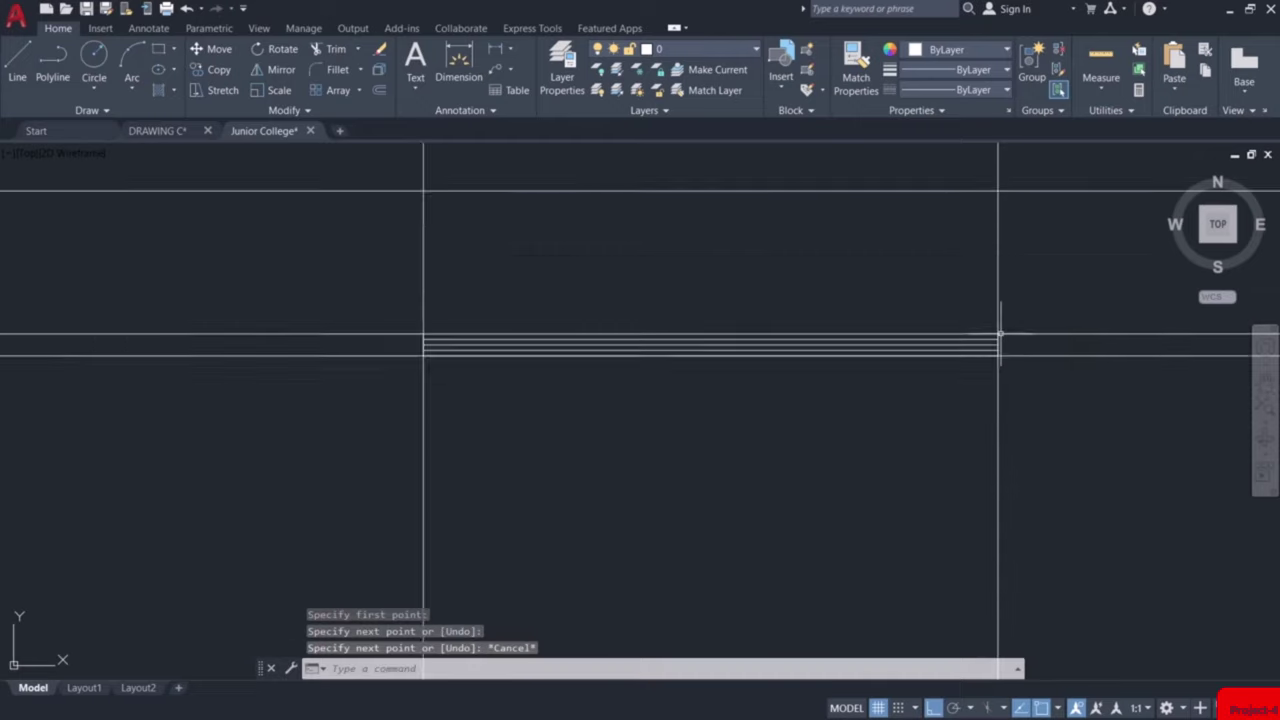
{"action": "scroll", "coordinate": [994, 294], "scroll_direction": "up", "scroll_amount": 5}
{"action": "middle_click_drag", "start_coordinate": [994, 294], "coordinate": [880, 383]}
{"action": "left_click", "coordinate": [950, 183]}
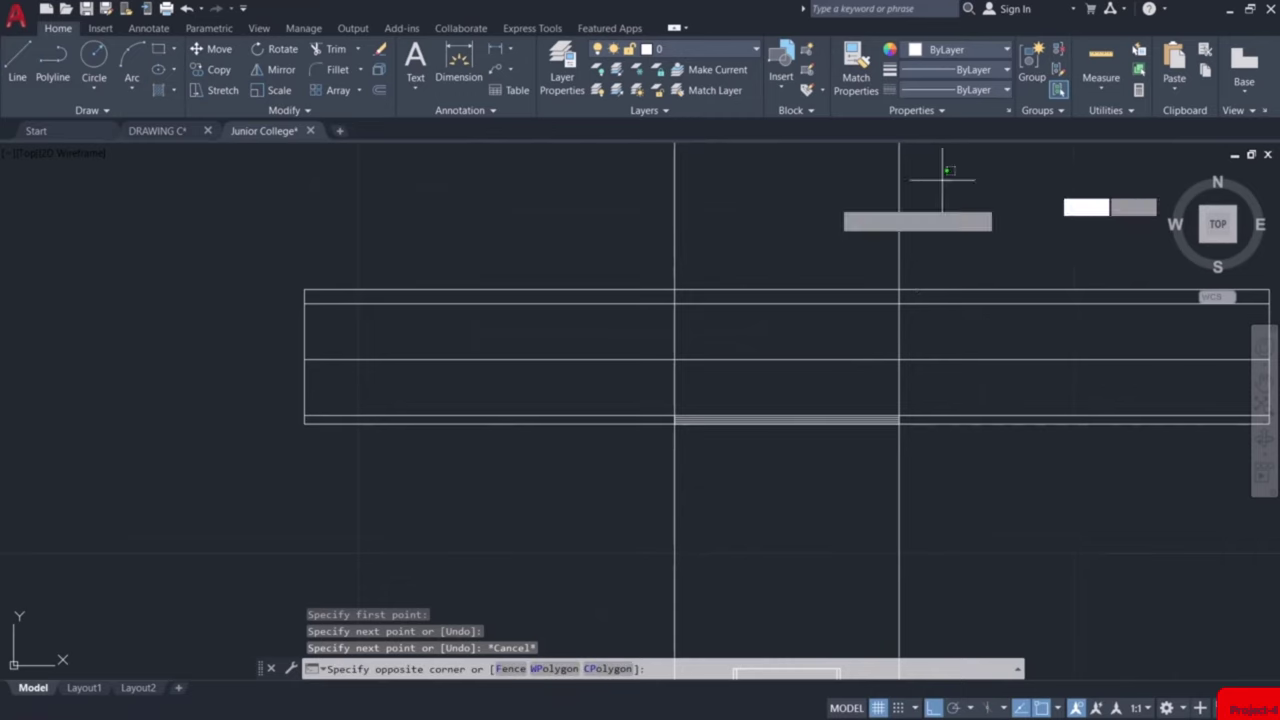
{"action": "left_click", "coordinate": [562, 226]}
{"action": "key", "text": "Delete"}
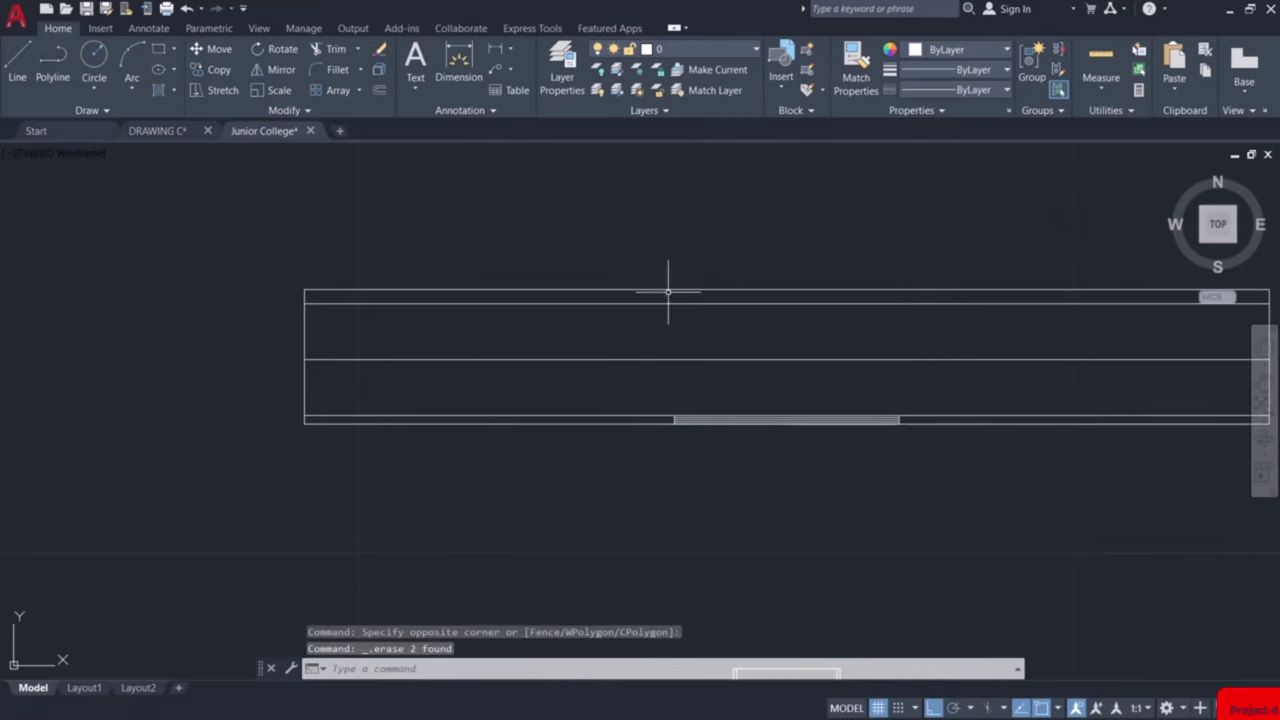
Place a vertical construction line through the outer lower-left corner of the central stair flight on the ground floor plan
{"action": "scroll", "coordinate": [776, 433], "scroll_direction": "down", "scroll_amount": 5}
{"action": "middle_click_drag", "start_coordinate": [777, 541], "coordinate": [767, 374]}
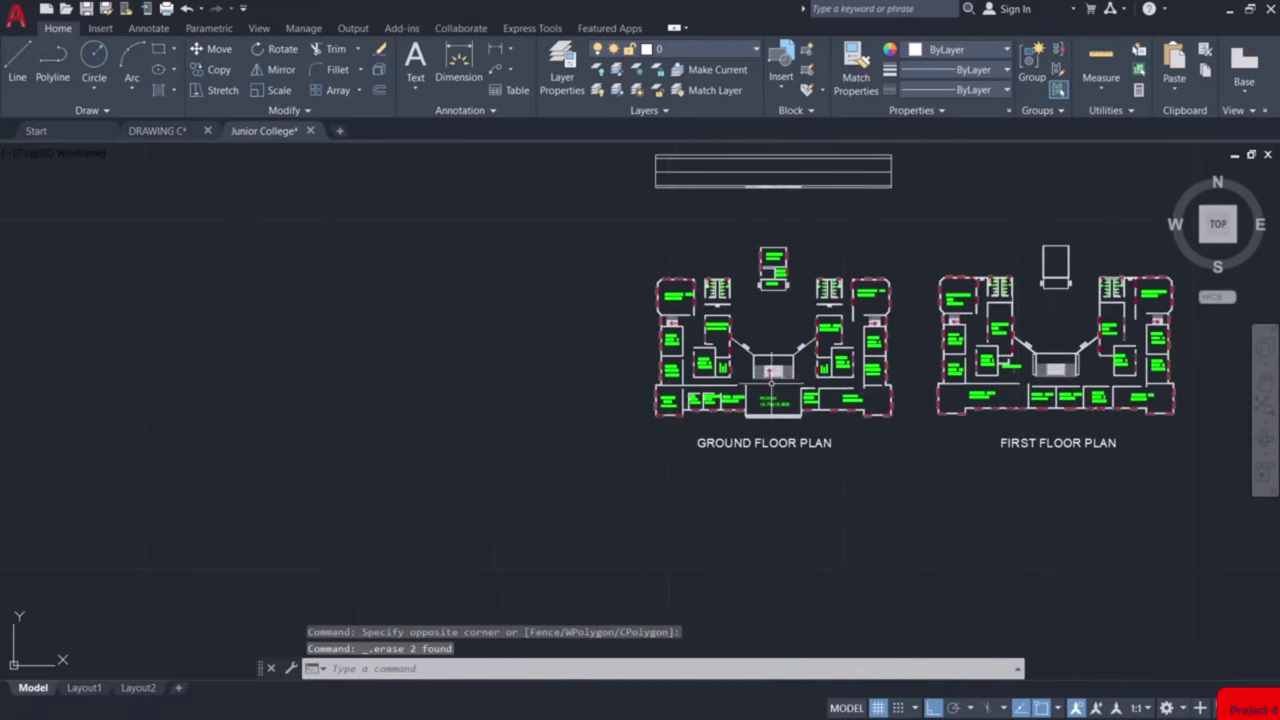
{"action": "scroll", "coordinate": [770, 400], "scroll_direction": "up", "scroll_amount": 8}
{"action": "scroll", "coordinate": [784, 424], "scroll_direction": "up", "scroll_amount": 2}
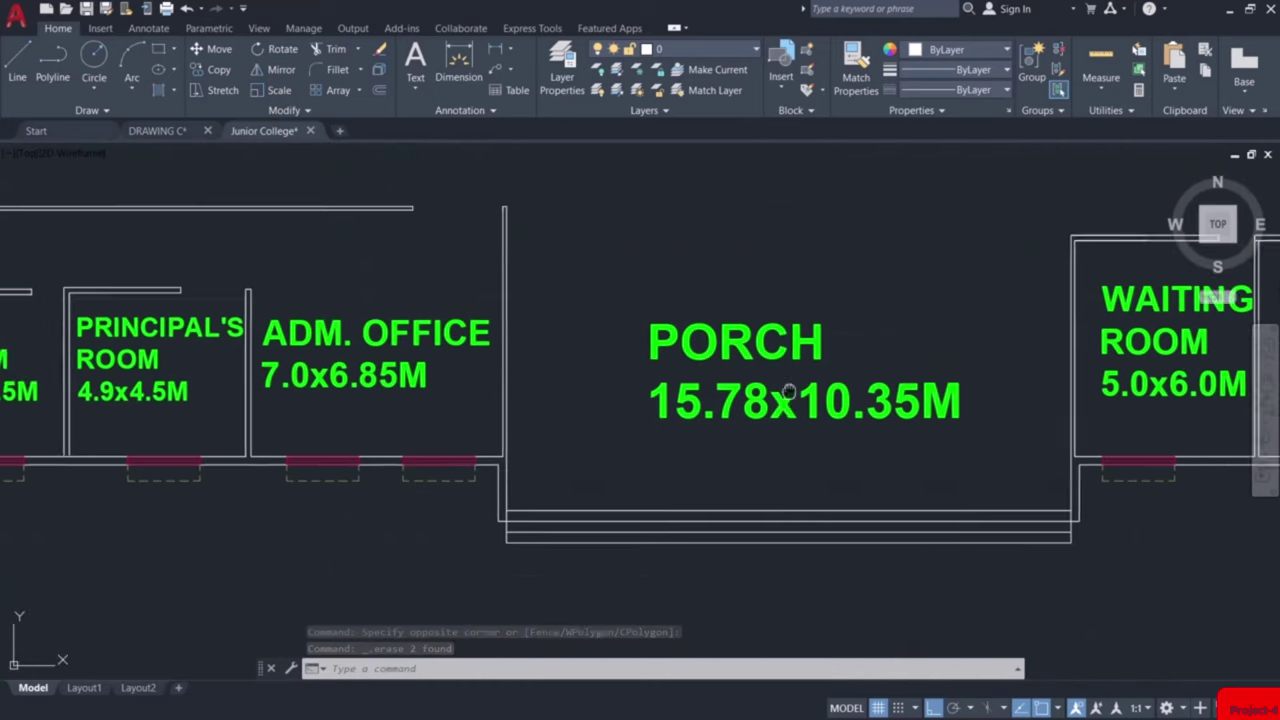
{"action": "middle_click_drag", "start_coordinate": [784, 424], "coordinate": [715, 540]}
{"action": "scroll", "coordinate": [715, 540], "scroll_direction": "down", "scroll_amount": 2}
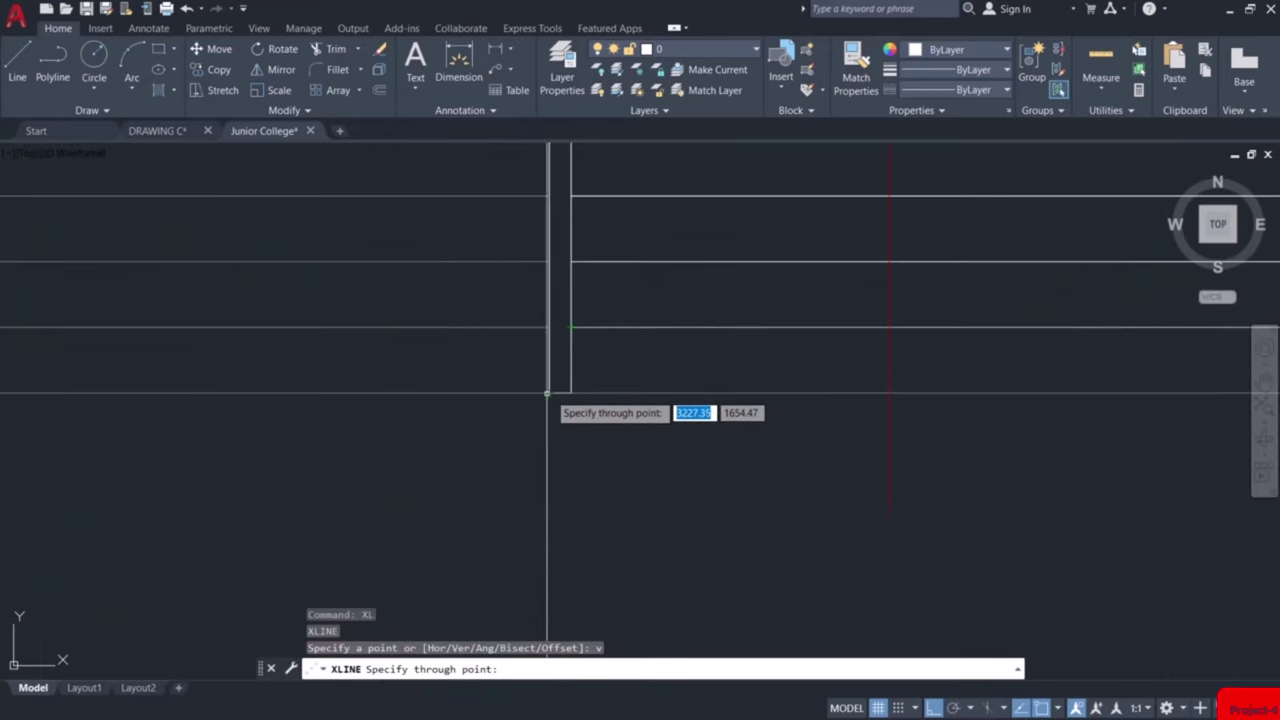
{"action": "left_click", "coordinate": [548, 393]}
Place a second vertical construction line through the outer lower-right corner of the central stair flight and end the command
{"action": "mouse_move", "coordinate": [820, 391]}
{"action": "middle_mouse_down"}
{"action": "mouse_move", "coordinate": [532, 390]}
{"action": "mouse_move", "coordinate": [1210, 390]}
{"action": "middle_mouse_up"}
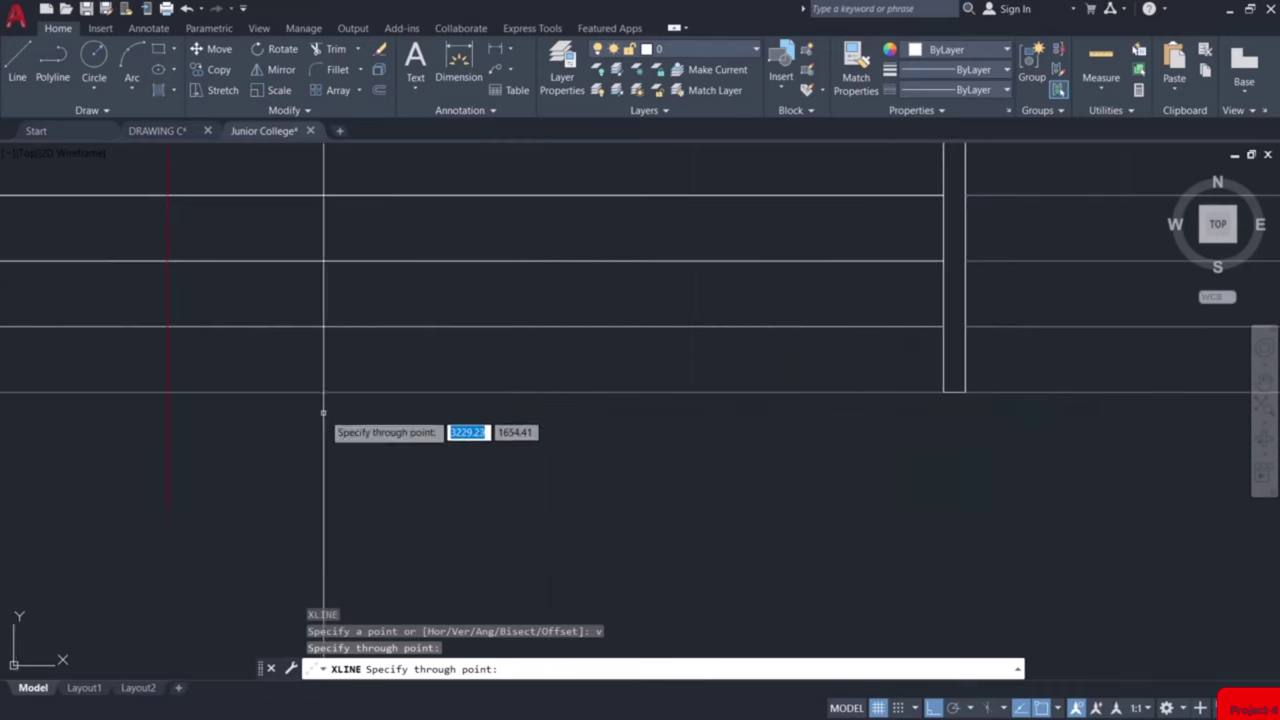
{"action": "scroll", "coordinate": [323, 423], "scroll_direction": "down", "scroll_amount": 2}
{"action": "scroll", "coordinate": [700, 400], "scroll_direction": "up", "scroll_amount": 2}
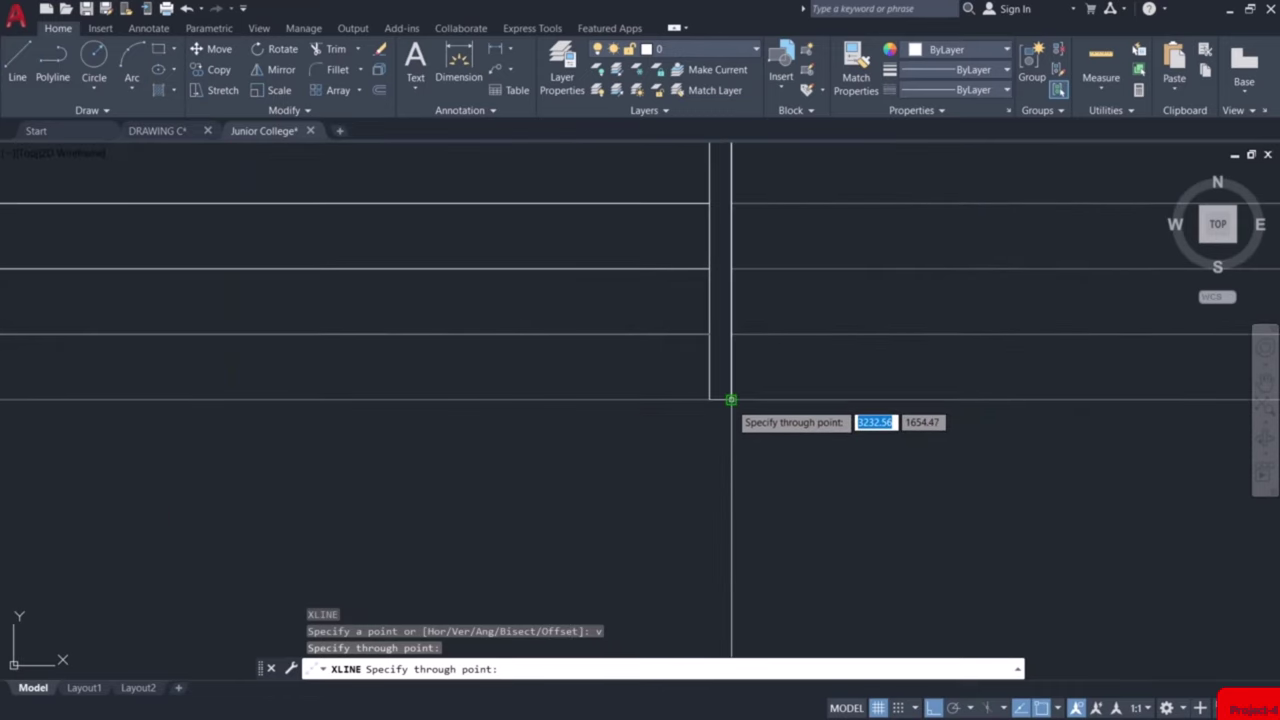
{"action": "left_click", "coordinate": [731, 396]}
{"action": "key", "text": "Escape"}
On the elevation, draw a 1.95 vertical line up the left stair construction line from the short horizontal line just above the plinth
{"action": "scroll", "coordinate": [785, 421], "scroll_direction": "down", "scroll_amount": 2}
{"action": "scroll", "coordinate": [785, 421], "scroll_direction": "down", "scroll_amount": 3}
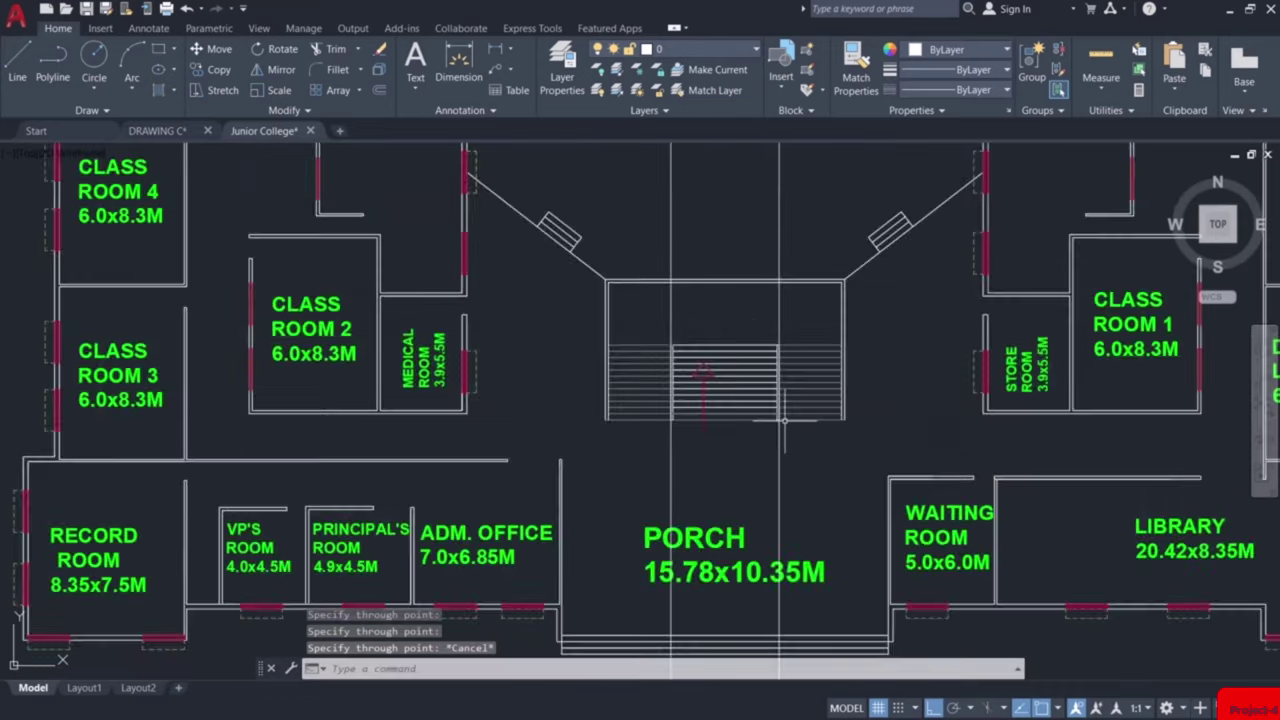
{"action": "middle_click_drag", "start_coordinate": [737, 289], "coordinate": [715, 515]}
{"action": "scroll", "coordinate": [715, 515], "scroll_direction": "down", "scroll_amount": 3}
{"action": "scroll", "coordinate": [700, 300], "scroll_direction": "down", "scroll_amount": 2}
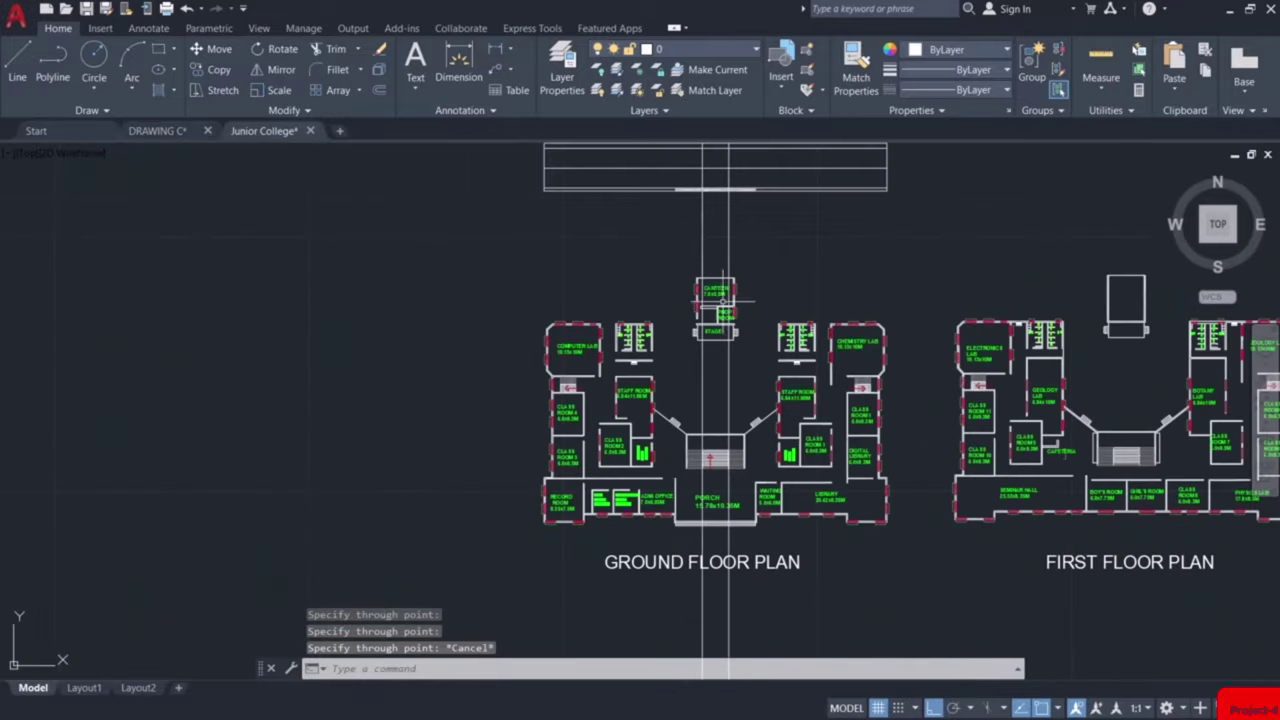
{"action": "scroll", "coordinate": [713, 180], "scroll_direction": "up", "scroll_amount": 8}
{"action": "middle_click_drag", "start_coordinate": [706, 163], "coordinate": [714, 391]}
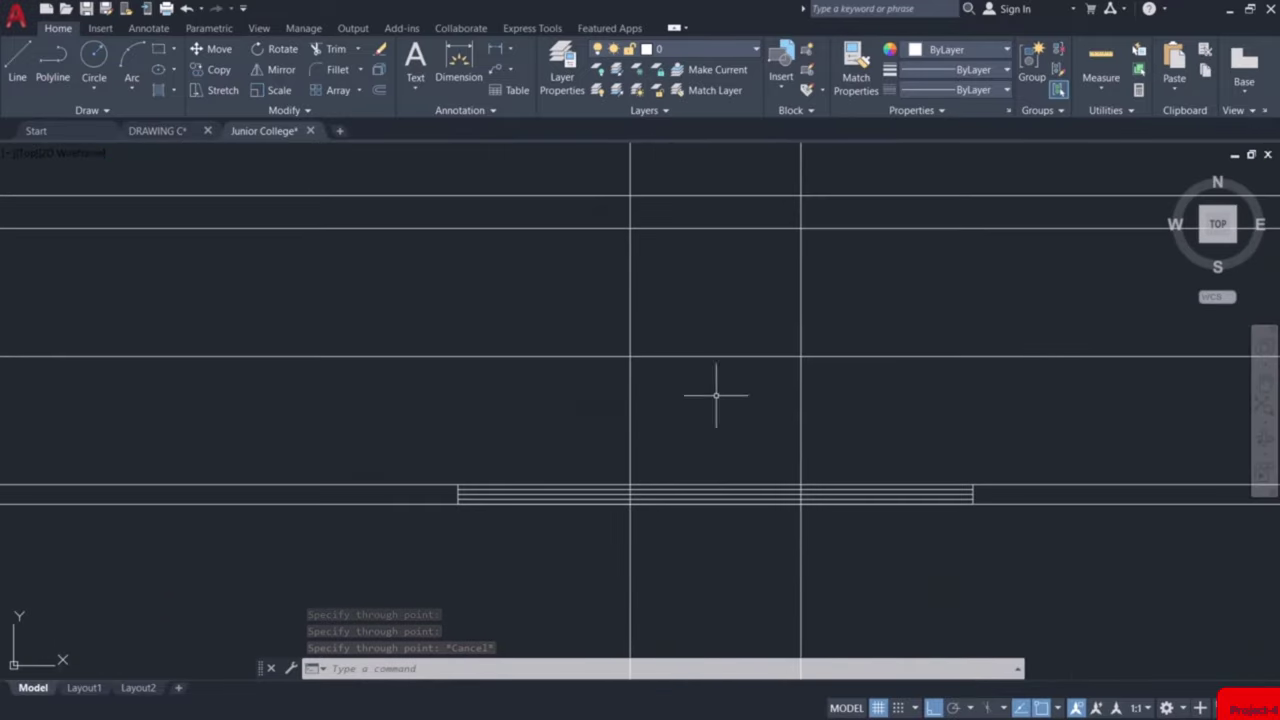
{"action": "scroll", "coordinate": [676, 474], "scroll_direction": "up", "scroll_amount": 2}
{"action": "scroll", "coordinate": [674, 466], "scroll_direction": "up", "scroll_amount": 2}
{"action": "type", "text": "l"}
{"action": "key", "text": "Return"}
{"action": "left_click", "coordinate": [445, 508]}
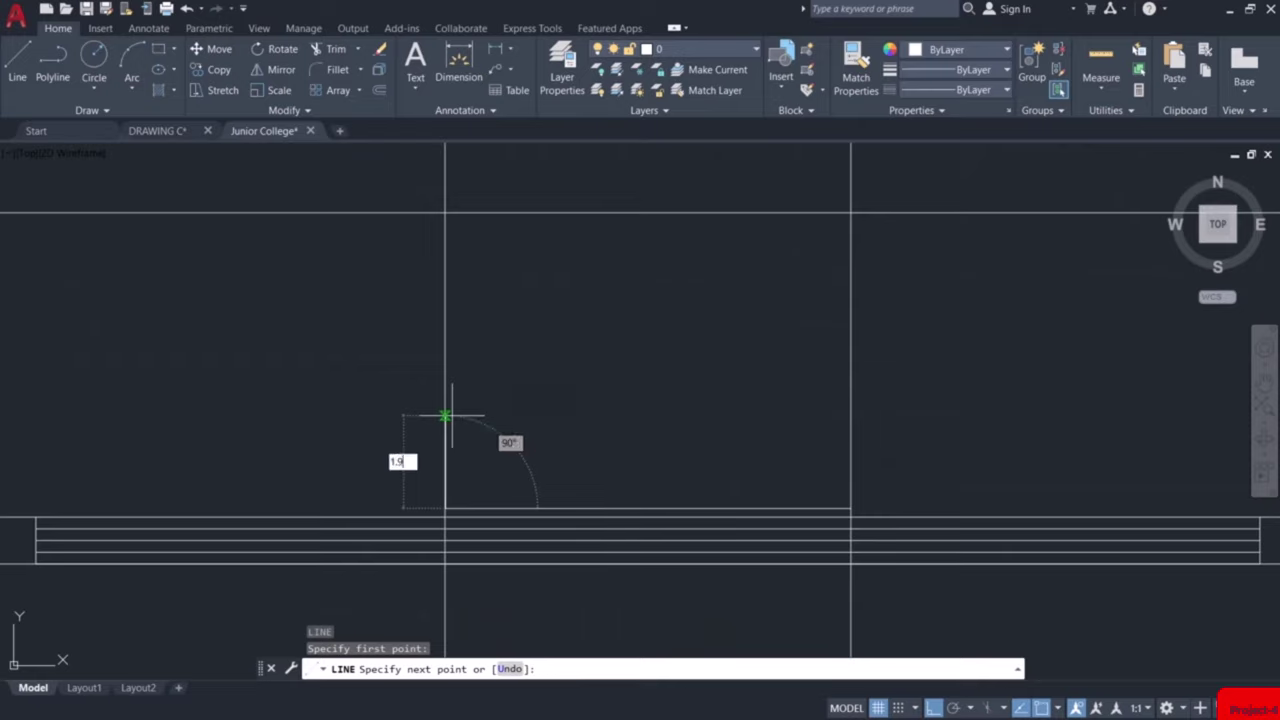
{"action": "type", "text": "1.95"}
{"action": "key", "text": "Return"}
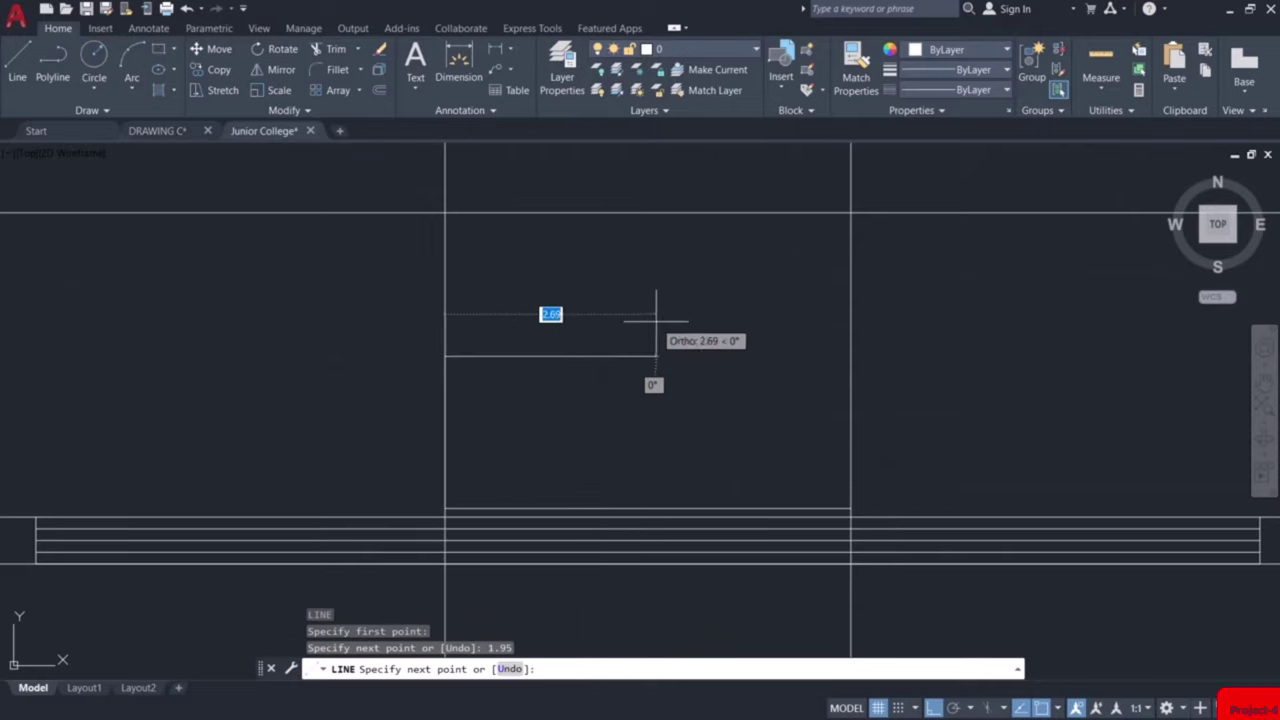
Continue the stair outline across to the right construction line, down to the plinth line and back to the left construction line
{"action": "left_click", "coordinate": [850, 358]}
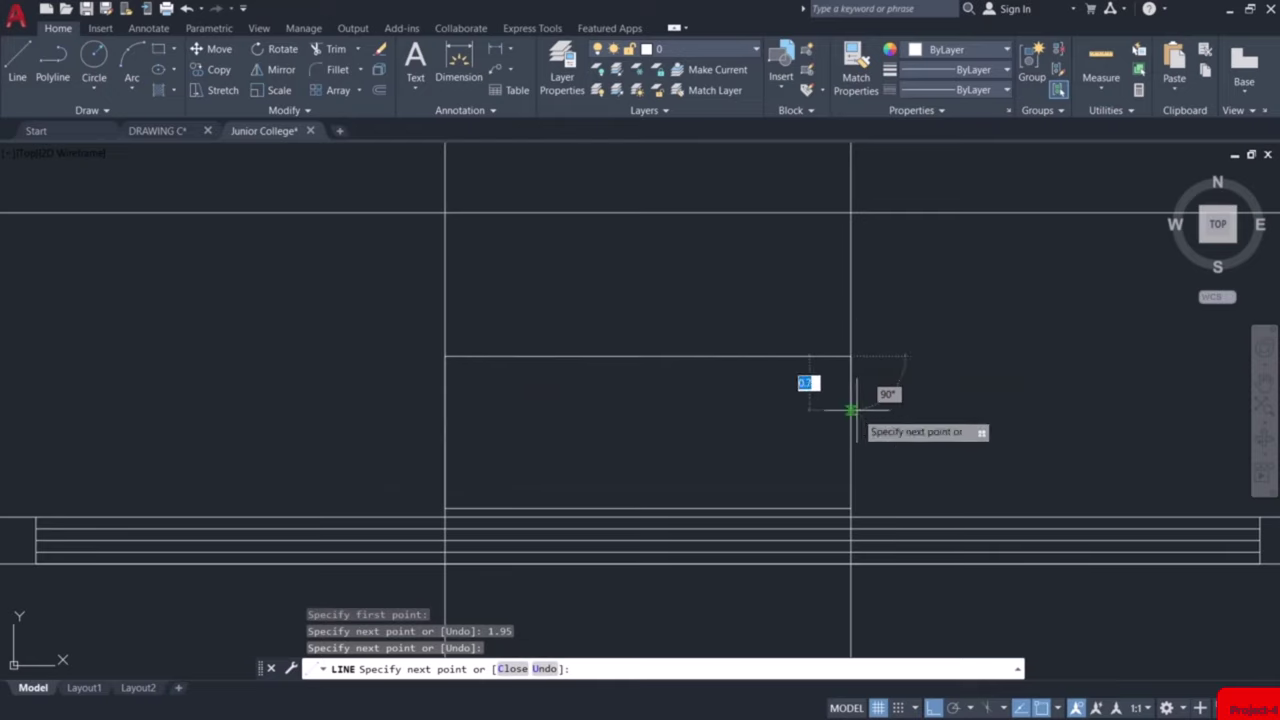
{"action": "left_click", "coordinate": [850, 517]}
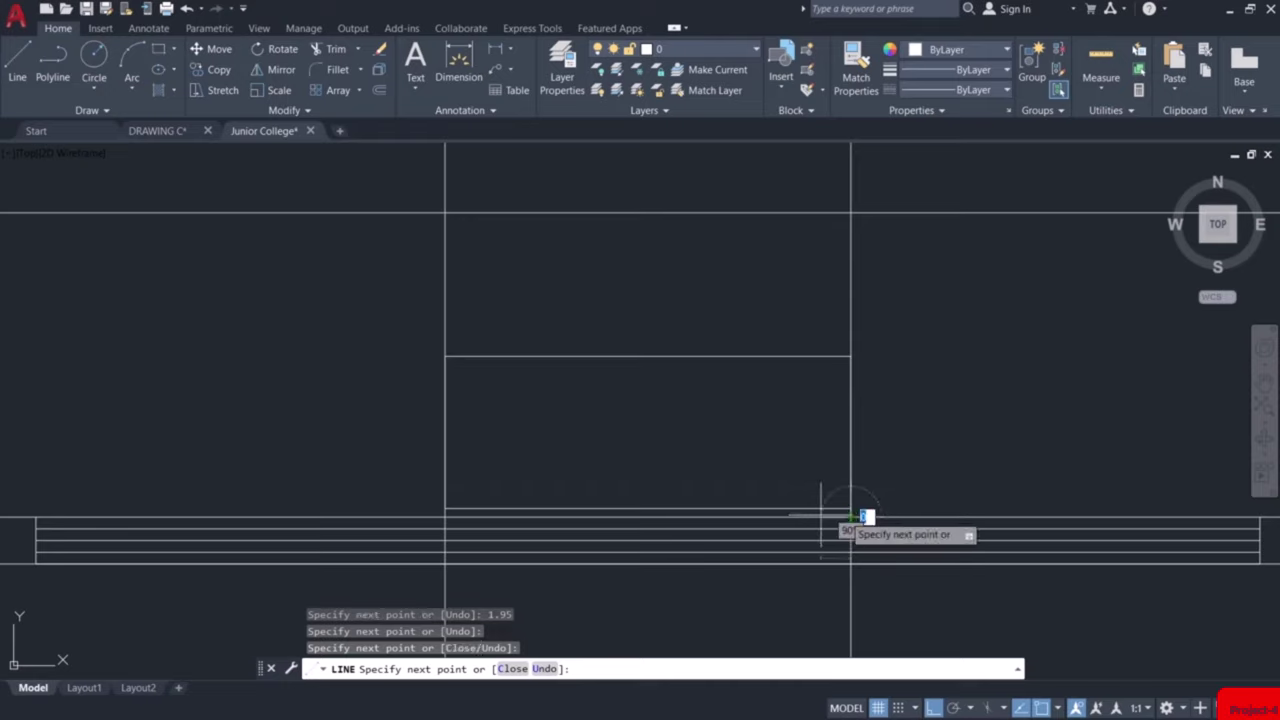
{"action": "left_click", "coordinate": [446, 517]}
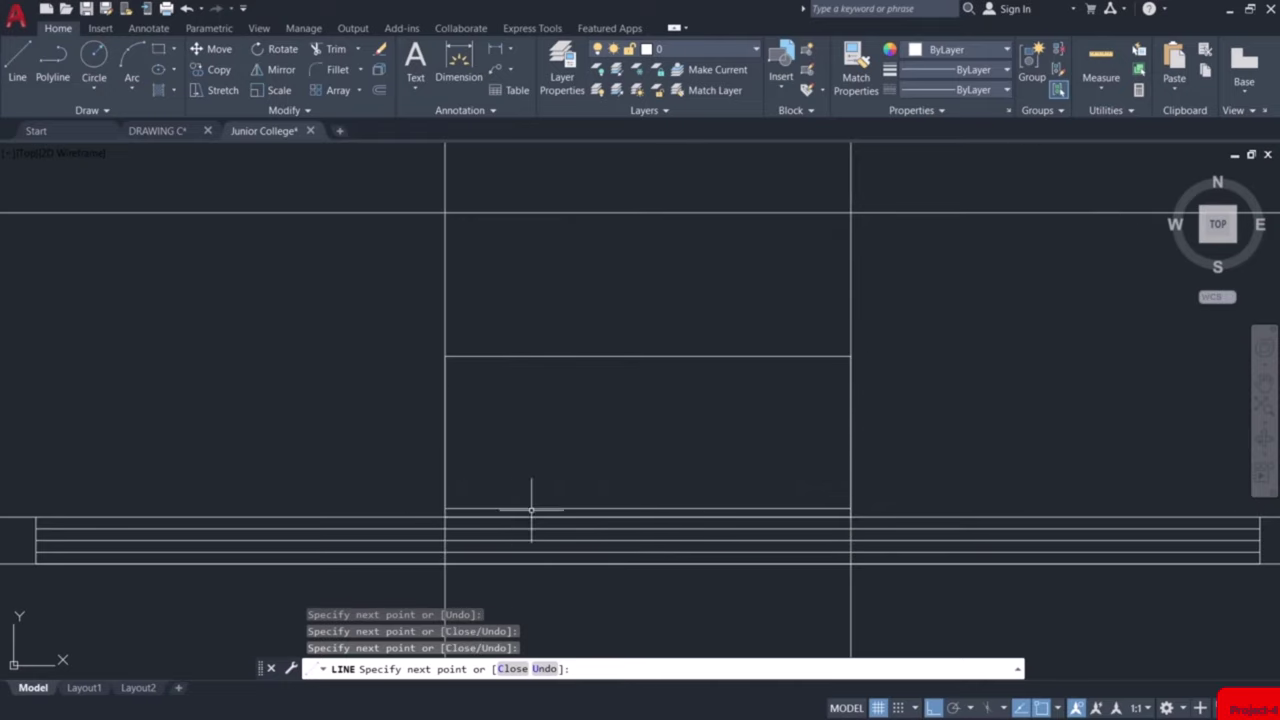
{"action": "key", "text": "Escape"}
Erase the short horizontal line just above the plinth between the two stair construction lines
{"action": "left_click", "coordinate": [527, 509]}
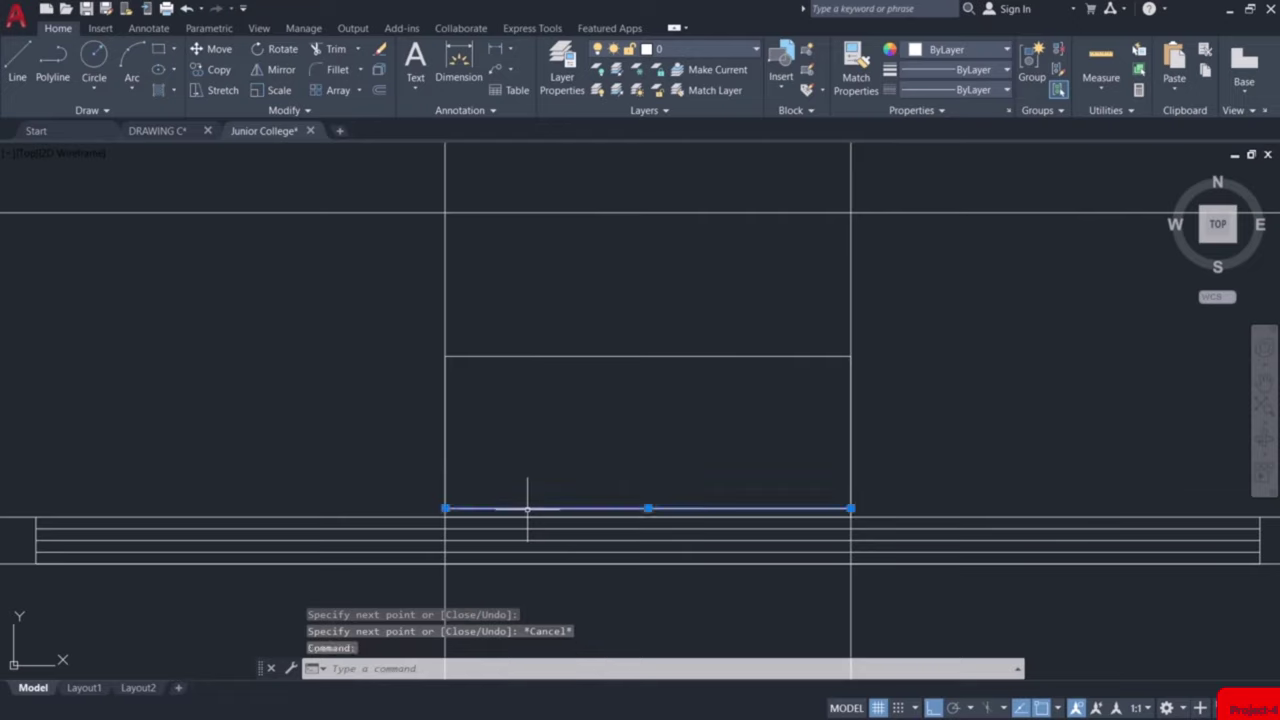
{"action": "key", "text": "Delete"}
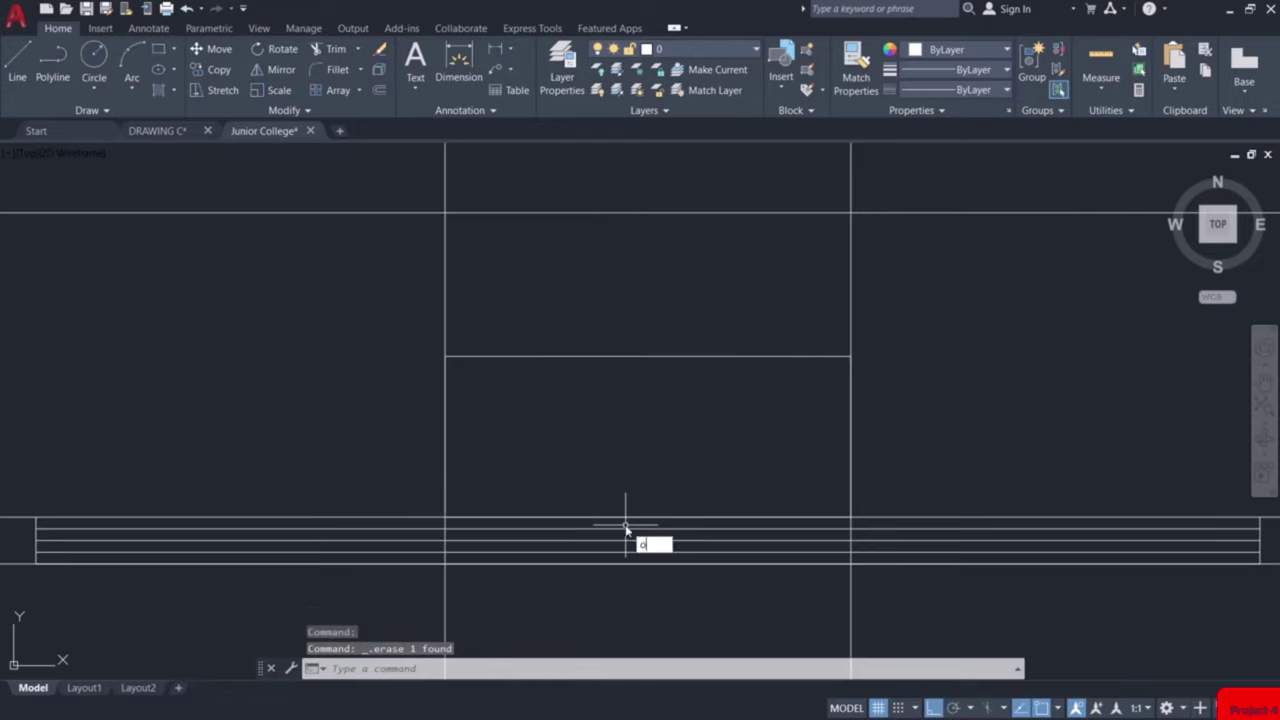
Offset the stair outline's base line upward thirteen times at 0.15 spacing to fill the outline with step lines
{"action": "key", "text": "Return"}
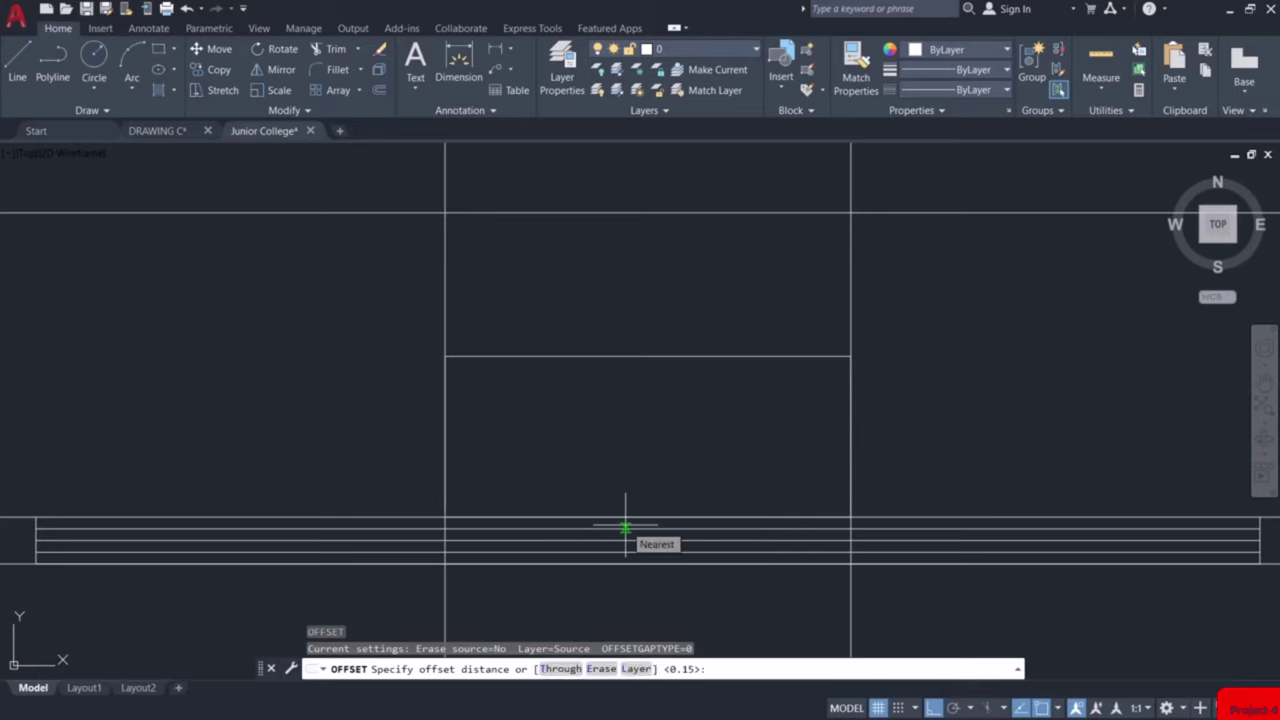
{"action": "key", "text": "Return"}
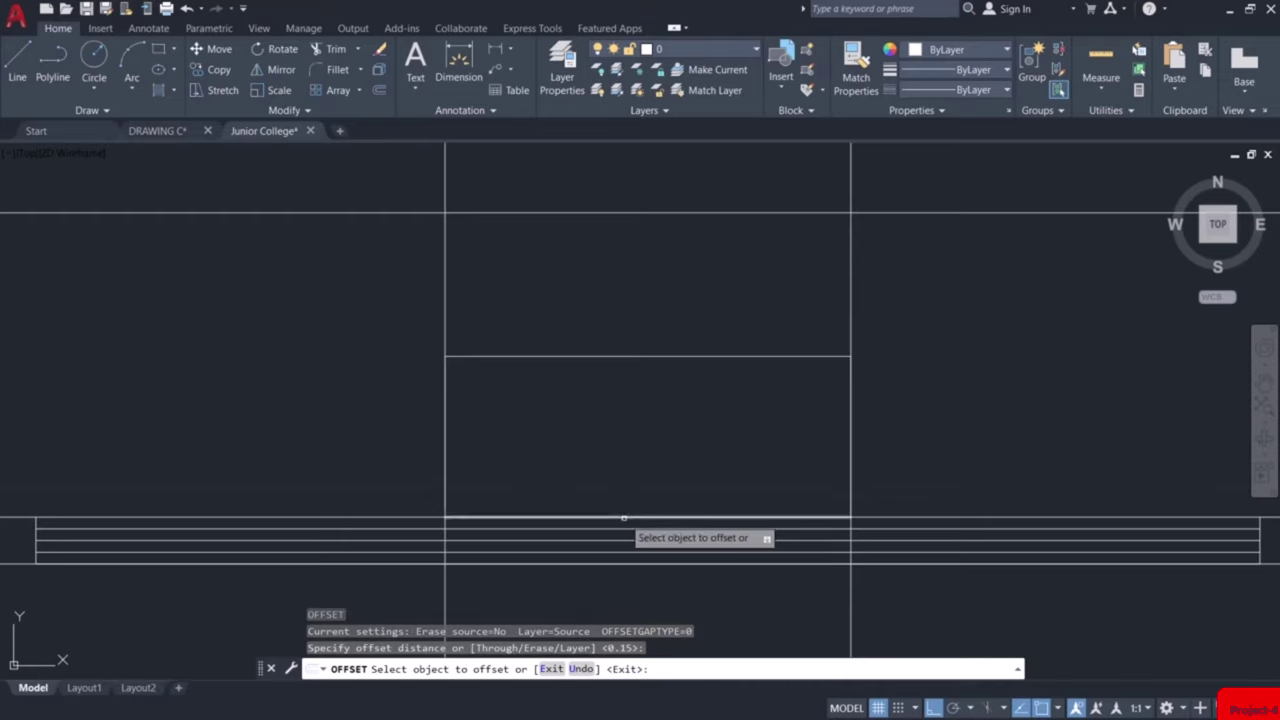
{"action": "left_click", "coordinate": [623, 517]}
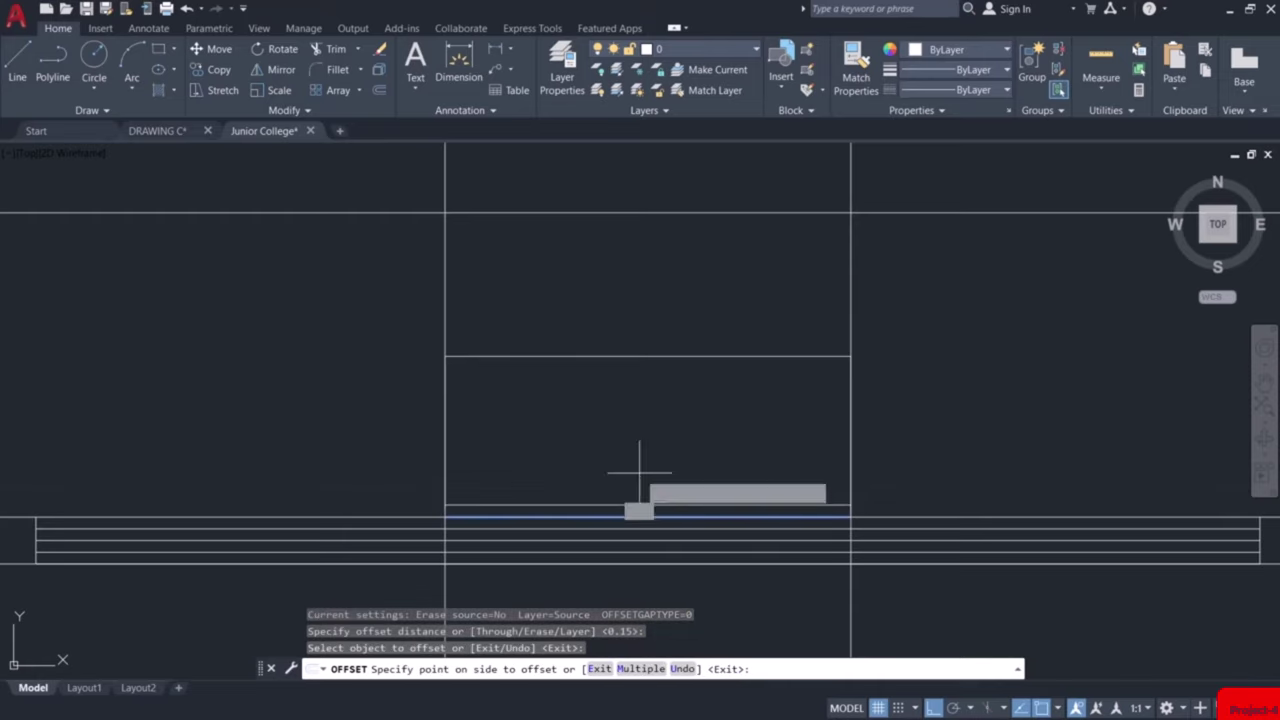
{"action": "key", "text": "m"}
{"action": "key", "text": "Return"}
{"action": "left_click", "coordinate": [634, 434]}
{"action": "left_click", "coordinate": [654, 394]}
{"action": "left_click", "coordinate": [654, 380]}
{"action": "left_click", "coordinate": [654, 369]}
{"action": "left_click", "coordinate": [650, 350]}
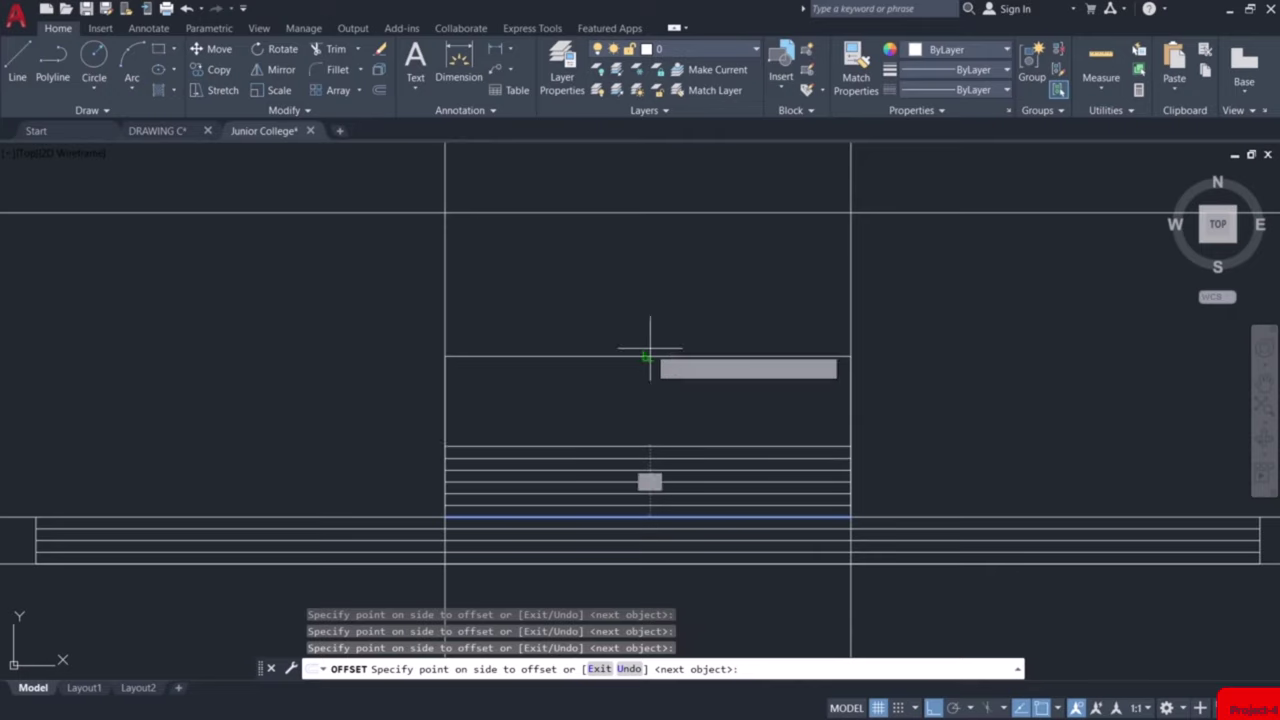
{"action": "left_click", "coordinate": [655, 322]}
{"action": "left_click", "coordinate": [663, 287]}
{"action": "left_click", "coordinate": [666, 264]}
{"action": "left_click", "coordinate": [666, 240]}
{"action": "left_click", "coordinate": [666, 222]}
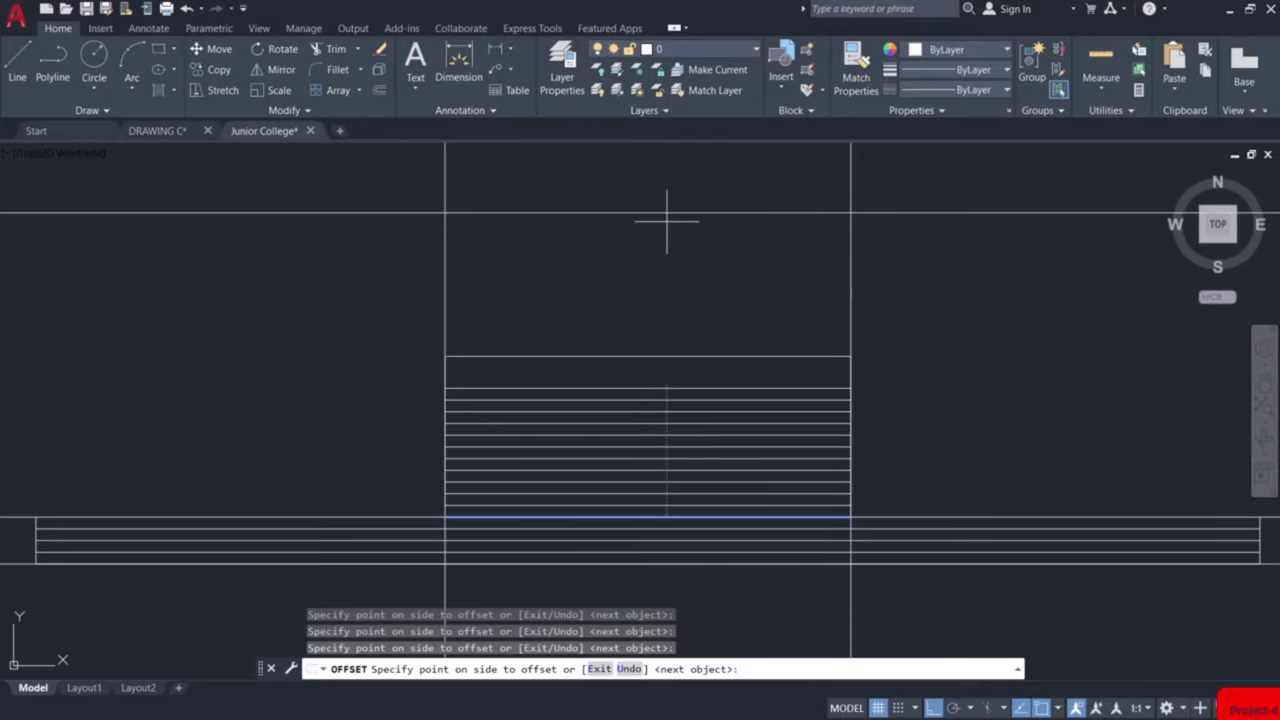
{"action": "left_click", "coordinate": [671, 208]}
{"action": "left_click", "coordinate": [675, 191]}
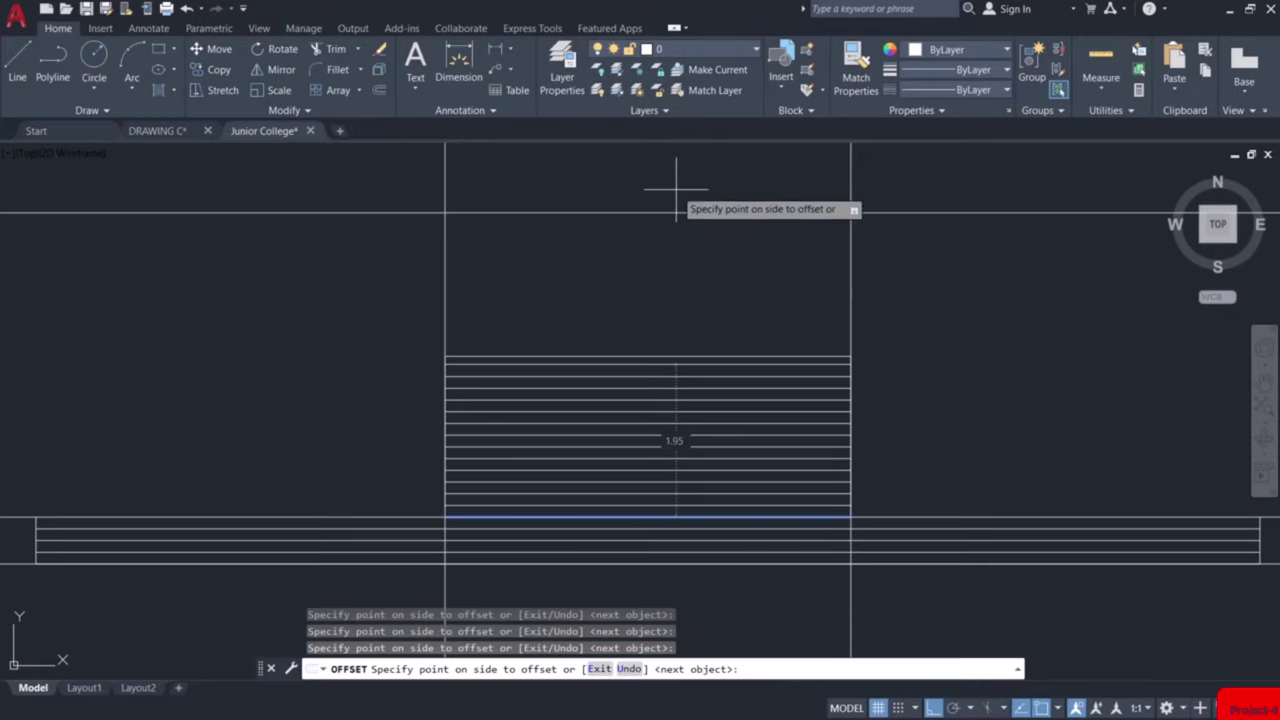
{"action": "left_click", "coordinate": [677, 189]}
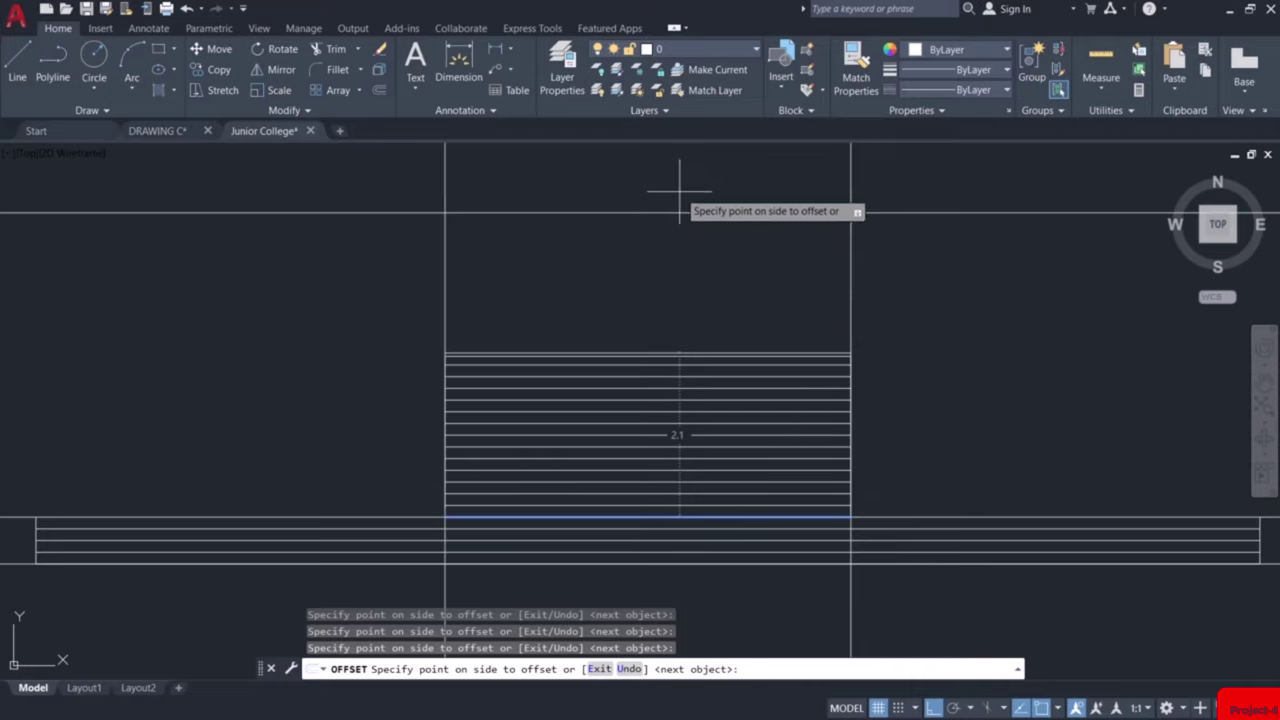
{"action": "key", "text": "Escape"}
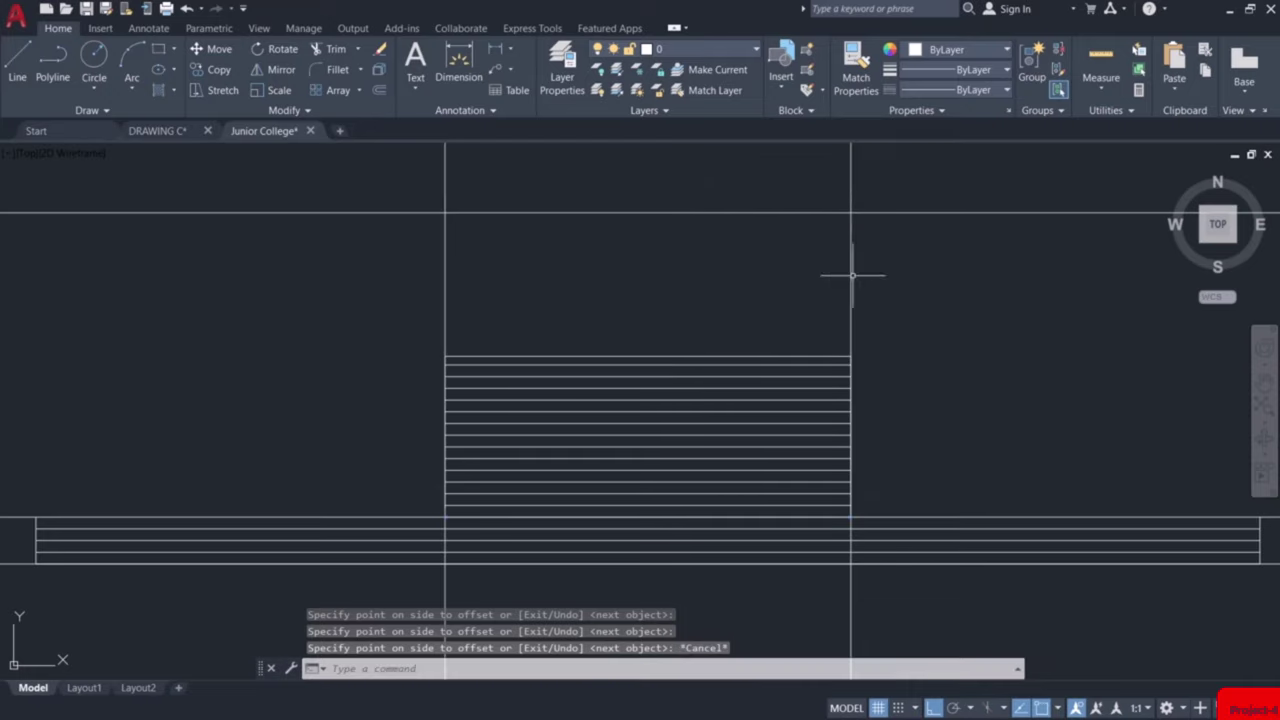
Erase both vertical construction lines running along the sides of the staircase on the elevation
{"action": "scroll", "coordinate": [885, 275], "scroll_direction": "down", "scroll_amount": 3}
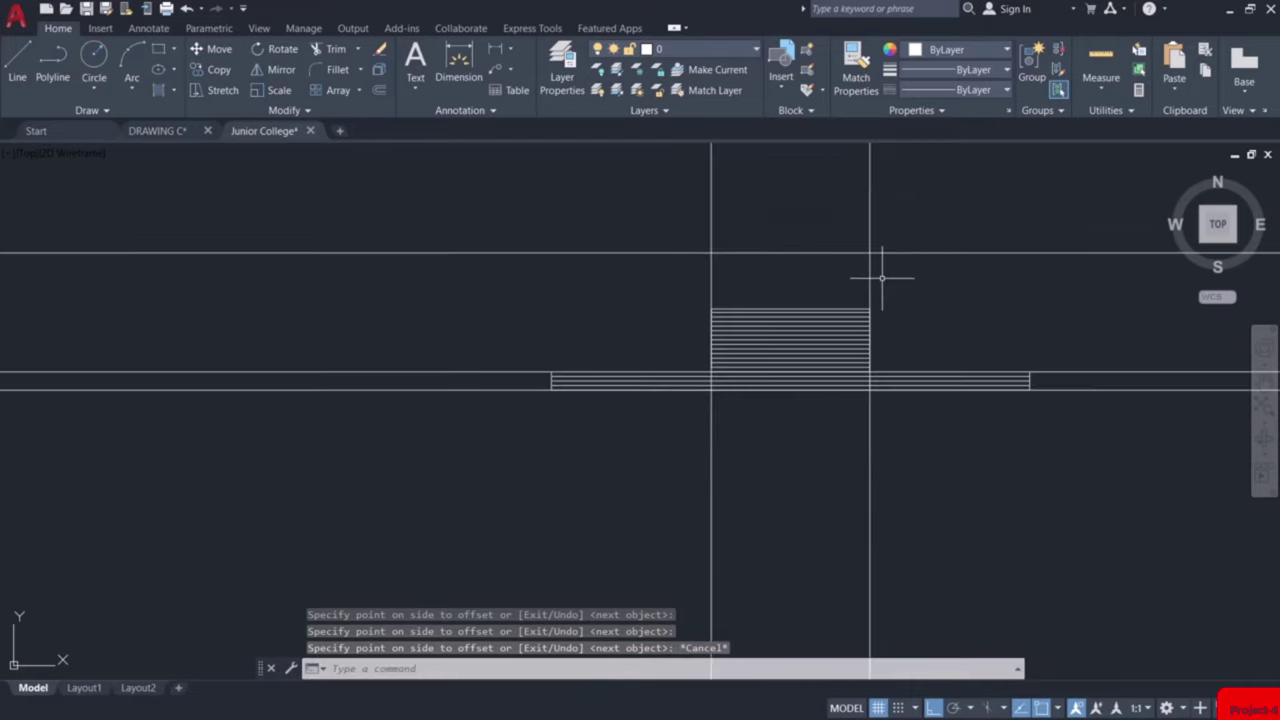
{"action": "left_click", "coordinate": [903, 185]}
{"action": "left_click", "coordinate": [643, 231]}
{"action": "key", "text": "Delete"}
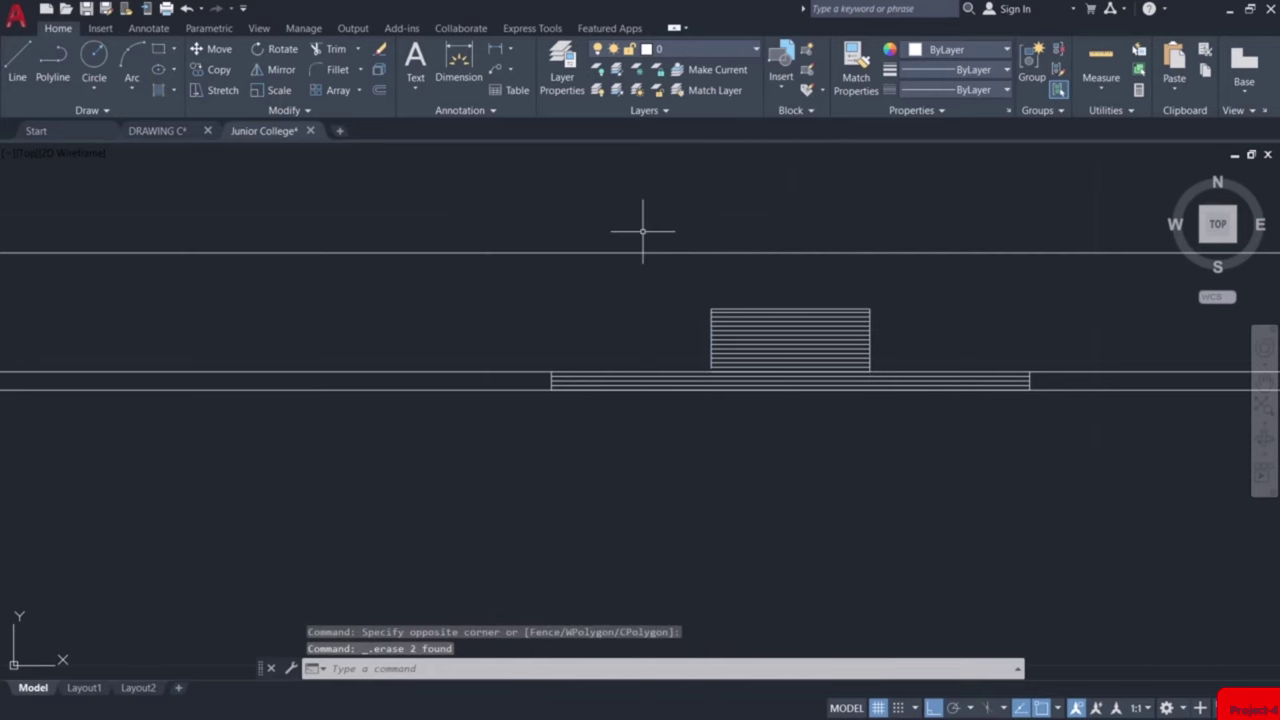
Draw a rectangle of length 1.85 and width 1 in the empty space left of the ground floor plan's Record Room
{"action": "scroll", "coordinate": [771, 400], "scroll_direction": "down", "scroll_amount": 5}
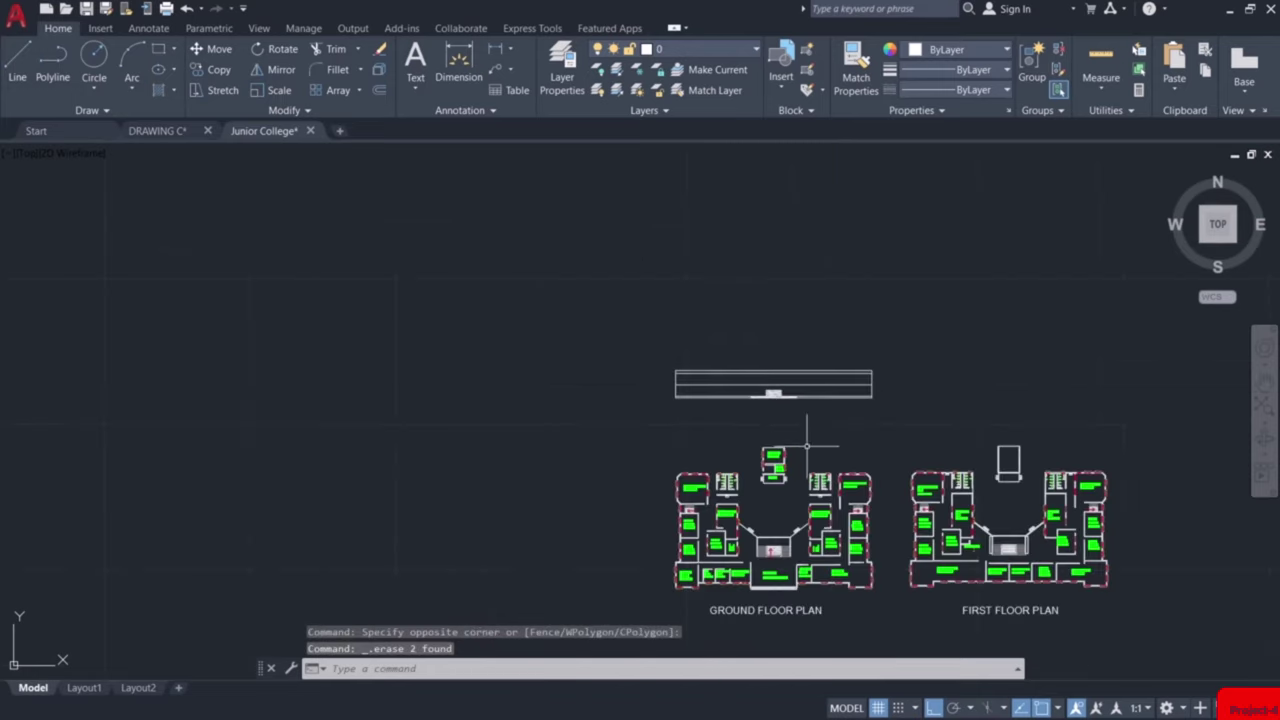
{"action": "scroll", "coordinate": [763, 615], "scroll_direction": "up", "scroll_amount": 8}
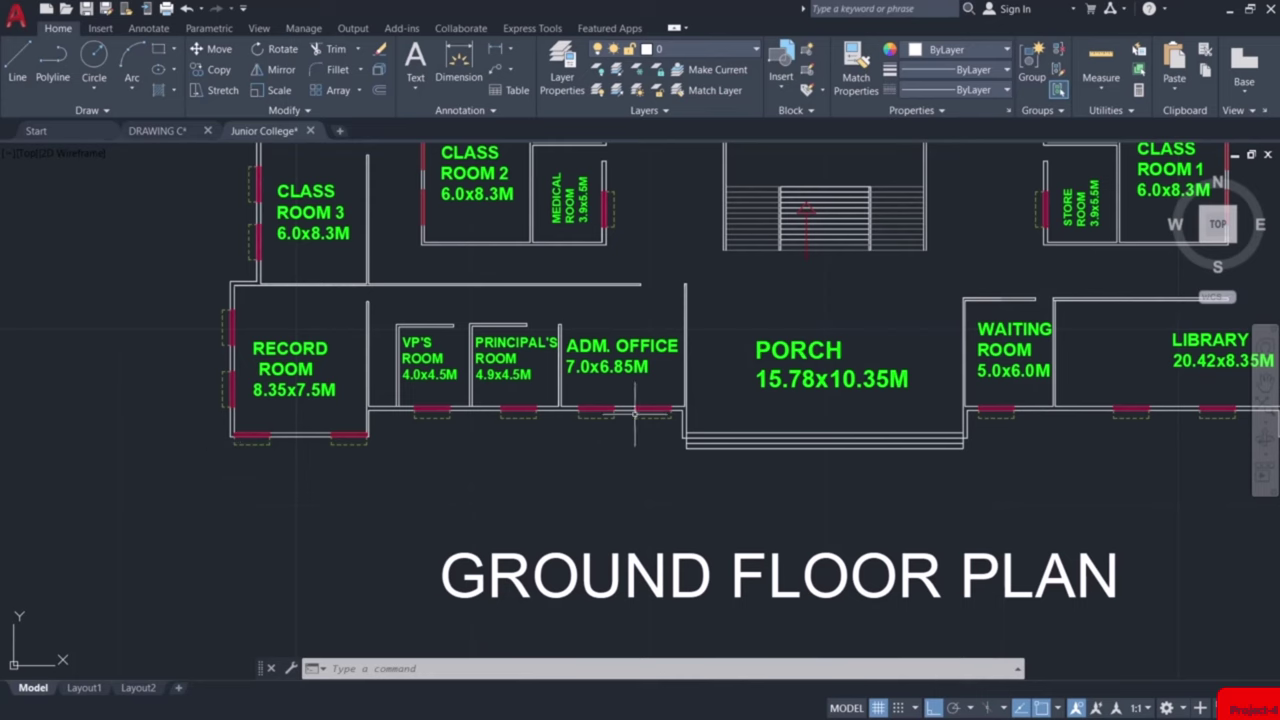
{"action": "scroll", "coordinate": [507, 460], "scroll_direction": "down", "scroll_amount": 2}
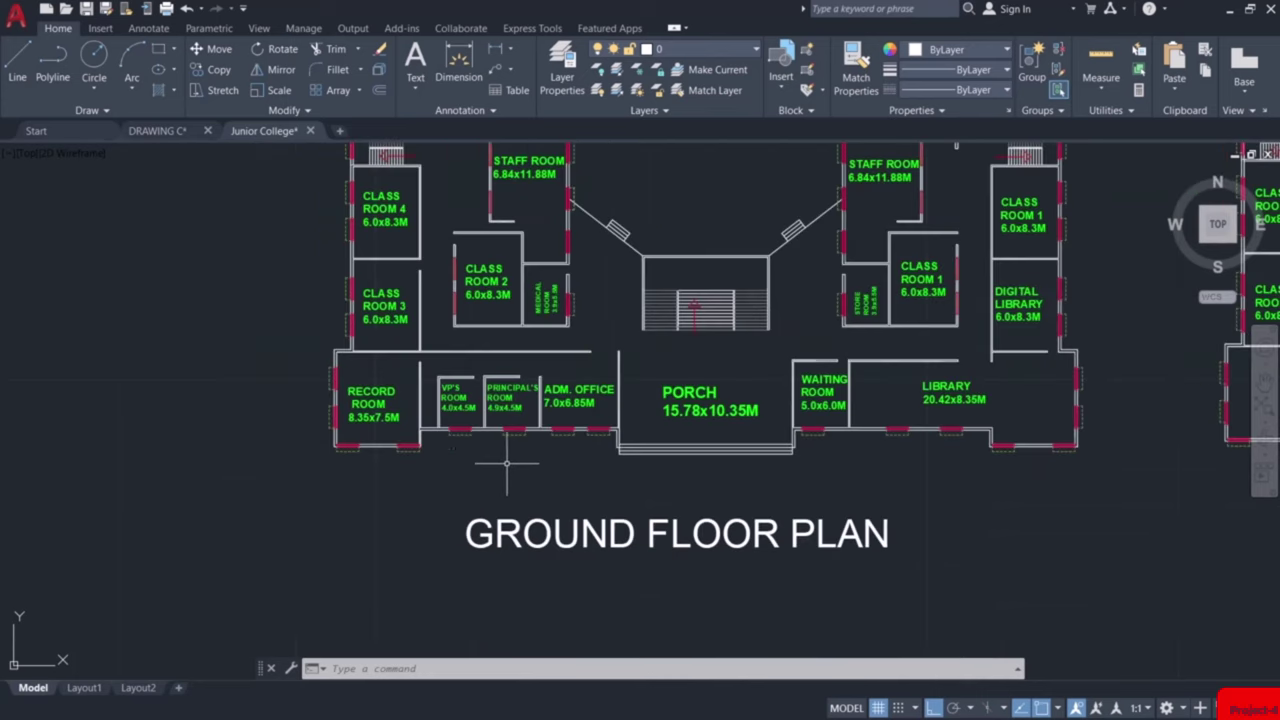
{"action": "middle_click_drag", "start_coordinate": [338, 410], "coordinate": [568, 462]}
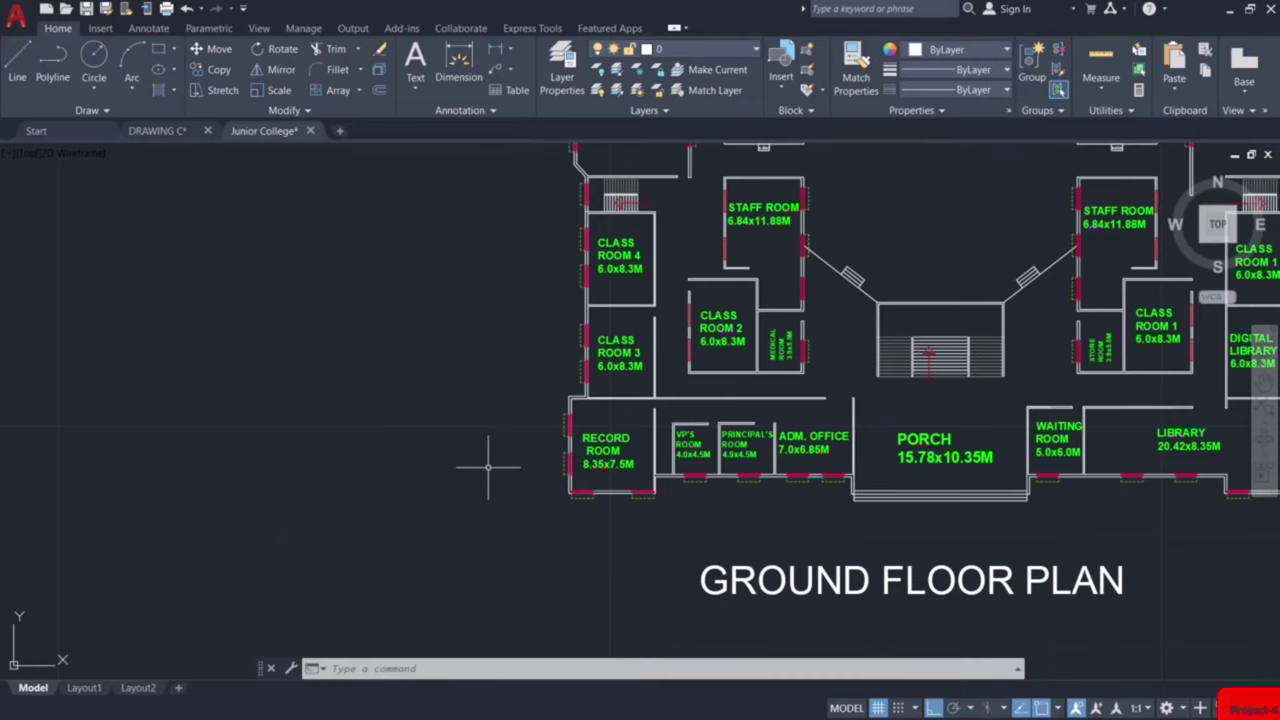
{"action": "scroll", "coordinate": [447, 458], "scroll_direction": "up", "scroll_amount": 2}
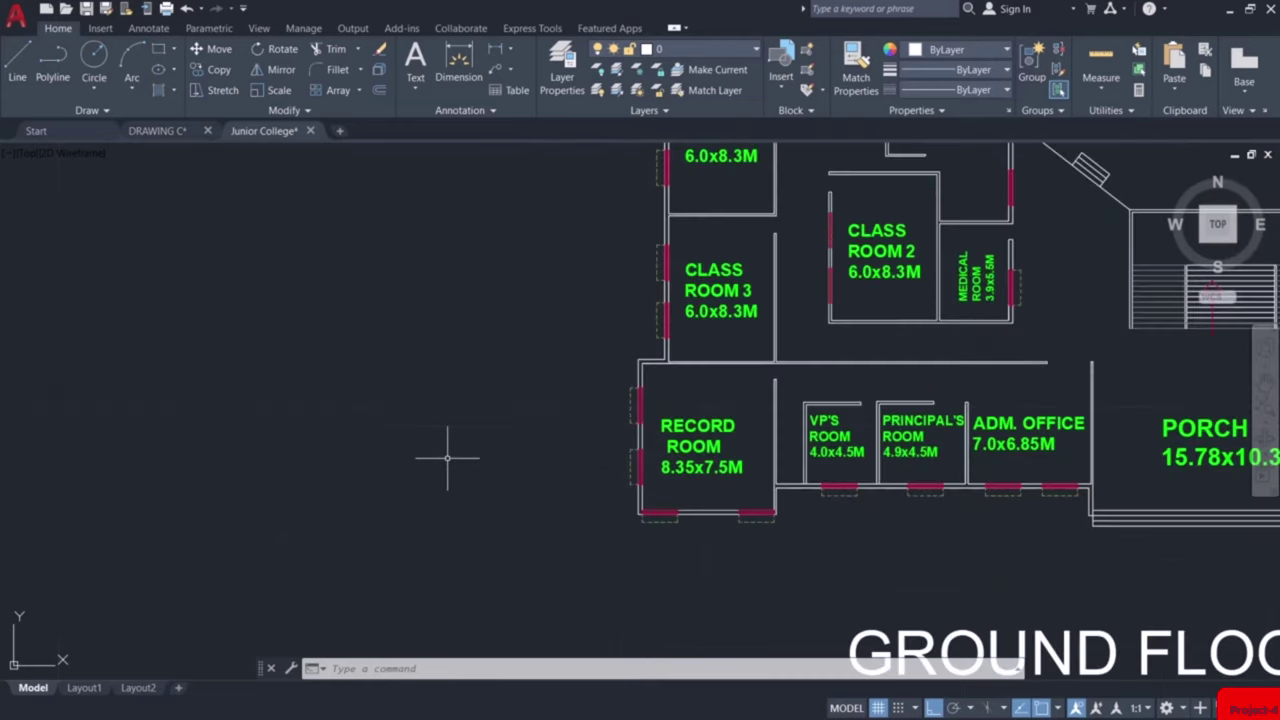
{"action": "type", "text": "c"}
{"action": "key", "text": "Return"}
{"action": "left_click", "coordinate": [352, 406]}
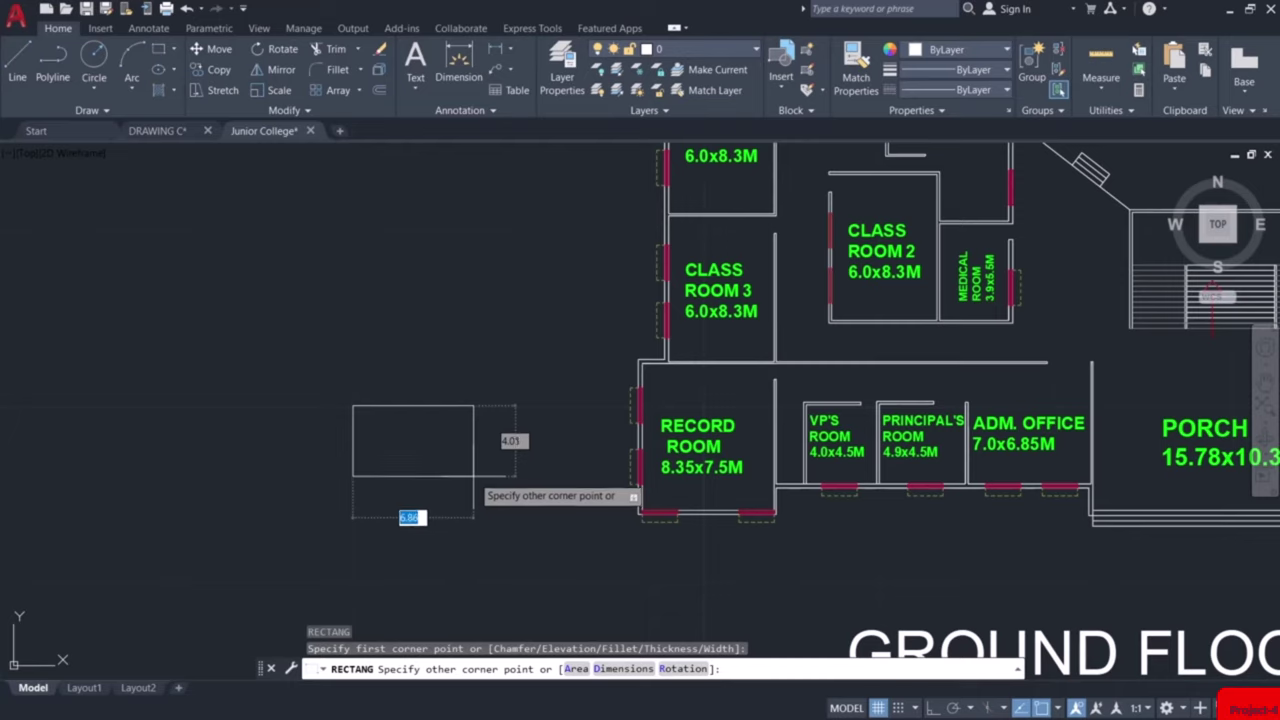
{"action": "type", "text": "d"}
{"action": "key", "text": "Return"}
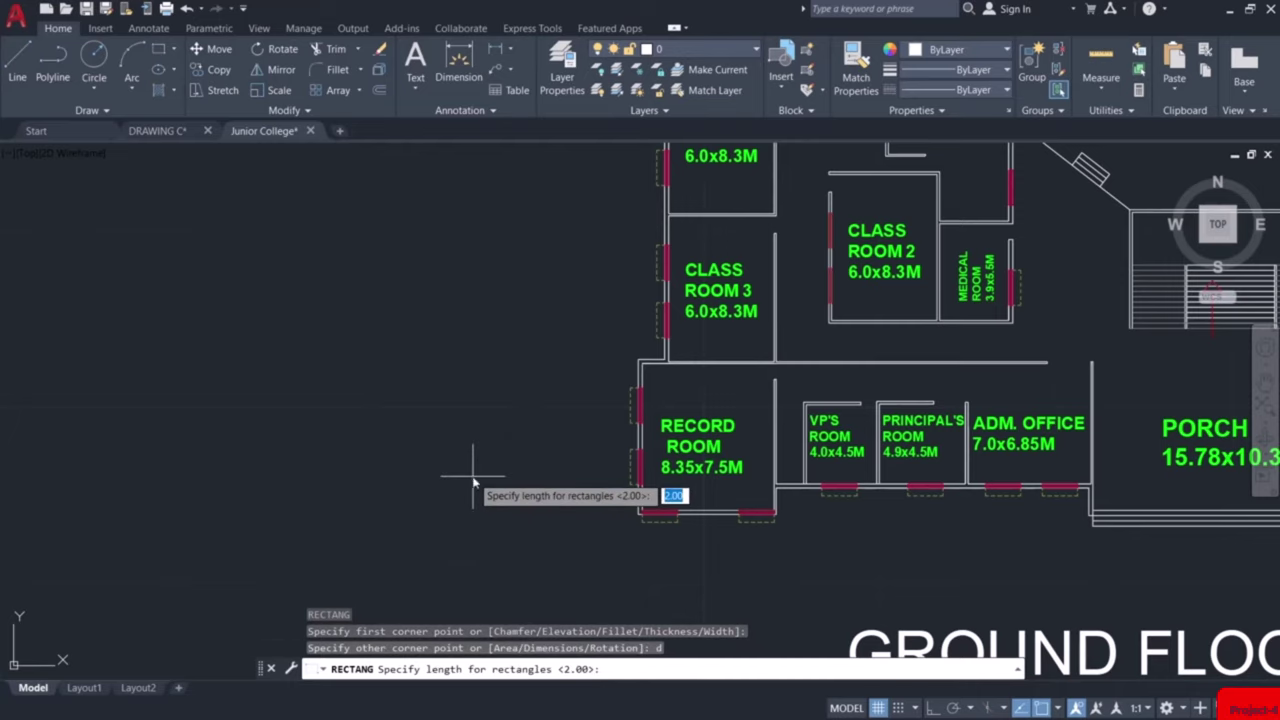
{"action": "type", "text": "1.85"}
{"action": "key", "text": "Return"}
{"action": "type", "text": "1"}
{"action": "key", "text": "Return"}
{"action": "left_click", "coordinate": [443, 472]}
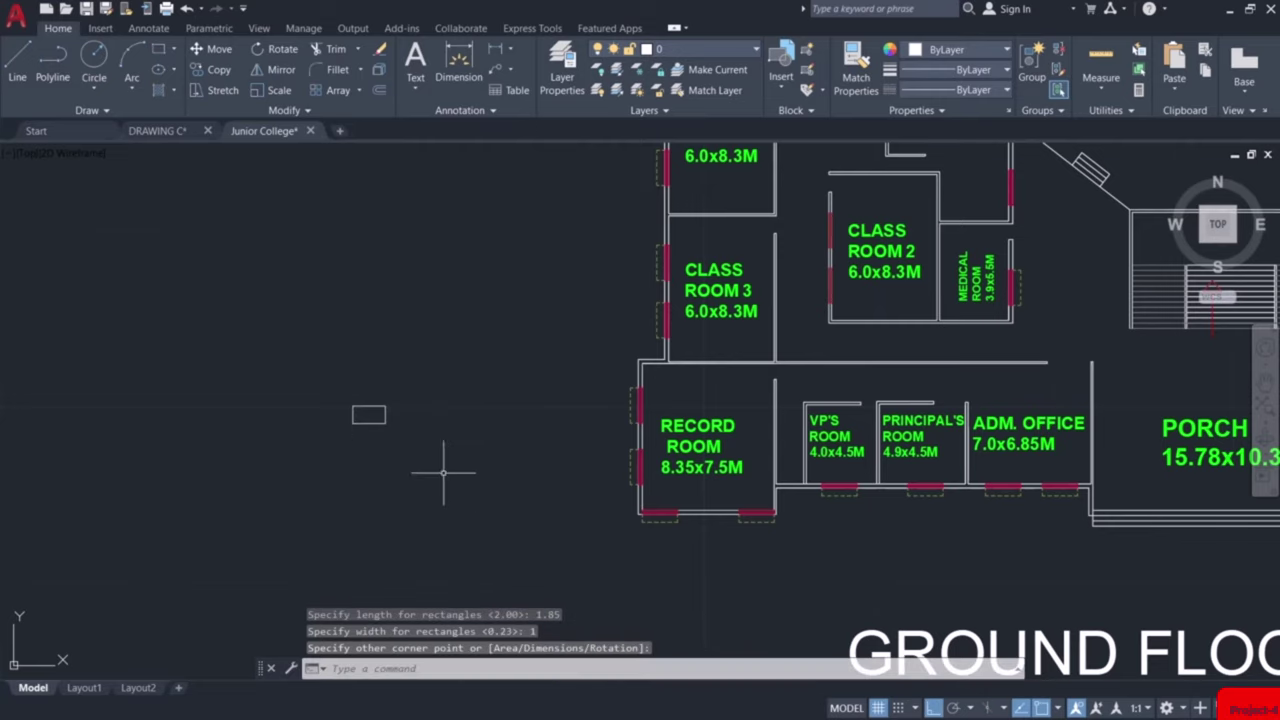
Offset the new rectangle outward by 0.08
{"action": "scroll", "coordinate": [355, 415], "scroll_direction": "up", "scroll_amount": 8}
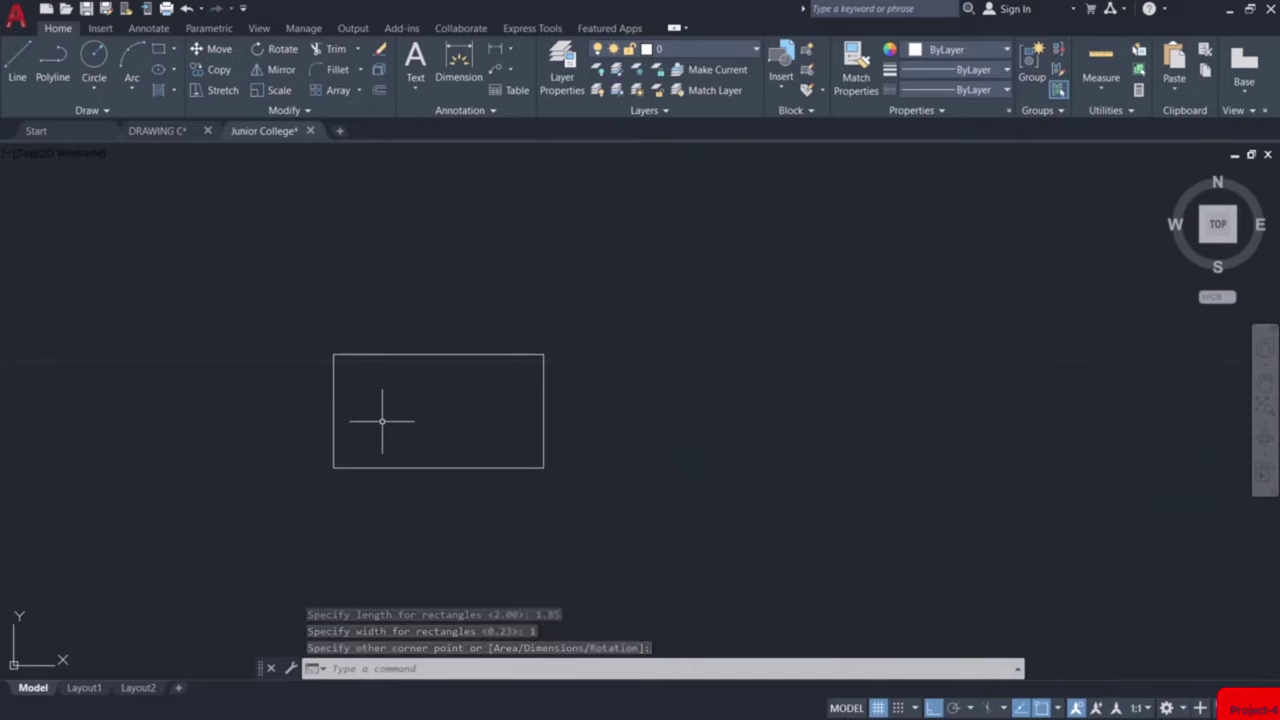
{"action": "type", "text": "o"}
{"action": "key", "text": "Return"}
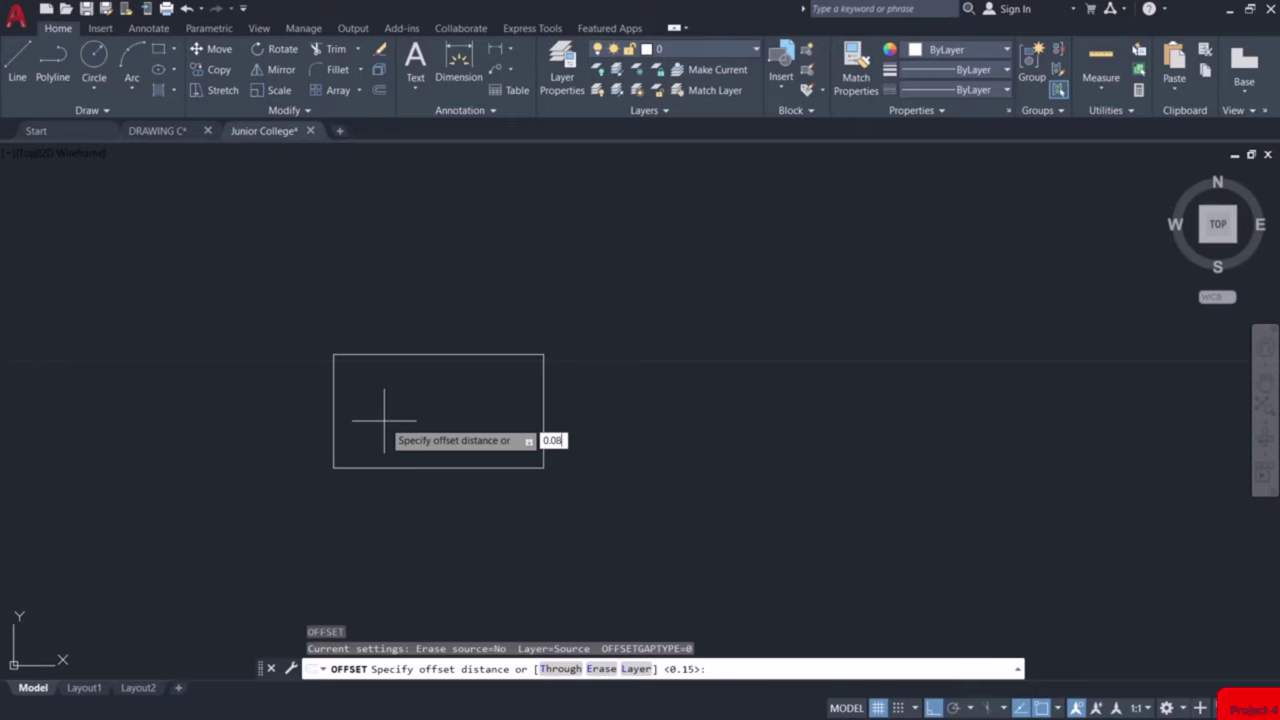
{"action": "key", "text": "Return"}
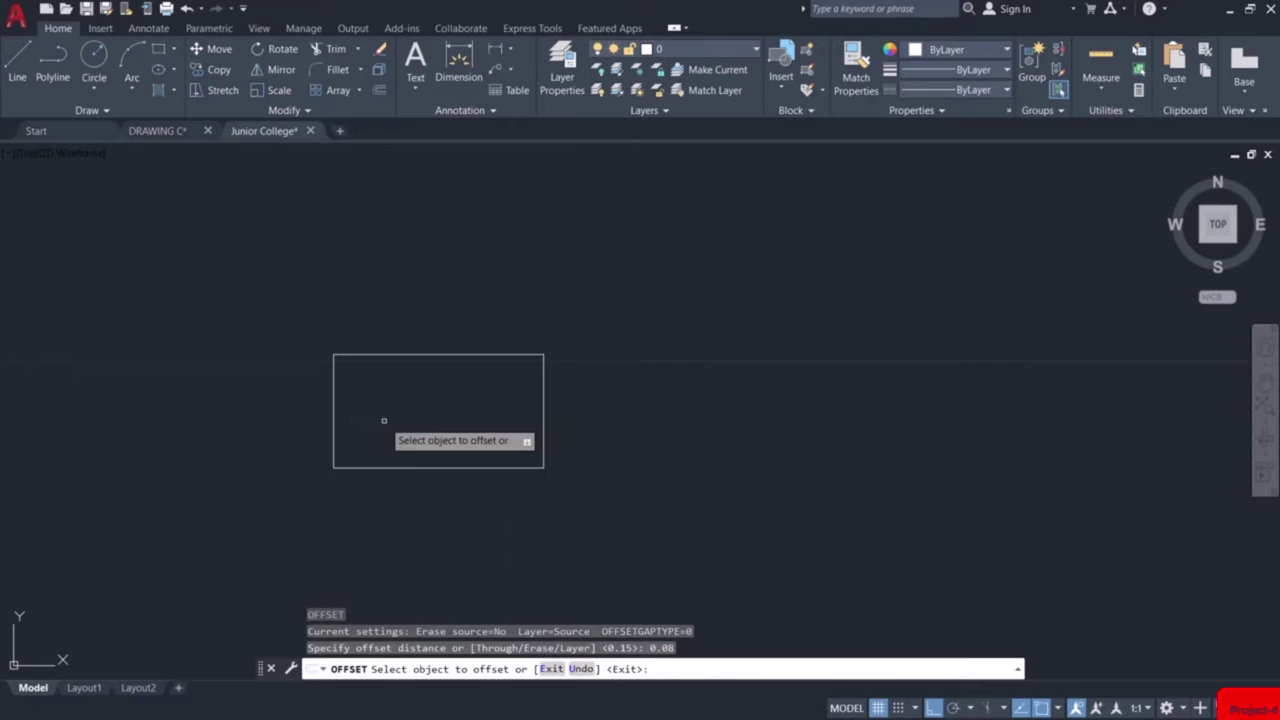
{"action": "left_click", "coordinate": [405, 355]}
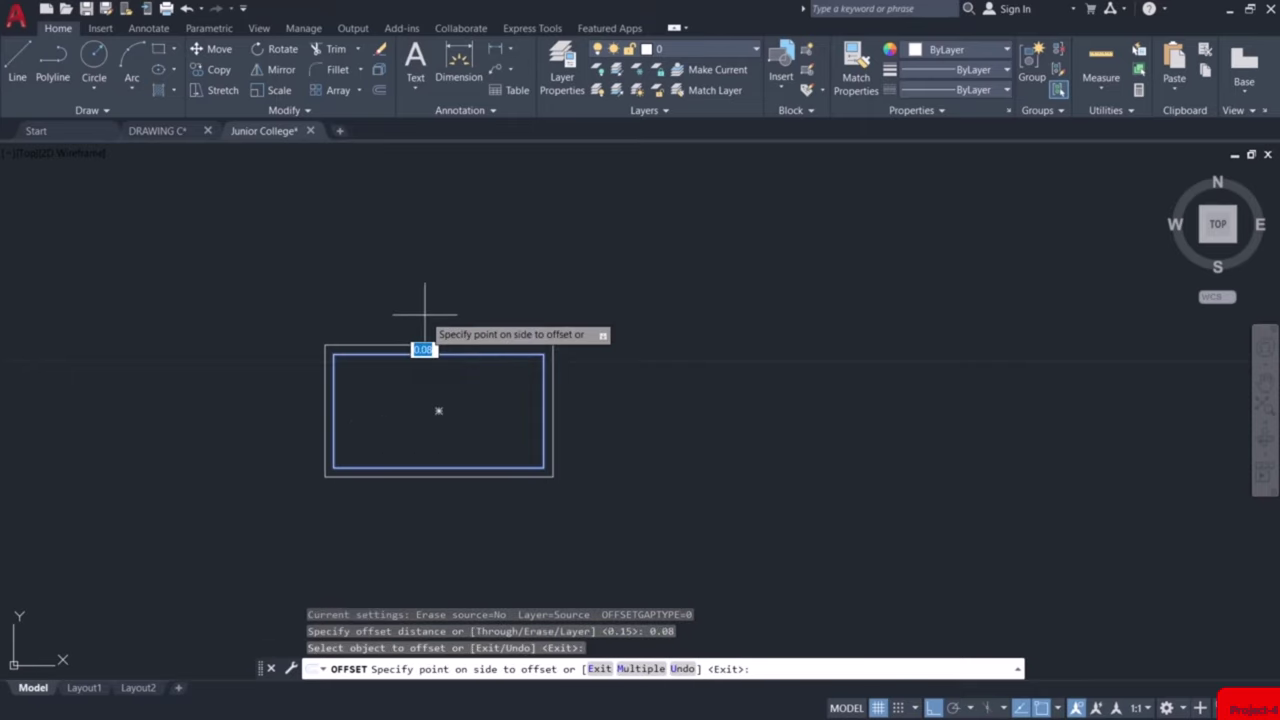
{"action": "left_click", "coordinate": [424, 314]}
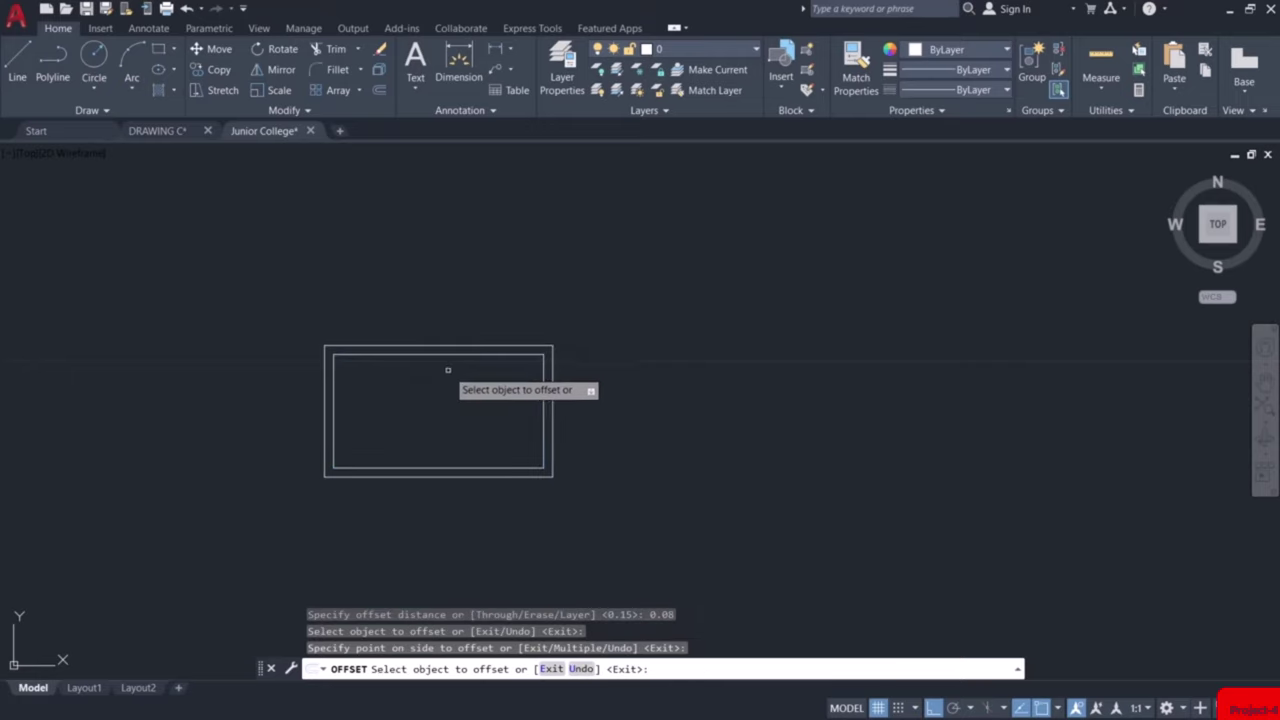
{"action": "key", "text": "Escape"}
Draw a line 0.5 down from the outer rectangle's upper-left corner and continue it horizontally to the outer right edge
{"action": "scroll", "coordinate": [325, 365], "scroll_direction": "up", "scroll_amount": 2}
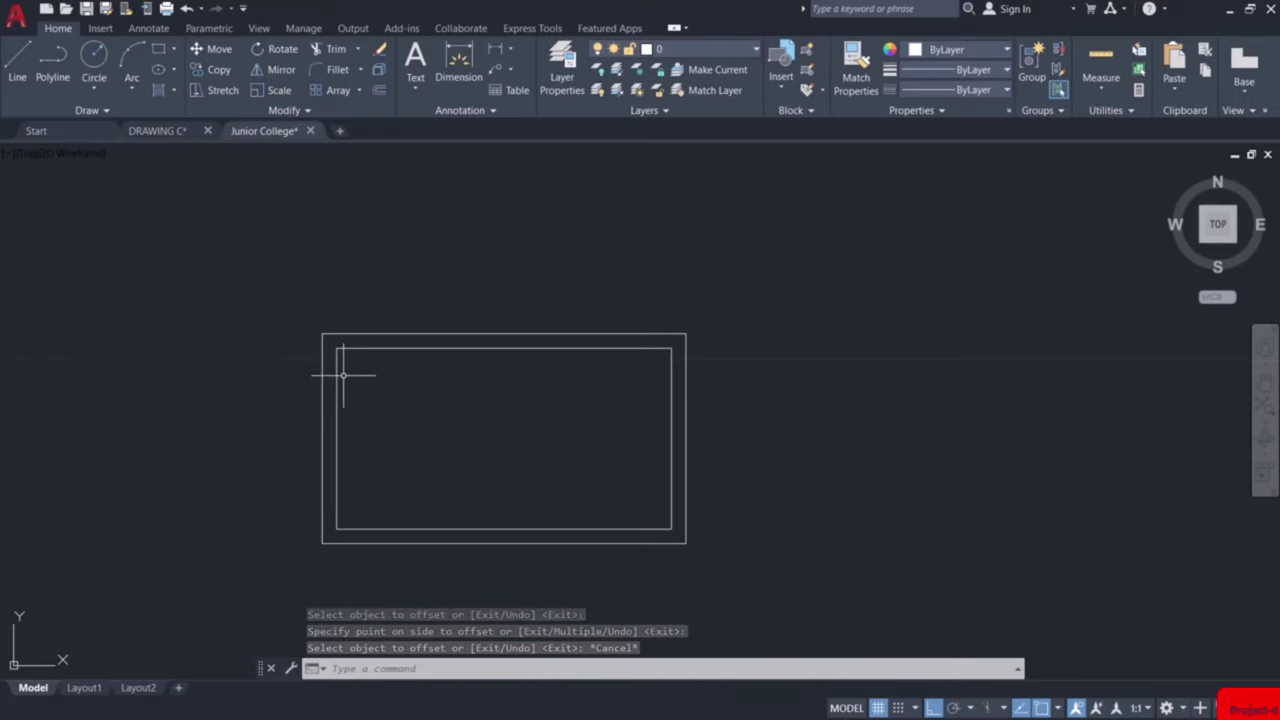
{"action": "type", "text": "l"}
{"action": "key", "text": "Return"}
{"action": "left_click", "coordinate": [322, 334]}
{"action": "type", "text": "0.5"}
{"action": "key", "text": "Return"}
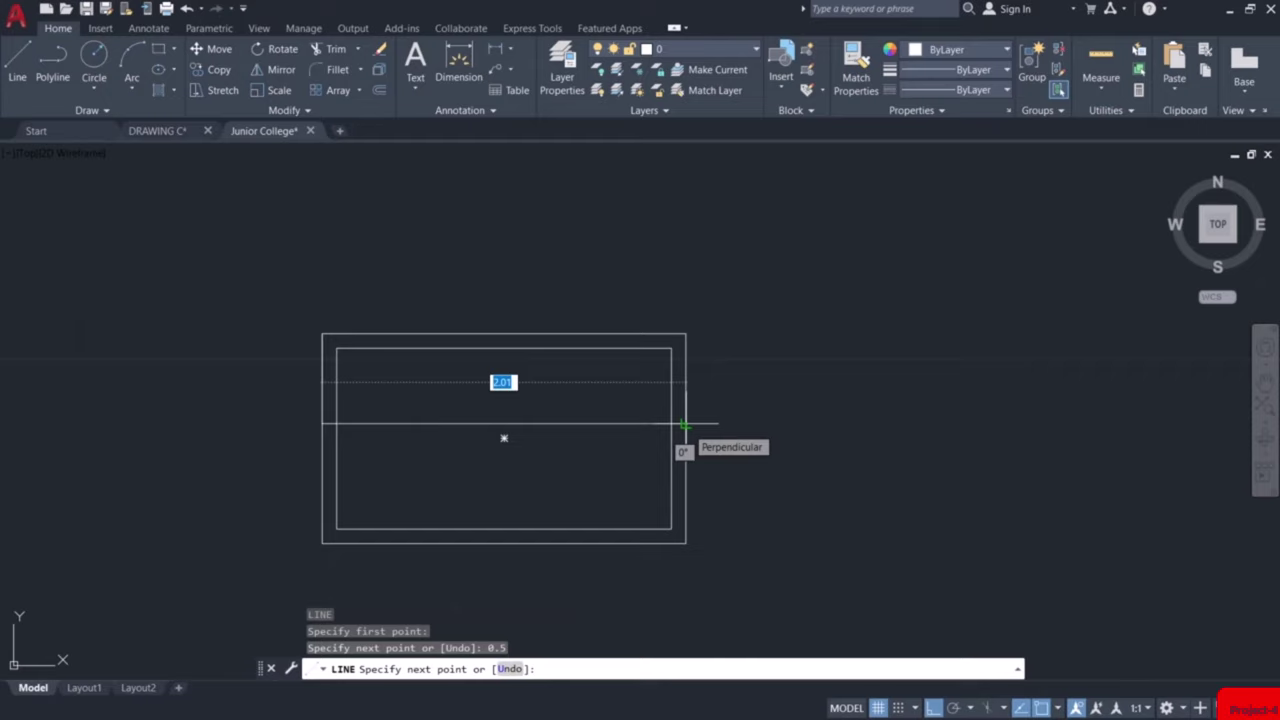
{"action": "left_click", "coordinate": [684, 425]}
{"action": "key", "text": "Escape"}
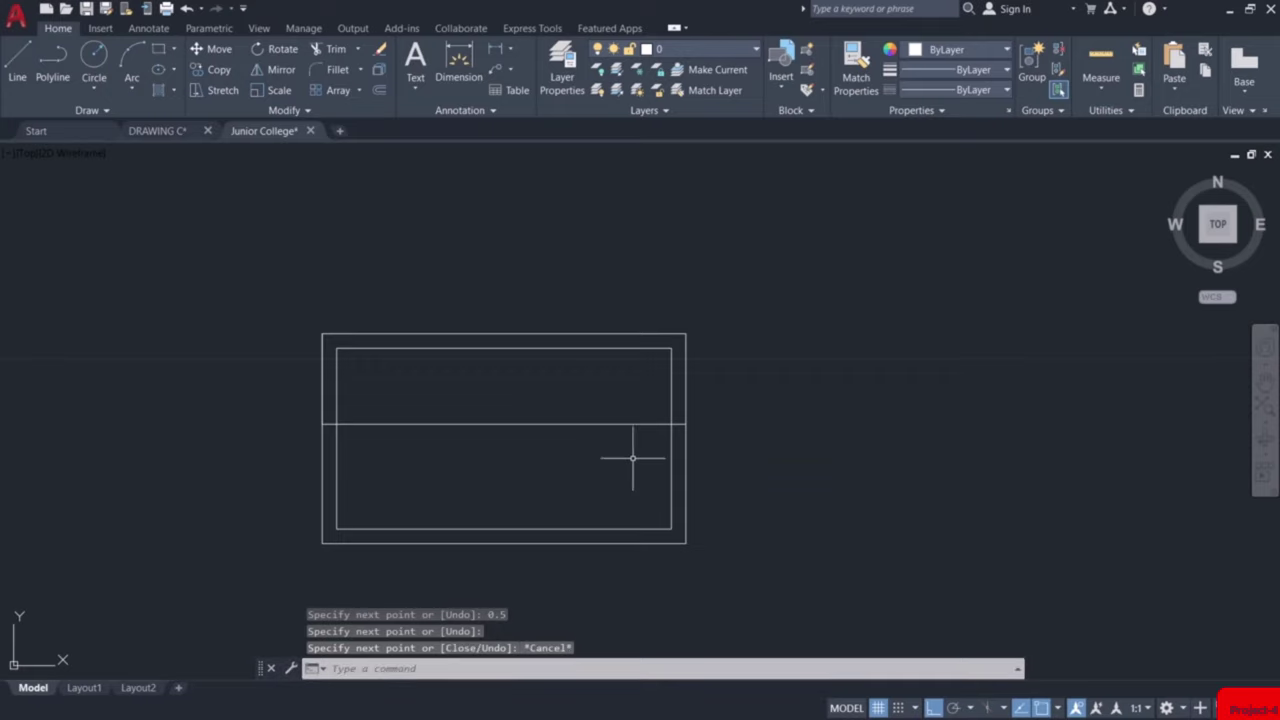
Trim the outer rectangle below the horizontal line and the part of that line inside the inner rectangle
{"action": "type", "text": "tr"}
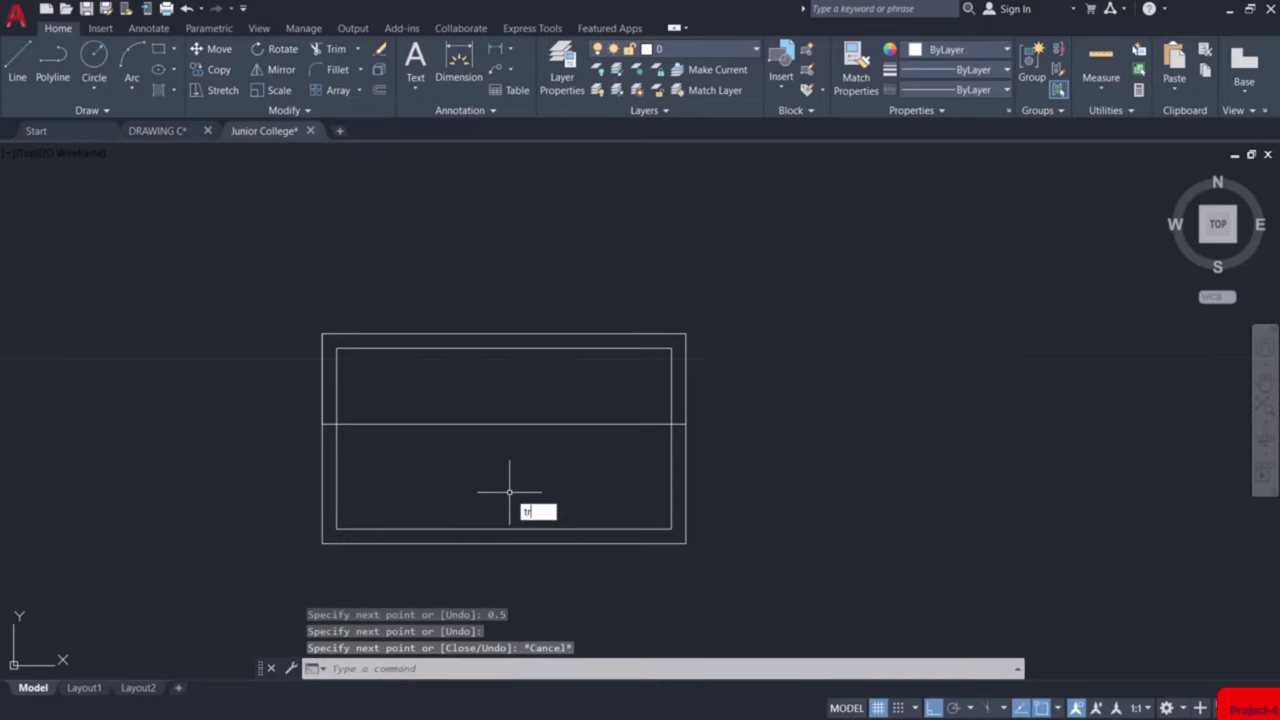
{"action": "key", "text": "Return"}
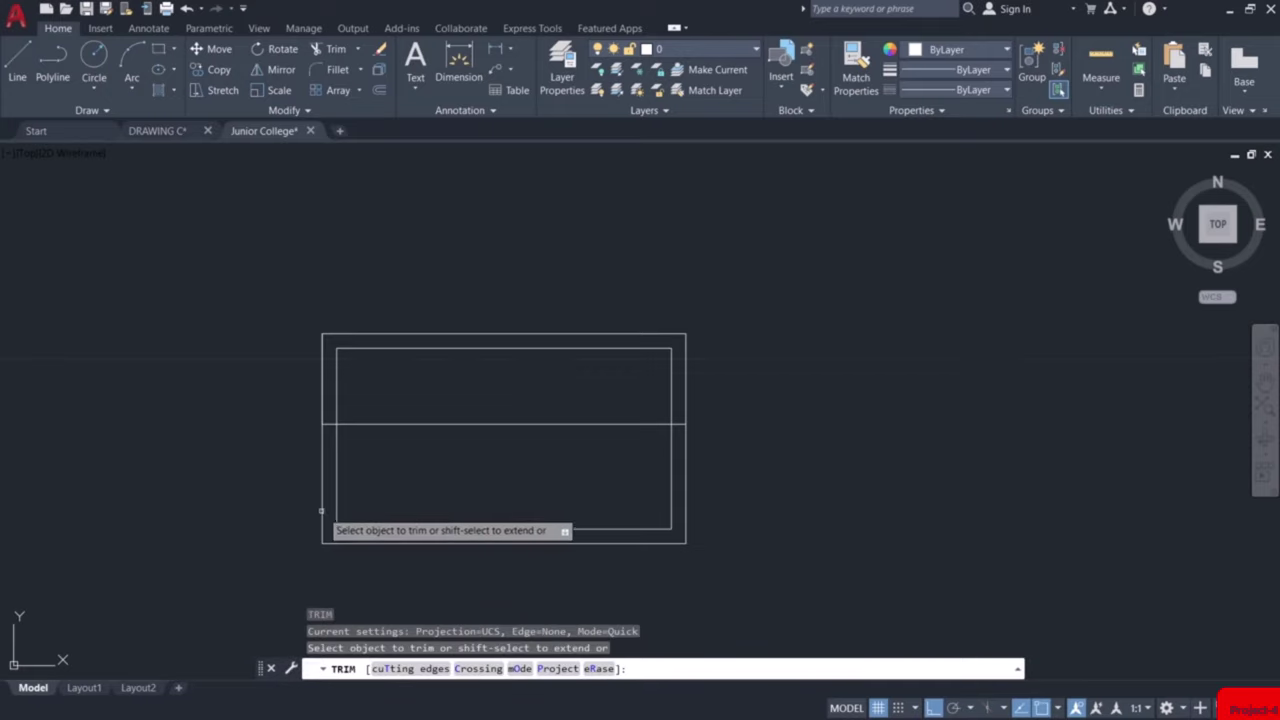
{"action": "left_click", "coordinate": [322, 509]}
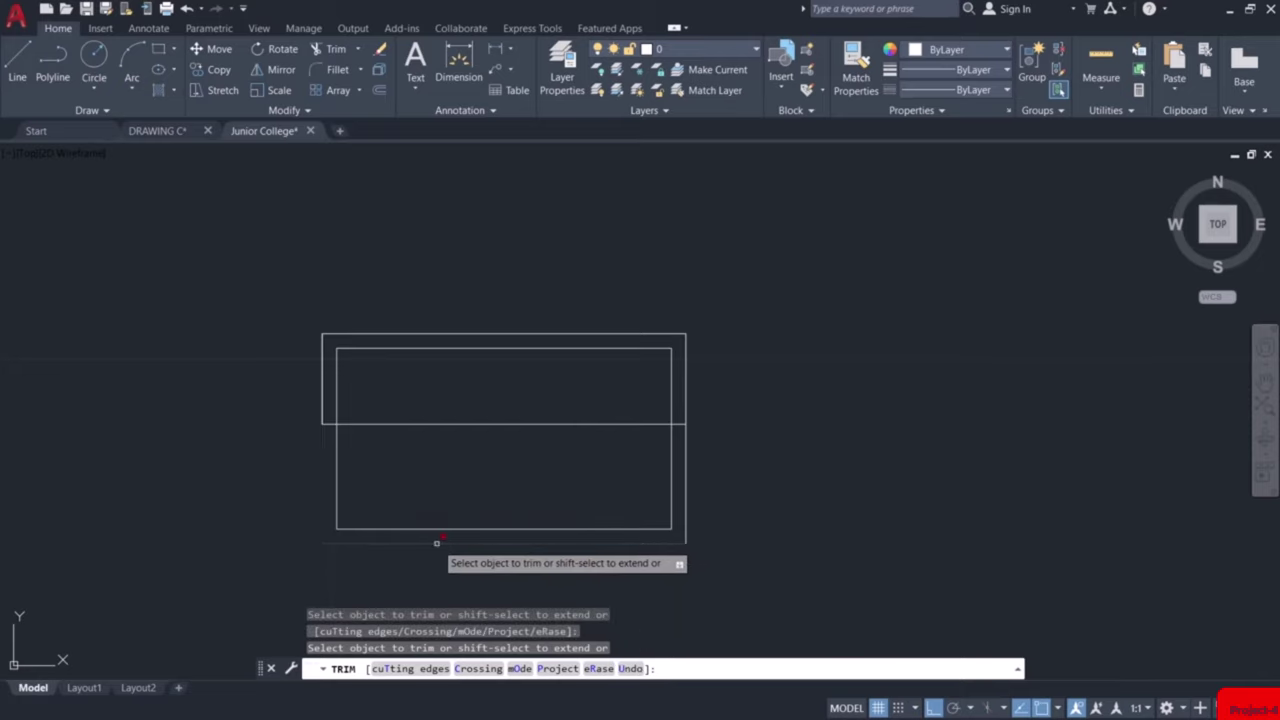
{"action": "left_click", "coordinate": [447, 542]}
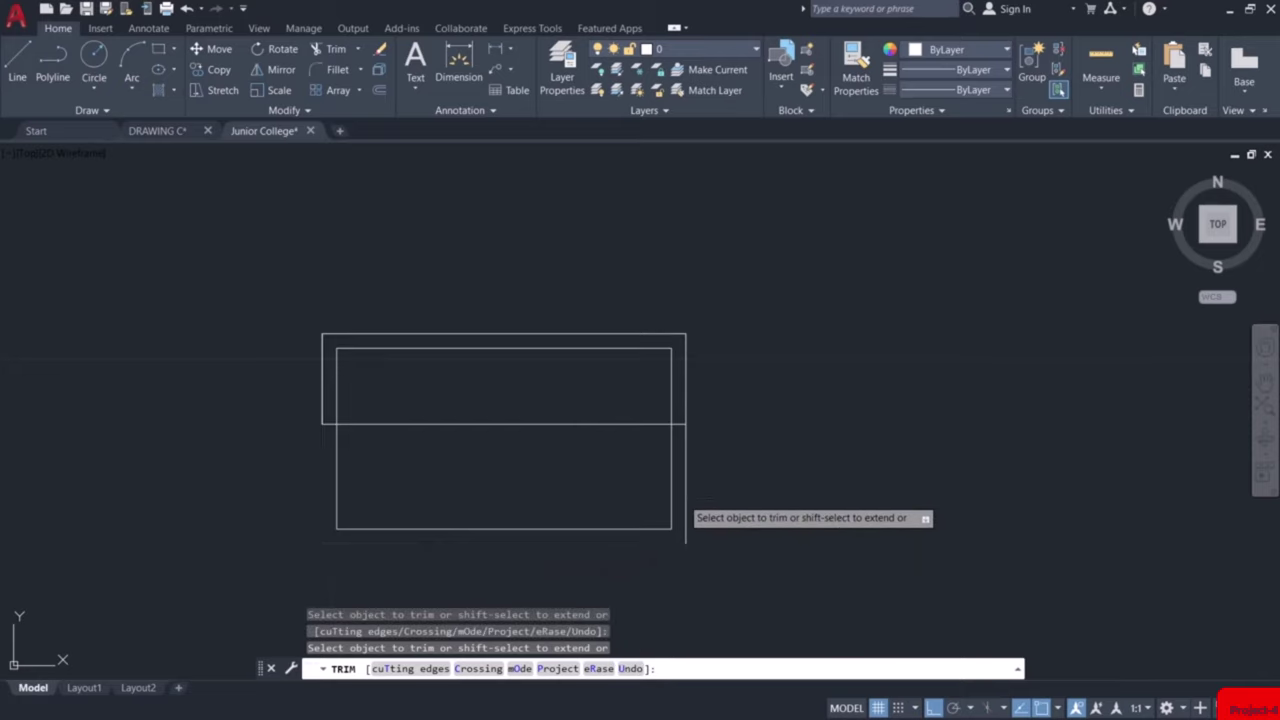
{"action": "left_click", "coordinate": [678, 505]}
{"action": "left_click", "coordinate": [697, 498]}
{"action": "key", "text": "Return"}
{"action": "left_click", "coordinate": [508, 375]}
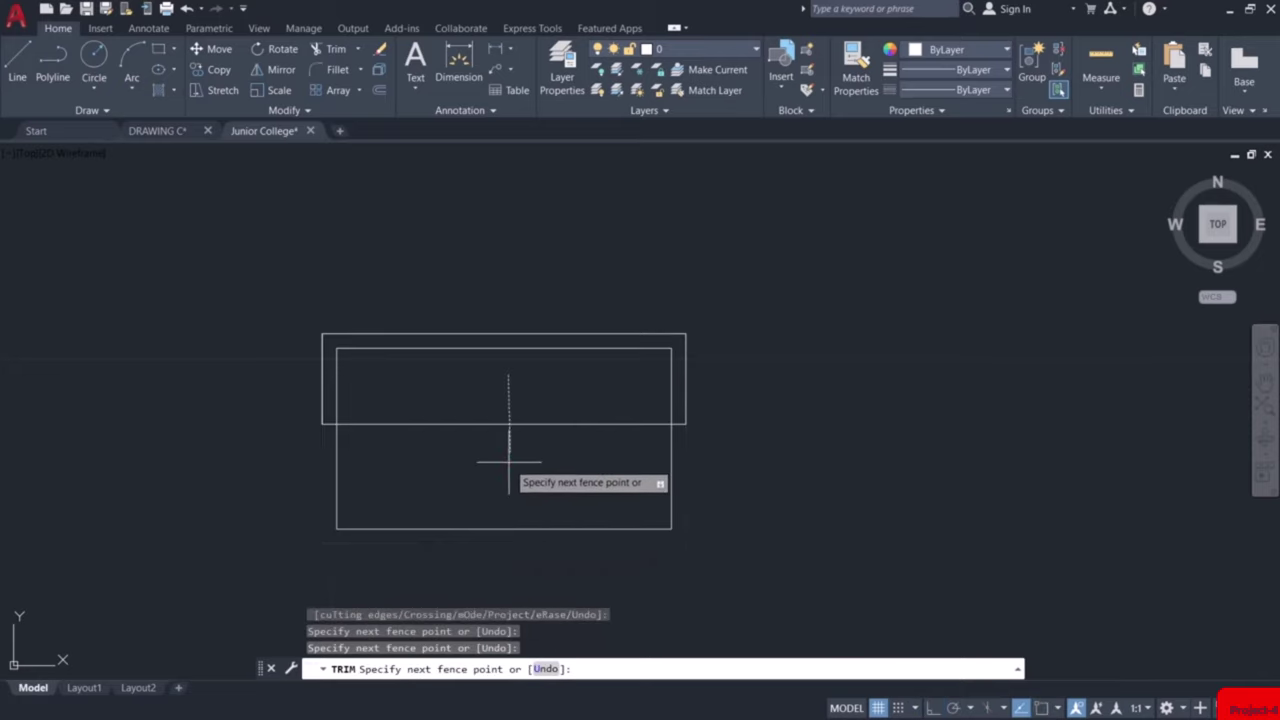
{"action": "left_click", "coordinate": [507, 465]}
{"action": "key", "text": "Return"}
{"action": "key", "text": "Escape"}
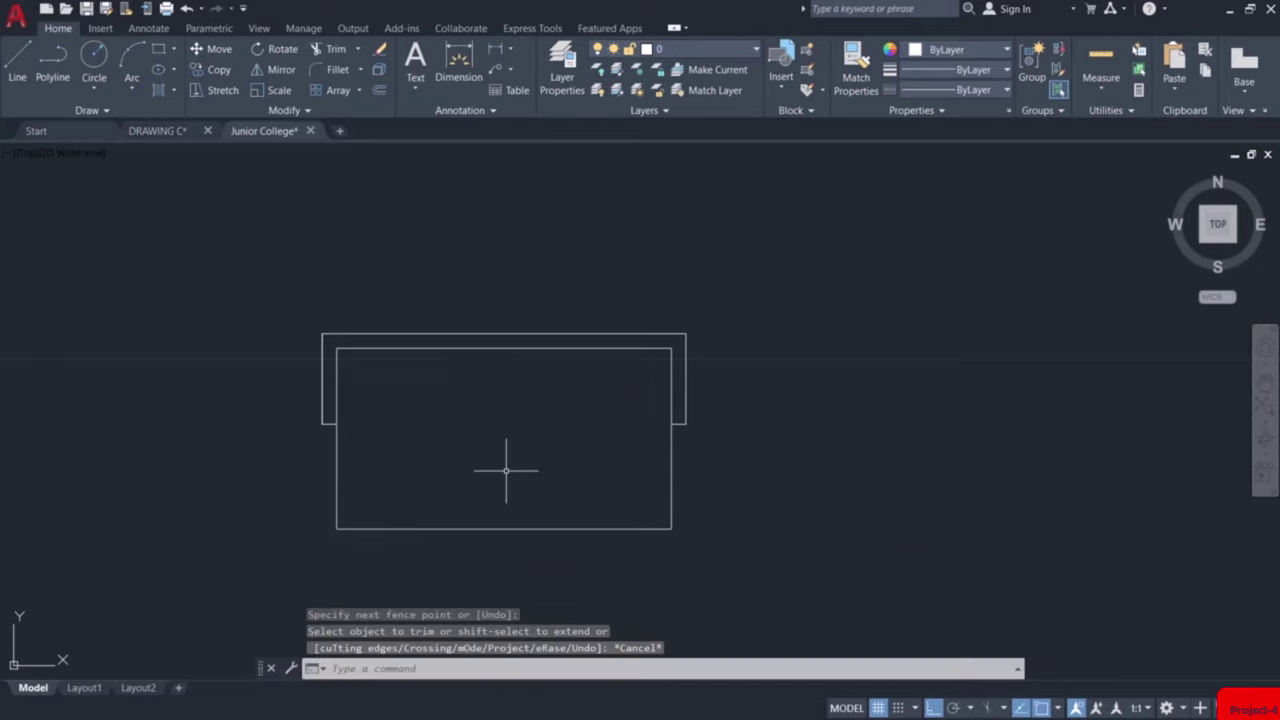
Change the colour of the inner rectangle and the trimmed outer outline to magenta, colour 210
{"action": "scroll", "coordinate": [766, 294], "scroll_direction": "down", "scroll_amount": 3}
{"action": "left_click", "coordinate": [766, 296]}
{"action": "left_click", "coordinate": [443, 517]}
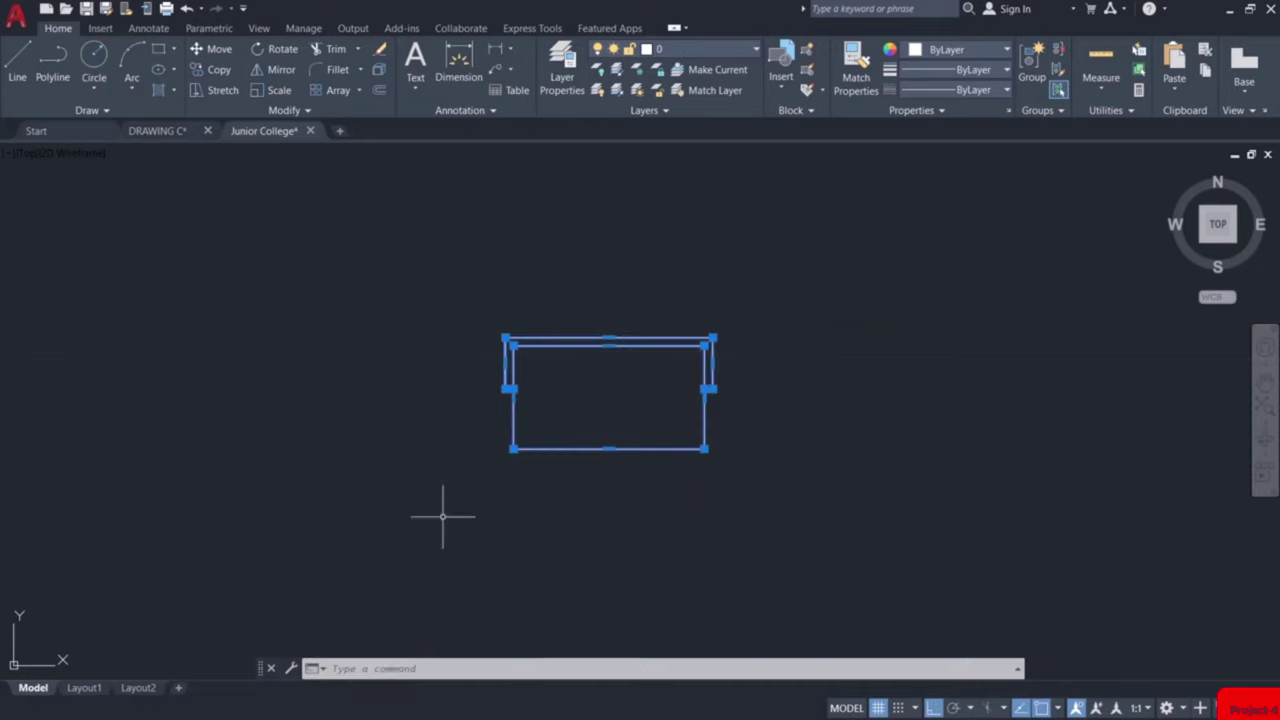
{"action": "left_click", "coordinate": [944, 52]}
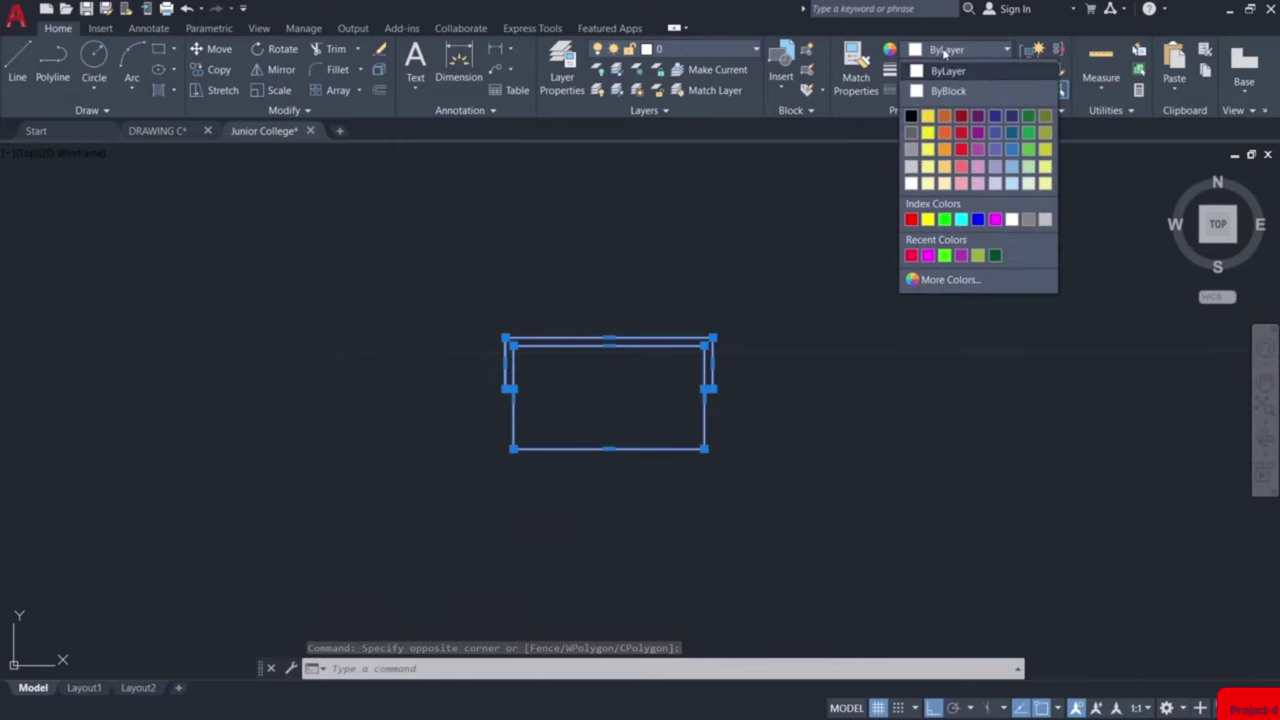
{"action": "left_click", "coordinate": [929, 256]}
{"action": "key", "text": "Escape"}
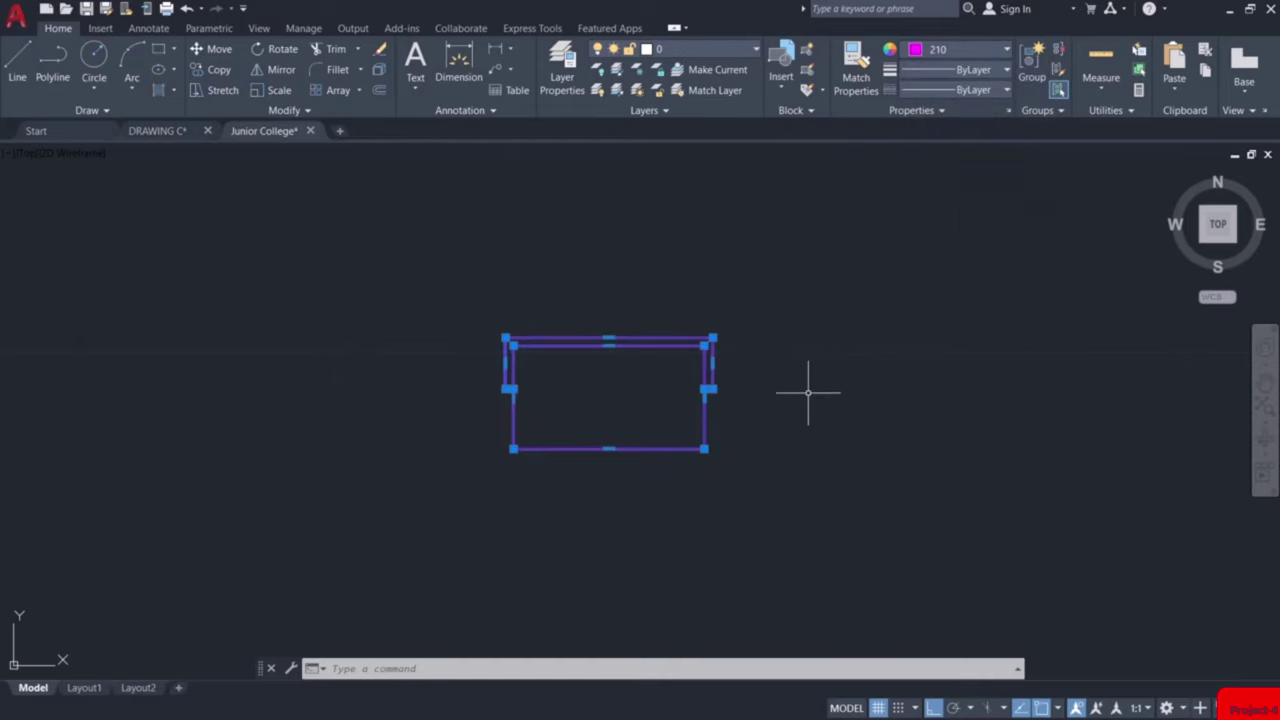
{"action": "left_click", "coordinate": [785, 392]}
{"action": "key", "text": "Escape"}
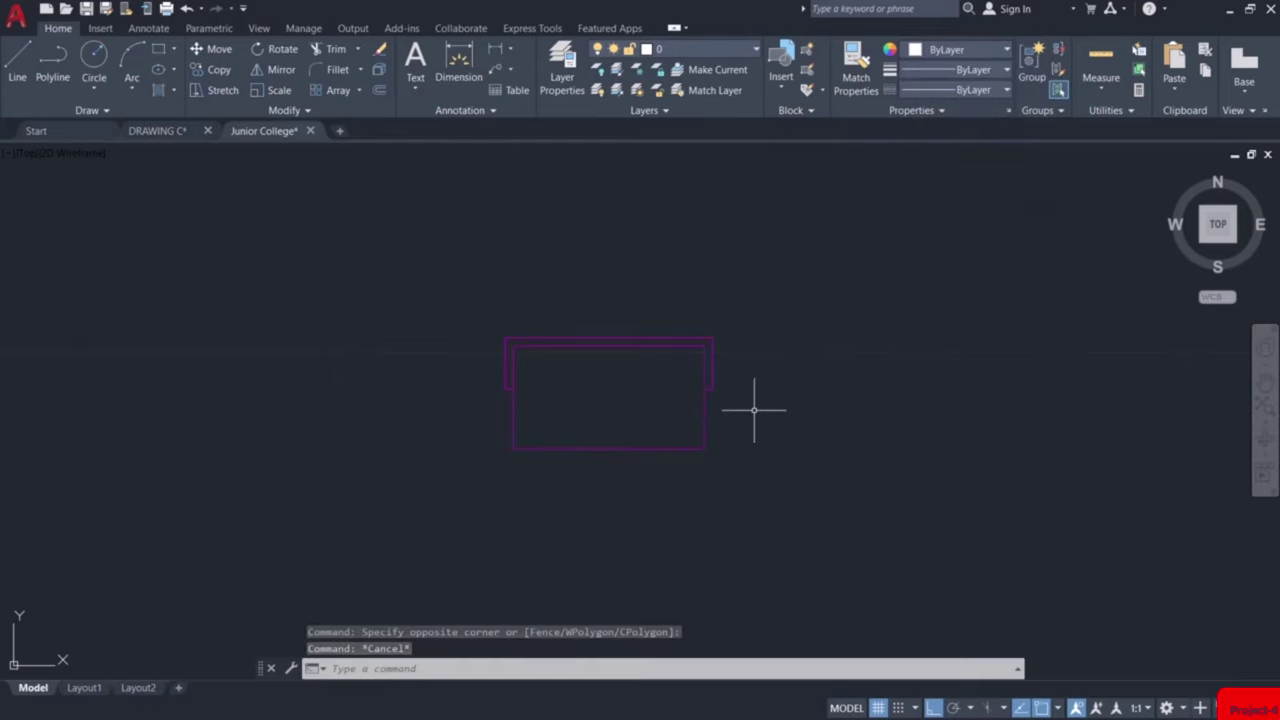
Start a block definition for the magenta outline and begin specifying its insertion base point
{"action": "type", "text": "bloc"}
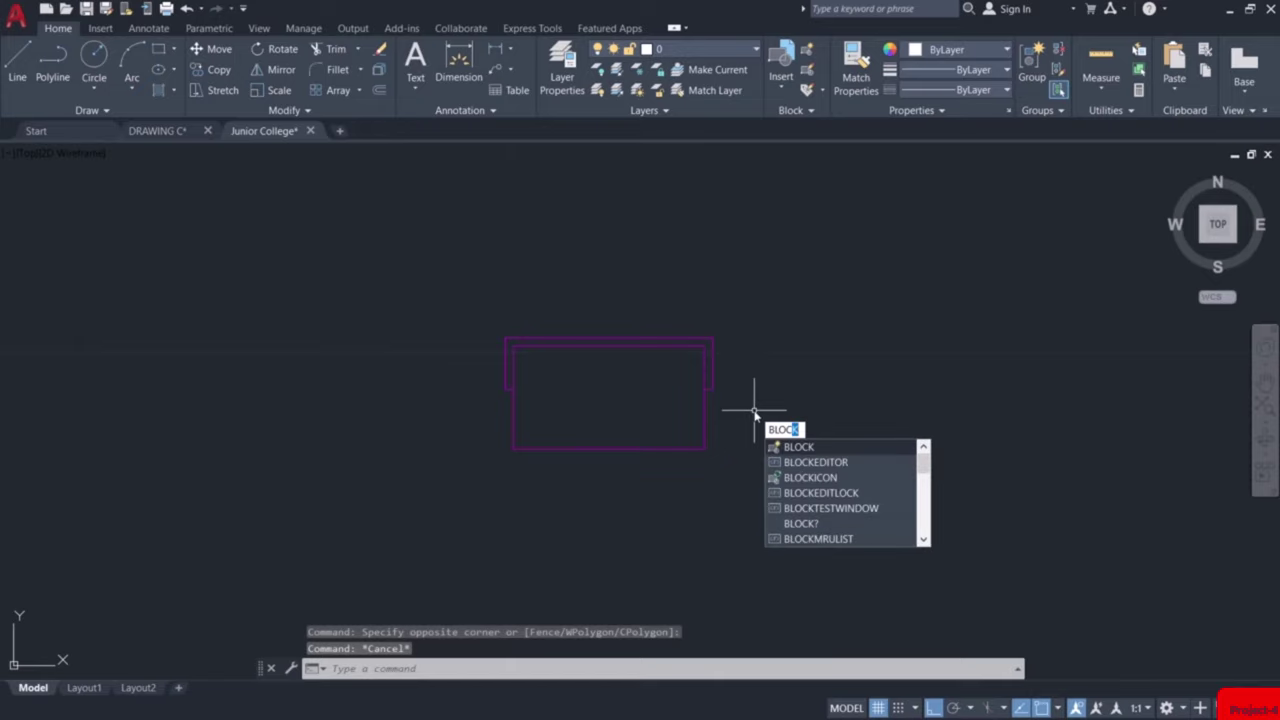
{"action": "key", "text": "Escape"}
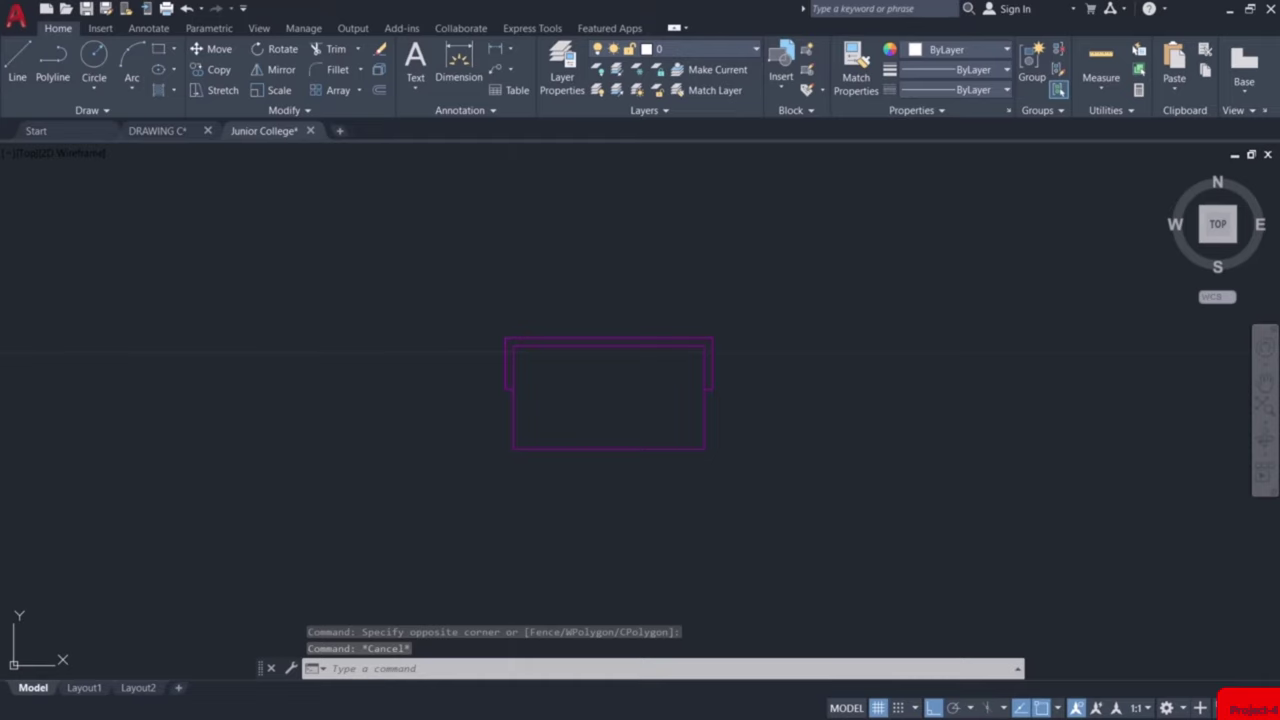
{"action": "type", "text": "b"}
{"action": "key", "text": "Return"}
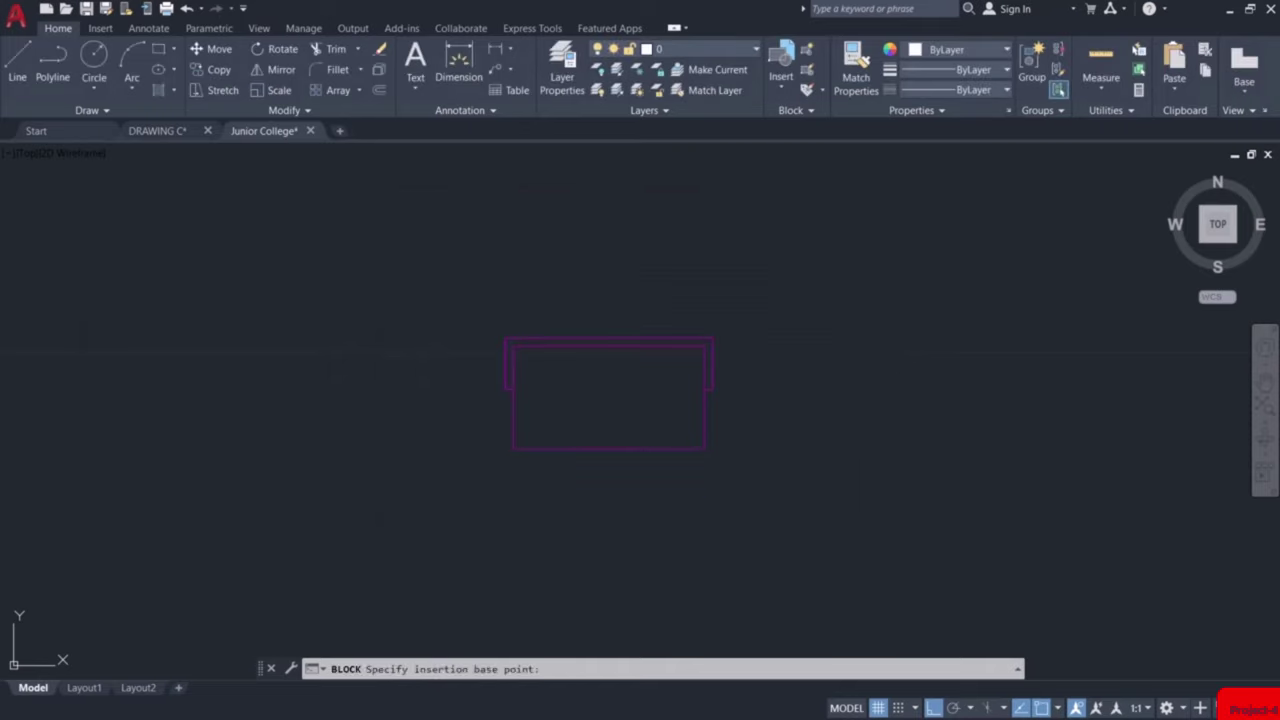
Define the five window objects as a block named Window, with its base point at the rectangle's lower-left corner and Convert to block
{"action": "left_click", "coordinate": [513, 449]}
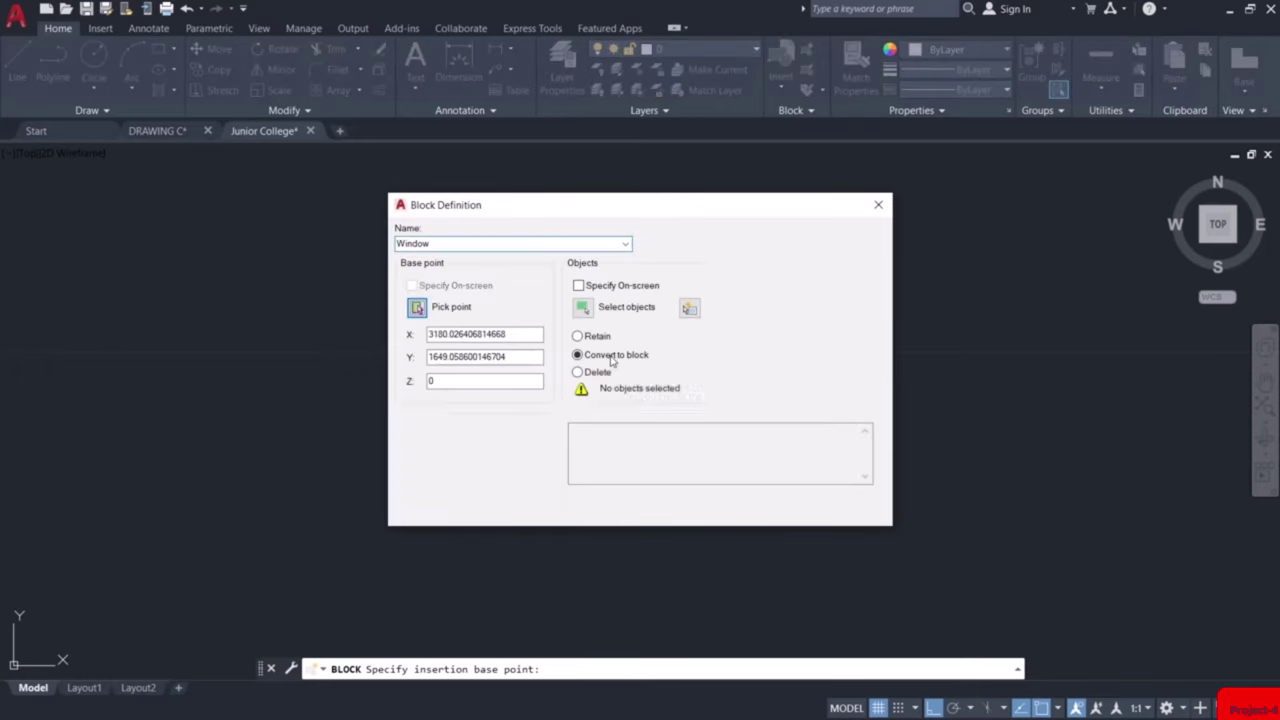
{"action": "left_click", "coordinate": [584, 308]}
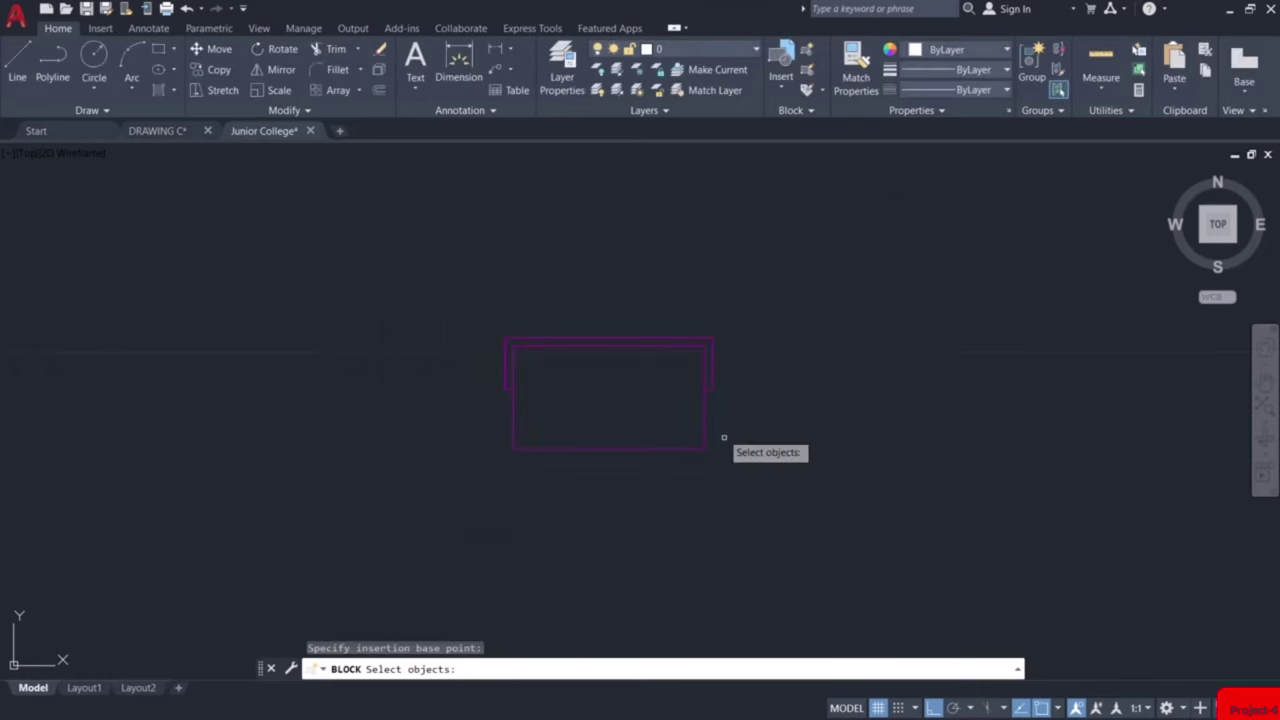
{"action": "left_click", "coordinate": [752, 300]}
{"action": "left_click", "coordinate": [474, 483]}
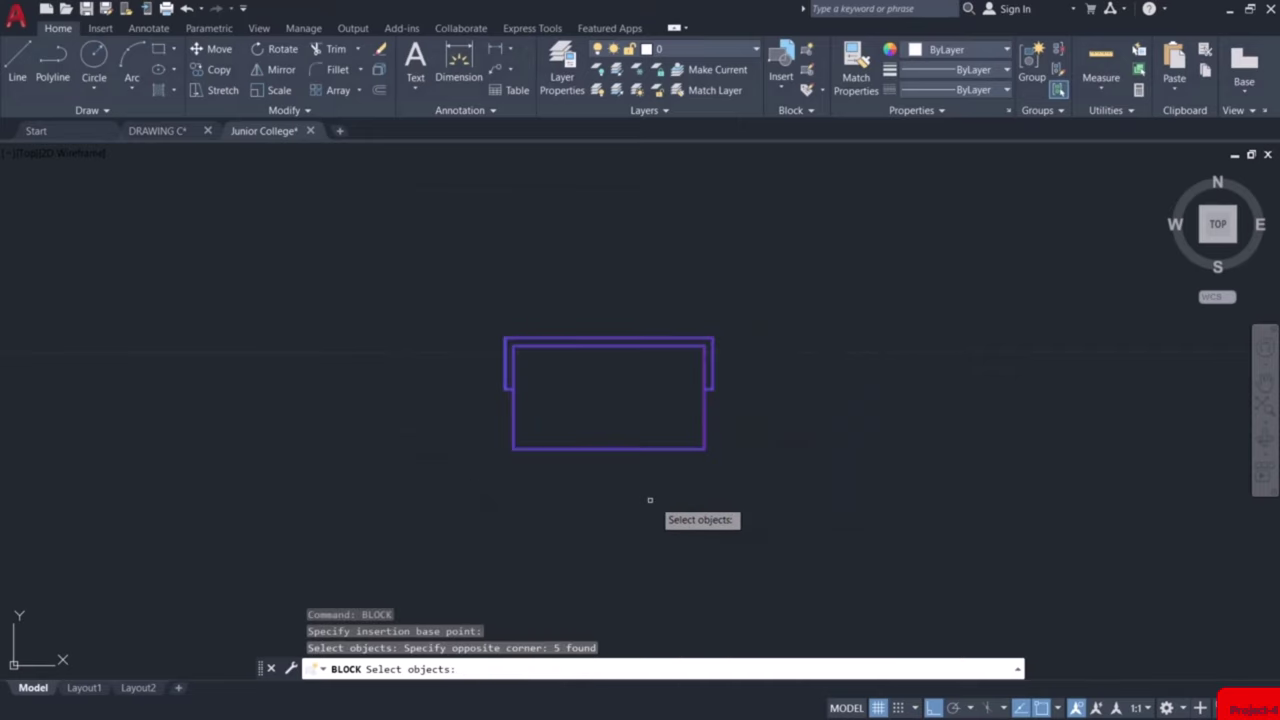
{"action": "key", "text": "Return"}
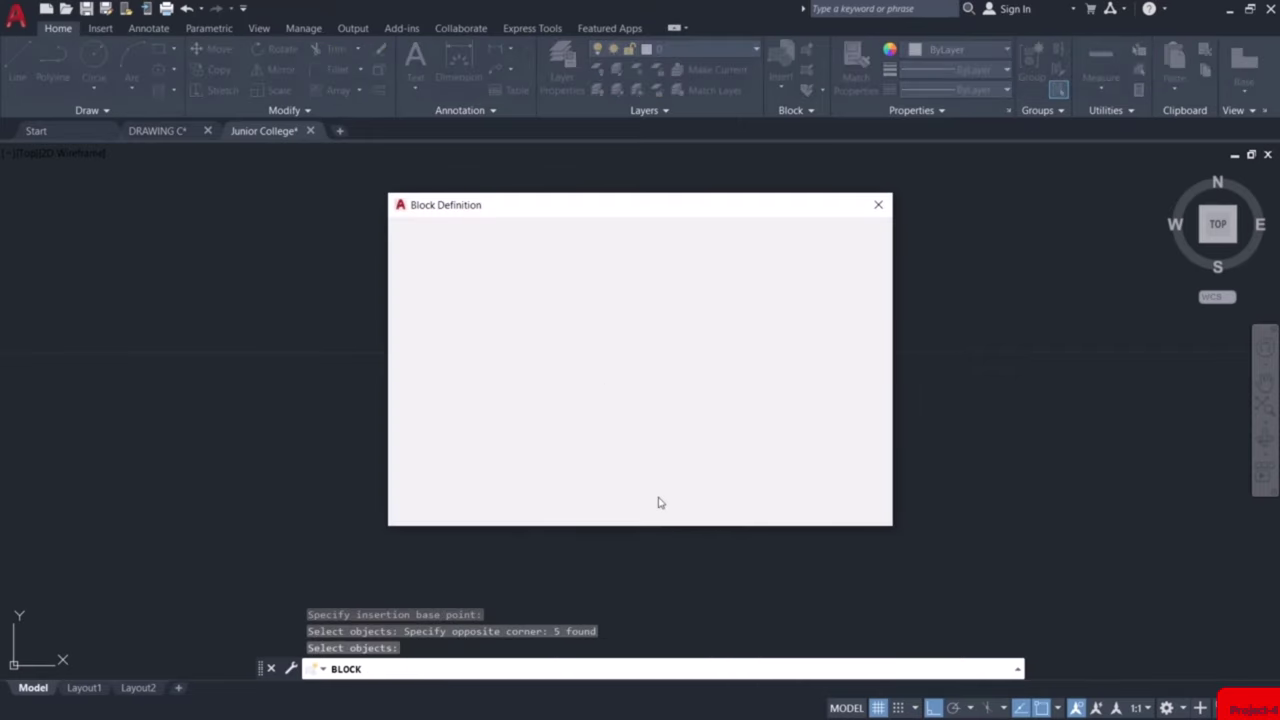
{"action": "left_click", "coordinate": [703, 508]}
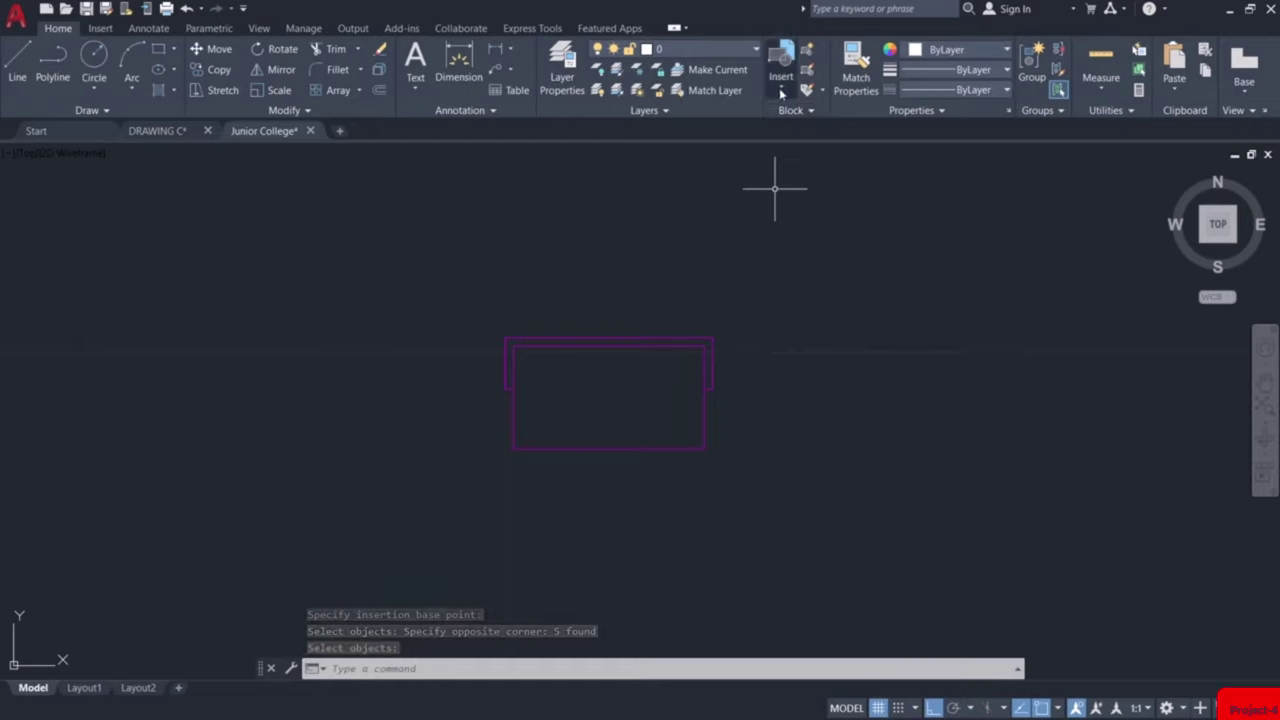
Erase the source window drawing from the model now that its block is defined
{"action": "left_click", "coordinate": [780, 90]}
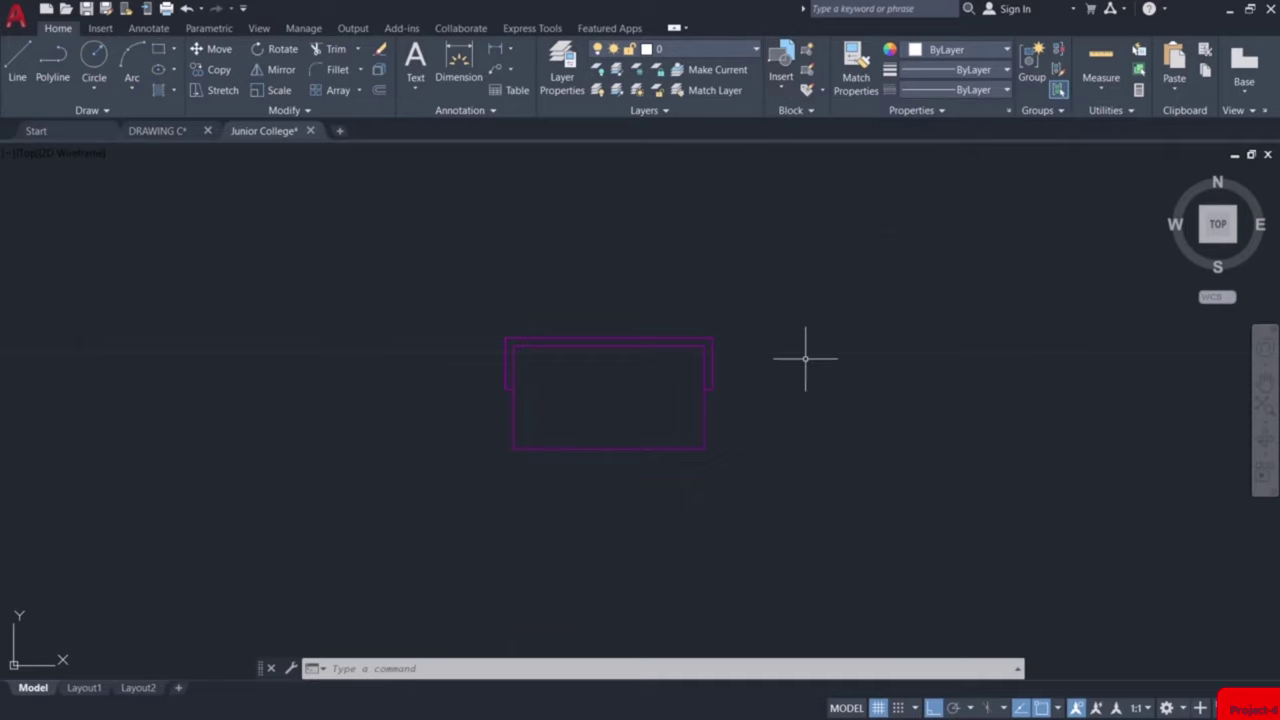
{"action": "left_click", "coordinate": [770, 290]}
{"action": "left_click", "coordinate": [423, 515]}
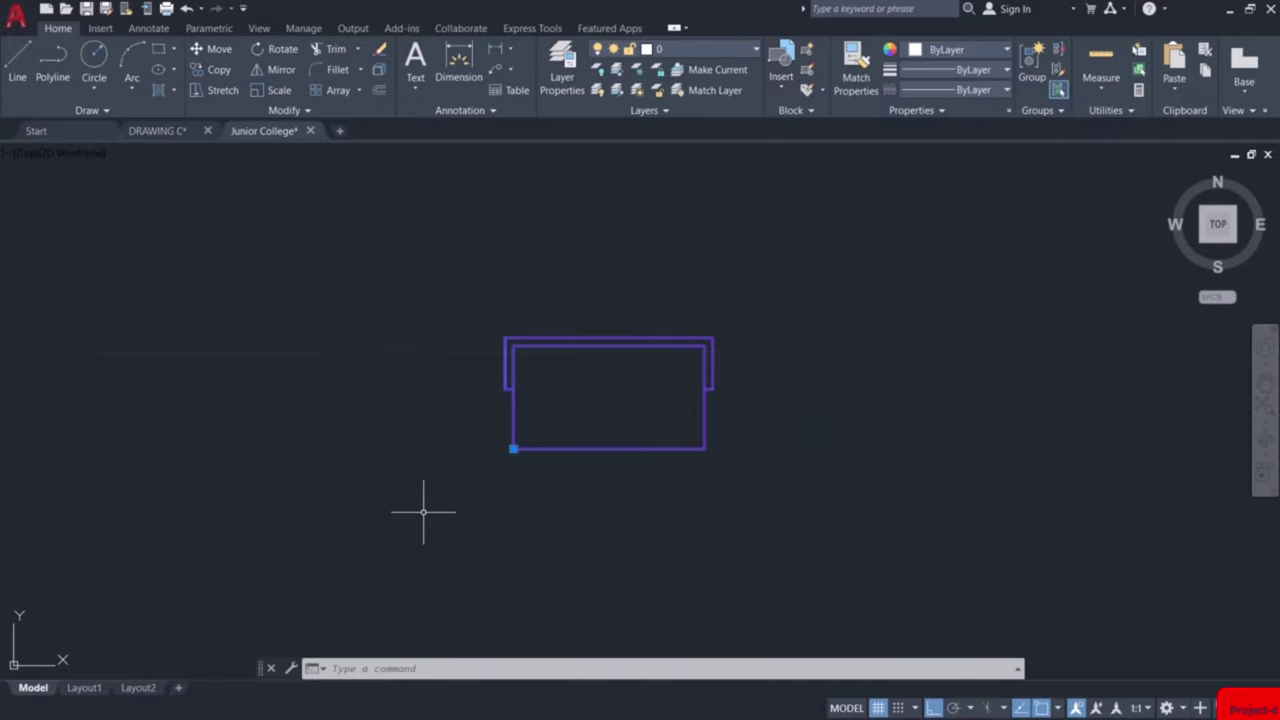
{"action": "key", "text": "Delete"}
Draw vertical construction lines through both ends of the left window in the Record Room's lower wall on the ground floor plan
{"action": "middle_click_drag", "start_coordinate": [1090, 480], "coordinate": [634, 457]}
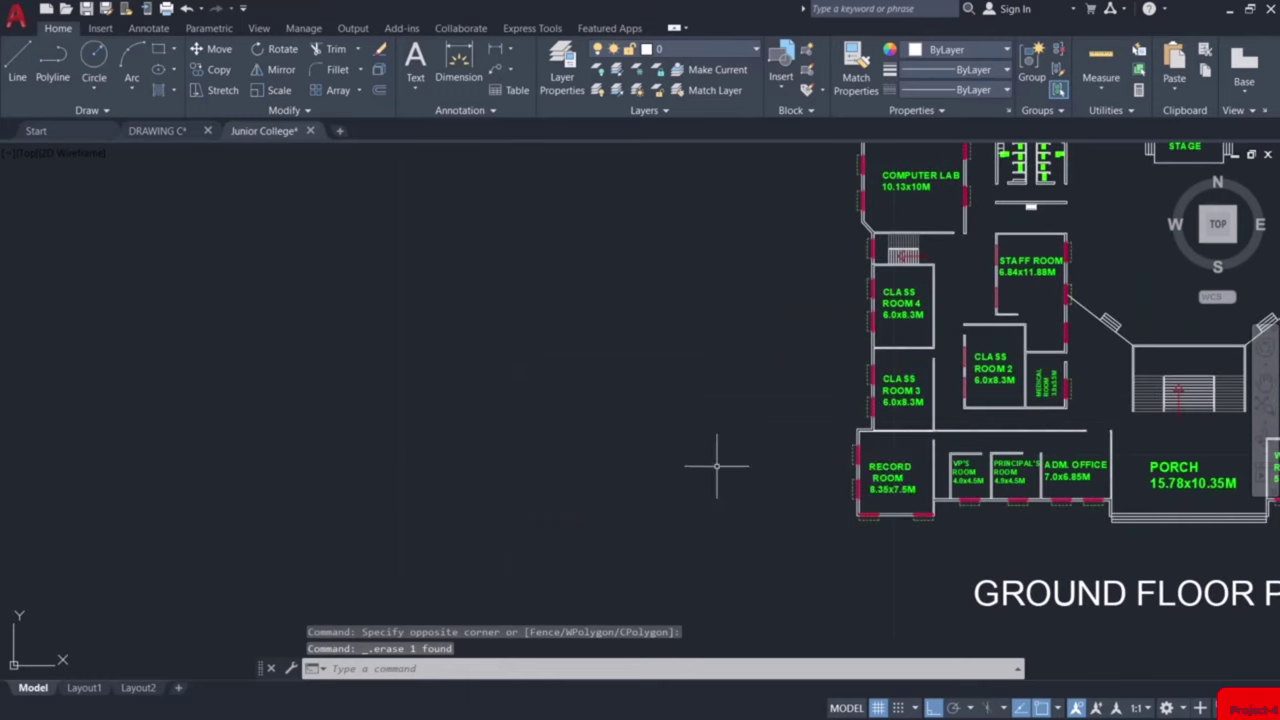
{"action": "middle_click_drag", "start_coordinate": [897, 487], "coordinate": [599, 391]}
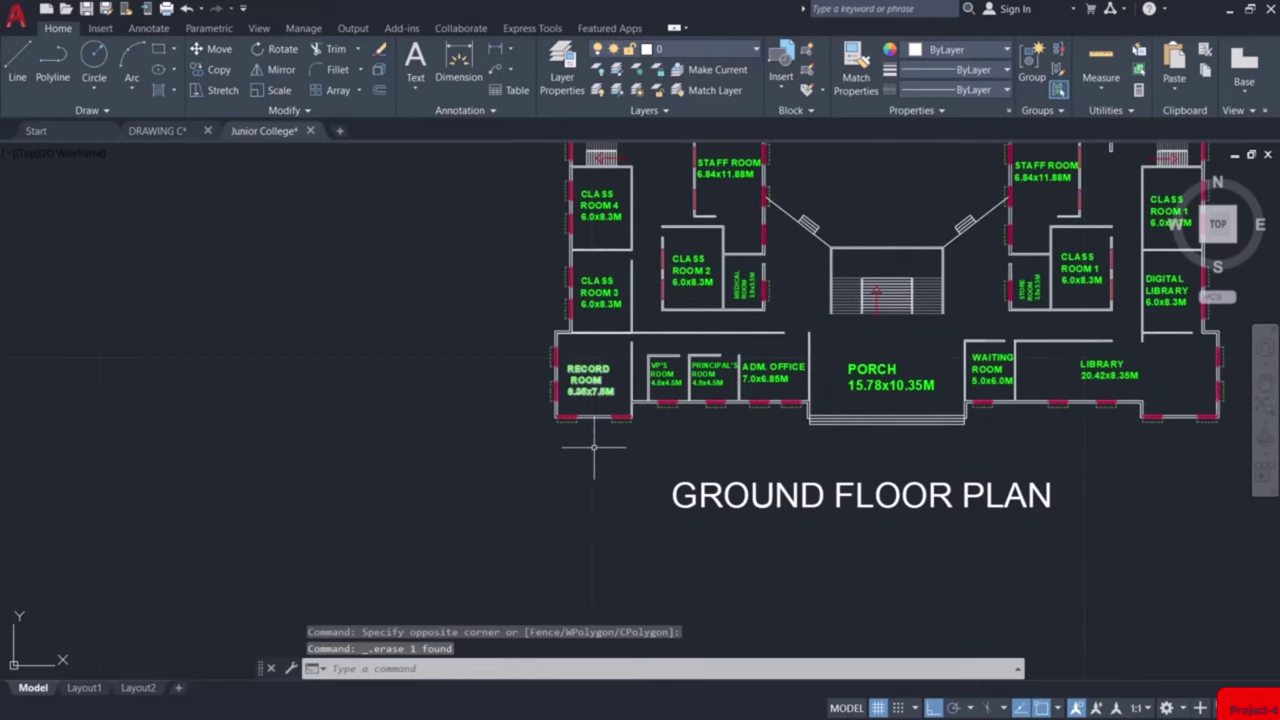
{"action": "scroll", "coordinate": [578, 428], "scroll_direction": "up", "scroll_amount": 4}
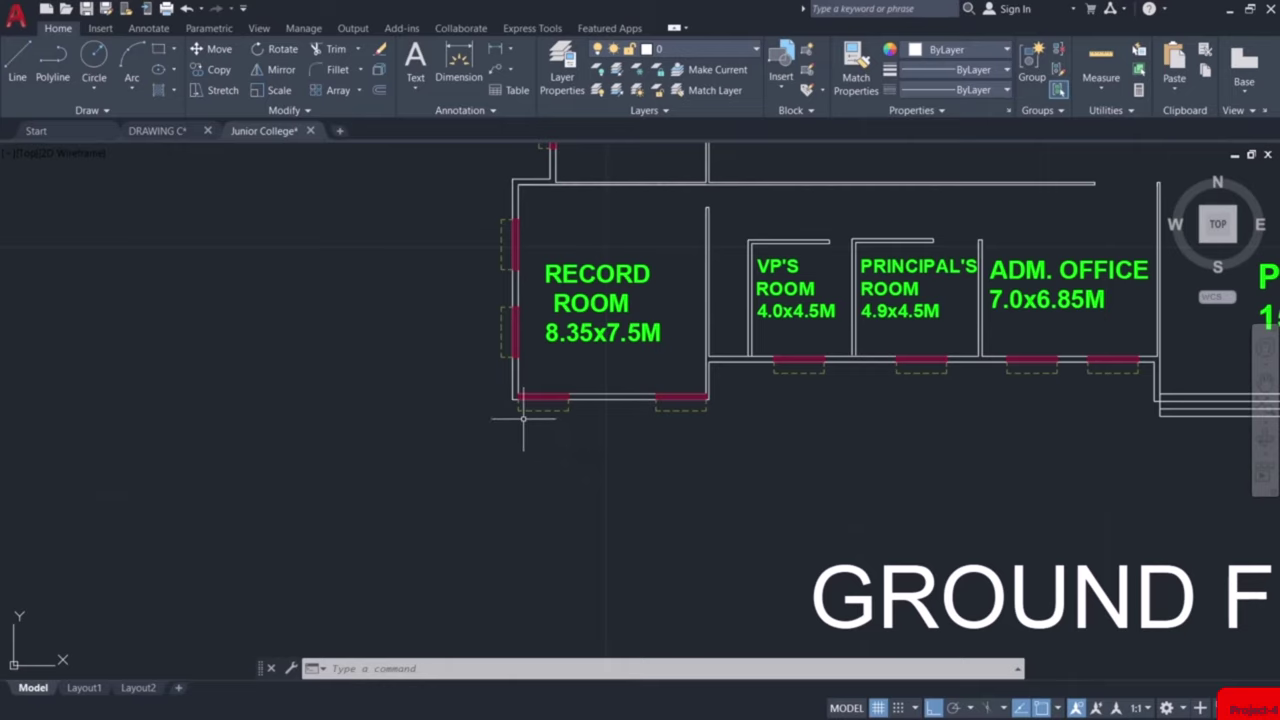
{"action": "type", "text": "l"}
{"action": "key", "text": "Return"}
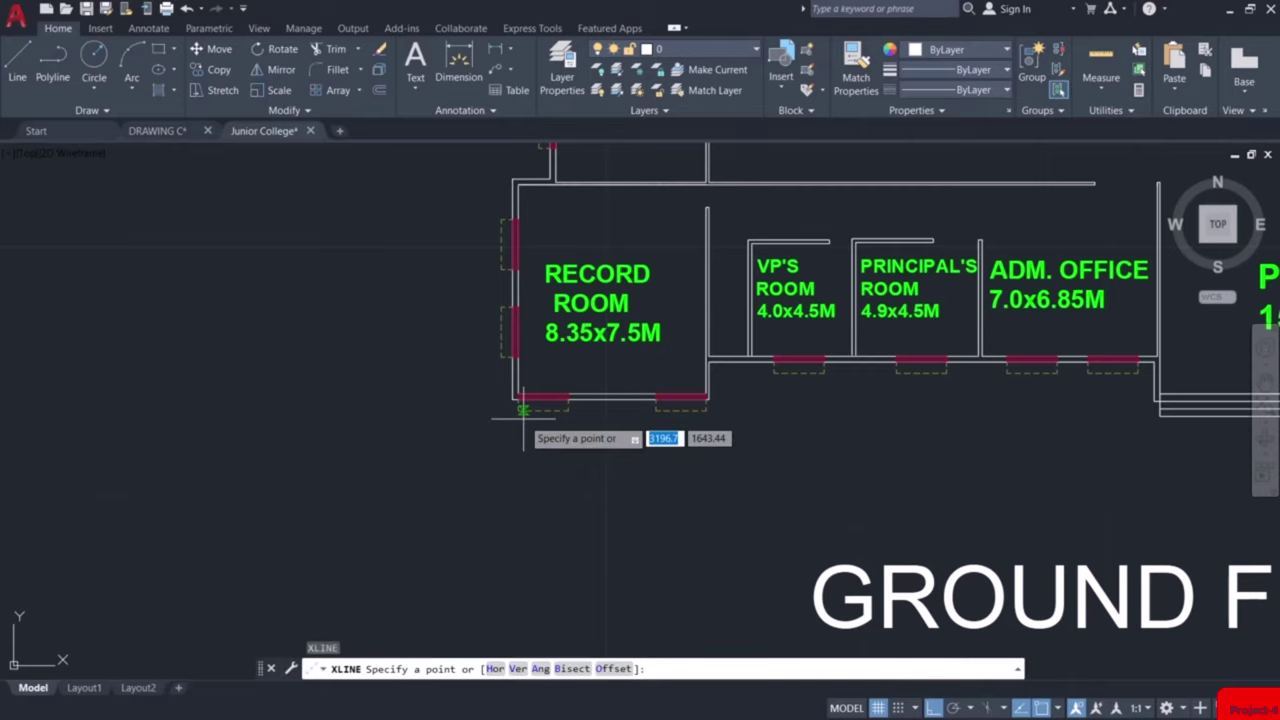
{"action": "type", "text": "v"}
{"action": "key", "text": "Return"}
{"action": "scroll", "coordinate": [521, 412], "scroll_direction": "up", "scroll_amount": 3}
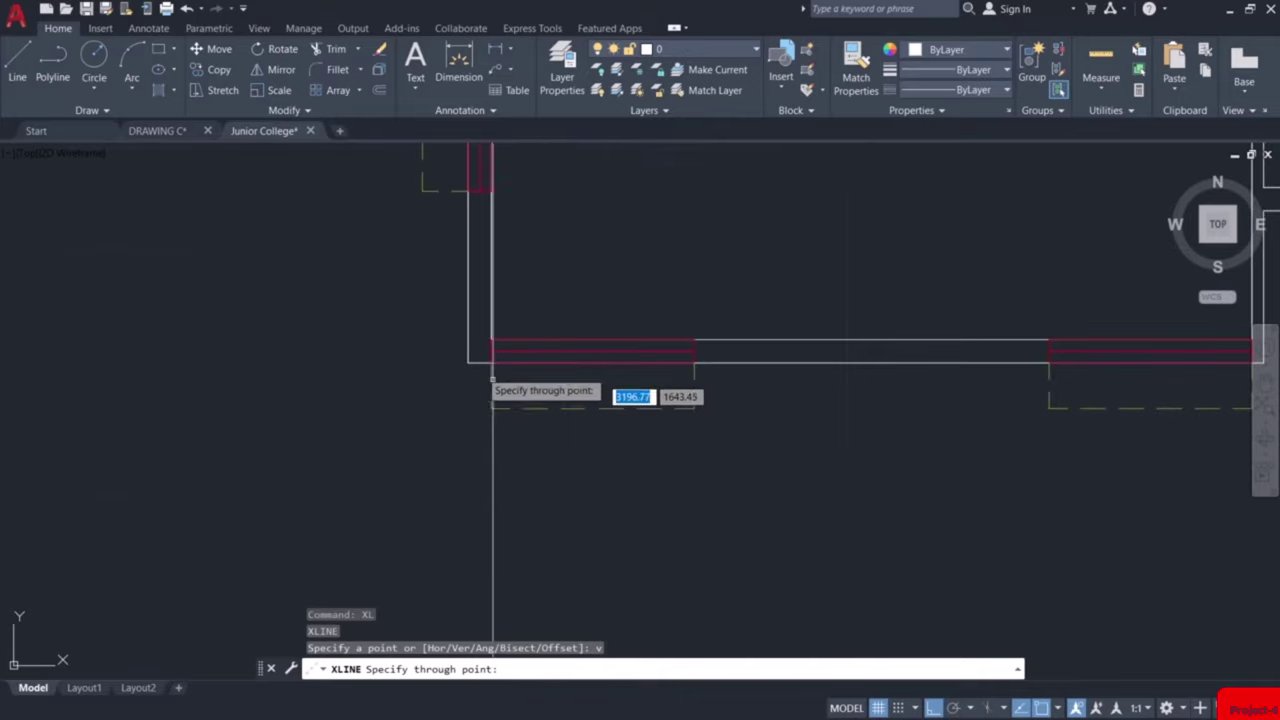
{"action": "left_click", "coordinate": [491, 363]}
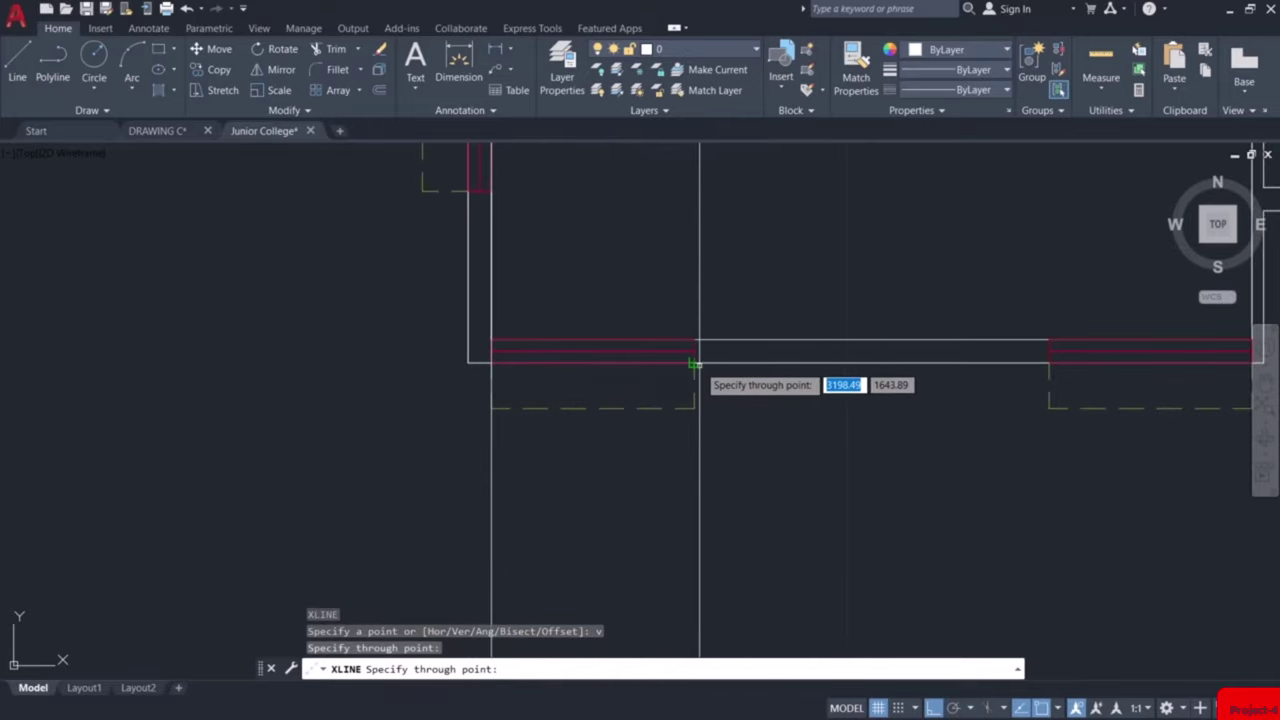
{"action": "left_click", "coordinate": [694, 363]}
Place vertical construction lines through both ends of the right window in the Record Room's lower wall
{"action": "middle_click_drag", "start_coordinate": [803, 366], "coordinate": [710, 373]}
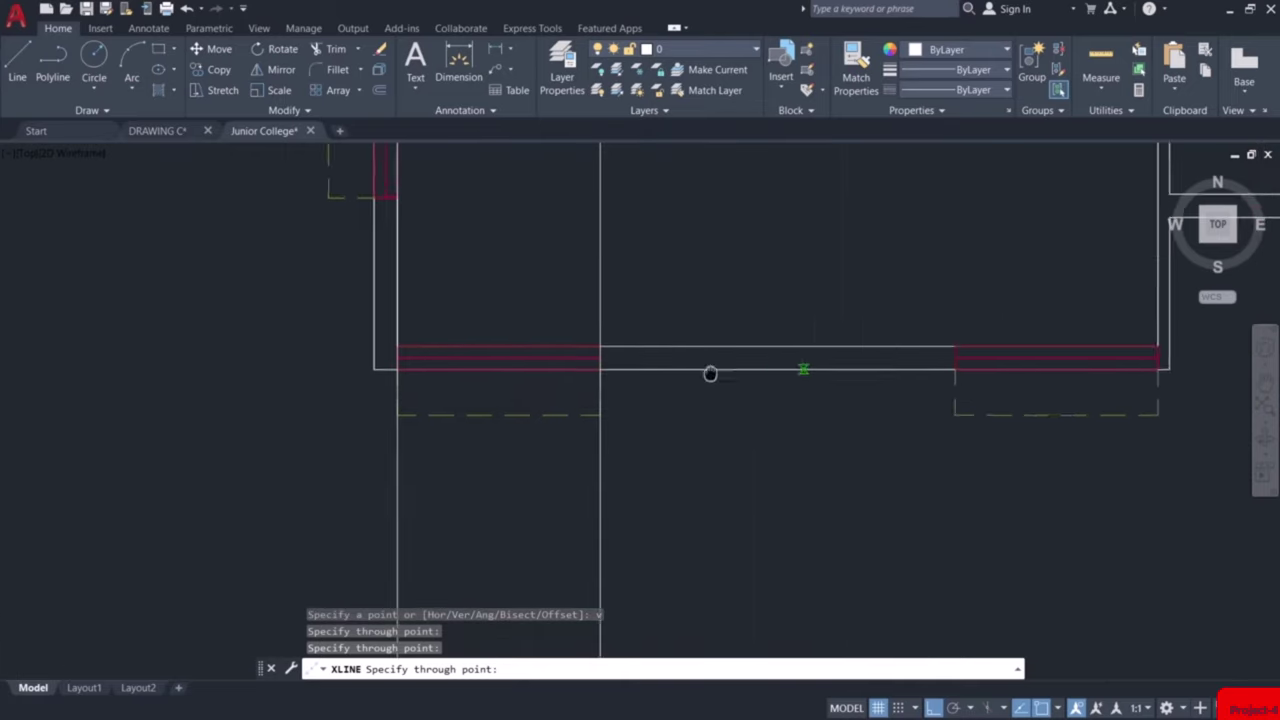
{"action": "scroll", "coordinate": [711, 371], "scroll_direction": "up", "scroll_amount": 5}
{"action": "left_click", "coordinate": [797, 371]}
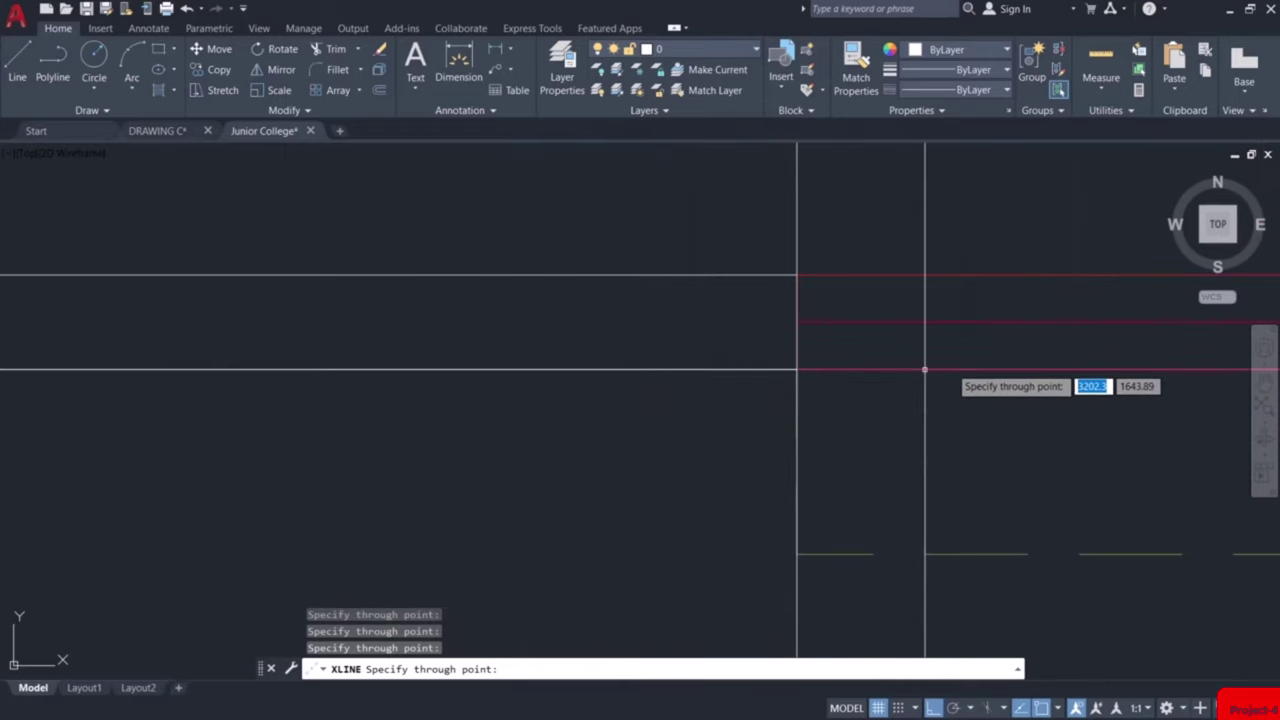
{"action": "middle_click_drag", "start_coordinate": [924, 370], "coordinate": [327, 364]}
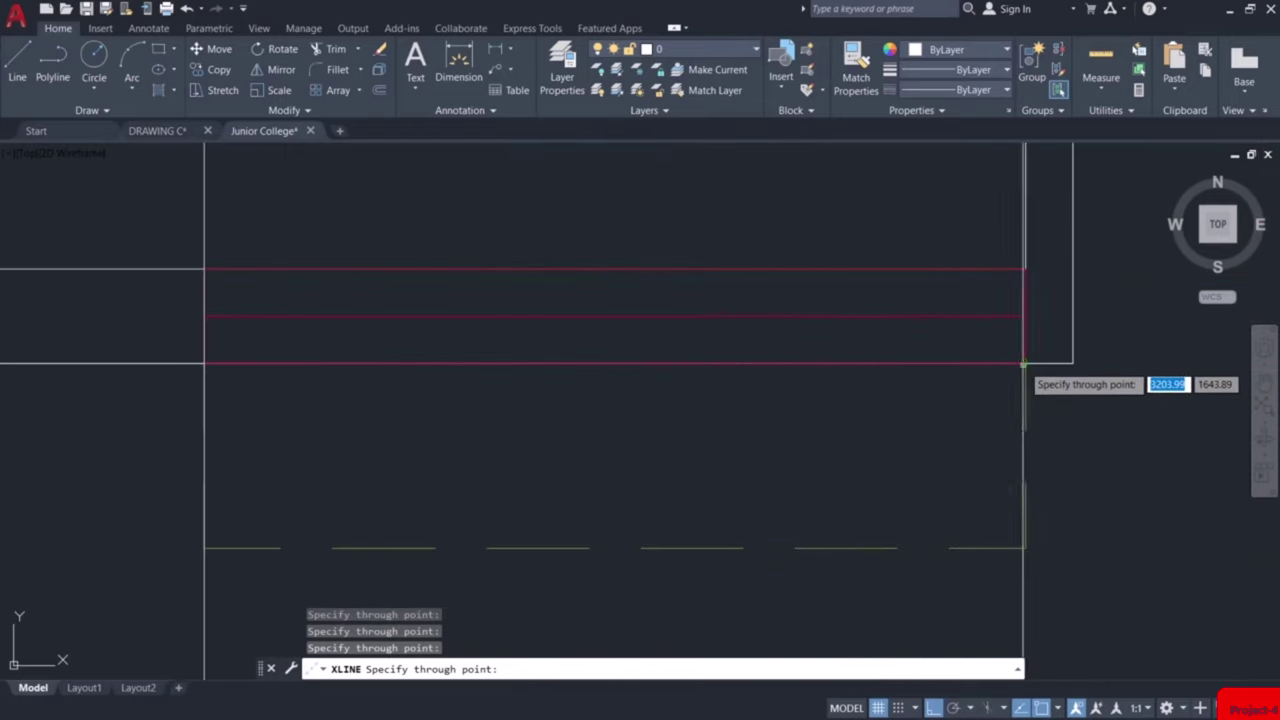
{"action": "scroll", "coordinate": [1029, 365], "scroll_direction": "down", "scroll_amount": 3}
Place vertical construction lines through both ends of the VP's Room window
{"action": "middle_click_drag", "start_coordinate": [1086, 389], "coordinate": [349, 420]}
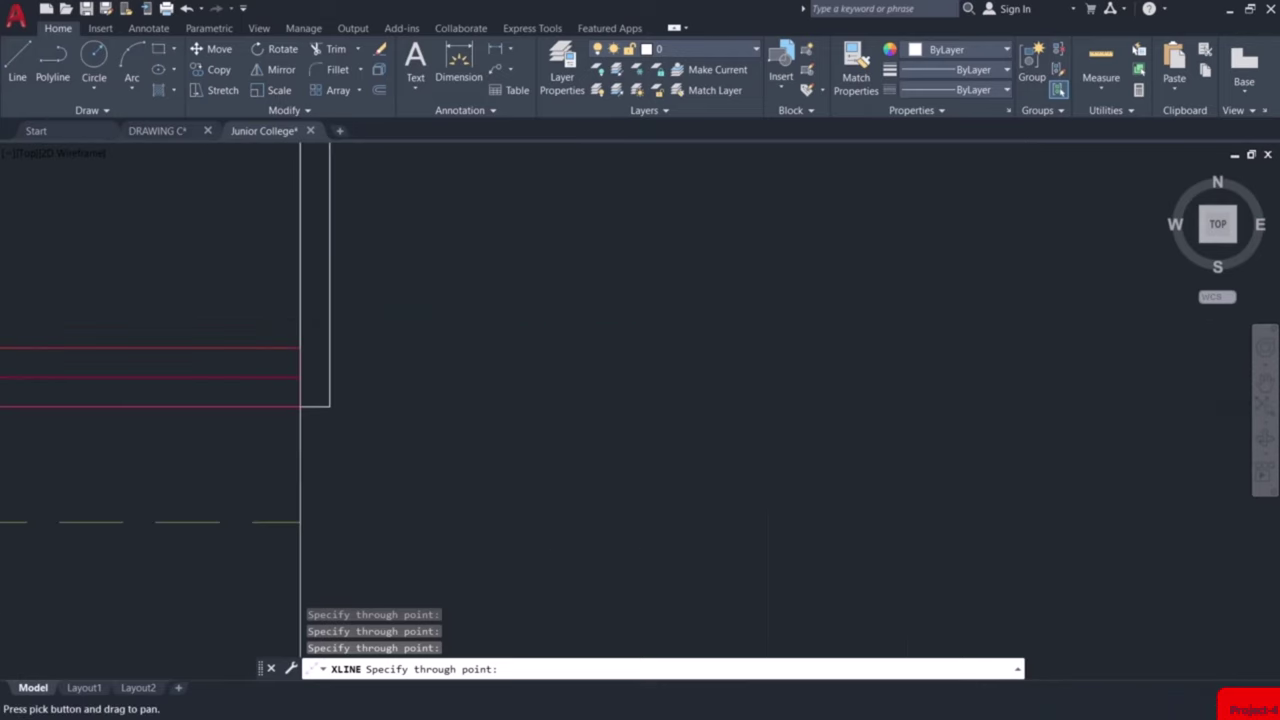
{"action": "scroll", "coordinate": [452, 342], "scroll_direction": "down", "scroll_amount": 3}
{"action": "scroll", "coordinate": [612, 282], "scroll_direction": "up", "scroll_amount": 5}
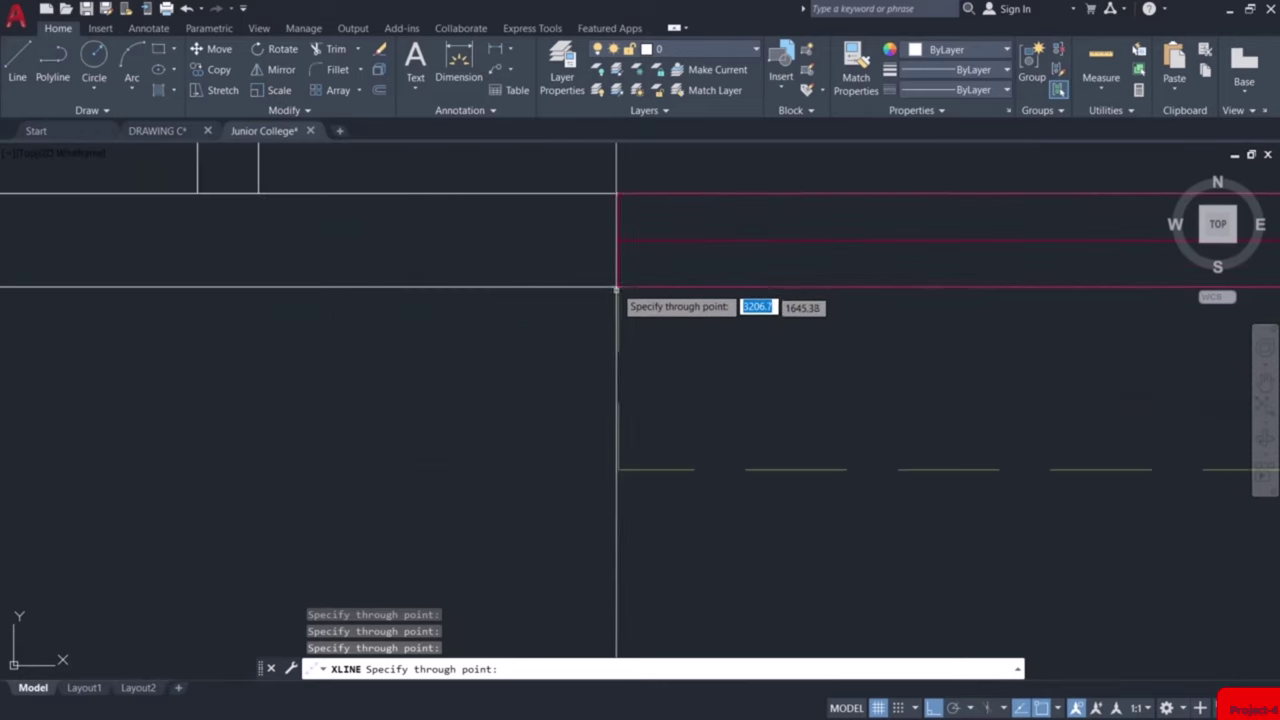
{"action": "scroll", "coordinate": [618, 290], "scroll_direction": "down", "scroll_amount": 5}
{"action": "middle_click_drag", "start_coordinate": [711, 343], "coordinate": [591, 376]}
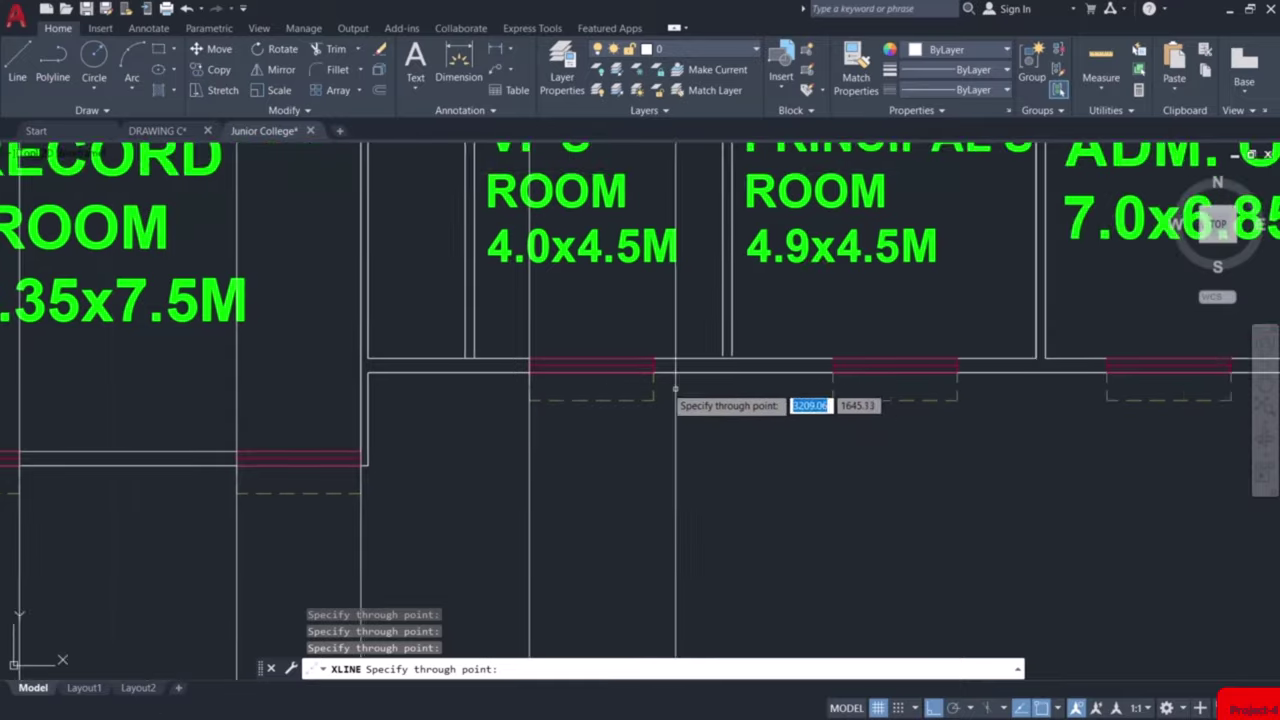
{"action": "scroll", "coordinate": [675, 390], "scroll_direction": "up", "scroll_amount": 5}
{"action": "scroll", "coordinate": [820, 374], "scroll_direction": "down", "scroll_amount": 4}
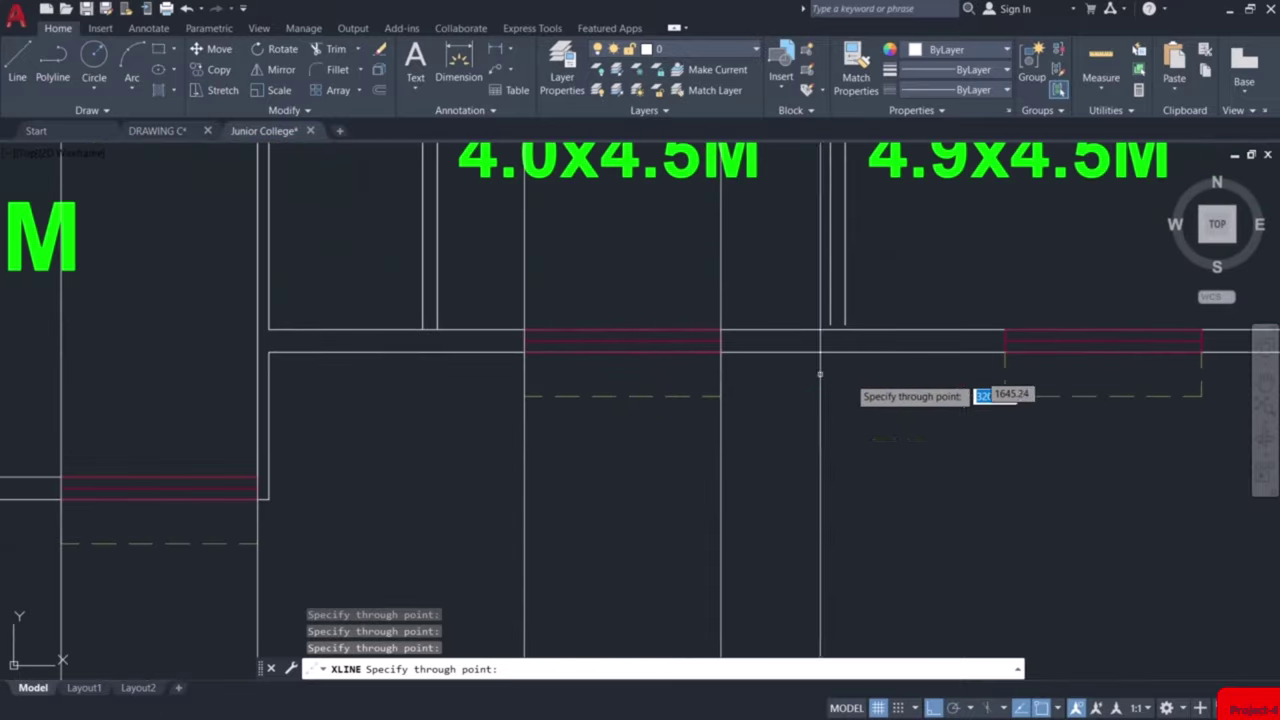
Place vertical construction lines through both ends of the Principal's Room window and finish the construction lines
{"action": "middle_click_drag", "start_coordinate": [820, 374], "coordinate": [597, 429]}
{"action": "scroll", "coordinate": [669, 414], "scroll_direction": "up", "scroll_amount": 4}
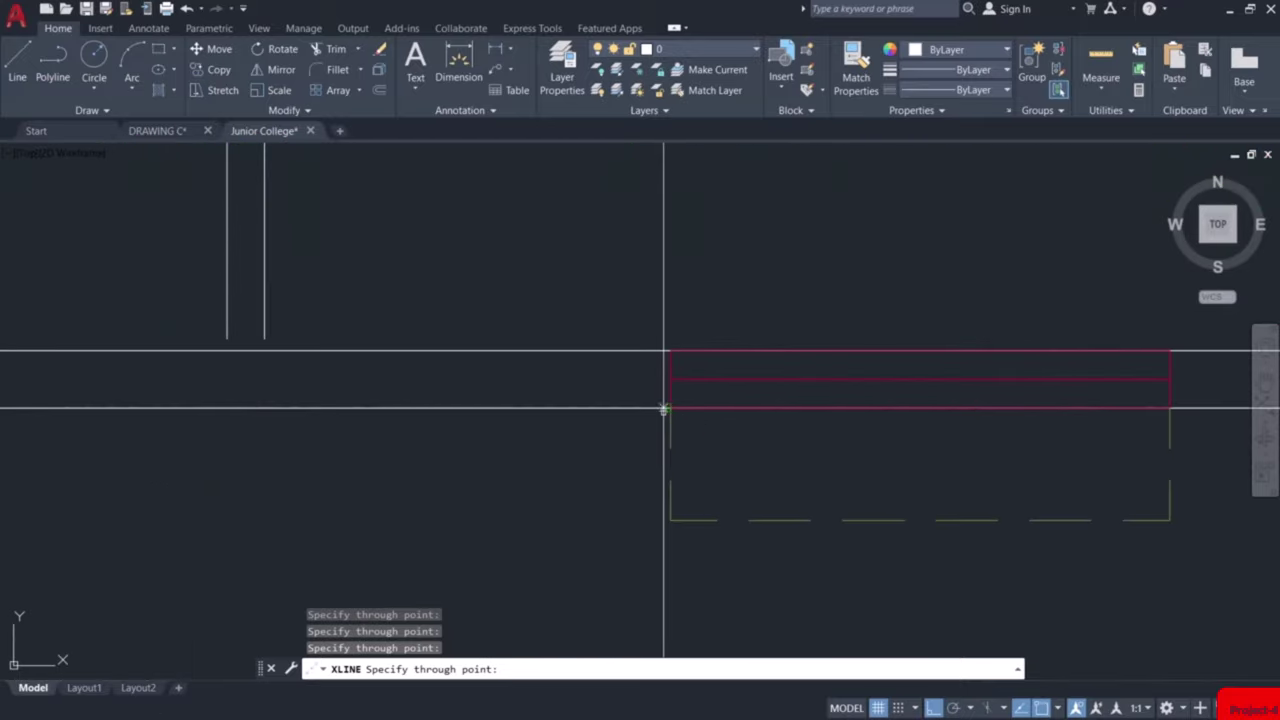
{"action": "left_click", "coordinate": [670, 408]}
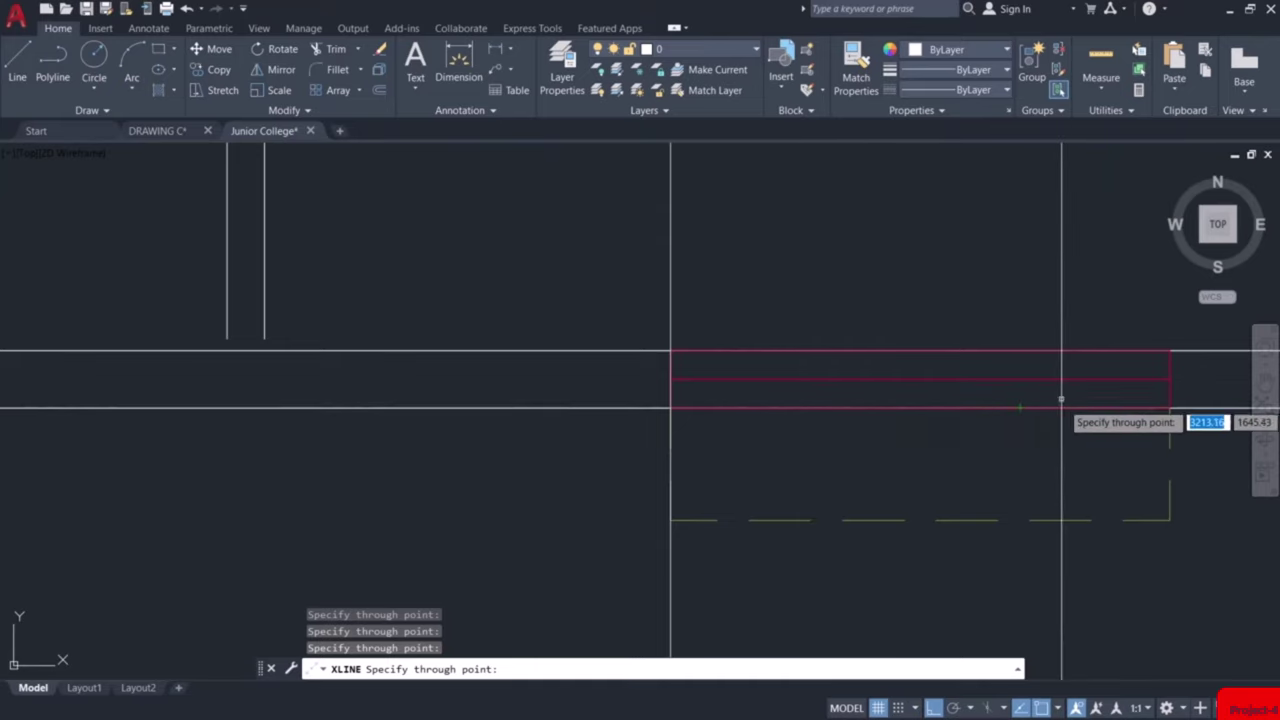
{"action": "left_click", "coordinate": [1170, 408]}
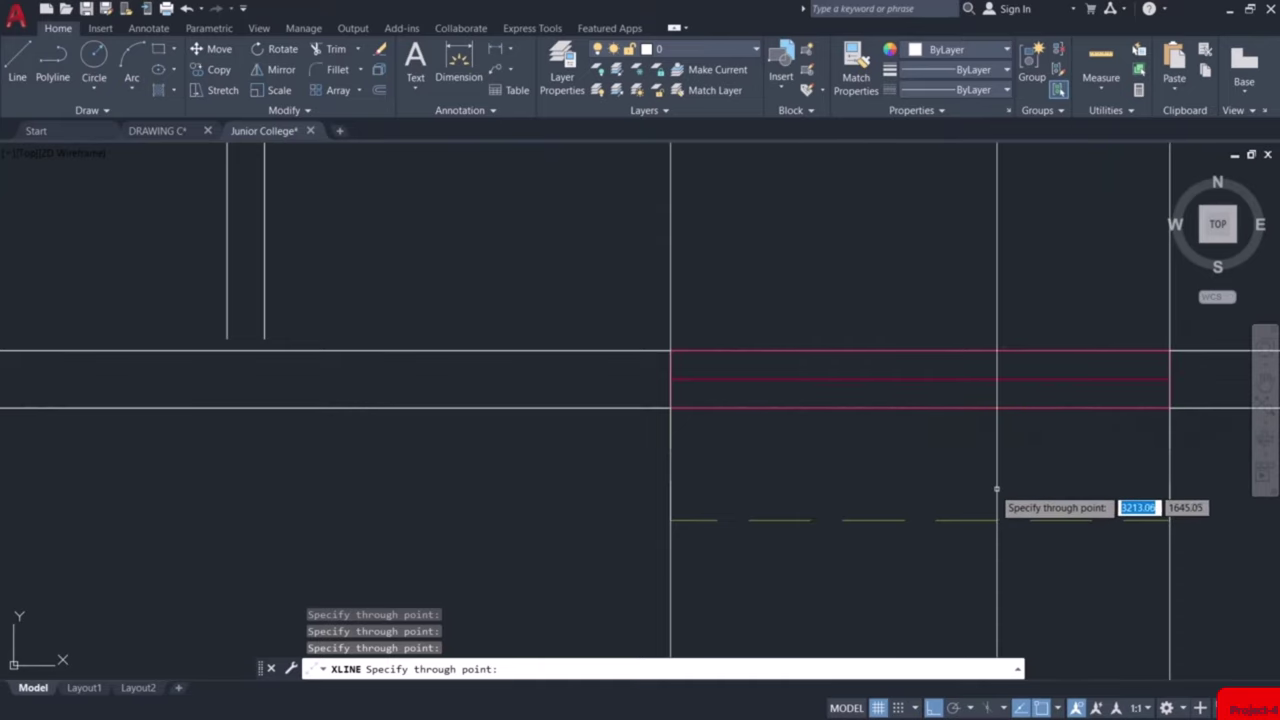
{"action": "key", "text": "Escape"}
In the elevation, draw a line 1.28 up the left edge from the second horizontal line above the base, then rightward past the last construction line
{"action": "scroll", "coordinate": [744, 415], "scroll_direction": "down", "scroll_amount": 10}
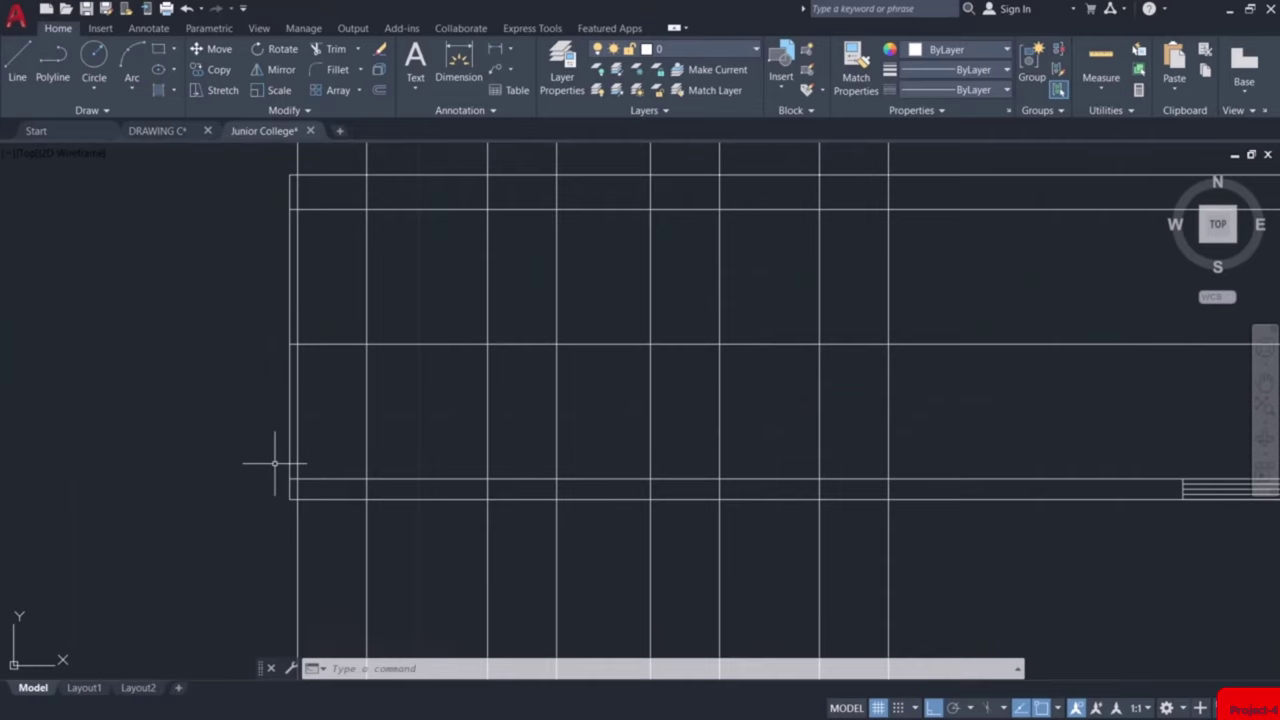
{"action": "scroll", "coordinate": [274, 463], "scroll_direction": "up", "scroll_amount": 2}
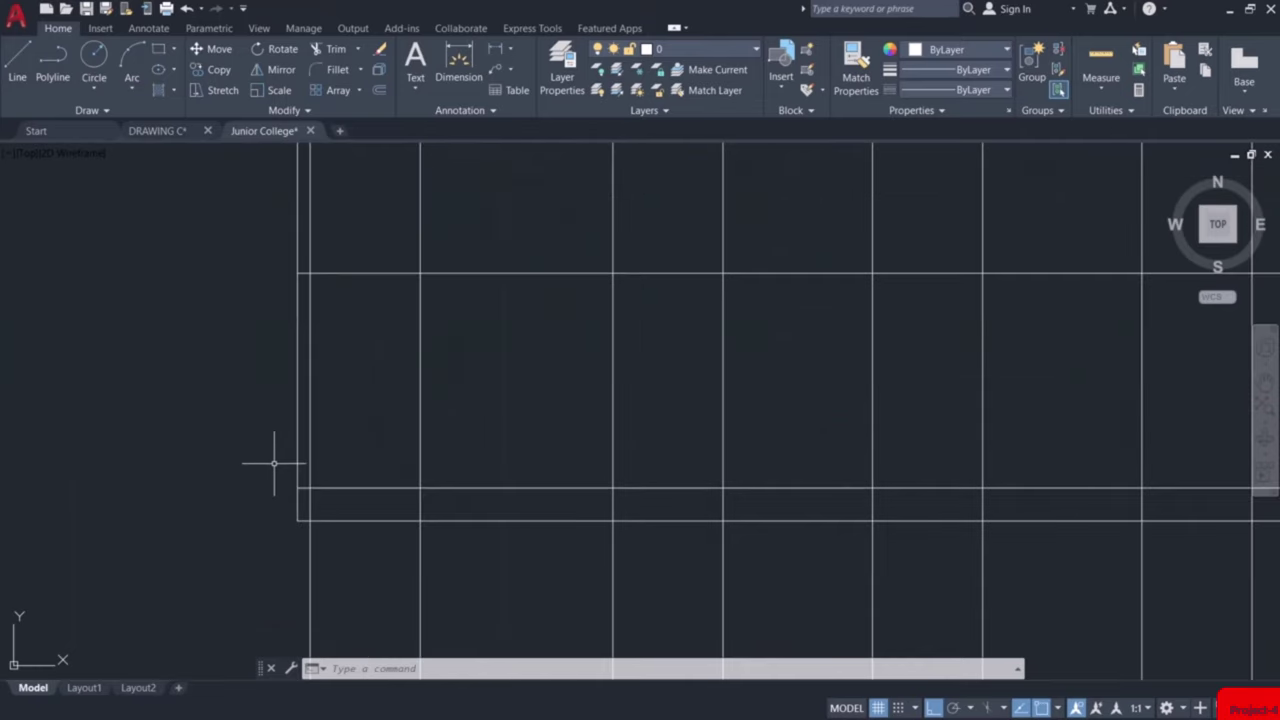
{"action": "type", "text": "l"}
{"action": "key", "text": "Return"}
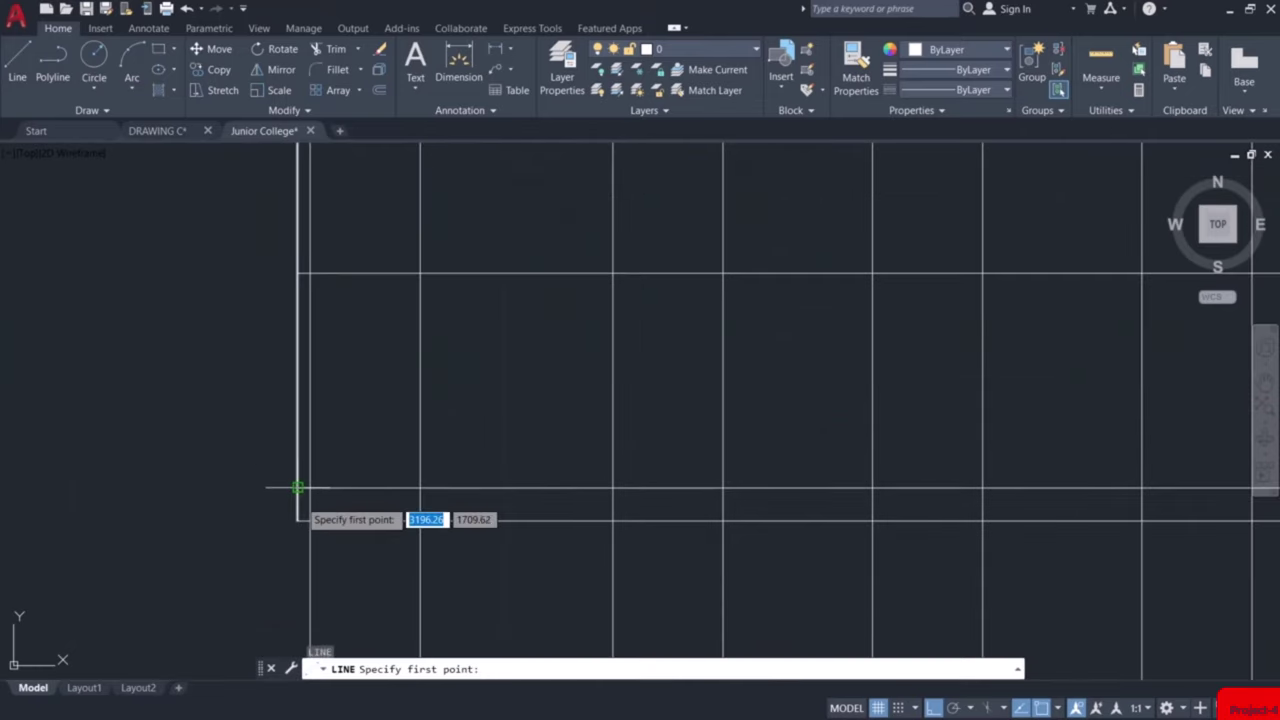
{"action": "scroll", "coordinate": [300, 490], "scroll_direction": "up", "scroll_amount": 4}
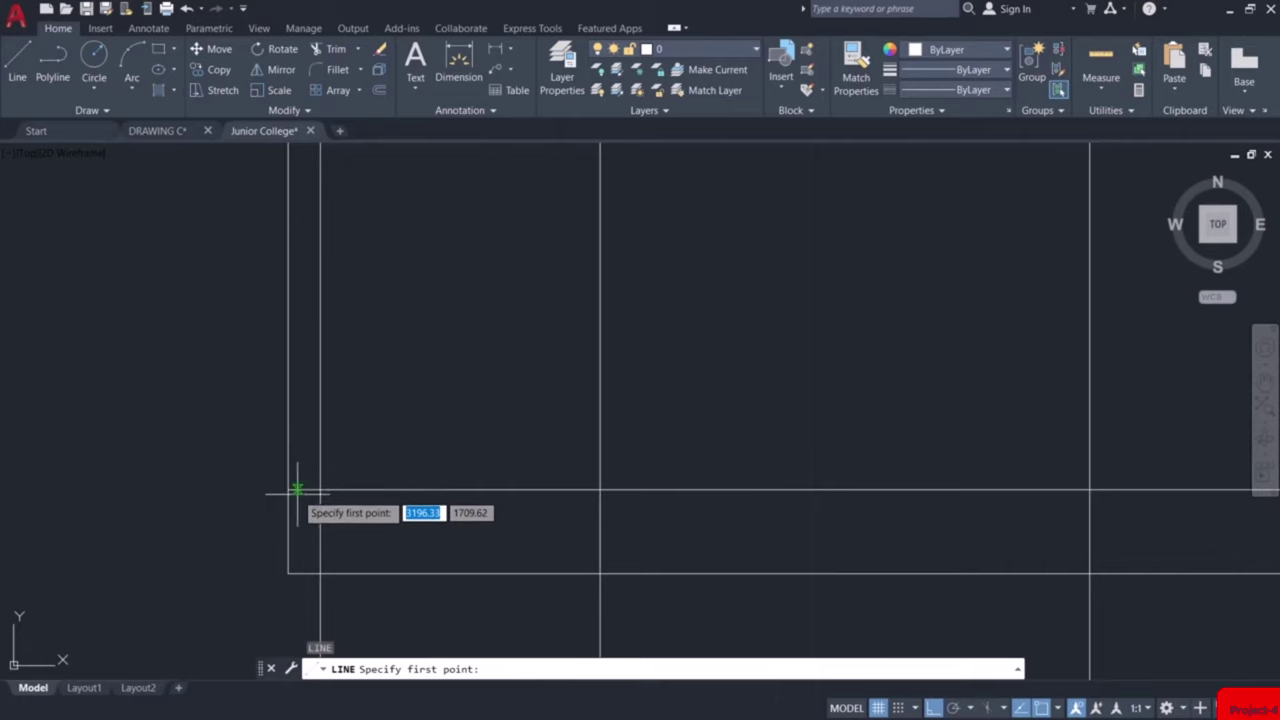
{"action": "left_click", "coordinate": [302, 490]}
{"action": "scroll", "coordinate": [295, 355], "scroll_direction": "down", "scroll_amount": 2}
{"action": "scroll", "coordinate": [292, 350], "scroll_direction": "down", "scroll_amount": 2}
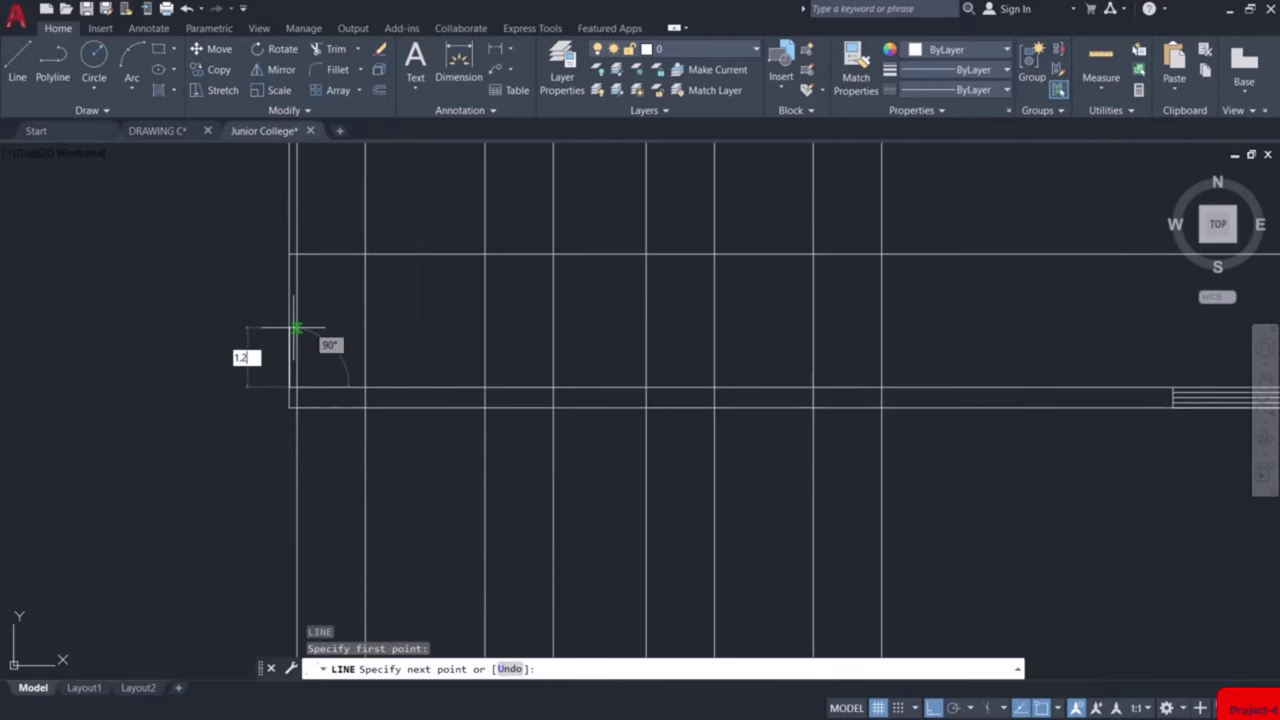
{"action": "key", "text": "Return"}
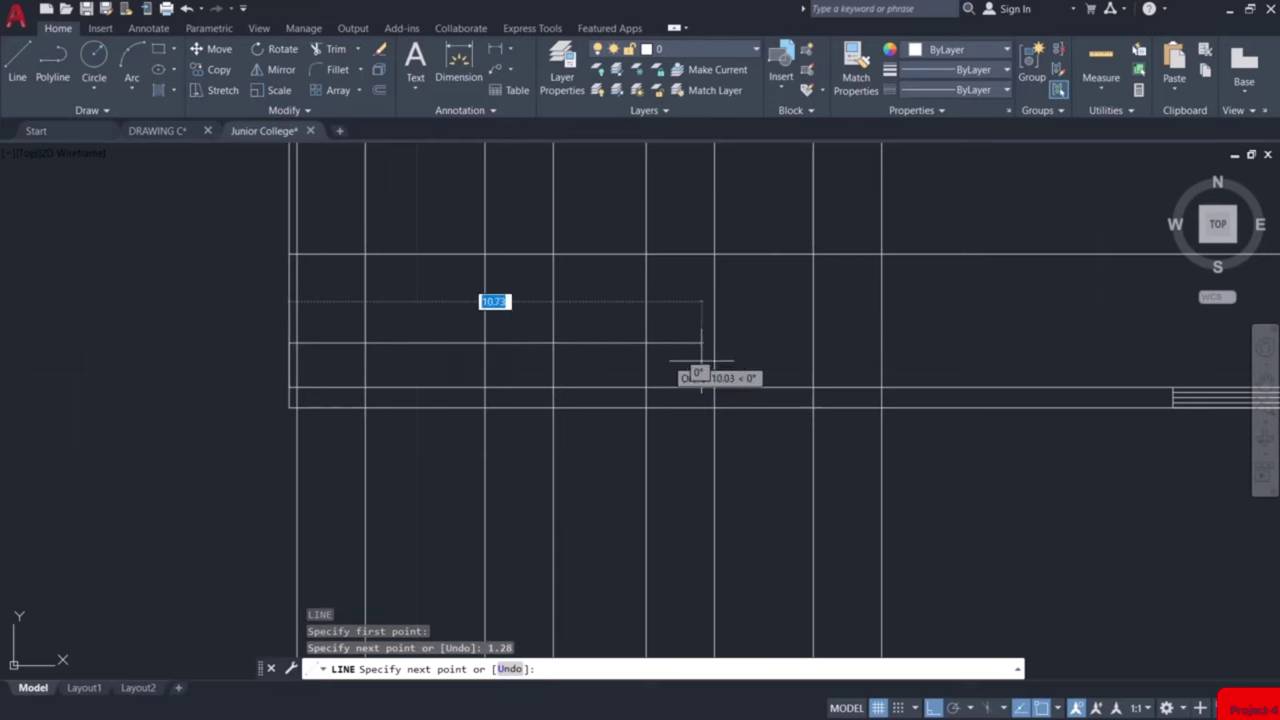
{"action": "left_click", "coordinate": [883, 345]}
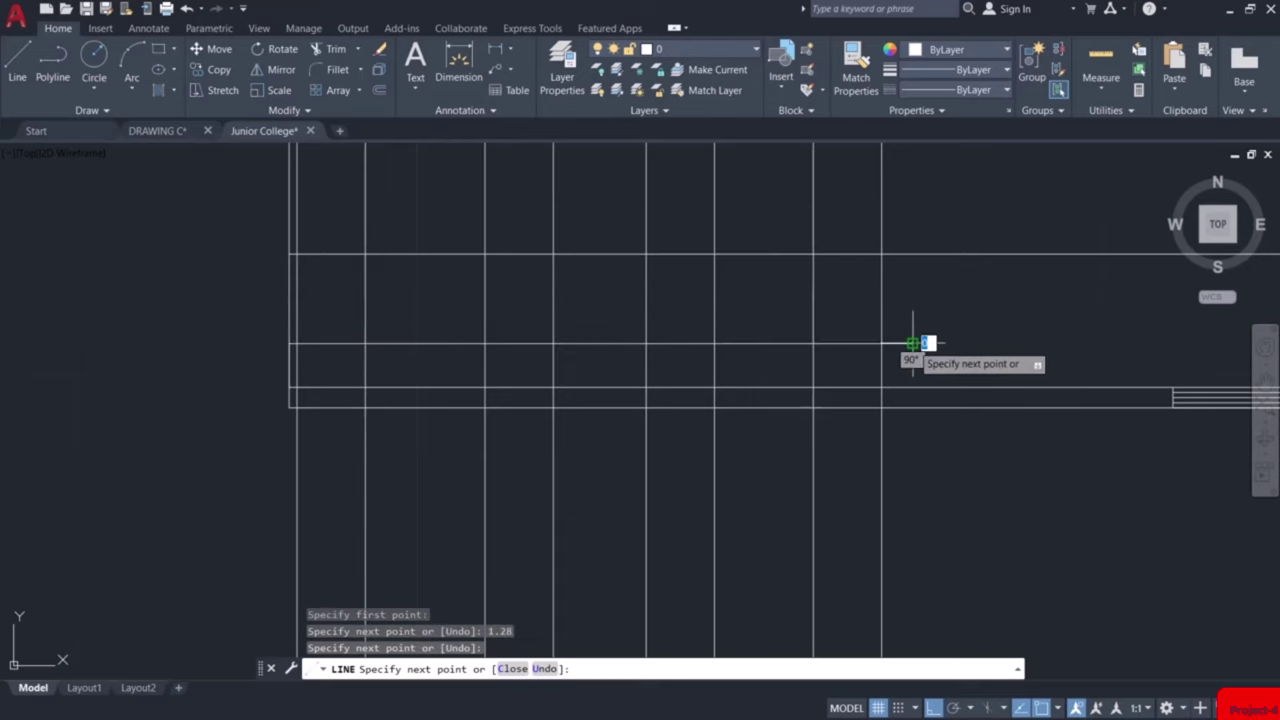
{"action": "key", "text": "Escape"}
Insert the Window block on the horizontal sill line, centred between the first pair of vertical construction lines in the elevation
{"action": "scroll", "coordinate": [910, 350], "scroll_direction": "down", "scroll_amount": 3}
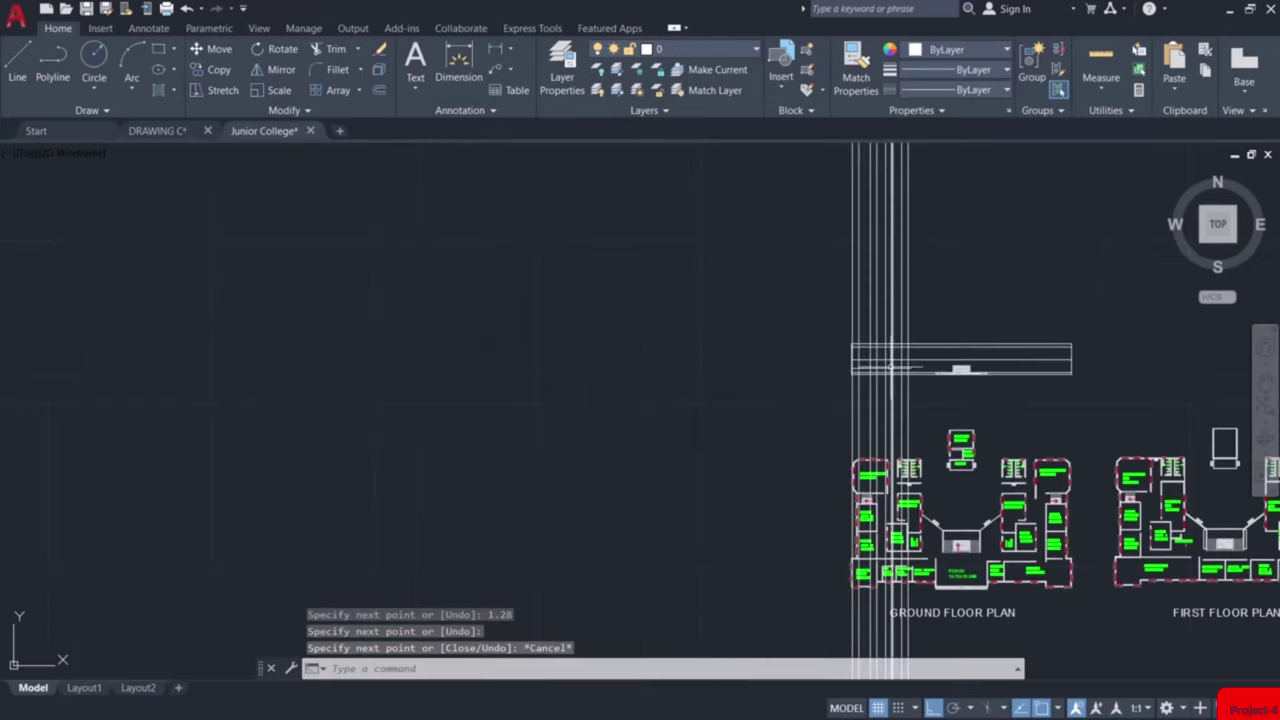
{"action": "scroll", "coordinate": [886, 351], "scroll_direction": "up", "scroll_amount": 3}
{"action": "scroll", "coordinate": [870, 370], "scroll_direction": "up", "scroll_amount": 2}
{"action": "scroll", "coordinate": [752, 444], "scroll_direction": "up", "scroll_amount": 2}
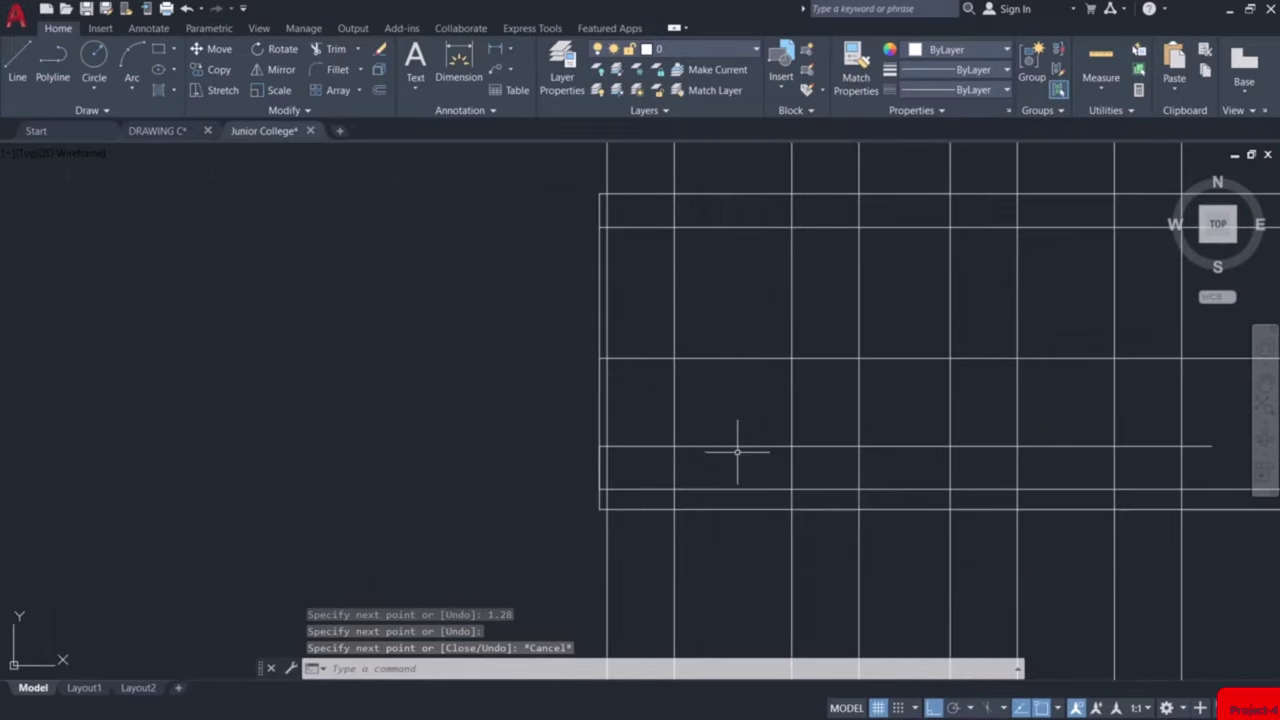
{"action": "scroll", "coordinate": [824, 160], "scroll_direction": "up", "scroll_amount": 2}
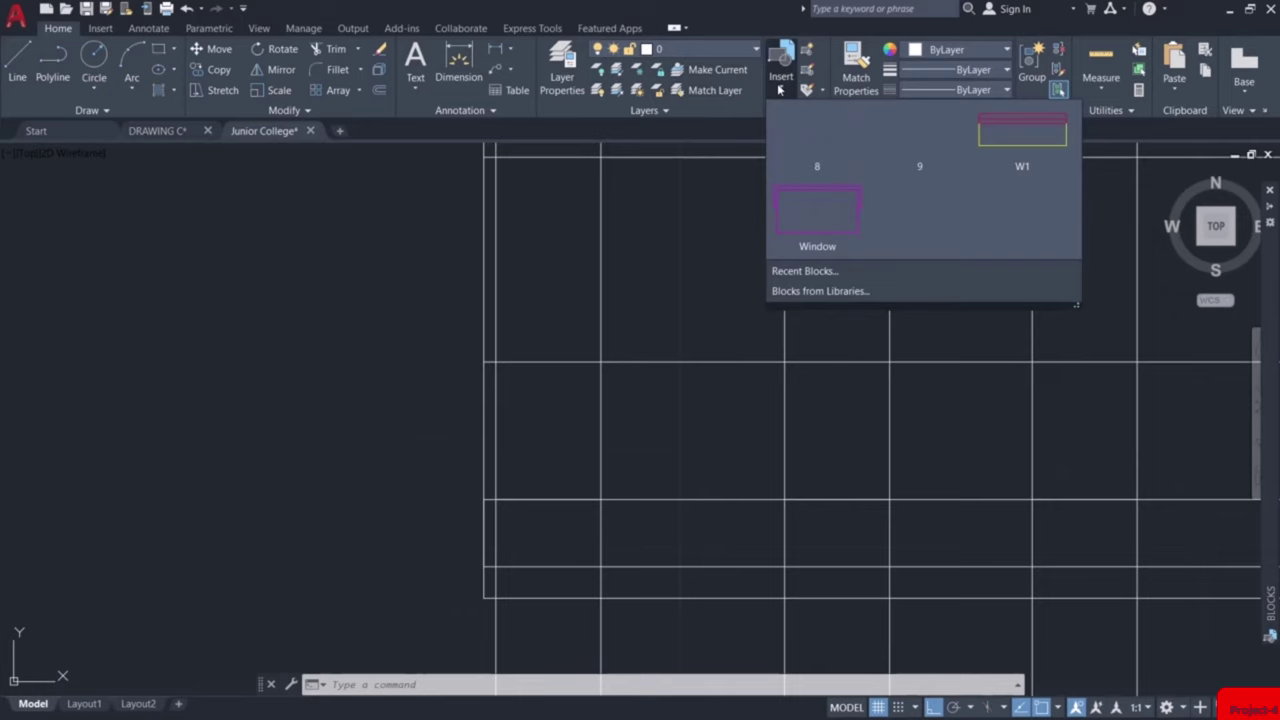
{"action": "left_click", "coordinate": [826, 218]}
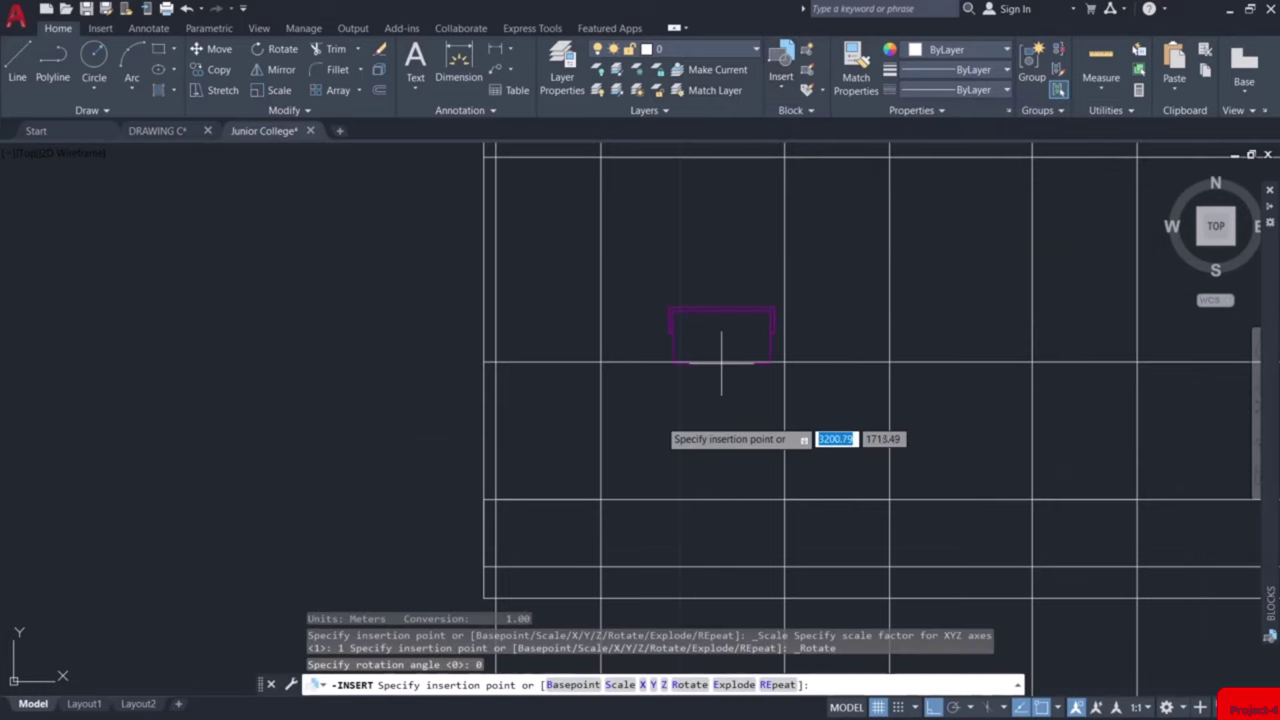
{"action": "scroll", "coordinate": [519, 499], "scroll_direction": "up", "scroll_amount": 3}
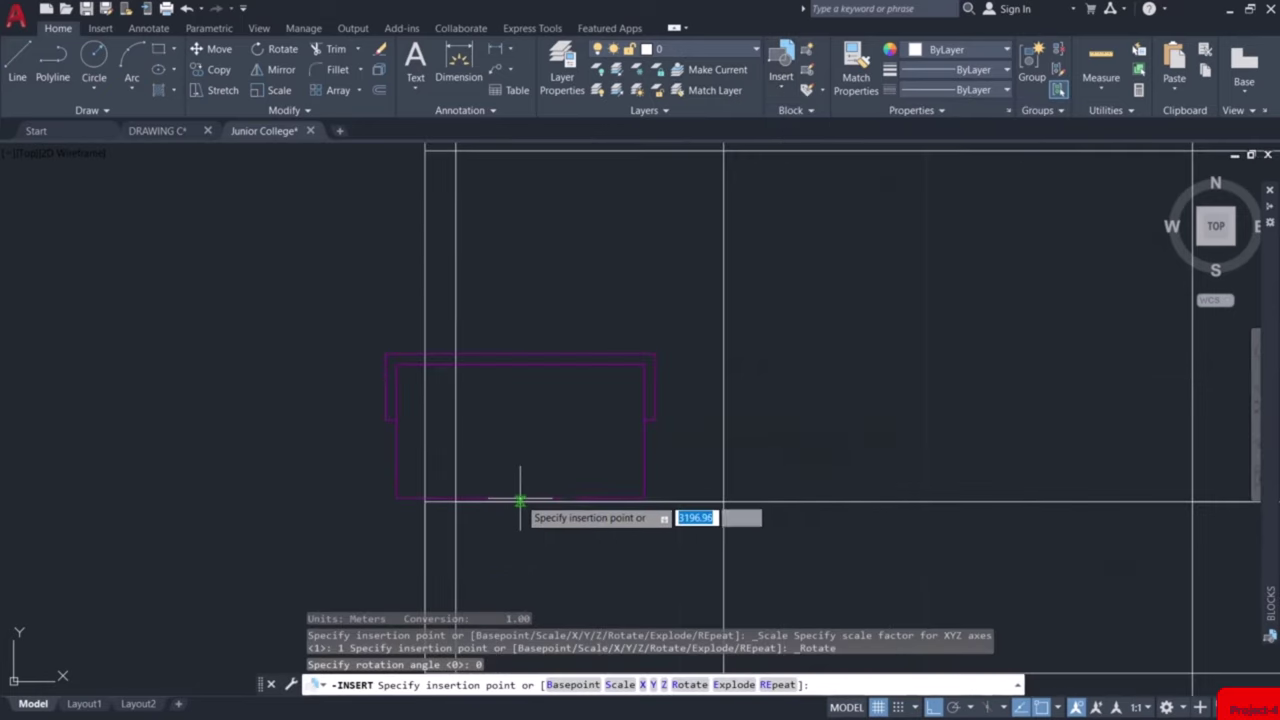
{"action": "left_click", "coordinate": [586, 499]}
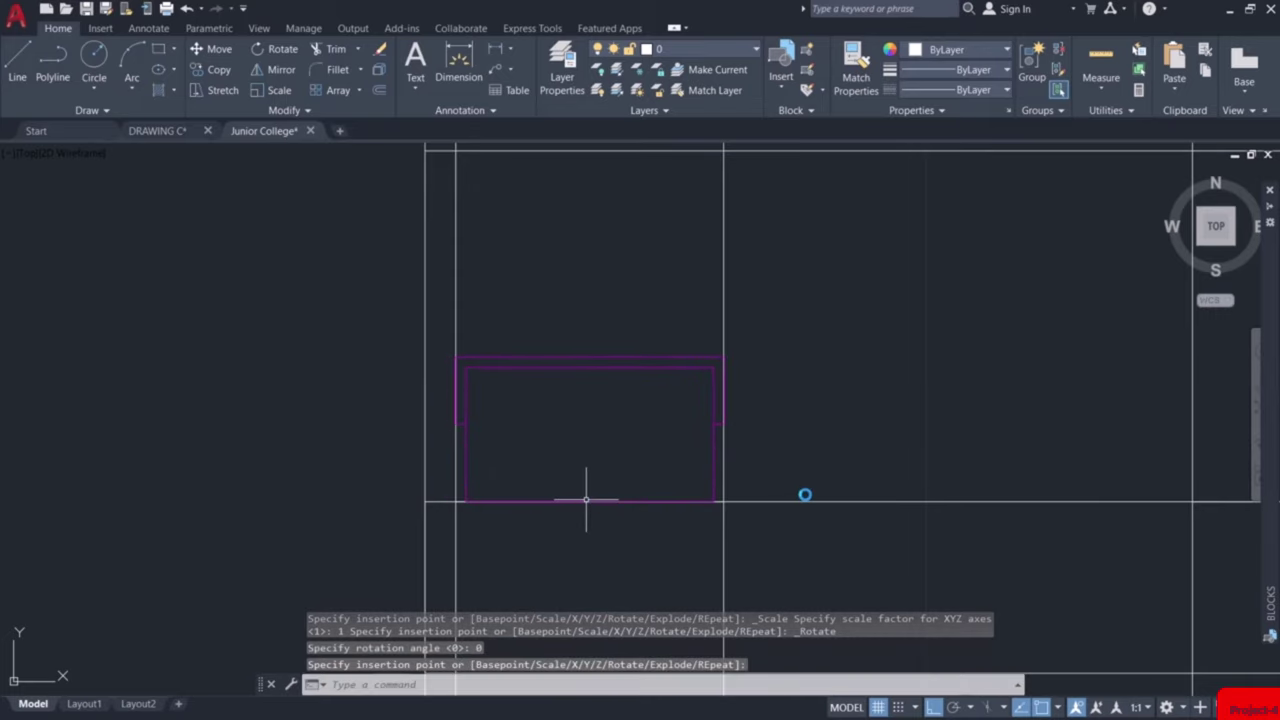
Insert another Window block on the sill line, centred between the second pair of vertical construction lines
{"action": "left_click", "coordinate": [783, 88]}
{"action": "left_click", "coordinate": [851, 251]}
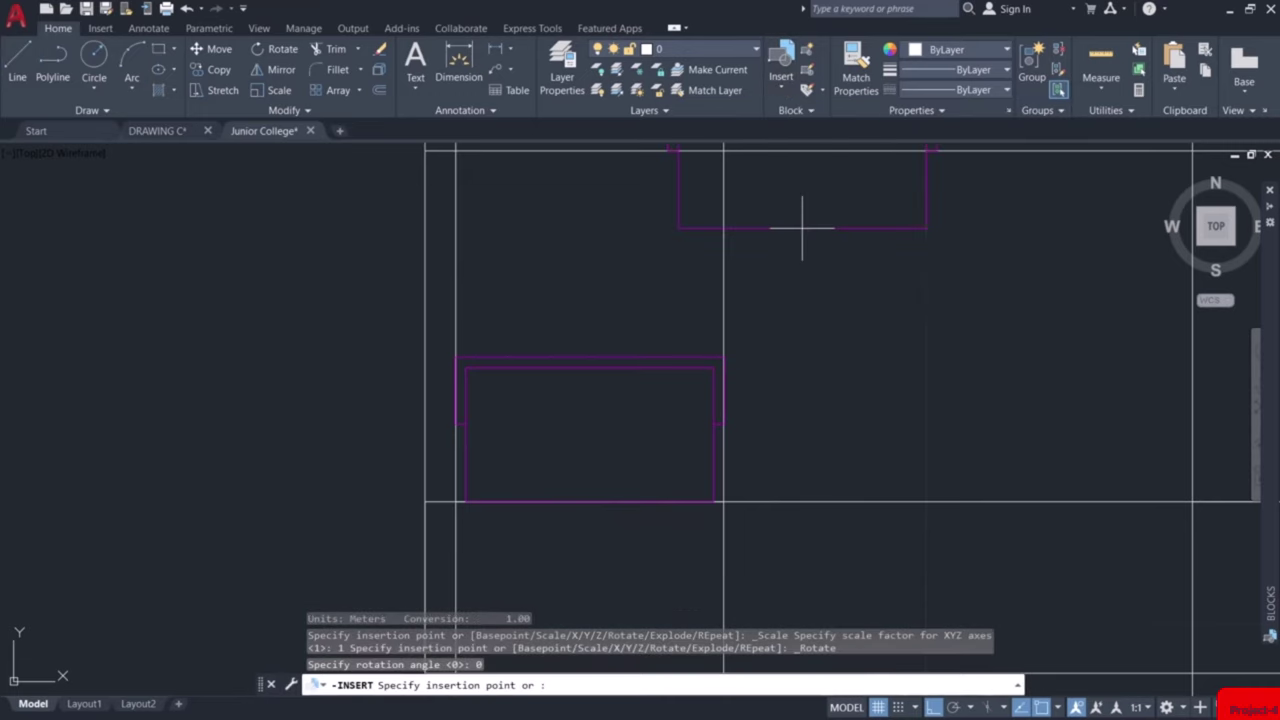
{"action": "middle_click_drag", "start_coordinate": [988, 378], "coordinate": [489, 371]}
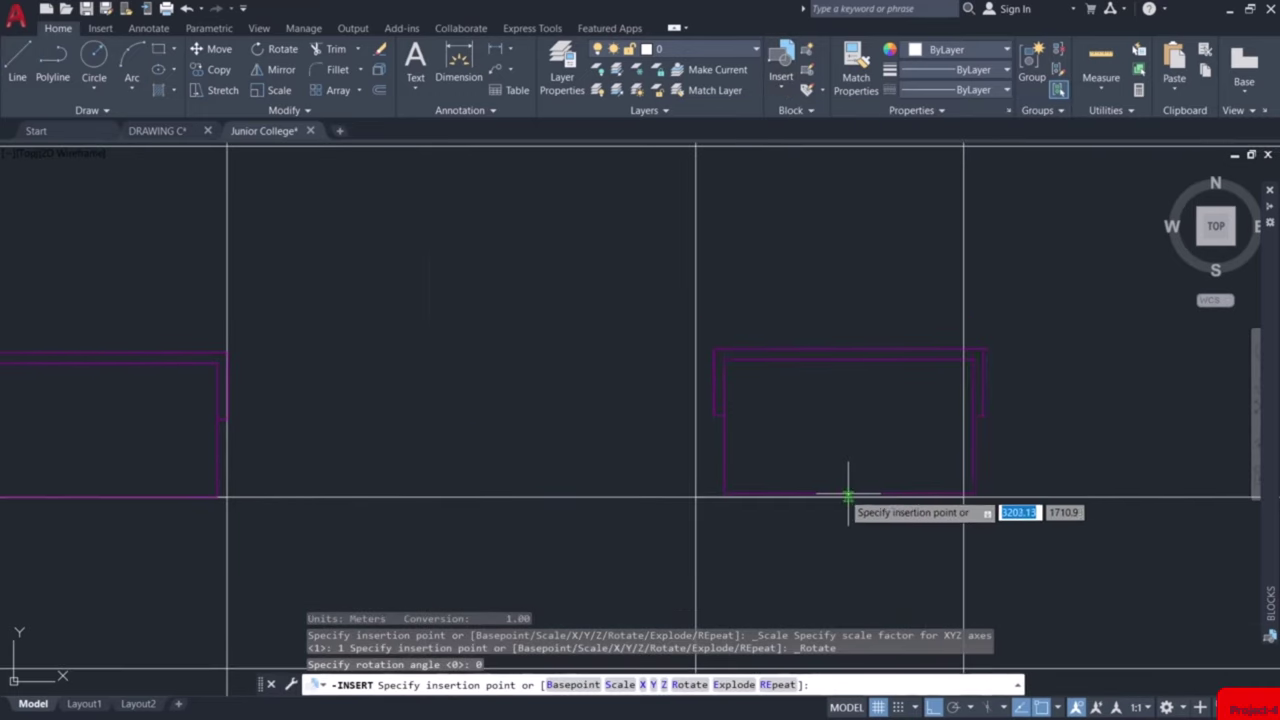
{"action": "left_click", "coordinate": [834, 495]}
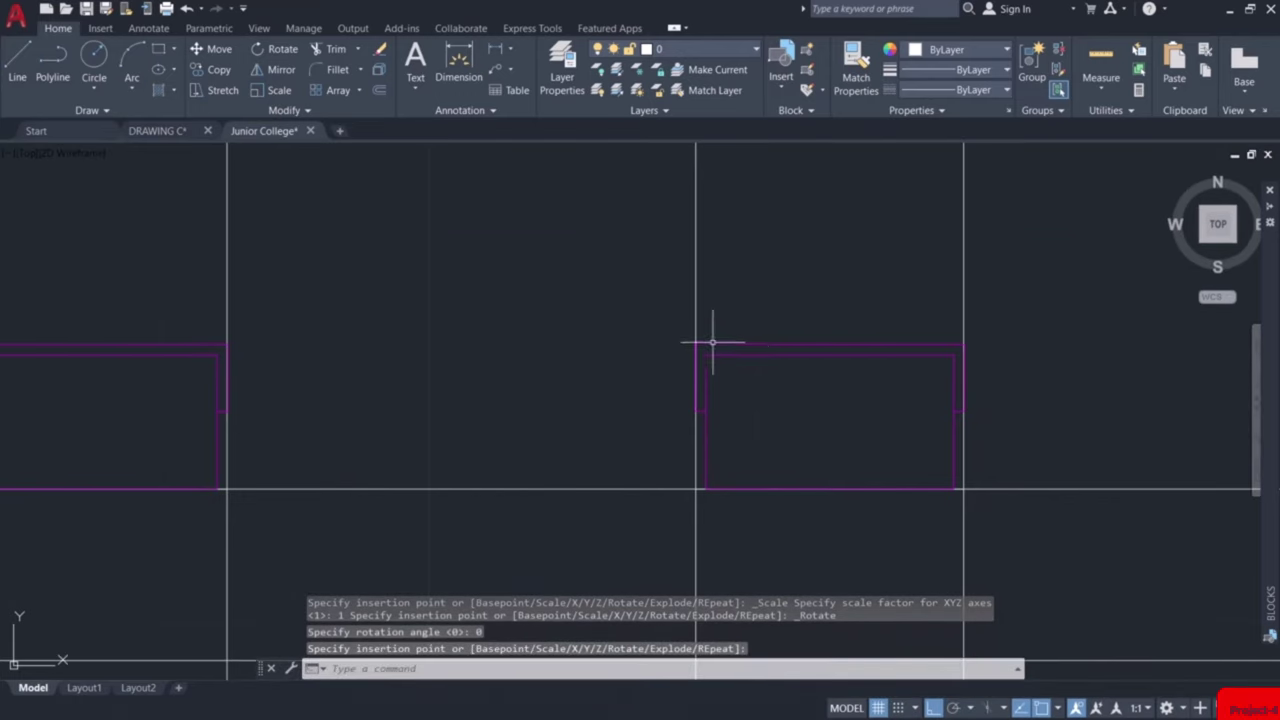
Insert another Window block on the sill line, centred between the third pair of vertical construction lines
{"action": "left_click", "coordinate": [781, 65]}
{"action": "left_click", "coordinate": [818, 215]}
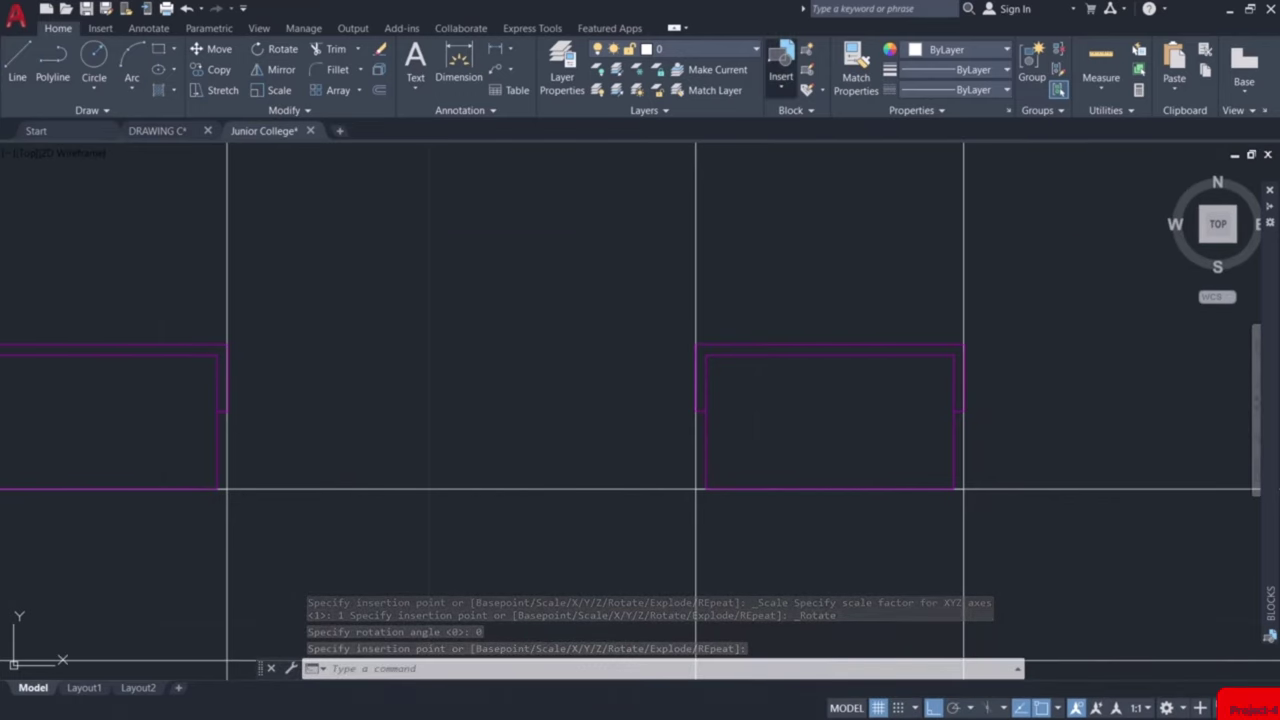
{"action": "middle_click_drag", "start_coordinate": [932, 266], "coordinate": [429, 331]}
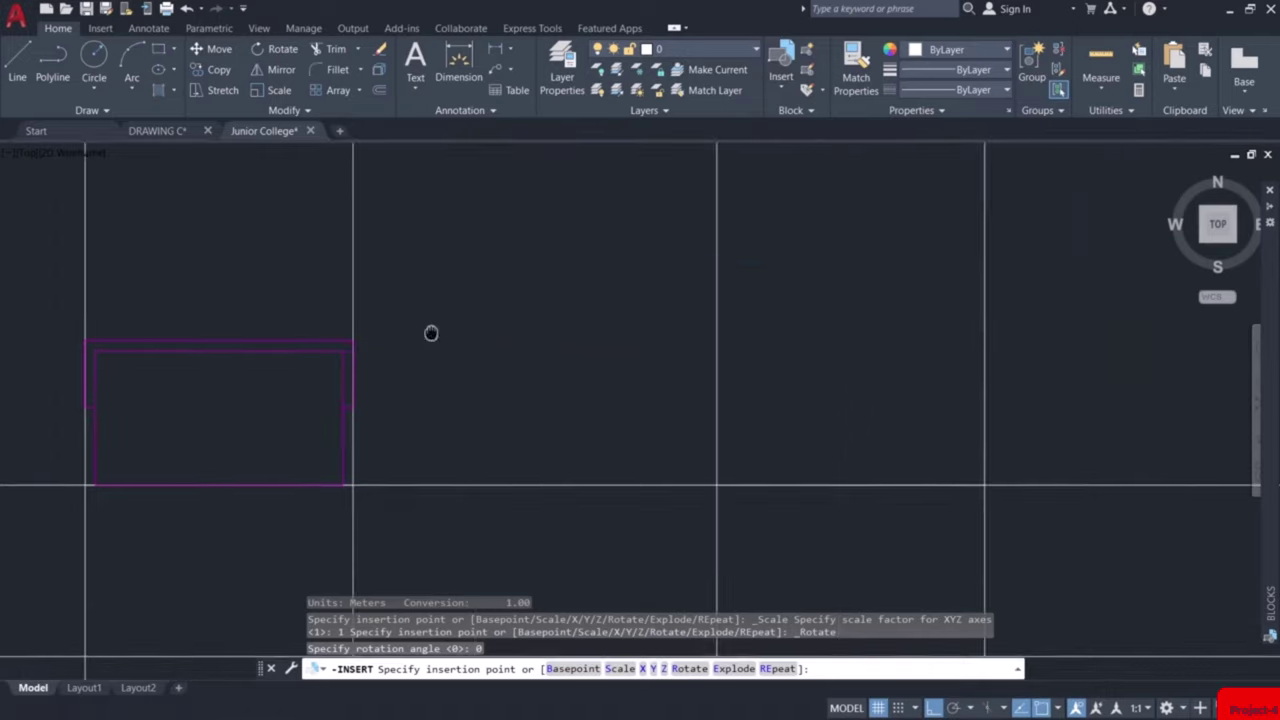
{"action": "left_click", "coordinate": [850, 486]}
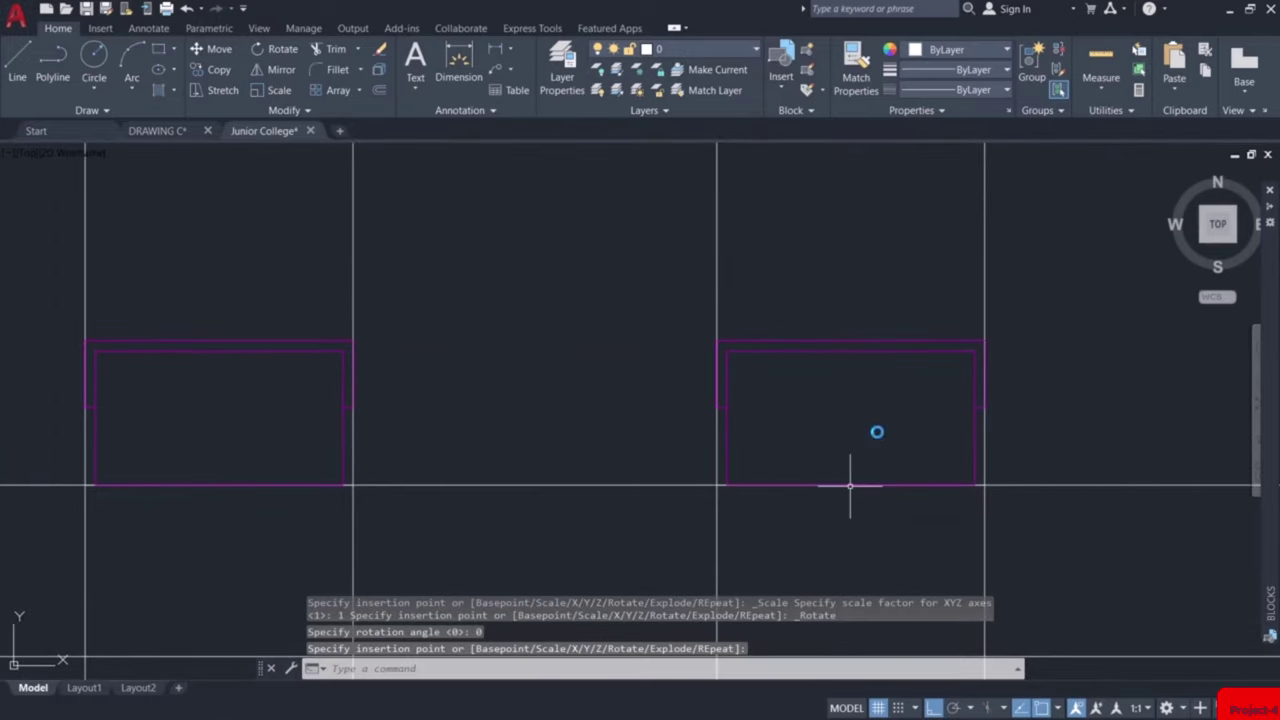
Insert another Window block on the sill line, centred between the fourth pair of vertical construction lines
{"action": "left_click", "coordinate": [785, 80]}
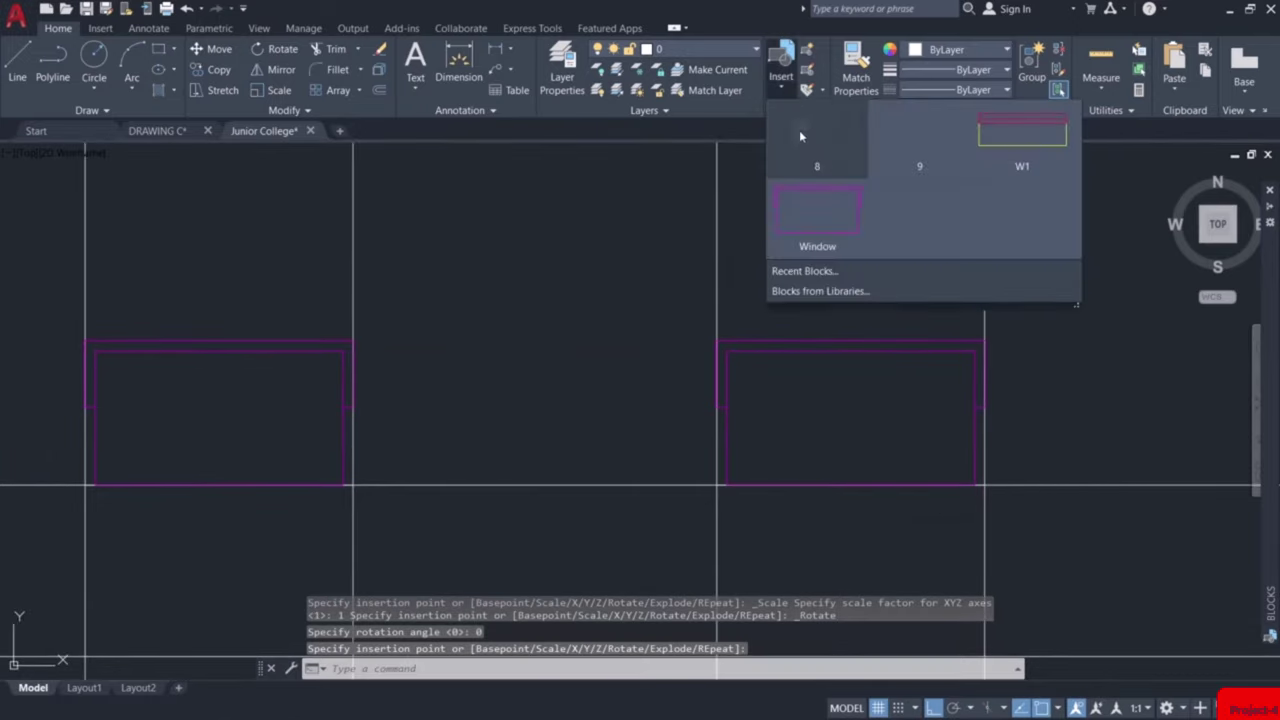
{"action": "left_click", "coordinate": [822, 207]}
{"action": "mouse_move", "coordinate": [817, 207]}
{"action": "middle_mouse_down"}
{"action": "mouse_move", "coordinate": [849, 346]}
{"action": "mouse_move", "coordinate": [1034, 320]}
{"action": "middle_mouse_up"}
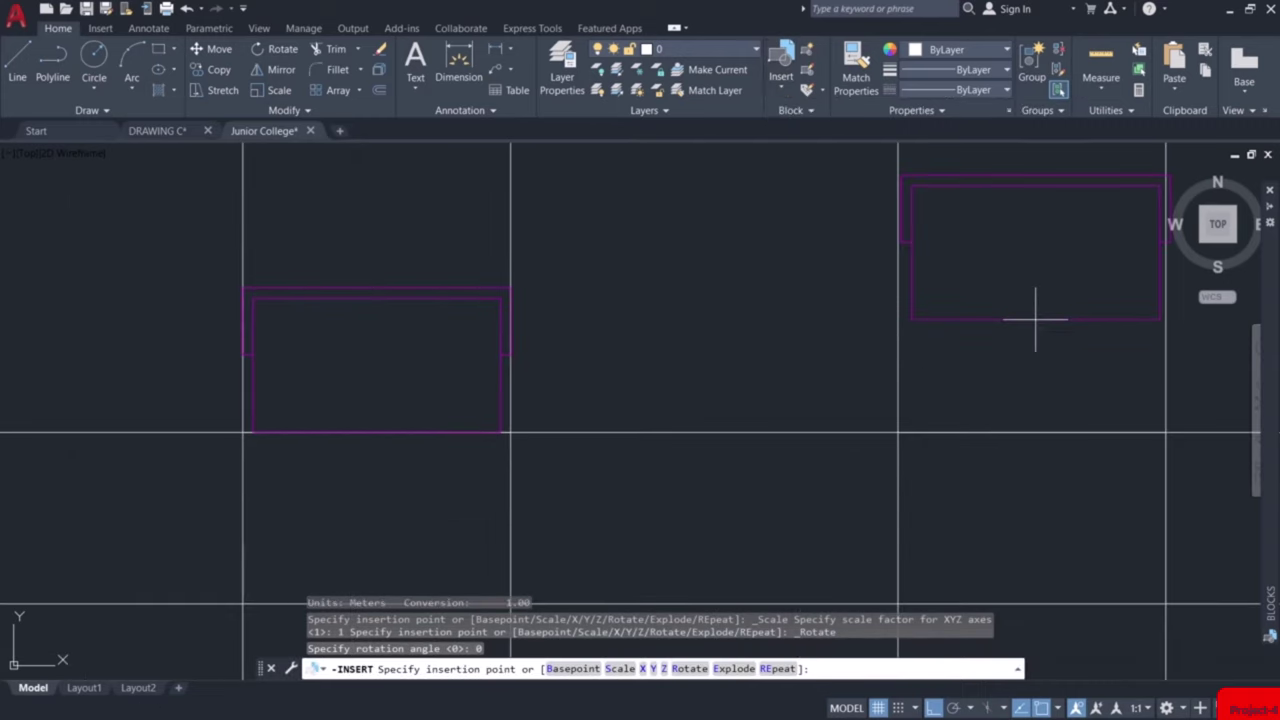
{"action": "left_click", "coordinate": [1032, 432]}
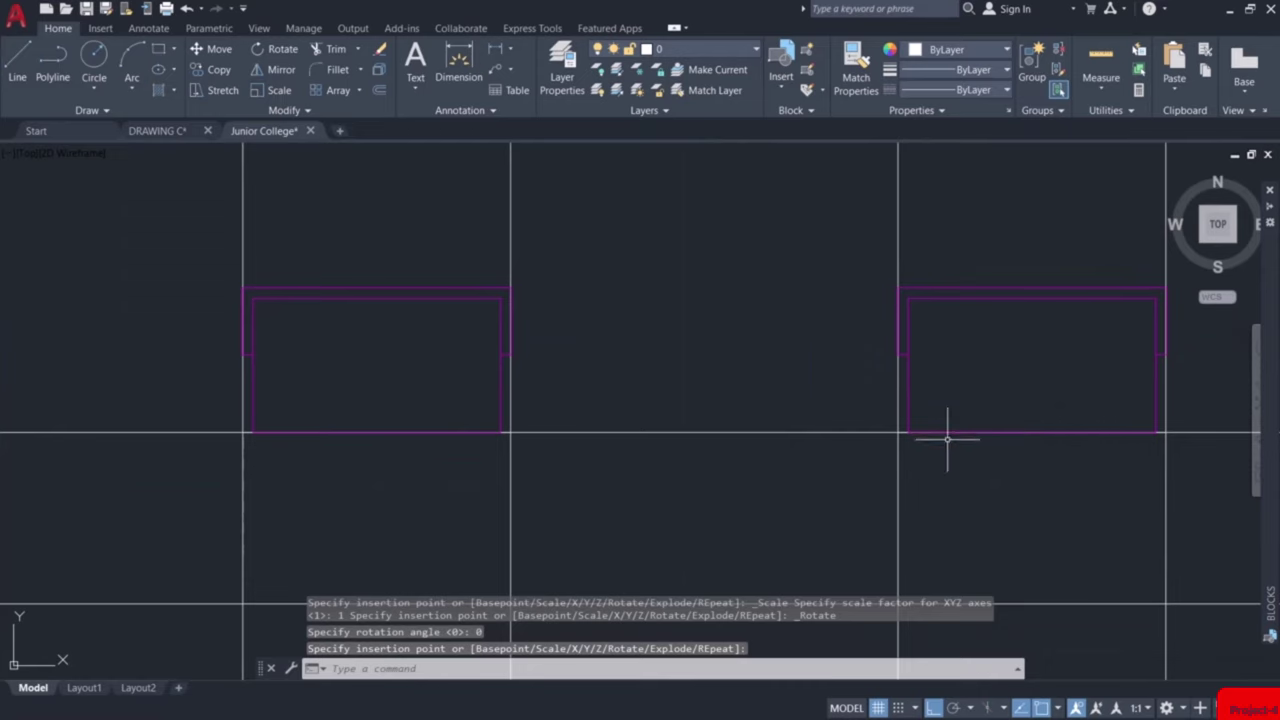
Delete all the vertical construction lines and the horizontal sill line, keeping the four inserted windows
{"action": "scroll", "coordinate": [948, 434], "scroll_direction": "down", "scroll_amount": 5}
{"action": "scroll", "coordinate": [937, 297], "scroll_direction": "down", "scroll_amount": 3}
{"action": "left_click", "coordinate": [1013, 171]}
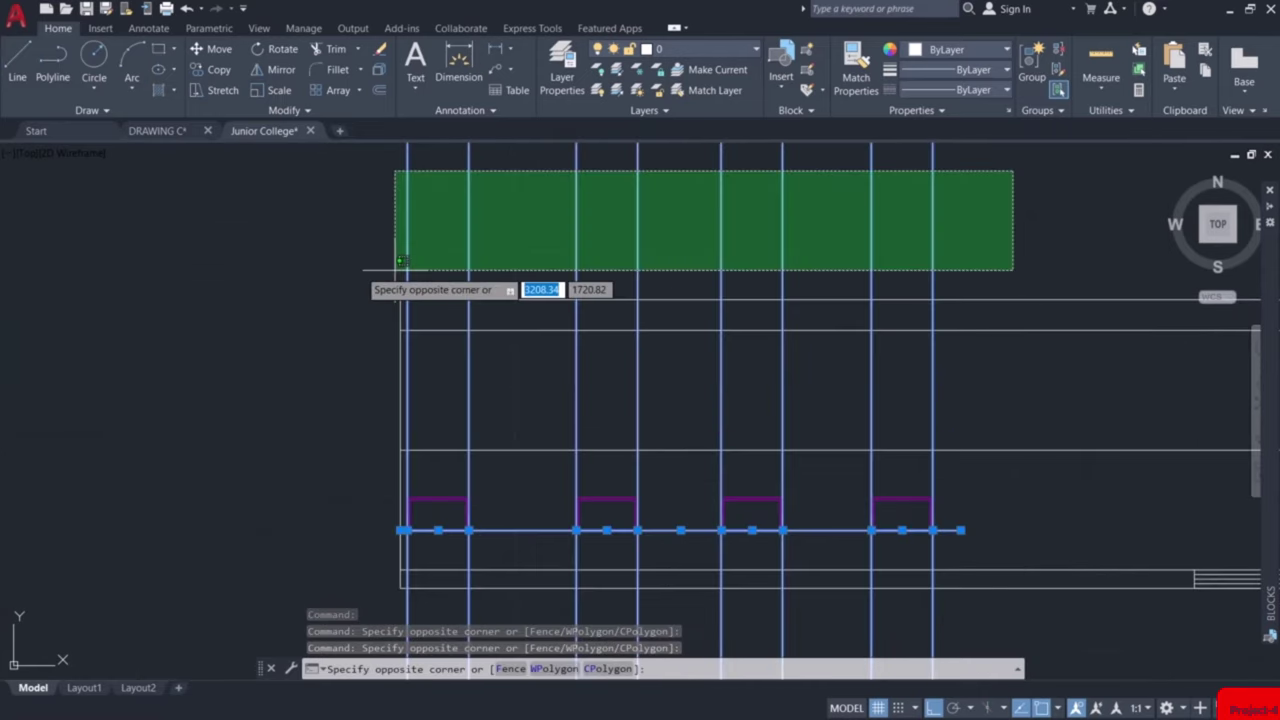
{"action": "left_click", "coordinate": [343, 260]}
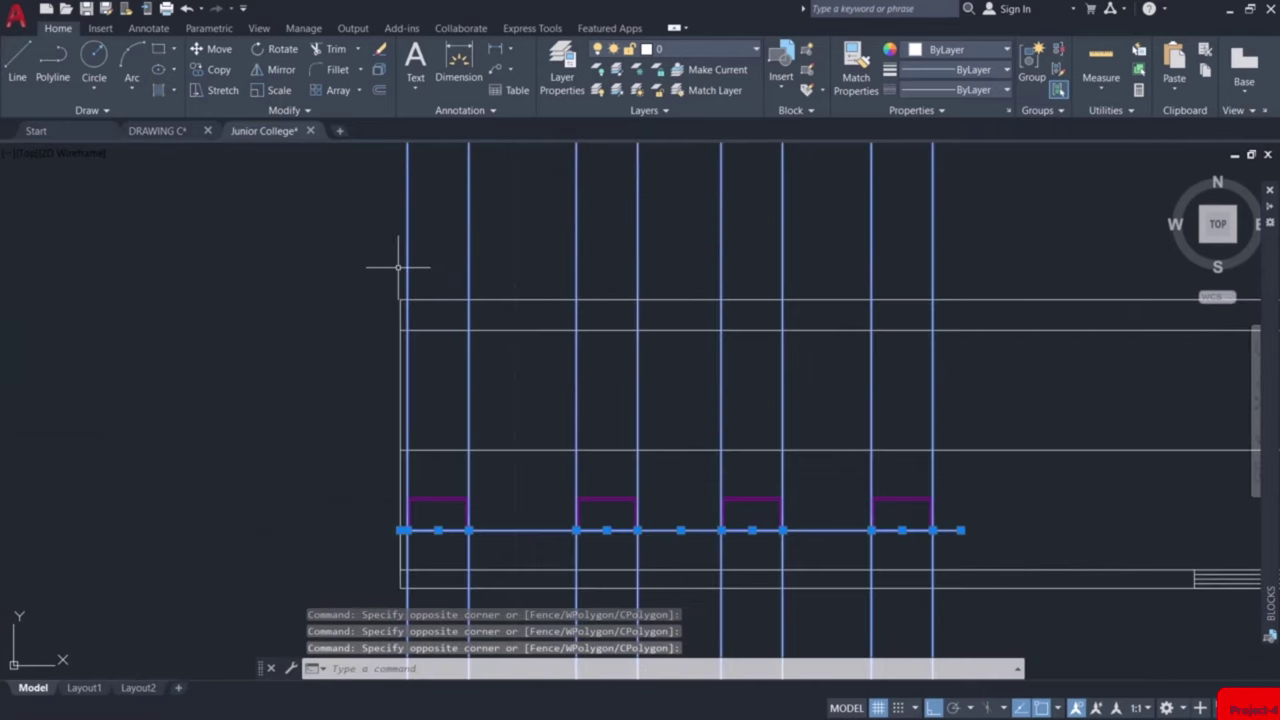
{"action": "key", "text": "Delete"}
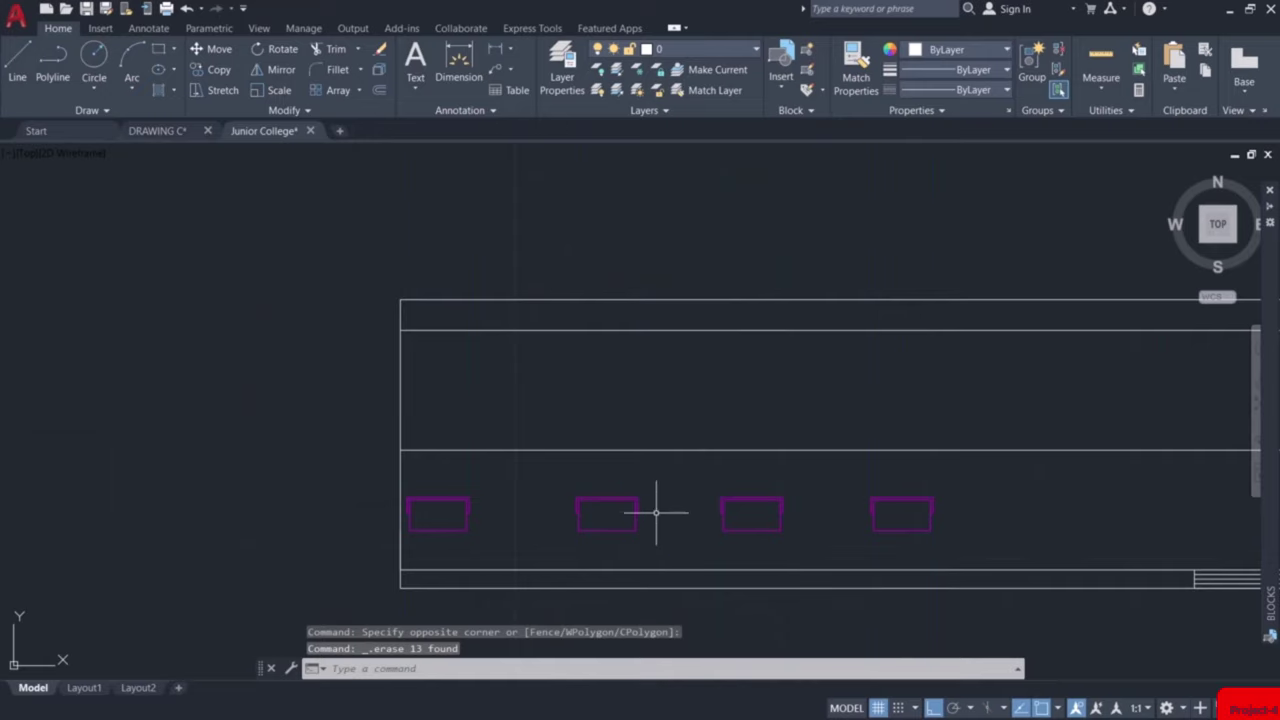
Examine the remaining front-wall windows in the ground floor plan, from the Adm. Office to the Library
{"action": "middle_click_drag", "start_coordinate": [671, 514], "coordinate": [530, 297]}
{"action": "scroll", "coordinate": [533, 301], "scroll_direction": "down", "scroll_amount": 2}
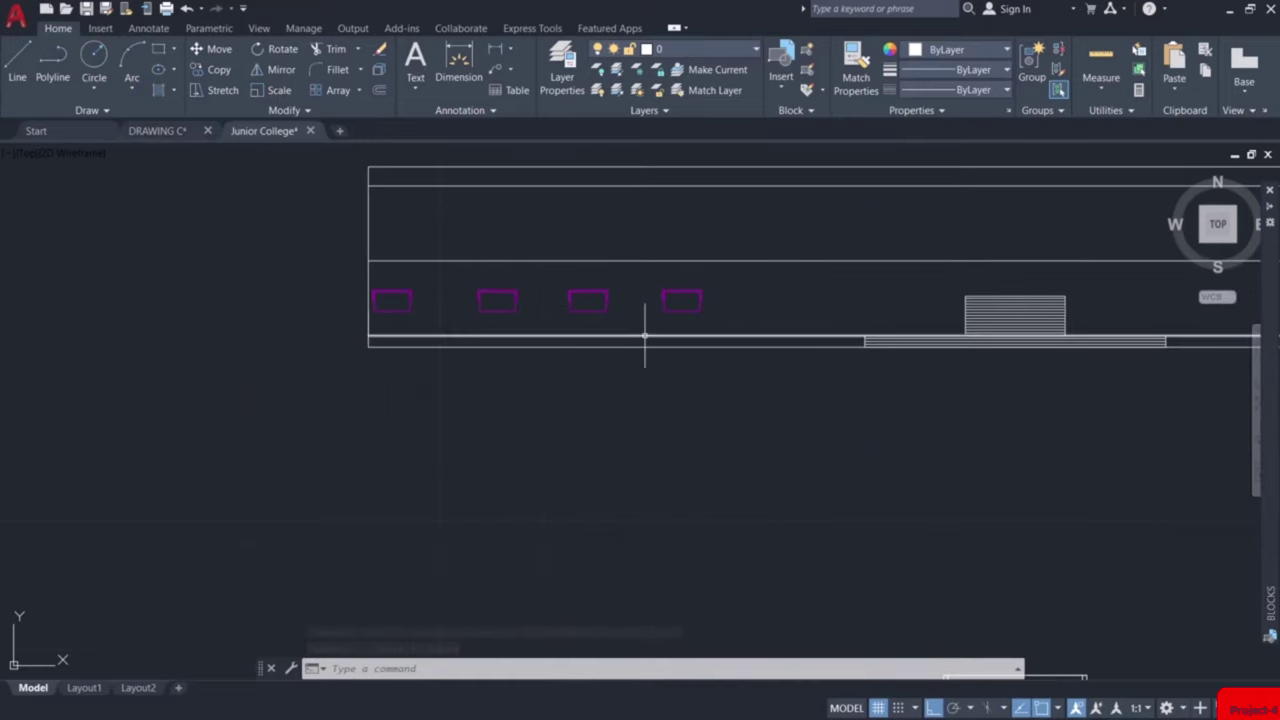
{"action": "scroll", "coordinate": [643, 337], "scroll_direction": "down", "scroll_amount": 3}
{"action": "middle_click_drag", "start_coordinate": [666, 371], "coordinate": [612, 184]}
{"action": "scroll", "coordinate": [688, 470], "scroll_direction": "up", "scroll_amount": 5}
{"action": "scroll", "coordinate": [805, 491], "scroll_direction": "down", "scroll_amount": 5}
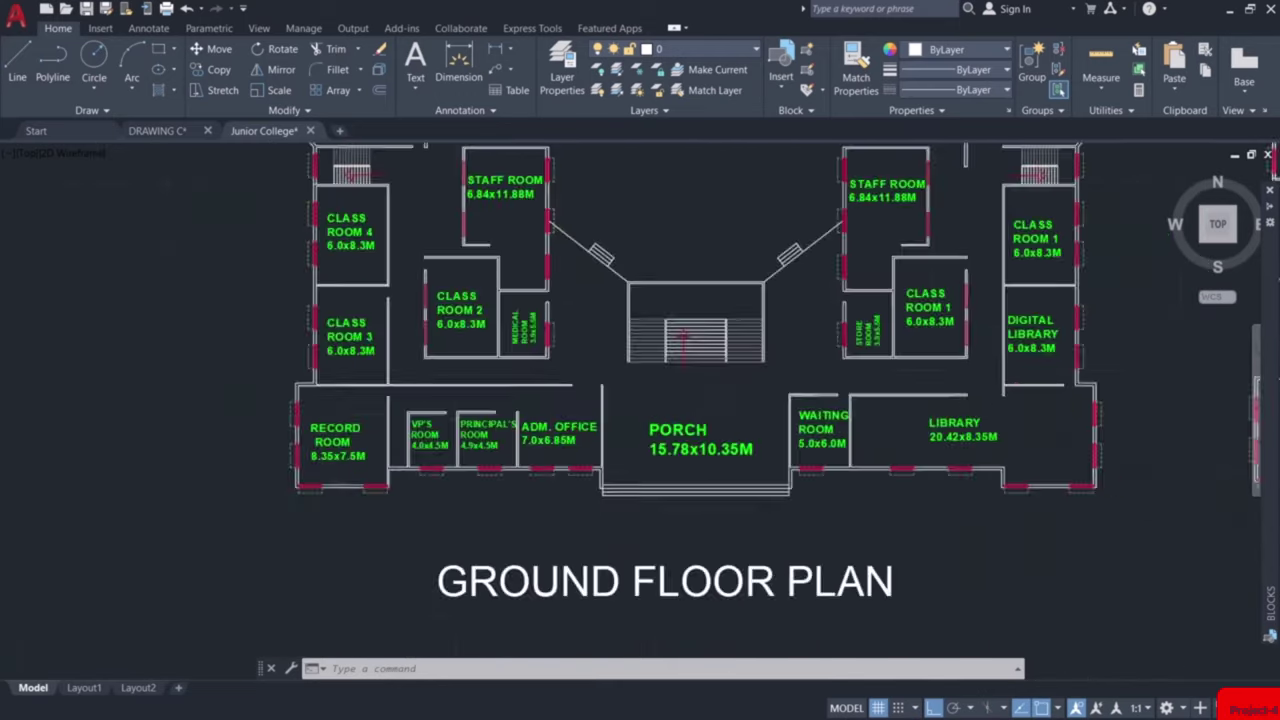
{"action": "scroll", "coordinate": [750, 485], "scroll_direction": "up", "scroll_amount": 6}
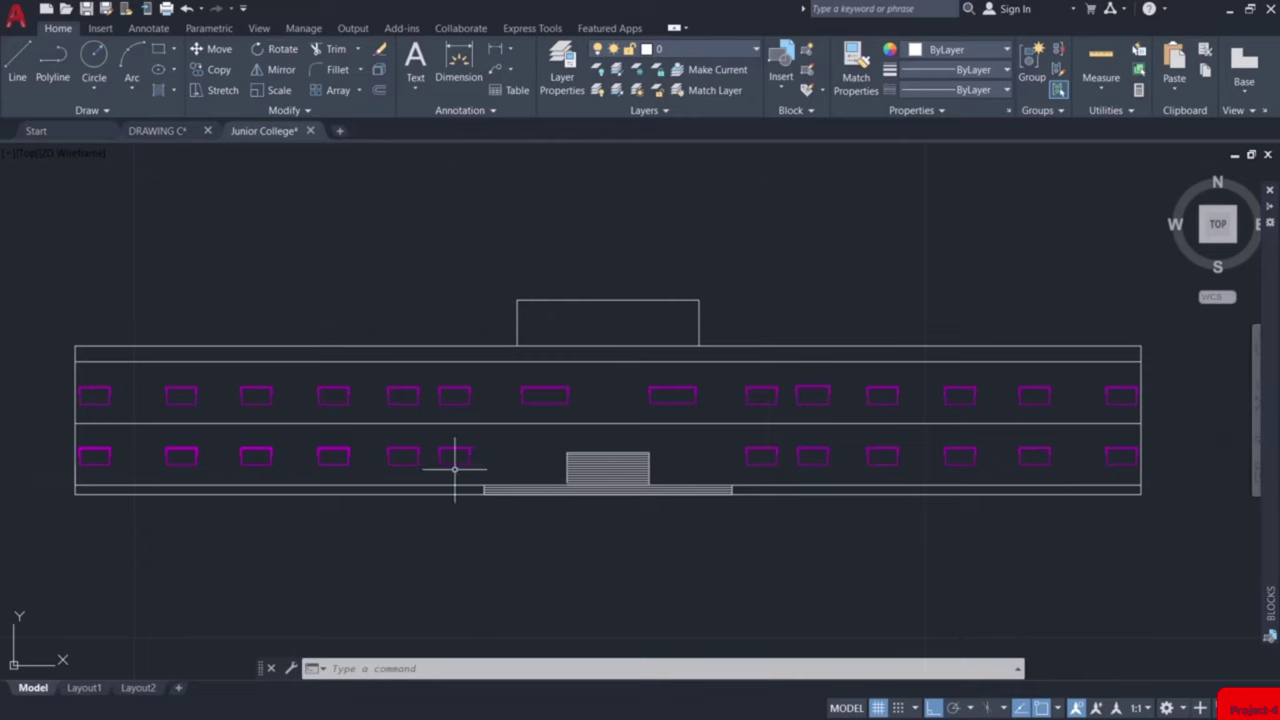
Examine where the front wall steps forward at the Record Room and the Library in the ground floor plan
{"action": "scroll", "coordinate": [596, 490], "scroll_direction": "down", "scroll_amount": 5}
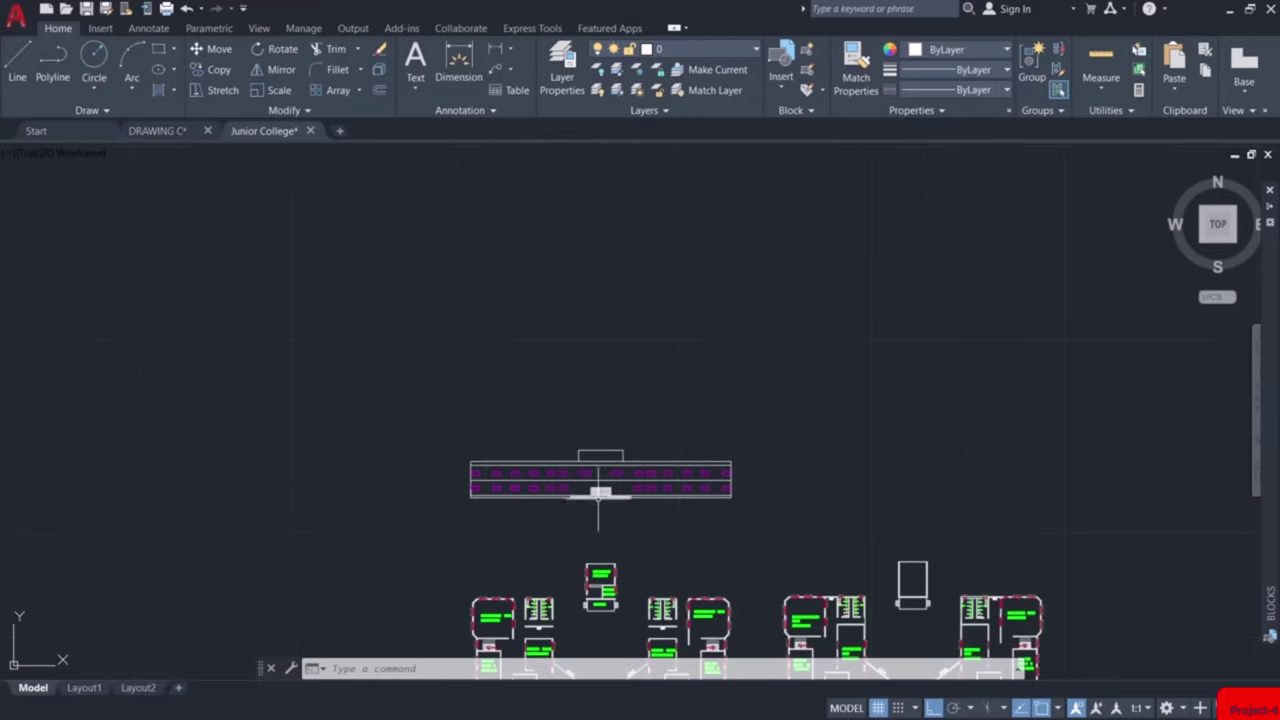
{"action": "middle_click_drag", "start_coordinate": [605, 547], "coordinate": [590, 322]}
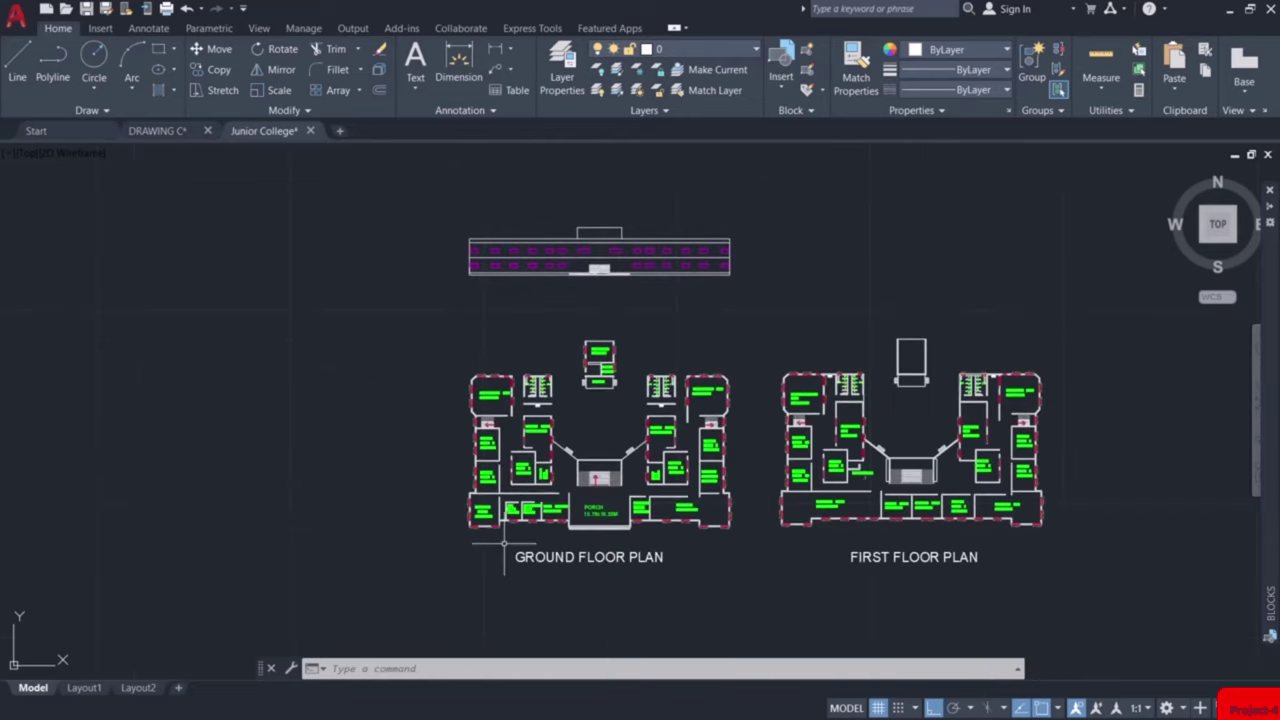
{"action": "scroll", "coordinate": [503, 543], "scroll_direction": "up", "scroll_amount": 4}
{"action": "scroll", "coordinate": [506, 537], "scroll_direction": "up", "scroll_amount": 2}
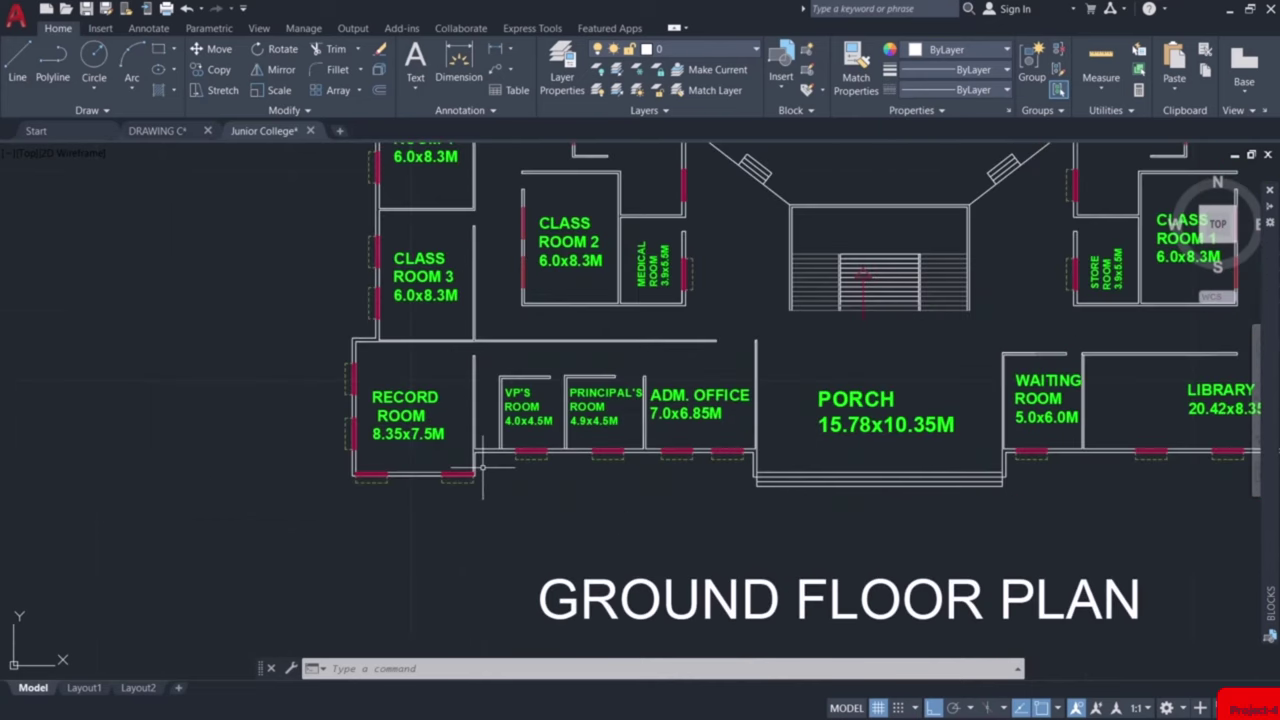
{"action": "scroll", "coordinate": [486, 460], "scroll_direction": "up", "scroll_amount": 3}
{"action": "scroll", "coordinate": [490, 495], "scroll_direction": "down", "scroll_amount": 6}
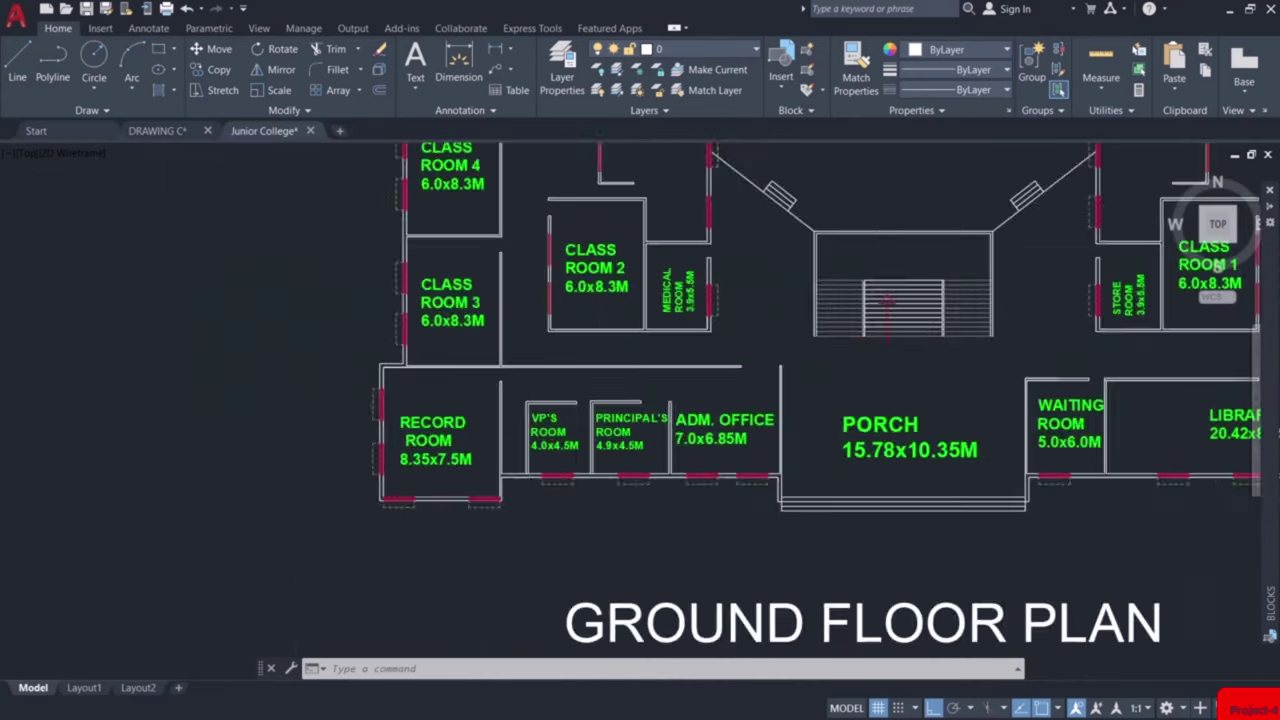
{"action": "scroll", "coordinate": [858, 514], "scroll_direction": "up", "scroll_amount": 3}
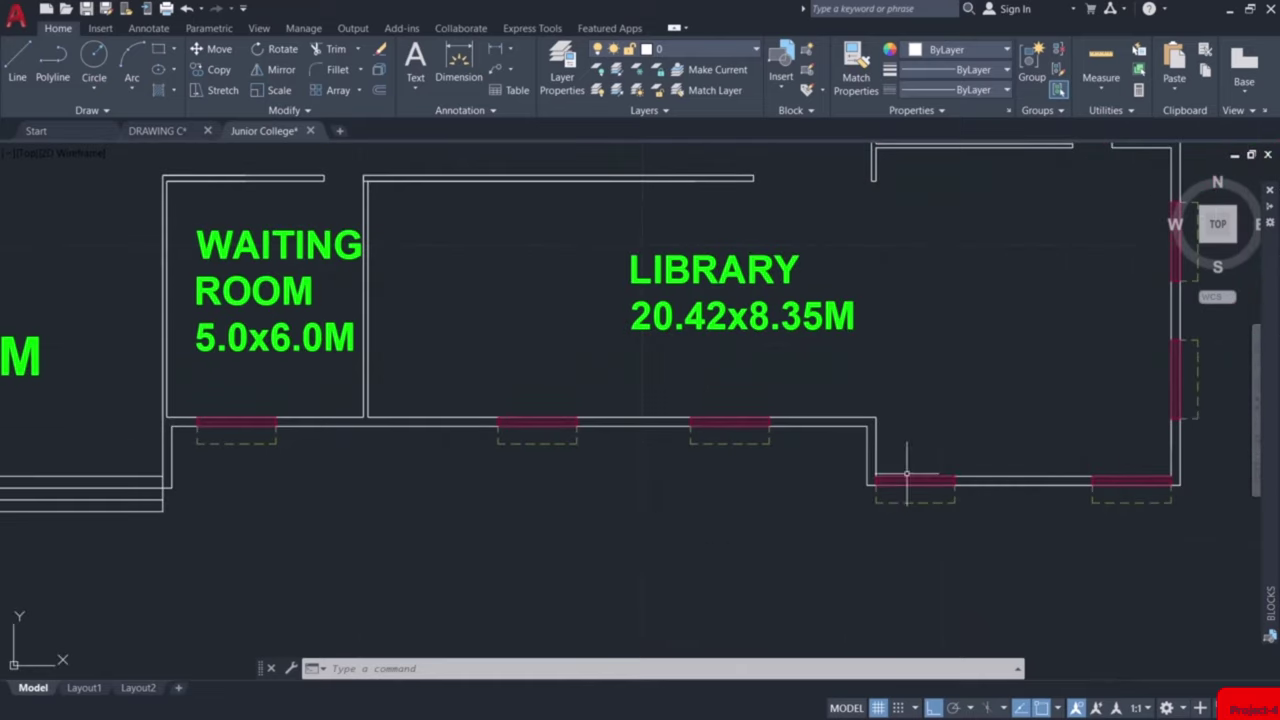
{"action": "scroll", "coordinate": [888, 470], "scroll_direction": "down", "scroll_amount": 2}
{"action": "scroll", "coordinate": [843, 495], "scroll_direction": "down", "scroll_amount": 2}
{"action": "scroll", "coordinate": [329, 487], "scroll_direction": "up", "scroll_amount": 4}
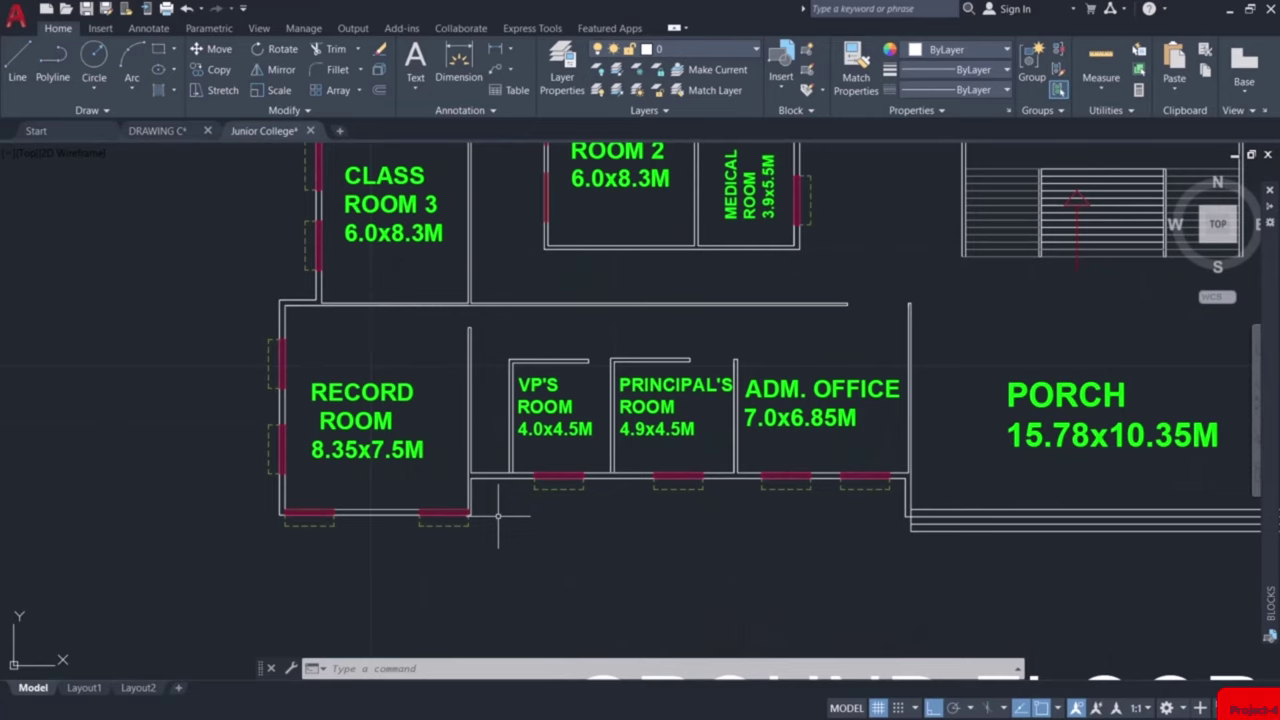
Place vertical construction lines through the Record Room's lower-right outer corner and the Library's outer corner where the front wall steps forward
{"action": "type", "text": "XL"}
{"action": "key", "text": "Return"}
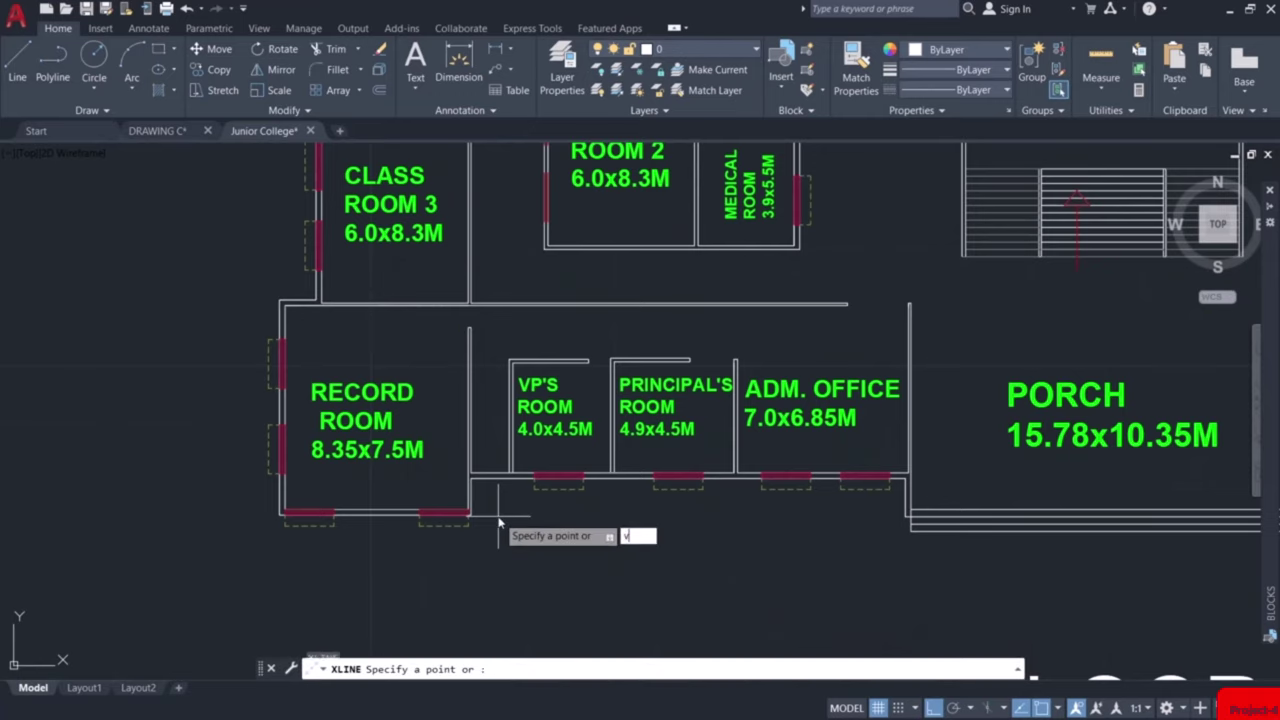
{"action": "type", "text": "v"}
{"action": "key", "text": "Return"}
{"action": "scroll", "coordinate": [468, 524], "scroll_direction": "up", "scroll_amount": 2}
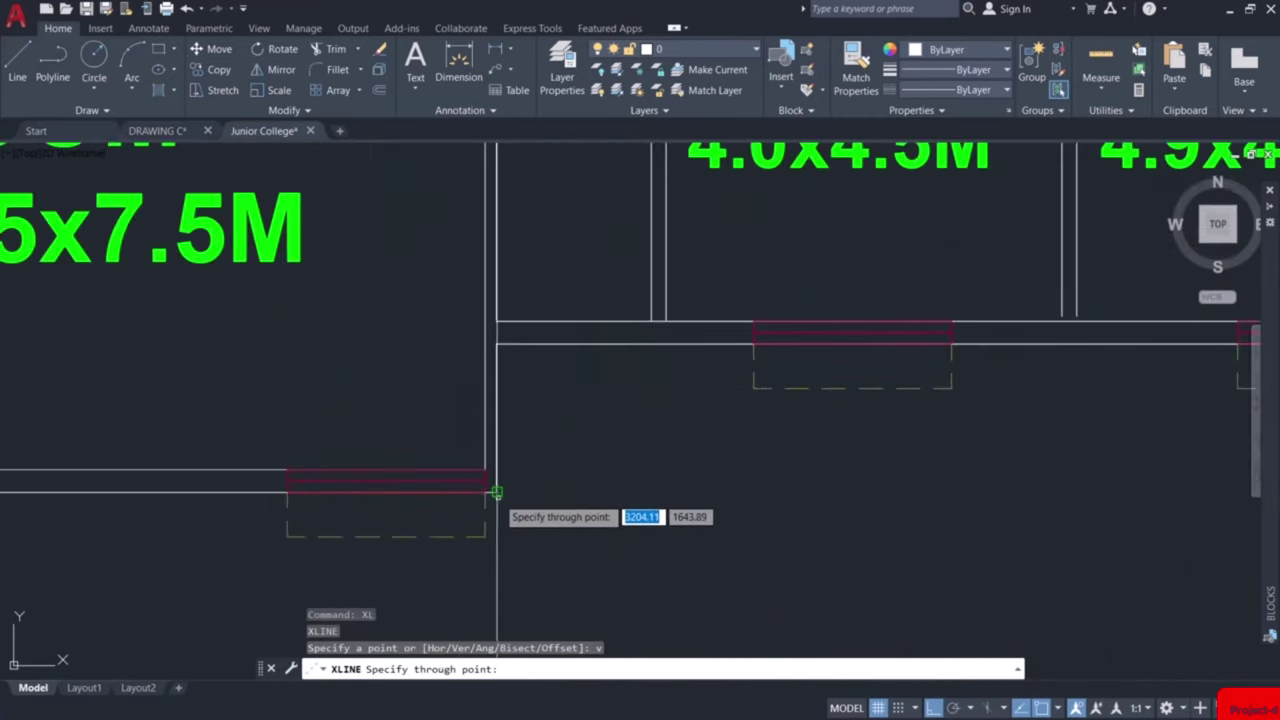
{"action": "scroll", "coordinate": [630, 537], "scroll_direction": "down", "scroll_amount": 4}
{"action": "scroll", "coordinate": [630, 537], "scroll_direction": "down", "scroll_amount": 4}
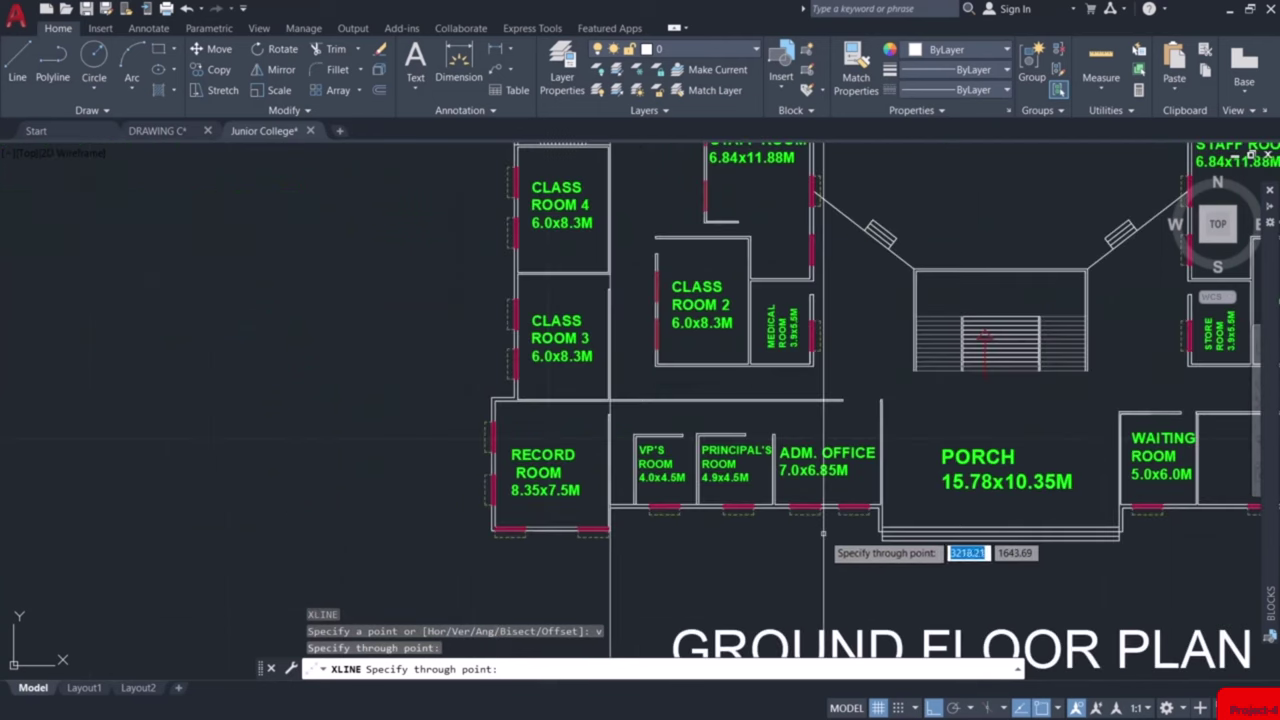
{"action": "middle_click_drag", "start_coordinate": [820, 535], "coordinate": [340, 535]}
{"action": "scroll", "coordinate": [910, 525], "scroll_direction": "up", "scroll_amount": 4}
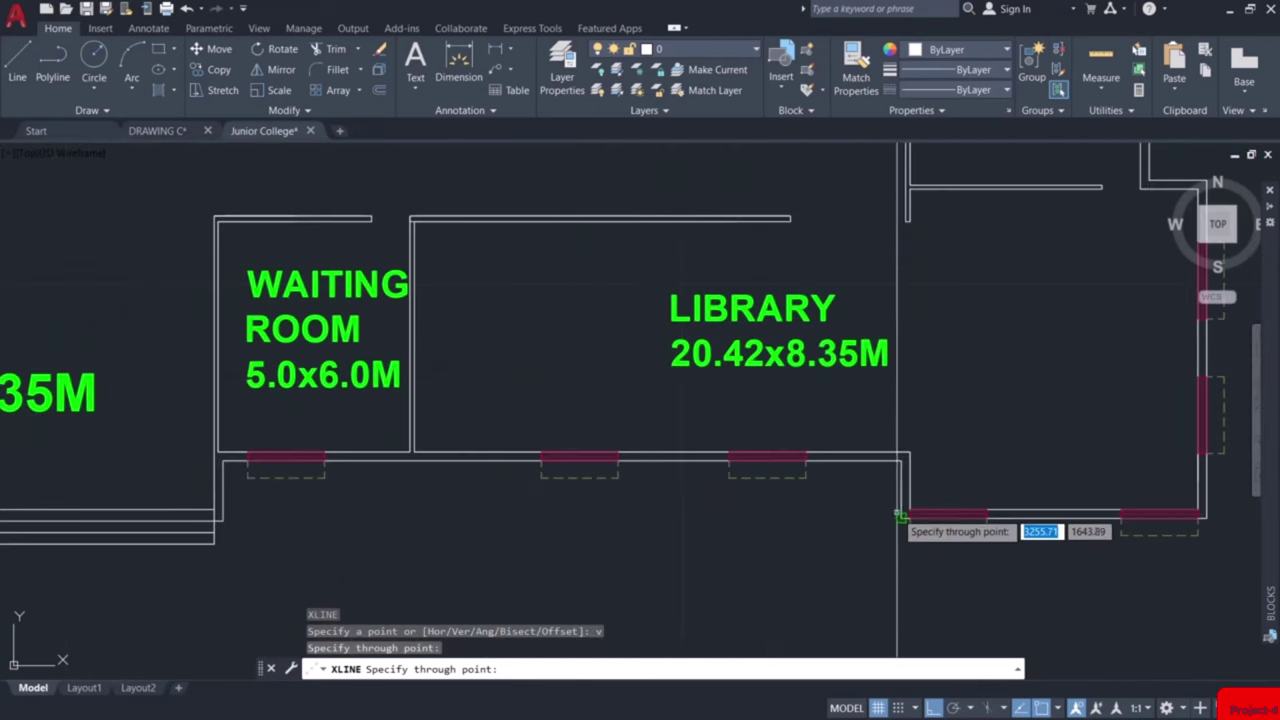
{"action": "left_click", "coordinate": [903, 517]}
{"action": "key", "text": "Escape"}
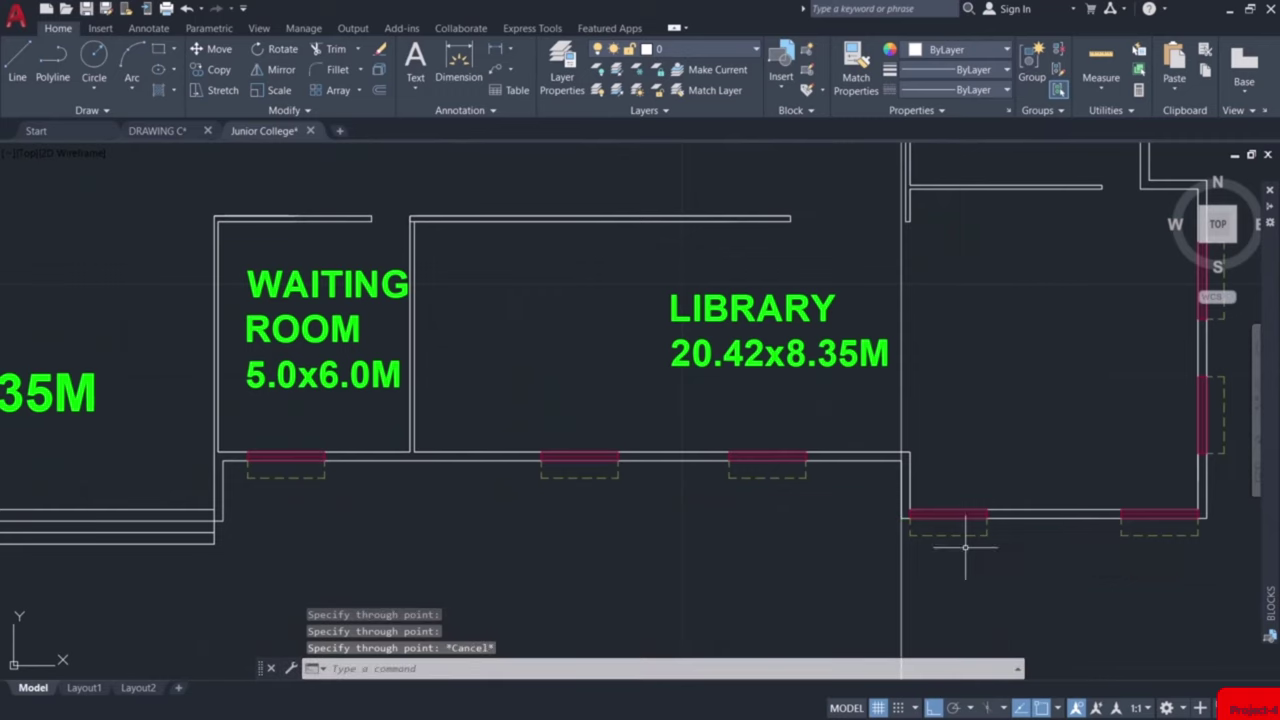
Draw a vertical wall line on the front elevation along the left construction line, from the plinth line to the roof slab line
{"action": "scroll", "coordinate": [965, 547], "scroll_direction": "down", "scroll_amount": 8}
{"action": "scroll", "coordinate": [833, 401], "scroll_direction": "up", "scroll_amount": 6}
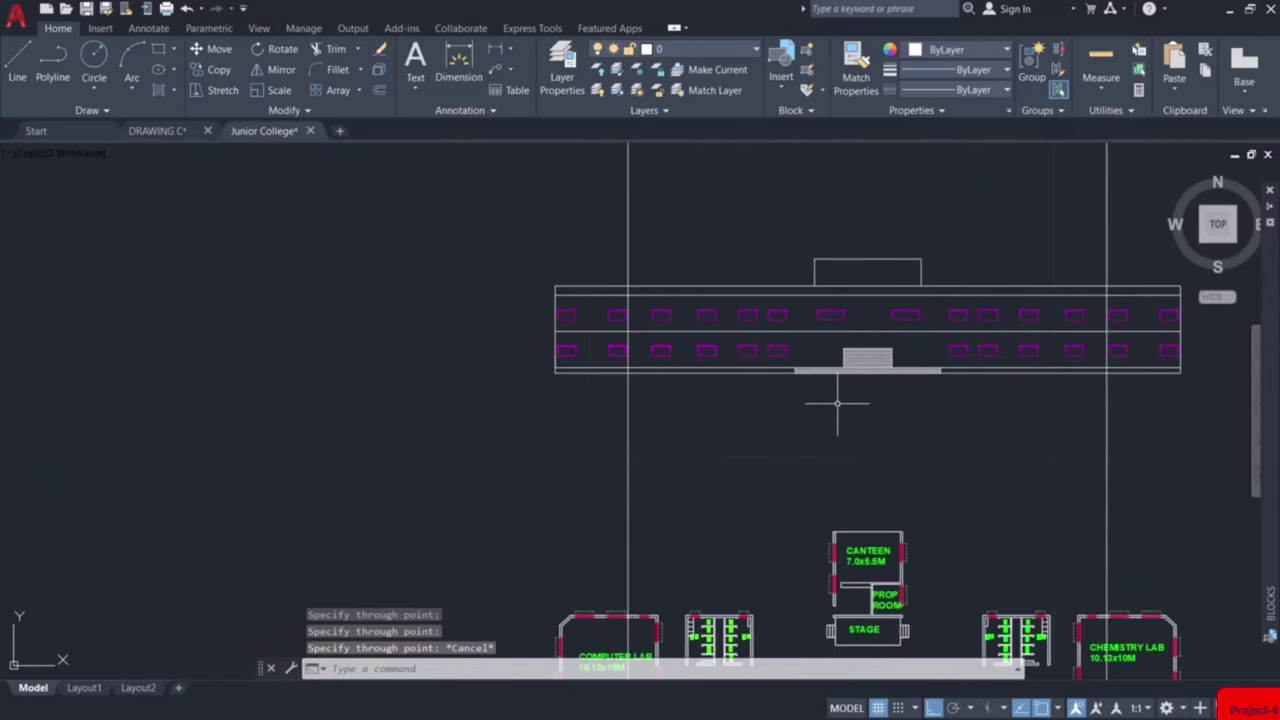
{"action": "scroll", "coordinate": [791, 497], "scroll_direction": "down", "scroll_amount": 3}
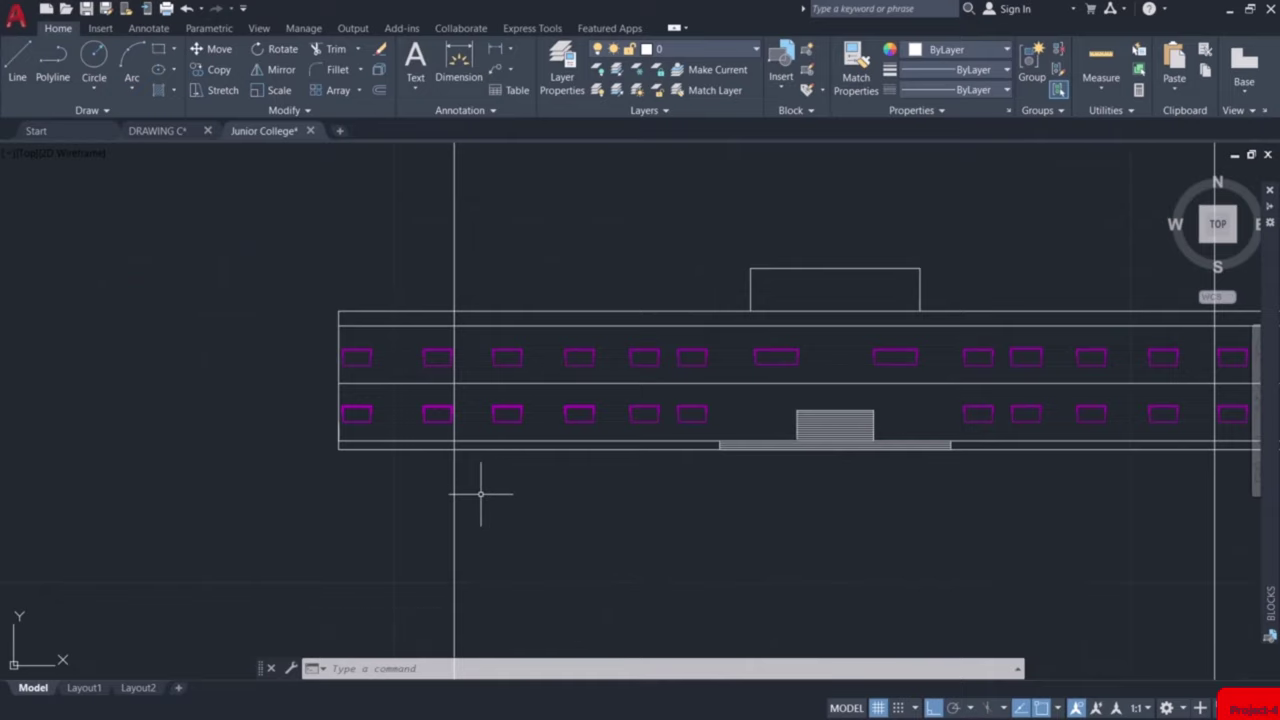
{"action": "scroll", "coordinate": [464, 436], "scroll_direction": "up", "scroll_amount": 2}
{"action": "key", "text": "l"}
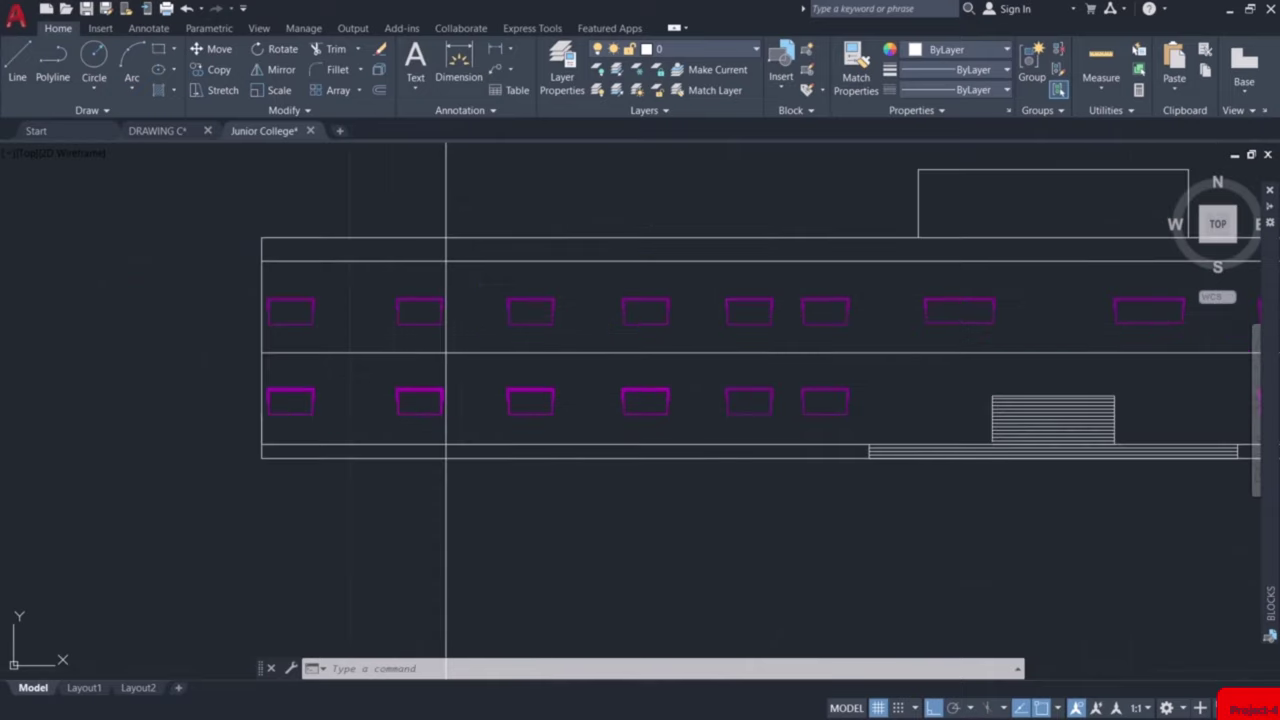
{"action": "key", "text": "Return"}
{"action": "left_click", "coordinate": [446, 446]}
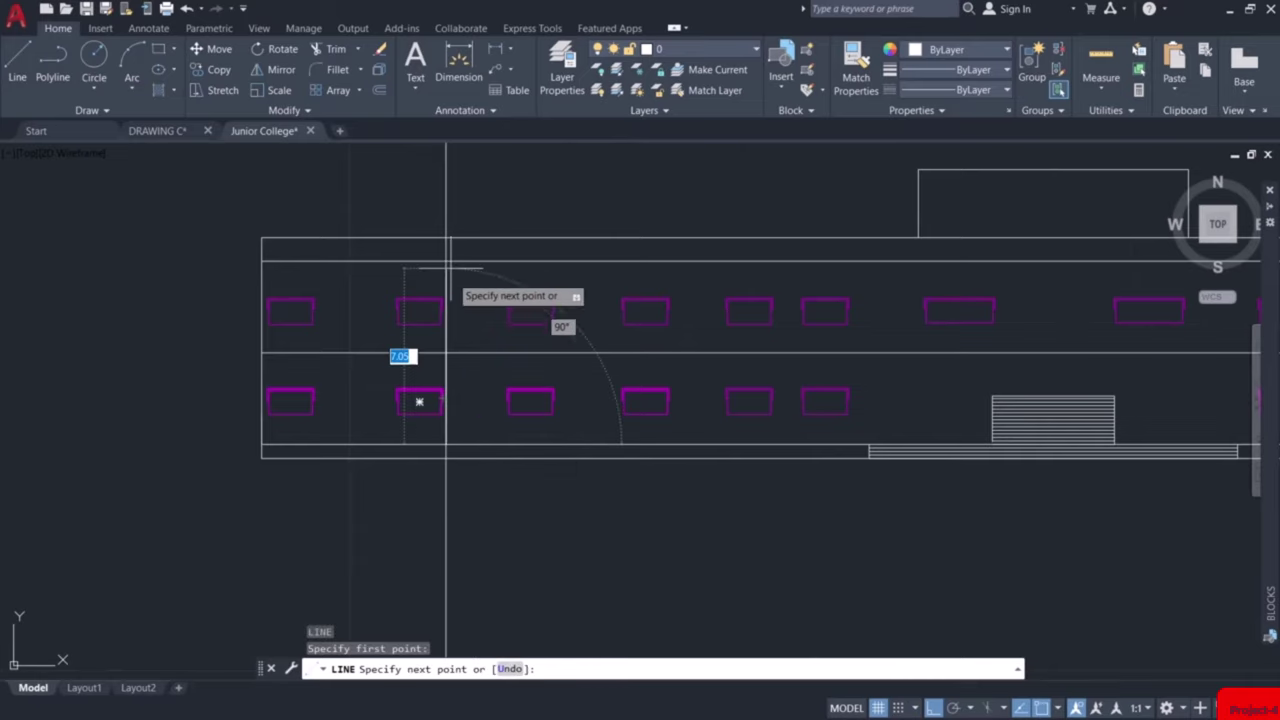
{"action": "key", "text": "Escape"}
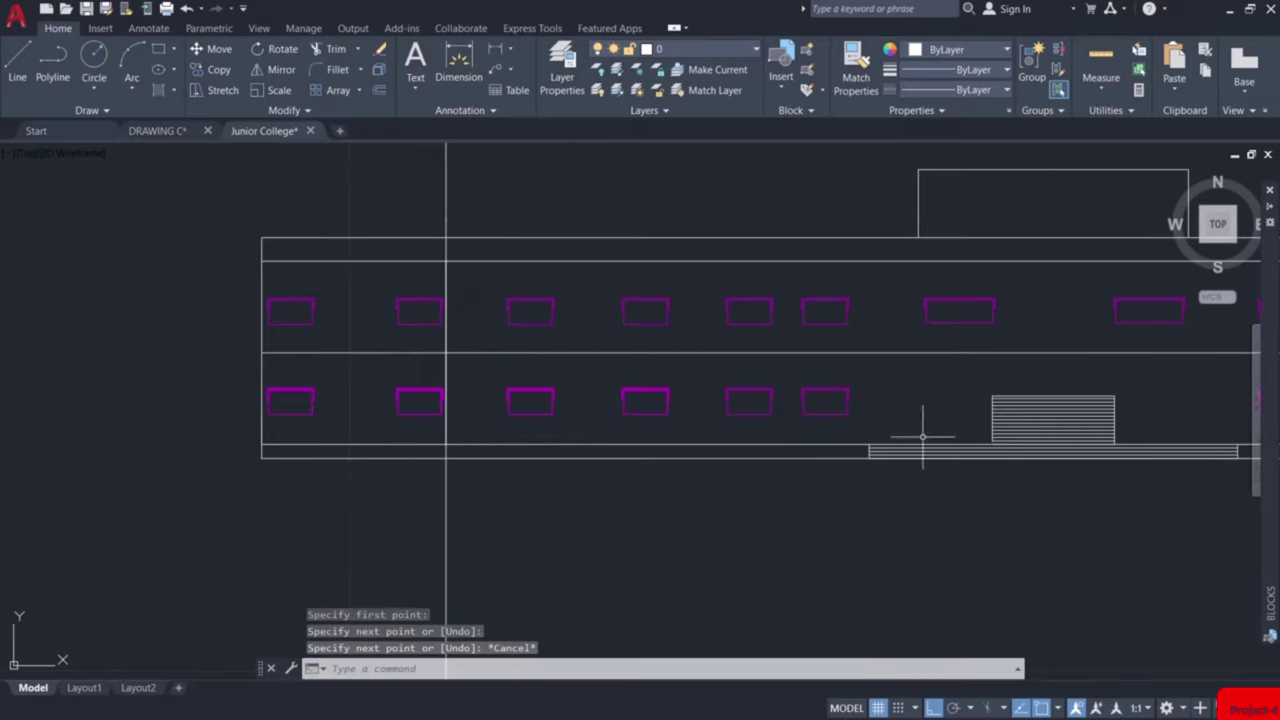
Draw the matching vertical wall line along the right construction line, from the plinth line to the roof slab line
{"action": "middle_click_drag", "start_coordinate": [923, 434], "coordinate": [400, 443]}
{"action": "middle_click_drag", "start_coordinate": [966, 443], "coordinate": [738, 449]}
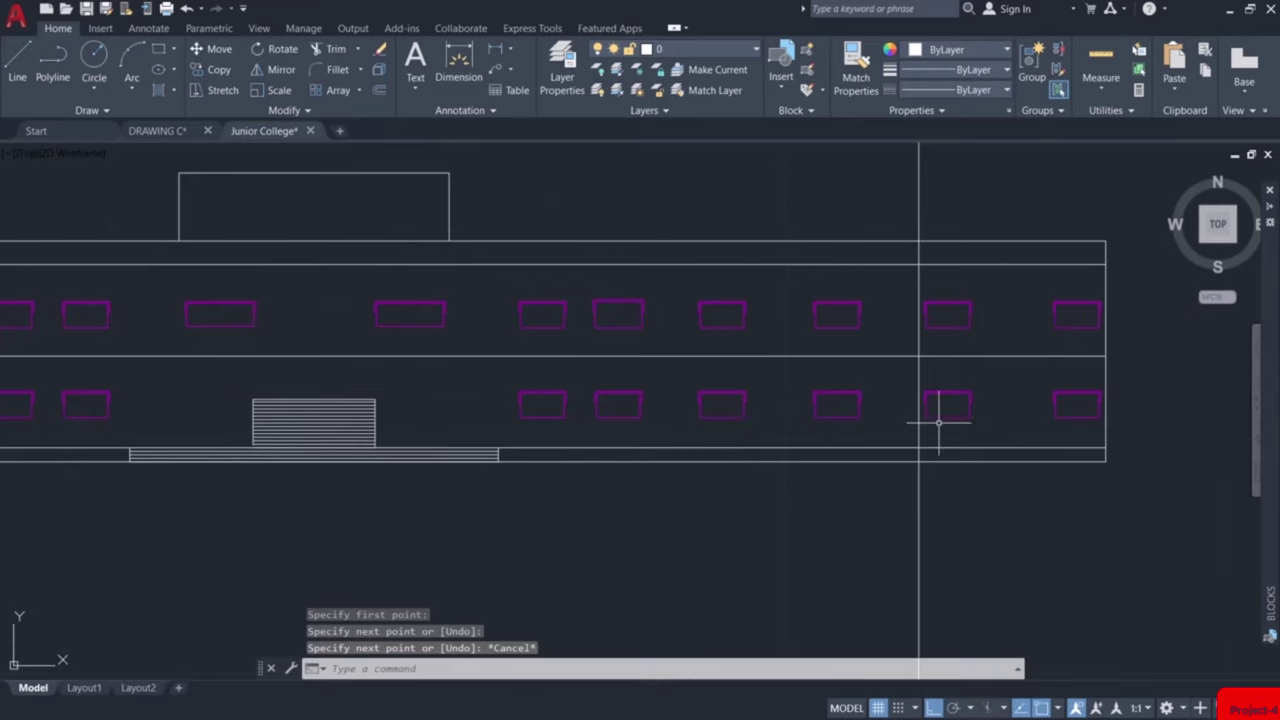
{"action": "scroll", "coordinate": [937, 423], "scroll_direction": "up", "scroll_amount": 4}
{"action": "key", "text": "Return"}
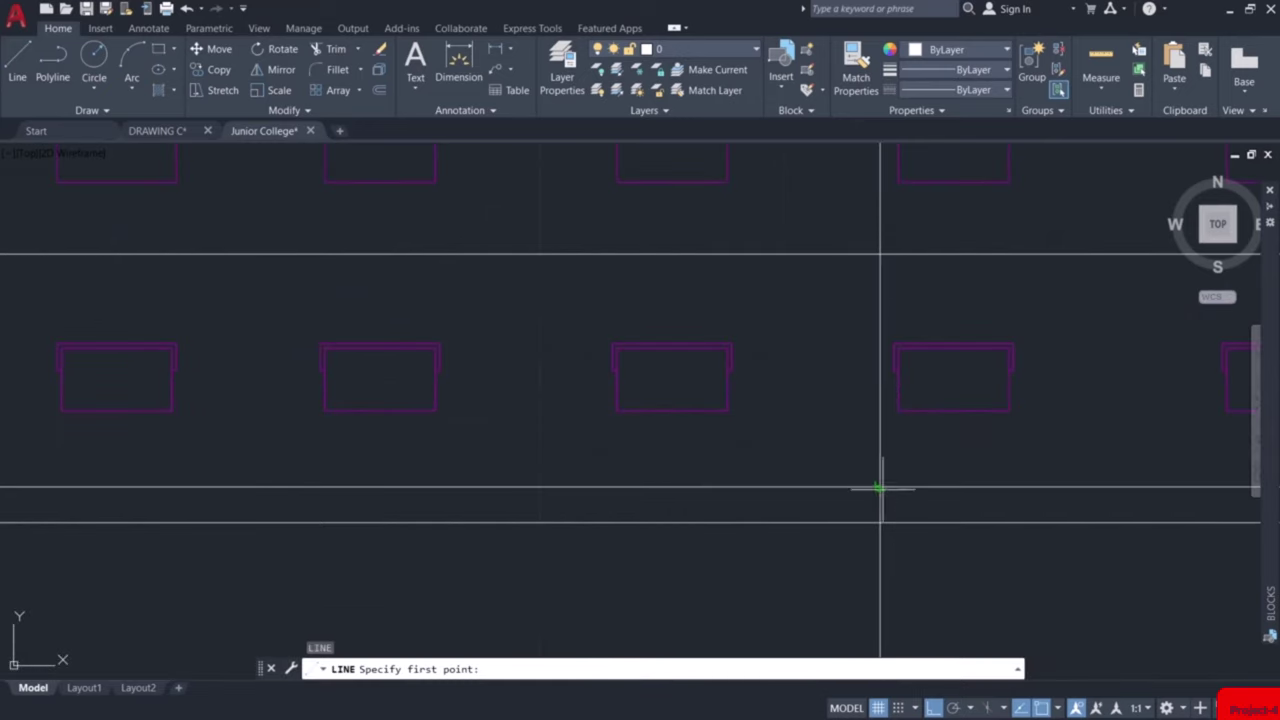
{"action": "left_click", "coordinate": [880, 487]}
{"action": "scroll", "coordinate": [880, 487], "scroll_direction": "down", "scroll_amount": 3}
{"action": "left_click", "coordinate": [880, 303]}
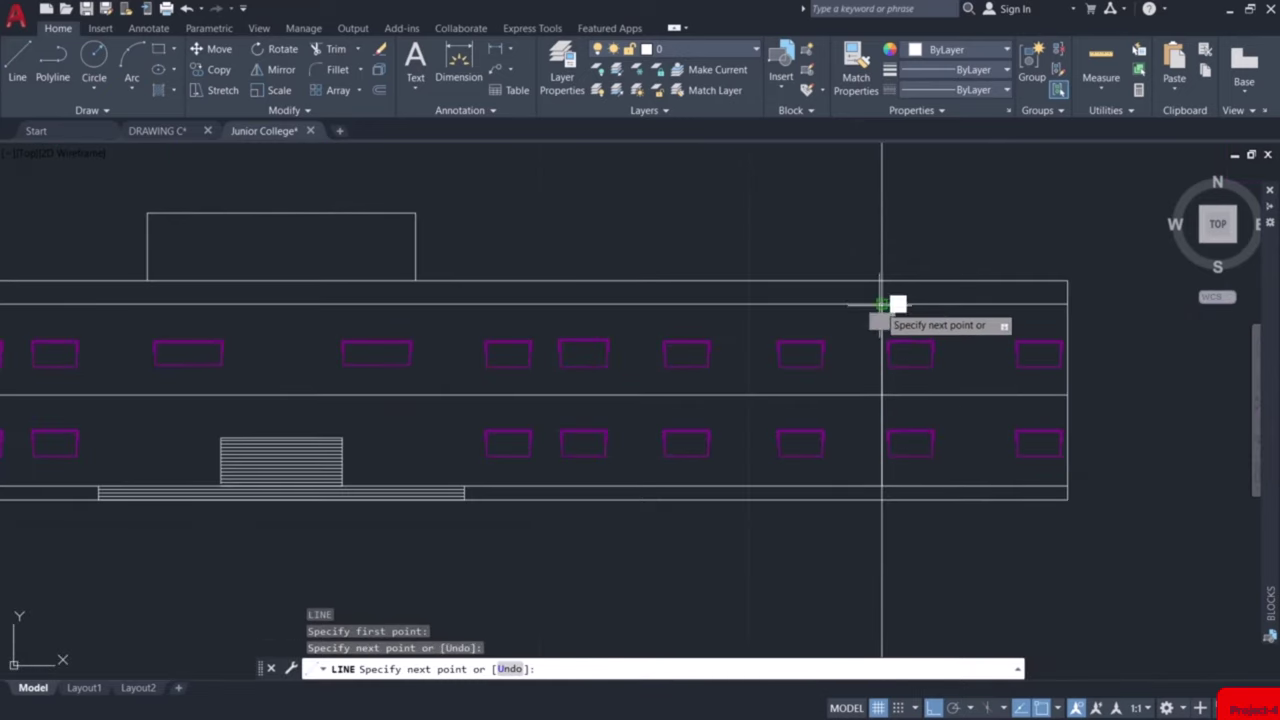
{"action": "key", "text": "Escape"}
Delete the two vertical construction lines that run through the front elevation and the ground floor plan
{"action": "scroll", "coordinate": [920, 364], "scroll_direction": "down", "scroll_amount": 5}
{"action": "left_click", "coordinate": [955, 252]}
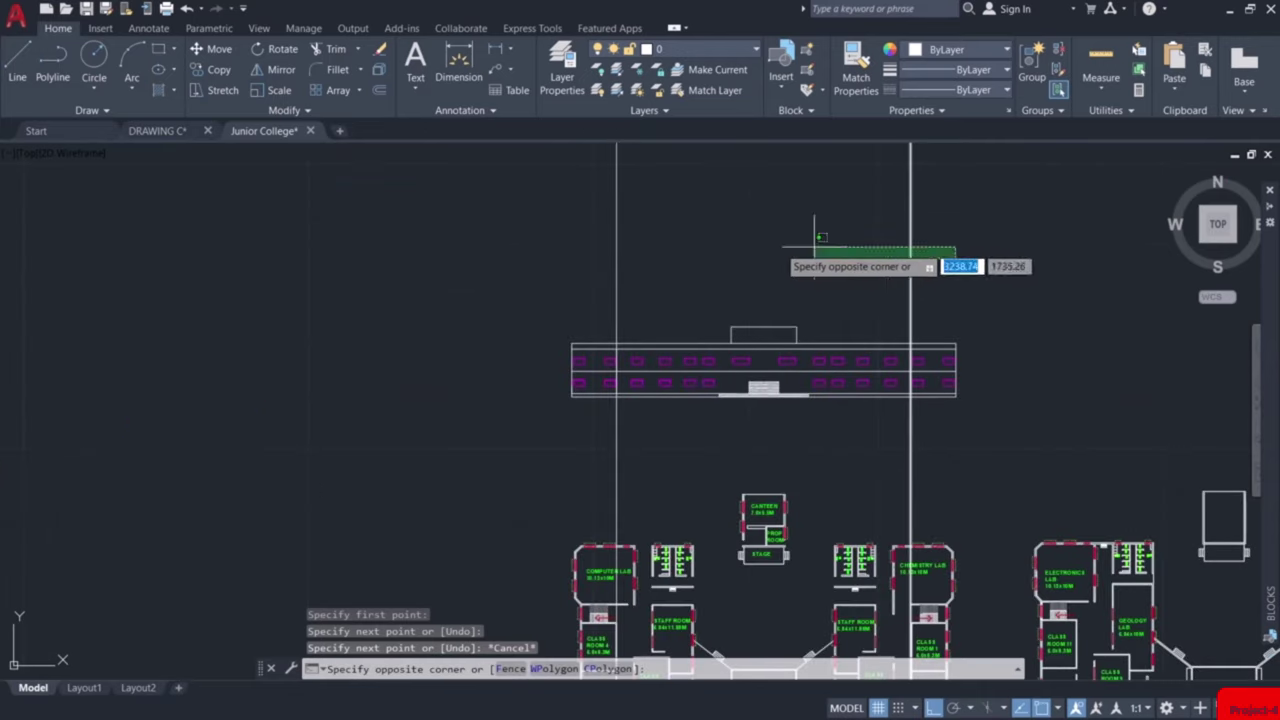
{"action": "left_click", "coordinate": [480, 254]}
{"action": "key", "text": "Delete"}
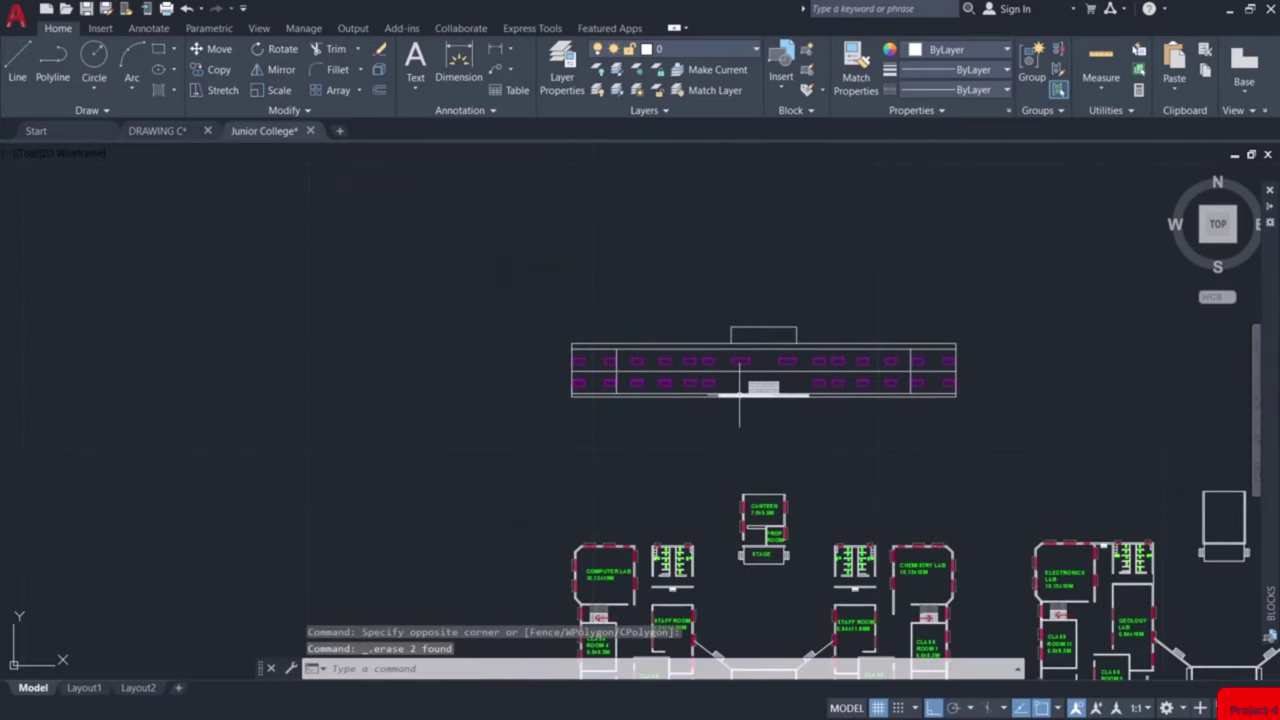
Hatch the two leftmost upper-floor windows of the front elevation with the GOST_GLASS pattern at a scale of 0.05
{"action": "scroll", "coordinate": [749, 405], "scroll_direction": "up", "scroll_amount": 3}
{"action": "scroll", "coordinate": [462, 459], "scroll_direction": "up", "scroll_amount": 2}
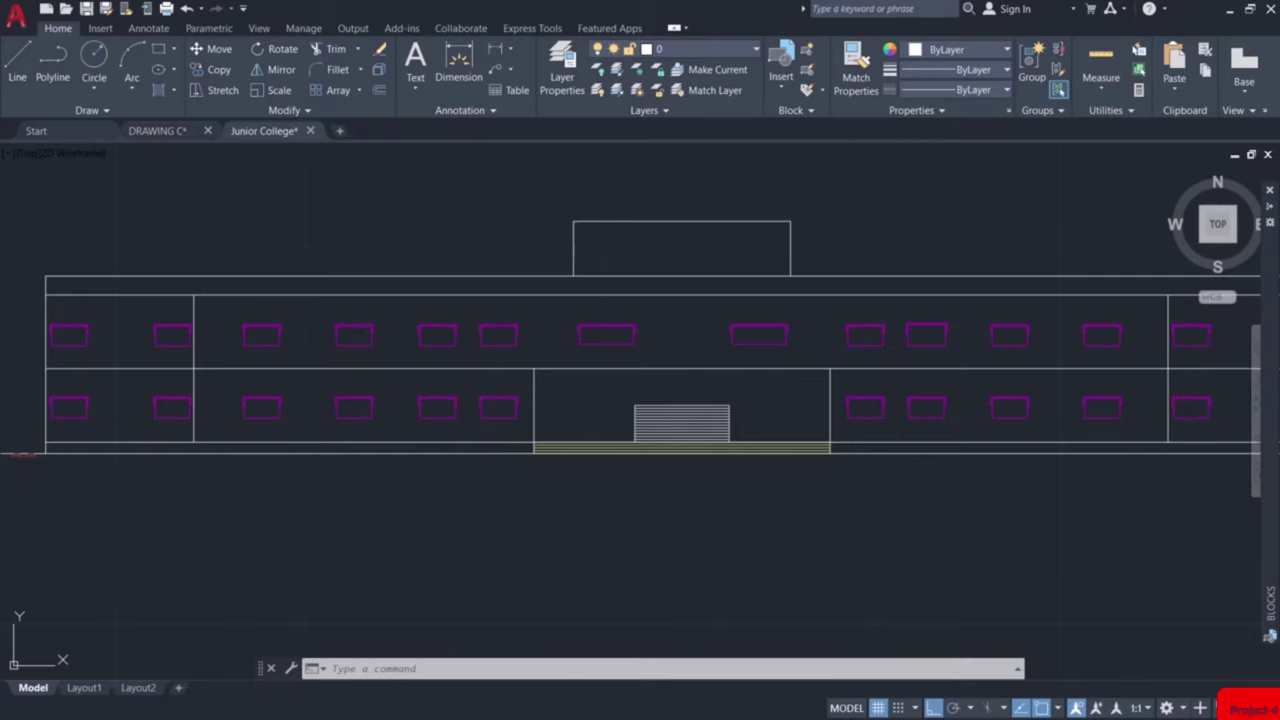
{"action": "type", "text": "h"}
{"action": "key", "text": "Return"}
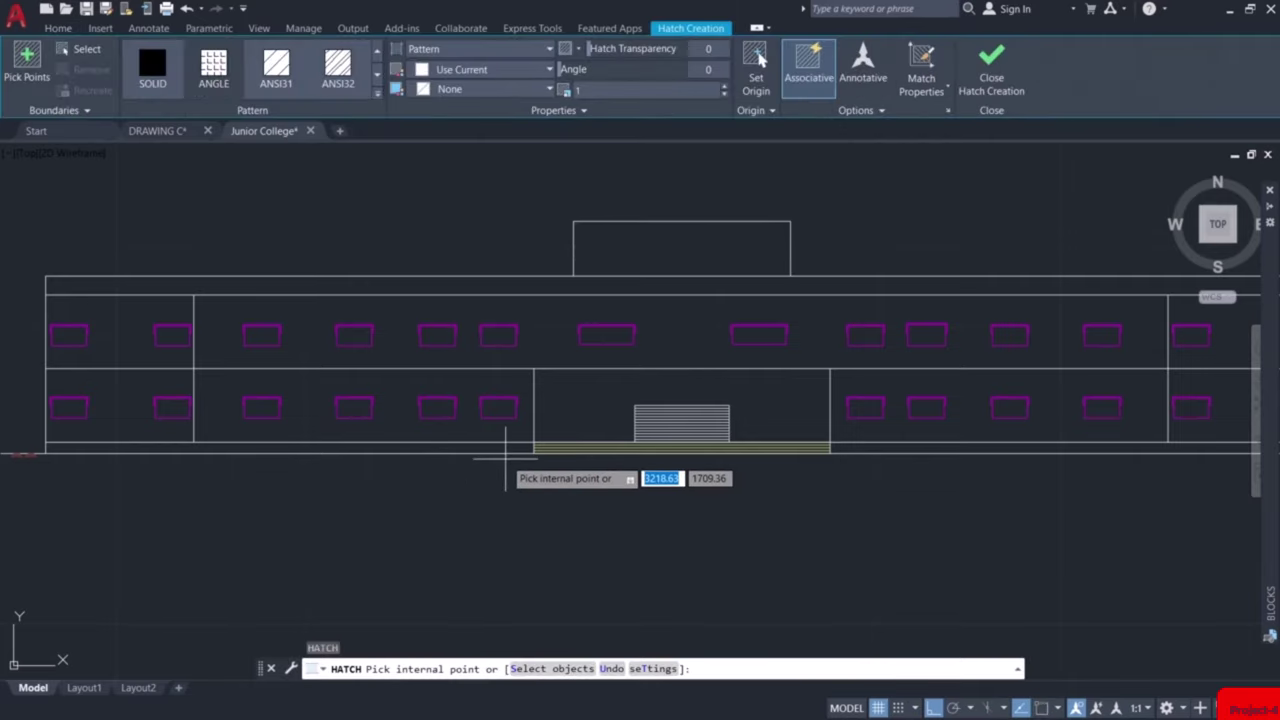
{"action": "left_click", "coordinate": [377, 93]}
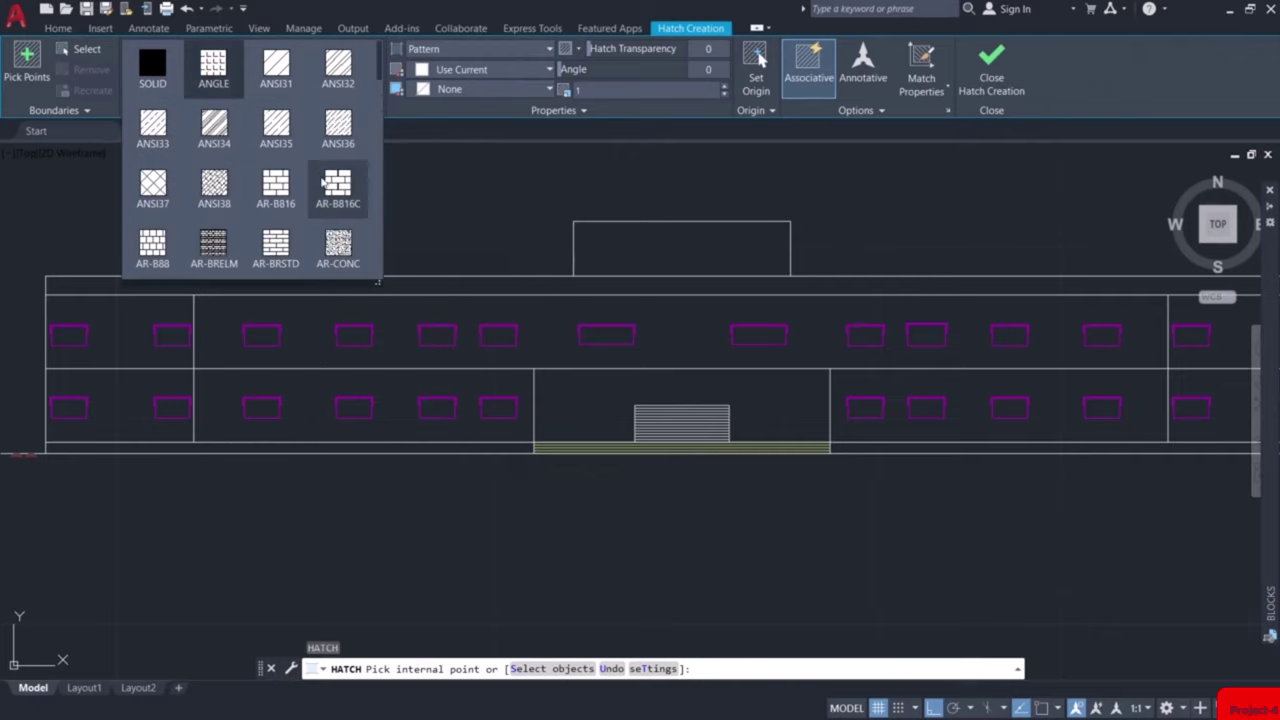
{"action": "scroll", "coordinate": [278, 190], "scroll_direction": "down", "scroll_amount": 4}
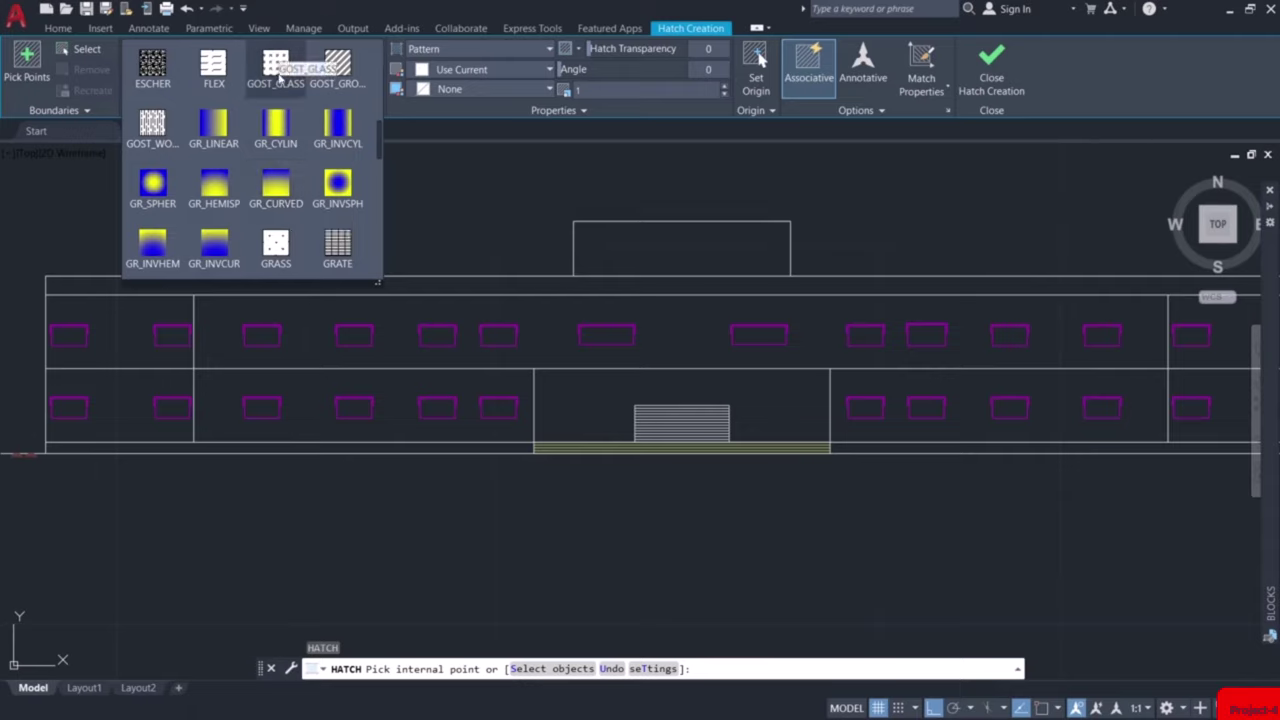
{"action": "left_click", "coordinate": [278, 67]}
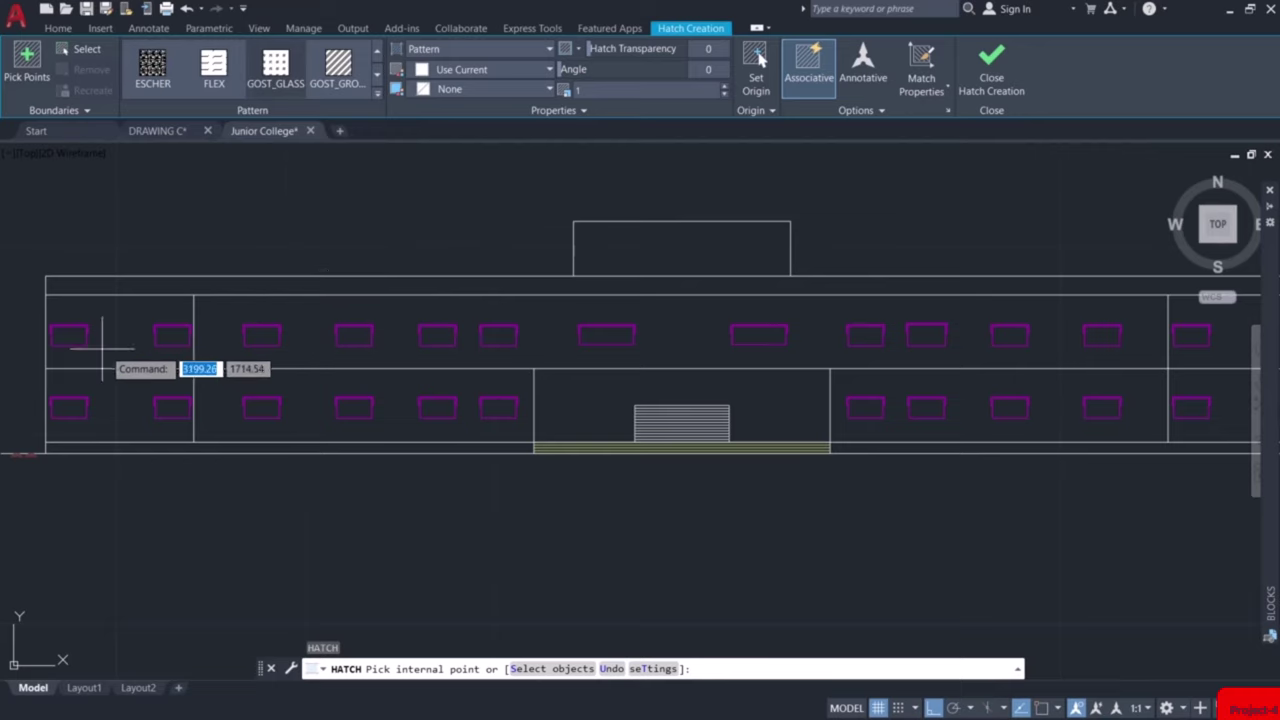
{"action": "middle_click_drag", "start_coordinate": [109, 337], "coordinate": [280, 370]}
{"action": "scroll", "coordinate": [222, 371], "scroll_direction": "up", "scroll_amount": 4}
{"action": "left_click", "coordinate": [243, 378]}
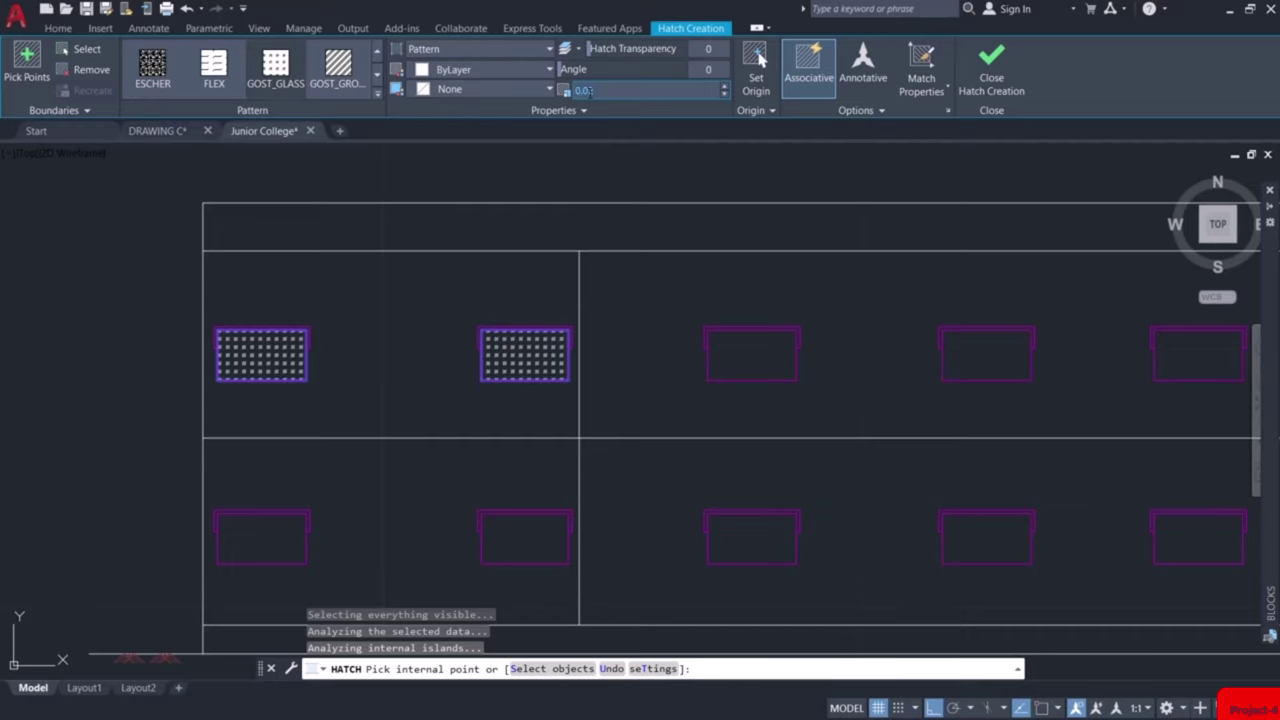
{"action": "type", "text": "1"}
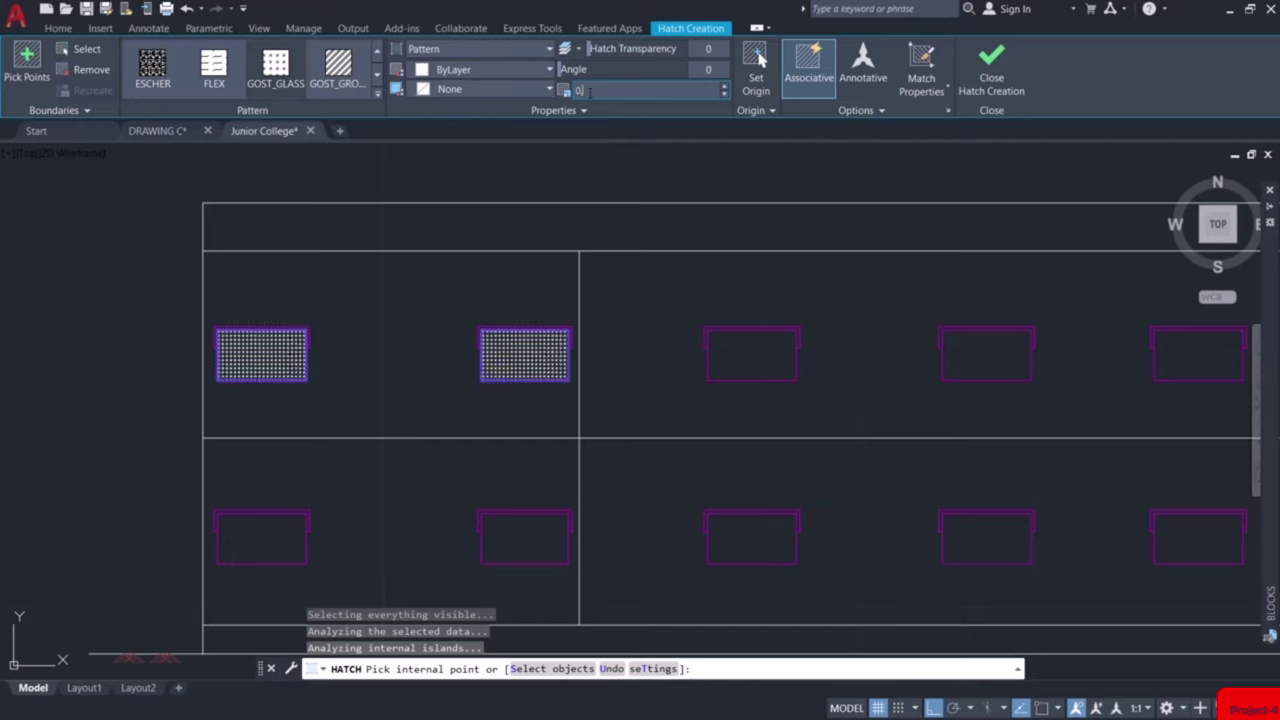
{"action": "type", "text": "5"}
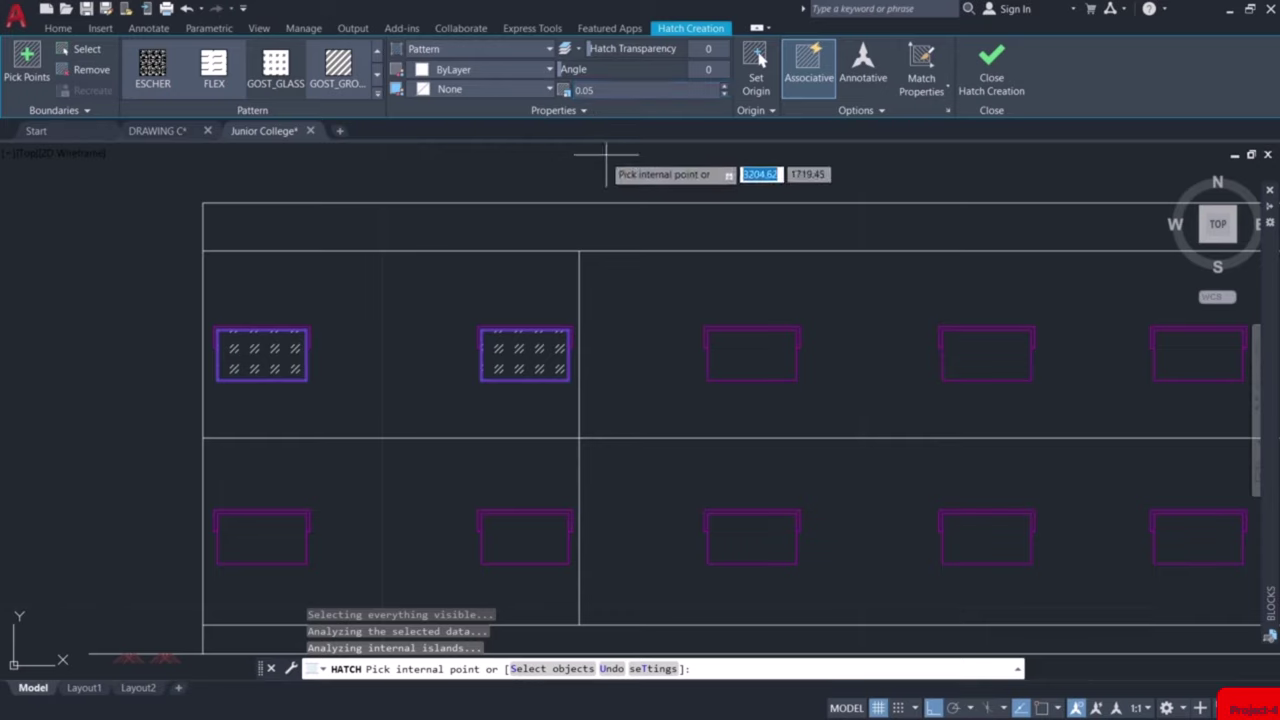
Add the third upper-floor window and the two leftmost ground-floor windows to the GOST_GLASS hatch
{"action": "left_click", "coordinate": [748, 358]}
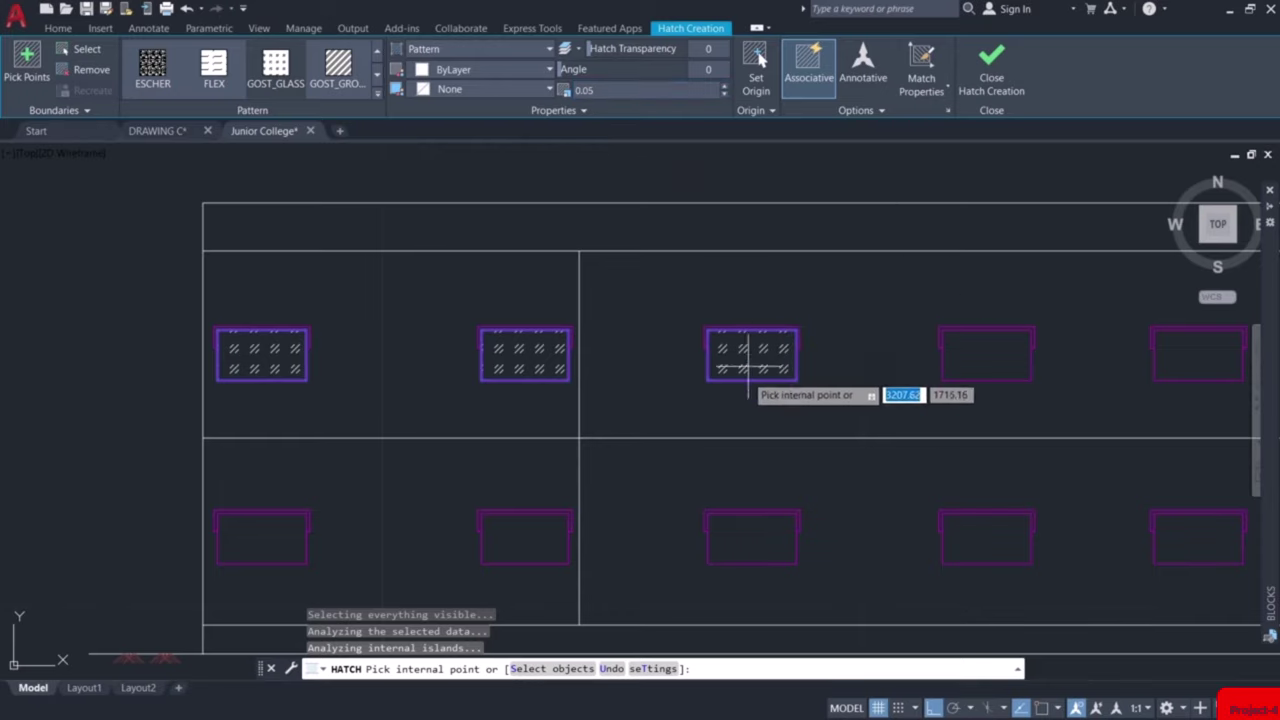
{"action": "left_click", "coordinate": [274, 535]}
{"action": "left_click", "coordinate": [522, 550]}
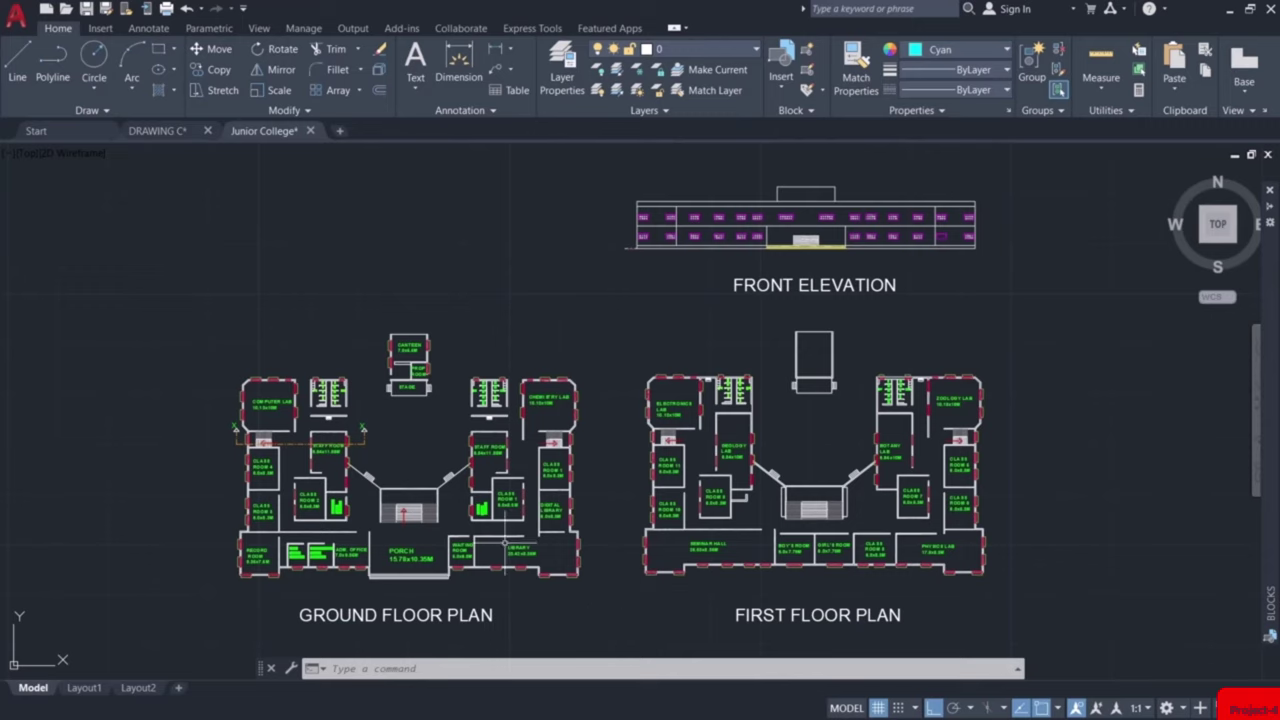
Place a vertical construction line where section line X-X crosses the outer wall face beside the staircase in the ground floor plan
{"action": "scroll", "coordinate": [240, 442], "scroll_direction": "up", "scroll_amount": 6}
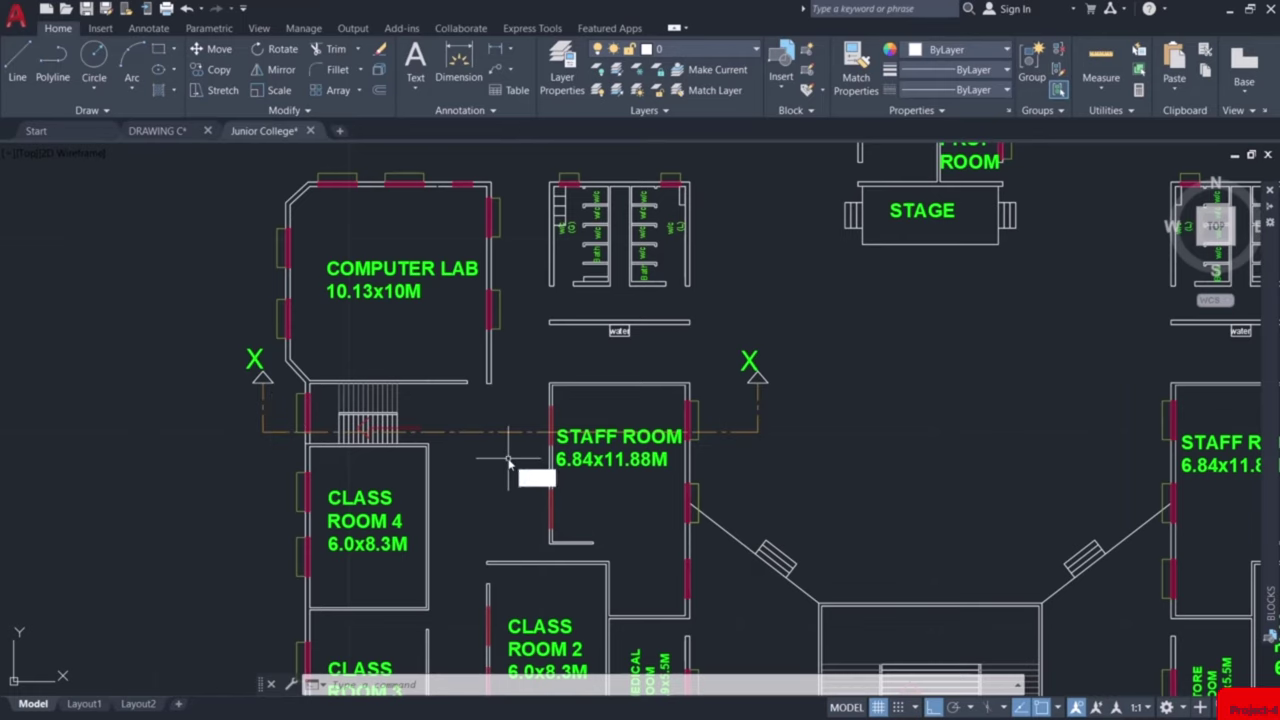
{"action": "type", "text": "xl"}
{"action": "scroll", "coordinate": [370, 450], "scroll_direction": "up", "scroll_amount": 4}
{"action": "key", "text": "Return"}
{"action": "type", "text": "v"}
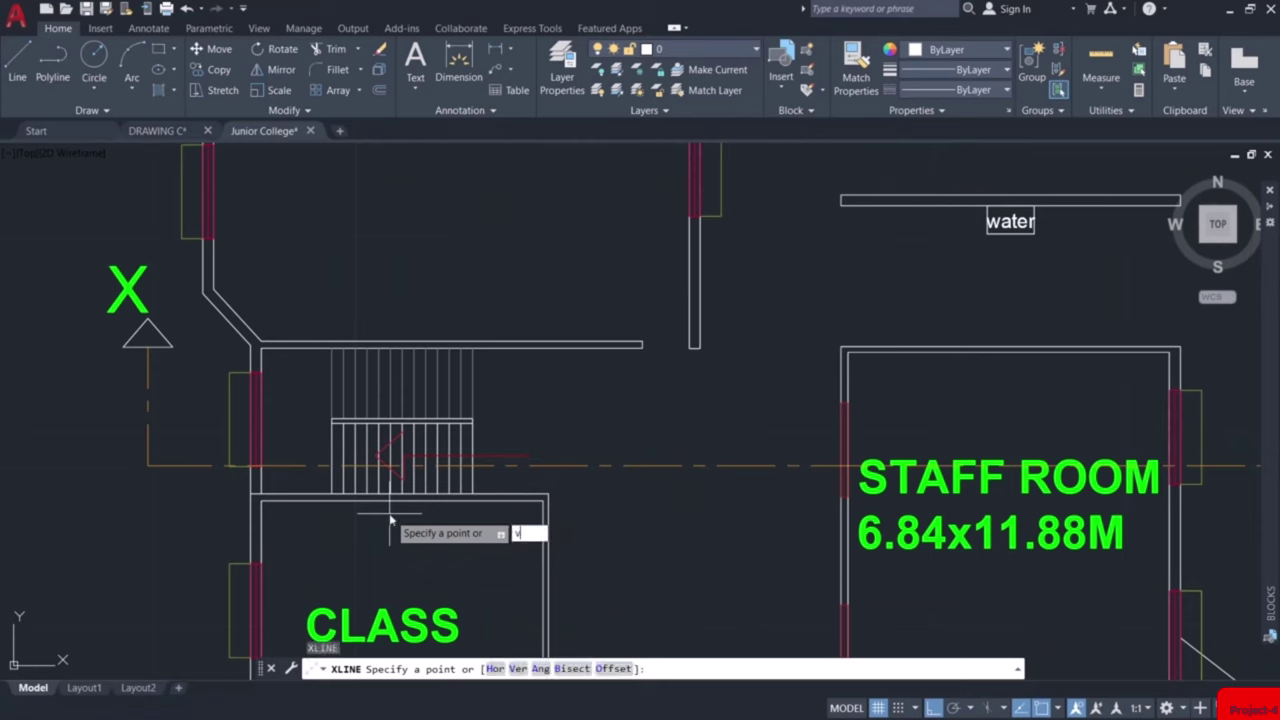
{"action": "key", "text": "Return"}
{"action": "scroll", "coordinate": [285, 446], "scroll_direction": "up", "scroll_amount": 5}
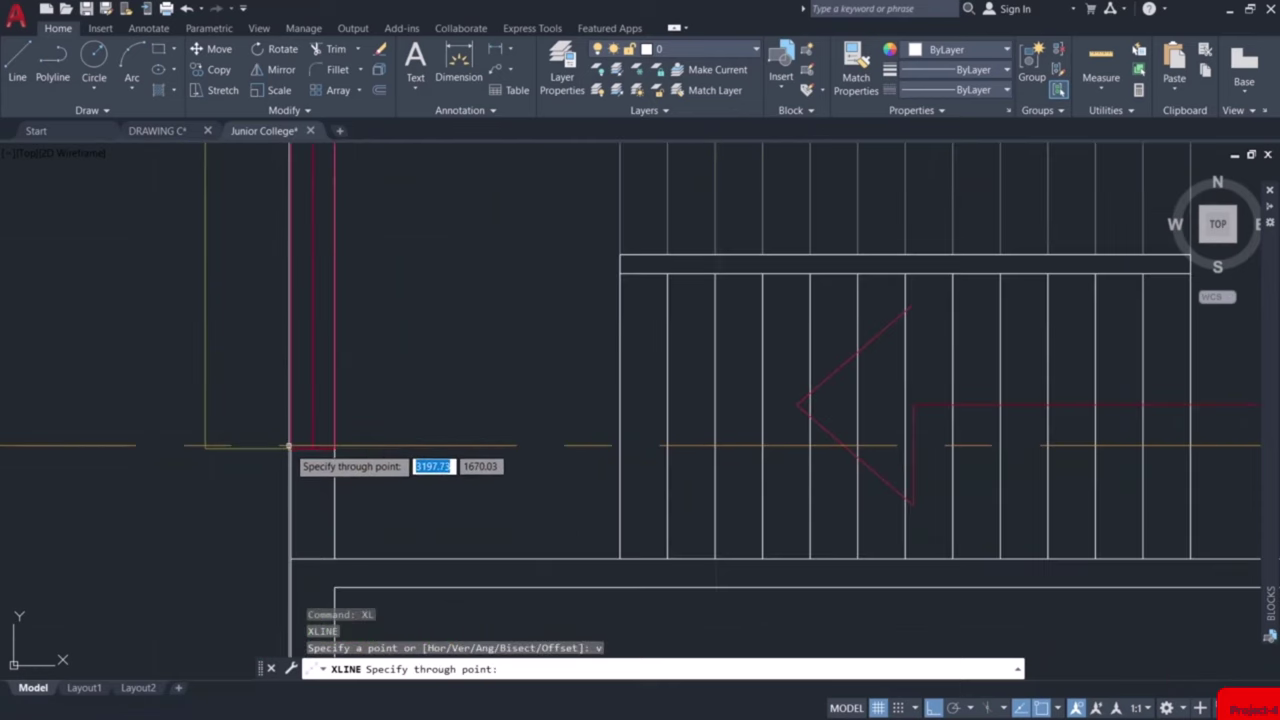
{"action": "left_click", "coordinate": [289, 446]}
Place a second vertical construction line where section line X-X crosses the Staff Room's right outer wall face
{"action": "scroll", "coordinate": [468, 480], "scroll_direction": "down", "scroll_amount": 5}
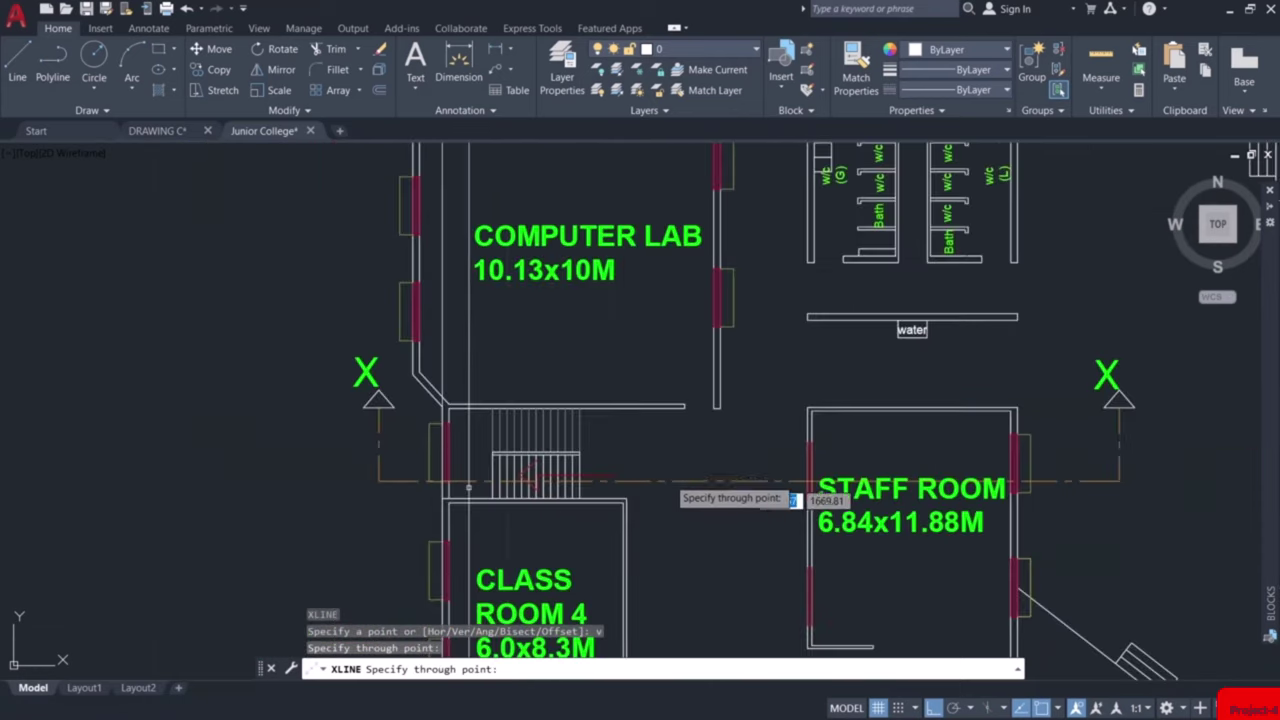
{"action": "middle_click_drag", "start_coordinate": [468, 488], "coordinate": [88, 488]}
{"action": "scroll", "coordinate": [644, 482], "scroll_direction": "up", "scroll_amount": 4}
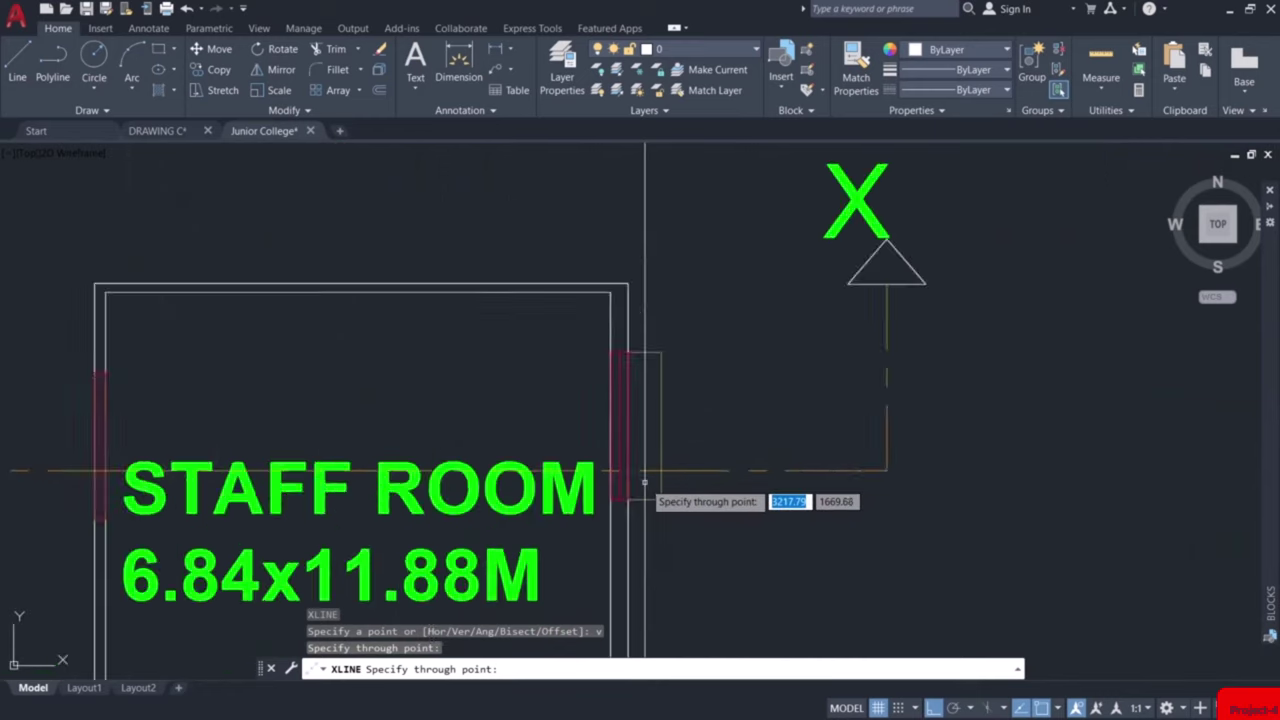
{"action": "scroll", "coordinate": [644, 482], "scroll_direction": "up", "scroll_amount": 5}
{"action": "left_click", "coordinate": [582, 446]}
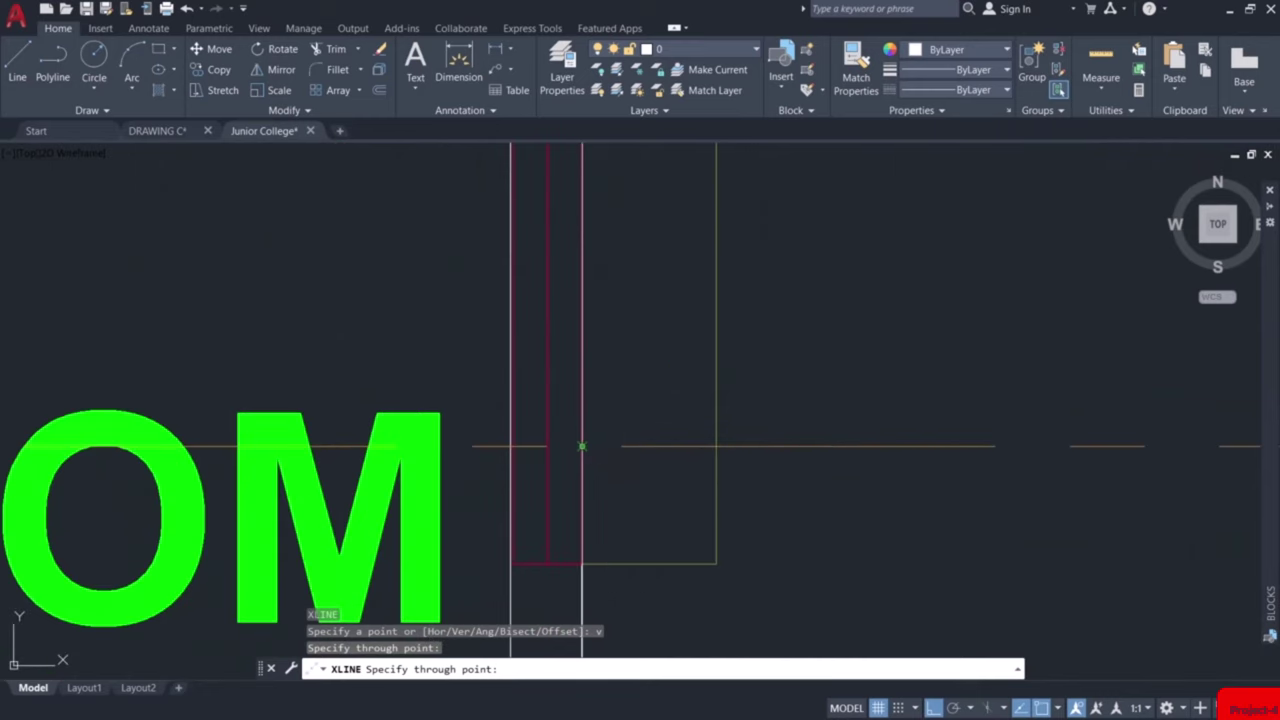
{"action": "key", "text": "Escape"}
Draw a horizontal line between the two vertical construction lines in the empty area above the ground floor plan
{"action": "scroll", "coordinate": [642, 446], "scroll_direction": "down", "scroll_amount": 7}
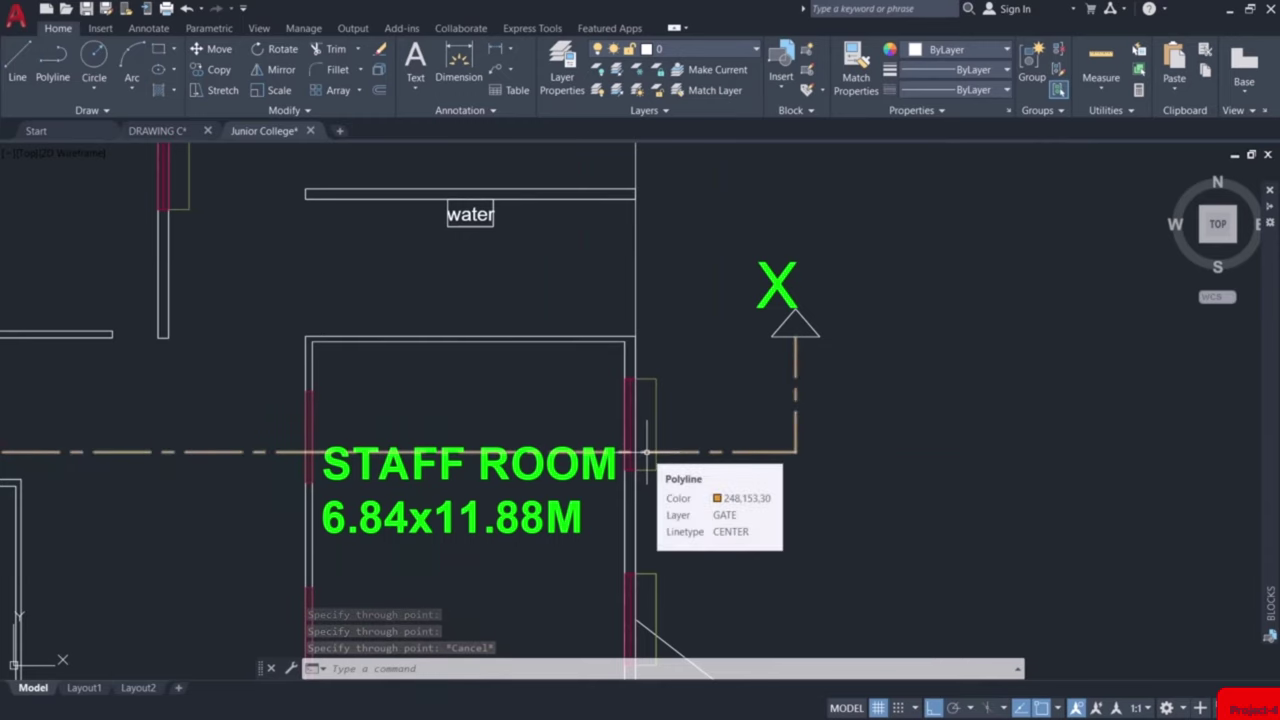
{"action": "scroll", "coordinate": [647, 453], "scroll_direction": "down", "scroll_amount": 6}
{"action": "middle_click_drag", "start_coordinate": [550, 311], "coordinate": [587, 459]}
{"action": "scroll", "coordinate": [585, 366], "scroll_direction": "up", "scroll_amount": 4}
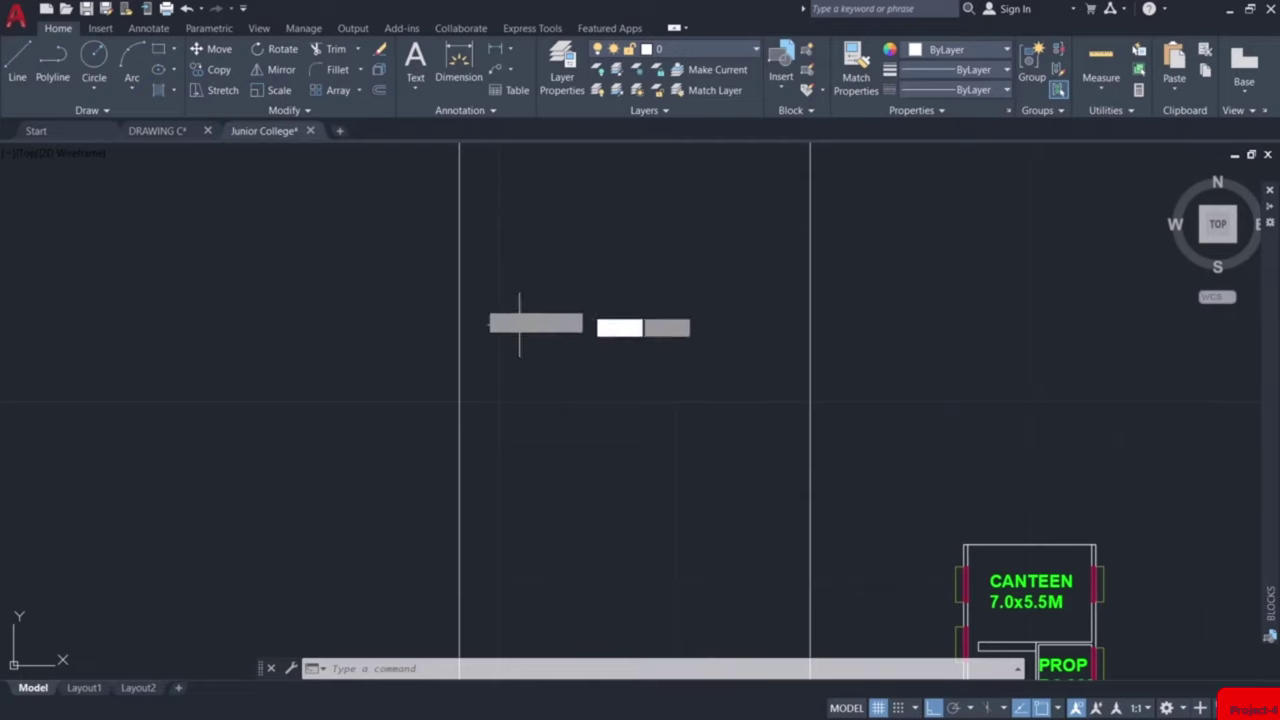
{"action": "key", "text": "Return"}
{"action": "left_click", "coordinate": [459, 295]}
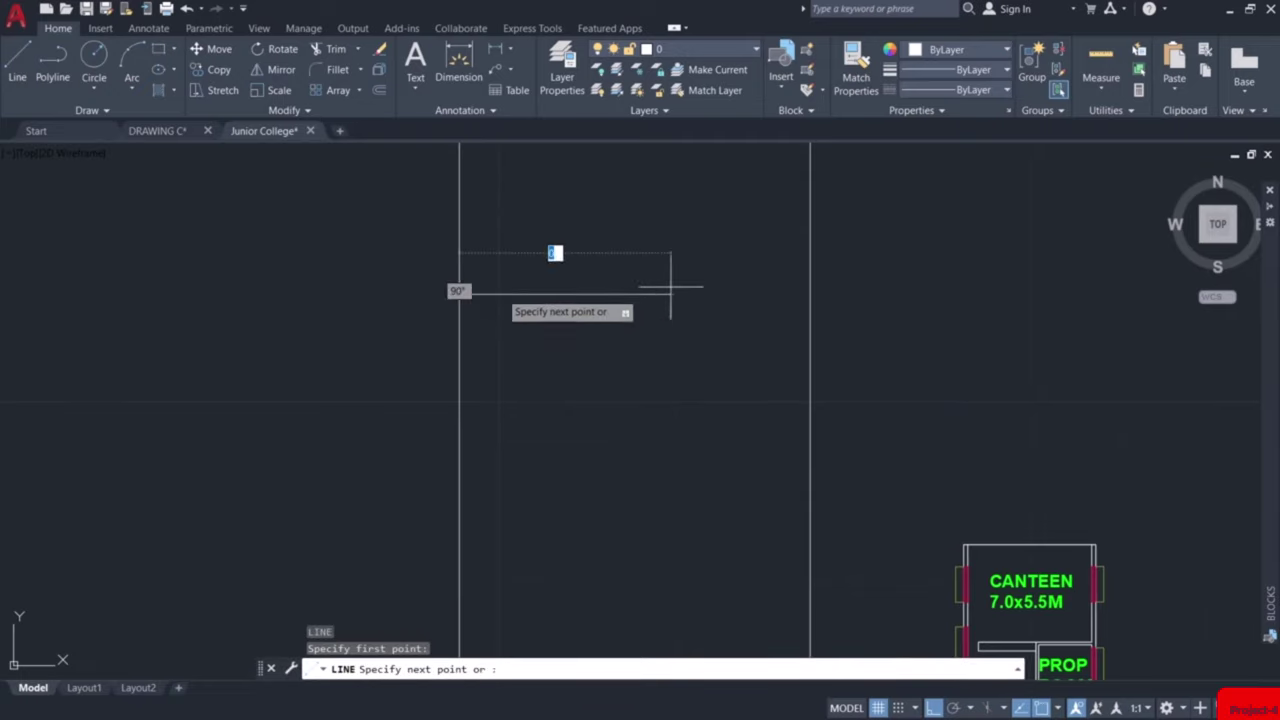
{"action": "left_click", "coordinate": [810, 295]}
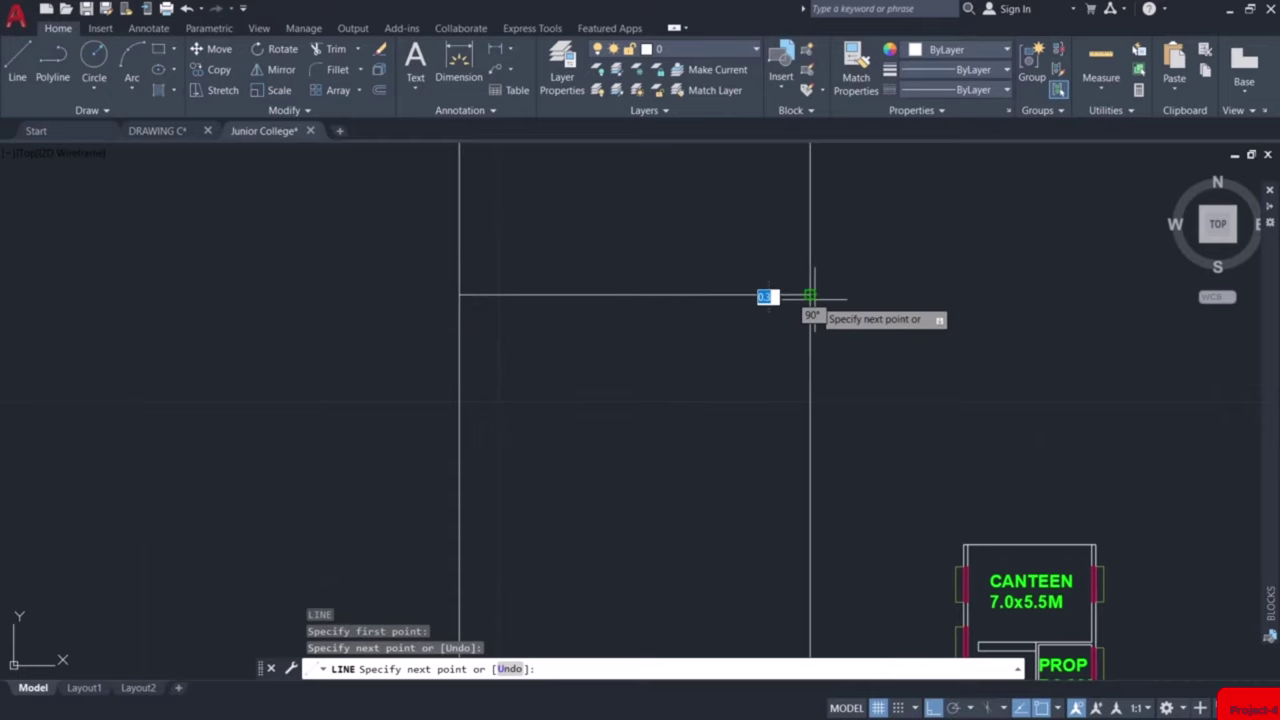
{"action": "key", "text": "Escape"}
Offset the horizontal line between the two vertical construction lines upward to create a parallel level line
{"action": "scroll", "coordinate": [604, 288], "scroll_direction": "up", "scroll_amount": 4}
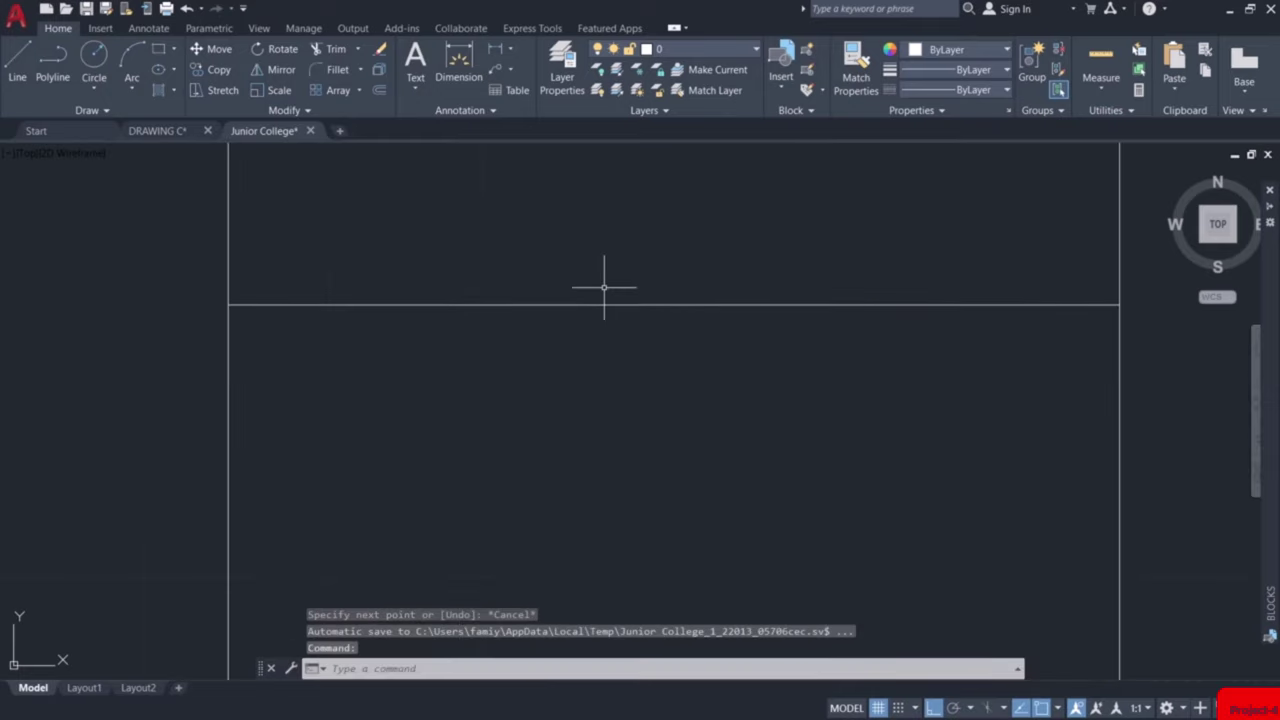
{"action": "middle_click_drag", "start_coordinate": [603, 286], "coordinate": [589, 365]}
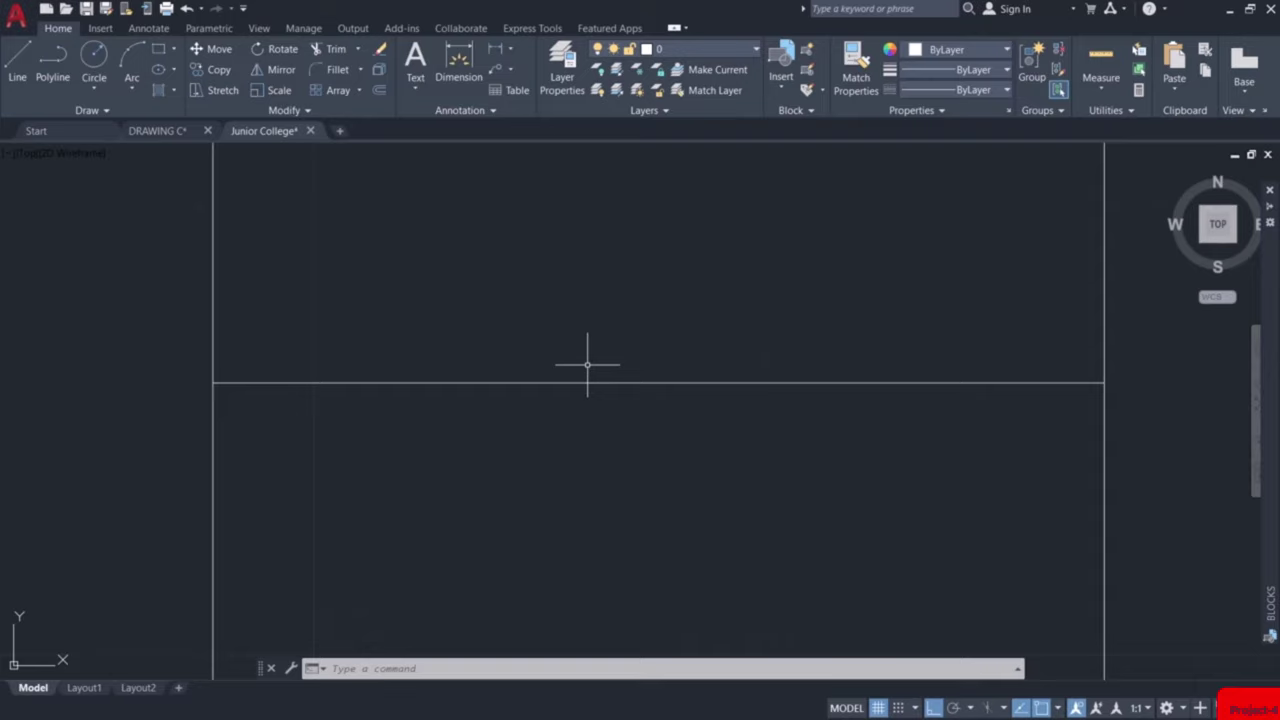
{"action": "key", "text": "Return"}
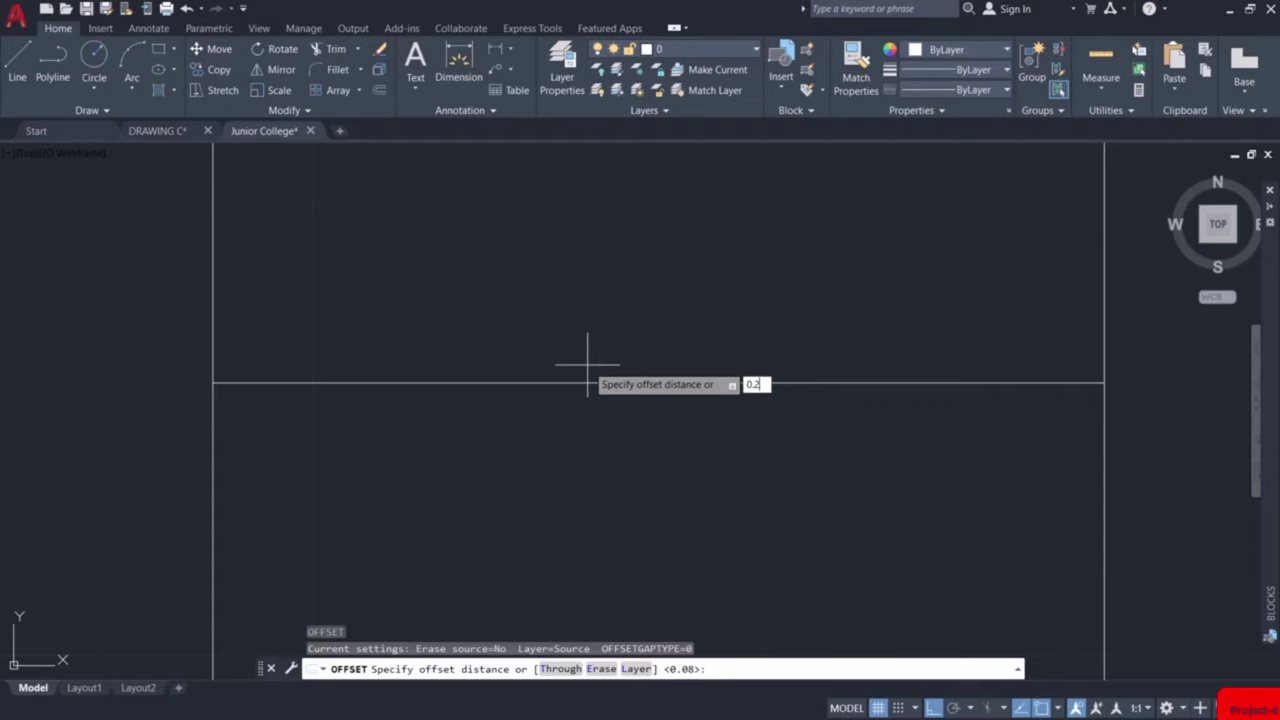
{"action": "key", "text": "Return"}
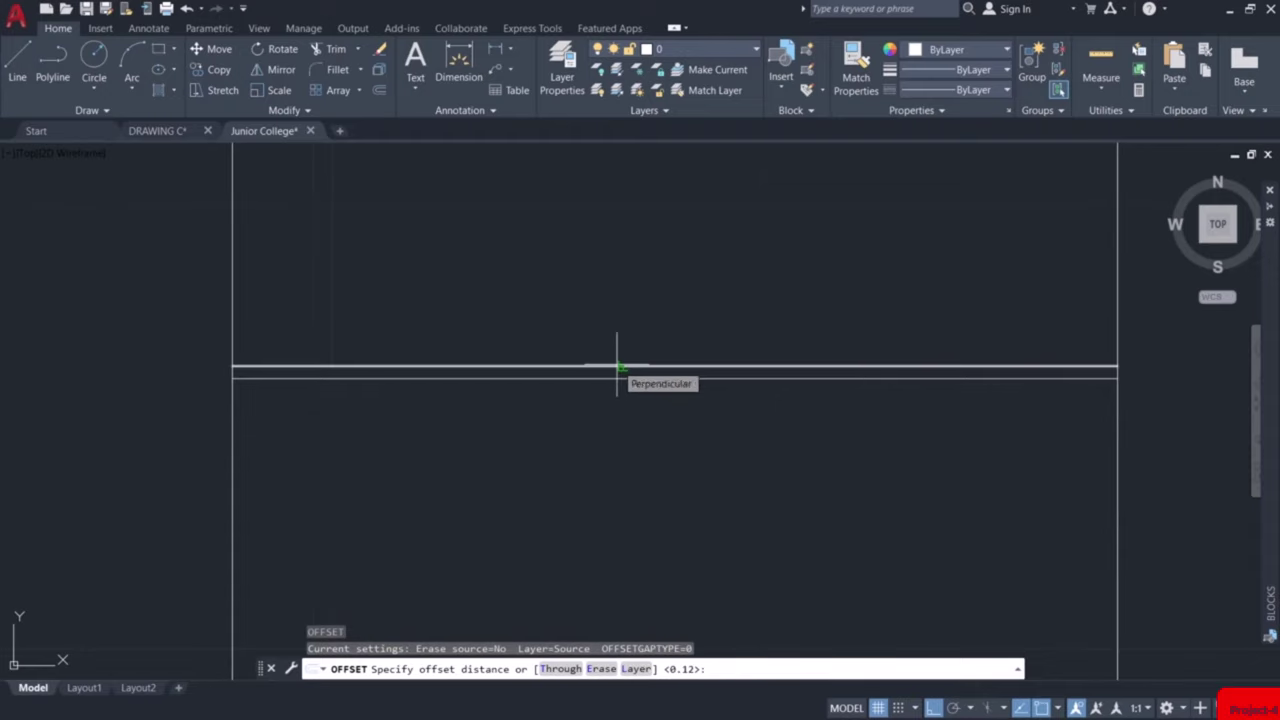
Offset the upper of the two horizontal level lines upward by 0.2
{"action": "type", "text": "0.2"}
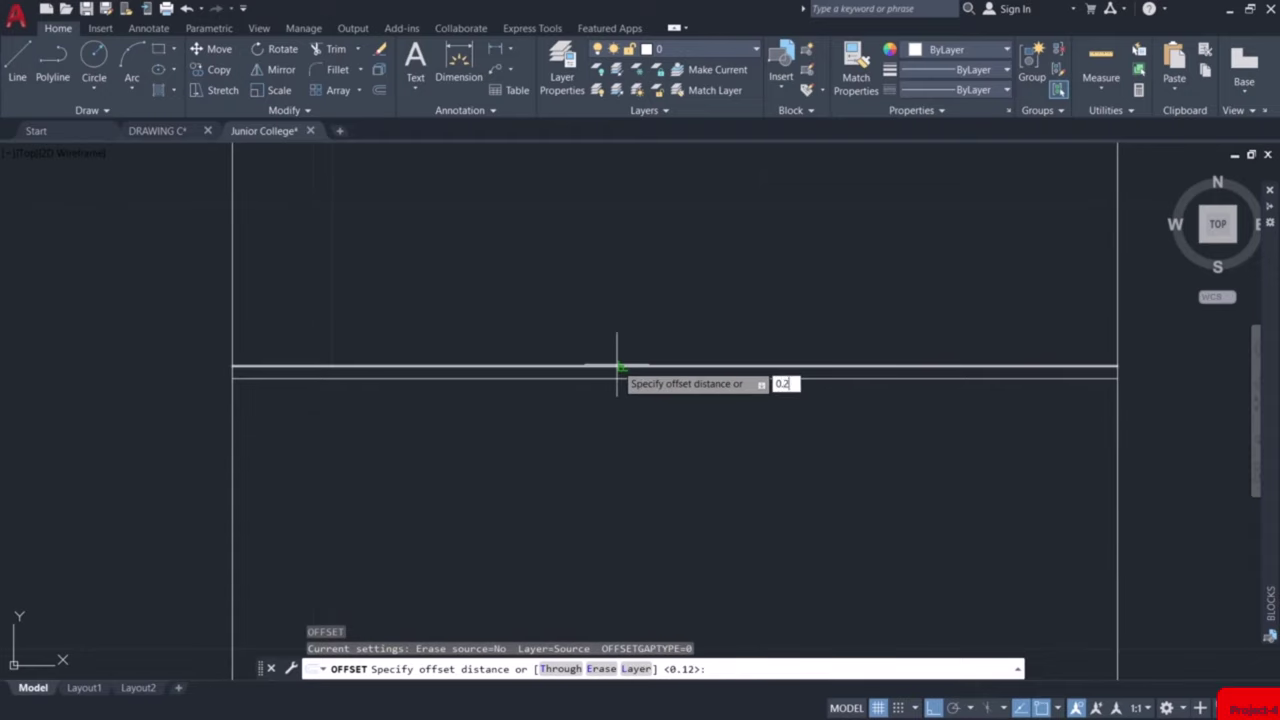
{"action": "key", "text": "Return"}
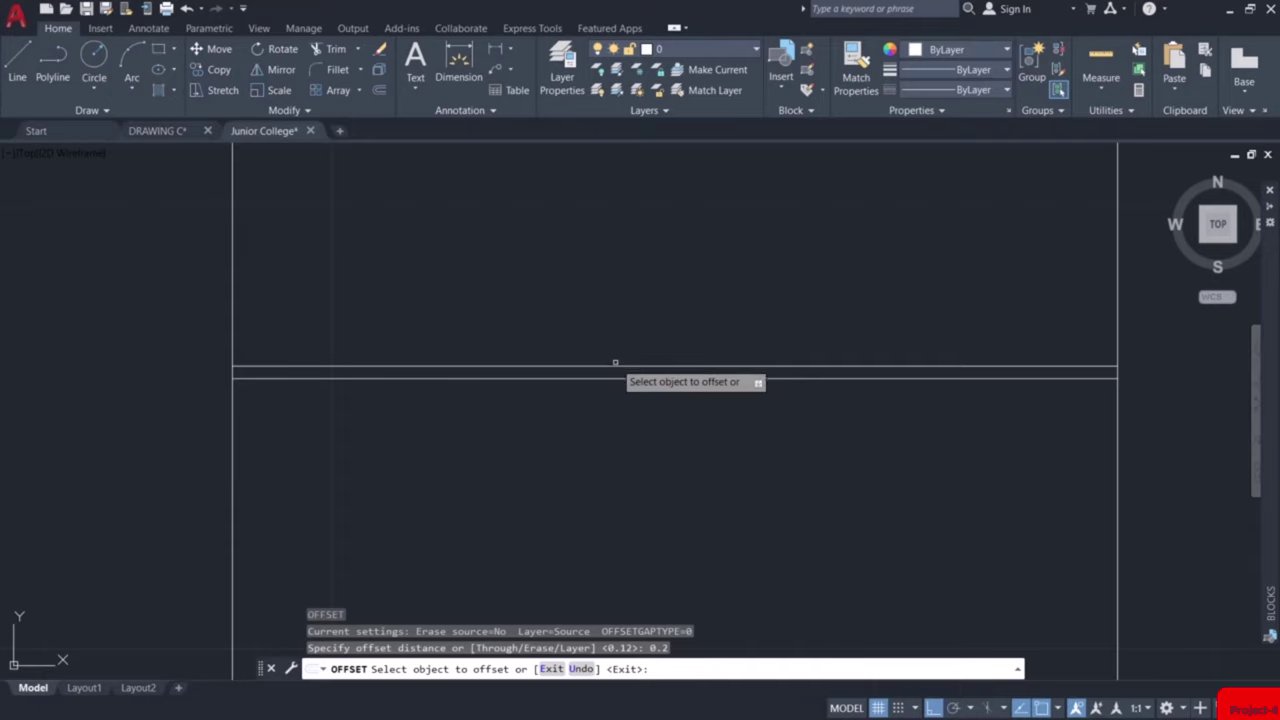
{"action": "left_click", "coordinate": [616, 366]}
{"action": "left_click", "coordinate": [618, 333]}
{"action": "key", "text": "Return"}
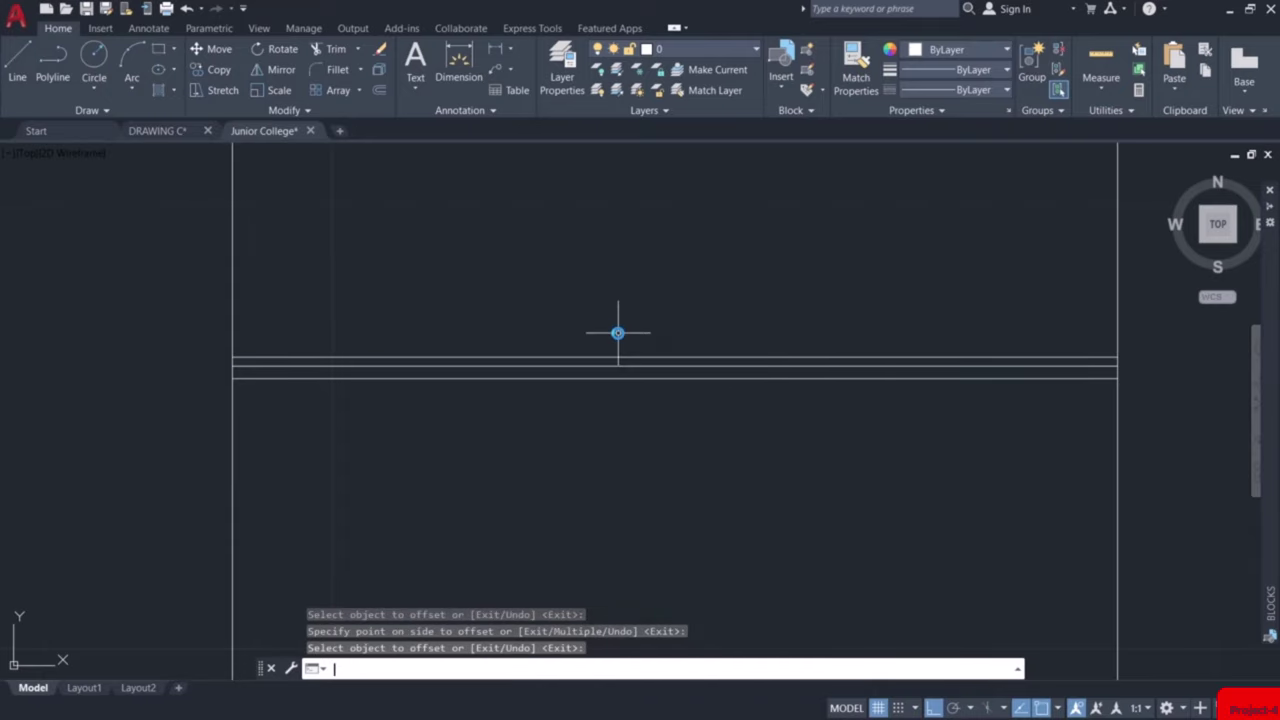
Offset the topmost of the three horizontal level lines upward by 0.12
{"action": "key", "text": "Return"}
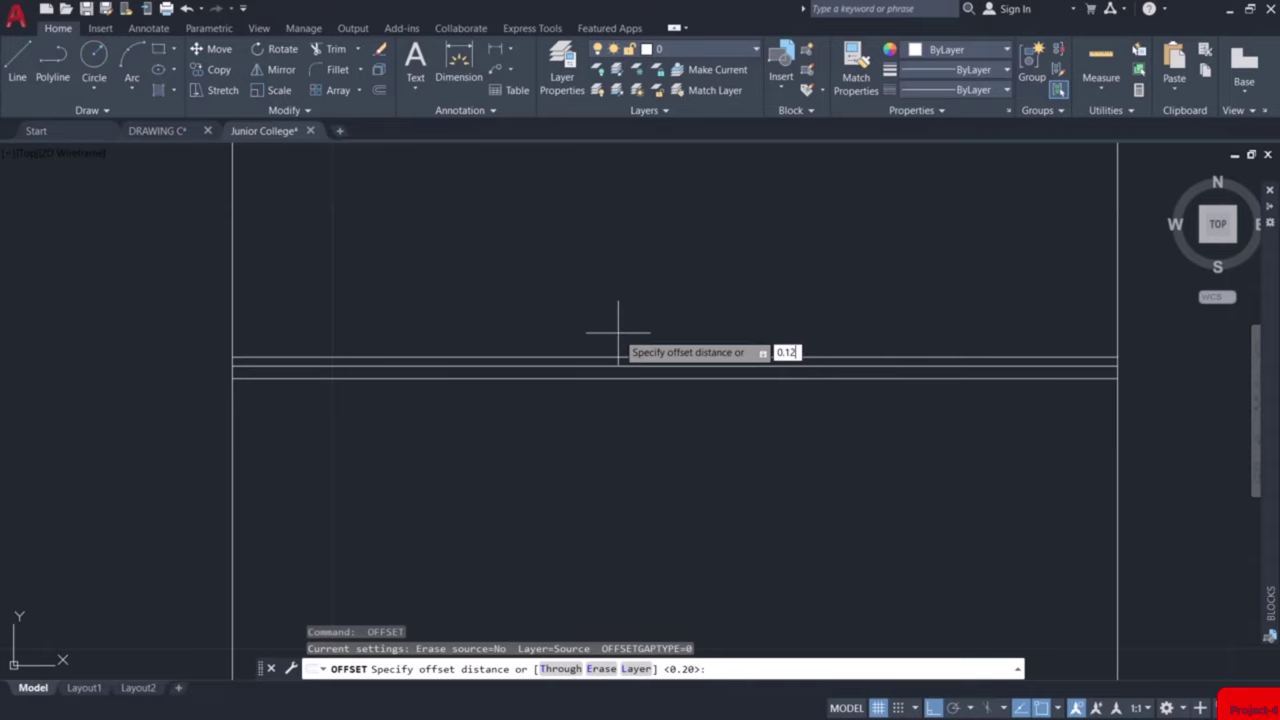
{"action": "key", "text": "Return"}
{"action": "scroll", "coordinate": [616, 350], "scroll_direction": "up", "scroll_amount": 2}
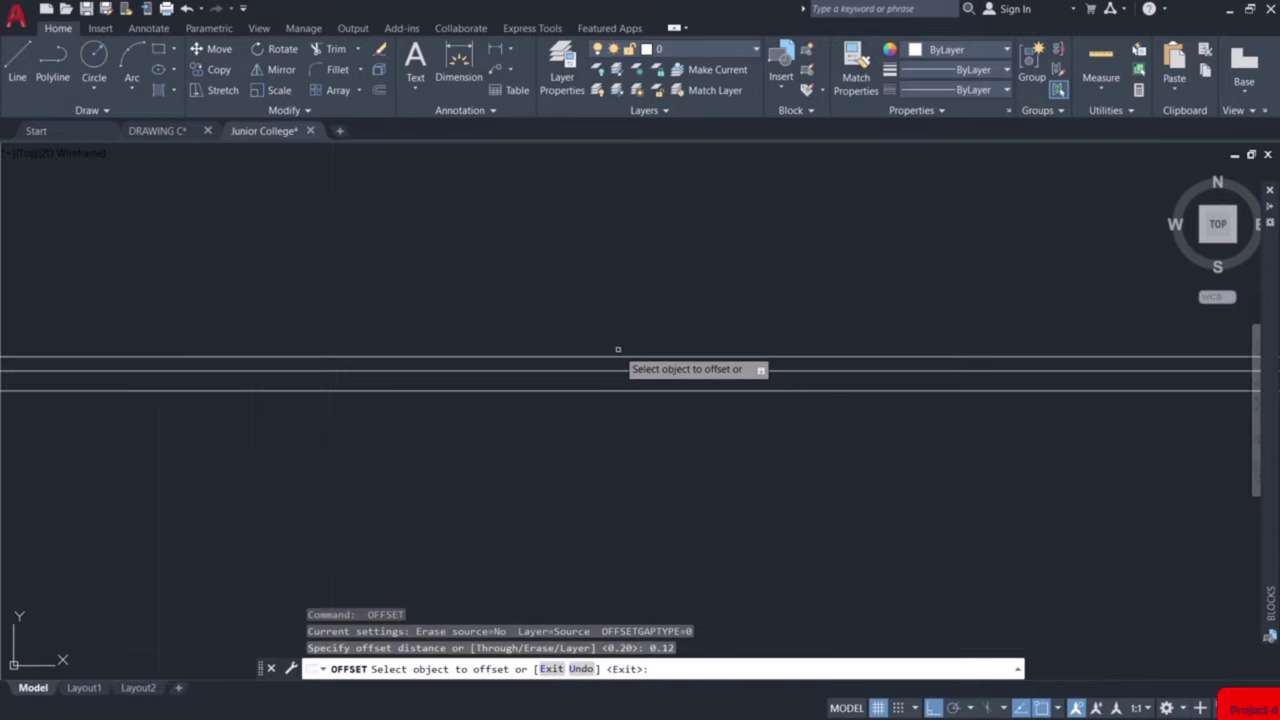
{"action": "left_click", "coordinate": [622, 354]}
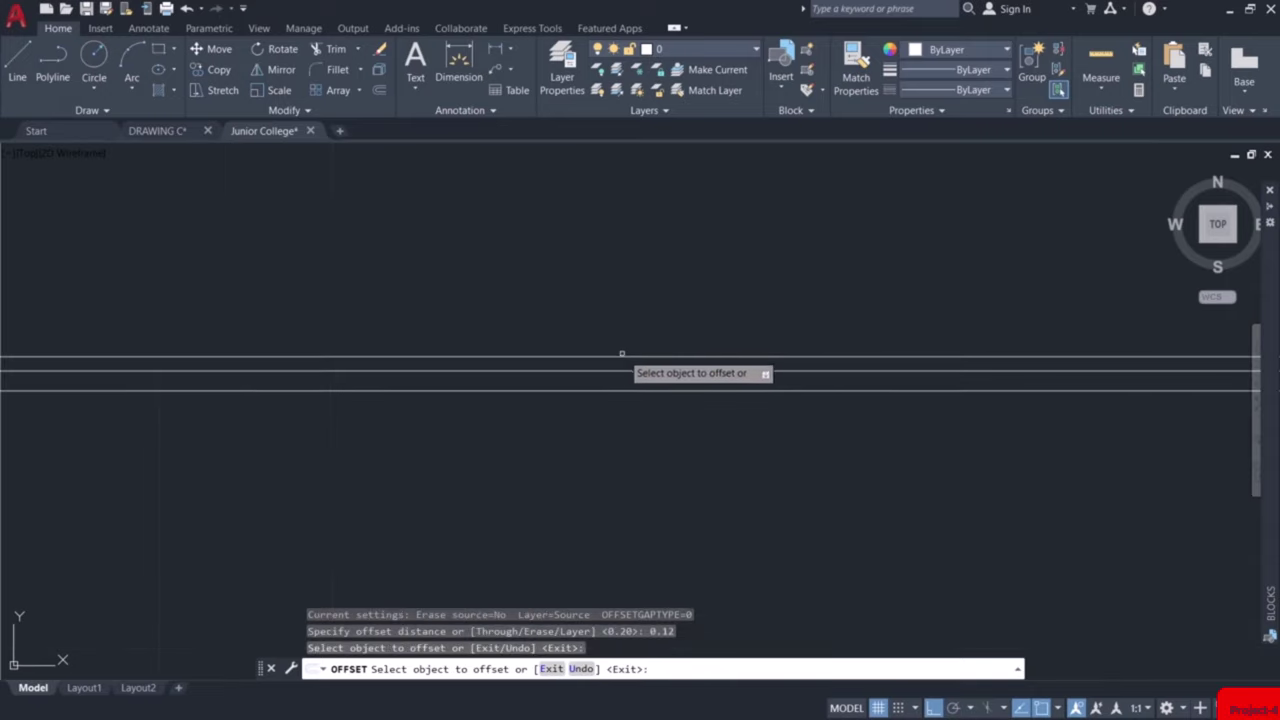
{"action": "left_click", "coordinate": [619, 356]}
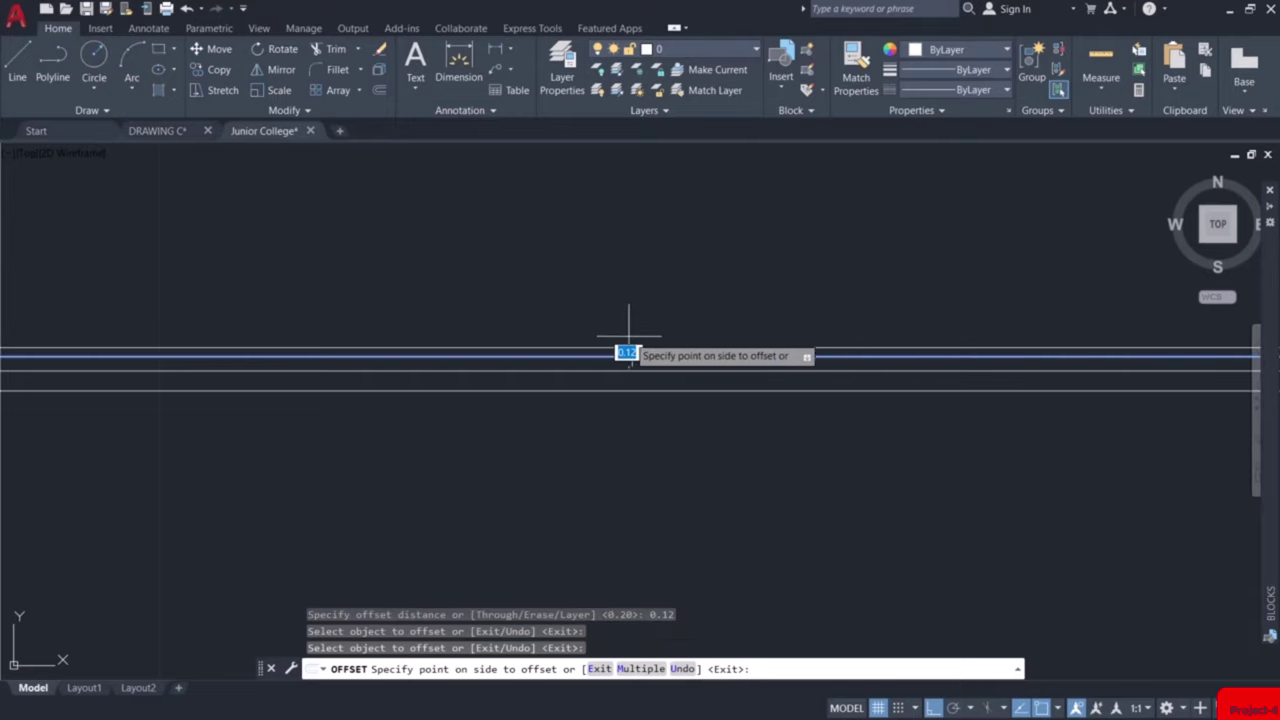
{"action": "left_click", "coordinate": [632, 334]}
{"action": "key", "text": "Return"}
{"action": "scroll", "coordinate": [631, 337], "scroll_direction": "down", "scroll_amount": 3}
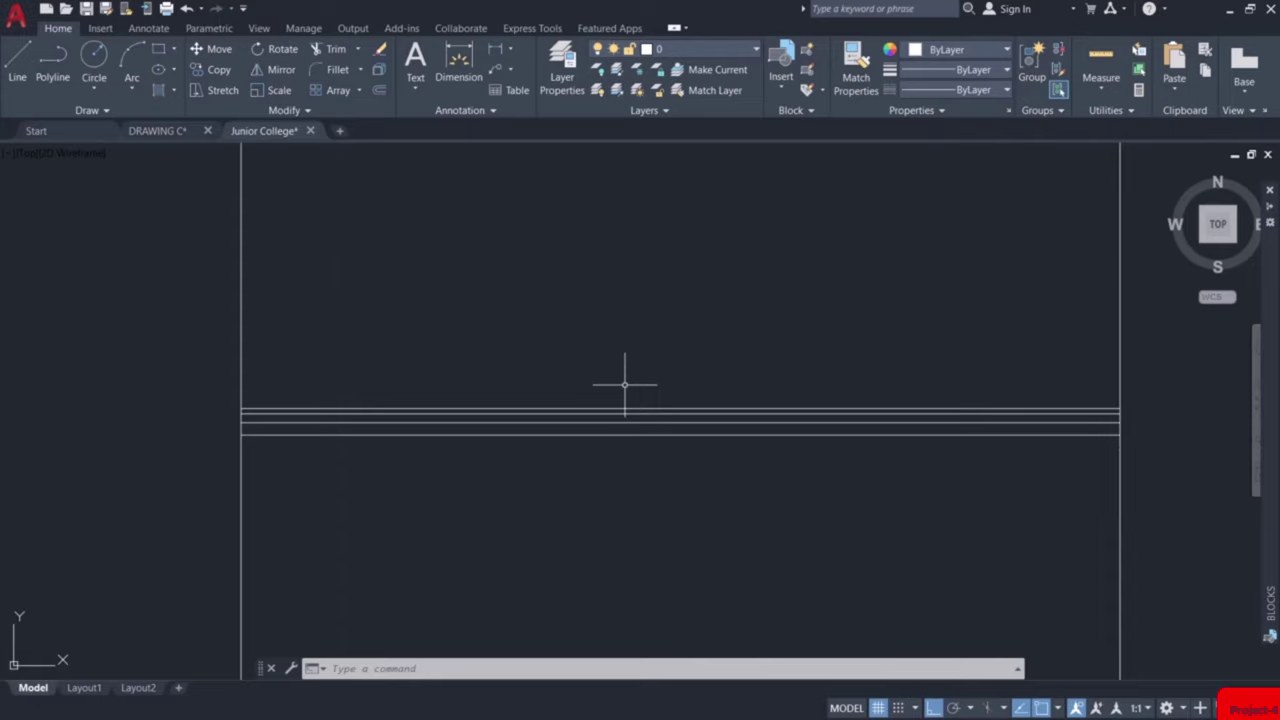
Offset the topmost line of the four-line stack upward by 3.9 twice in succession to set the two storey levels
{"action": "key", "text": "Return"}
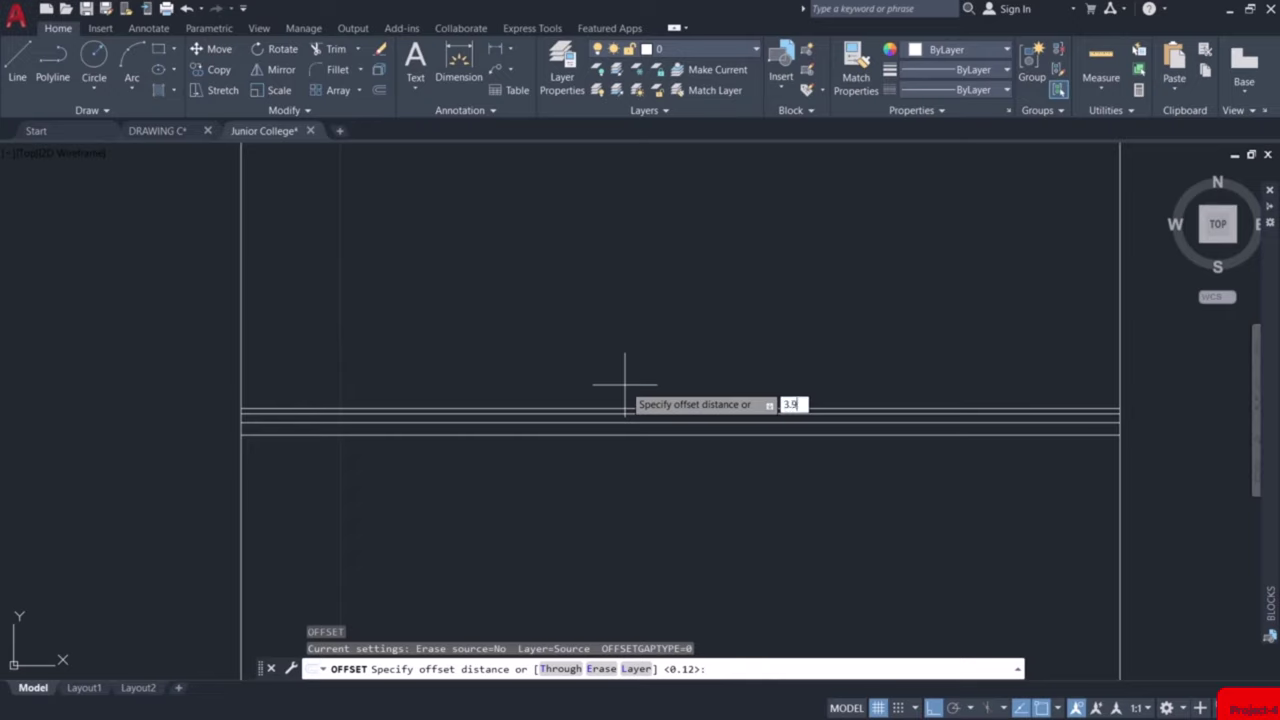
{"action": "key", "text": "Return"}
{"action": "scroll", "coordinate": [624, 384], "scroll_direction": "up", "scroll_amount": 2}
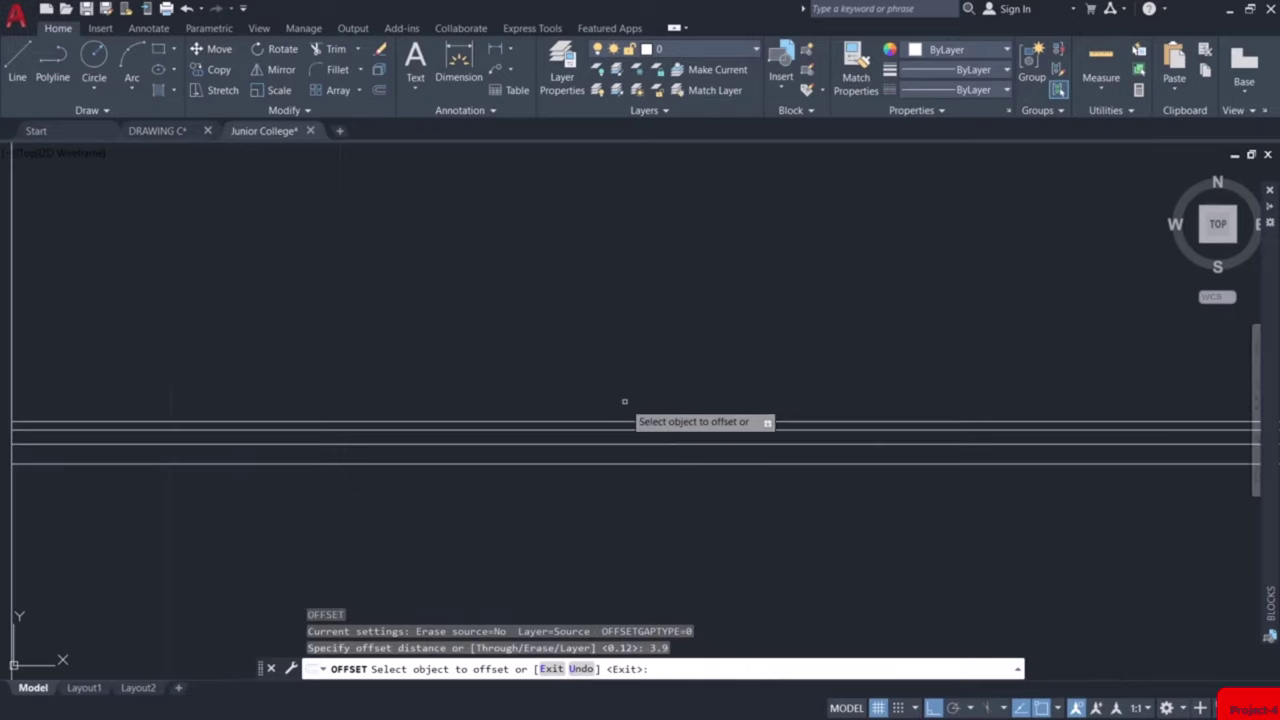
{"action": "left_click", "coordinate": [620, 421]}
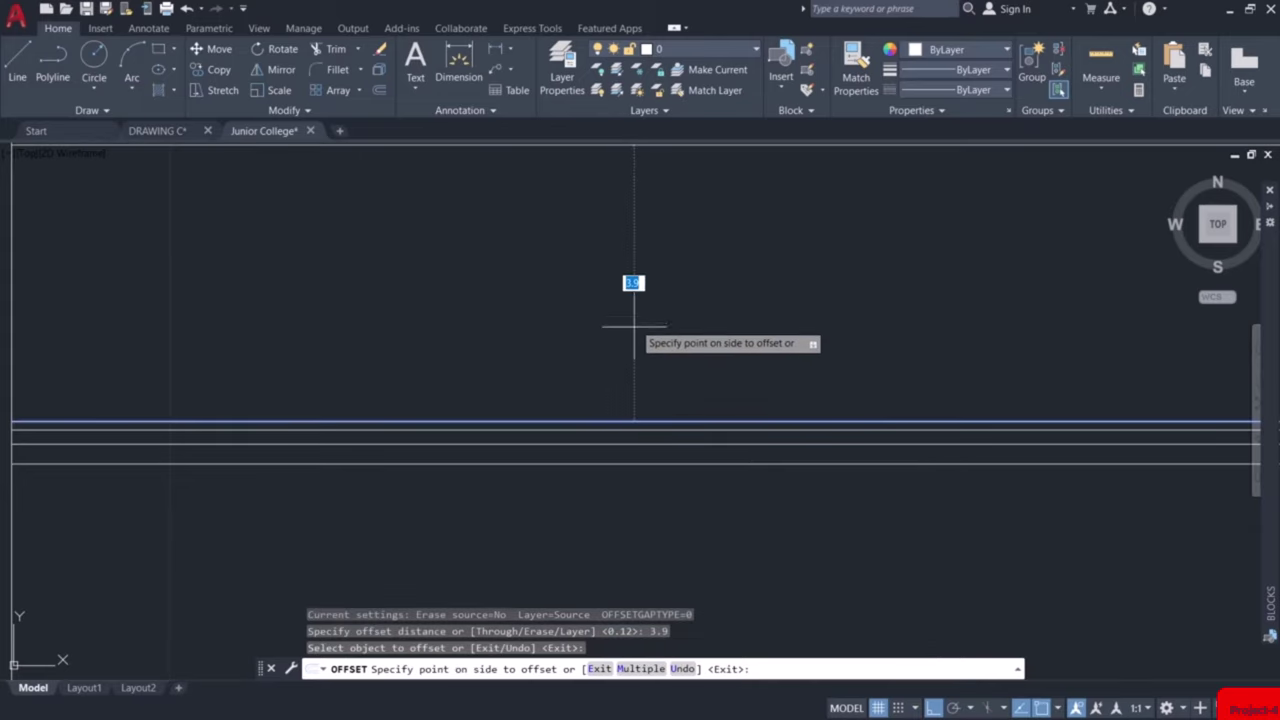
{"action": "left_click", "coordinate": [633, 305]}
{"action": "middle_click_drag", "start_coordinate": [660, 248], "coordinate": [676, 348]}
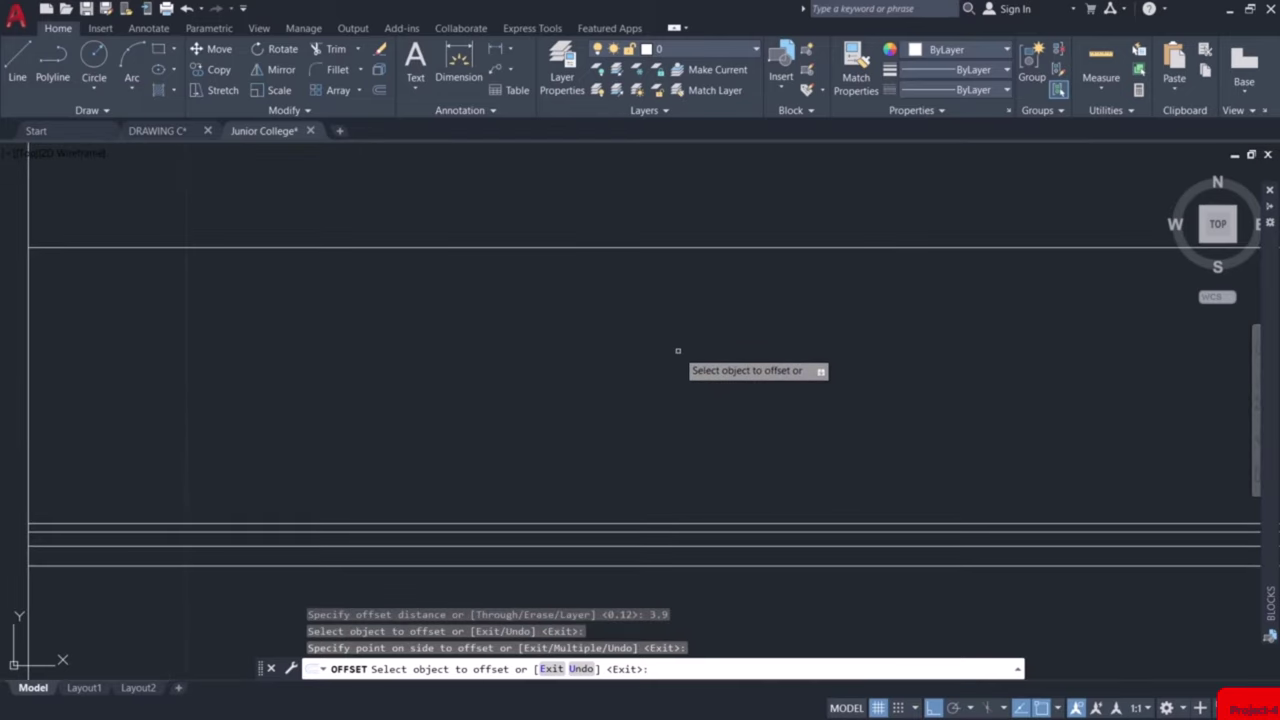
{"action": "scroll", "coordinate": [677, 350], "scroll_direction": "down", "scroll_amount": 2}
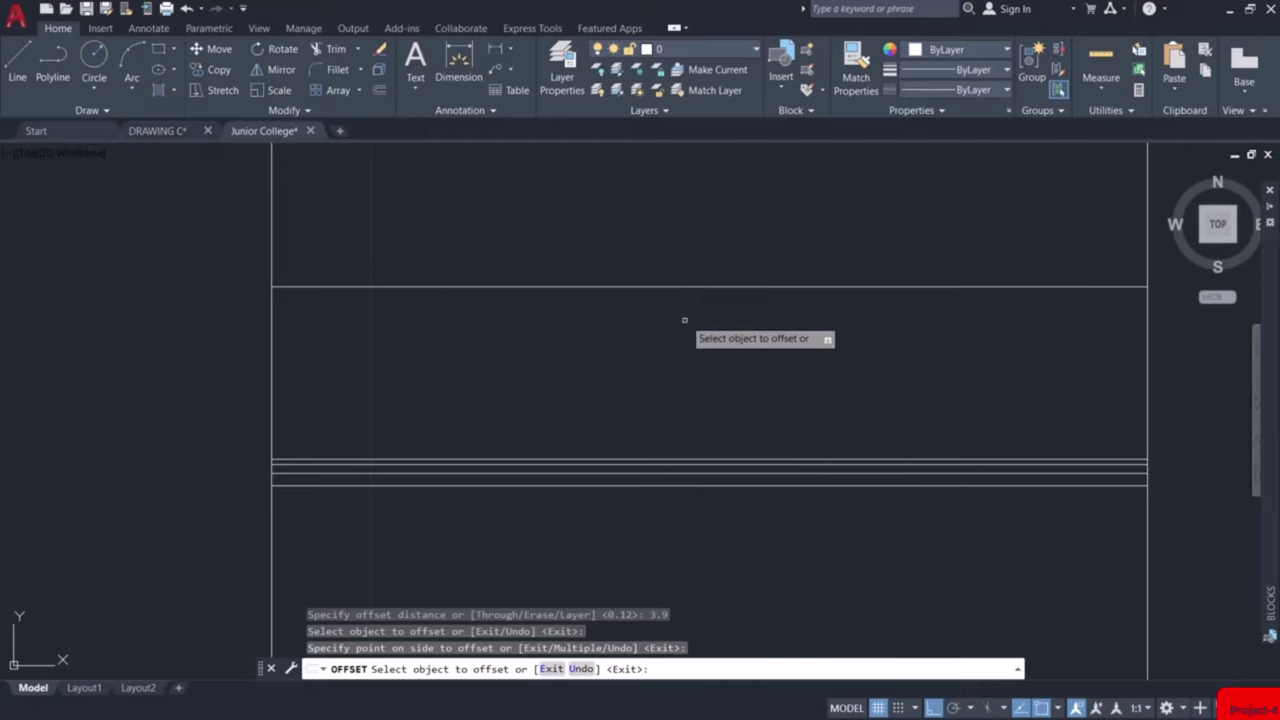
{"action": "middle_click_drag", "start_coordinate": [683, 323], "coordinate": [634, 460]}
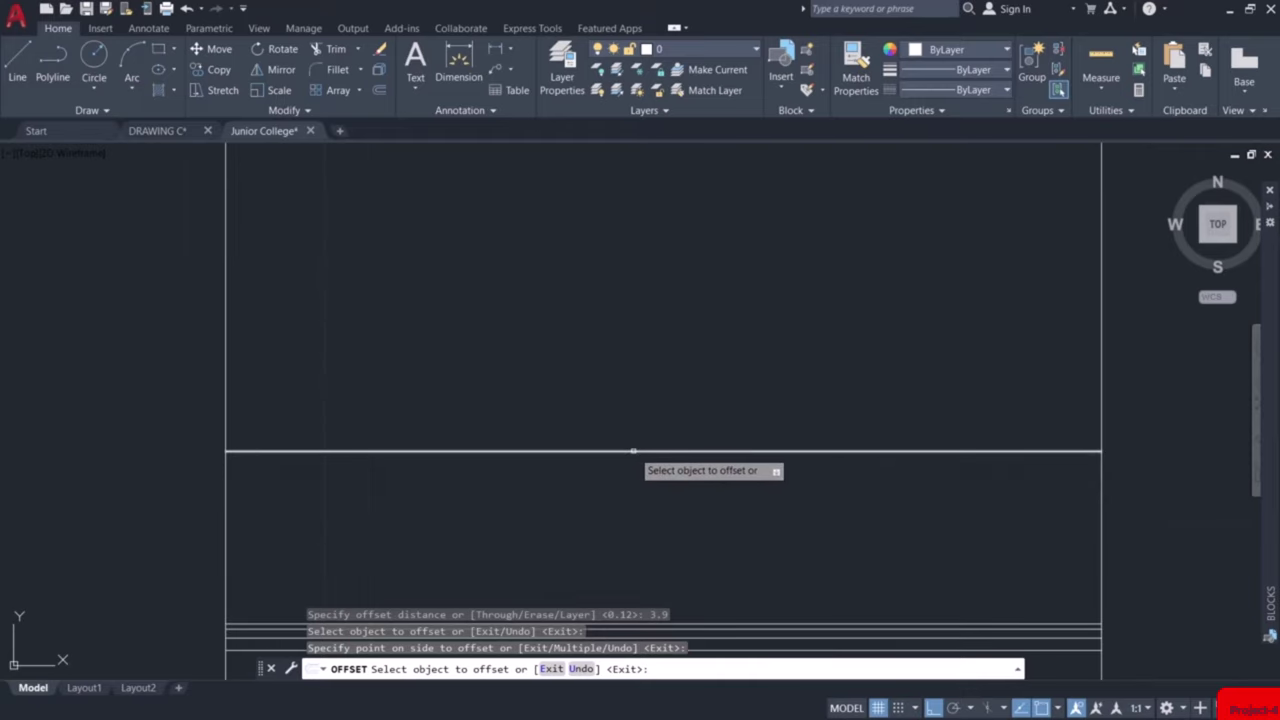
{"action": "left_click", "coordinate": [633, 450]}
{"action": "left_click", "coordinate": [647, 372]}
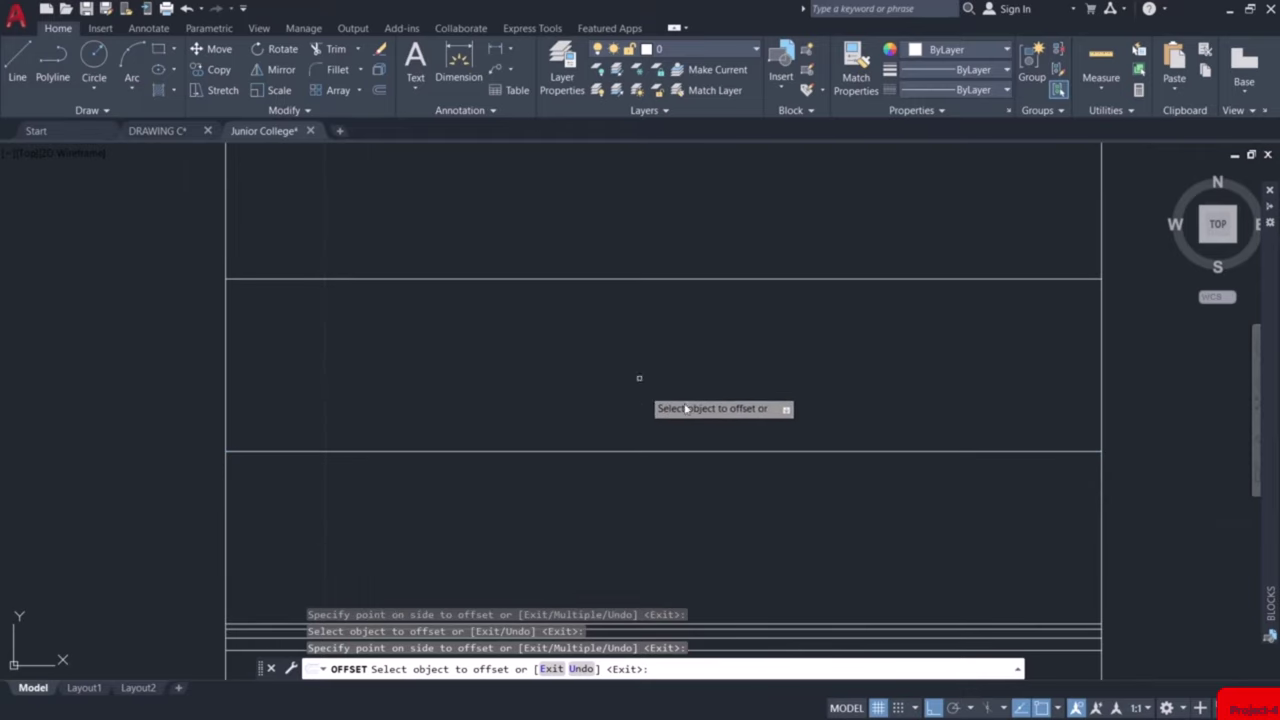
{"action": "mouse_move", "coordinate": [686, 366]}
{"action": "middle_mouse_down"}
{"action": "mouse_move", "coordinate": [666, 357]}
{"action": "mouse_move", "coordinate": [643, 455]}
{"action": "middle_mouse_up"}
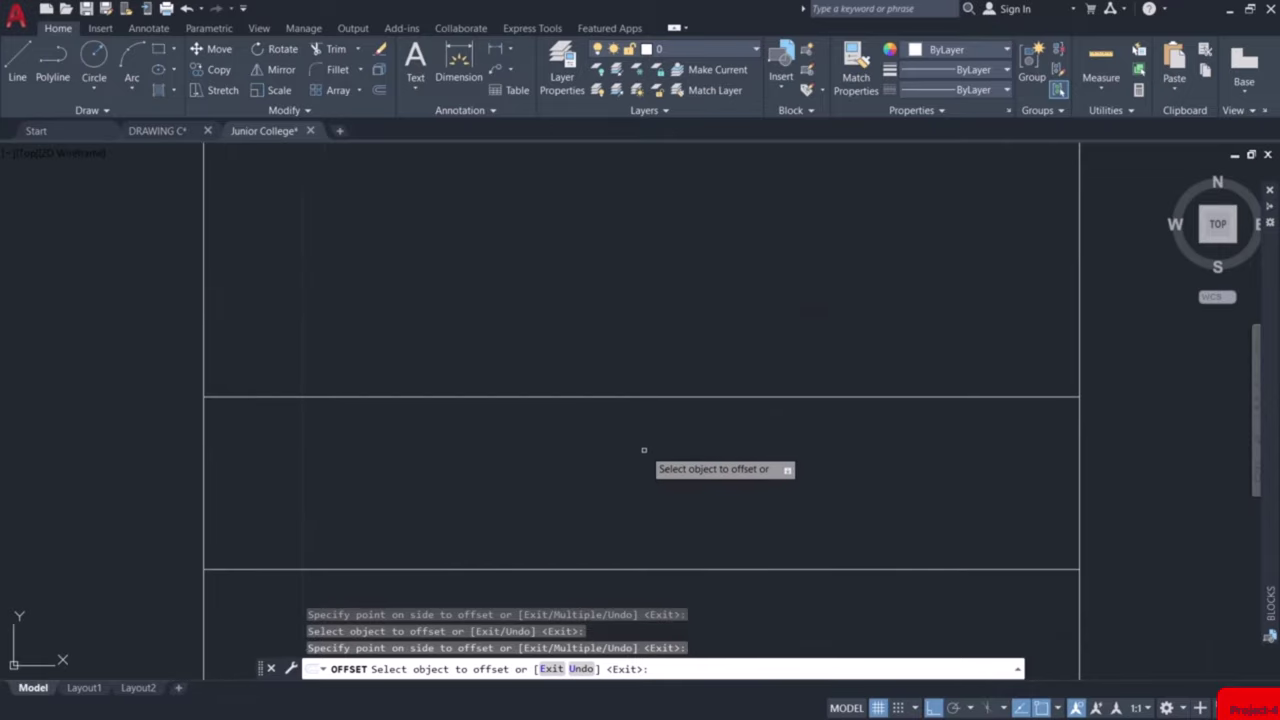
{"action": "key", "text": "Escape"}
Place a vertical construction line where section line X-X crosses the inner face of the outer wall beside the staircase
{"action": "scroll", "coordinate": [634, 440], "scroll_direction": "down", "scroll_amount": 4}
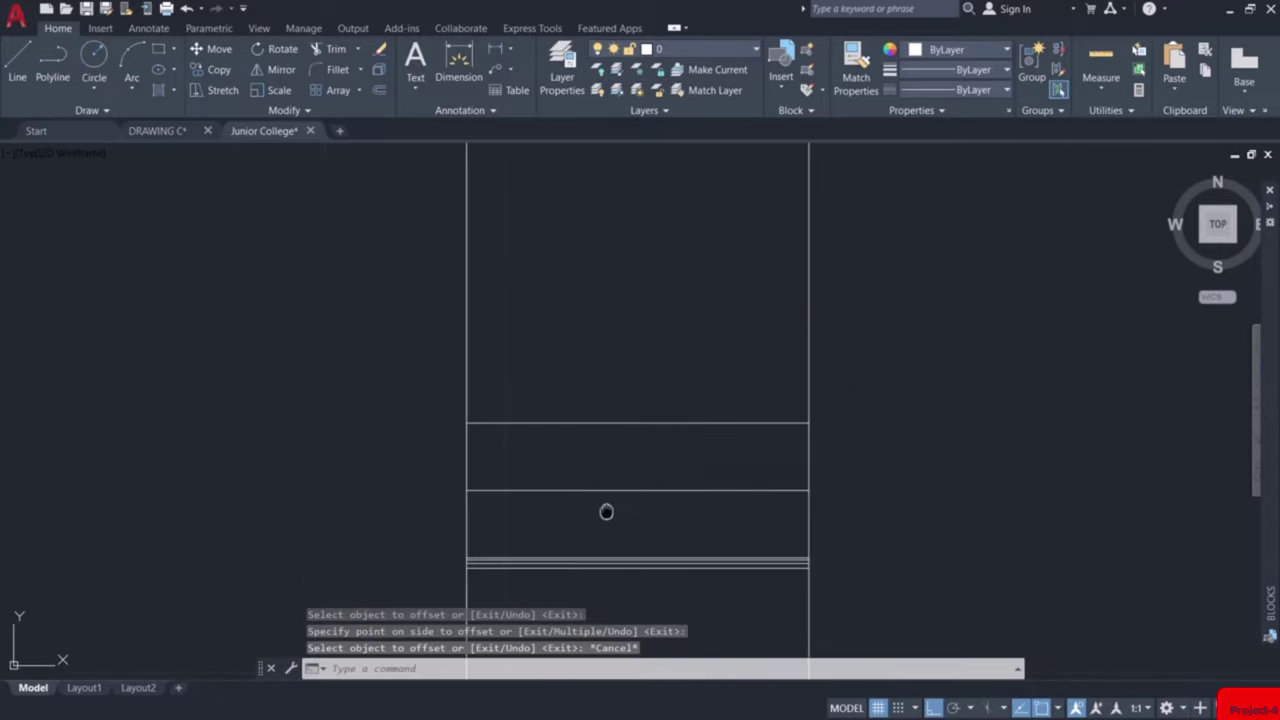
{"action": "middle_click_drag", "start_coordinate": [606, 511], "coordinate": [646, 231]}
{"action": "scroll", "coordinate": [706, 277], "scroll_direction": "down", "scroll_amount": 4}
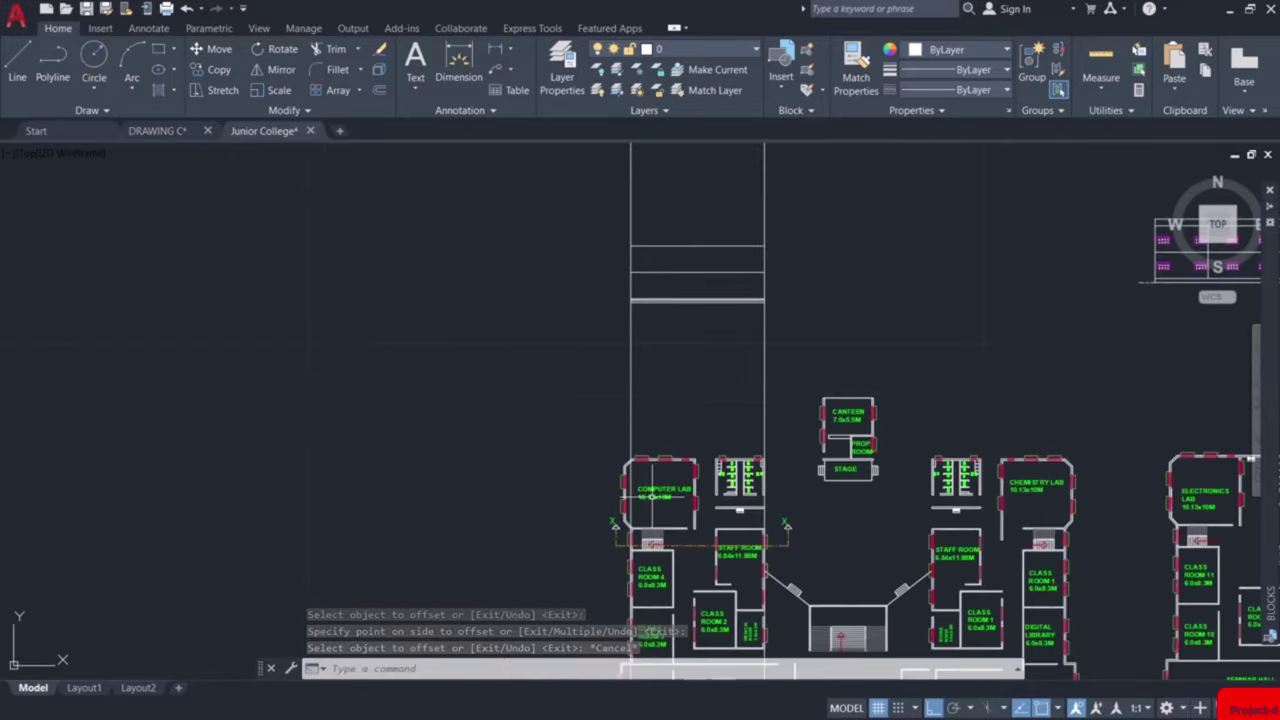
{"action": "scroll", "coordinate": [650, 492], "scroll_direction": "up", "scroll_amount": 5}
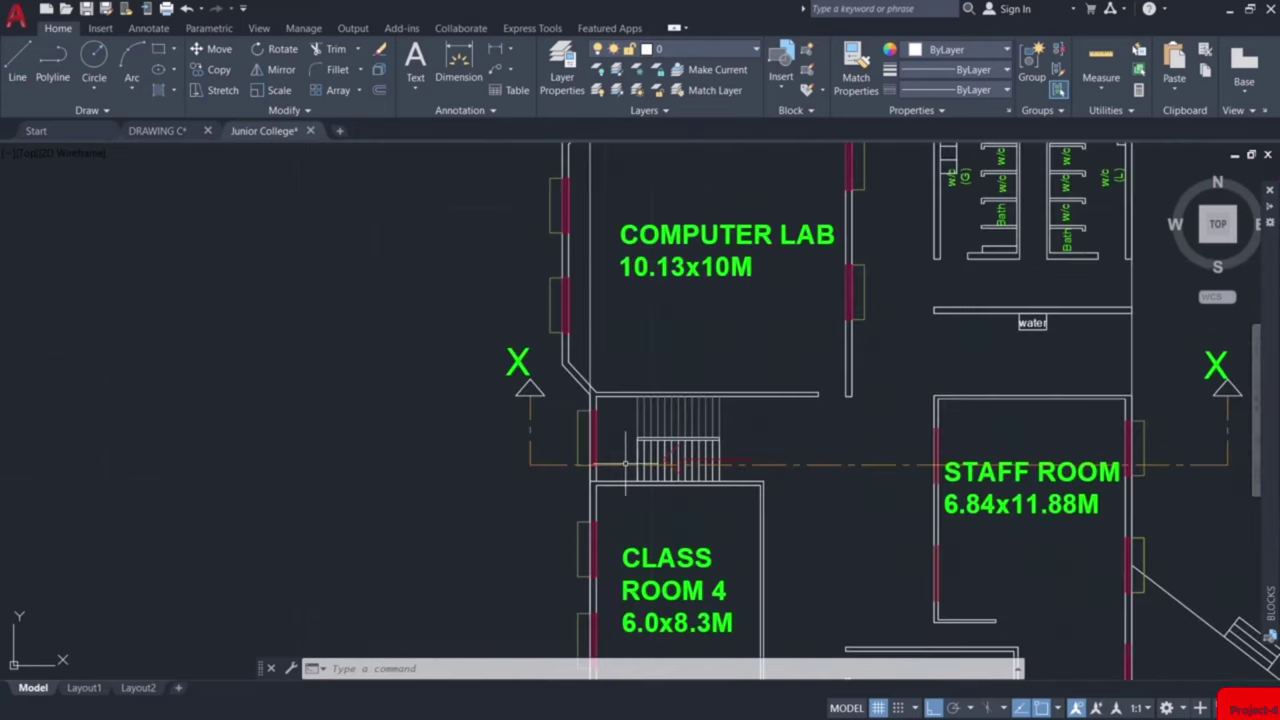
{"action": "scroll", "coordinate": [625, 463], "scroll_direction": "up", "scroll_amount": 2}
{"action": "scroll", "coordinate": [575, 469], "scroll_direction": "up", "scroll_amount": 2}
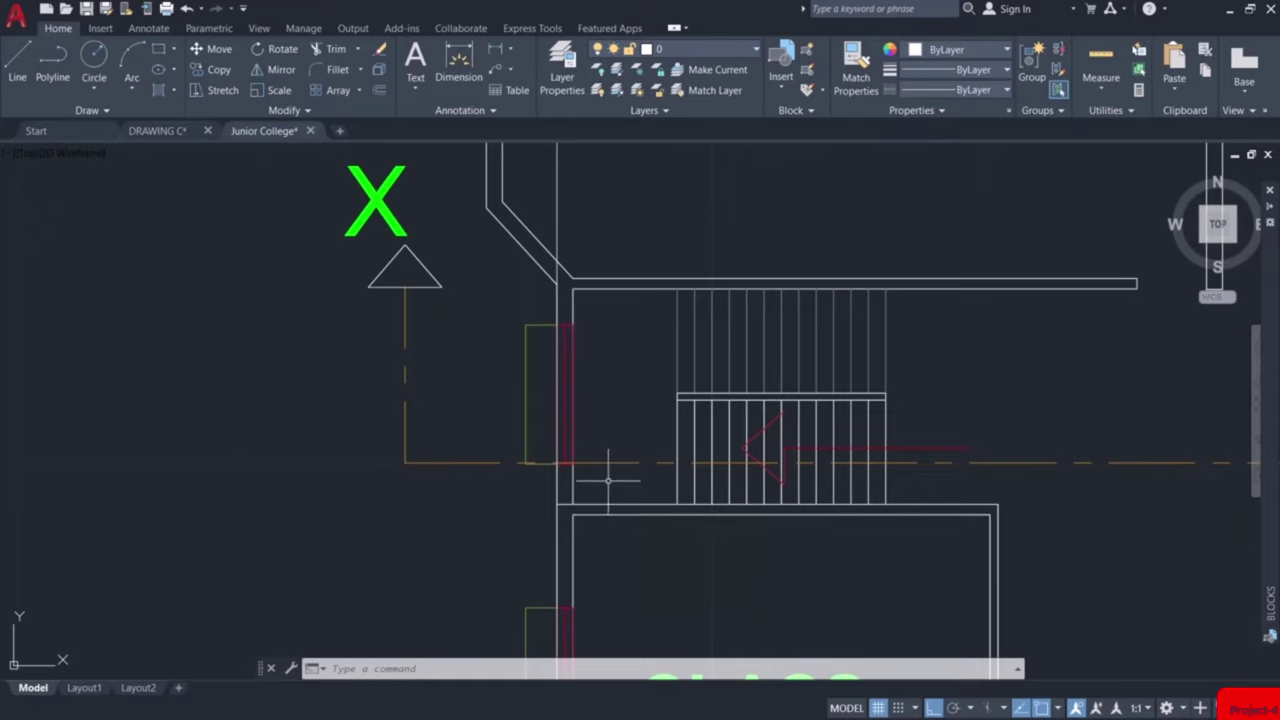
{"action": "key", "text": "Return"}
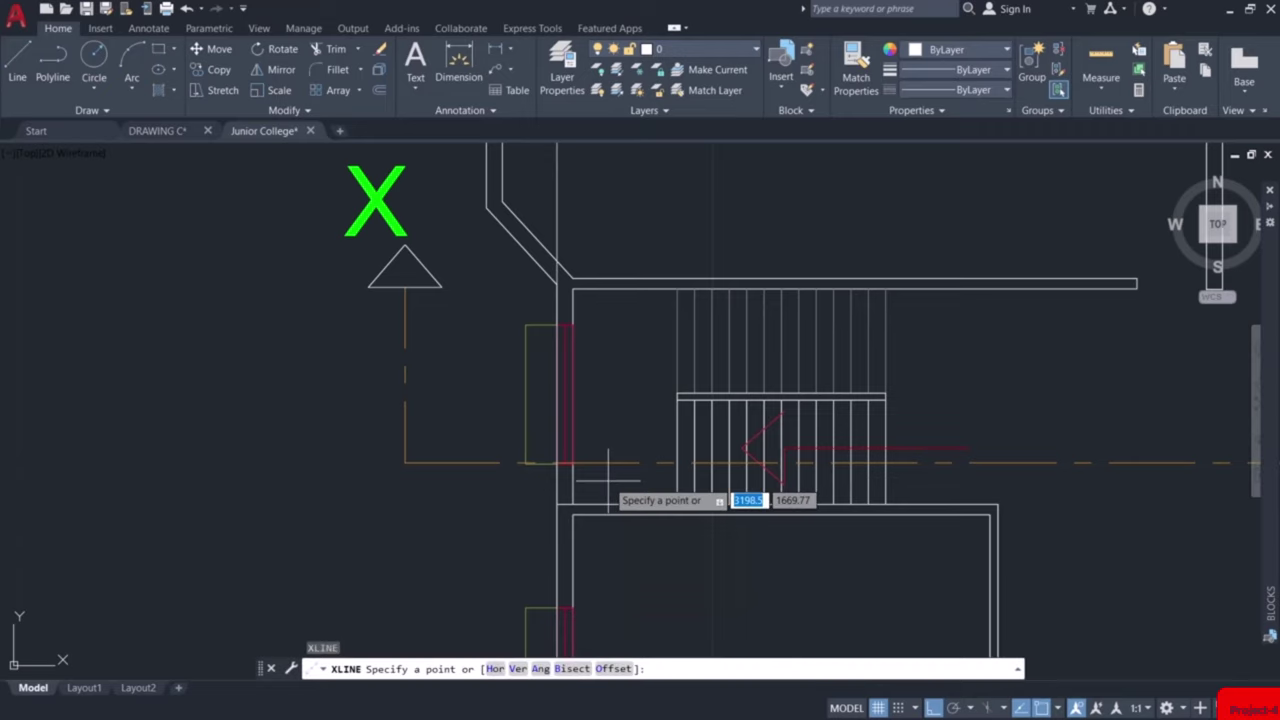
{"action": "type", "text": "v"}
{"action": "key", "text": "Return"}
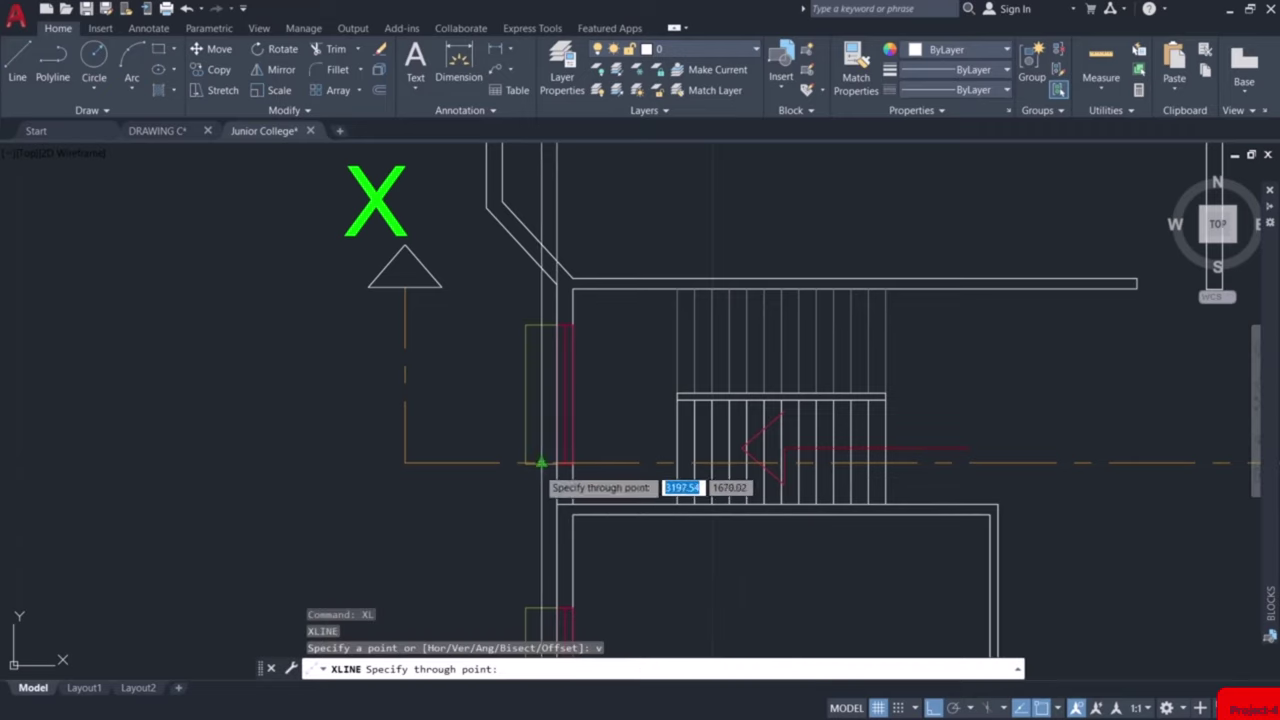
{"action": "scroll", "coordinate": [544, 466], "scroll_direction": "up", "scroll_amount": 5}
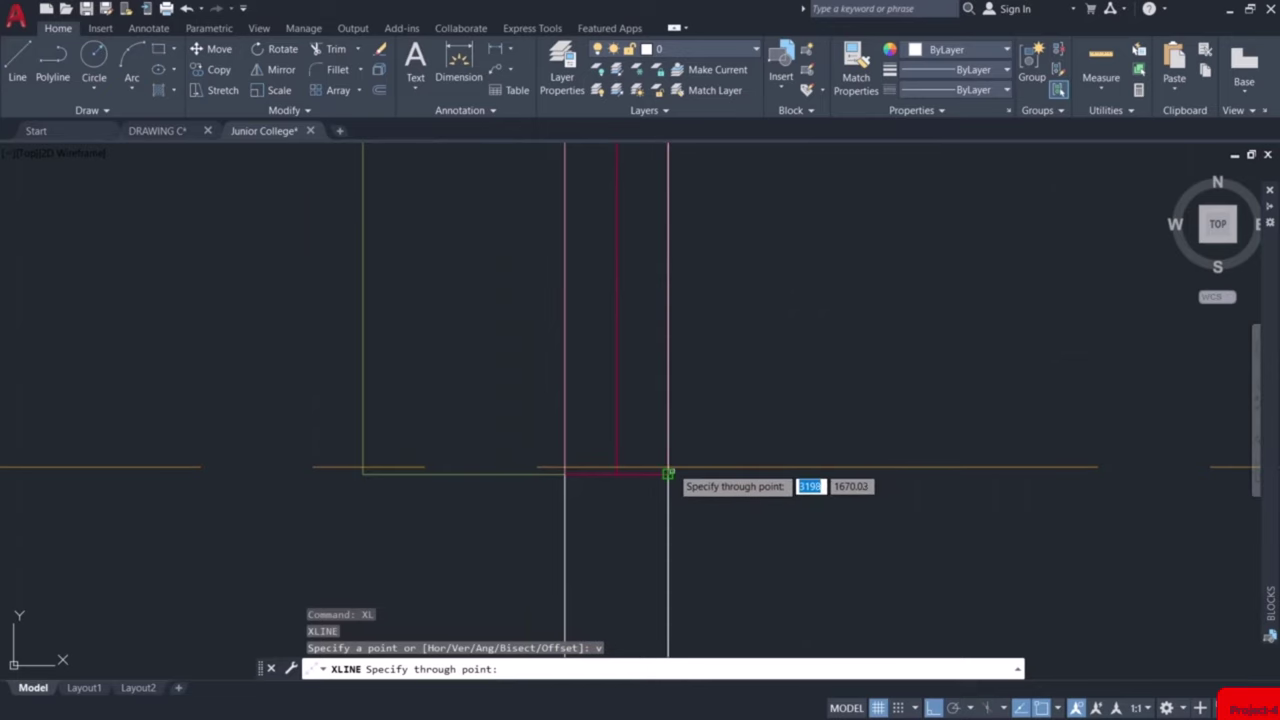
{"action": "left_click", "coordinate": [668, 467]}
{"action": "scroll", "coordinate": [757, 473], "scroll_direction": "down", "scroll_amount": 5}
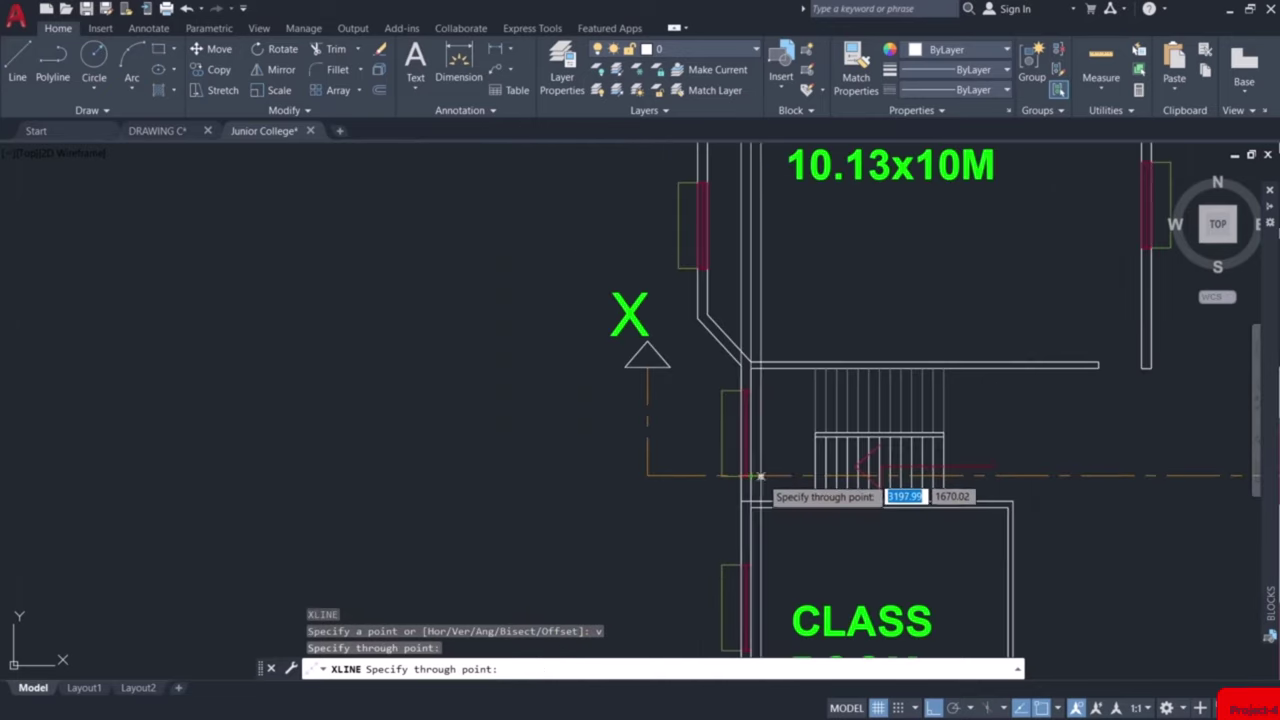
Place vertical construction lines at the free end of the Computer Lab's lower wall and at both faces of its right wall
{"action": "middle_click_drag", "start_coordinate": [780, 478], "coordinate": [404, 410]}
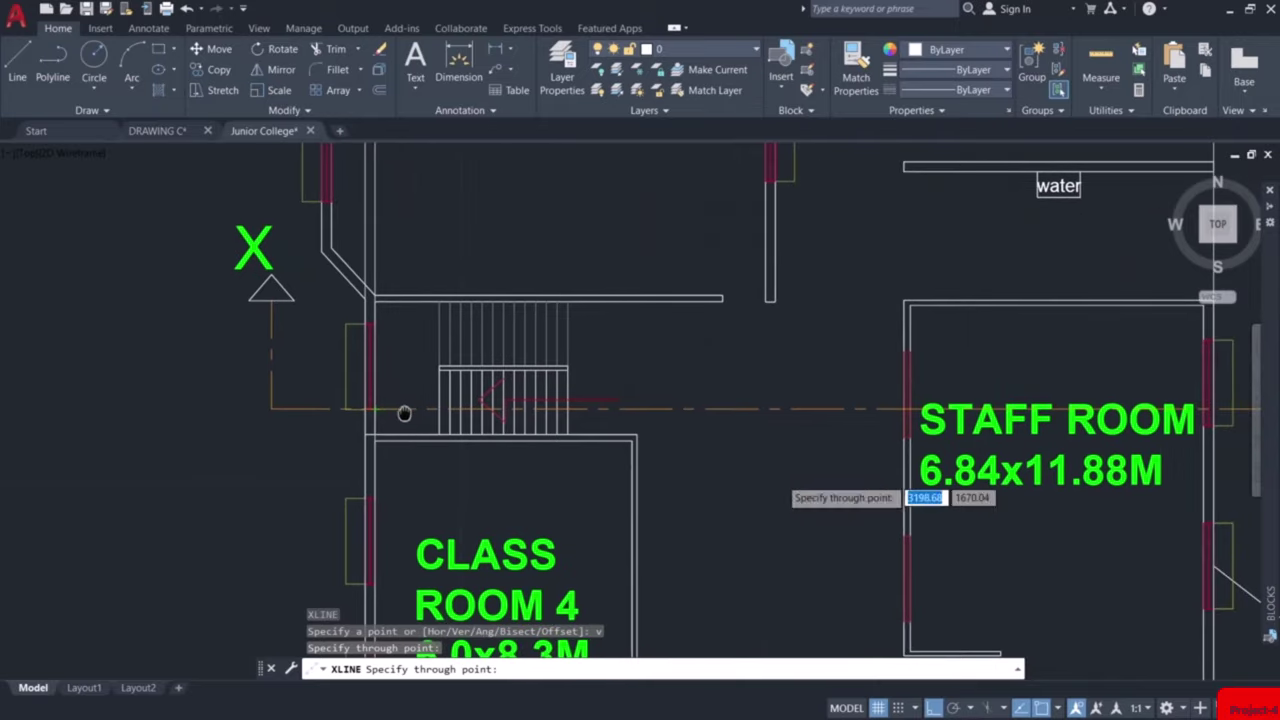
{"action": "middle_click_drag", "start_coordinate": [780, 374], "coordinate": [737, 486]}
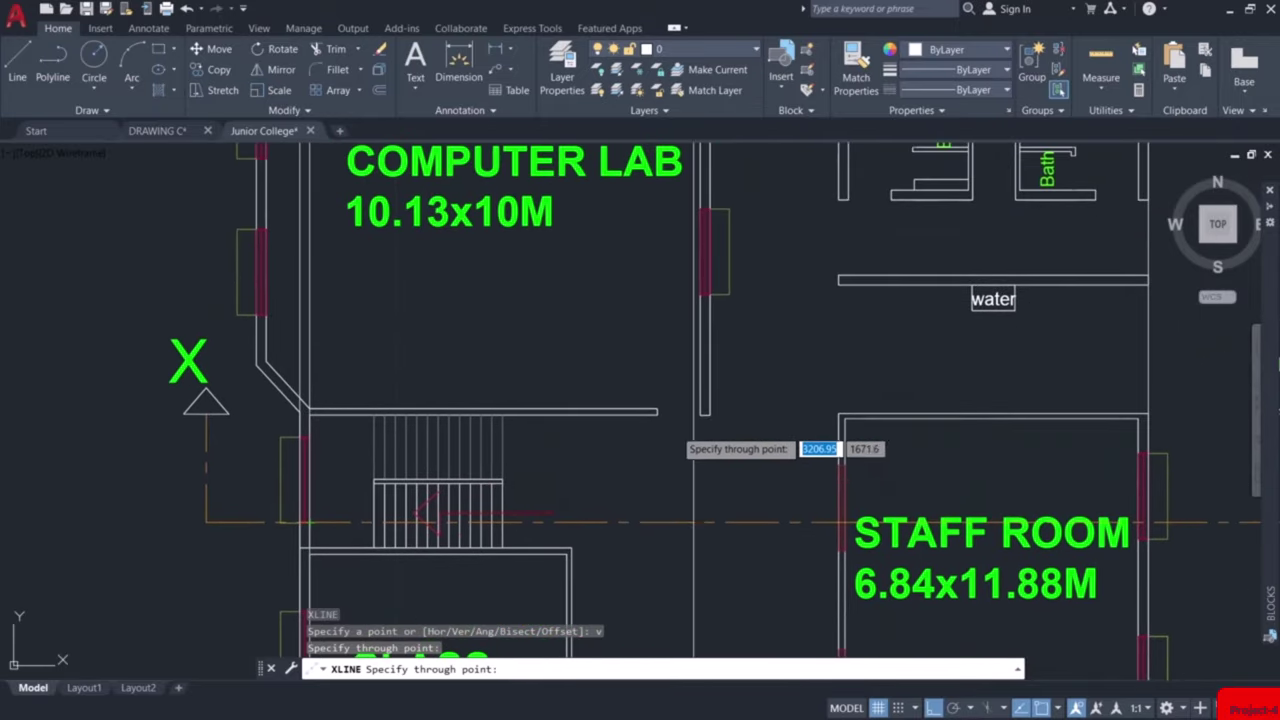
{"action": "scroll", "coordinate": [663, 412], "scroll_direction": "up", "scroll_amount": 5}
{"action": "scroll", "coordinate": [663, 412], "scroll_direction": "up", "scroll_amount": 2}
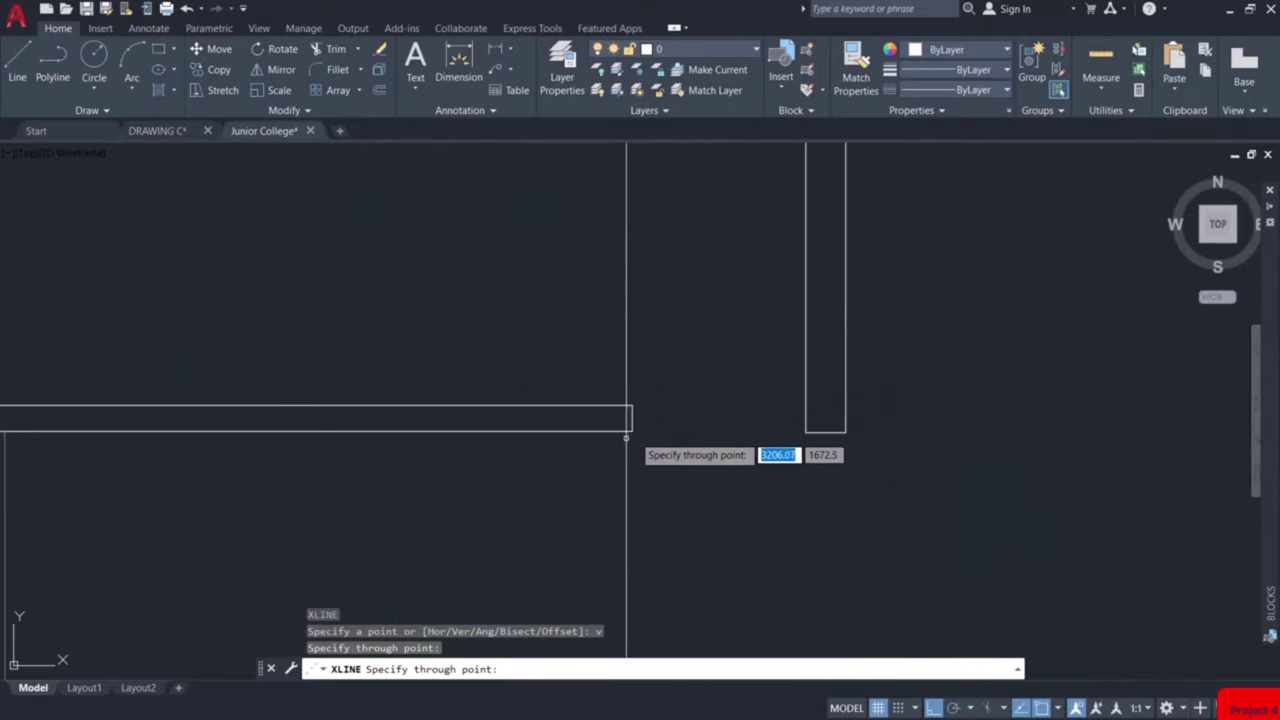
{"action": "left_click", "coordinate": [632, 431]}
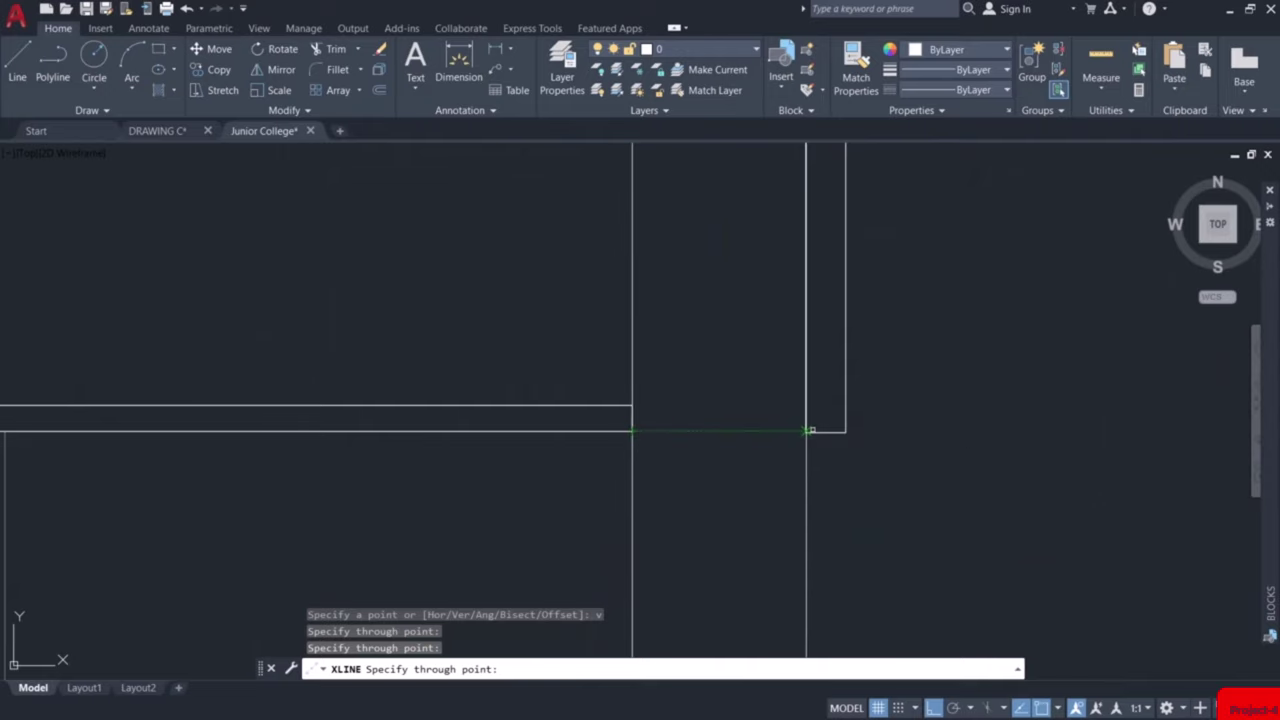
{"action": "left_click", "coordinate": [806, 431]}
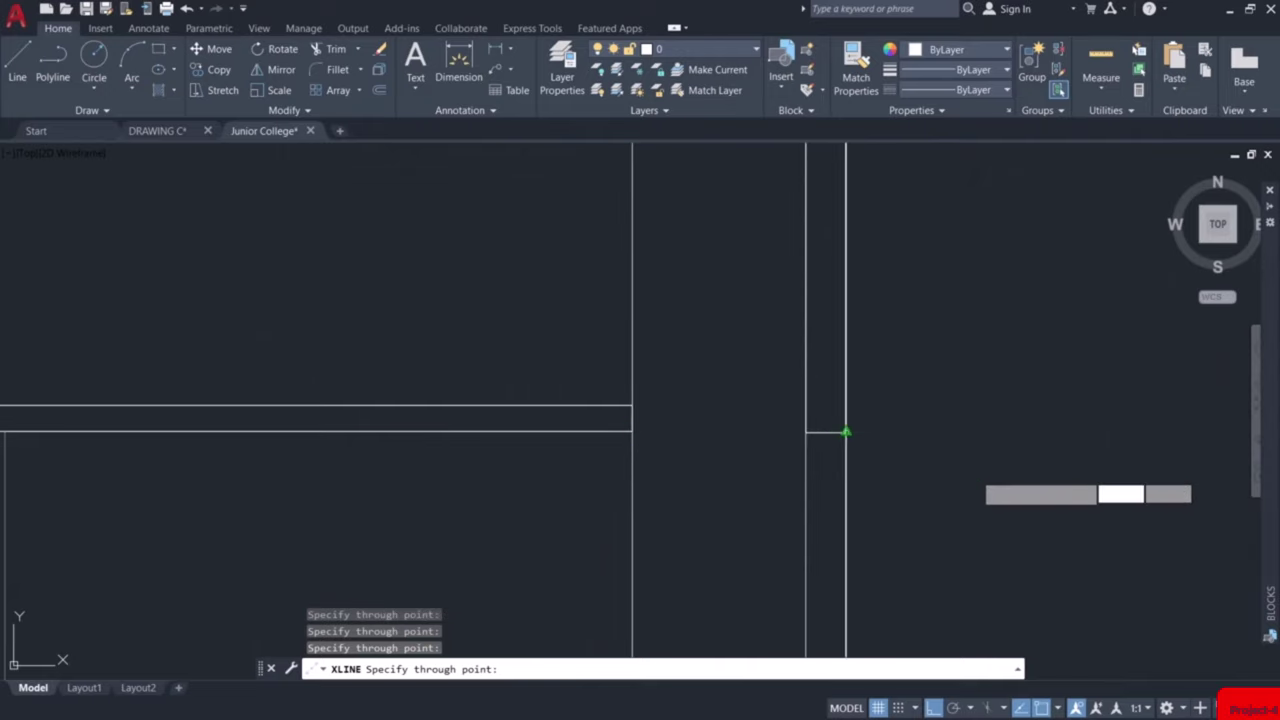
Place vertical construction lines at both faces of the Staff Room's left wall where section line X-X crosses it
{"action": "scroll", "coordinate": [842, 431], "scroll_direction": "down", "scroll_amount": 2}
{"action": "mouse_move", "coordinate": [988, 478]}
{"action": "middle_mouse_down"}
{"action": "mouse_move", "coordinate": [746, 380]}
{"action": "mouse_move", "coordinate": [603, 252]}
{"action": "middle_mouse_up"}
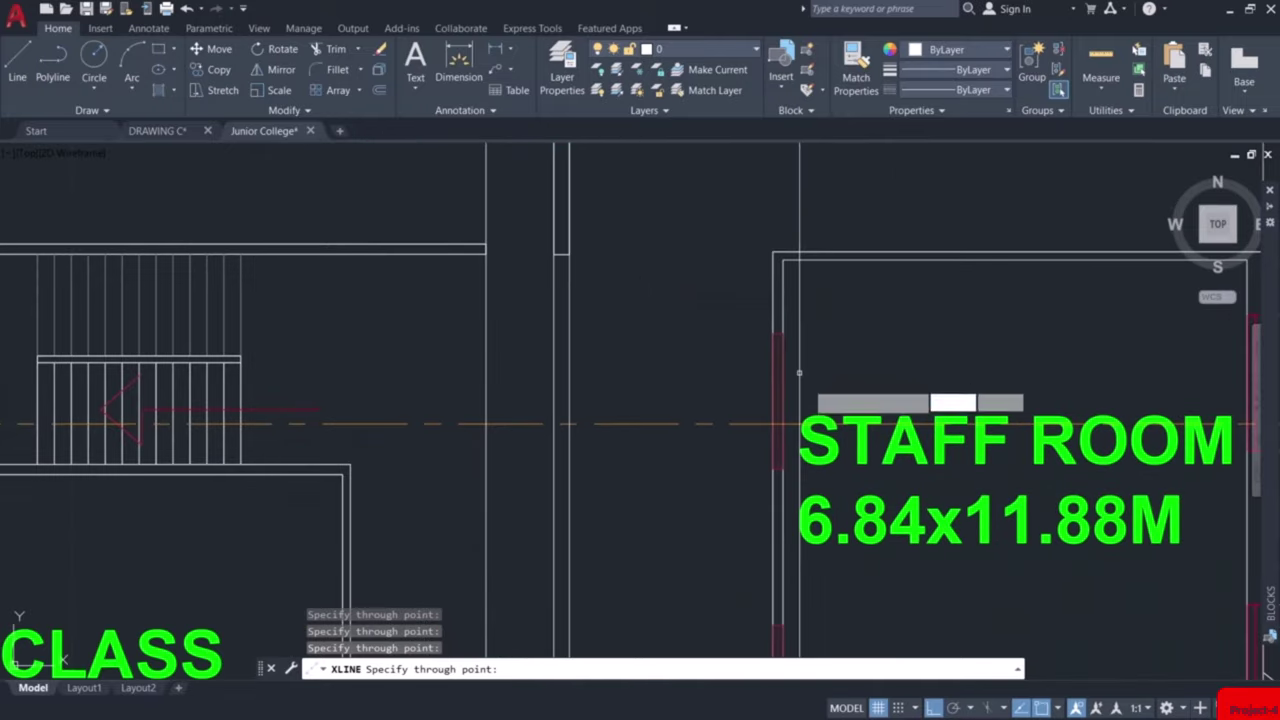
{"action": "scroll", "coordinate": [778, 411], "scroll_direction": "up", "scroll_amount": 5}
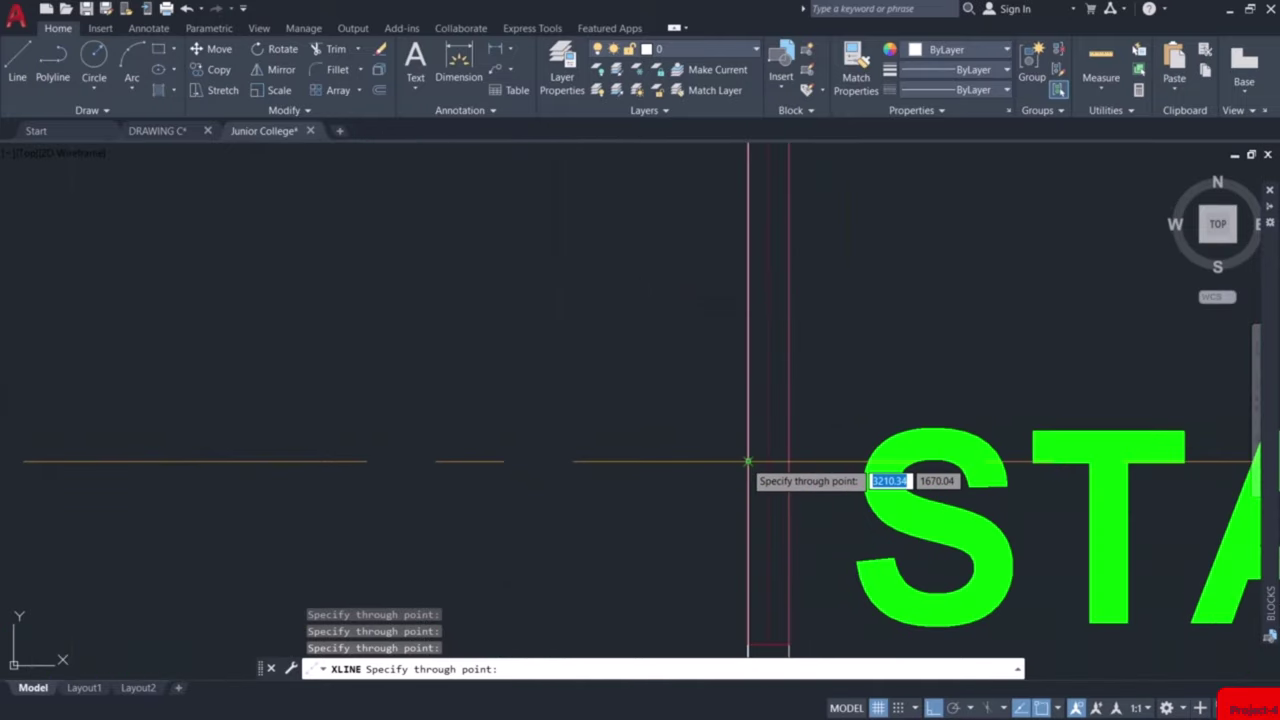
{"action": "scroll", "coordinate": [870, 462], "scroll_direction": "down", "scroll_amount": 5}
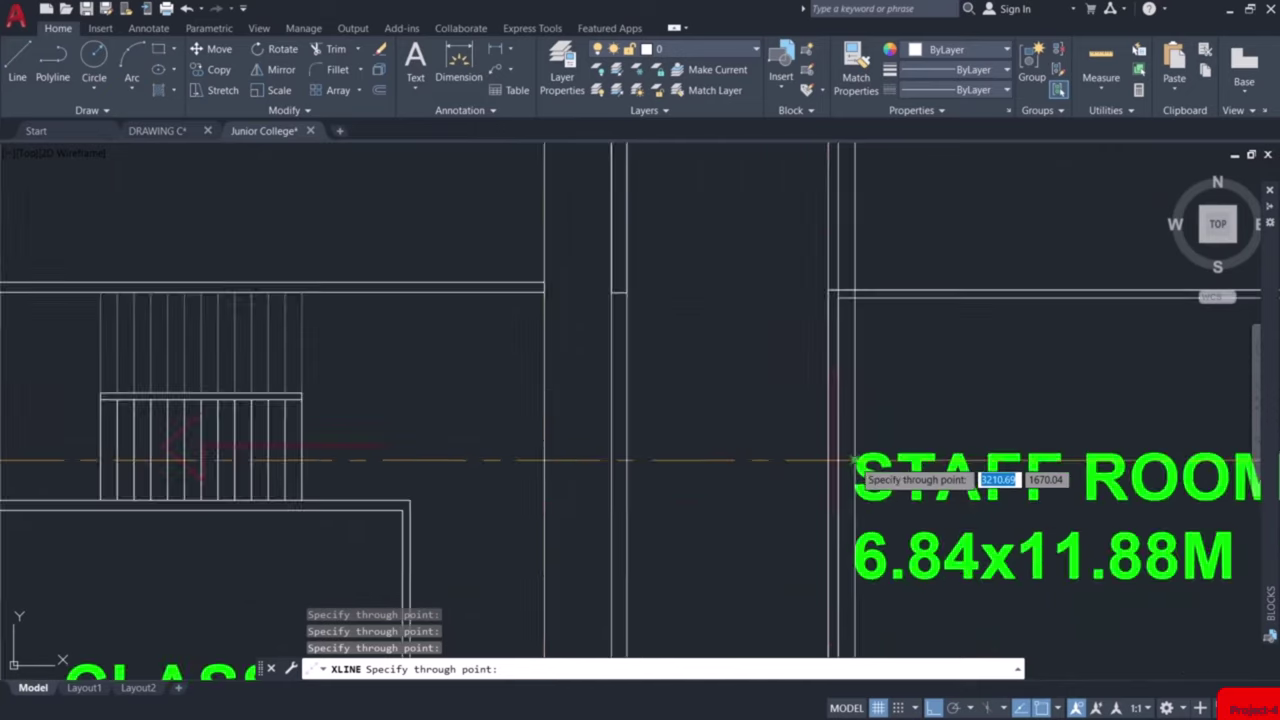
Place vertical construction lines at both faces of the Staff Room's right wall along section line X-X
{"action": "scroll", "coordinate": [962, 451], "scroll_direction": "up", "scroll_amount": 4}
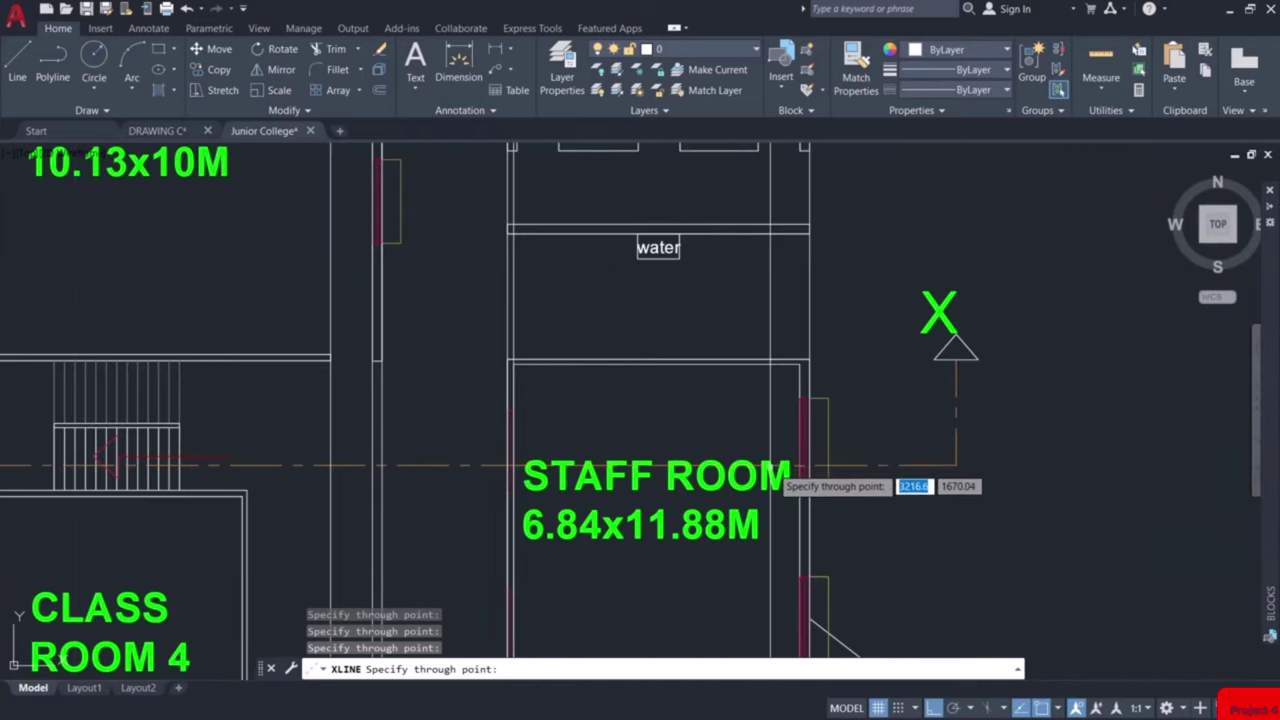
{"action": "scroll", "coordinate": [814, 462], "scroll_direction": "up", "scroll_amount": 5}
{"action": "scroll", "coordinate": [814, 462], "scroll_direction": "up", "scroll_amount": 2}
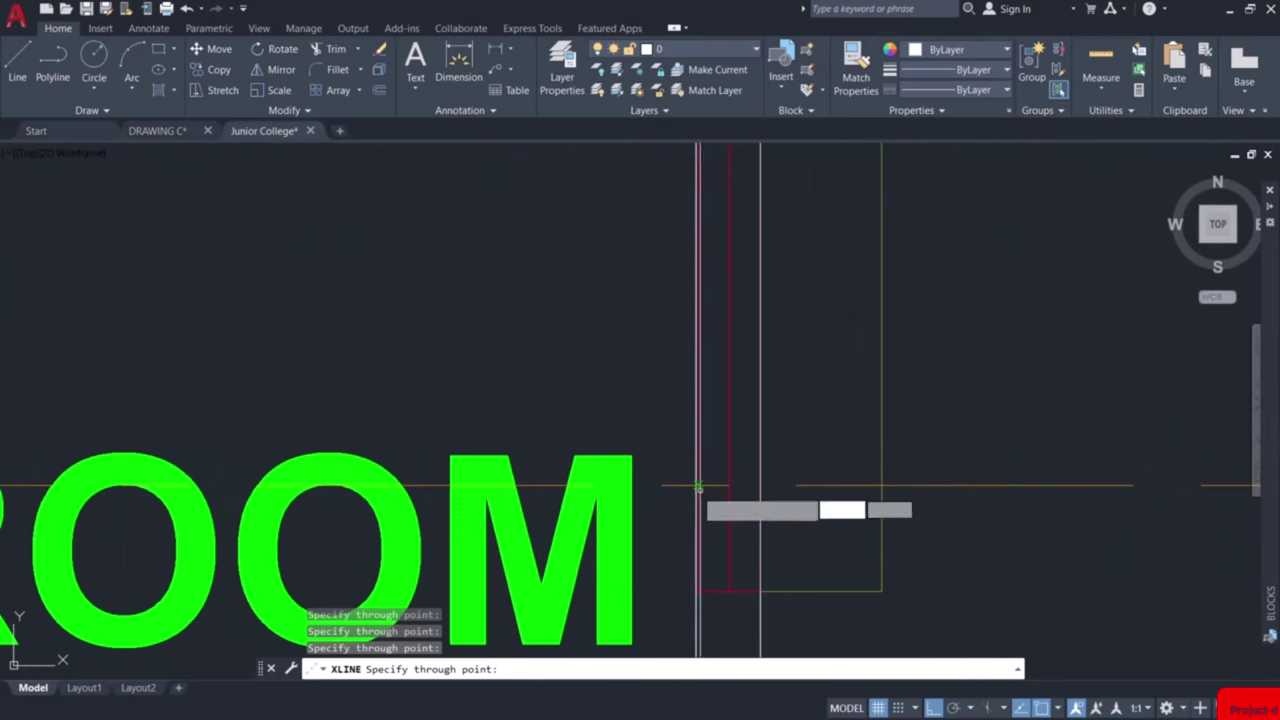
{"action": "scroll", "coordinate": [690, 470], "scroll_direction": "down", "scroll_amount": 5}
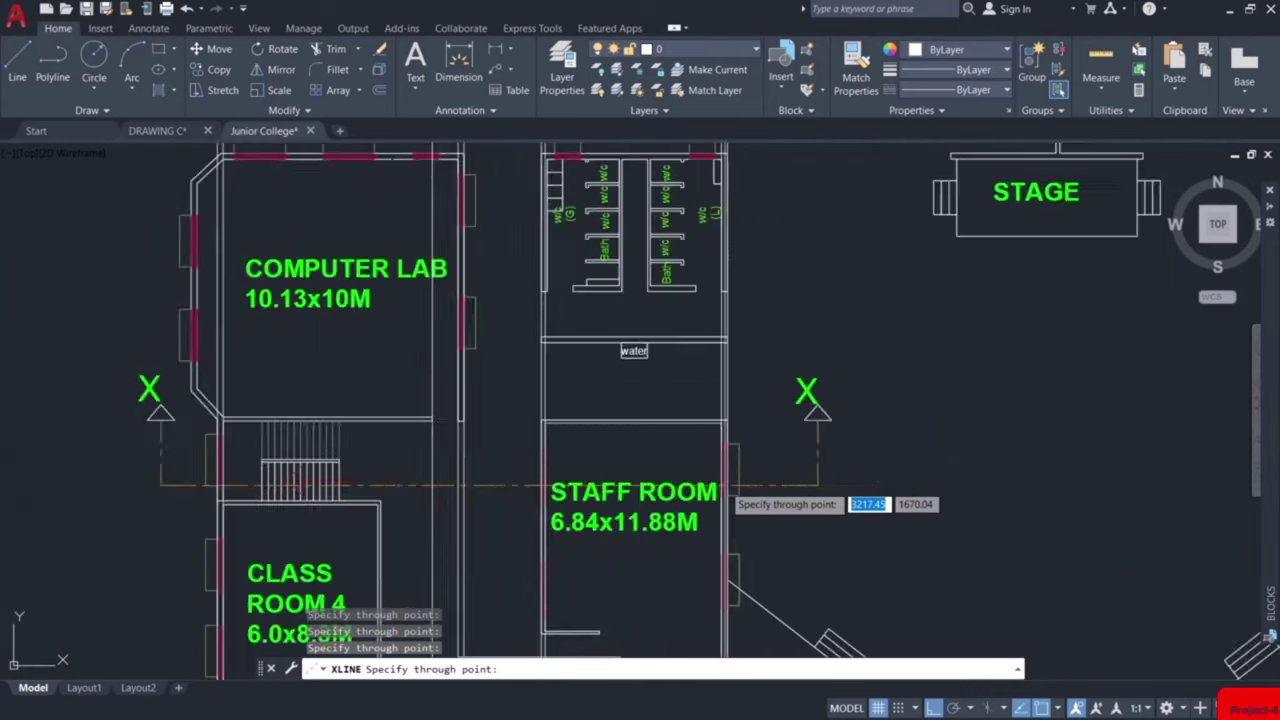
{"action": "scroll", "coordinate": [600, 420], "scroll_direction": "down", "scroll_amount": 5}
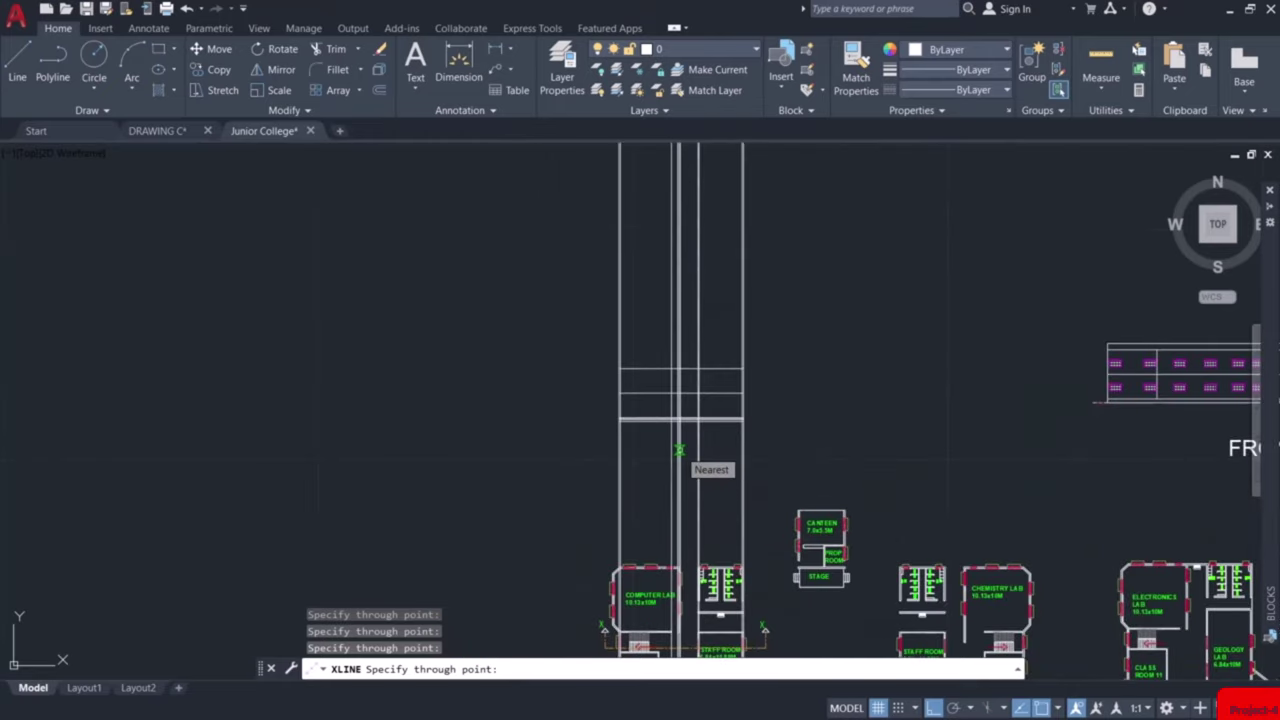
{"action": "scroll", "coordinate": [656, 364], "scroll_direction": "up", "scroll_amount": 4}
{"action": "key", "text": "Escape"}
Trim all the vertical construction lines above the section's topmost level line using a fence across them
{"action": "type", "text": "tr"}
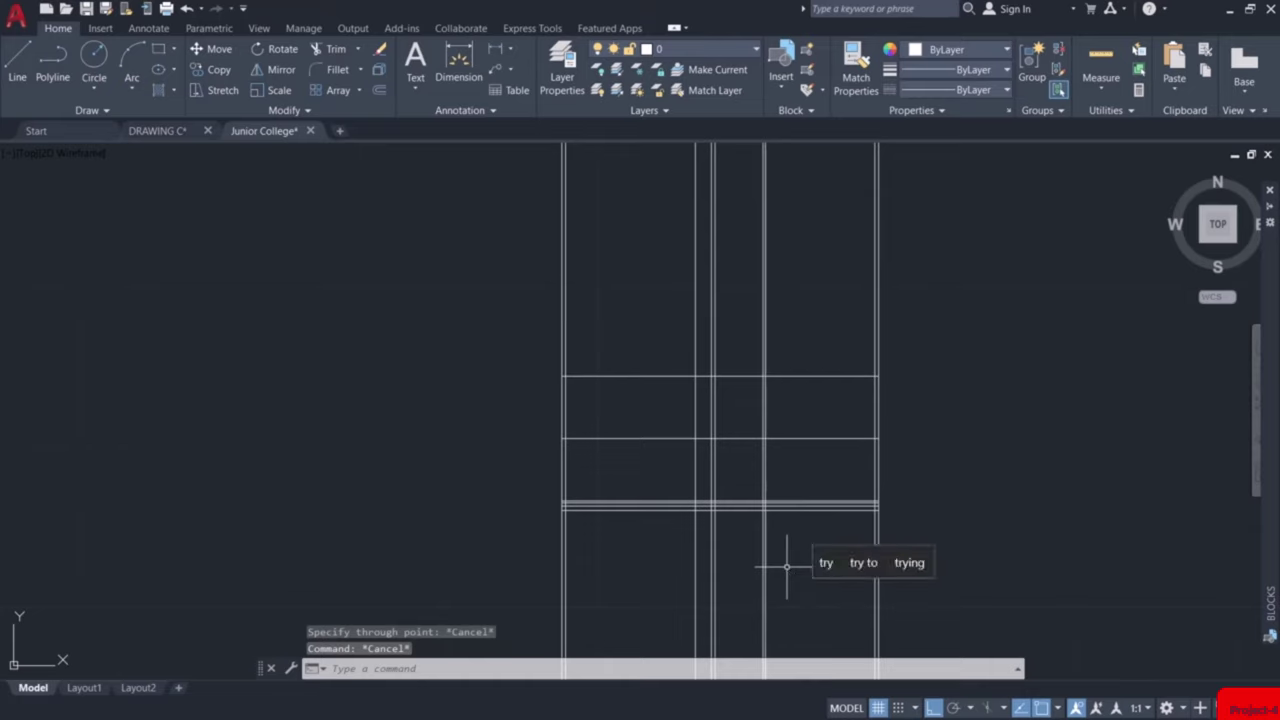
{"action": "key", "text": "Return"}
{"action": "left_click", "coordinate": [920, 270]}
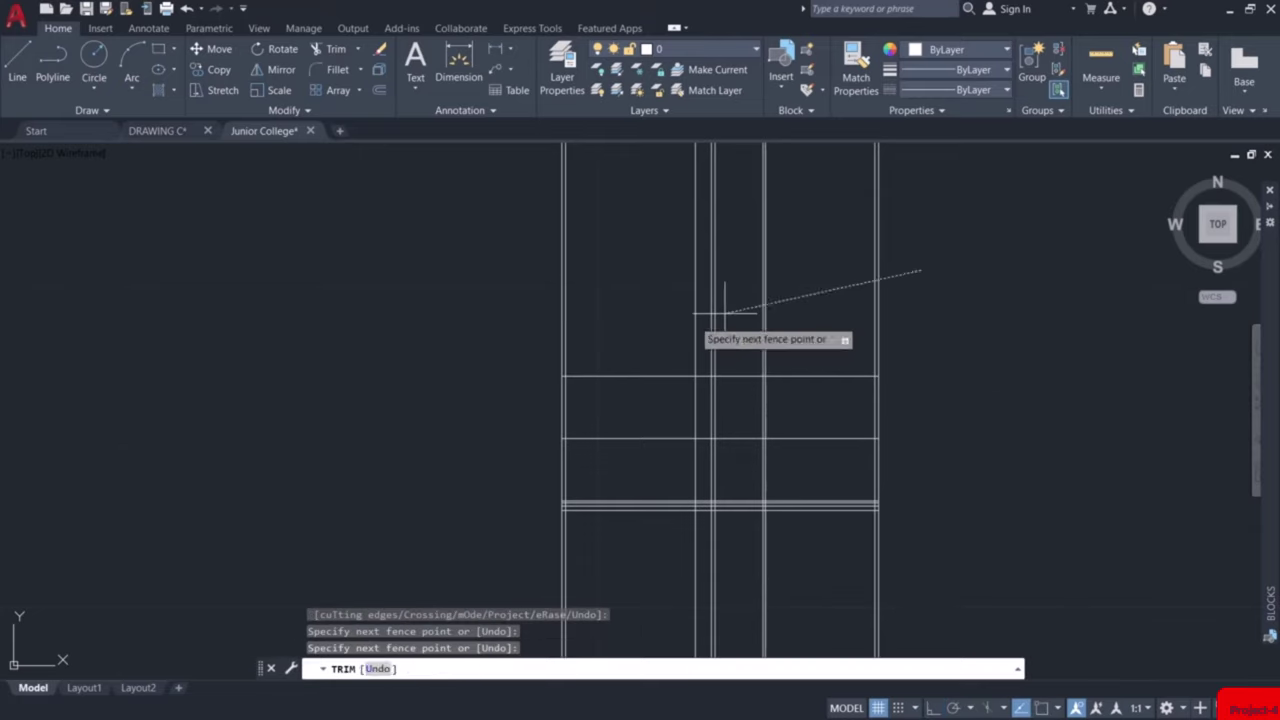
{"action": "left_click", "coordinate": [509, 320]}
{"action": "key", "text": "Return"}
Trim all the vertical construction lines below the section's lowest level line using a fence across them
{"action": "middle_click_drag", "start_coordinate": [842, 581], "coordinate": [824, 393]}
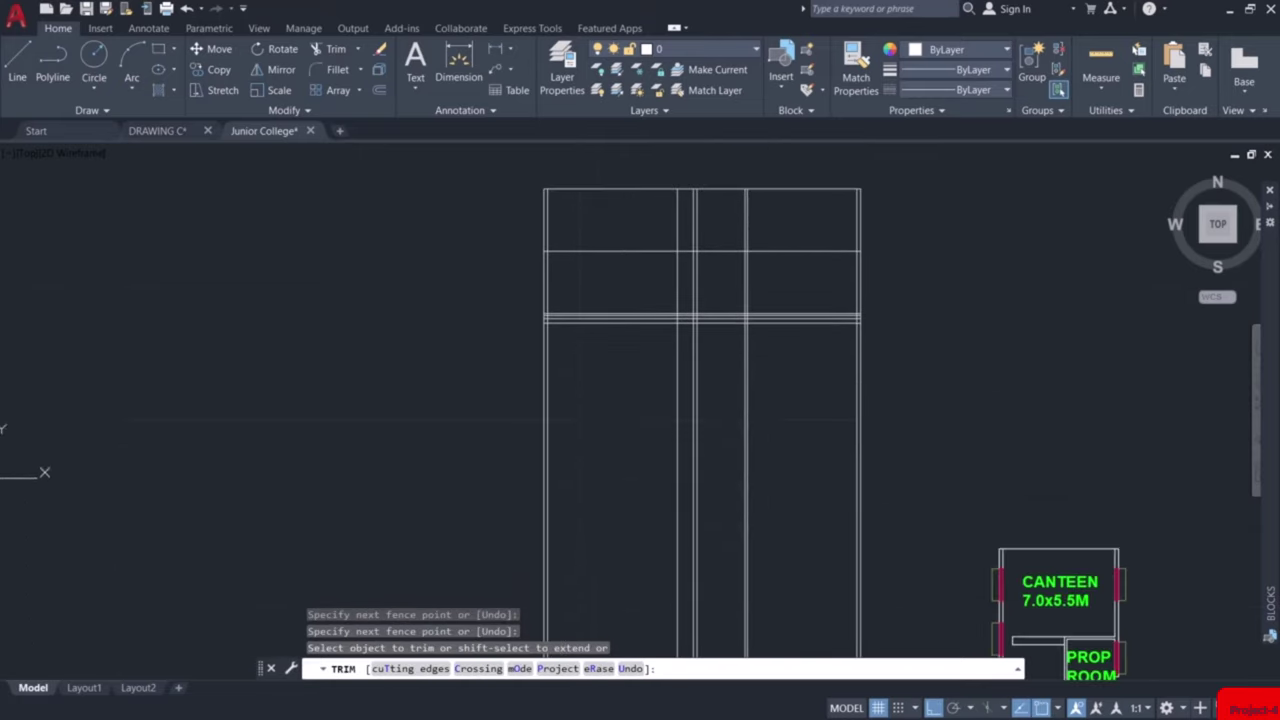
{"action": "left_click", "coordinate": [925, 401]}
{"action": "left_click", "coordinate": [427, 493]}
{"action": "key", "text": "Return"}
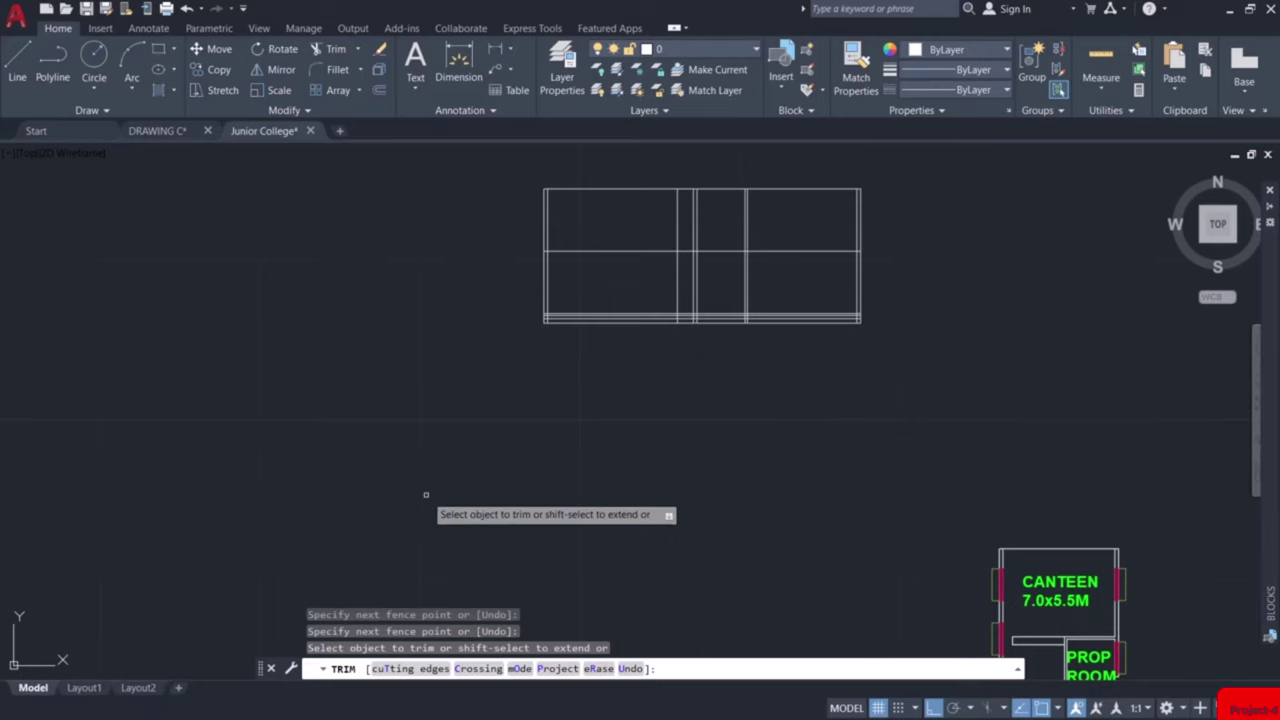
{"action": "key", "text": "Escape"}
Offset the section's middle storey line and its topmost line downward by 0.1 to form the slab thicknesses
{"action": "scroll", "coordinate": [631, 477], "scroll_direction": "down", "scroll_amount": 4}
{"action": "scroll", "coordinate": [636, 470], "scroll_direction": "down", "scroll_amount": 2}
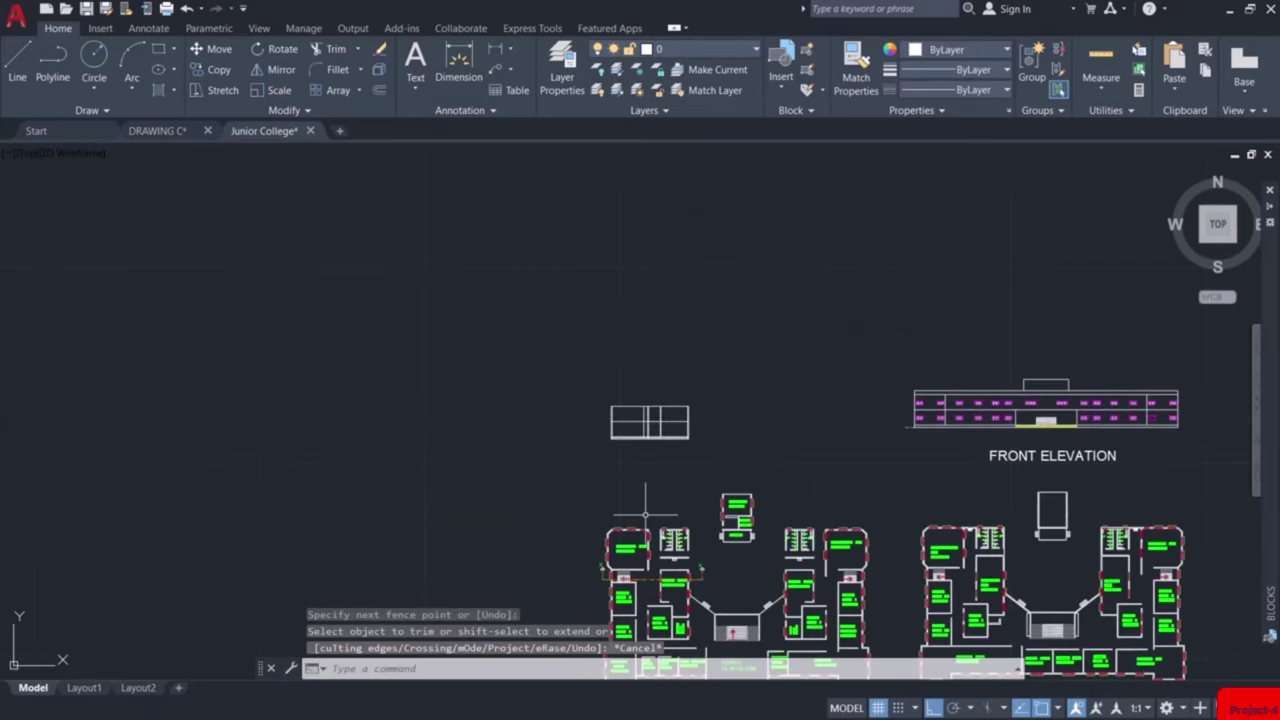
{"action": "scroll", "coordinate": [568, 407], "scroll_direction": "up", "scroll_amount": 9}
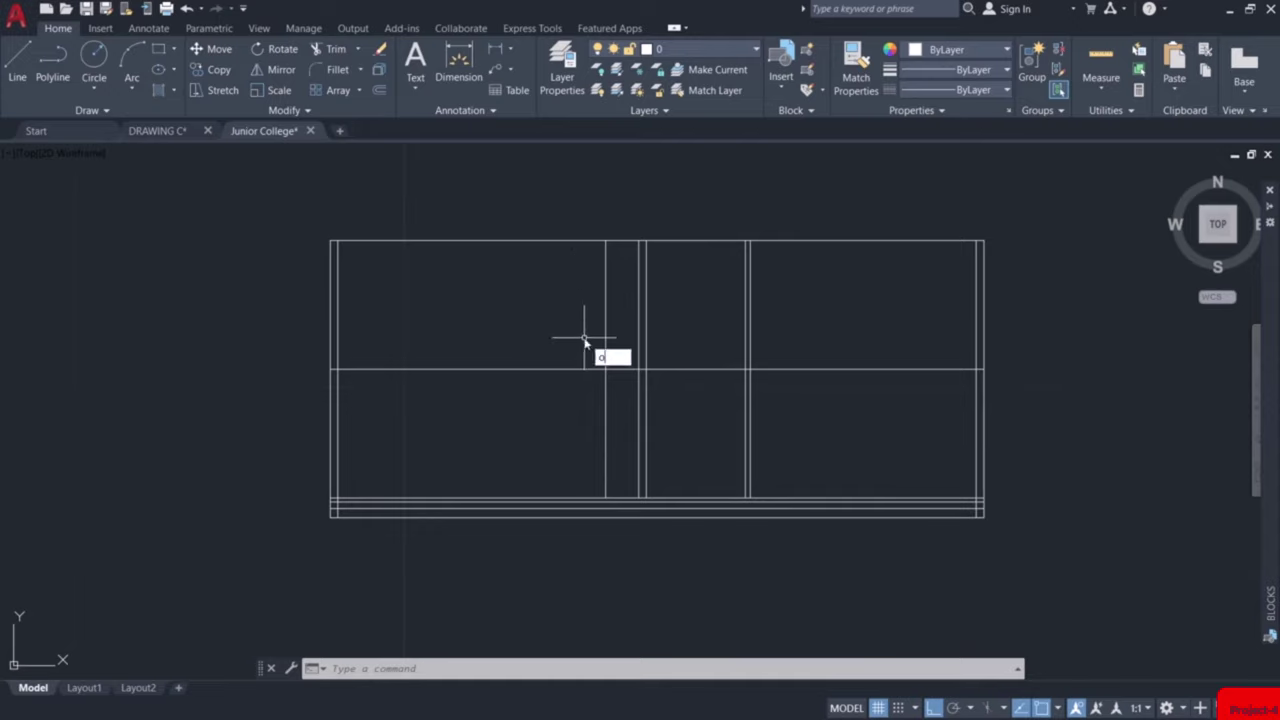
{"action": "key", "text": "Return"}
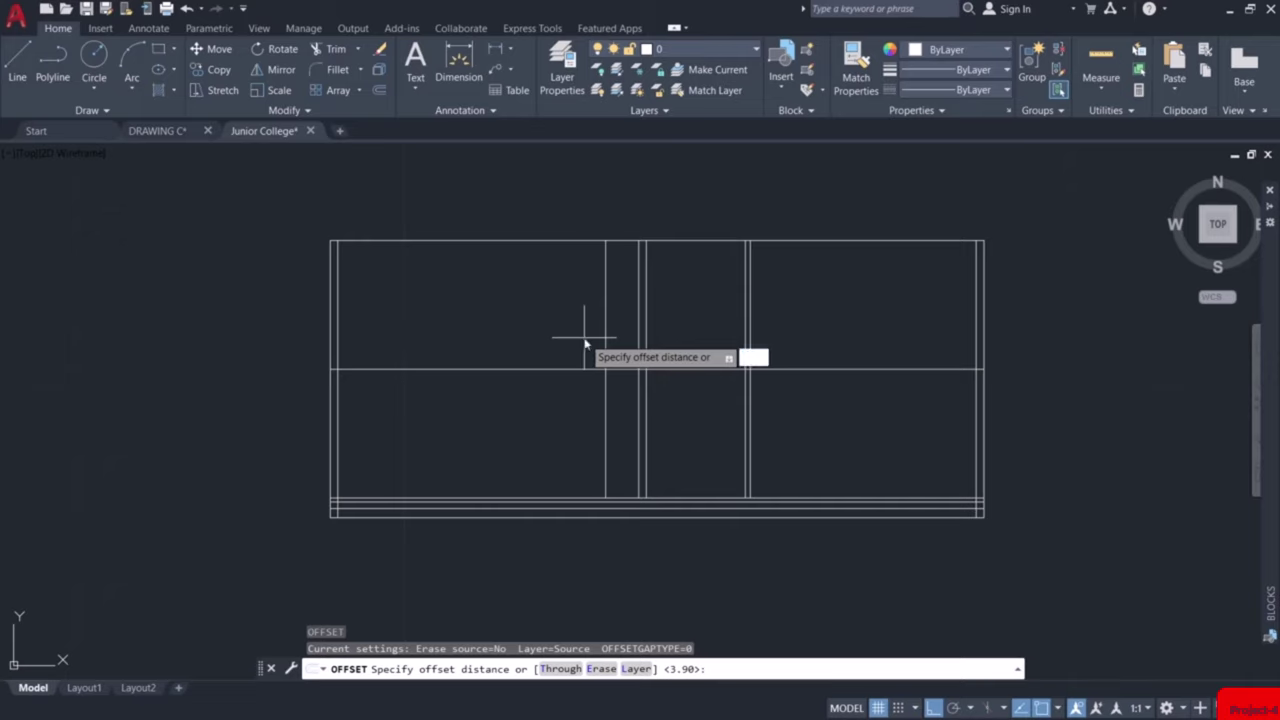
{"action": "type", "text": "0.1"}
{"action": "key", "text": "Return"}
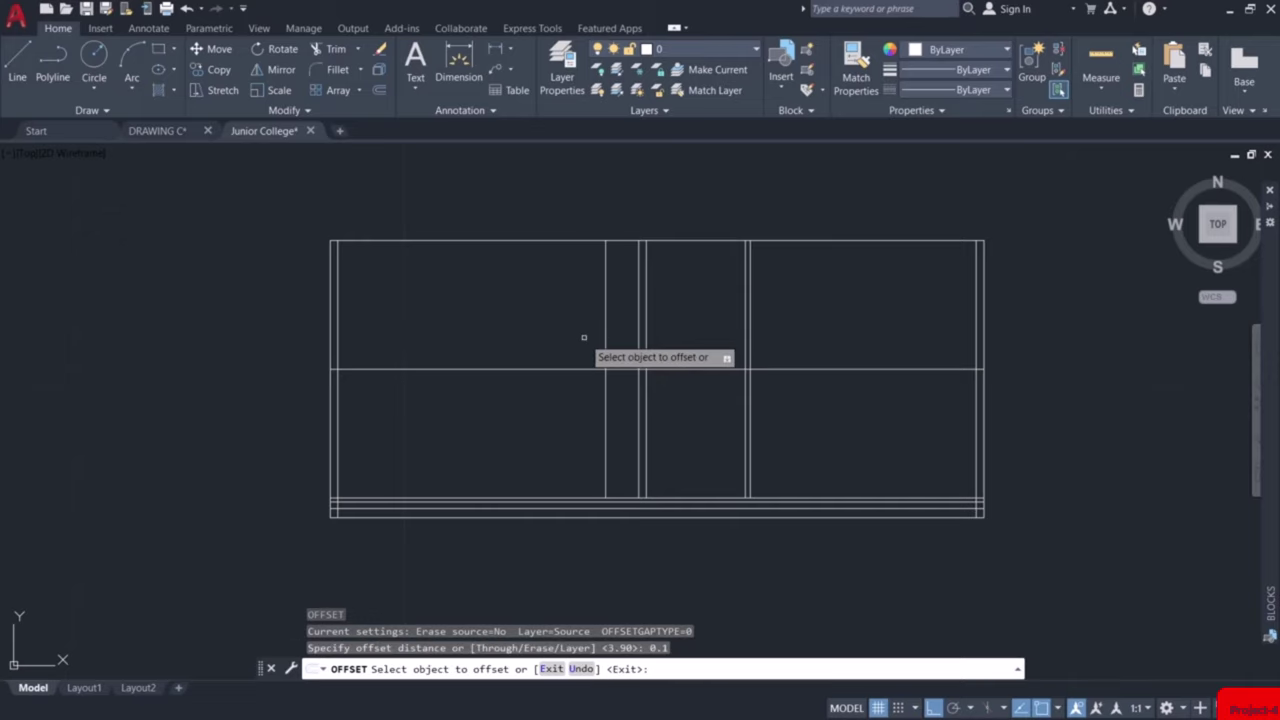
{"action": "scroll", "coordinate": [540, 370], "scroll_direction": "up", "scroll_amount": 2}
{"action": "left_click", "coordinate": [543, 367]}
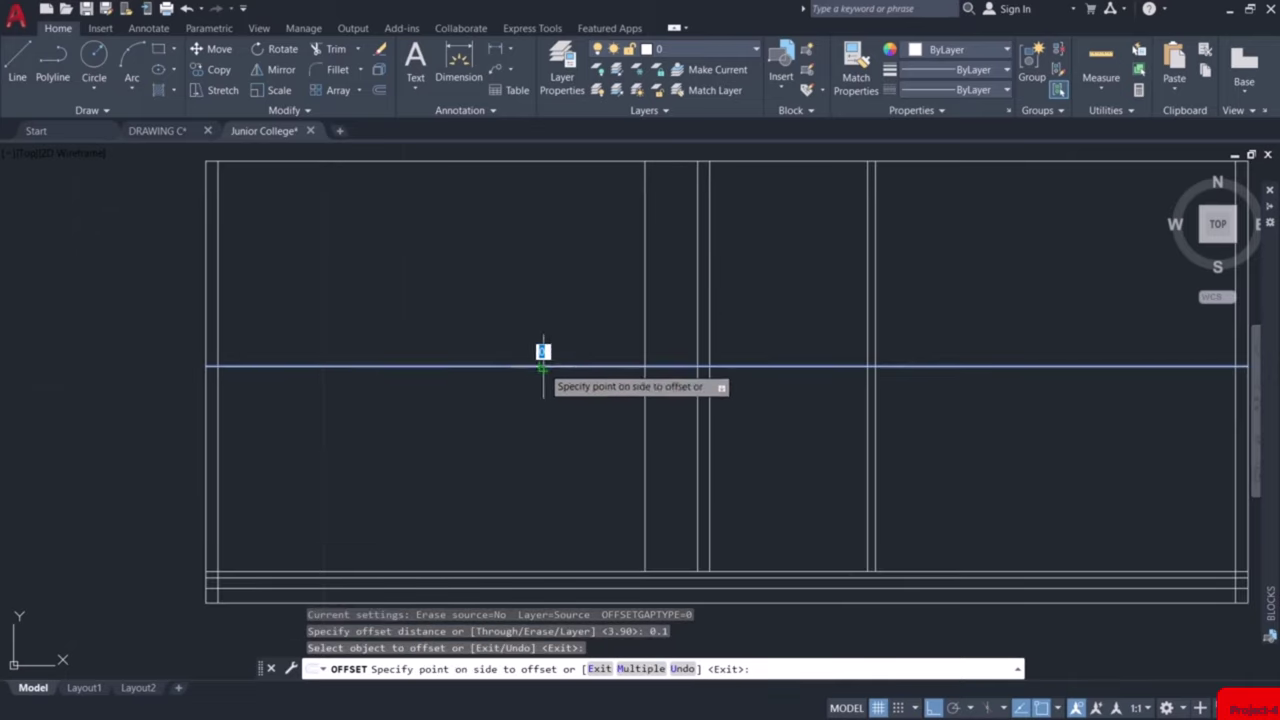
{"action": "left_click", "coordinate": [543, 376]}
{"action": "middle_click_drag", "start_coordinate": [543, 214], "coordinate": [569, 366]}
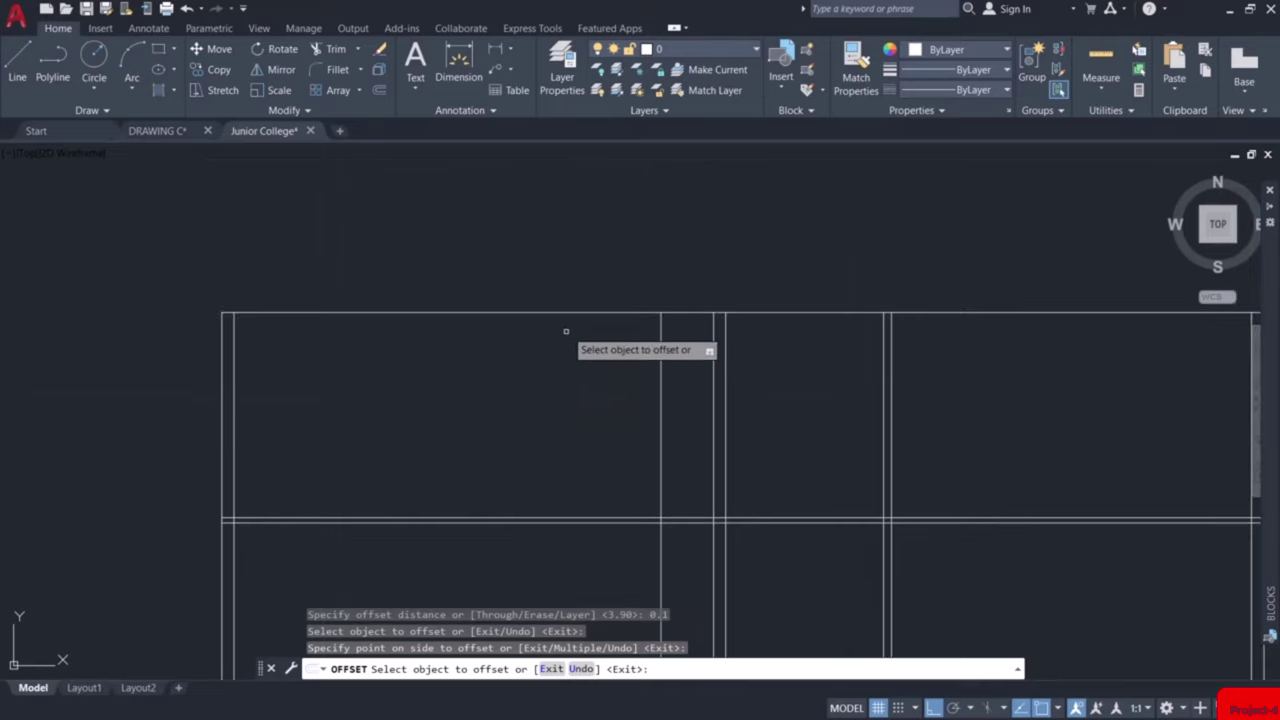
{"action": "left_click", "coordinate": [571, 316]}
{"action": "left_click", "coordinate": [571, 350]}
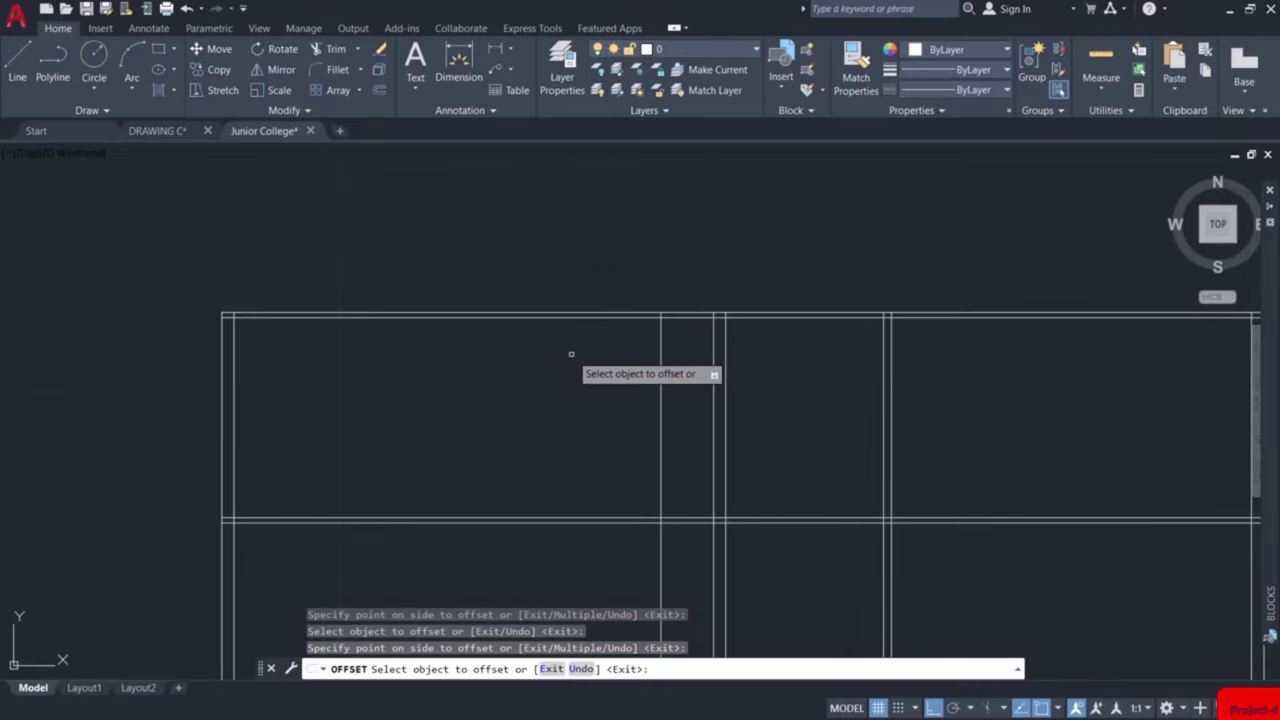
{"action": "key", "text": "Escape"}
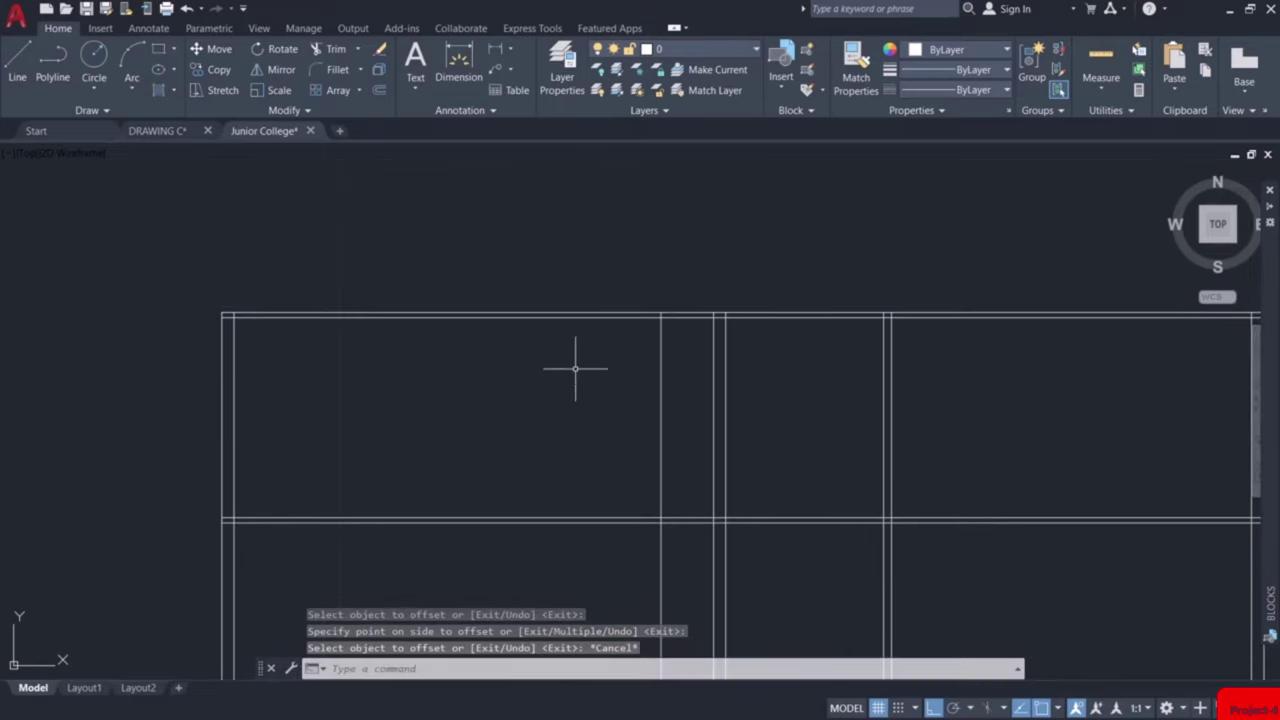
Place a vertical construction line through the lower corner of the staircase's first riser beside Class Room 4
{"action": "scroll", "coordinate": [575, 368], "scroll_direction": "down", "scroll_amount": 4}
{"action": "middle_click_drag", "start_coordinate": [553, 457], "coordinate": [600, 246]}
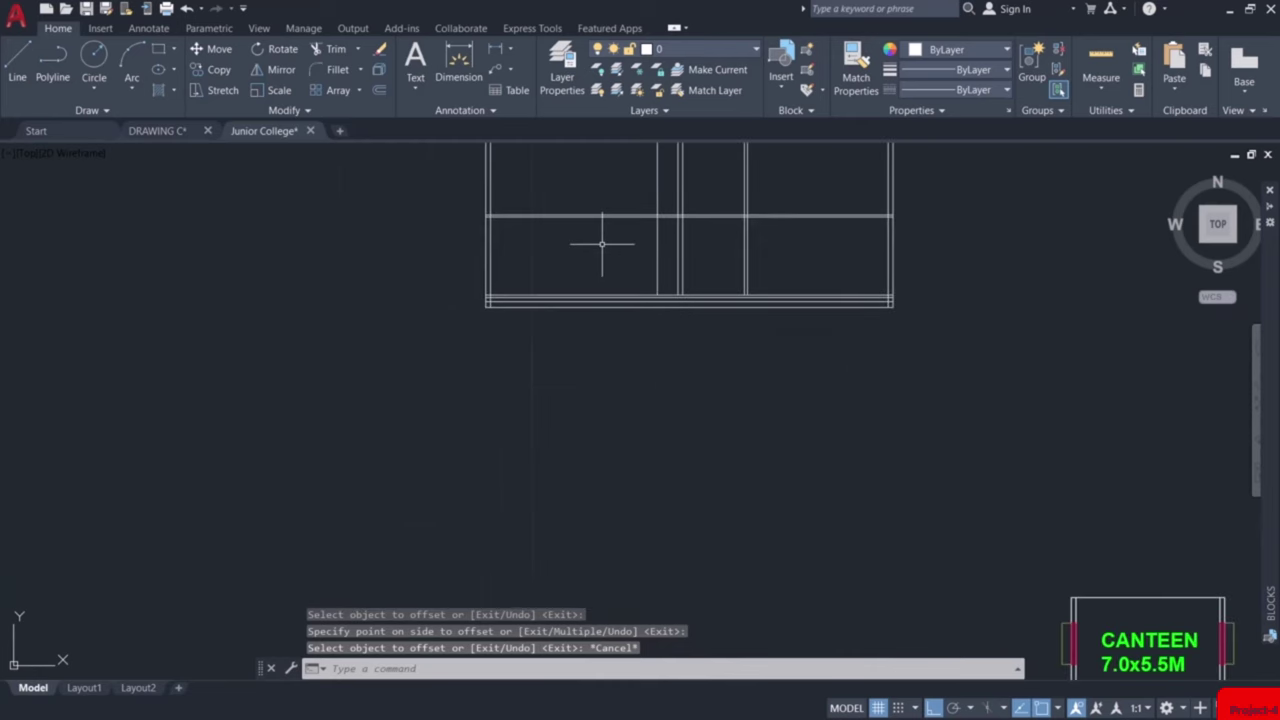
{"action": "scroll", "coordinate": [600, 410], "scroll_direction": "down", "scroll_amount": 5}
{"action": "scroll", "coordinate": [586, 442], "scroll_direction": "up", "scroll_amount": 6}
{"action": "middle_click_drag", "start_coordinate": [586, 442], "coordinate": [571, 346]}
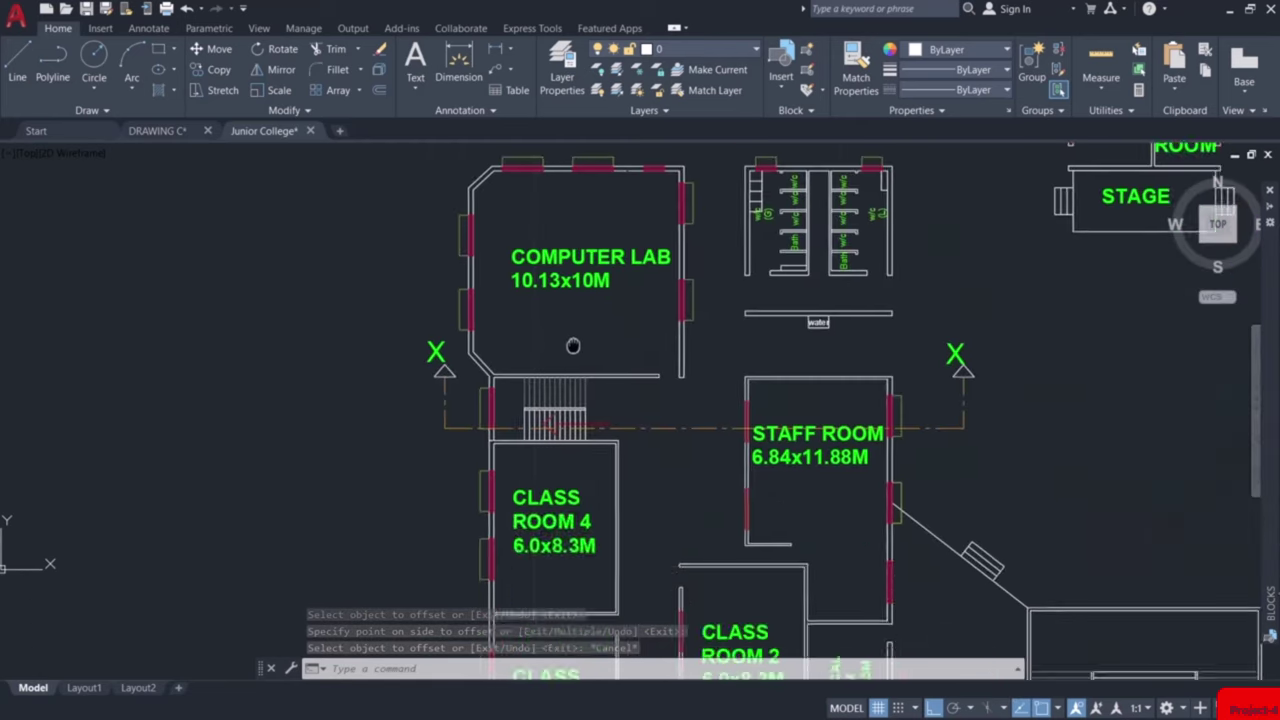
{"action": "scroll", "coordinate": [571, 346], "scroll_direction": "up", "scroll_amount": 2}
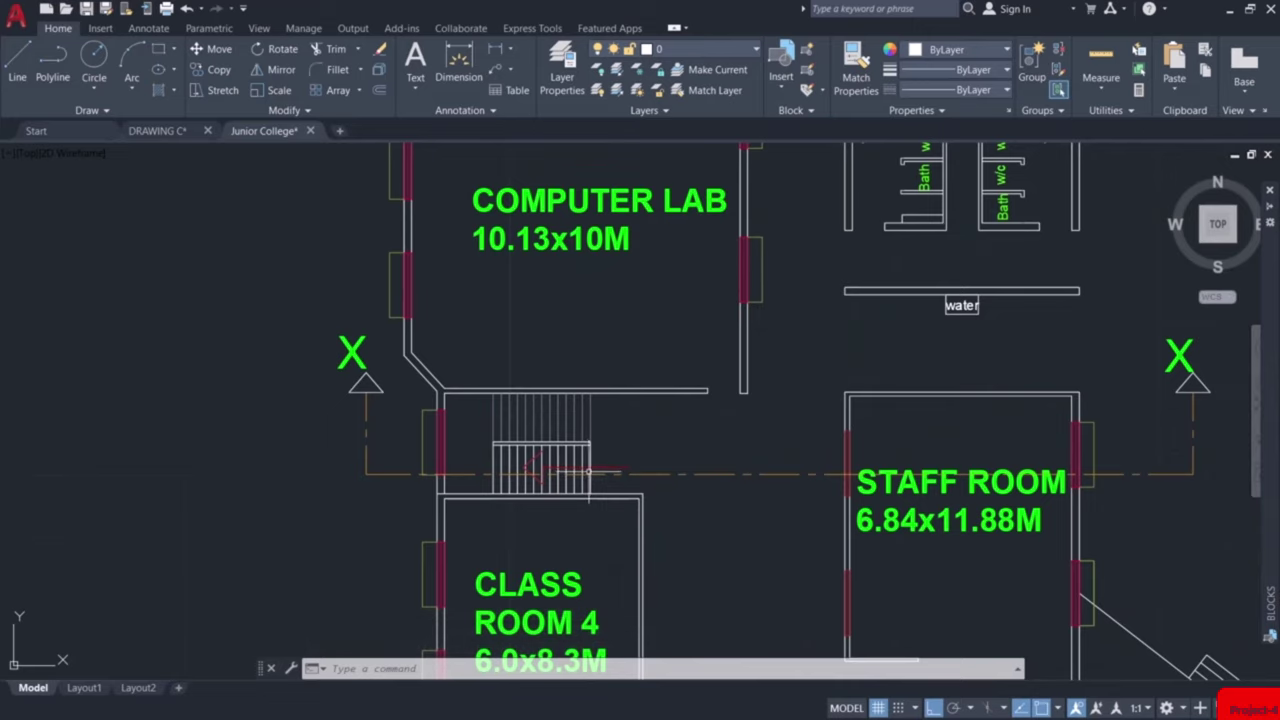
{"action": "scroll", "coordinate": [588, 491], "scroll_direction": "up", "scroll_amount": 4}
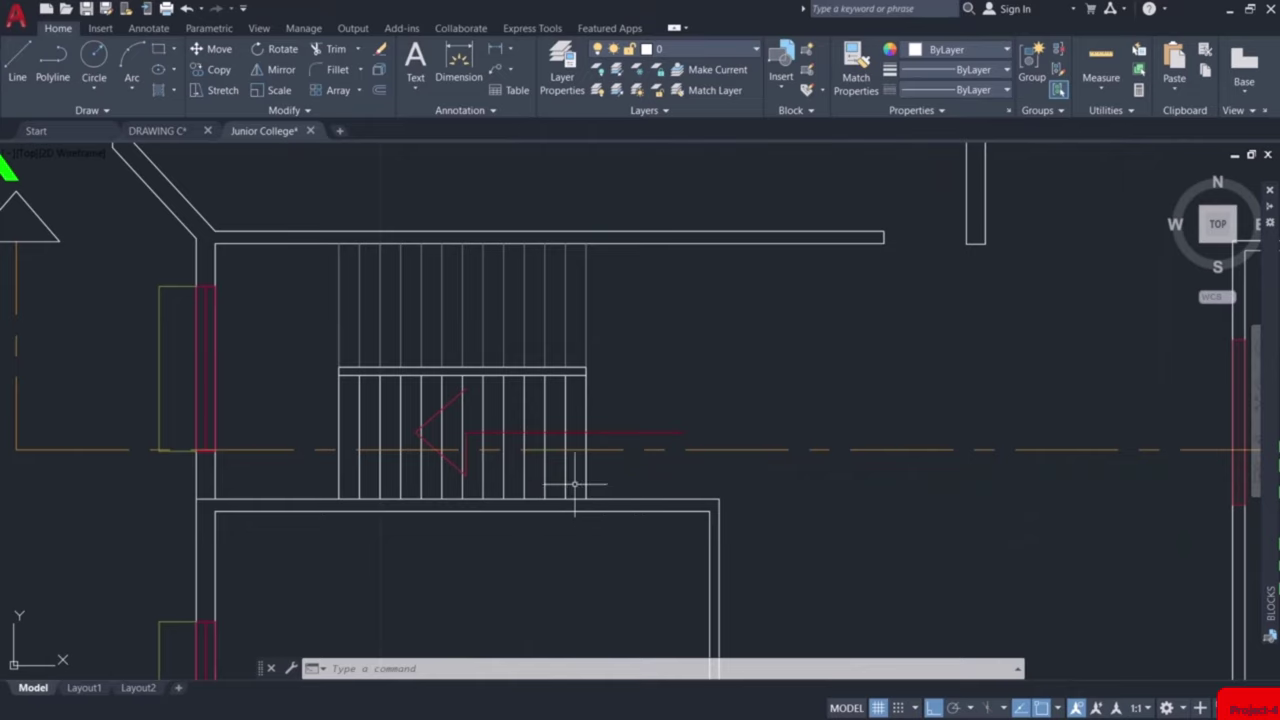
{"action": "type", "text": "l"}
{"action": "key", "text": "Return"}
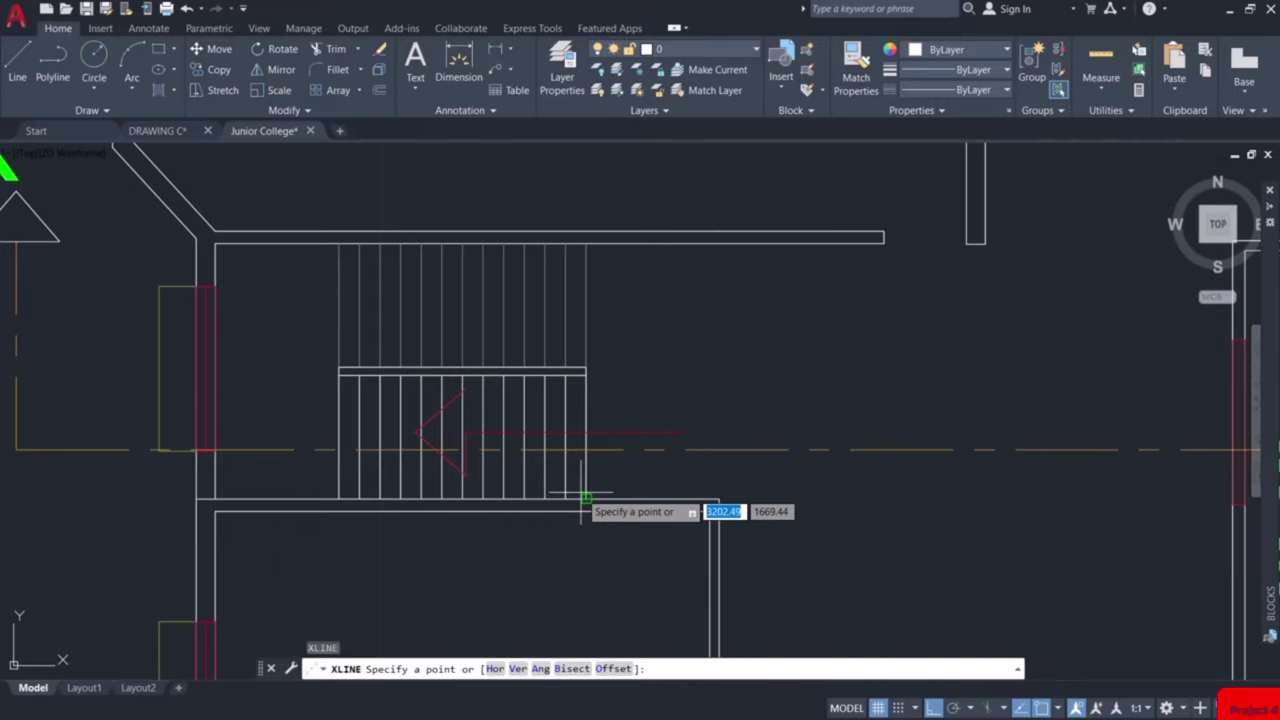
{"action": "type", "text": "v"}
{"action": "key", "text": "Return"}
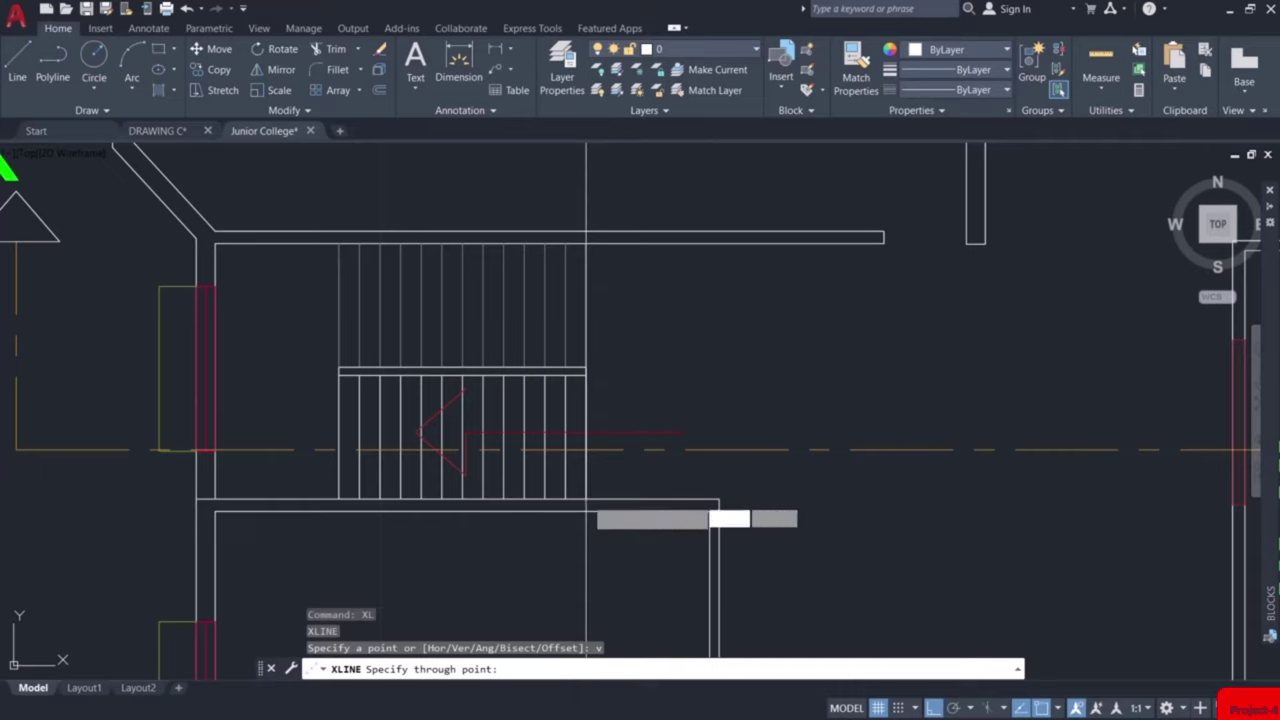
{"action": "left_click", "coordinate": [586, 498]}
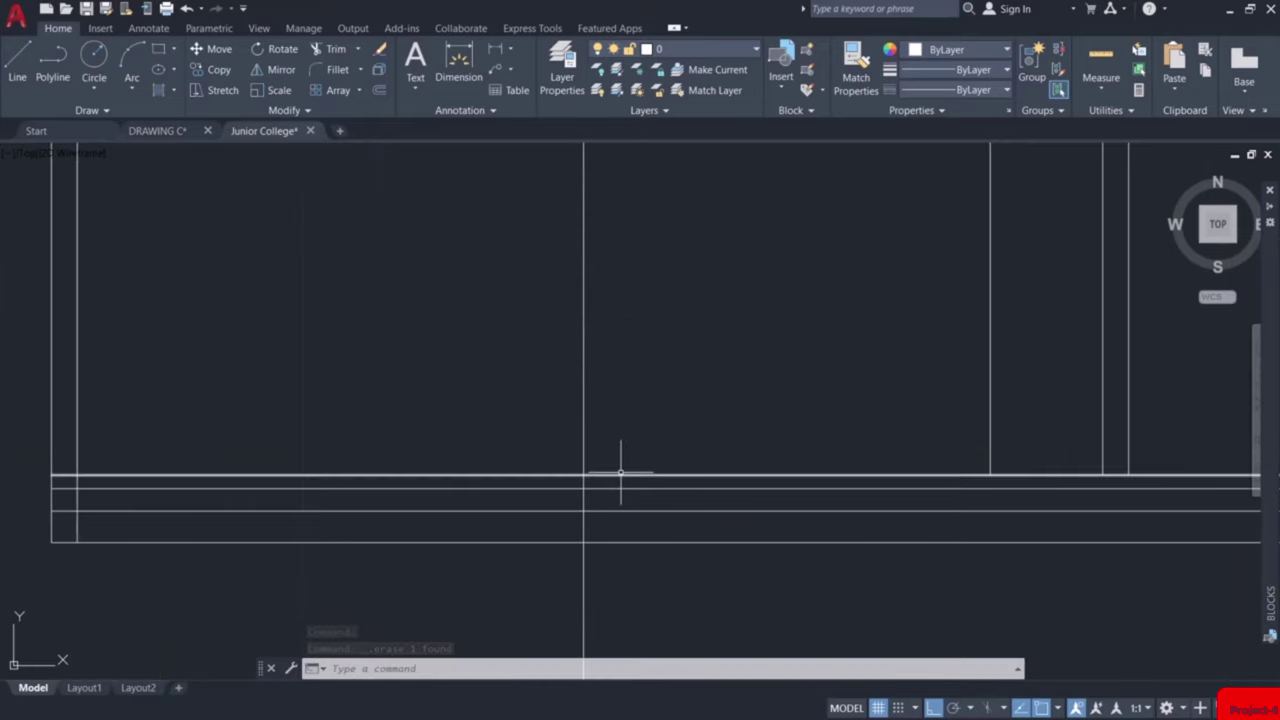
Draw the first stair step from the construction line's intersection with the ground floor line: 0.15 riser upward and 0.25 tread to the left
{"action": "type", "text": "l"}
{"action": "key", "text": "Return"}
{"action": "left_click", "coordinate": [584, 476]}
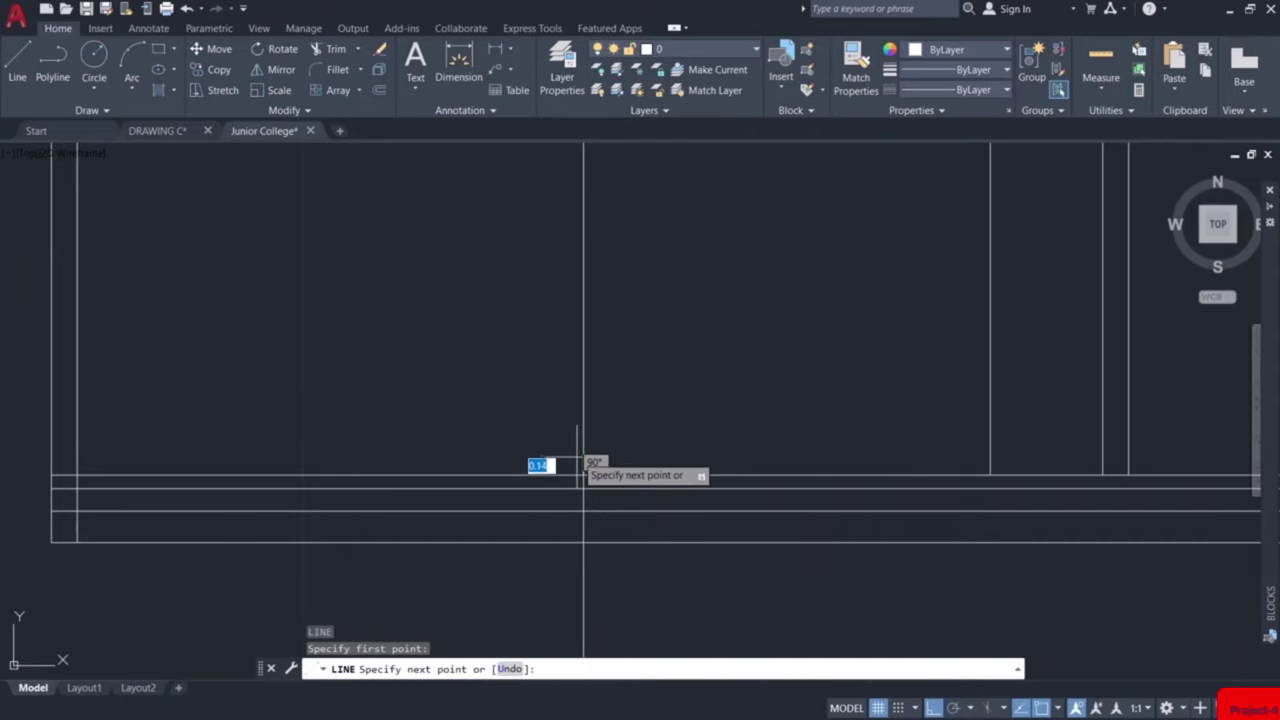
{"action": "type", "text": "0."}
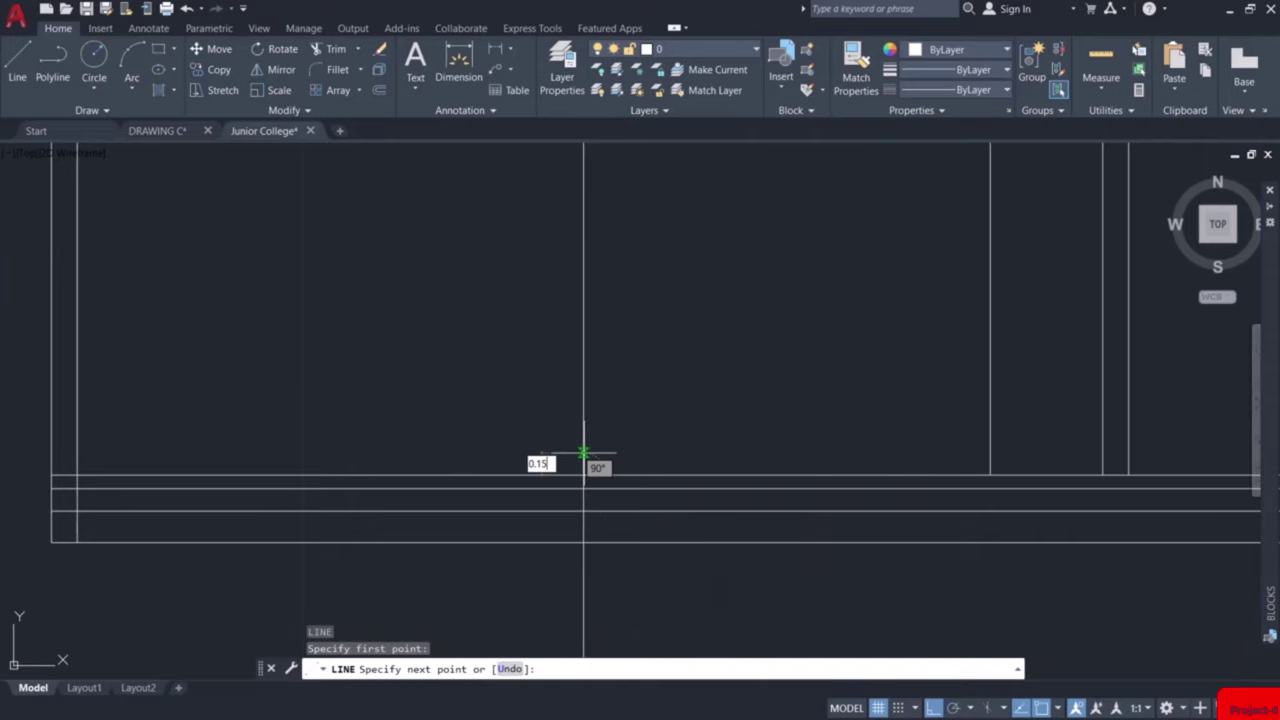
{"action": "key", "text": "Return"}
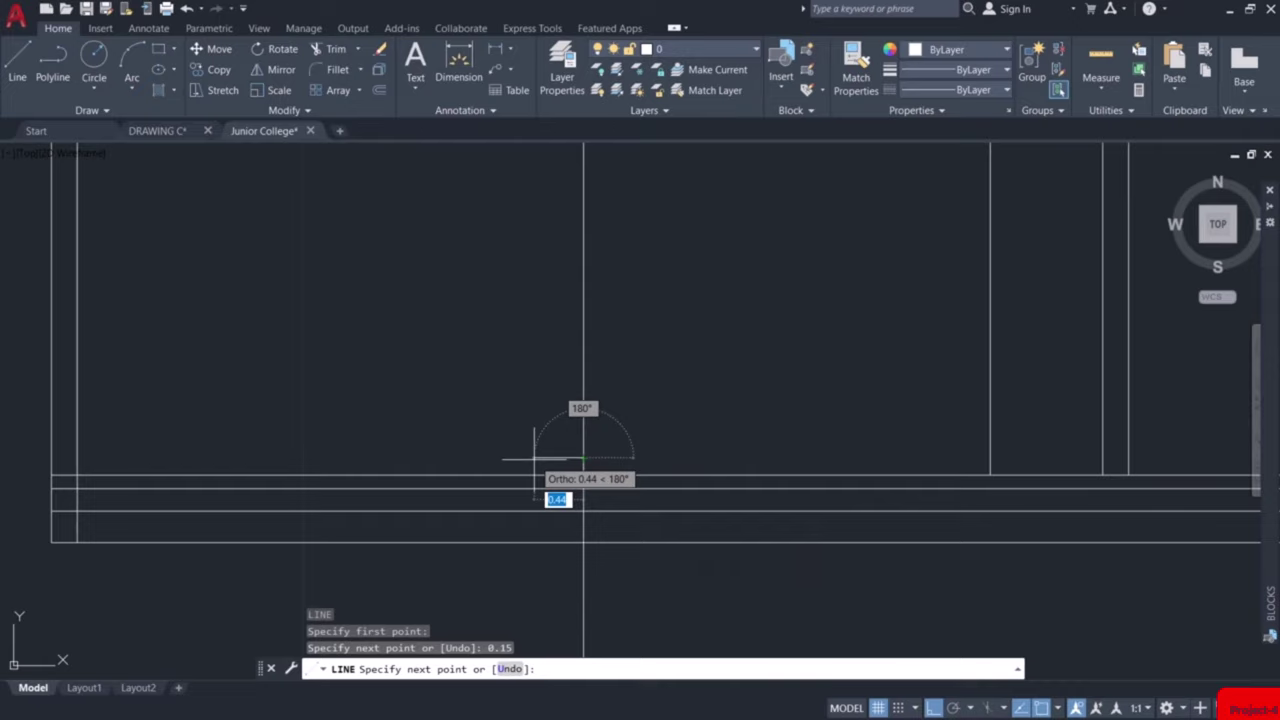
{"action": "type", "text": "0.25"}
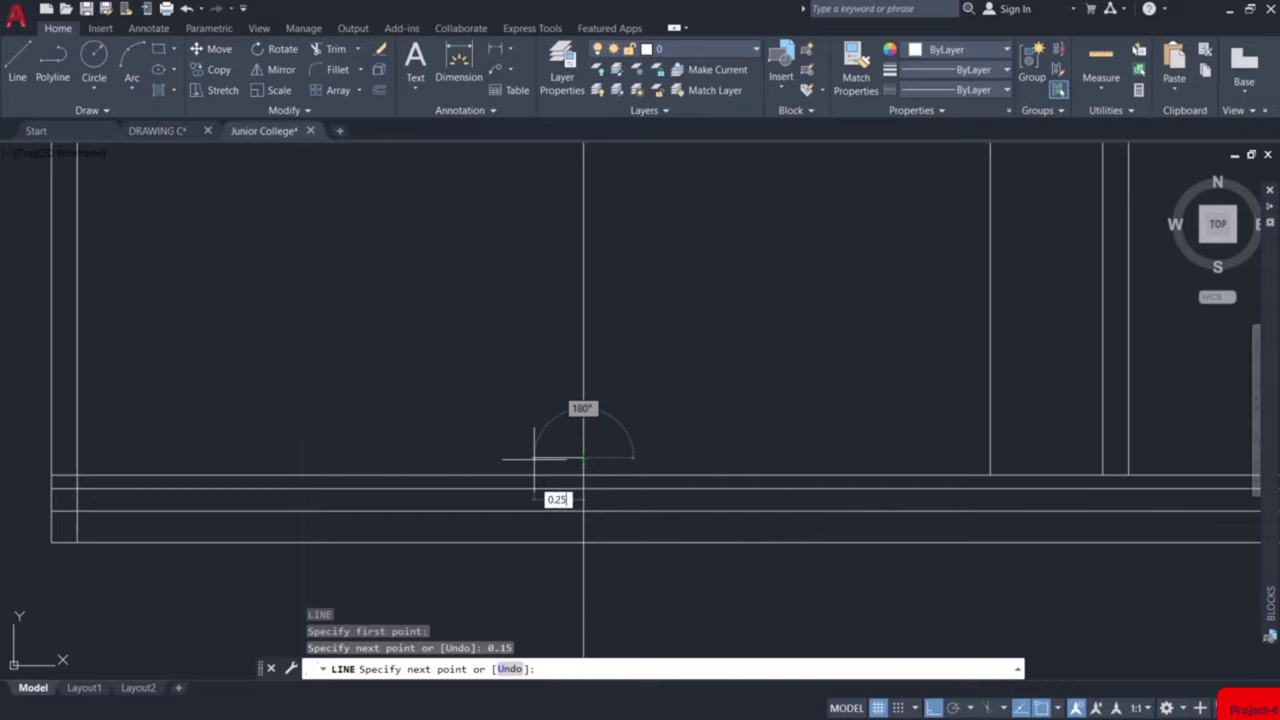
{"action": "key", "text": "Return"}
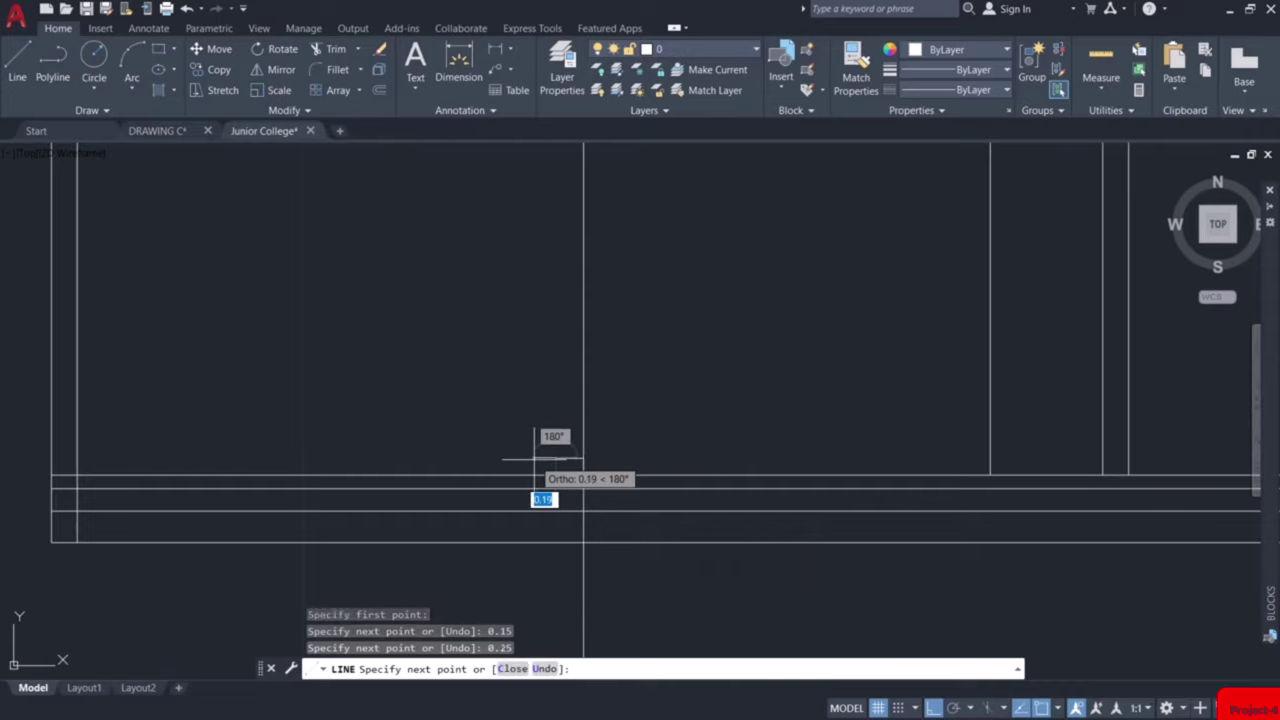
{"action": "key", "text": "Escape"}
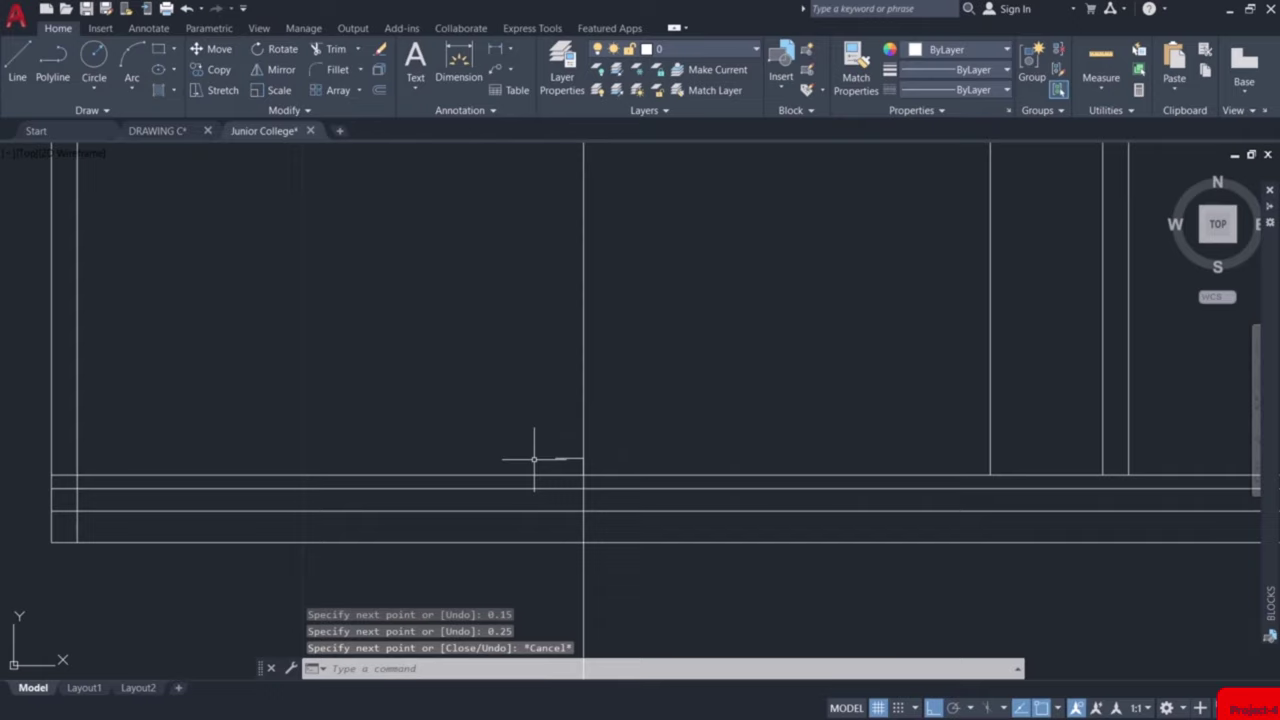
Delete the vertical construction line running through the first stair riser in the section
{"action": "left_click", "coordinate": [601, 357]}
{"action": "left_click", "coordinate": [529, 385]}
{"action": "key", "text": "Delete"}
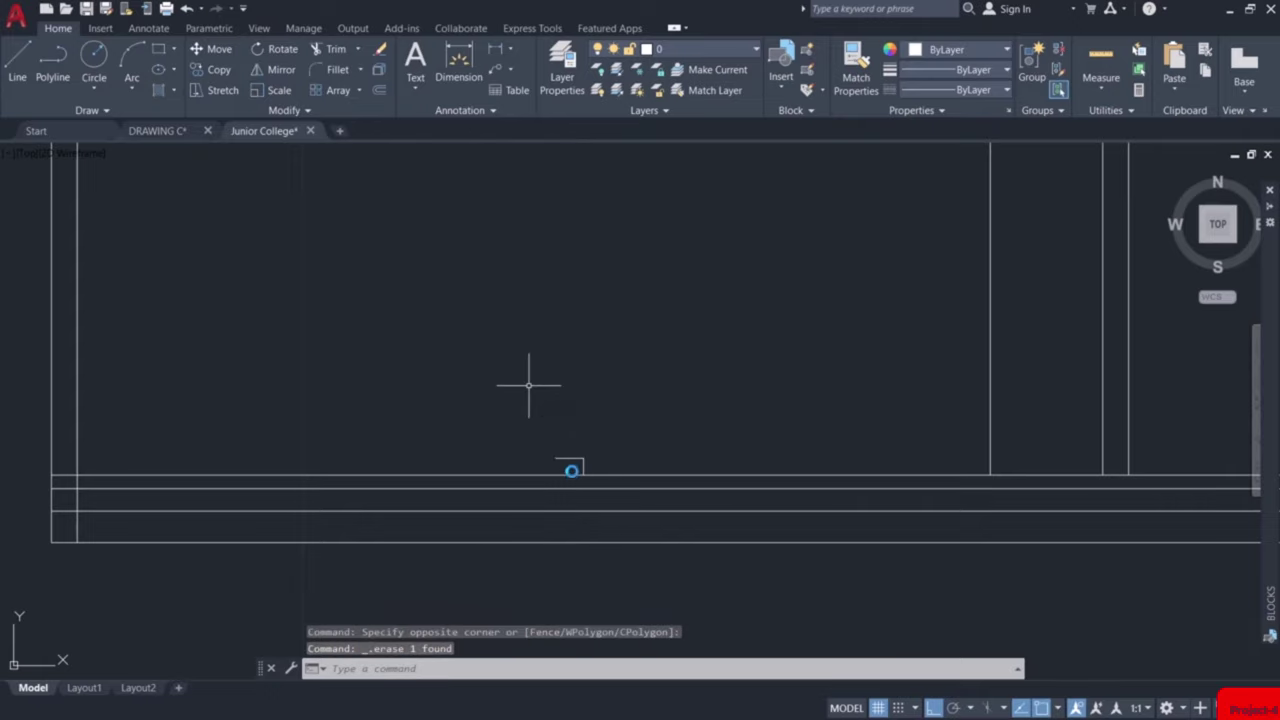
Copy the first stair step from its riser's base repeatedly onto each previous tread's end, with Ortho off, forming a 13-step flight rising left
{"action": "scroll", "coordinate": [575, 468], "scroll_direction": "up", "scroll_amount": 3}
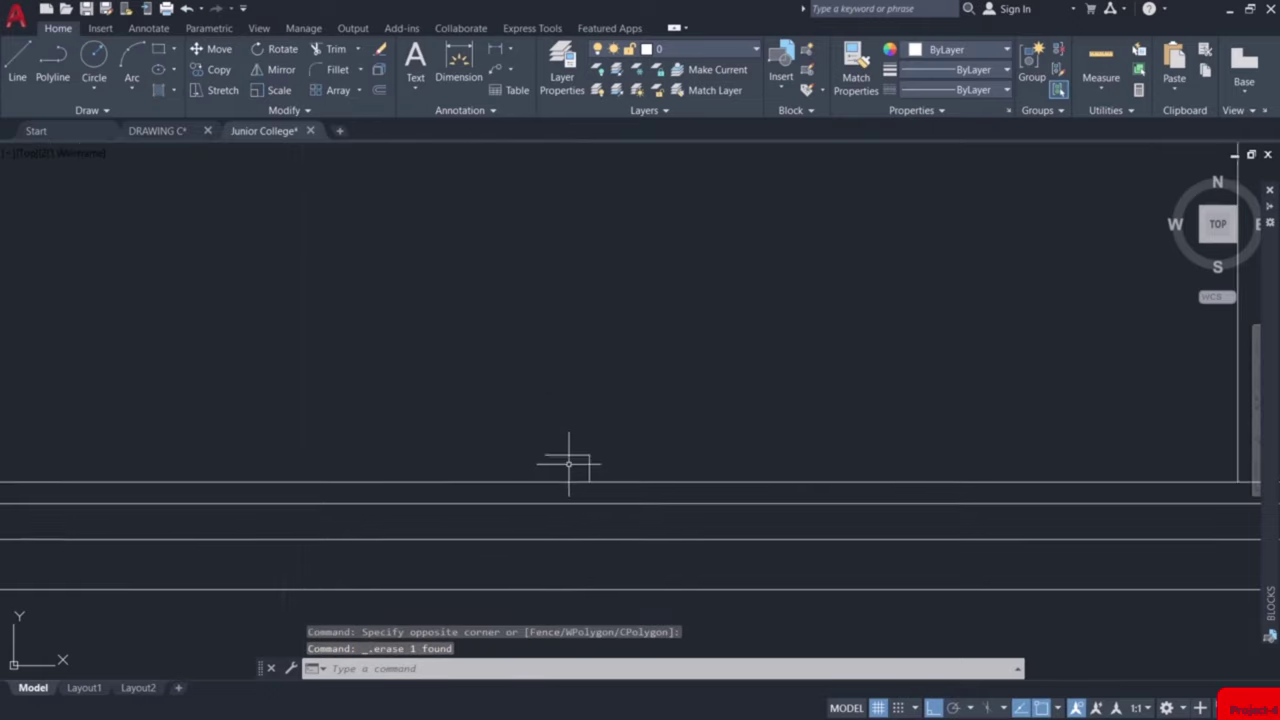
{"action": "left_click", "coordinate": [656, 459]}
{"action": "left_click", "coordinate": [565, 480]}
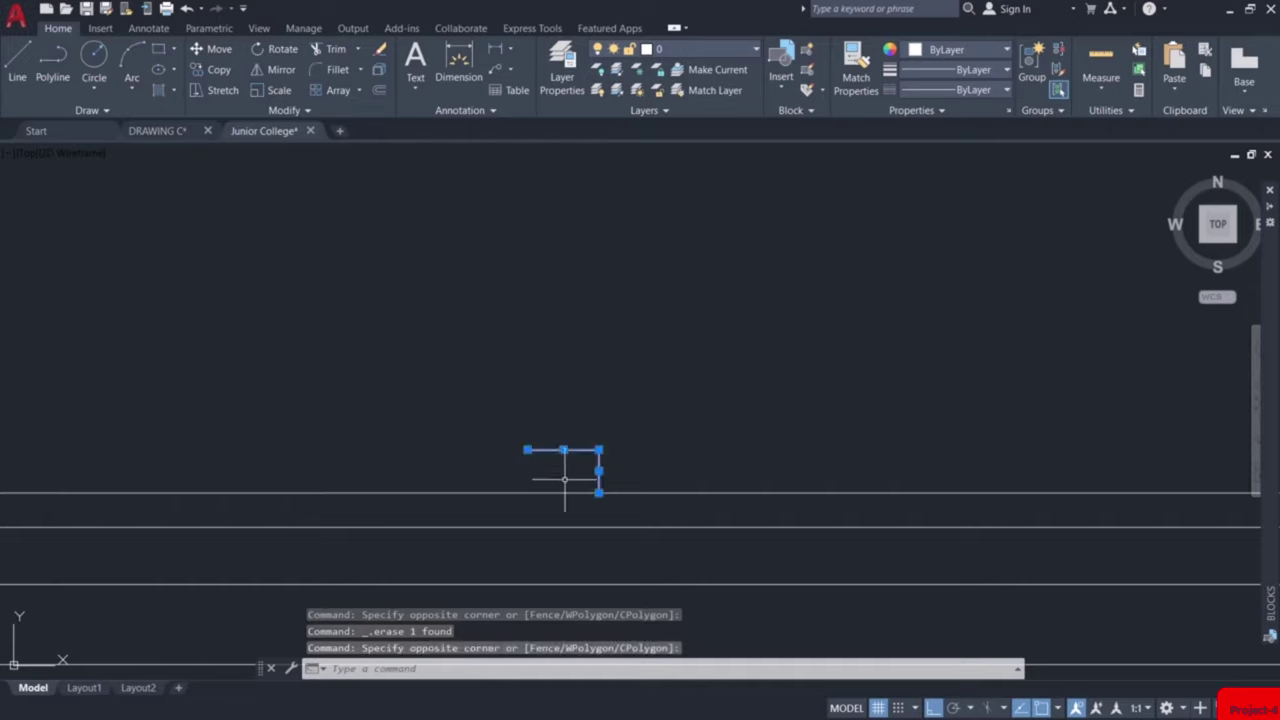
{"action": "key", "text": "Escape"}
{"action": "left_click", "coordinate": [618, 432]}
{"action": "left_click", "coordinate": [557, 476]}
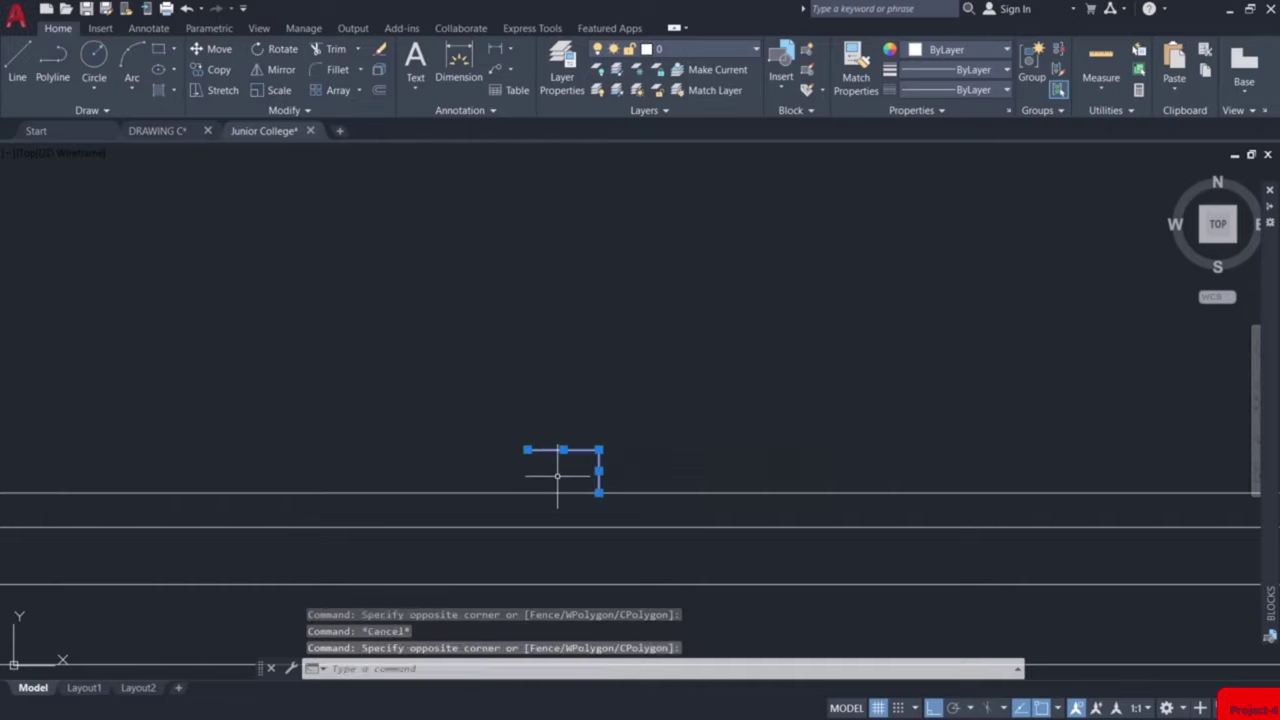
{"action": "left_click", "coordinate": [219, 70]}
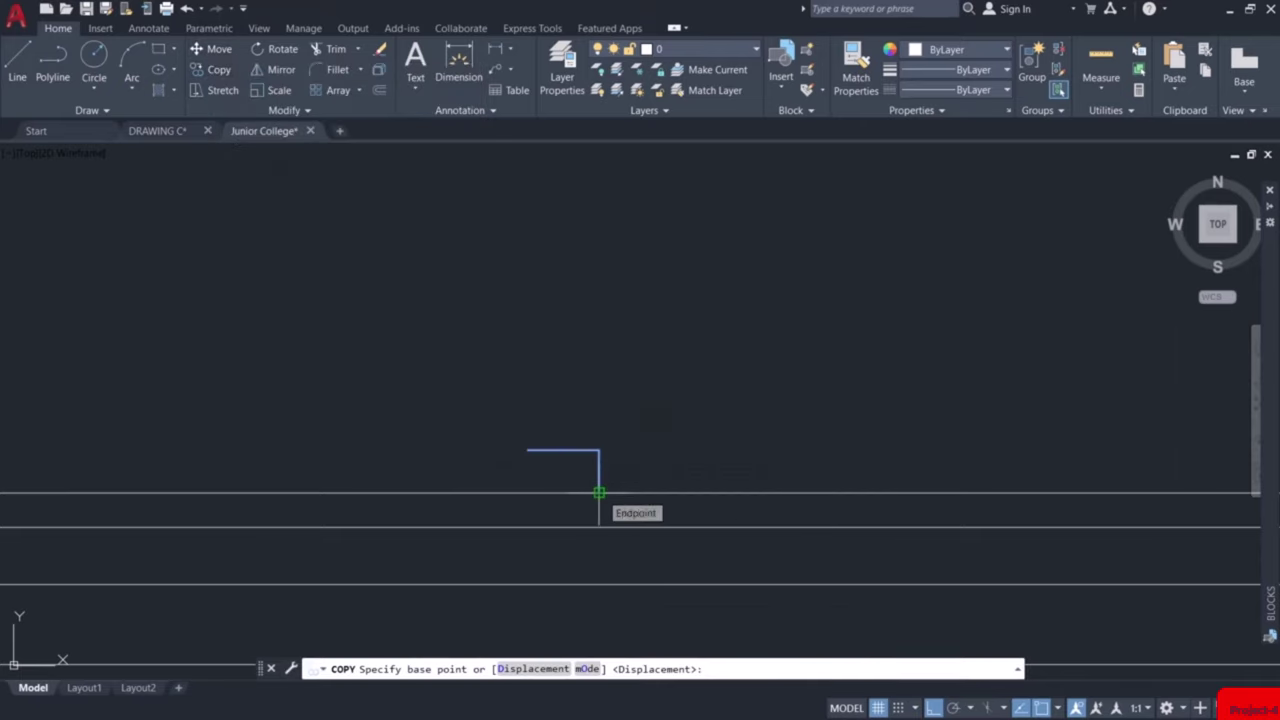
{"action": "left_click", "coordinate": [598, 492]}
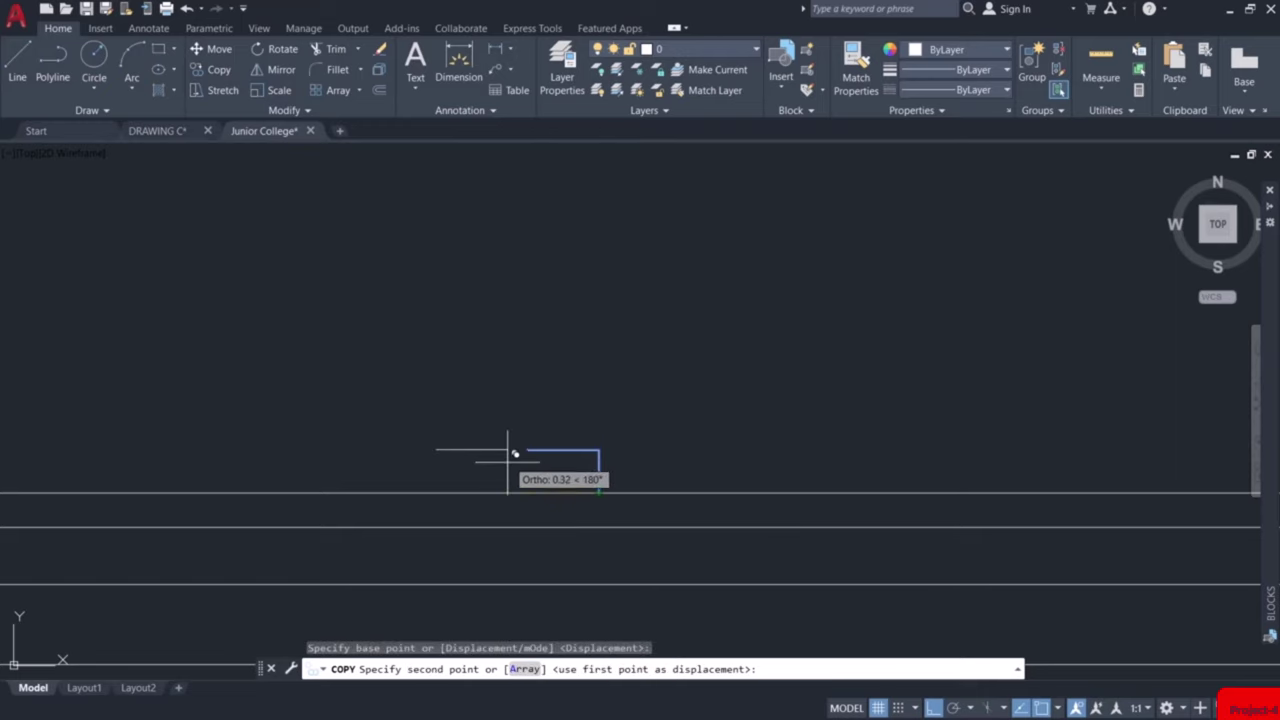
{"action": "left_click", "coordinate": [860, 492]}
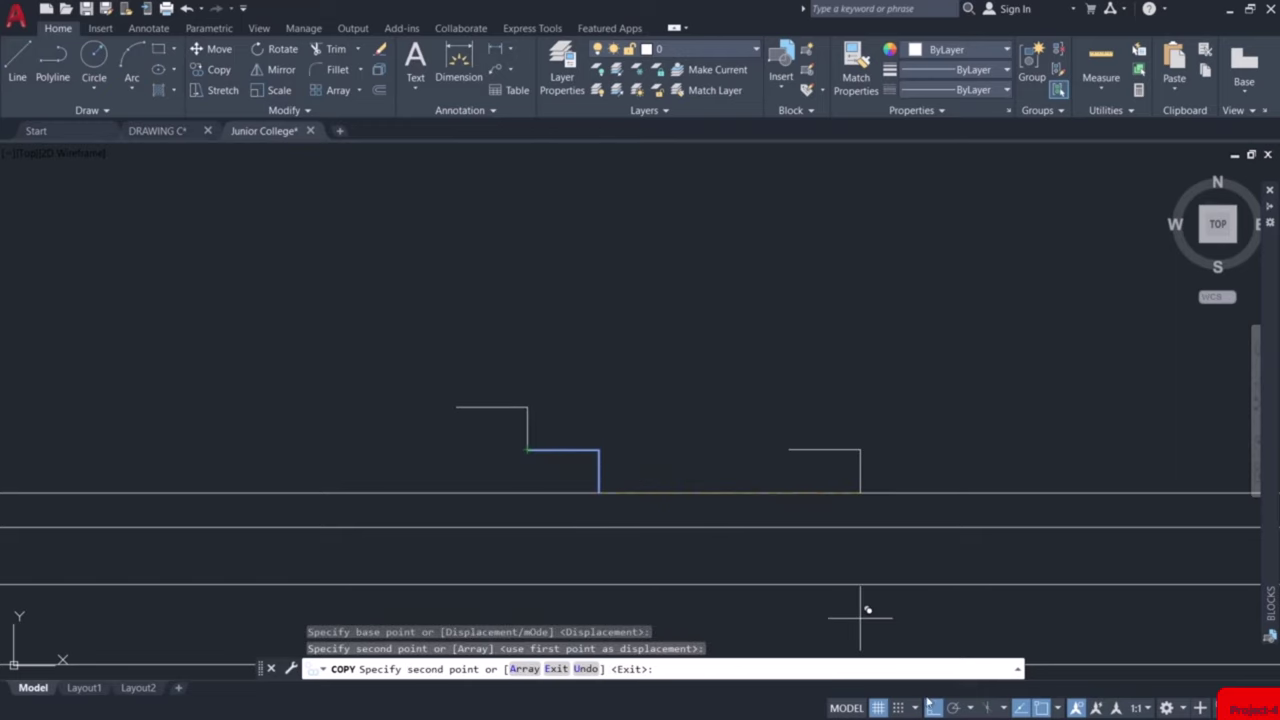
{"action": "left_click", "coordinate": [932, 707]}
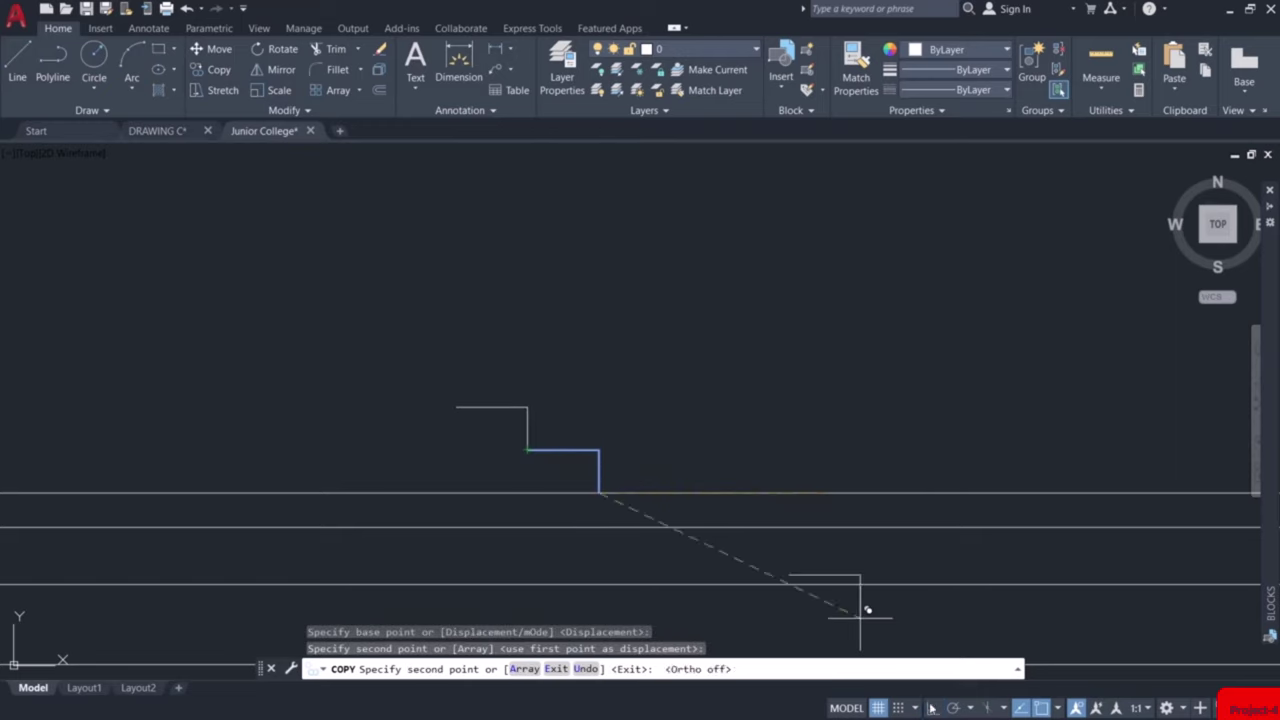
{"action": "left_click", "coordinate": [455, 407]}
{"action": "middle_click_drag", "start_coordinate": [412, 400], "coordinate": [583, 476]}
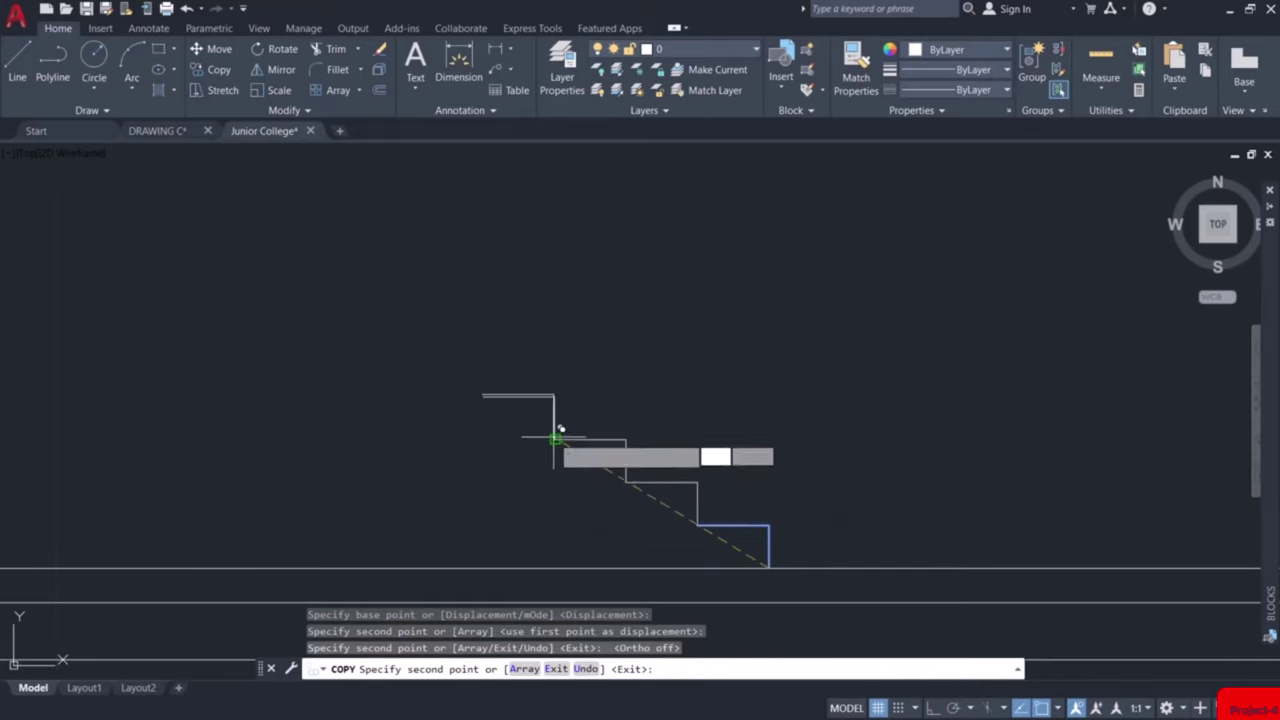
{"action": "left_click", "coordinate": [555, 437]}
{"action": "left_click", "coordinate": [483, 397]}
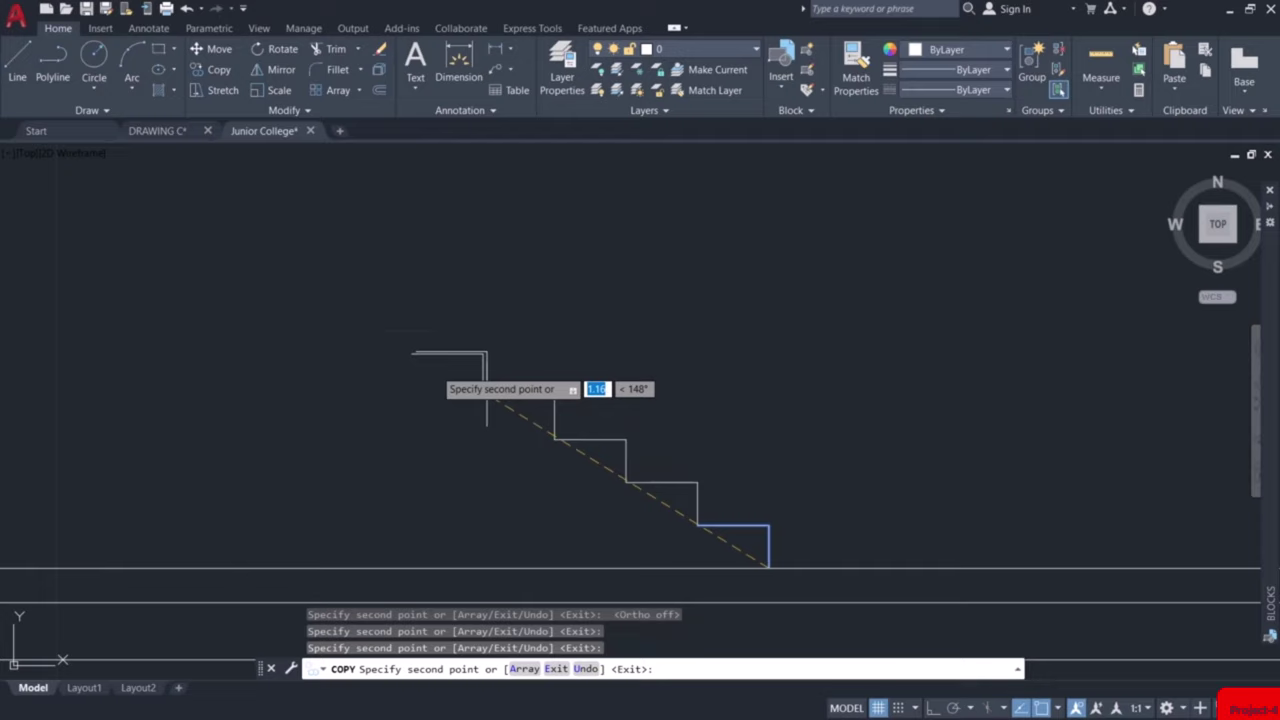
{"action": "left_click", "coordinate": [412, 353]}
{"action": "middle_click_drag", "start_coordinate": [395, 387], "coordinate": [621, 508]}
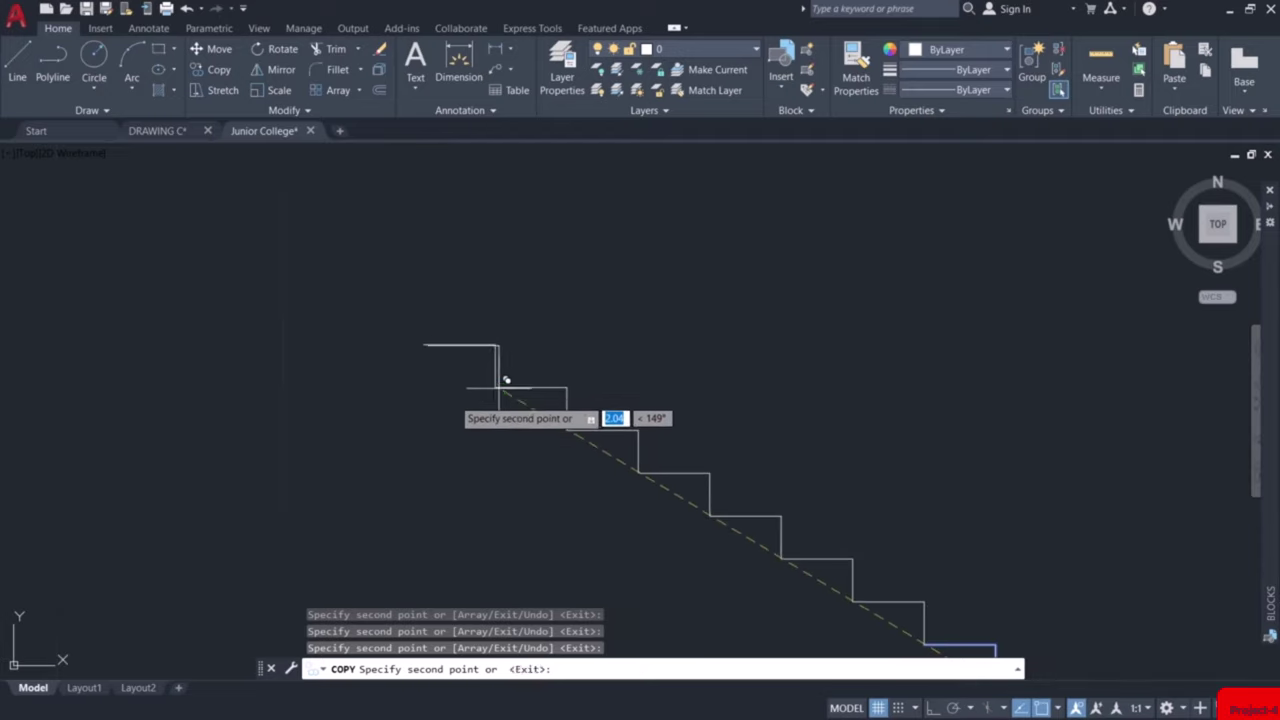
{"action": "middle_click_drag", "start_coordinate": [535, 451], "coordinate": [595, 486]}
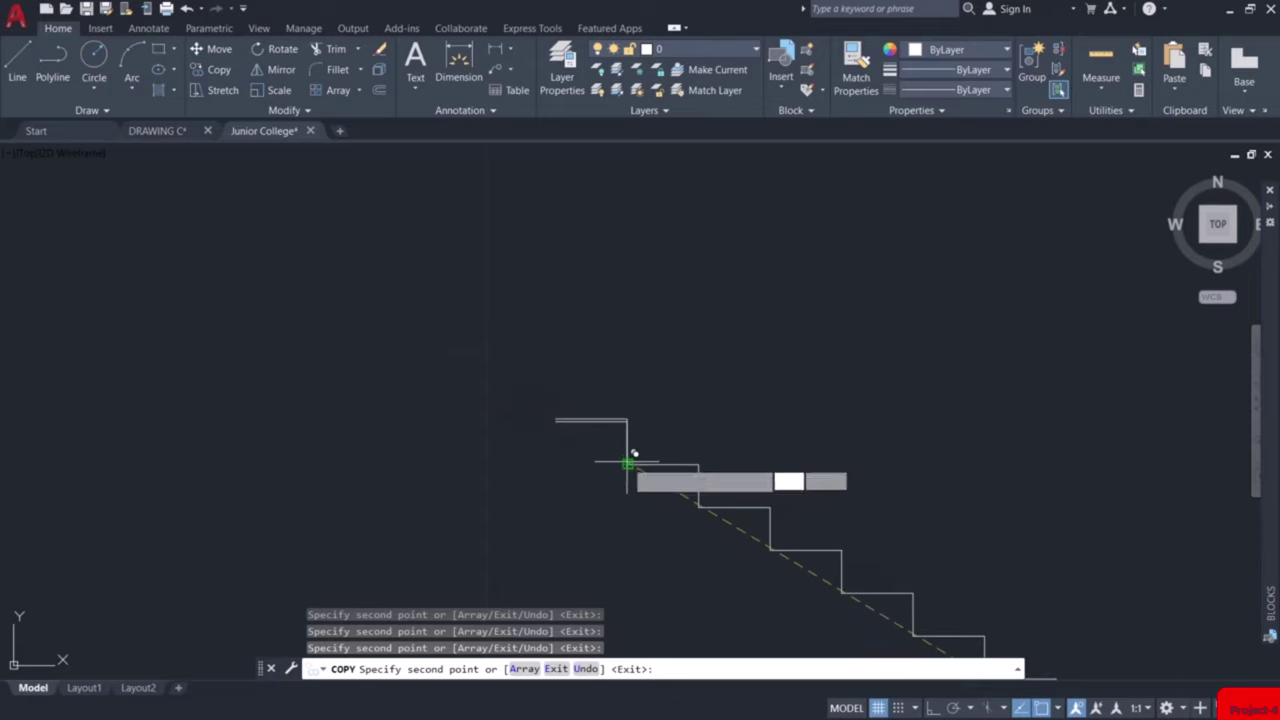
{"action": "left_click", "coordinate": [627, 465]}
{"action": "left_click", "coordinate": [555, 420]}
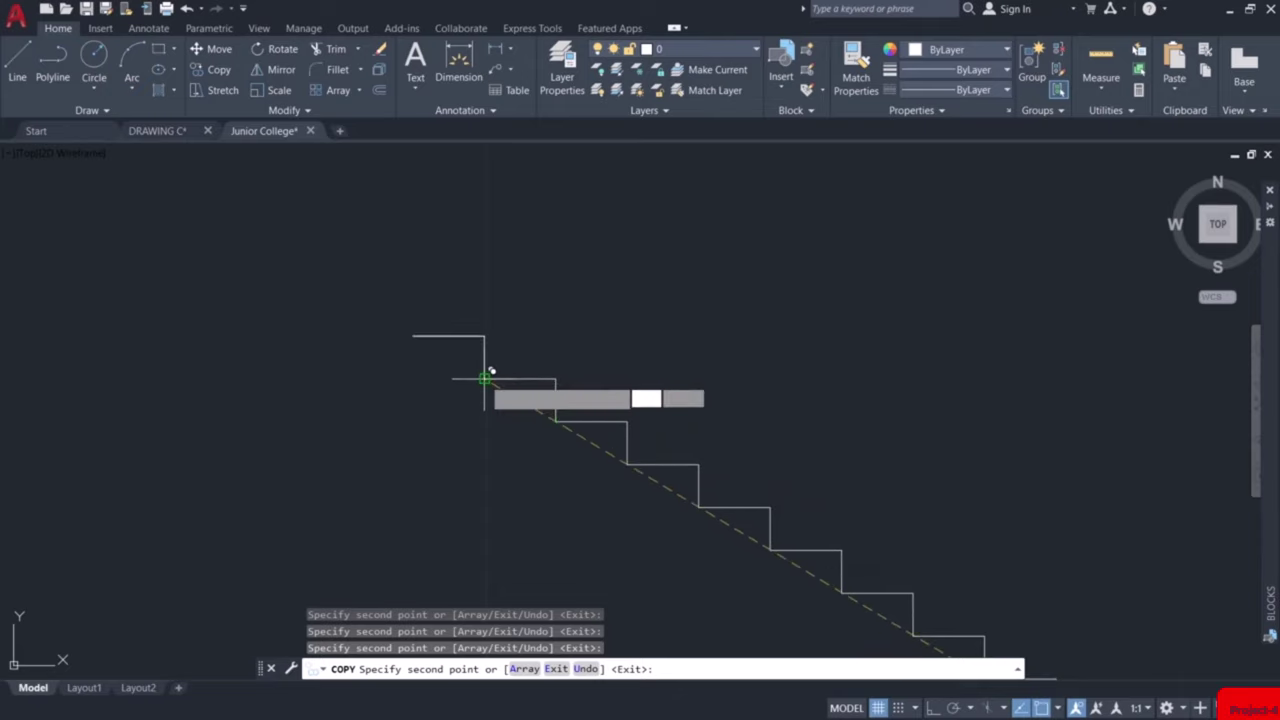
{"action": "mouse_move", "coordinate": [486, 371]}
{"action": "middle_mouse_down"}
{"action": "mouse_move", "coordinate": [463, 371]}
{"action": "mouse_move", "coordinate": [580, 503]}
{"action": "mouse_move", "coordinate": [538, 448]}
{"action": "middle_mouse_up"}
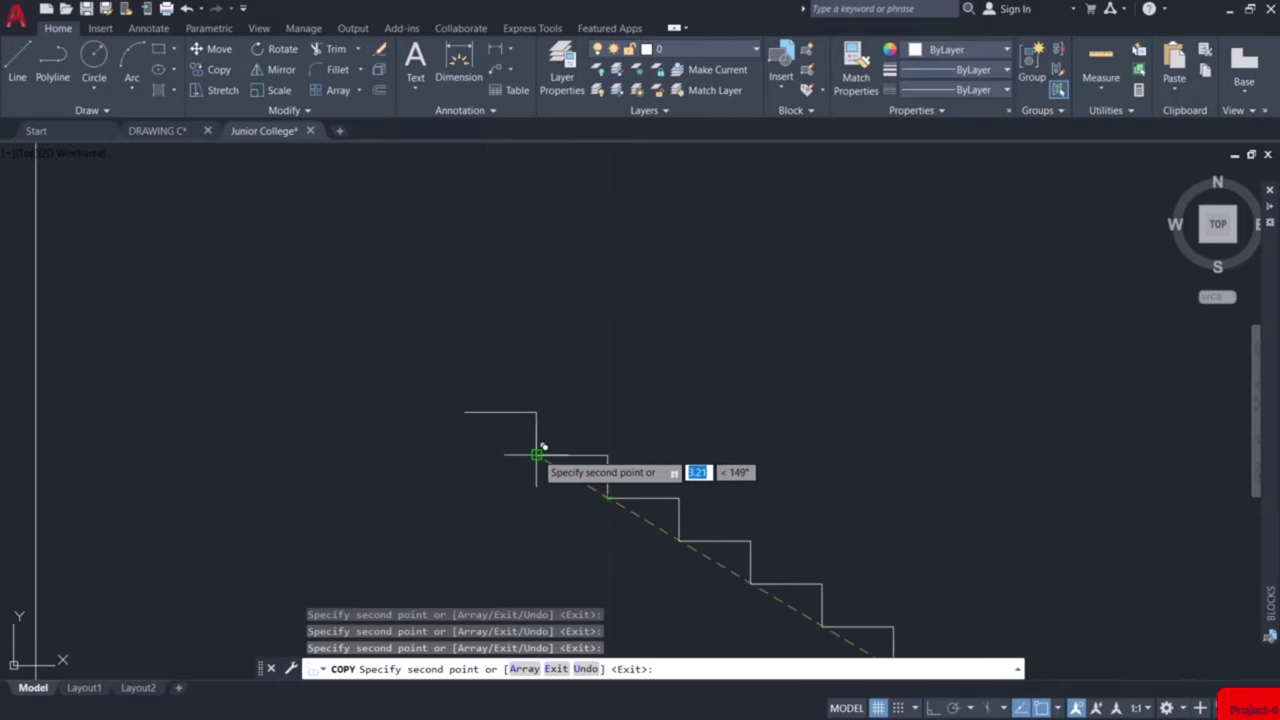
{"action": "left_click", "coordinate": [536, 455]}
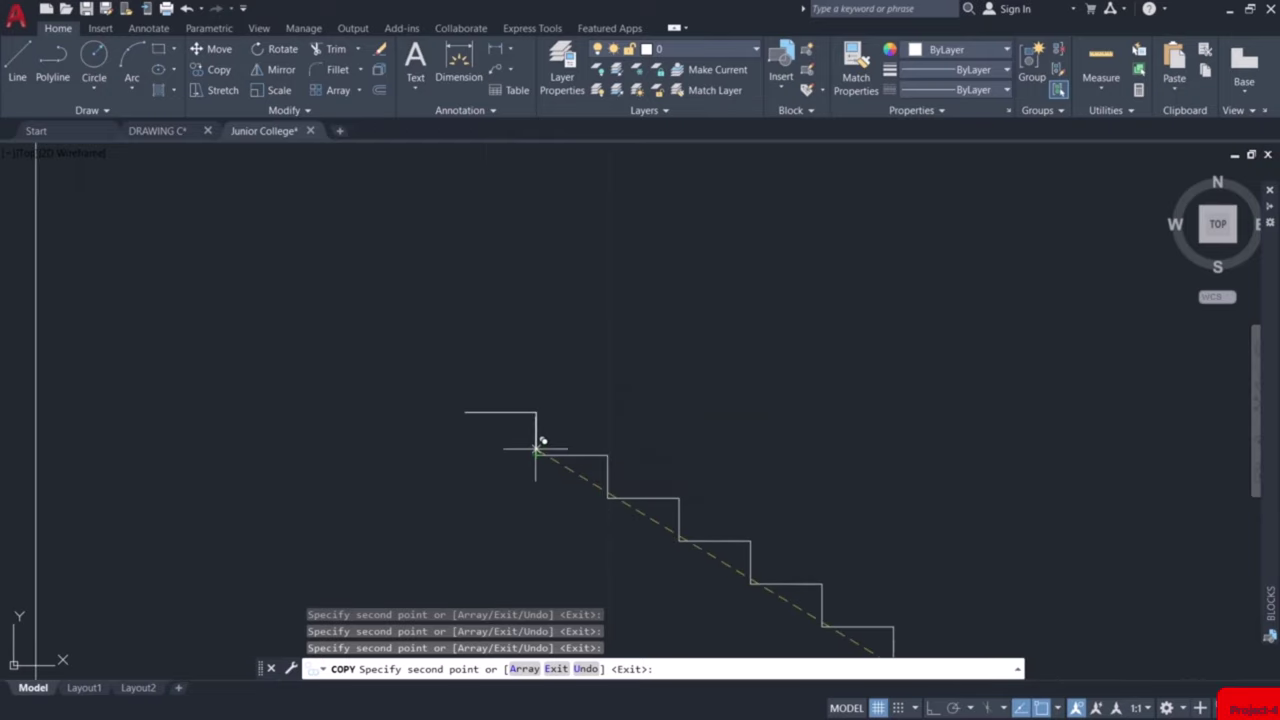
{"action": "left_click", "coordinate": [465, 412]}
{"action": "scroll", "coordinate": [493, 414], "scroll_direction": "down", "scroll_amount": 4}
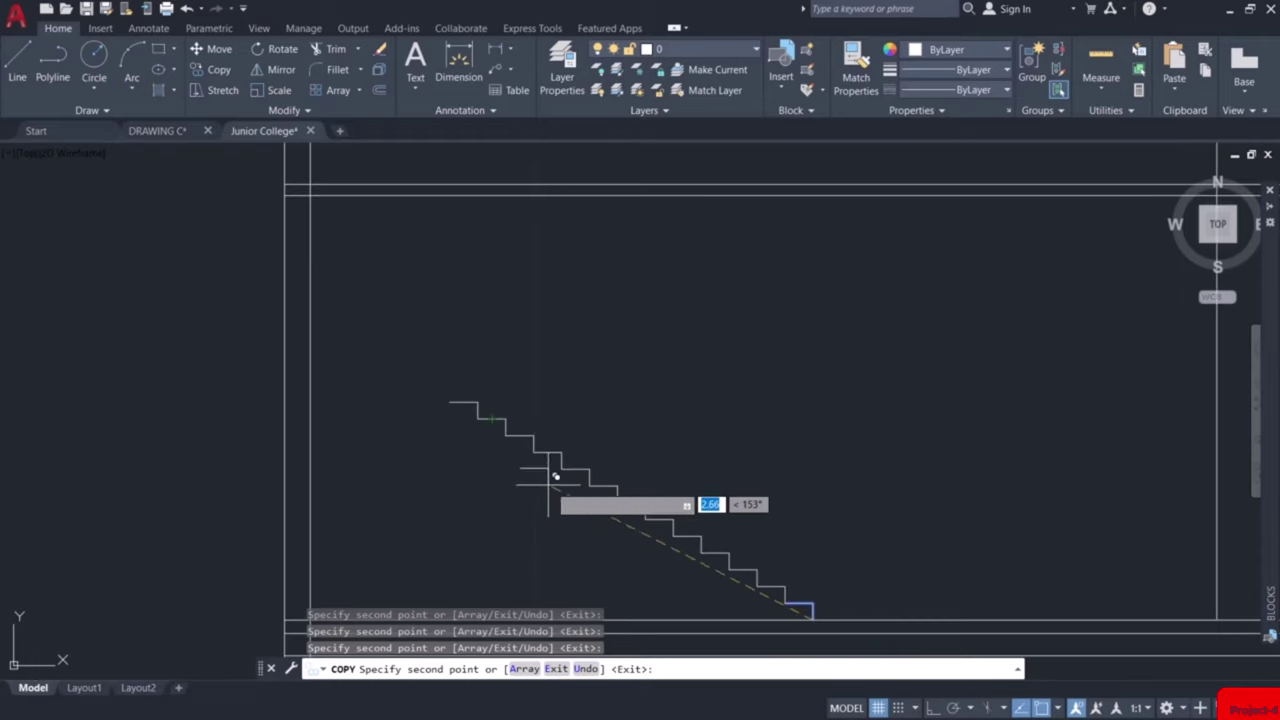
{"action": "key", "text": "Escape"}
Draw the horizontal landing line about 1.48 long from the top tread's end to the outer line of the left wall
{"action": "type", "text": "l"}
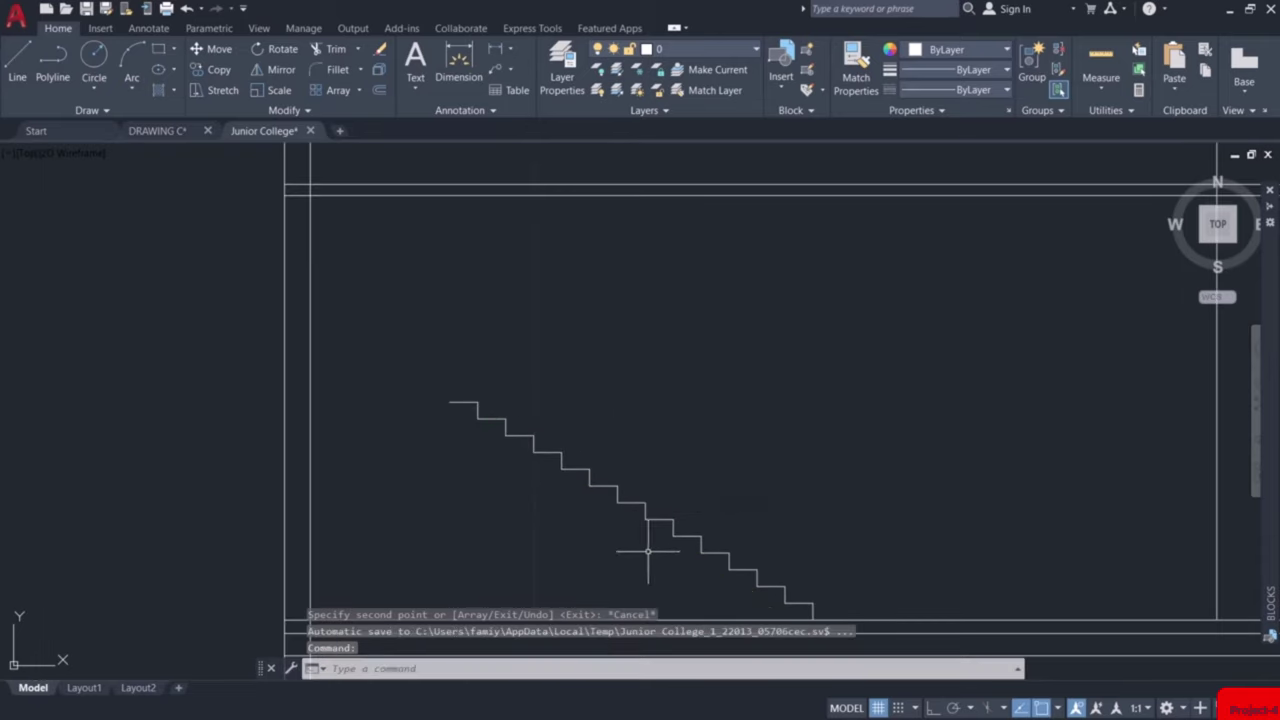
{"action": "key", "text": "Return"}
{"action": "left_click", "coordinate": [450, 402]}
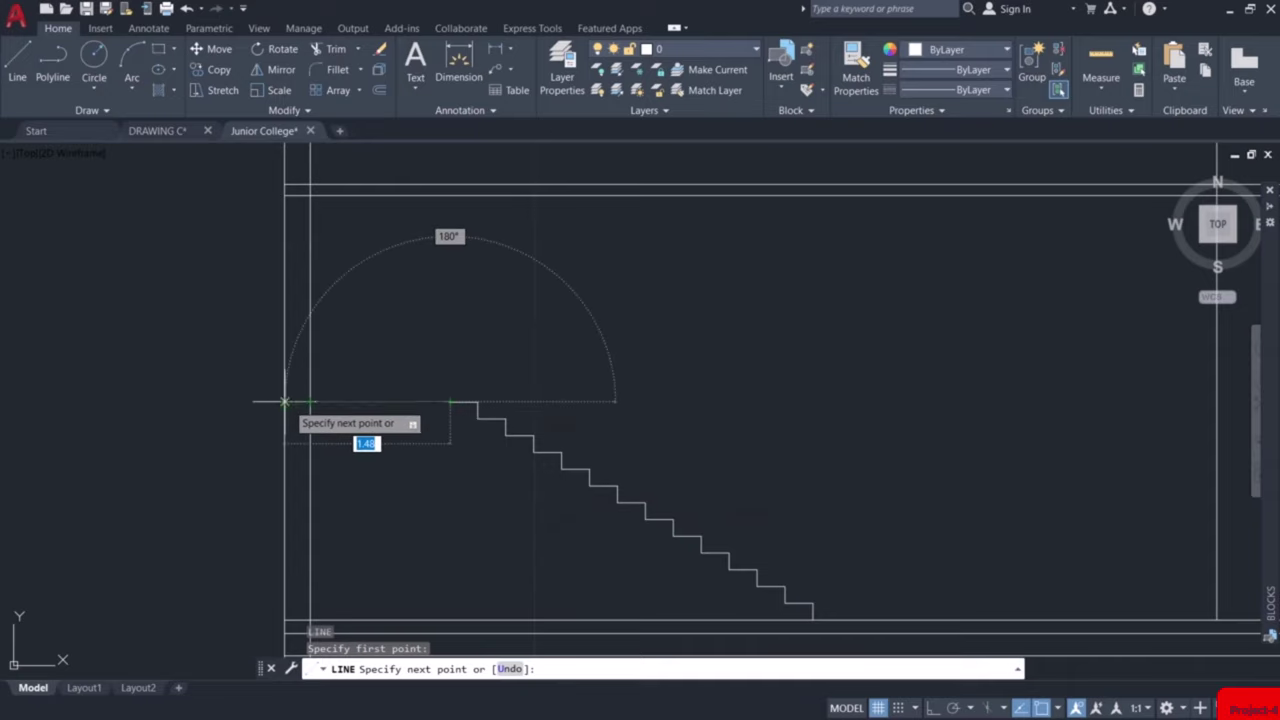
{"action": "left_click", "coordinate": [286, 402]}
{"action": "key", "text": "Escape"}
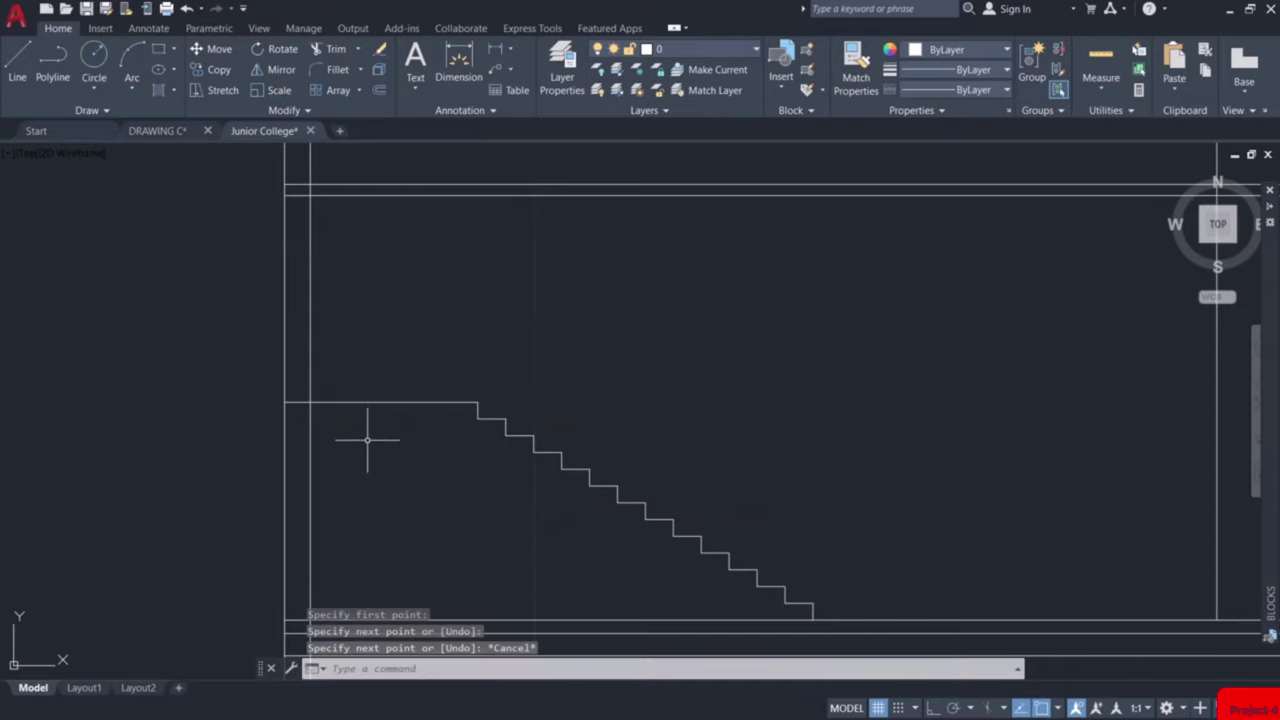
Offset the stair landing line downward by 0.1 to form the landing slab's thickness
{"action": "scroll", "coordinate": [365, 440], "scroll_direction": "down", "scroll_amount": 1}
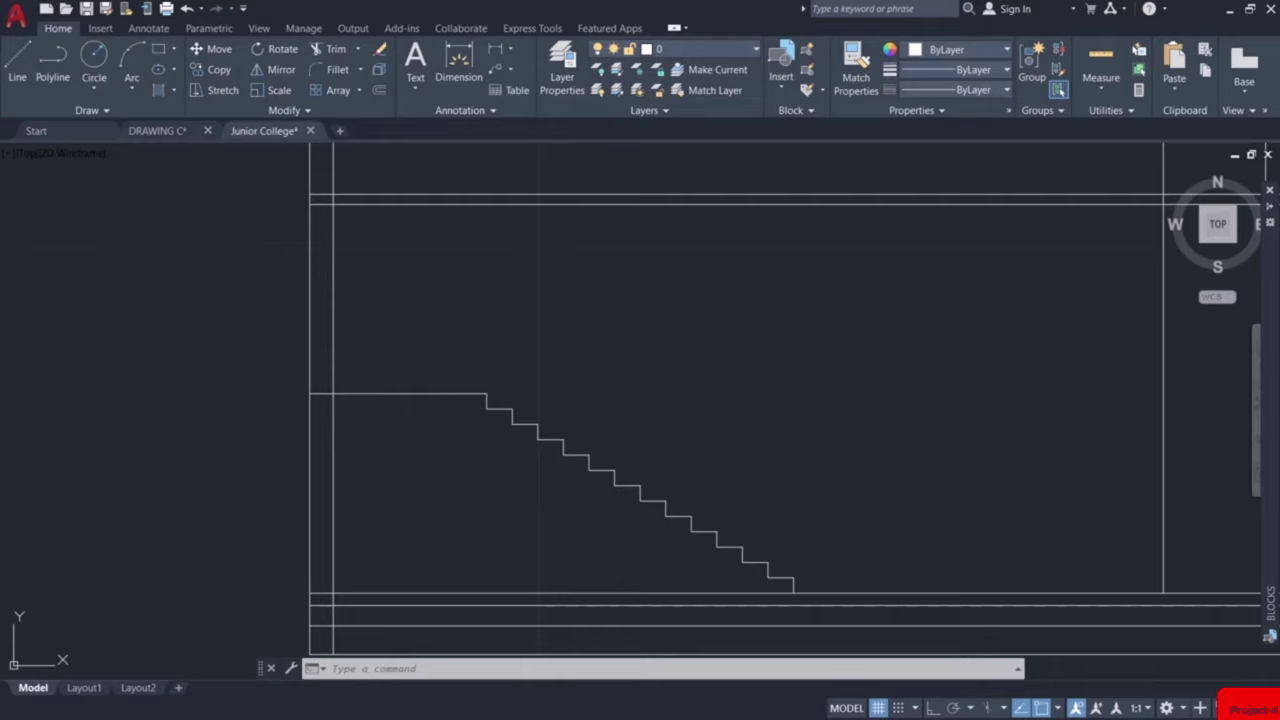
{"action": "type", "text": "o"}
{"action": "key", "text": "Return"}
{"action": "key", "text": "Return"}
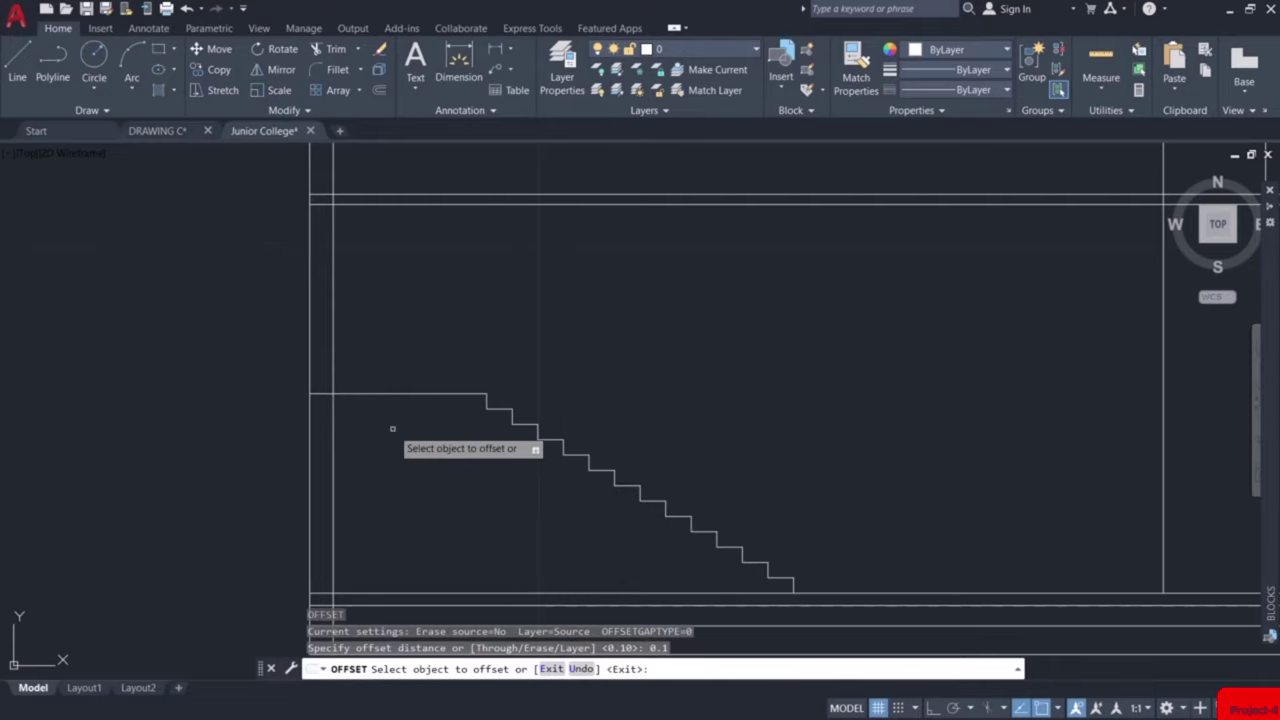
{"action": "left_click", "coordinate": [380, 393]}
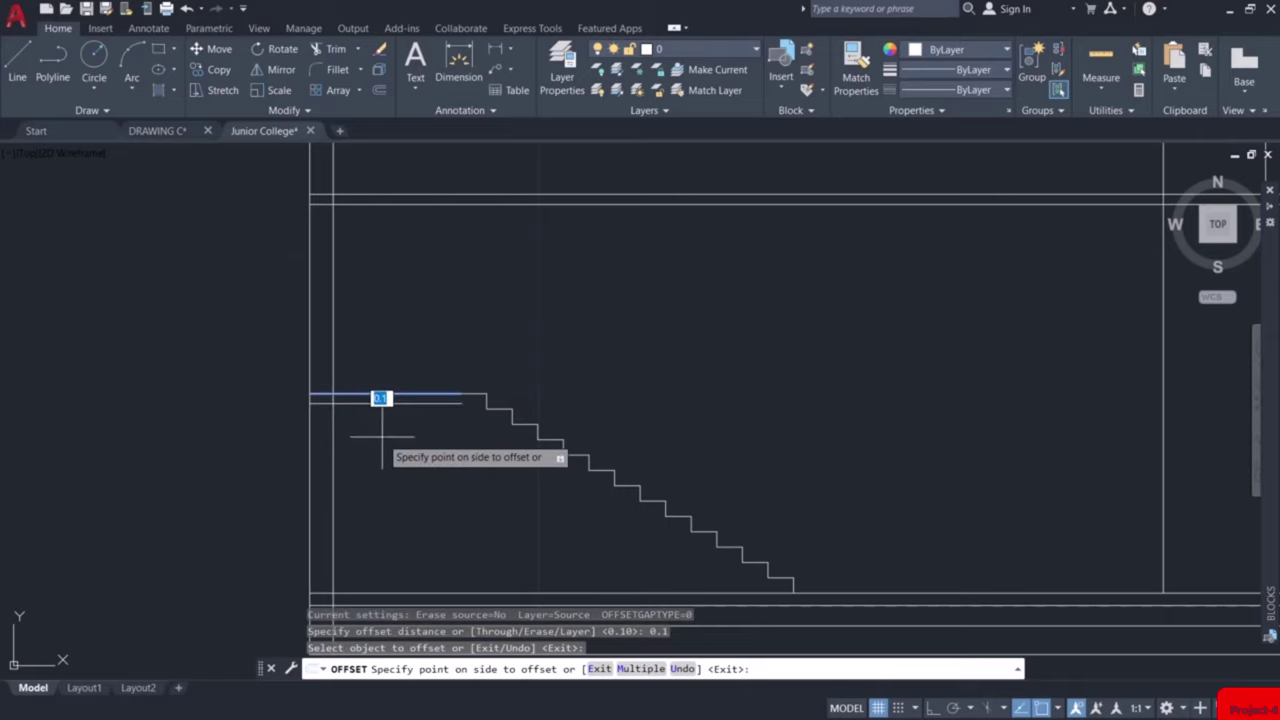
{"action": "left_click", "coordinate": [383, 440]}
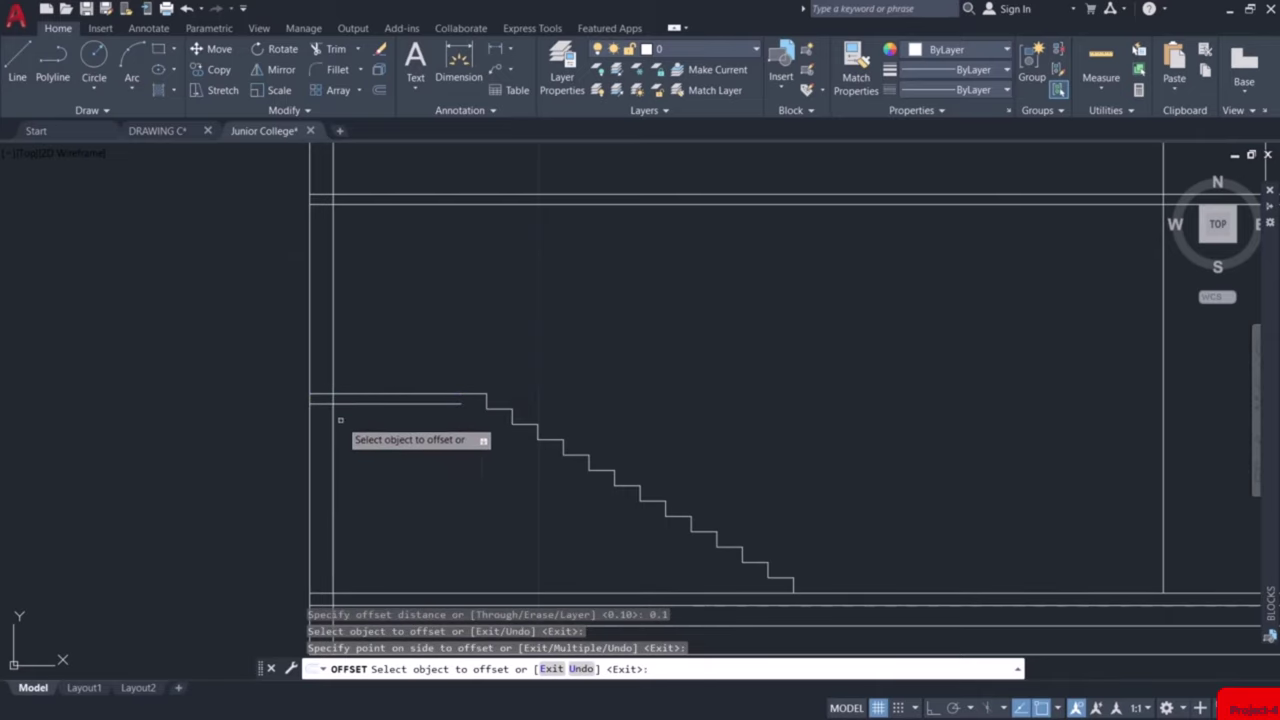
{"action": "key", "text": "Escape"}
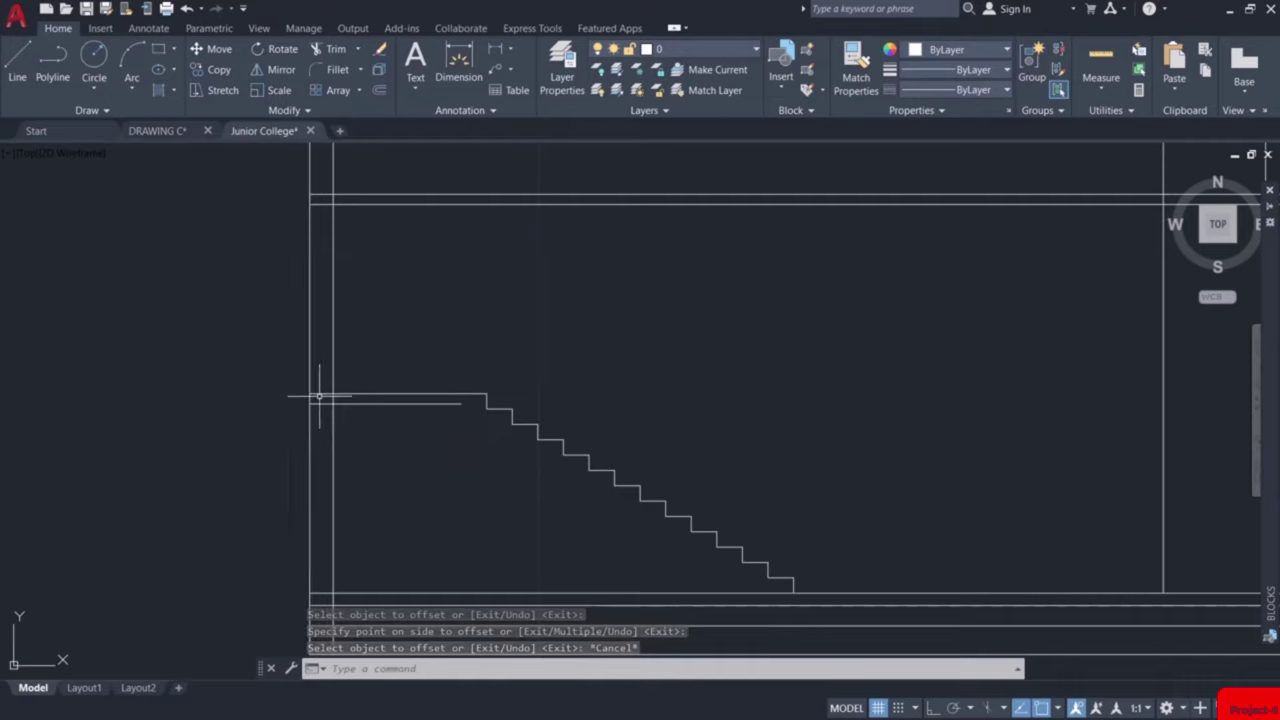
Draw the landing beam's outline from the landing's outer wall end, 0.38 down and across to the wall's inner line
{"action": "type", "text": "l"}
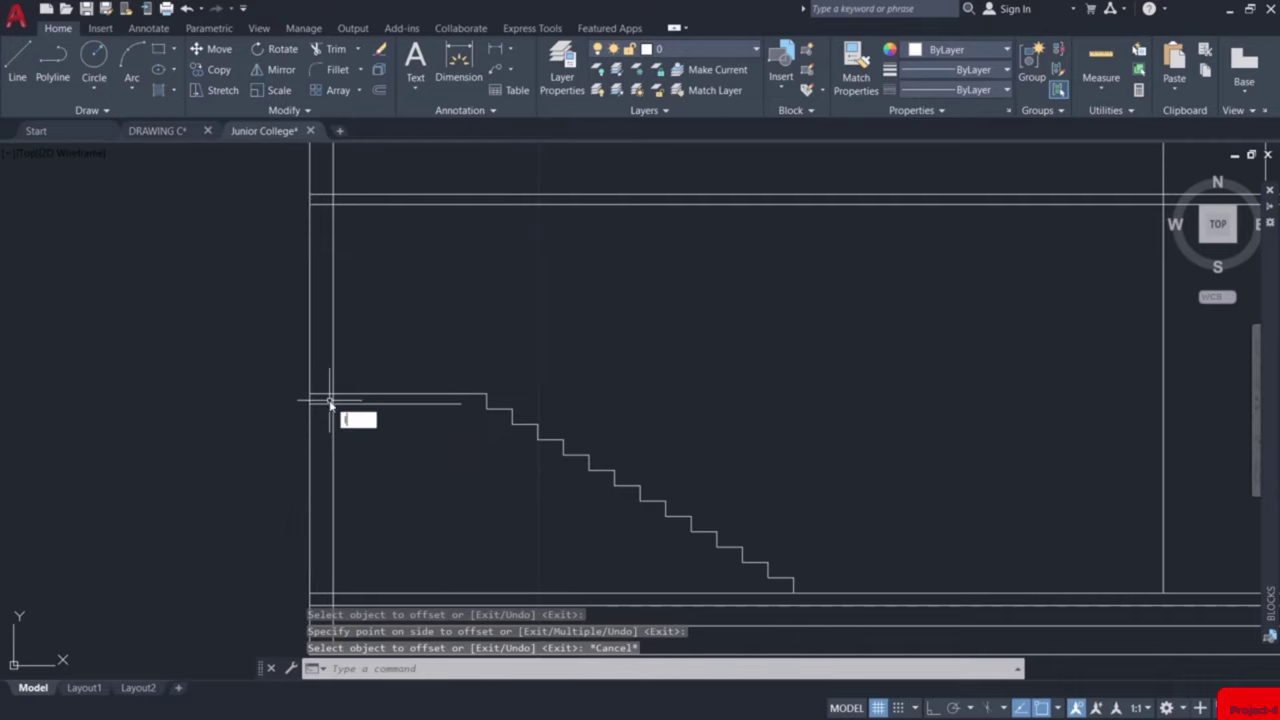
{"action": "key", "text": "Return"}
{"action": "left_click", "coordinate": [310, 395]}
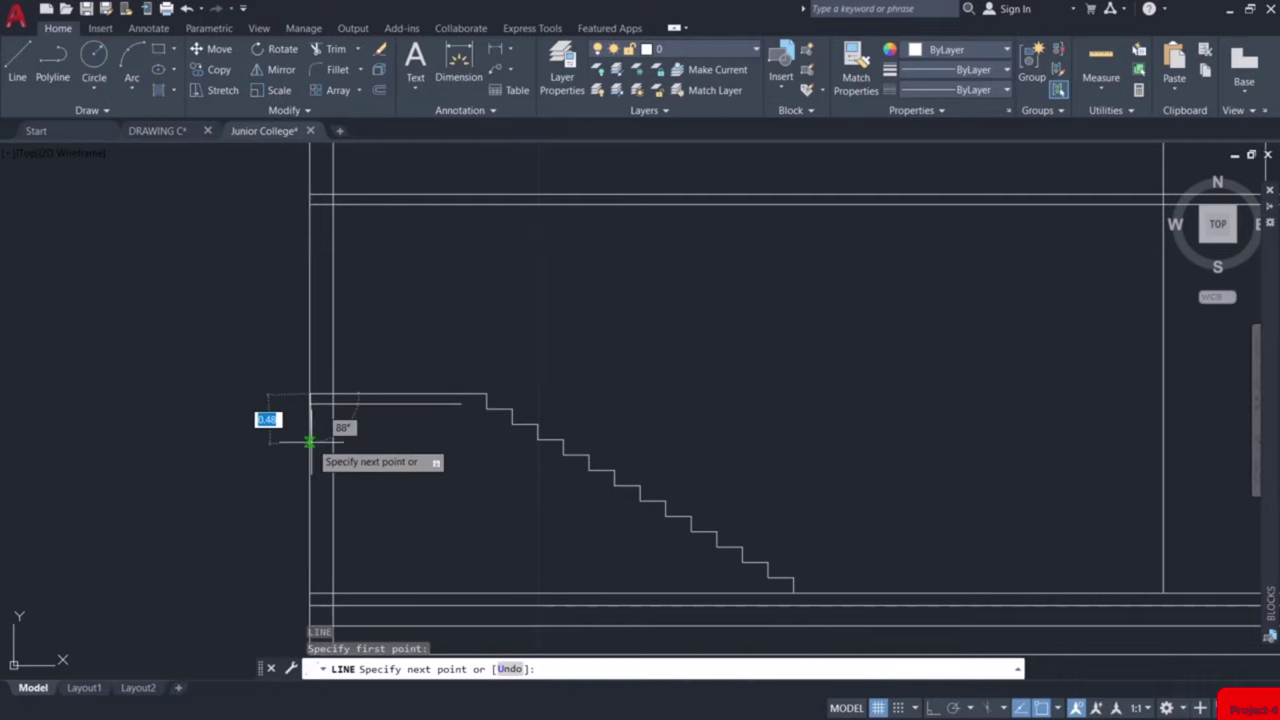
{"action": "type", "text": "0.38"}
{"action": "key", "text": "Return"}
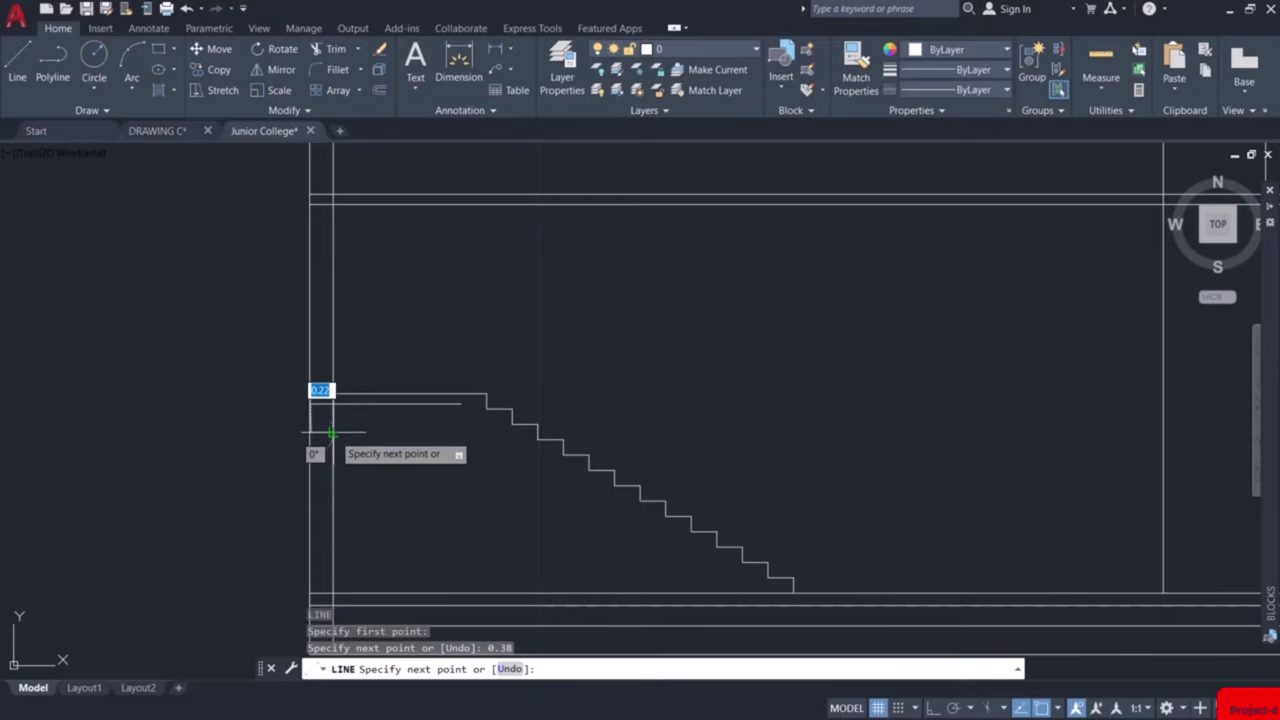
{"action": "left_click", "coordinate": [312, 432]}
{"action": "key", "text": "Escape"}
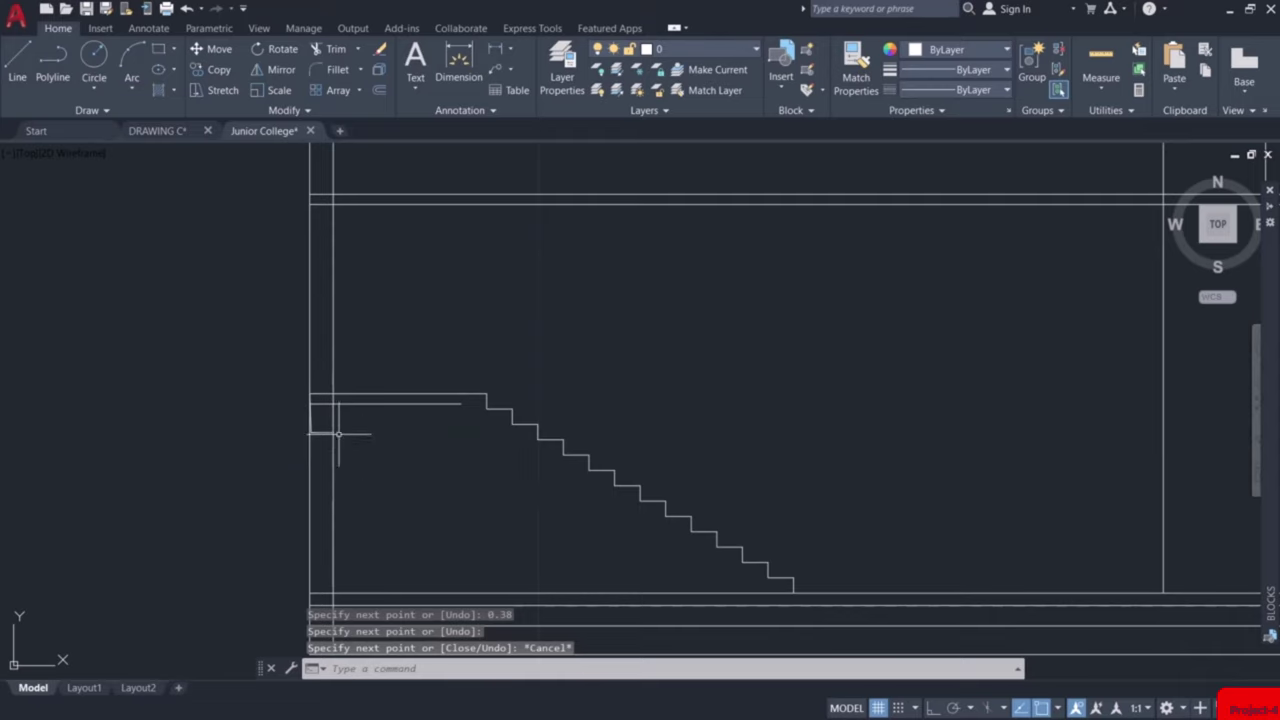
Trim the landing slab's underside line between the two left wall lines, inside the beam
{"action": "scroll", "coordinate": [309, 405], "scroll_direction": "up", "scroll_amount": 4}
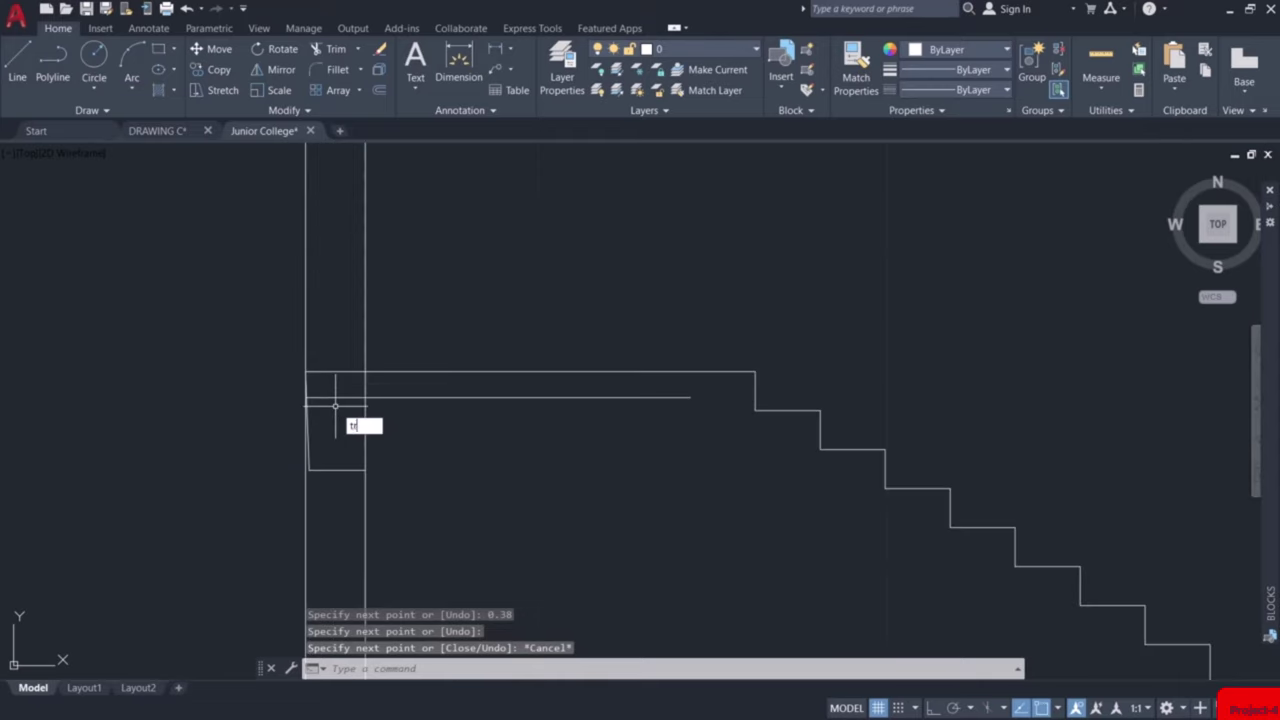
{"action": "key", "text": "Return"}
{"action": "left_click_drag", "start_coordinate": [337, 366], "coordinate": [337, 406]}
{"action": "key", "text": "Escape"}
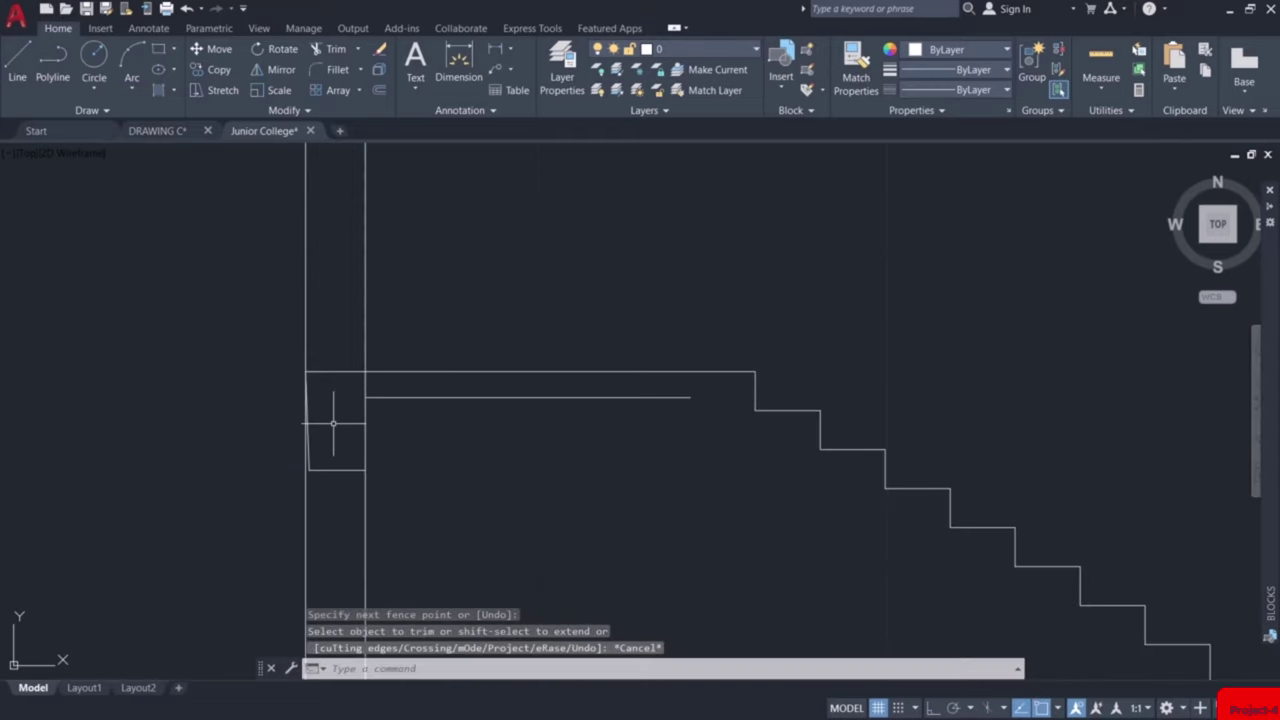
Draw the flight's sloping underside from the landing slab underside's end down to the floor line below the bottom riser
{"action": "scroll", "coordinate": [333, 423], "scroll_direction": "down", "scroll_amount": 4}
{"action": "mouse_move", "coordinate": [420, 445]}
{"action": "middle_mouse_down"}
{"action": "mouse_move", "coordinate": [346, 374]}
{"action": "mouse_move", "coordinate": [286, 378]}
{"action": "middle_mouse_up"}
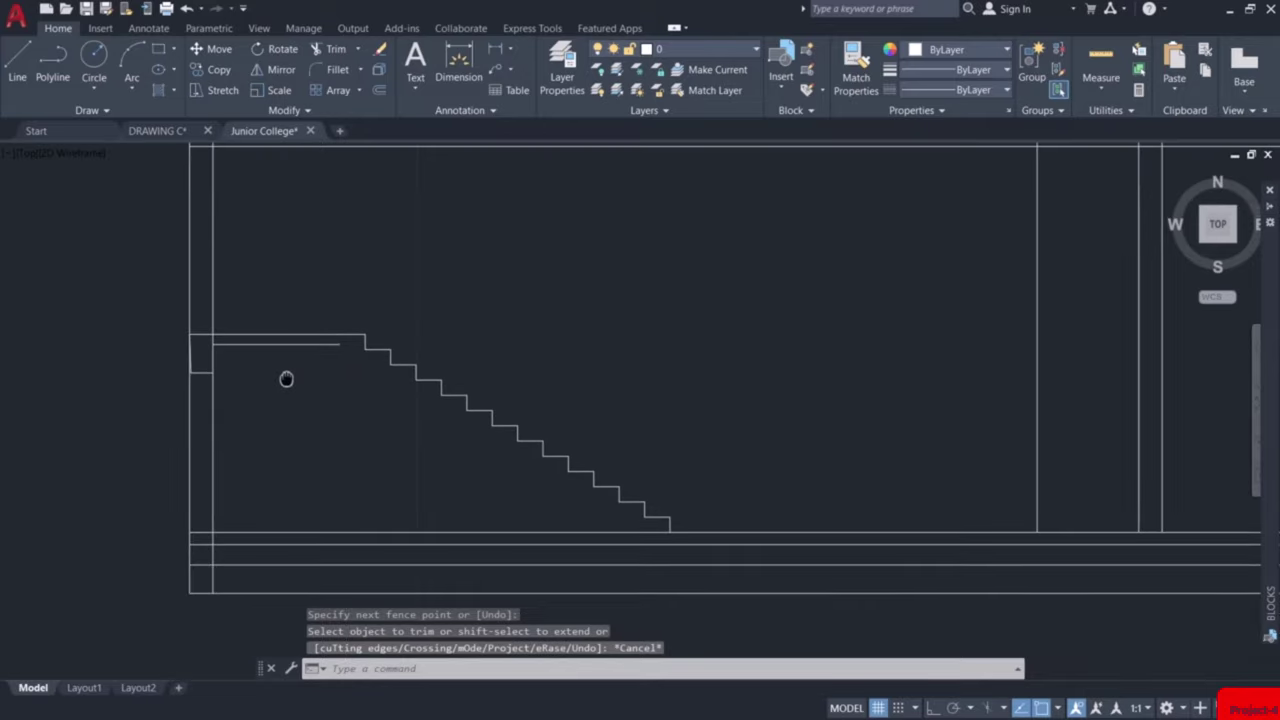
{"action": "scroll", "coordinate": [337, 376], "scroll_direction": "up", "scroll_amount": 2}
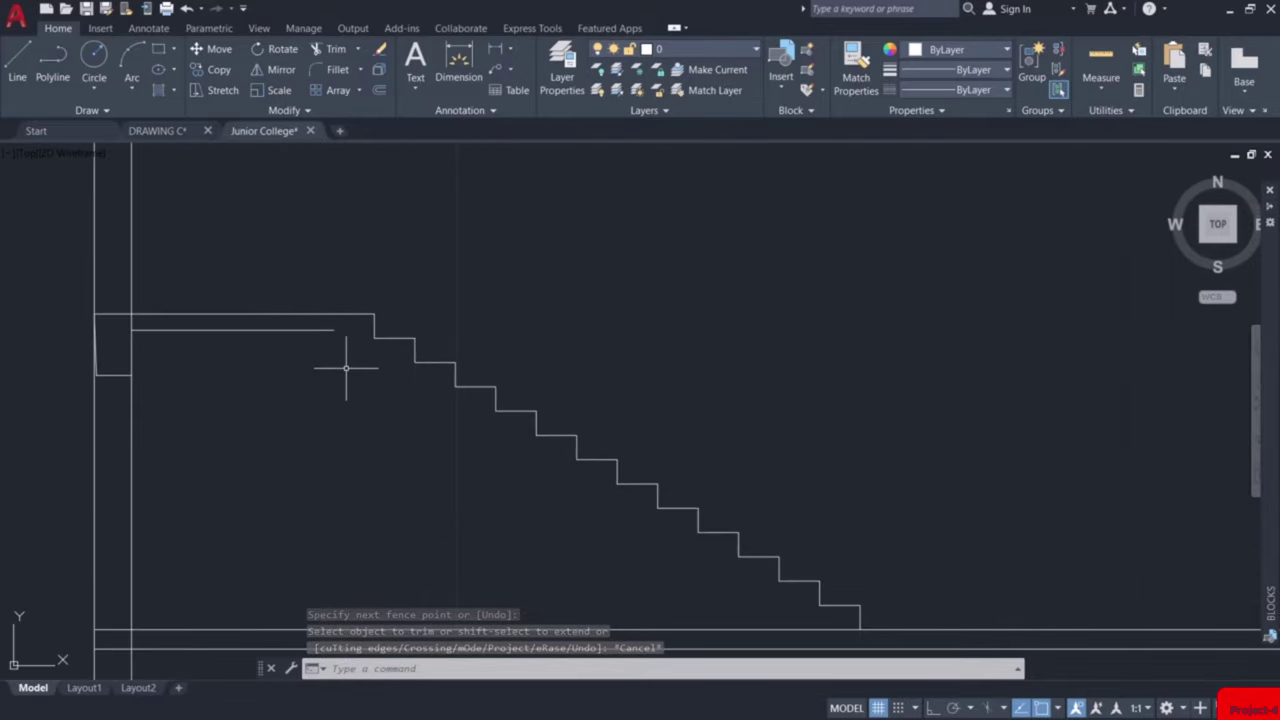
{"action": "type", "text": "l"}
{"action": "key", "text": "Return"}
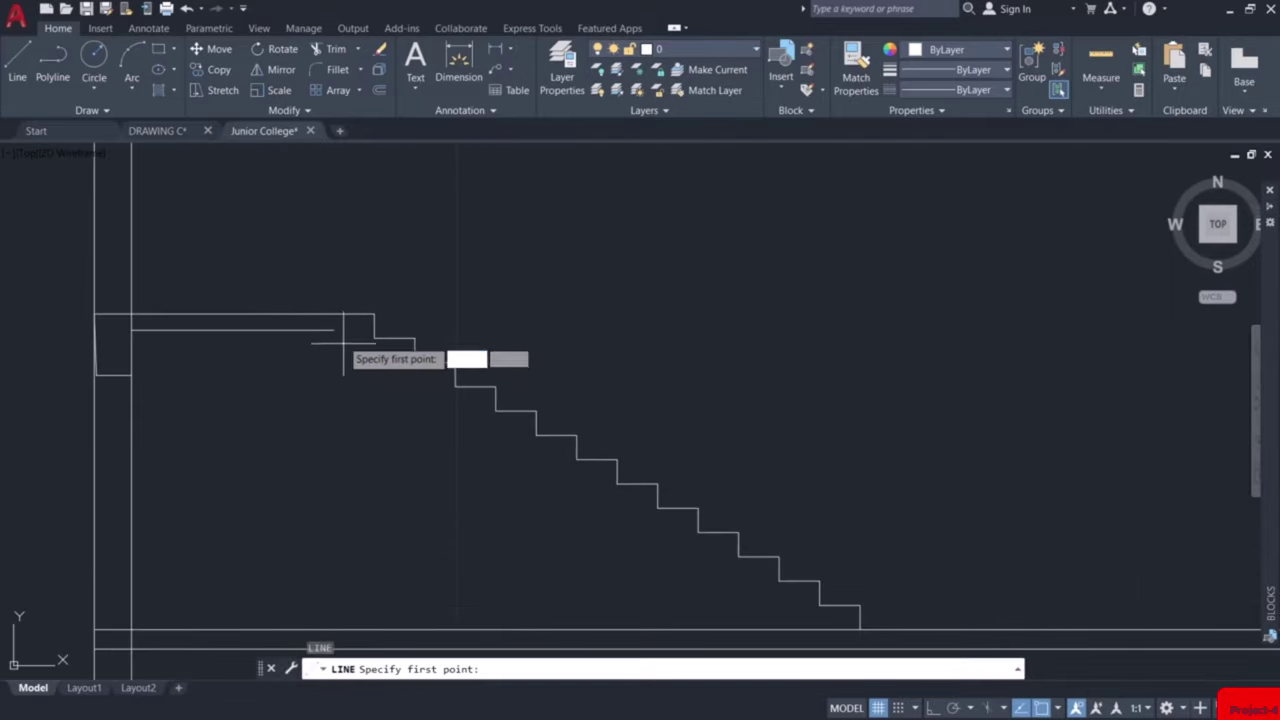
{"action": "left_click", "coordinate": [335, 330]}
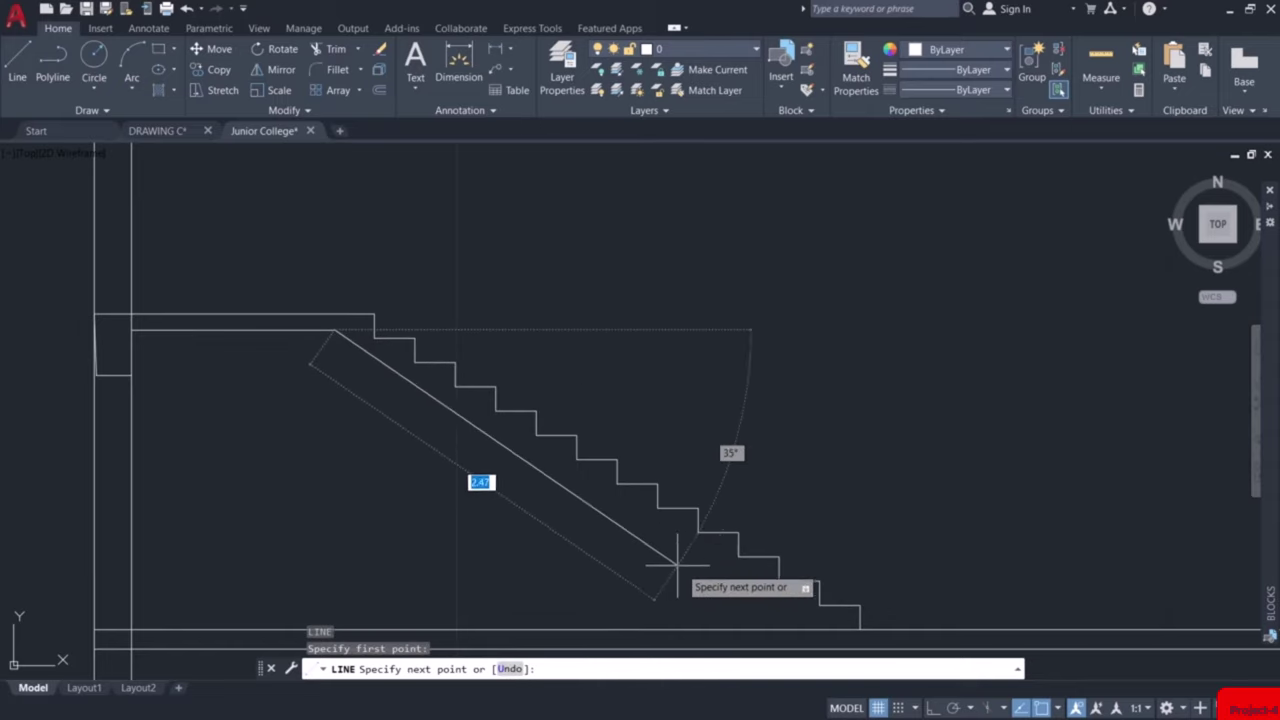
{"action": "middle_click_drag", "start_coordinate": [805, 607], "coordinate": [690, 530]}
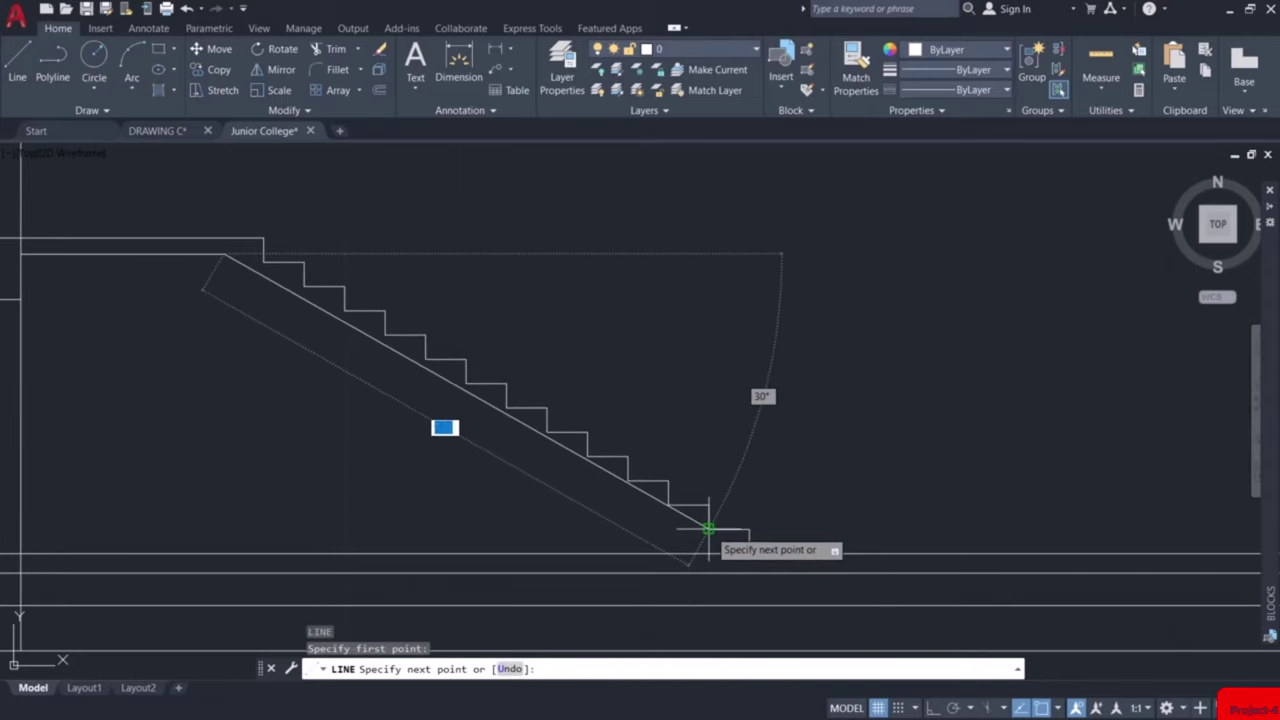
{"action": "left_click", "coordinate": [707, 552]}
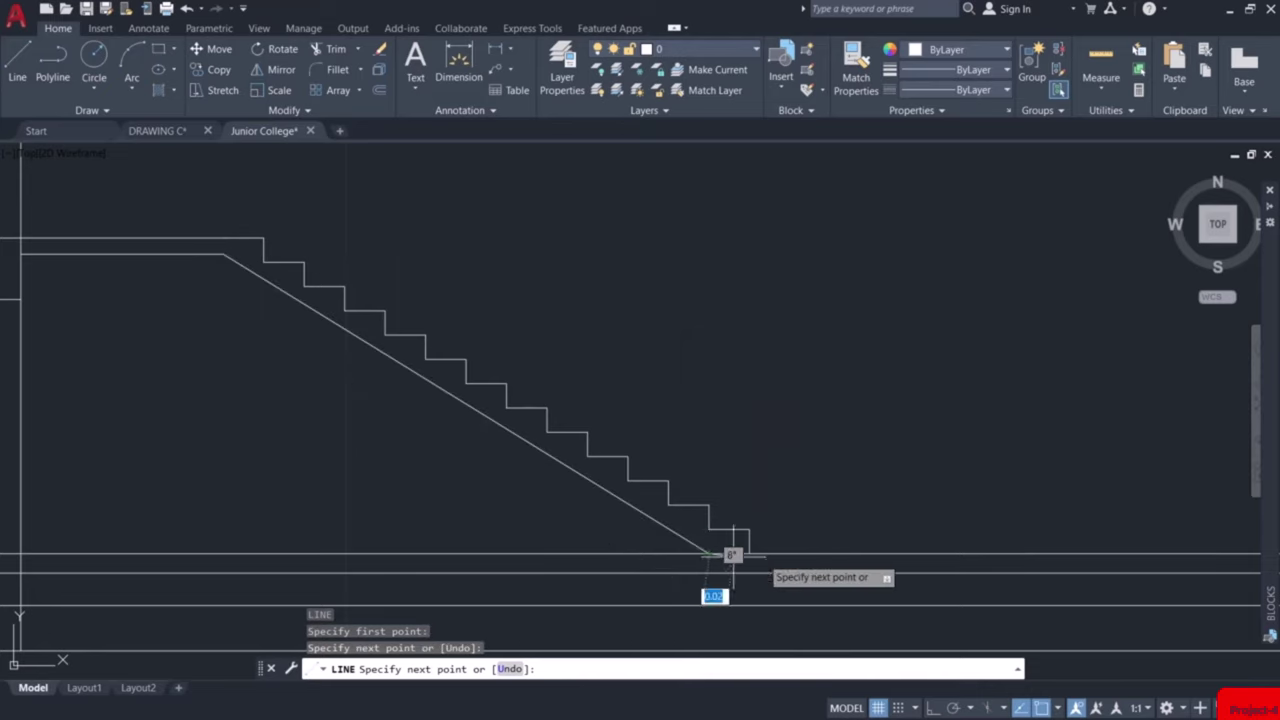
{"action": "key", "text": "Escape"}
Mirror the flight with its landing lines about the left wall's vertical outer line with Ortho on, keeping the source objects
{"action": "scroll", "coordinate": [766, 553], "scroll_direction": "down", "scroll_amount": 2}
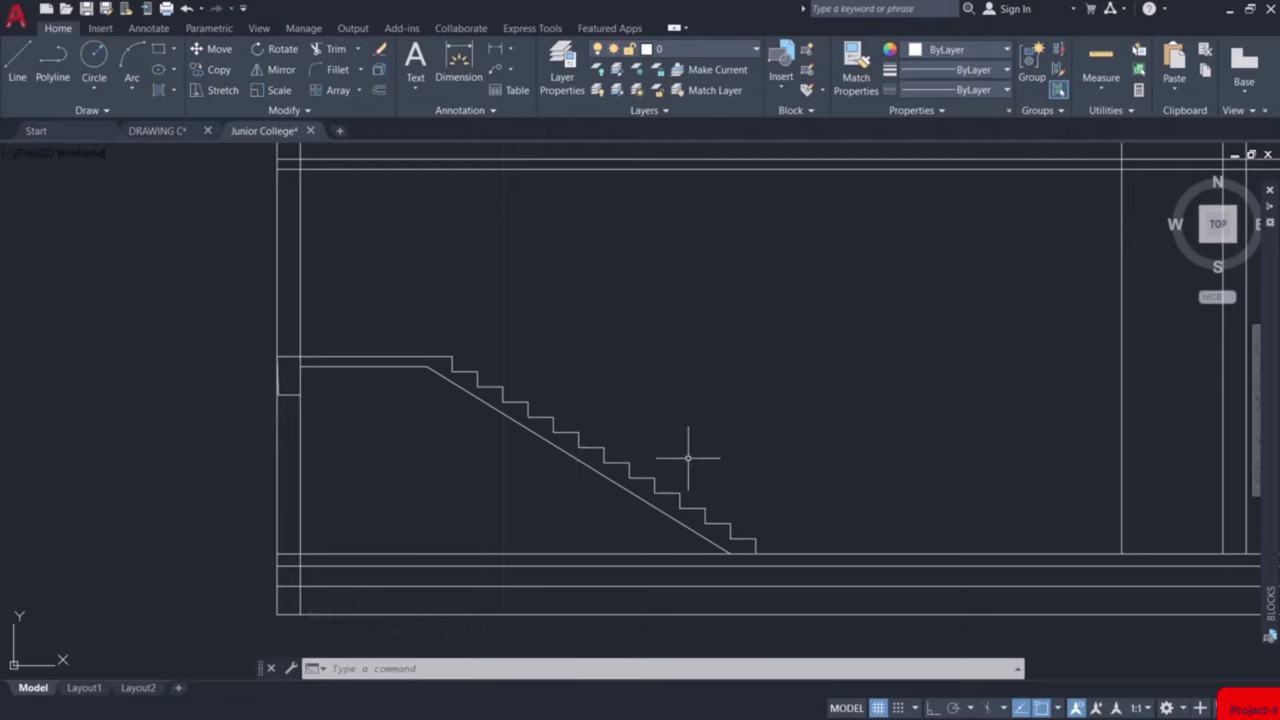
{"action": "left_click", "coordinate": [450, 300]}
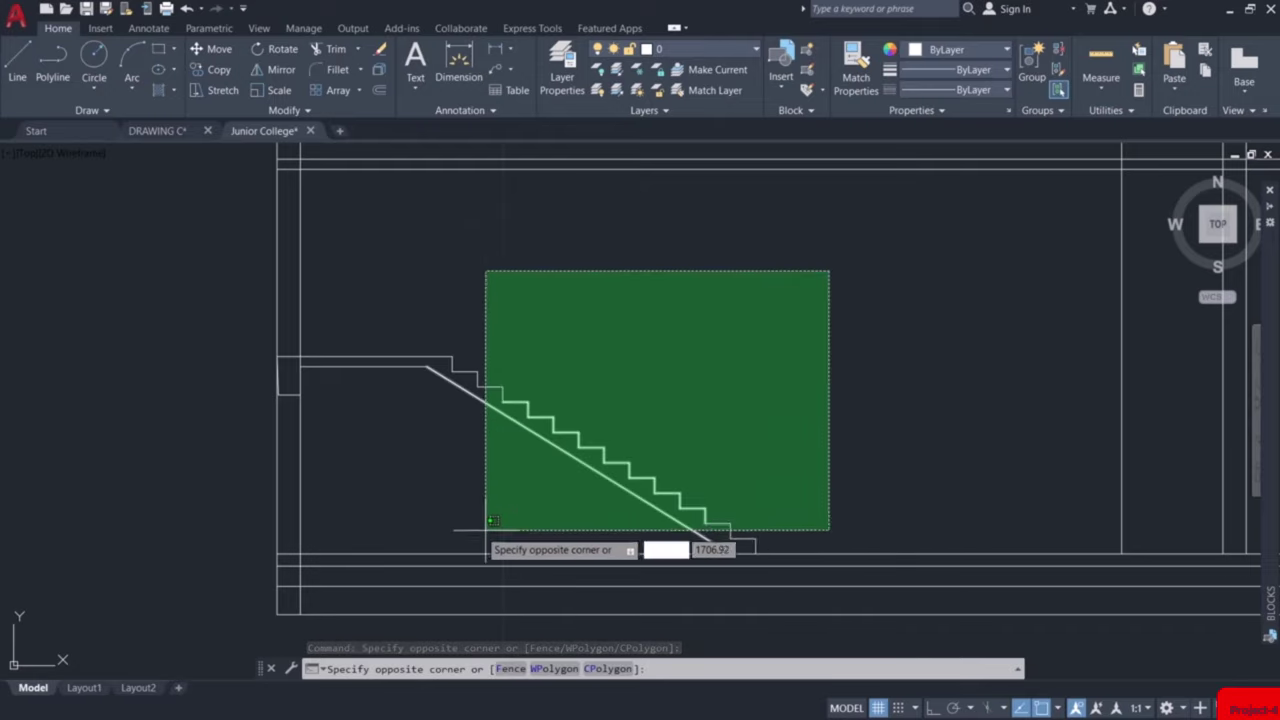
{"action": "left_click", "coordinate": [352, 543]}
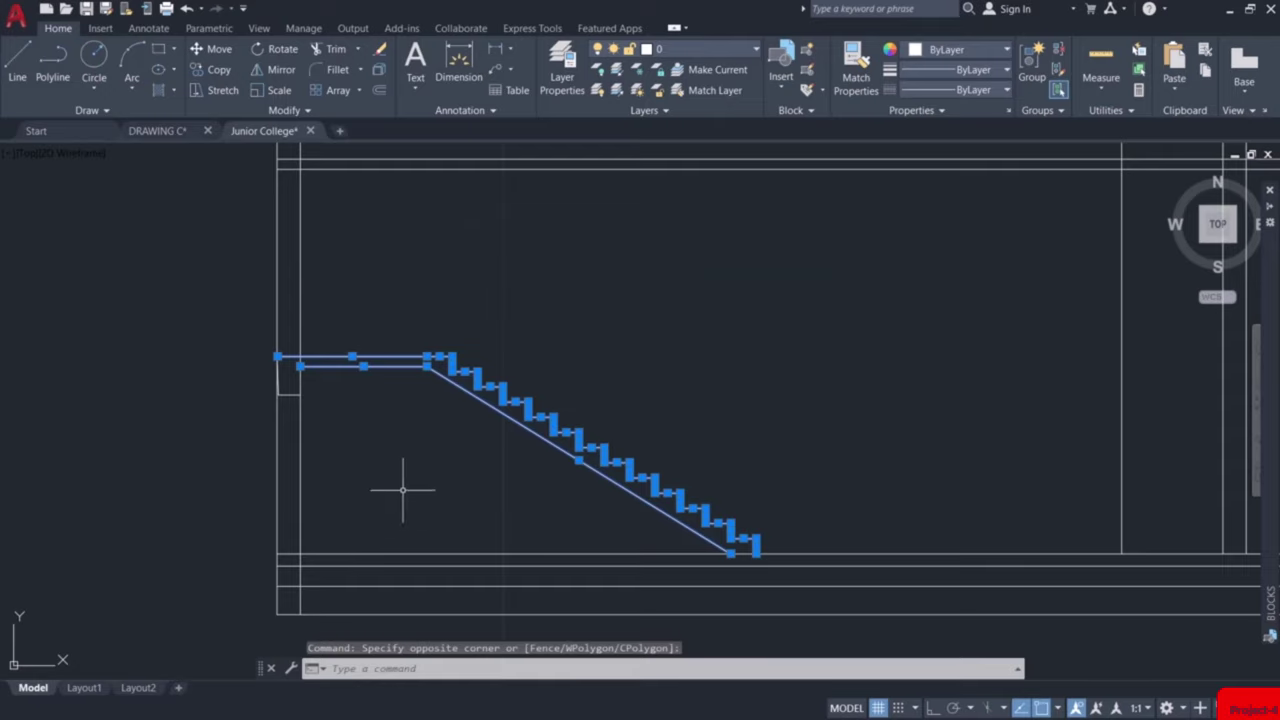
{"action": "left_click", "coordinate": [272, 70]}
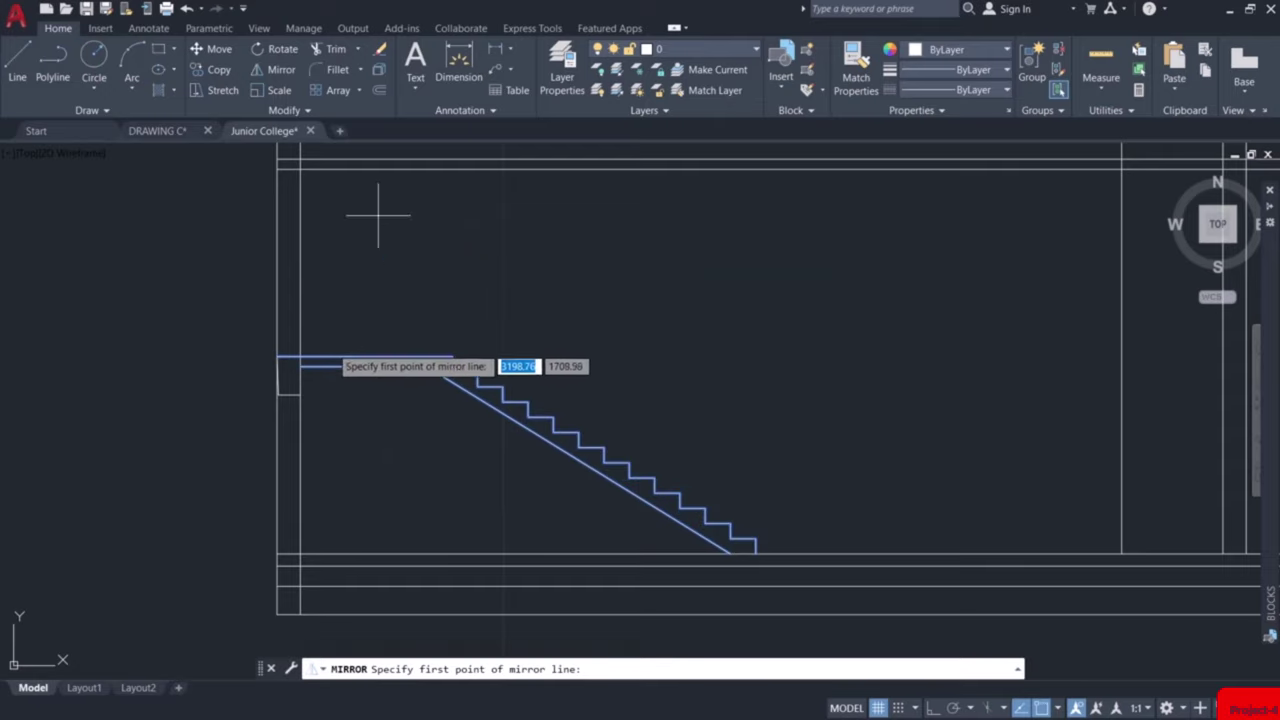
{"action": "left_click", "coordinate": [277, 357]}
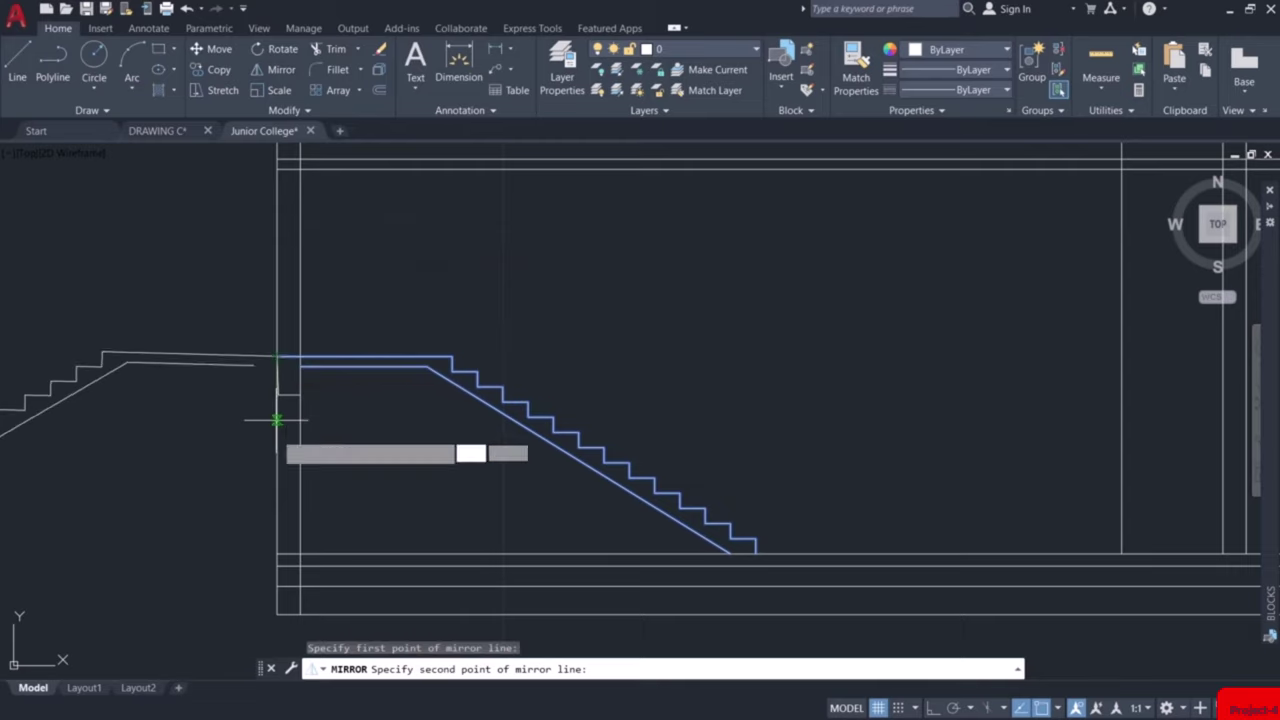
{"action": "left_click", "coordinate": [933, 708]}
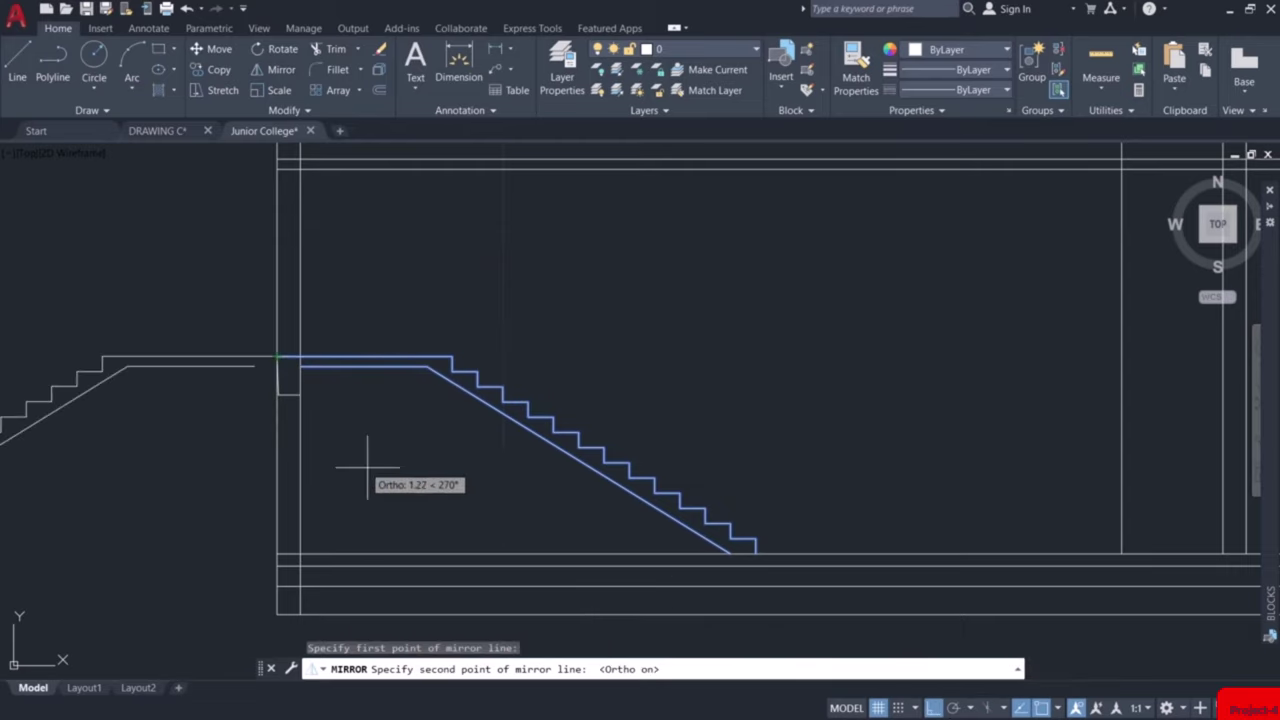
{"action": "left_click", "coordinate": [263, 480]}
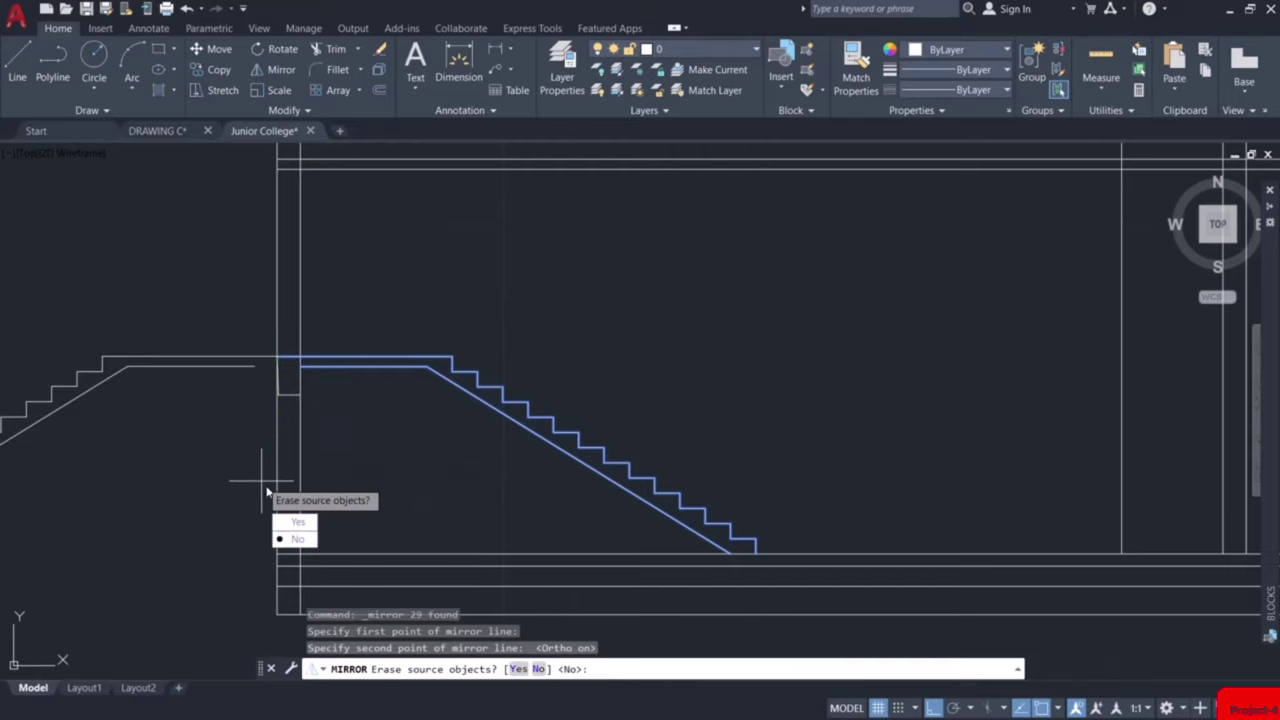
{"action": "left_click", "coordinate": [297, 539]}
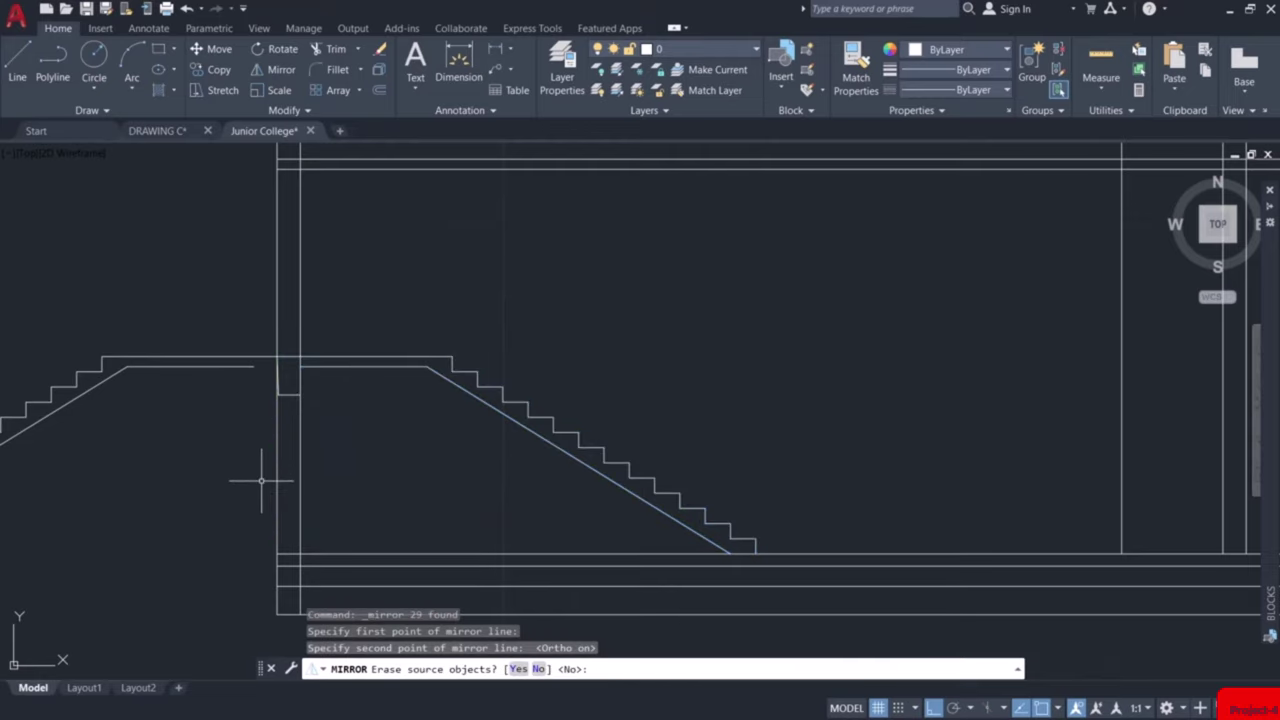
Move the mirrored flight from its bottom riser's lower end to the landing's edge at the lower flight's top riser
{"action": "mouse_move", "coordinate": [222, 403]}
{"action": "middle_mouse_down"}
{"action": "mouse_move", "coordinate": [372, 394]}
{"action": "mouse_move", "coordinate": [485, 349]}
{"action": "middle_mouse_up"}
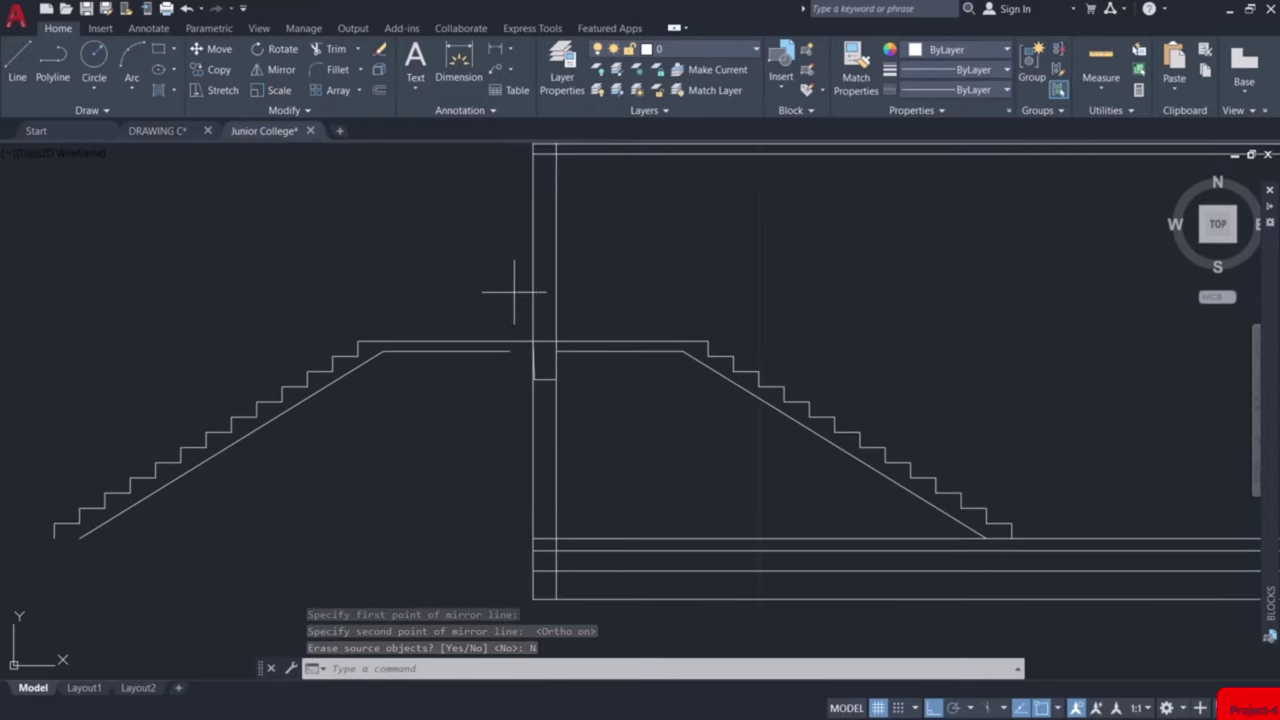
{"action": "left_click", "coordinate": [514, 292]}
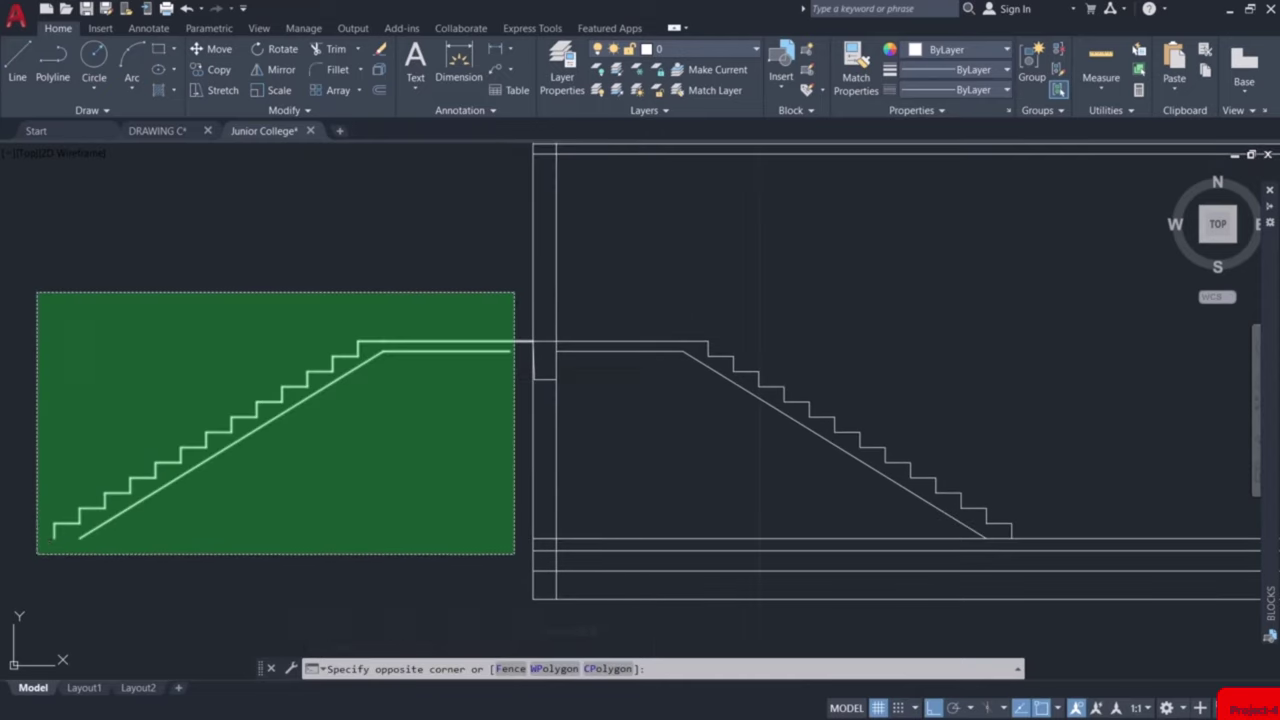
{"action": "left_click", "coordinate": [37, 553]}
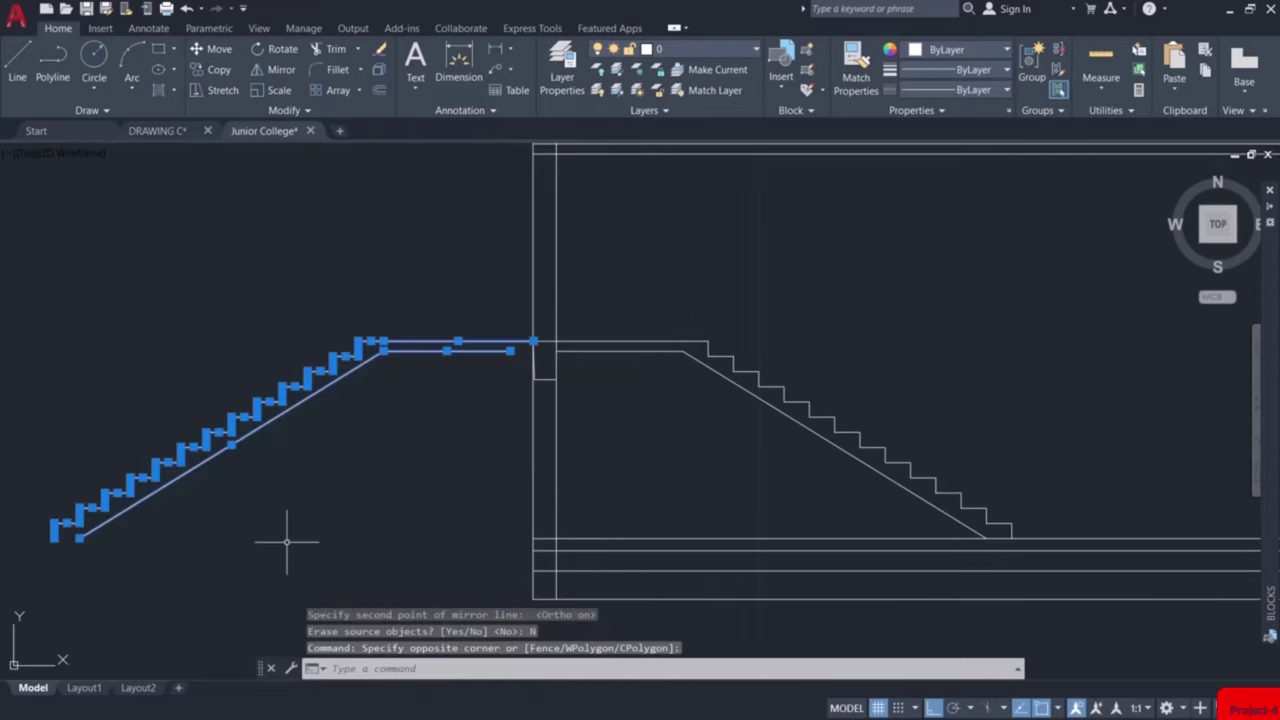
{"action": "left_click", "coordinate": [216, 49]}
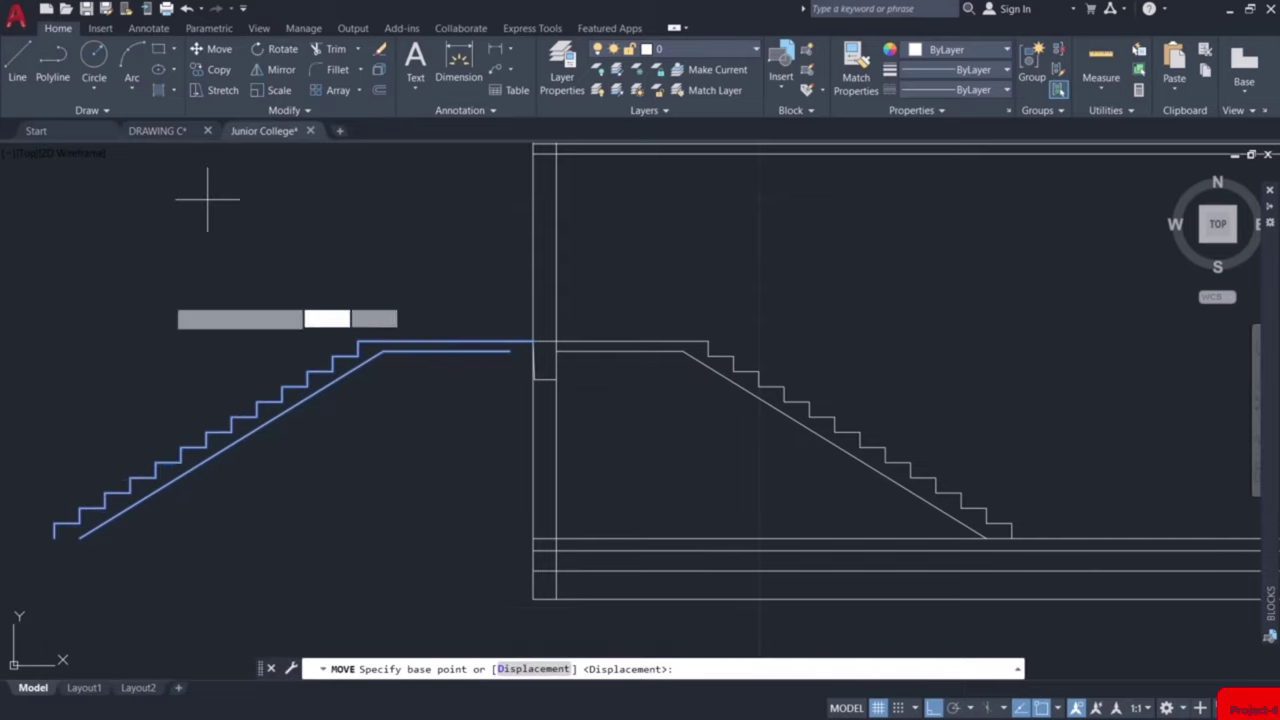
{"action": "left_click", "coordinate": [53, 538]}
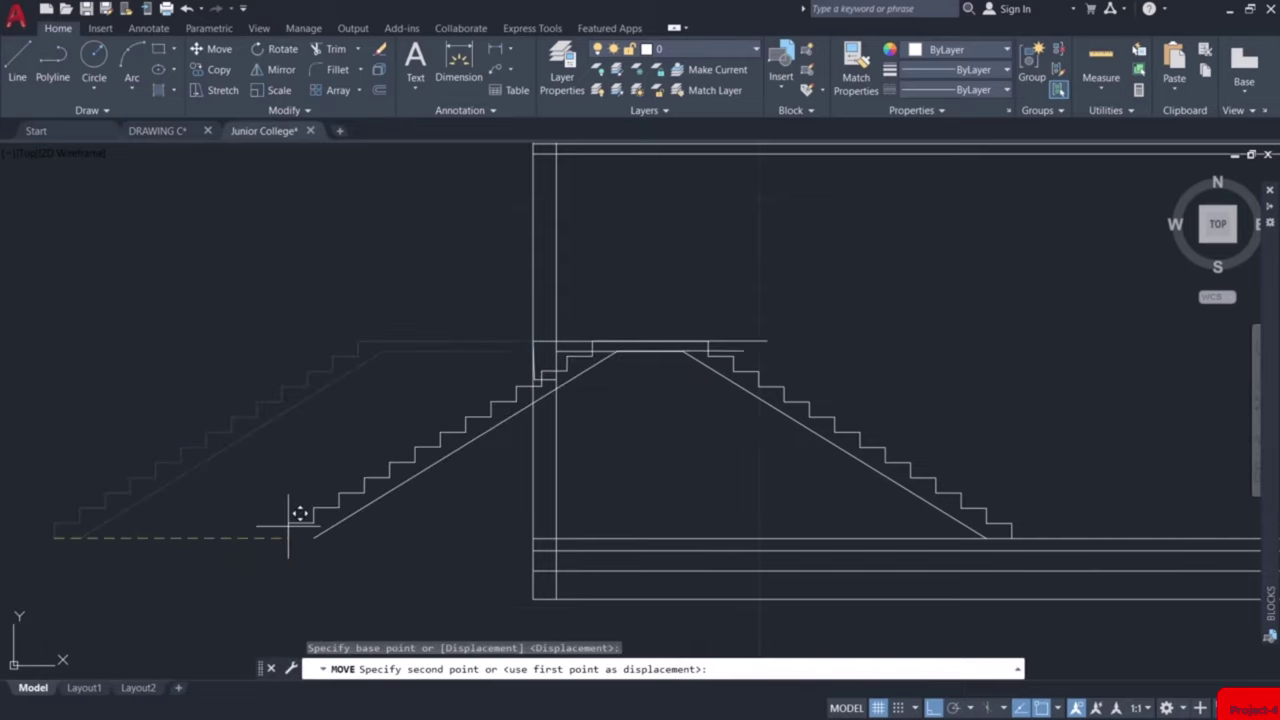
{"action": "scroll", "coordinate": [714, 343], "scroll_direction": "up", "scroll_amount": 3}
{"action": "left_click", "coordinate": [687, 350]}
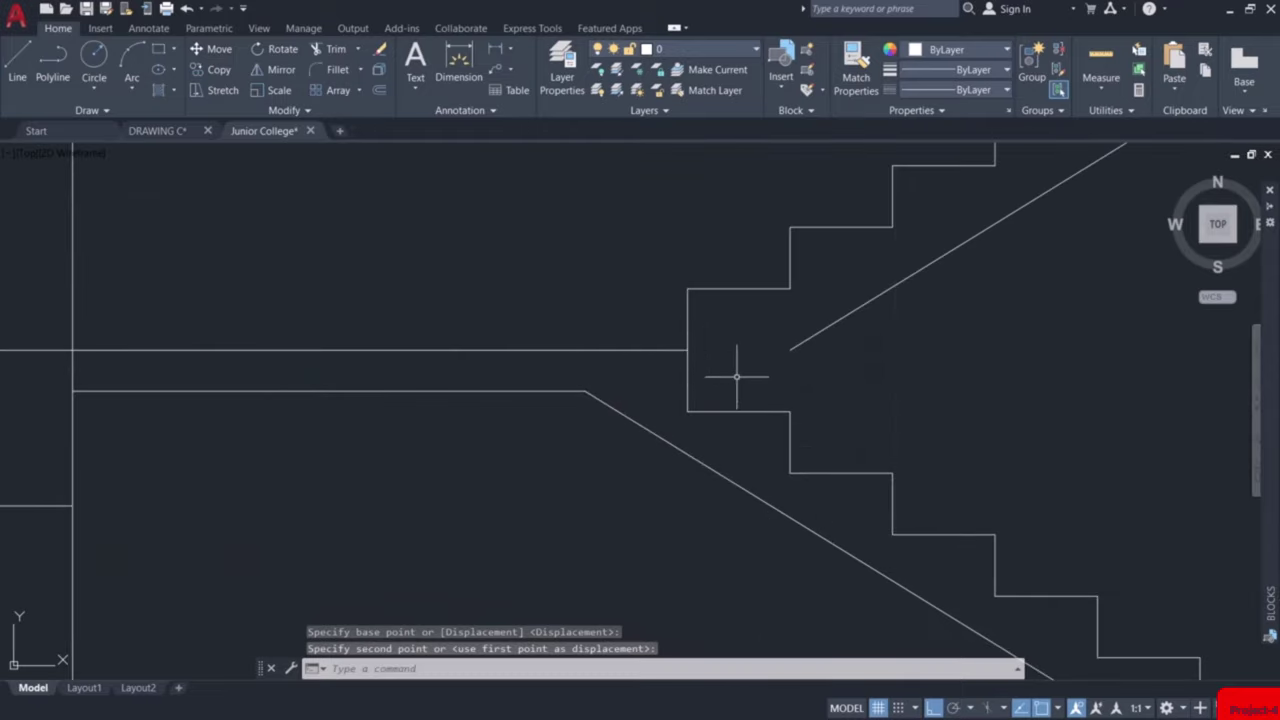
Extend the upper flight's sloping underside line to the lower flight at the foot of its top riser
{"action": "scroll", "coordinate": [736, 377], "scroll_direction": "down", "scroll_amount": 5}
{"action": "middle_click_drag", "start_coordinate": [736, 377], "coordinate": [588, 437]}
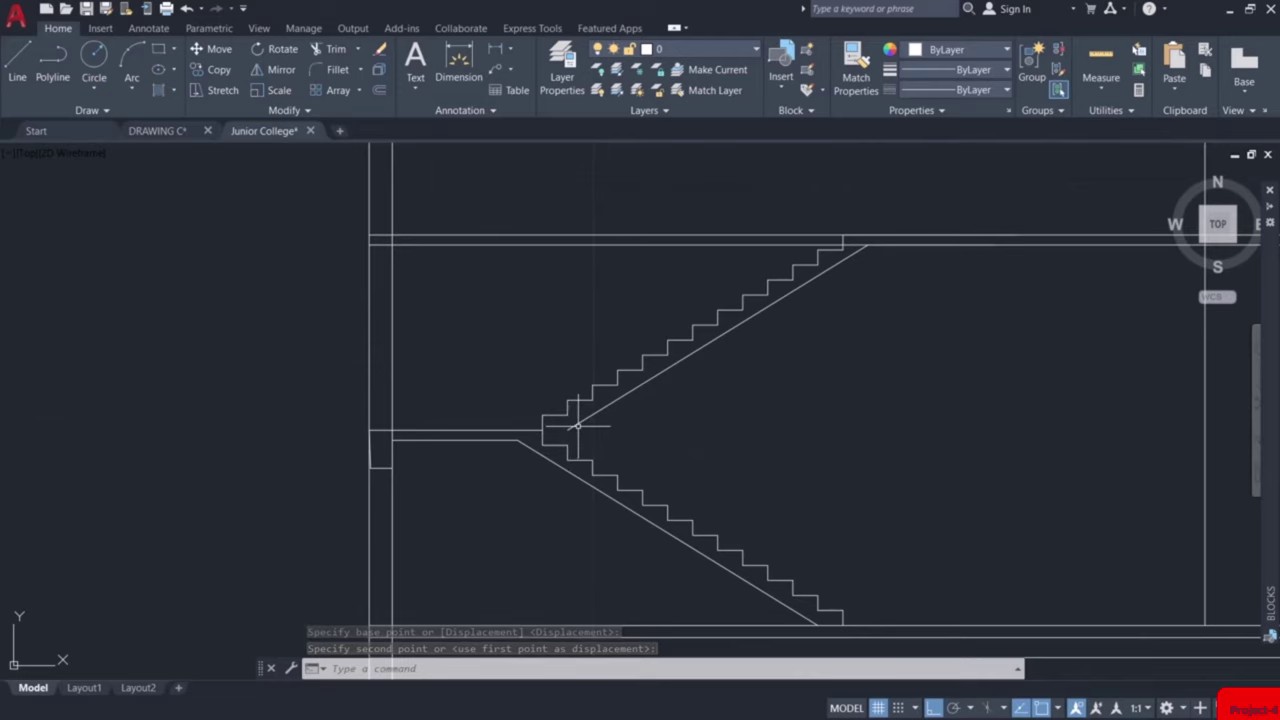
{"action": "type", "text": "ex"}
{"action": "key", "text": "Return"}
{"action": "scroll", "coordinate": [580, 427], "scroll_direction": "up", "scroll_amount": 4}
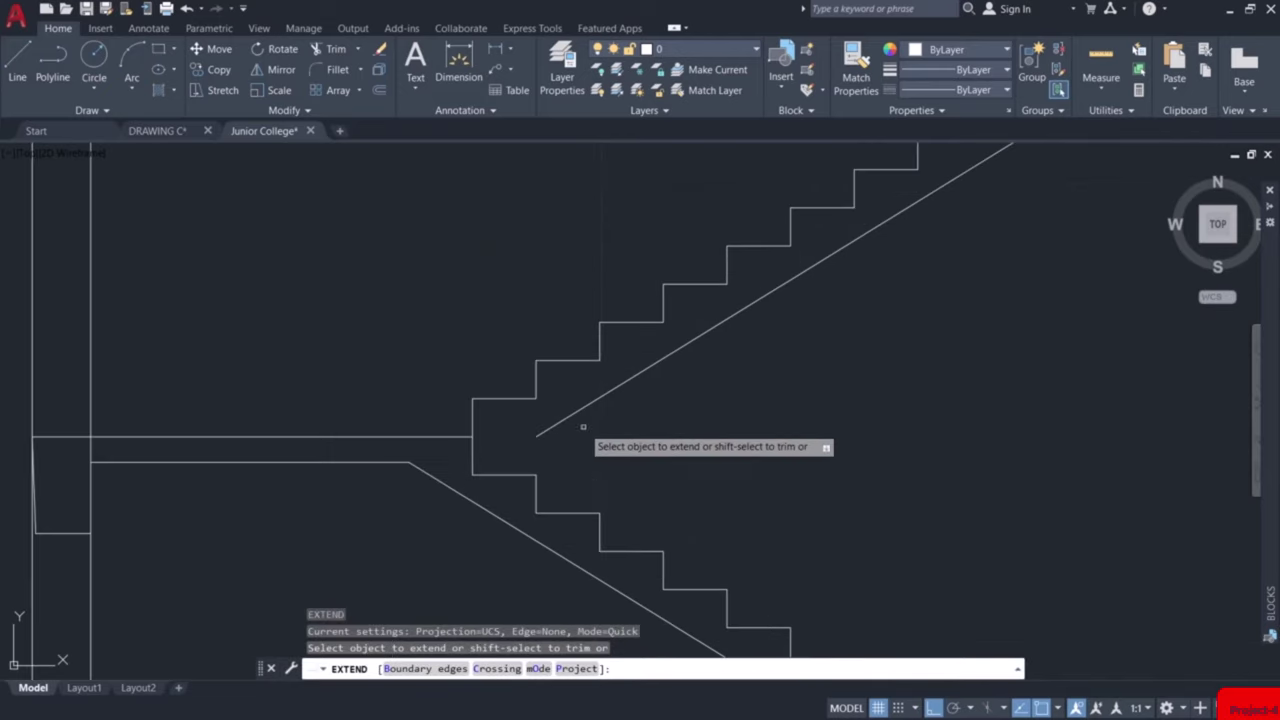
{"action": "left_click", "coordinate": [556, 425]}
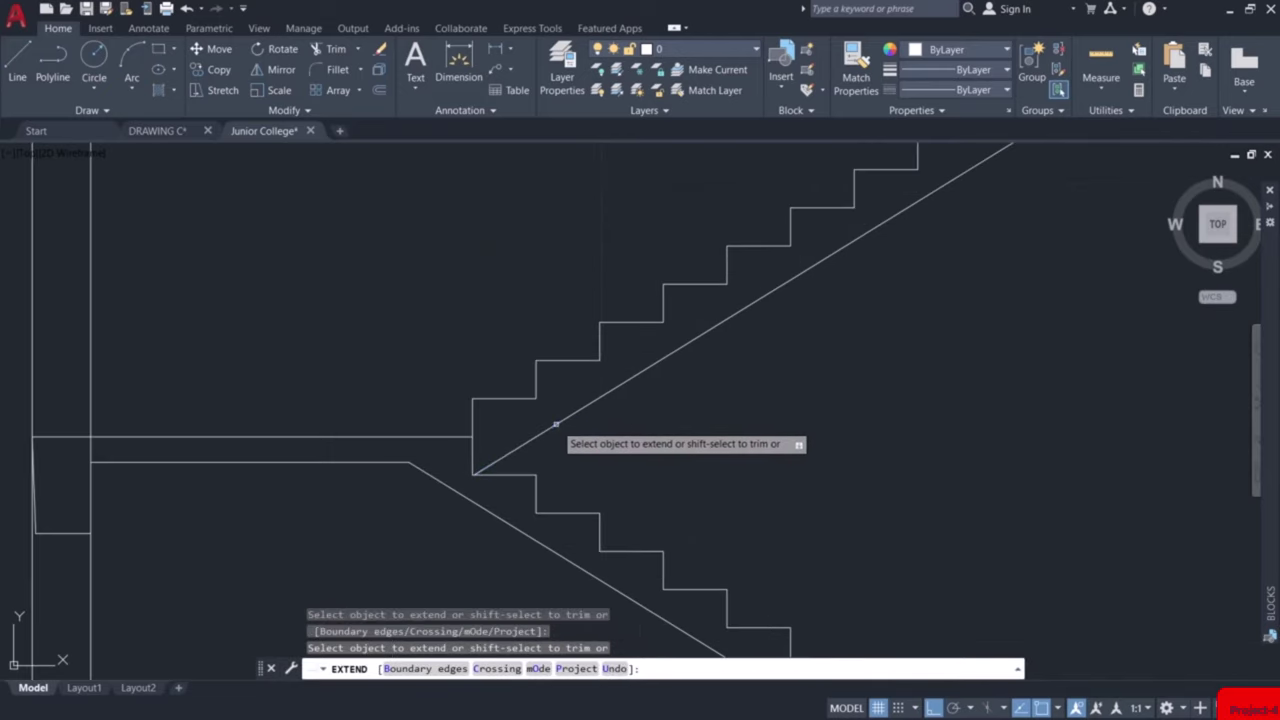
{"action": "key", "text": "Escape"}
{"action": "scroll", "coordinate": [558, 425], "scroll_direction": "down", "scroll_amount": 3}
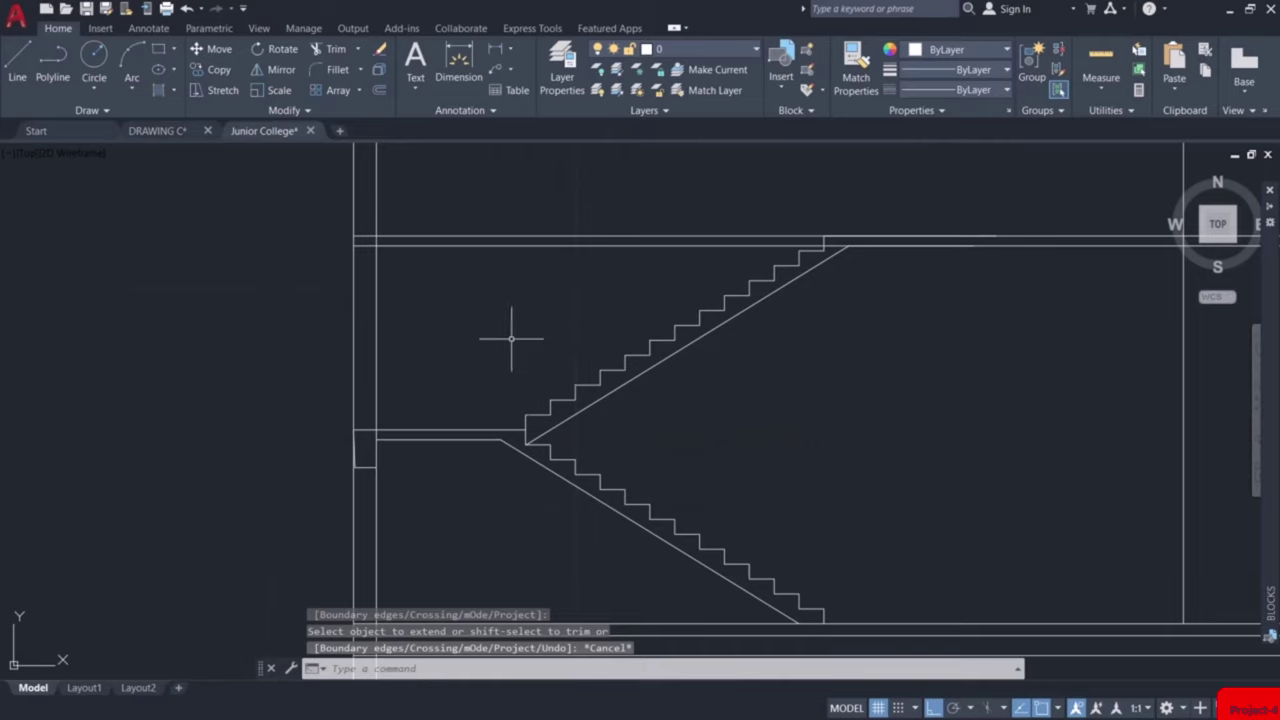
Trim the first-floor slab lines between the left wall and the upper flight, and within the left wall's thickness
{"action": "type", "text": "tr"}
{"action": "key", "text": "Return"}
{"action": "left_click", "coordinate": [559, 208]}
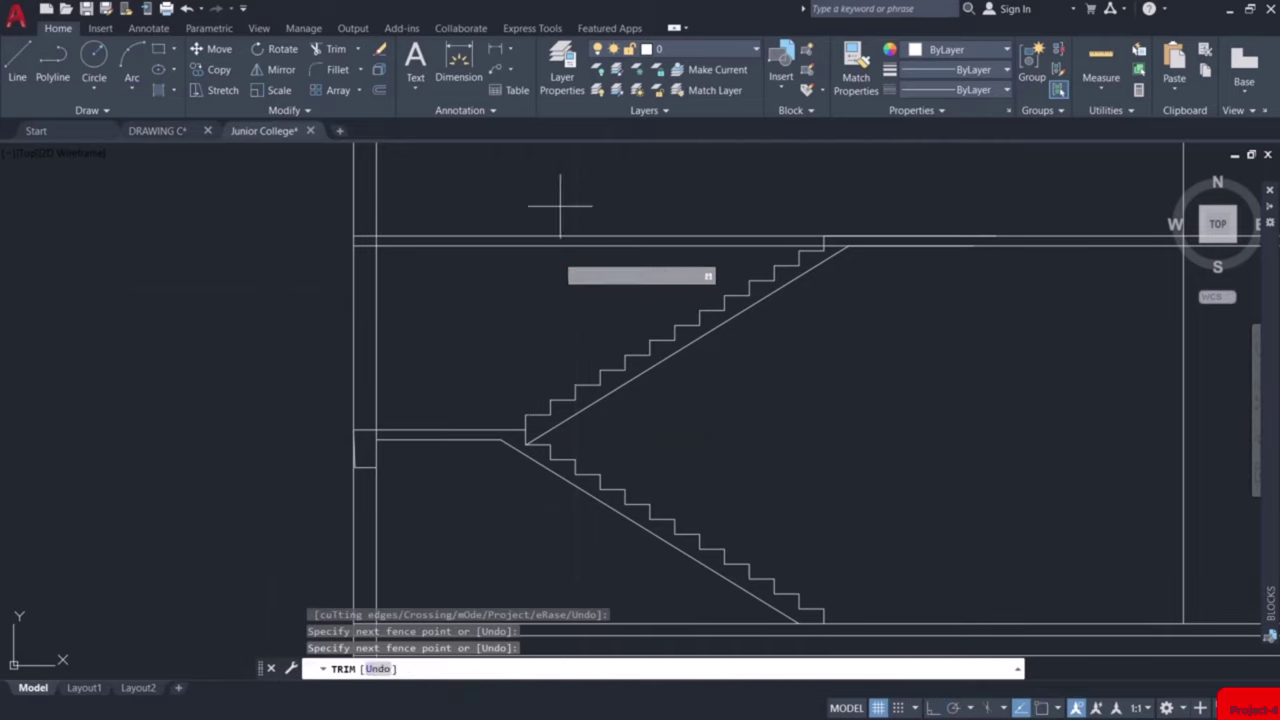
{"action": "left_click", "coordinate": [543, 297]}
{"action": "key", "text": "Return"}
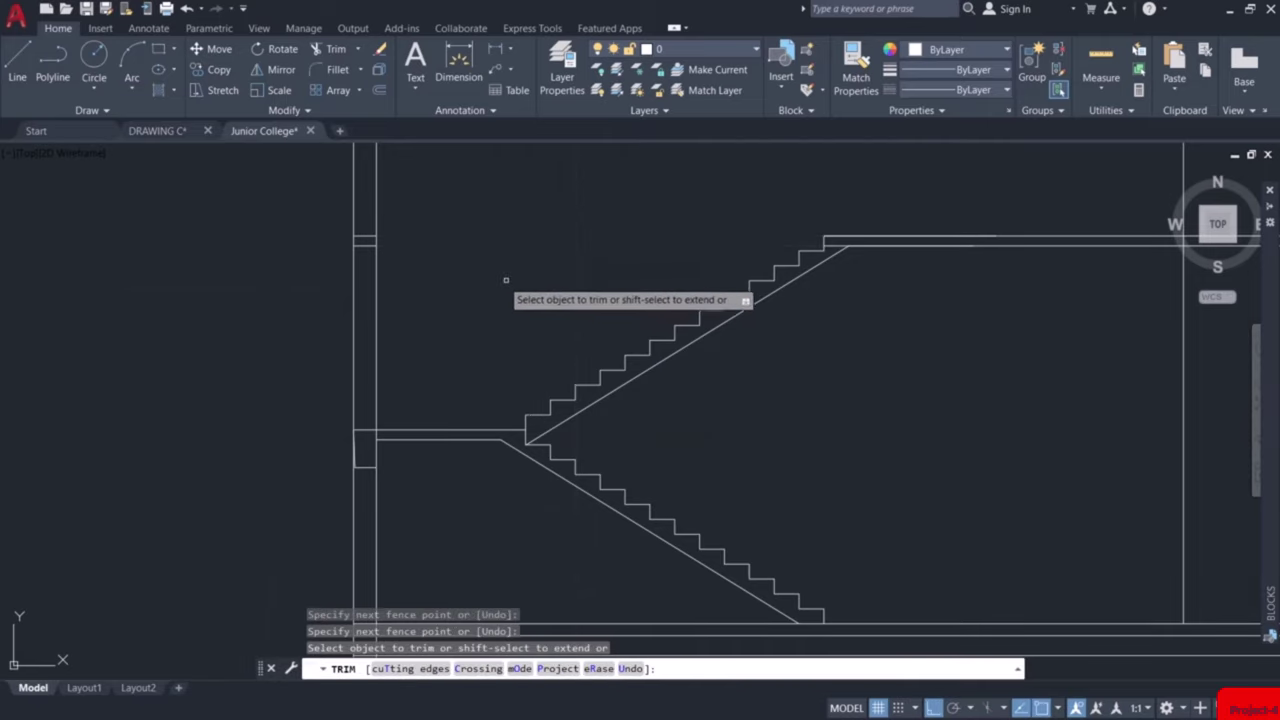
{"action": "left_click", "coordinate": [365, 220]}
{"action": "left_click", "coordinate": [371, 280]}
{"action": "key", "text": "Return"}
{"action": "key", "text": "Escape"}
Copy both flights with the landing and beam, without the long first-floor slab lines, from the bottom riser's foot to the upper flight's top riser at slab level
{"action": "scroll", "coordinate": [560, 292], "scroll_direction": "down", "scroll_amount": 3}
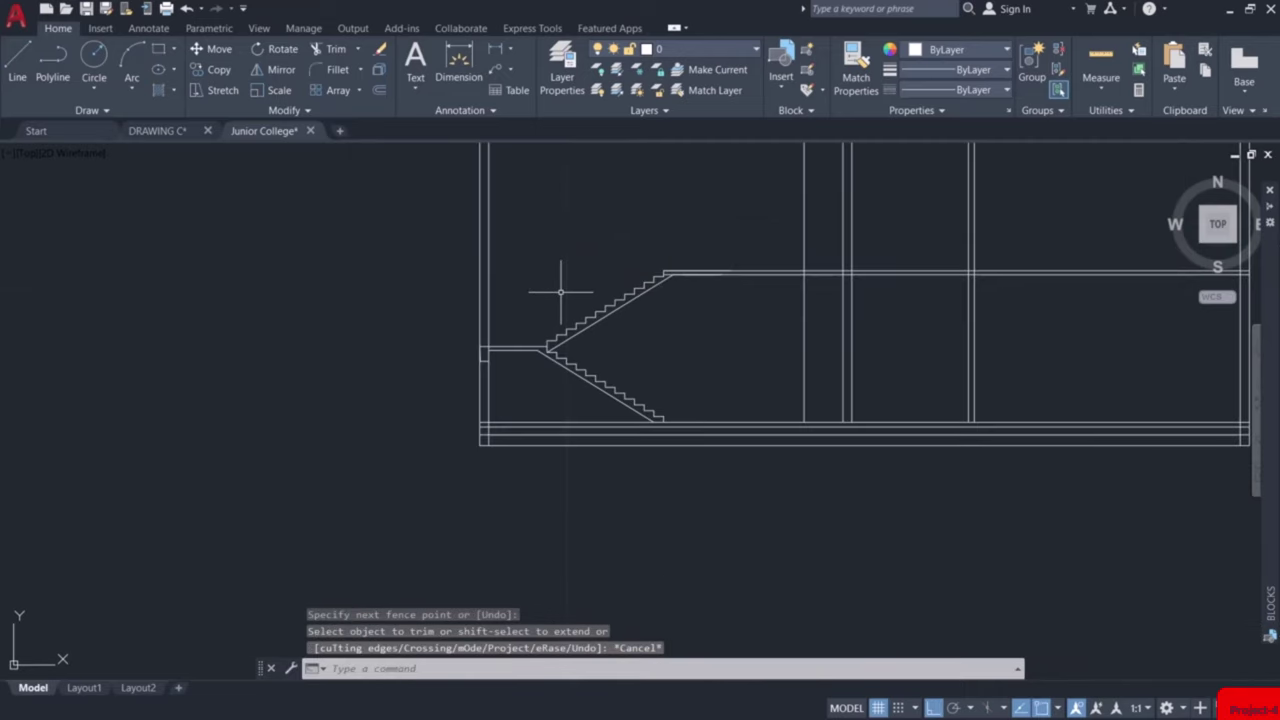
{"action": "middle_click_drag", "start_coordinate": [678, 422], "coordinate": [657, 500]}
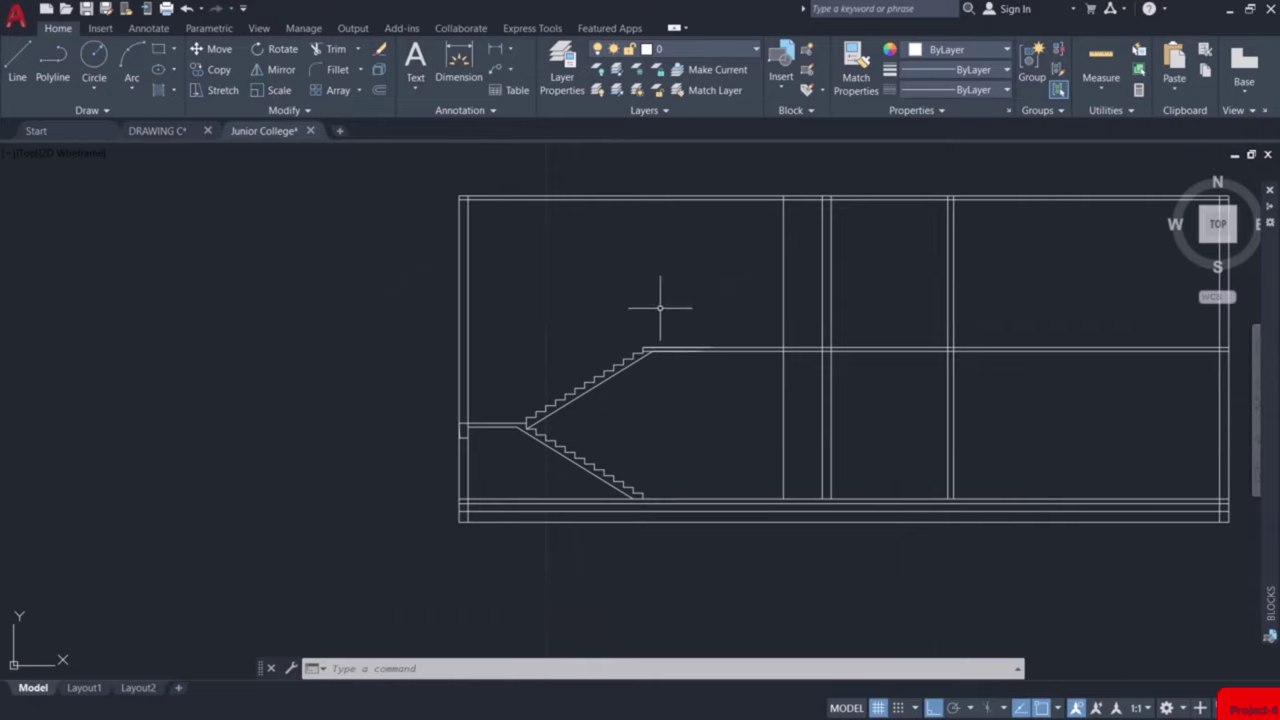
{"action": "scroll", "coordinate": [623, 408], "scroll_direction": "up", "scroll_amount": 4}
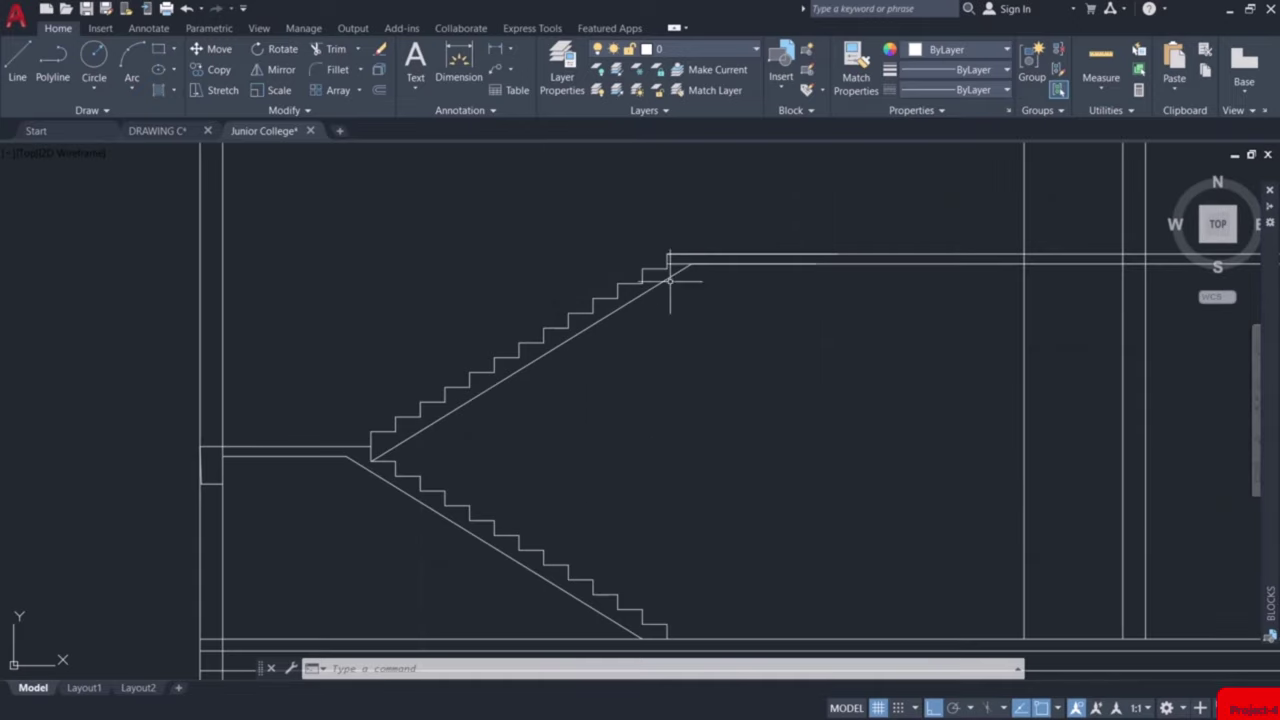
{"action": "scroll", "coordinate": [738, 266], "scroll_direction": "down", "scroll_amount": 2}
{"action": "left_click", "coordinate": [739, 262]}
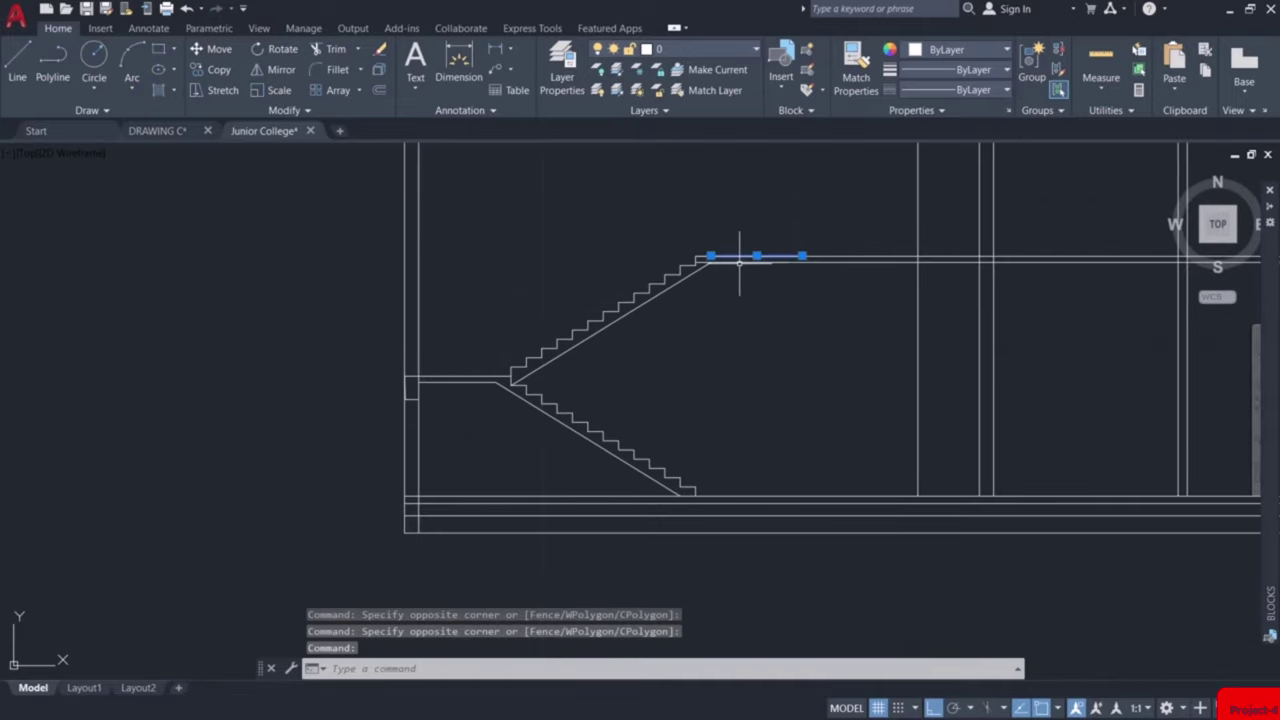
{"action": "left_click", "coordinate": [740, 262]}
{"action": "left_click", "coordinate": [708, 224]}
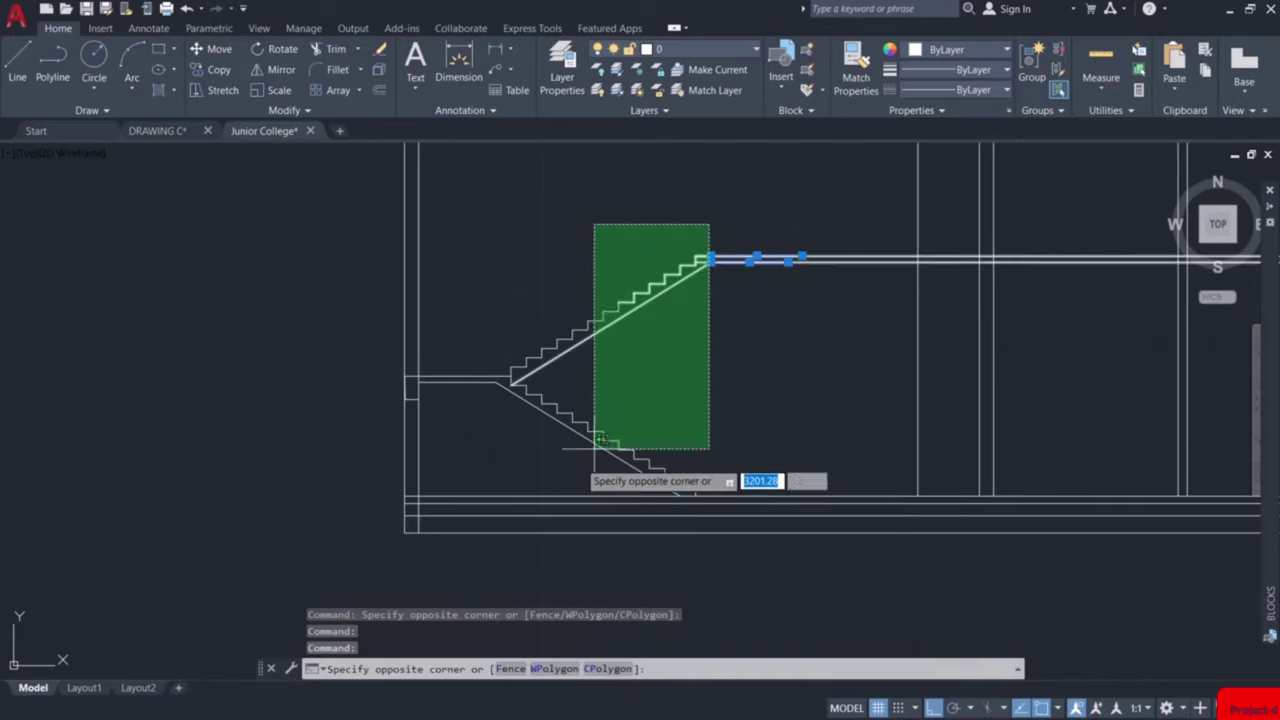
{"action": "left_click", "coordinate": [461, 489]}
{"action": "scroll", "coordinate": [445, 385], "scroll_direction": "up", "scroll_amount": 2}
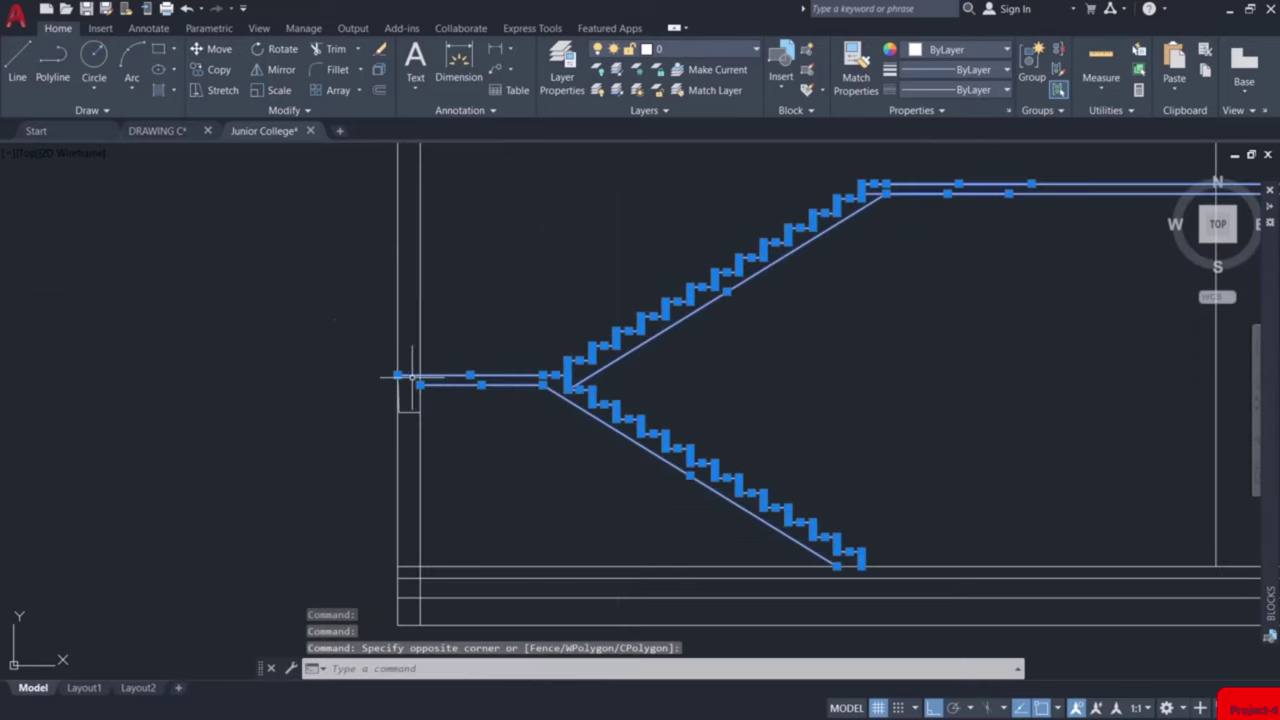
{"action": "left_click", "coordinate": [337, 349]}
{"action": "left_click", "coordinate": [483, 455]}
{"action": "scroll", "coordinate": [510, 450], "scroll_direction": "down", "scroll_amount": 4}
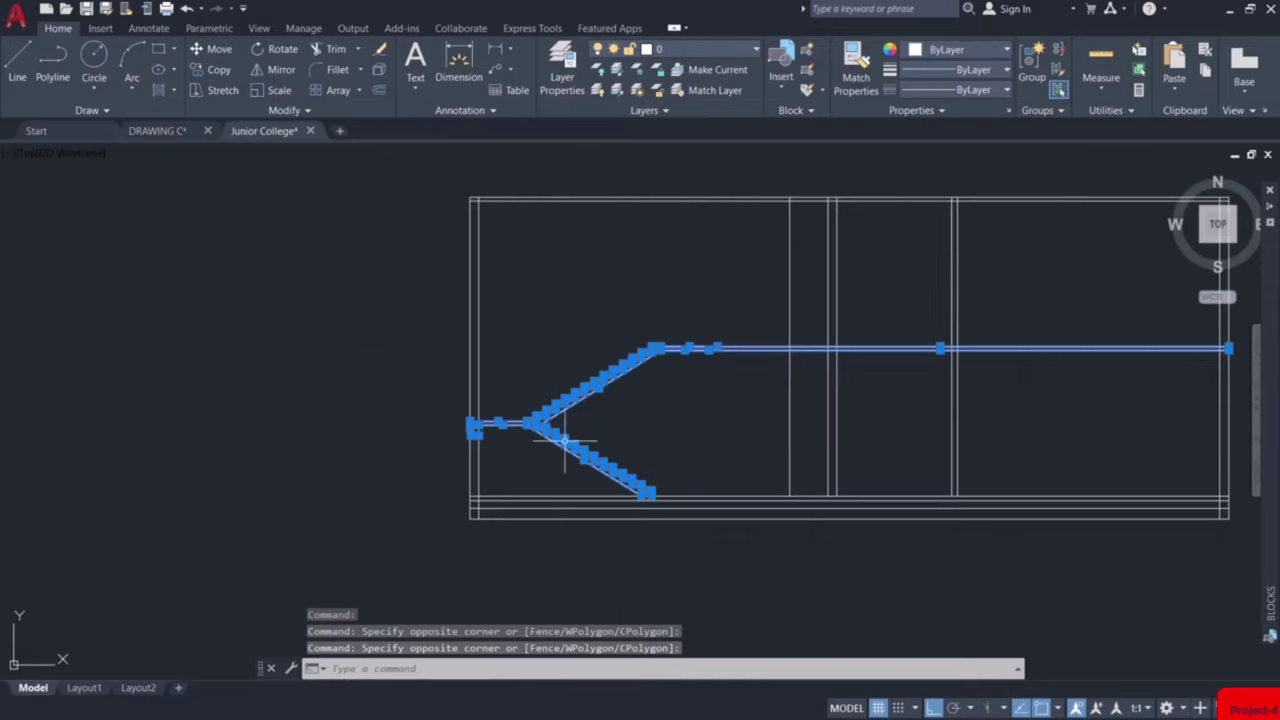
{"action": "left_click", "coordinate": [767, 332], "text": "shift"}
{"action": "left_click", "coordinate": [743, 386], "text": "shift"}
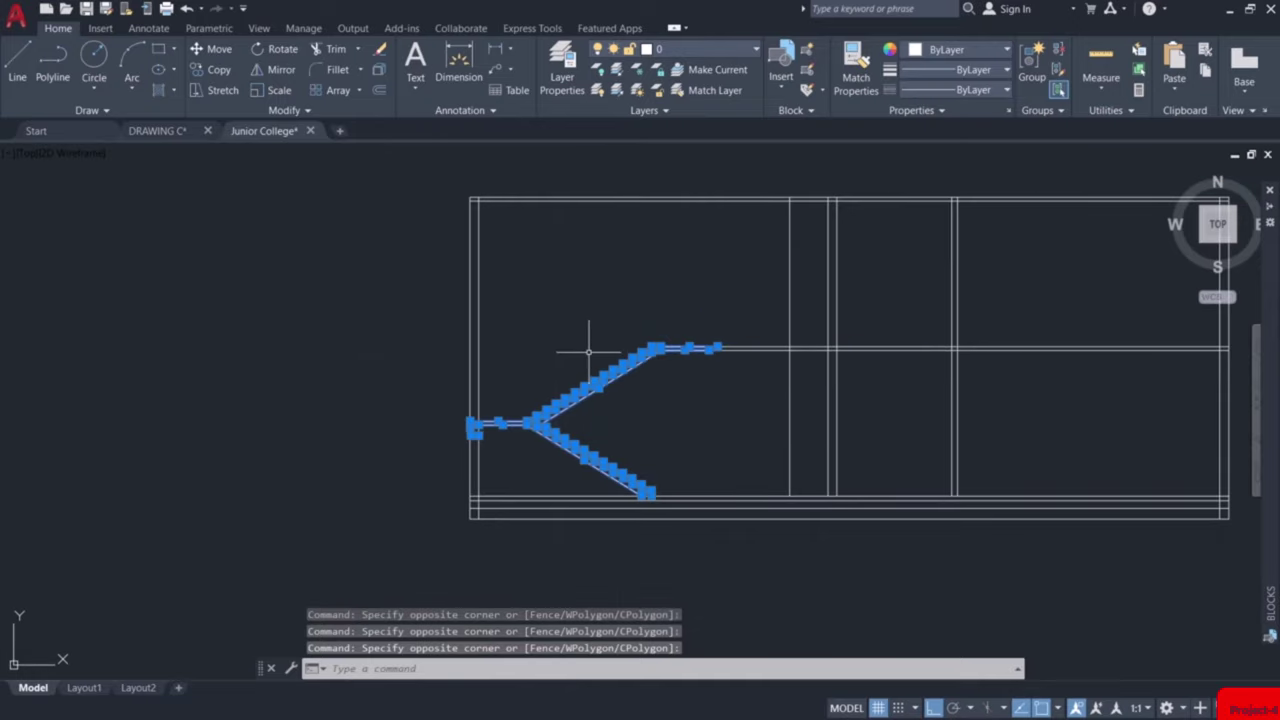
{"action": "scroll", "coordinate": [531, 386], "scroll_direction": "up", "scroll_amount": 2}
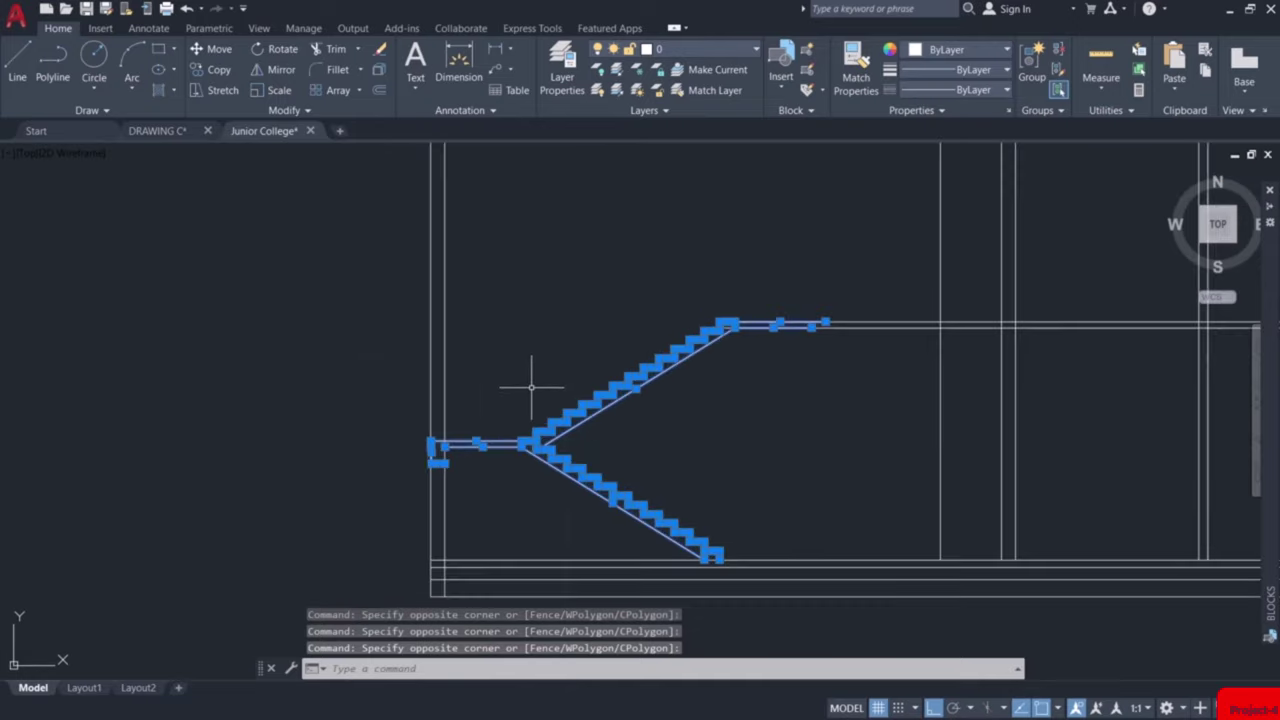
{"action": "left_click", "coordinate": [217, 70]}
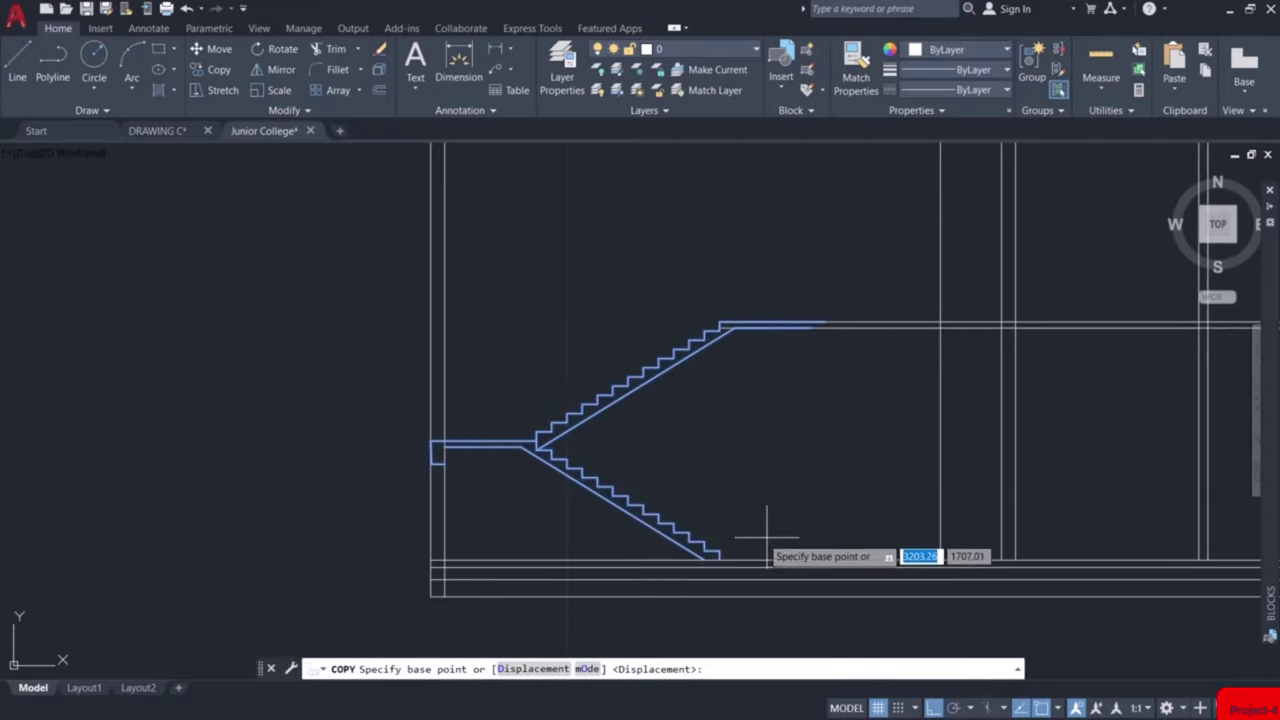
{"action": "left_click", "coordinate": [720, 556]}
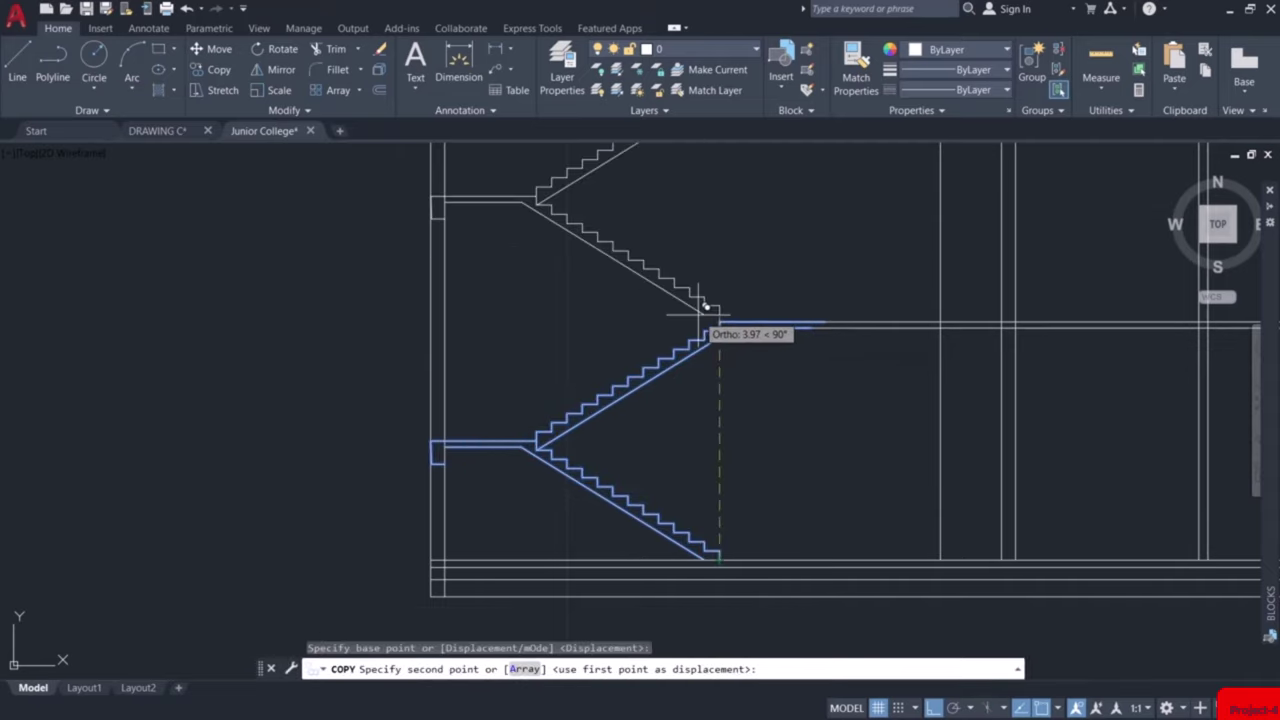
{"action": "scroll", "coordinate": [705, 305], "scroll_direction": "up", "scroll_amount": 4}
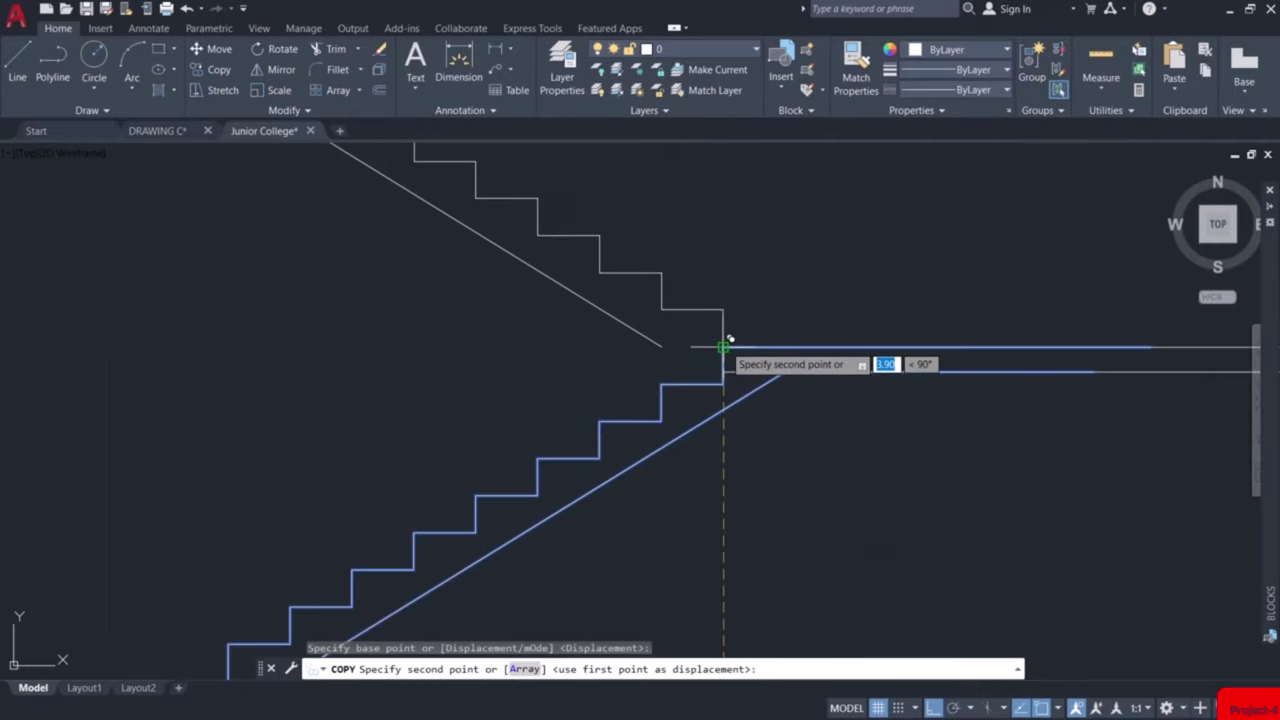
{"action": "left_click", "coordinate": [723, 347]}
{"action": "scroll", "coordinate": [809, 357], "scroll_direction": "down", "scroll_amount": 4}
{"action": "key", "text": "Escape"}
Extend the third flight's sloping underside line to the foot of the second flight's top riser at the first-floor slab
{"action": "scroll", "coordinate": [806, 357], "scroll_direction": "up", "scroll_amount": 2}
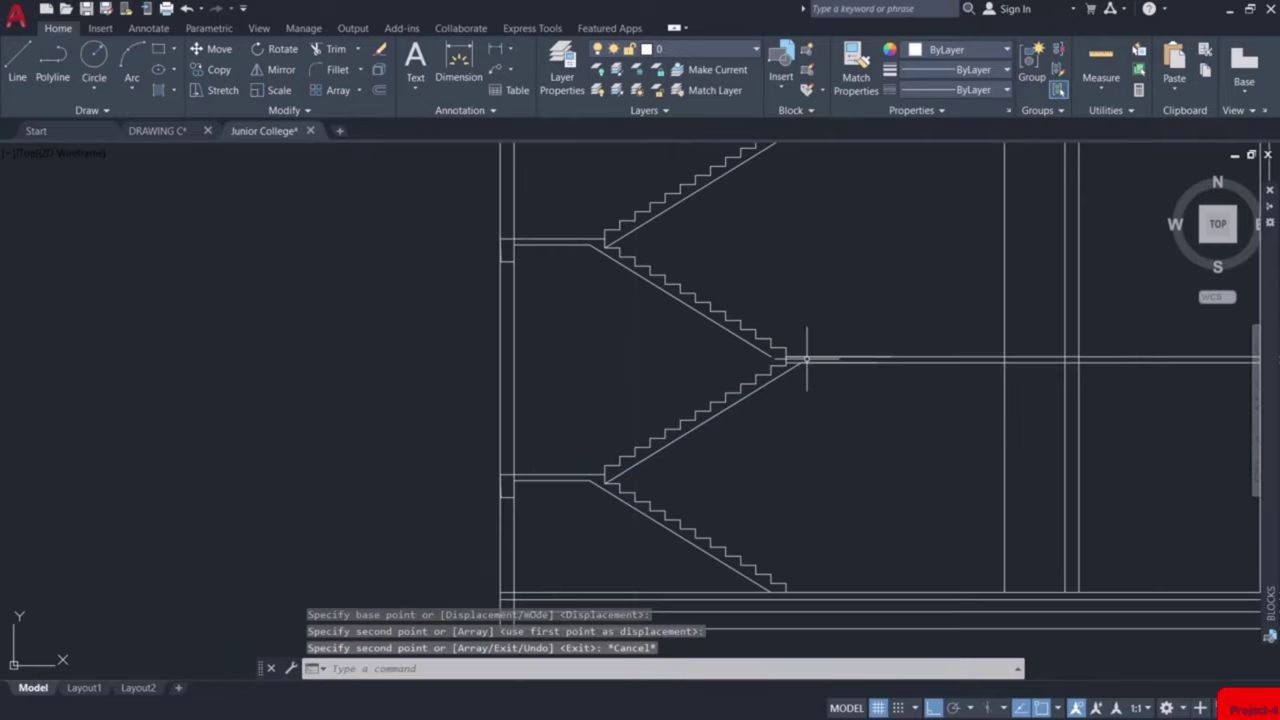
{"action": "middle_click_drag", "start_coordinate": [788, 336], "coordinate": [731, 447]}
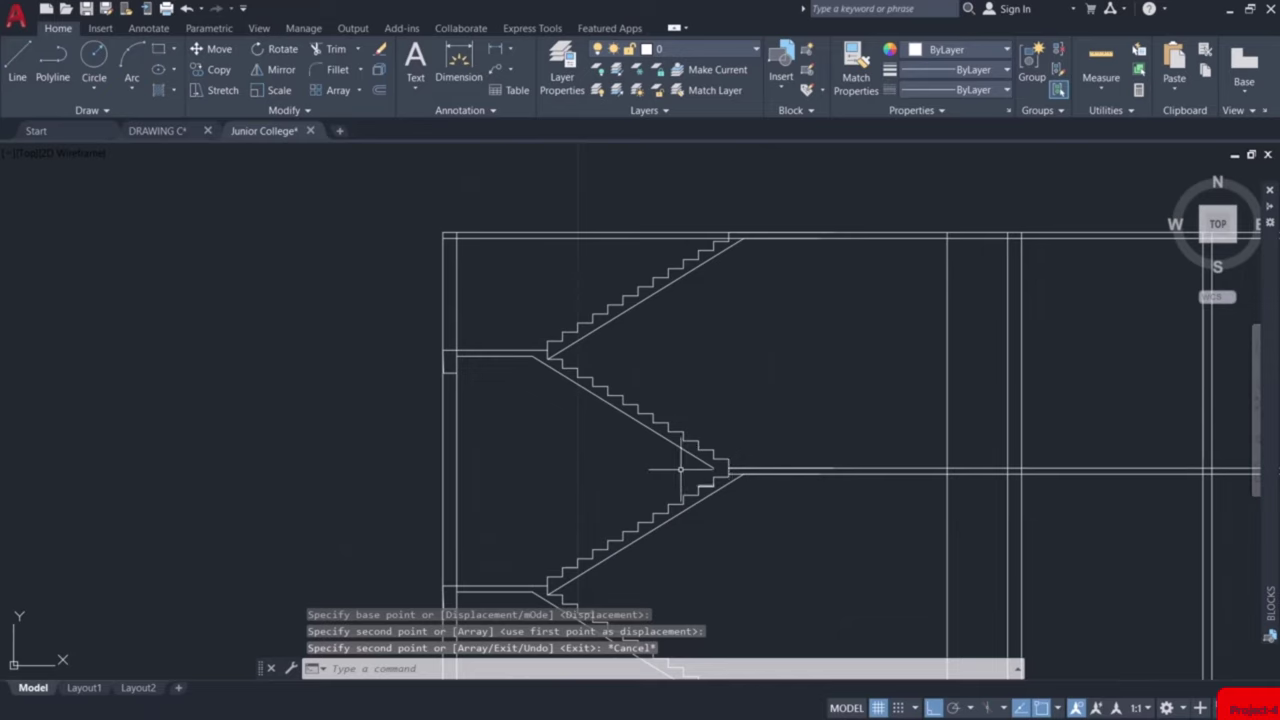
{"action": "scroll", "coordinate": [680, 469], "scroll_direction": "up", "scroll_amount": 5}
{"action": "type", "text": "e"}
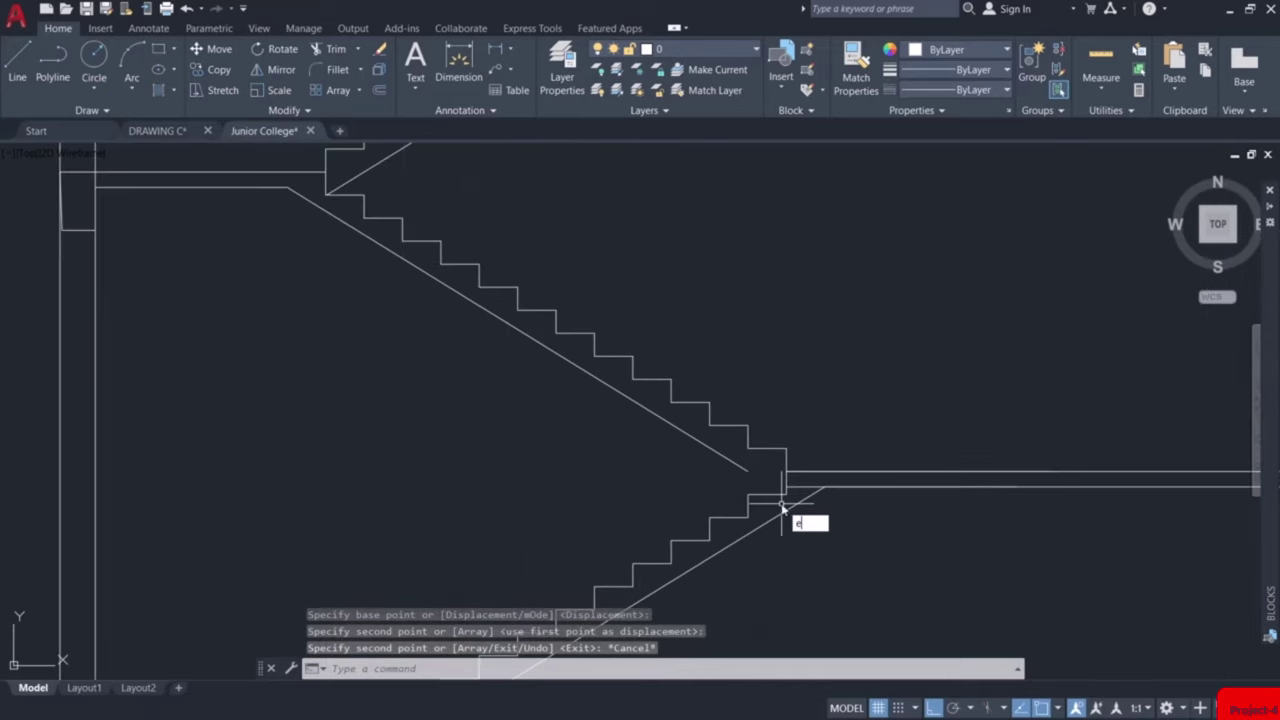
{"action": "type", "text": "x"}
{"action": "key", "text": "Return"}
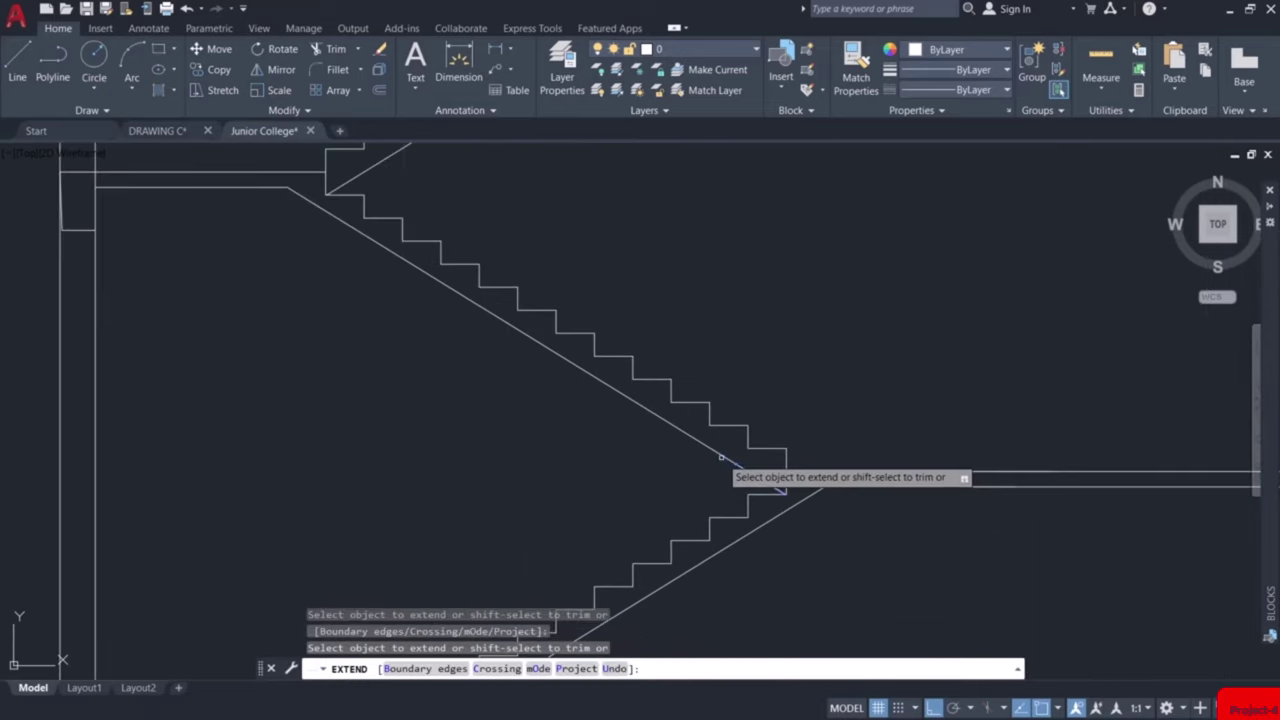
{"action": "key", "text": "Escape"}
Trim the roof slab lines between the left wall and the top flight, and the lower slab line within the wall's thickness
{"action": "scroll", "coordinate": [782, 500], "scroll_direction": "down", "scroll_amount": 5}
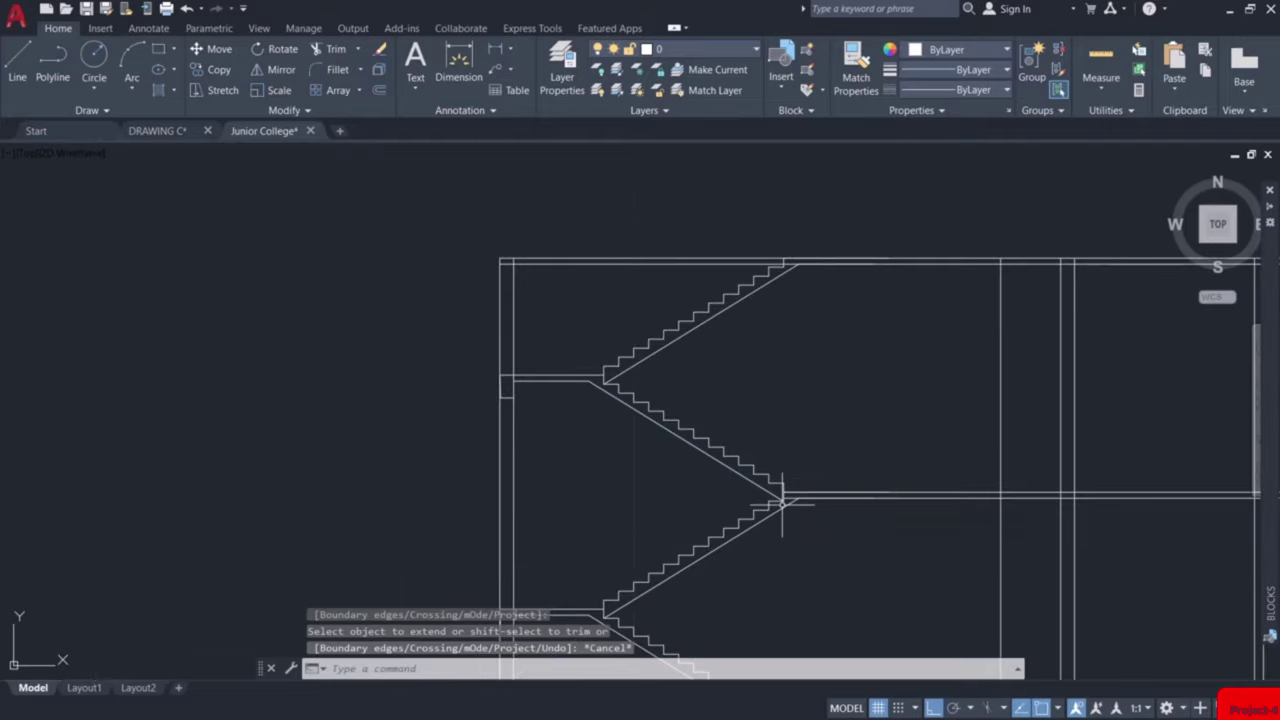
{"action": "scroll", "coordinate": [782, 500], "scroll_direction": "down", "scroll_amount": 2}
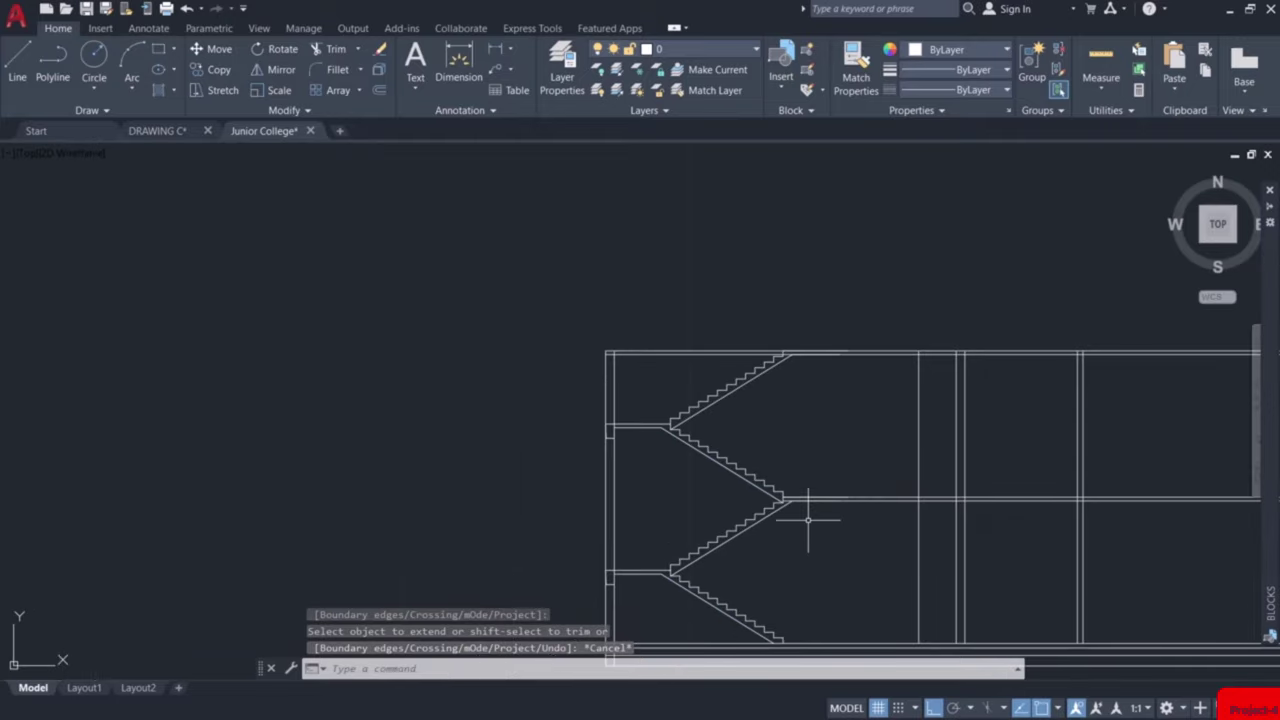
{"action": "middle_click_drag", "start_coordinate": [811, 517], "coordinate": [762, 481]}
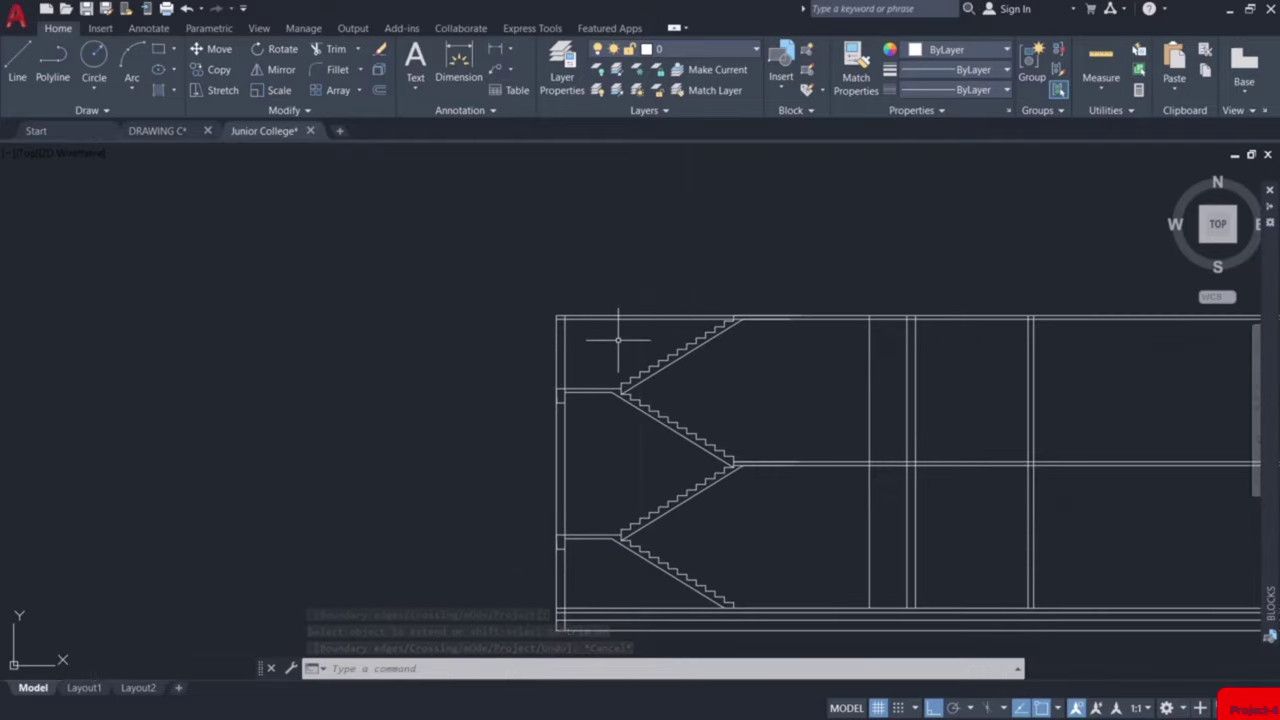
{"action": "scroll", "coordinate": [617, 338], "scroll_direction": "up", "scroll_amount": 2}
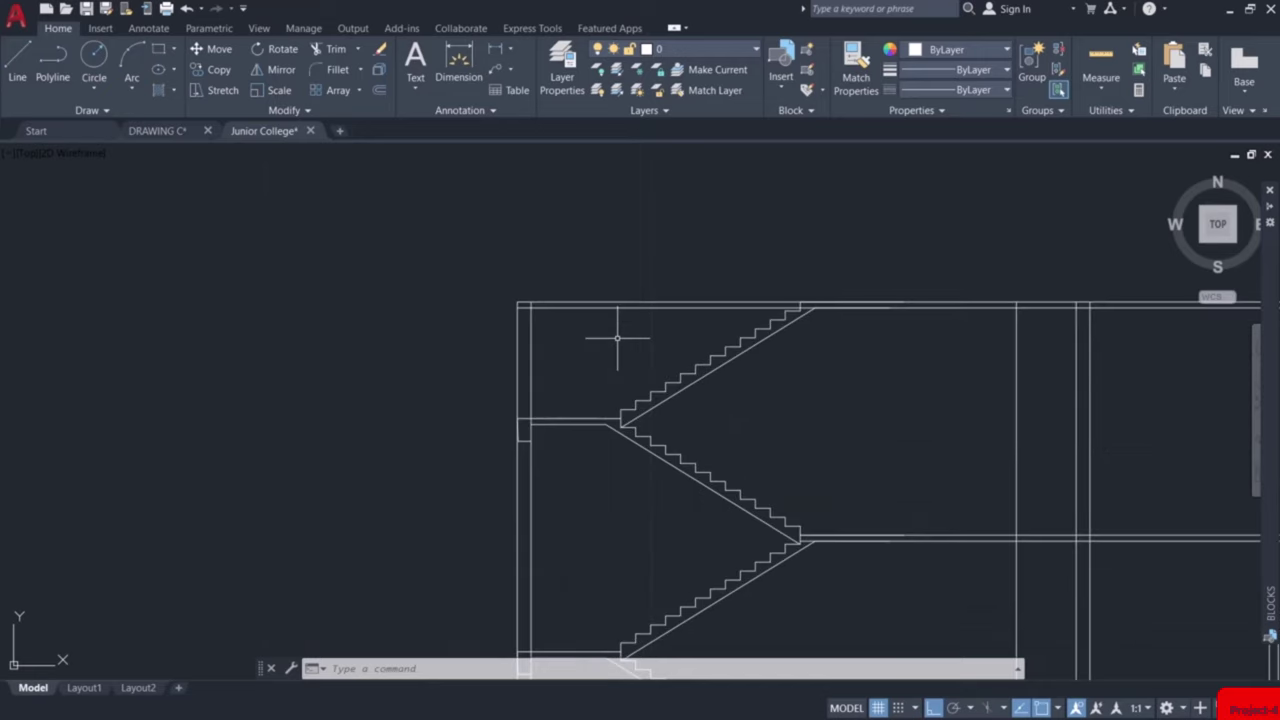
{"action": "type", "text": "tr"}
{"action": "key", "text": "Return"}
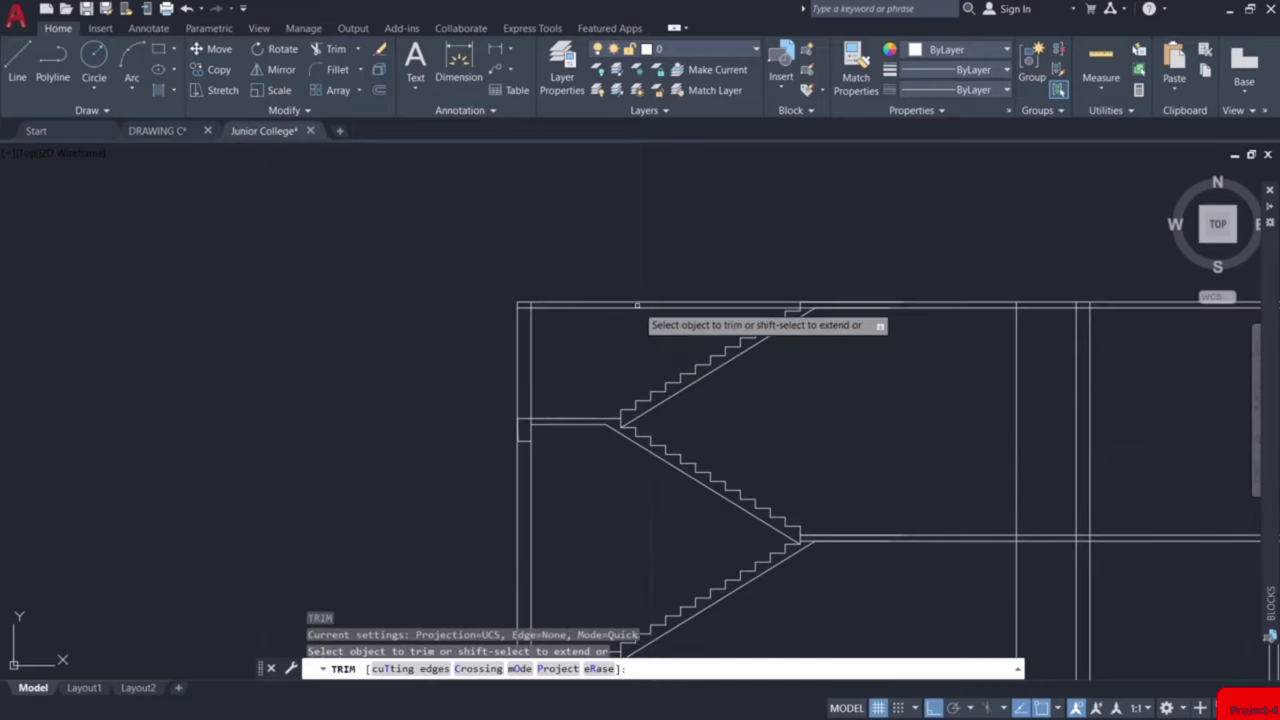
{"action": "left_click", "coordinate": [649, 282]}
{"action": "left_click", "coordinate": [618, 338]}
{"action": "key", "text": "Return"}
{"action": "scroll", "coordinate": [515, 306], "scroll_direction": "up", "scroll_amount": 5}
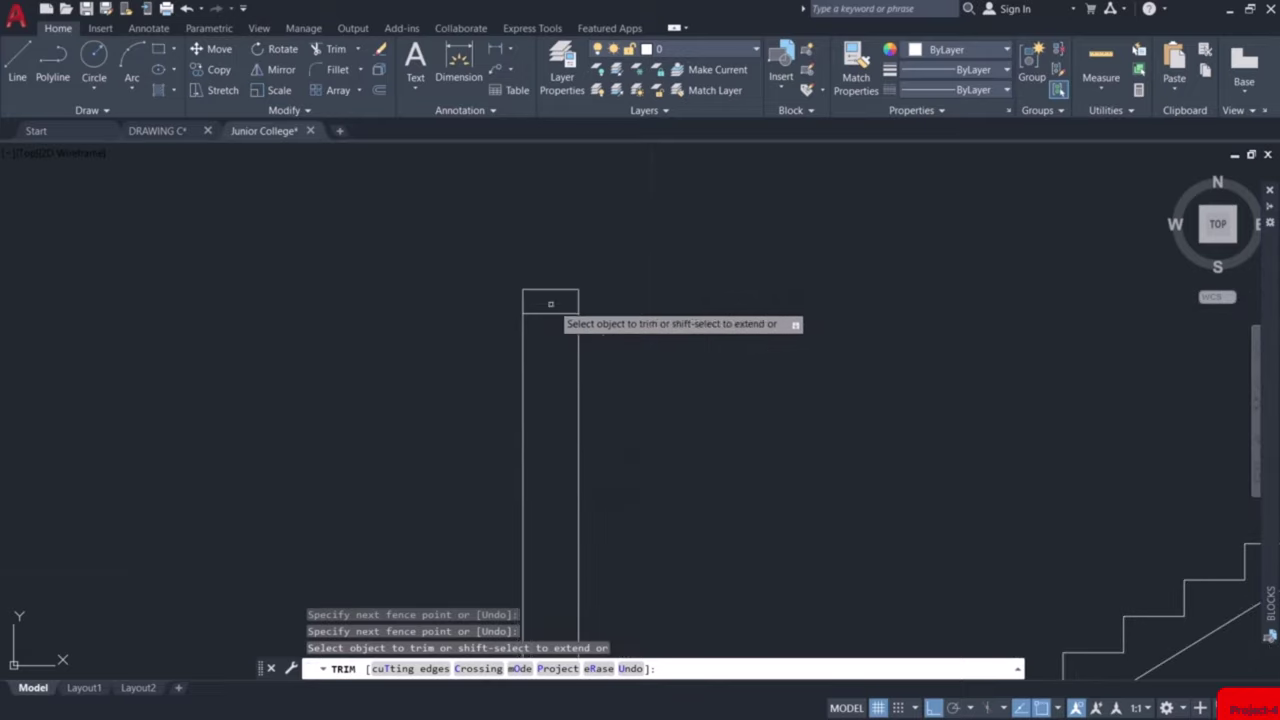
{"action": "key", "text": "Return"}
{"action": "key", "text": "Escape"}
{"action": "scroll", "coordinate": [563, 334], "scroll_direction": "down", "scroll_amount": 5}
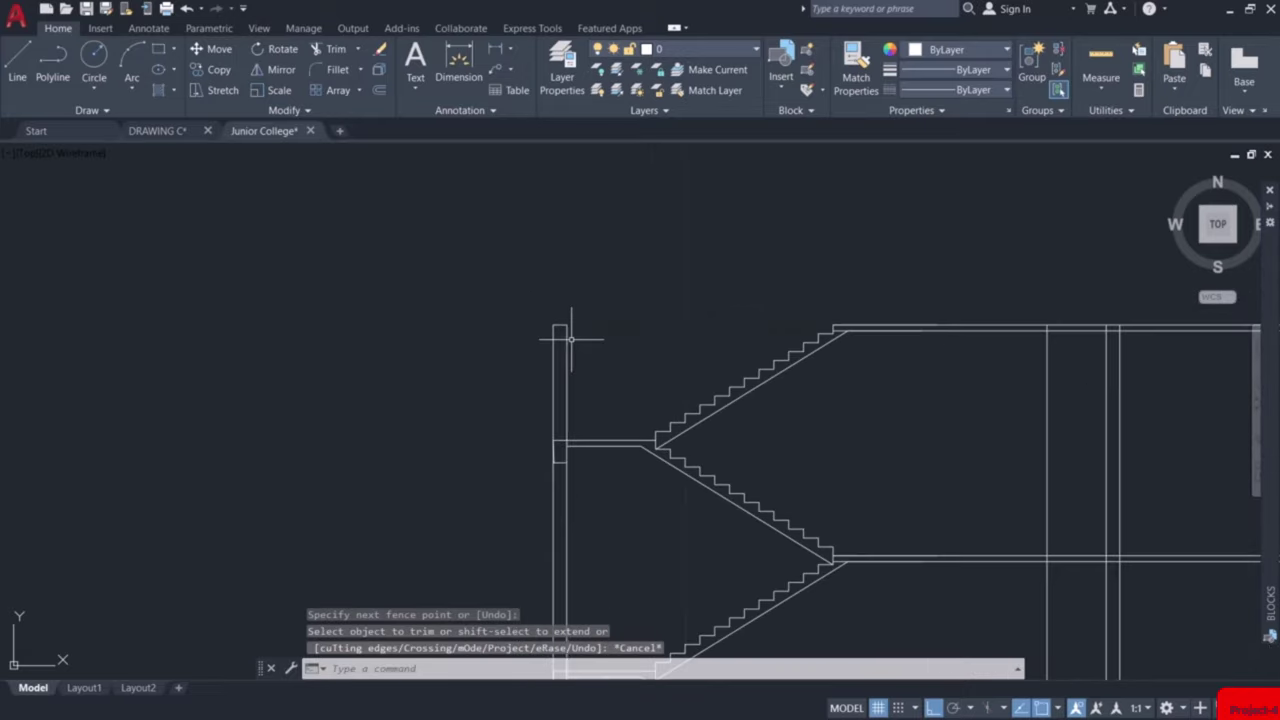
Examine where section line X-X crosses the windows and walls in the ground floor plan, from the staircase to the staff room
{"action": "scroll", "coordinate": [650, 350], "scroll_direction": "up", "scroll_amount": 1}
{"action": "scroll", "coordinate": [1017, 463], "scroll_direction": "down", "scroll_amount": 1}
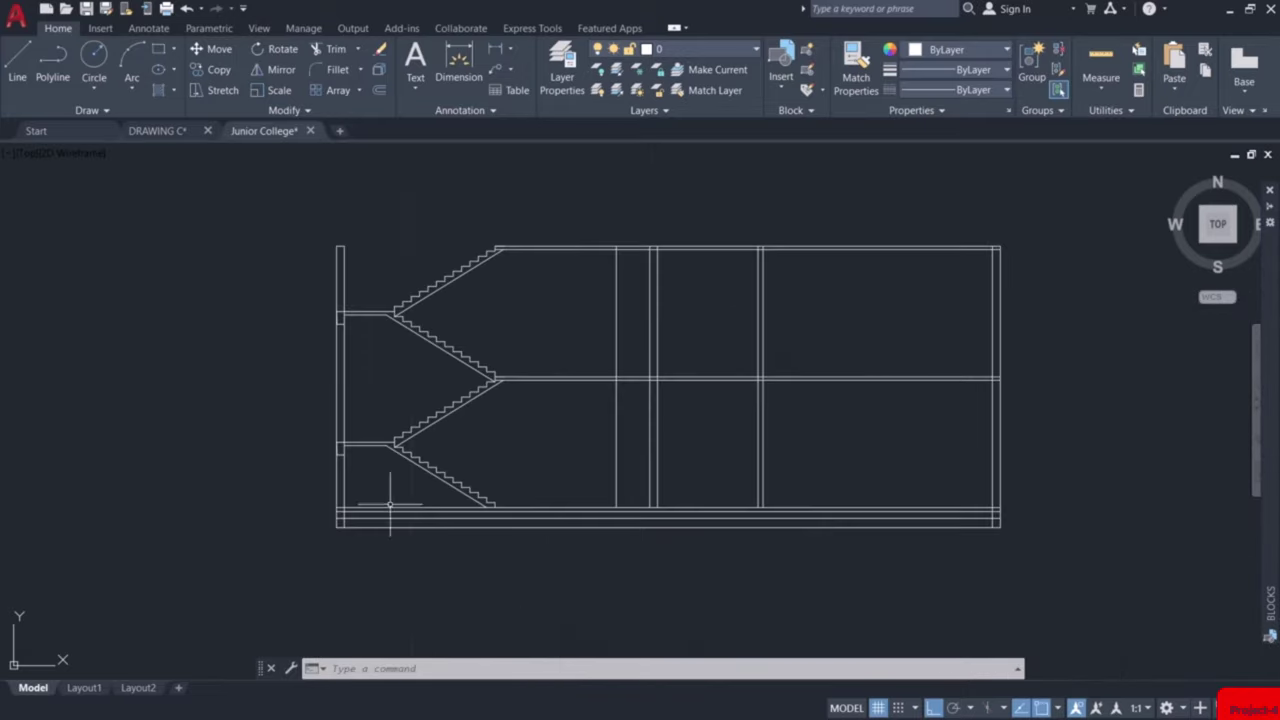
{"action": "scroll", "coordinate": [620, 420], "scroll_direction": "down", "scroll_amount": 4}
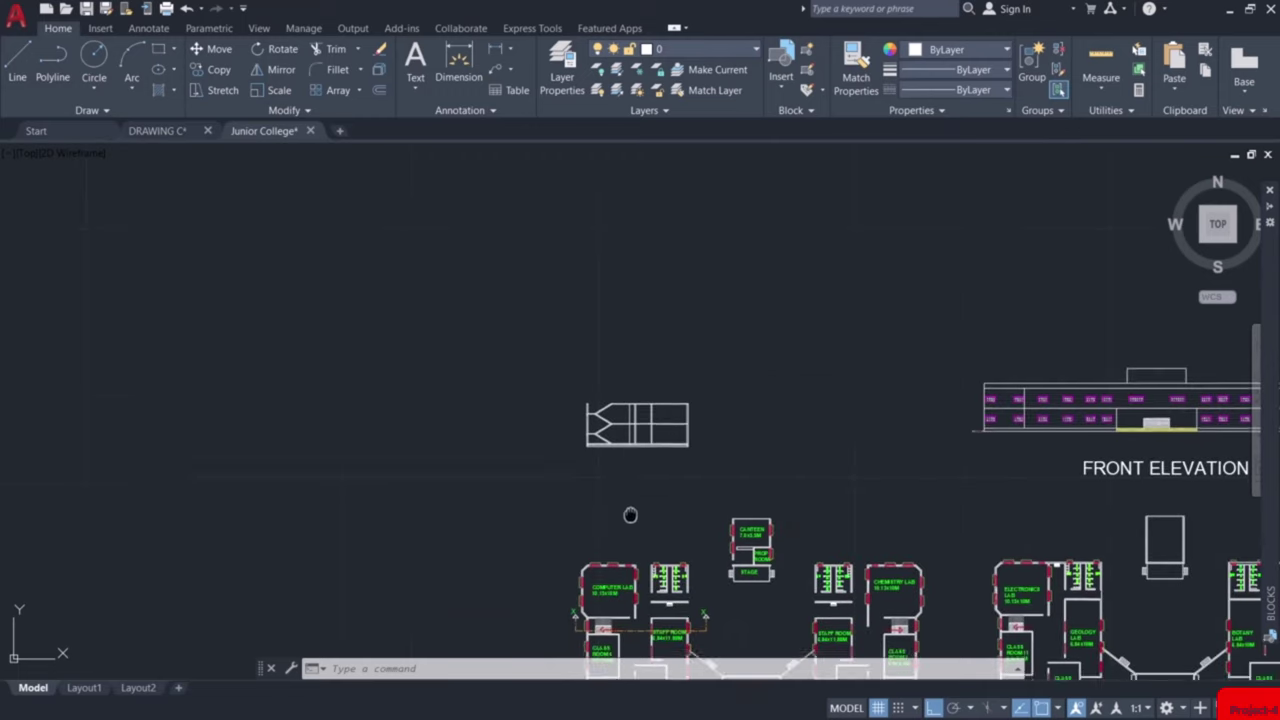
{"action": "middle_click_drag", "start_coordinate": [631, 514], "coordinate": [624, 365]}
{"action": "scroll", "coordinate": [596, 507], "scroll_direction": "up", "scroll_amount": 10}
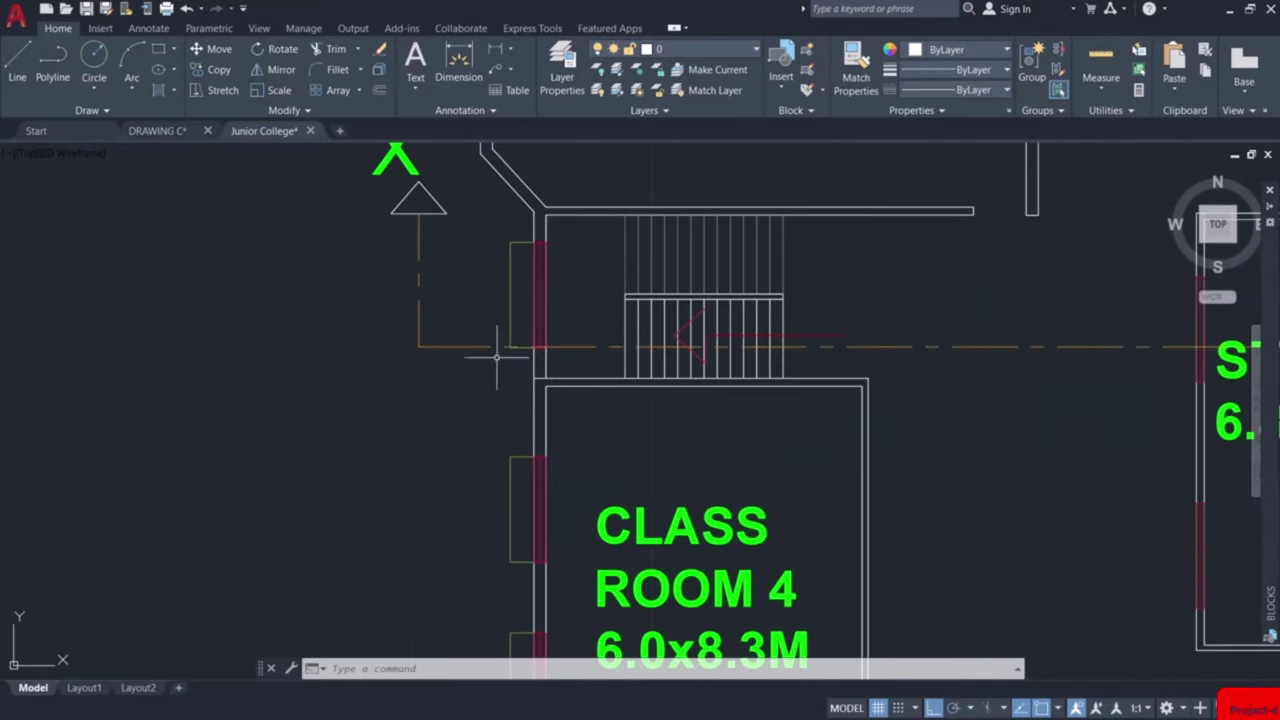
{"action": "middle_click_drag", "start_coordinate": [894, 345], "coordinate": [155, 342]}
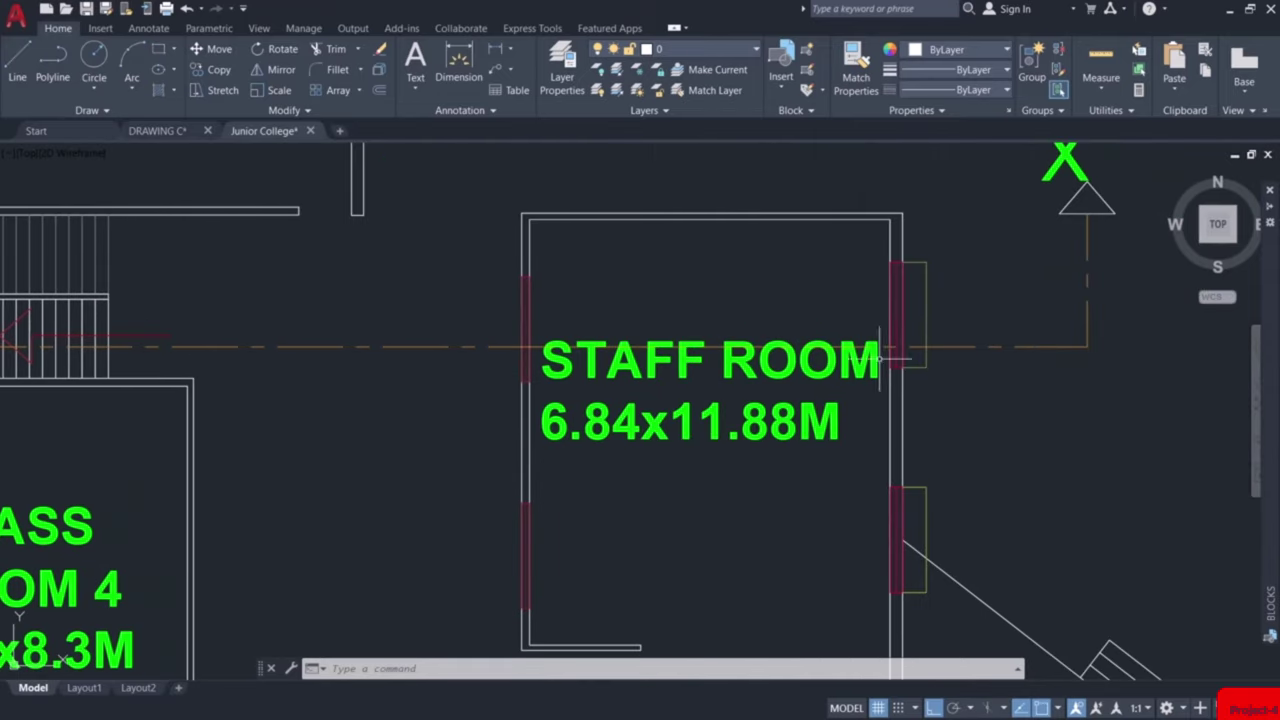
{"action": "scroll", "coordinate": [760, 391], "scroll_direction": "down", "scroll_amount": 4}
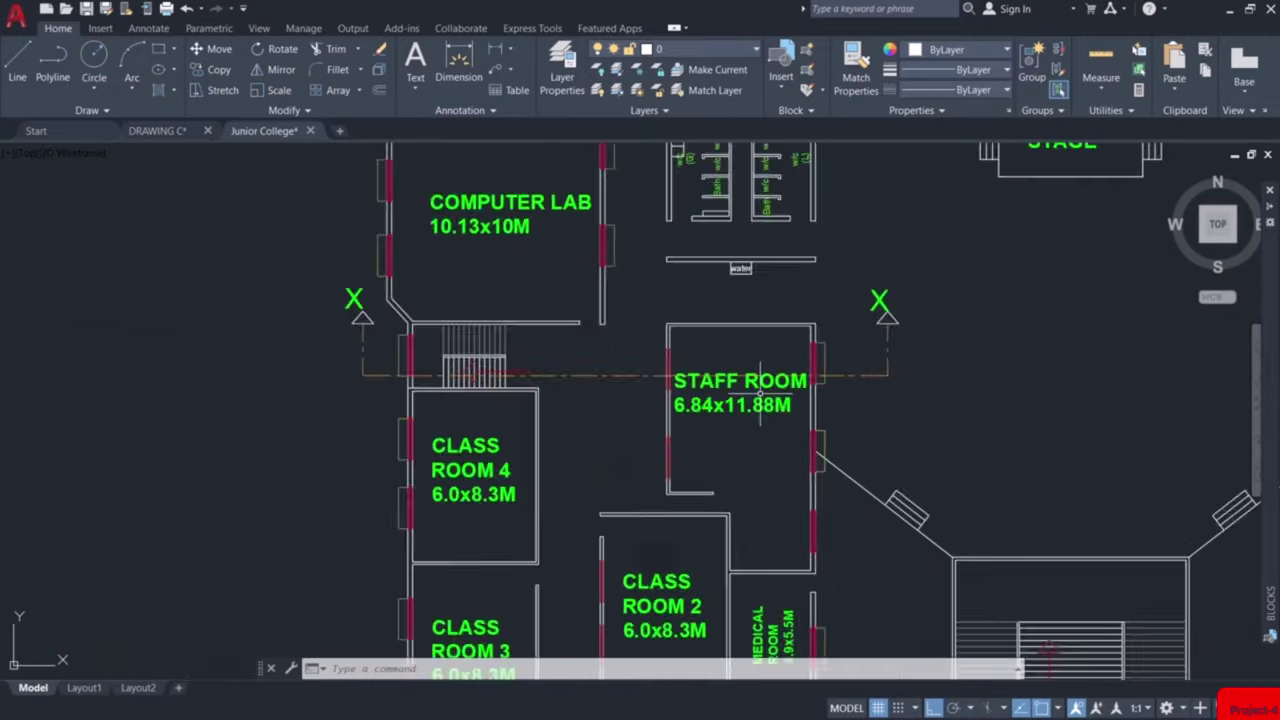
{"action": "scroll", "coordinate": [760, 391], "scroll_direction": "down", "scroll_amount": 3}
{"action": "middle_click_drag", "start_coordinate": [642, 202], "coordinate": [650, 553]}
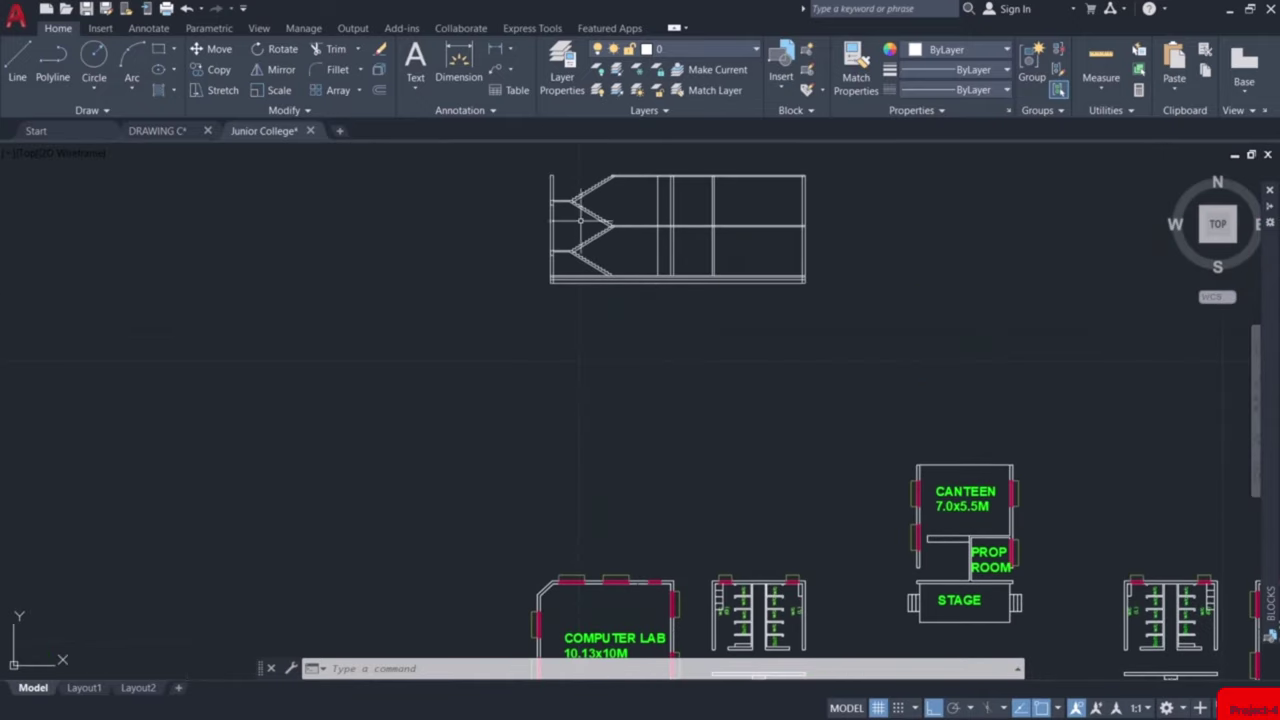
{"action": "scroll", "coordinate": [592, 232], "scroll_direction": "up", "scroll_amount": 4}
{"action": "key", "text": "l"}
{"action": "key", "text": "Return"}
{"action": "key", "text": "Escape"}
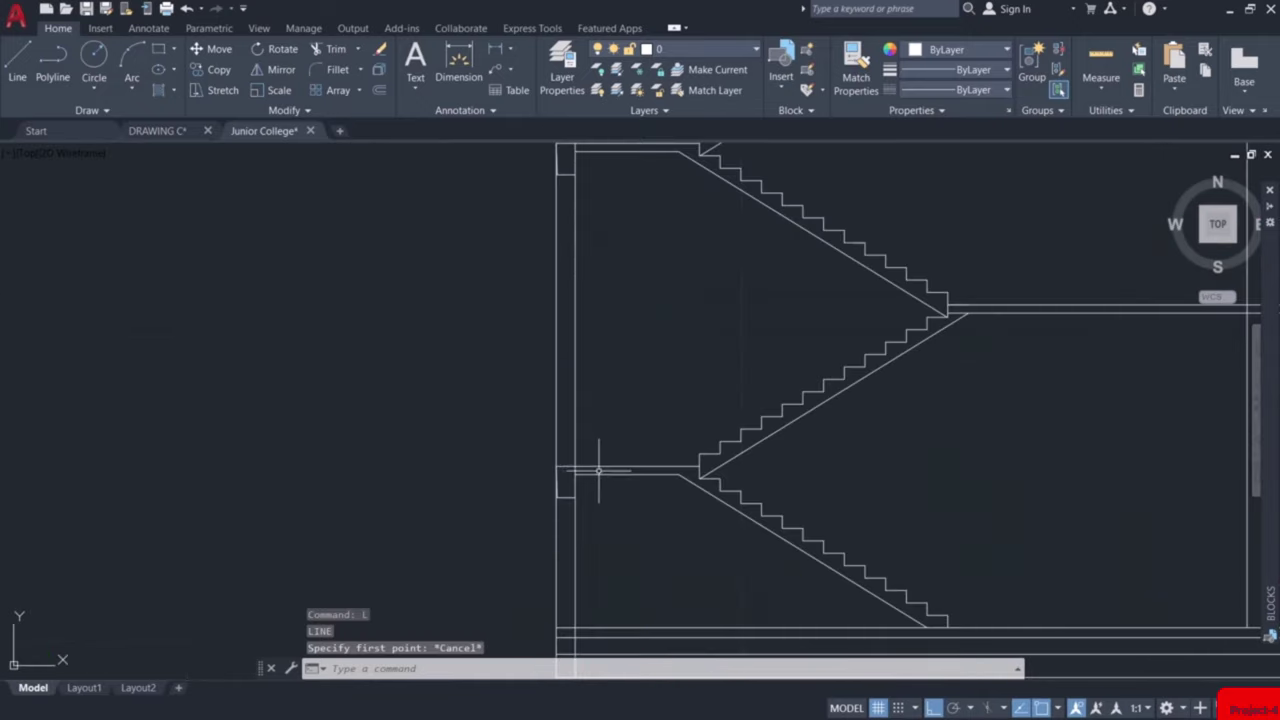
Draw a line 1.2 up the left wall's outer face from the lower landing's top level and across the wall's thickness
{"action": "type", "text": "l"}
{"action": "key", "text": "Return"}
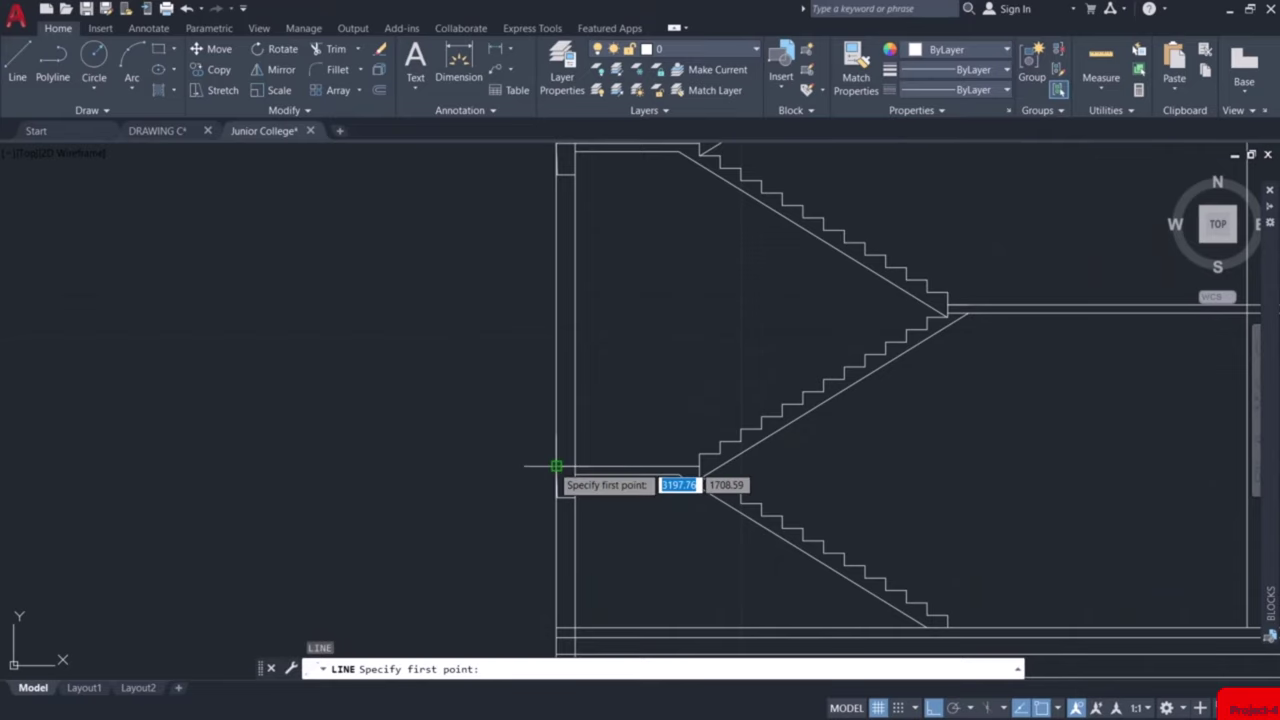
{"action": "left_click", "coordinate": [556, 464]}
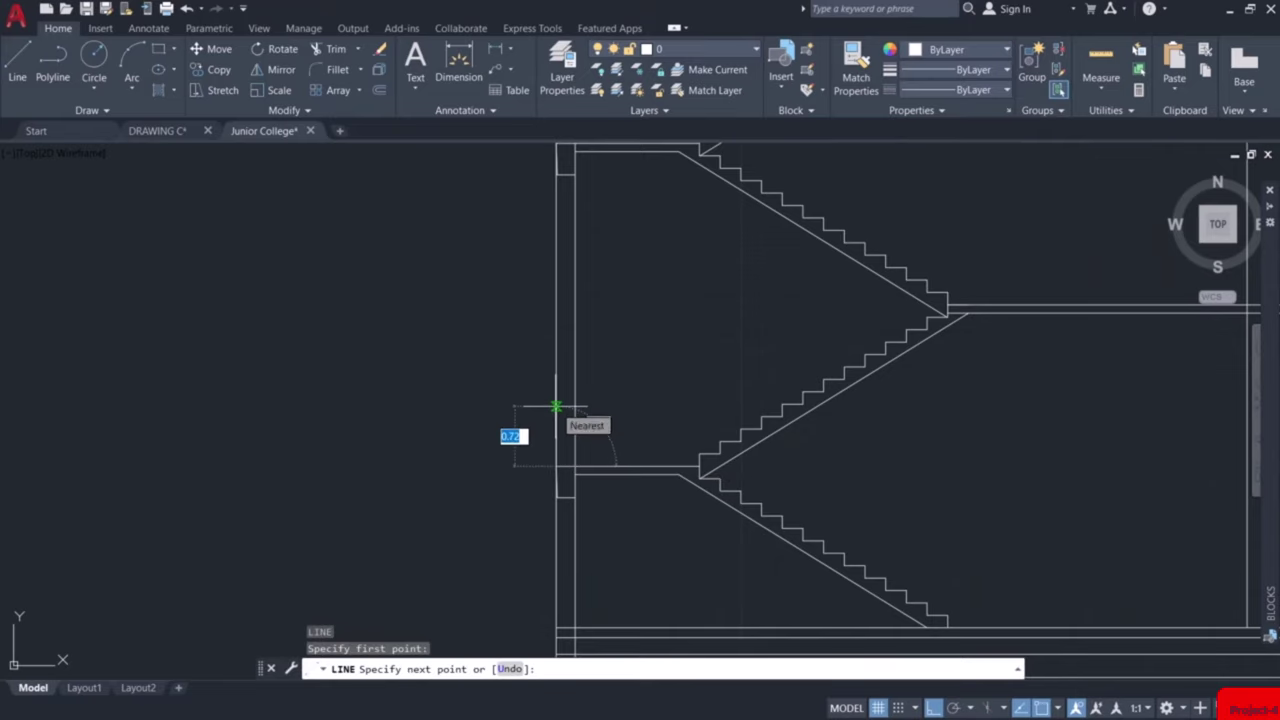
{"action": "type", "text": "1.2"}
{"action": "key", "text": "Return"}
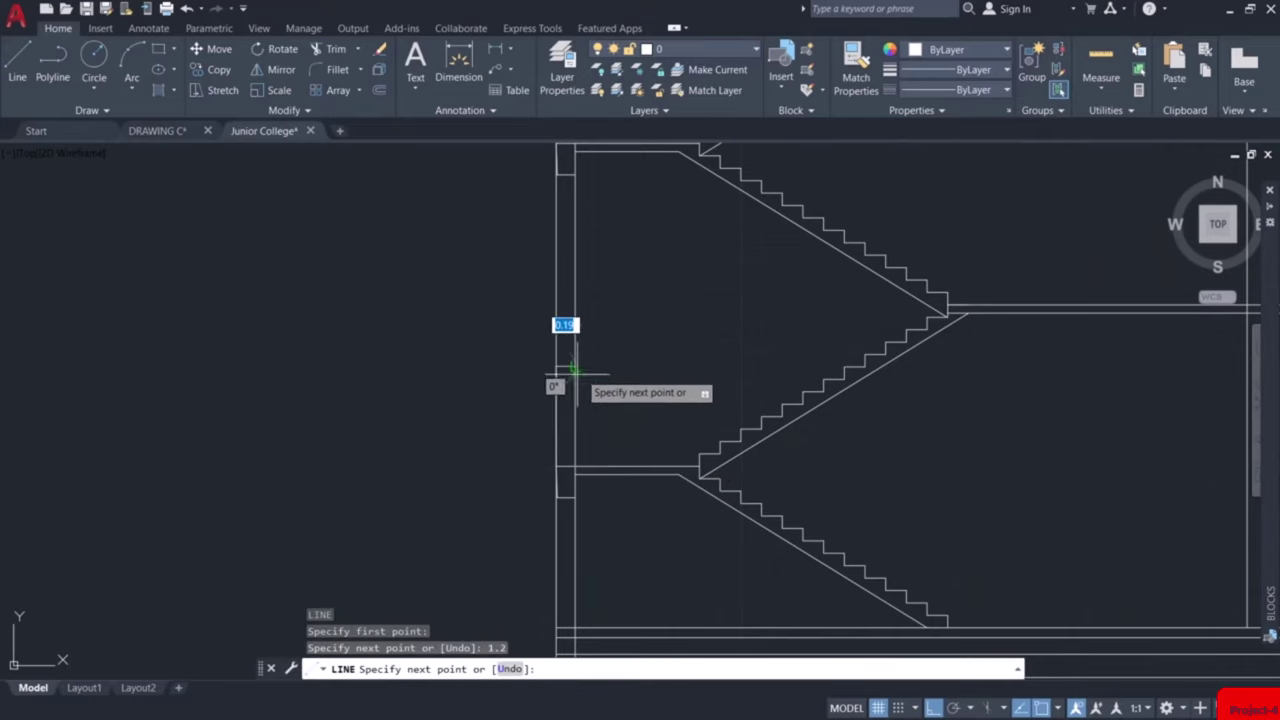
{"action": "left_click", "coordinate": [577, 366]}
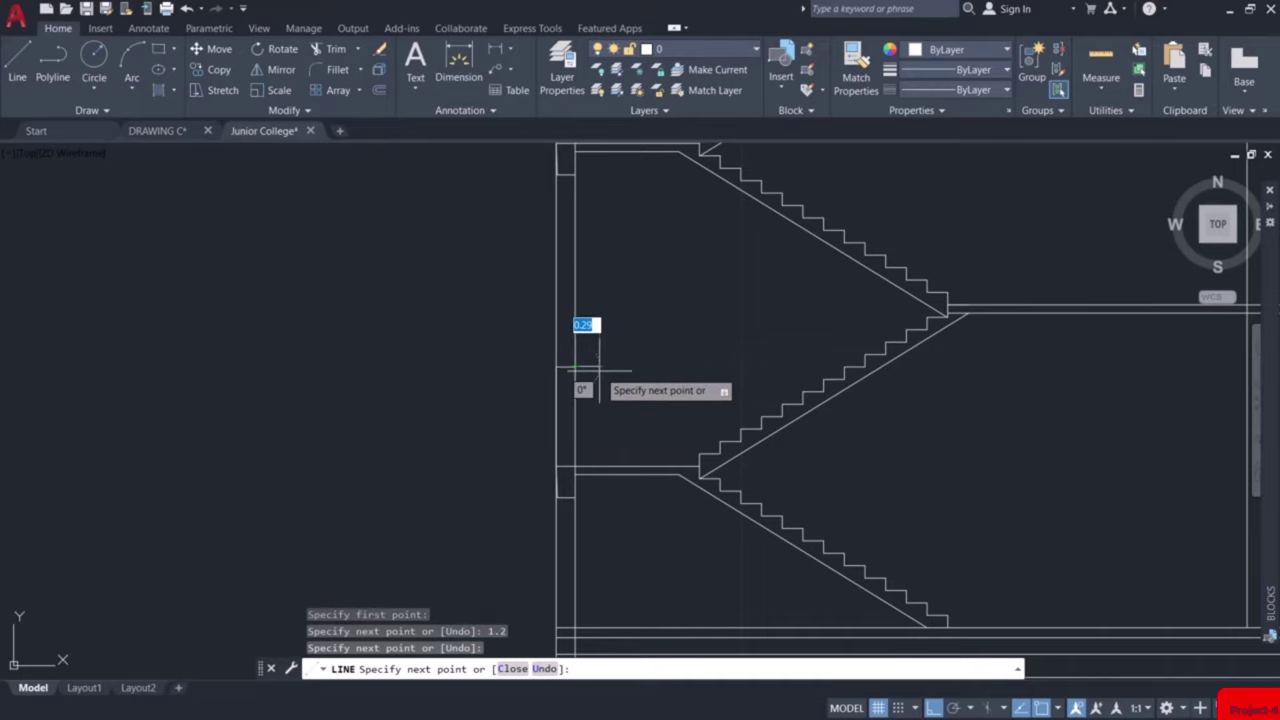
{"action": "key", "text": "Escape"}
{"action": "scroll", "coordinate": [565, 357], "scroll_direction": "up", "scroll_amount": 2}
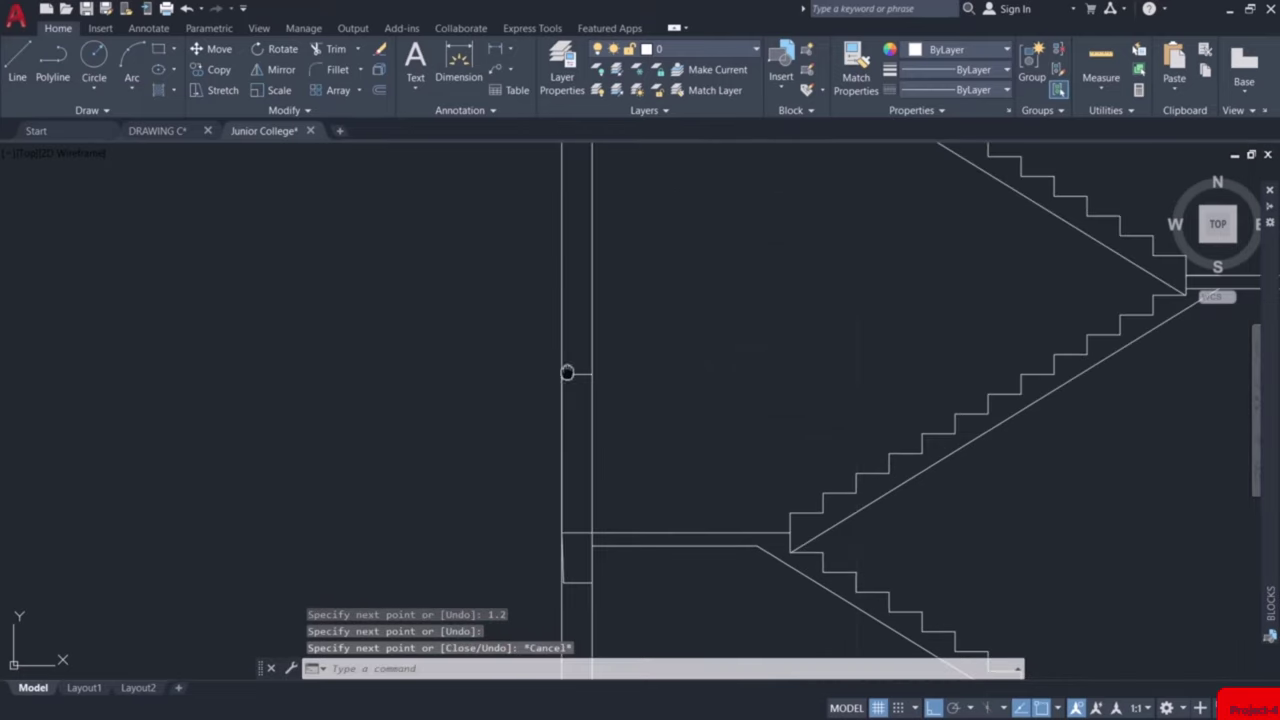
Offset the line across the left wall's thickness above the lower landing 1.2 upward
{"action": "middle_click_drag", "start_coordinate": [567, 373], "coordinate": [545, 468]}
{"action": "type", "text": "o"}
{"action": "key", "text": "Return"}
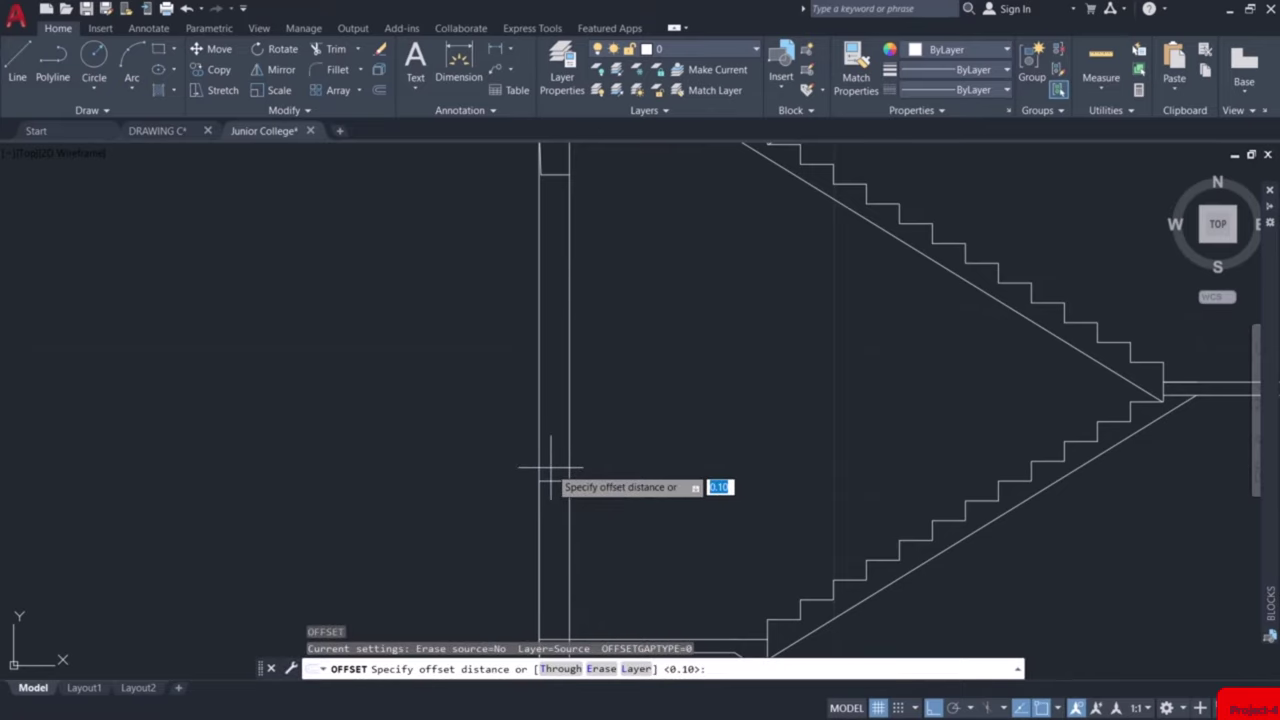
{"action": "type", "text": "1.2"}
{"action": "key", "text": "Return"}
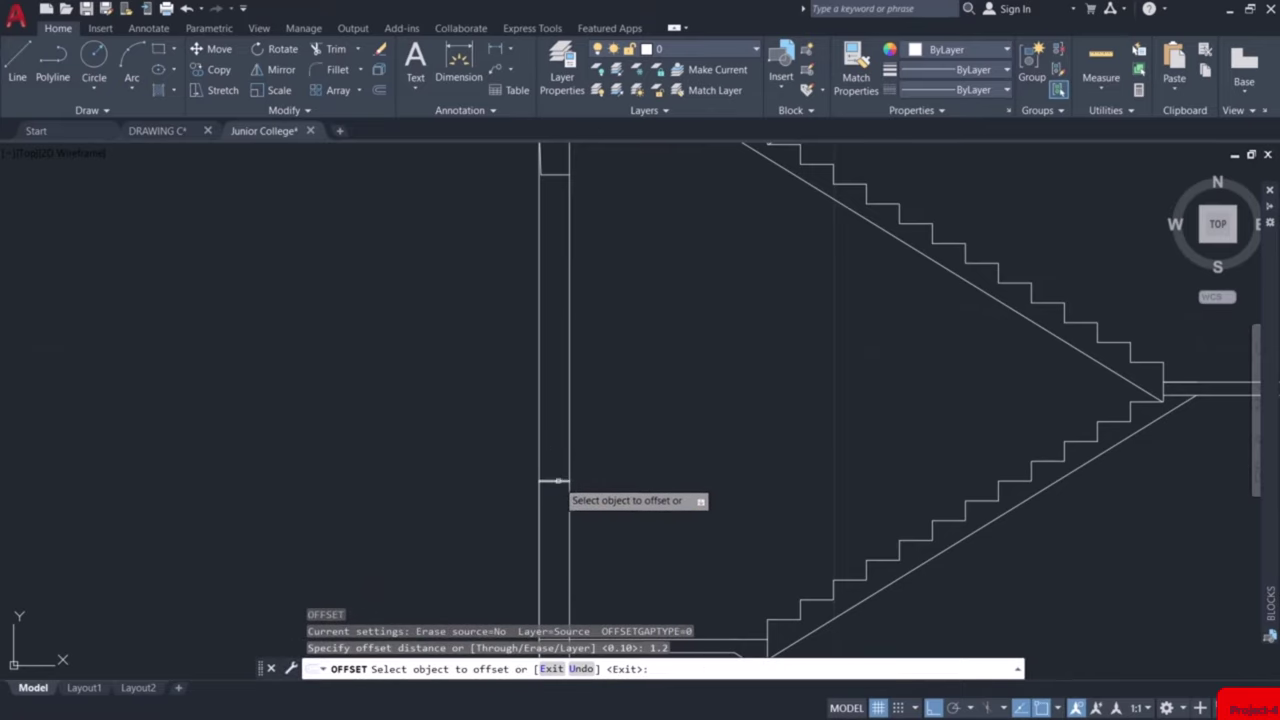
{"action": "left_click", "coordinate": [557, 480]}
{"action": "left_click", "coordinate": [566, 421]}
{"action": "key", "text": "Escape"}
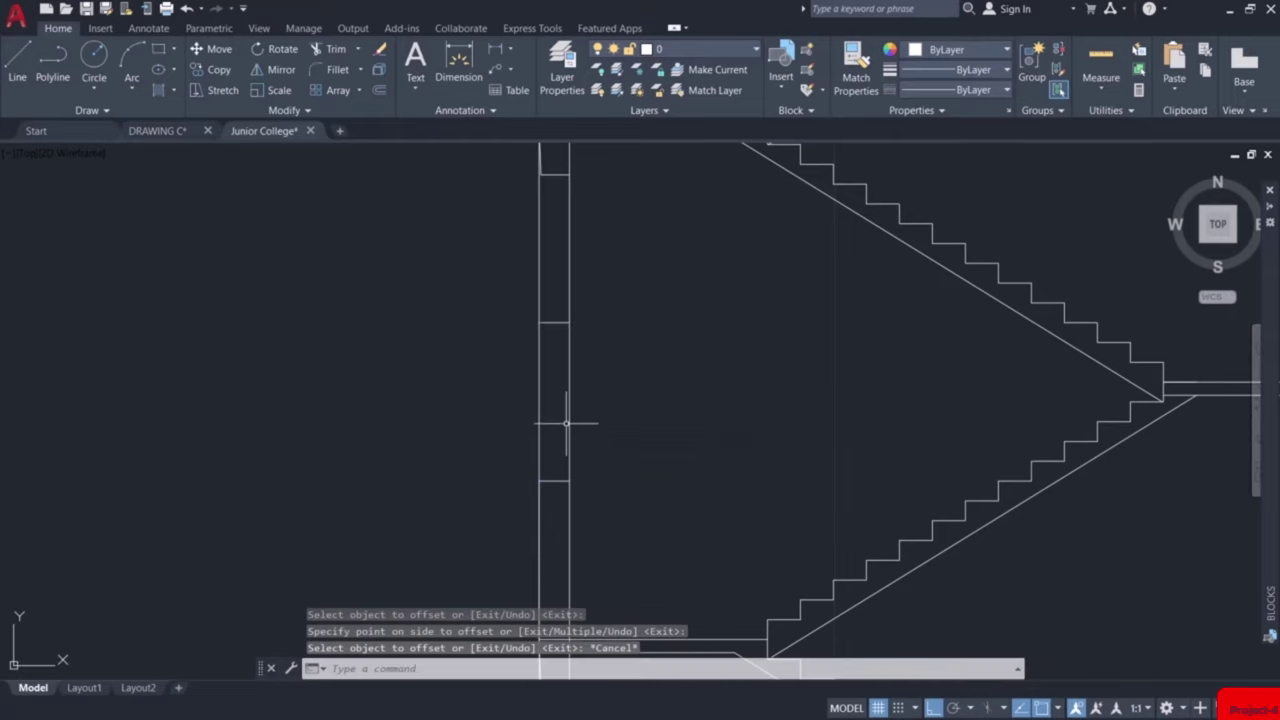
Draw a rectangle across the left wall's thickness between the two lines marking the window's sill and head
{"action": "type", "text": "rec"}
{"action": "key", "text": "Return"}
{"action": "left_click", "coordinate": [539, 322]}
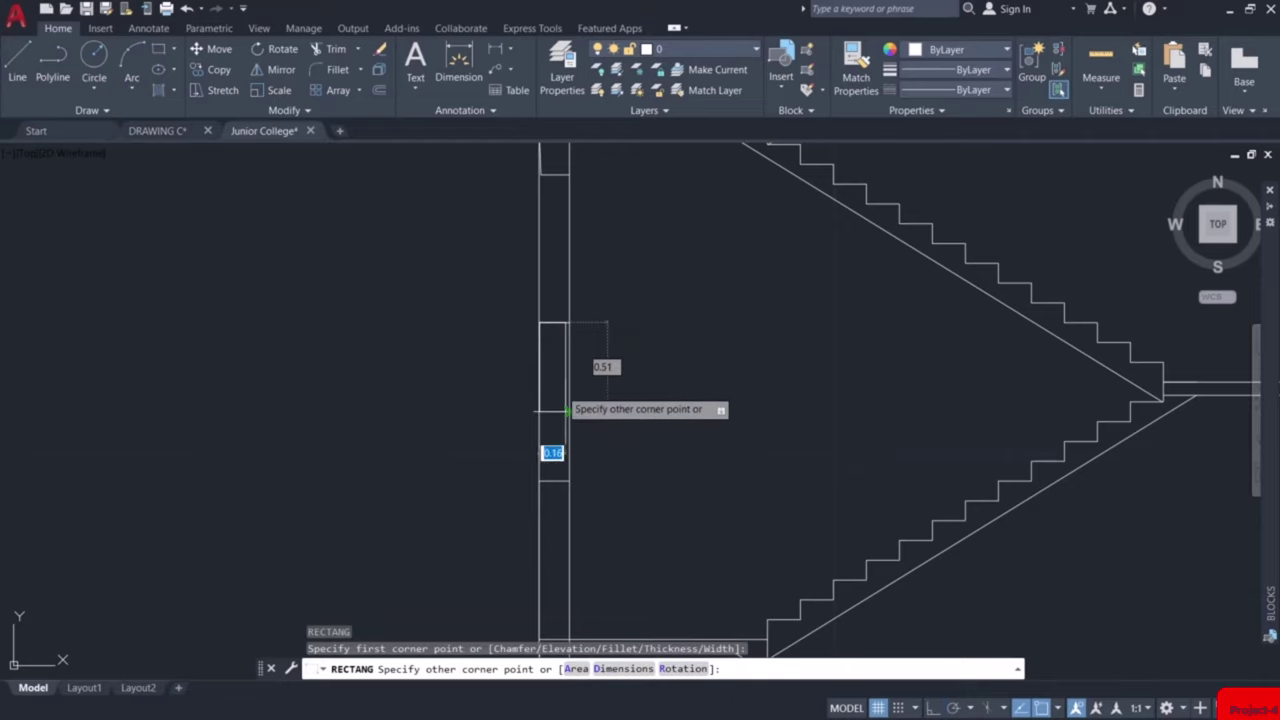
{"action": "left_click", "coordinate": [571, 480]}
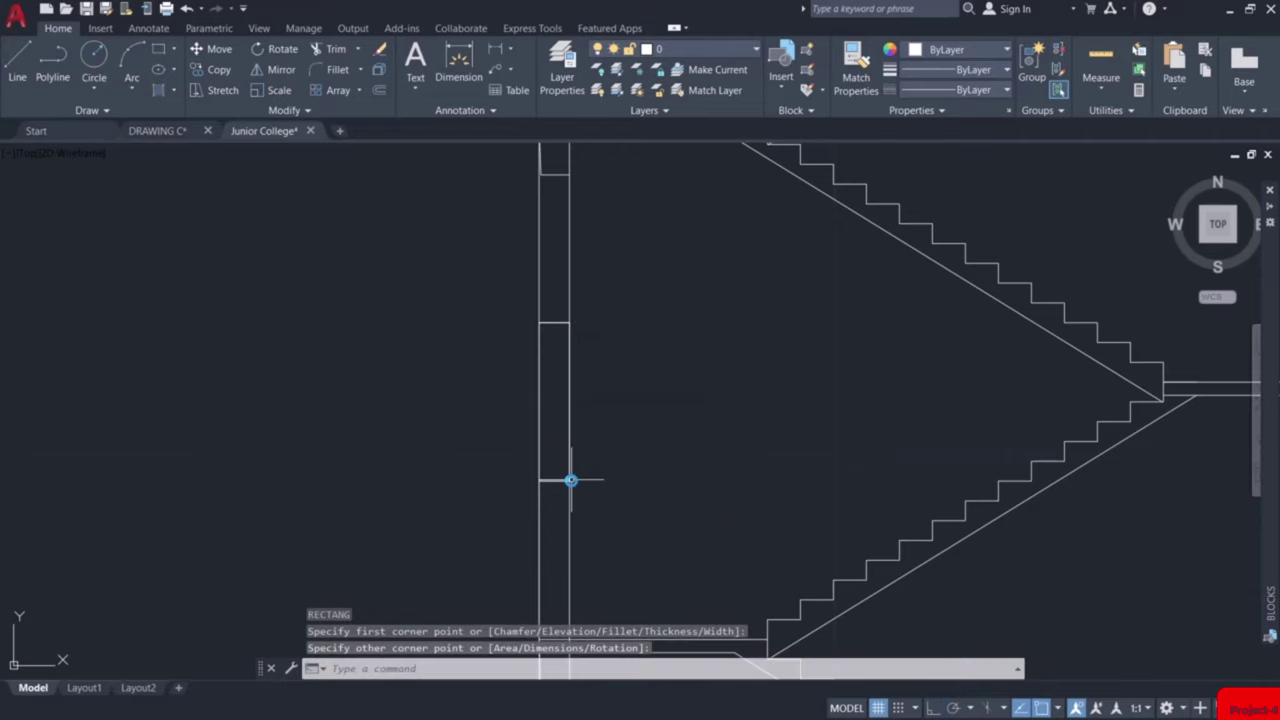
{"action": "key", "text": "Escape"}
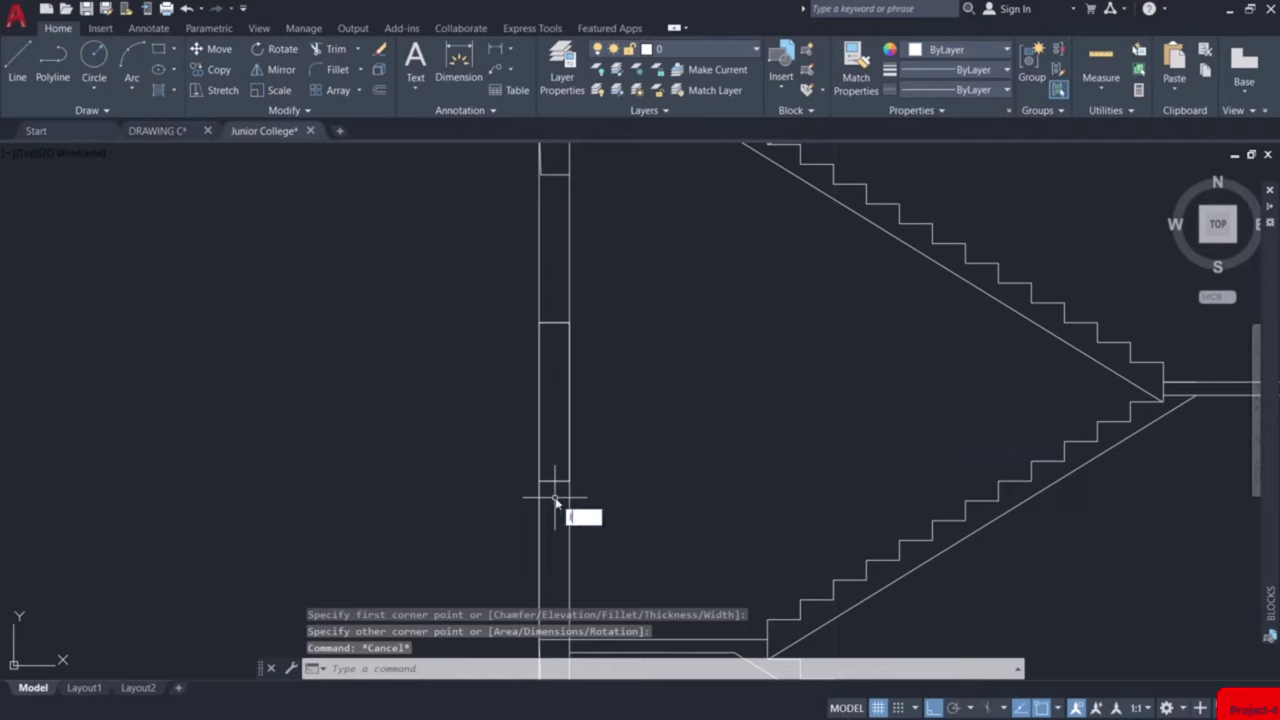
Draw a vertical centre line through the window rectangle in the left wall, from its sill to its head
{"action": "type", "text": "l"}
{"action": "key", "text": "Return"}
{"action": "left_click", "coordinate": [555, 480]}
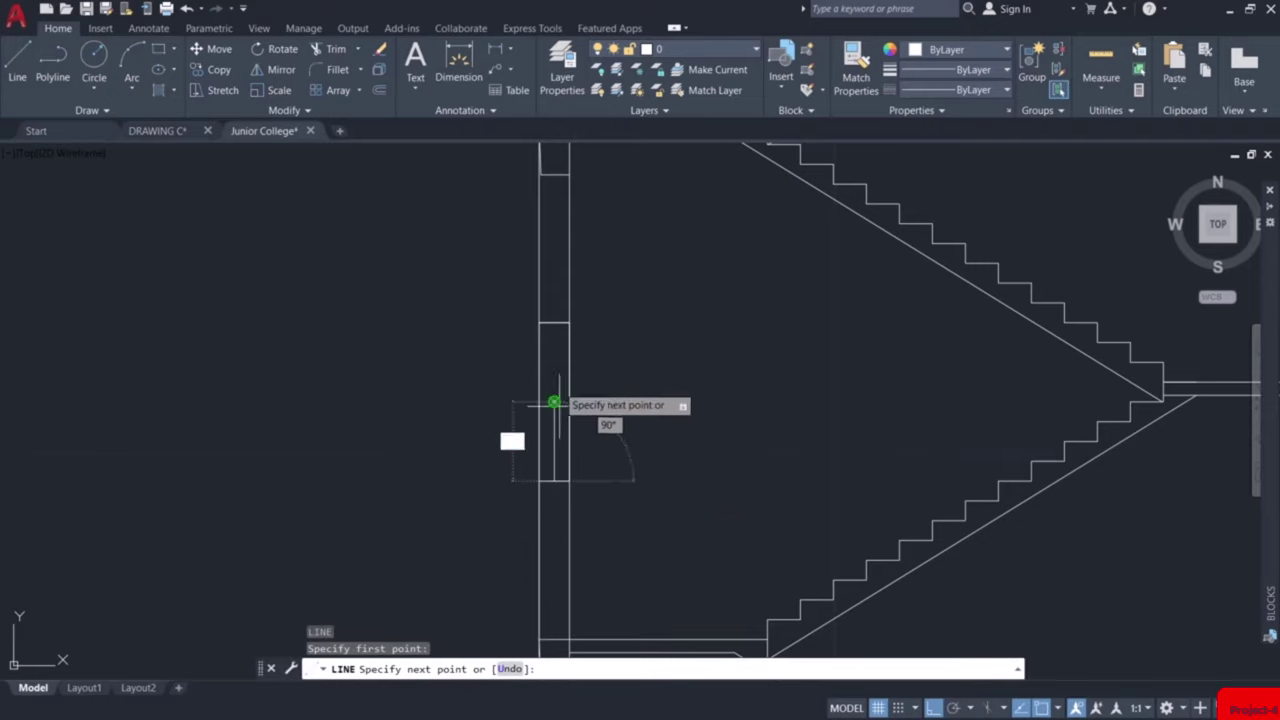
{"action": "left_click", "coordinate": [556, 323]}
{"action": "key", "text": "Escape"}
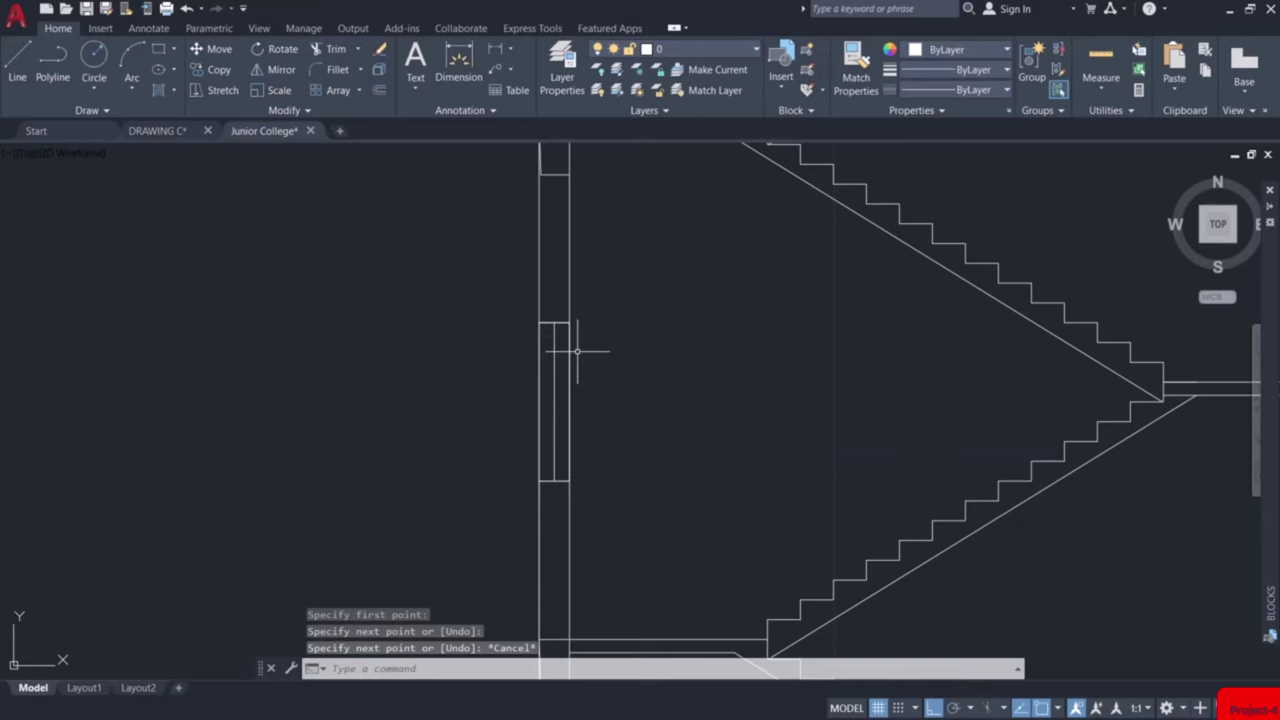
Draw a sunshade projecting 0.45 outward from the window head on the left wall's outer face, 0.08 thick
{"action": "scroll", "coordinate": [577, 351], "scroll_direction": "down", "scroll_amount": 5}
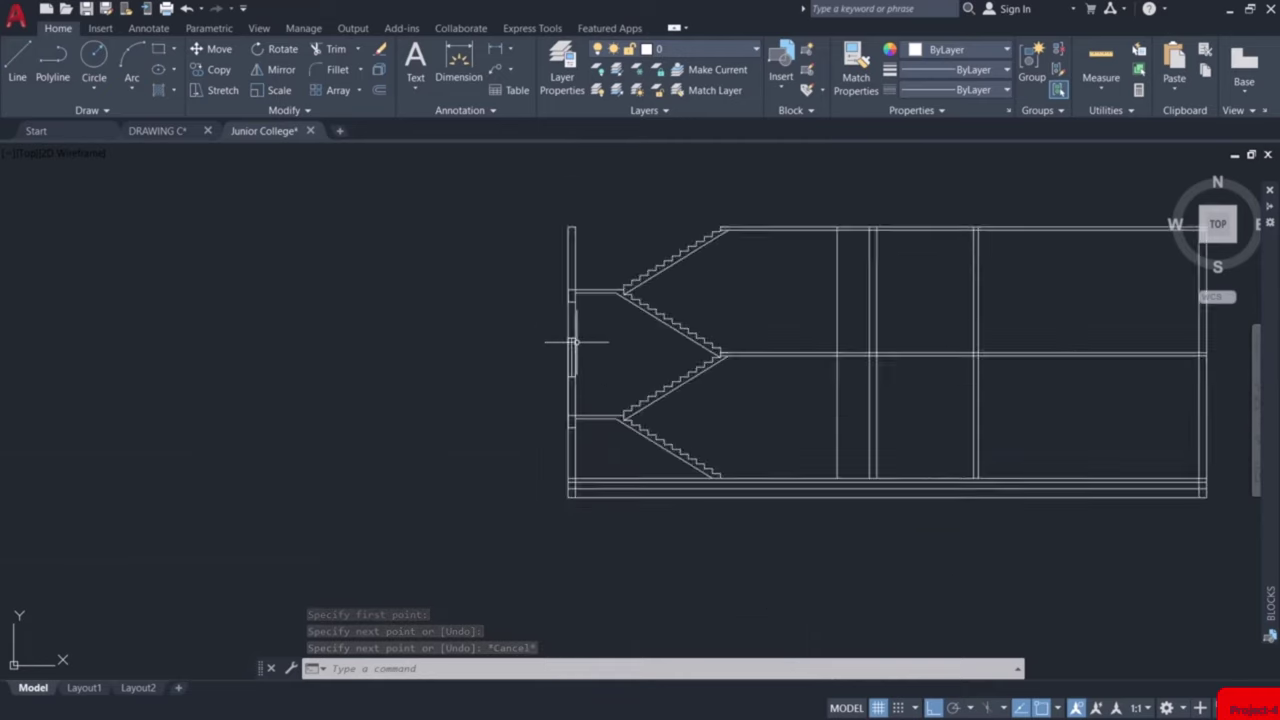
{"action": "scroll", "coordinate": [580, 400], "scroll_direction": "down", "scroll_amount": 2}
{"action": "scroll", "coordinate": [606, 531], "scroll_direction": "up", "scroll_amount": 10}
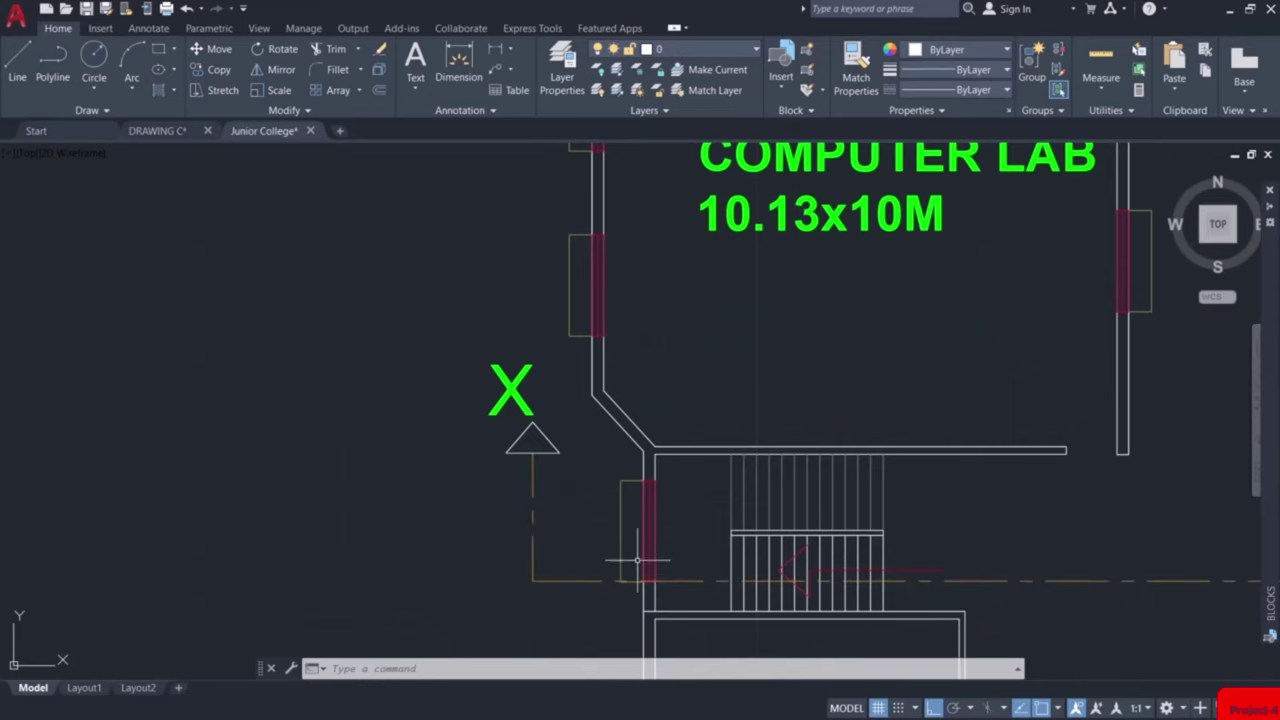
{"action": "scroll", "coordinate": [637, 560], "scroll_direction": "down", "scroll_amount": 3}
{"action": "scroll", "coordinate": [614, 362], "scroll_direction": "up", "scroll_amount": 8}
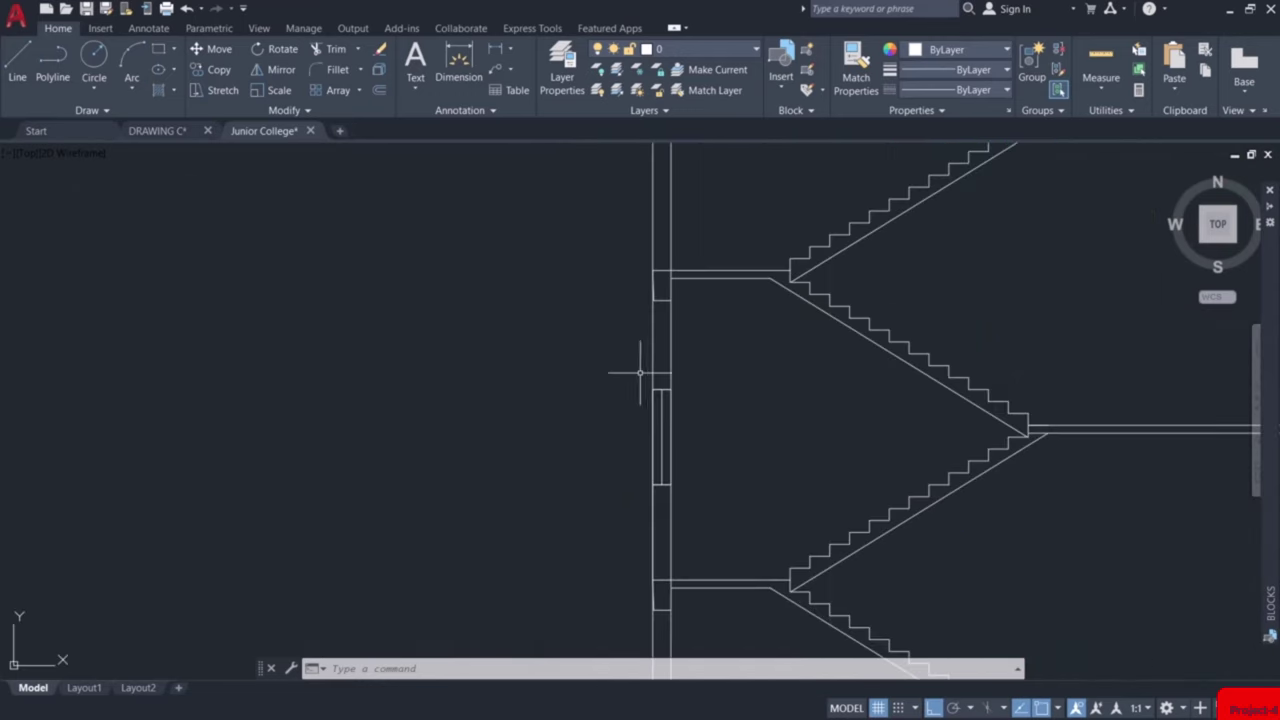
{"action": "scroll", "coordinate": [645, 378], "scroll_direction": "up", "scroll_amount": 2}
{"action": "type", "text": "l"}
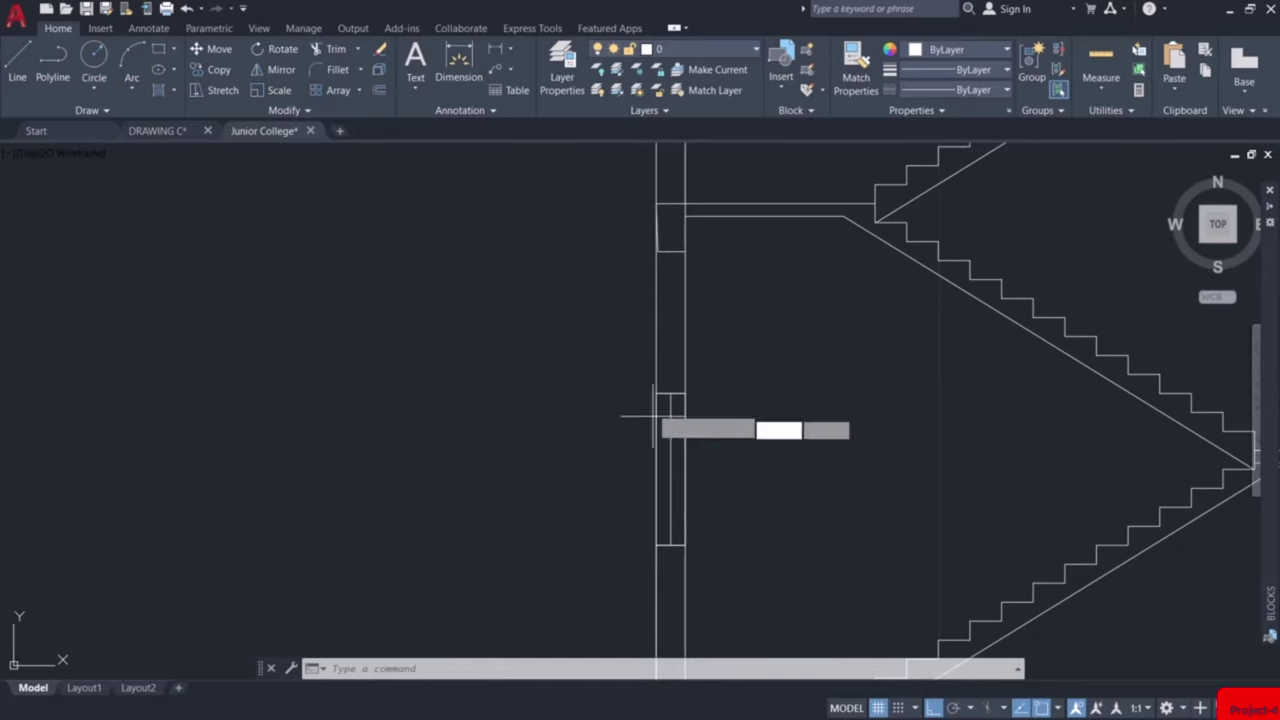
{"action": "key", "text": "Return"}
{"action": "left_click", "coordinate": [656, 393]}
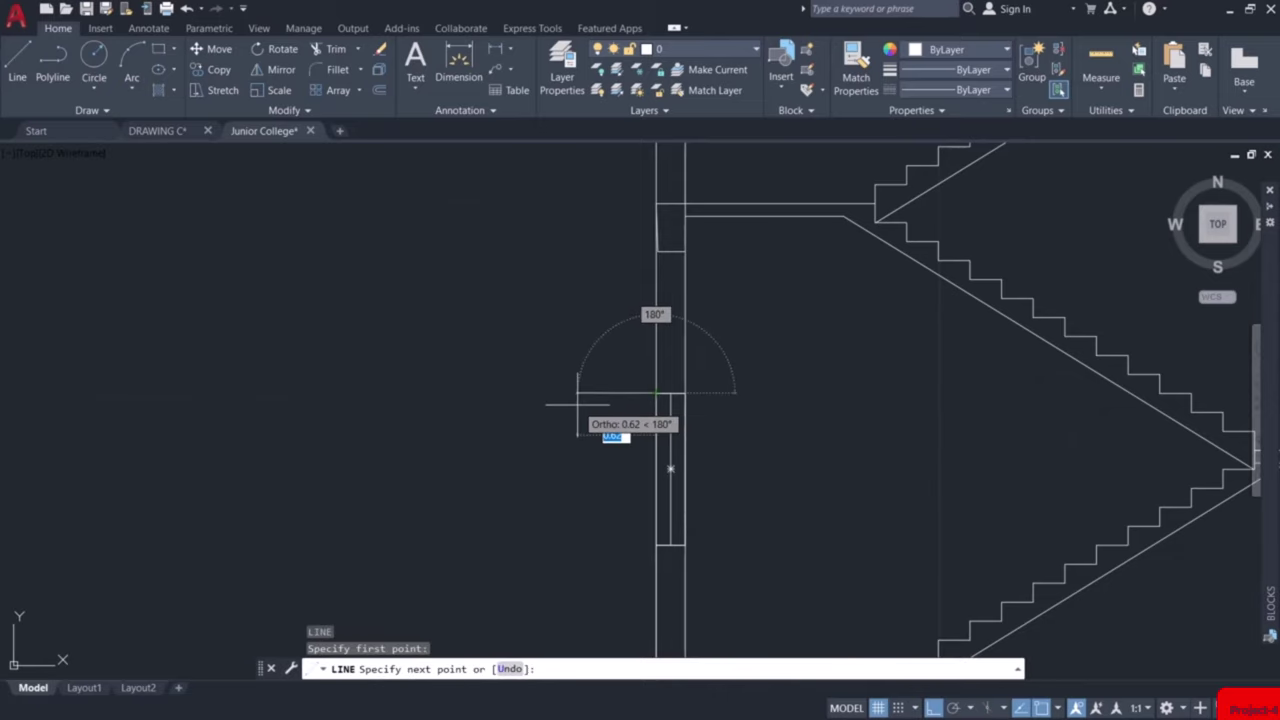
{"action": "type", "text": "0"}
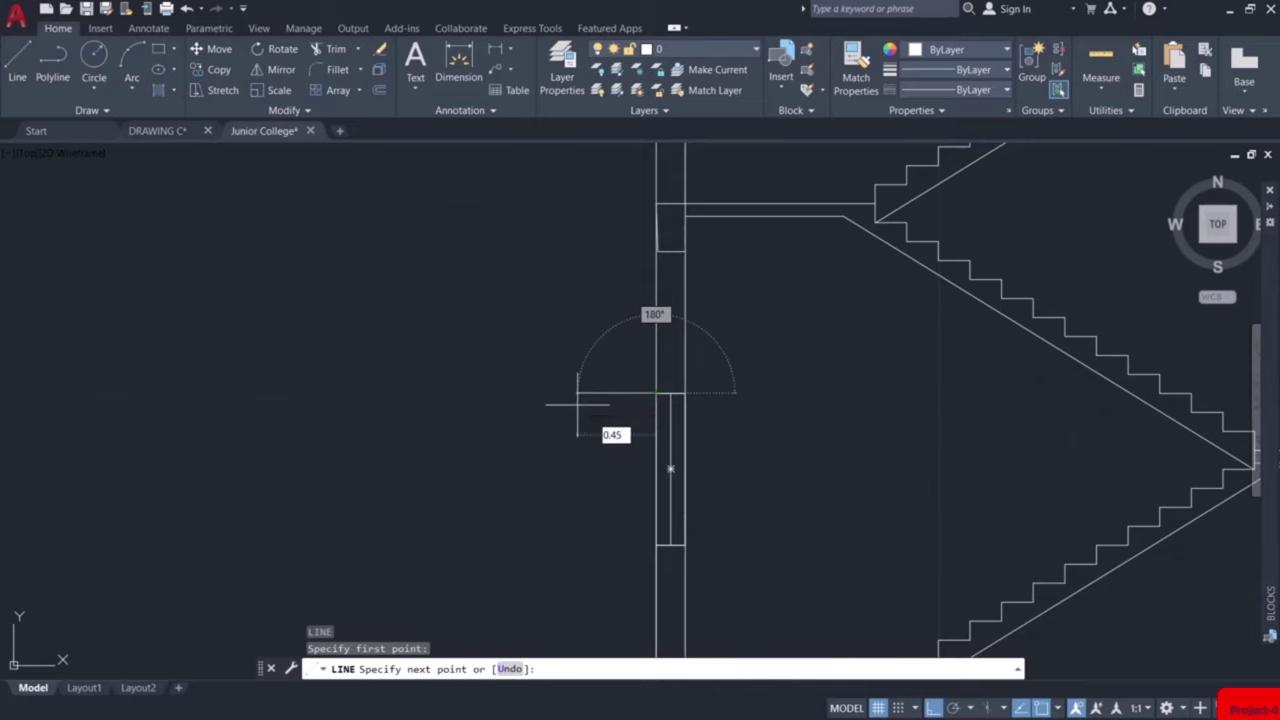
{"action": "type", "text": ".45"}
{"action": "key", "text": "Return"}
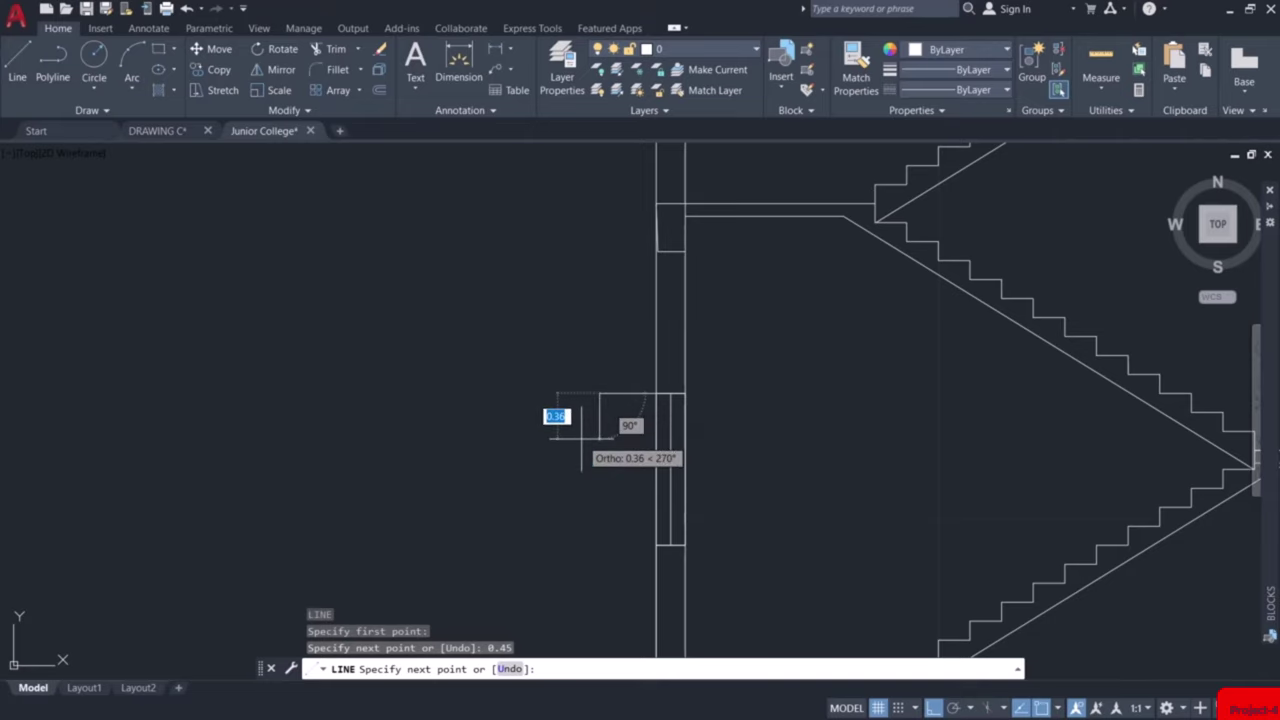
{"action": "type", "text": "08"}
{"action": "key", "text": "Return"}
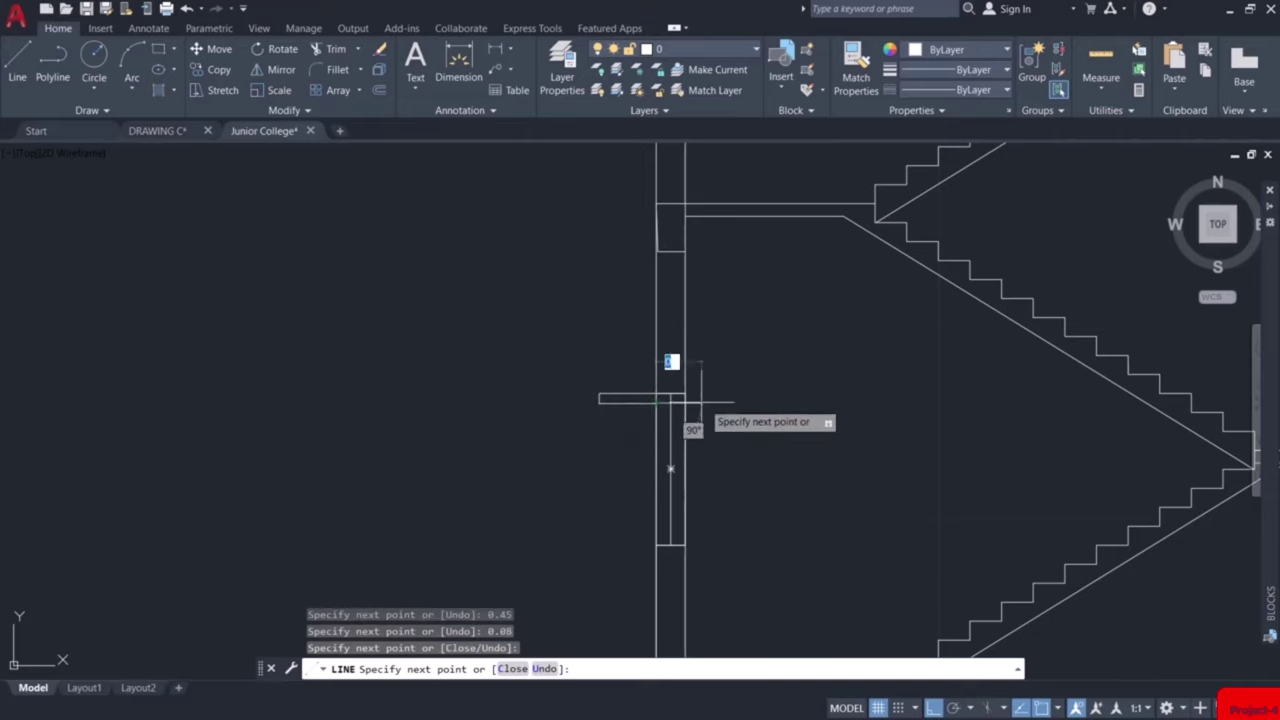
{"action": "key", "text": "Escape"}
Examine the section's windows, sunshades, beams and walls, from the right outer wall to the room over the staircase
{"action": "scroll", "coordinate": [705, 402], "scroll_direction": "down", "scroll_amount": 4}
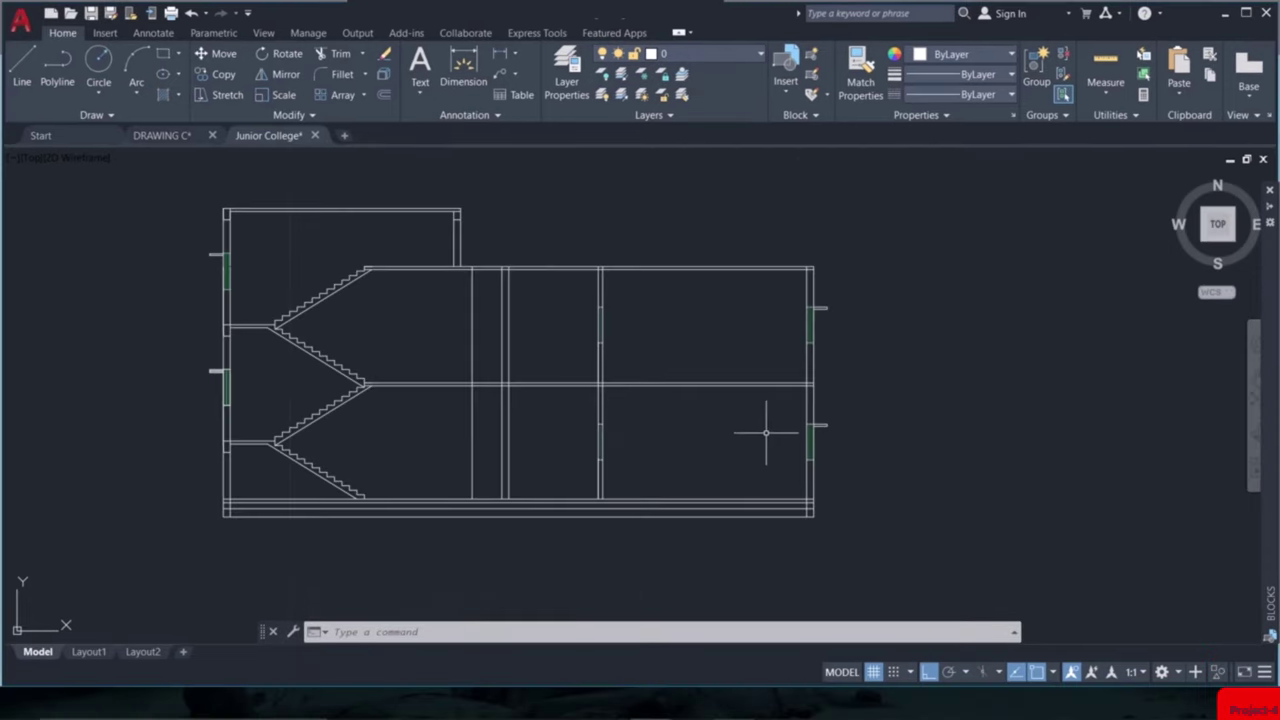
{"action": "scroll", "coordinate": [810, 443], "scroll_direction": "up", "scroll_amount": 5}
{"action": "middle_click_drag", "start_coordinate": [783, 325], "coordinate": [800, 443]}
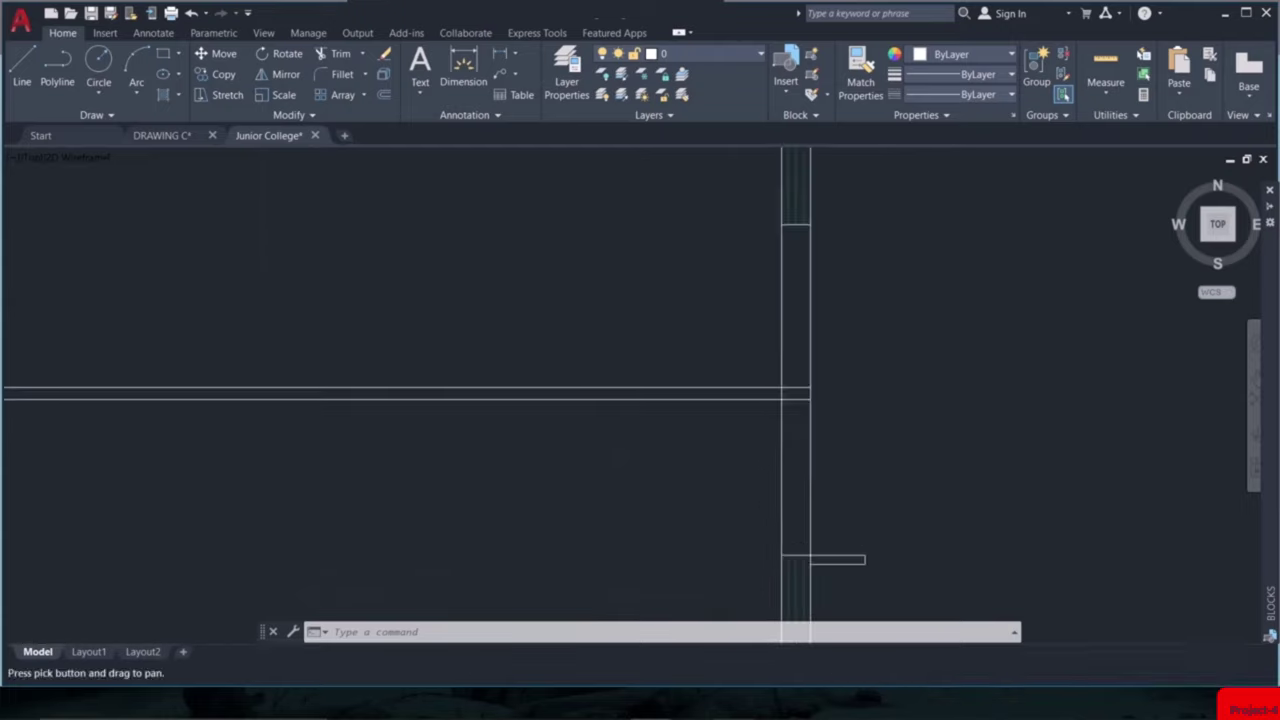
{"action": "scroll", "coordinate": [800, 443], "scroll_direction": "down", "scroll_amount": 2}
{"action": "scroll", "coordinate": [279, 413], "scroll_direction": "down", "scroll_amount": 2}
{"action": "scroll", "coordinate": [279, 413], "scroll_direction": "down", "scroll_amount": 2}
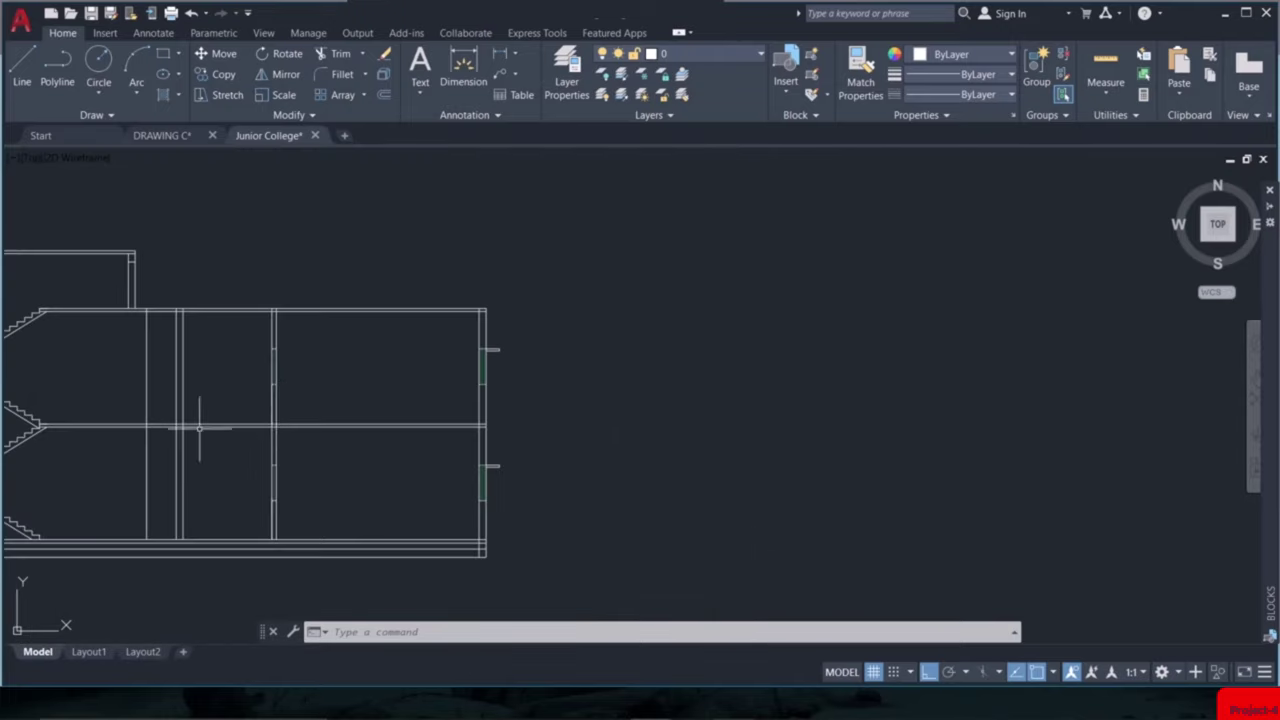
{"action": "middle_click_drag", "start_coordinate": [200, 428], "coordinate": [720, 500]}
{"action": "scroll", "coordinate": [411, 420], "scroll_direction": "up", "scroll_amount": 3}
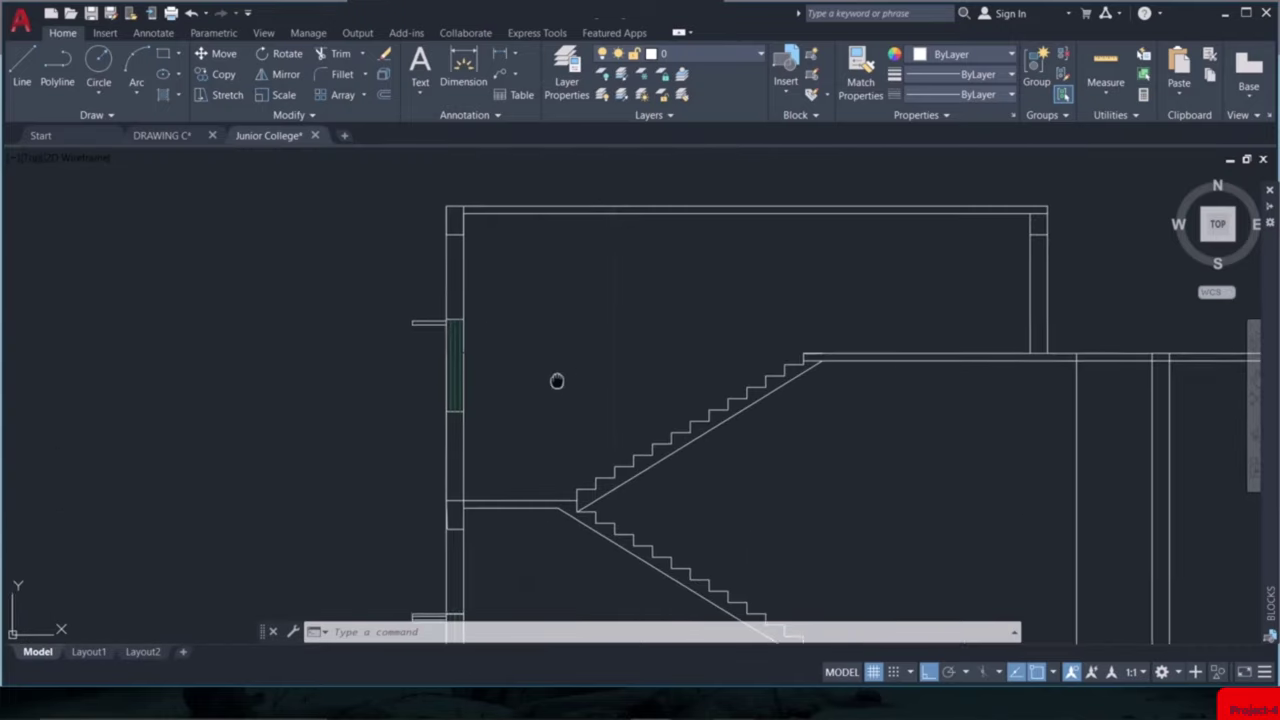
{"action": "middle_click_drag", "start_coordinate": [557, 380], "coordinate": [457, 449]}
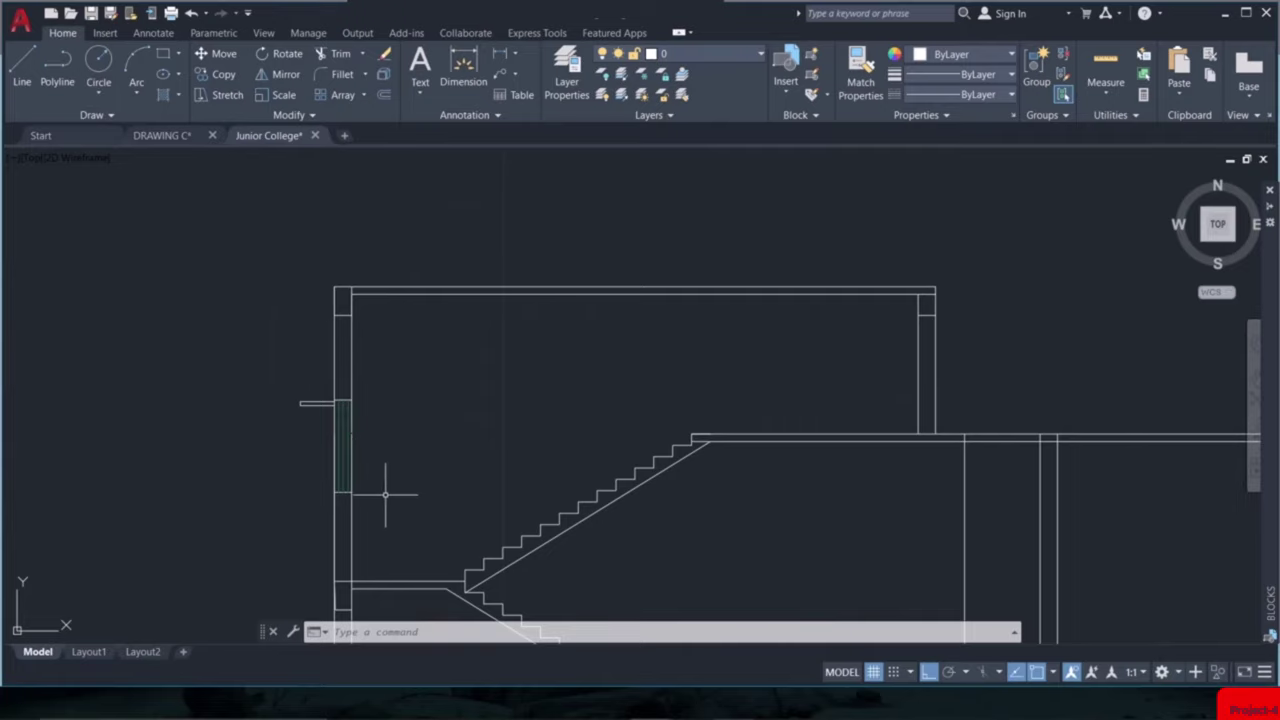
{"action": "scroll", "coordinate": [980, 323], "scroll_direction": "down", "scroll_amount": 3}
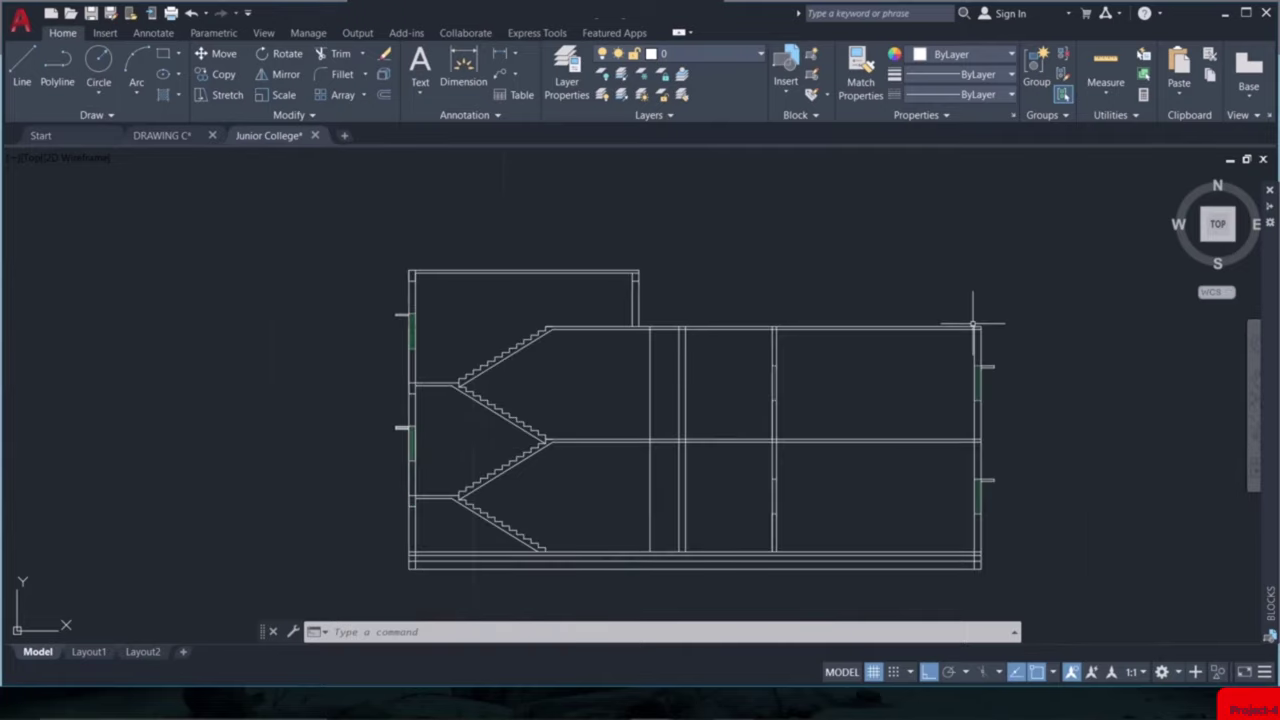
Draw a parapet line 1 up from the roof slab's right end and across to the staircase room's wall
{"action": "scroll", "coordinate": [985, 315], "scroll_direction": "up", "scroll_amount": 5}
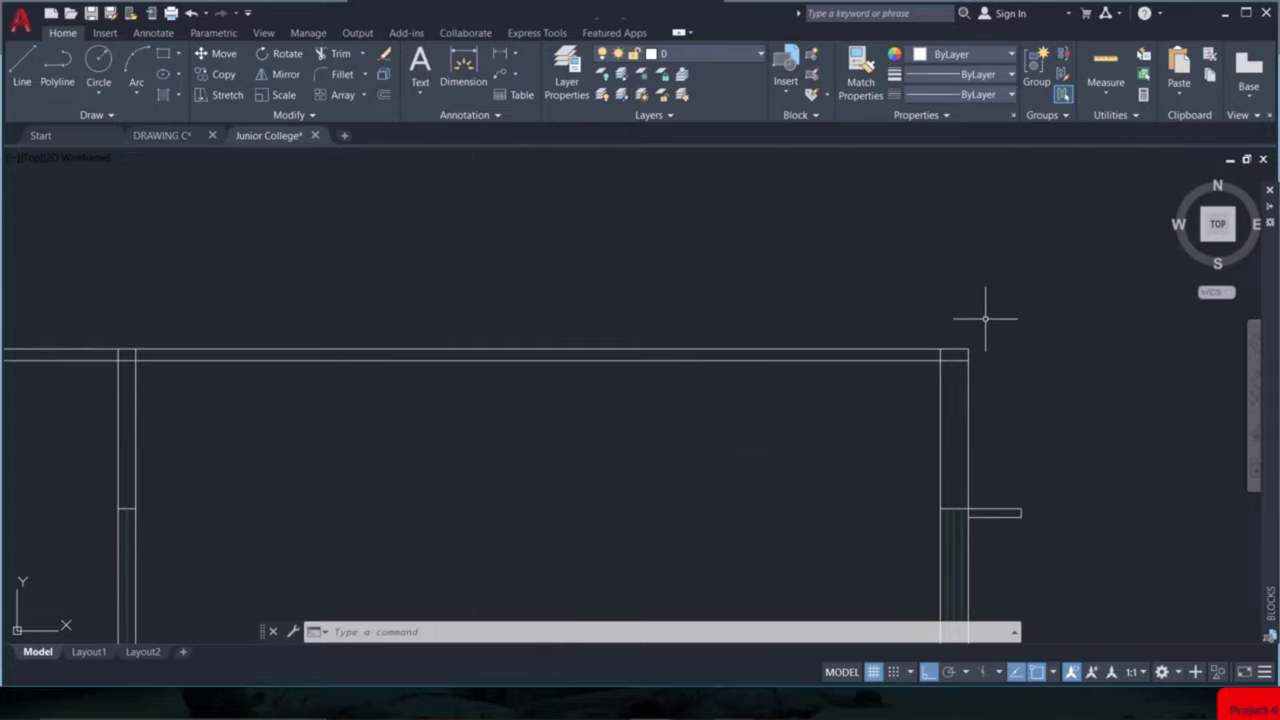
{"action": "type", "text": "l"}
{"action": "key", "text": "Return"}
{"action": "left_click", "coordinate": [968, 351]}
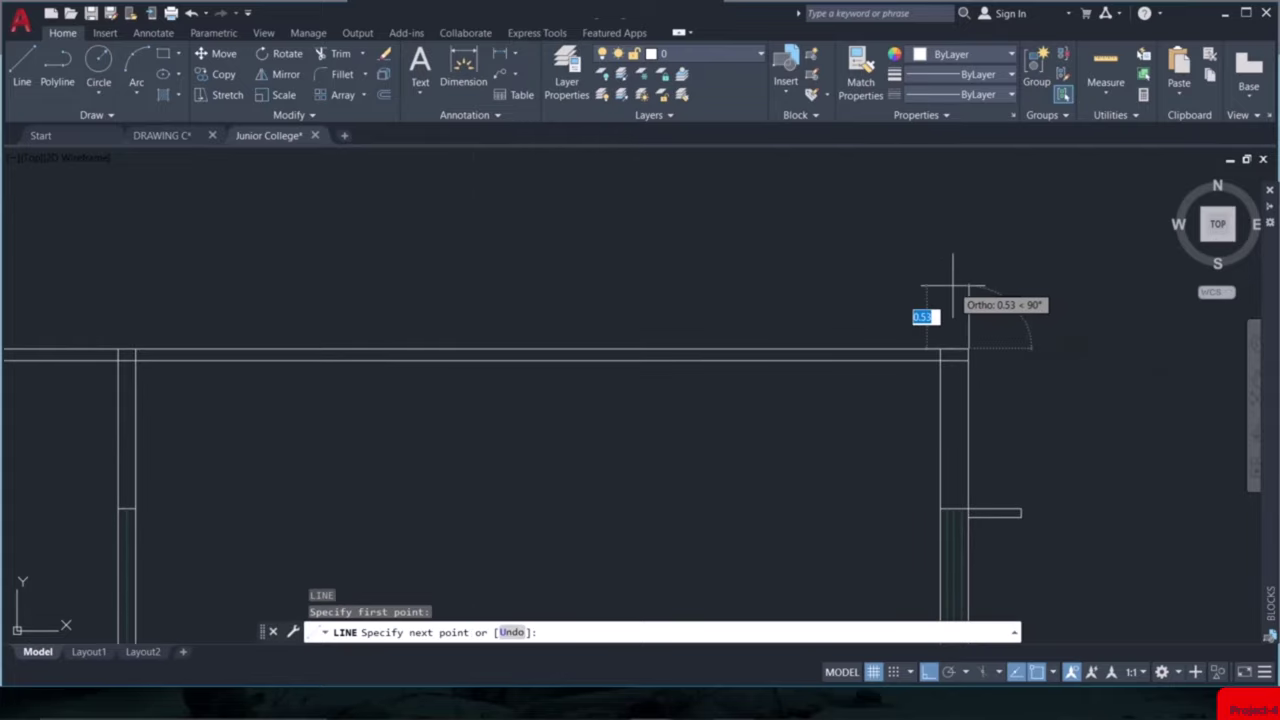
{"action": "type", "text": "1"}
{"action": "key", "text": "Return"}
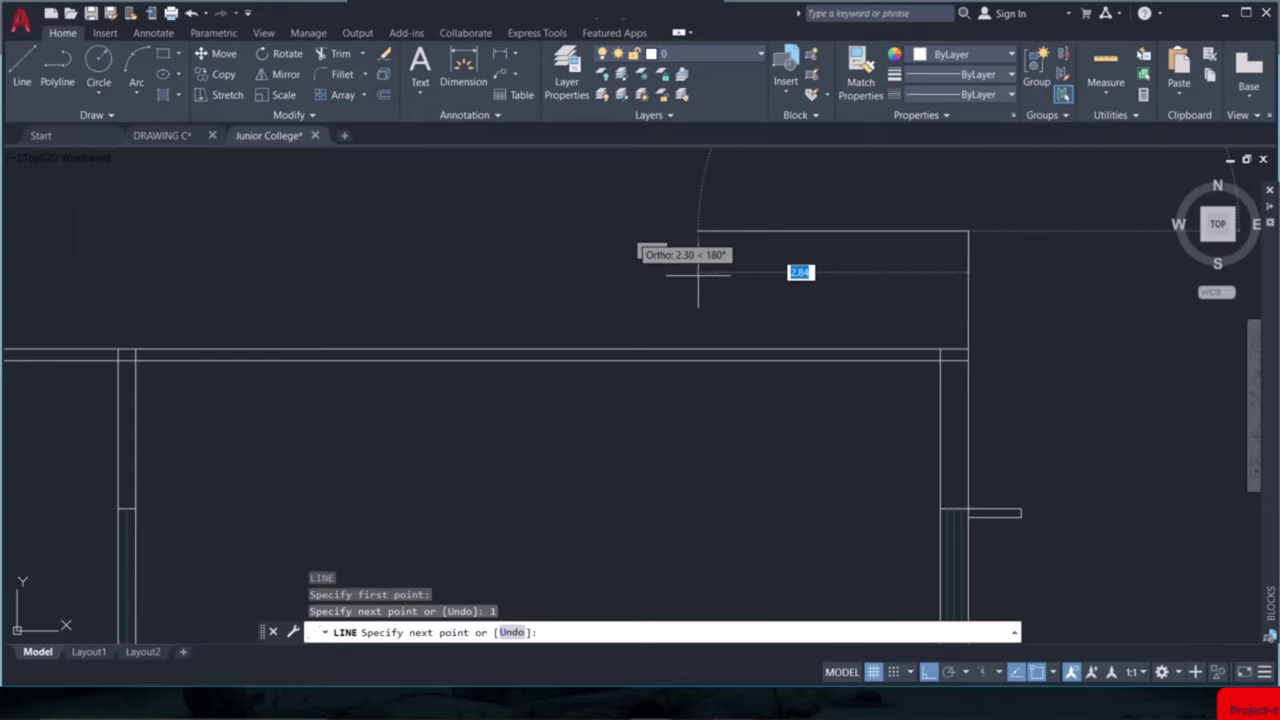
{"action": "scroll", "coordinate": [971, 286], "scroll_direction": "down", "scroll_amount": 4}
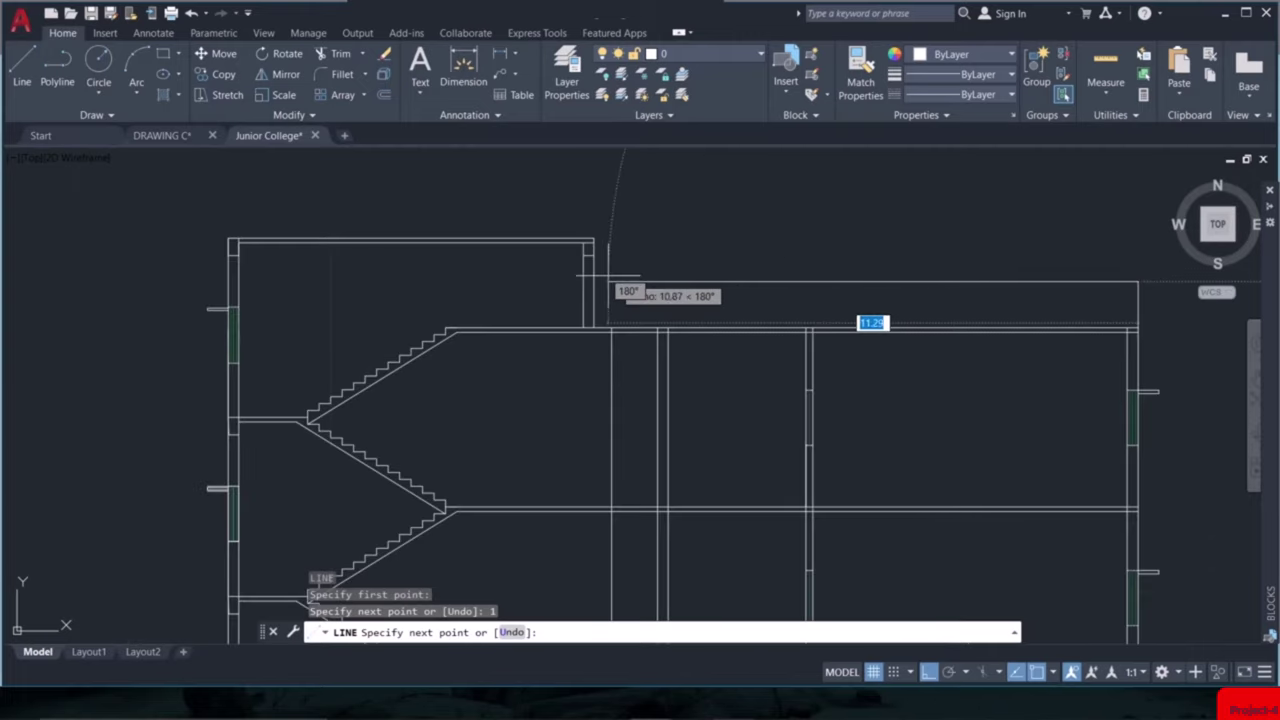
{"action": "left_click", "coordinate": [595, 281]}
{"action": "key", "text": "Escape"}
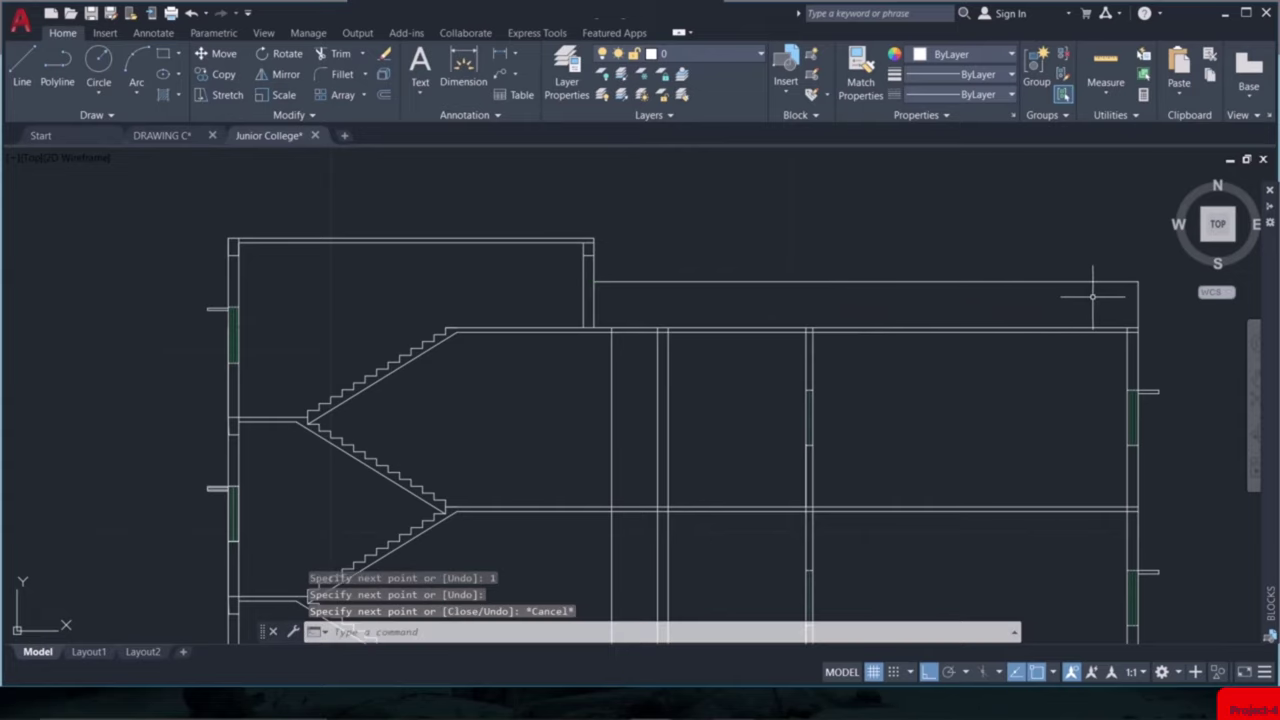
Extend the right wall's inner face line up to the parapet's top line
{"action": "scroll", "coordinate": [1124, 298], "scroll_direction": "up", "scroll_amount": 3}
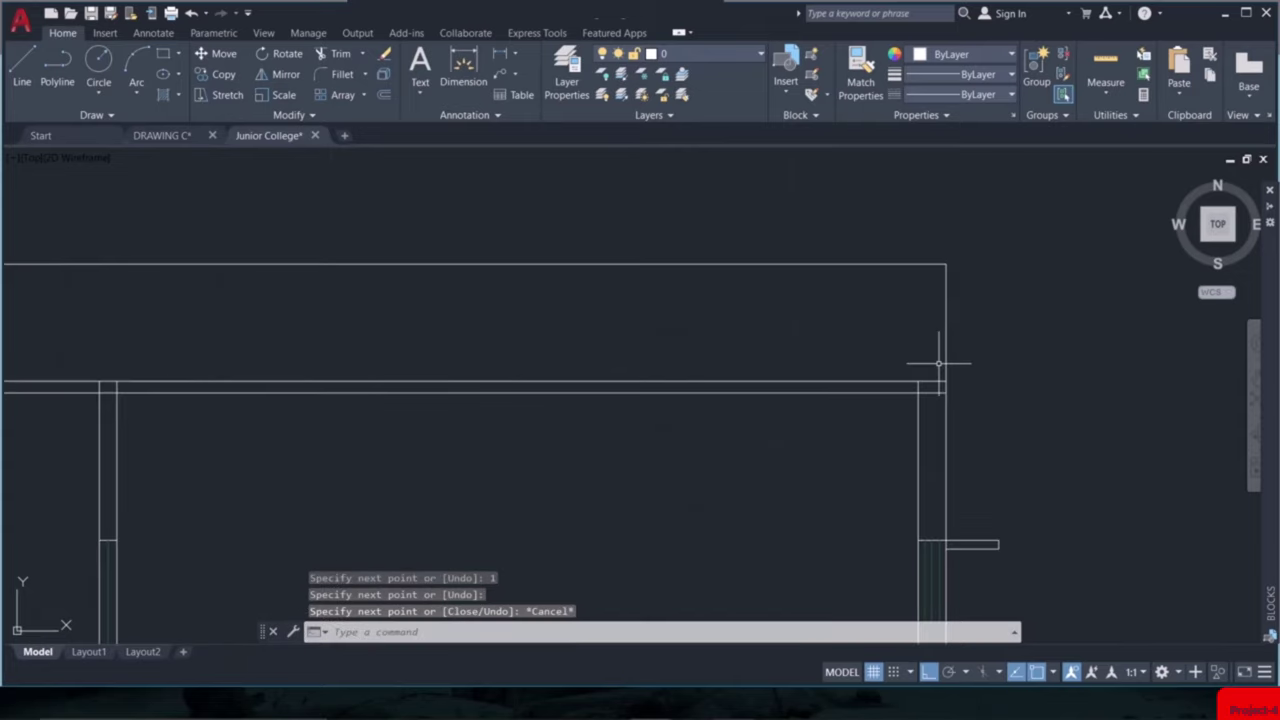
{"action": "type", "text": "ex"}
{"action": "key", "text": "Return"}
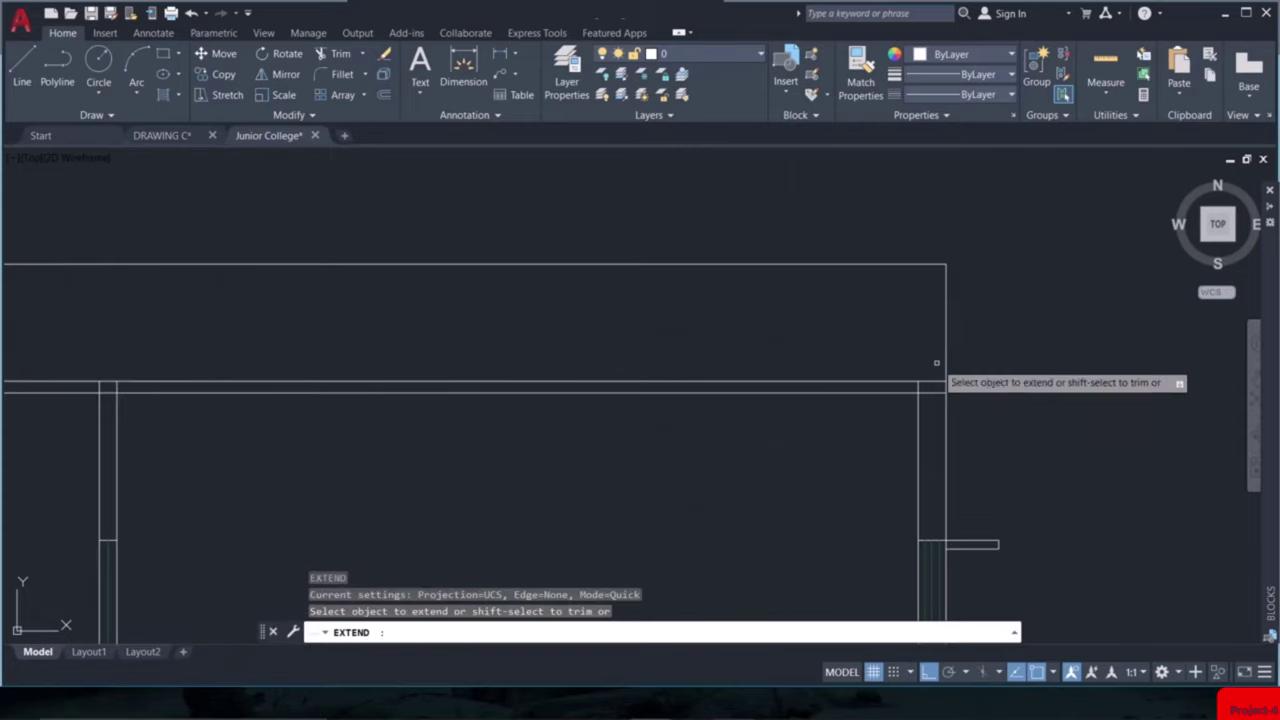
{"action": "left_click", "coordinate": [920, 385]}
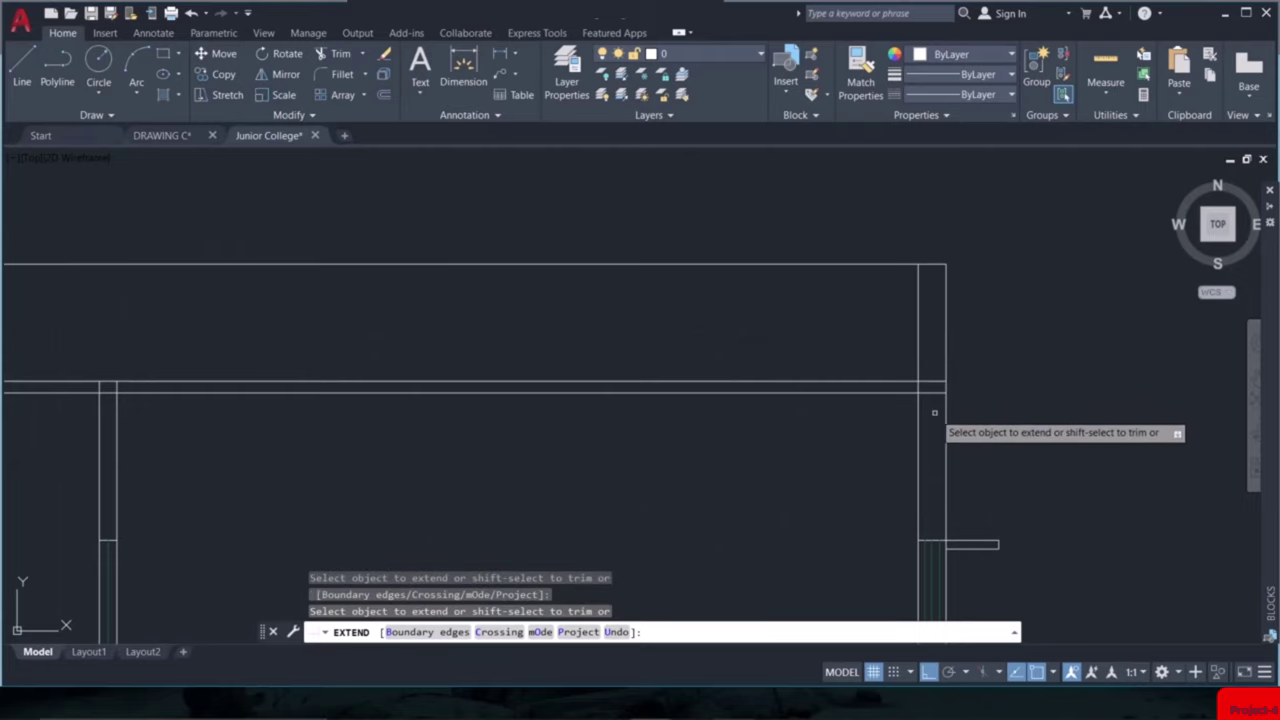
{"action": "key", "text": "Escape"}
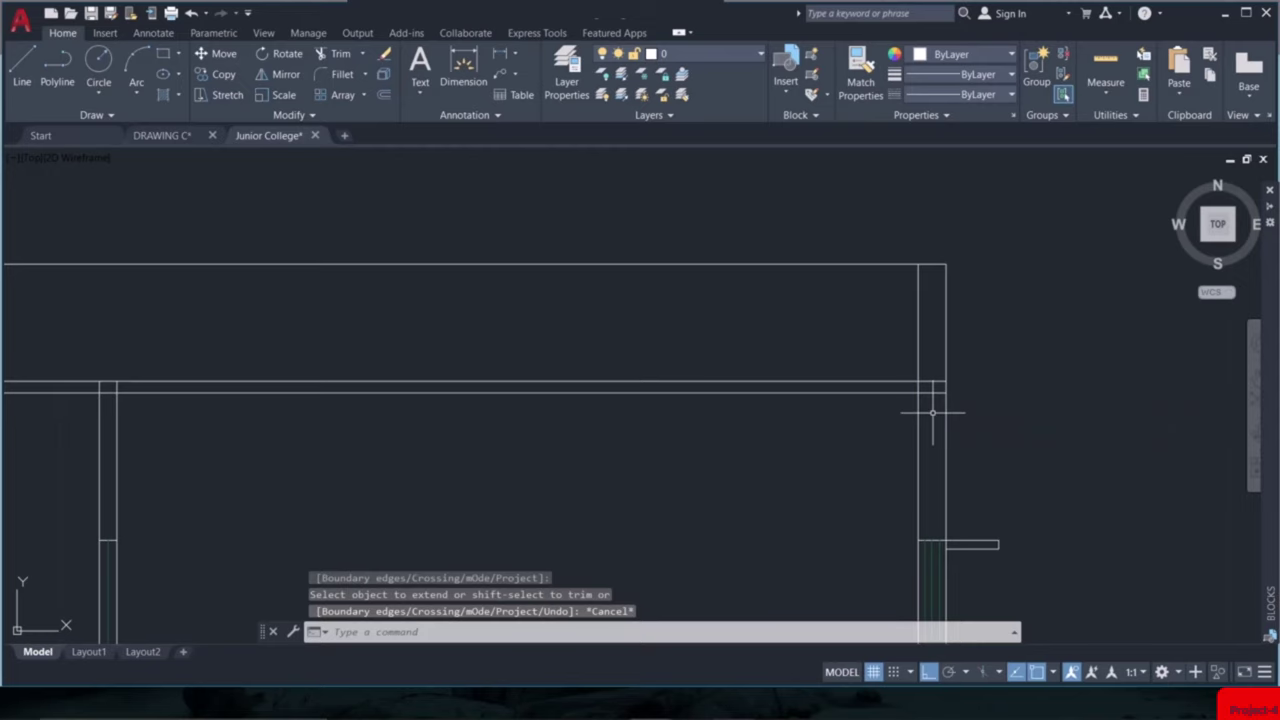
Hatch the left outer wall's segments above, between and below its windows with the ANSI32 pattern, leaving out the landing beams
{"action": "double_click", "coordinate": [447, 488]}
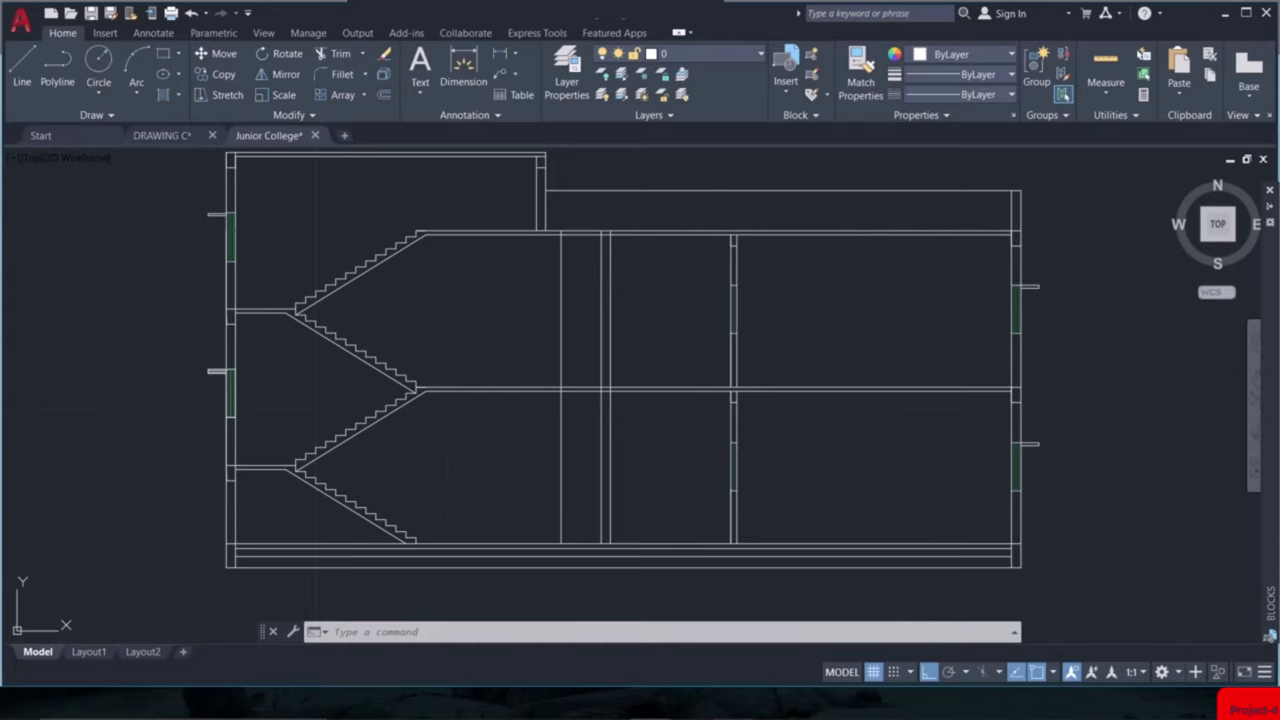
{"action": "type", "text": "h"}
{"action": "key", "text": "Return"}
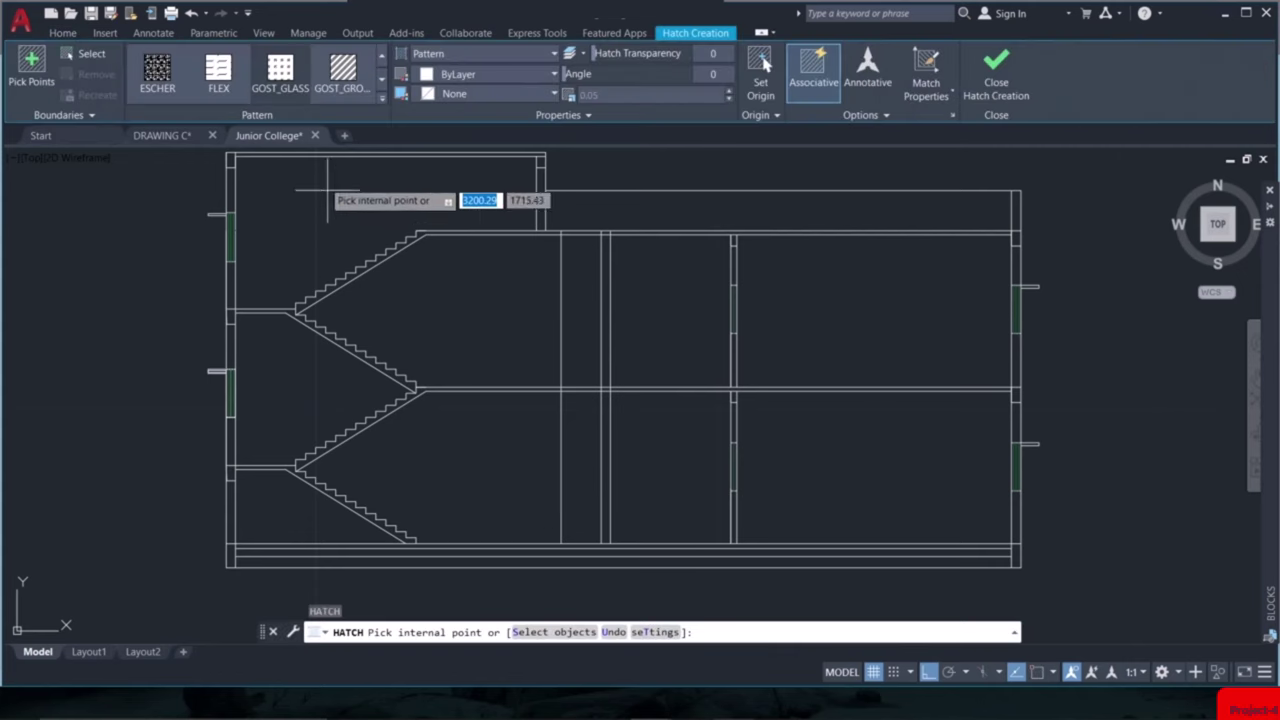
{"action": "left_click", "coordinate": [381, 99]}
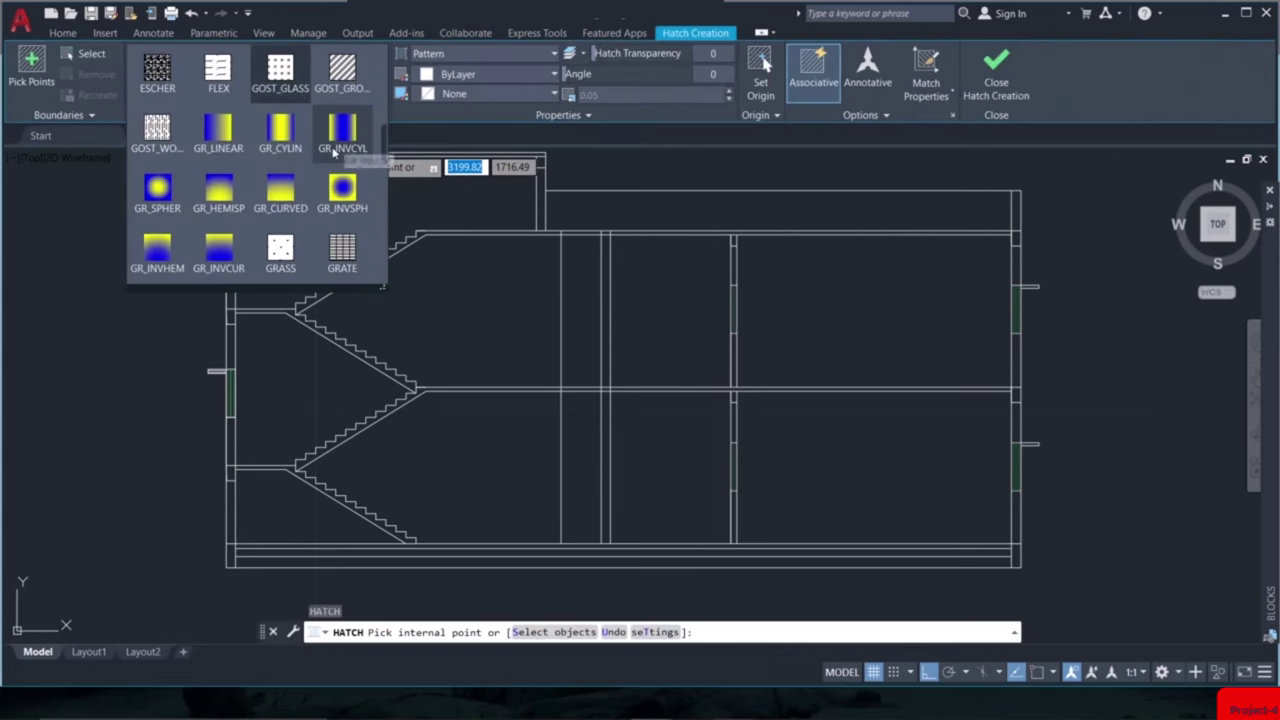
{"action": "scroll", "coordinate": [343, 157], "scroll_direction": "up", "scroll_amount": 6}
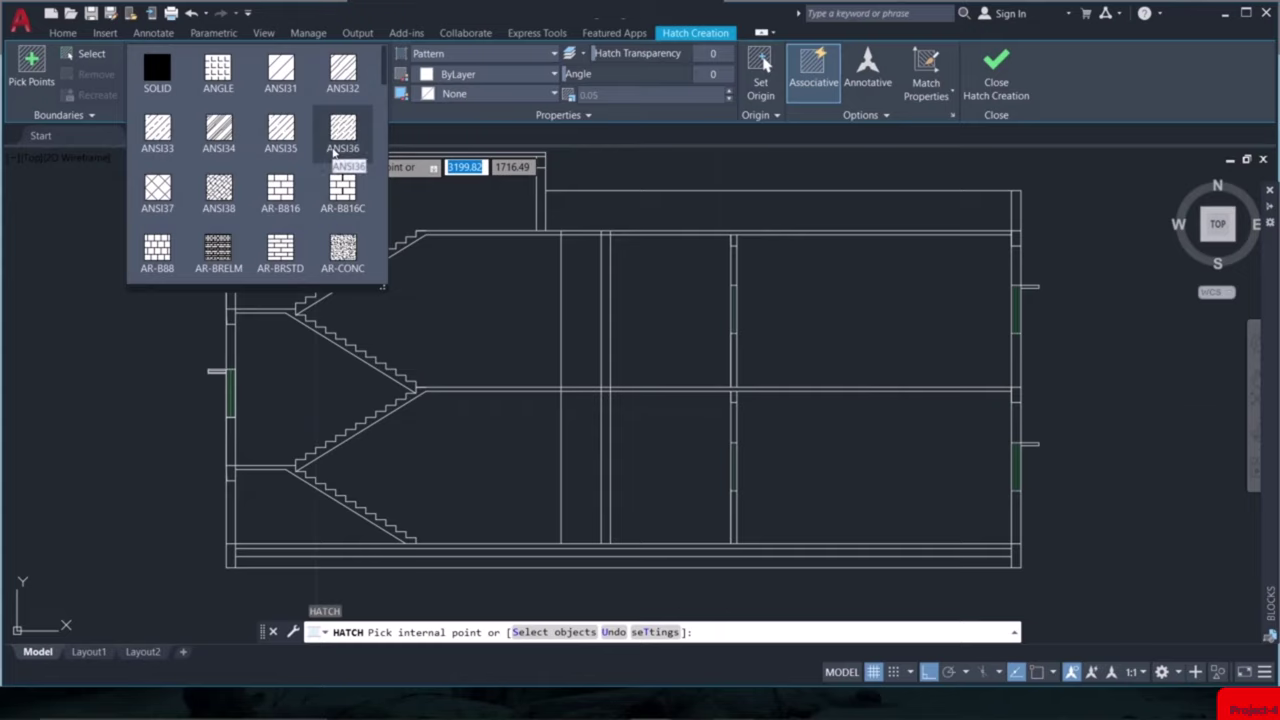
{"action": "left_click", "coordinate": [345, 80]}
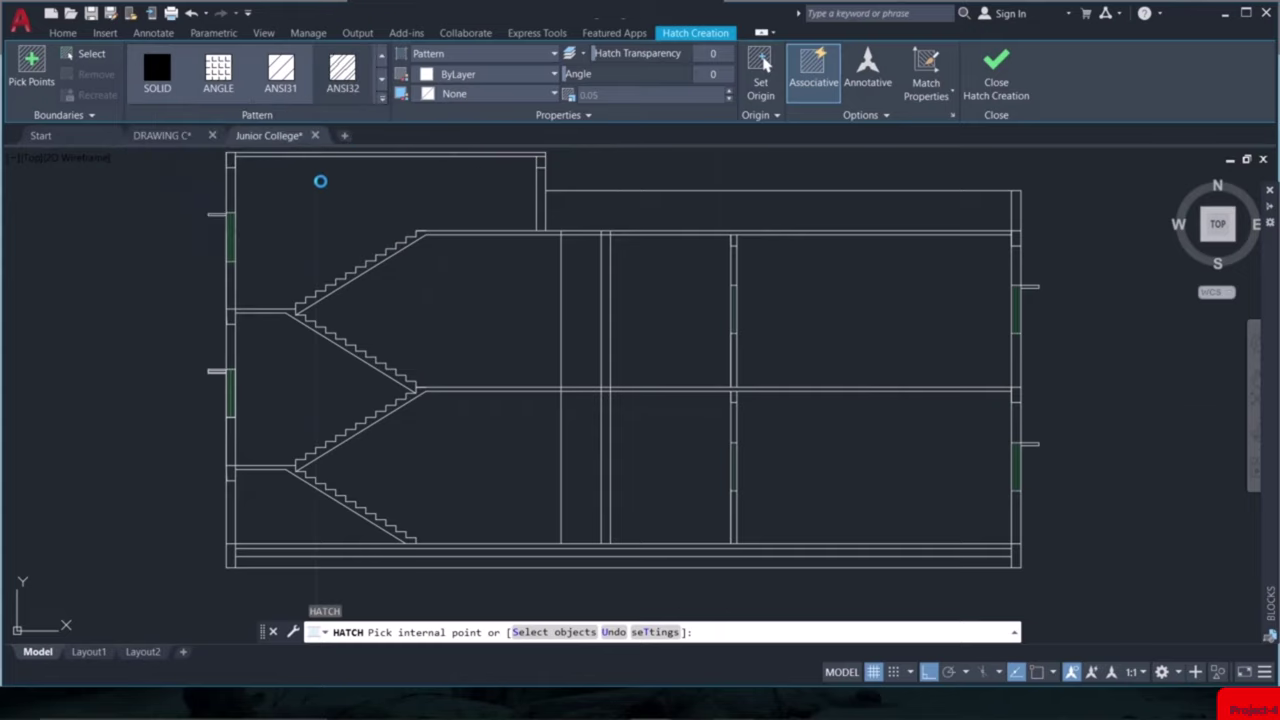
{"action": "left_click", "coordinate": [231, 285]}
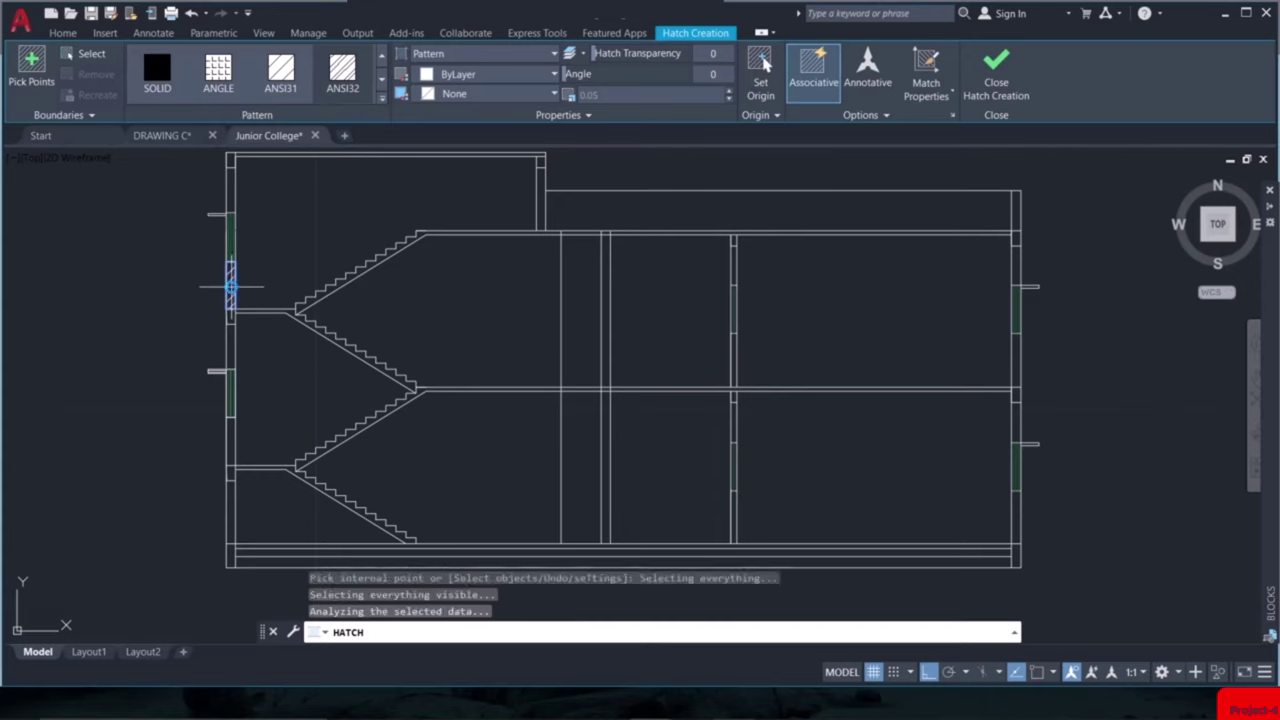
{"action": "left_click", "coordinate": [231, 188]}
{"action": "left_click", "coordinate": [231, 348]}
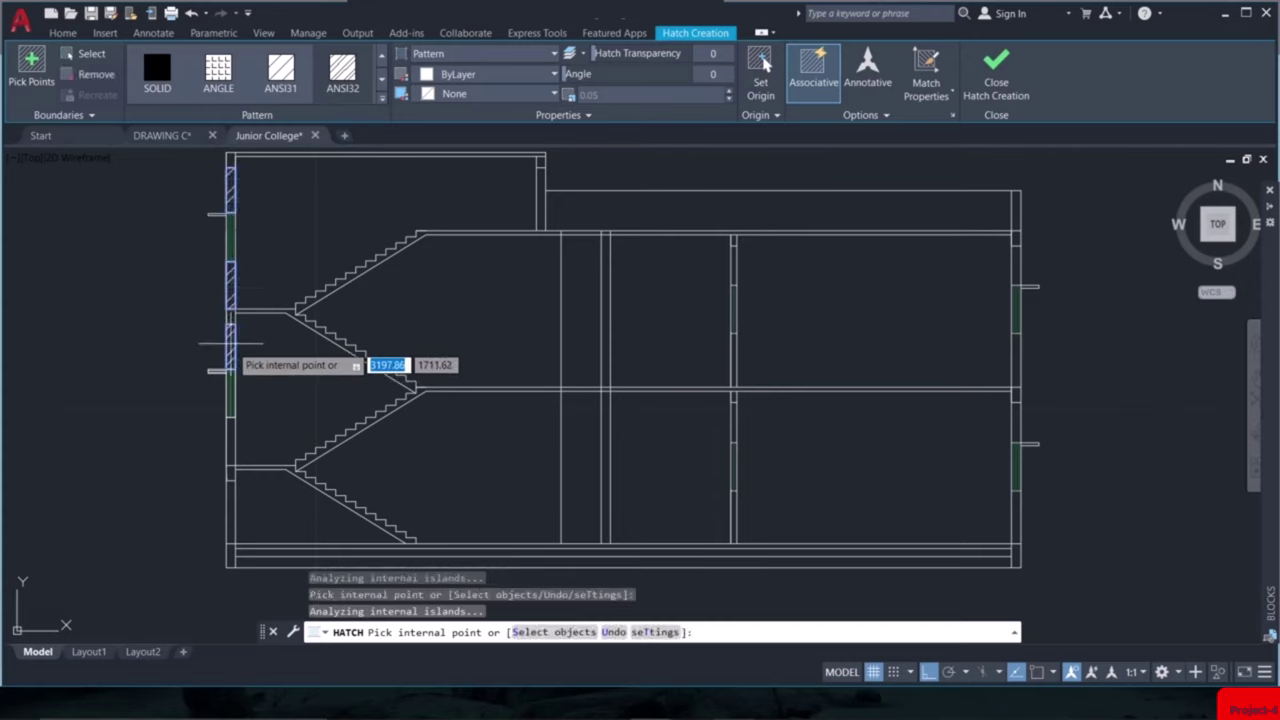
{"action": "left_click", "coordinate": [231, 446]}
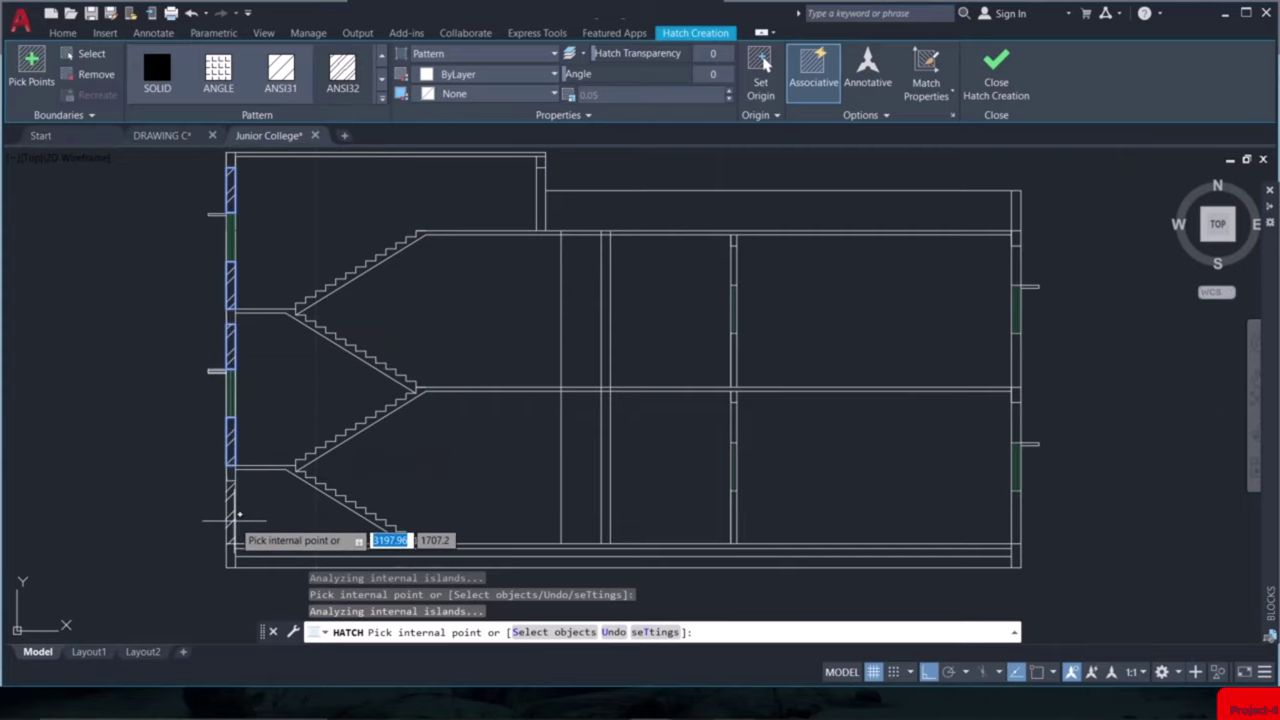
{"action": "left_click", "coordinate": [232, 515]}
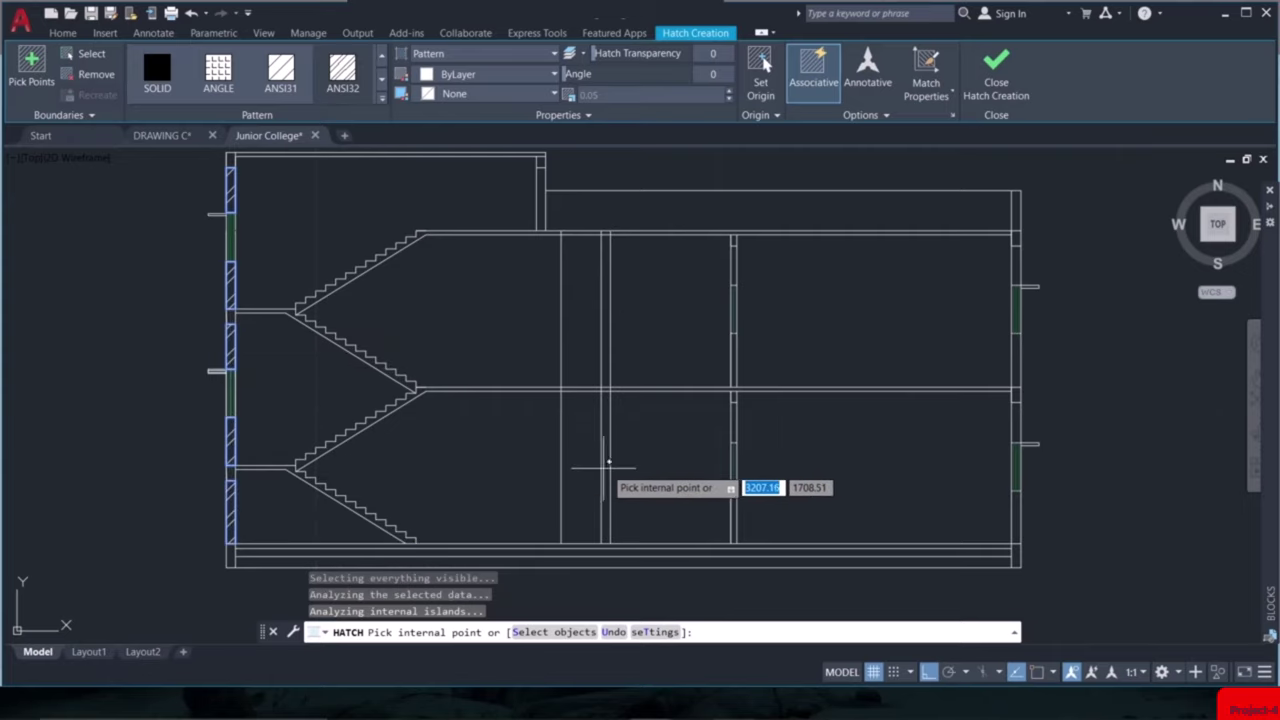
Add the inner partition wall's segments above and below the openings on both floors to the hatch
{"action": "left_click", "coordinate": [727, 424]}
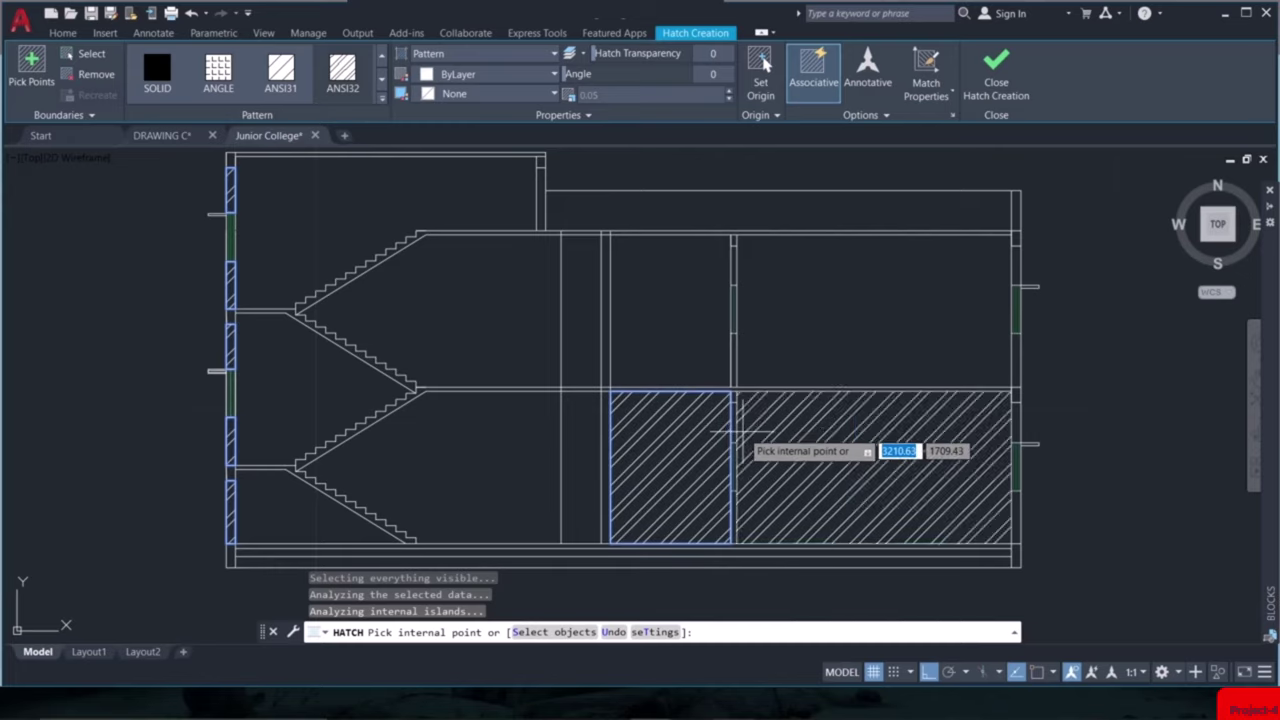
{"action": "key", "text": "ctrl+z"}
{"action": "scroll", "coordinate": [740, 428], "scroll_direction": "up", "scroll_amount": 3}
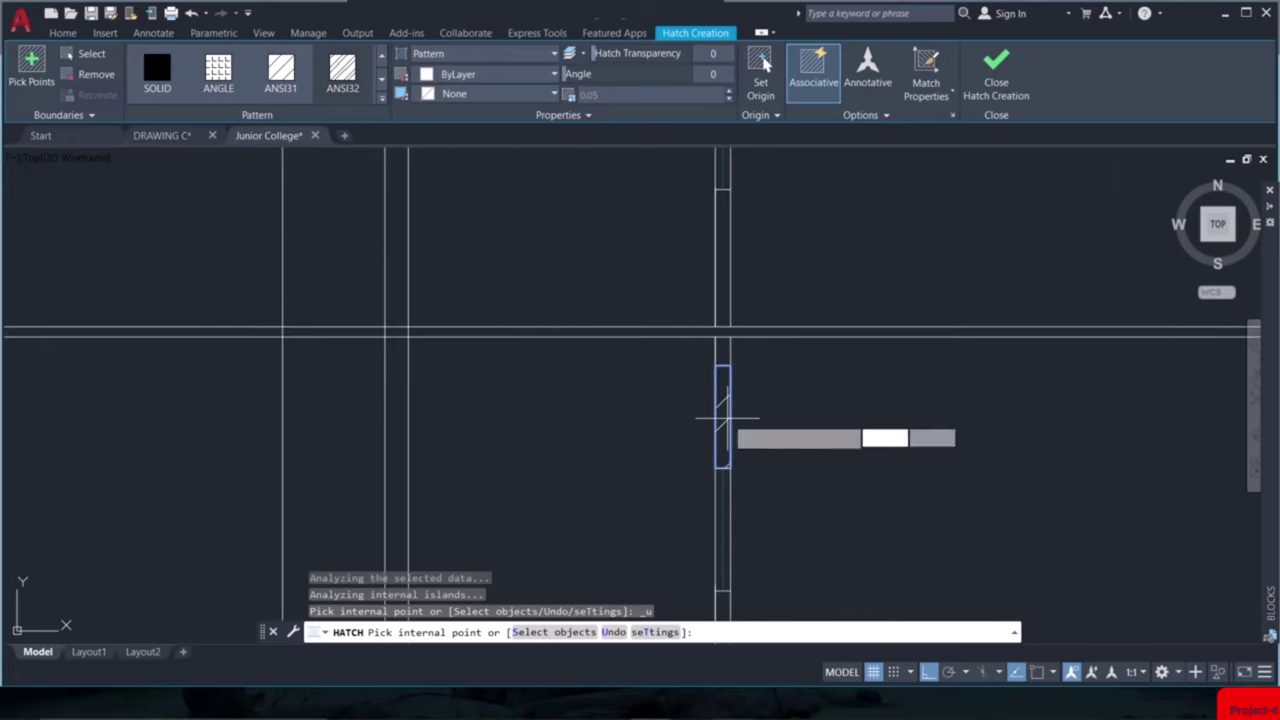
{"action": "left_click", "coordinate": [736, 426]}
{"action": "scroll", "coordinate": [733, 518], "scroll_direction": "down", "scroll_amount": 2}
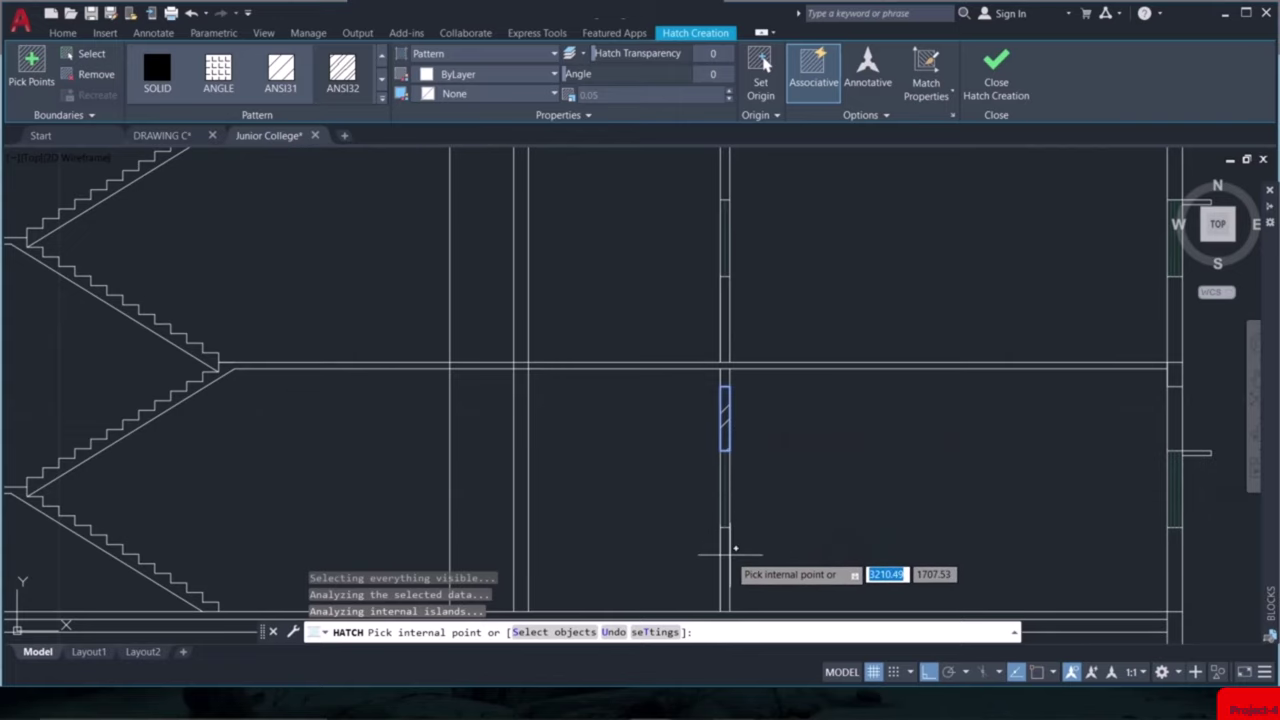
{"action": "middle_click_drag", "start_coordinate": [737, 531], "coordinate": [709, 429]}
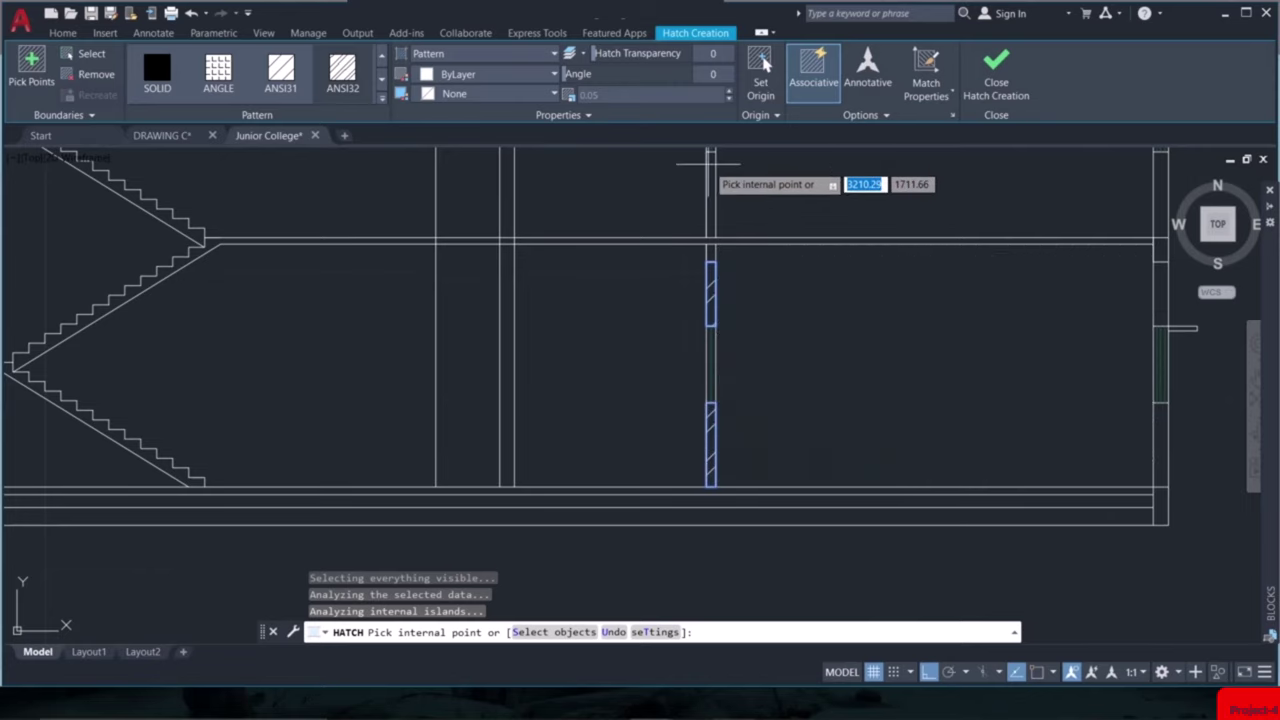
{"action": "middle_click_drag", "start_coordinate": [709, 186], "coordinate": [669, 446]}
{"action": "left_click", "coordinate": [669, 441]}
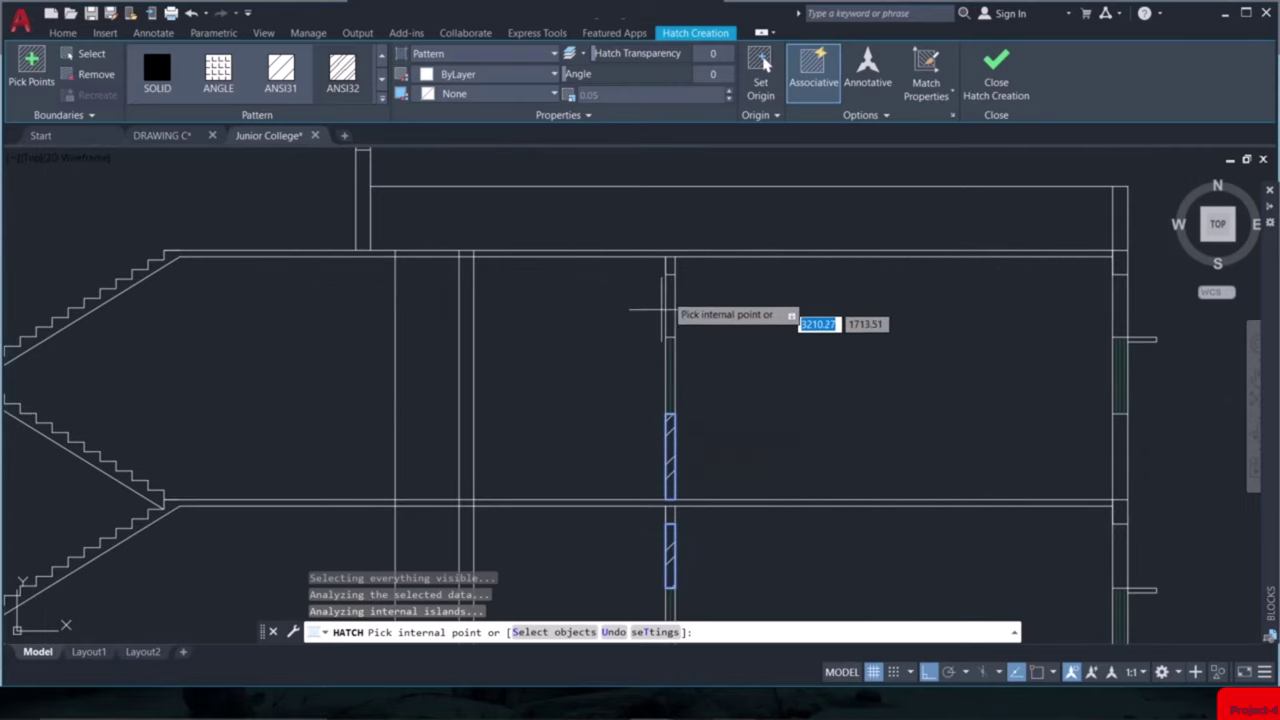
{"action": "middle_click_drag", "start_coordinate": [811, 340], "coordinate": [756, 340]}
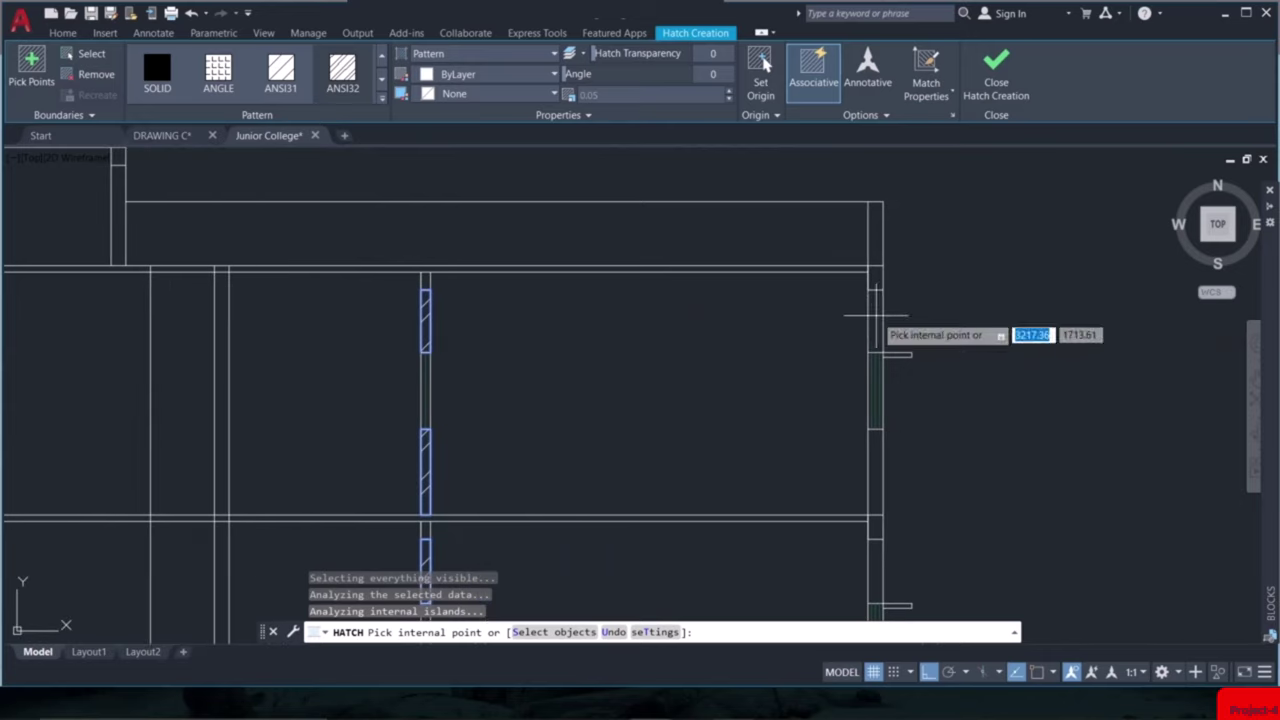
Add the right outer wall's segments above and below the windows on both floors to the hatch
{"action": "left_click", "coordinate": [876, 322]}
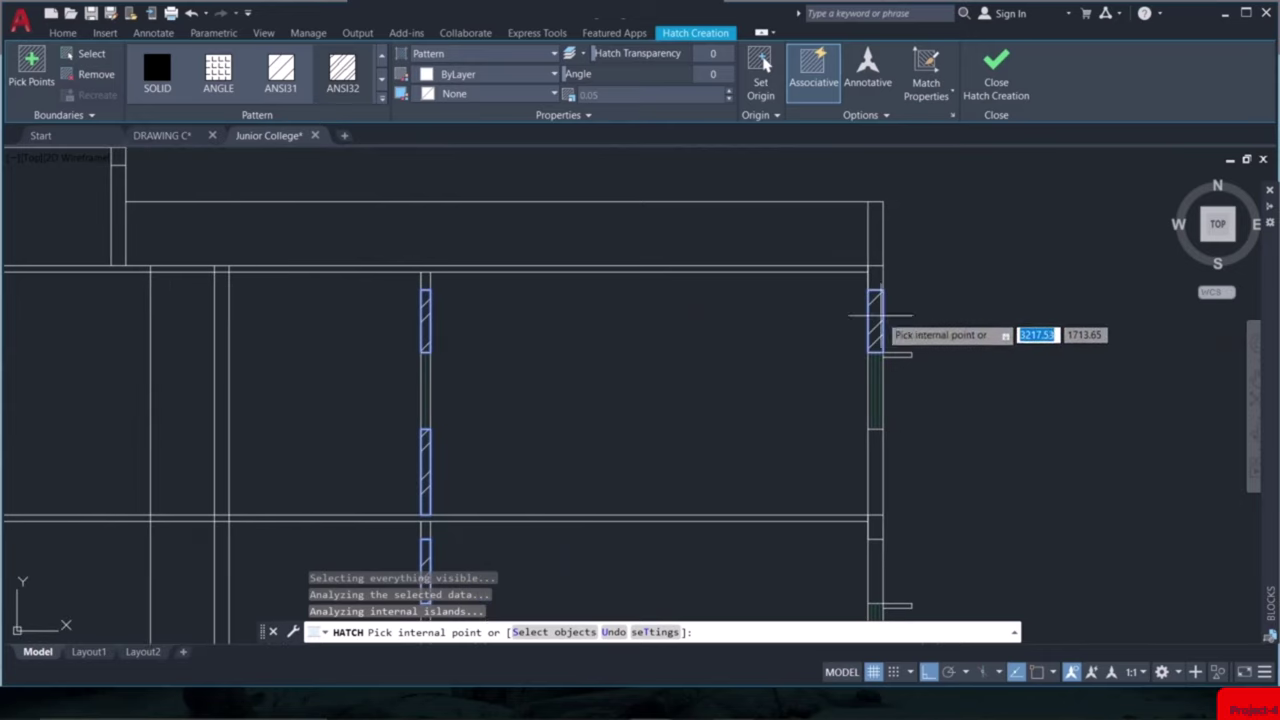
{"action": "left_click", "coordinate": [886, 492]}
{"action": "middle_click_drag", "start_coordinate": [894, 493], "coordinate": [869, 258]}
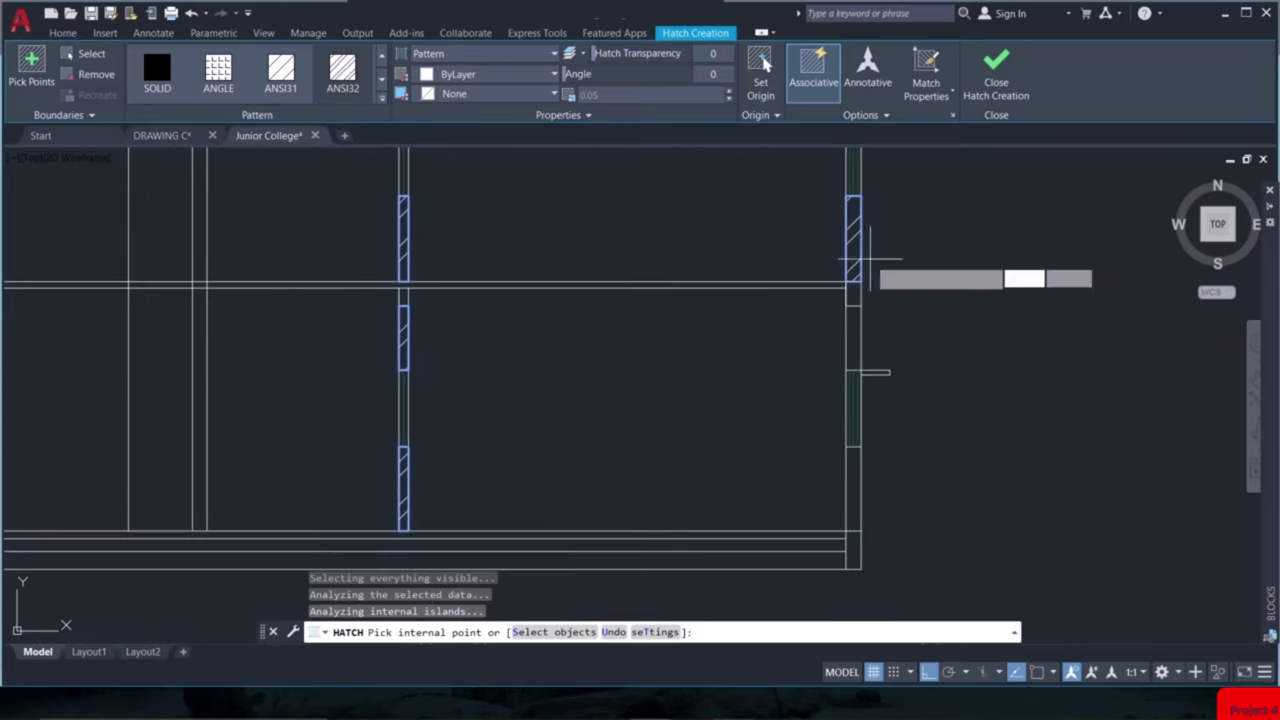
{"action": "left_click", "coordinate": [853, 343]}
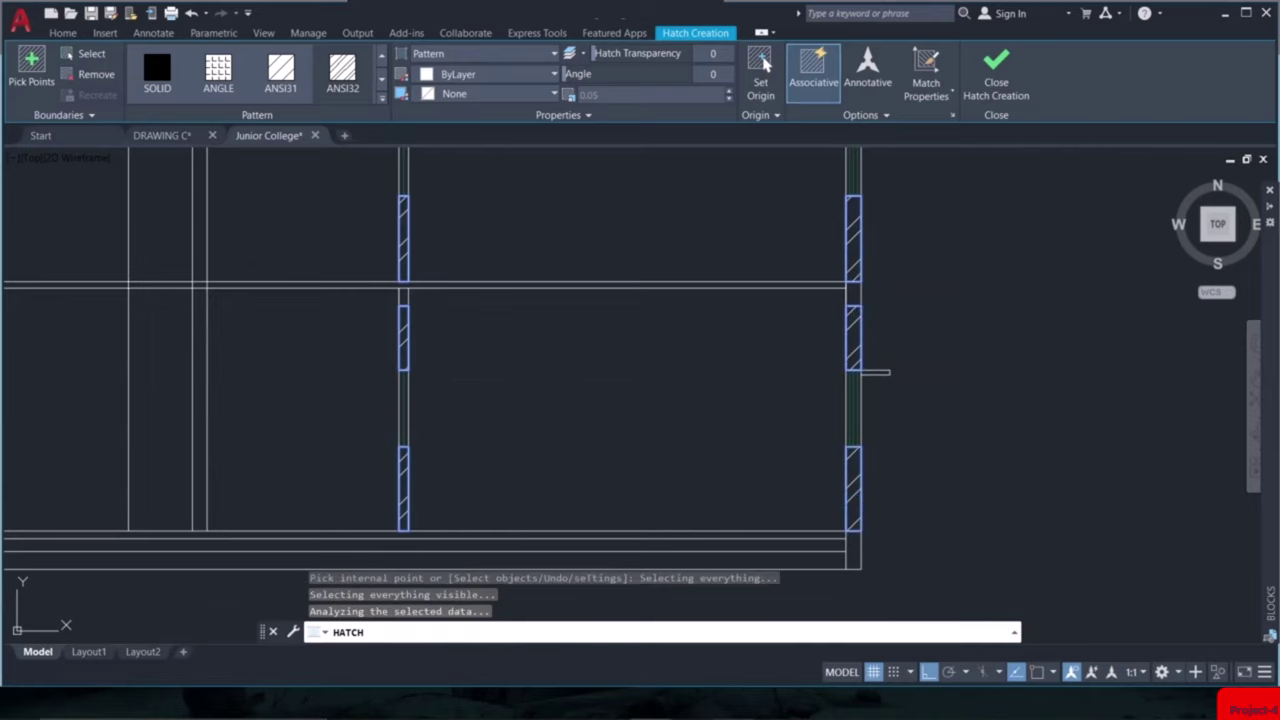
Add the left outer wall's base segment below the ground floor line to the hatch
{"action": "scroll", "coordinate": [1086, 457], "scroll_direction": "up", "scroll_amount": 2}
{"action": "middle_click_drag", "start_coordinate": [1086, 457], "coordinate": [1030, 462]}
{"action": "scroll", "coordinate": [1030, 462], "scroll_direction": "down", "scroll_amount": 2}
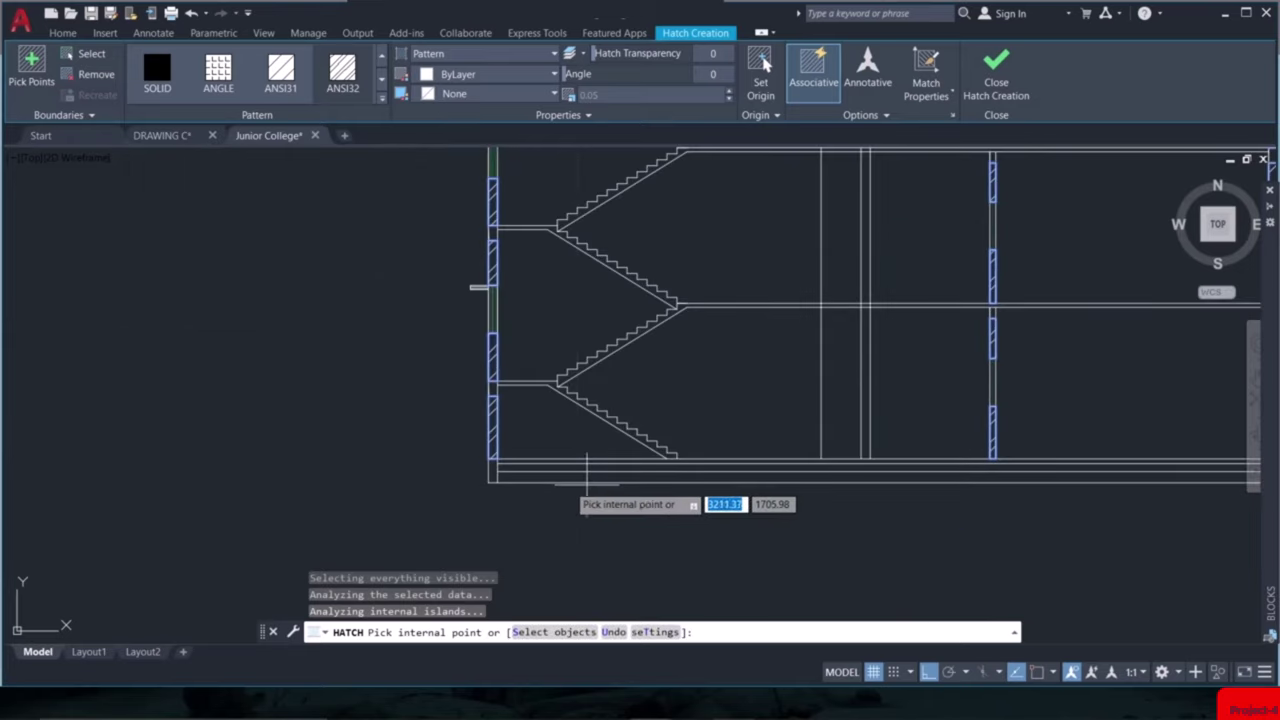
{"action": "scroll", "coordinate": [475, 460], "scroll_direction": "up", "scroll_amount": 3}
{"action": "scroll", "coordinate": [484, 465], "scroll_direction": "down", "scroll_amount": 3}
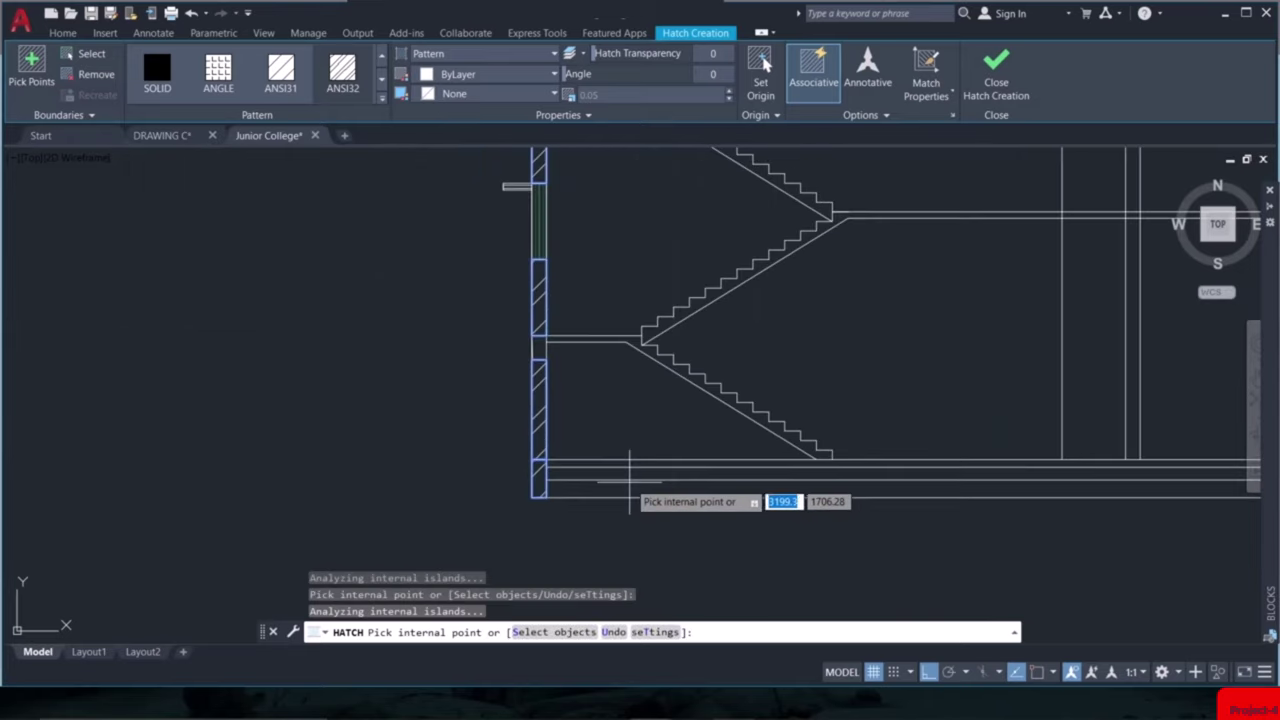
{"action": "middle_click_drag", "start_coordinate": [786, 371], "coordinate": [705, 533]}
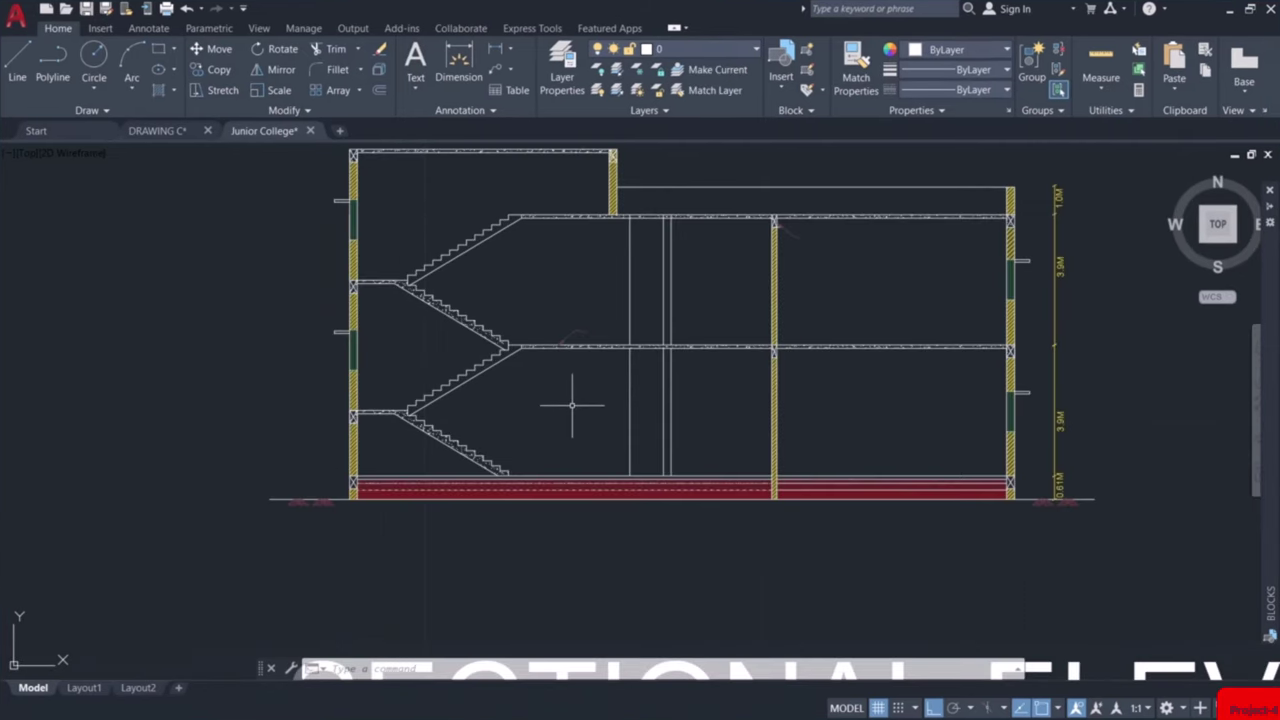
Examine the finished sectional elevation's hatched walls, beams, concrete slabs, stair flights and plinth fill layers down to its title
{"action": "scroll", "coordinate": [334, 443], "scroll_direction": "up", "scroll_amount": 4}
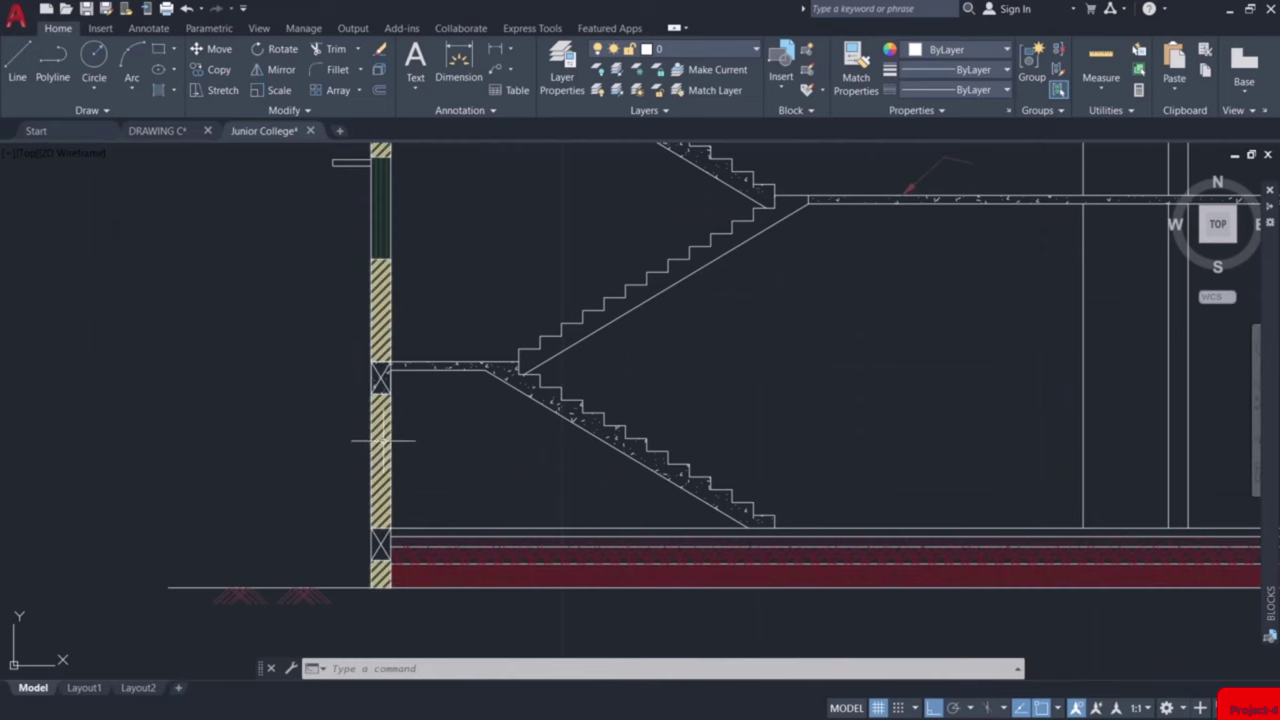
{"action": "scroll", "coordinate": [380, 440], "scroll_direction": "down", "scroll_amount": 4}
{"action": "scroll", "coordinate": [440, 468], "scroll_direction": "up", "scroll_amount": 4}
{"action": "scroll", "coordinate": [380, 466], "scroll_direction": "up", "scroll_amount": 3}
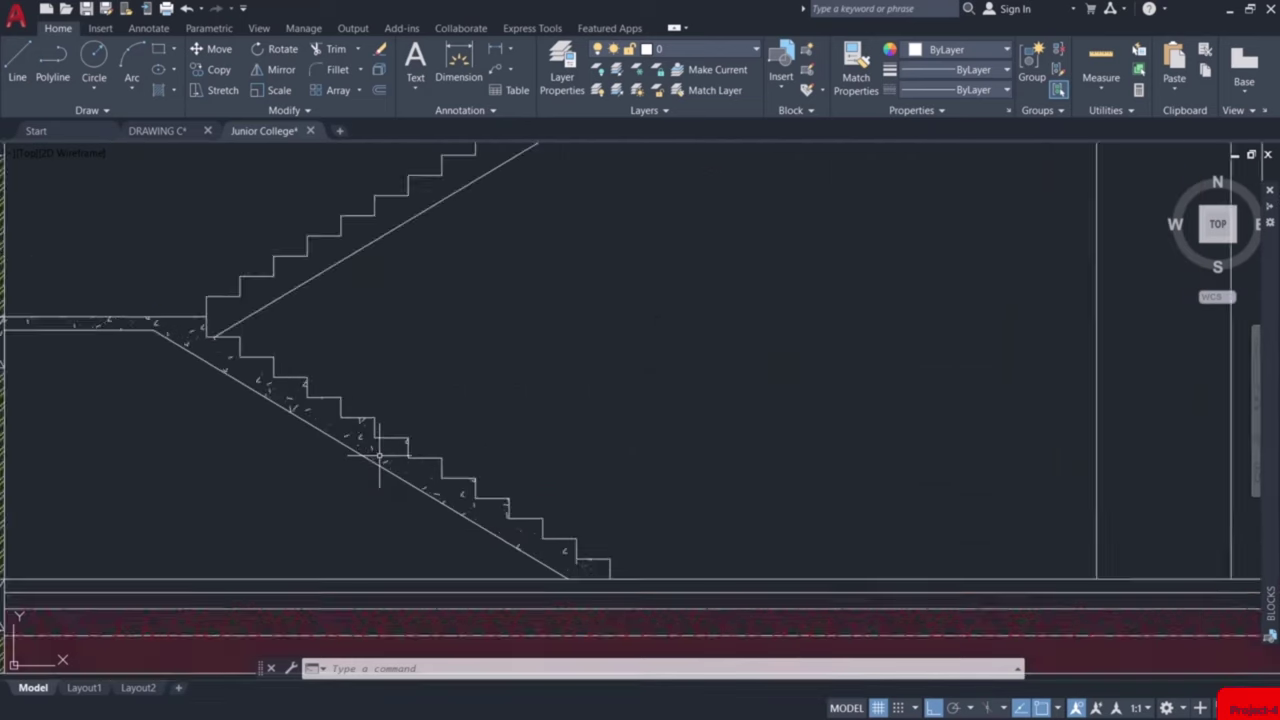
{"action": "scroll", "coordinate": [408, 451], "scroll_direction": "down", "scroll_amount": 5}
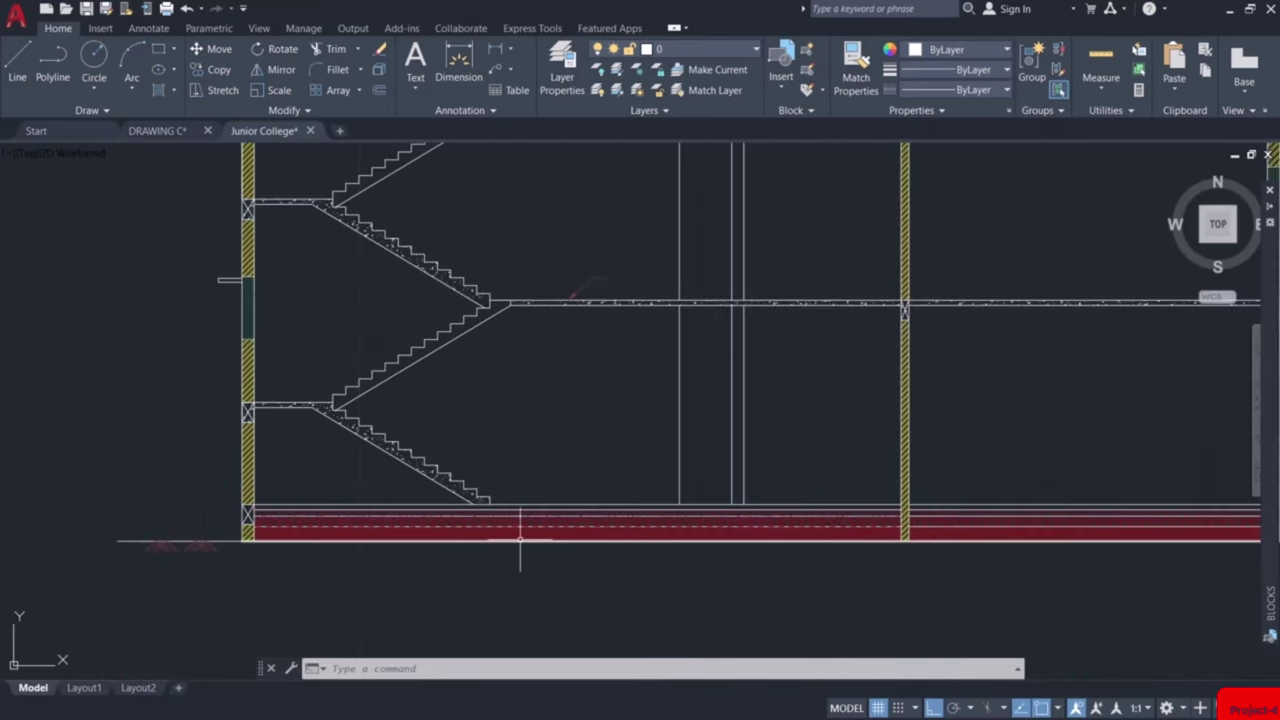
{"action": "scroll", "coordinate": [520, 532], "scroll_direction": "up", "scroll_amount": 3}
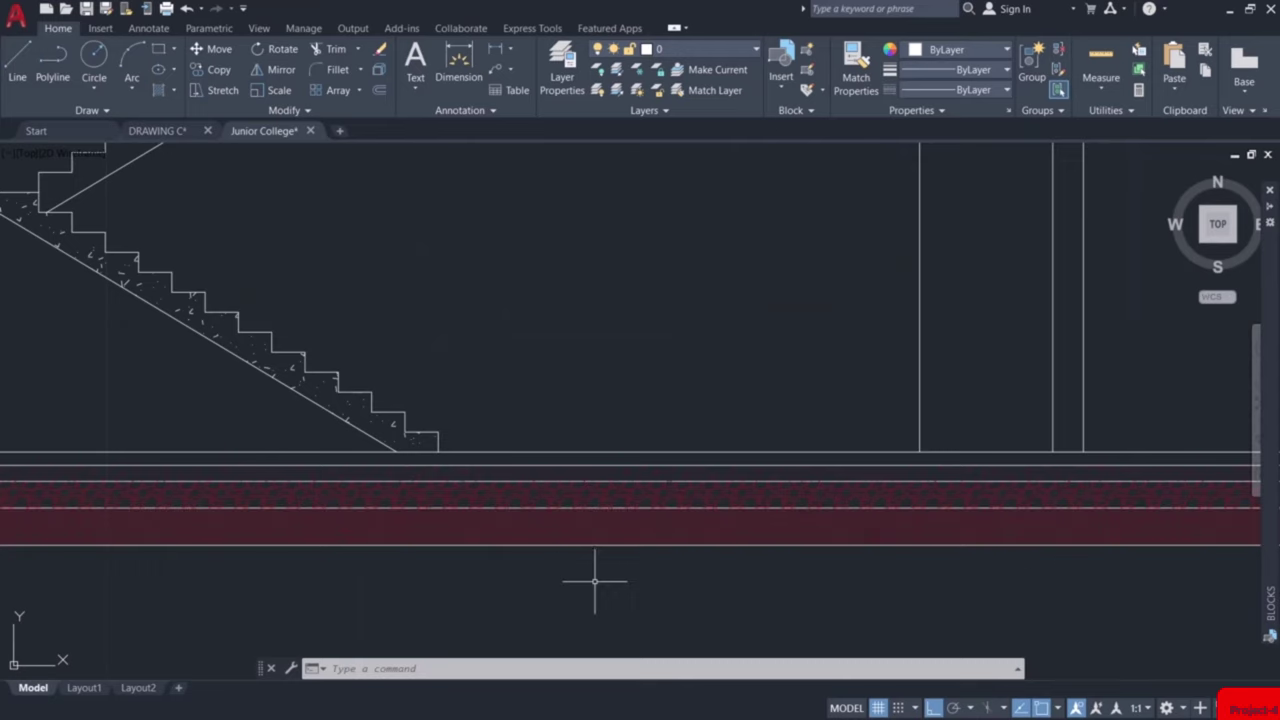
{"action": "scroll", "coordinate": [598, 527], "scroll_direction": "down", "scroll_amount": 5}
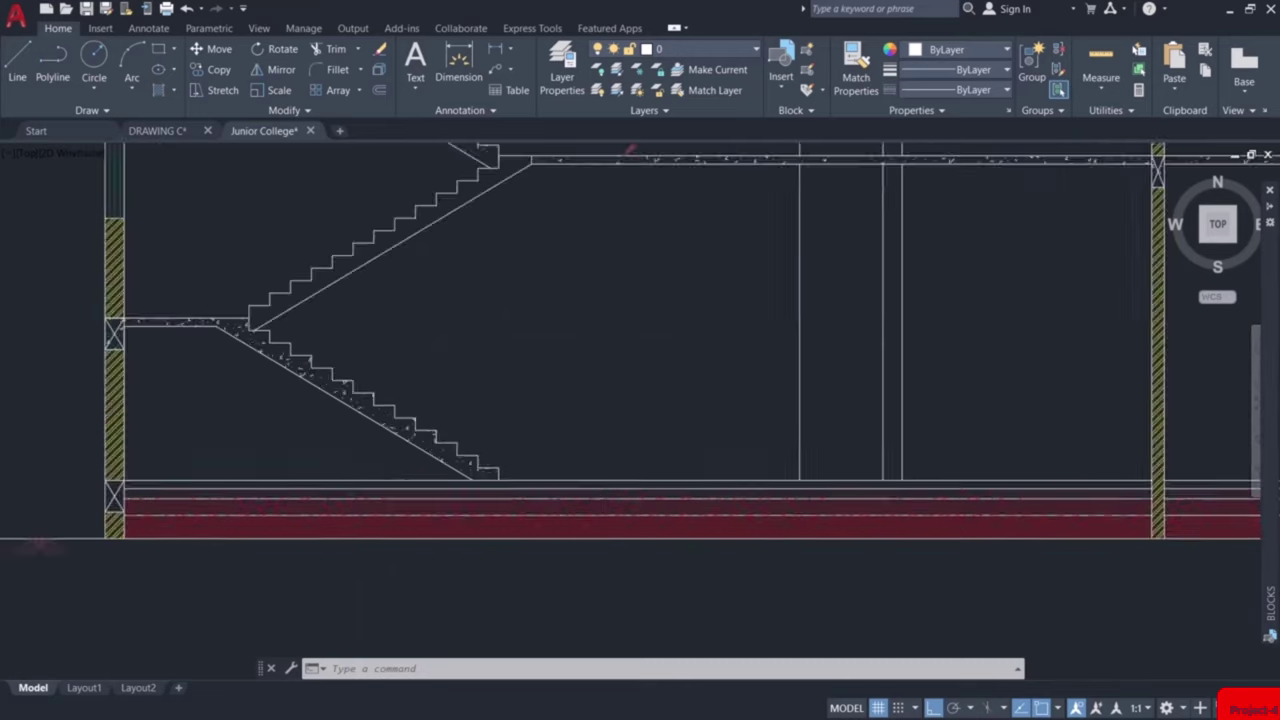
{"action": "scroll", "coordinate": [598, 527], "scroll_direction": "down", "scroll_amount": 2}
{"action": "middle_click_drag", "start_coordinate": [640, 548], "coordinate": [491, 423]}
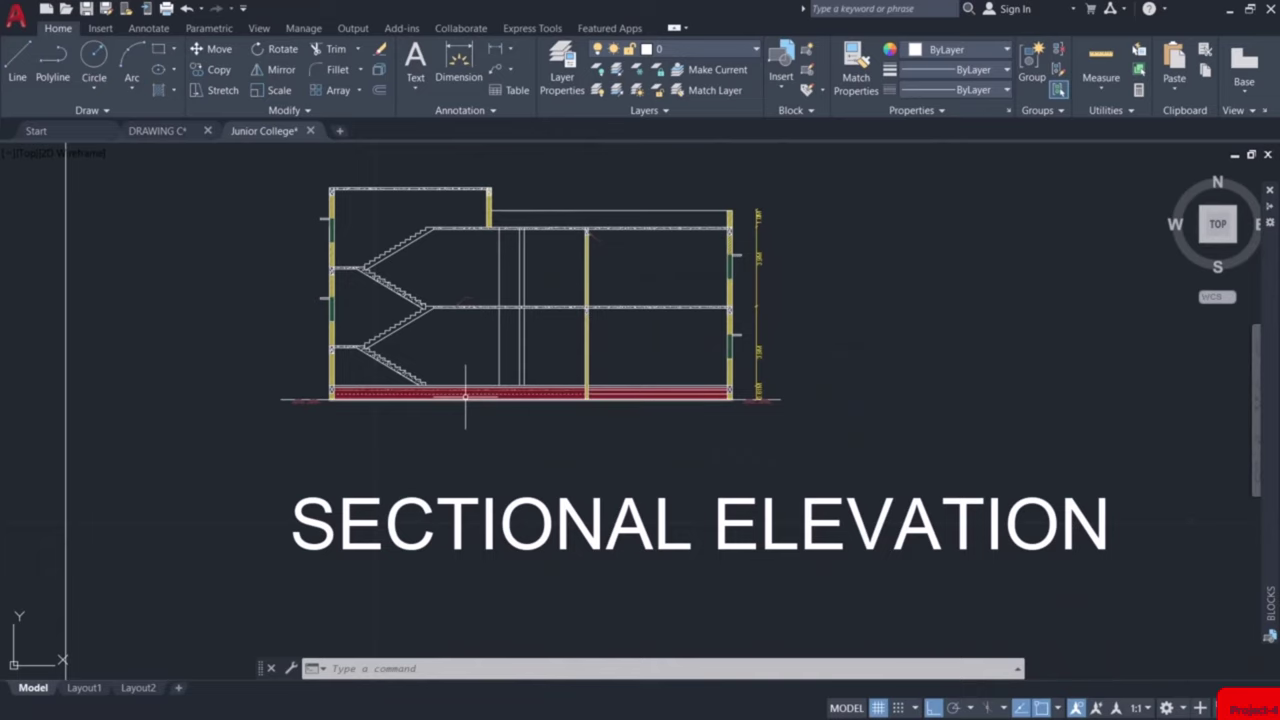
Review the complete sheet with its plans, elevations, north arrow and note on dimension units
{"action": "scroll", "coordinate": [465, 397], "scroll_direction": "down", "scroll_amount": 10}
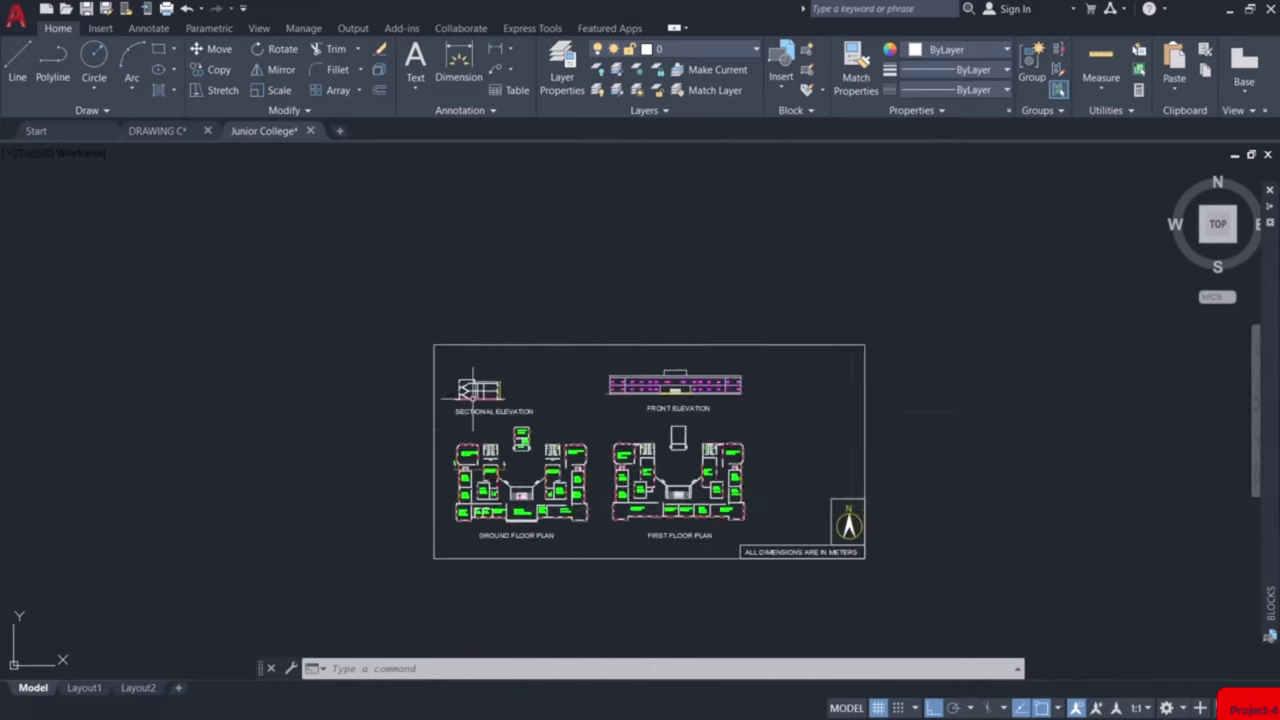
{"action": "scroll", "coordinate": [920, 575], "scroll_direction": "up", "scroll_amount": 9}
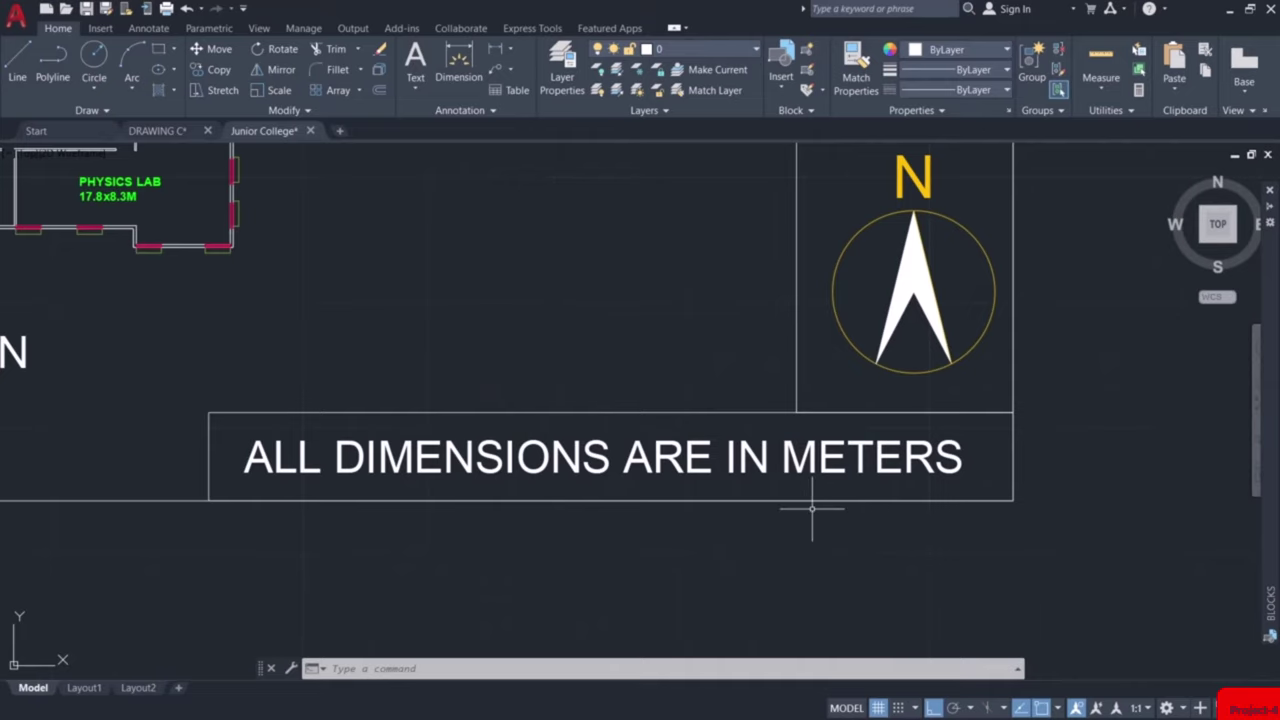
{"action": "middle_click_drag", "start_coordinate": [921, 412], "coordinate": [886, 490]}
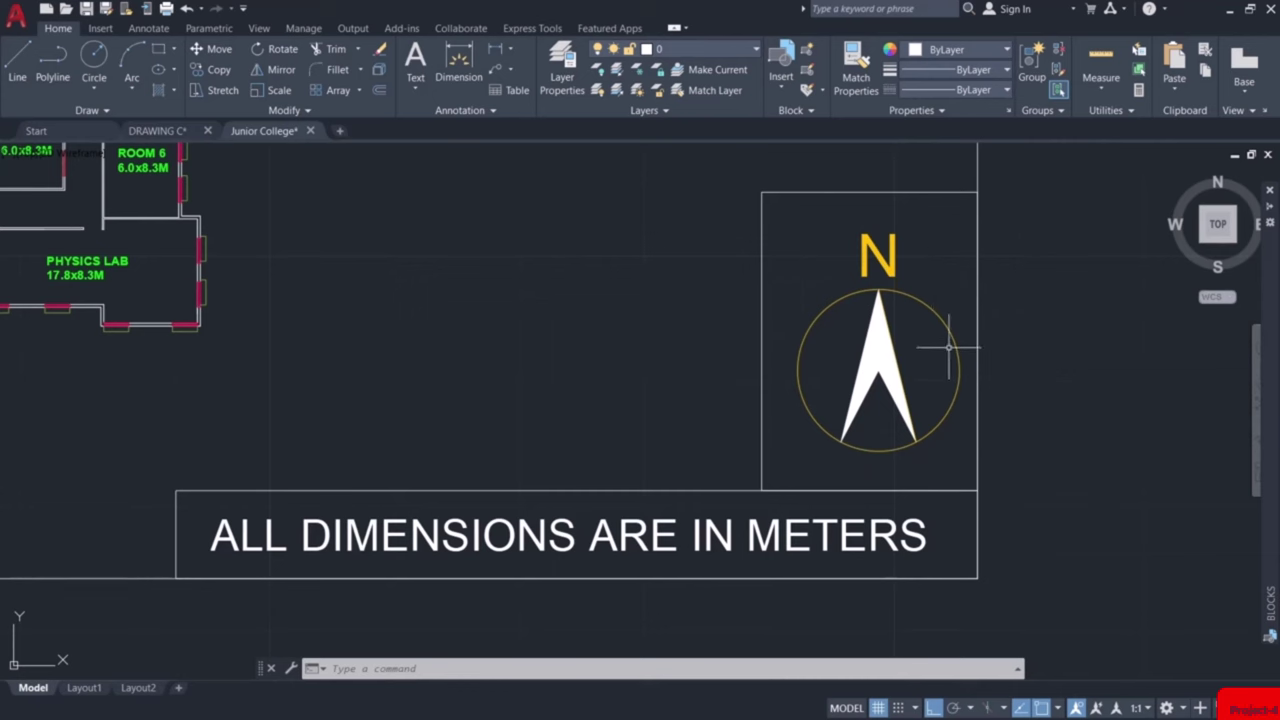
{"action": "scroll", "coordinate": [950, 349], "scroll_direction": "down", "scroll_amount": 6}
{"action": "scroll", "coordinate": [880, 423], "scroll_direction": "up", "scroll_amount": 4}
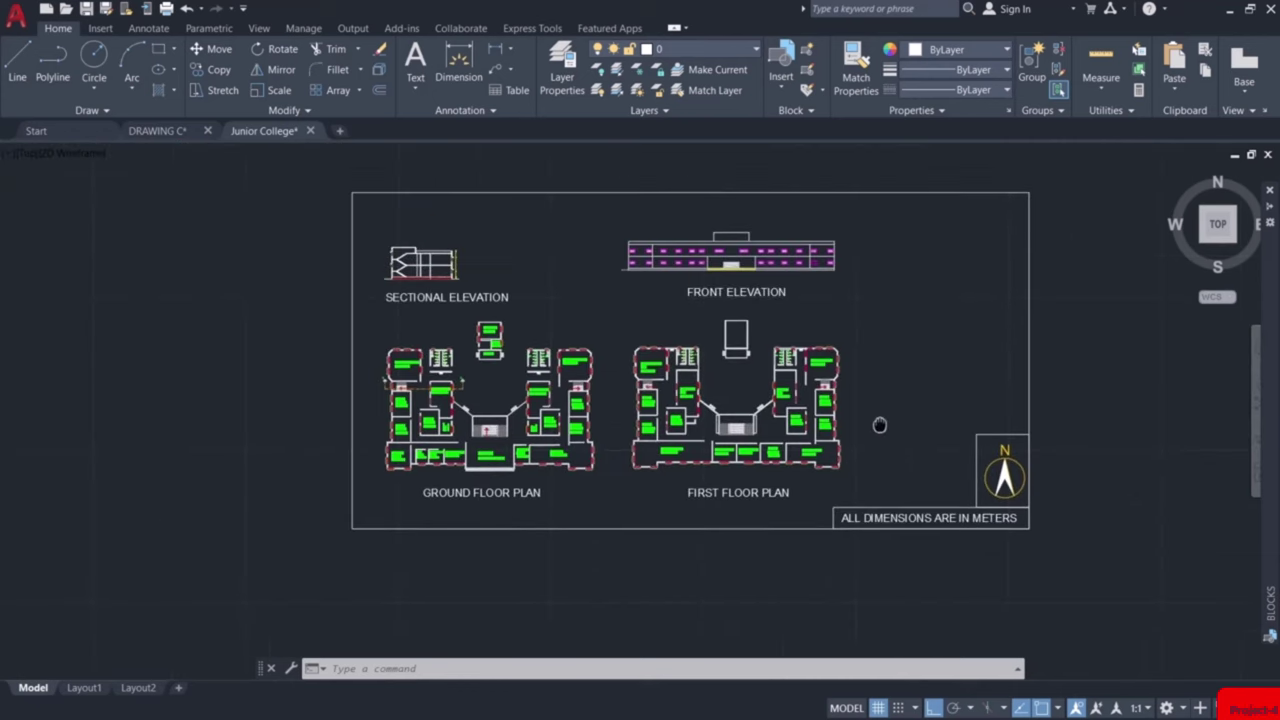
{"action": "middle_click_drag", "start_coordinate": [898, 424], "coordinate": [923, 466]}
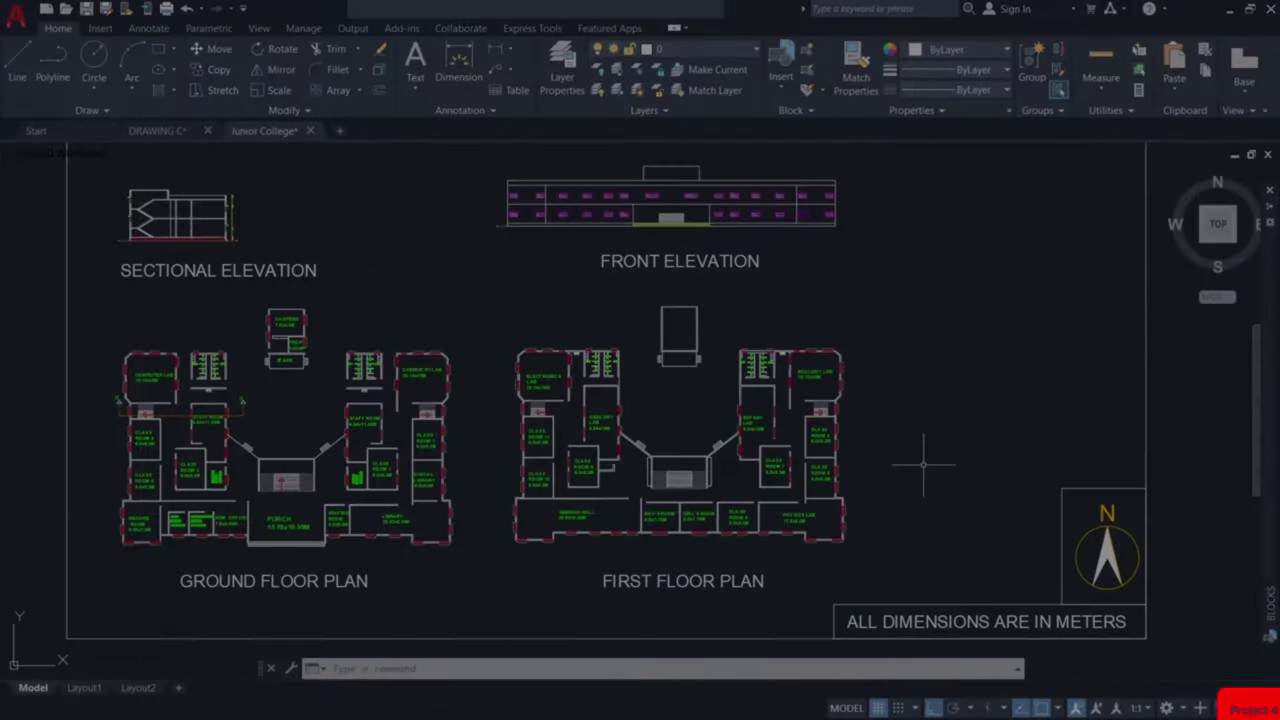